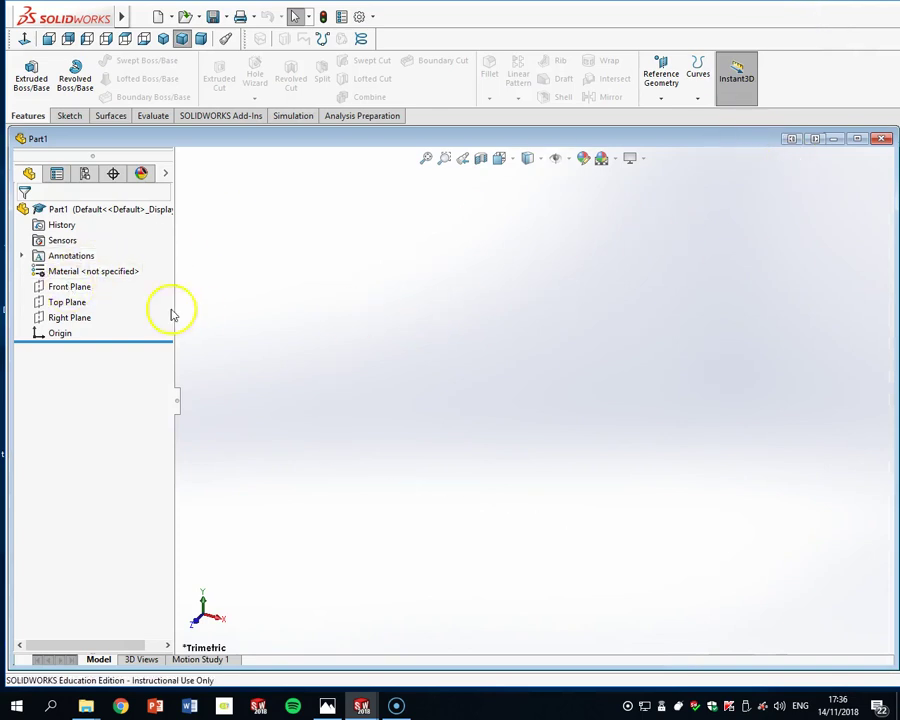
Sketch a horizontal centerline about 82 mm long on the Front Plane, running left from the origin
left_click(62, 286)
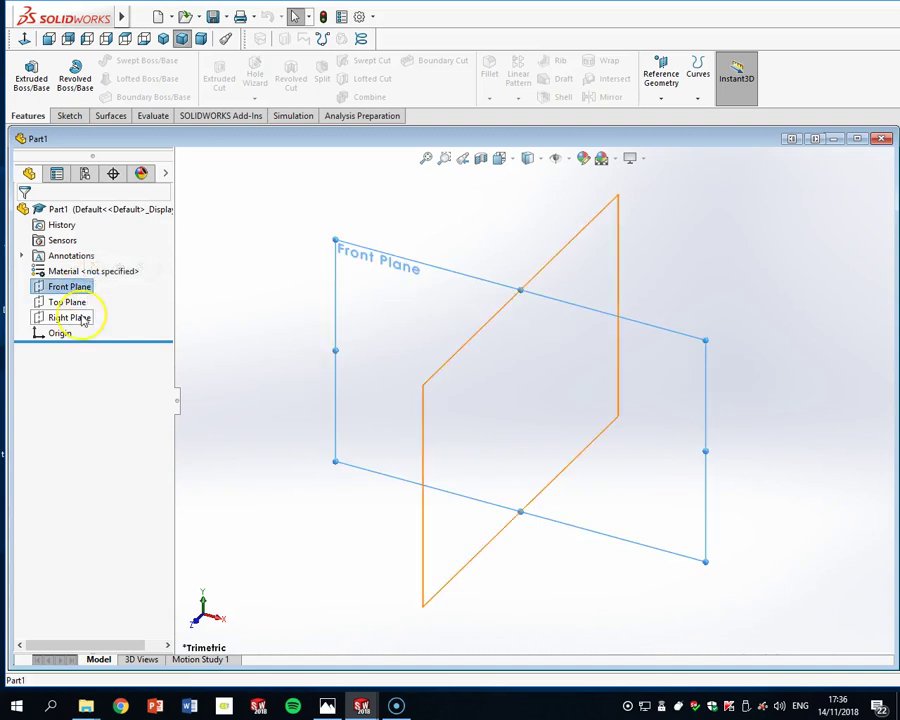
left_click(56, 286)
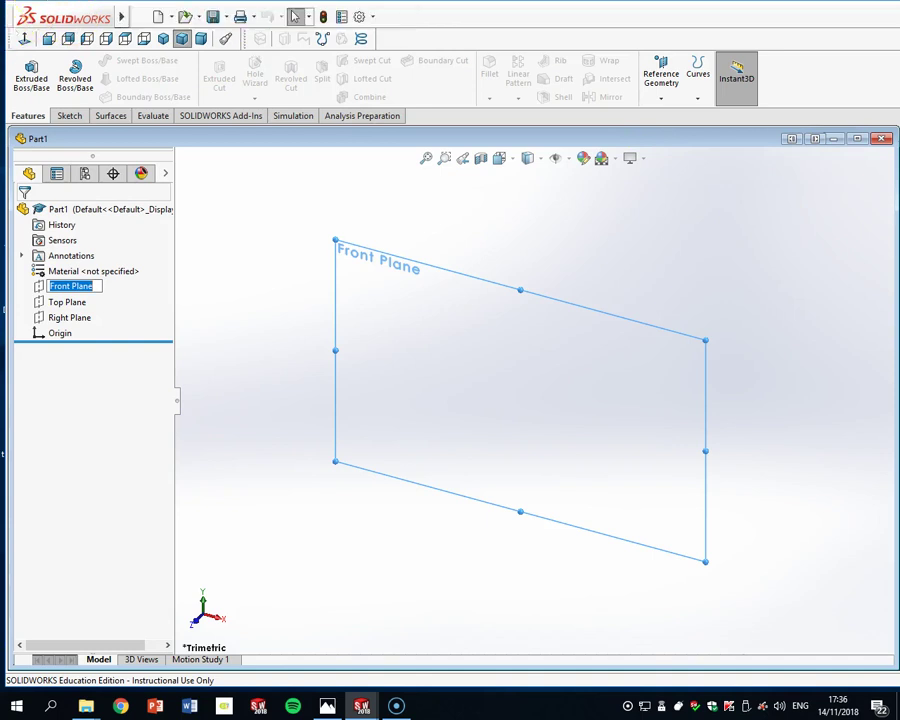
left_click(24, 40)
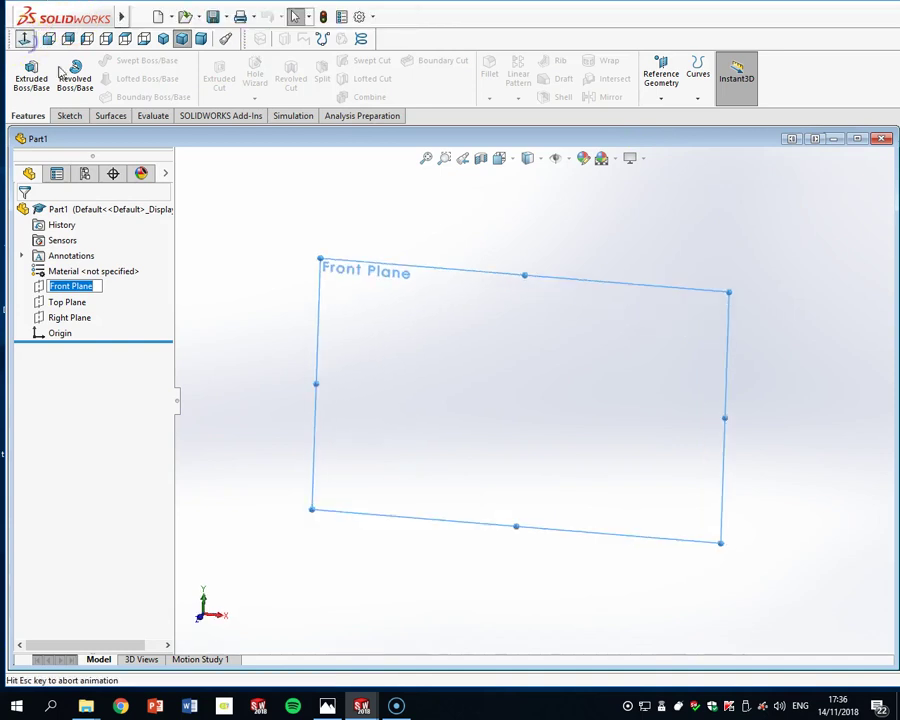
left_click(78, 115)
left_click(111, 63)
left_click(128, 94)
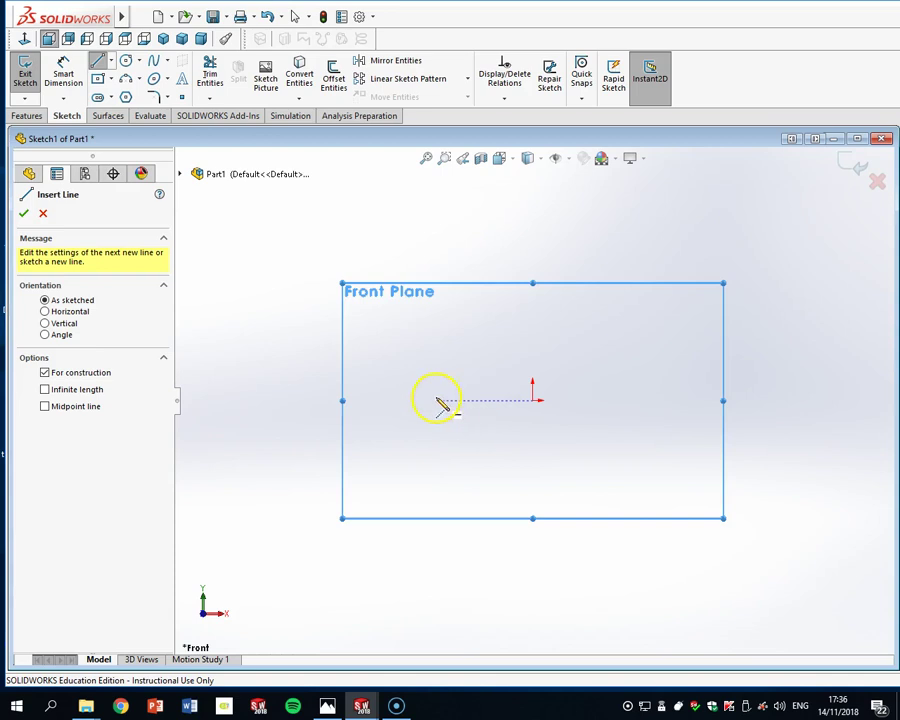
left_click(533, 401)
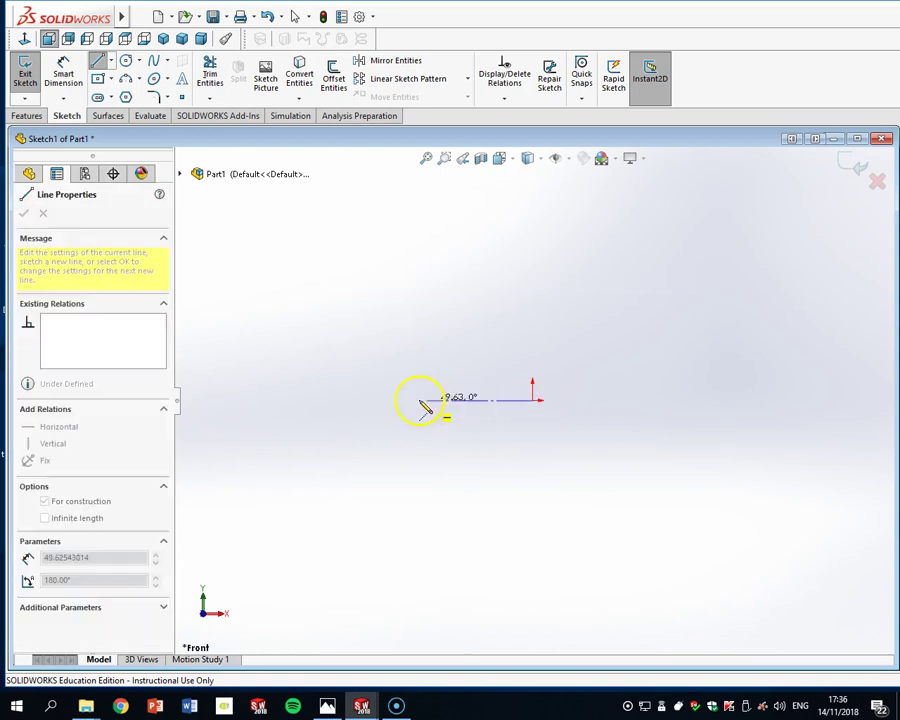
left_click(357, 400)
key("Escape")
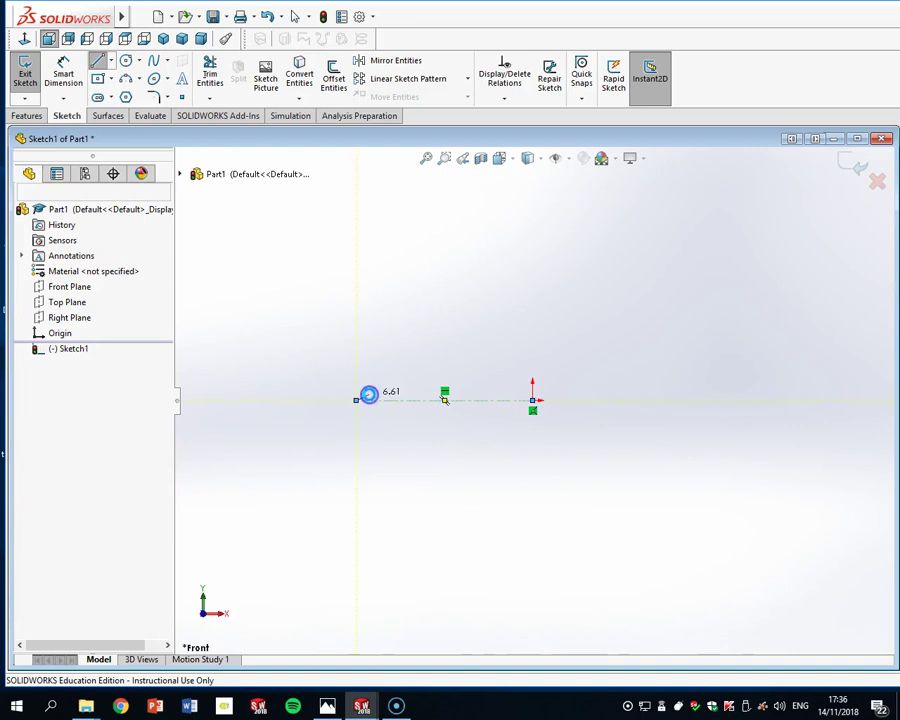
Dimension the centerline's length and set it to 150 mm
left_click(63, 72)
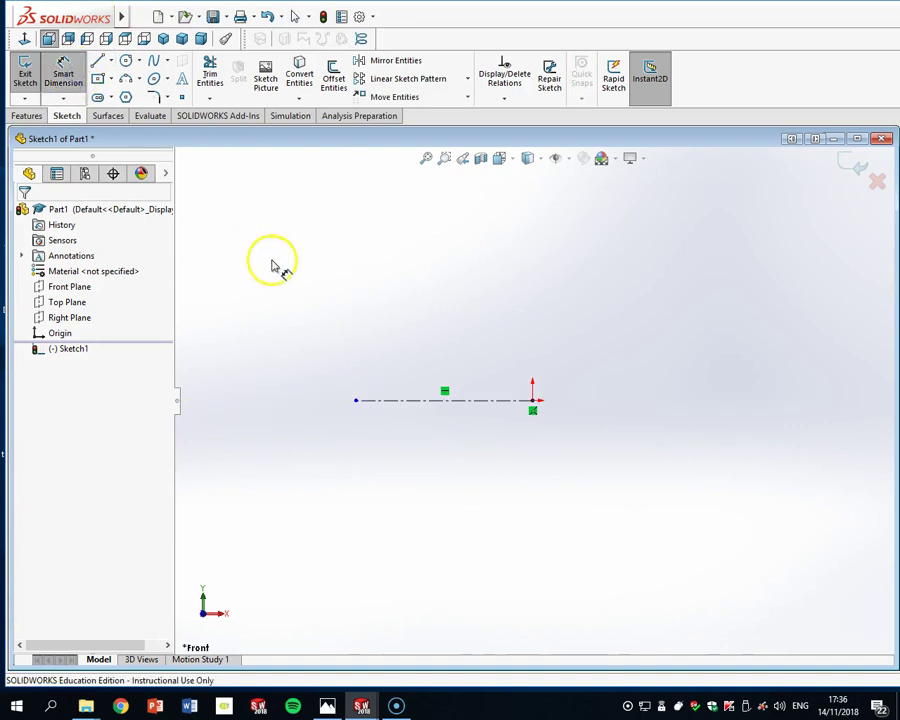
left_click(418, 403)
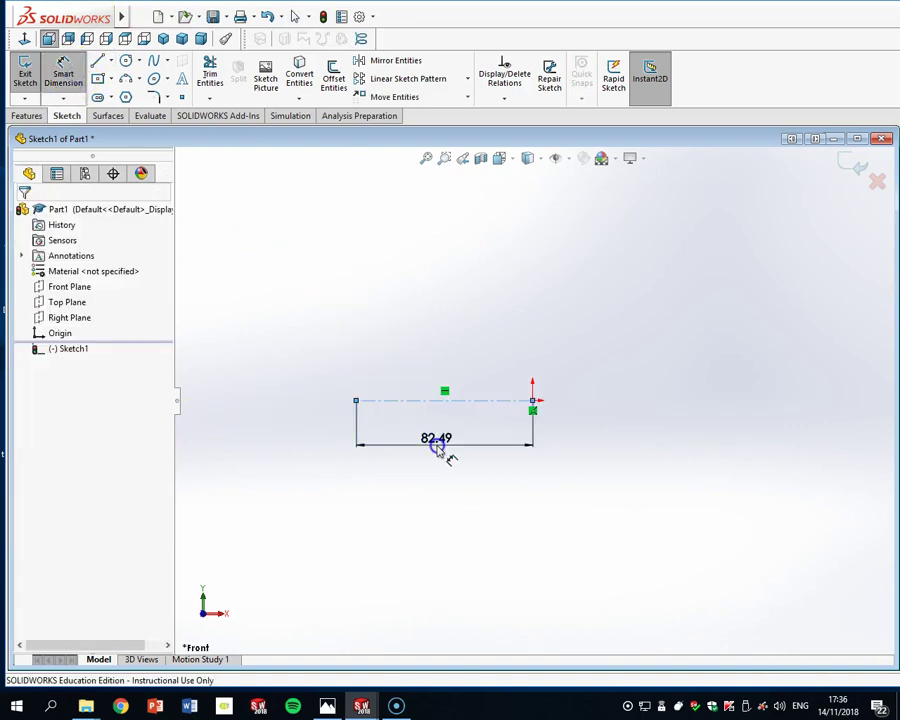
left_click(436, 447)
type("150")
key("Return")
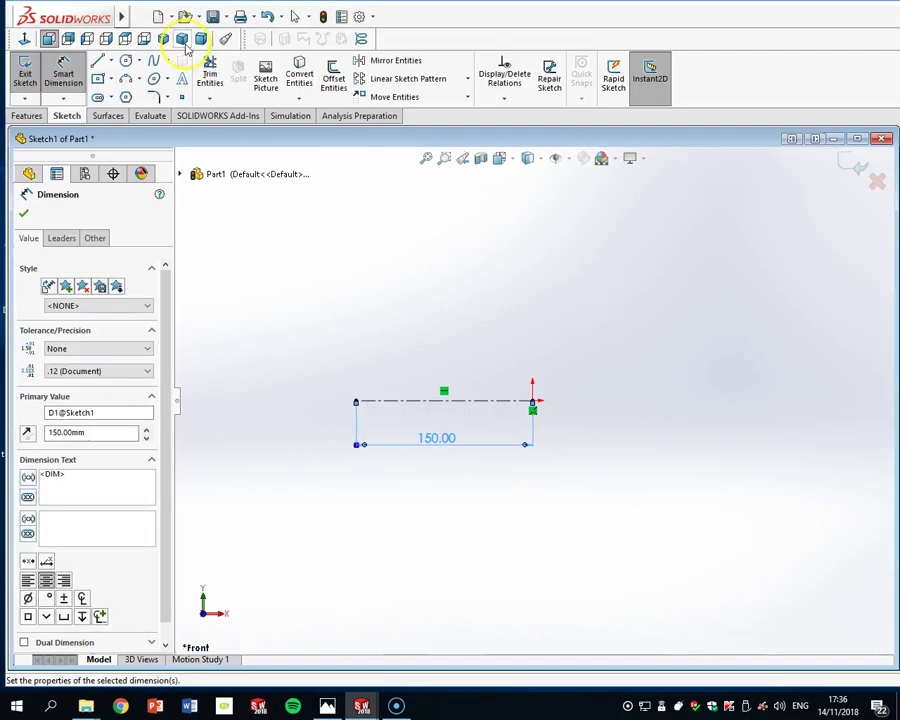
Sketch a three-point spline spanning the centerline, its points about 25, 53 and 35 mm above it from left to right
left_click(155, 62)
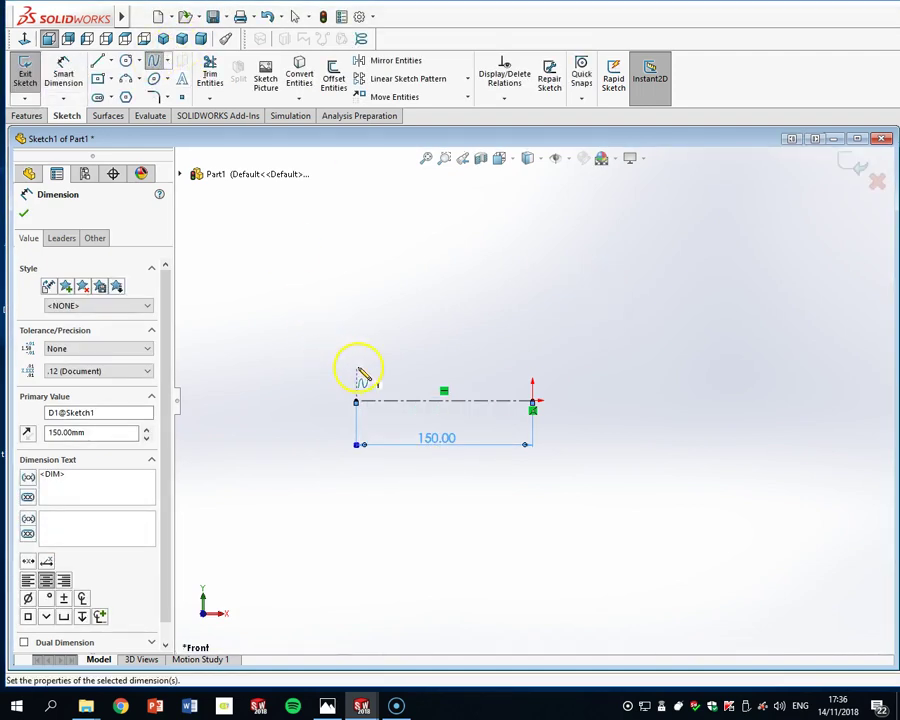
scroll(360, 376, "down", 4)
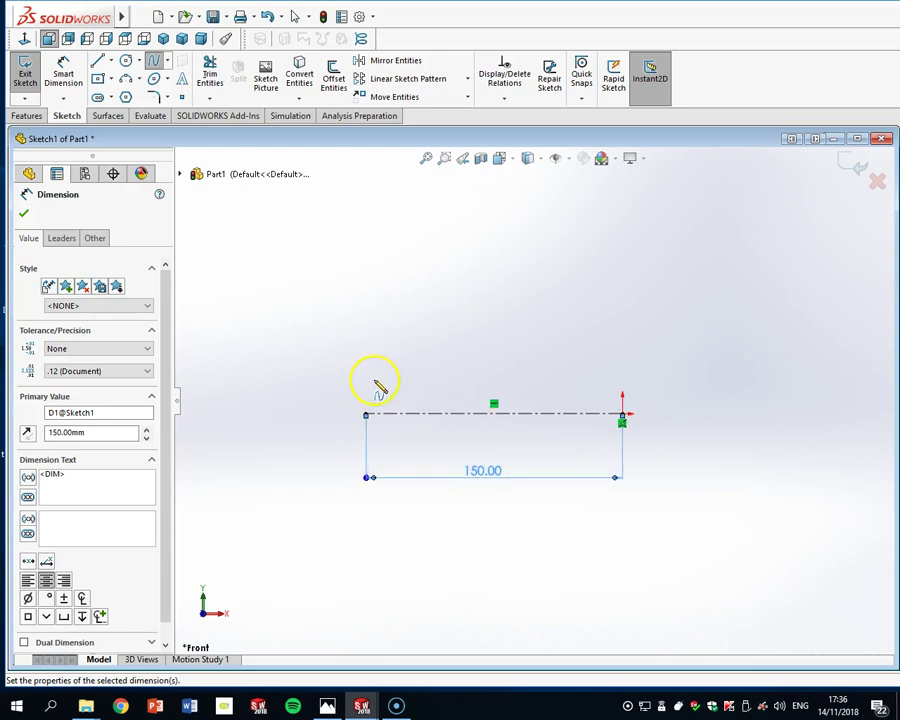
scroll(398, 392, "up", 1)
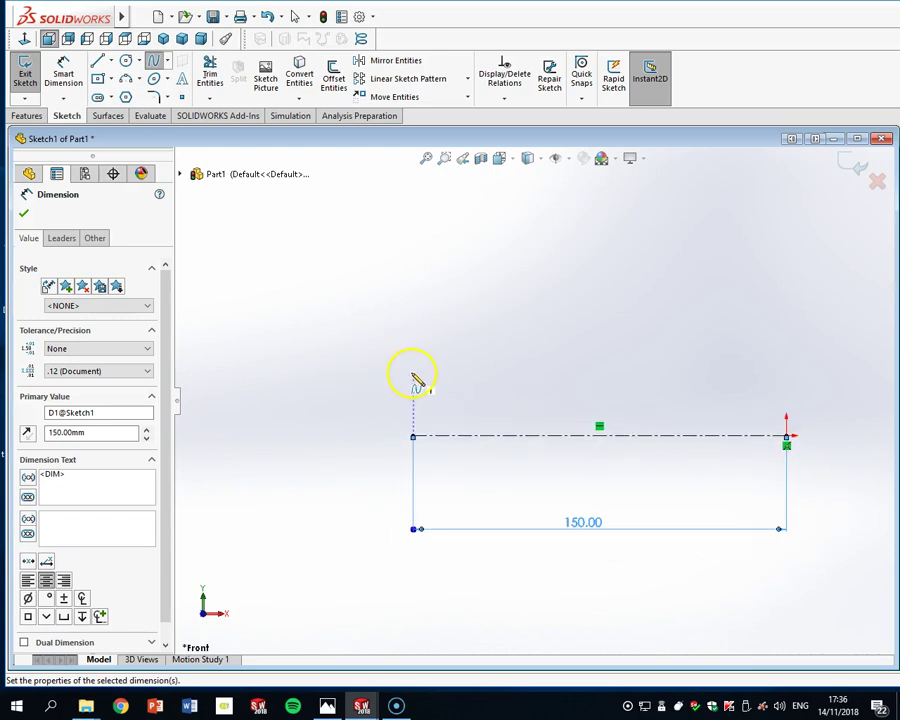
left_click(412, 372)
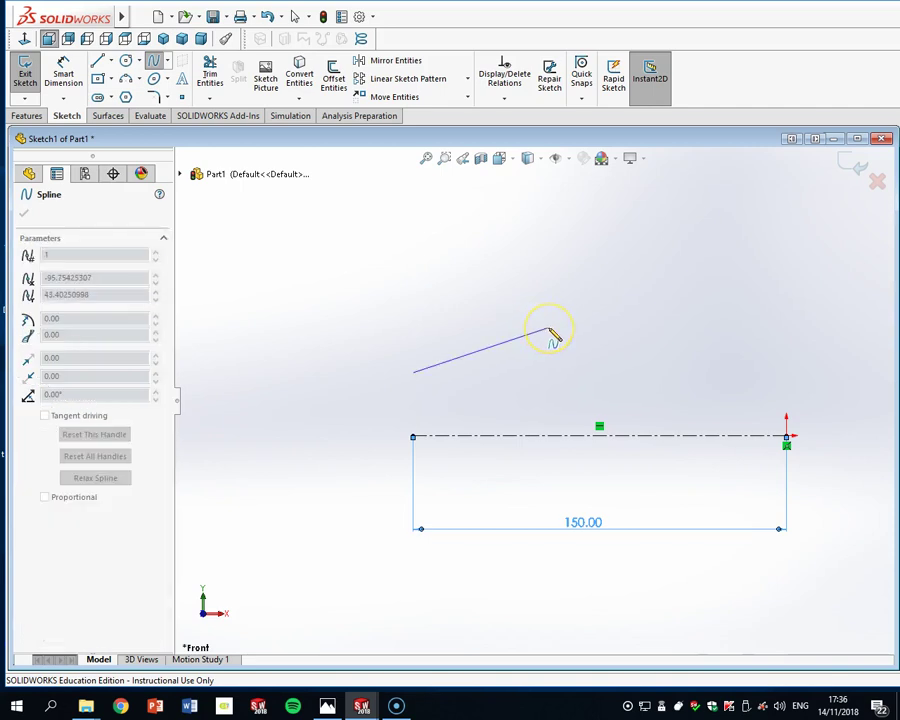
left_click(662, 305)
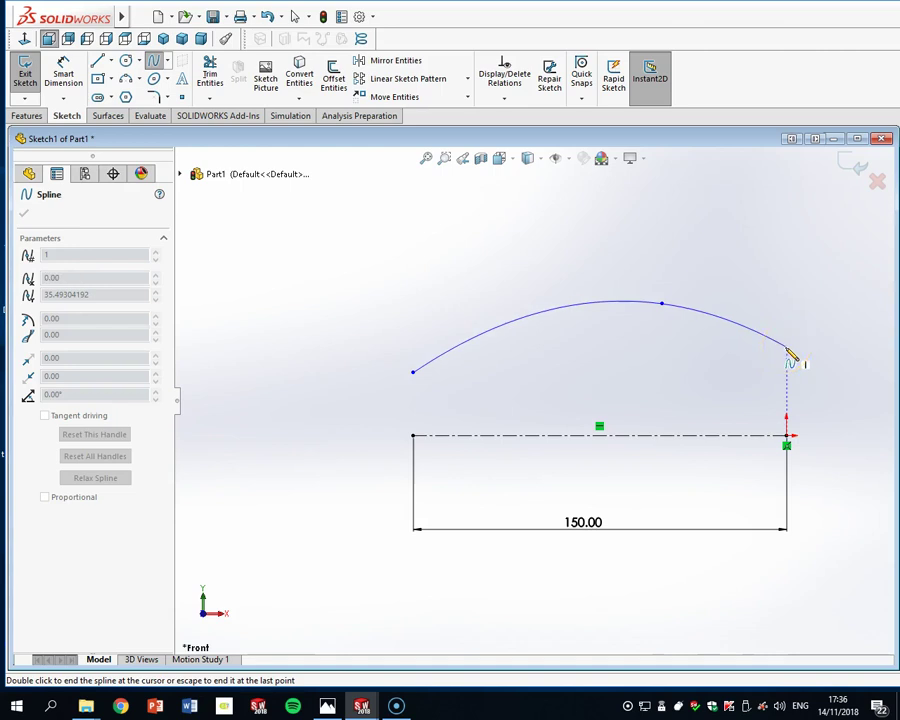
double_click(788, 350)
left_click(63, 72)
key("Escape")
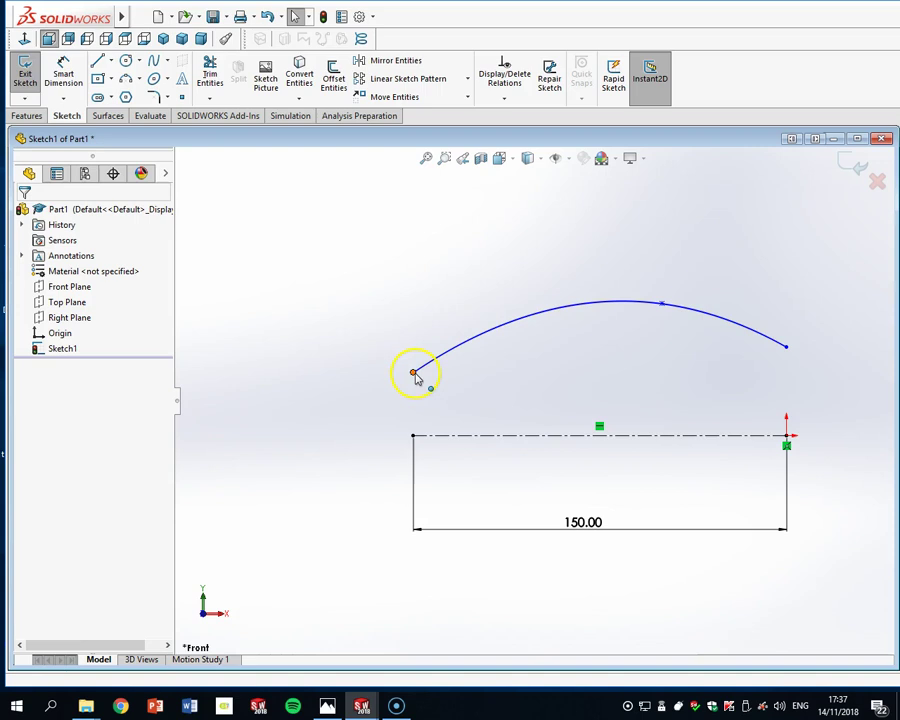
Add Vertical relations between each spline endpoint and the centerline endpoint beneath it
left_click(413, 372)
left_click(414, 434, "ctrl")
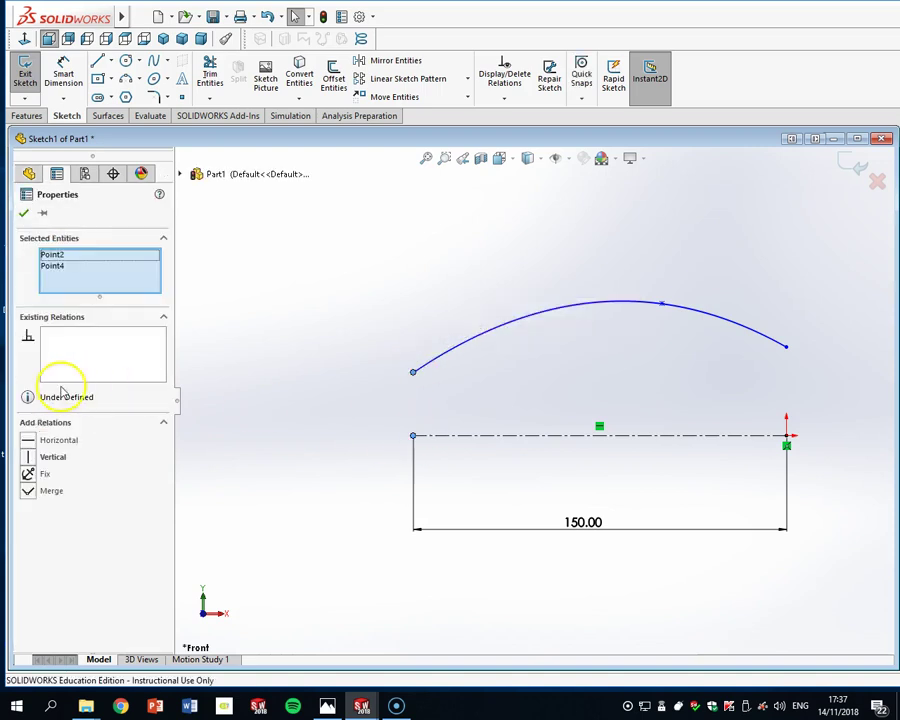
left_click(28, 458)
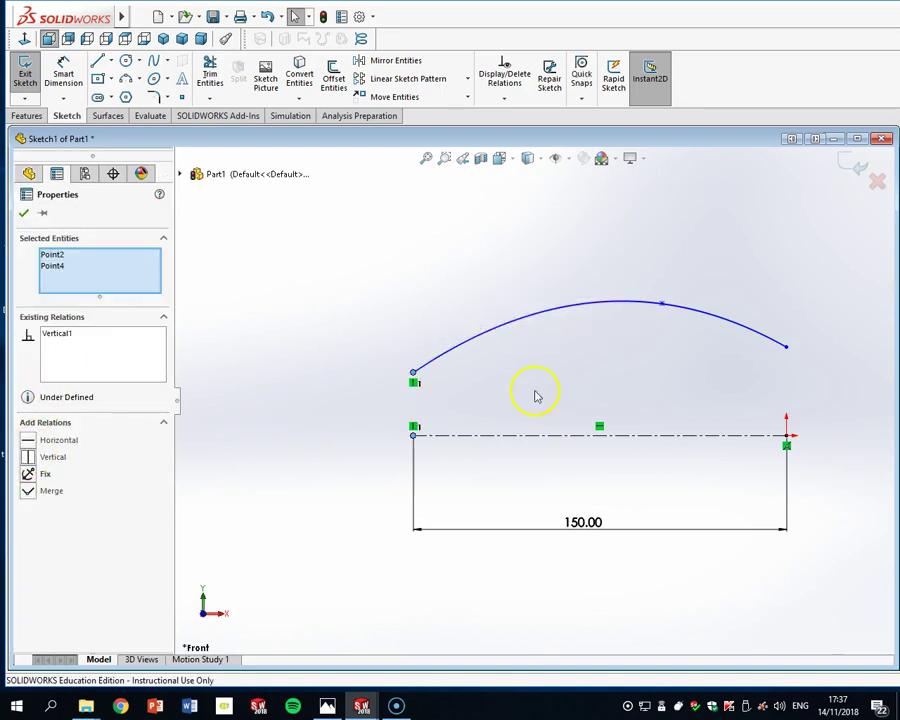
left_click(786, 346)
left_click(786, 435, "ctrl")
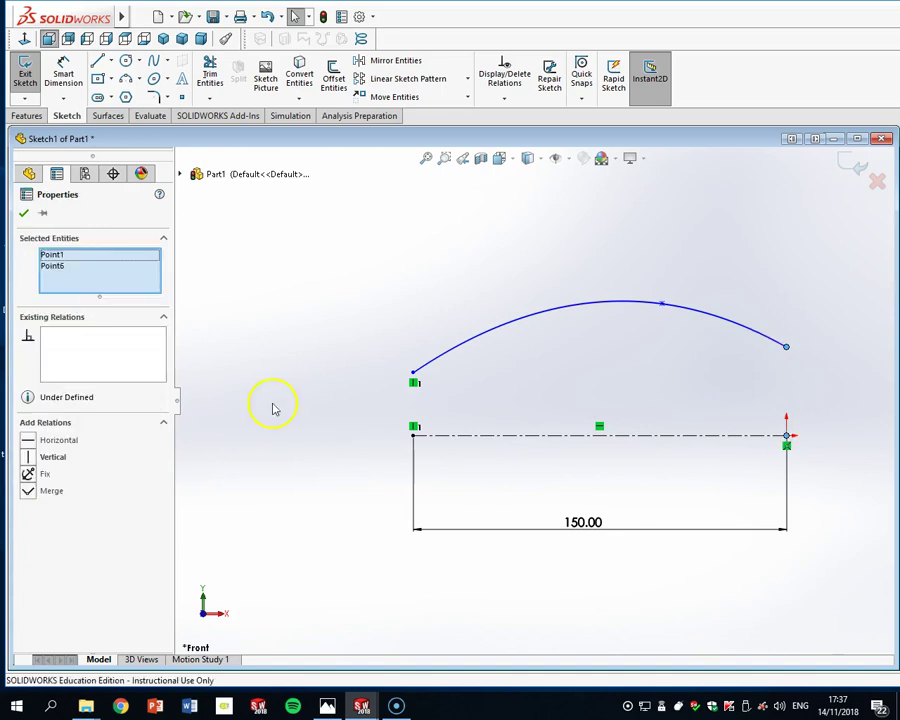
left_click(28, 458)
left_click(63, 70)
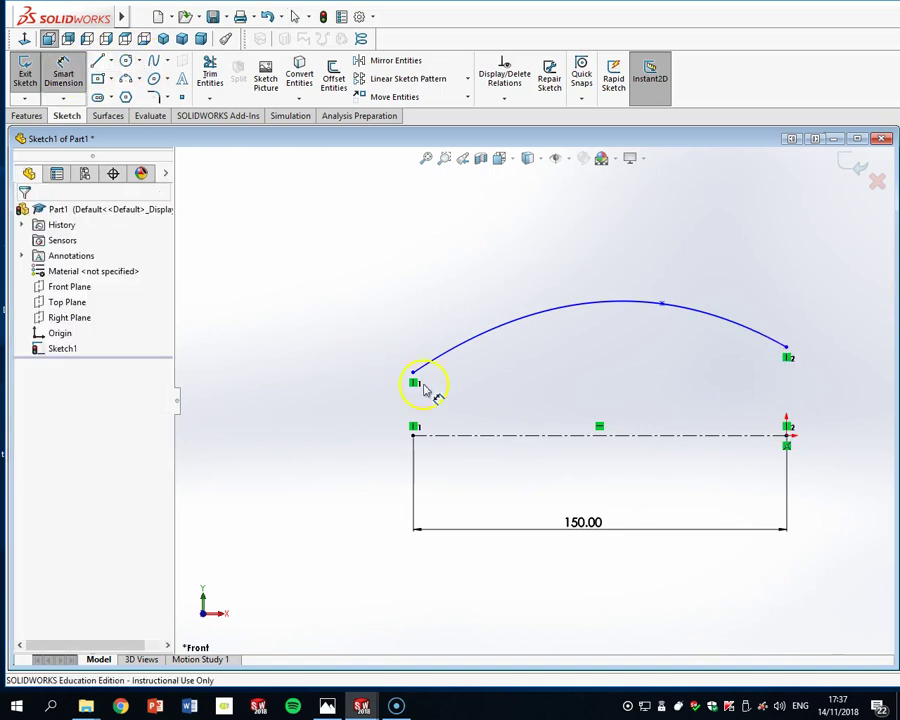
left_click(415, 374)
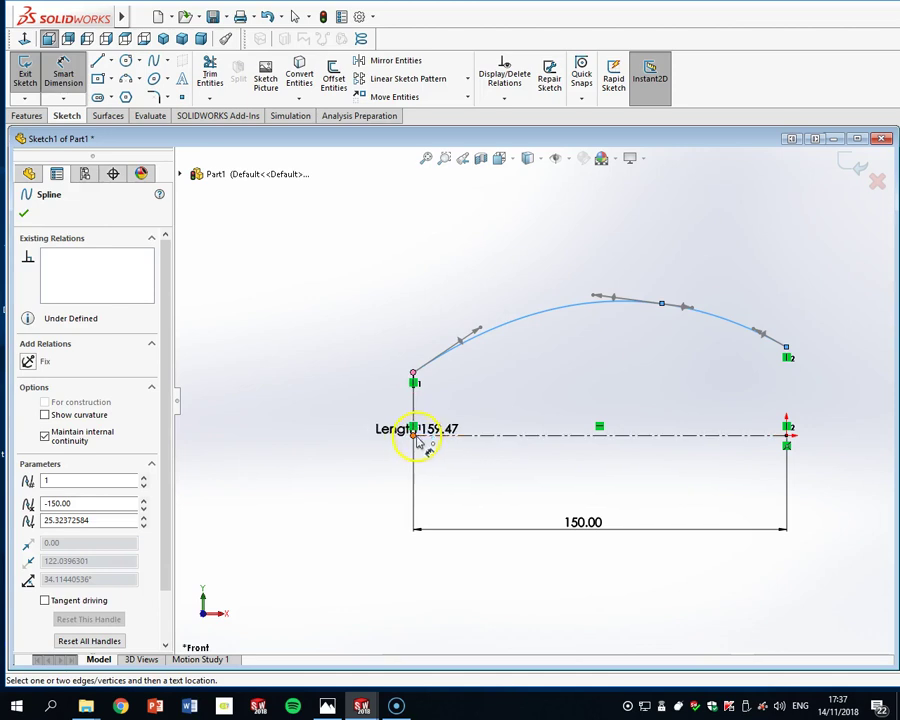
key("Escape")
Dimension the spline's left endpoint 20 mm above the left end of the centerline
left_click(63, 68)
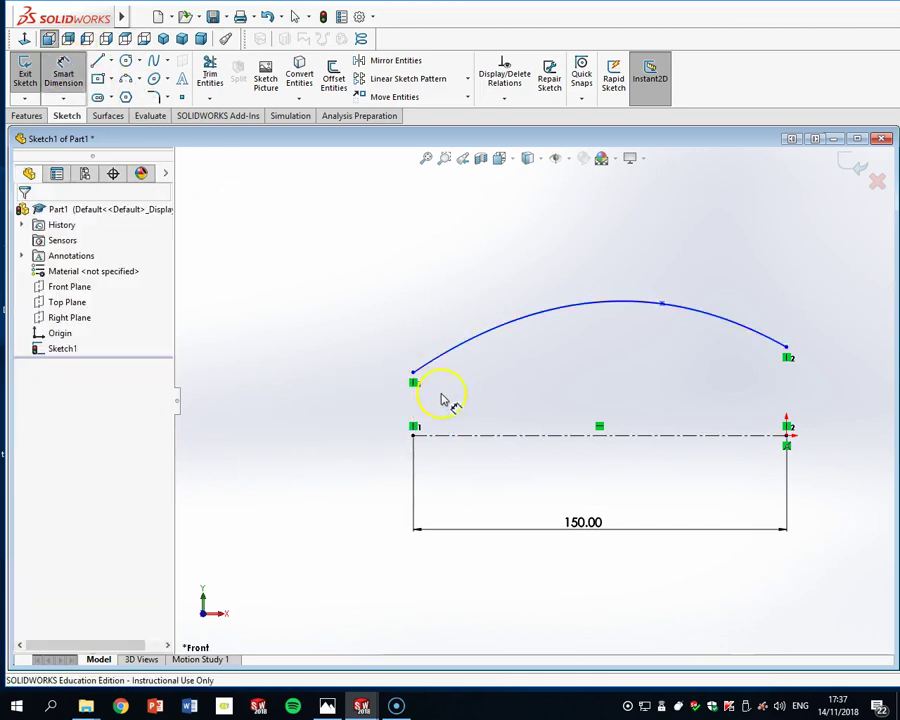
left_click(413, 373)
left_click(413, 437)
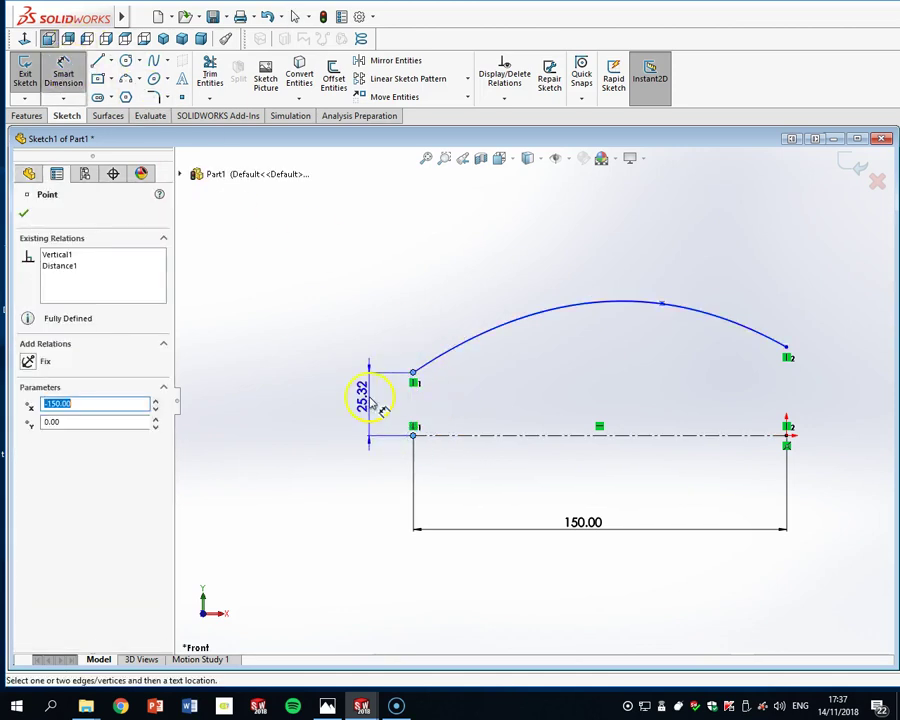
left_click(370, 398)
type("20")
key("Return")
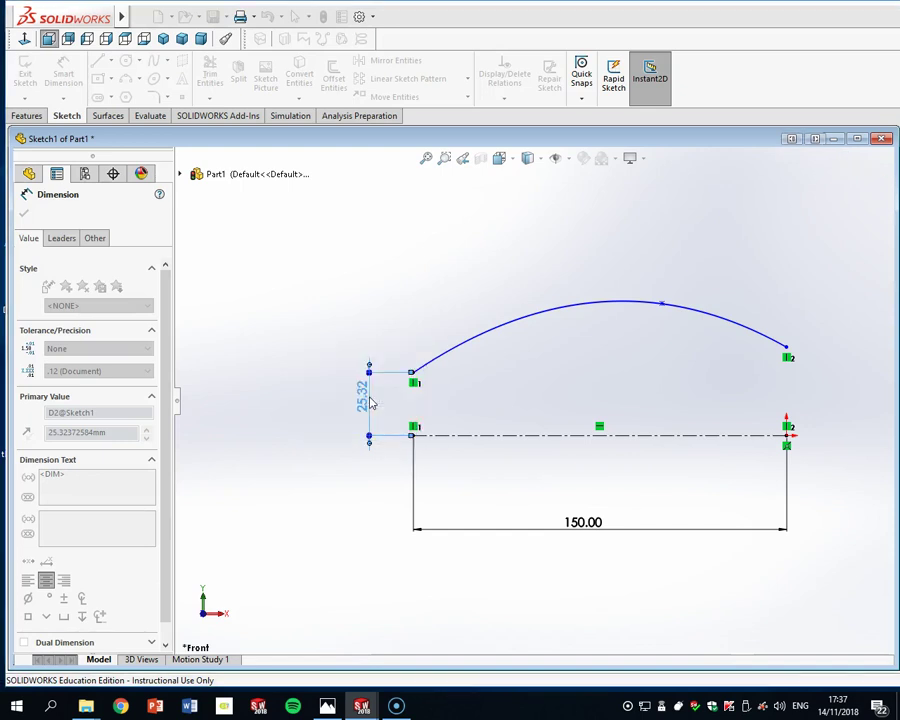
Dimension the spline's right endpoint 50 mm above the origin
left_click(787, 349)
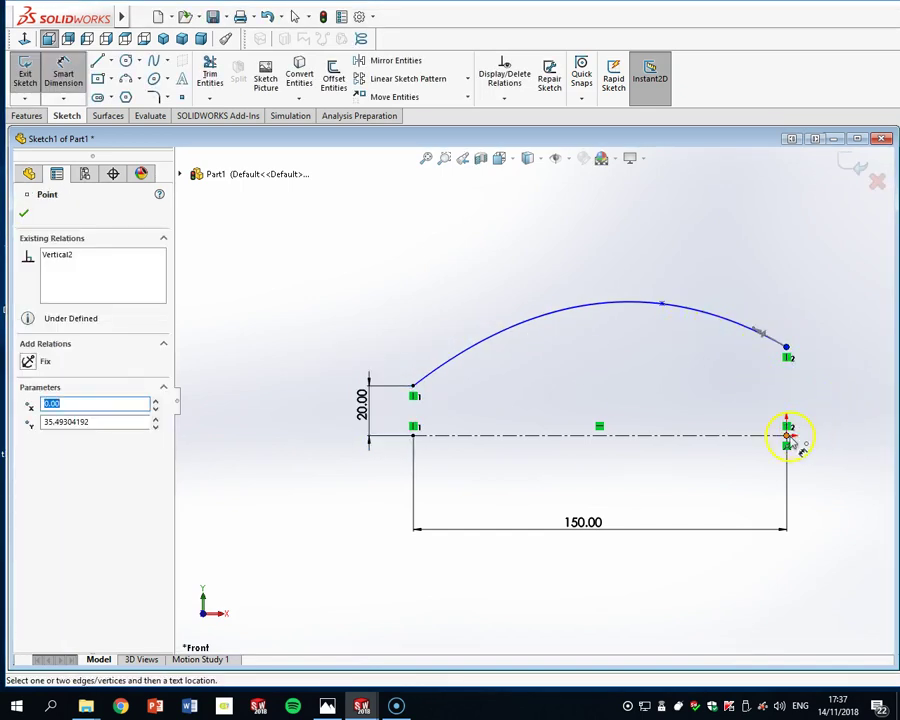
left_click(510, 235)
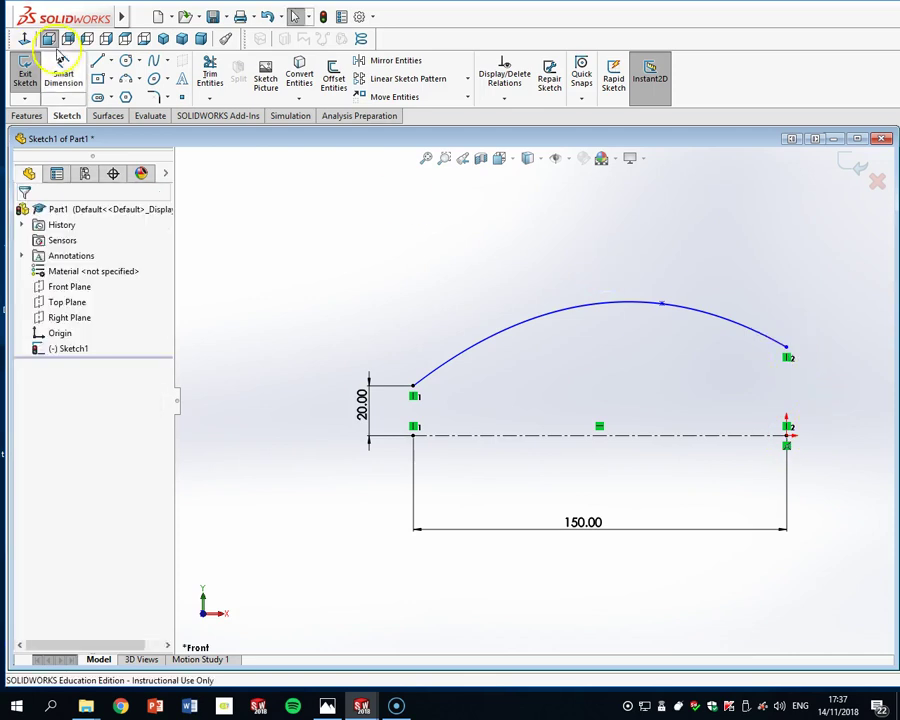
left_click(788, 436)
left_click(787, 350)
left_click(852, 390)
type("50")
key("Return")
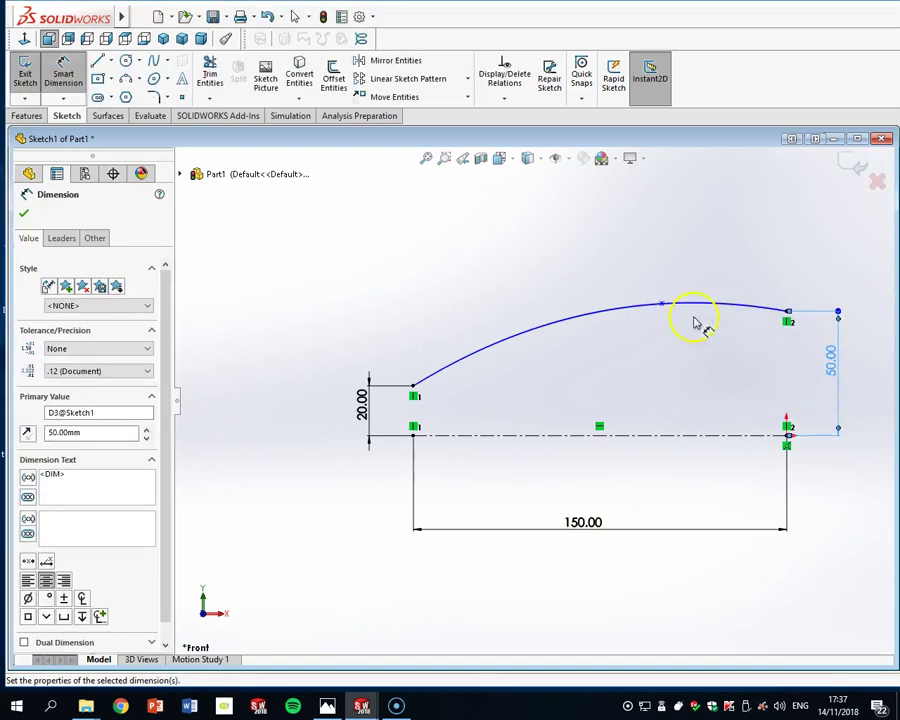
Dimension the spline's middle point vertically from the origin and set its height to 60 mm
left_click(661, 306)
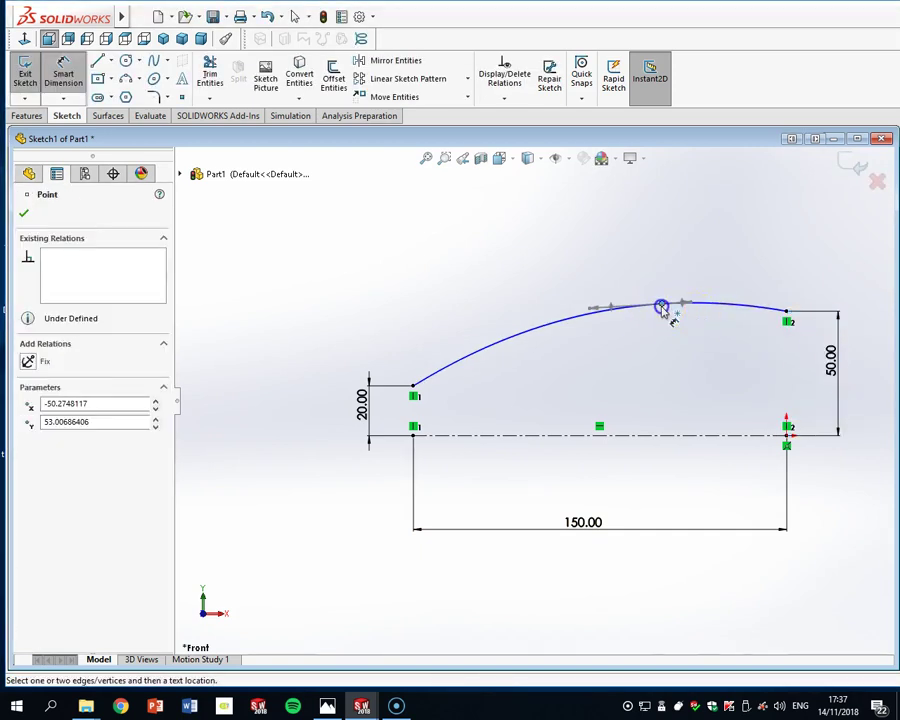
left_click(787, 436)
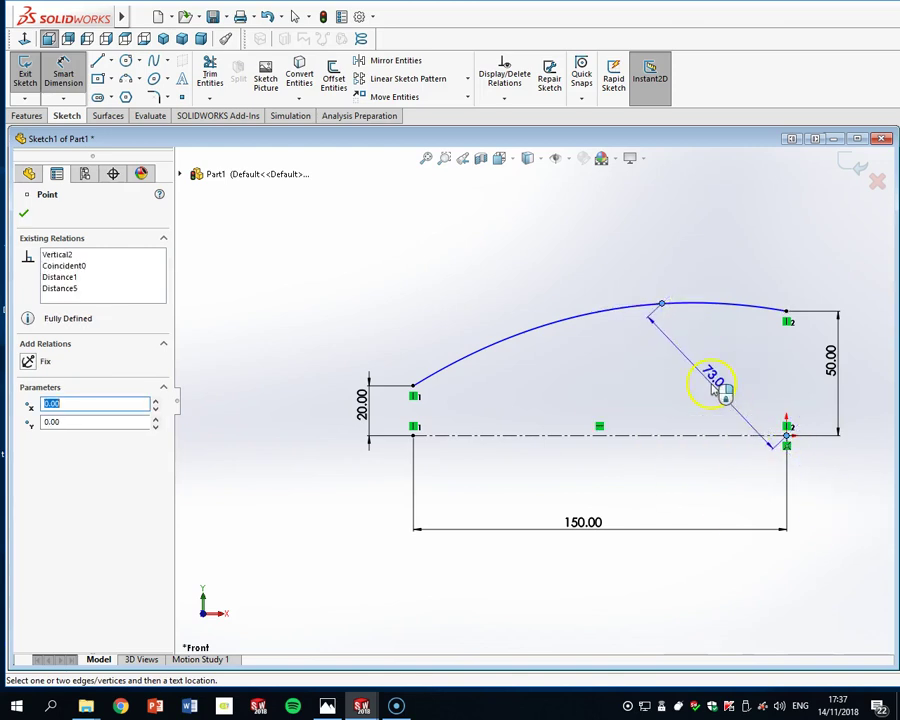
left_click(593, 380)
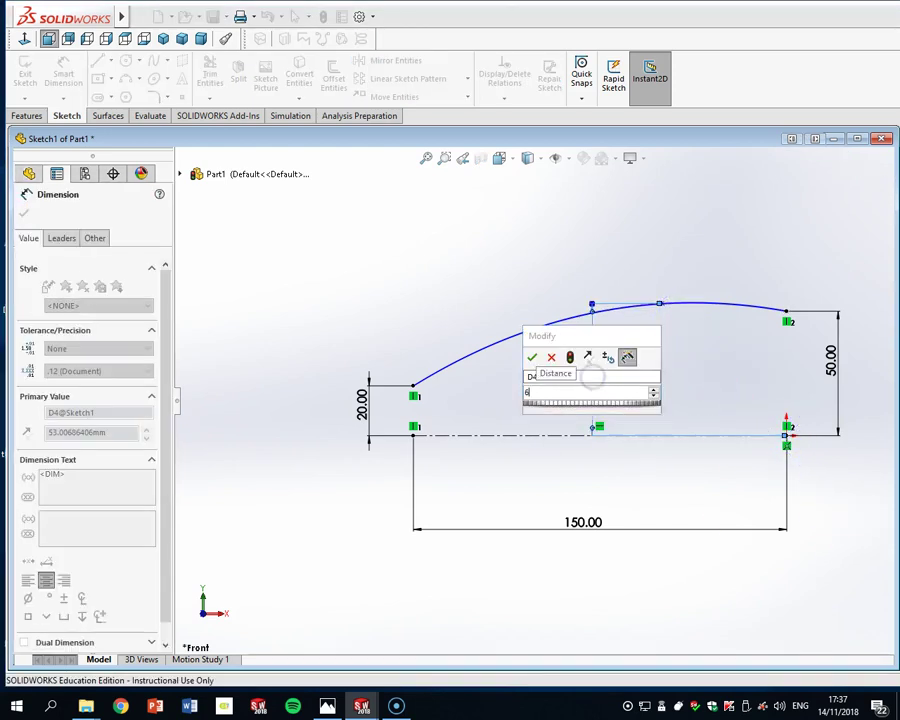
key("Return")
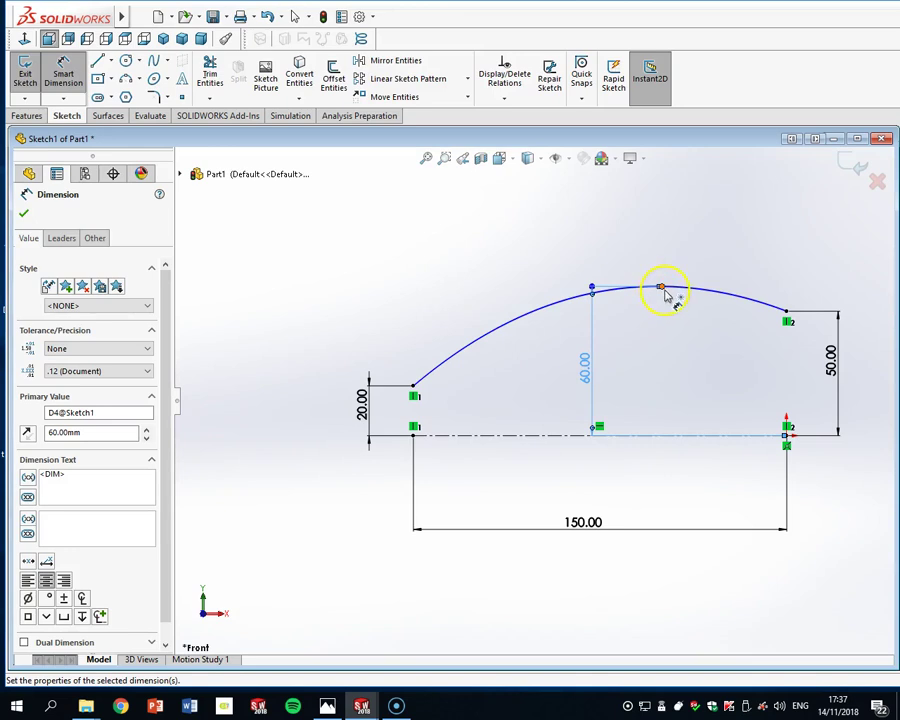
Dimension the spline's middle point 30 mm horizontally from the origin and exit the sketch
left_click(662, 289)
left_click(788, 437)
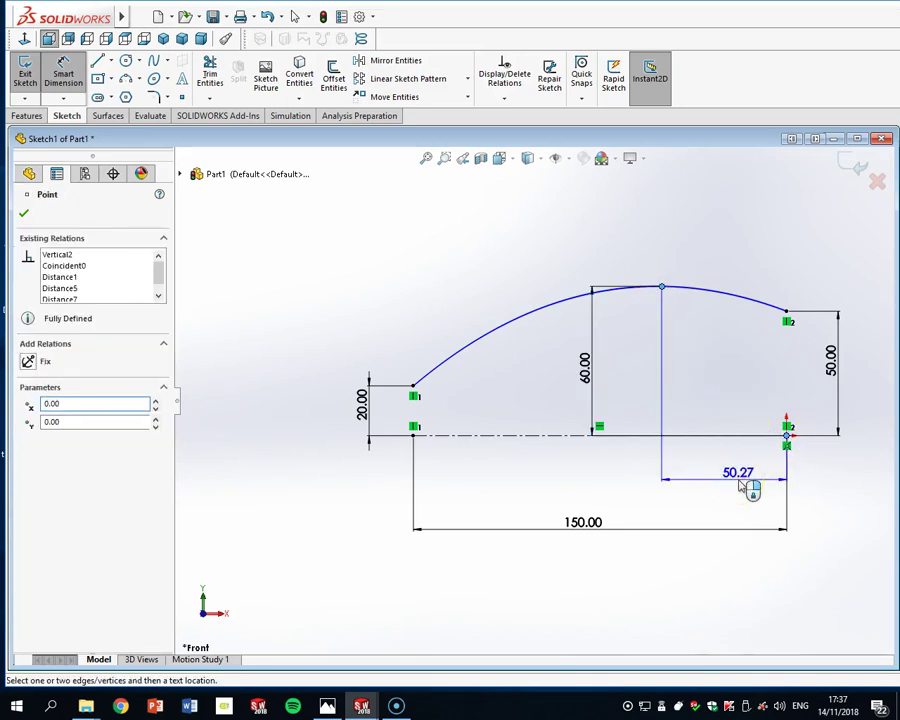
left_click(742, 486)
type("30")
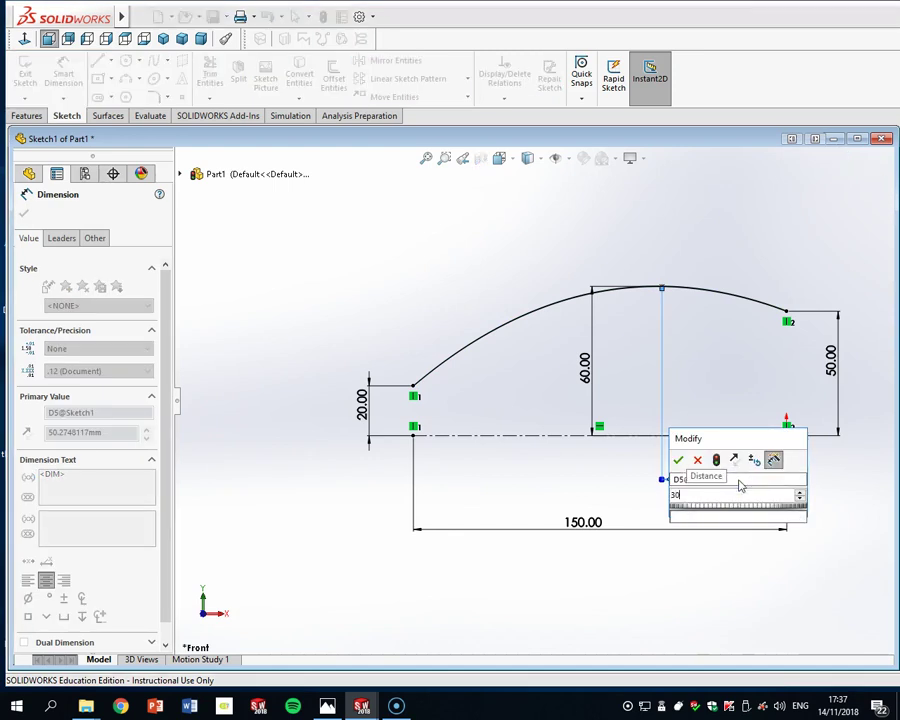
key("Return")
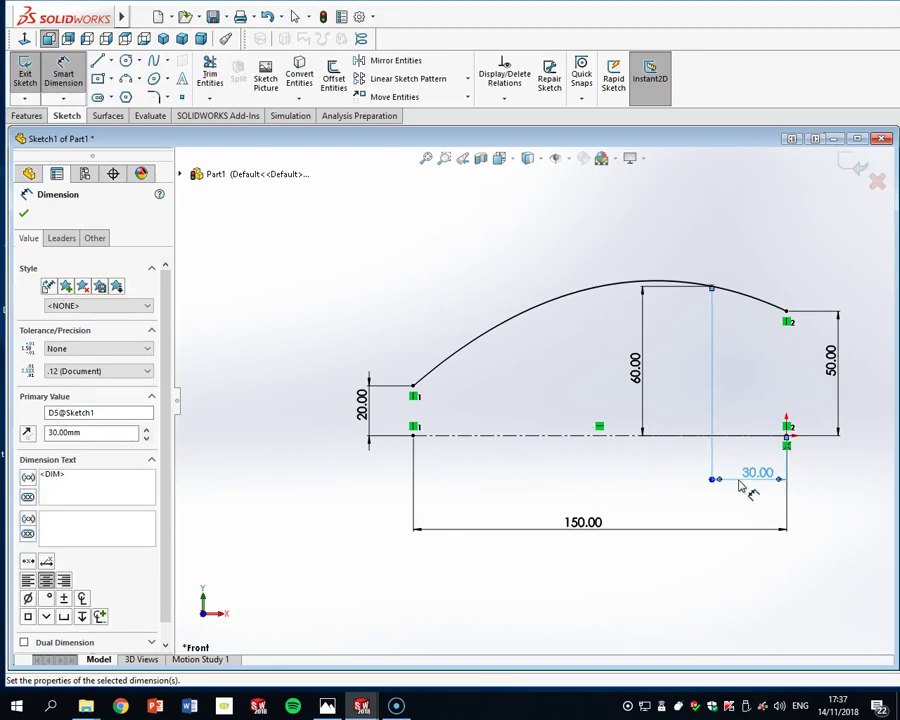
left_click(848, 167)
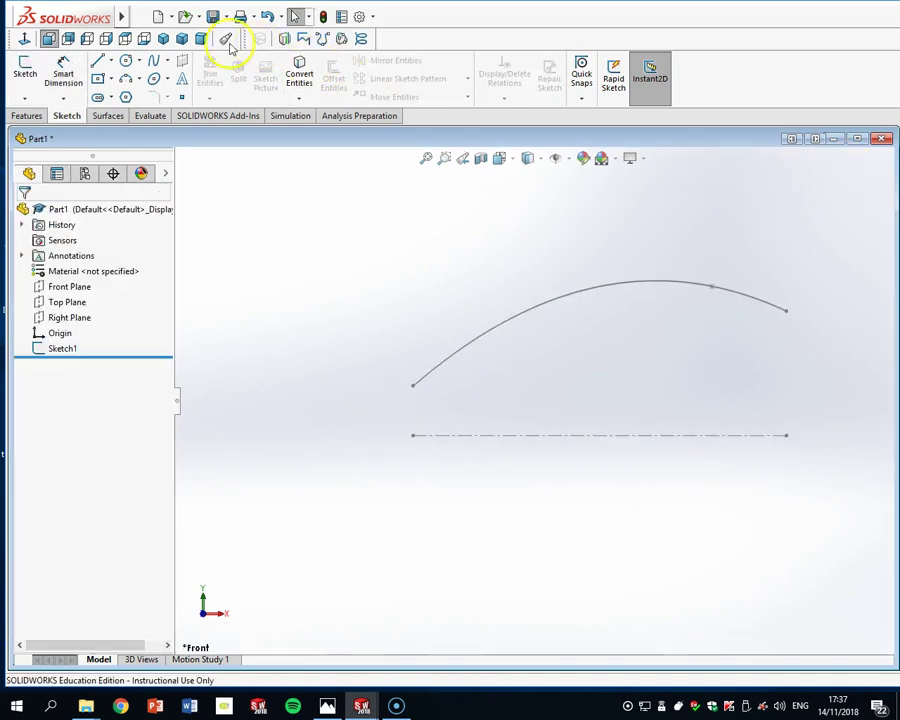
left_click(166, 39)
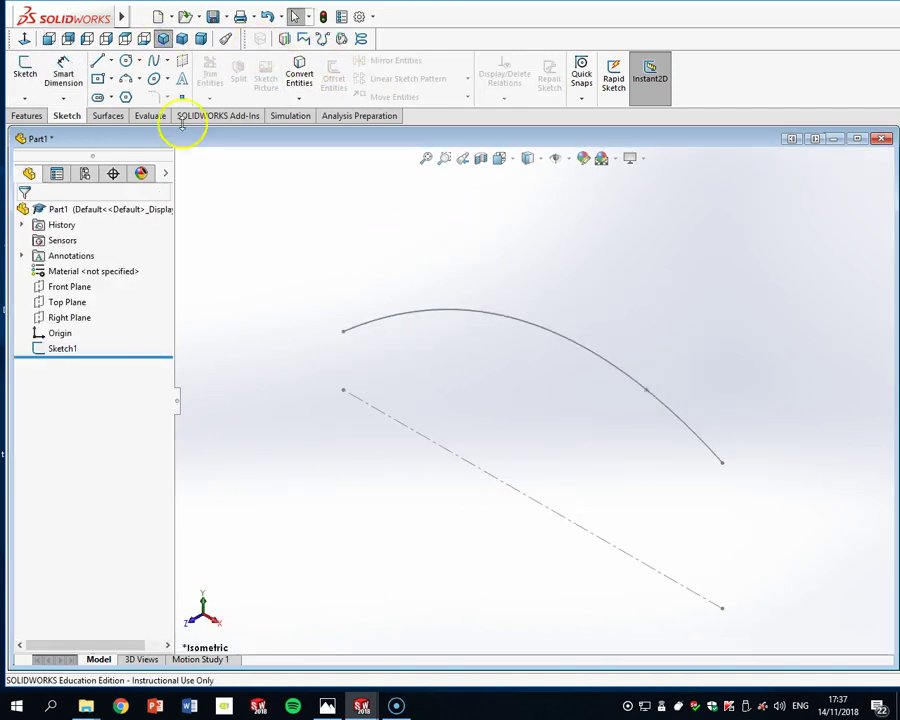
Revolve the spline sketch 360 degrees about its centerline as a Revolved Surface
left_click(125, 116)
left_click(70, 82)
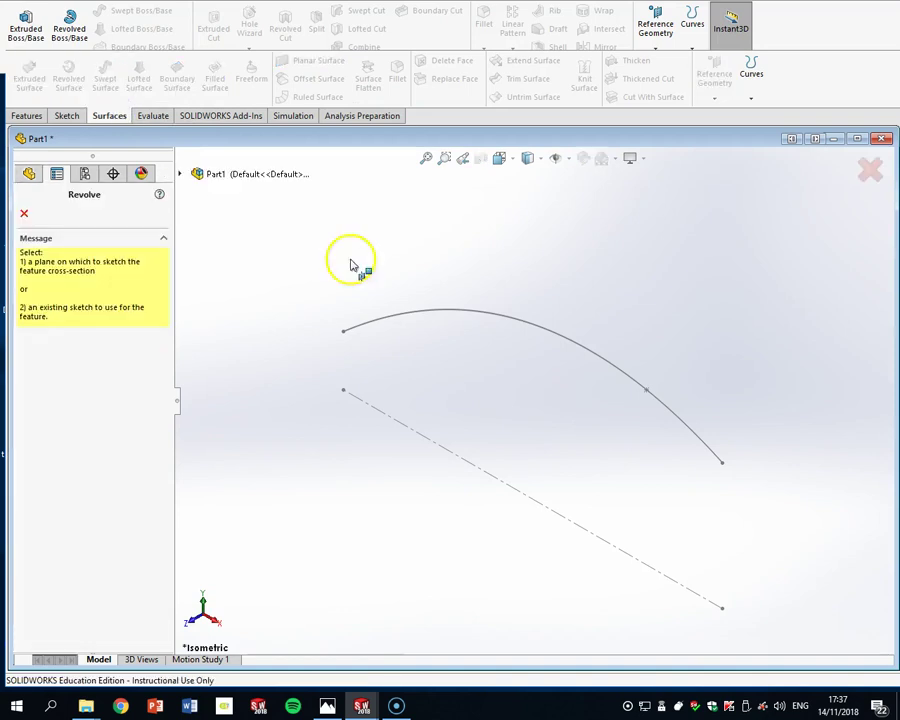
left_click(508, 323)
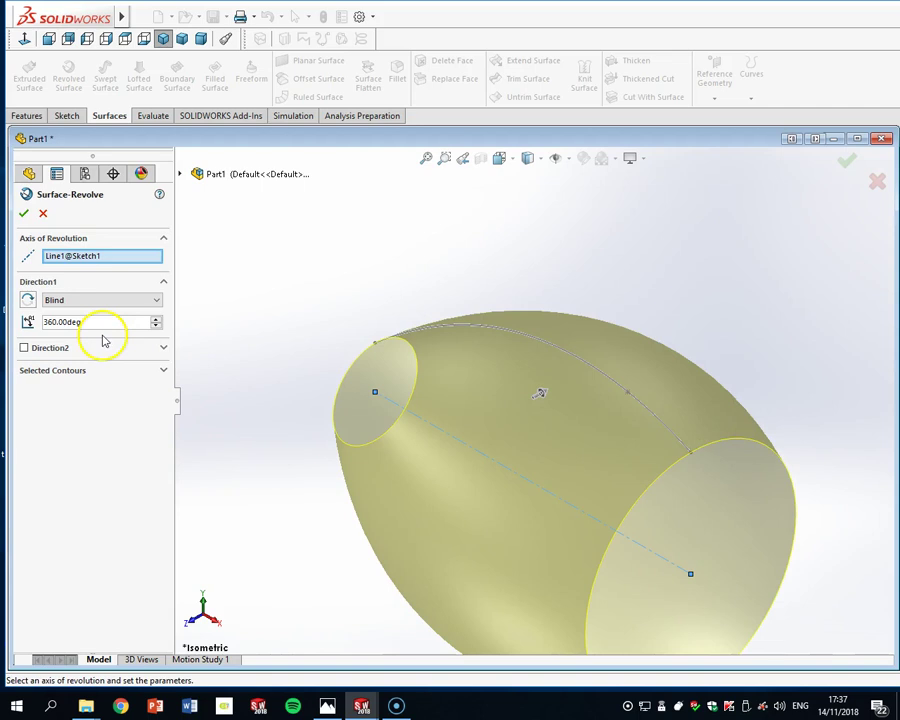
left_click(25, 214)
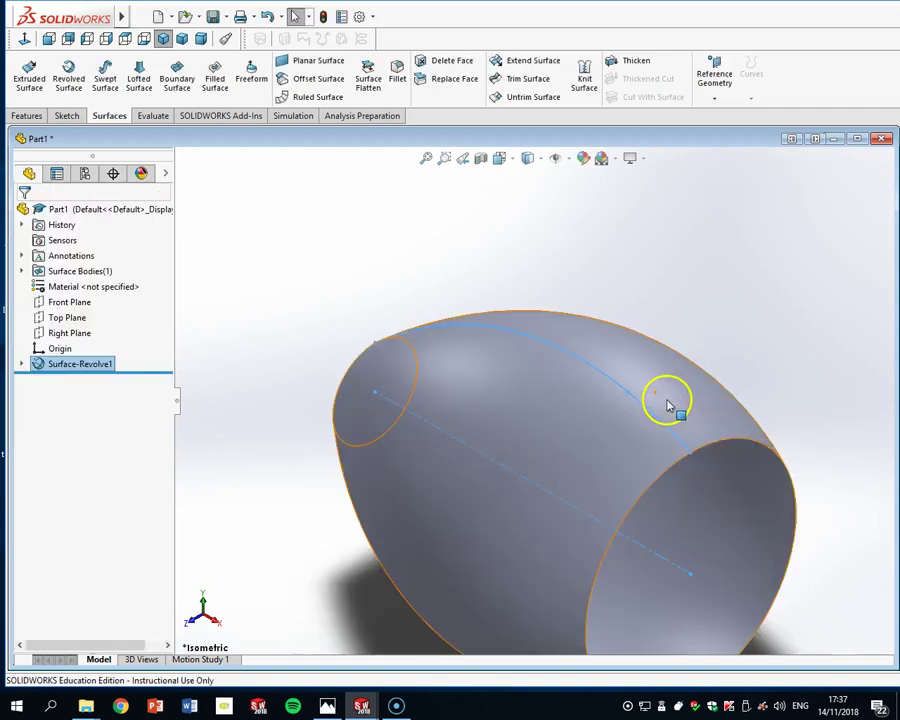
scroll(670, 408, "up", 4)
scroll(686, 474, "down", 2)
scroll(516, 434, "down", 2)
key("Escape")
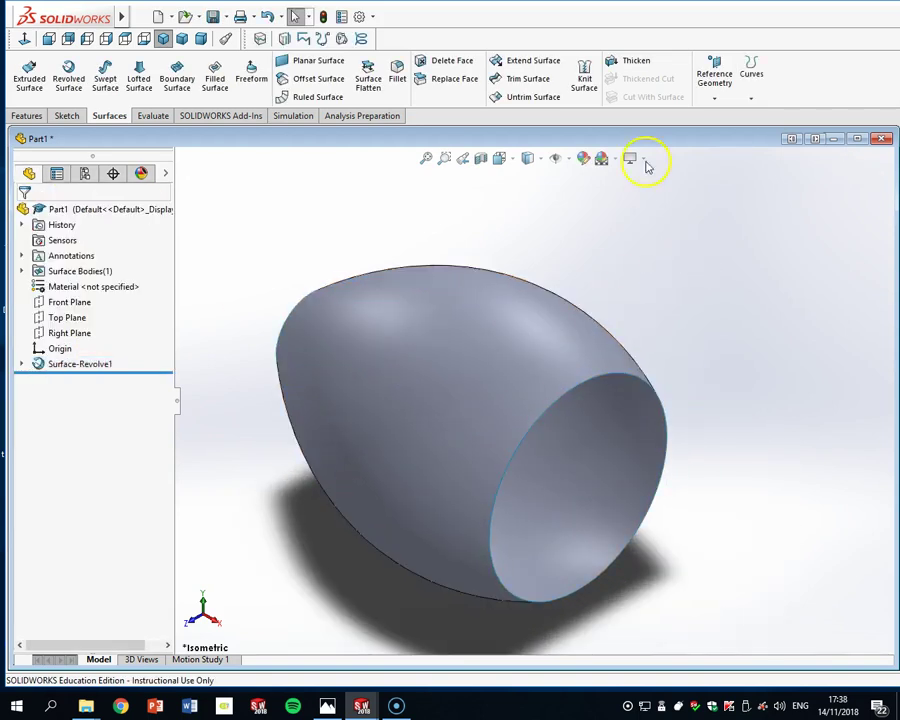
Thicken the revolved surface inward by 1.5 mm
left_click(637, 62)
left_click(570, 322)
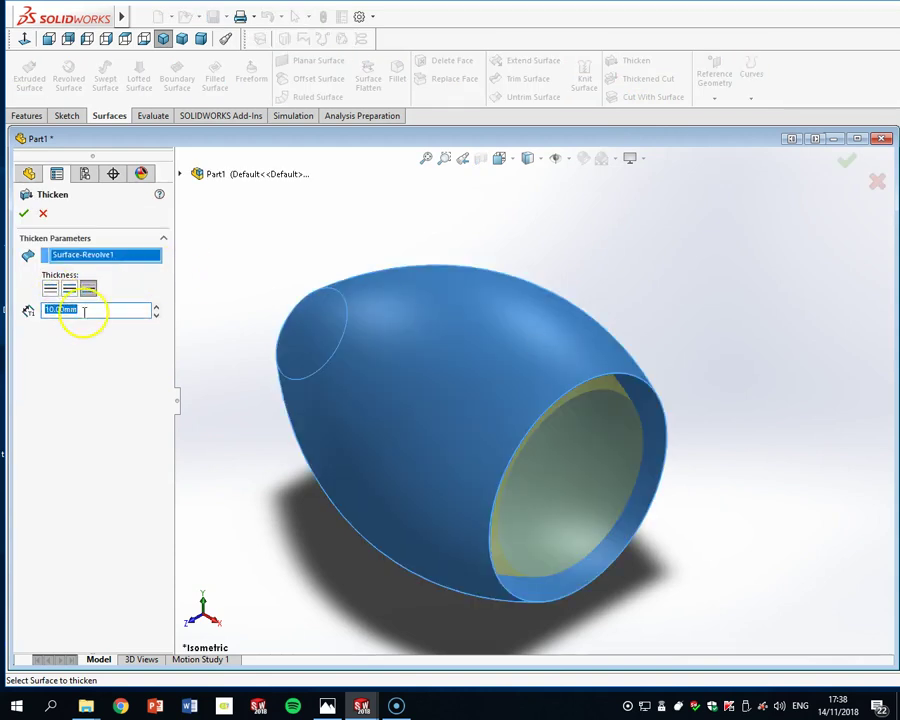
type(".5")
key("Return")
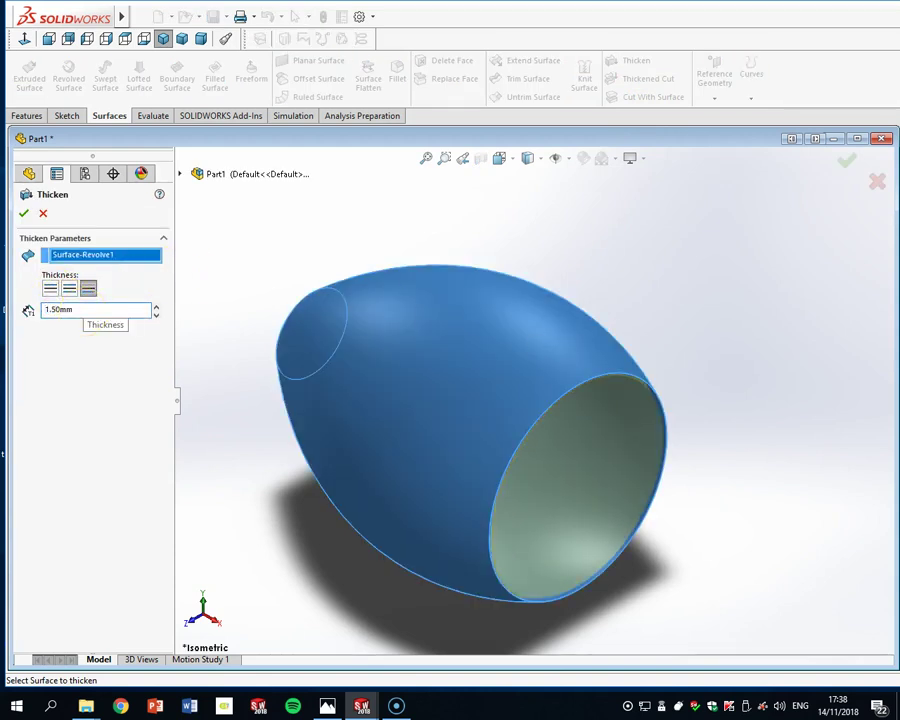
scroll(700, 400, "up", 3)
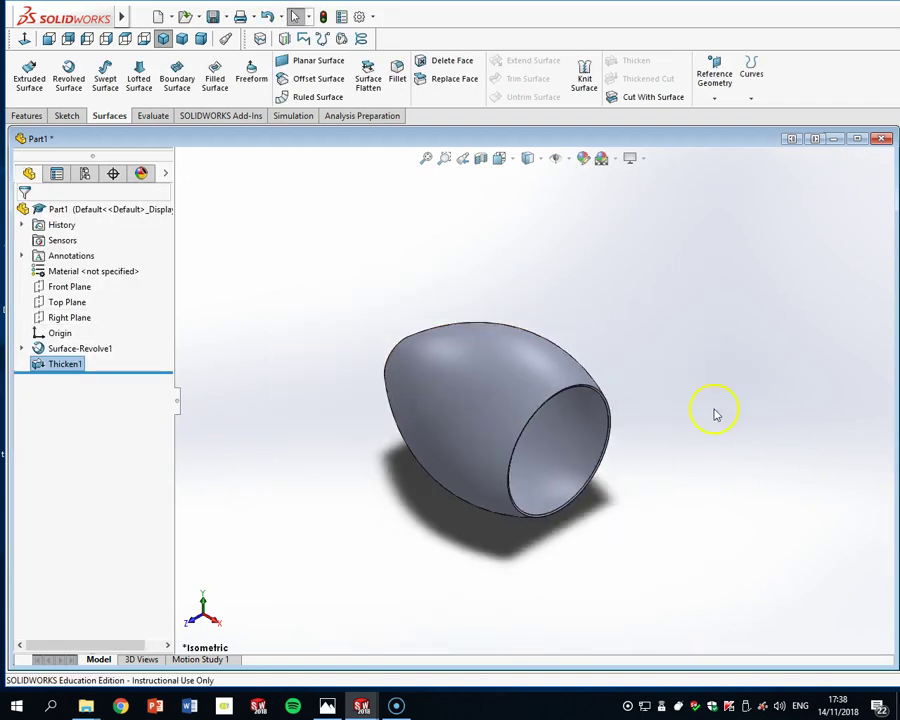
scroll(490, 426, "down", 3)
scroll(713, 438, "up", 3)
scroll(713, 438, "down", 1)
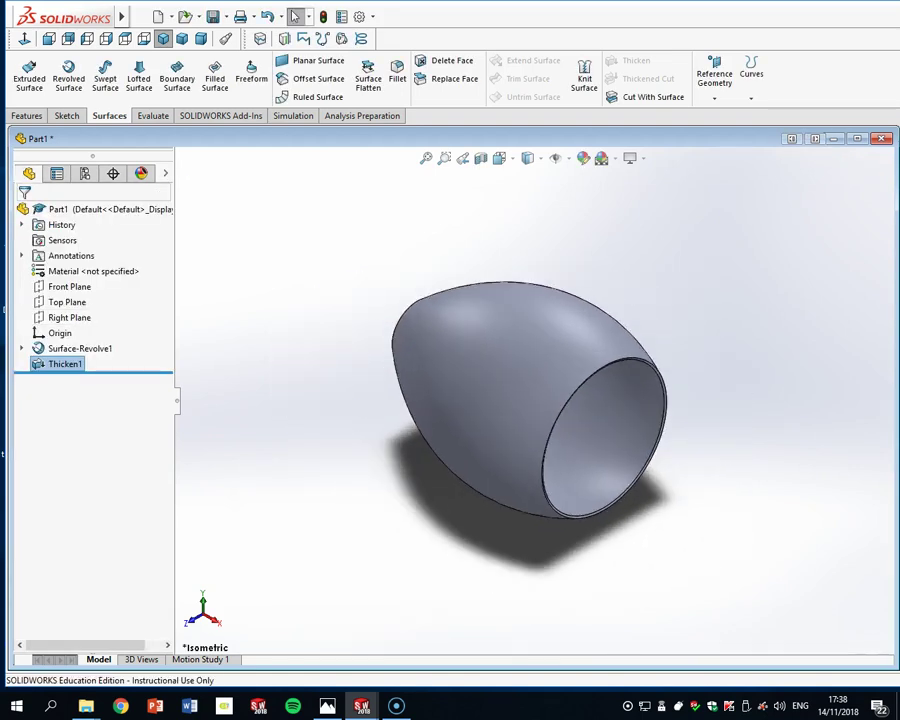
key("ctrl+s")
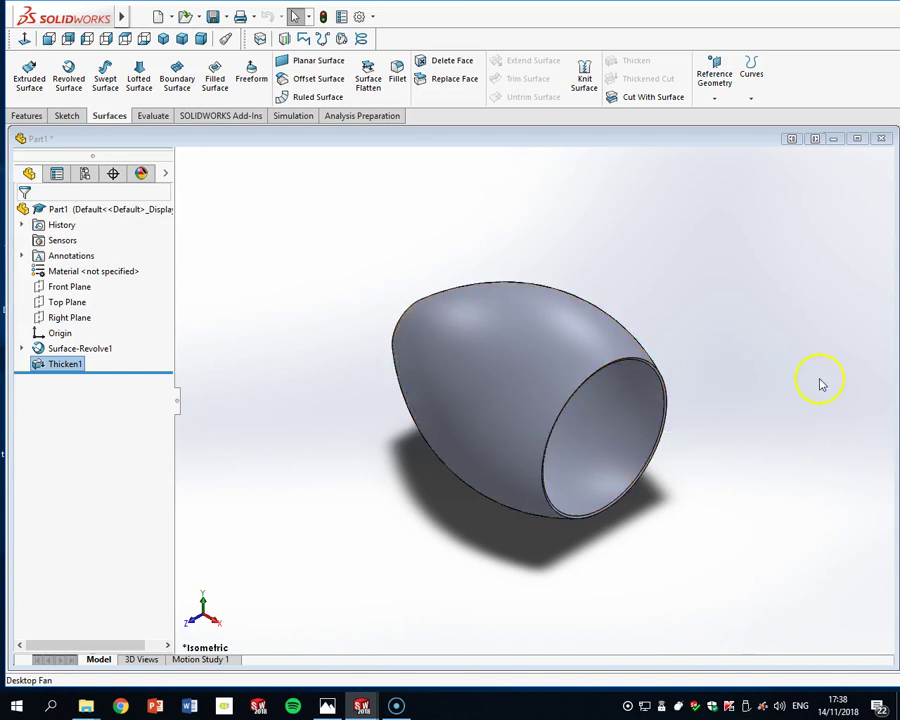
Create a reference plane offset 20 mm from the Right Plane, flipped towards the inside of the shell
left_click(62, 317)
left_click(709, 98)
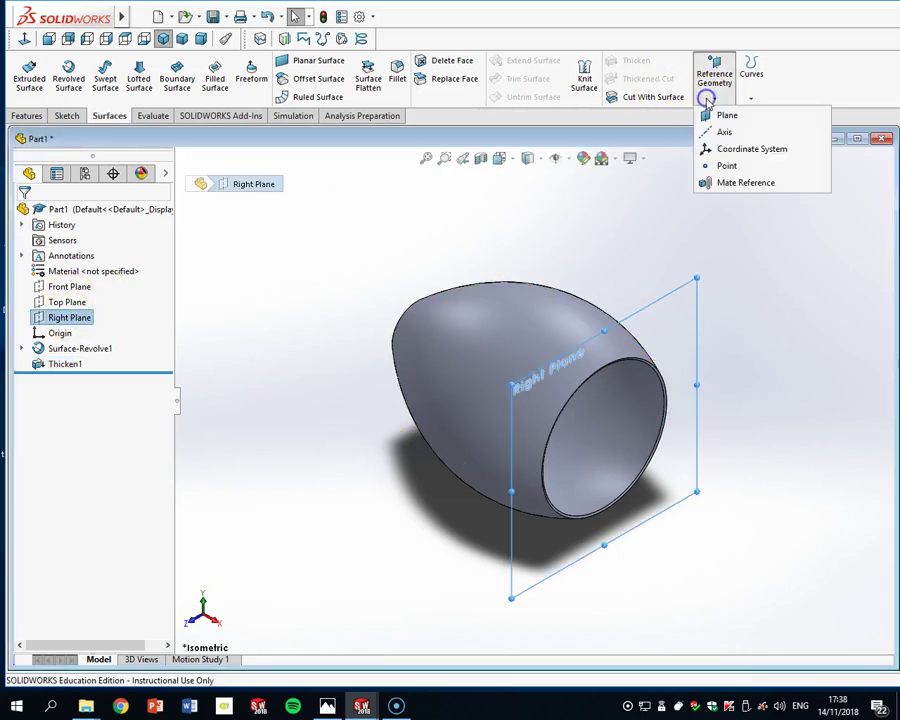
left_click(727, 117)
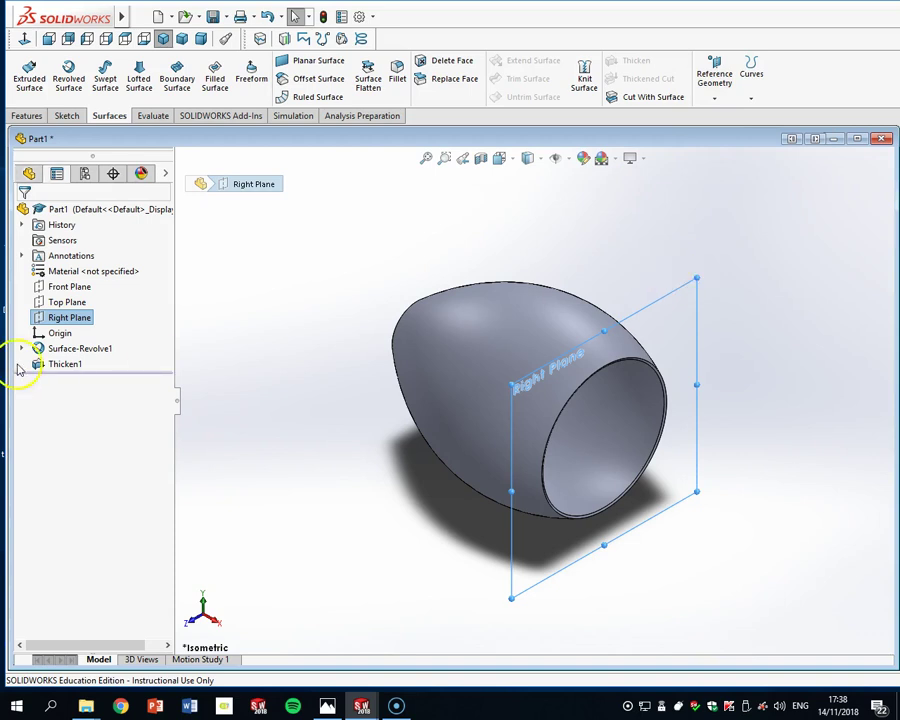
left_click(66, 410)
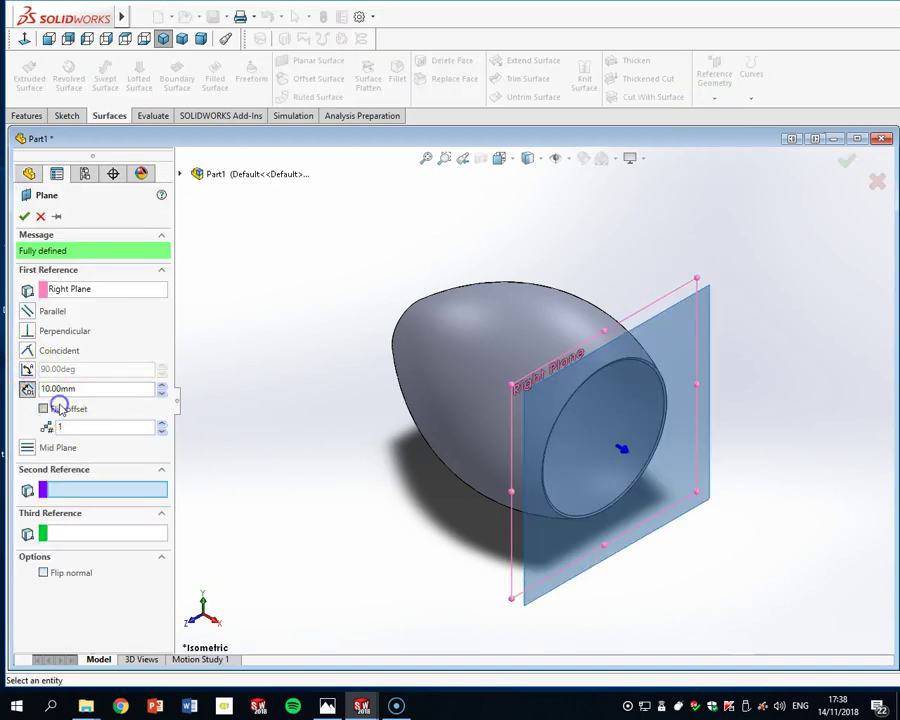
left_click(161, 384)
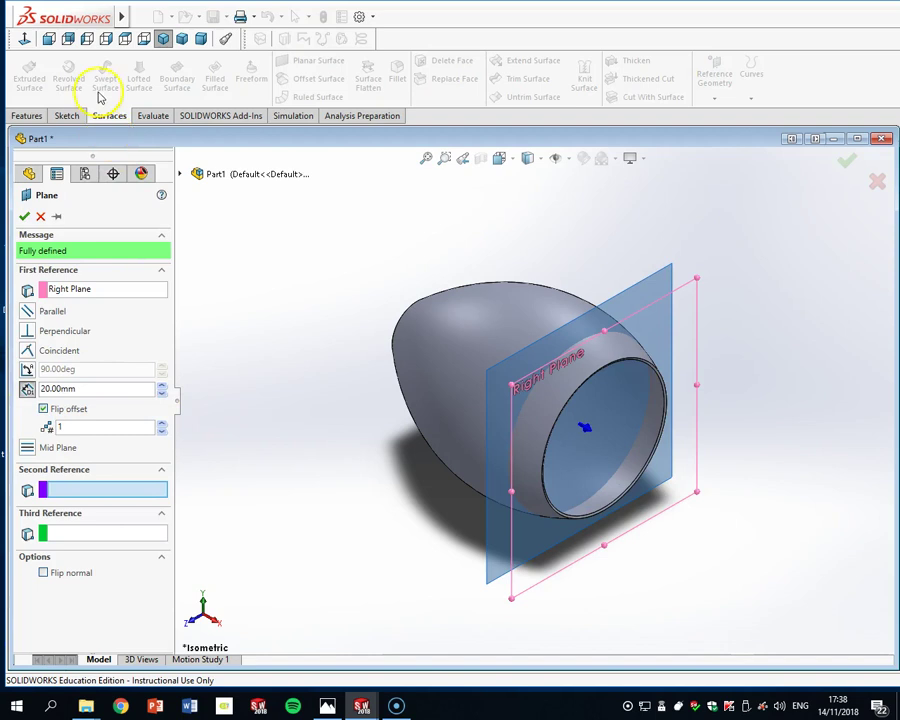
left_click(49, 38)
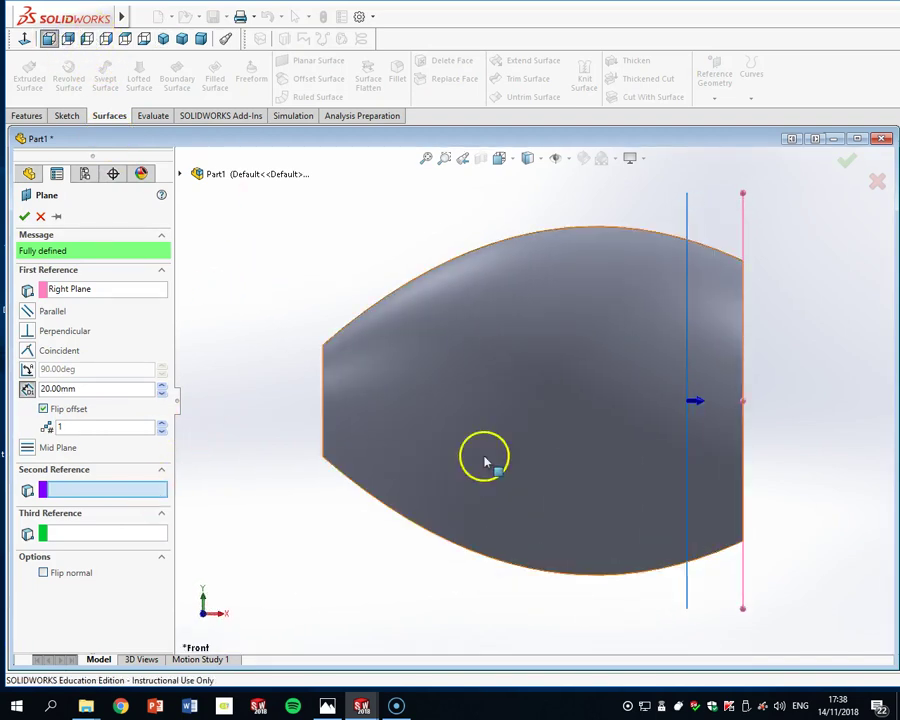
left_click(30, 217)
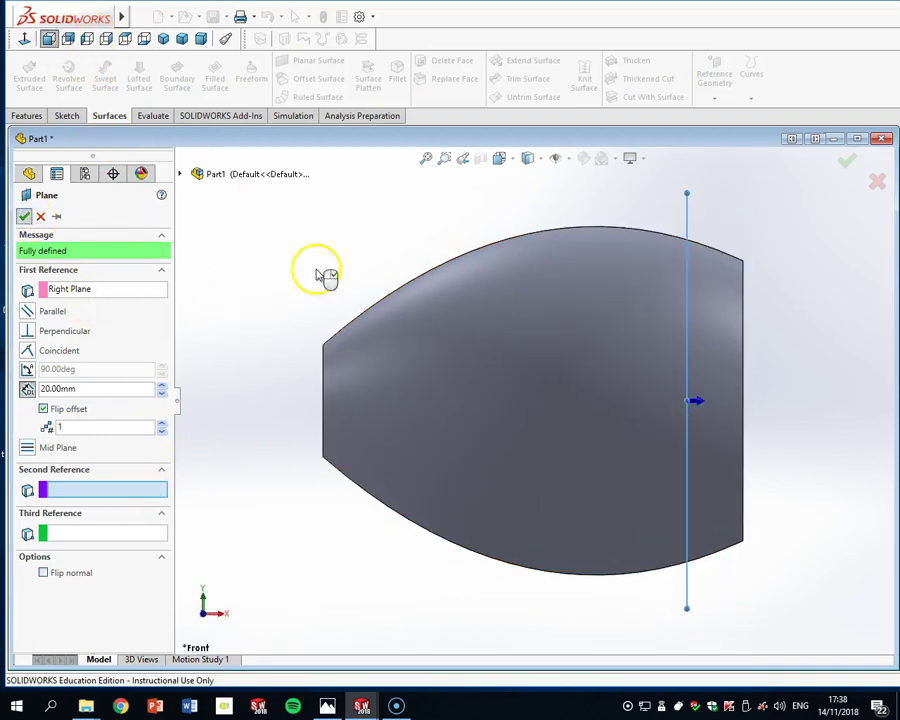
key("f")
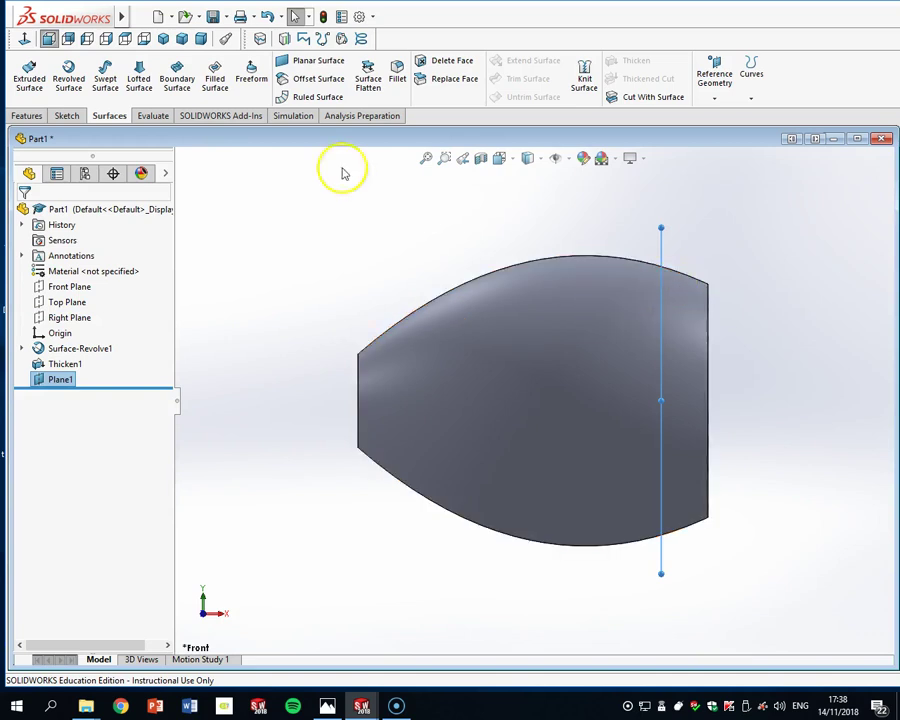
Sketch a circle with a radius of about 12 mm on the new plane, centered on the sketch origin
left_click(67, 115)
left_click(125, 61)
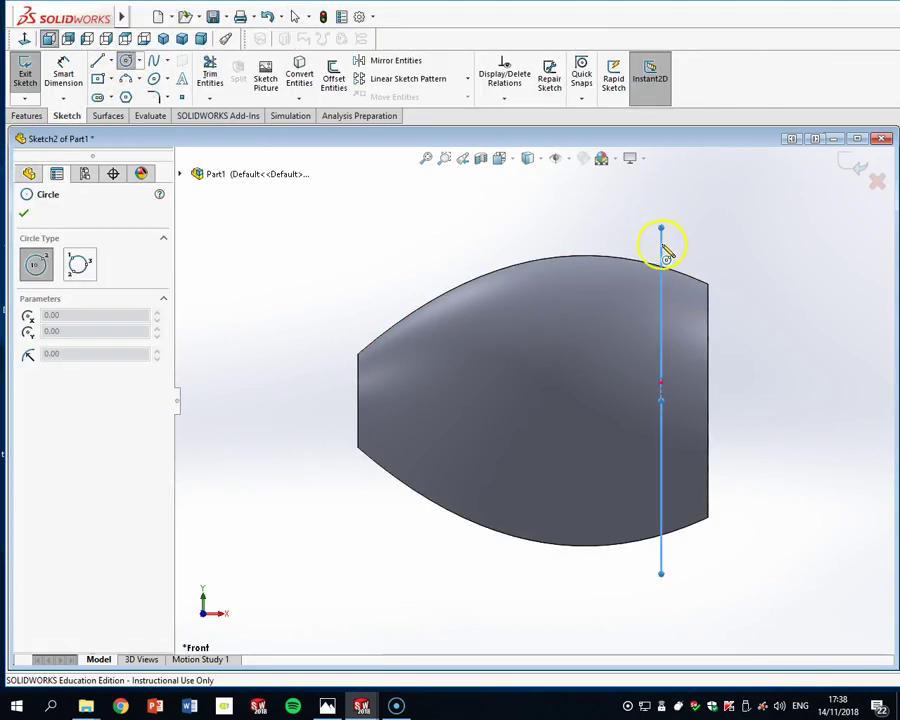
middle_click_drag(773, 285, 695, 291)
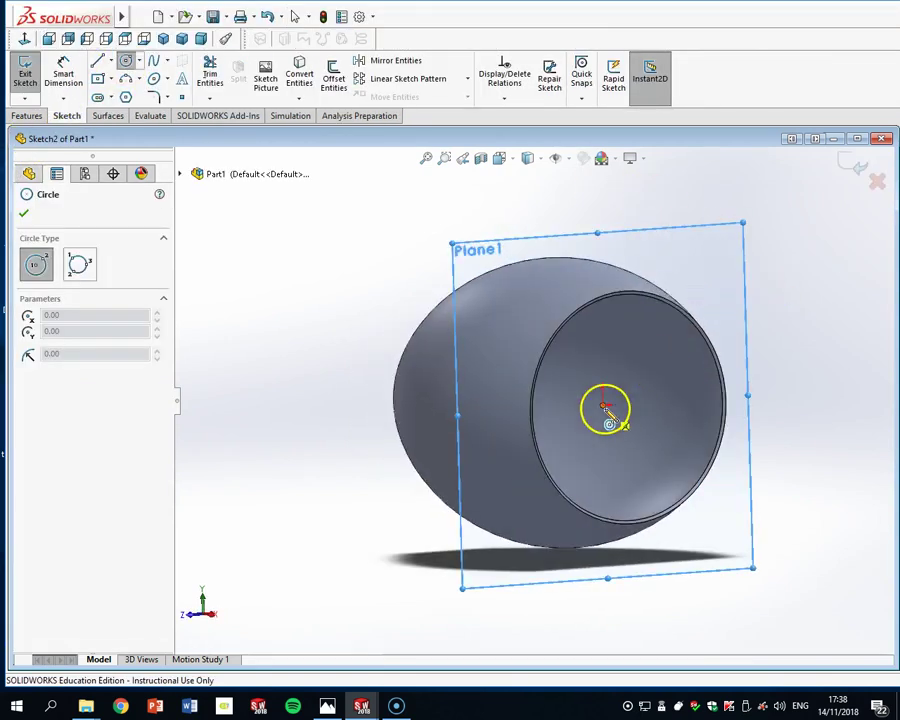
left_click(604, 406)
left_click(615, 440)
middle_click_drag(627, 352, 700, 352)
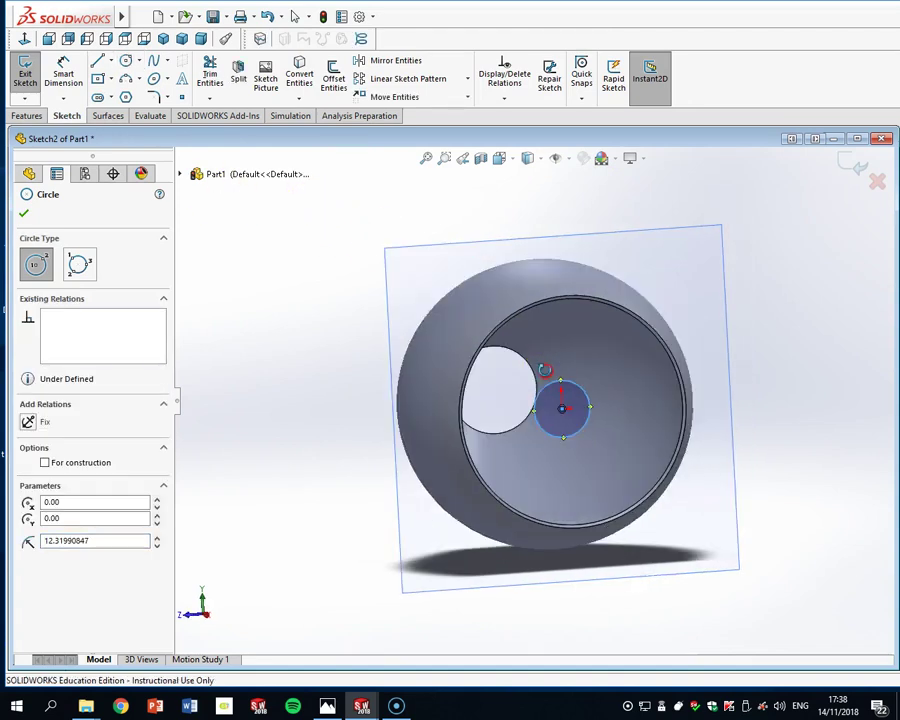
Dimension the circle's diameter to 20 mm
left_click(63, 75)
left_click(563, 438)
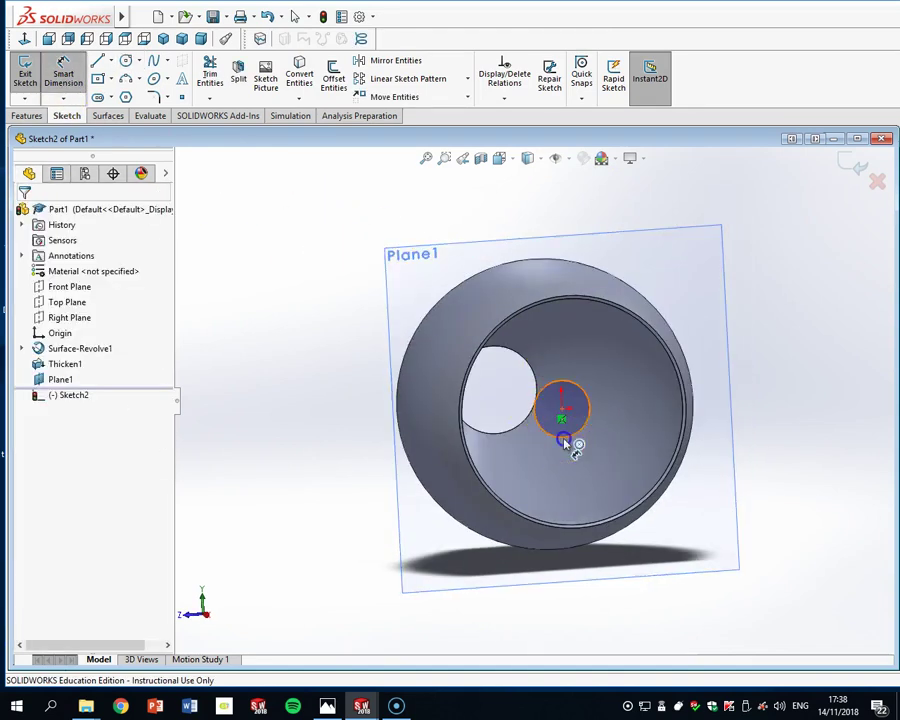
left_click(586, 479)
type("20")
key("Return")
middle_click_drag(600, 444, 692, 431)
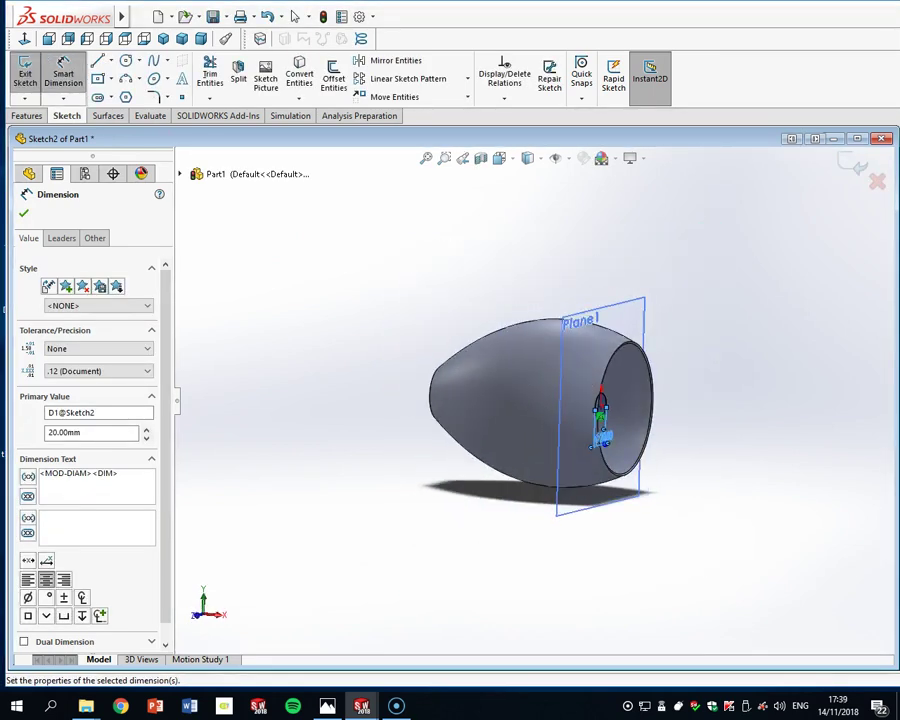
left_click(25, 70)
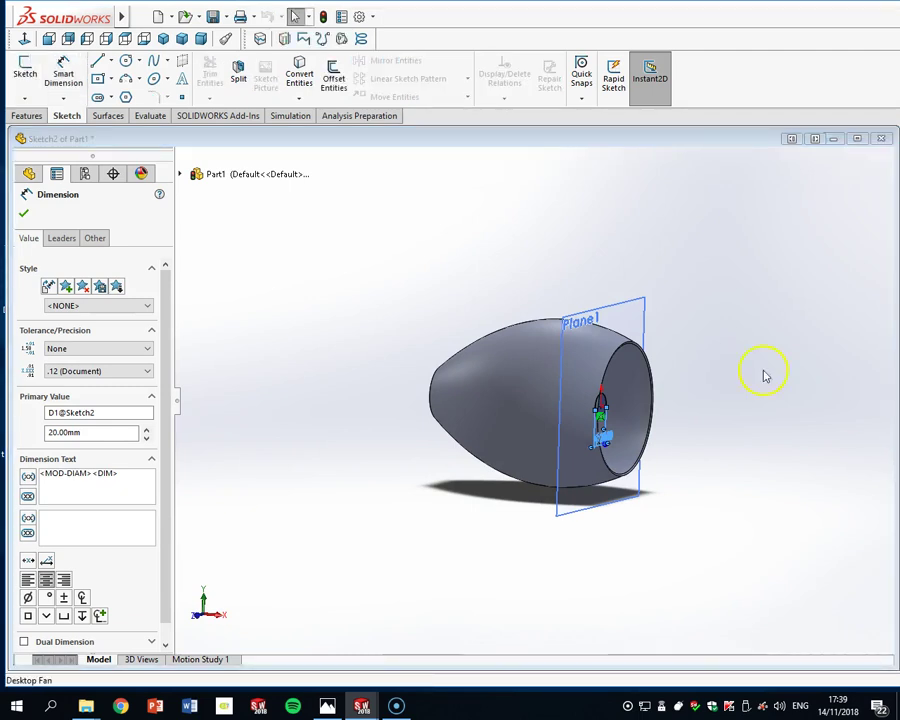
Extrude the circle as a separate body with the Mid Plane end condition, 20 mm deep and Merge result off
left_click(27, 115)
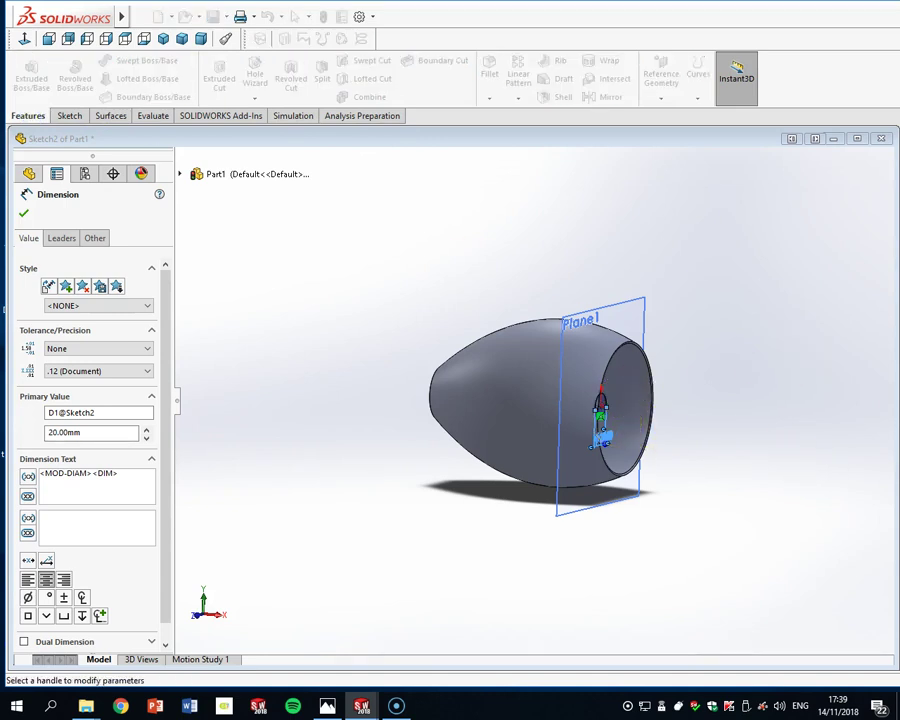
left_click(685, 400)
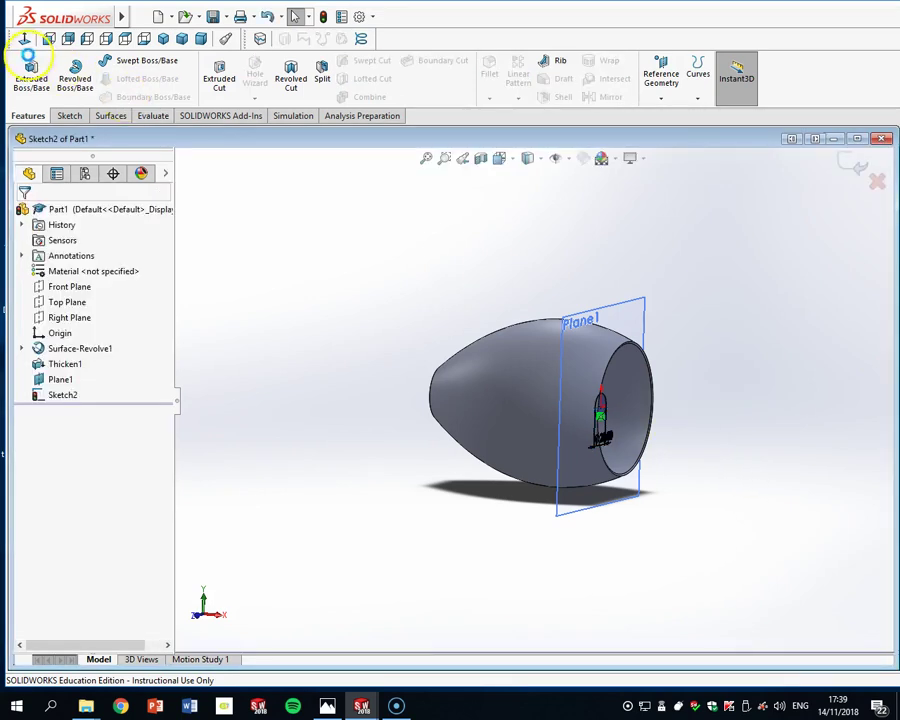
left_click(36, 76)
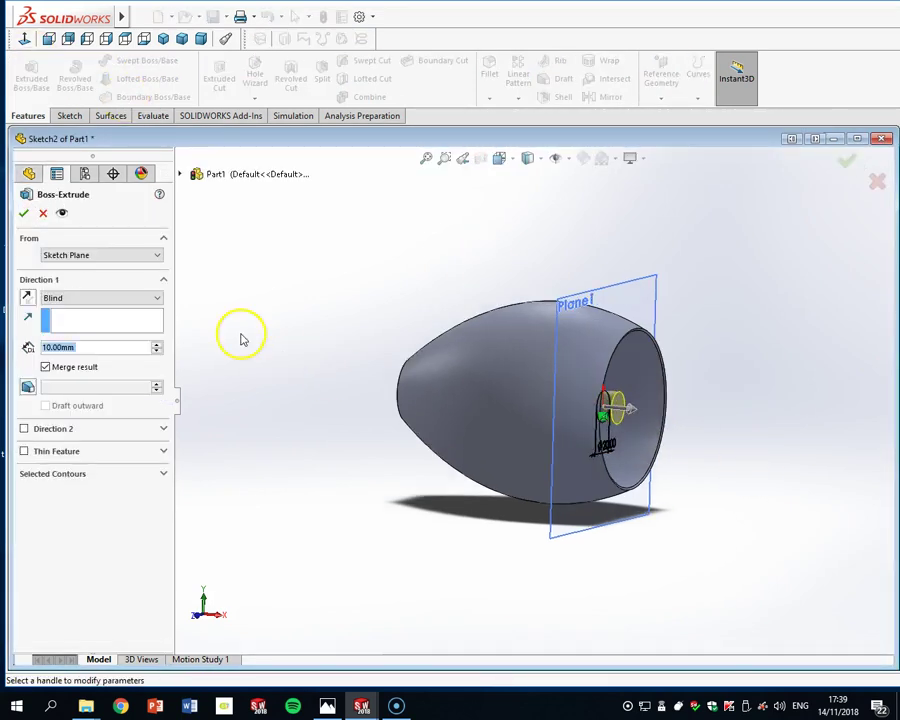
left_click(140, 299)
left_click(118, 365)
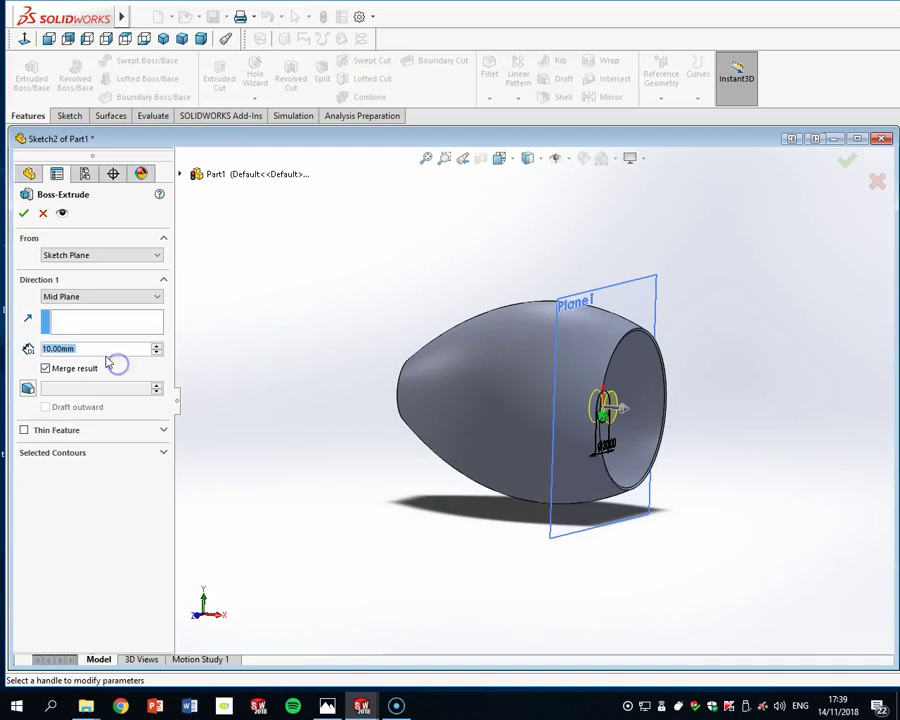
type("20")
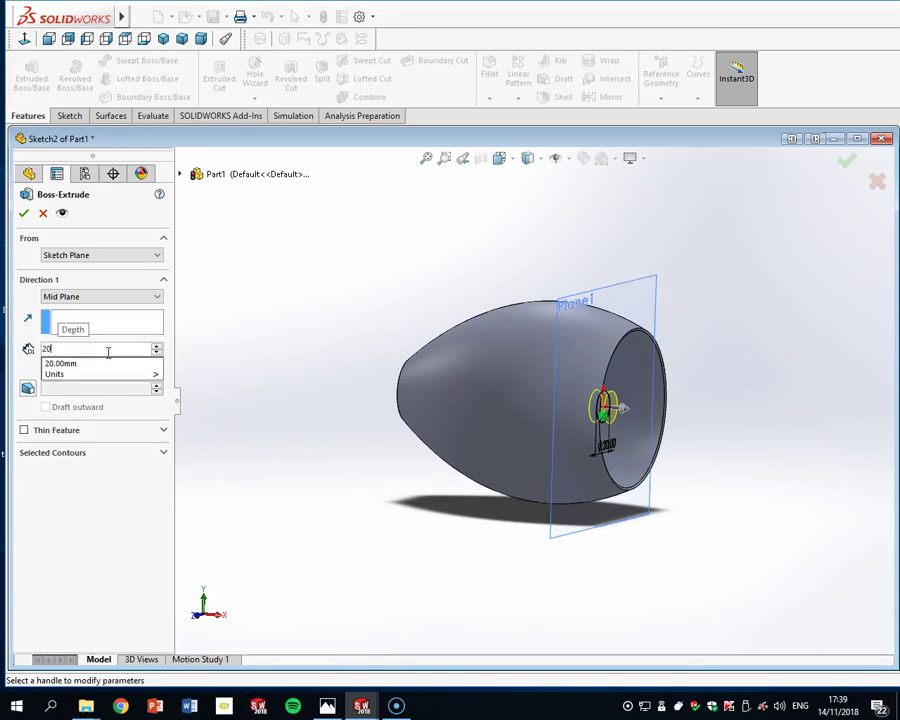
mouse_move(115, 373)
left_click(129, 465)
left_click(64, 369)
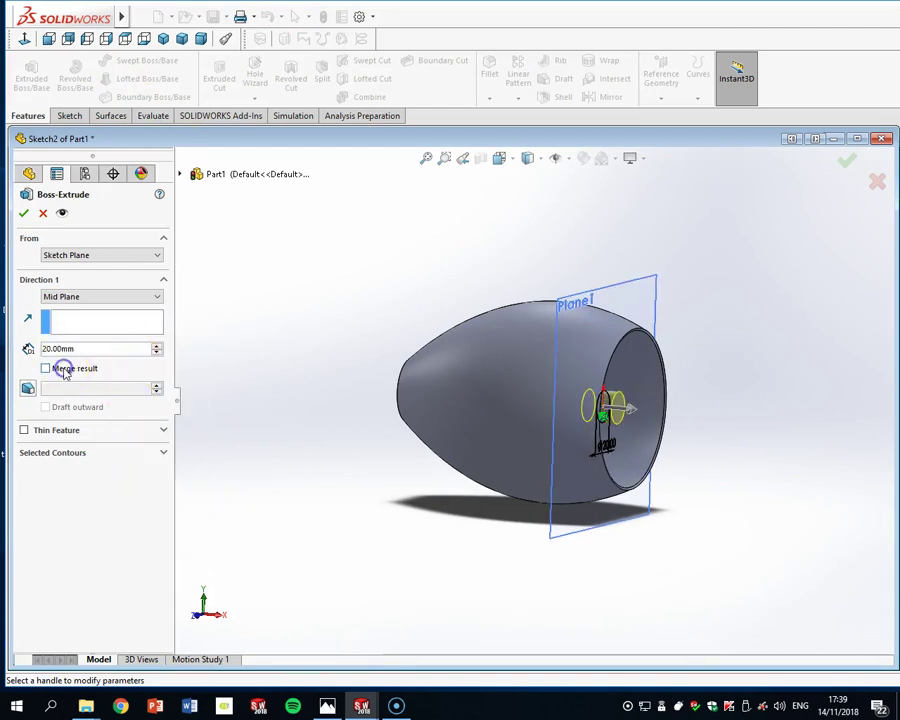
middle_click_drag(728, 391, 713, 376)
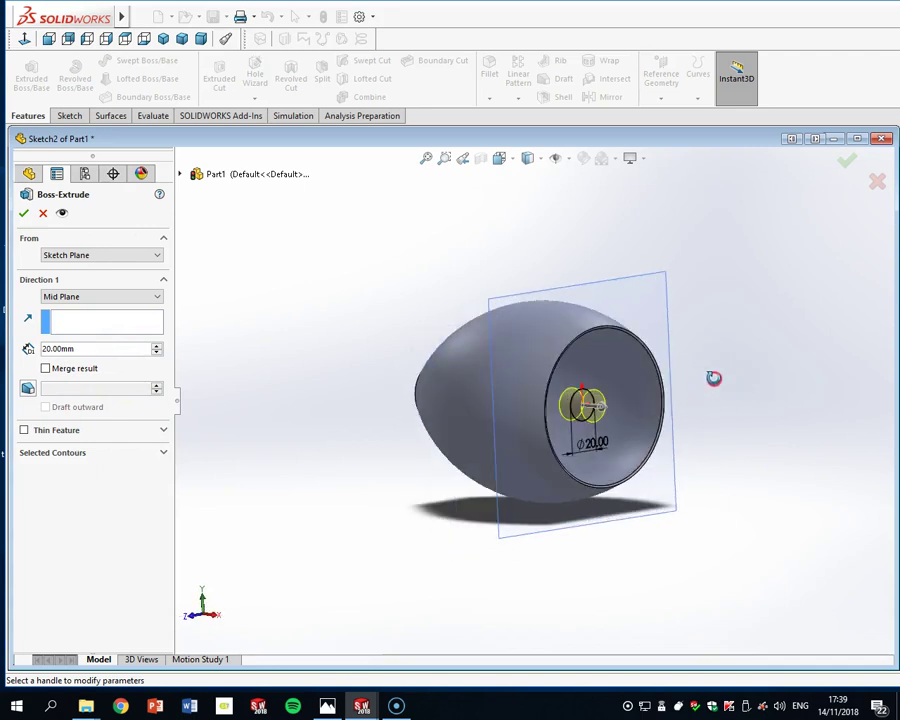
left_click(24, 215)
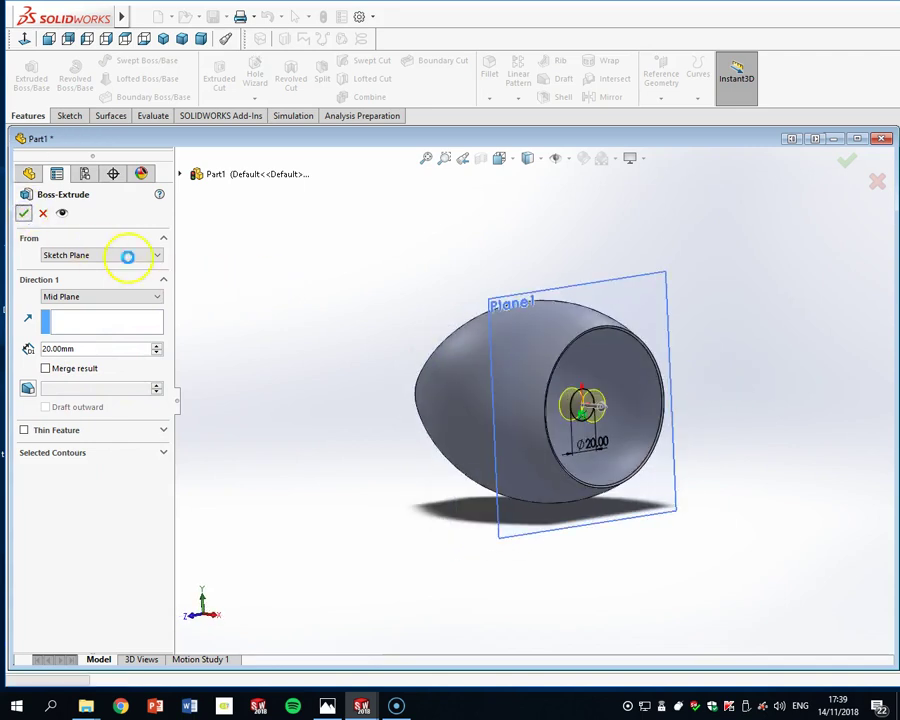
Hide the offset reference plane running through the shell
middle_click_drag(765, 369, 707, 374)
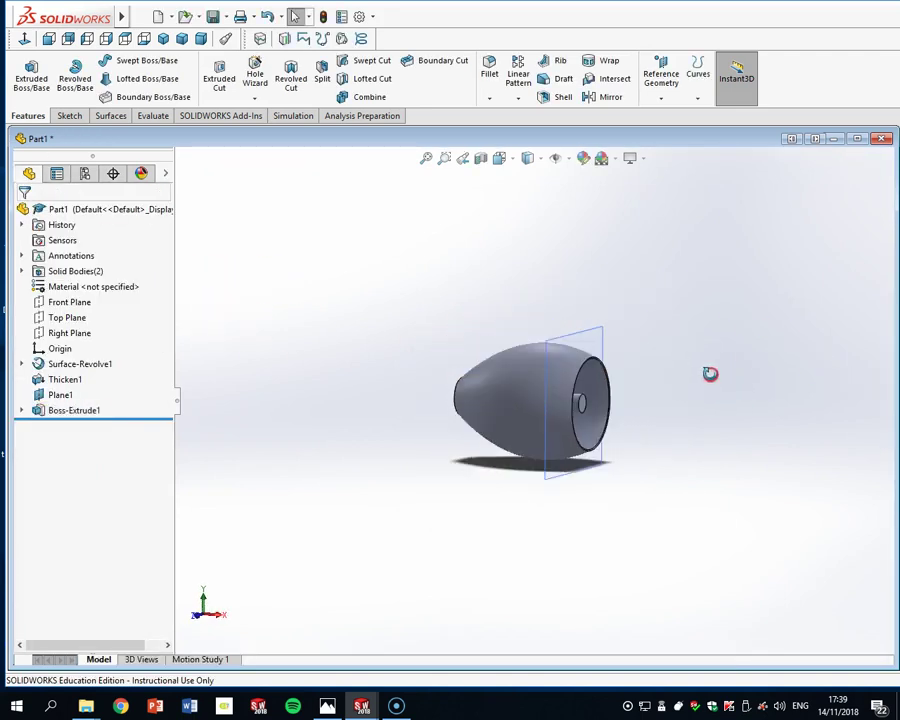
left_click(596, 330)
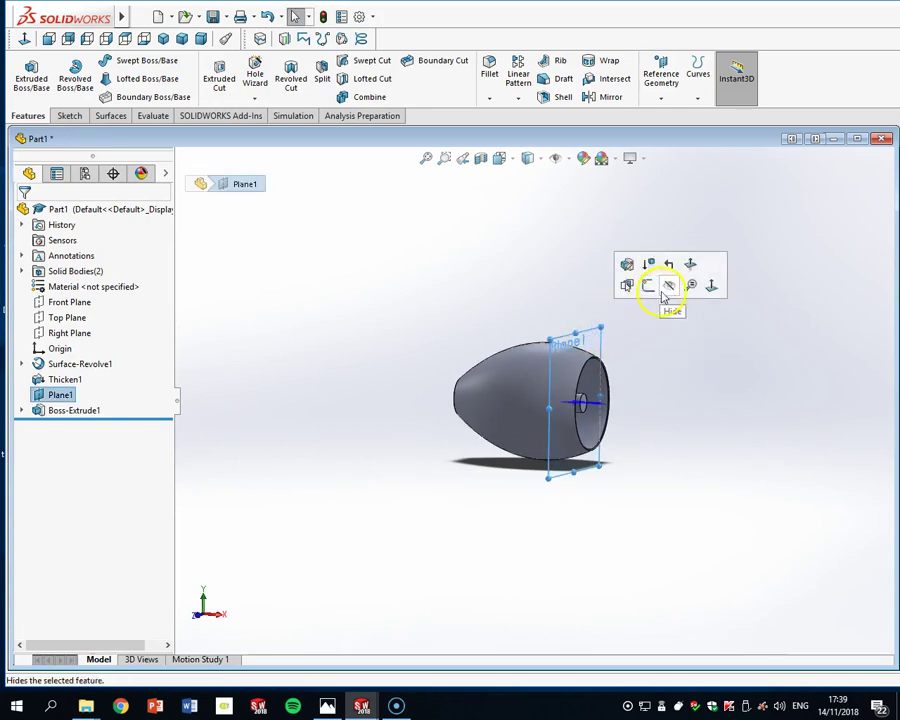
left_click(669, 285)
Show the part in the Front view with the Hidden Lines Visible display style
left_click(48, 38)
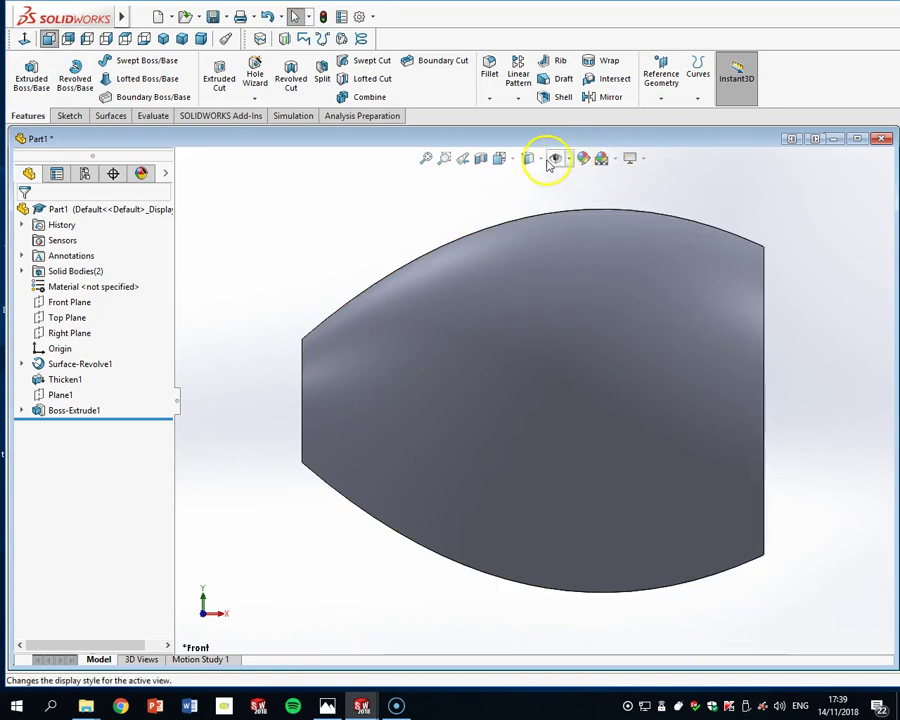
left_click(540, 162)
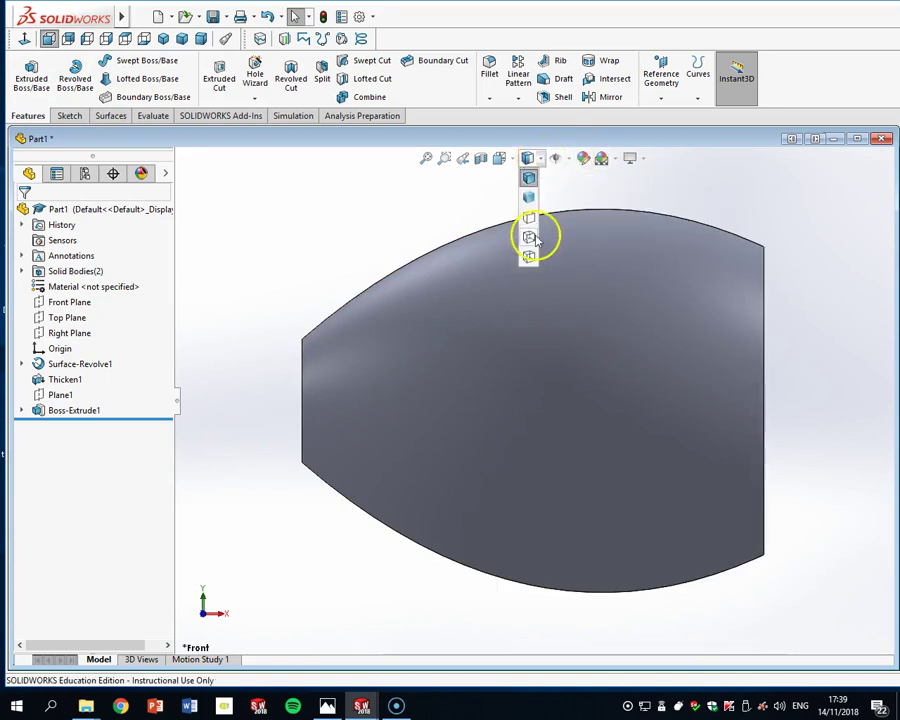
left_click(538, 236)
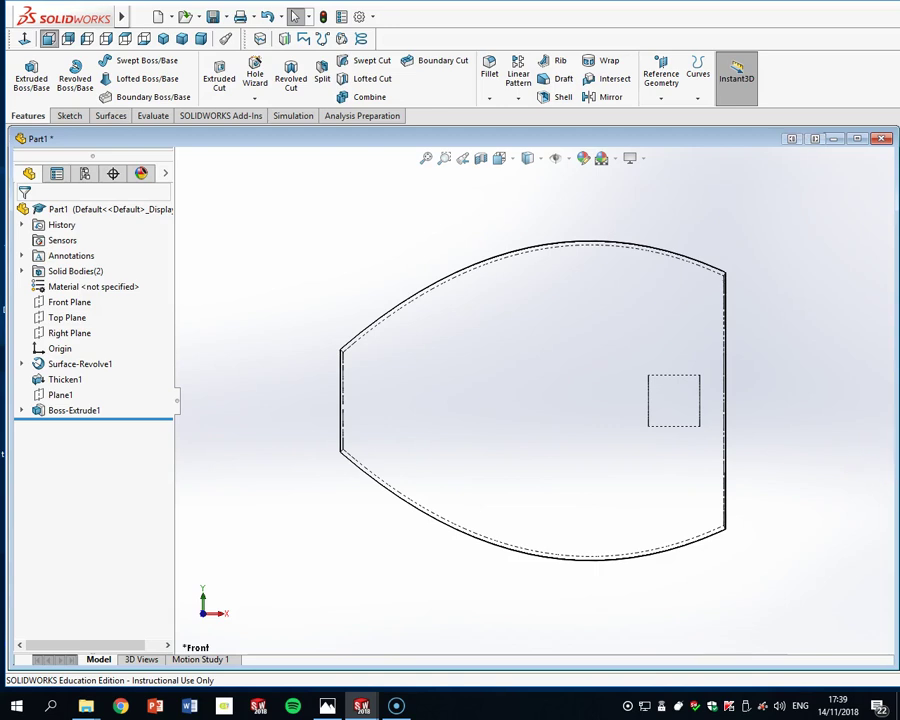
Sketch a vertical centerline on the Front Plane joining the midpoints of the hub's upper and lower edges
key("ctrl+Tab")
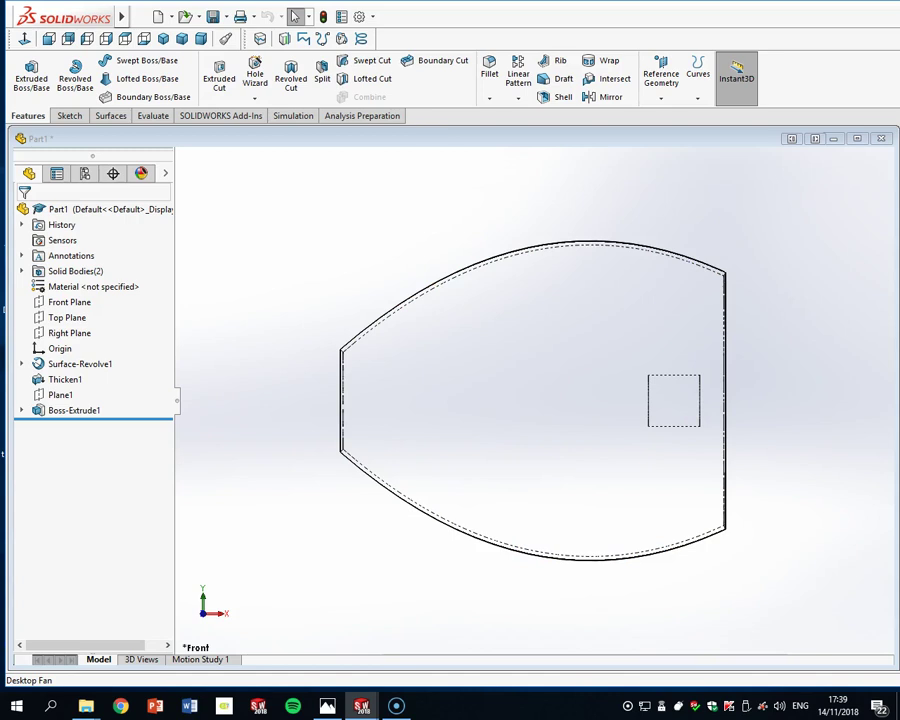
scroll(679, 408, "down", 5)
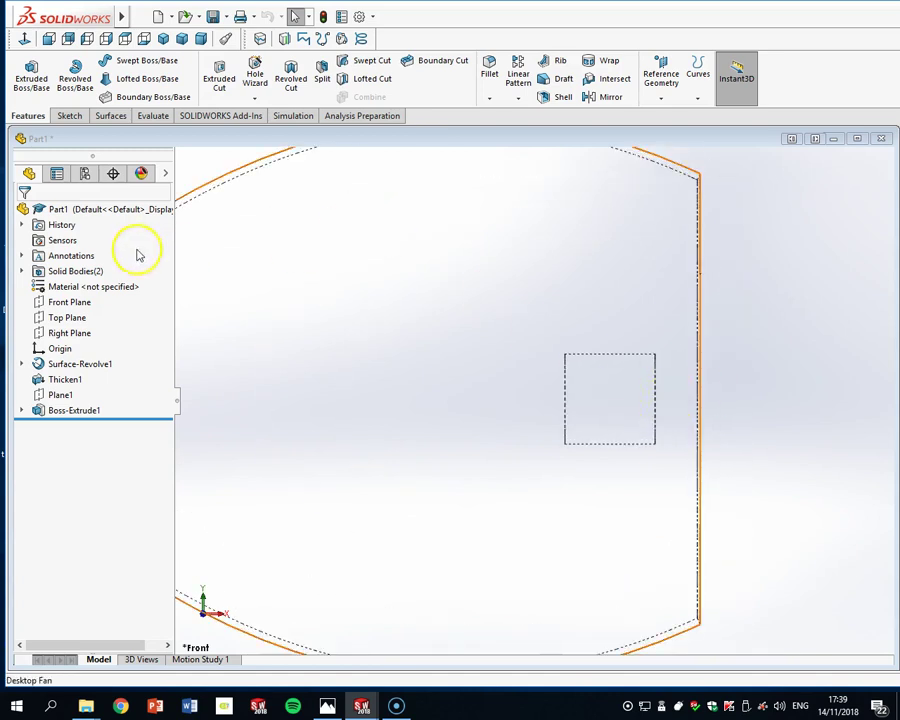
left_click(81, 306)
left_click(69, 115)
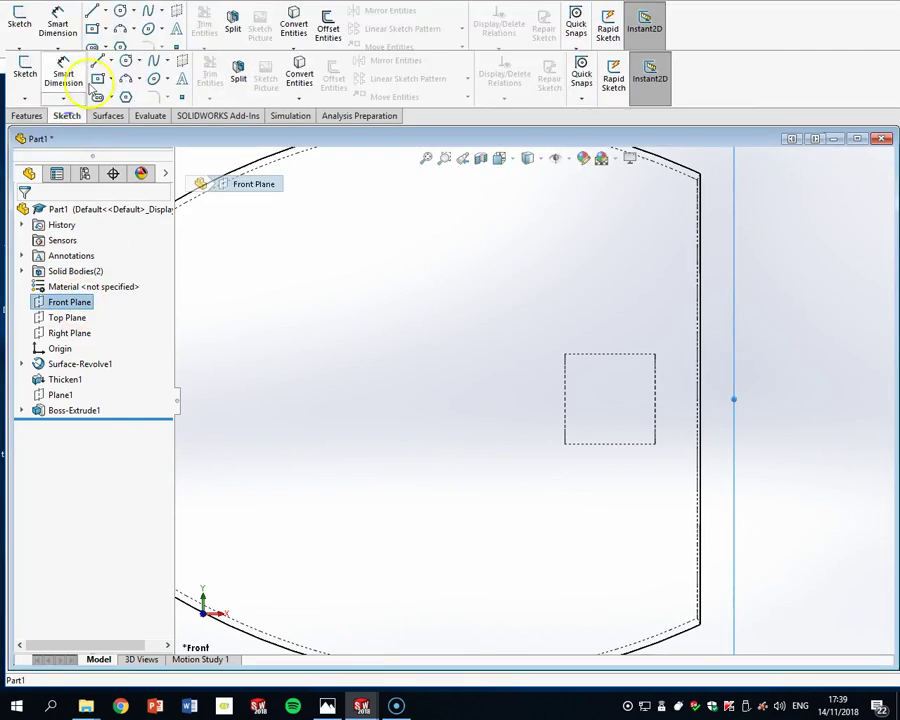
left_click(113, 62)
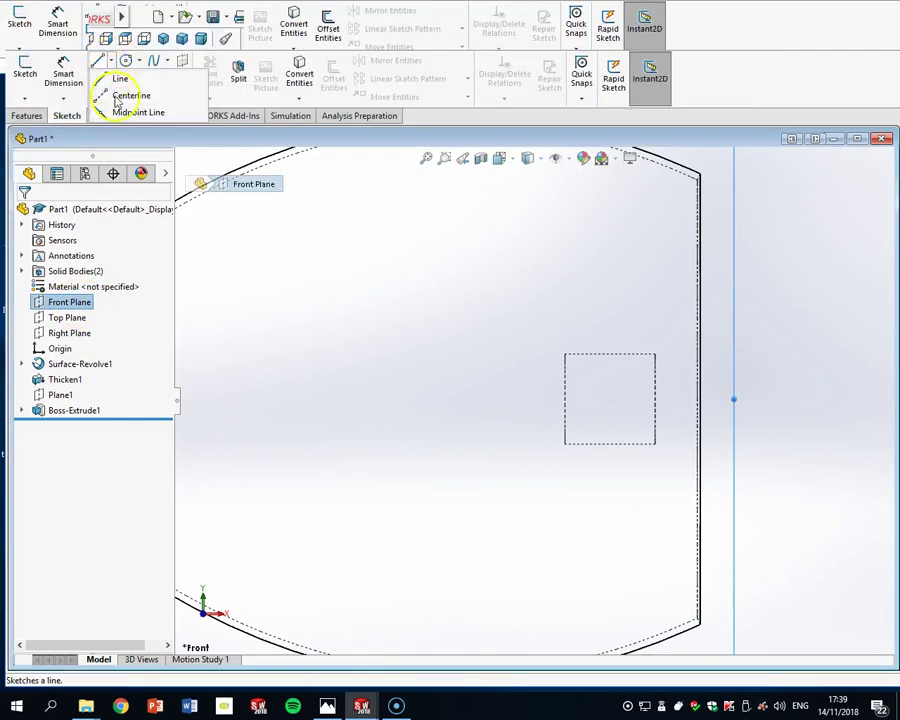
left_click(131, 95)
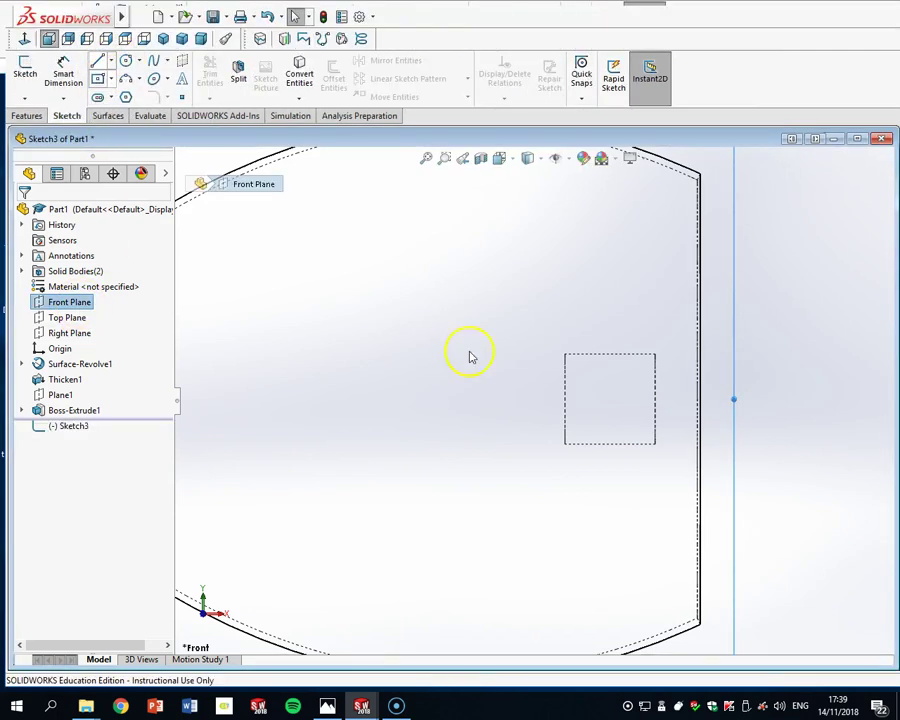
scroll(607, 355, "down", 3)
left_click(596, 361)
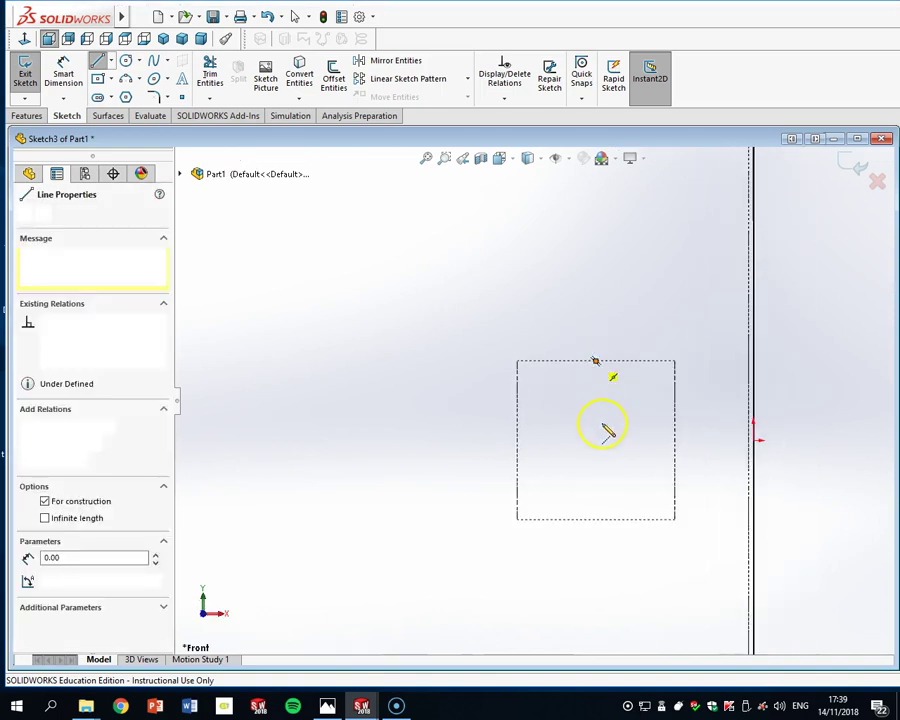
left_click(595, 518)
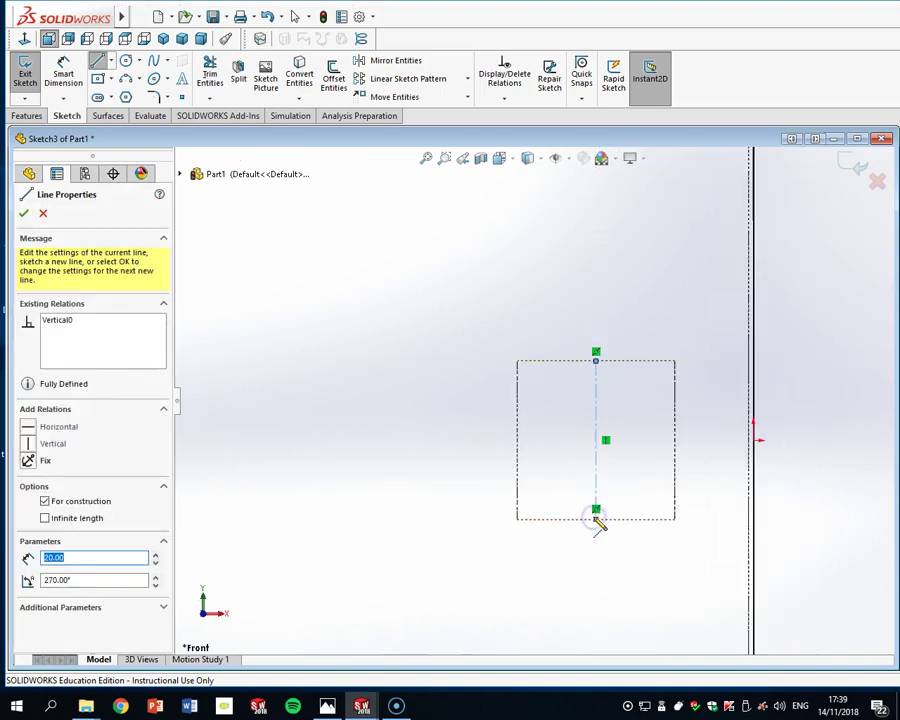
key("Escape")
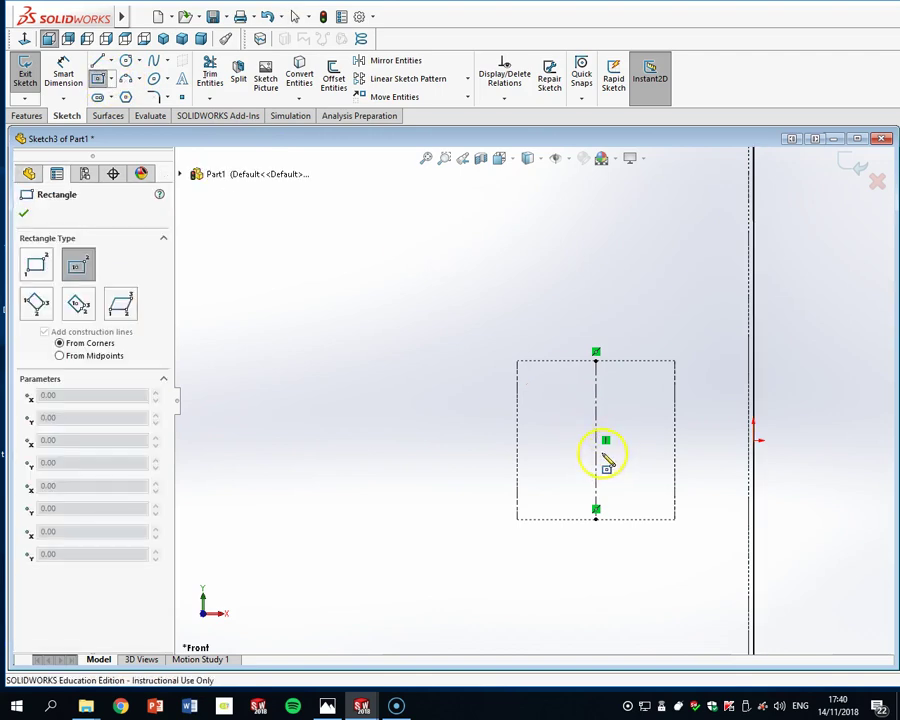
Sketch a center rectangle about the centerline's midpoint, spanning the hub's full width and about 4 mm high
left_click(602, 439)
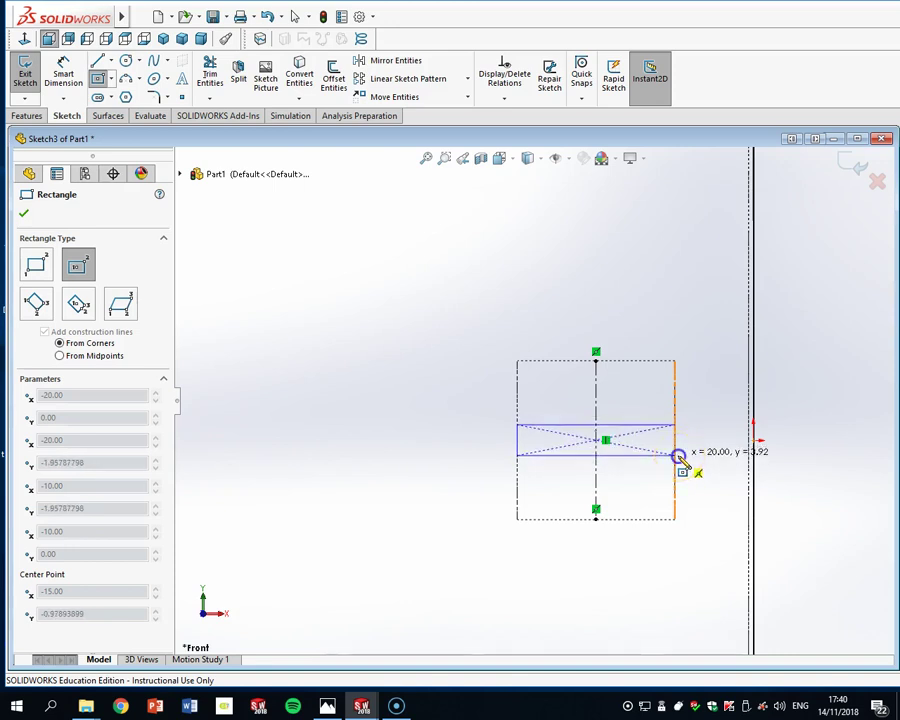
left_click(679, 457)
key("Escape")
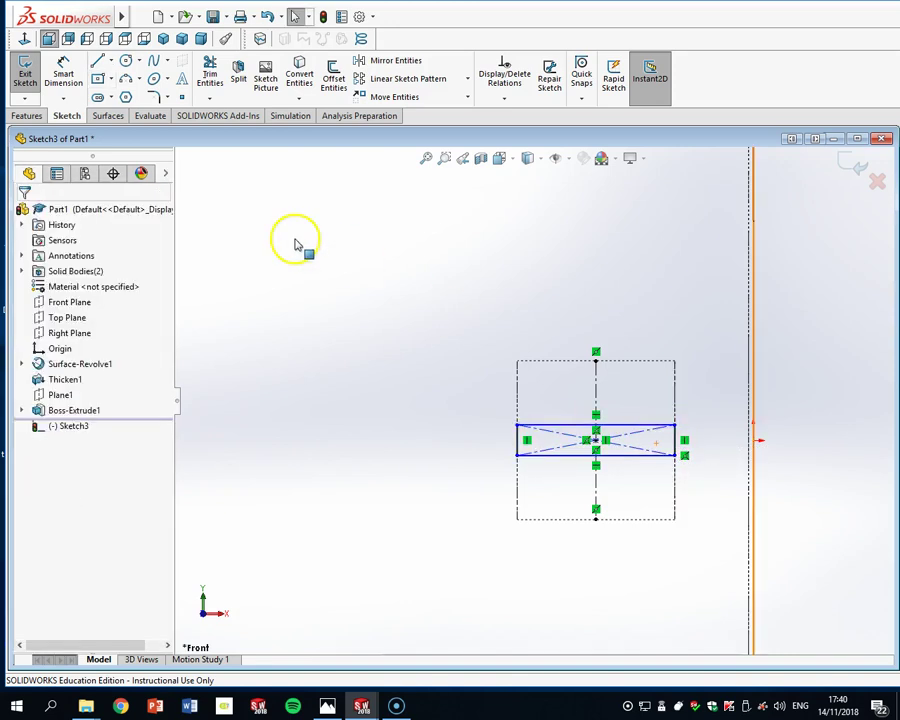
Dimension the rectangle's height to 2 mm and finish the sketch
left_click(76, 85)
left_click(522, 448)
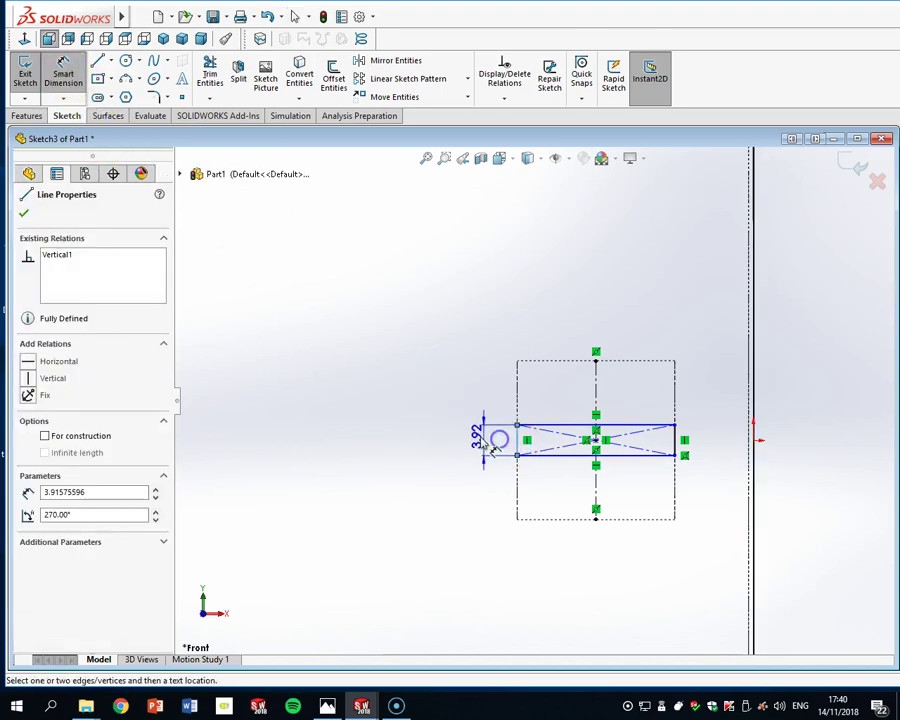
left_click(476, 440)
key("Return")
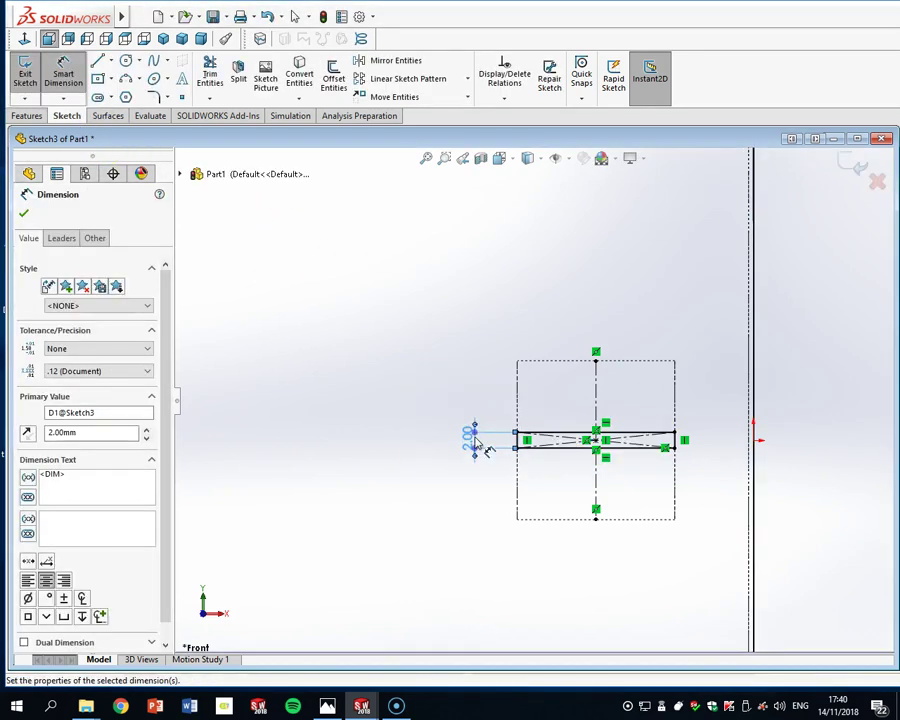
scroll(686, 333, "down", 5)
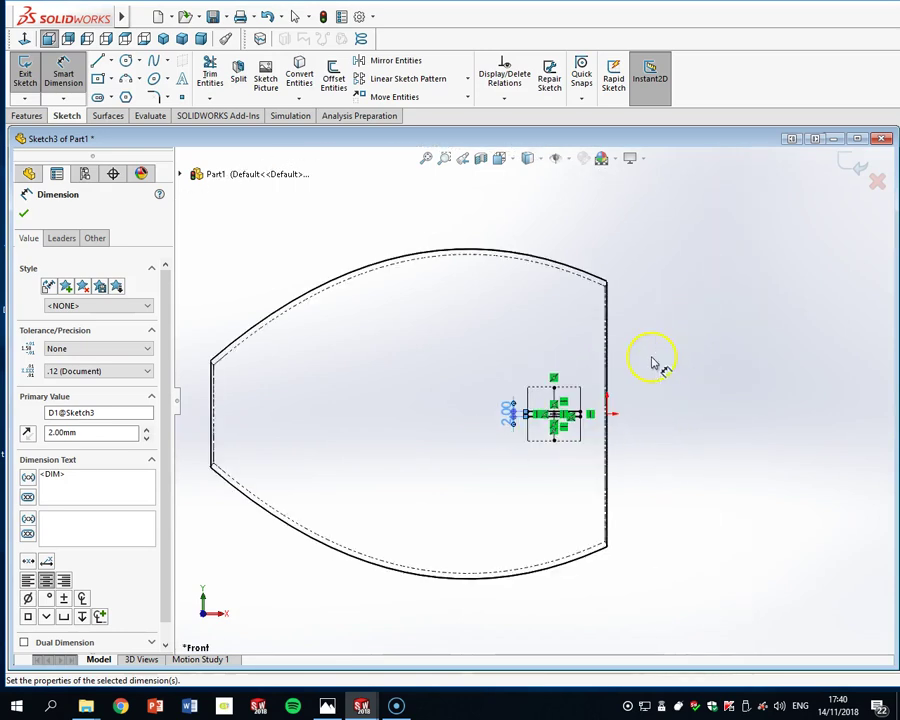
left_click(850, 170)
Set up an extrusion of the rectangle contour with the Up To Body end condition, targeting the thickened shell
mouse_move(725, 322)
middle_mouse_down()
mouse_move(595, 318)
mouse_move(595, 359)
mouse_move(598, 310)
middle_mouse_up()
left_click(540, 160)
left_click(771, 359)
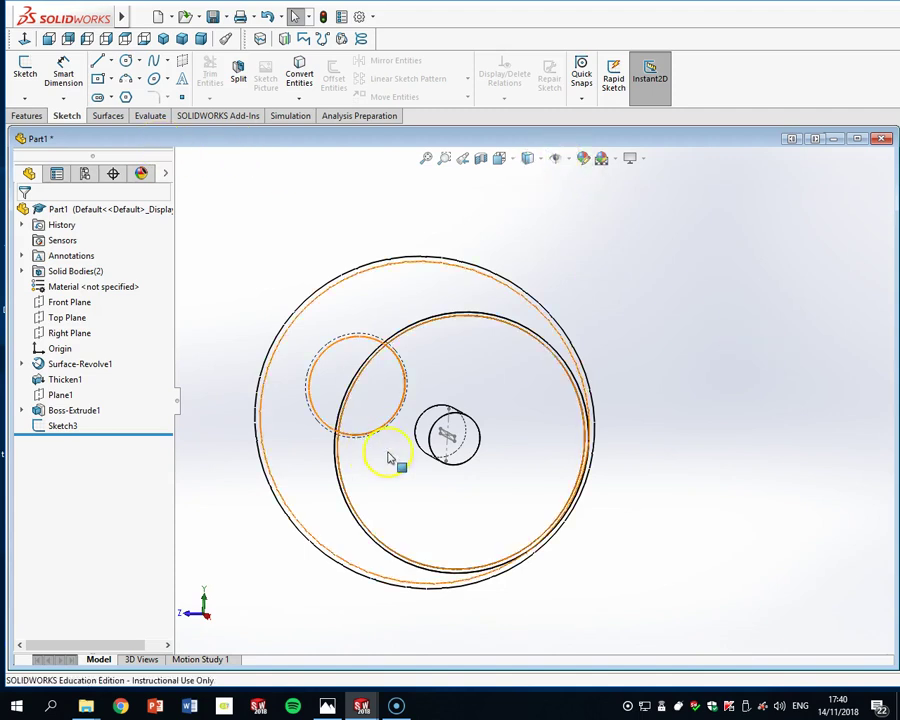
left_click(26, 115)
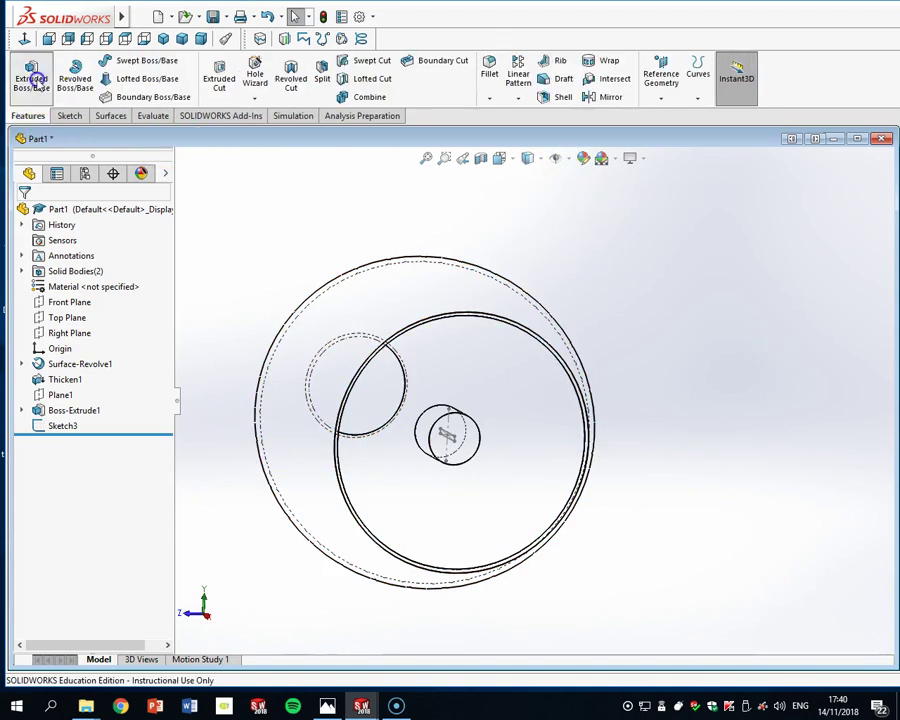
left_click(30, 78)
scroll(450, 430, "down", 5)
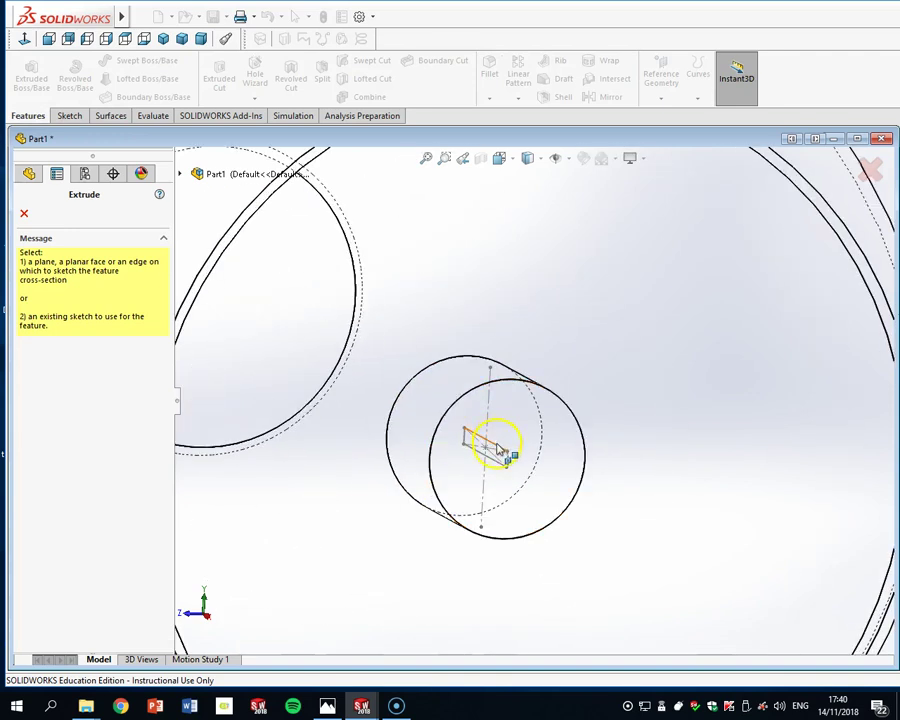
left_click(497, 443)
scroll(547, 412, "up", 4)
middle_click_drag(547, 412, 529, 412)
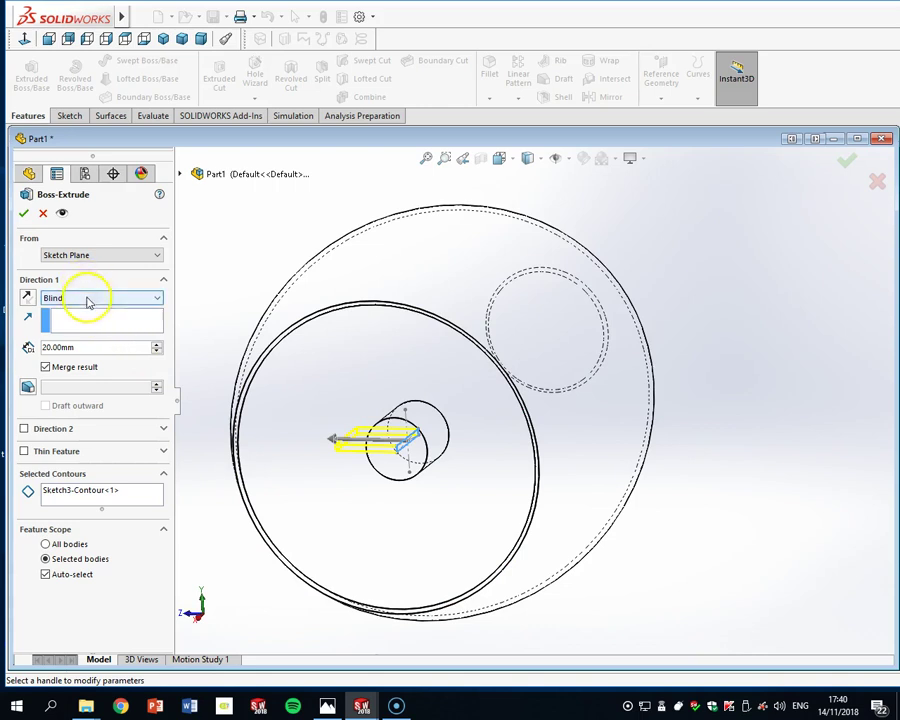
left_click(90, 299)
left_click(88, 365)
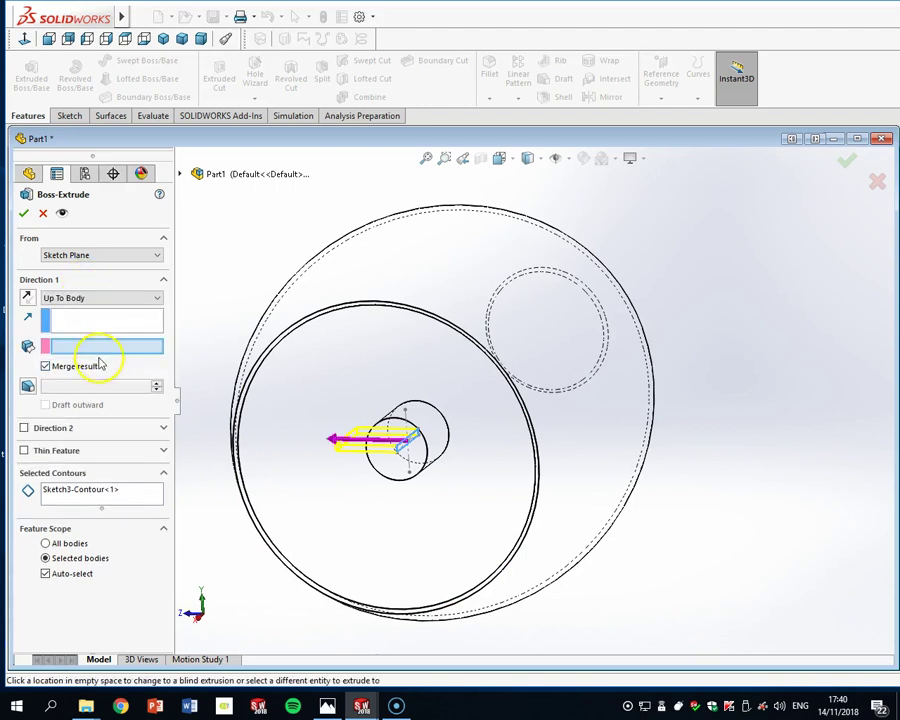
left_click(315, 391)
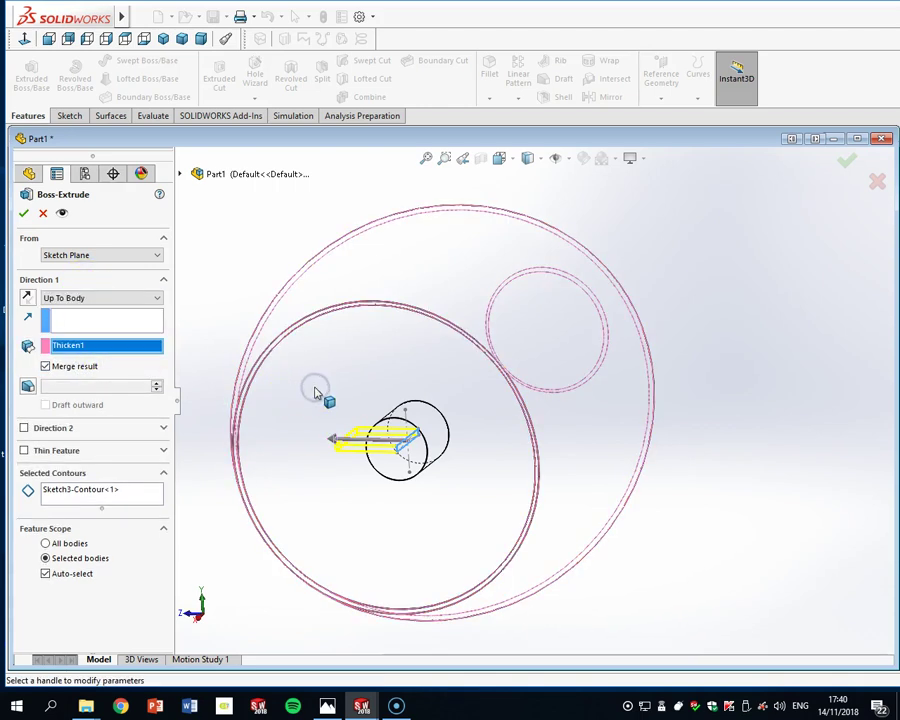
Show the model shaded with edges and accept the strut extrusion with Merge result on
left_click(540, 158)
left_click(527, 177)
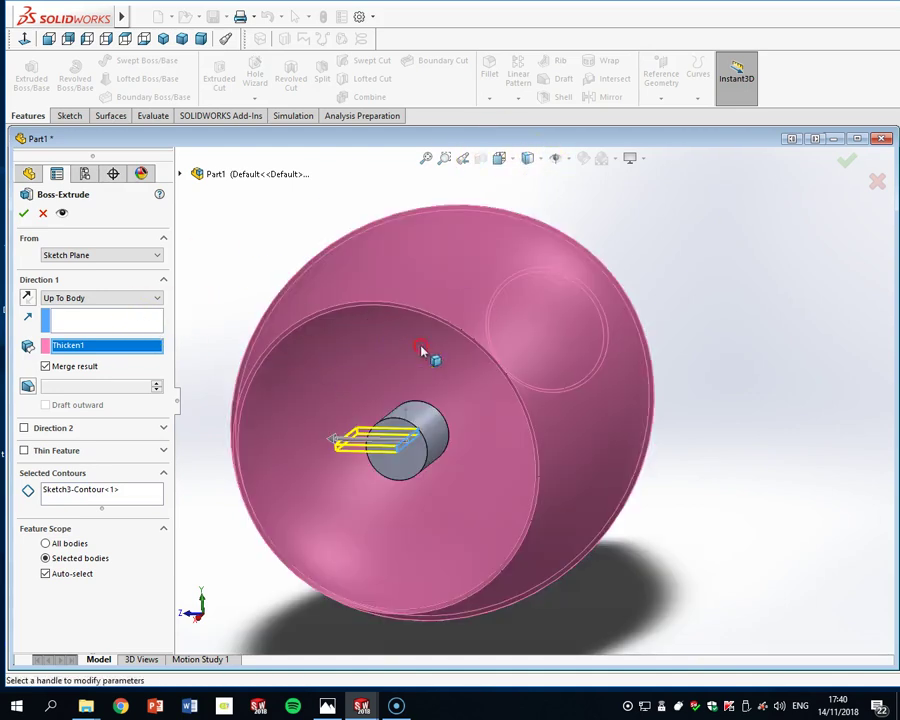
middle_click_drag(422, 351, 439, 330)
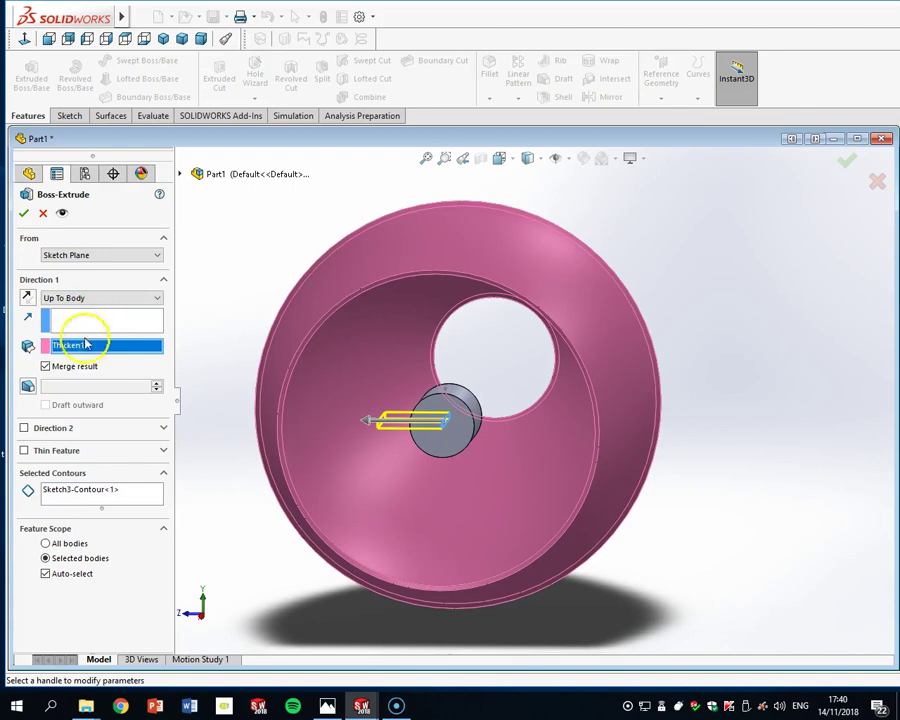
left_click(24, 215)
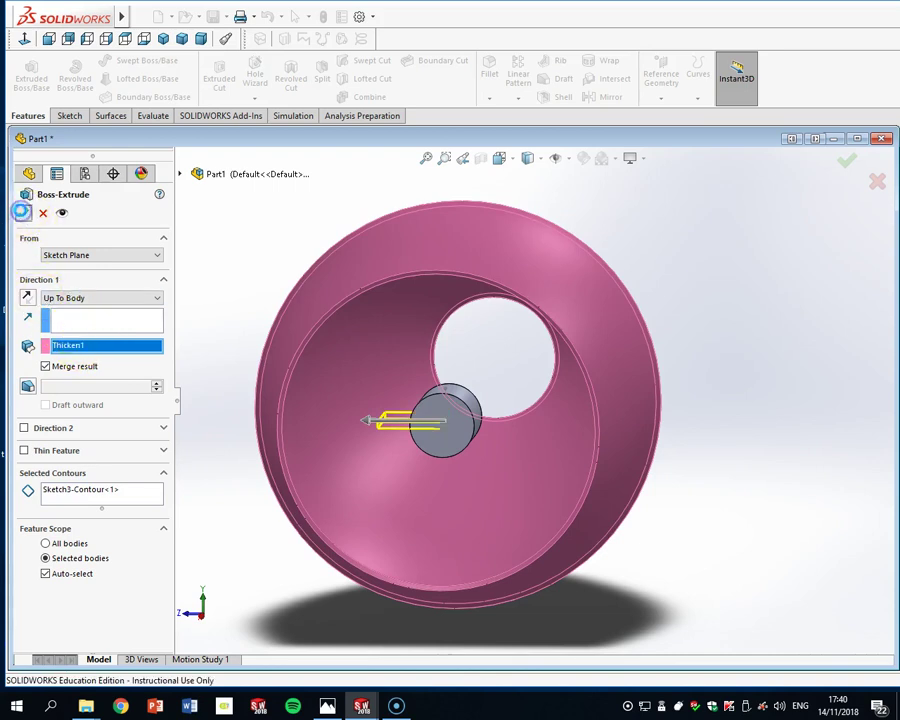
Review the strut extrusion's end condition and feature scope settings
middle_click_drag(615, 357, 597, 378)
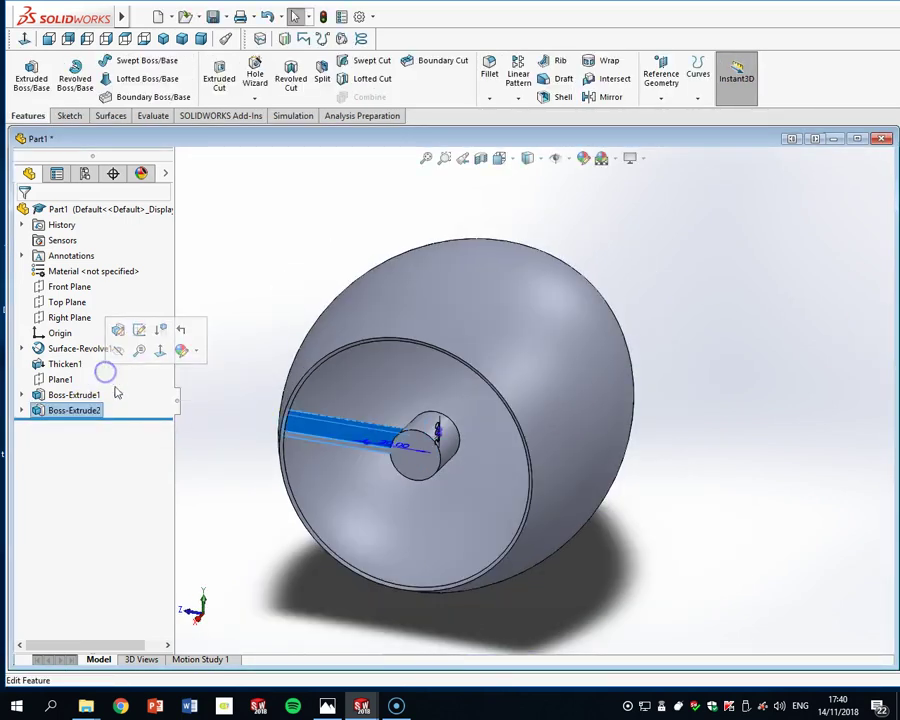
left_click(90, 410)
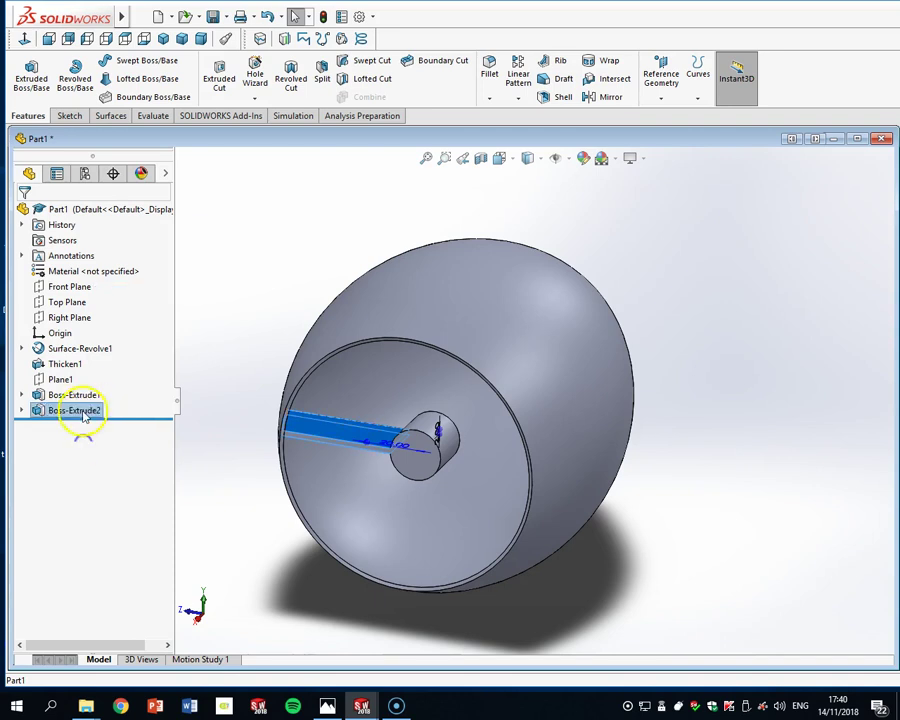
right_click(90, 410)
left_click(97, 369)
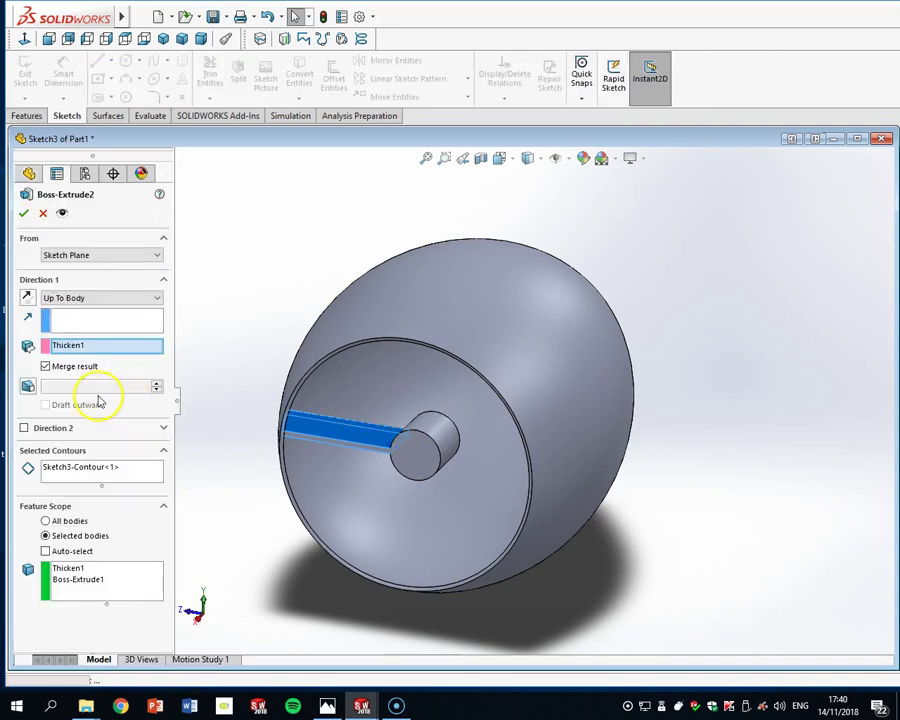
left_click(24, 213)
Inspect the strut inside the shell and compare it with the reference image Desktop Fan Render 2.jpg
scroll(716, 442, "up", 1)
middle_click_drag(716, 442, 516, 430)
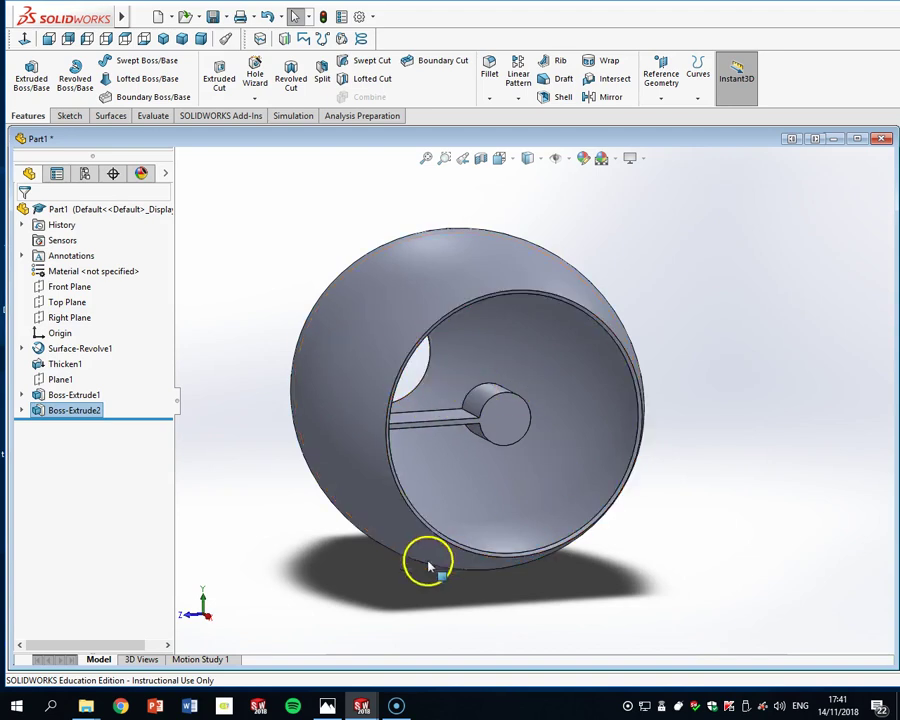
left_click(333, 705)
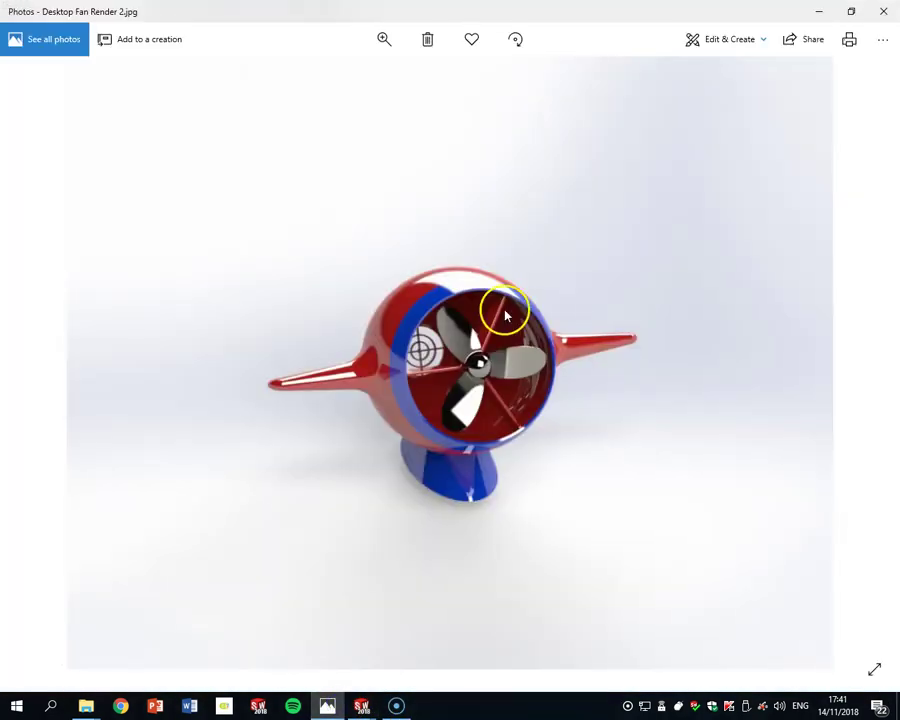
left_click(822, 13)
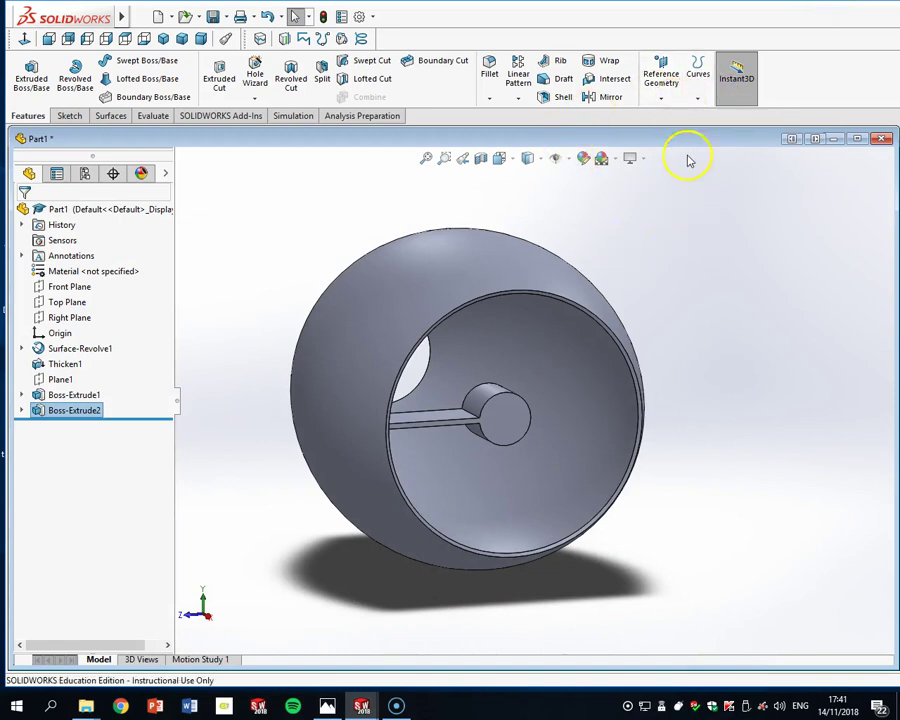
Create a reference axis through the hub's cylindrical face
left_click(668, 106)
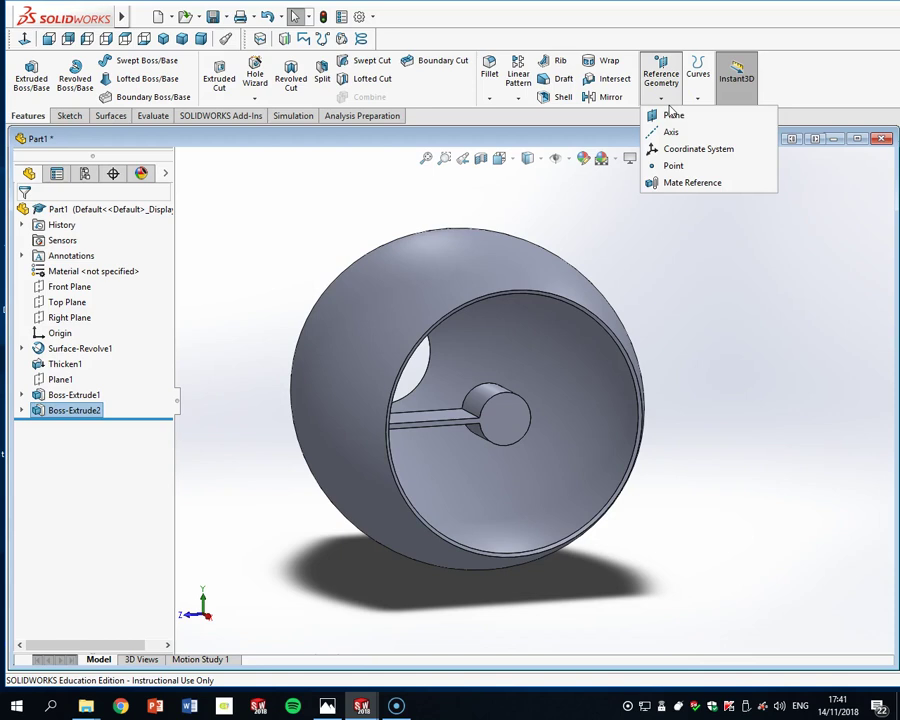
left_click(670, 132)
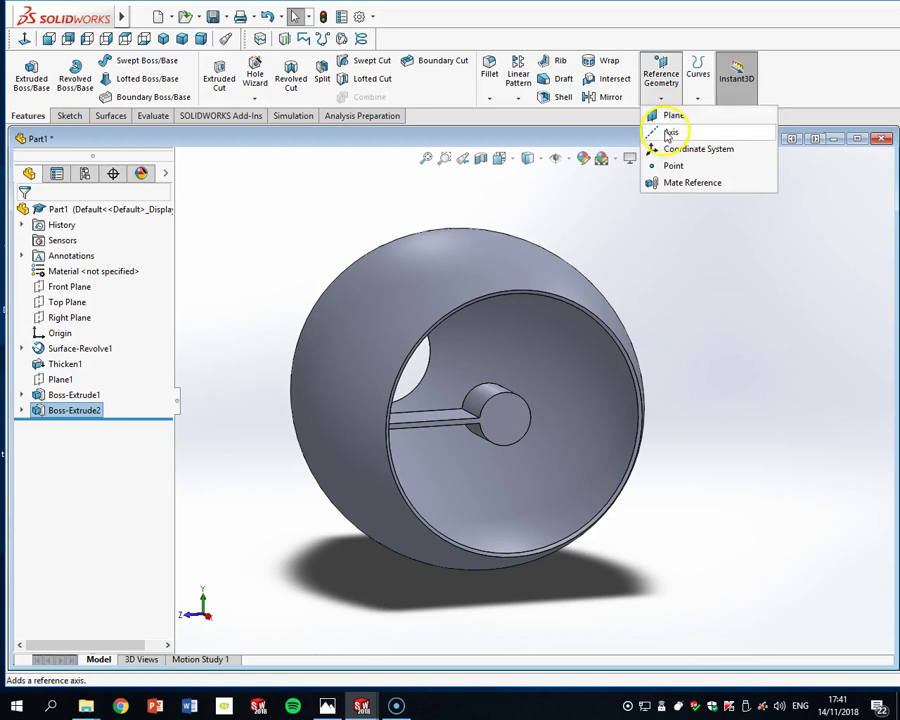
left_click(670, 133)
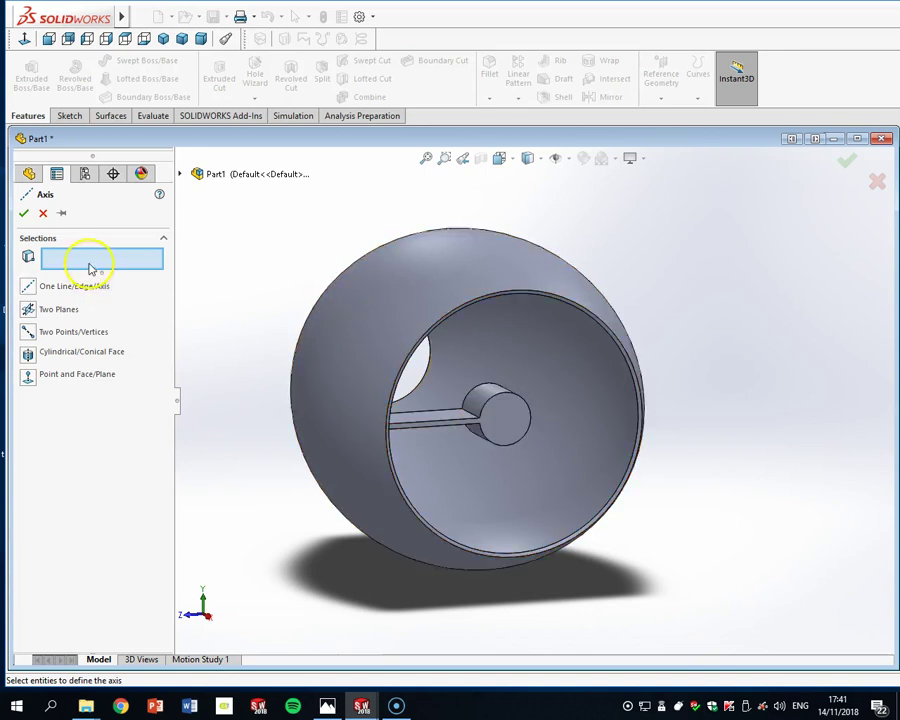
scroll(532, 402, "down", 3)
left_click(440, 386)
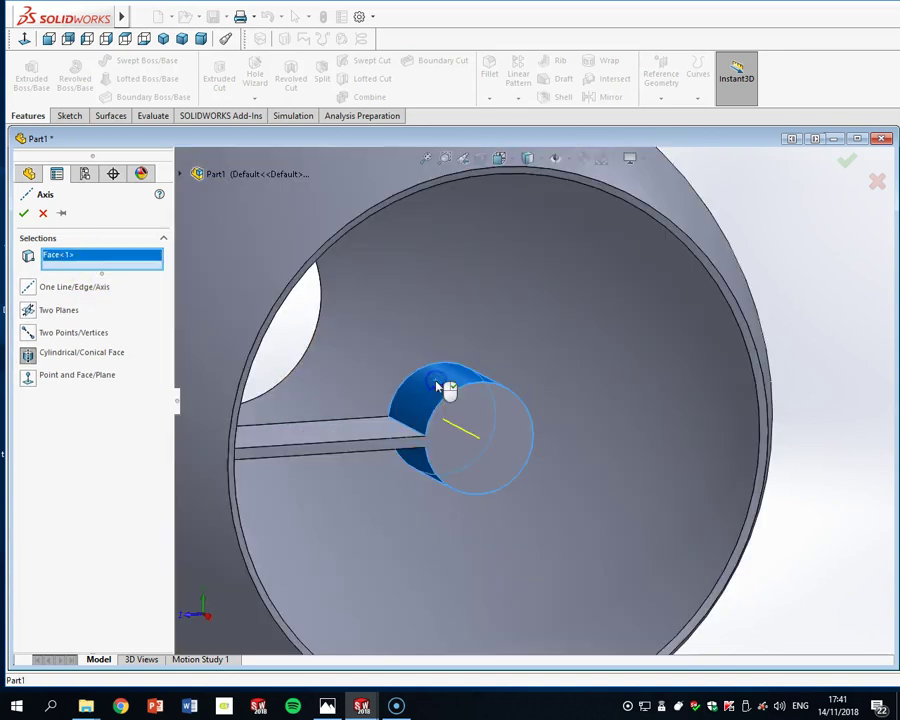
scroll(492, 432, "up", 3)
scroll(494, 428, "down", 4)
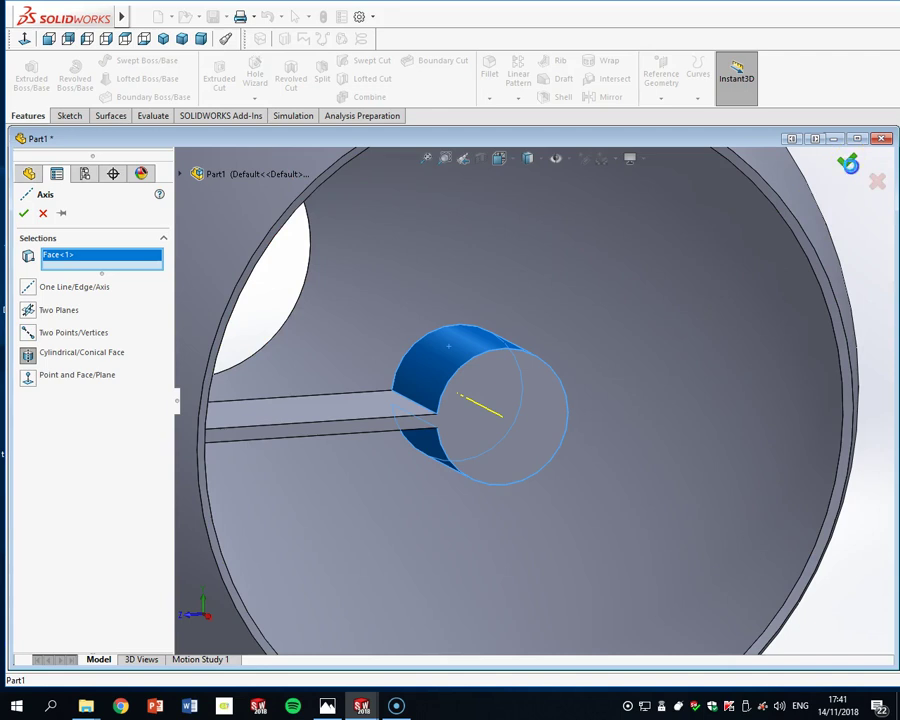
left_click(849, 164)
scroll(713, 336, "up", 1)
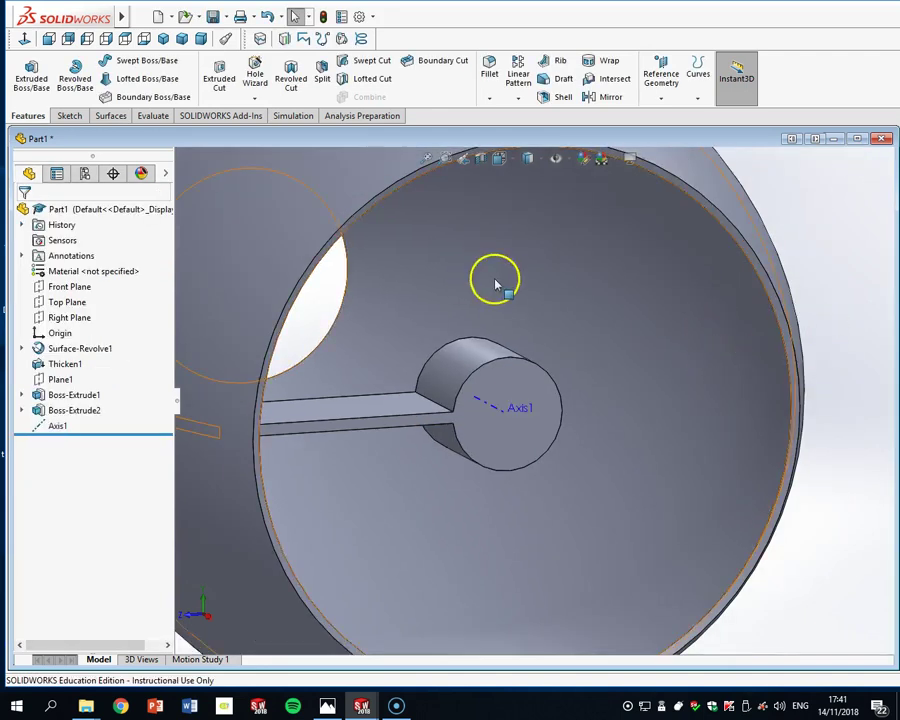
left_click(518, 98)
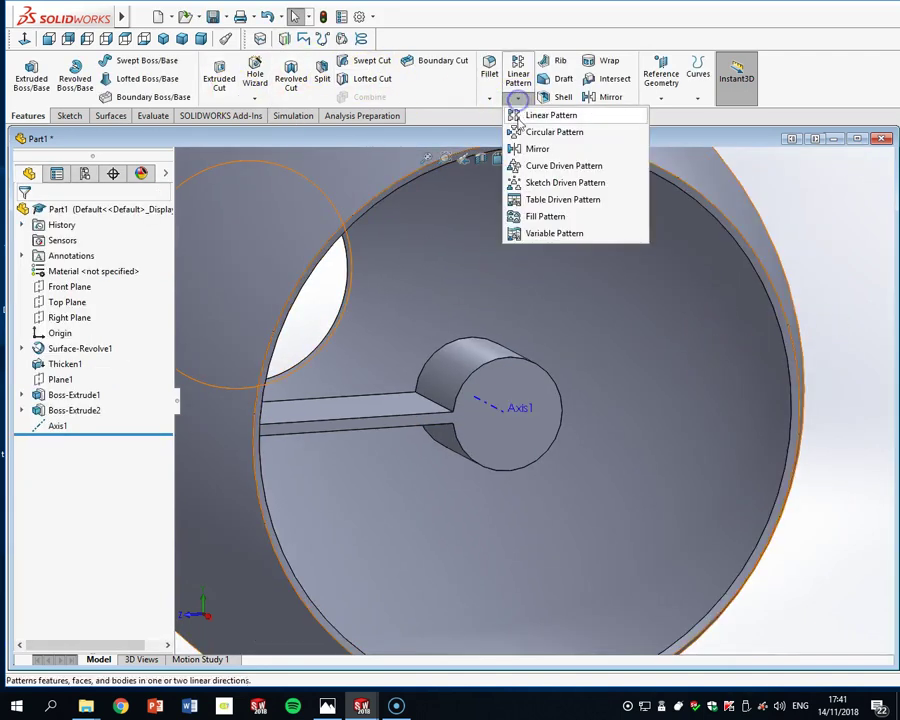
left_click(520, 131)
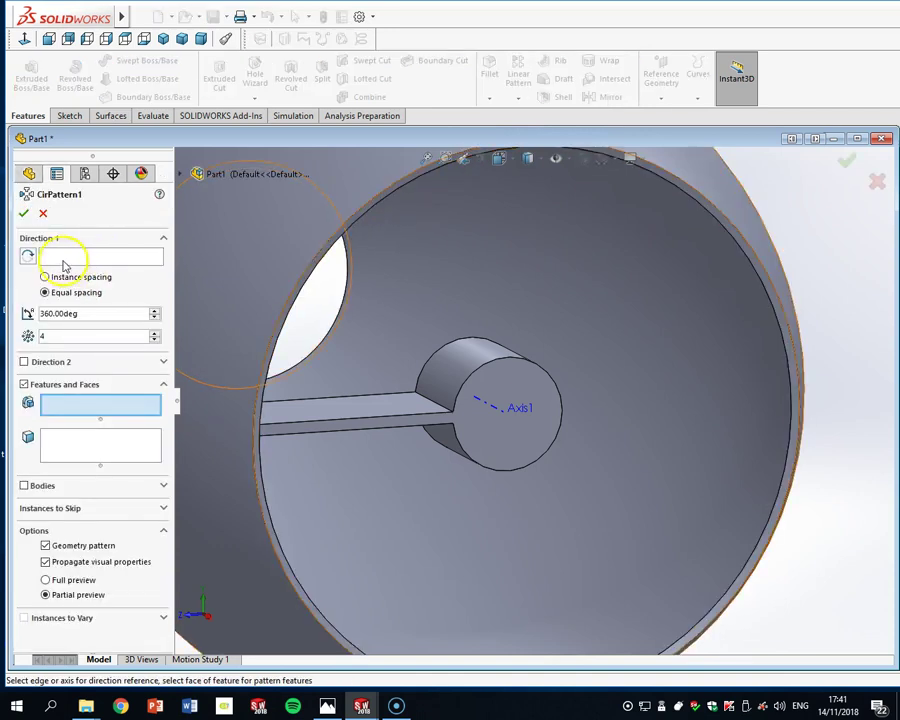
left_click(63, 259)
left_click(499, 411)
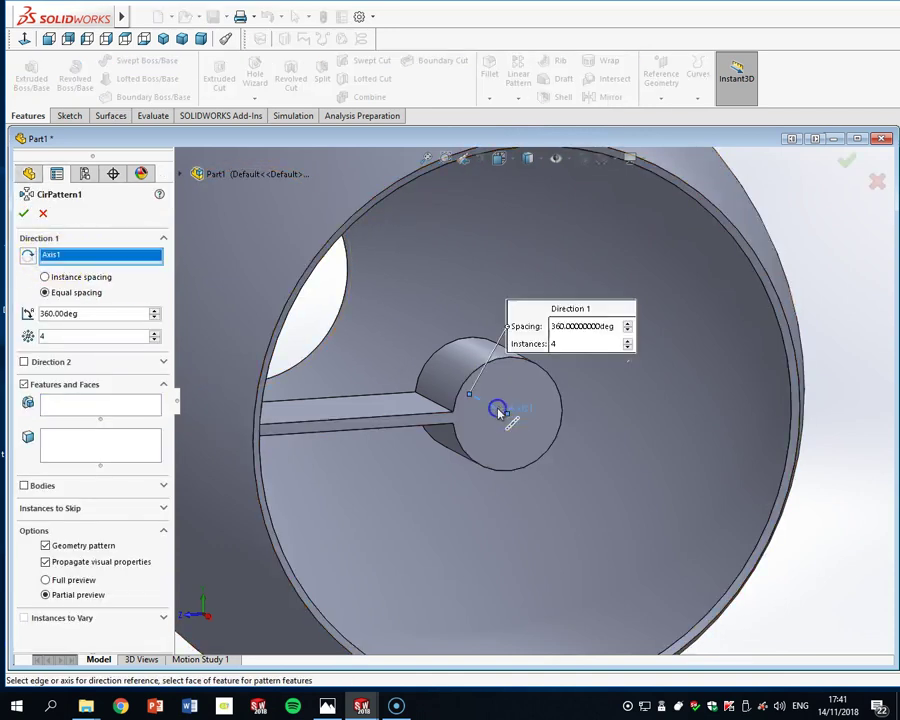
left_click(52, 373)
type("3")
left_click(52, 317)
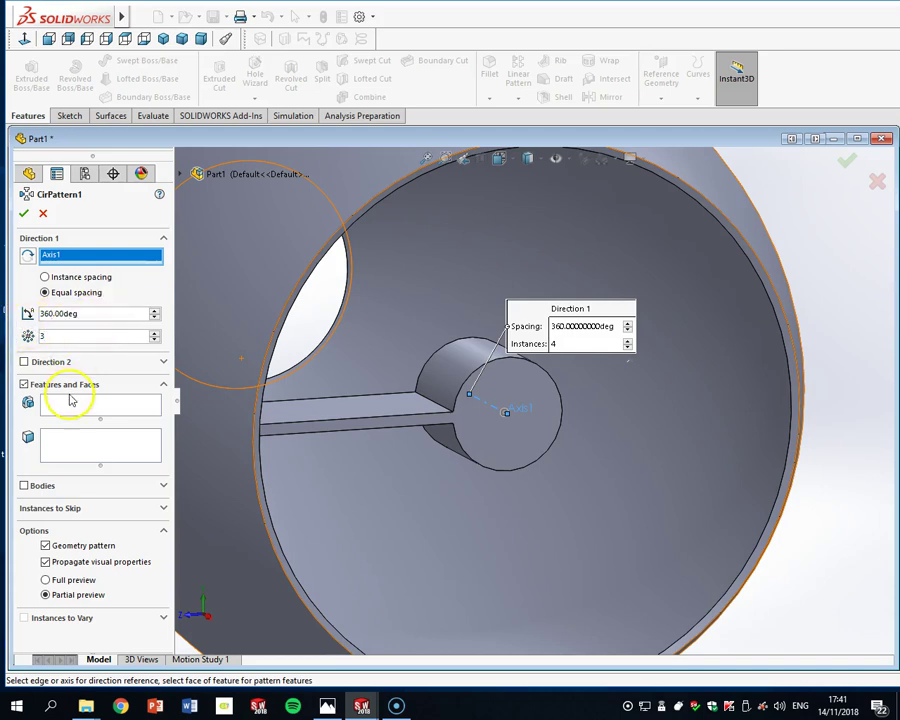
left_click(335, 406)
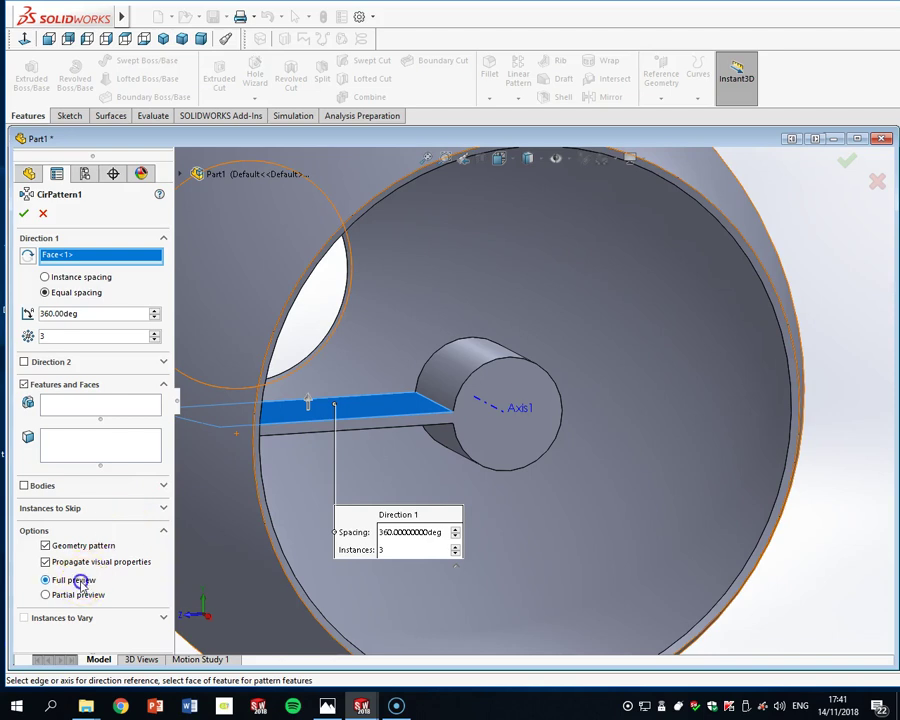
left_click(84, 412)
left_click(327, 402)
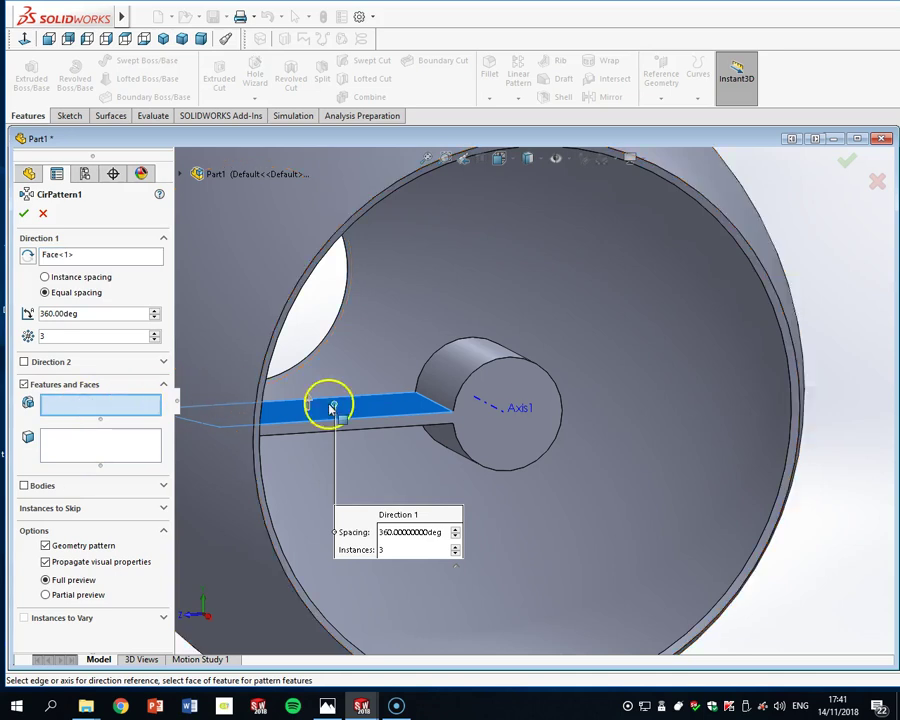
left_click(362, 425)
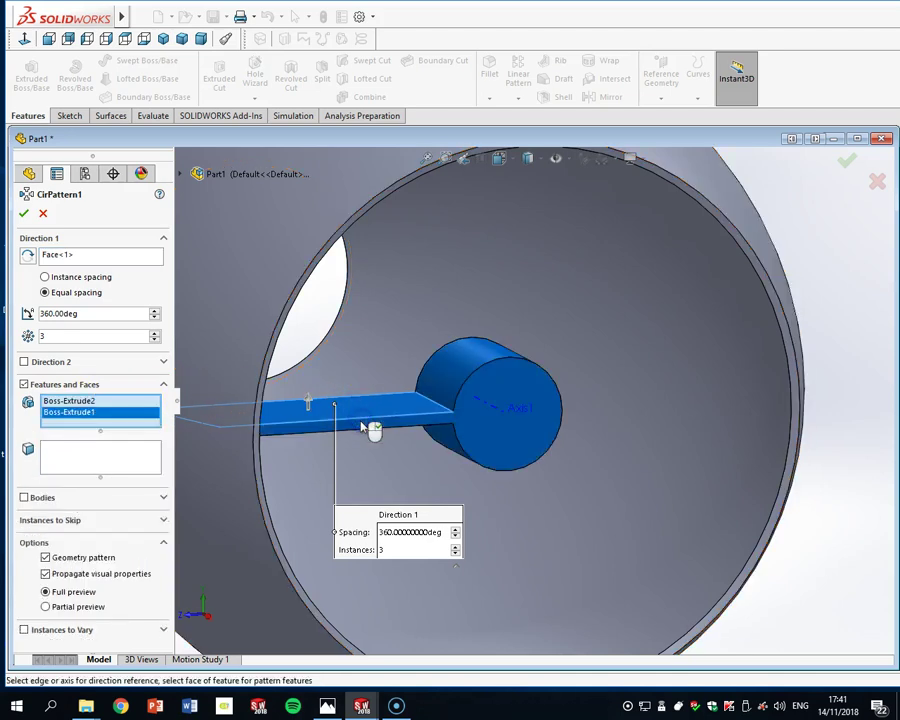
right_click(123, 404)
left_click(160, 416)
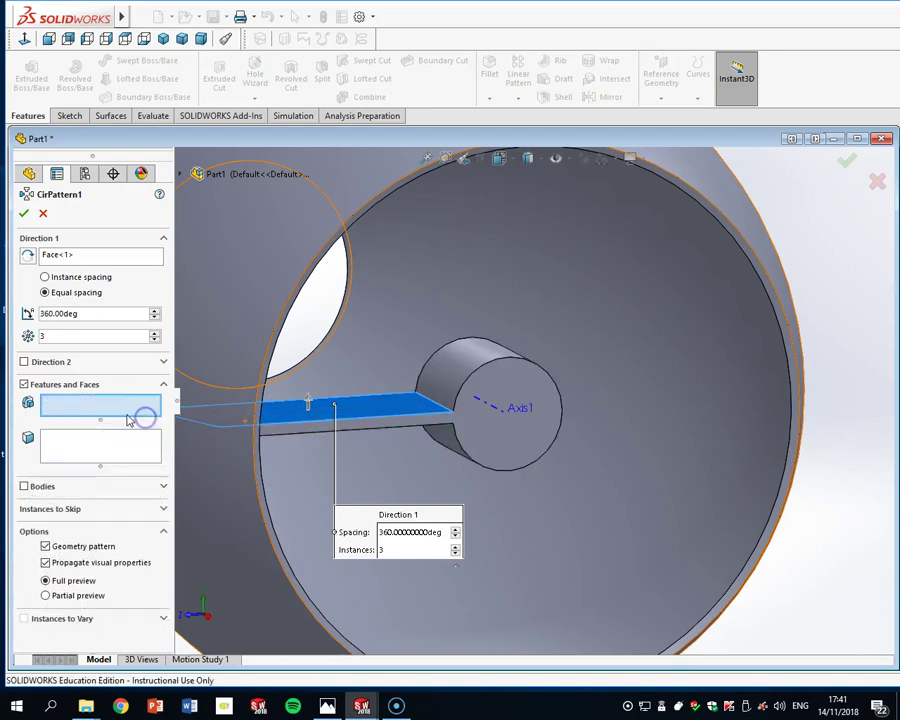
left_click(84, 277)
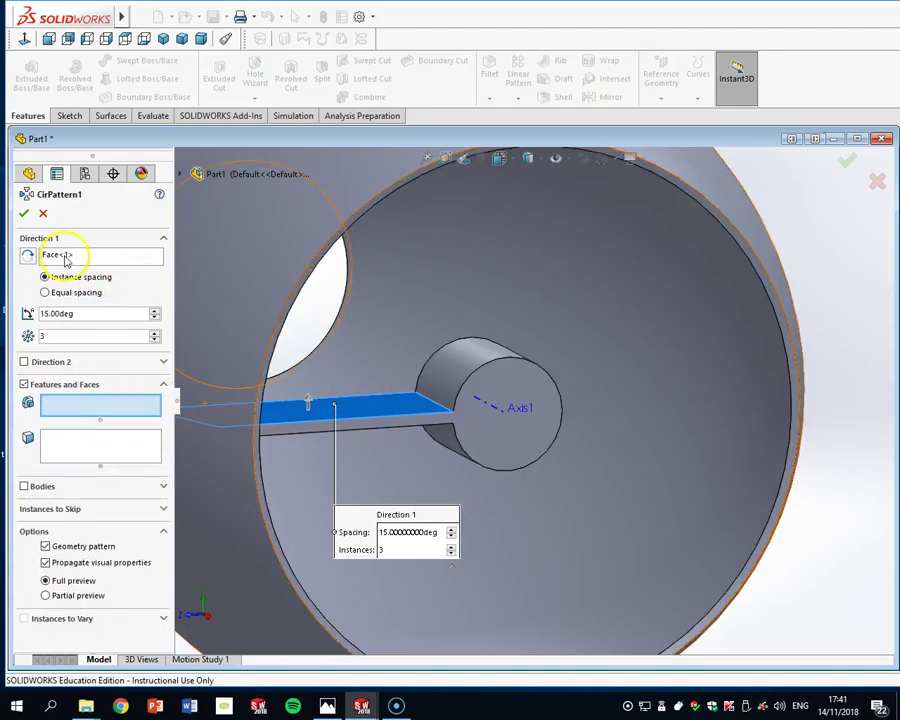
left_click(56, 257)
right_click(58, 256)
left_click(74, 284)
left_click(74, 259)
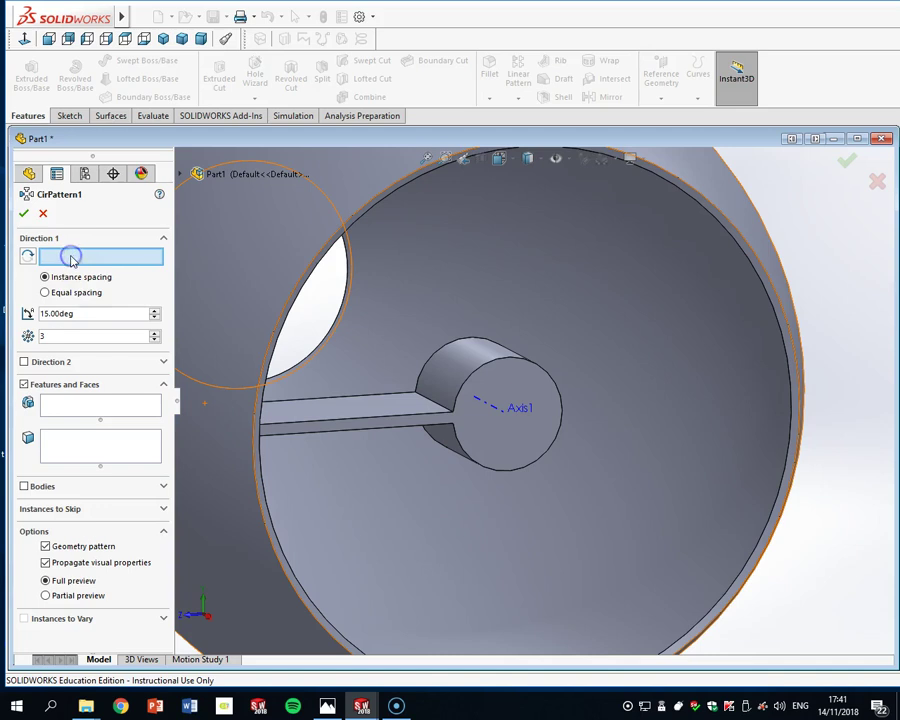
left_click(484, 402)
left_click(133, 404)
left_click(392, 423)
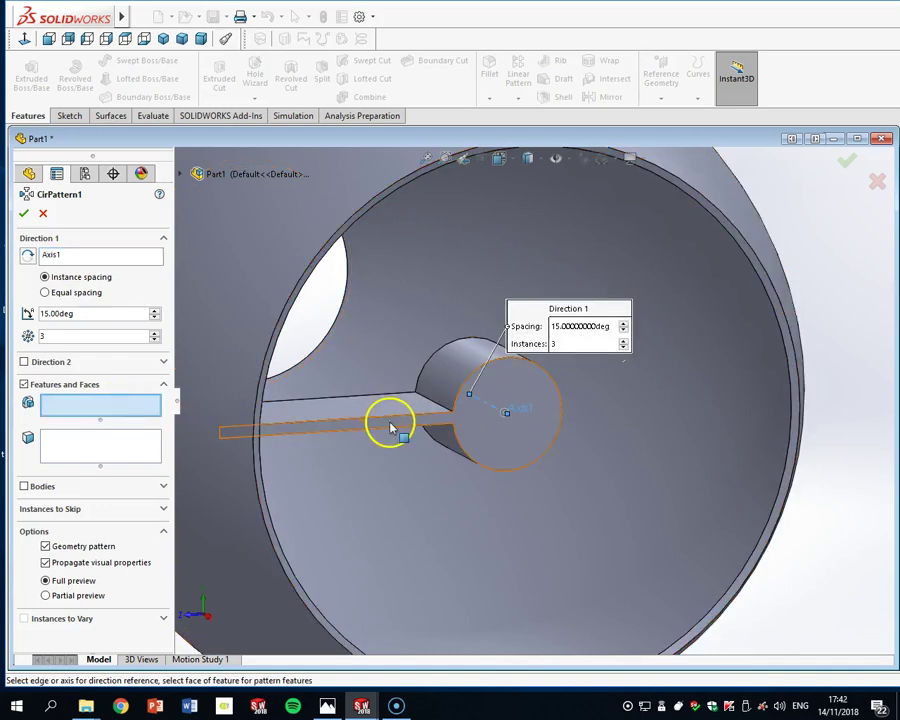
left_click(393, 422)
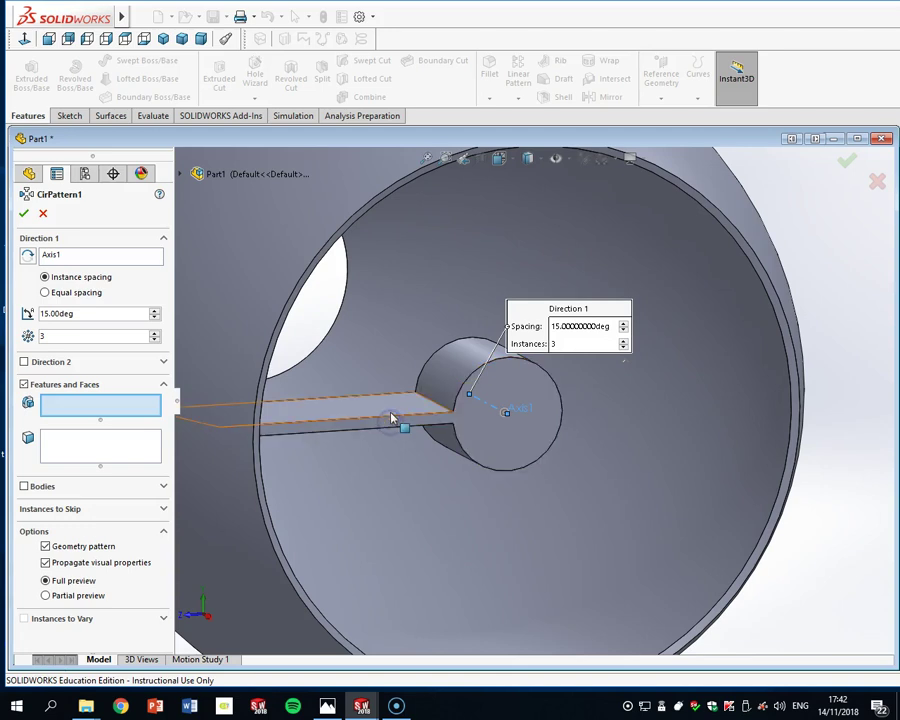
left_click(393, 417)
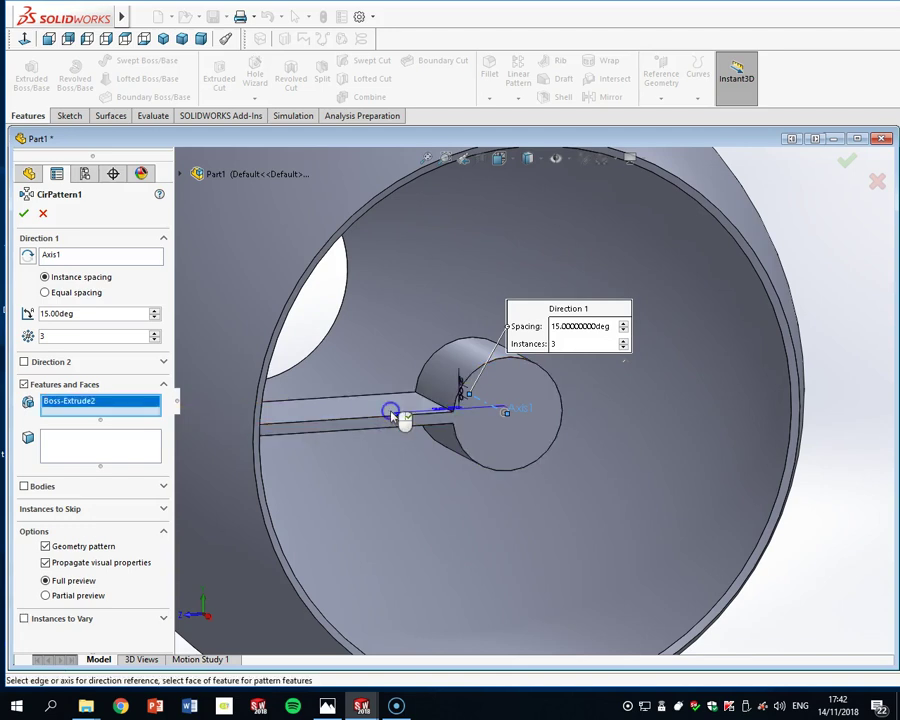
left_click(106, 490)
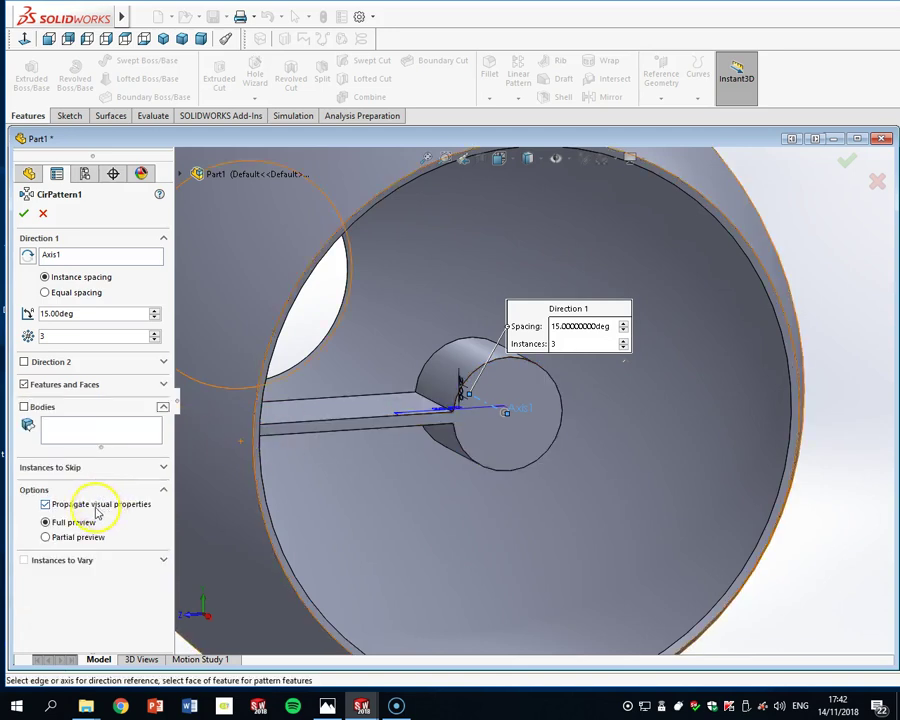
left_click(90, 472)
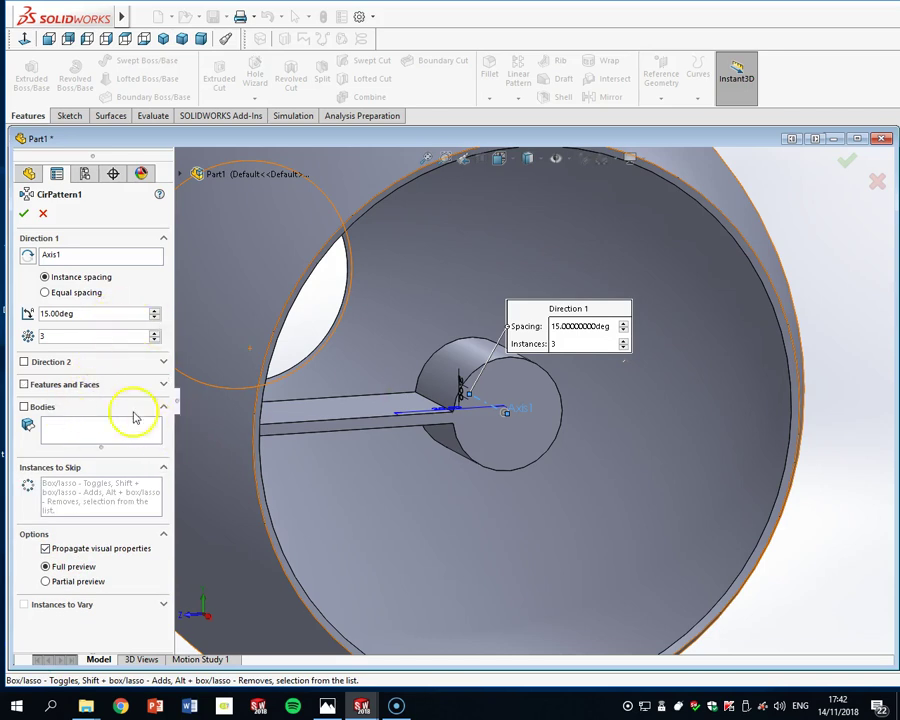
left_click(107, 386)
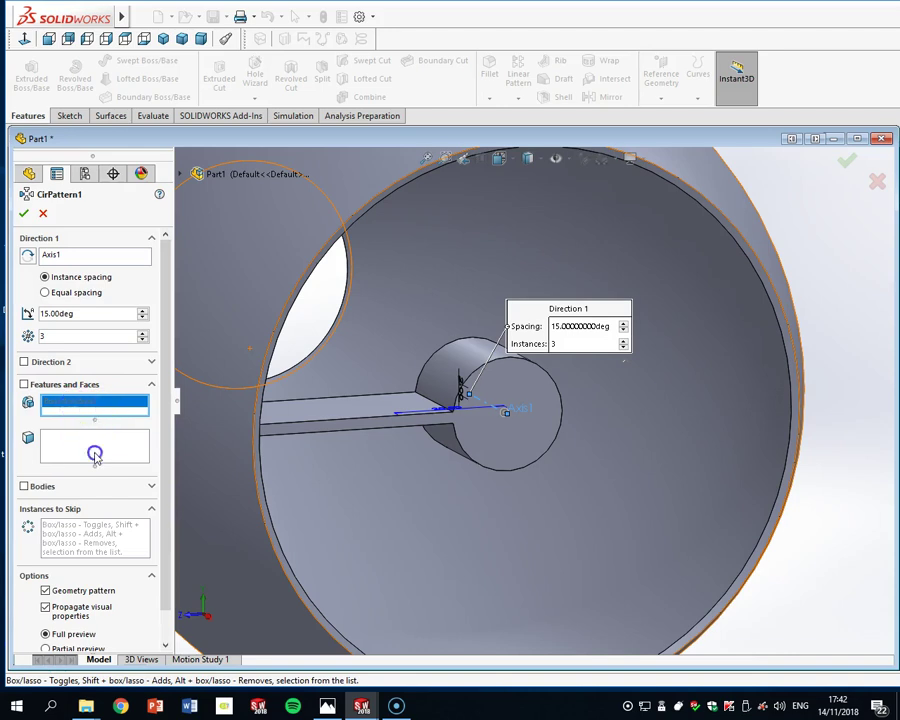
key("Escape")
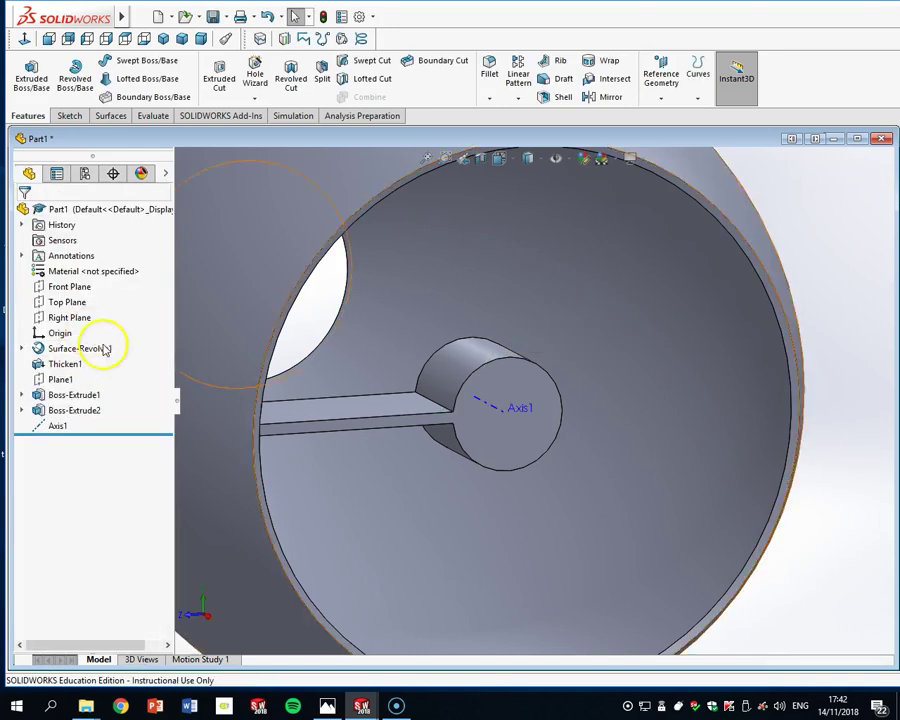
Try to set up a body-based circular pattern of the strut with three equally spaced instances over 360 degrees
left_click(518, 97)
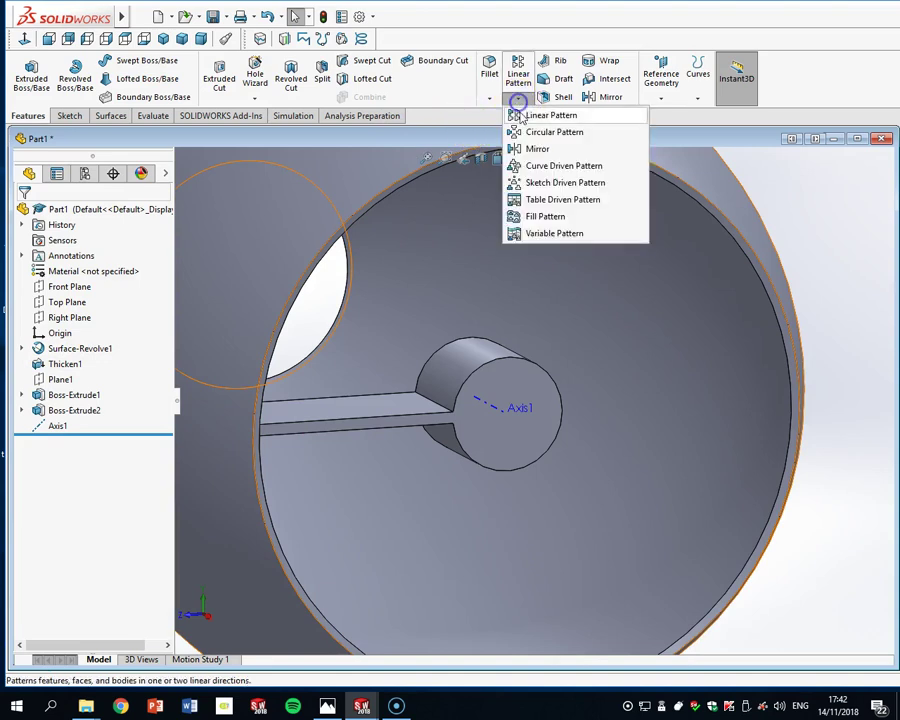
left_click(524, 133)
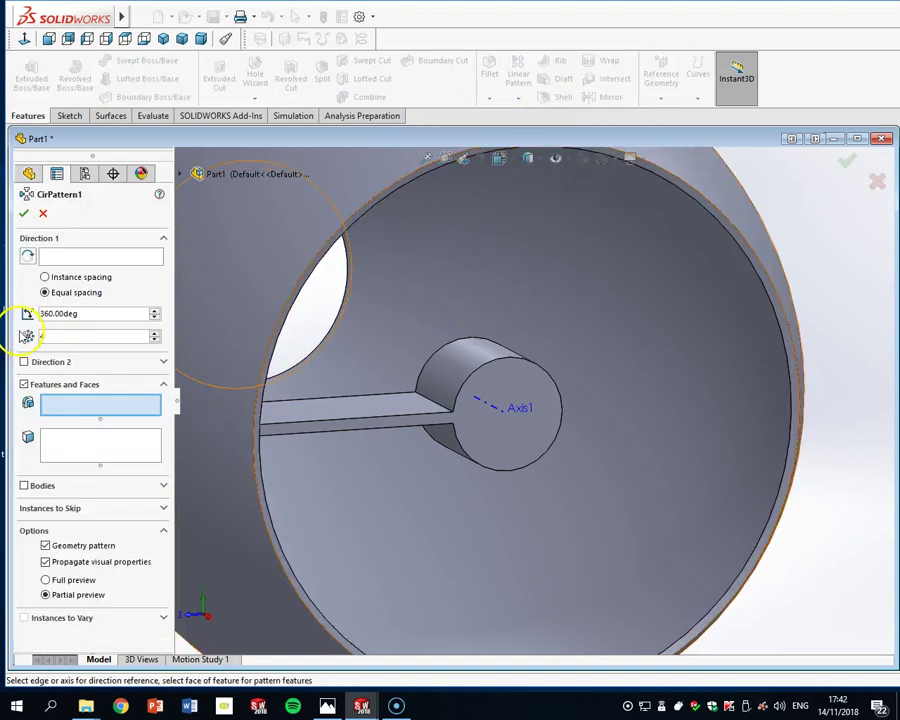
left_click(24, 384)
left_click(408, 406)
left_click(96, 257)
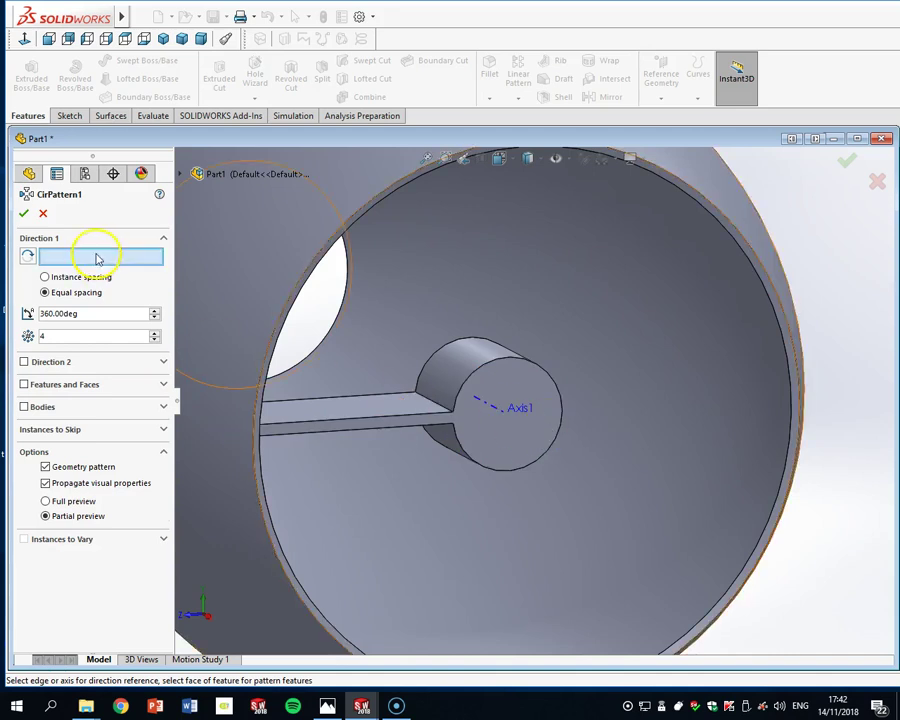
left_click(486, 400)
type("3")
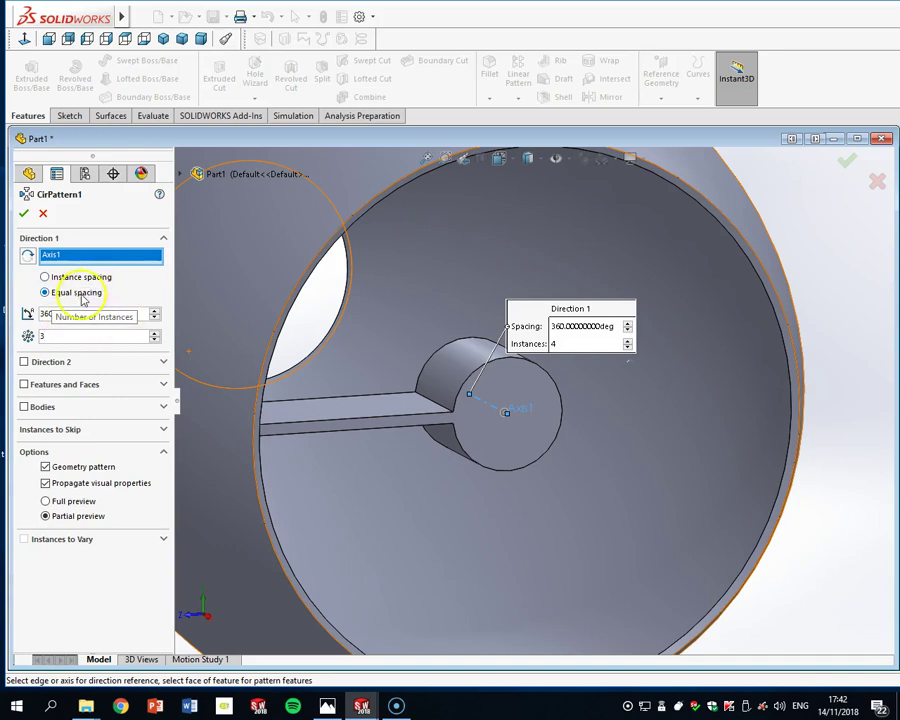
left_click(88, 405)
left_click(302, 407)
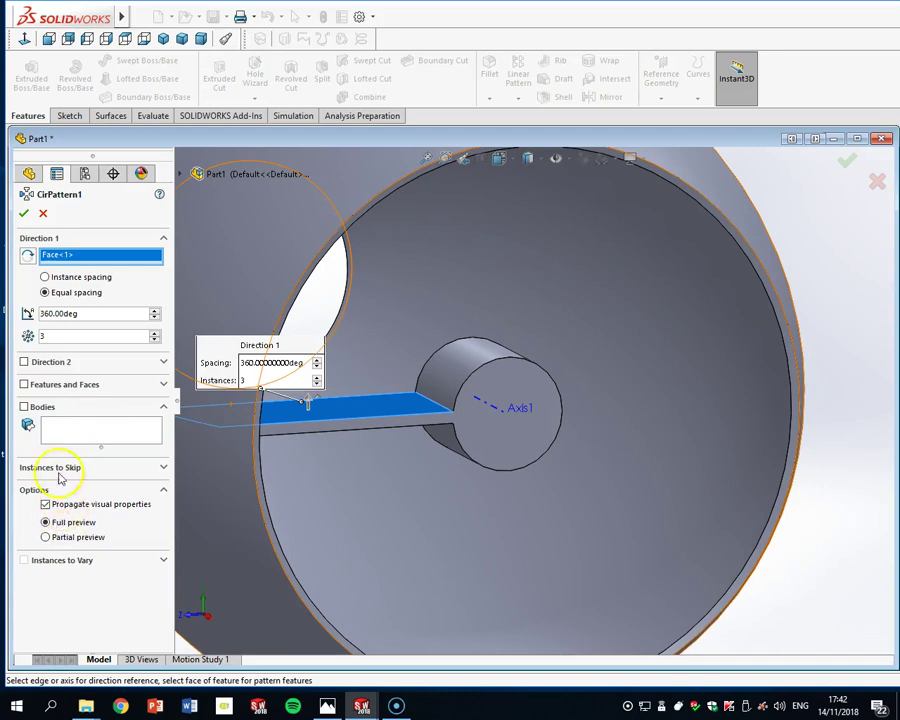
left_click(24, 214)
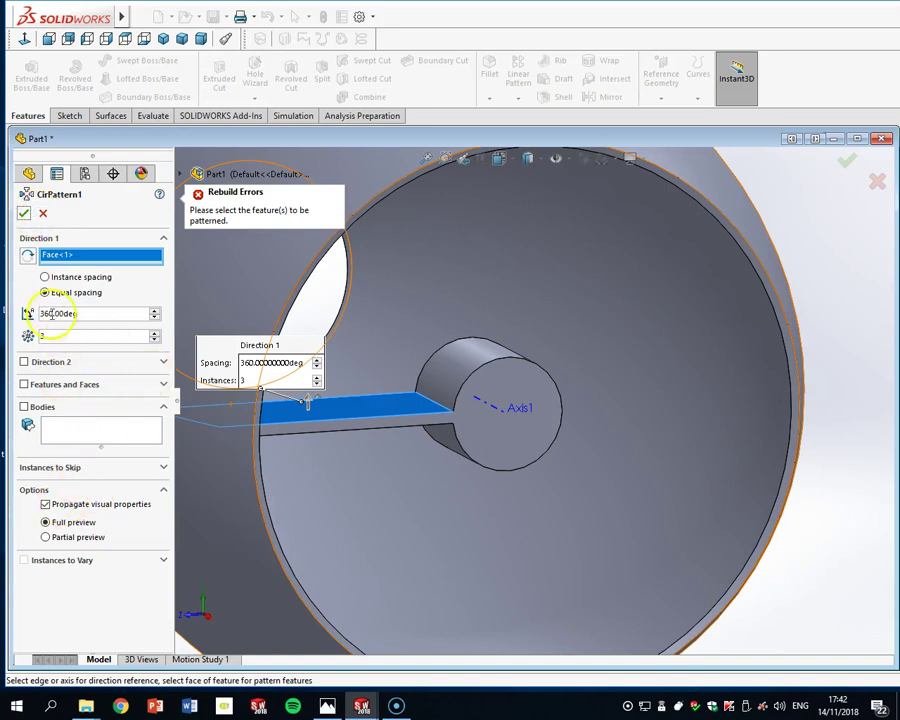
key("Escape")
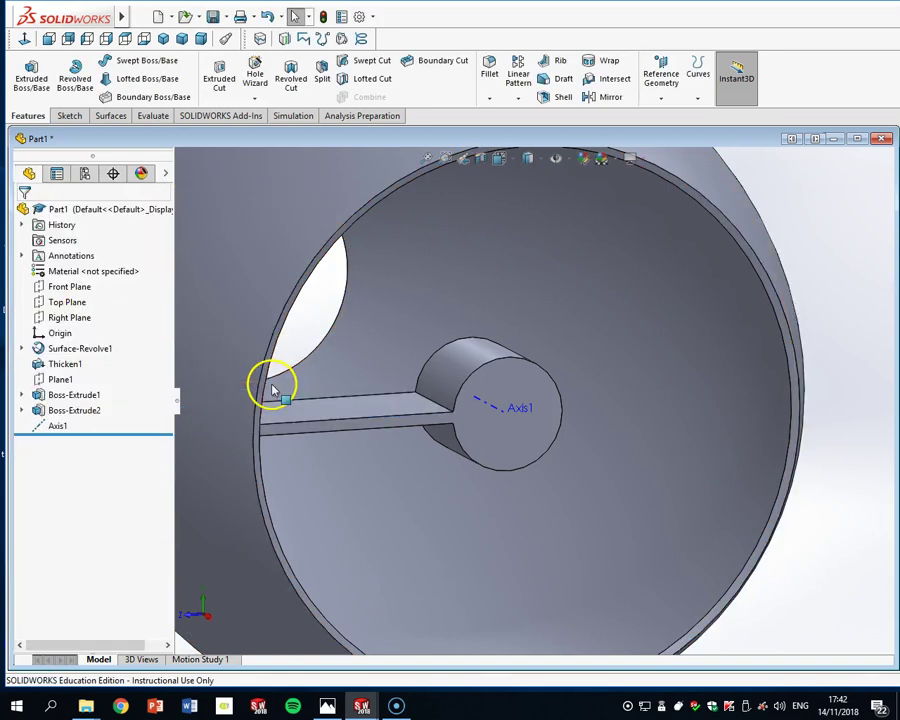
Edit the strut extrusion Boss-Extrude2 to turn off Merge result, so the strut is a separate body
left_click(60, 418)
left_click(72, 364)
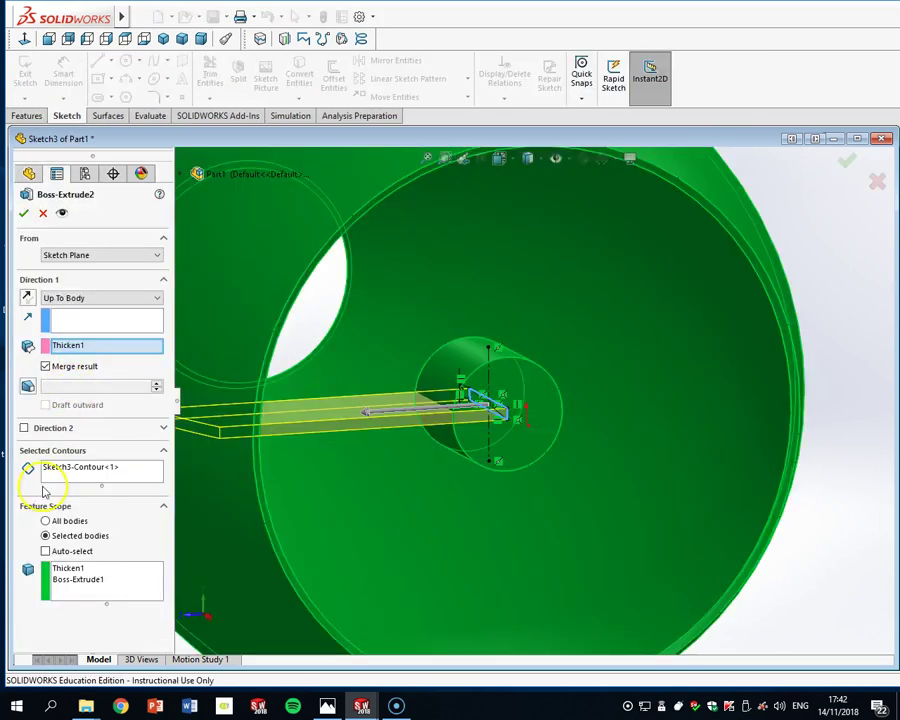
left_click(46, 366)
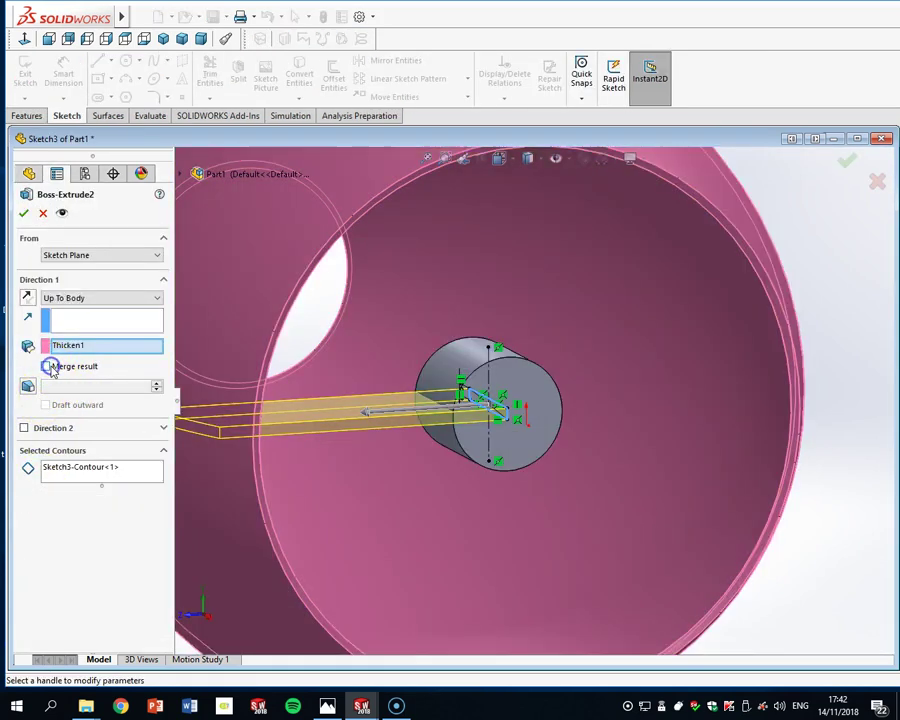
left_click(22, 213)
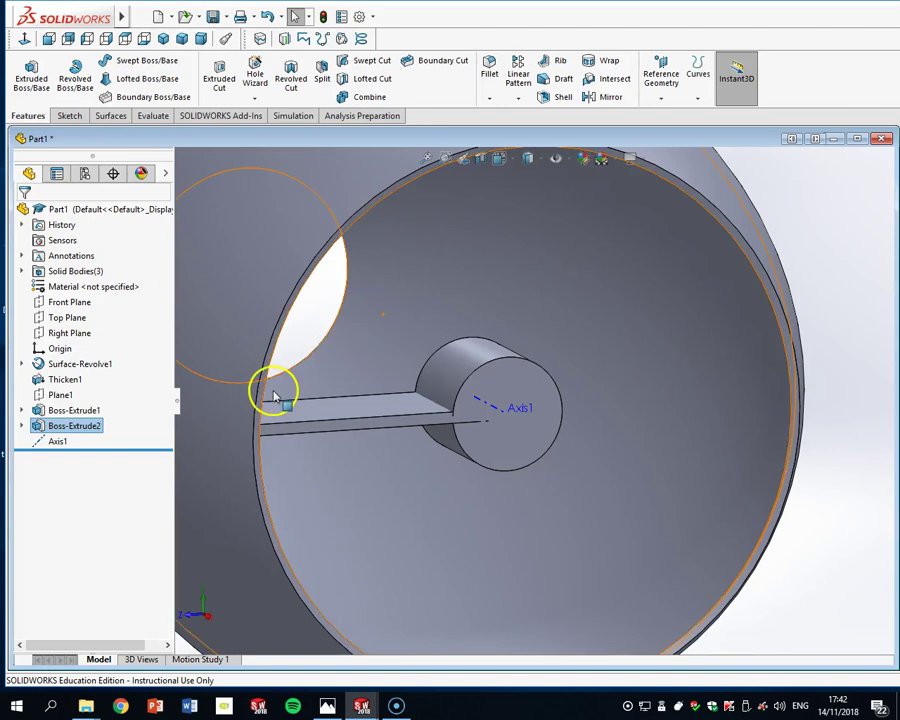
Set up a circular pattern of the strut extrusion around Axis1 with three equally spaced instances over 360 degrees
scroll(297, 415, "up", 2)
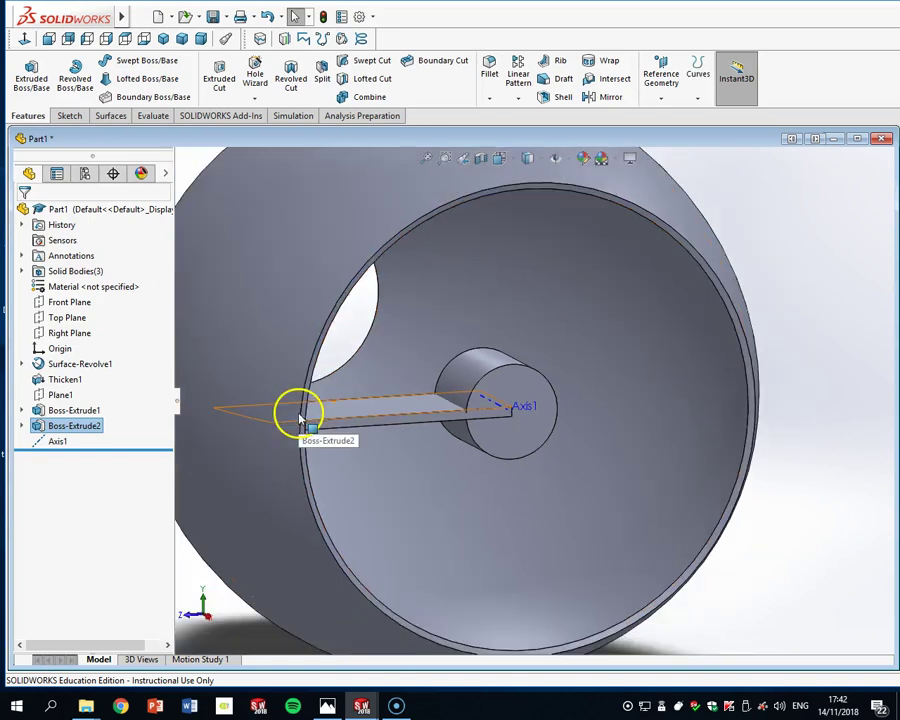
left_click(517, 98)
left_click(526, 132)
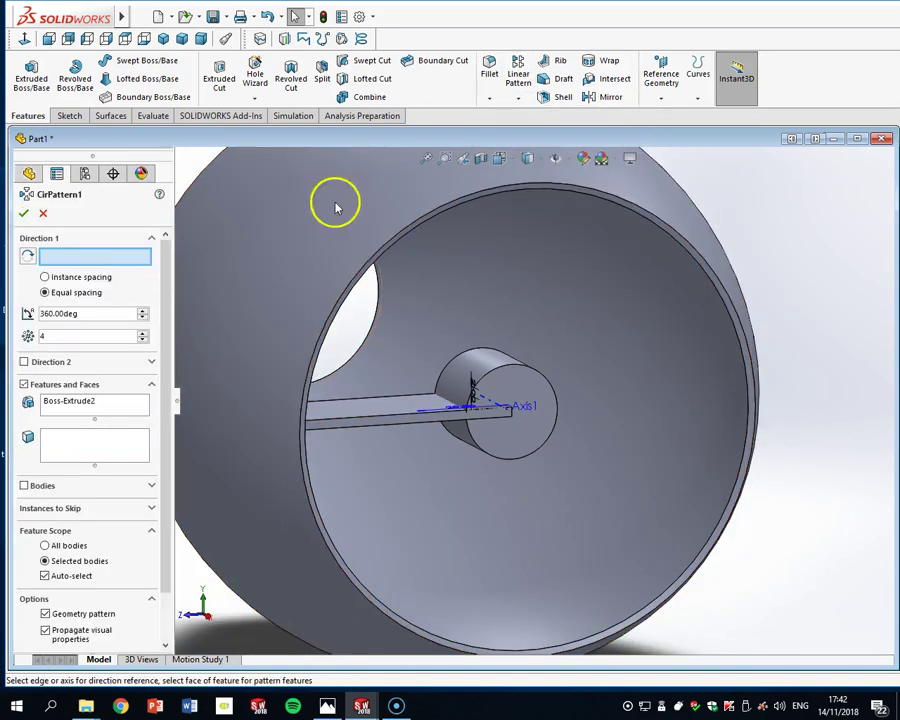
left_click(485, 393)
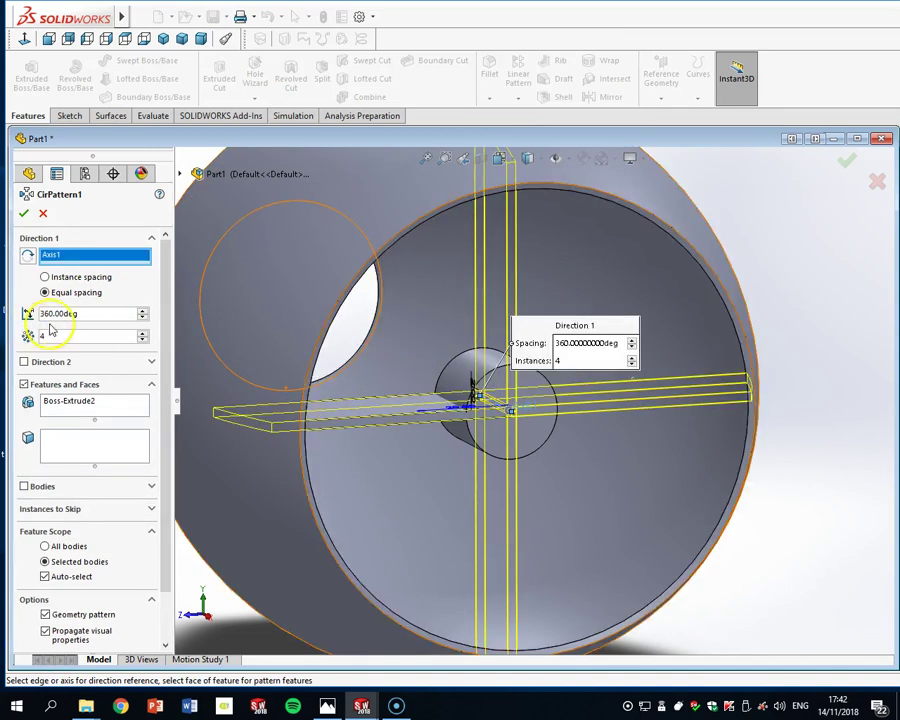
type("3")
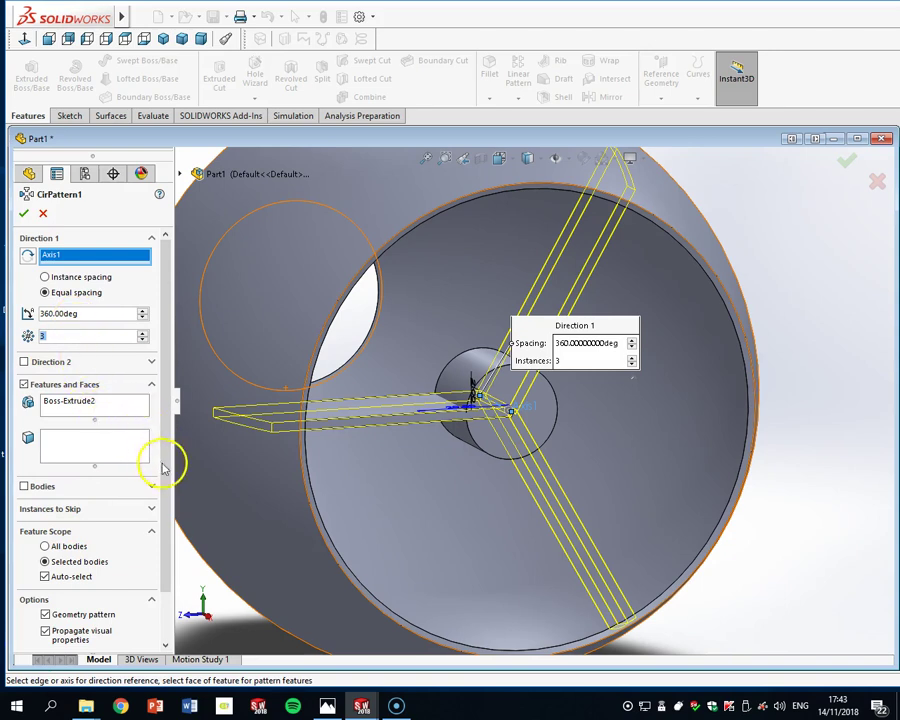
Try to create the feature-based circular pattern of the strut with Geometry pattern turned off
scroll(162, 534, "down", 2)
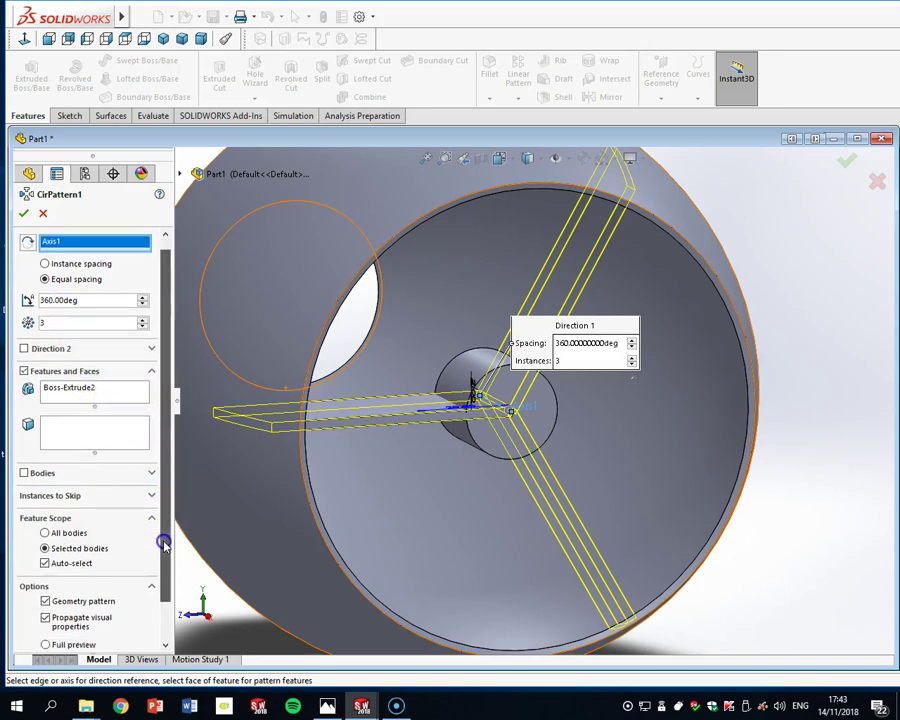
left_click(45, 577)
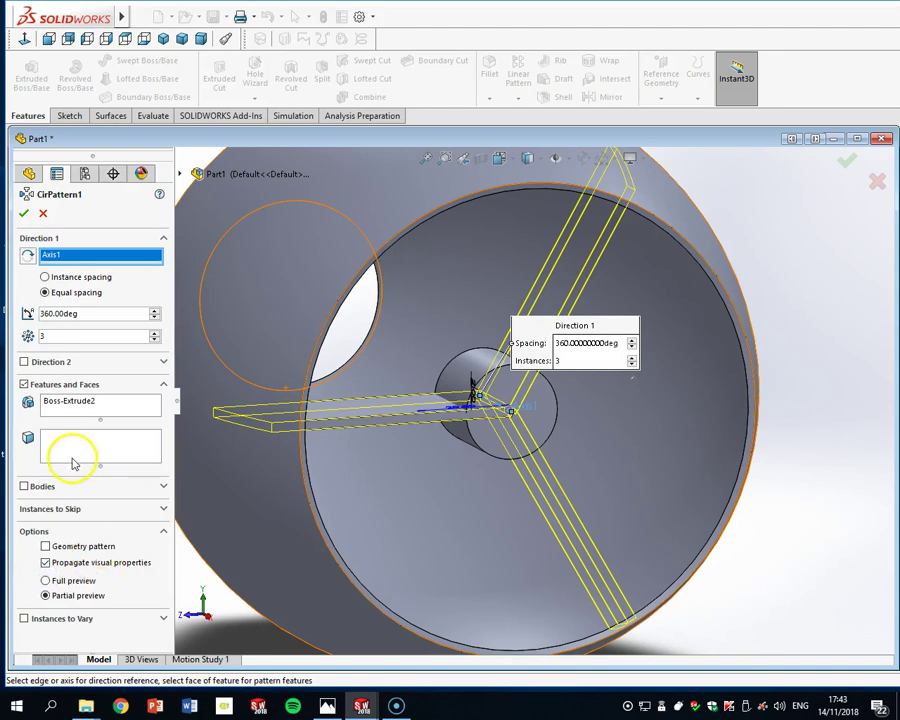
left_click(22, 213)
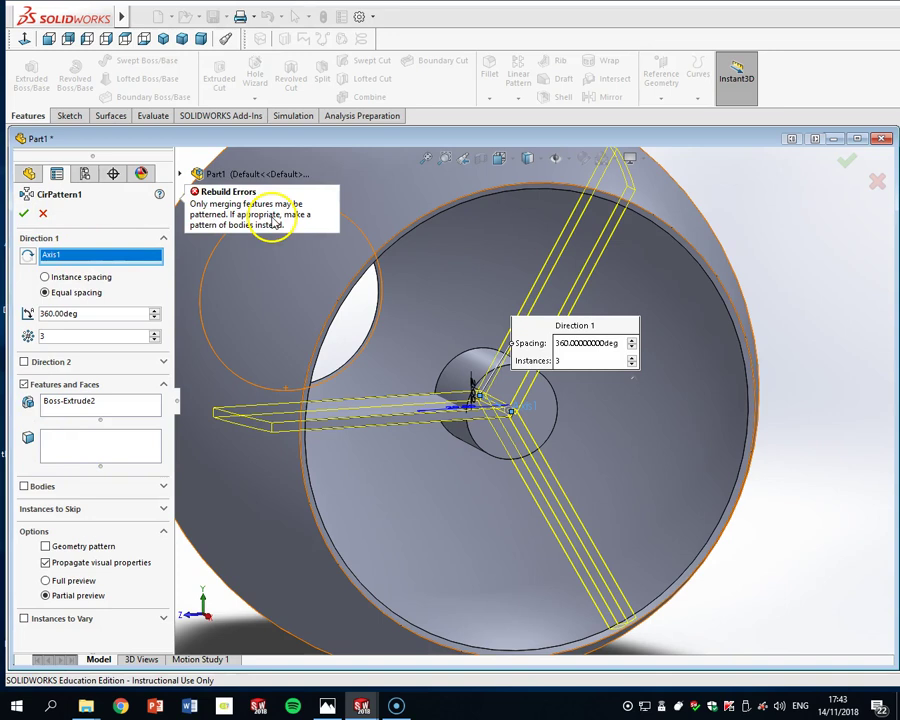
Remove Boss-Extrude2 from the features to pattern, select the strut as a body instead, and create the circular pattern
left_click(81, 488)
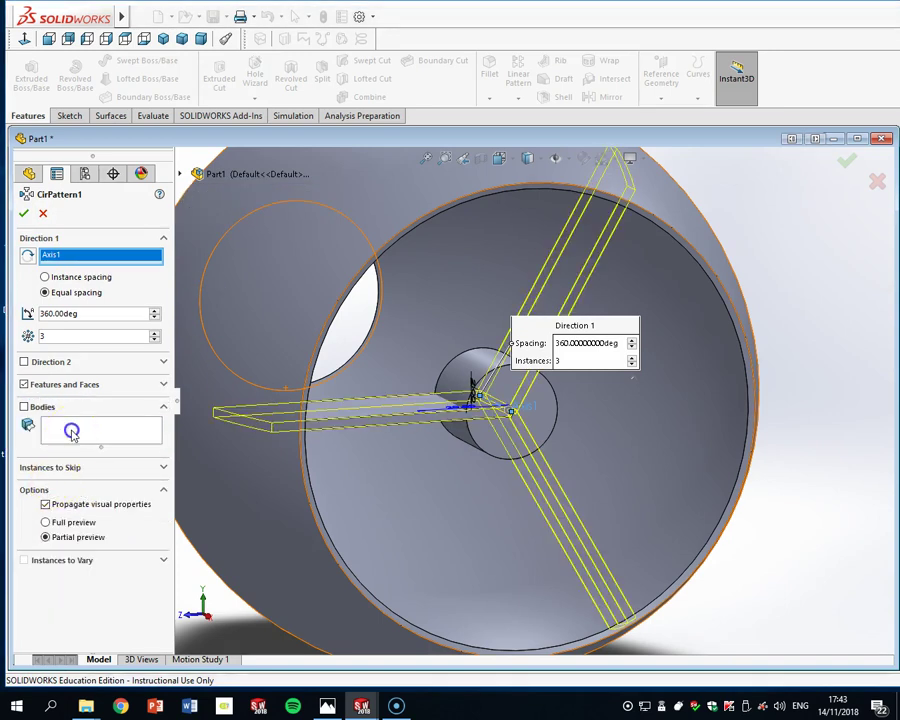
left_click(27, 387)
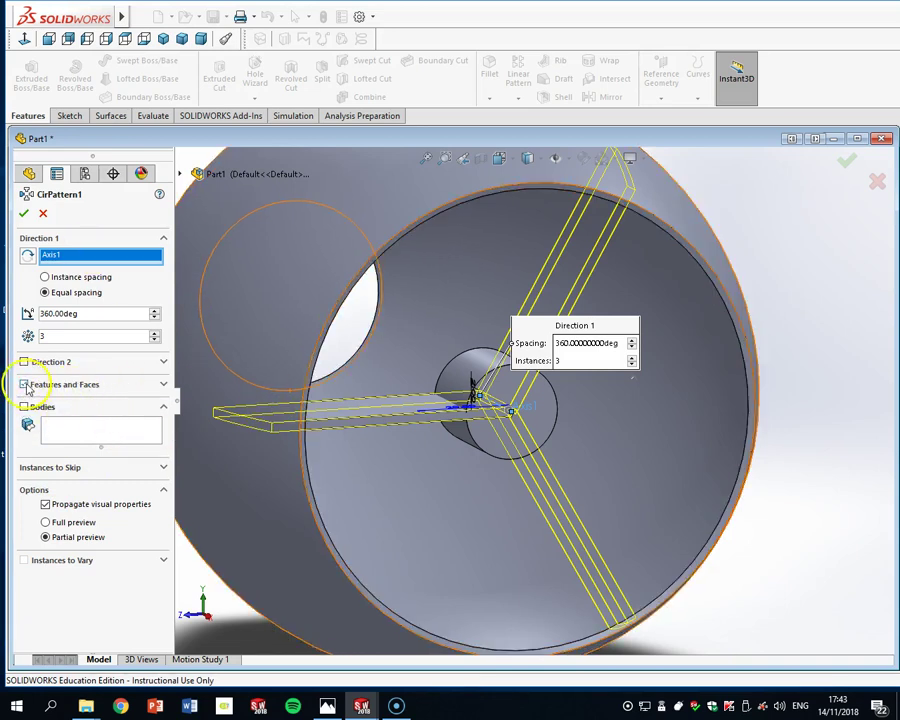
left_click(105, 387)
right_click(70, 404)
left_click(70, 414)
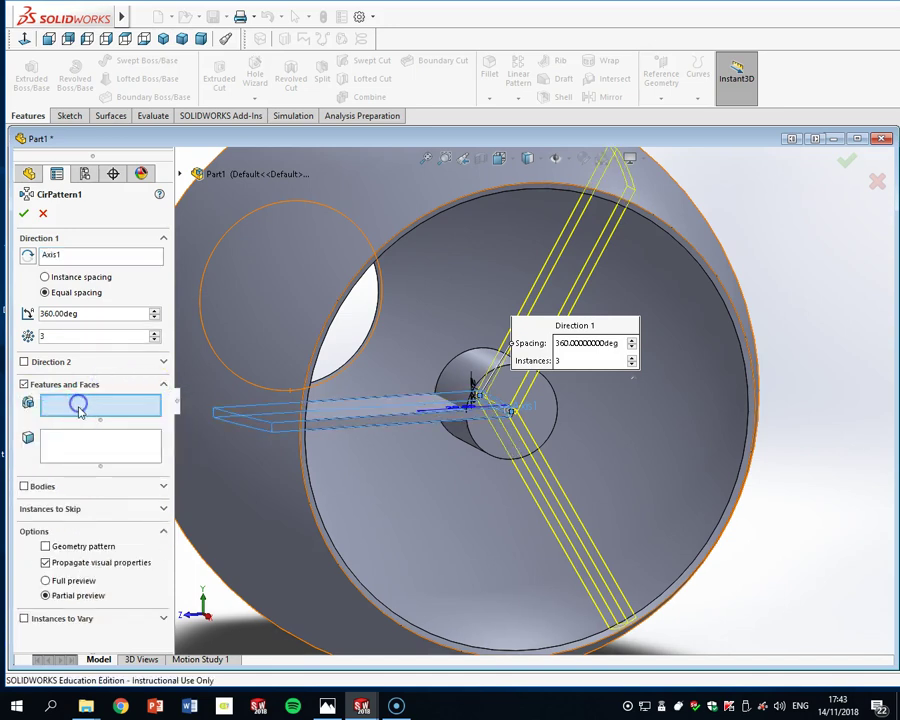
left_click(80, 440)
left_click(50, 486)
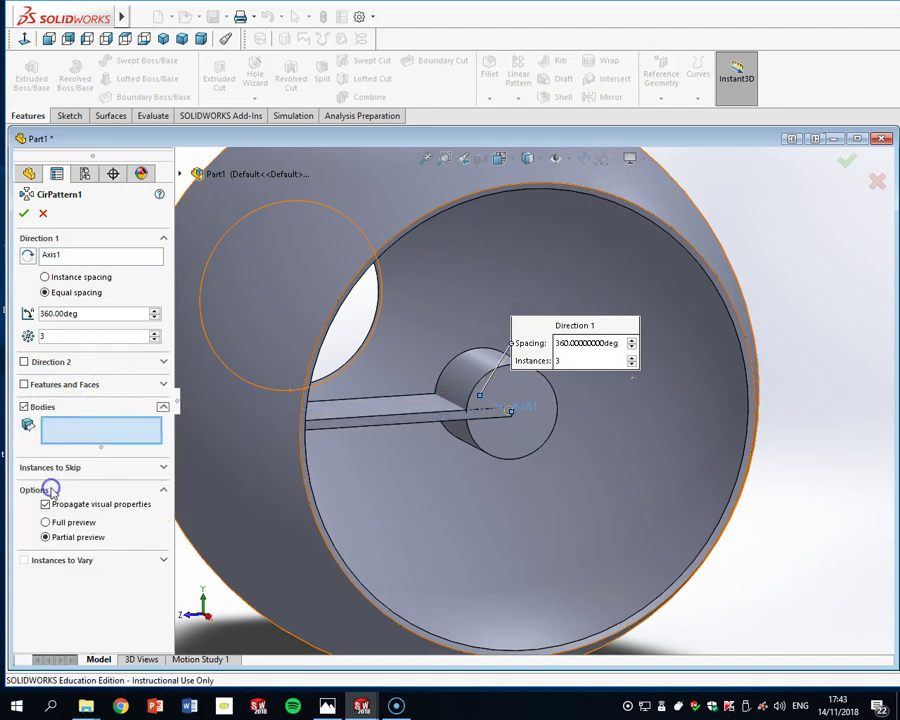
left_click(370, 417)
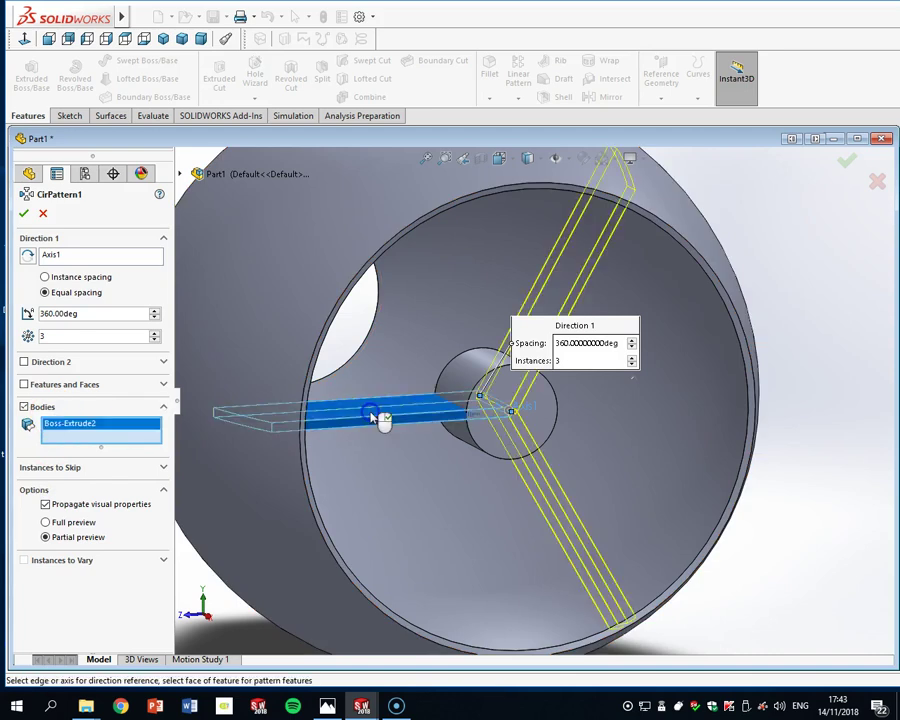
left_click(24, 217)
Turn off the display of reference axes in the graphics view
key("f")
mouse_move(797, 392)
middle_mouse_down()
mouse_move(713, 354)
mouse_move(782, 355)
mouse_move(800, 374)
middle_mouse_up()
scroll(629, 428, "down", 3)
scroll(557, 437, "up", 3)
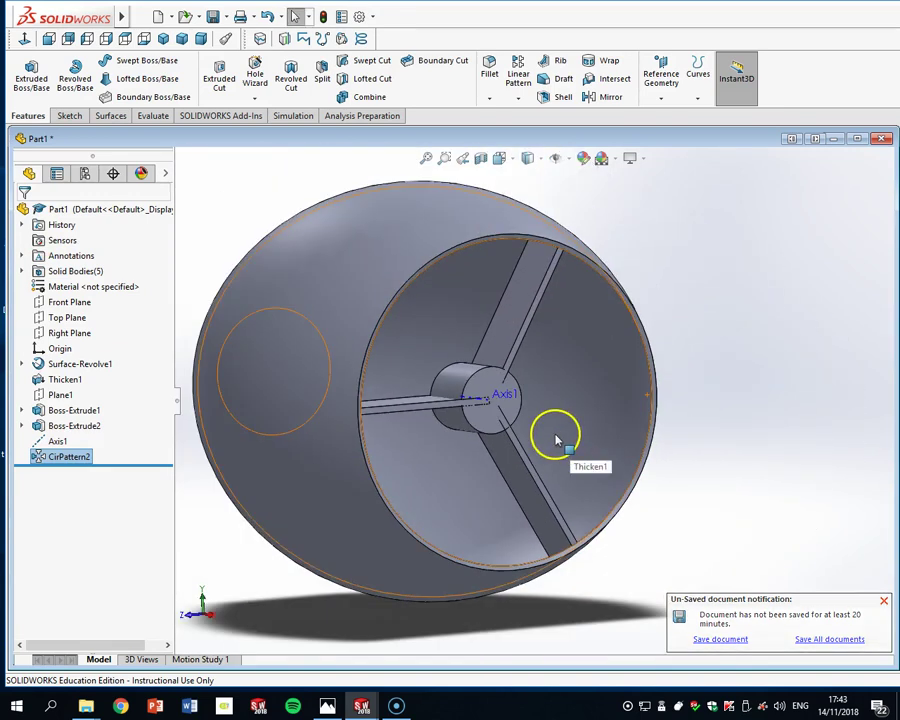
middle_click_drag(557, 437, 569, 297)
scroll(506, 408, "down", 3)
scroll(545, 402, "up", 3)
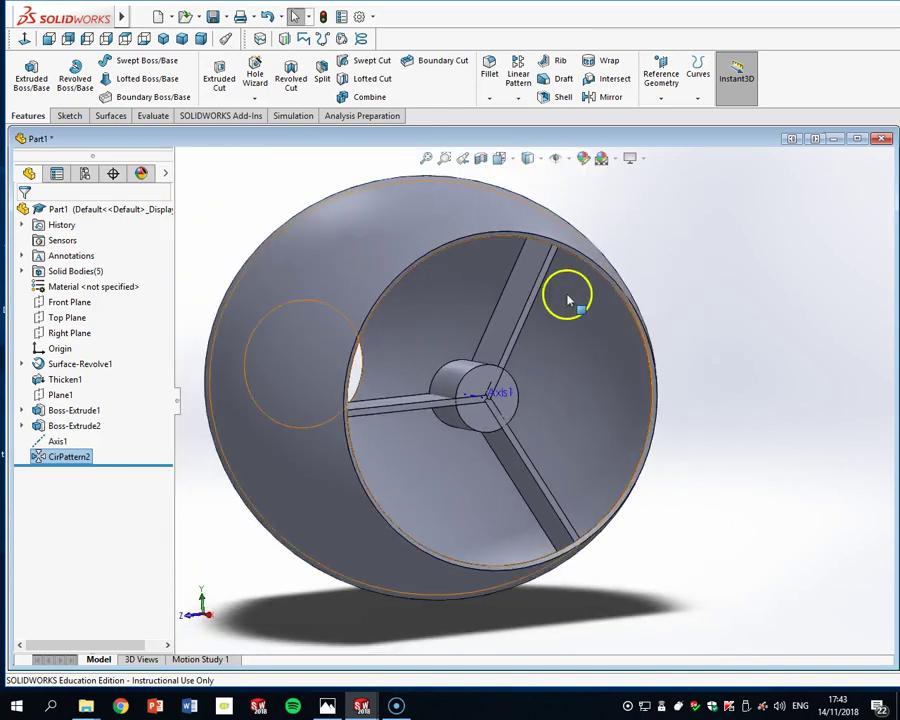
left_click(567, 163)
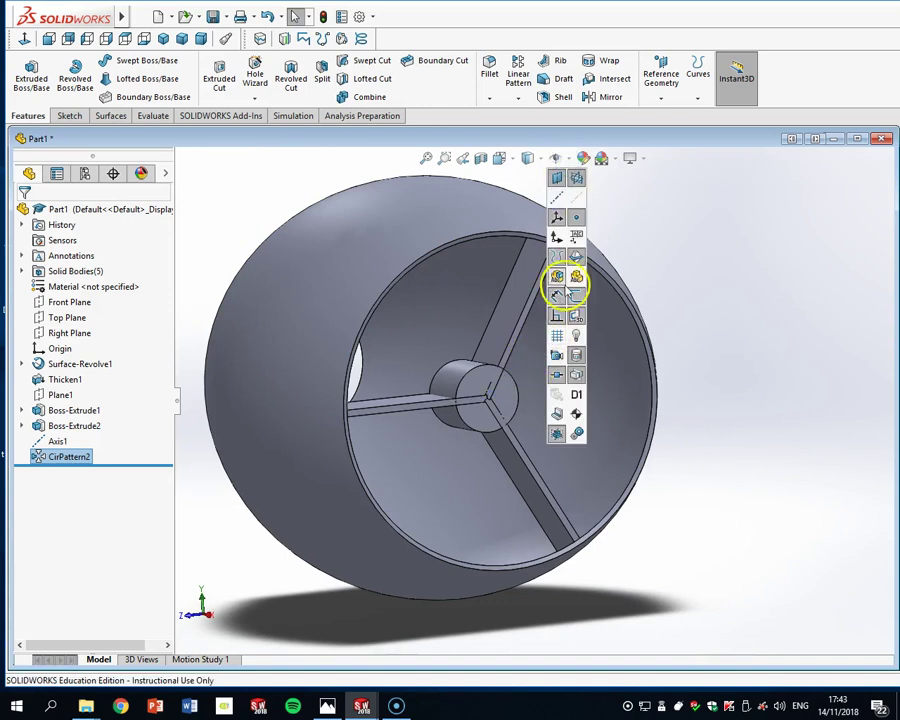
Combine the three struts and the cylindrical hub into one body with the Add operation
scroll(438, 412, "down", 5)
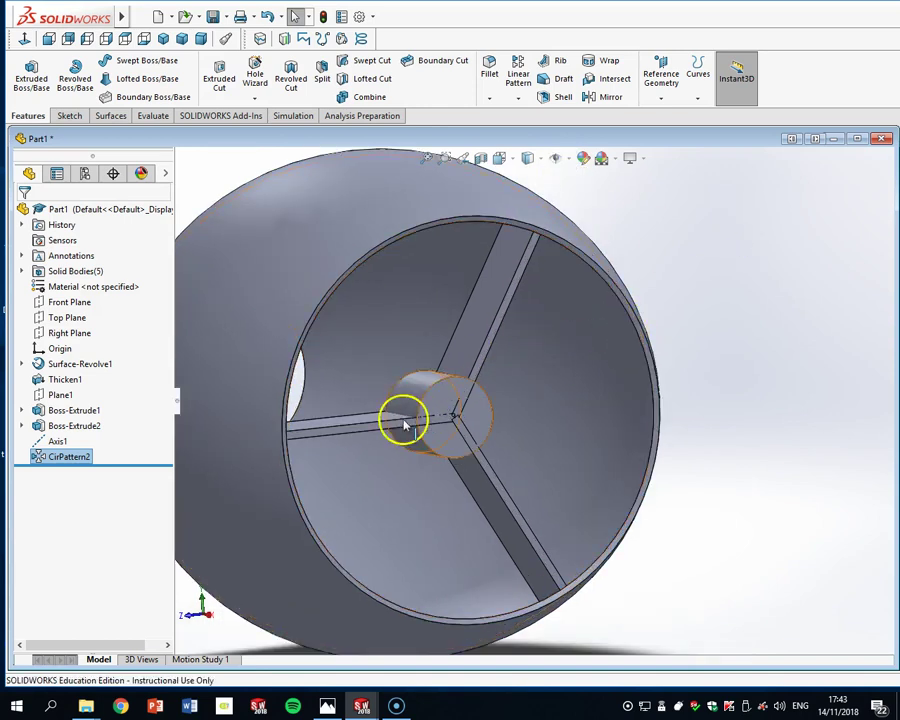
mouse_move(97, 23)
left_click(224, 17)
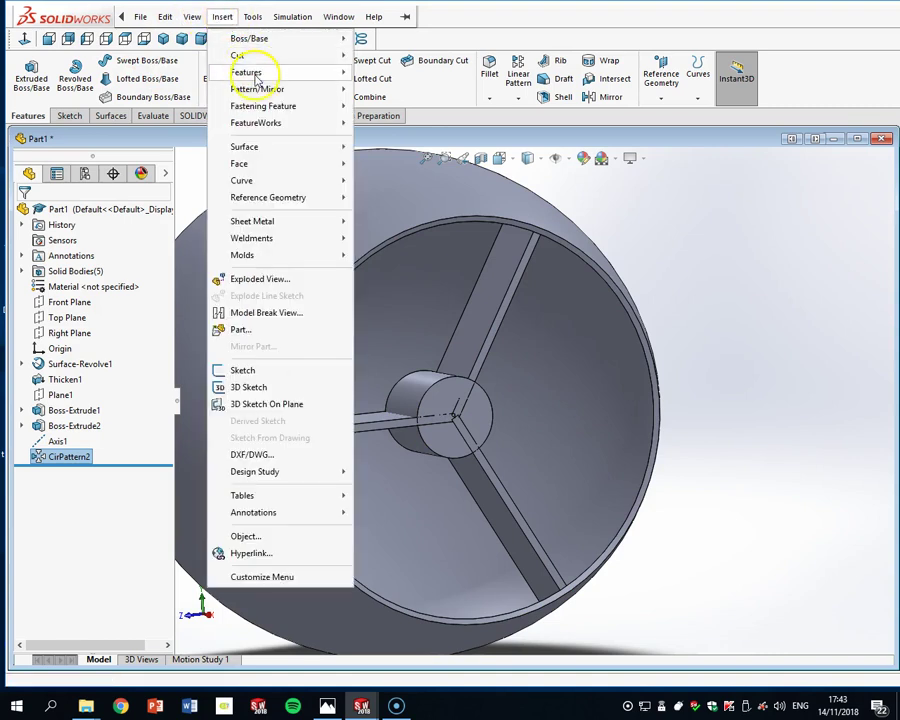
mouse_move(275, 72)
left_click(394, 398)
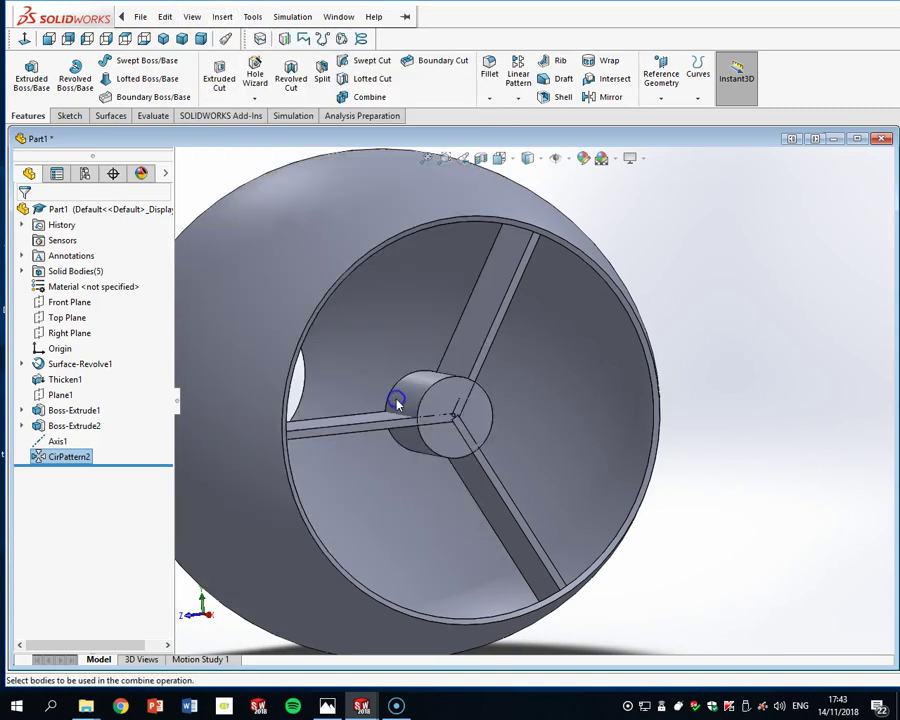
left_click(373, 420)
left_click(474, 330)
left_click(491, 500)
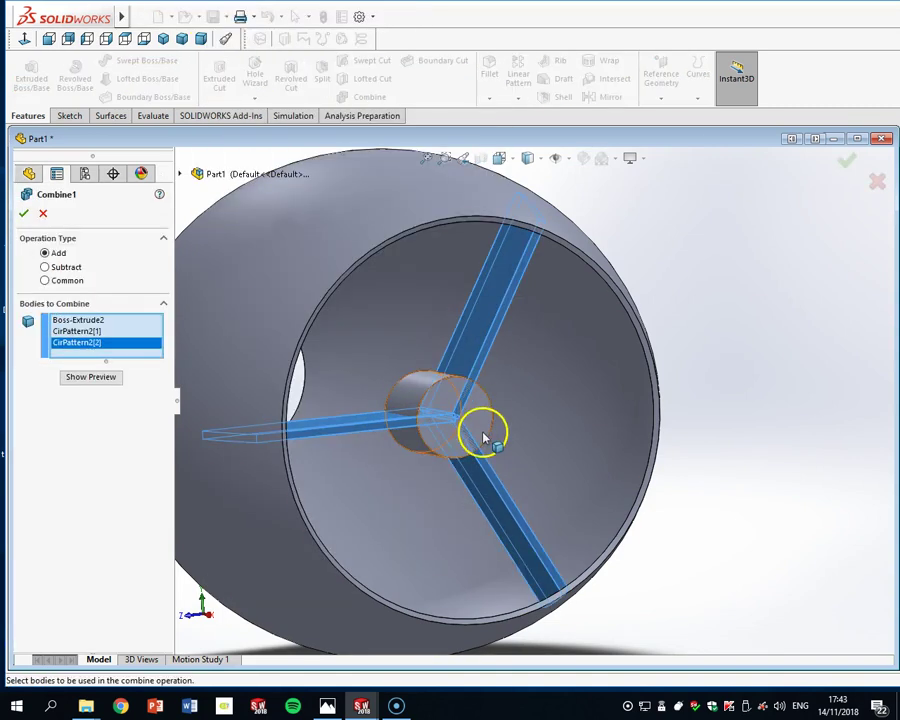
left_click(486, 420)
left_click(24, 213)
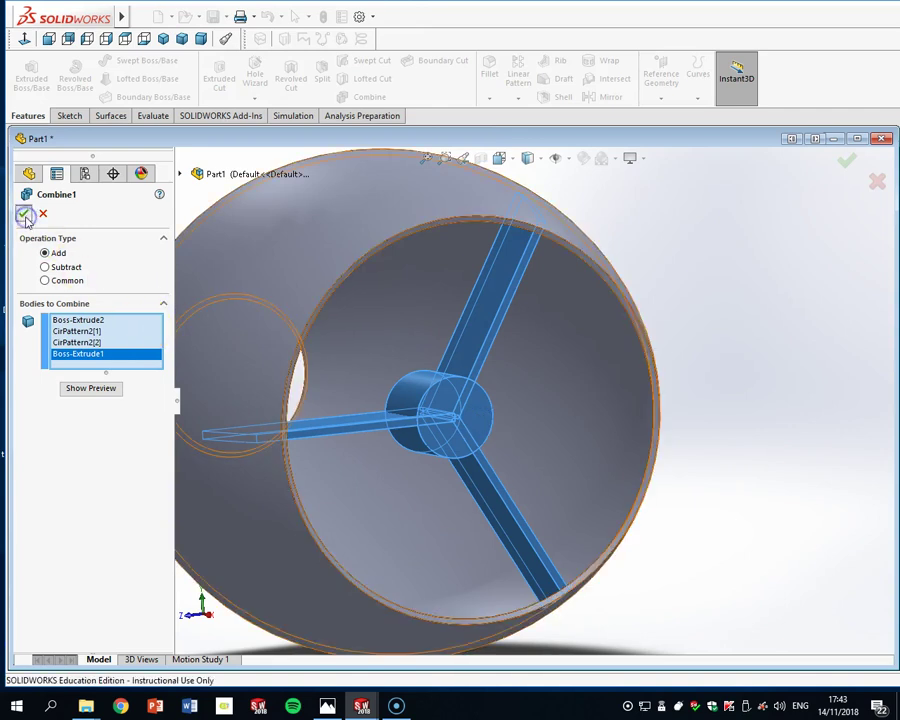
Examine the part's solid bodies by highlighting the shell body and the combined hub body in turn
scroll(620, 335, "up", 5)
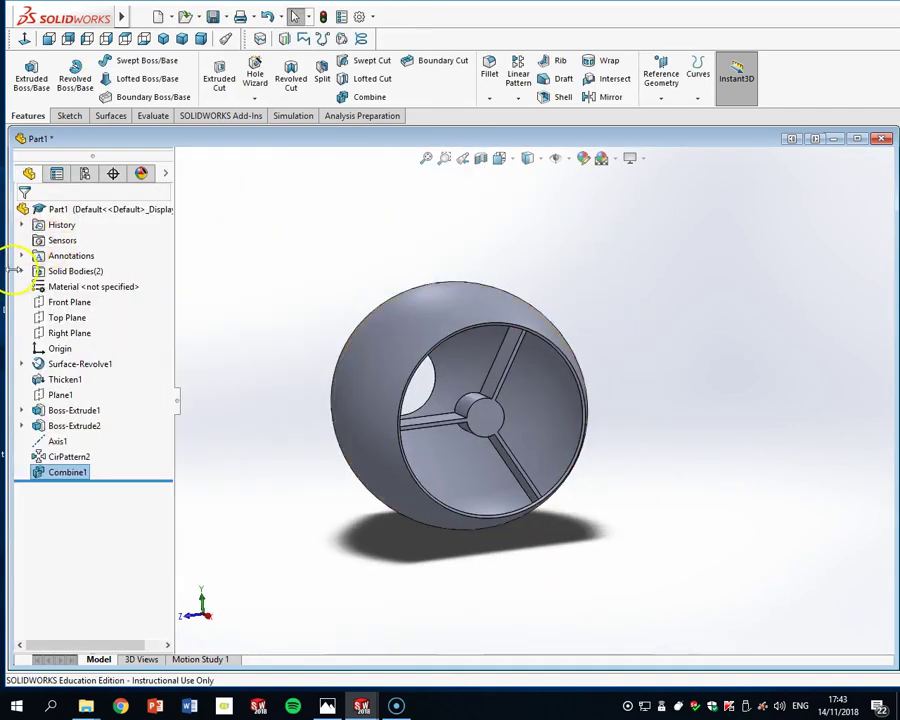
left_click(21, 271)
left_click(82, 288)
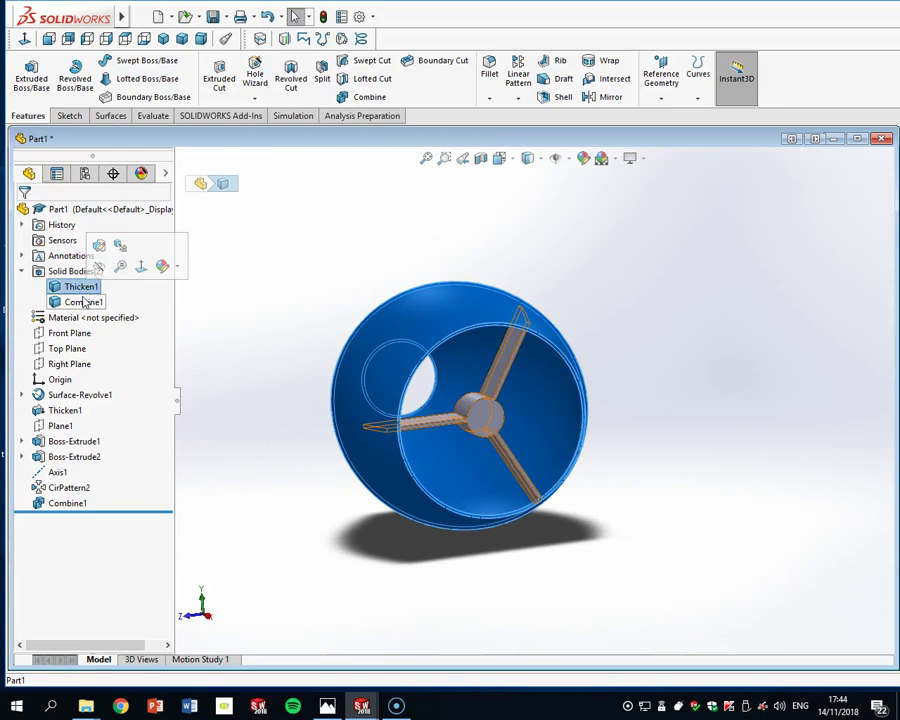
left_click(84, 301)
left_click(678, 392)
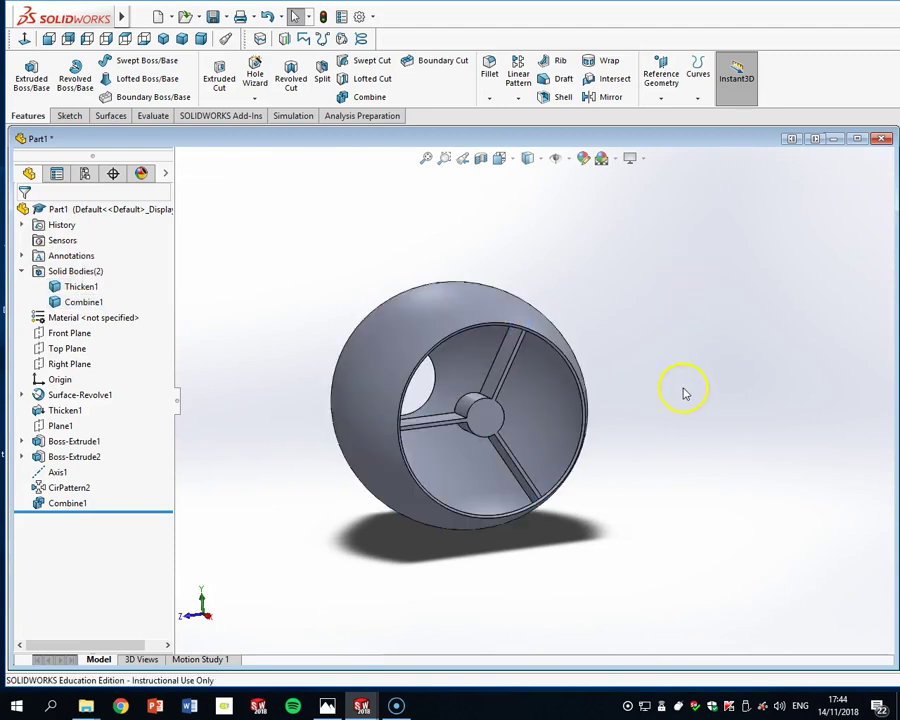
middle_click_drag(610, 467, 733, 440)
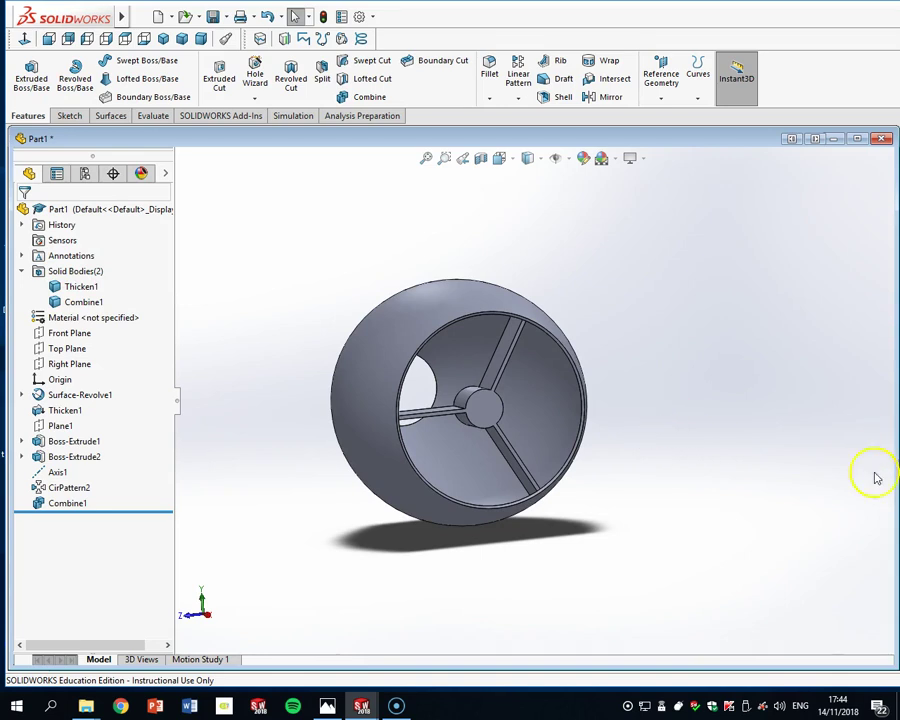
Start a sketch on the hub's flat end face and draw a circle about 1.9 mm in diameter centred on the origin
left_click(488, 406)
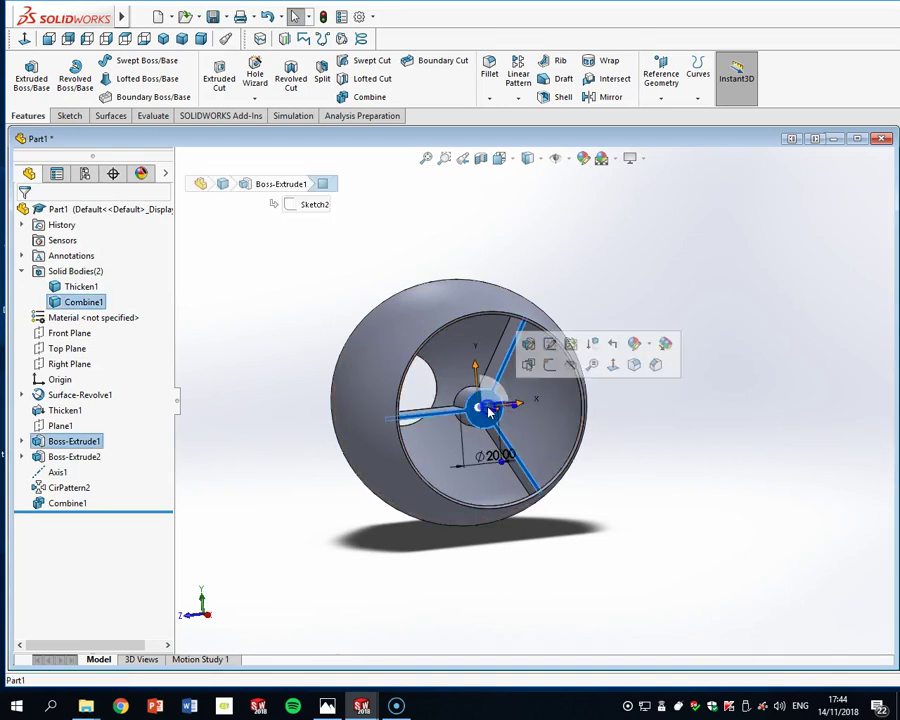
left_click(70, 116)
left_click(125, 61)
scroll(510, 425, "down", 5)
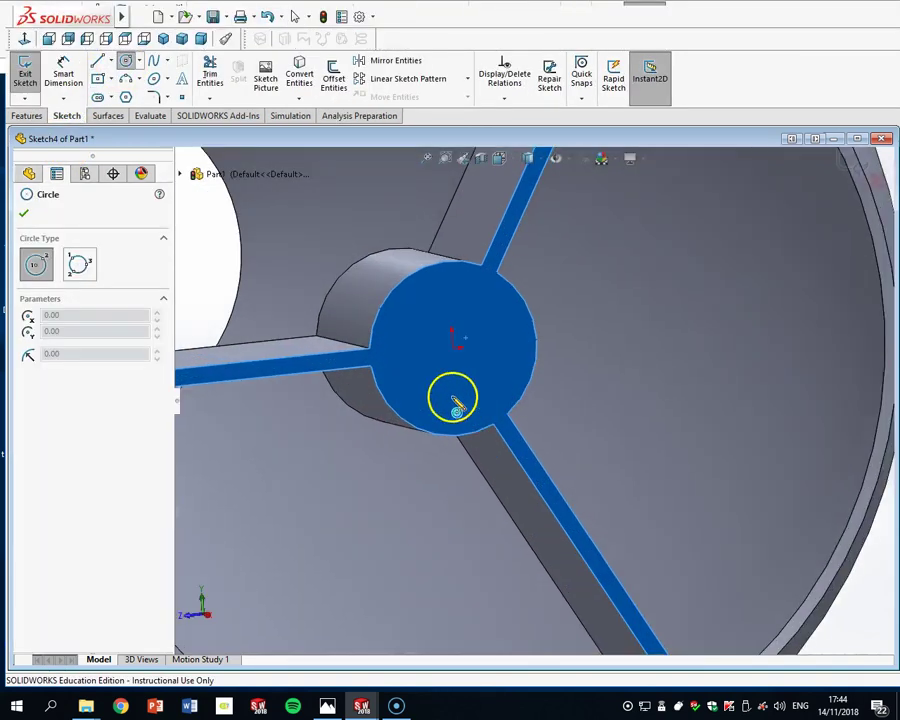
left_click(452, 350)
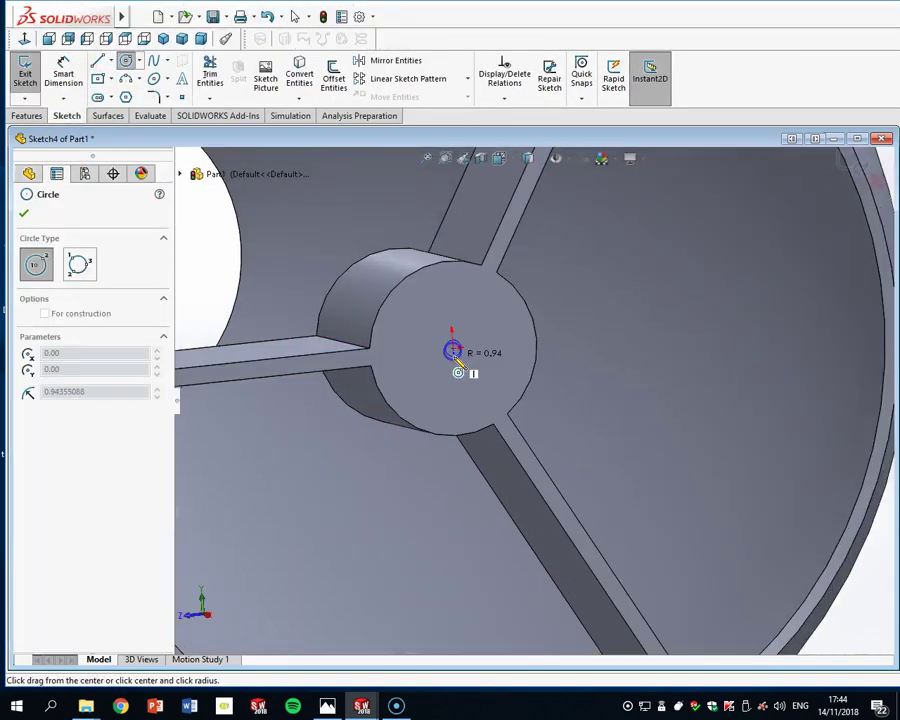
left_click(458, 370)
Dimension the circle on the hub face to a diameter of 3 mm and exit the sketch
left_click(63, 75)
left_click(452, 352)
left_click(455, 358)
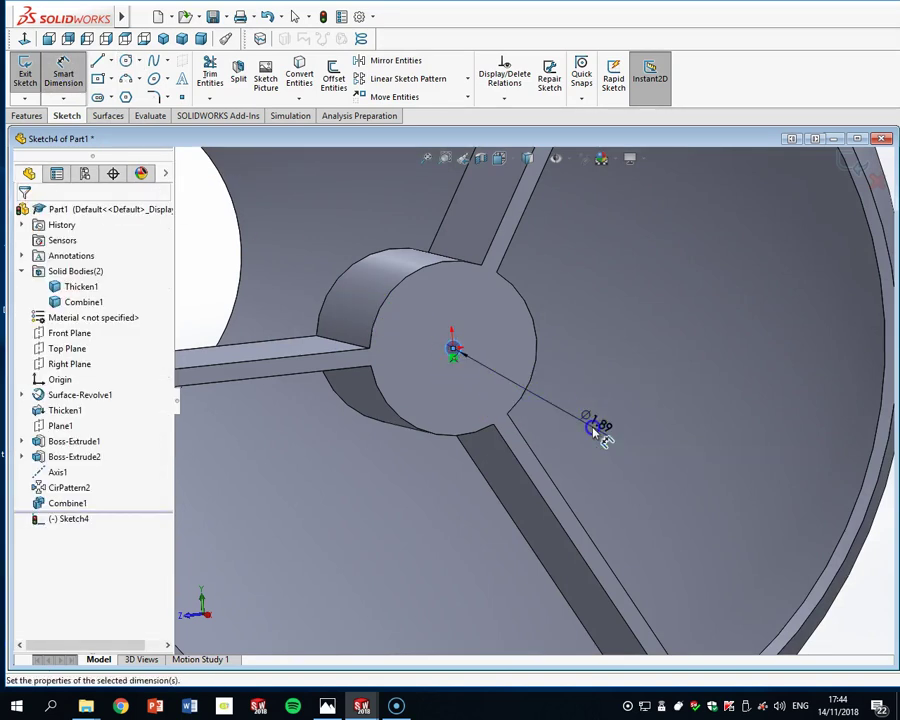
left_click(594, 430)
type("3")
key("Return")
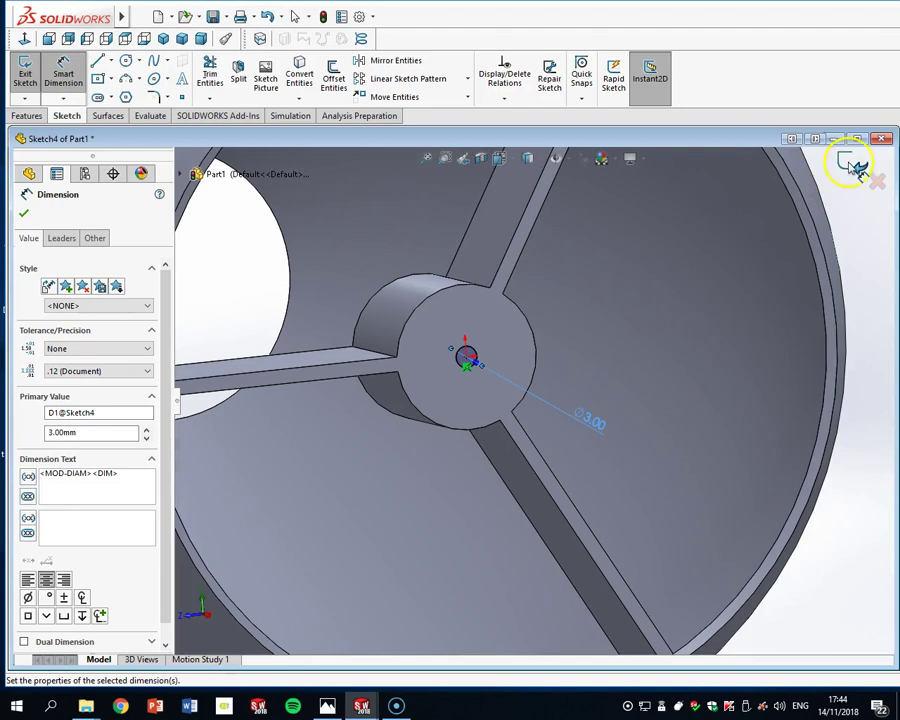
left_click(851, 168)
left_click(25, 75)
Cut the 3 mm circle sketch through the hub with an Extruded Cut using the Up To Next end condition
left_click(42, 116)
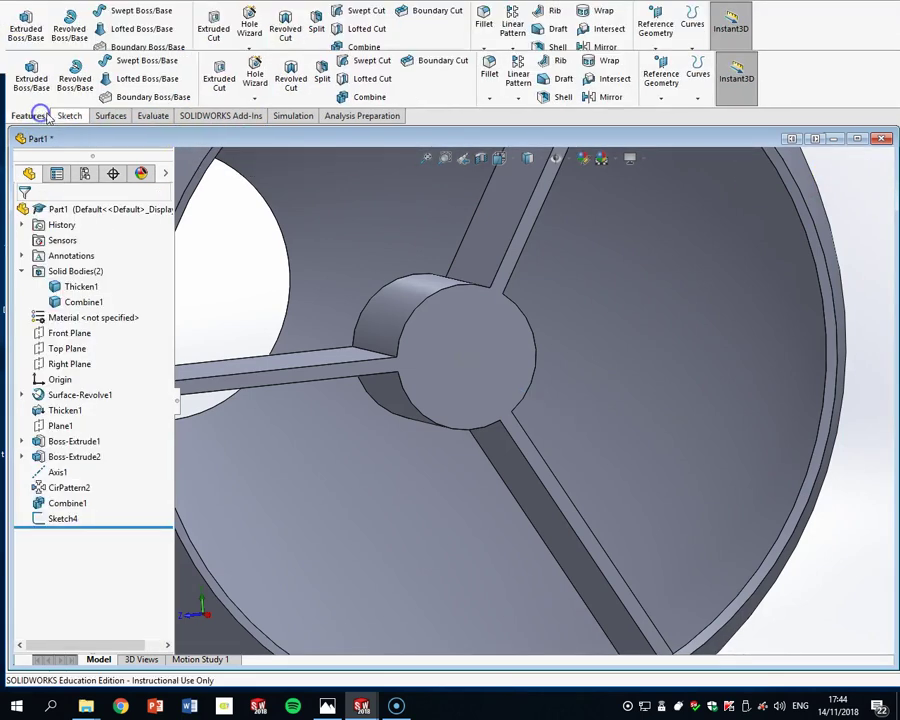
left_click(219, 78)
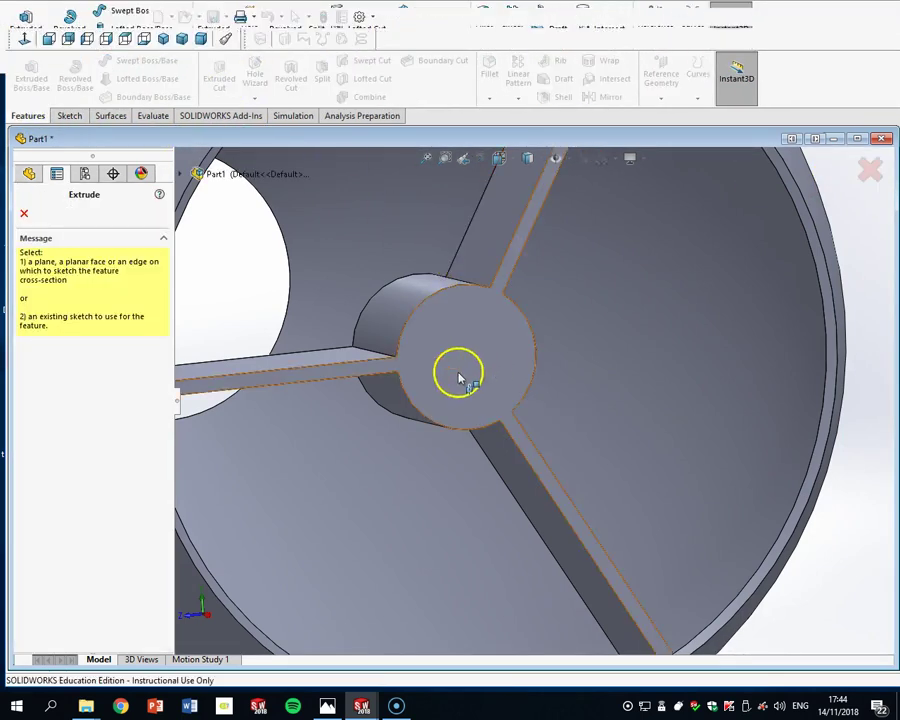
key("Escape")
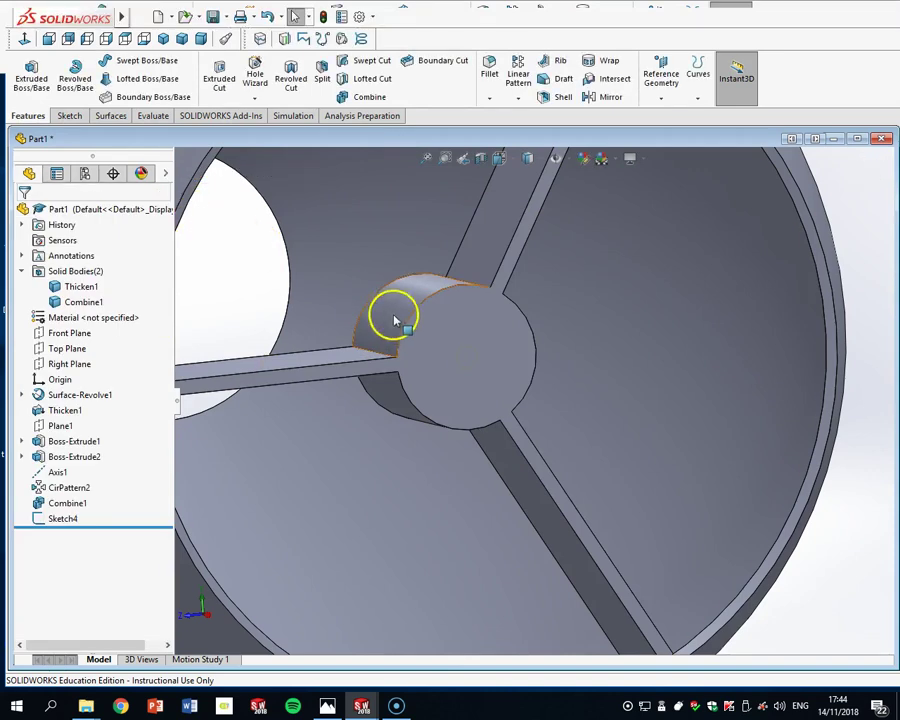
left_click(62, 518)
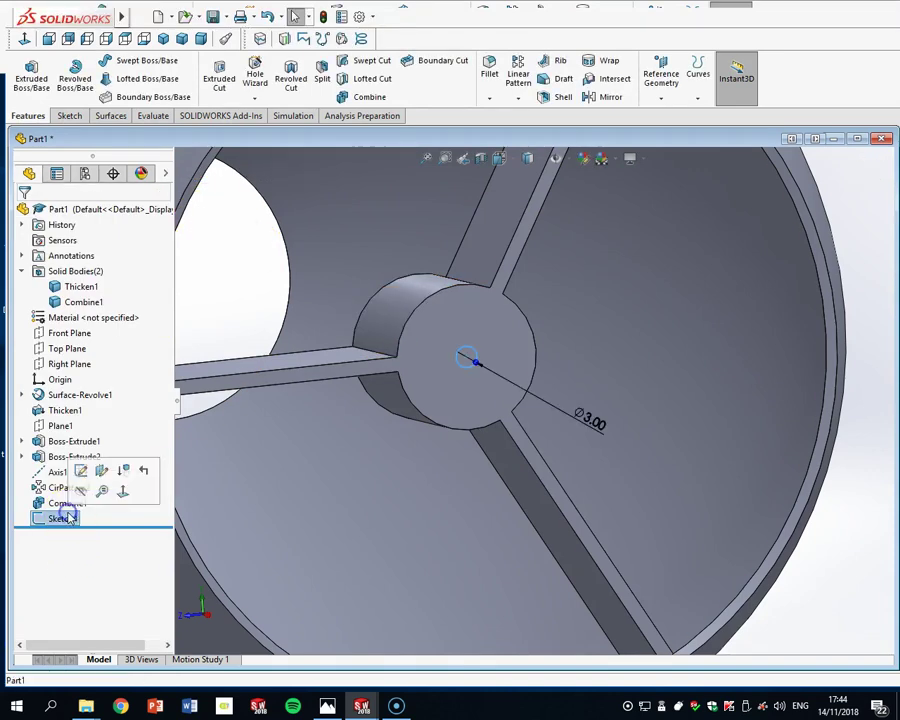
left_click(215, 80)
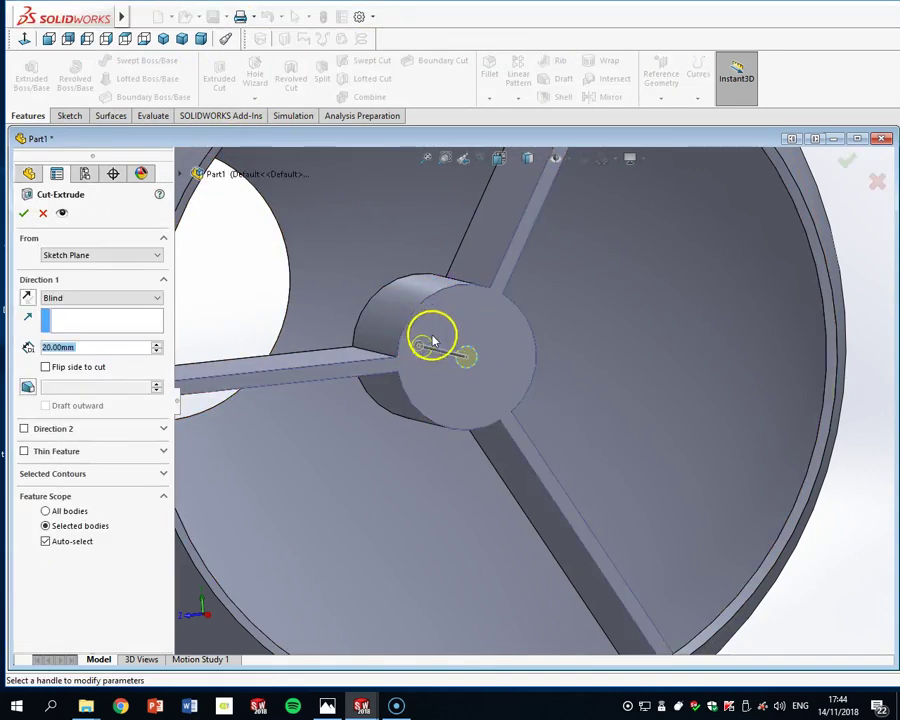
middle_click_drag(432, 342, 412, 311)
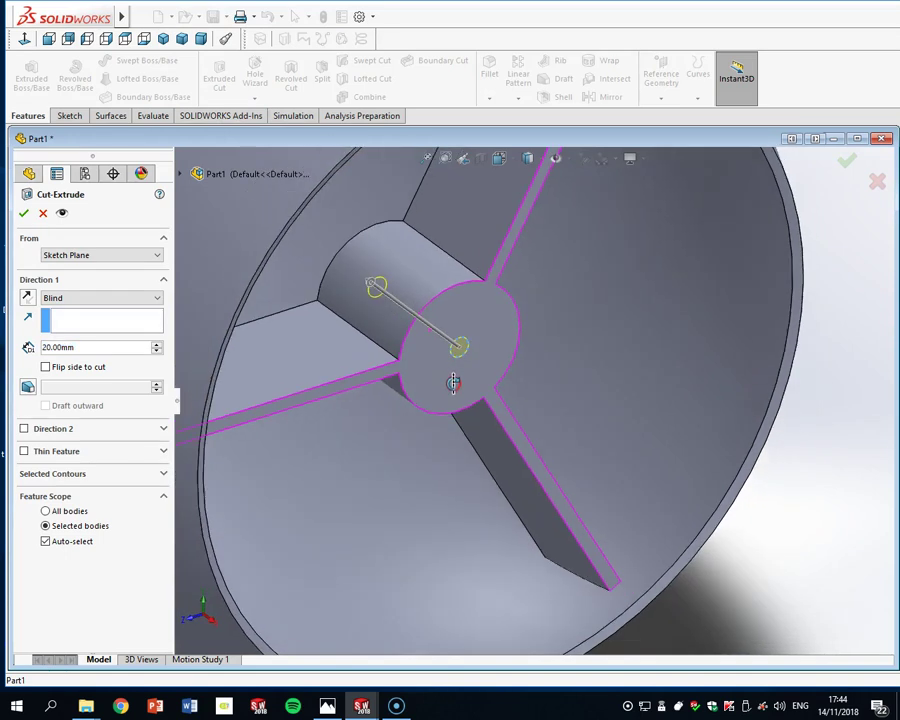
left_click(107, 300)
left_click(88, 339)
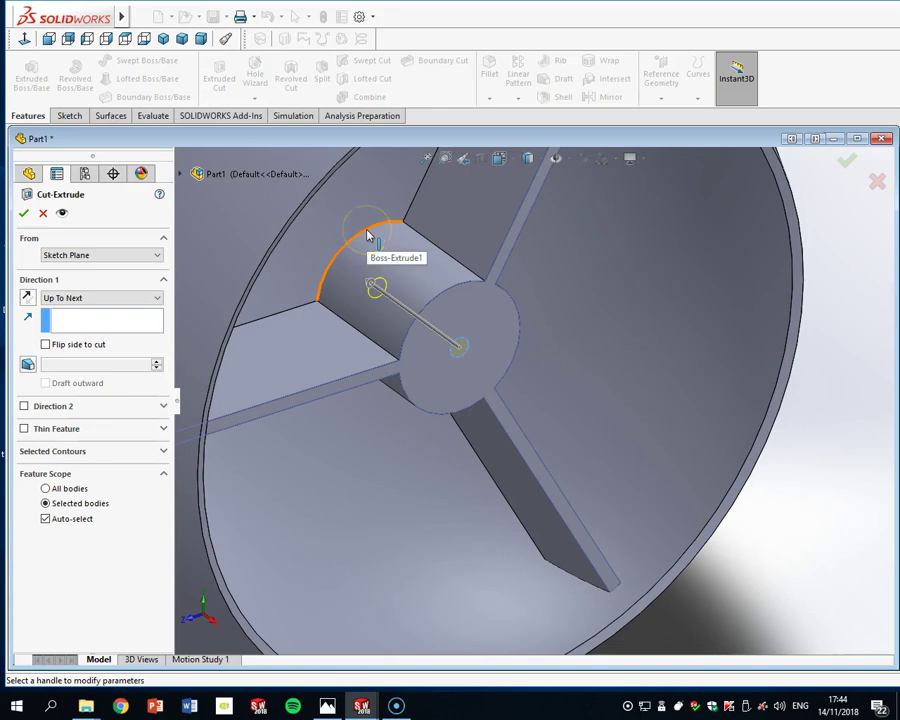
scroll(411, 261, "up", 3)
middle_click_drag(472, 285, 440, 238)
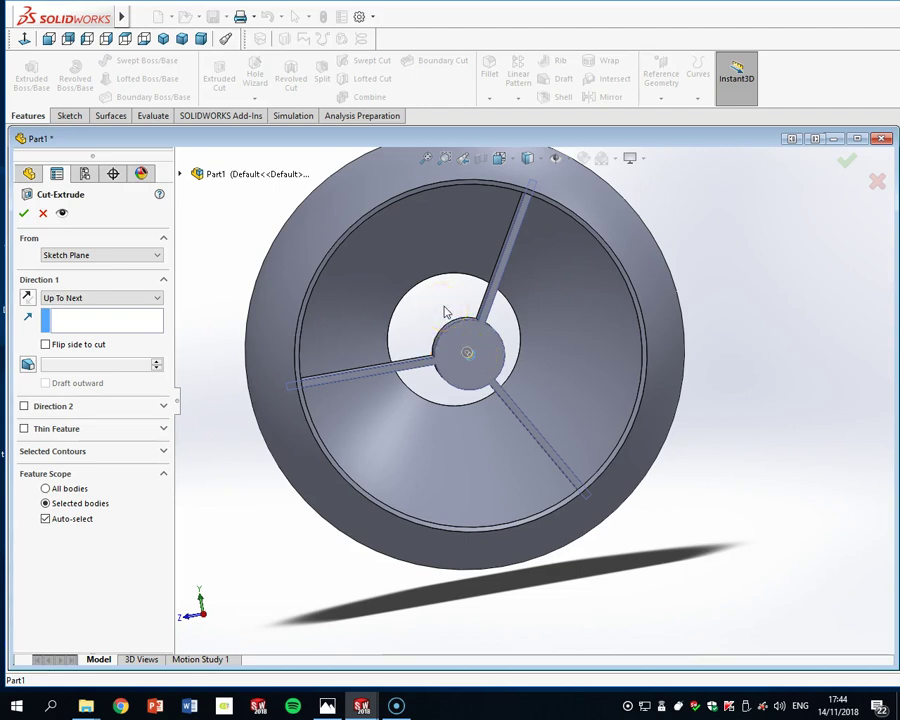
left_click(24, 213)
Complete the Up To Next cut through the hub and try to save the part
scroll(643, 310, "up", 4)
middle_click_drag(707, 382, 655, 433)
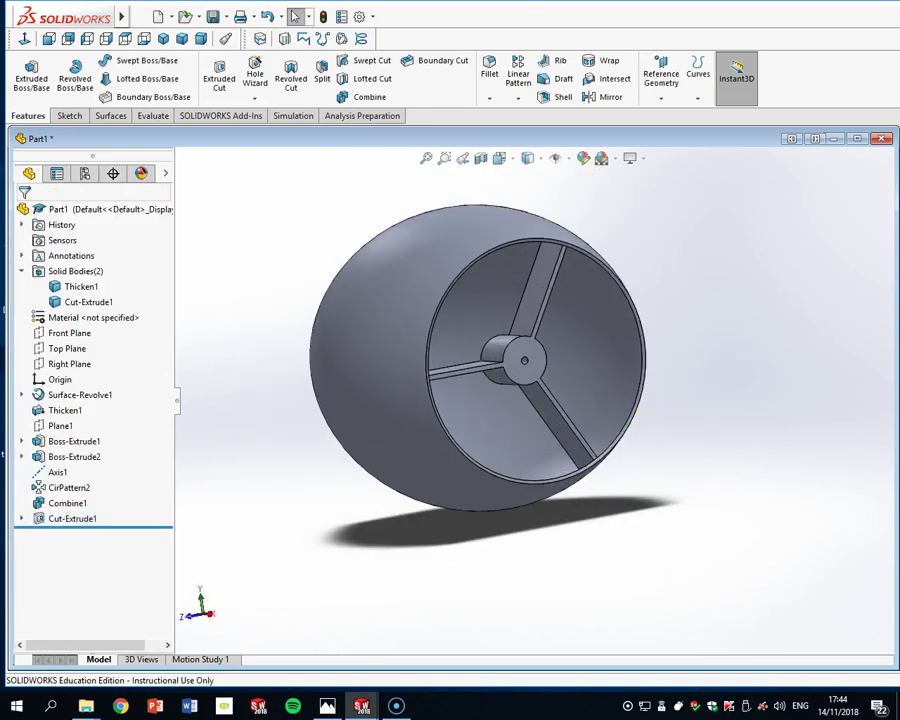
key("ctrl+s")
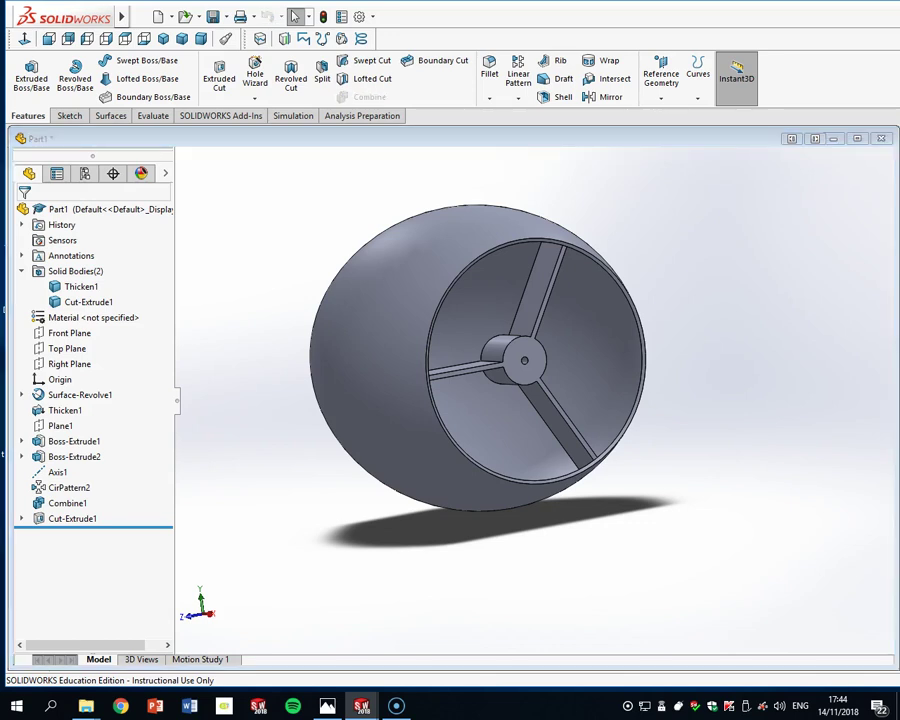
scroll(666, 378, "up", 3)
middle_click_drag(682, 430, 703, 327)
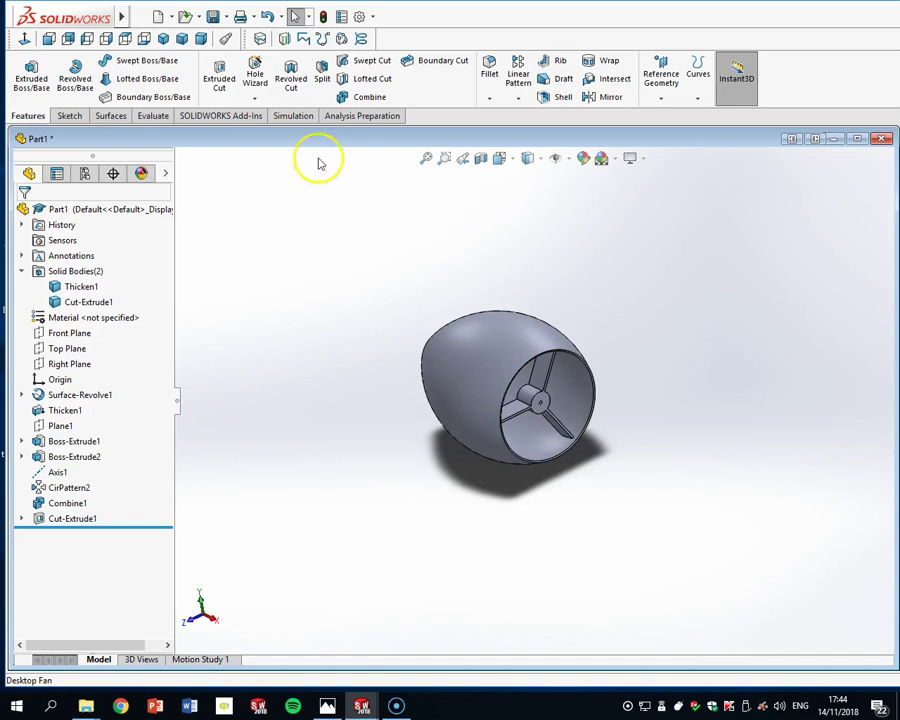
left_click(658, 97)
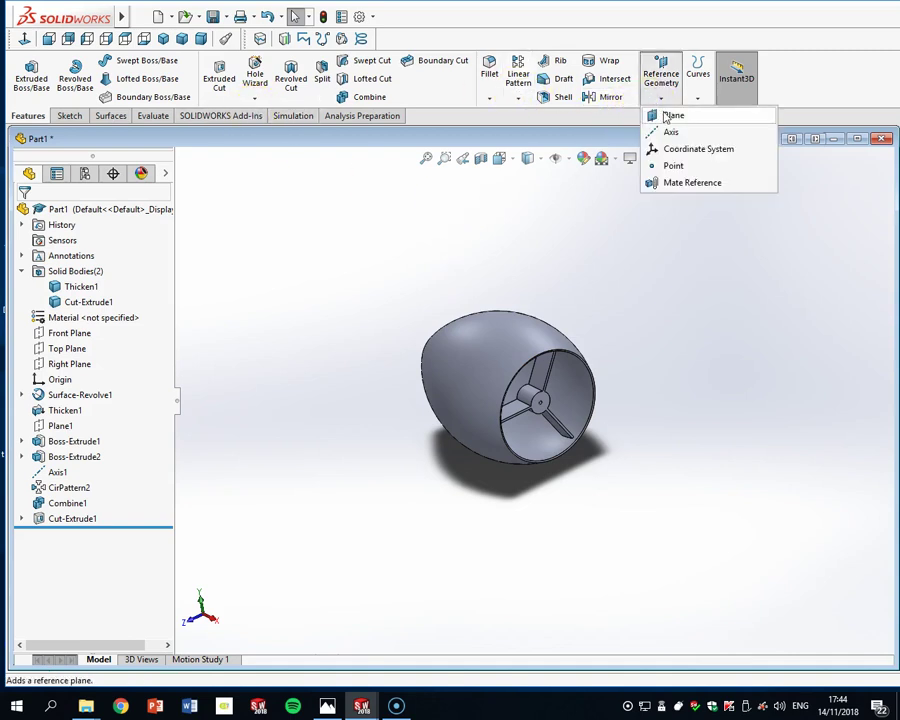
left_click(667, 117)
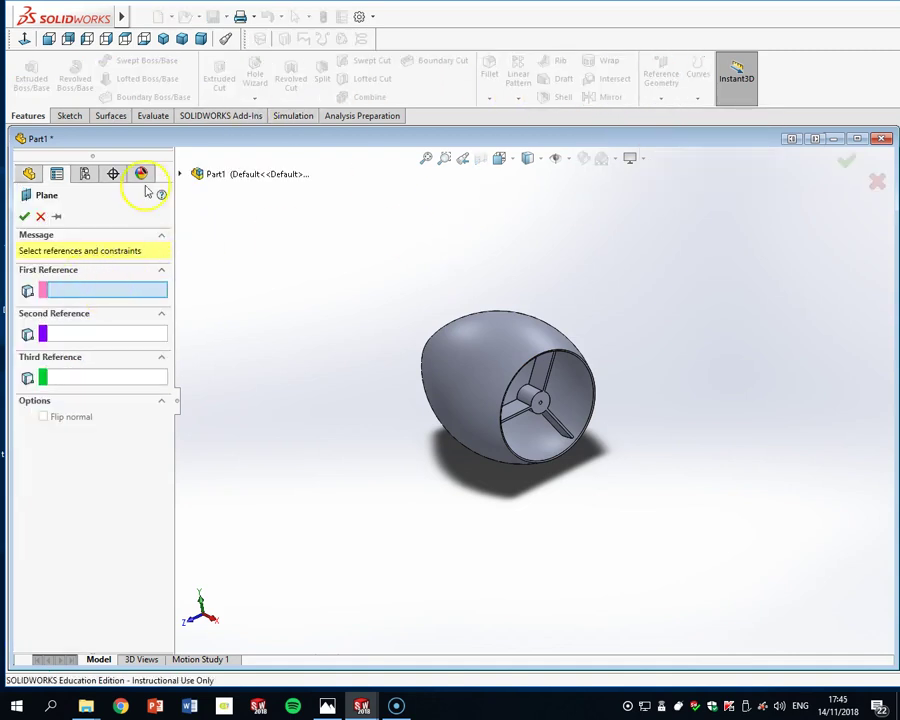
left_click(181, 175)
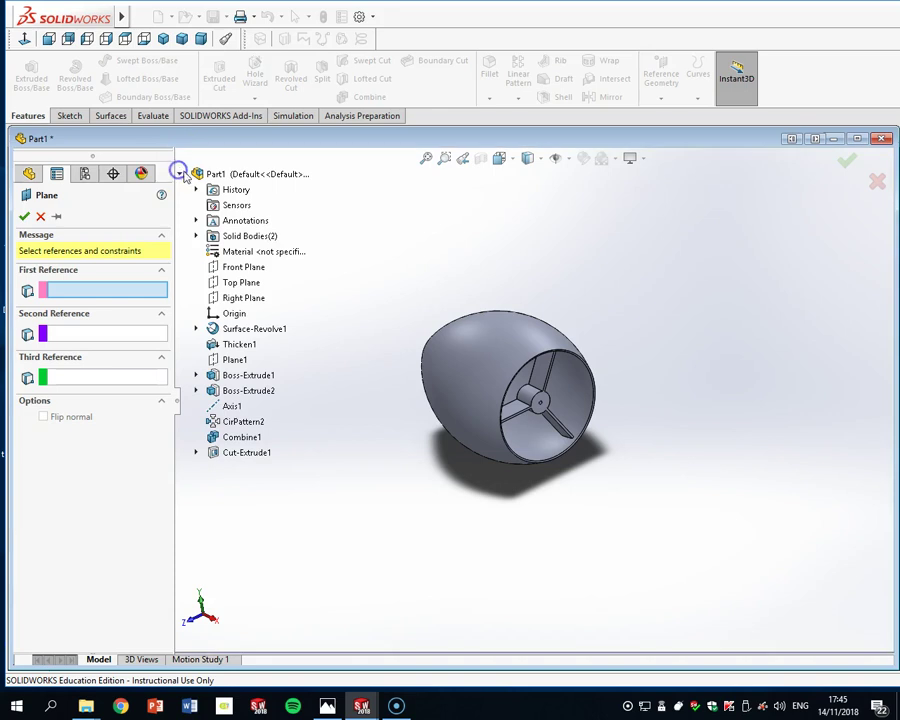
left_click(244, 268)
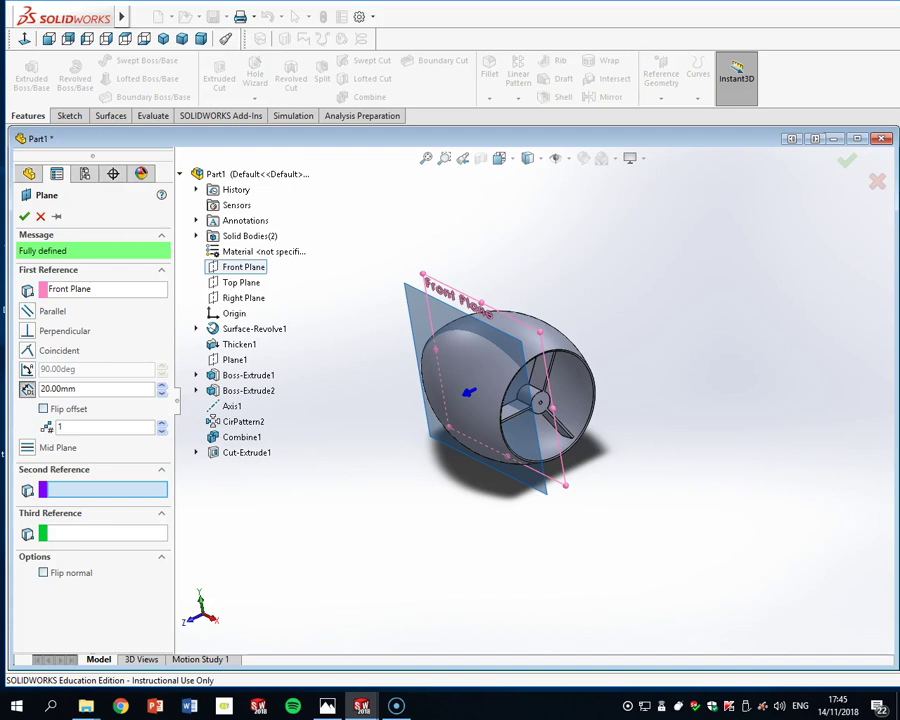
key("Escape")
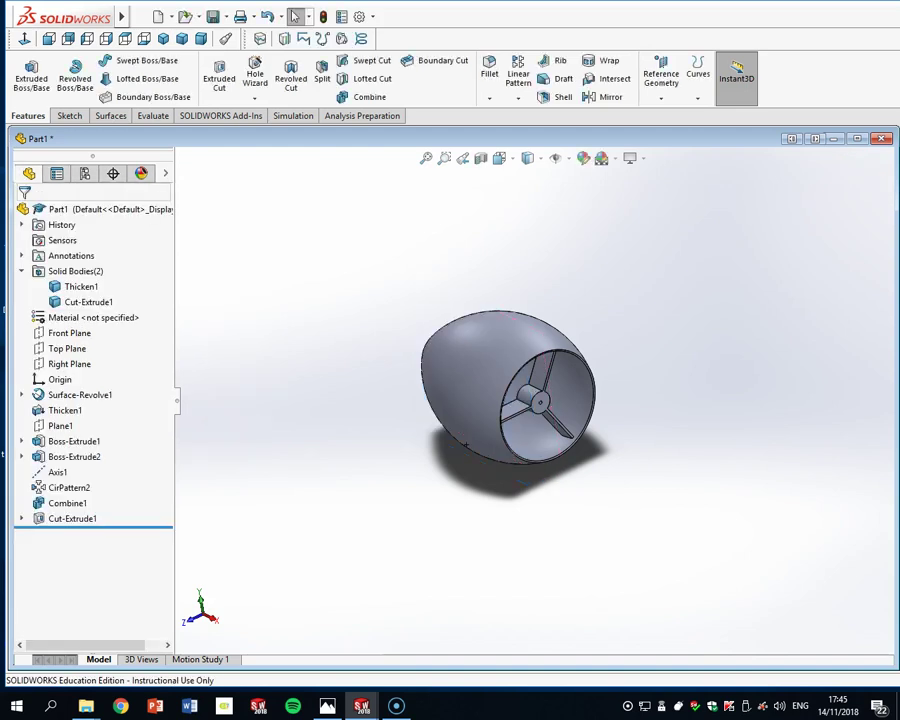
key("ctrl+Tab")
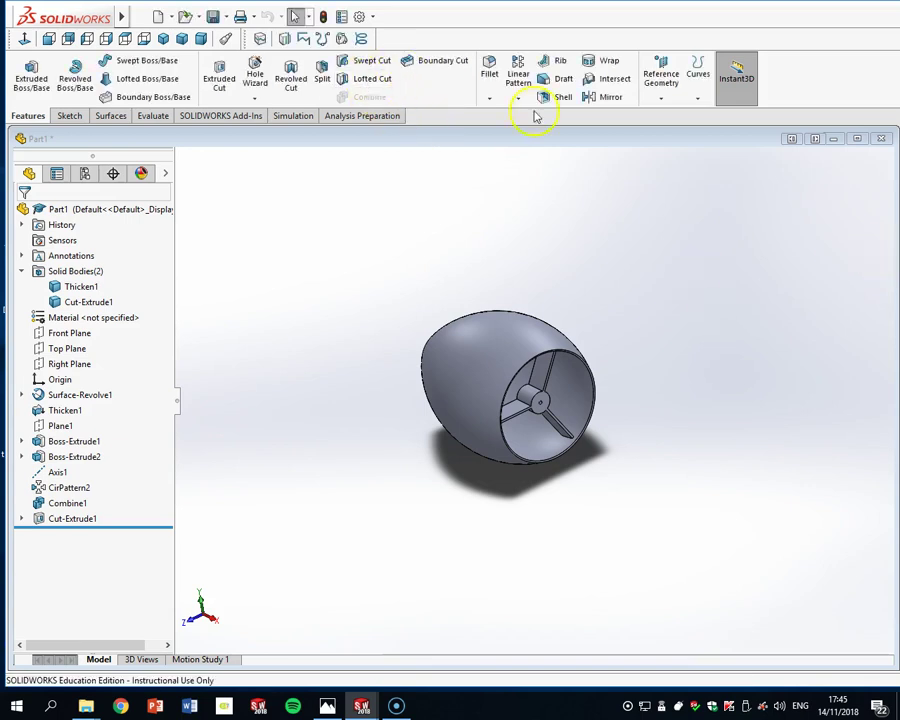
Create a reference plane offset 30 mm from the Front Plane
left_click(664, 102)
left_click(671, 115)
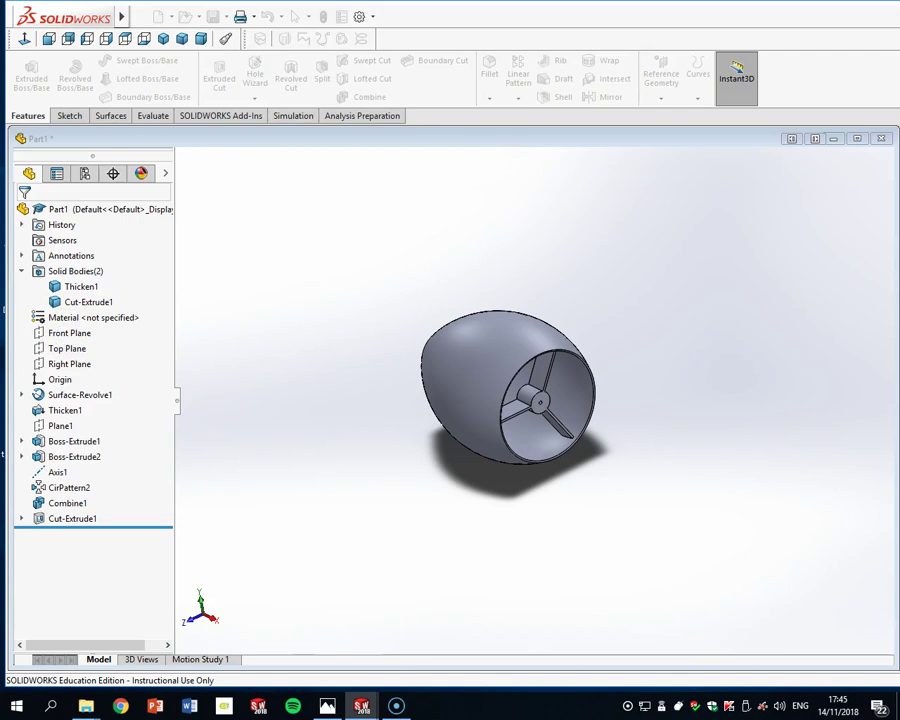
left_click(661, 98)
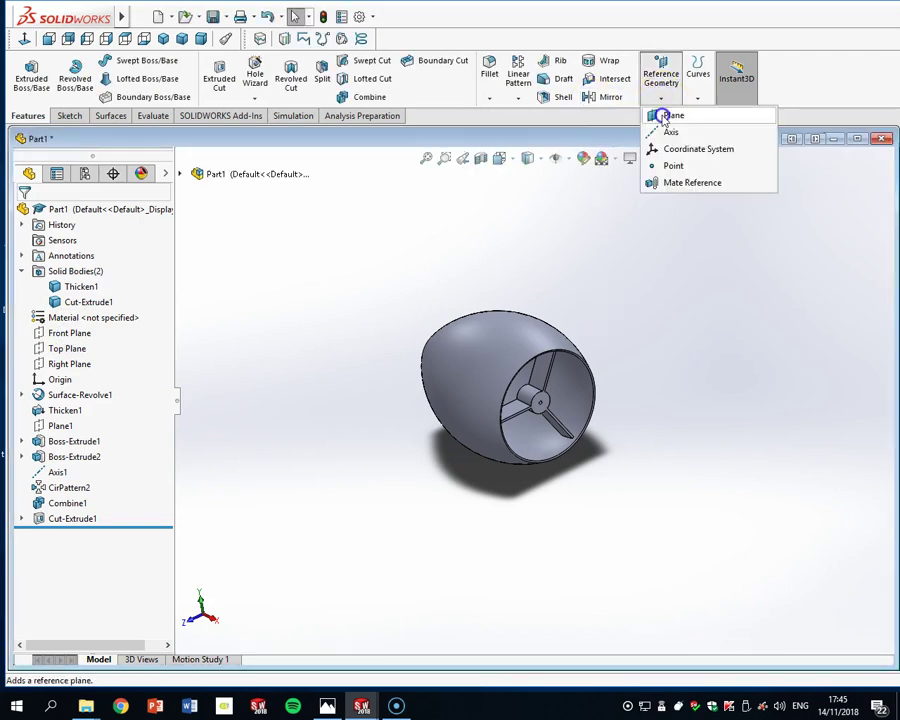
left_click(664, 117)
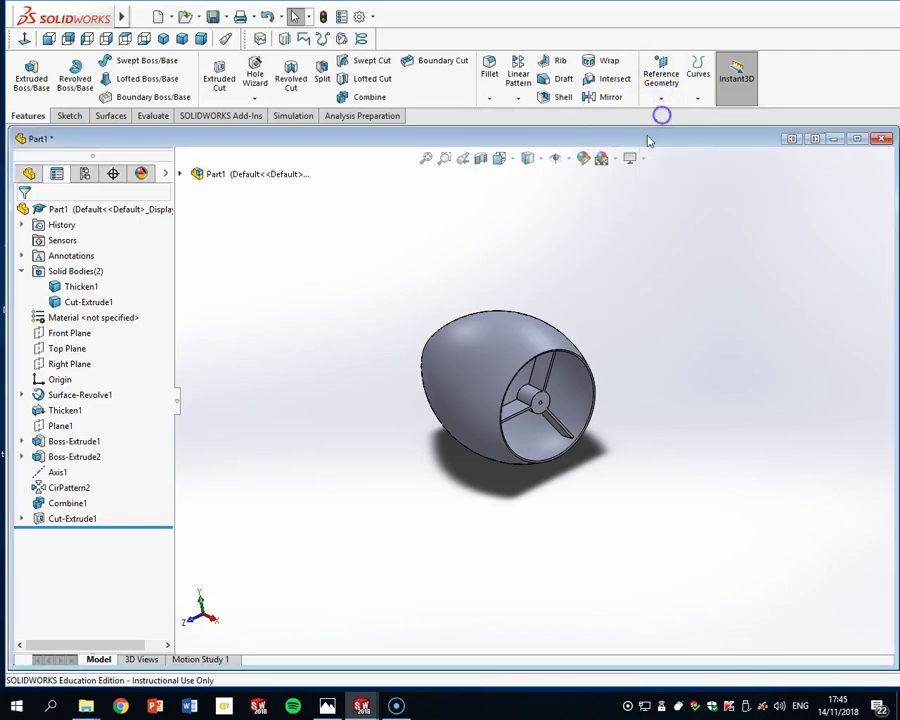
left_click(180, 175)
left_click(232, 298)
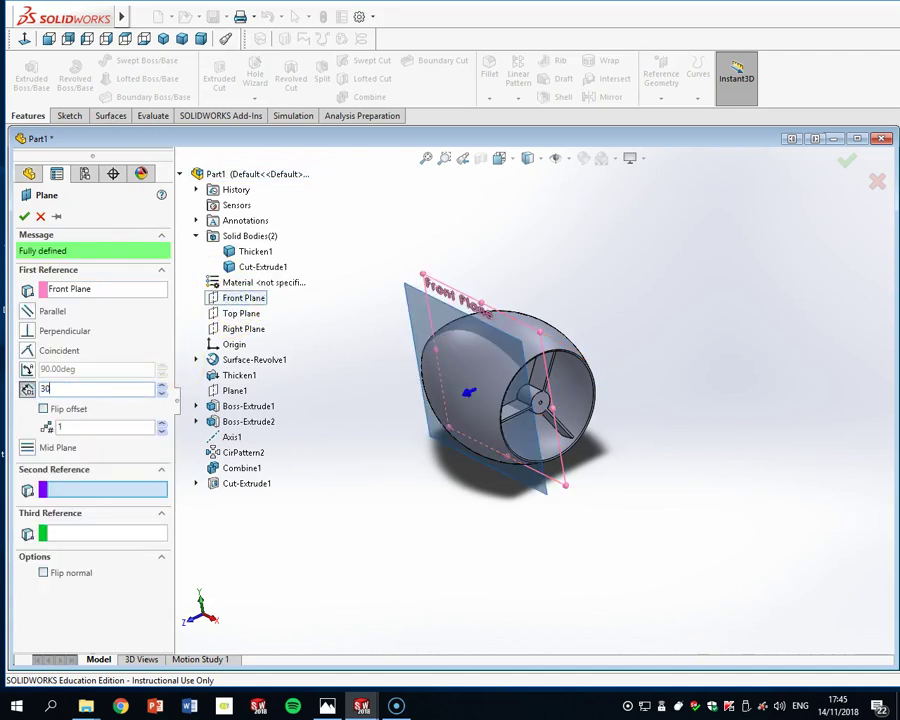
key("Return")
key("Return")
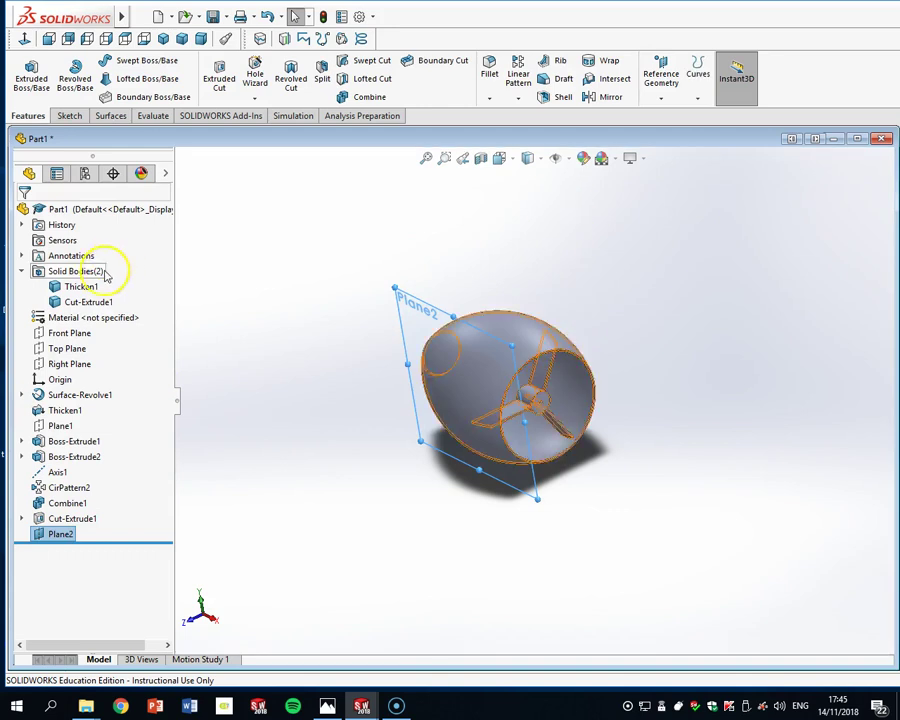
Create a second reference plane offset 120 mm from the Front Plane
left_click(62, 333)
left_click(661, 97)
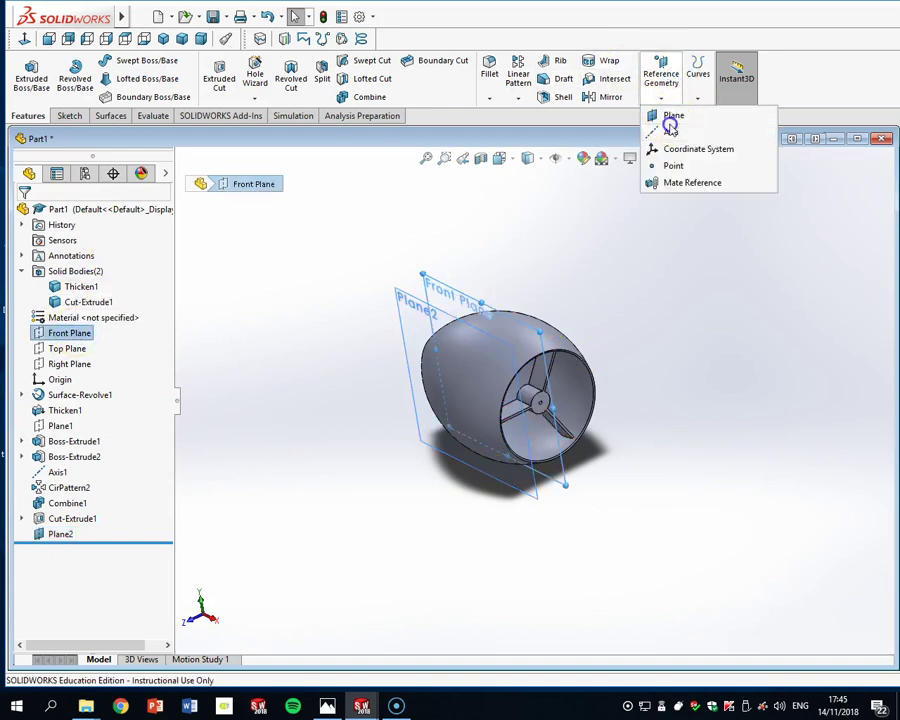
left_click(670, 131)
left_click(43, 213)
left_click(658, 100)
left_click(662, 118)
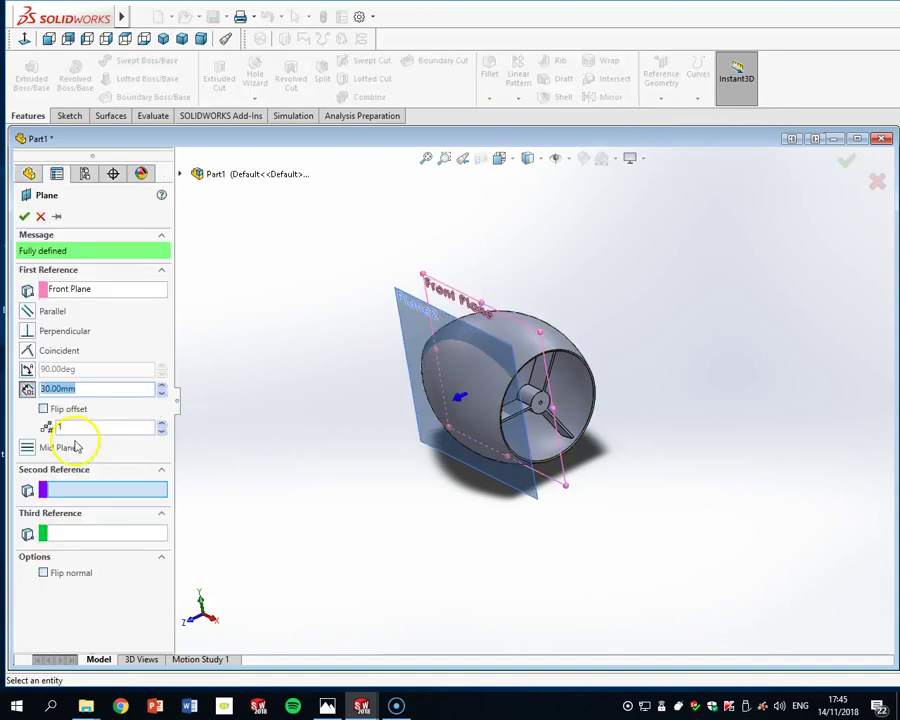
type("120")
key("Return")
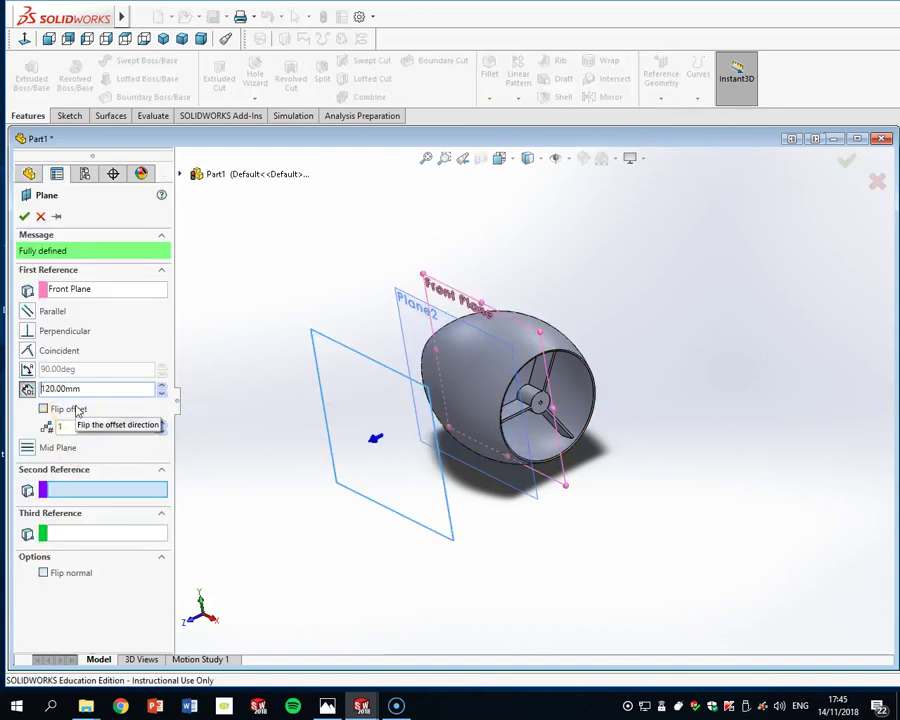
key("Return")
Check the position of the two offset planes relative to the shell and try to save the part
middle_click_drag(757, 401, 779, 378)
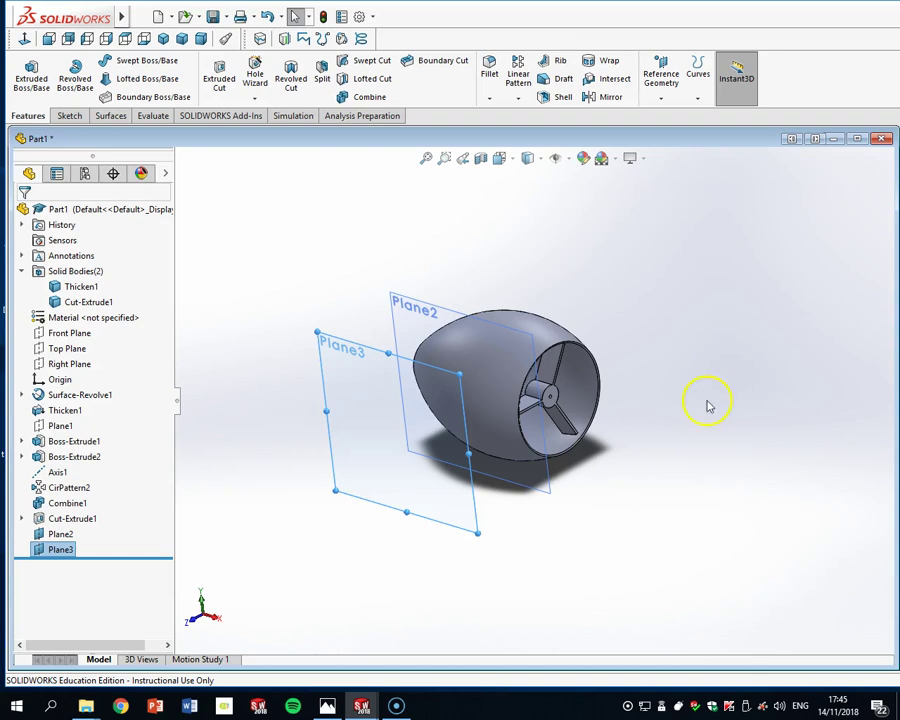
middle_click_drag(613, 446, 617, 338)
key("ctrl+s")
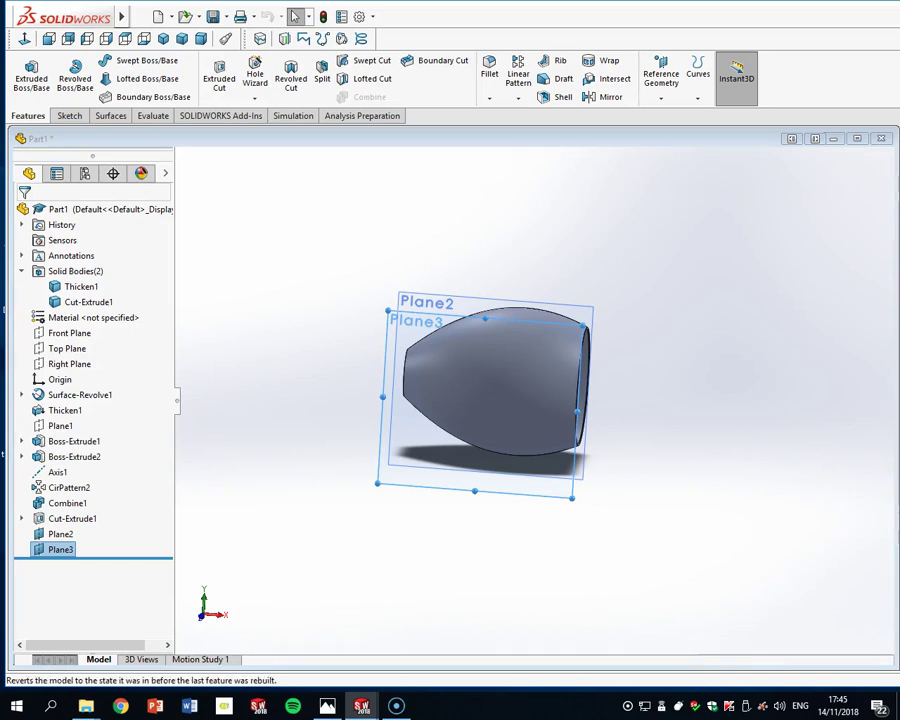
left_click(632, 382)
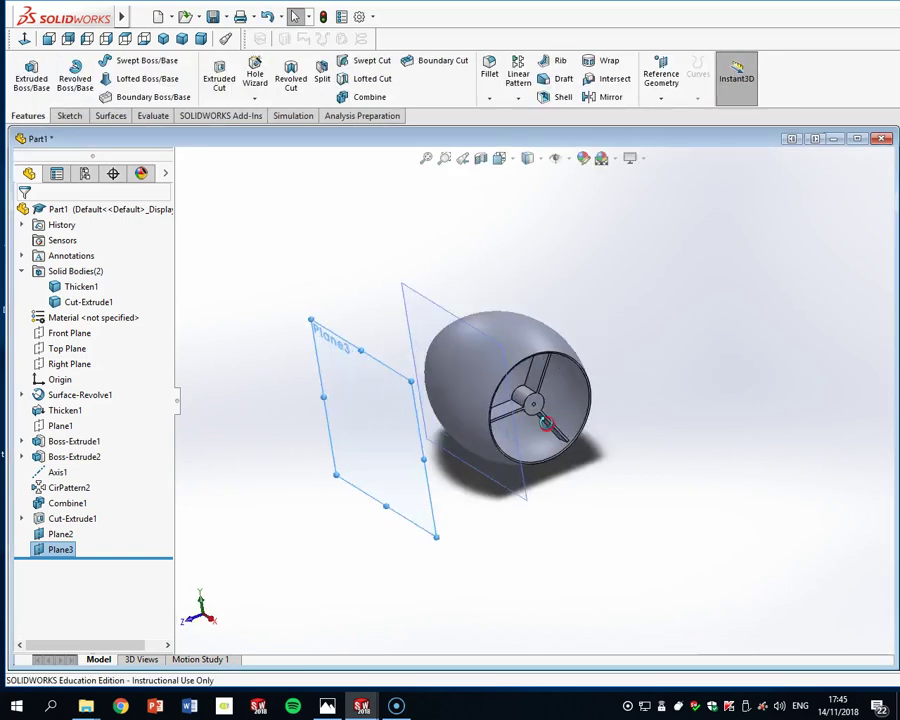
Start a sketch on the 120 mm offset plane and draw a horizontal centreline from the origin to the shell's narrow end
middle_click_drag(544, 424, 594, 349)
left_click(346, 395)
left_click(25, 39)
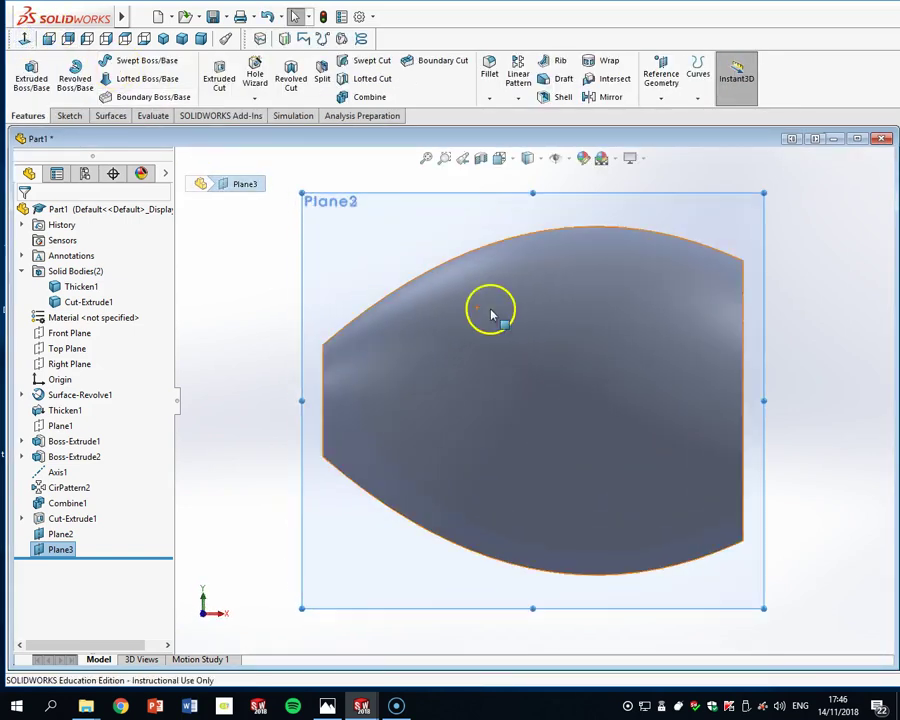
left_click(69, 115)
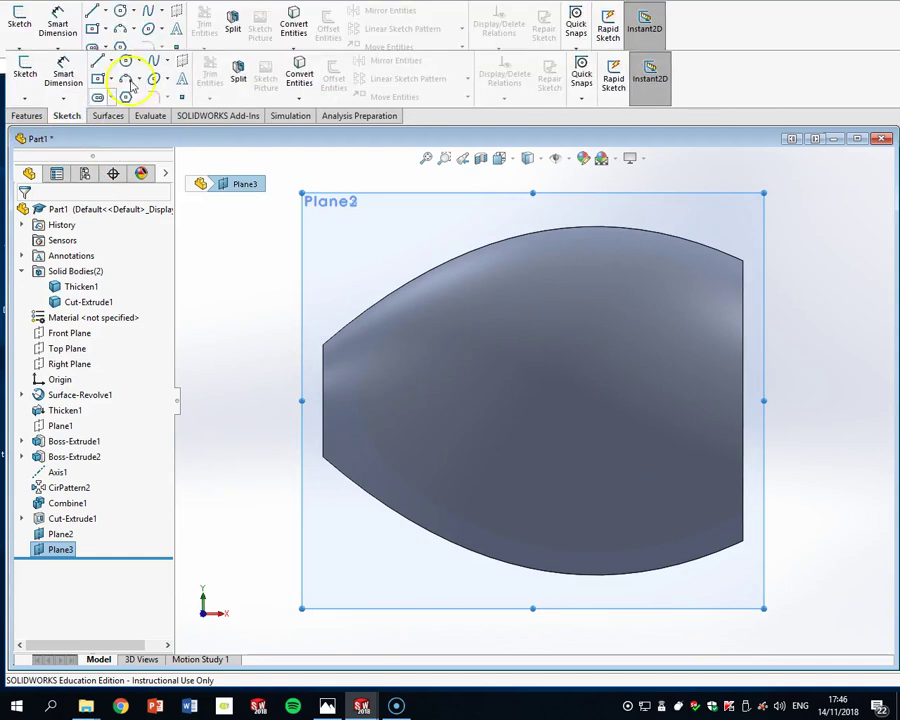
left_click(110, 61)
left_click(130, 92)
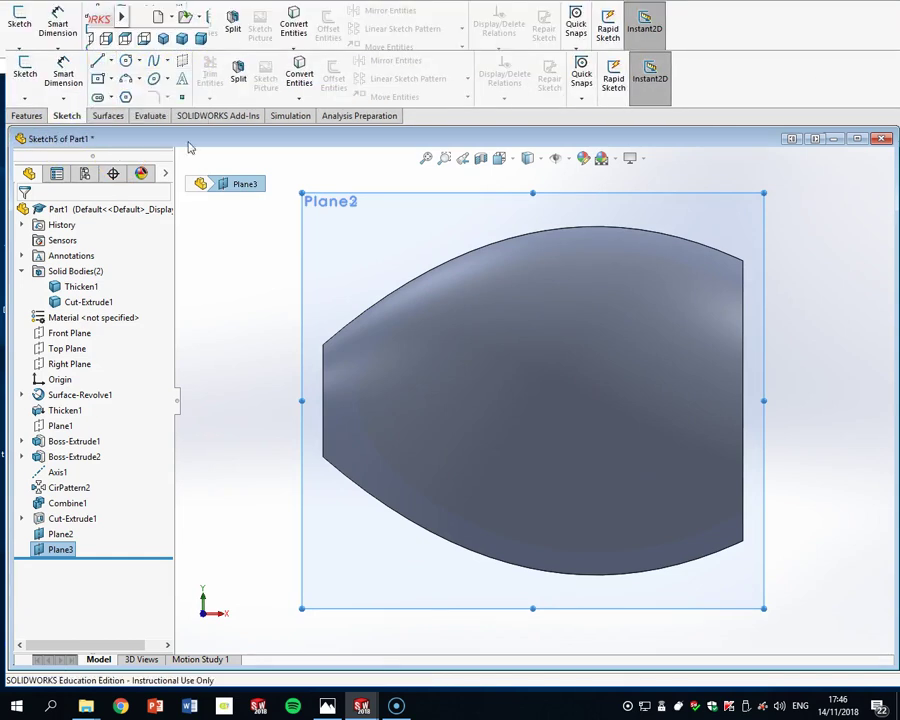
left_click(745, 401)
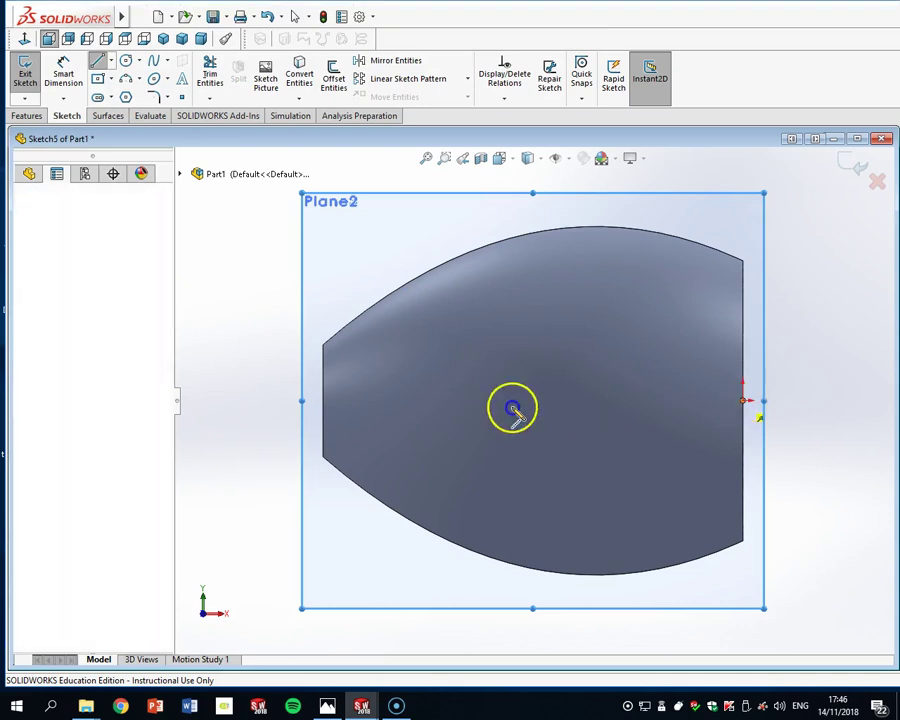
left_click(322, 401)
key("Escape")
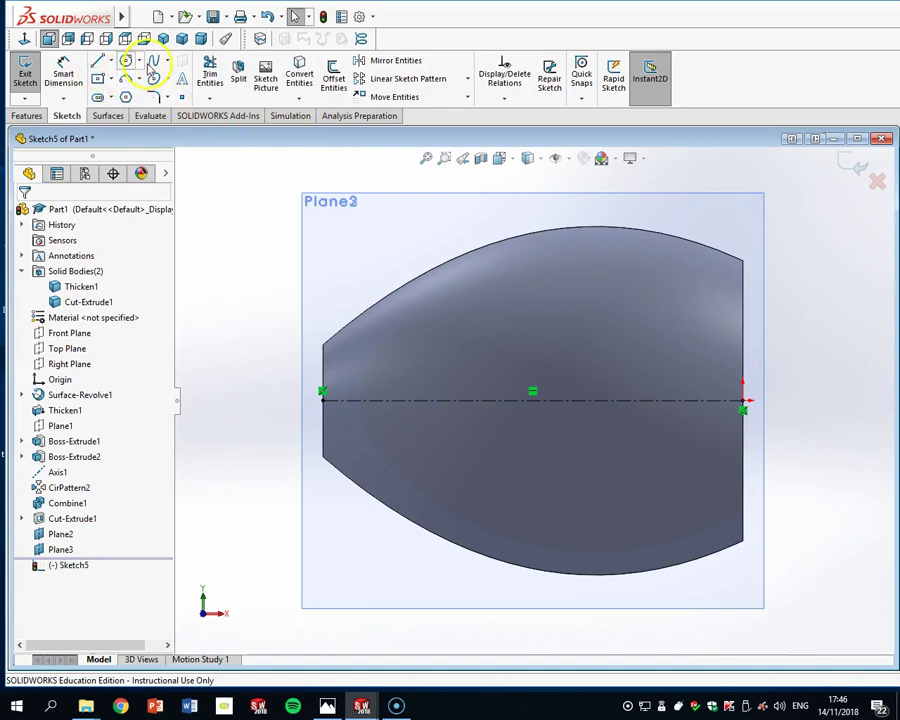
Draw a three-point spline about 72 mm long, both ends on the centreline and its middle point about 14 mm above it
left_click(471, 402)
left_click(595, 357)
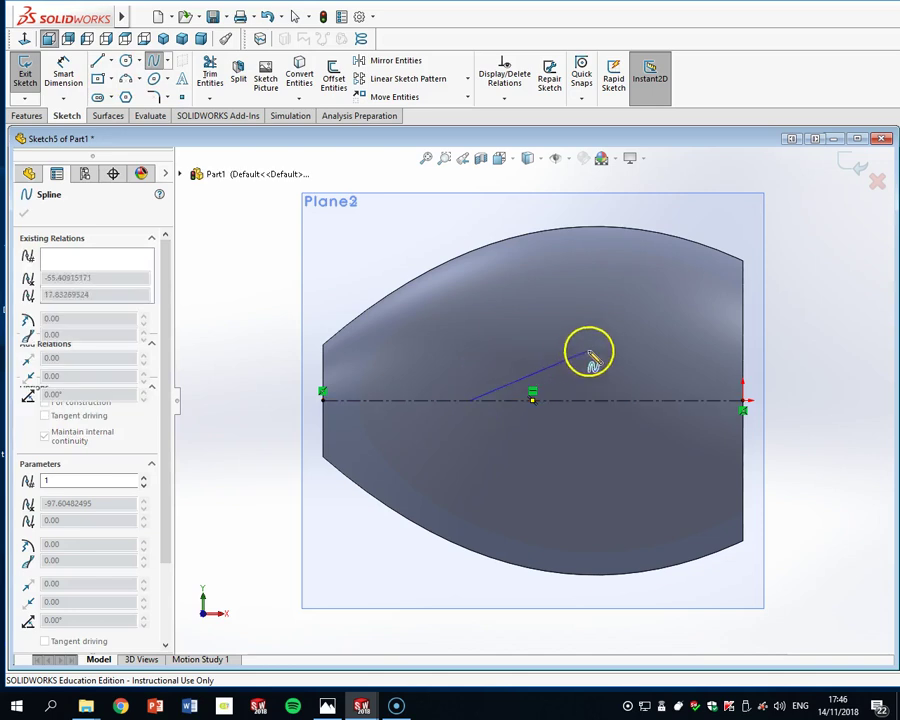
double_click(678, 403)
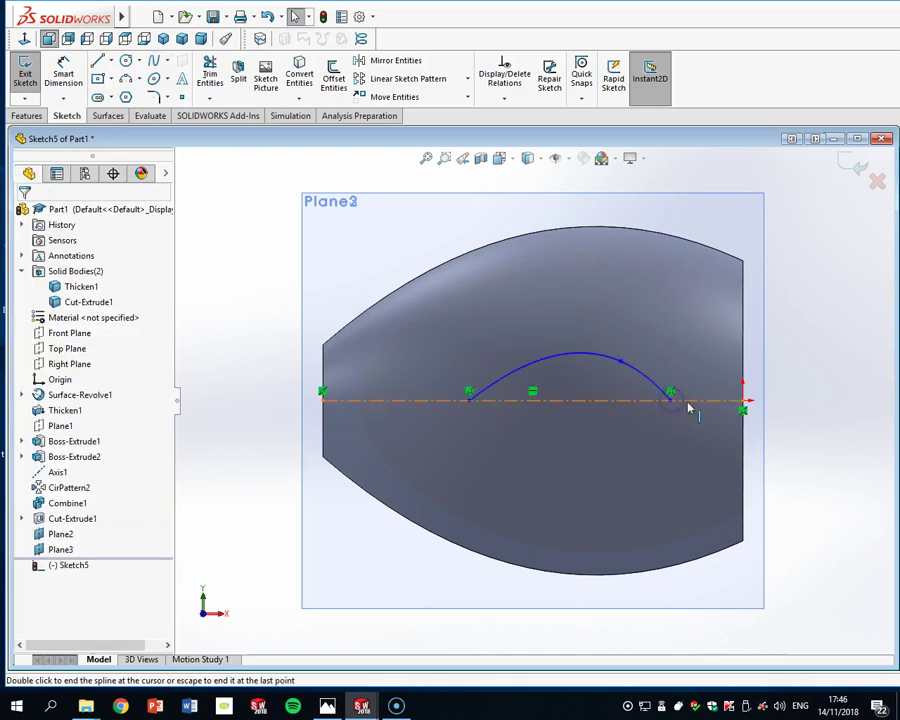
scroll(660, 405, "down", 4)
scroll(470, 390, "up", 2)
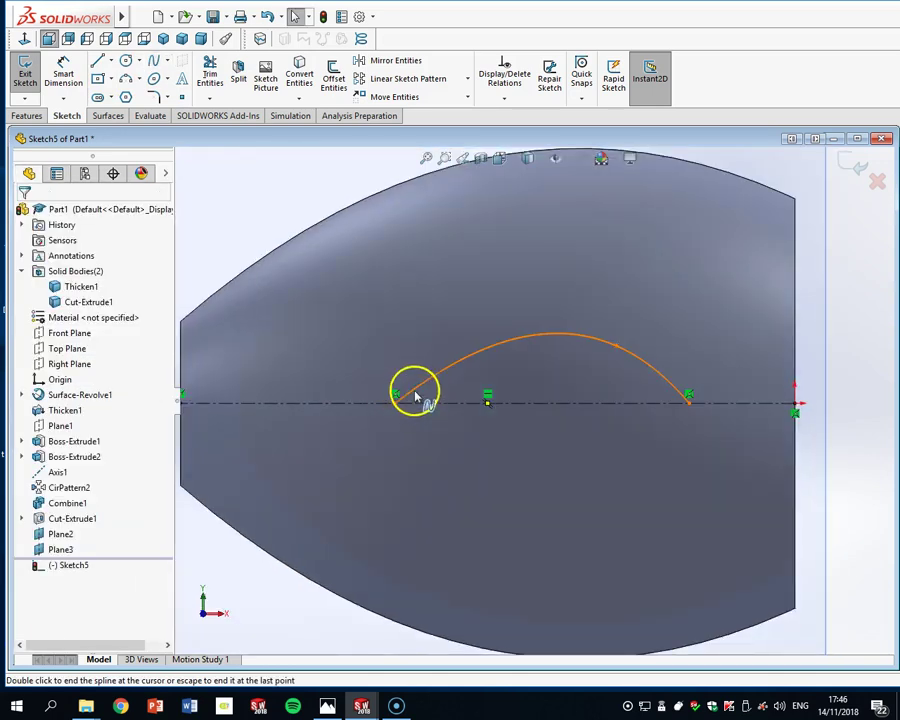
Pull up the tangent handle at the spline end nearer the shell's narrow end and add a Vertical relation to it
left_click(398, 400)
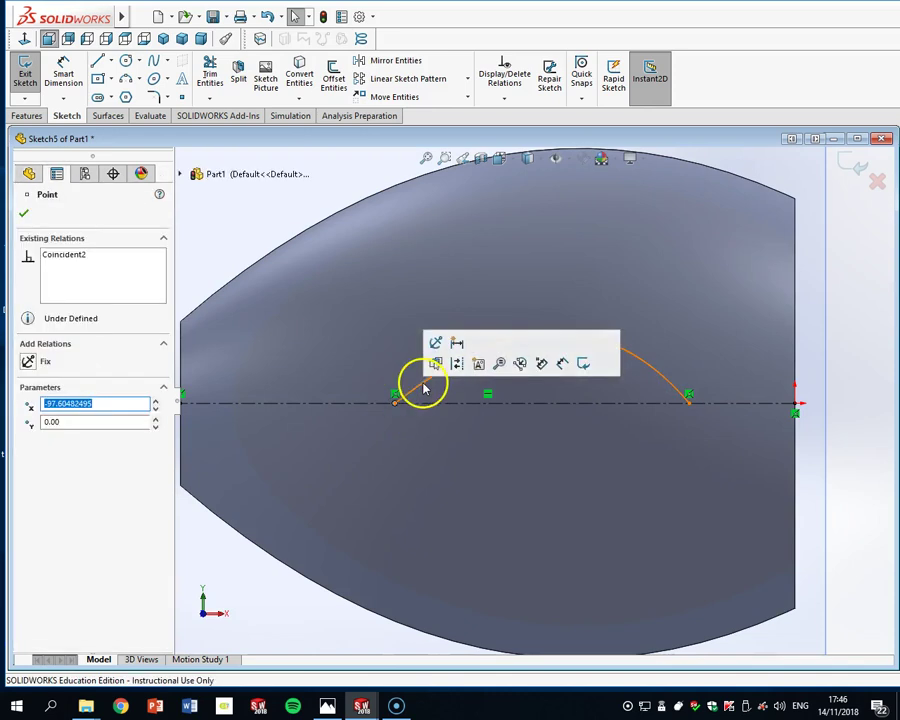
scroll(440, 390, "down", 2)
mouse_move(532, 374)
left_mouse_down()
mouse_move(458, 360)
mouse_move(466, 344)
left_mouse_up()
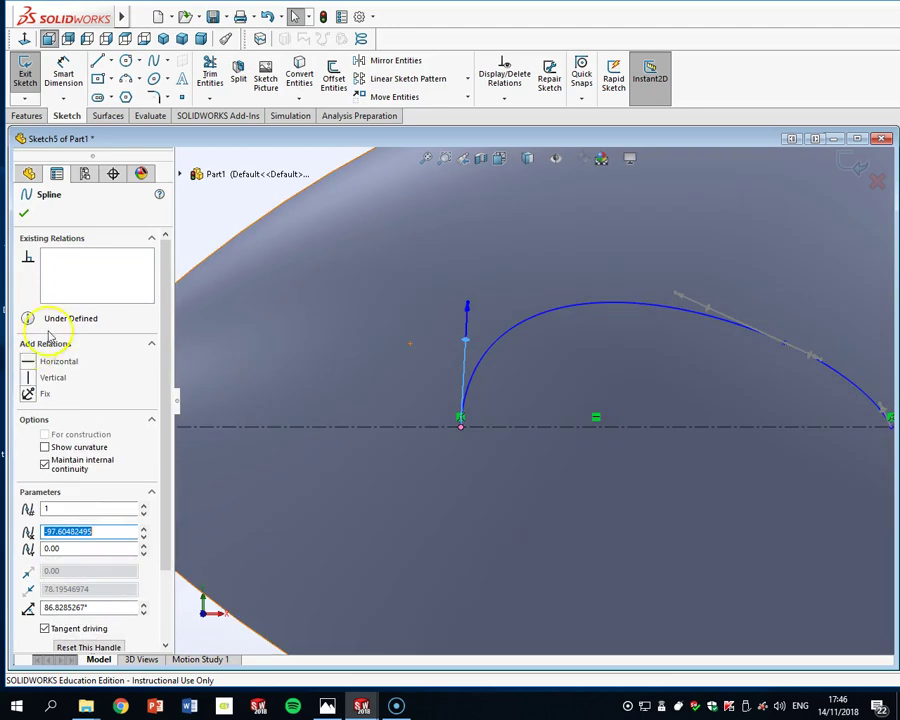
left_click(31, 377)
scroll(723, 392, "up", 3)
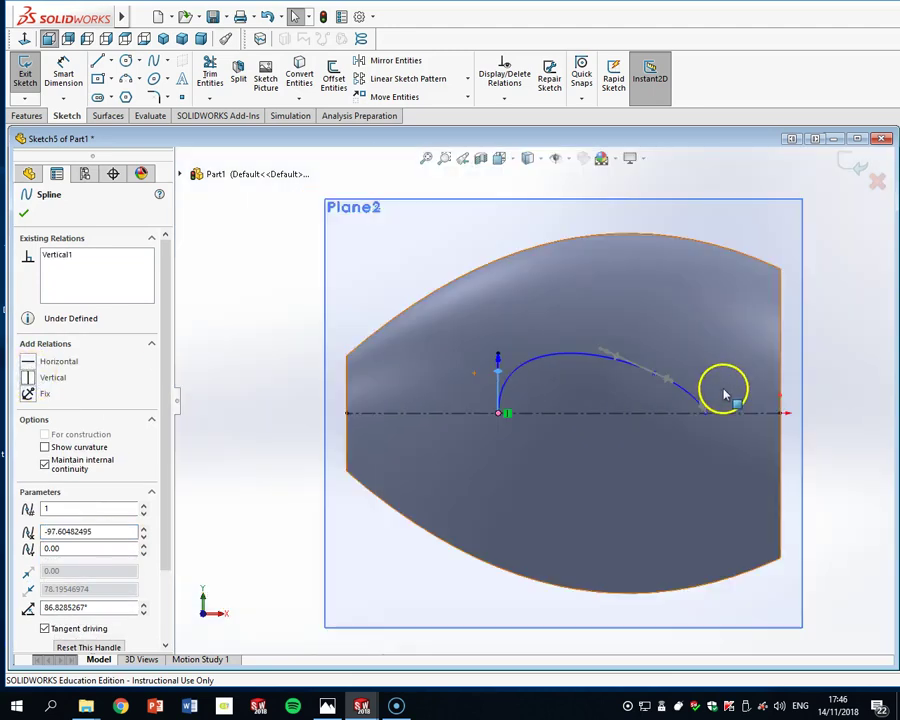
Make the tangent handle at the spline end nearer the origin vertical and the middle point's handle horizontal
scroll(730, 390, "down", 3)
left_click_drag(634, 428, 643, 430)
left_click(513, 413)
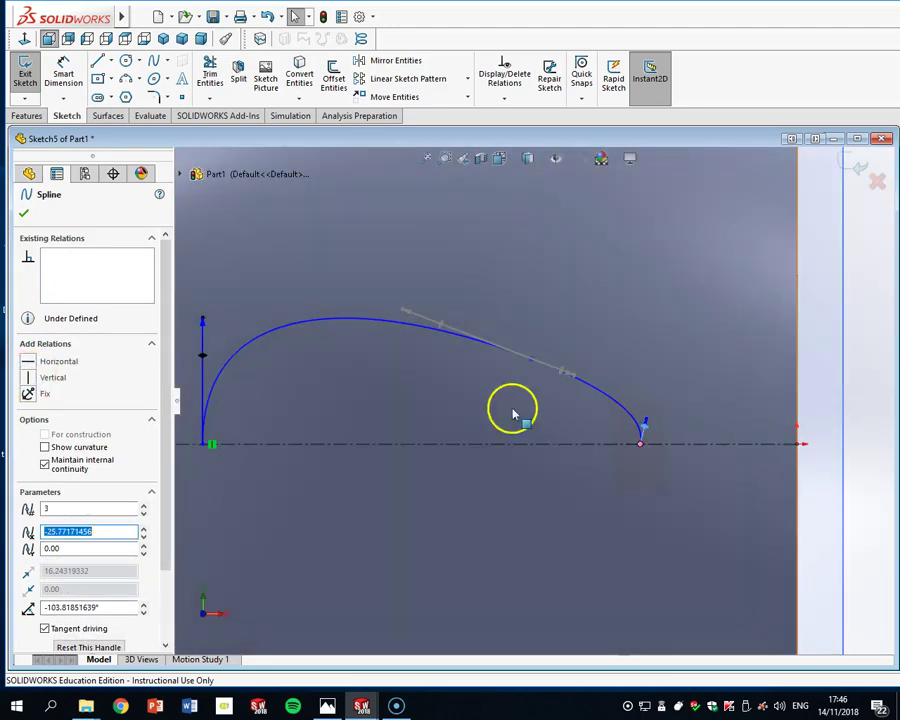
left_click(33, 377)
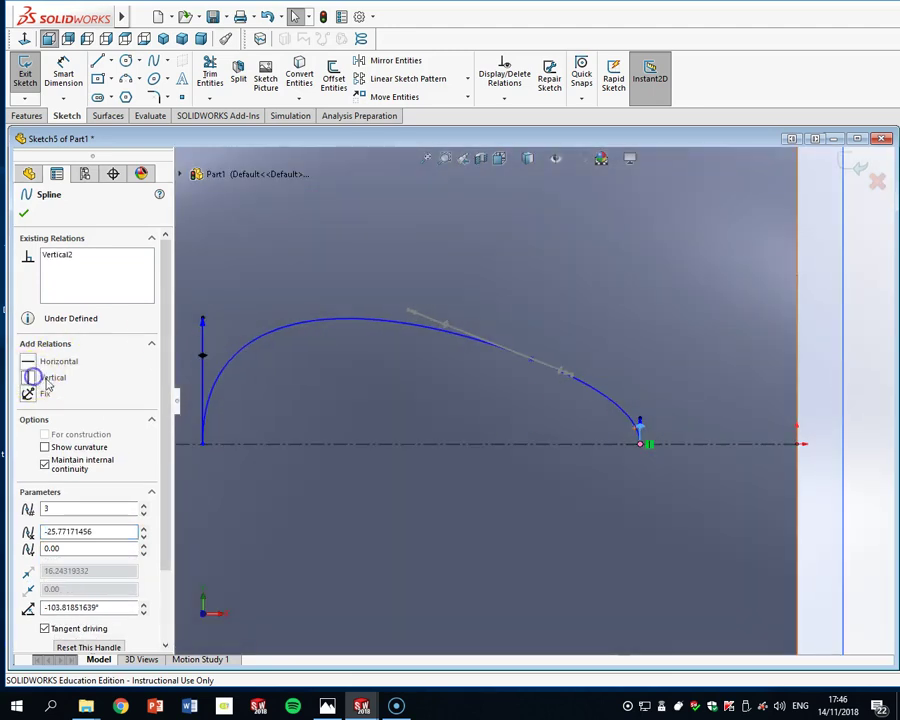
left_click(565, 375)
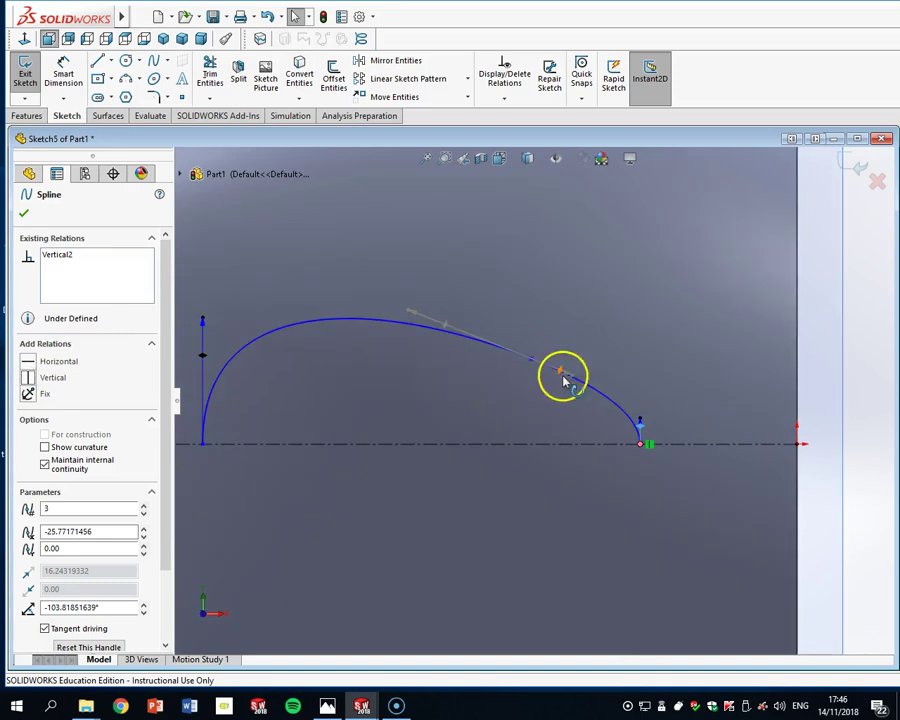
left_click(29, 364)
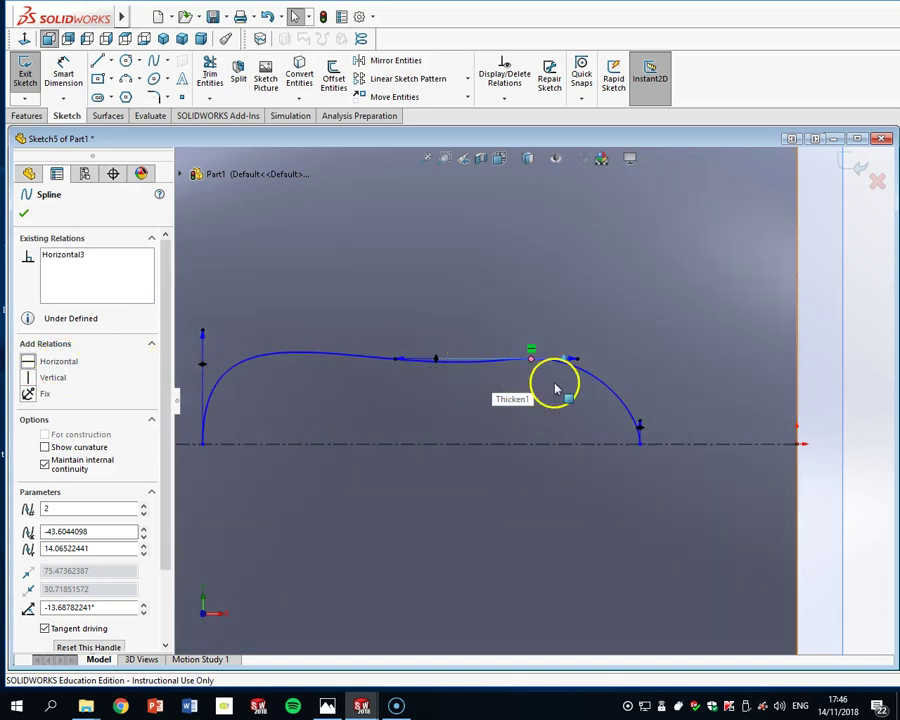
Dimension the horizontal distance between the origin and the nearer spline end to 42 mm
scroll(556, 389, "up", 2)
scroll(612, 396, "down", 2)
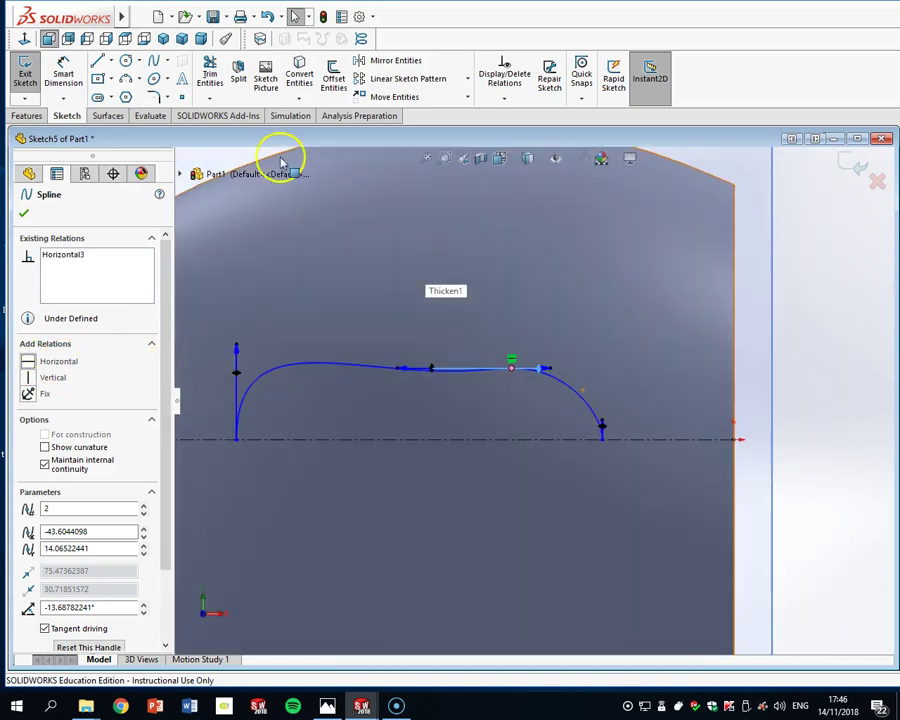
left_click(62, 68)
left_click(601, 434)
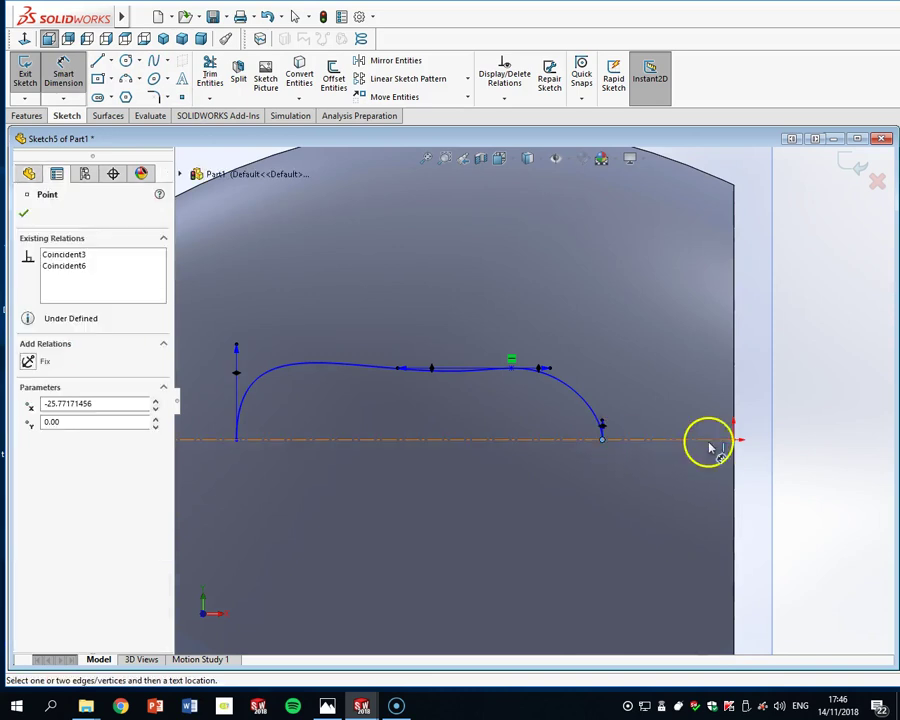
left_click(734, 440)
left_click(677, 492)
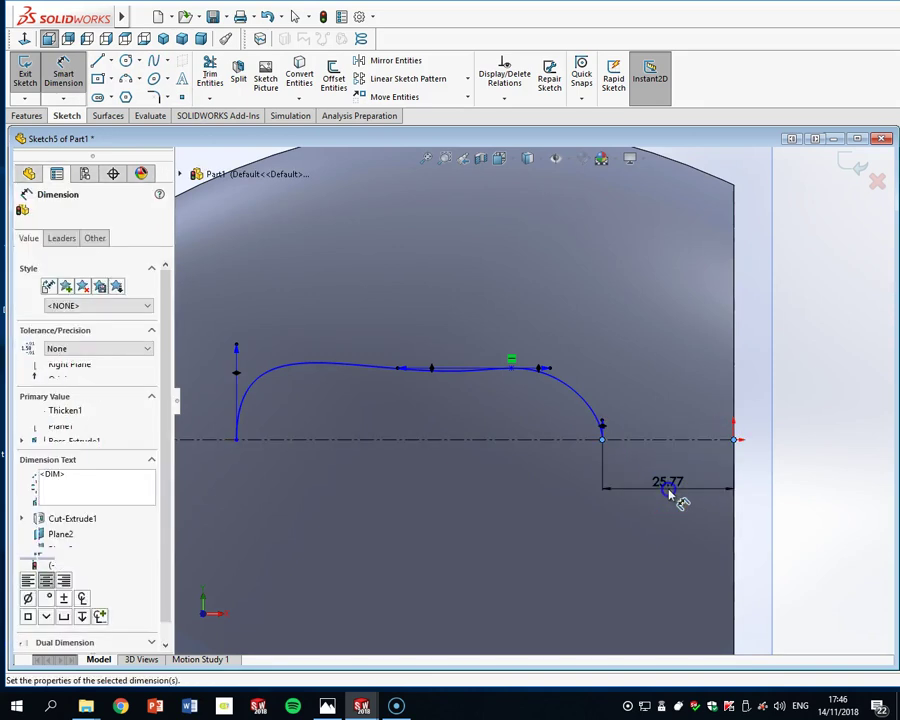
type("42")
key("Return")
Move the spline's middle point to about 54.5 mm from the origin horizontally and about 15 mm above the centreline
left_click(509, 369)
key("Escape")
left_click_drag(512, 373, 457, 369)
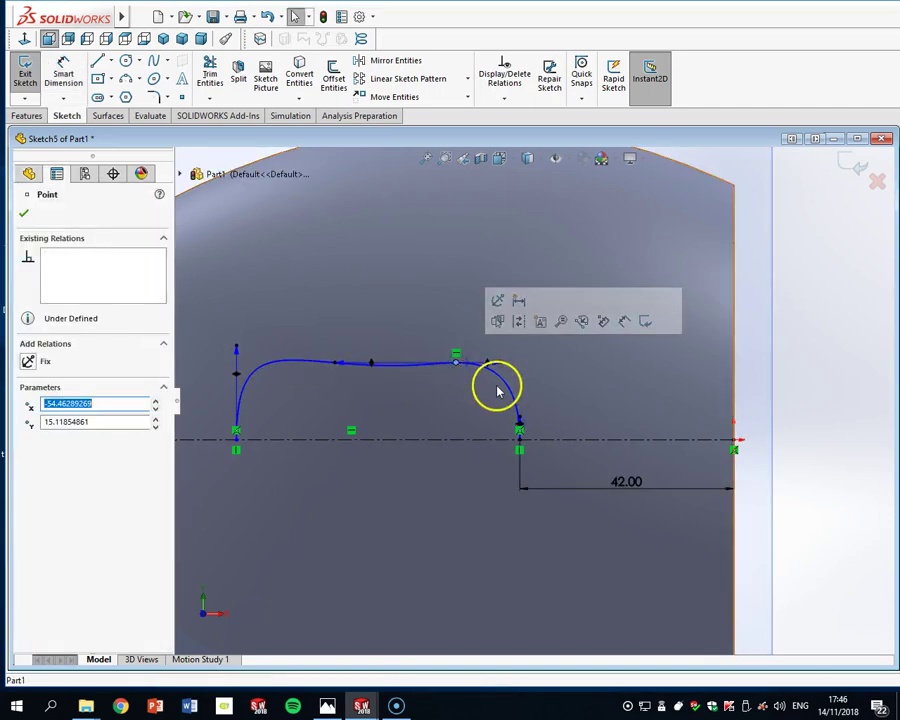
Dimension the distance between the spline's two end points and set it to 25 mm
left_click(78, 84)
left_click(242, 444)
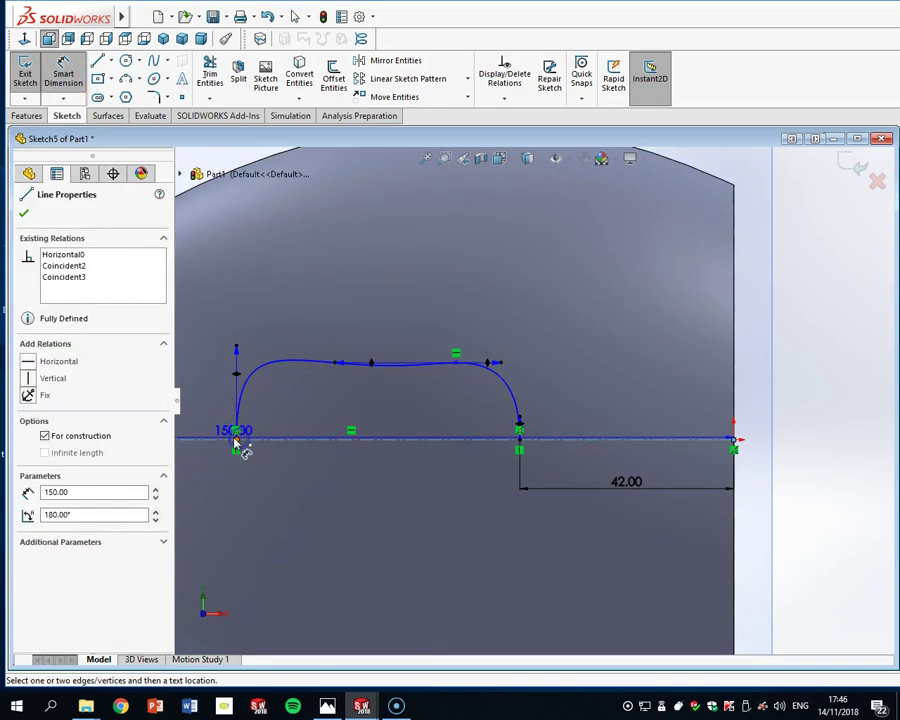
left_click(240, 441)
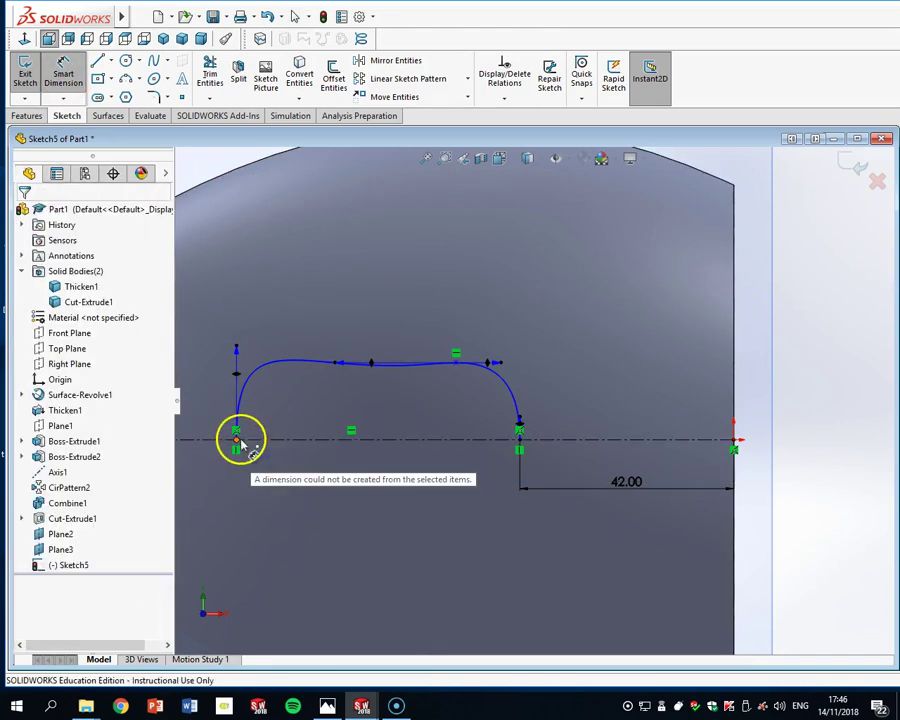
left_click(520, 436)
left_click(400, 472)
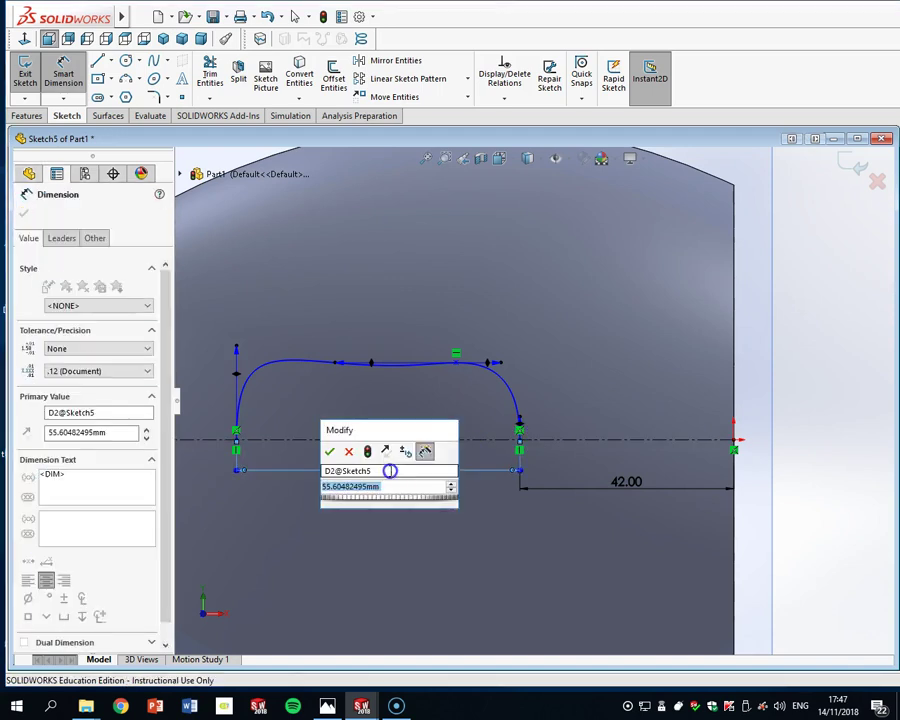
type("55")
key("Return")
type("25")
key("Return")
left_click(412, 398)
scroll(400, 370, "down", 2)
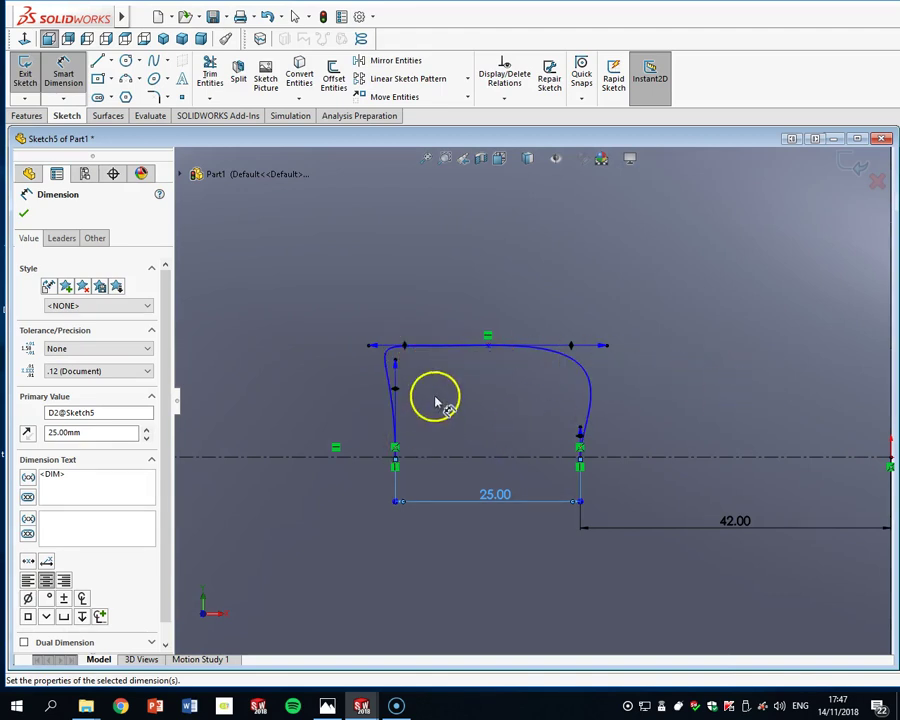
Dimension the horizontal distance from the spline's middle point to its end nearer the origin as 8 mm
left_click(377, 349)
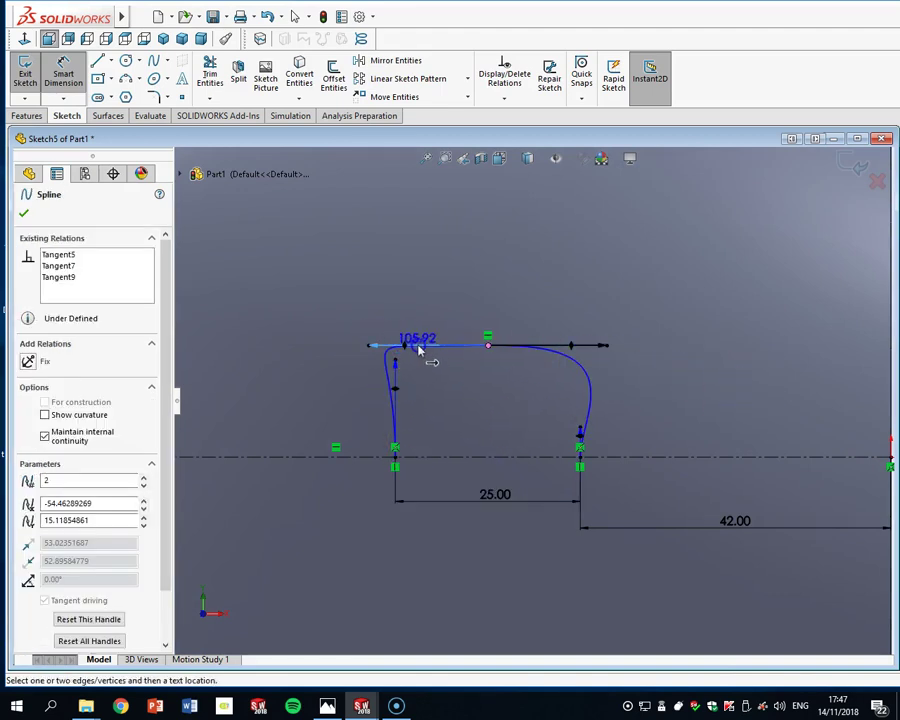
left_click(506, 337)
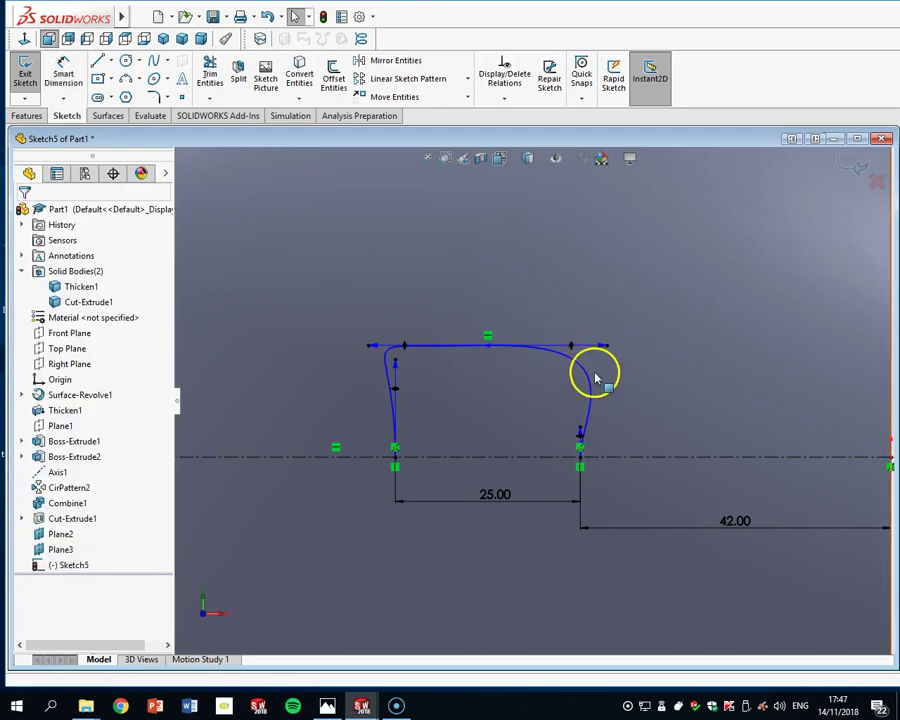
left_click(65, 72)
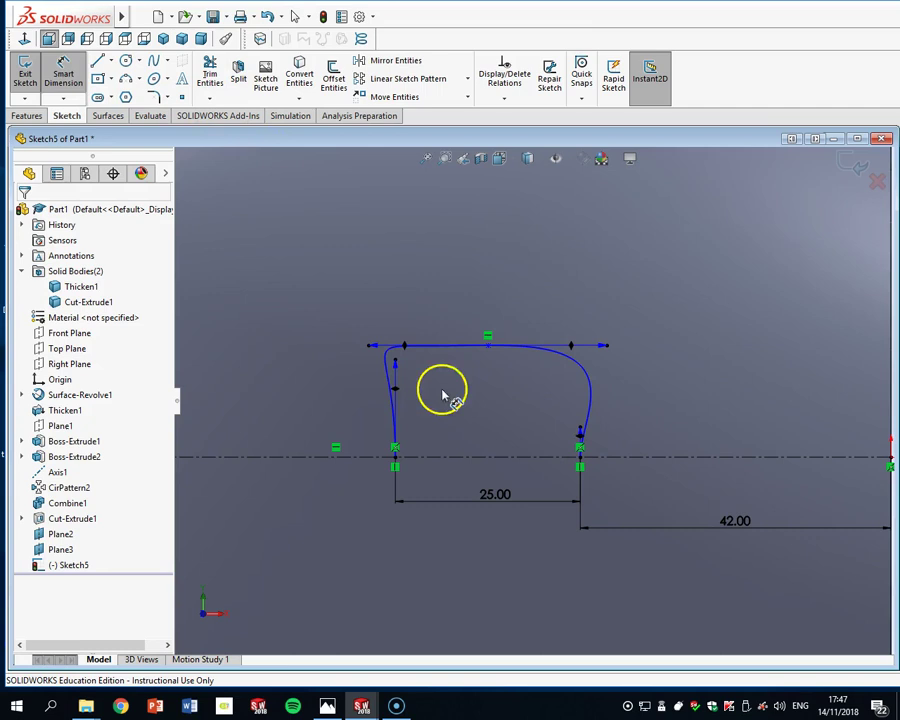
left_click(549, 466)
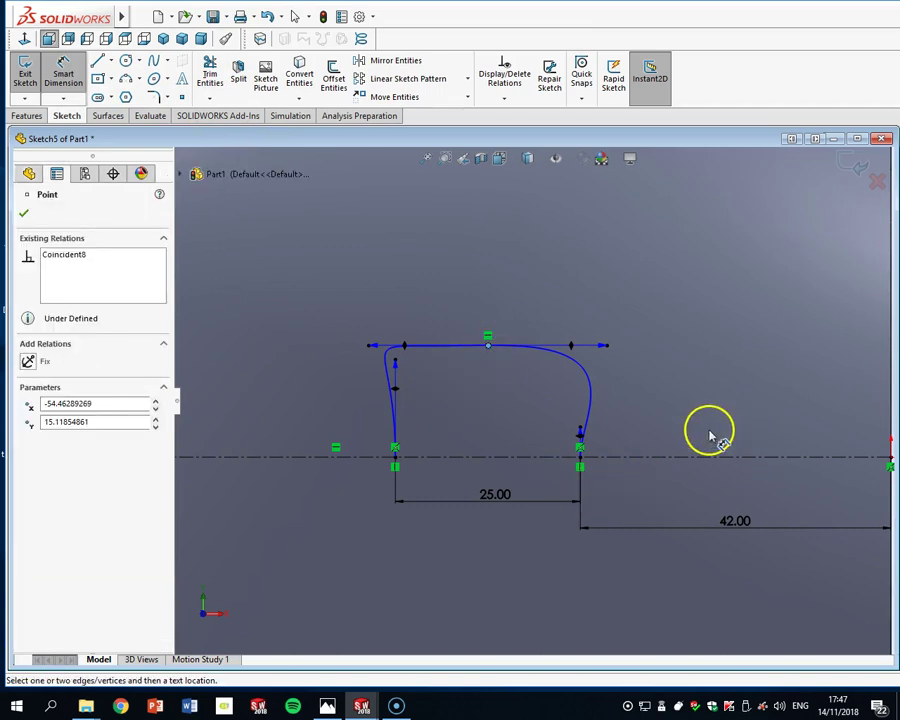
left_click(581, 458)
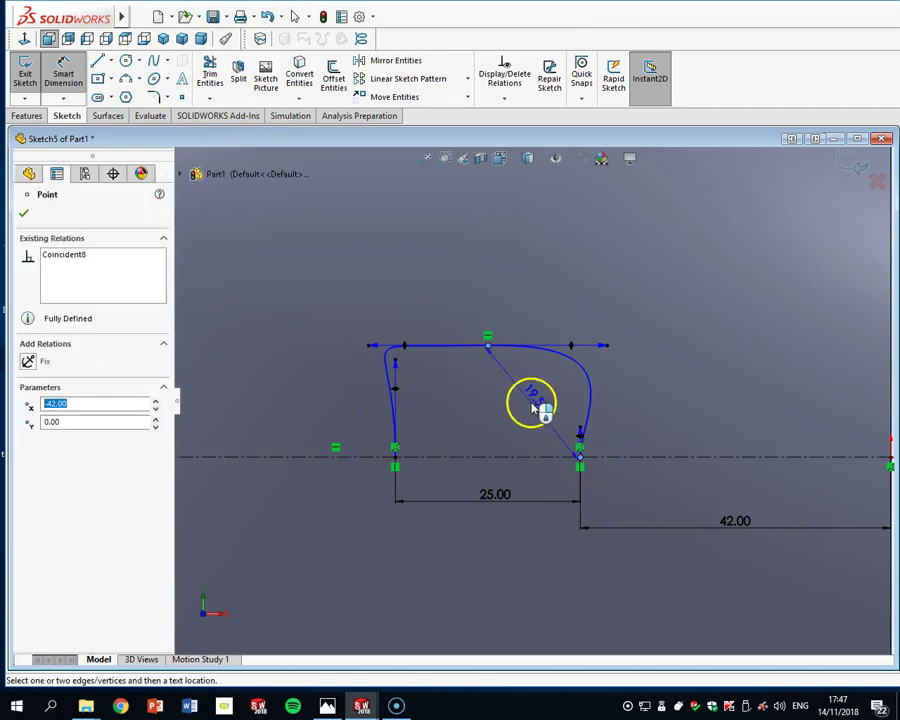
left_click(552, 258)
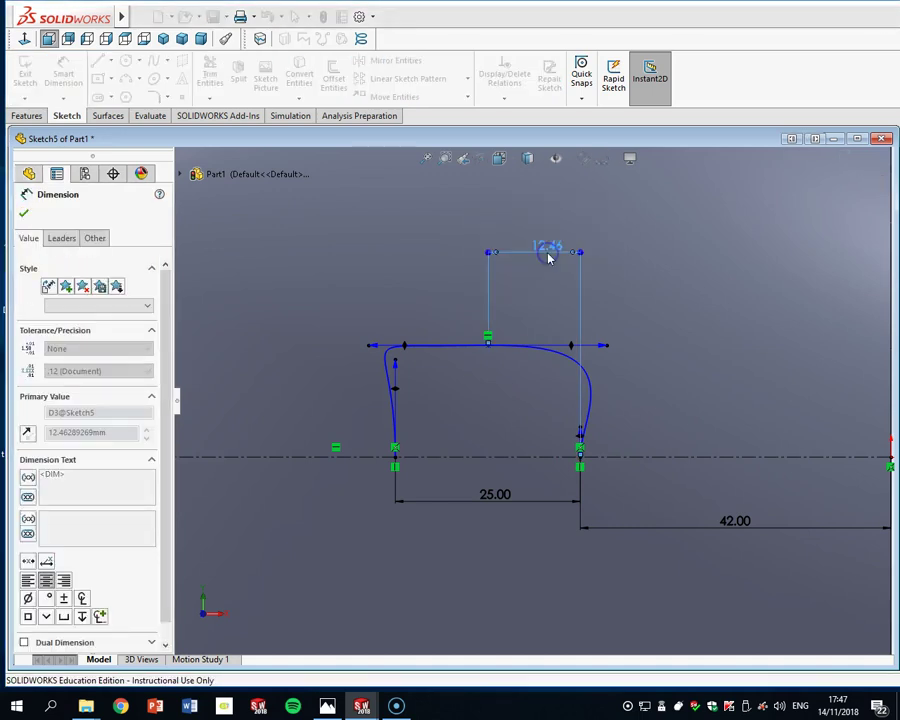
type("8")
key("Return")
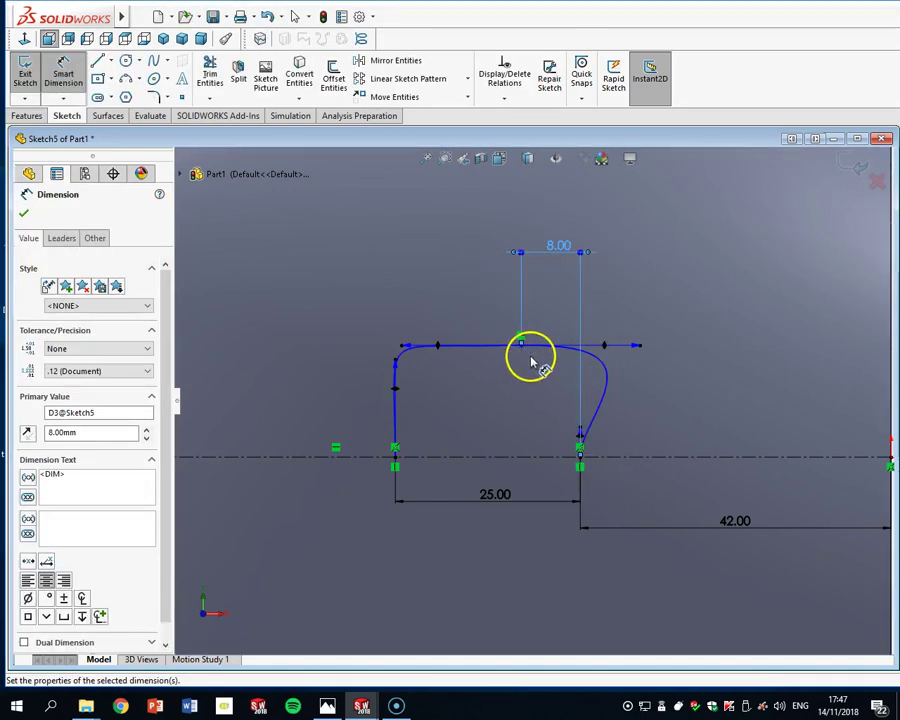
Dimension the vertical distance between the spline's middle point and its end nearer the origin as 4 mm
left_click(521, 350)
left_click(580, 459)
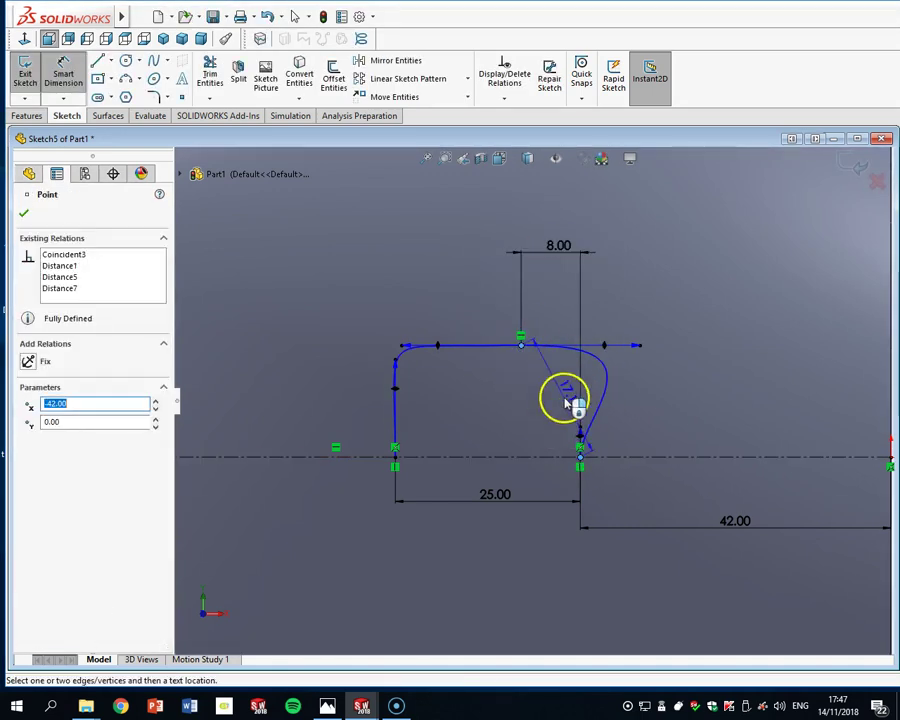
left_click(805, 425)
type("4.00mm")
key("Return")
scroll(578, 443, "down", 3)
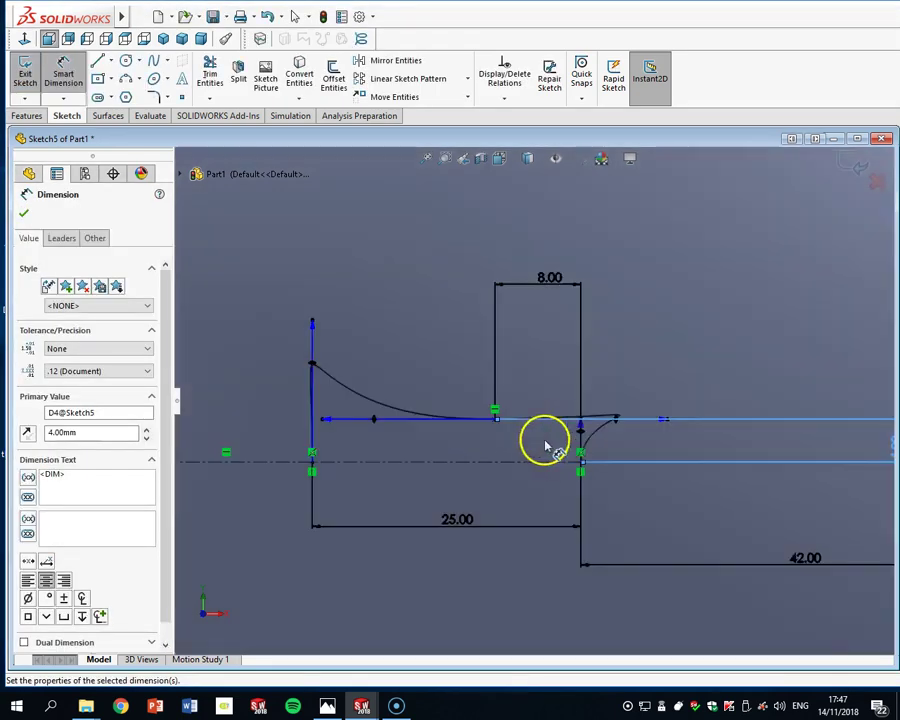
key("Escape")
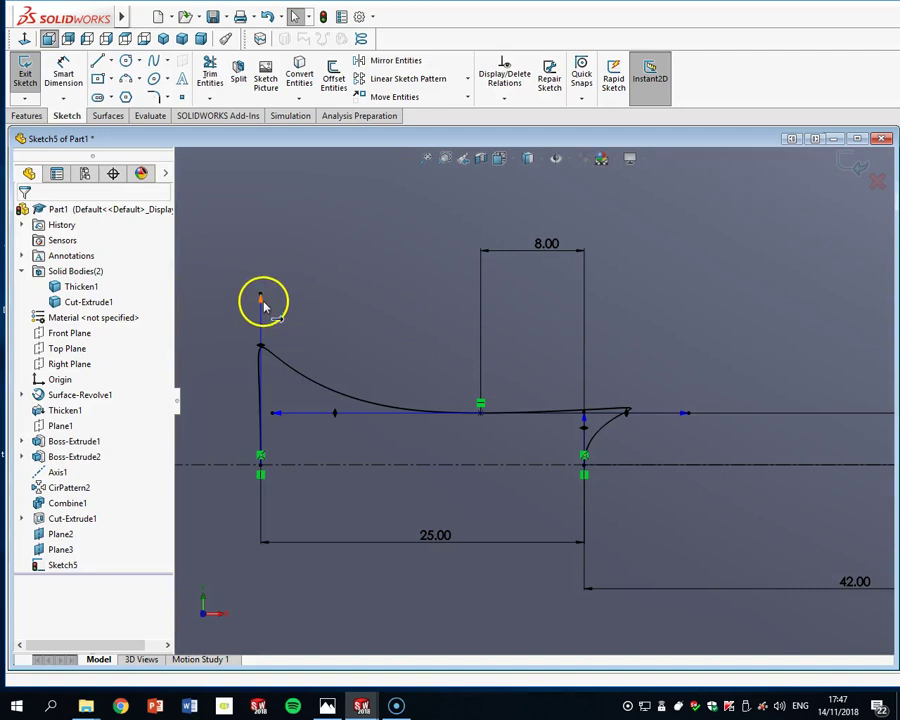
Shorten the vertical tangent handle at the spline end farther from the origin and dimension it to 10 mm
left_click(261, 301)
left_click_drag(264, 303, 263, 413)
left_click(193, 203)
left_click(55, 70)
left_click(261, 450)
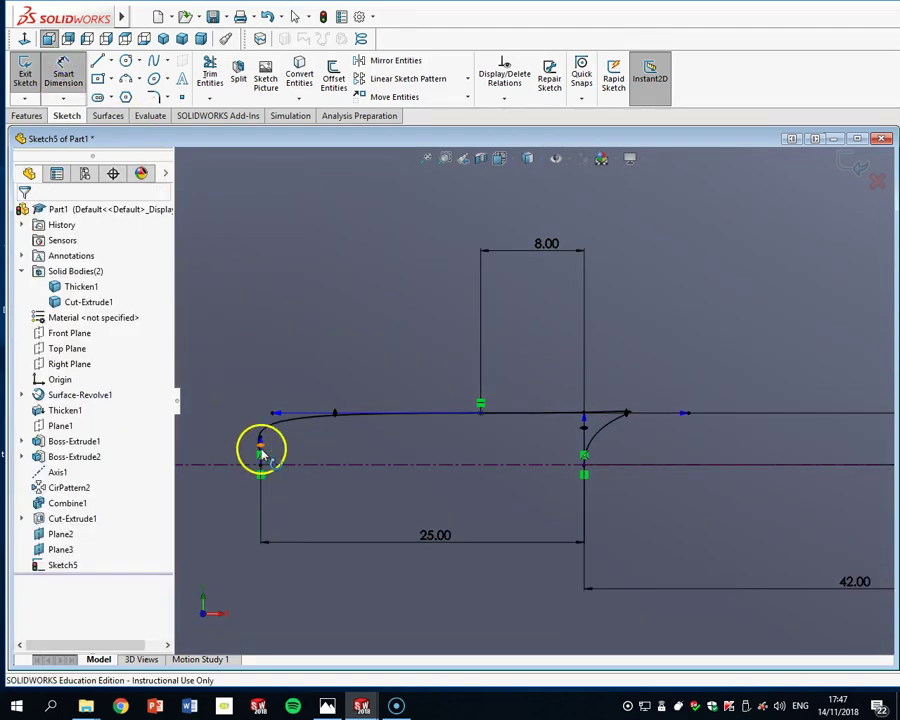
left_click(261, 443)
left_click(218, 406)
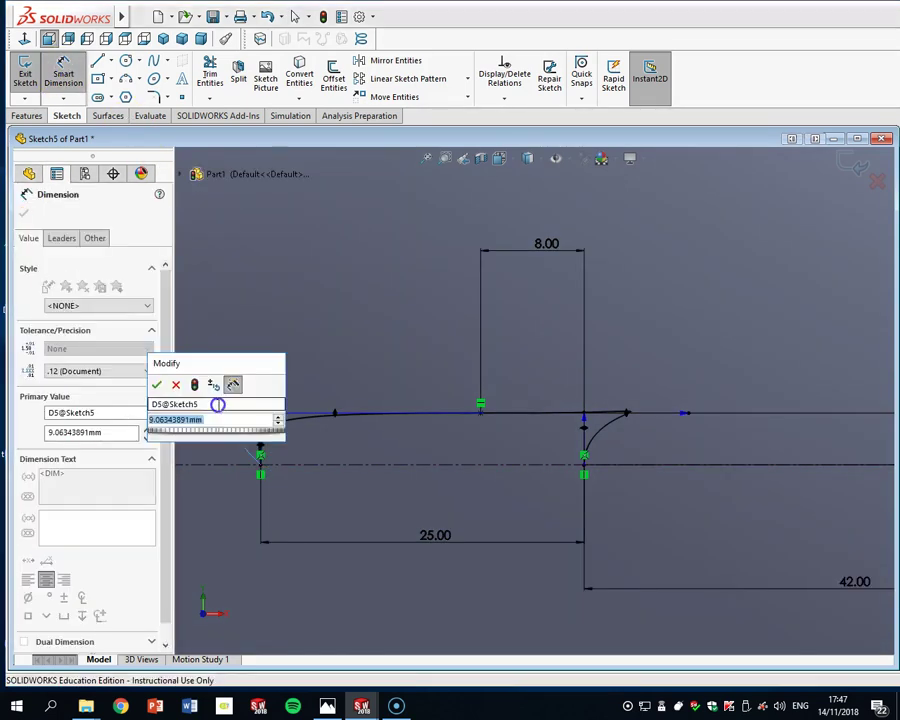
type("10")
key("Return")
Shorten the middle point's horizontal handle on the side facing the origin to a tangent weighting of about 23.2
left_click(590, 430)
left_click(681, 416)
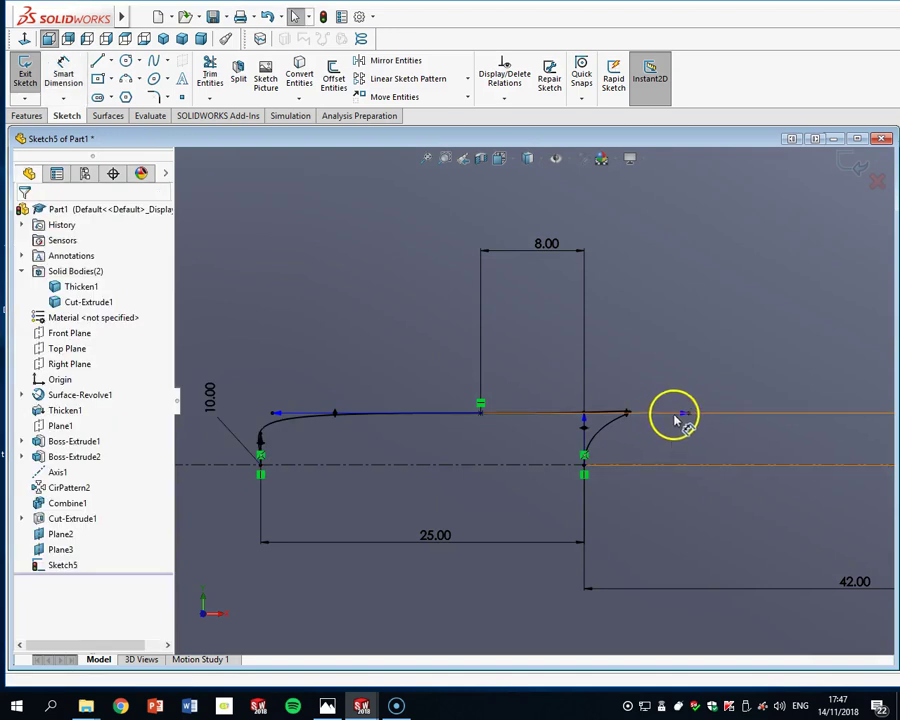
left_click_drag(684, 422, 567, 422)
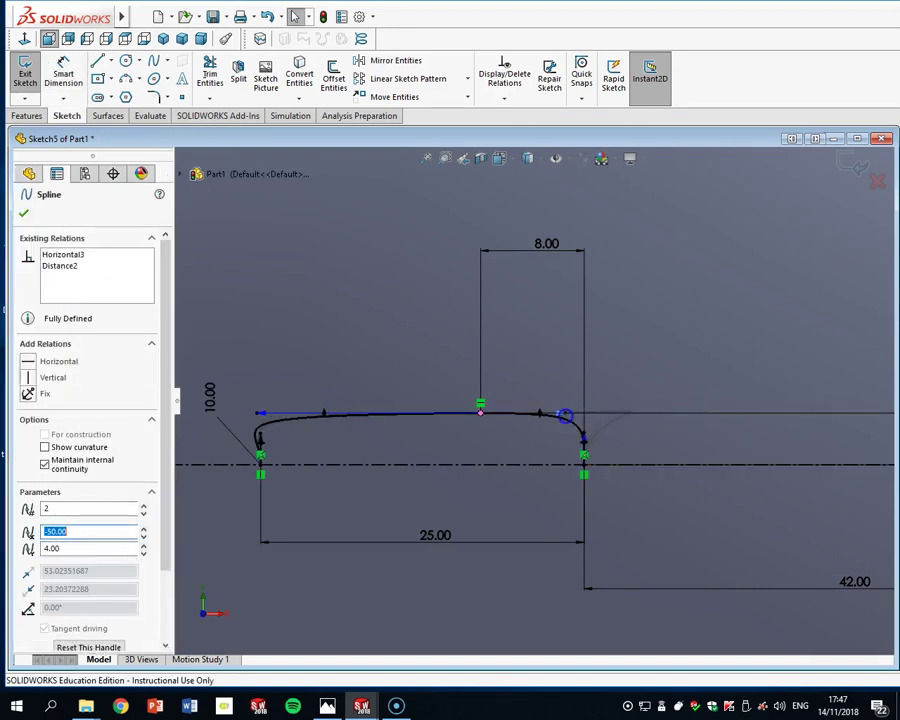
Dimension the vertical tangent handle at the spline end nearer the origin to 10 mm
scroll(590, 438, "down", 3)
left_click(560, 421)
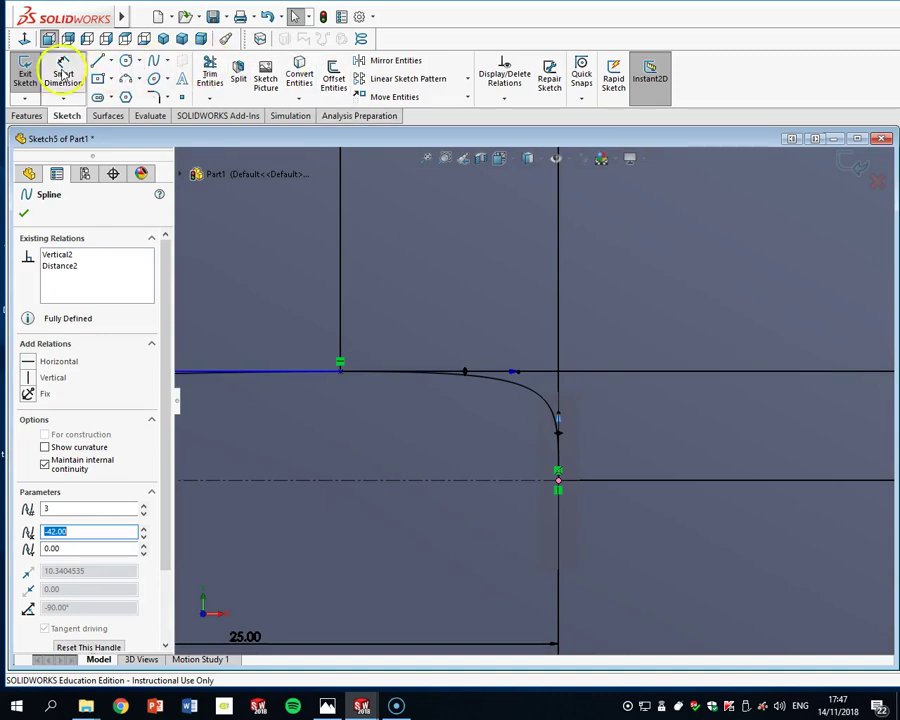
left_click(62, 68)
left_click(564, 421)
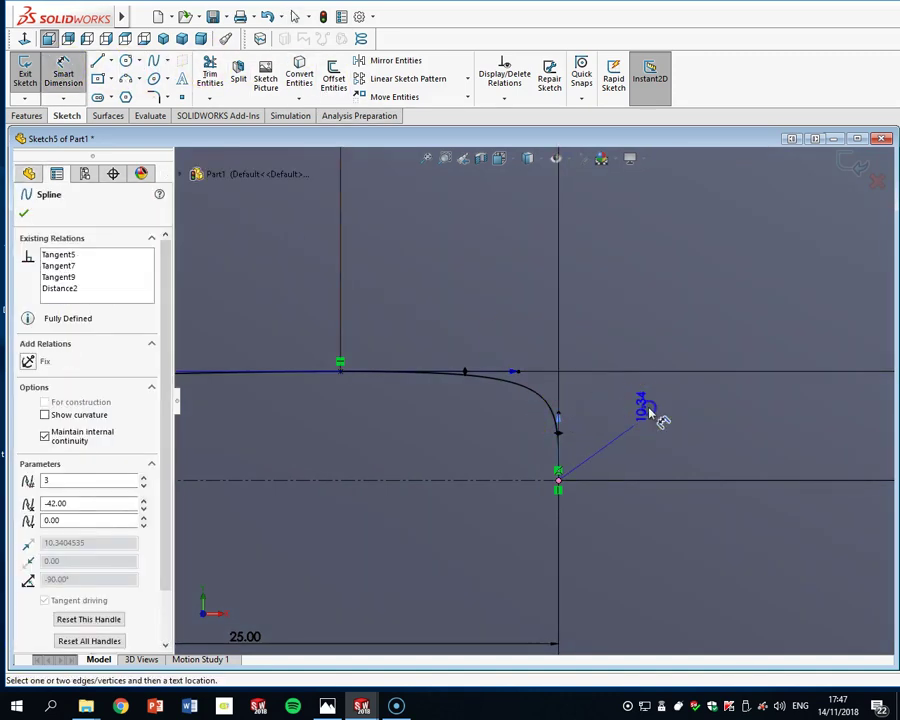
left_click(649, 411)
type("10")
key("Return")
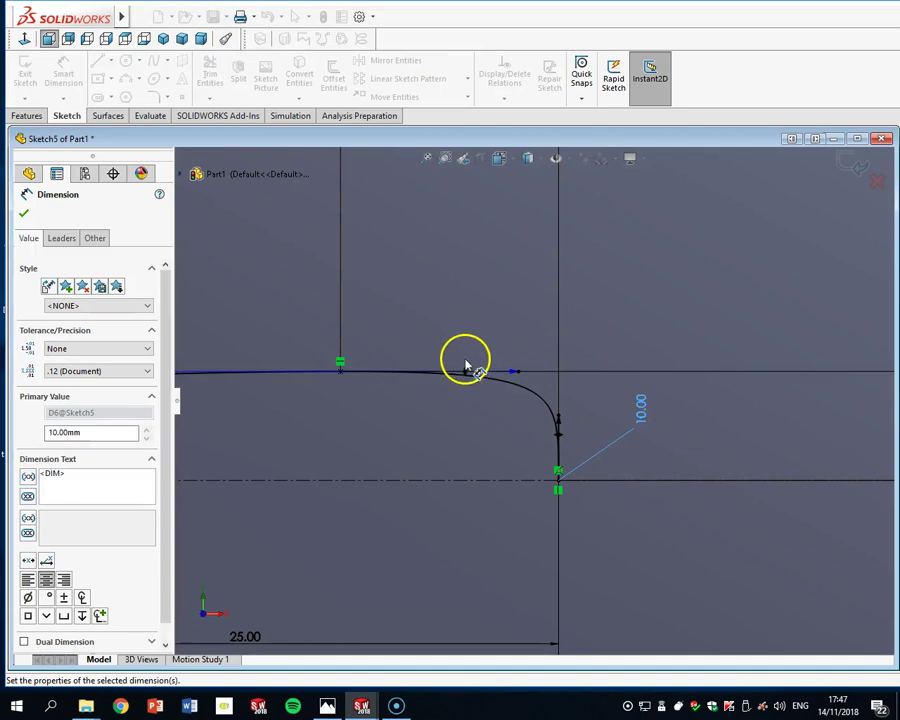
Shorten the middle point's horizontal handle on the side away from the origin to a tangent weighting of about 17.4
scroll(444, 360, "up", 3)
scroll(440, 408, "up", 2)
scroll(410, 410, "down", 4)
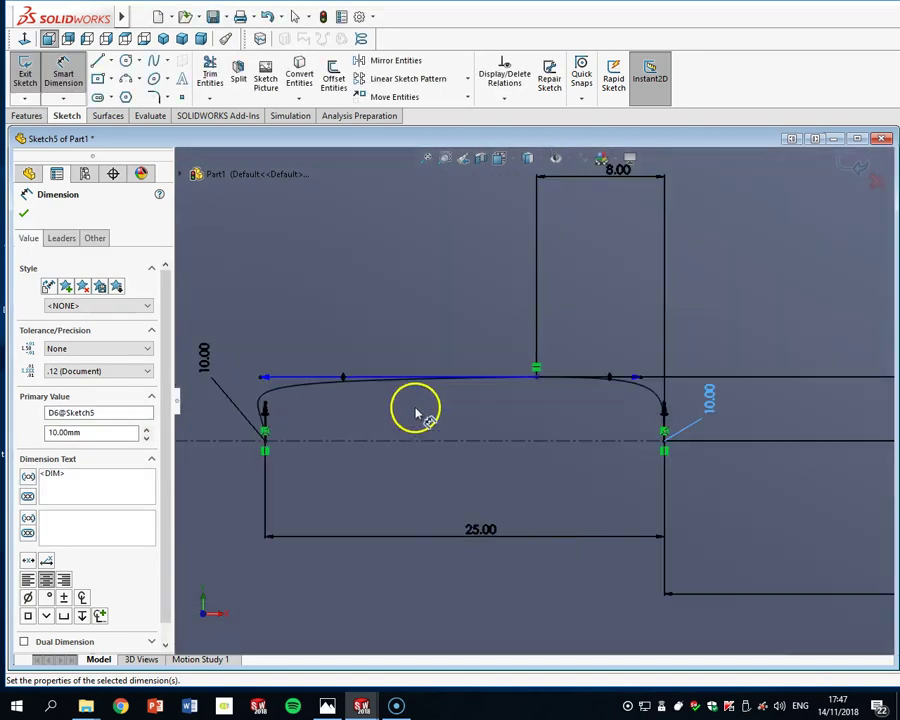
key("Escape")
left_click(340, 378)
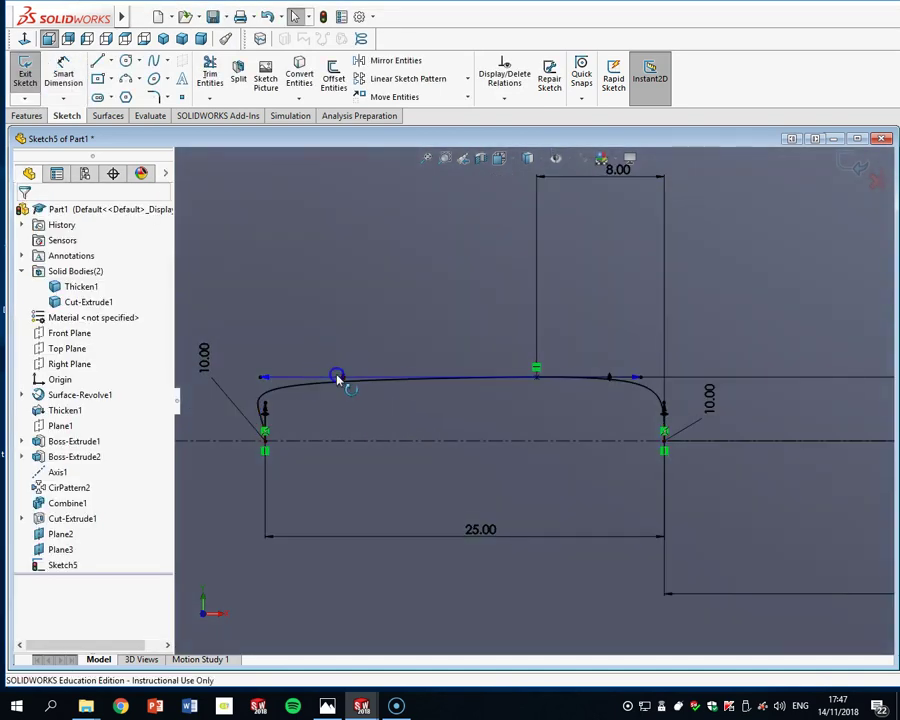
left_click(262, 379)
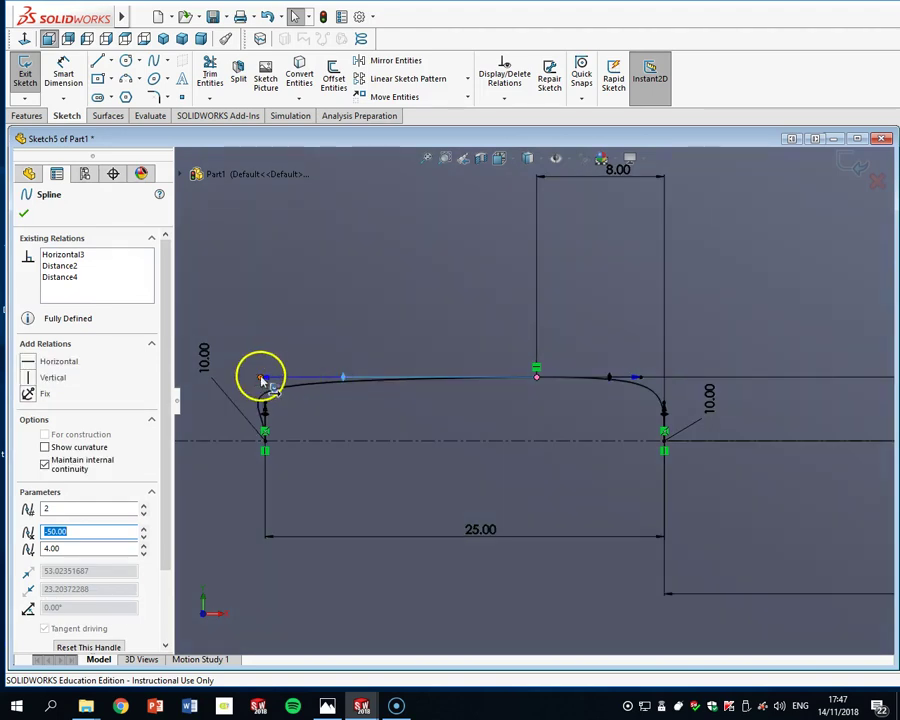
left_click_drag(283, 381, 387, 381)
left_click_drag(455, 385, 470, 378)
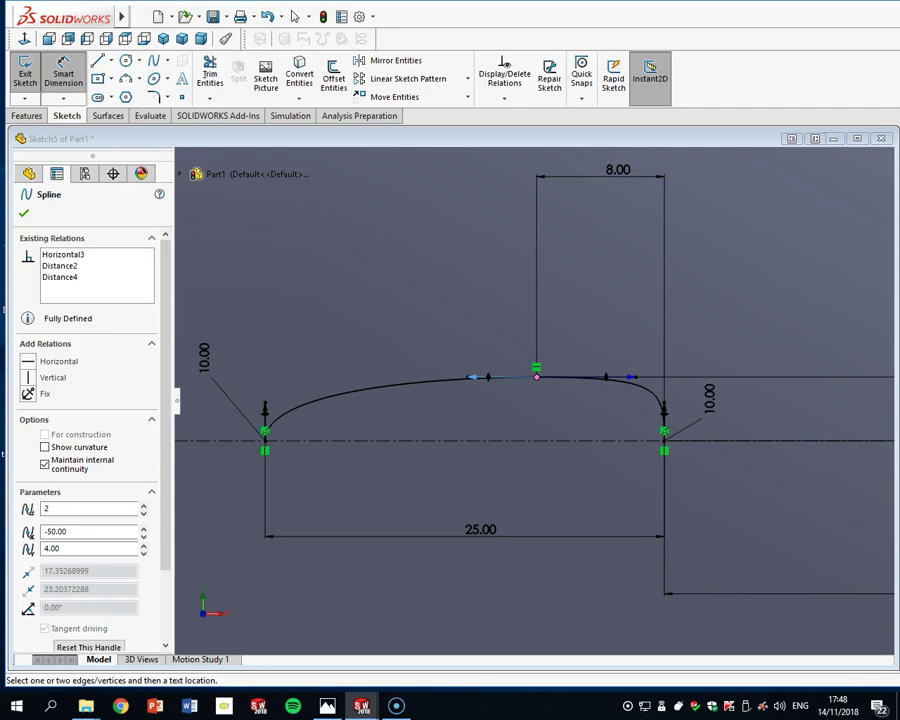
Dimension the spline middle point's horizontal tangent handle to 40 mm
key("Escape")
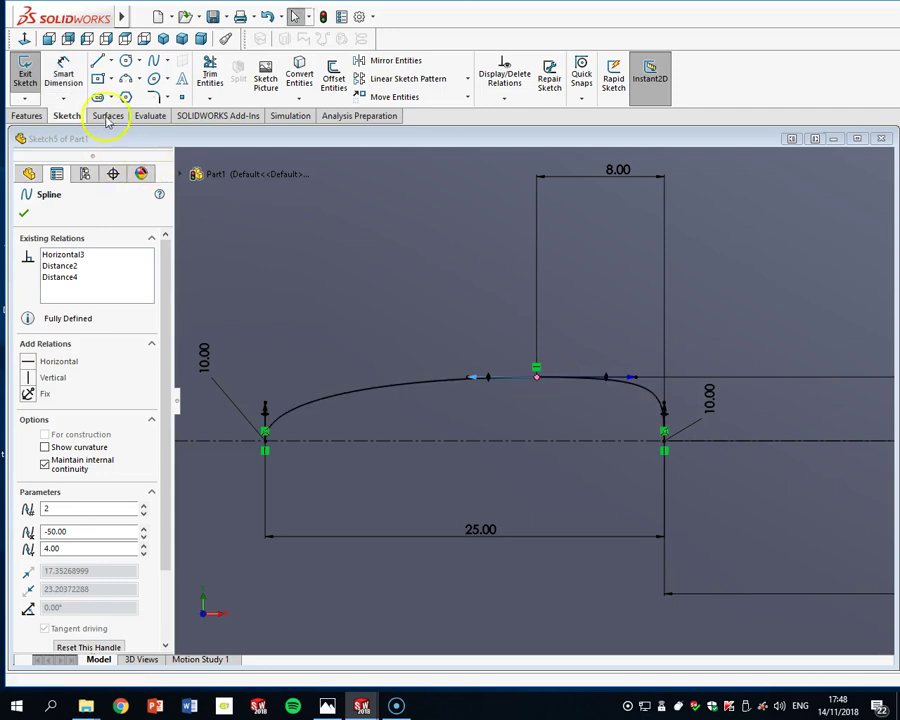
left_click(66, 70)
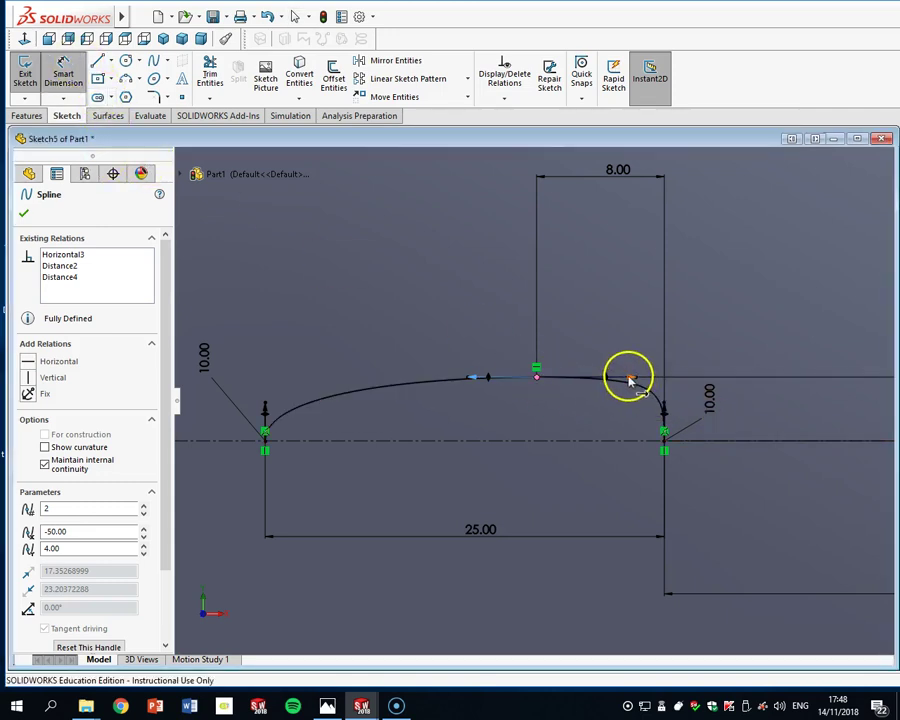
key("Escape")
key("Escape")
left_click(60, 66)
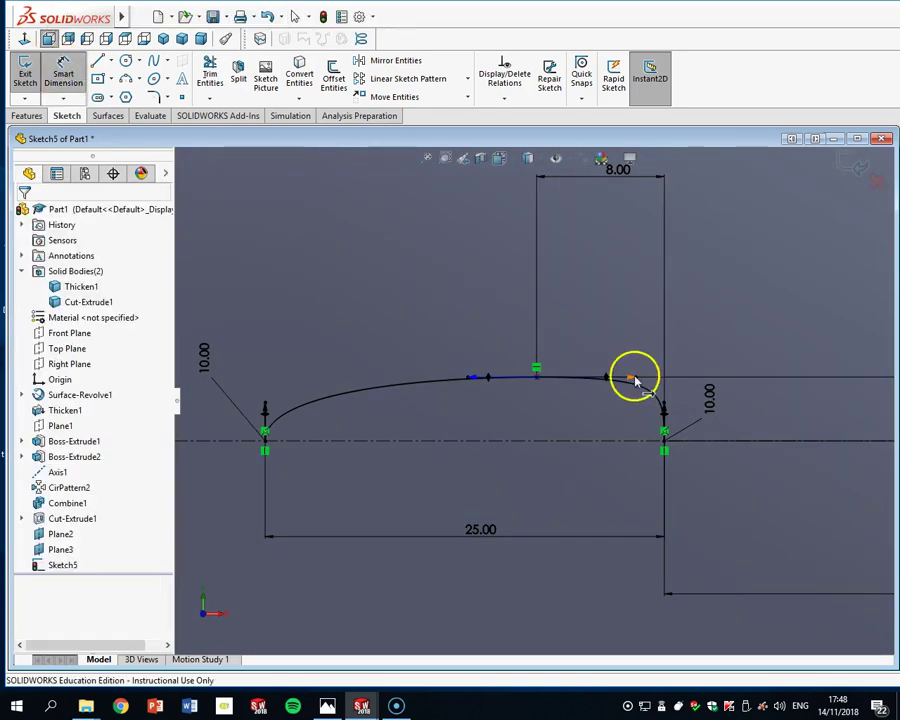
left_click(630, 374)
left_click(592, 304)
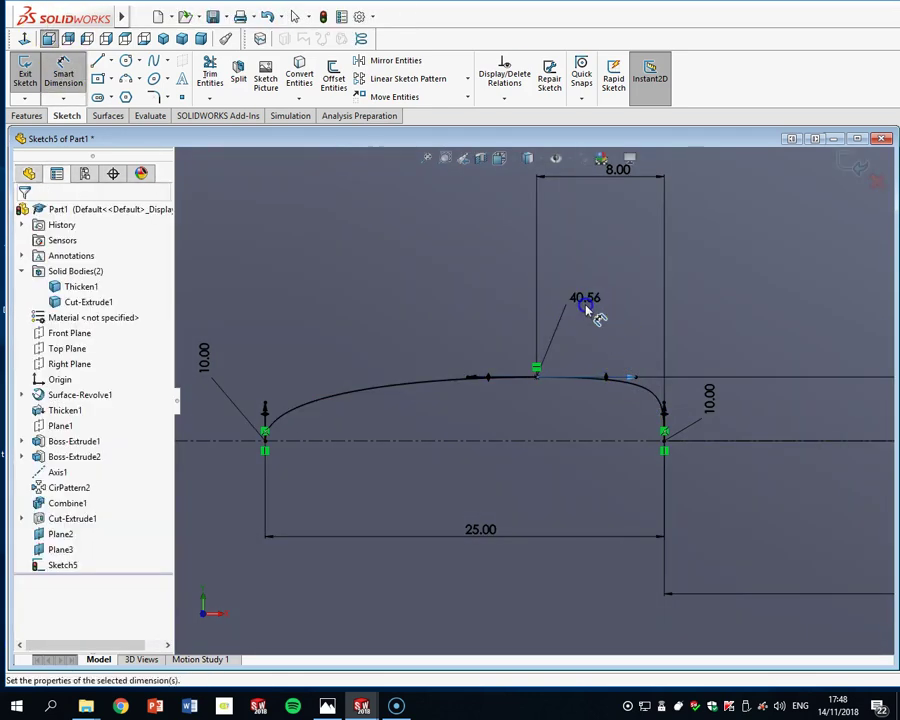
type("40")
key("Return")
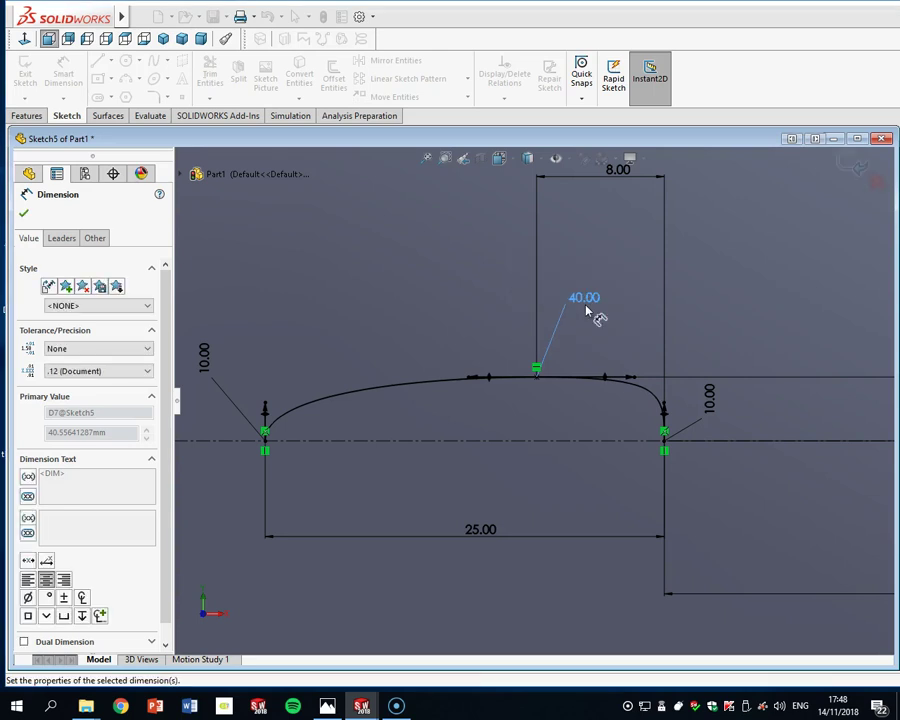
scroll(612, 376, "up", 3)
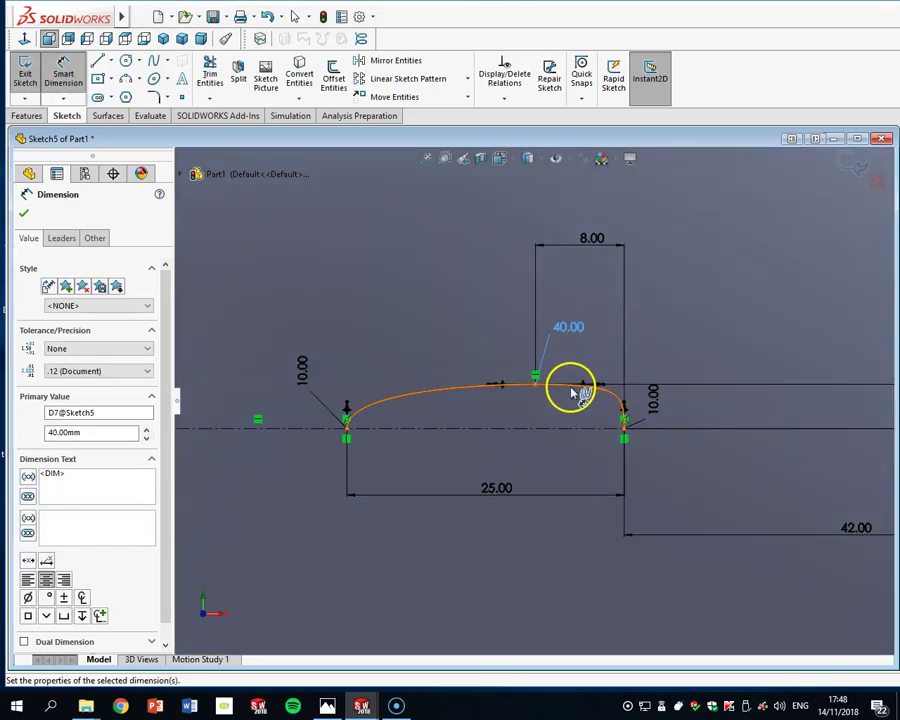
Finish the current profile sketch and view Plane2 face-on
scroll(407, 405, "up", 3)
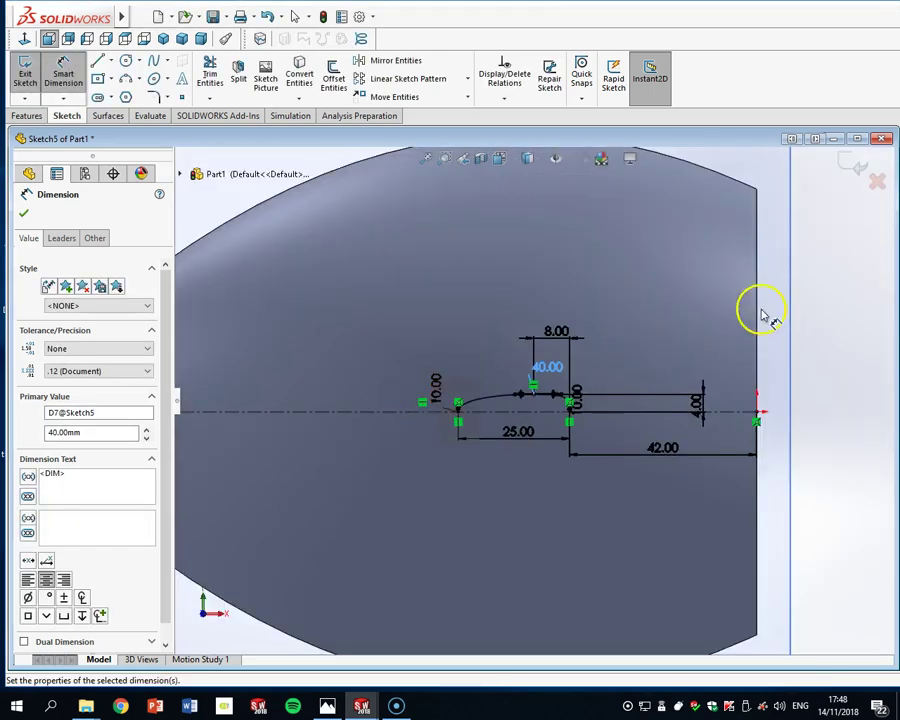
left_click(853, 166)
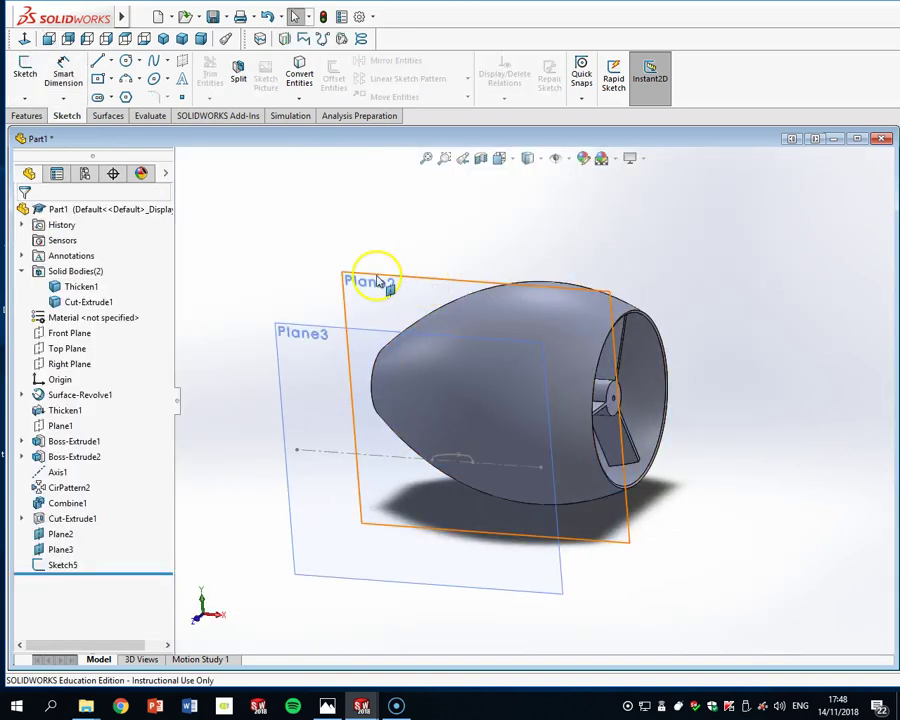
left_click(374, 280)
left_click(48, 37)
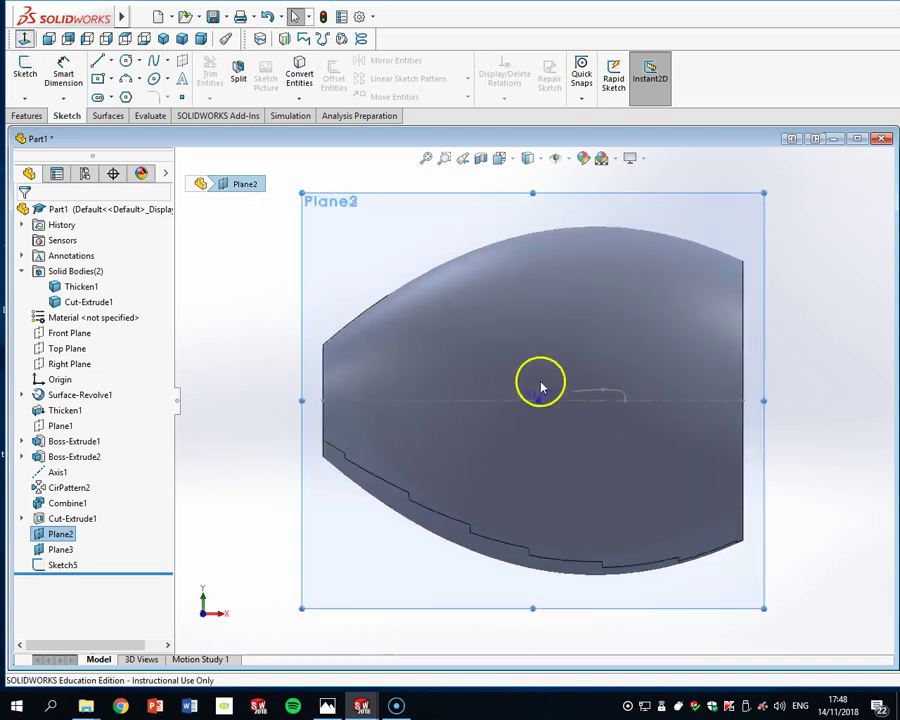
Sketch a horizontal construction line about 148 mm long on Plane2 from the origin to the shell's narrow end
scroll(540, 380, "down", 5)
left_click(112, 61)
left_click(122, 94)
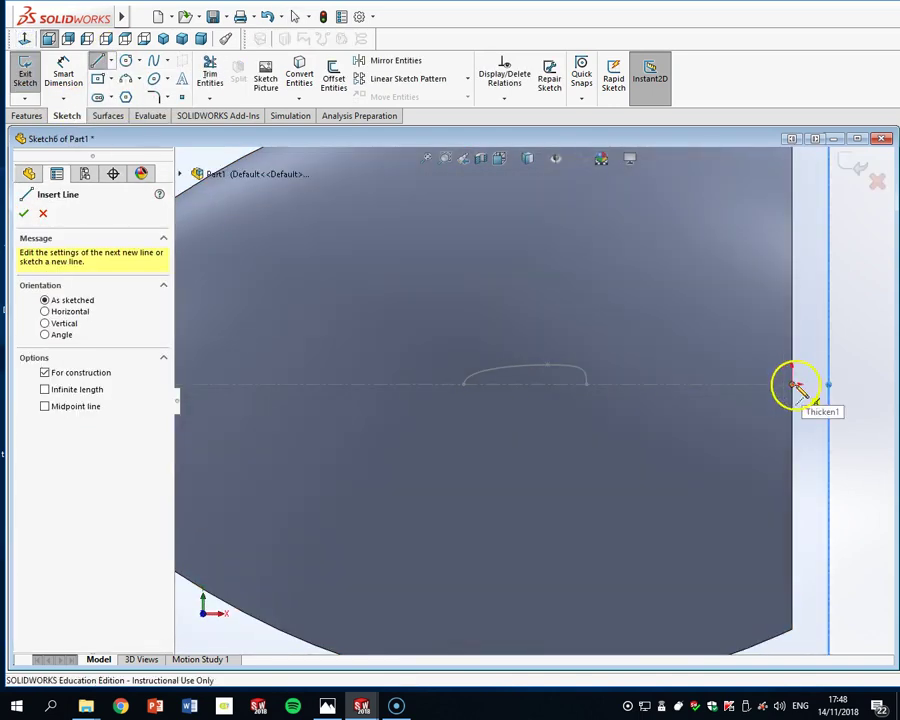
left_click(795, 385)
scroll(466, 396, "up", 4)
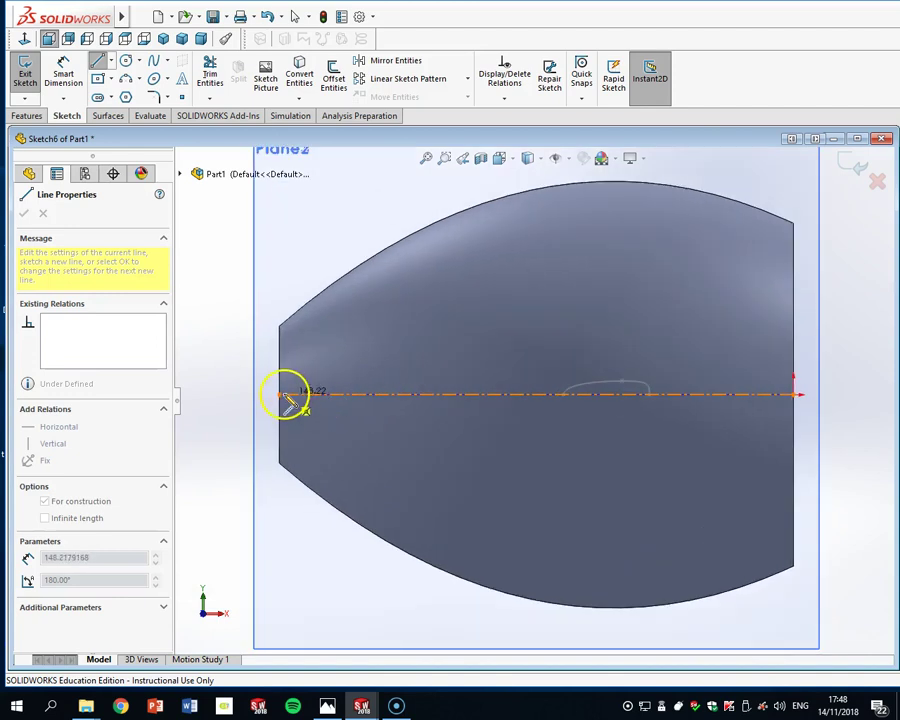
left_click(281, 395)
key("Escape")
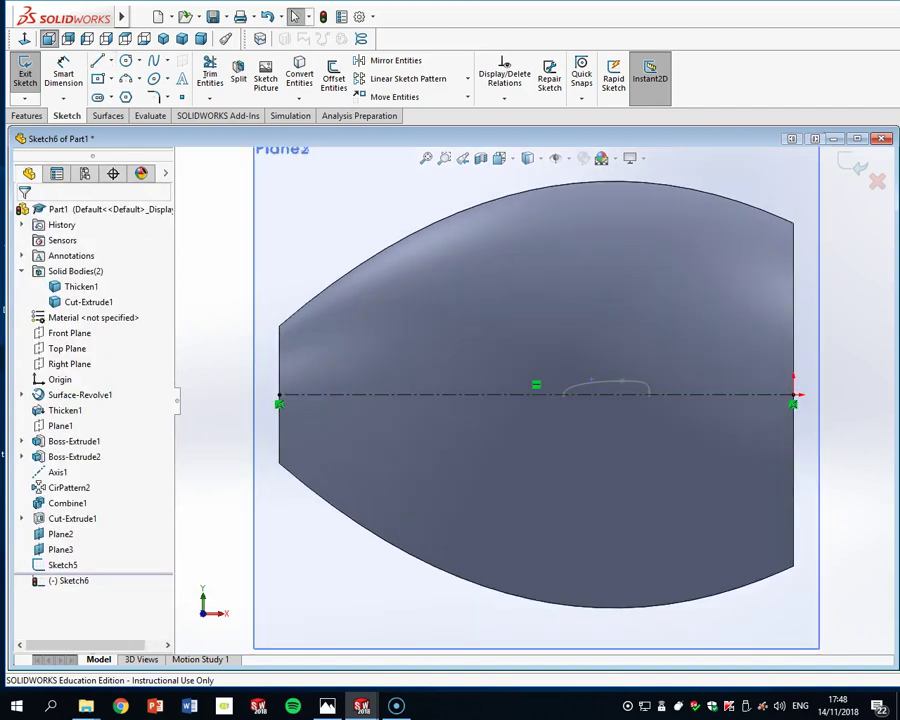
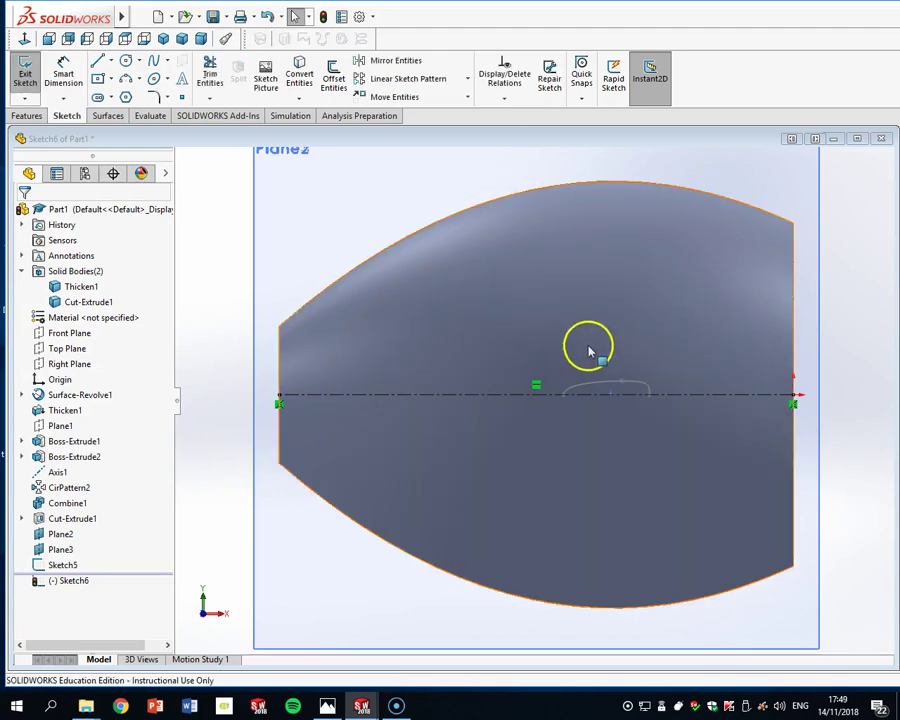
Sketch a three-point spline spanning about 58 mm, with both ends on the construction line and the middle point about 11 mm above it
scroll(649, 378, "down", 1)
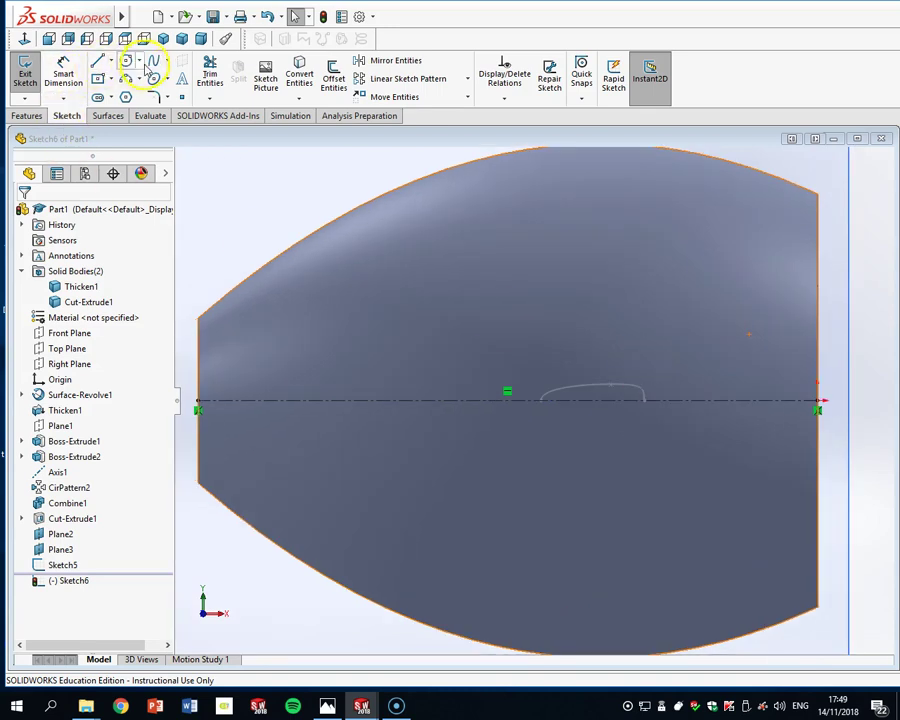
left_click(152, 63)
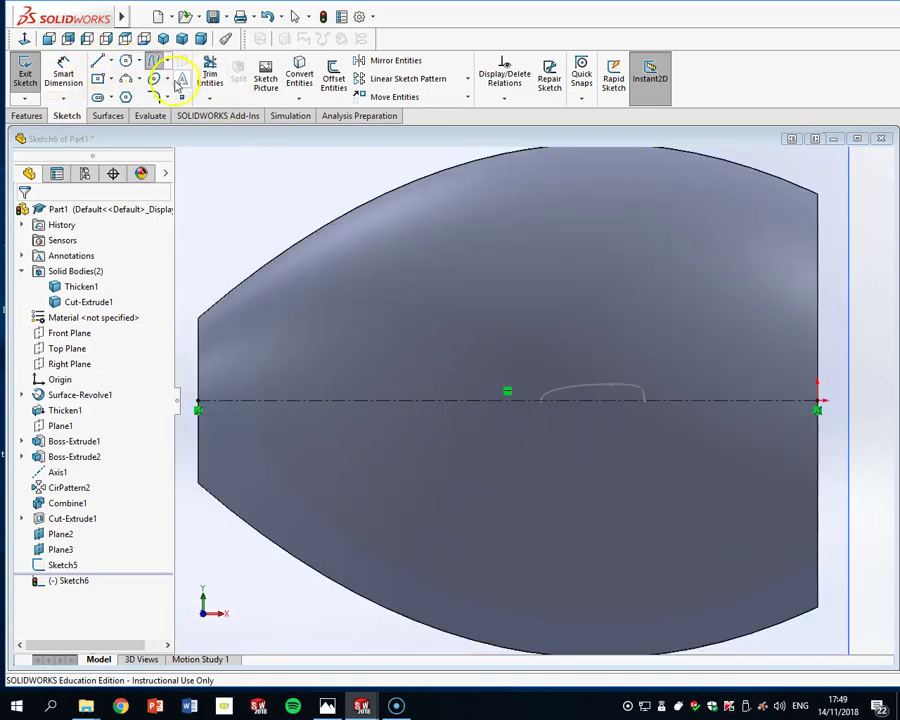
key("Escape")
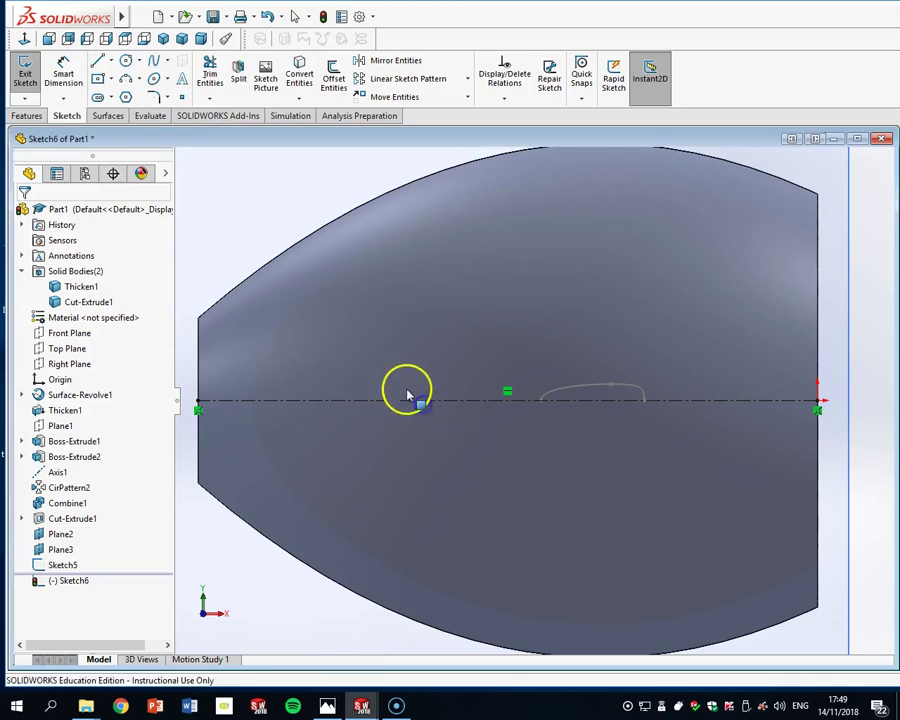
left_click(155, 64)
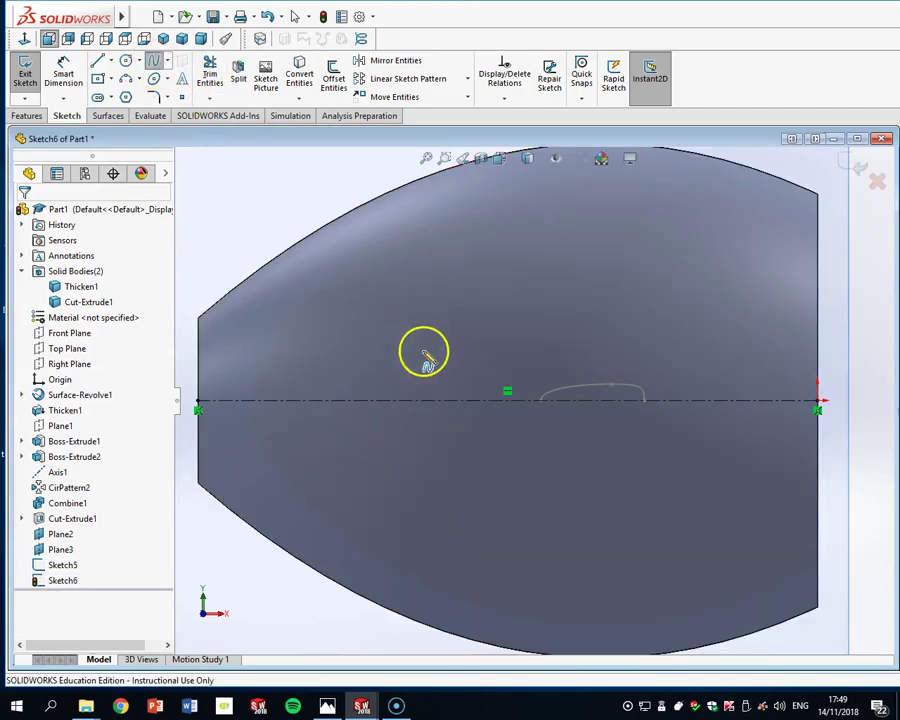
left_click(478, 400)
left_click(595, 355)
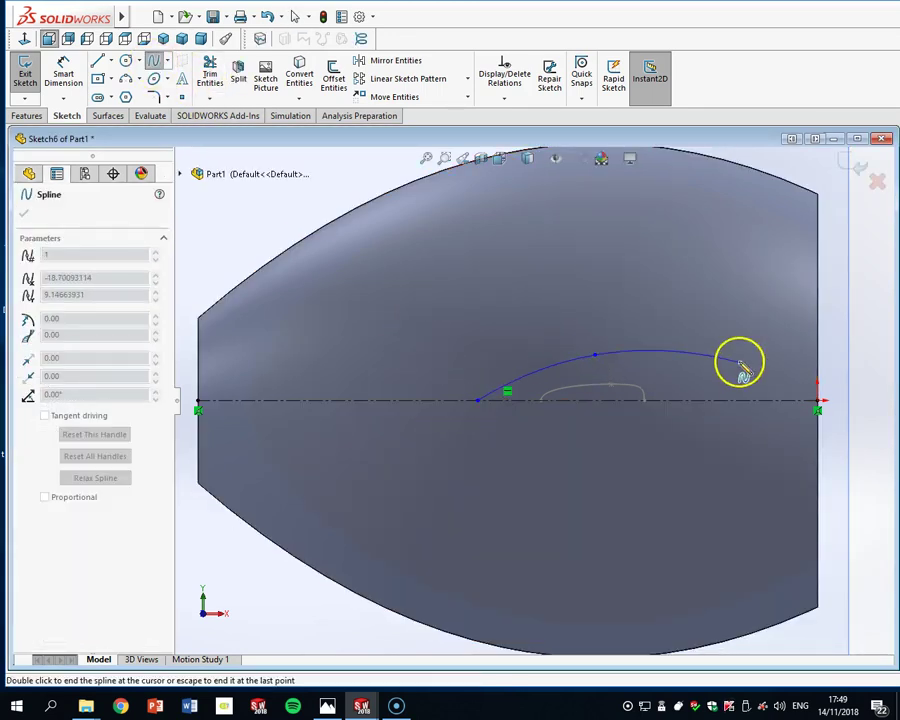
left_click(719, 402)
key("Escape")
scroll(725, 408, "down", 3)
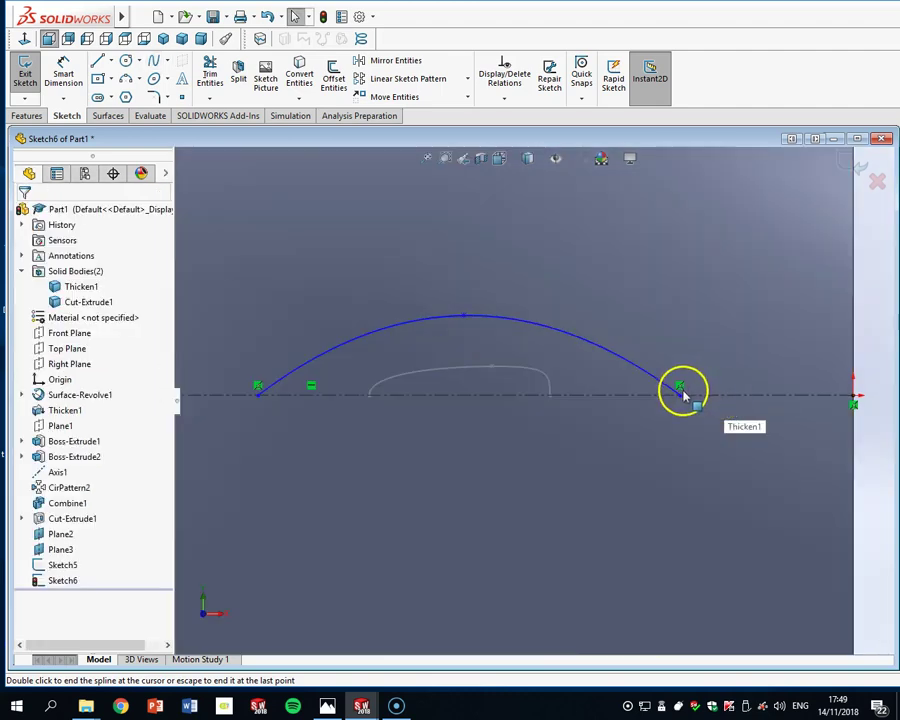
Turn the tangent handle at the spline end nearer the origin upright and constrain it vertical
left_click(681, 394)
left_click_drag(643, 366, 679, 344)
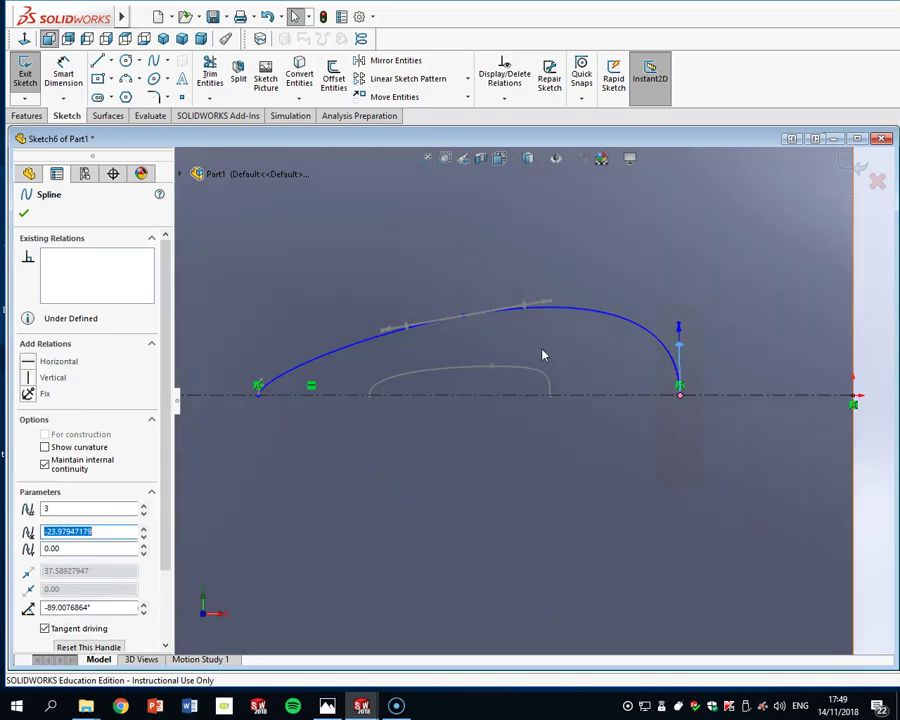
left_click(27, 378)
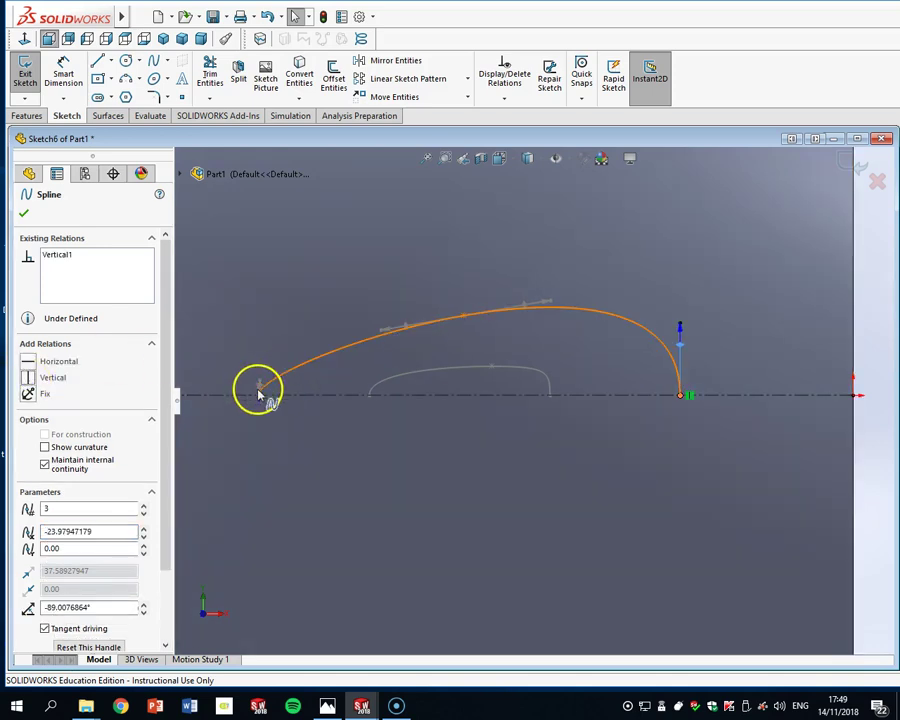
left_click(258, 389)
left_click(258, 389)
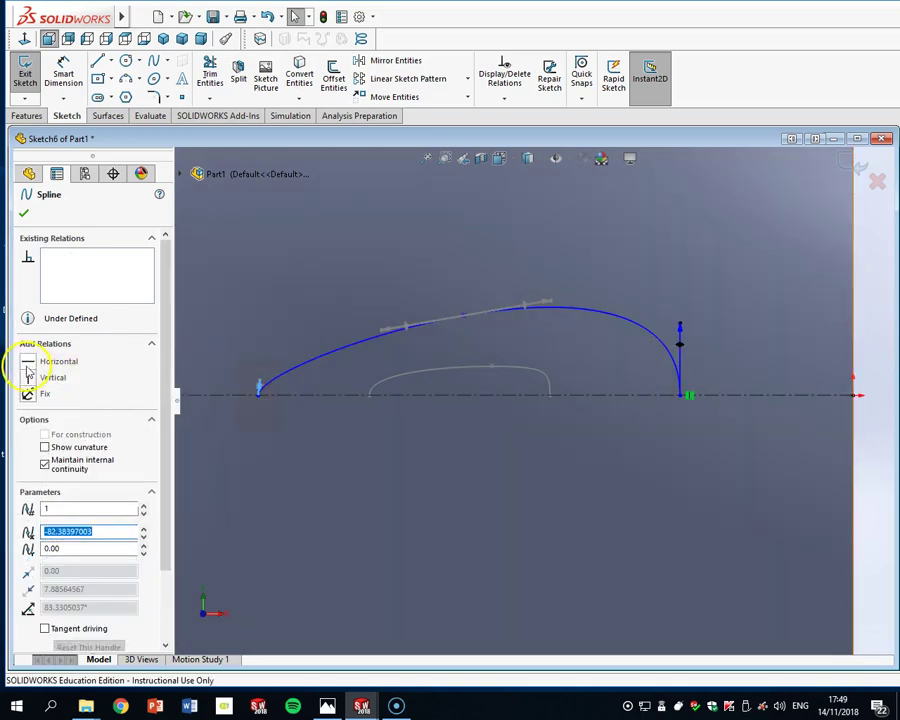
left_click(28, 365)
right_click(66, 262)
left_click(97, 281)
Turn the tangent handle at the spline end farther from the origin upright and constrain it vertical
scroll(287, 408, "down", 5)
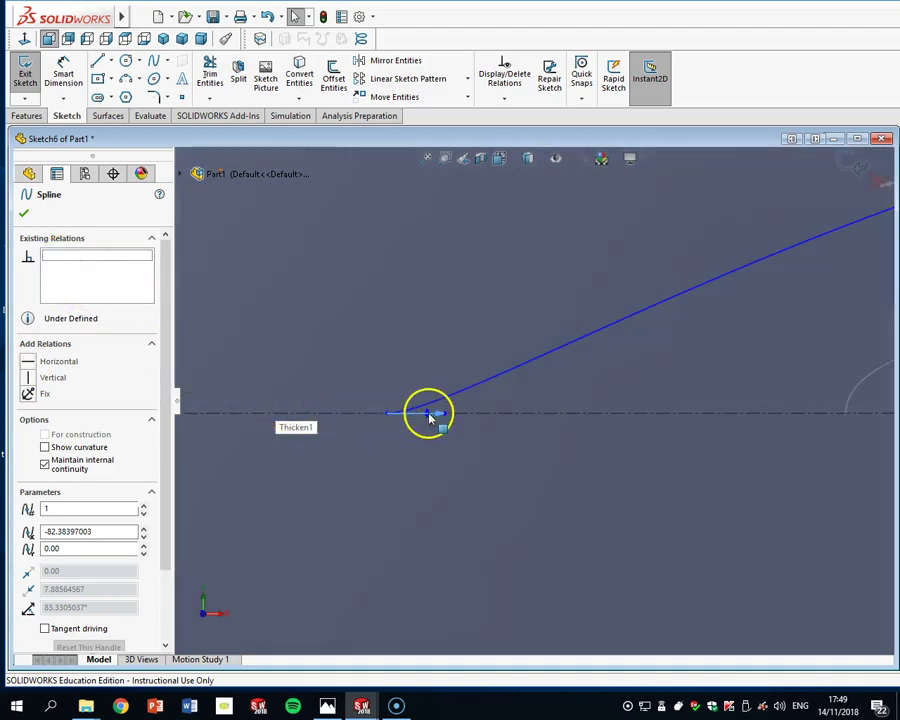
left_click_drag(429, 417, 390, 358)
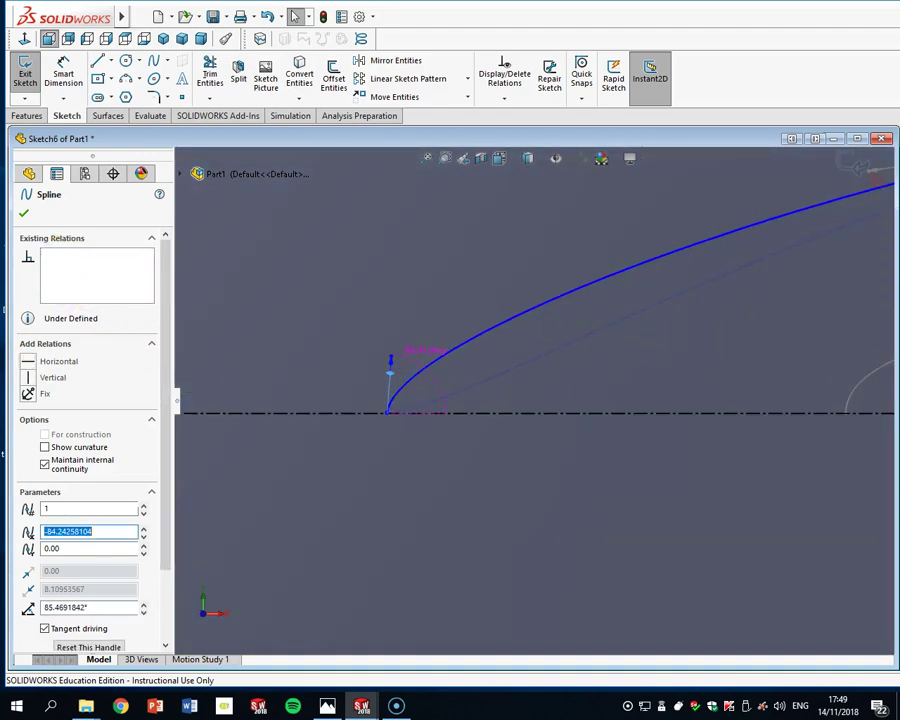
left_click(28, 377)
Constrain the tangent handle at the spline's middle point to be horizontal
scroll(603, 337, "up", 4)
scroll(717, 342, "down", 2)
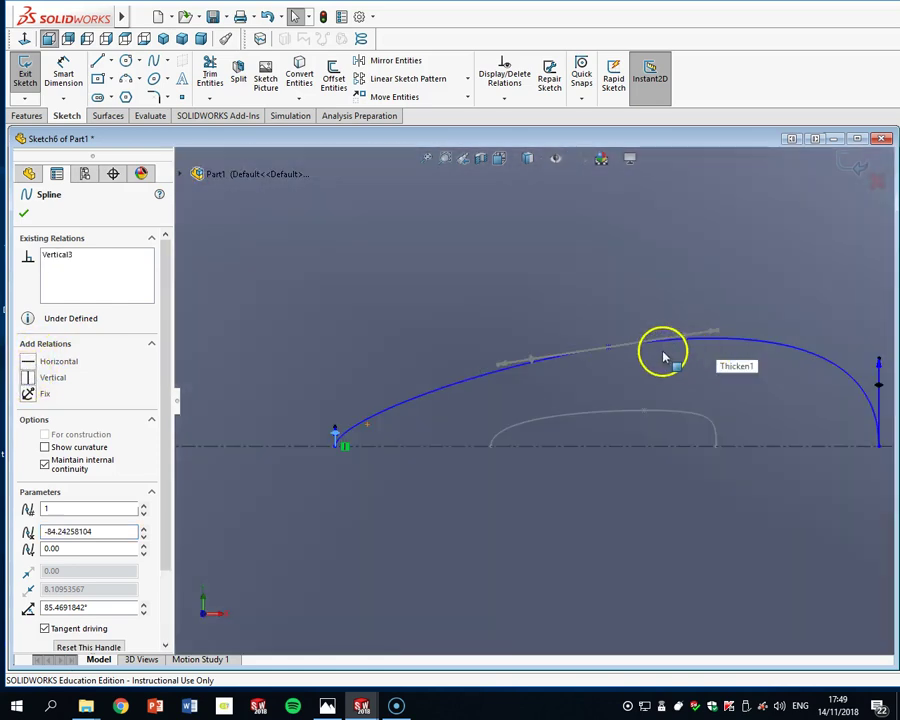
left_click(686, 340)
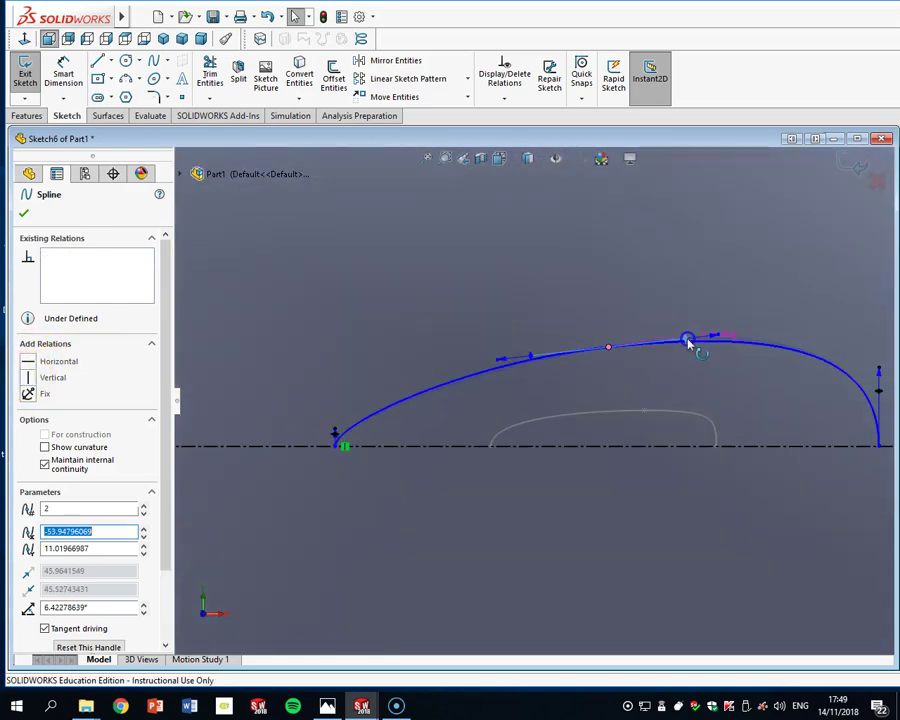
left_click(28, 361)
Dimension the vertical tangent handle at the spline end farther from the origin to 20 mm
scroll(790, 400, "up", 2)
scroll(810, 406, "down", 2)
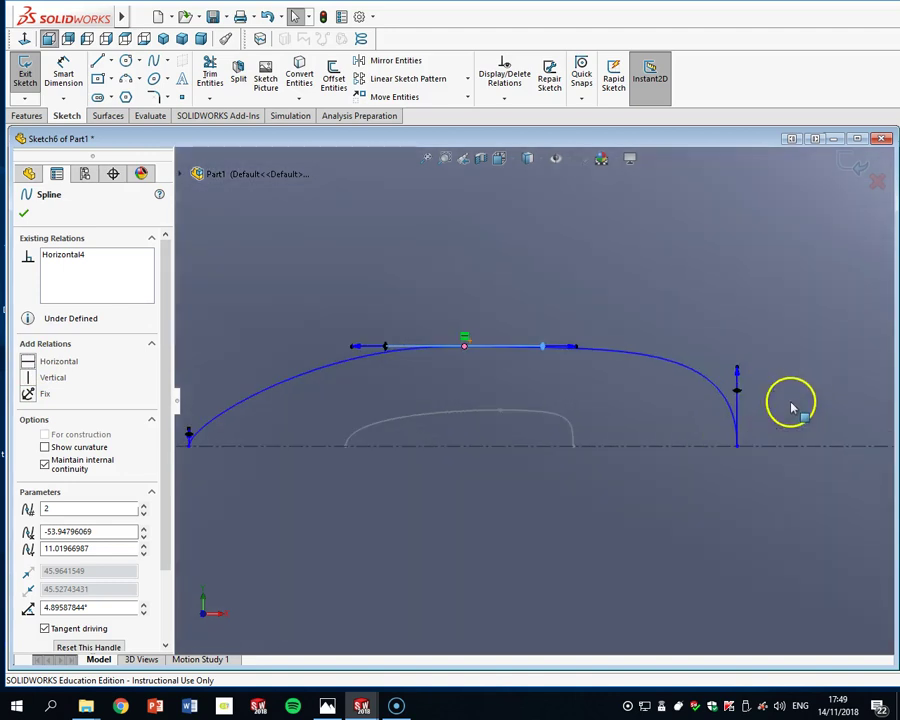
left_click(62, 74)
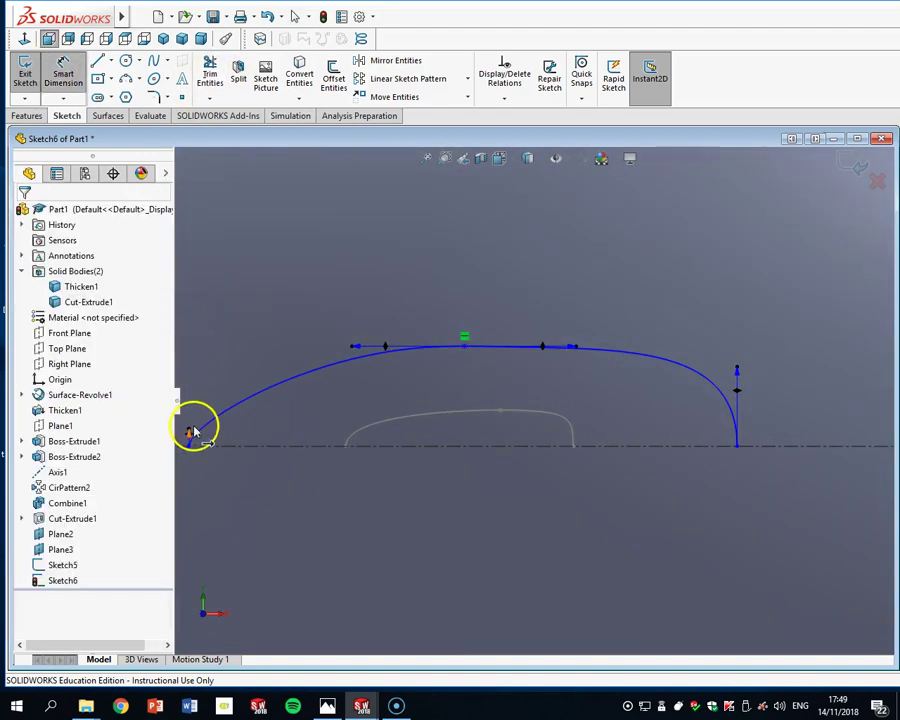
left_click(190, 436)
left_click(220, 364)
type("20")
key("Return")
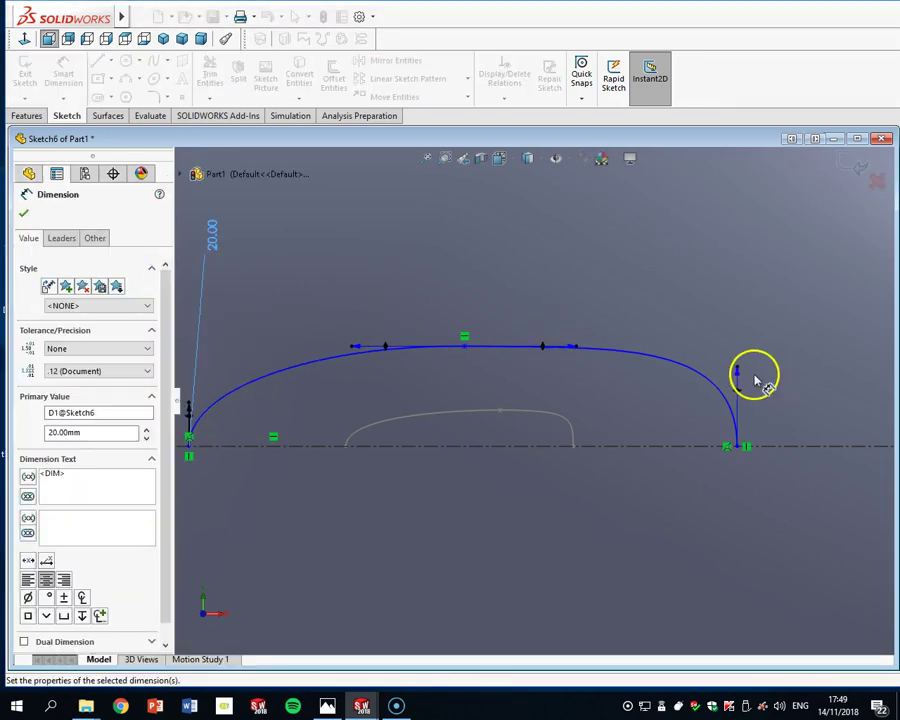
Dimension the vertical tangent handle at the spline end nearer the origin to 20 mm
left_click(738, 377)
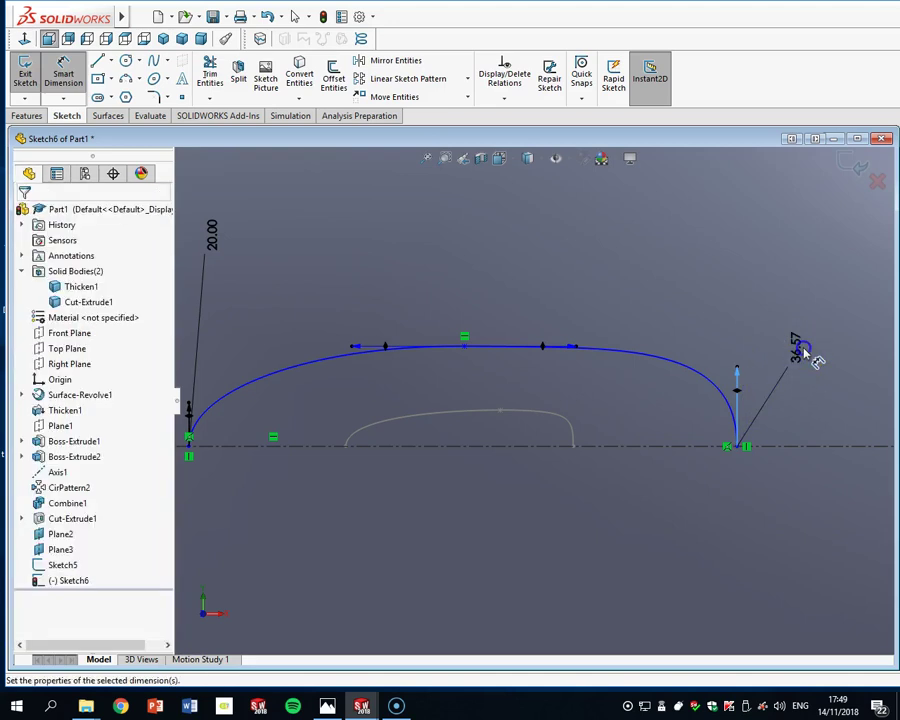
left_click(805, 352)
type("20")
key("Return")
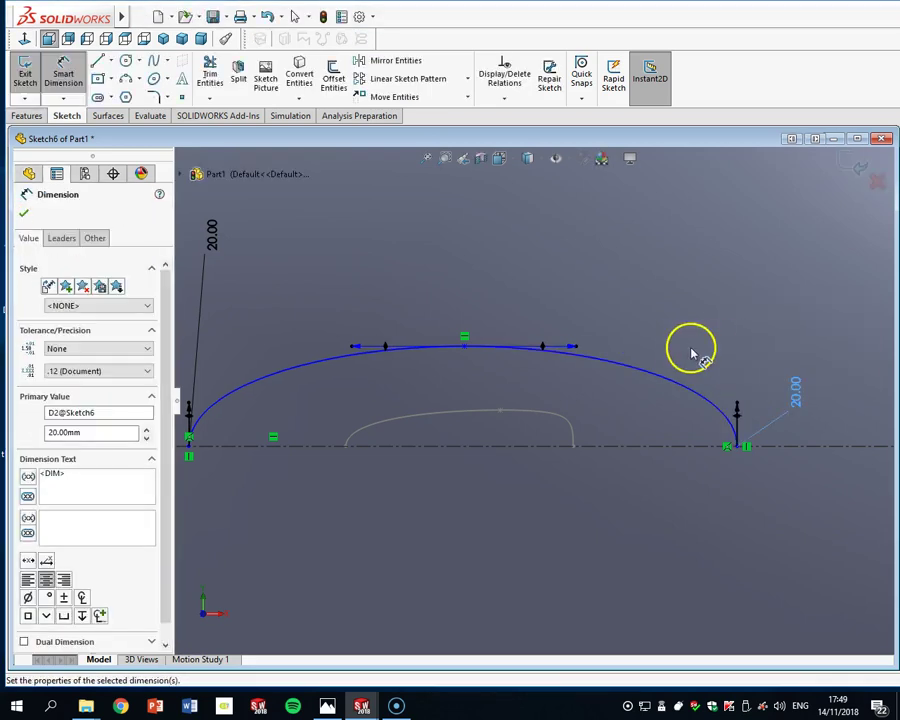
Dimension the horizontal tangent handle at the spline's middle point to 70 mm
left_click(569, 345)
left_click(571, 279)
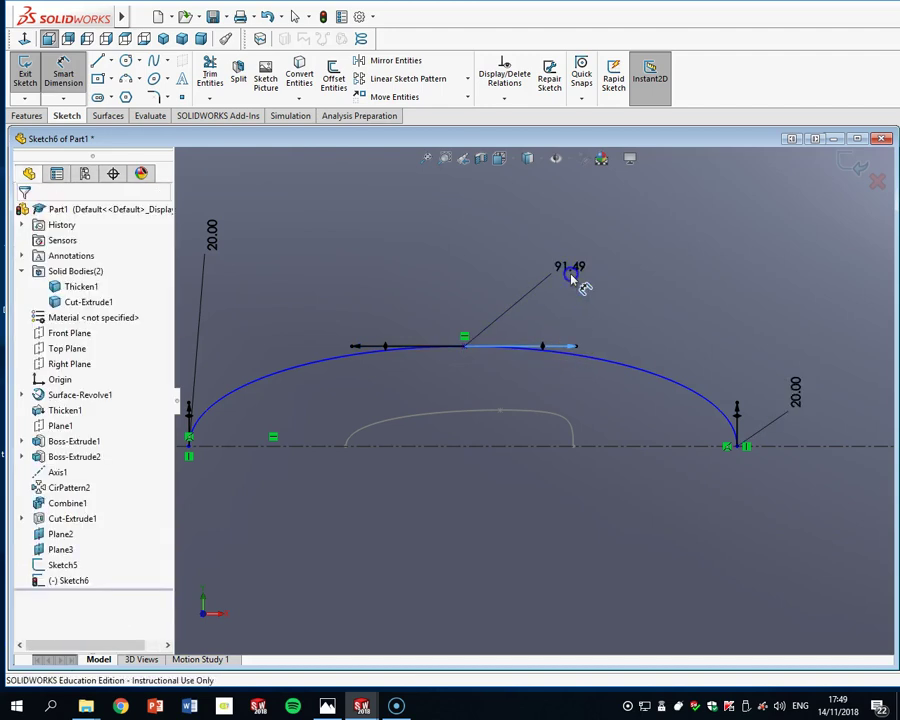
key("Return")
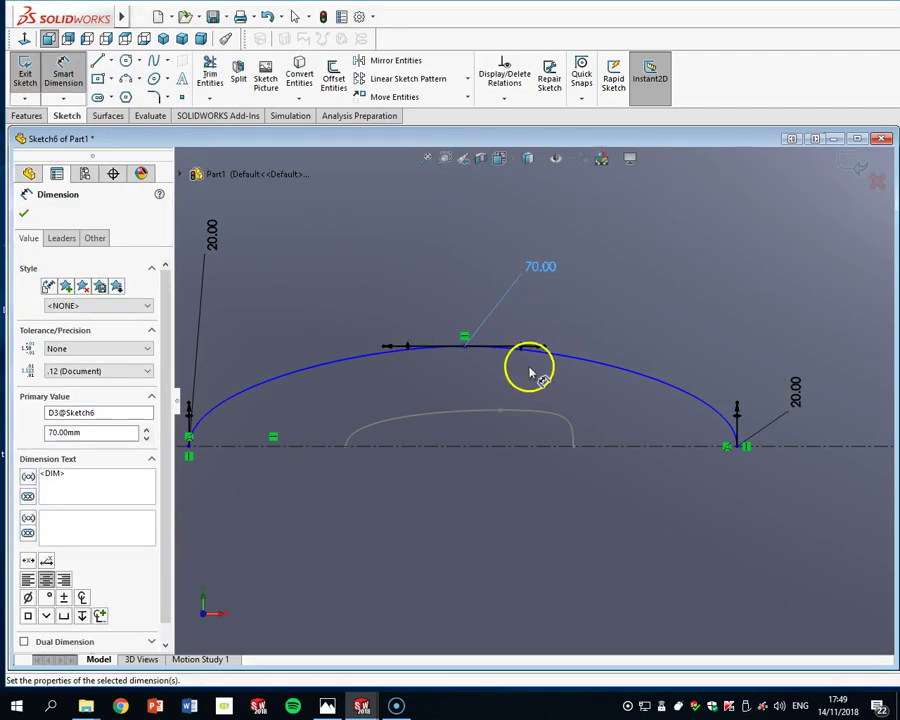
Dimension the distance between the spline's two endpoints to 56 mm
scroll(532, 398, "up", 1)
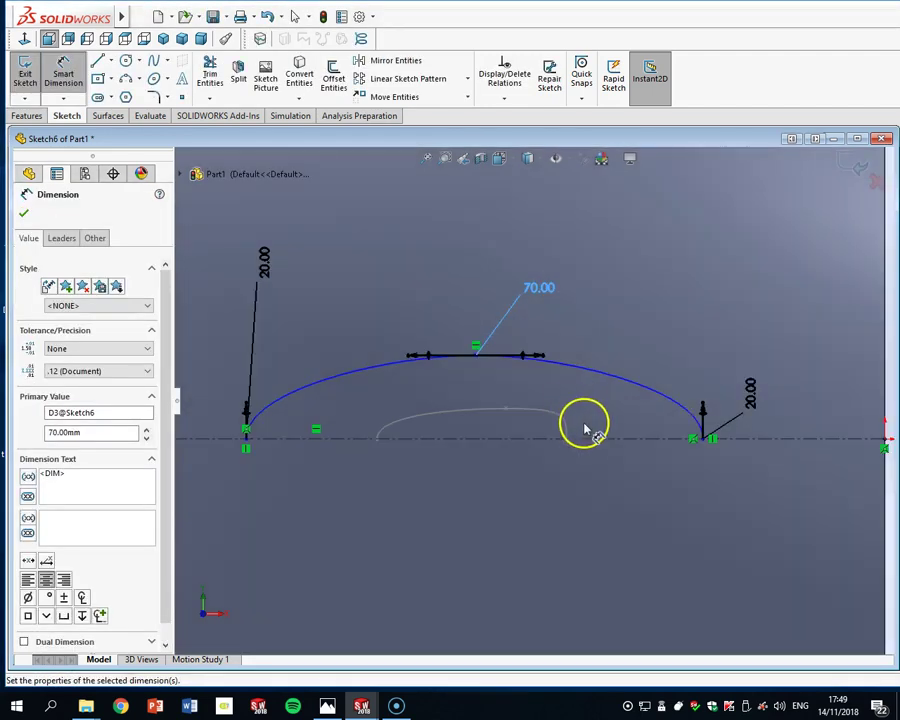
left_click(246, 440)
left_click(710, 440)
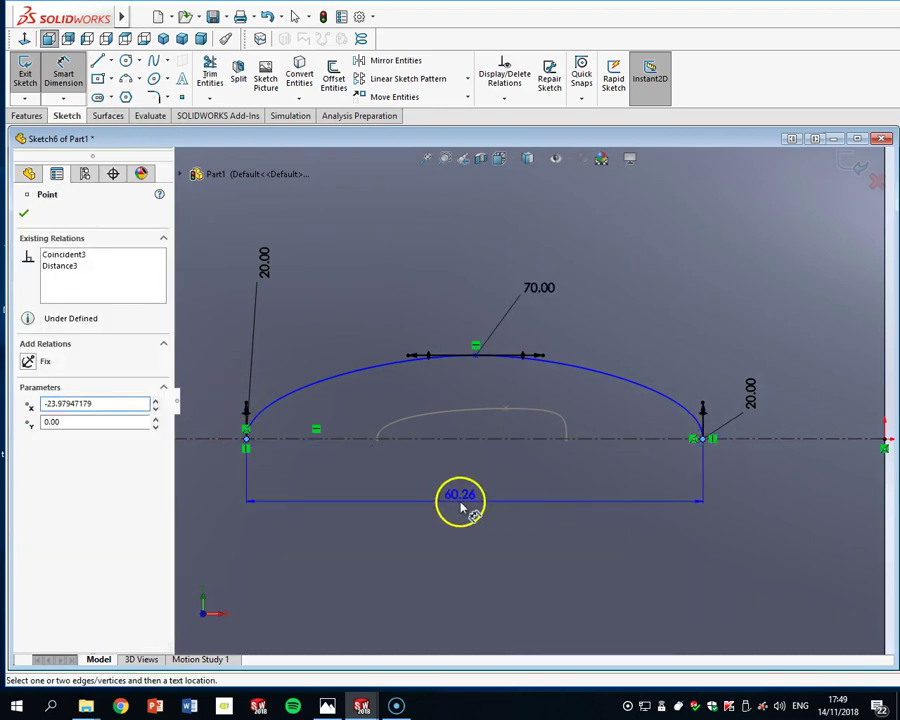
left_click(458, 500)
type("56")
key("Return")
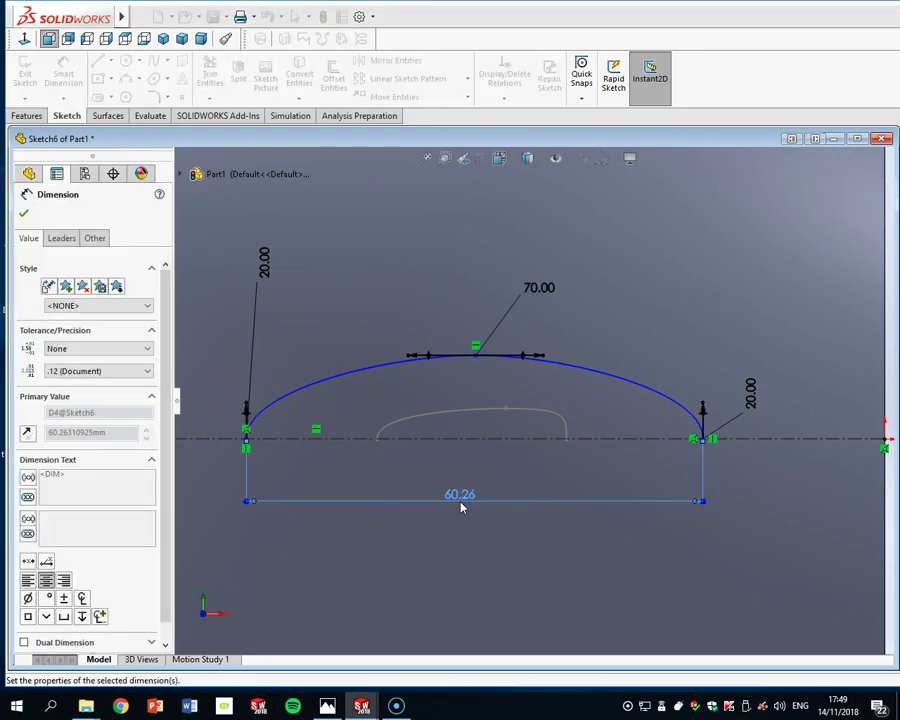
Dimension the distance from the origin to the nearer spline endpoint to 32 mm
scroll(800, 420, "up", 3)
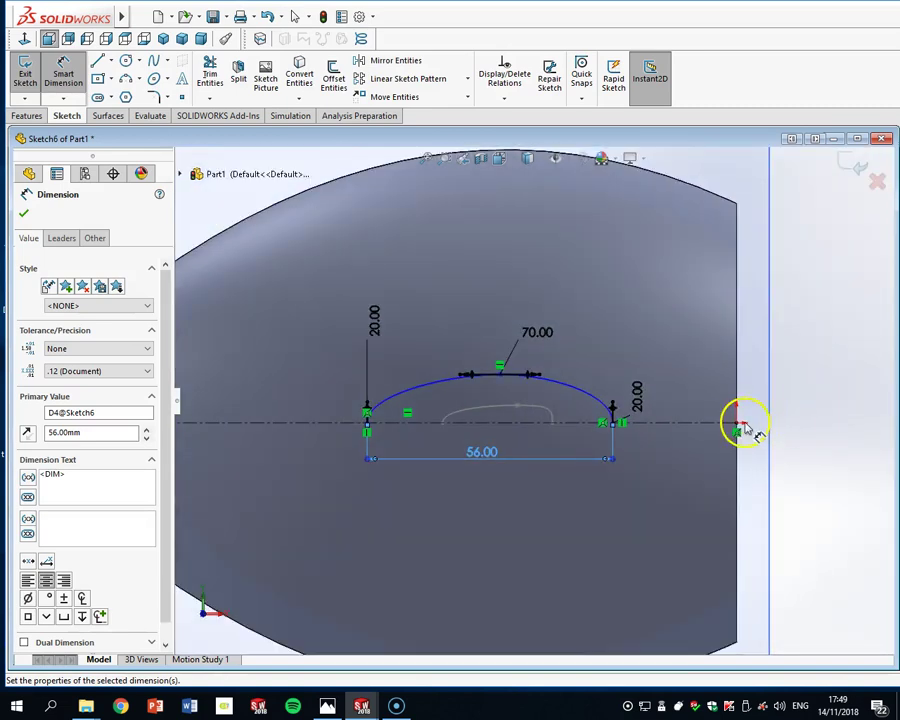
left_click(616, 426)
scroll(618, 430, "down", 3)
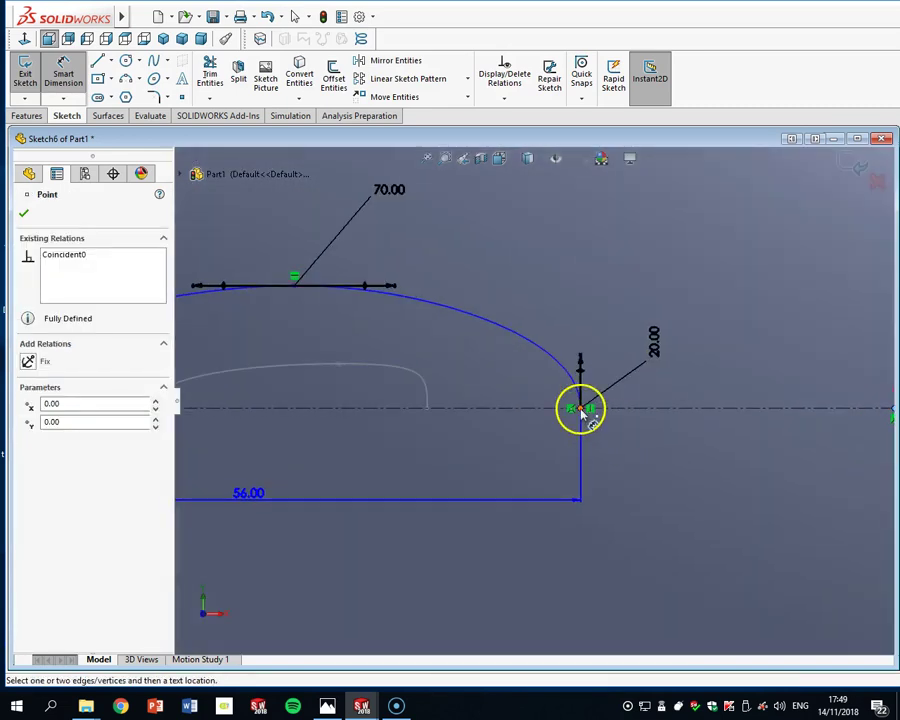
left_click(582, 411)
left_click(682, 493)
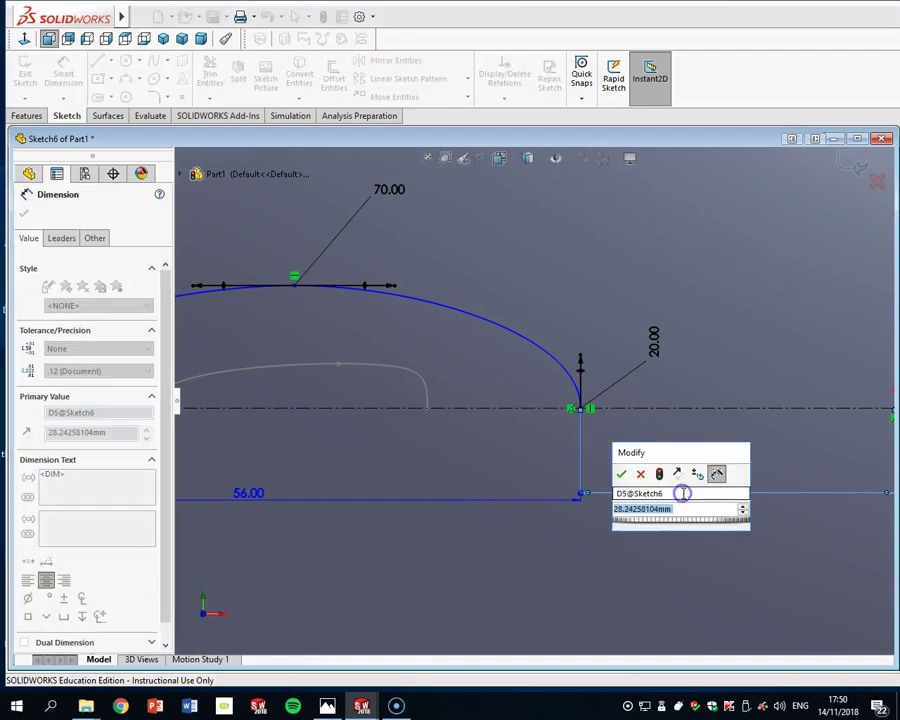
type("32")
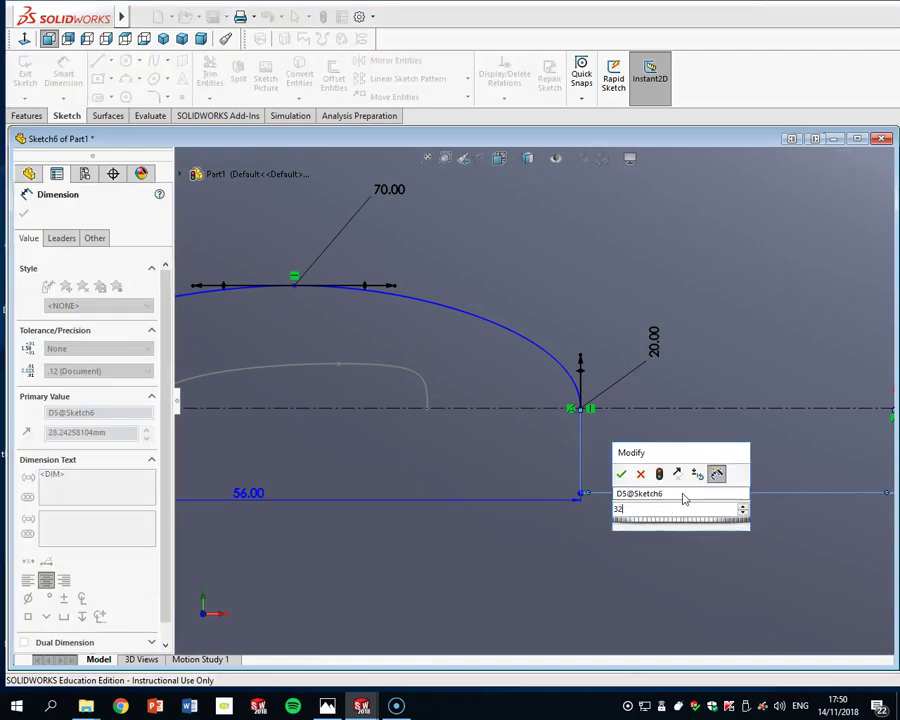
key("Return")
scroll(437, 408, "up", 4)
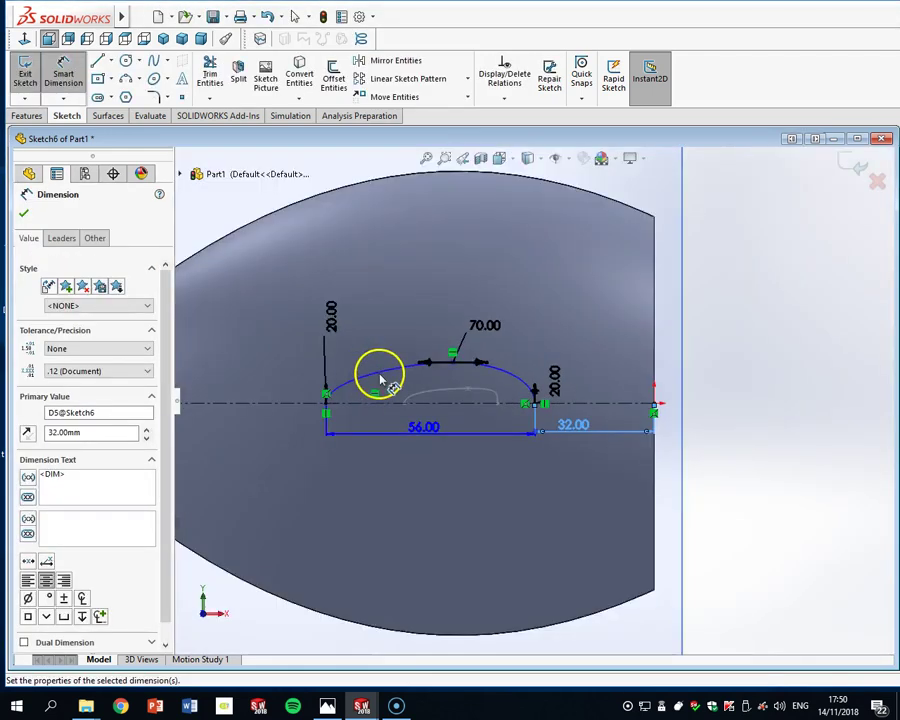
Dimension the vertical distance from the spline's middle point to the endpoint nearer the origin to 14 mm
scroll(380, 374, "down", 2)
scroll(490, 362, "down", 3)
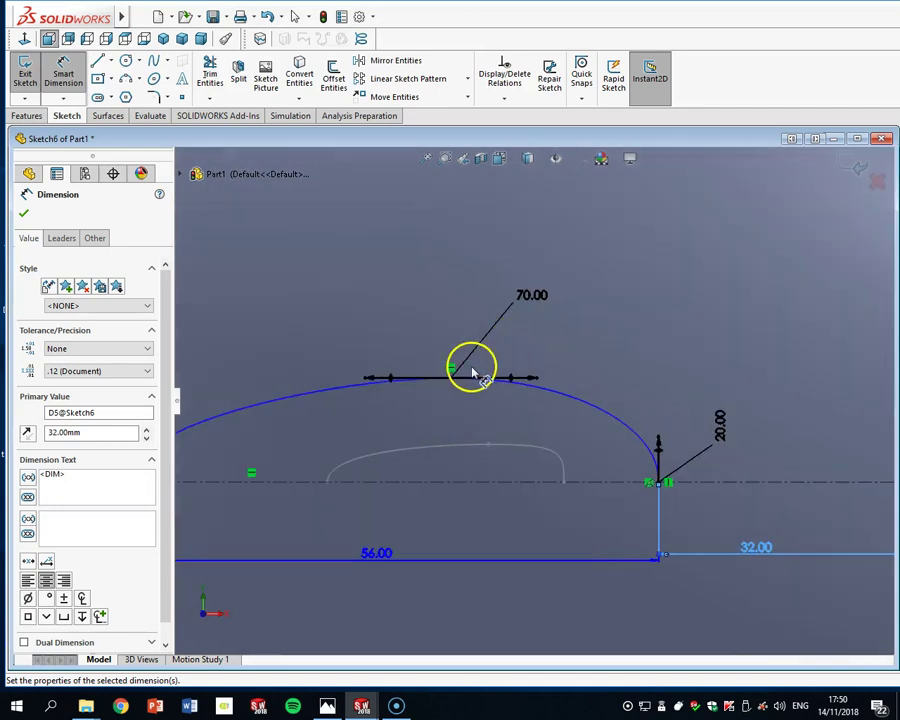
left_click(453, 380)
left_click(658, 479)
left_click(818, 433)
type("14")
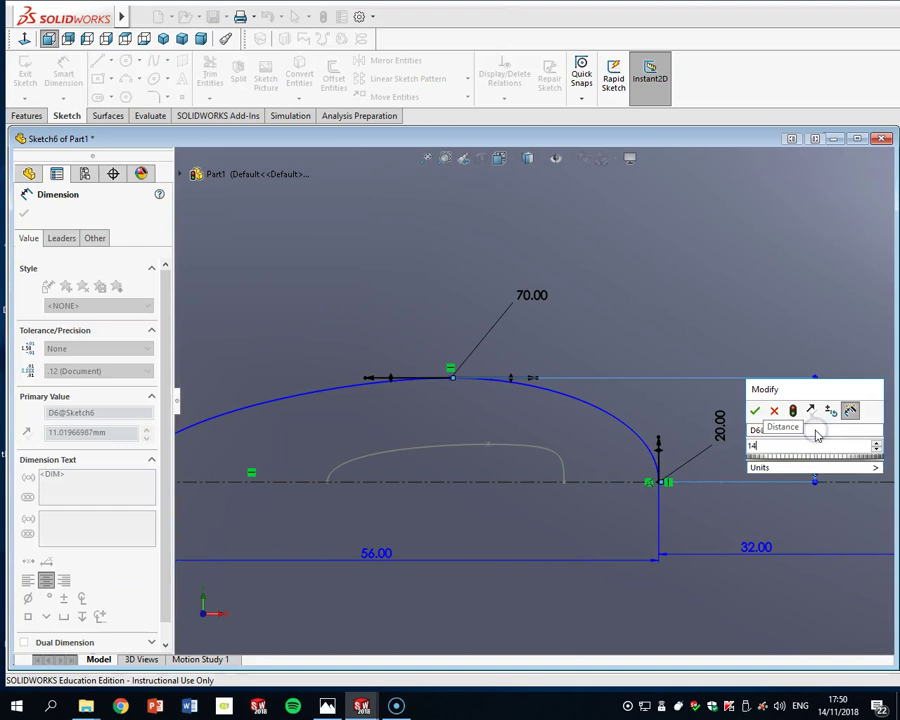
key("Return")
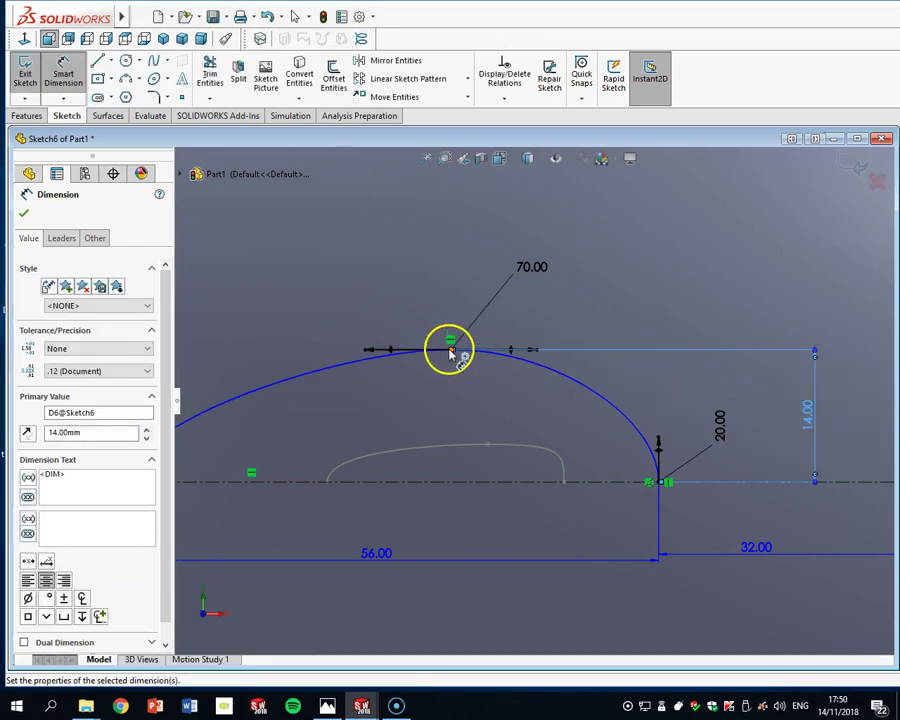
Dimension the horizontal distance from the spline's middle point to the endpoint nearer the origin to 15 mm and exit the sketch
left_click(451, 350)
left_click(657, 484)
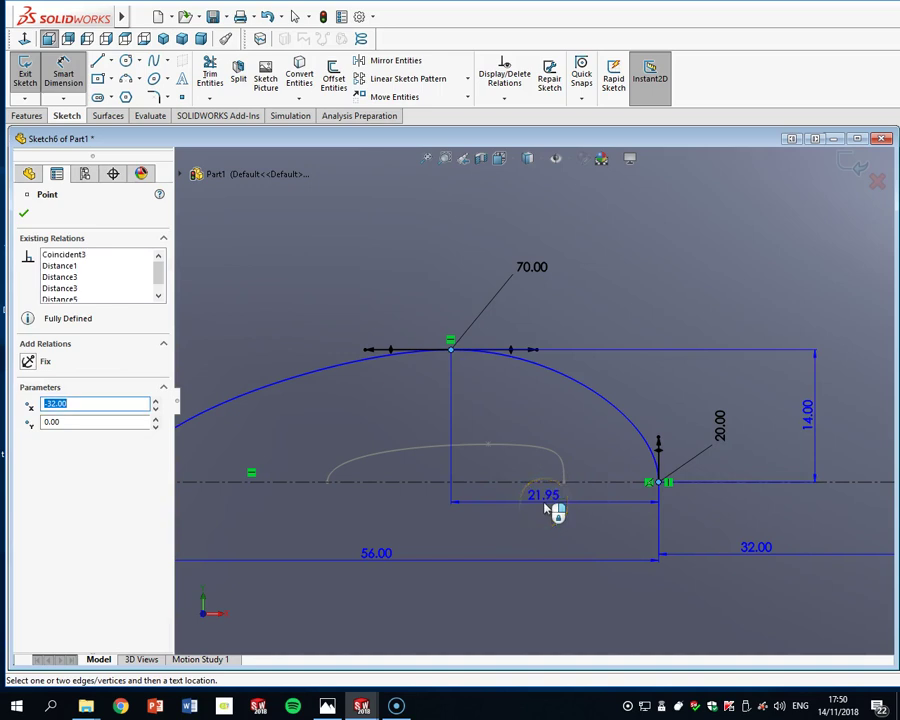
left_click(550, 511)
type("15")
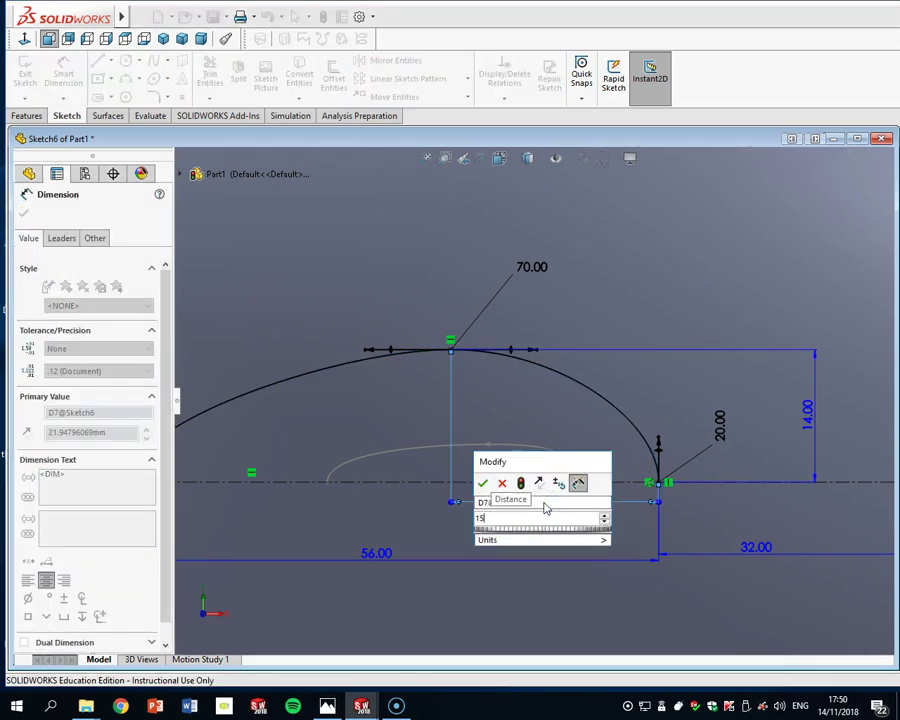
key("Return")
scroll(556, 457, "up", 3)
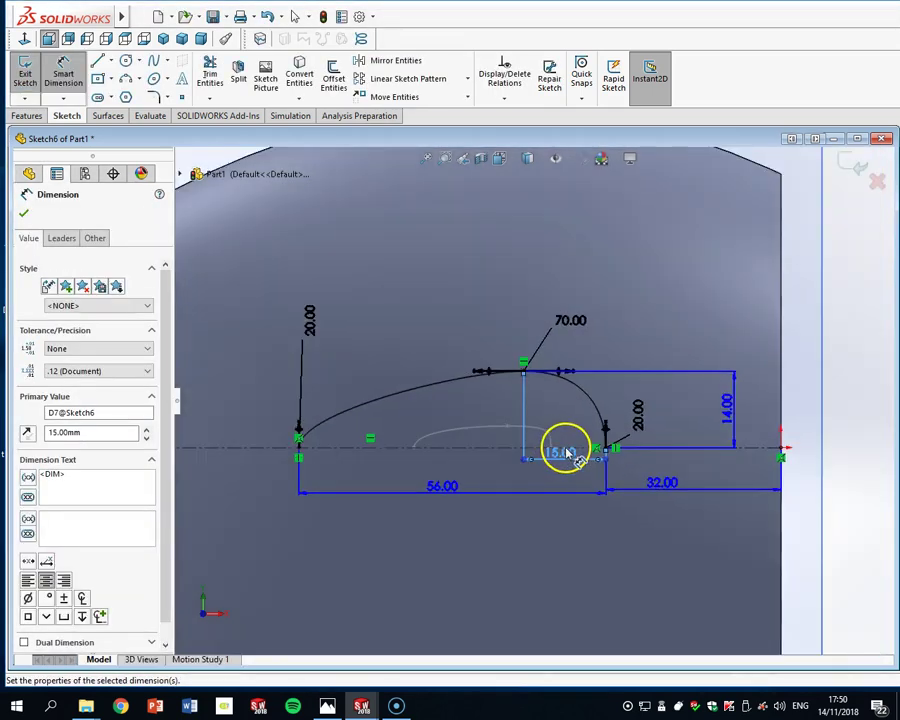
left_click(857, 163)
left_click(858, 161)
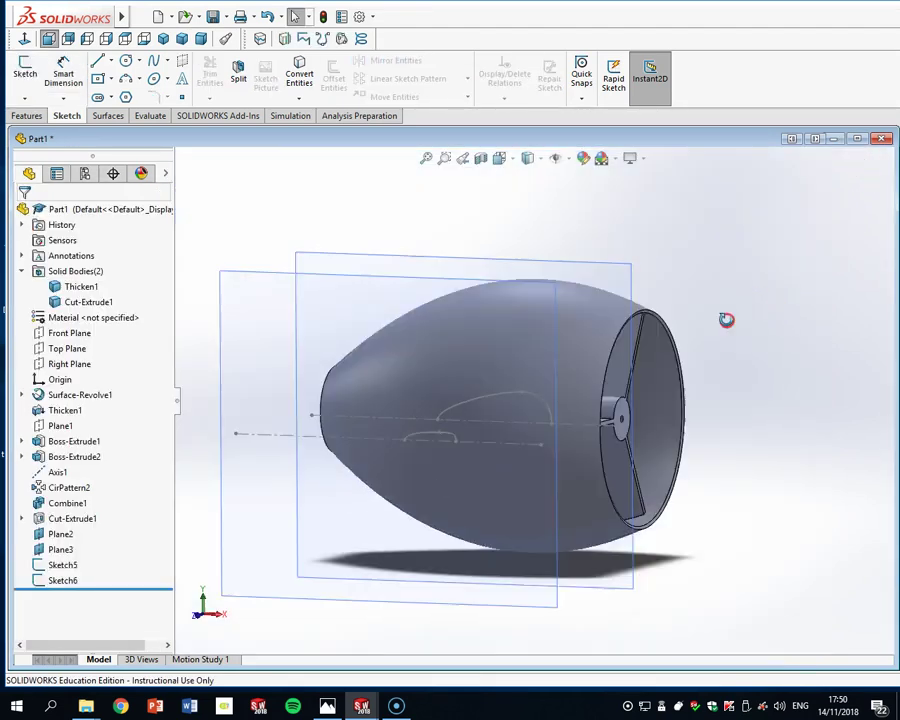
Hide the two offset reference planes, Plane3 and Plane2
left_click(293, 305)
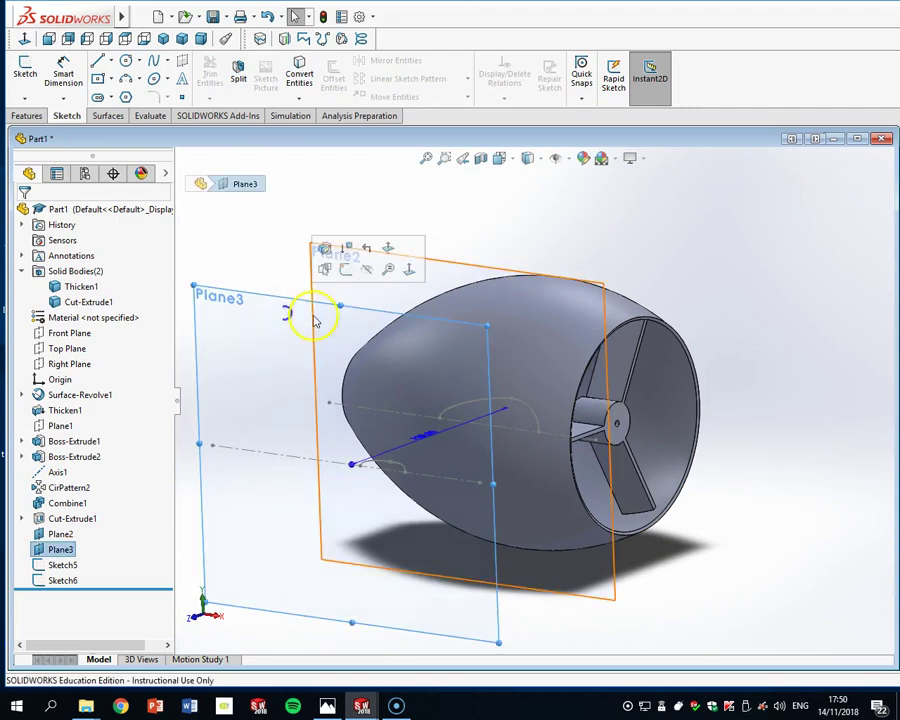
left_click(362, 268)
left_click(367, 265)
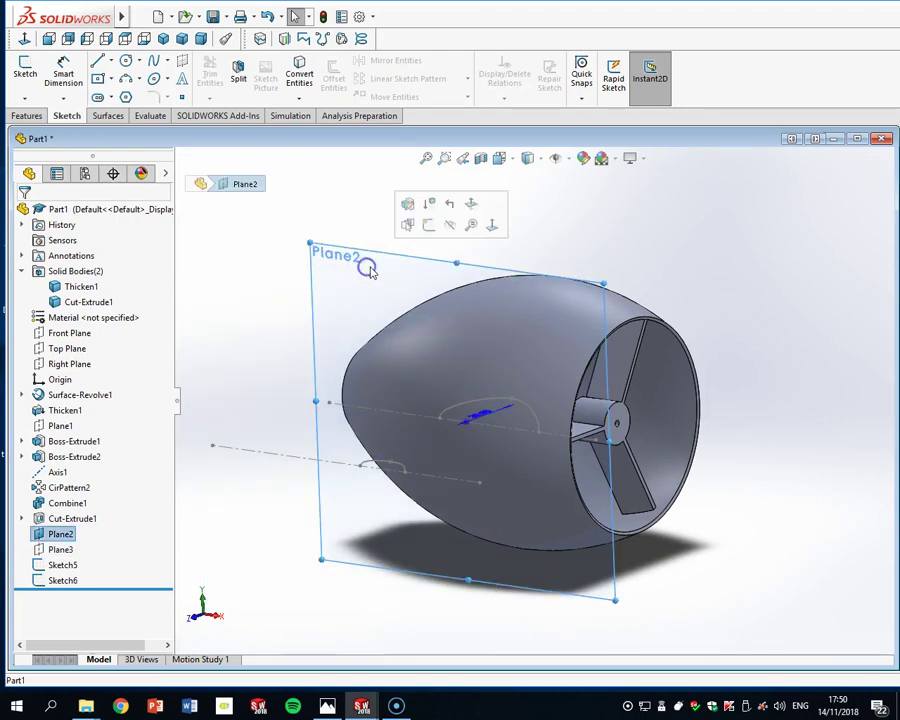
left_click(446, 228)
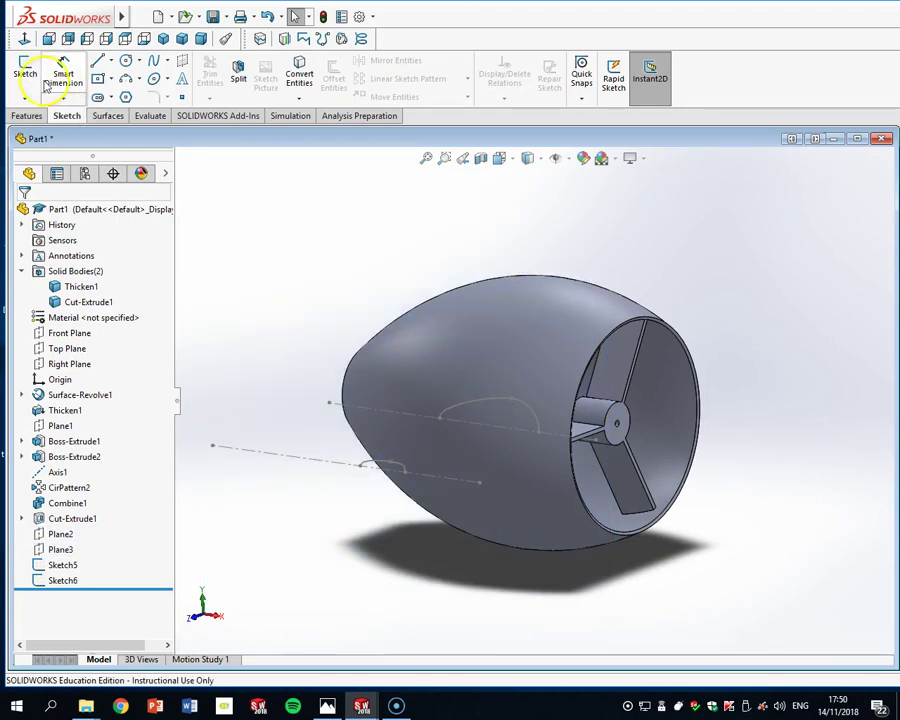
left_click(28, 115)
left_click(115, 116)
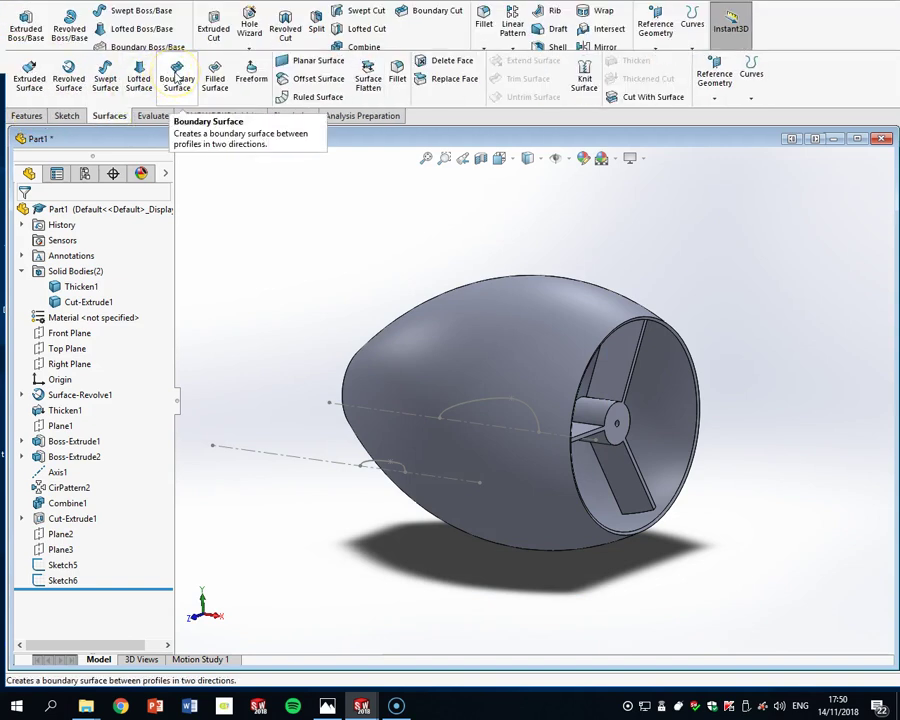
left_click(177, 78)
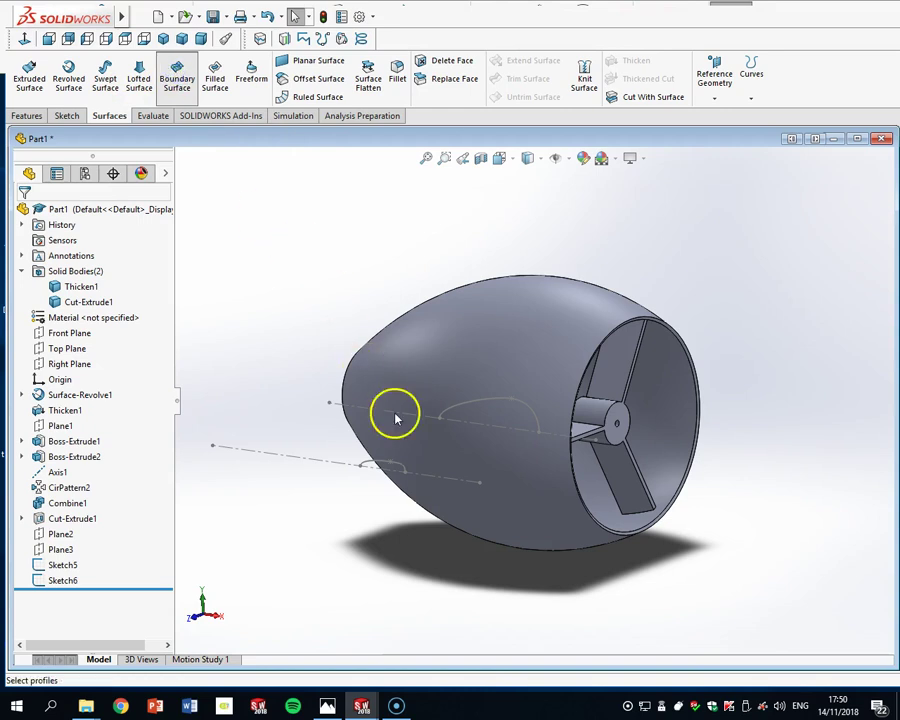
left_click(380, 462)
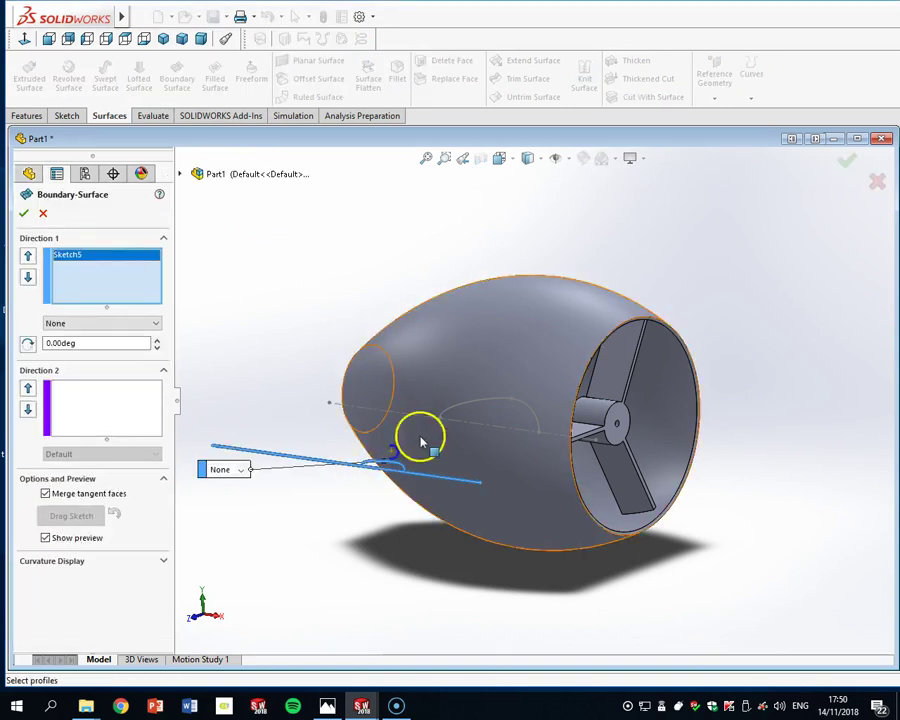
left_click(458, 410)
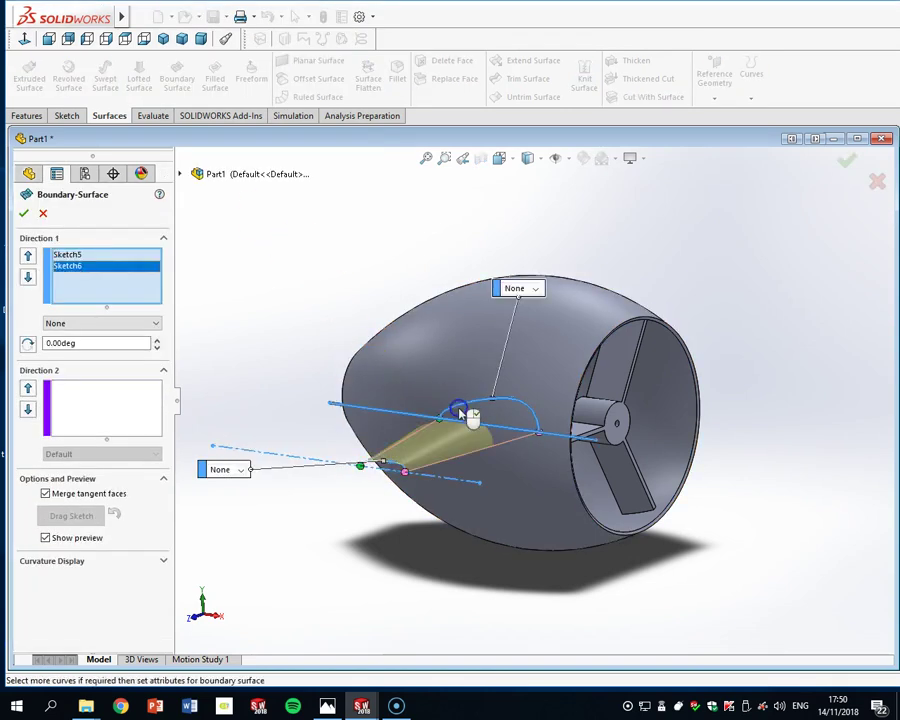
mouse_move(577, 428)
middle_mouse_down()
mouse_move(593, 466)
mouse_move(589, 433)
mouse_move(576, 420)
middle_mouse_up()
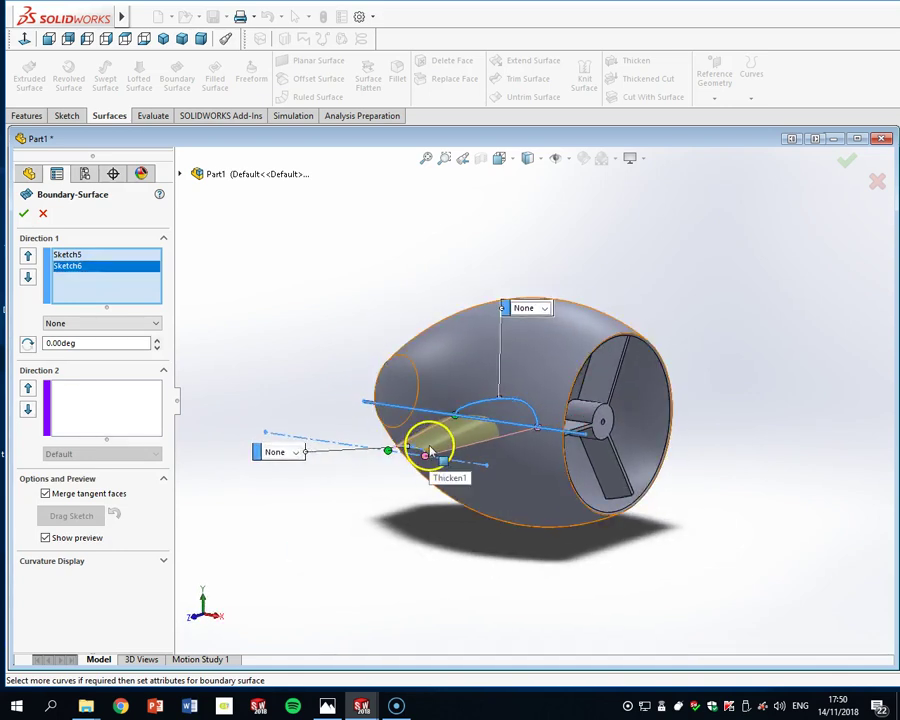
key("Escape")
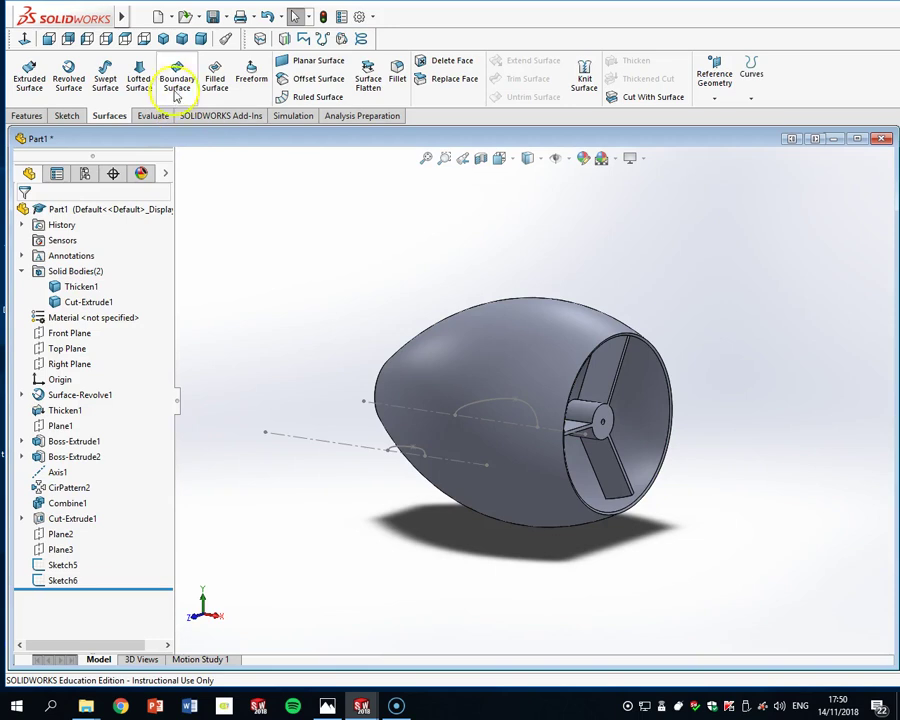
left_click(177, 82)
scroll(410, 420, "down", 5)
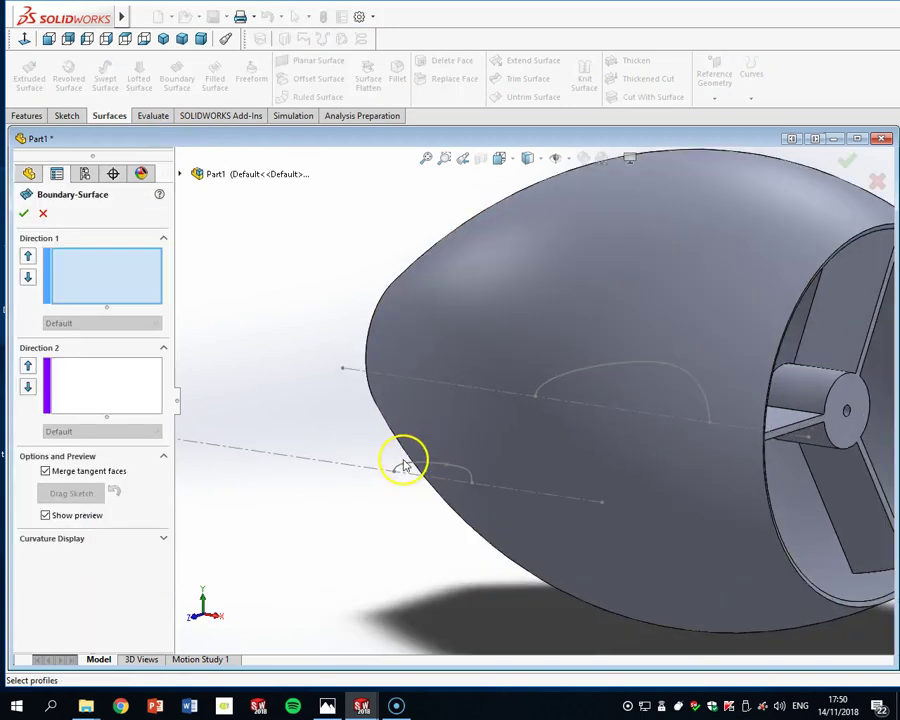
left_click(405, 465)
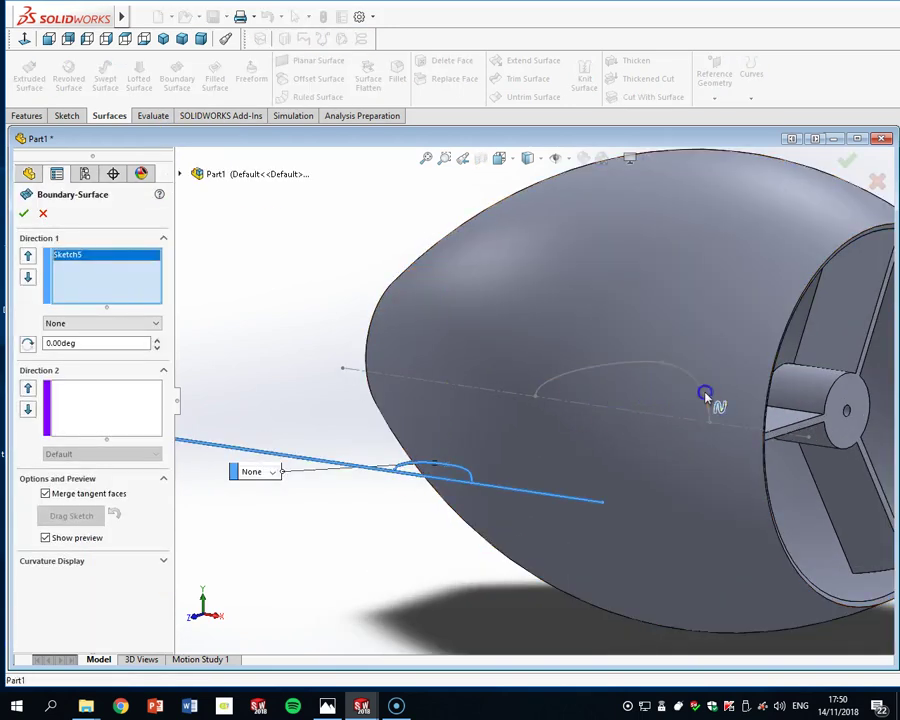
left_click(706, 396)
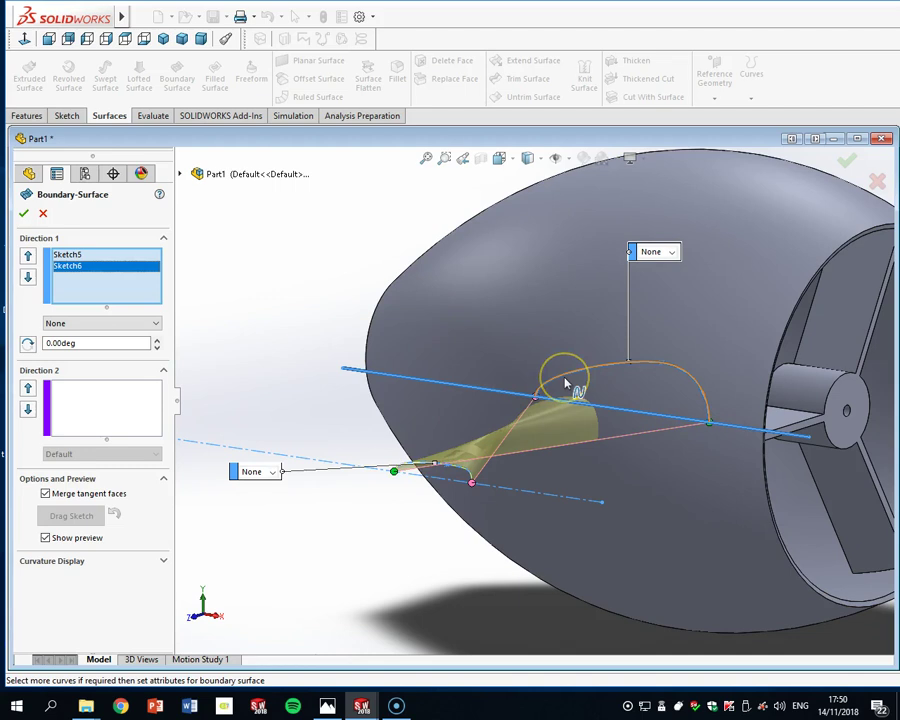
key("Escape")
Create a boundary surface between the Sketch5 and Sketch6 spline profiles, picking both at corresponding ends so the surface does not twist
left_click(175, 84)
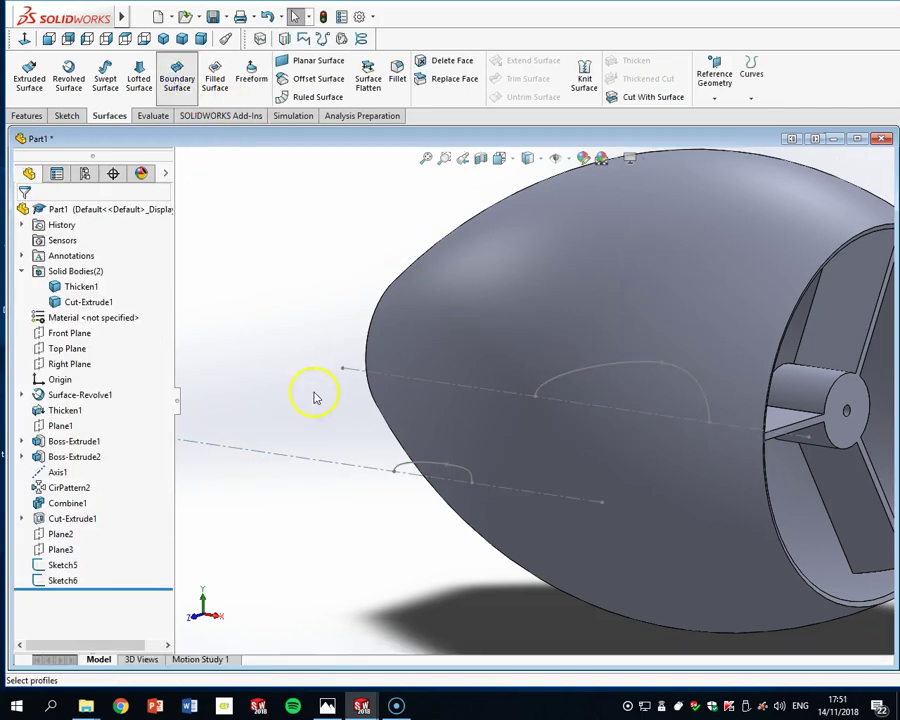
left_click(408, 470)
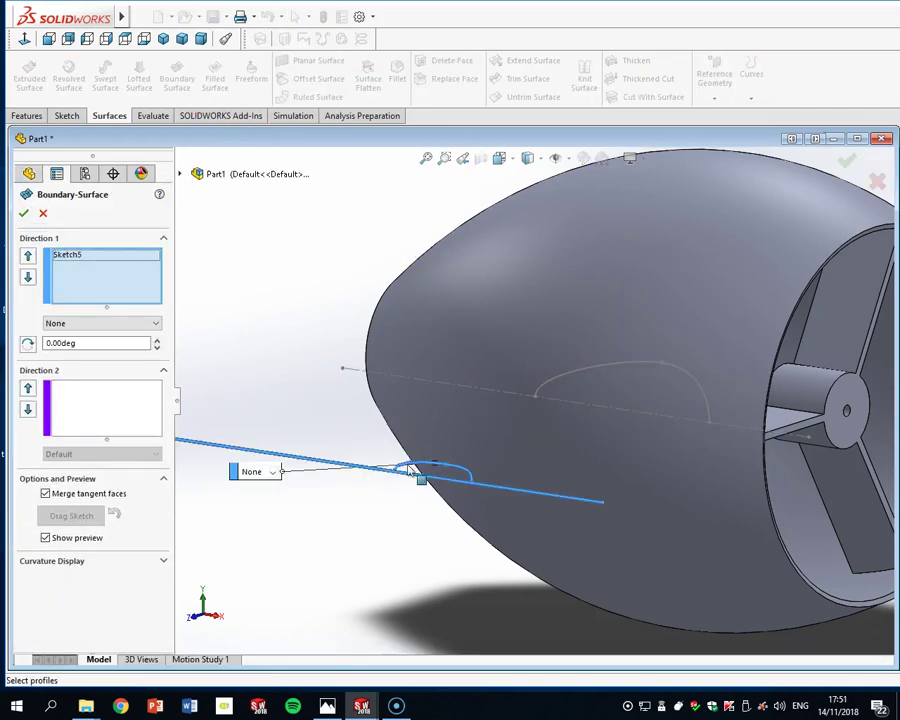
left_click(548, 384)
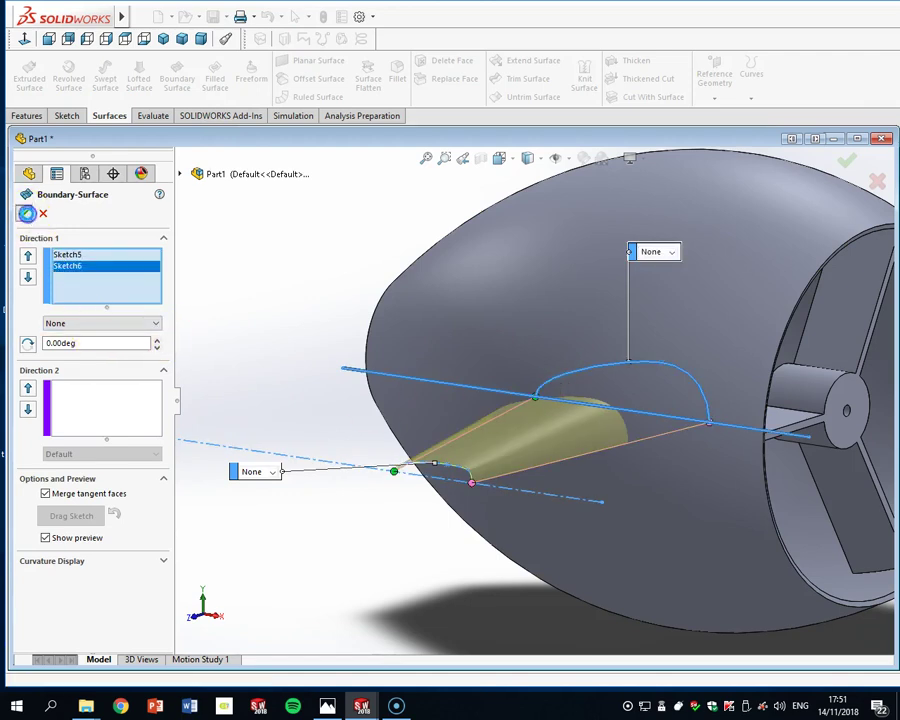
left_click(24, 214)
scroll(622, 445, "down", 3)
mouse_move(630, 432)
middle_mouse_down()
mouse_move(647, 489)
mouse_move(639, 489)
mouse_move(635, 428)
mouse_move(624, 416)
middle_mouse_up()
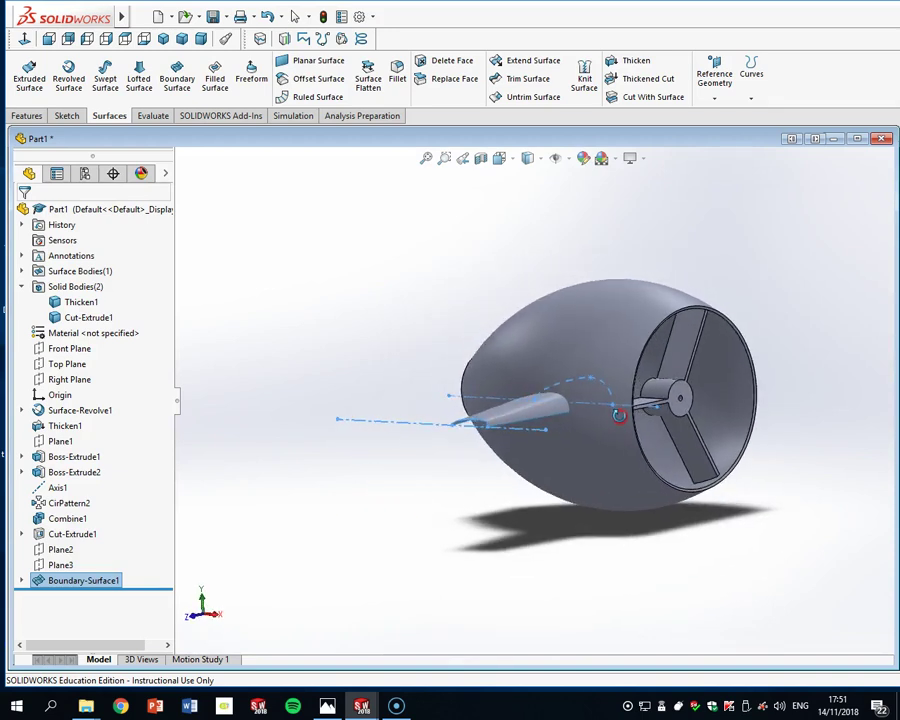
scroll(396, 480, "up", 3)
left_click(460, 463)
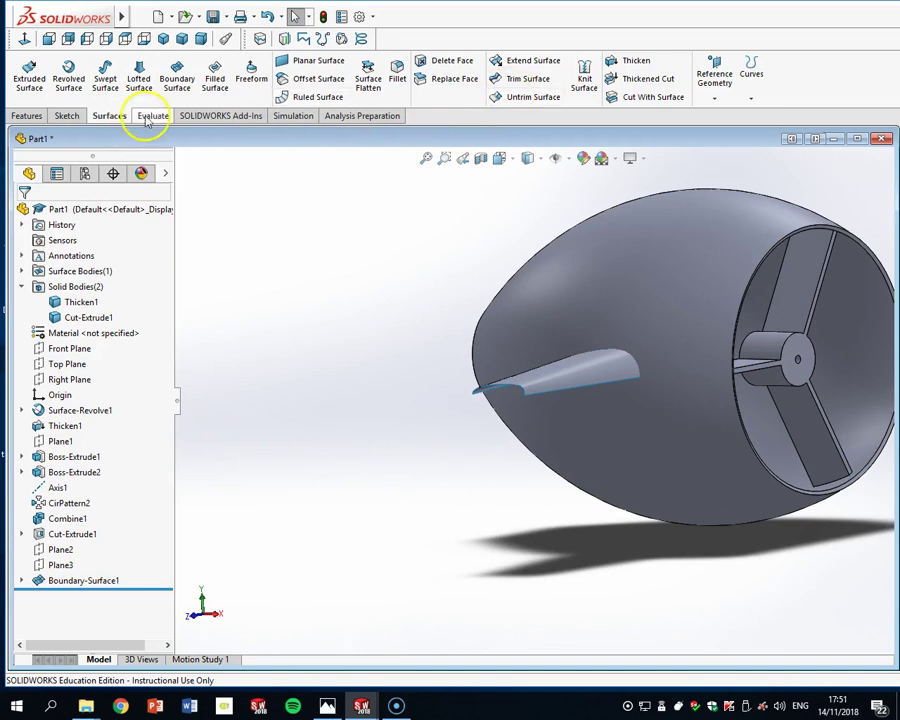
Mirror the boundary surface body about the Top Plane
left_click(24, 116)
left_click(597, 97)
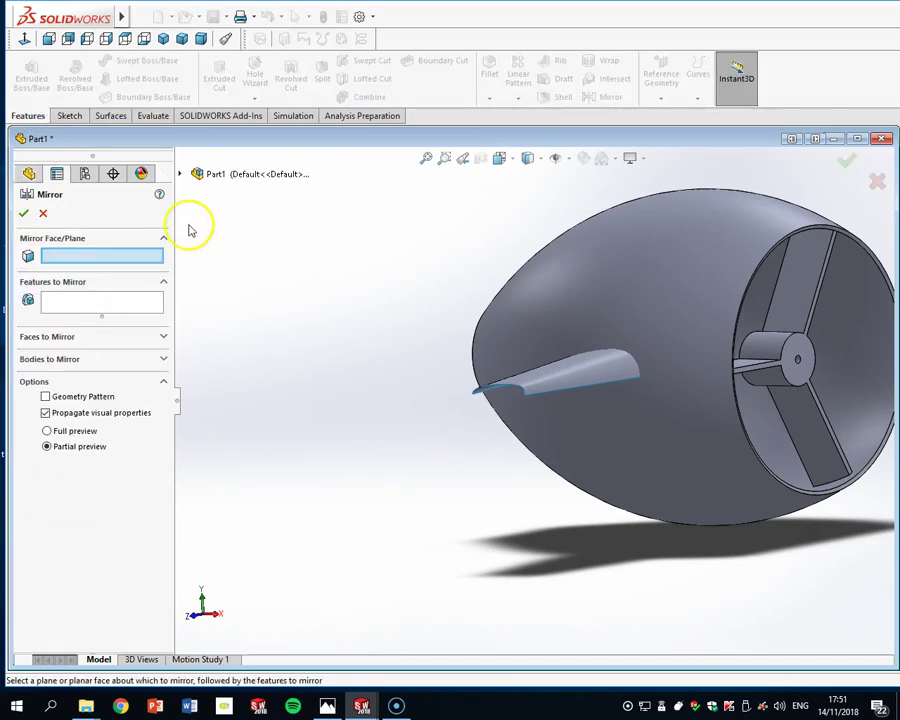
left_click(180, 175)
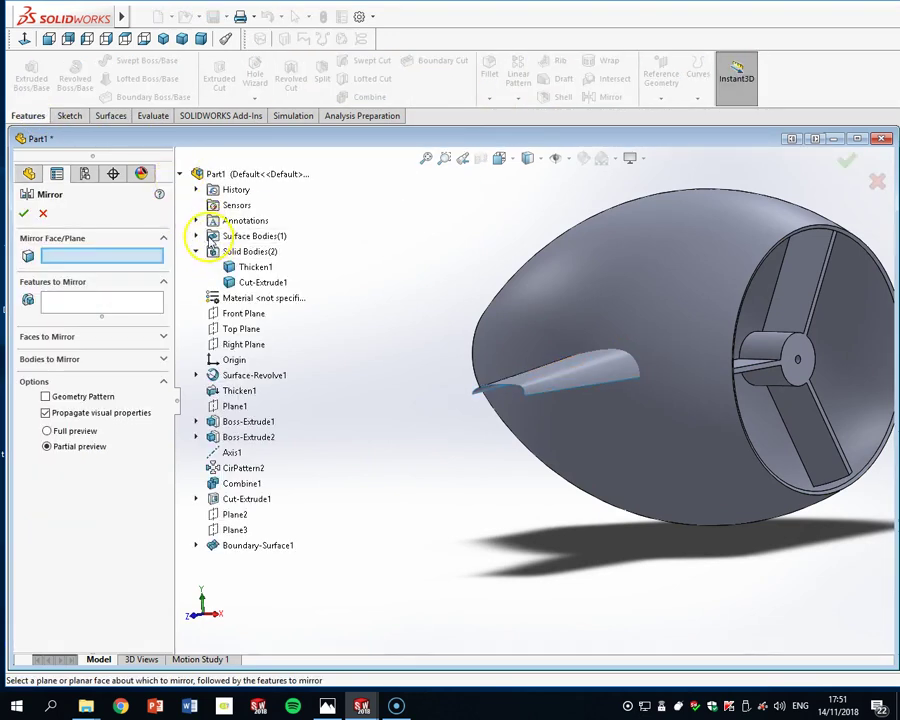
left_click(222, 330)
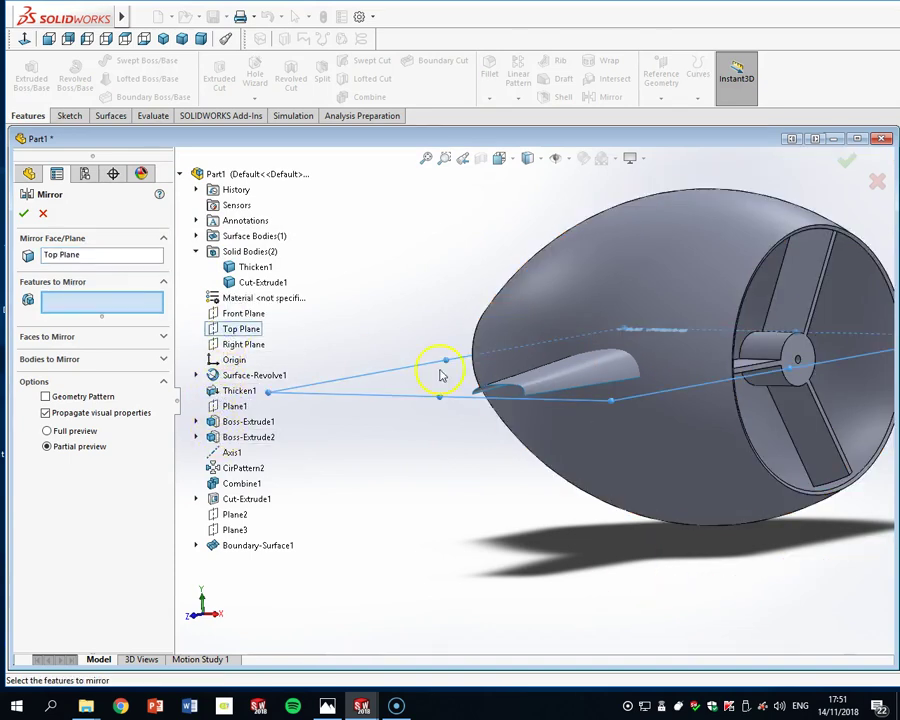
left_click(97, 366)
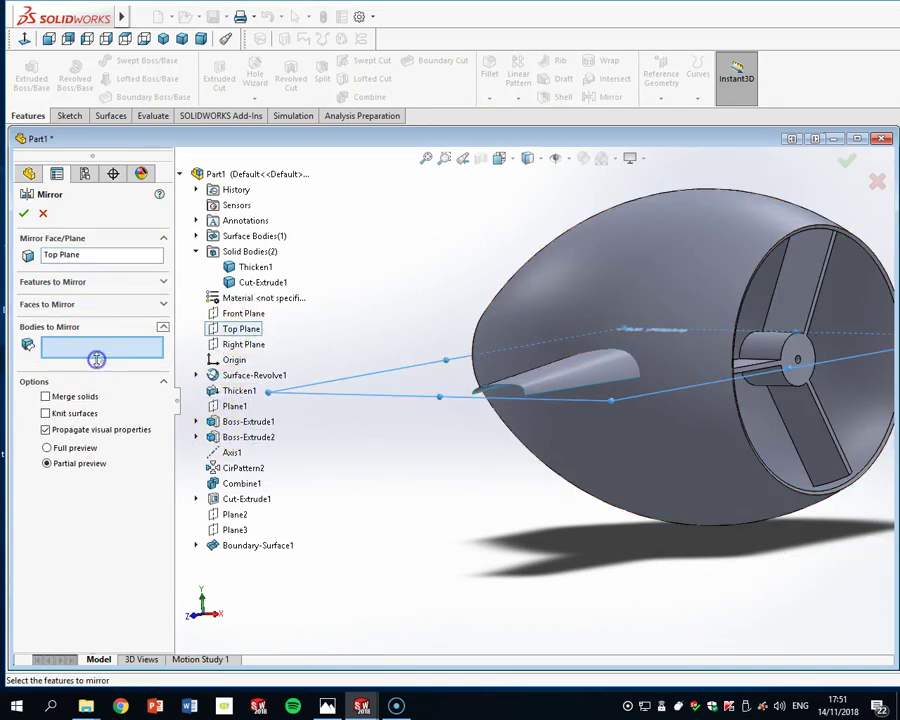
left_click(594, 362)
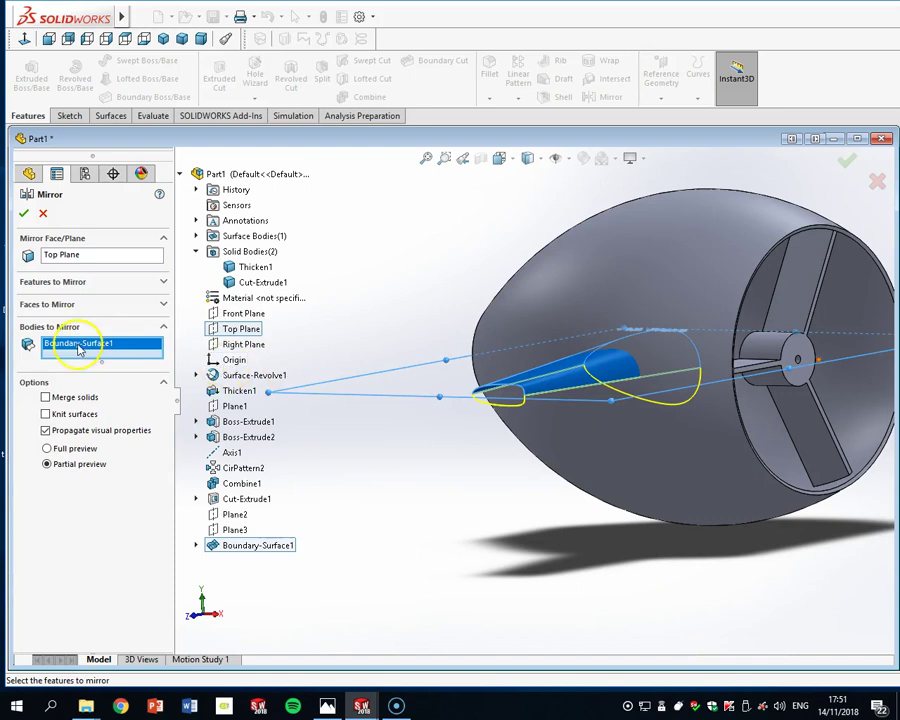
left_click(25, 215)
Examine the boundary surface and its mirrored copy where they pass through the shell wall
scroll(540, 470, "up", 3)
middle_click_drag(531, 510, 625, 321)
scroll(535, 425, "down", 3)
left_click(625, 323)
left_click(381, 276)
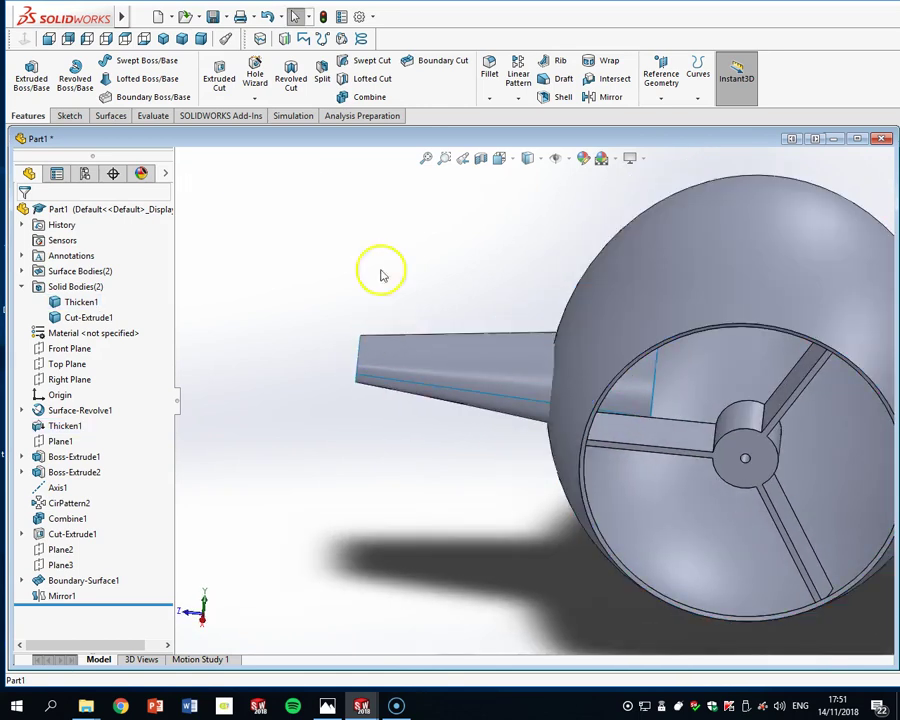
left_click(472, 378)
left_click(297, 227)
Trim the boundary surface and its mirrored copy with the shell's outer face, removing the portions inside the shell
left_click(110, 115)
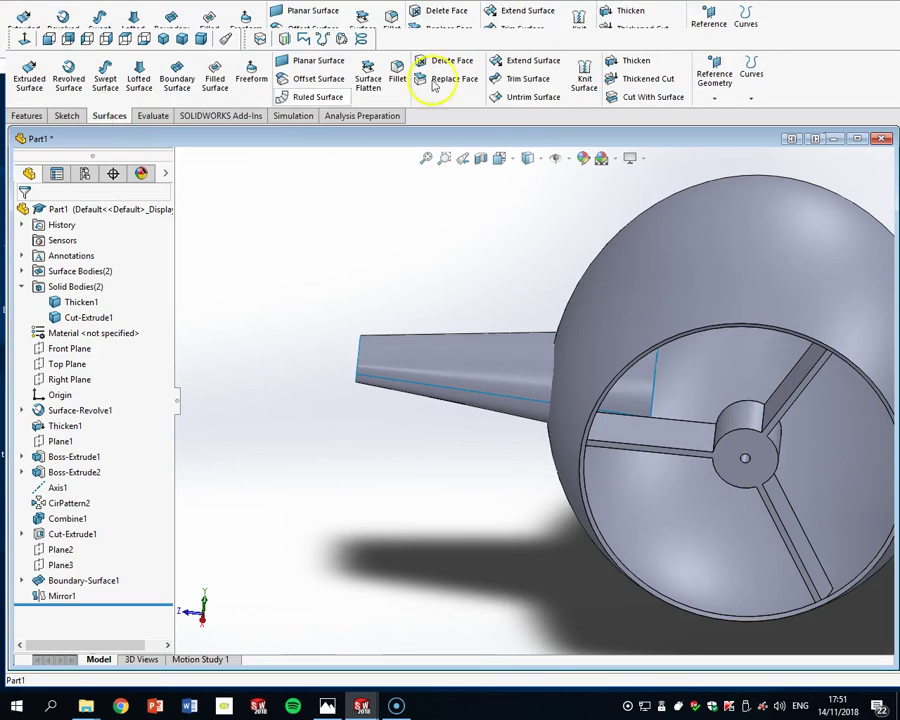
left_click(498, 82)
middle_click_drag(502, 355, 205, 297)
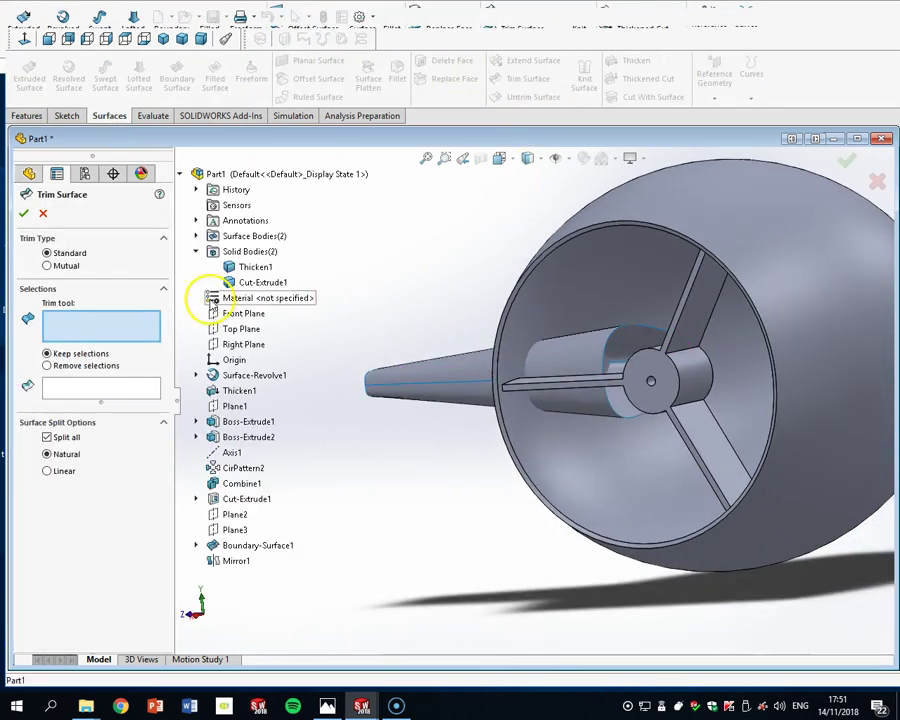
middle_click_drag(649, 261, 652, 296)
left_click(683, 315)
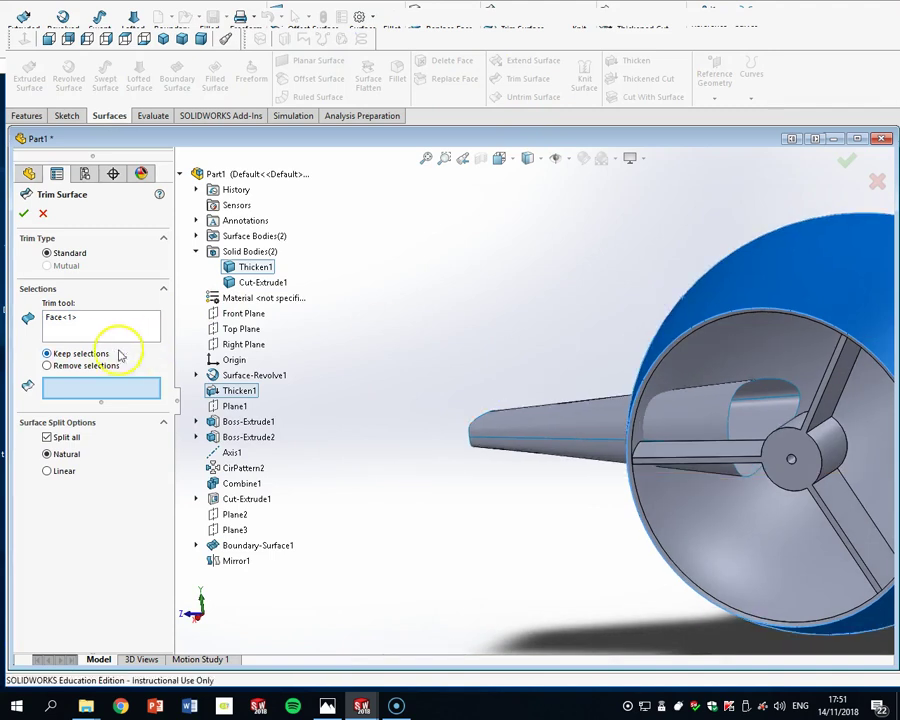
left_click(651, 416)
left_click(718, 476)
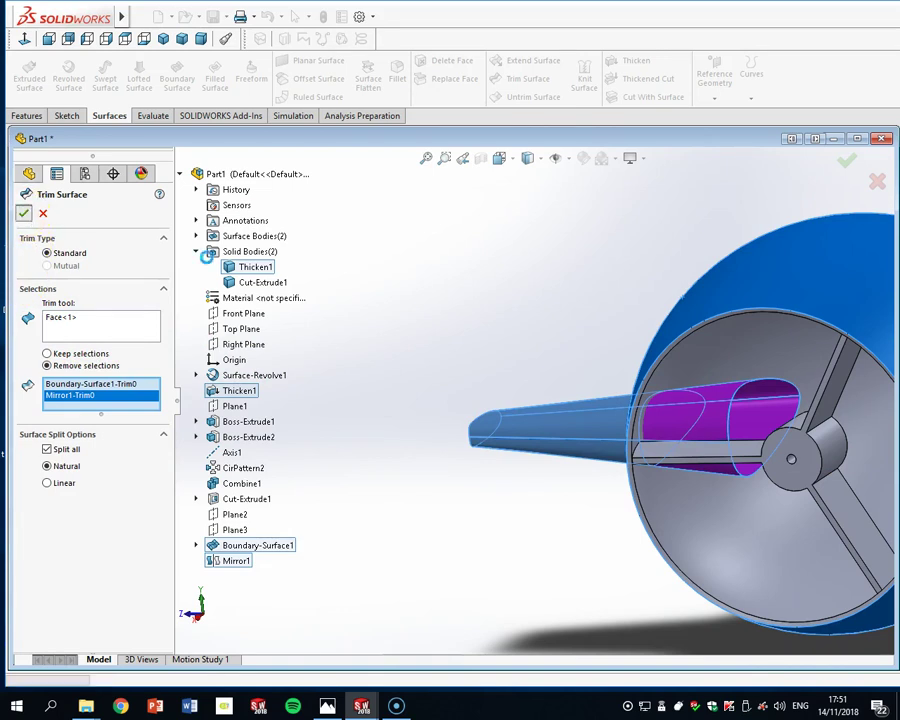
left_click(23, 214)
scroll(574, 318, "down", 3)
middle_click_drag(574, 318, 632, 376)
scroll(713, 395, "up", 4)
middle_click_drag(713, 395, 728, 397)
scroll(738, 515, "down", 3)
middle_click_drag(738, 440, 712, 448)
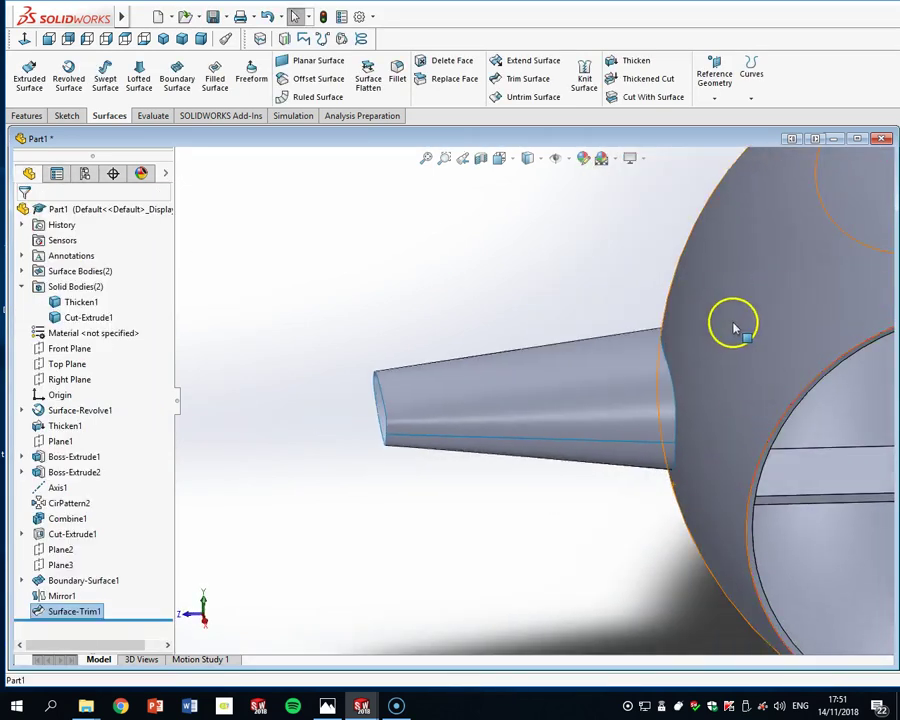
Hide the thickened shell body so the open root of the side arm is accessible
scroll(737, 326, "down", 3)
middle_click_drag(700, 365, 556, 295)
left_click(600, 307)
left_click(659, 268)
middle_click_drag(491, 337, 593, 321)
scroll(566, 402, "down", 3)
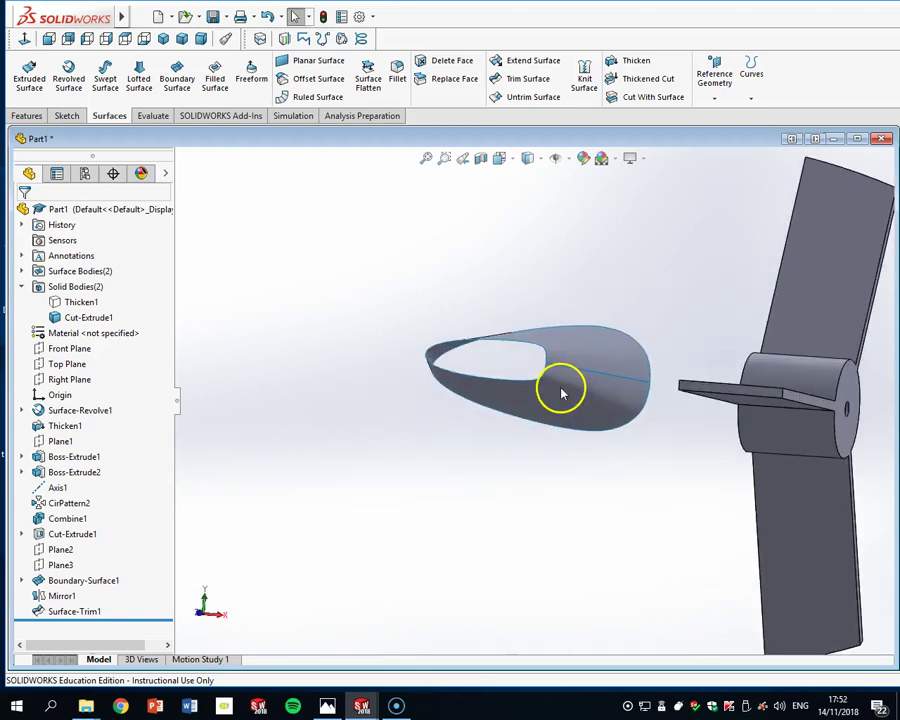
Start a filled surface over the arm's open tip, using both tip edges as the patch boundary
middle_click_drag(558, 390, 514, 386)
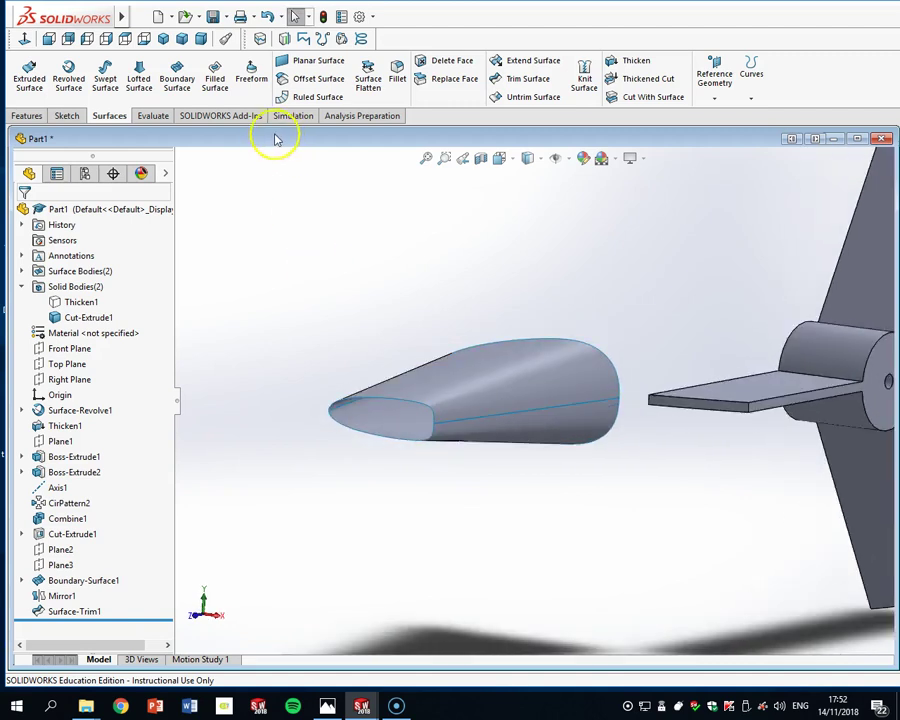
left_click(217, 80)
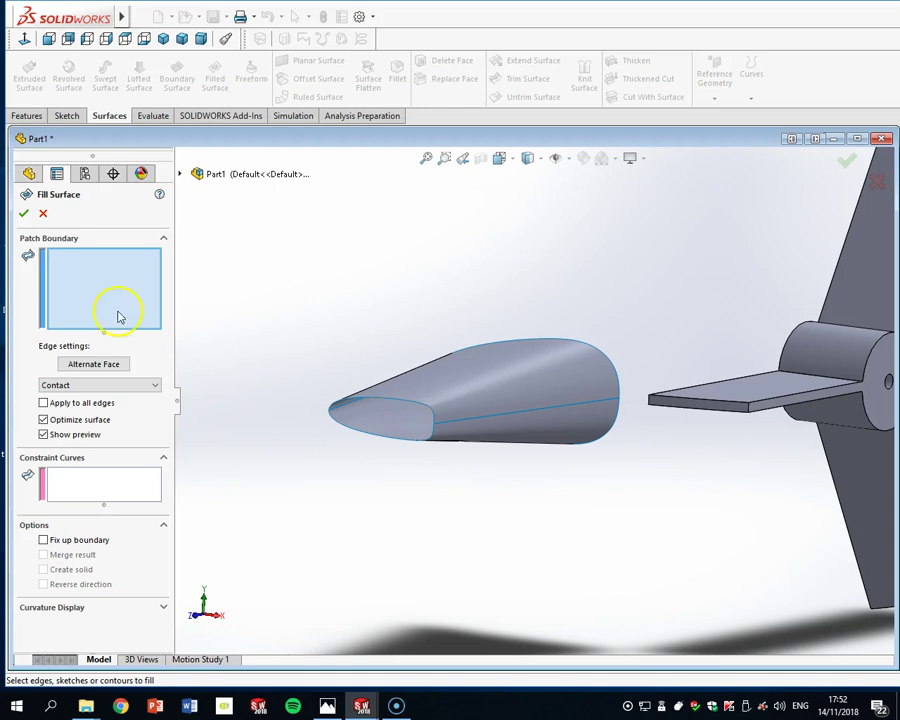
left_click(396, 403)
scroll(406, 420, "down", 2)
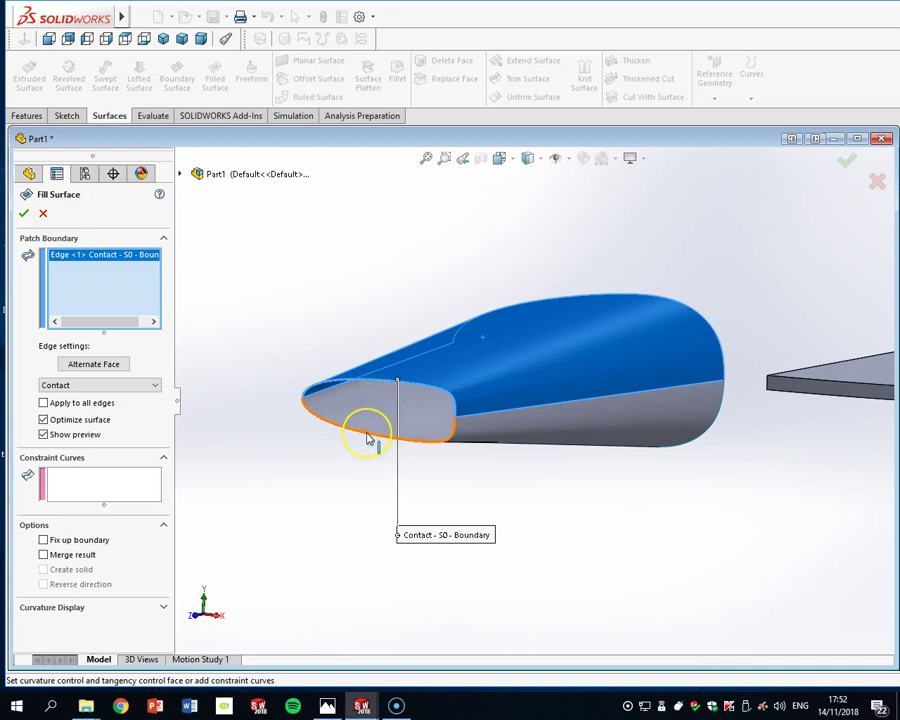
left_click(366, 435)
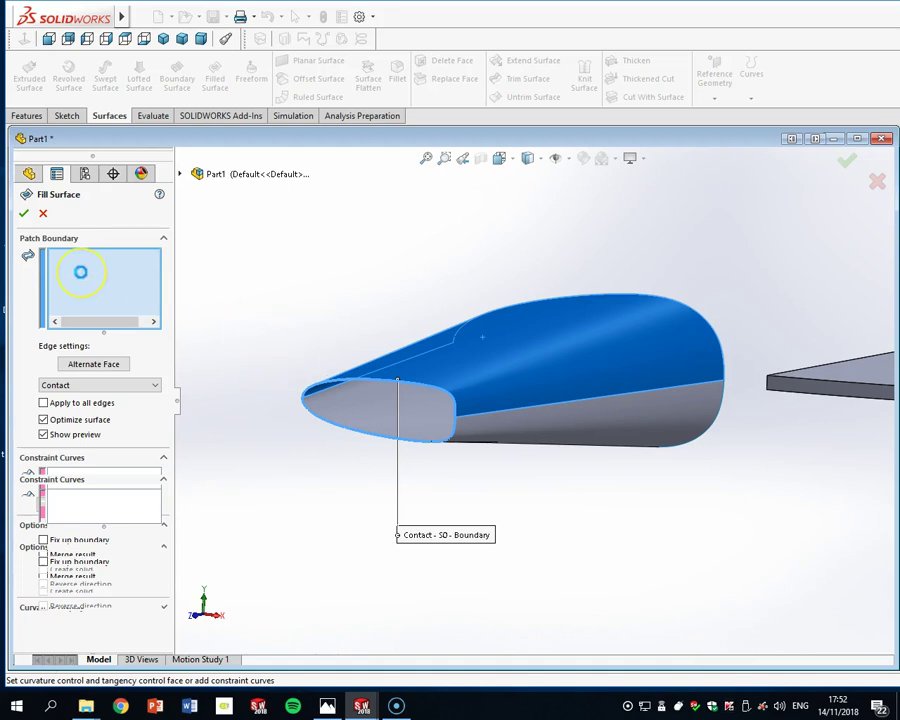
left_click_drag(104, 321, 130, 318)
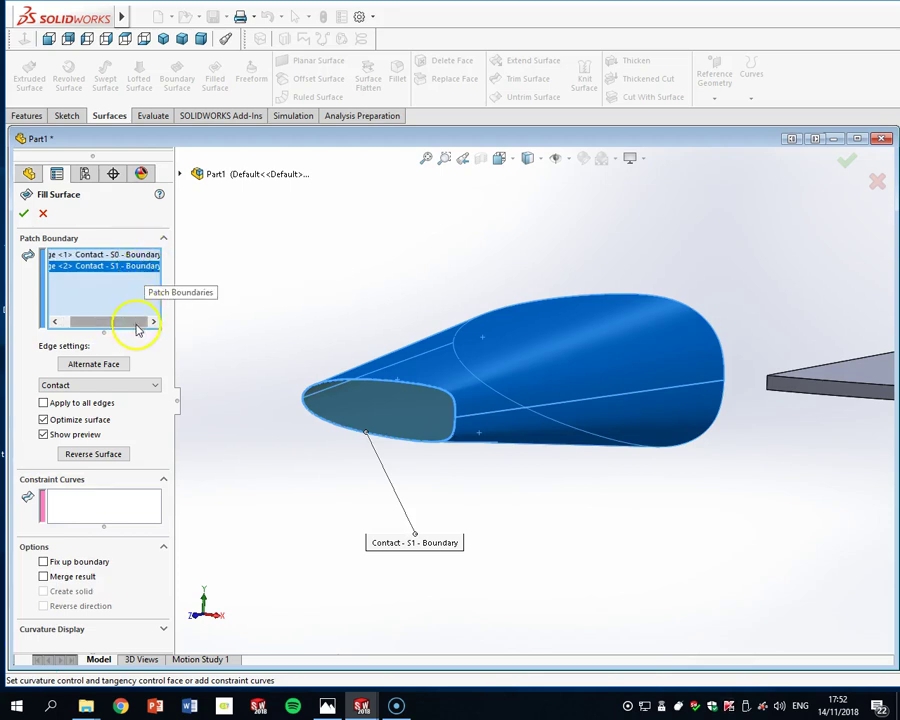
left_click_drag(140, 321, 104, 316)
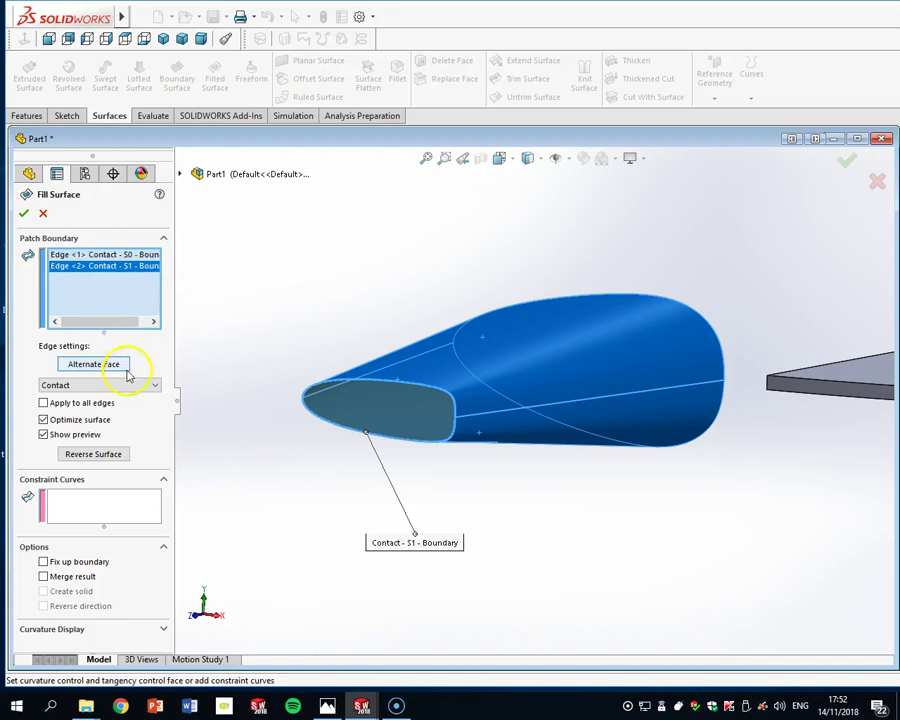
Set the second boundary edge of the tip patch to the Curvature condition
mouse_move(340, 385)
middle_mouse_down()
mouse_move(394, 281)
mouse_move(346, 285)
mouse_move(327, 368)
mouse_move(331, 392)
middle_mouse_up()
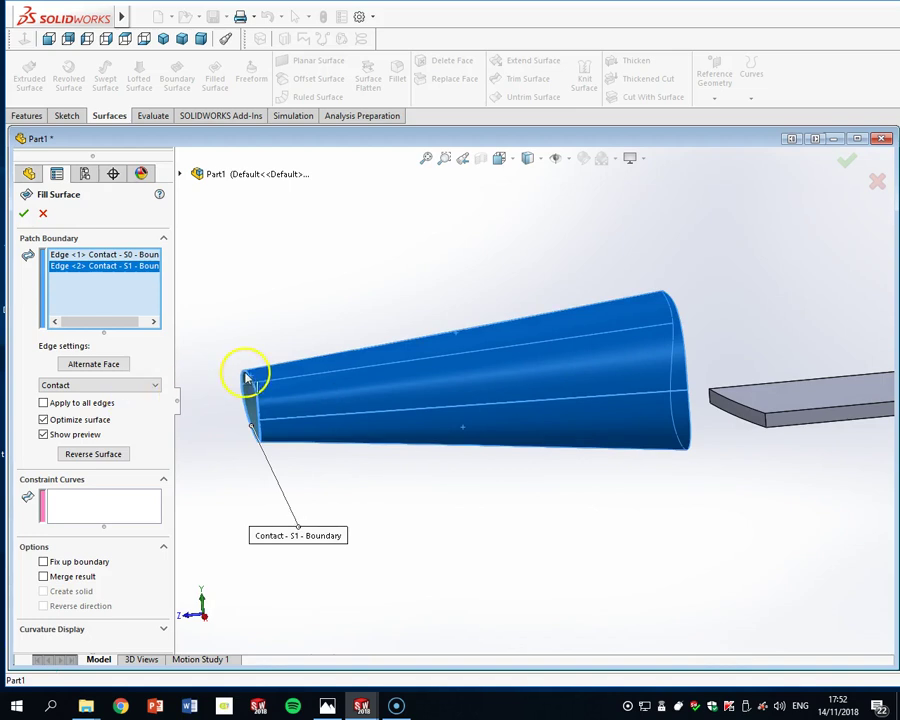
scroll(279, 377, "up", 2)
scroll(279, 377, "down", 2)
left_click(110, 385)
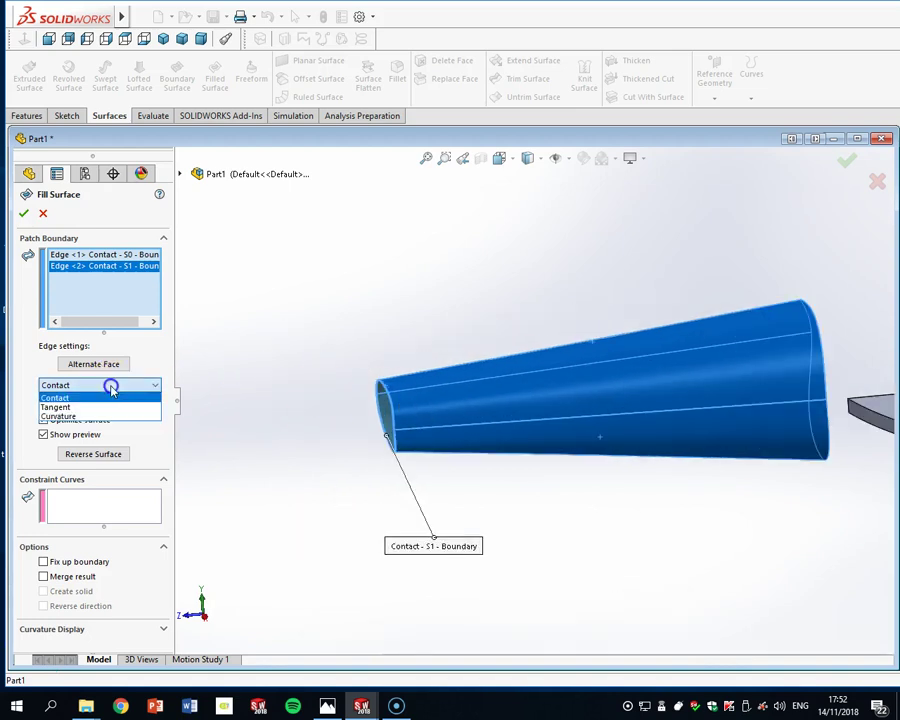
left_click(75, 413)
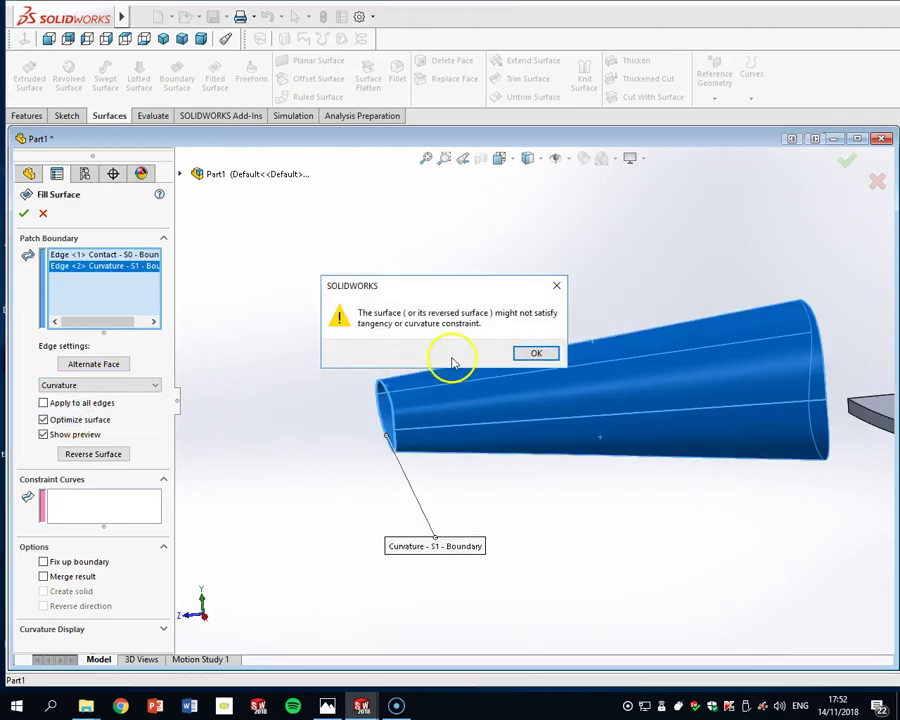
left_click(538, 354)
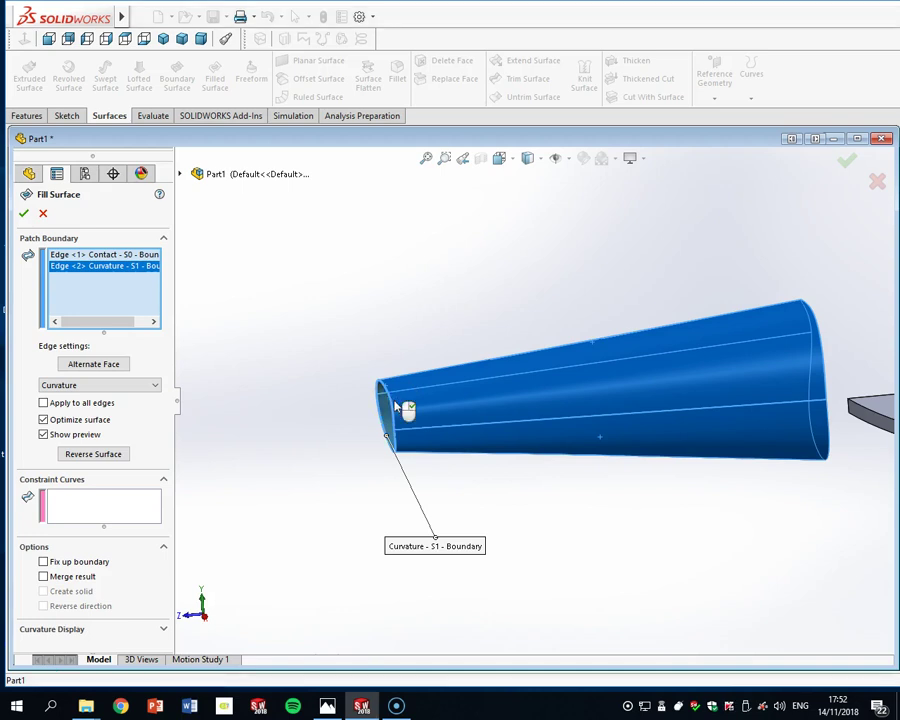
Reverse the tip patch and apply the Curvature condition to all edges, completing the arm's rounded tip fill
left_click(335, 364)
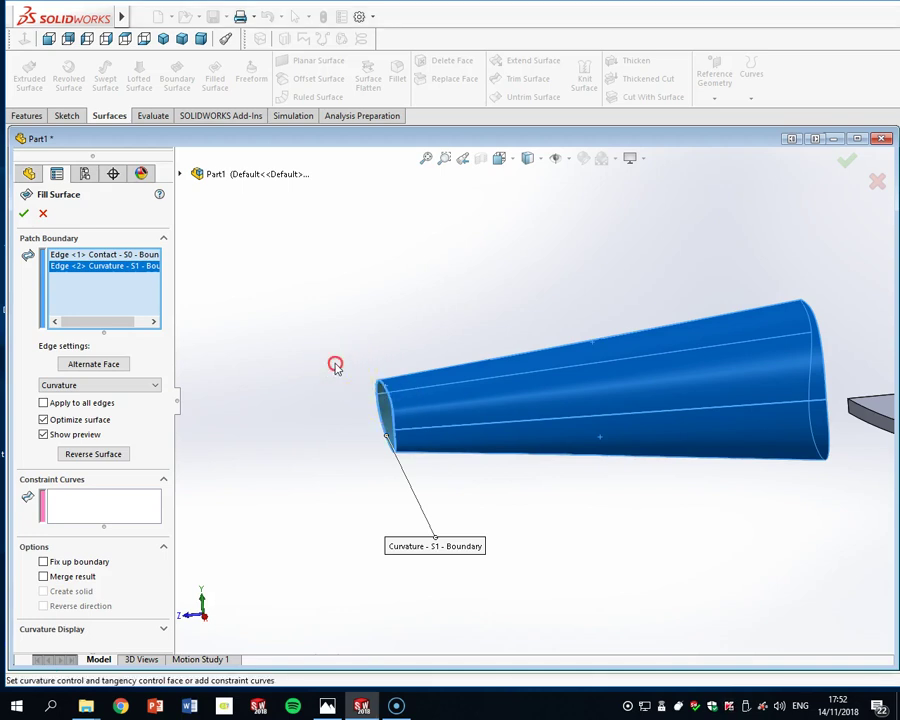
left_click(107, 454)
left_click(44, 403)
left_click(536, 351)
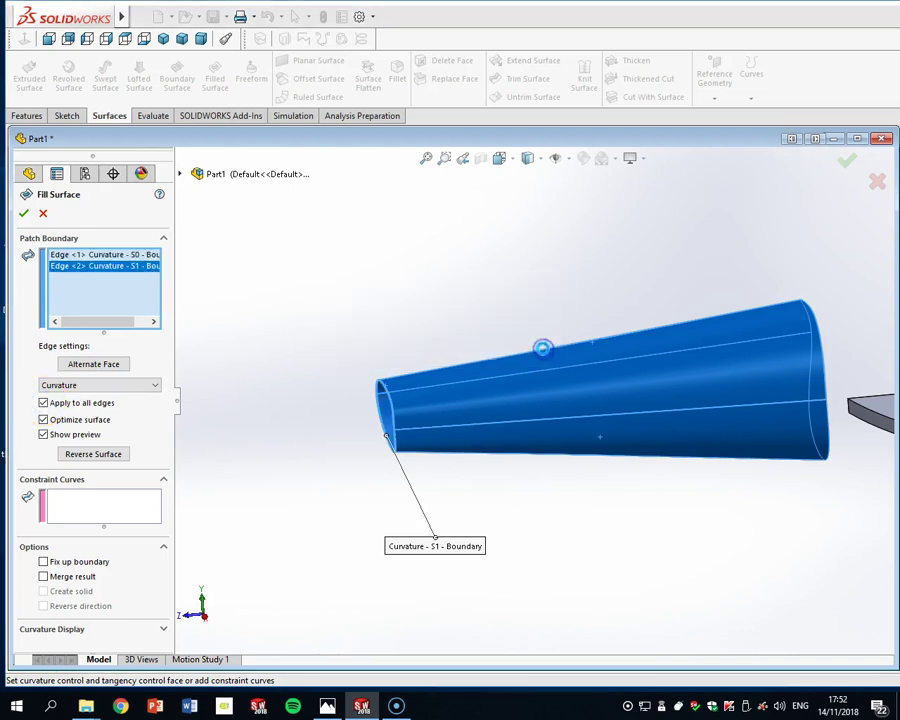
middle_click_drag(479, 413, 500, 399)
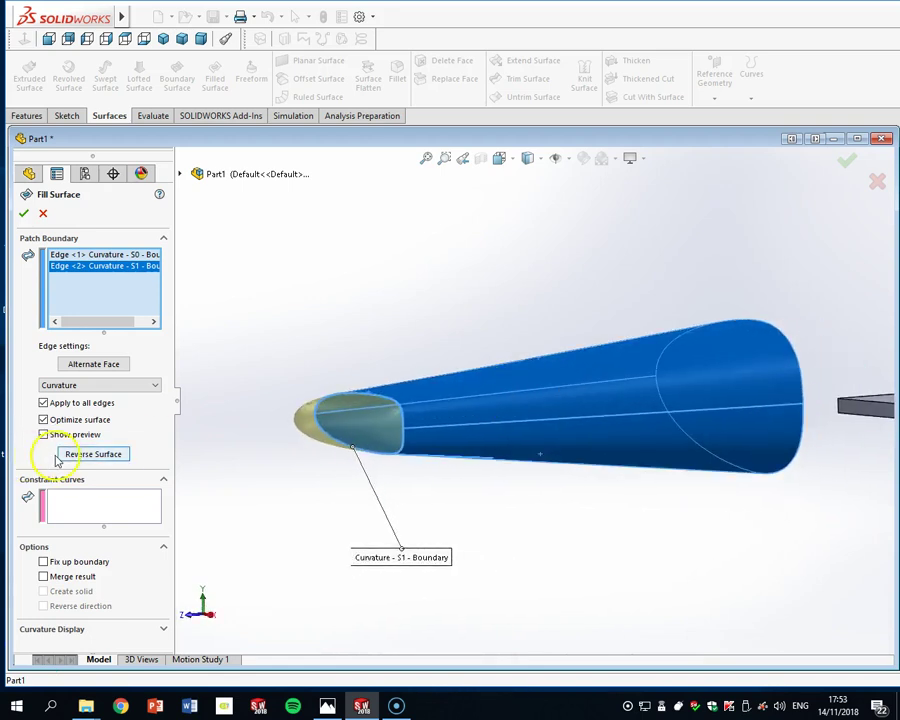
scroll(549, 398, "up", 3)
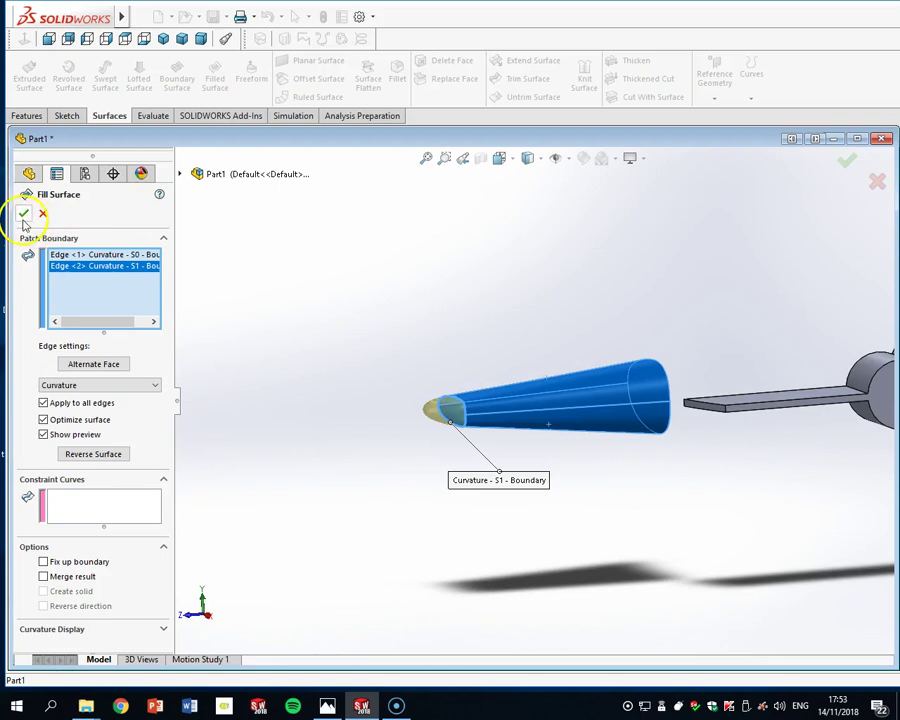
middle_click_drag(698, 370, 779, 315)
left_click(506, 261)
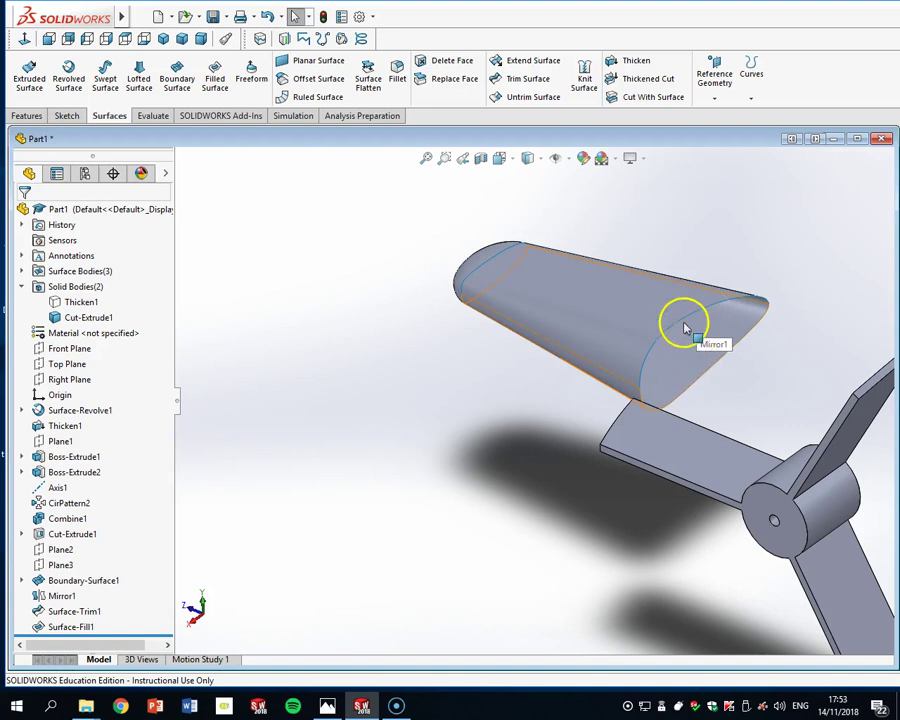
Create a filled surface closing the arm's open root from its two end edges, with the Contact edge condition
scroll(714, 334, "up", 3)
middle_click_drag(714, 334, 673, 324)
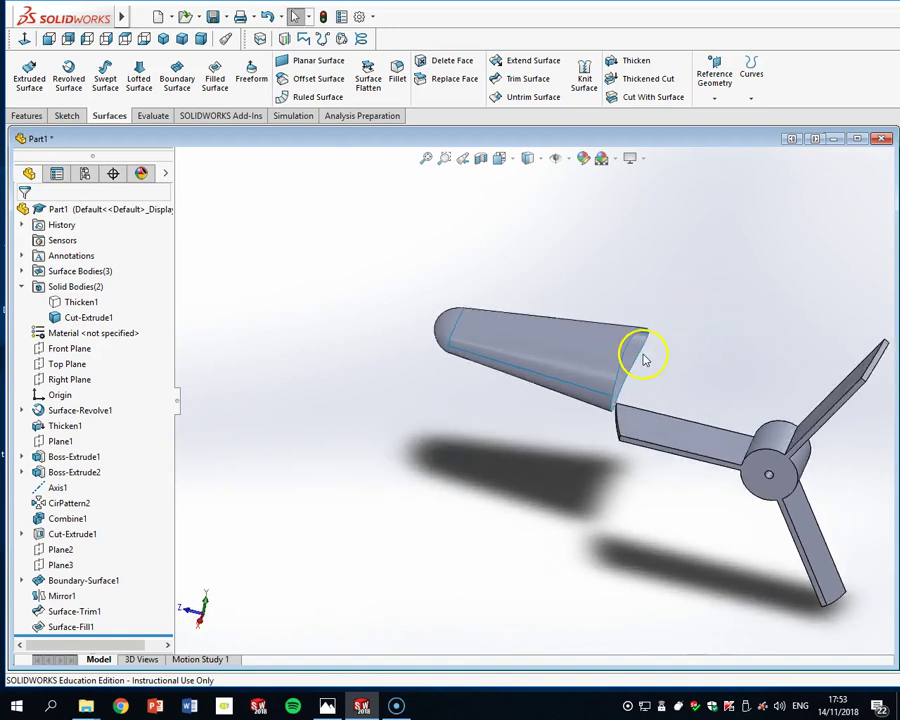
left_click(217, 74)
scroll(702, 300, "down", 5)
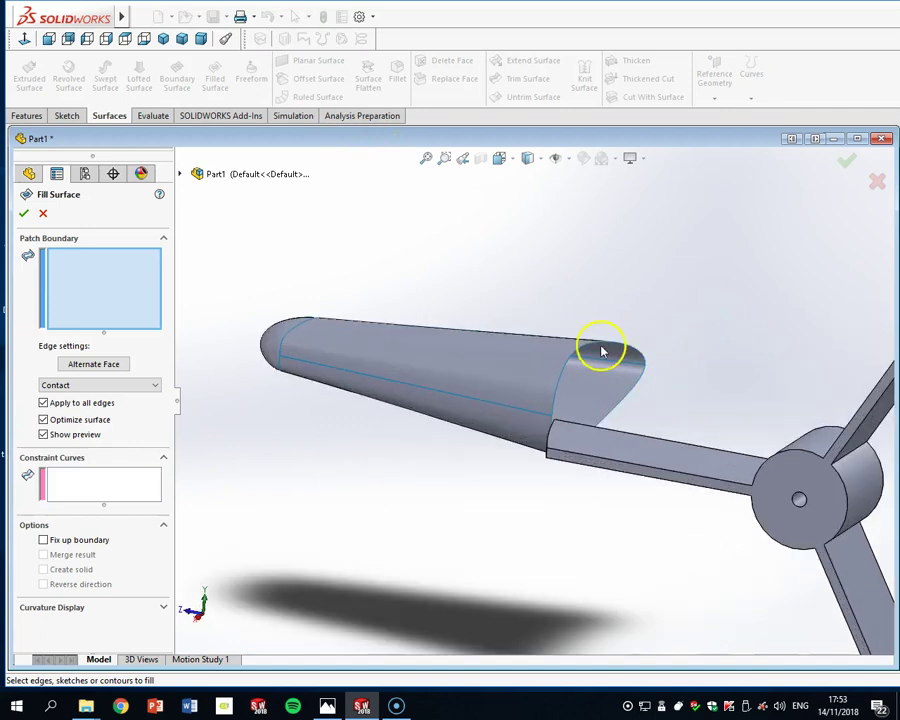
left_click(589, 349)
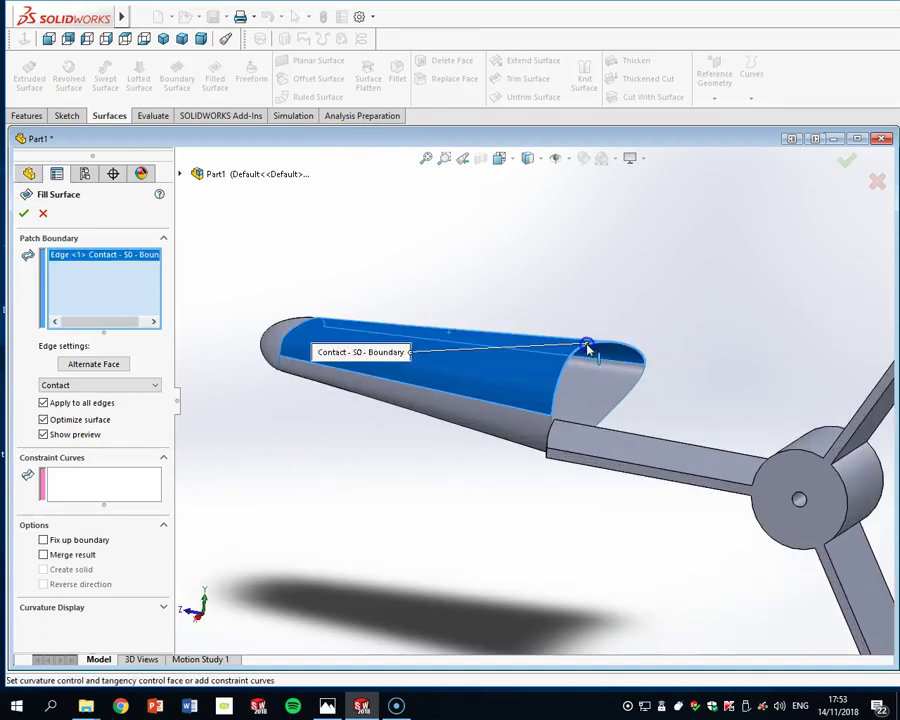
left_click(620, 403)
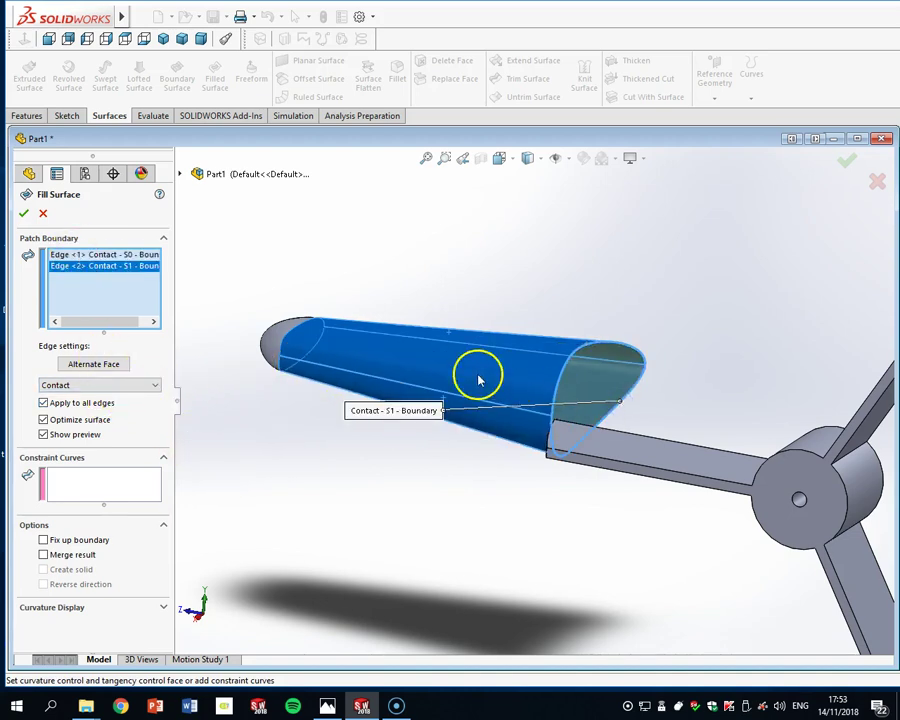
left_click(22, 216)
Examine the capped arm on its own and against the shell, showing the shell body briefly and hiding it again
scroll(662, 323, "up", 3)
middle_click_drag(692, 326, 600, 386)
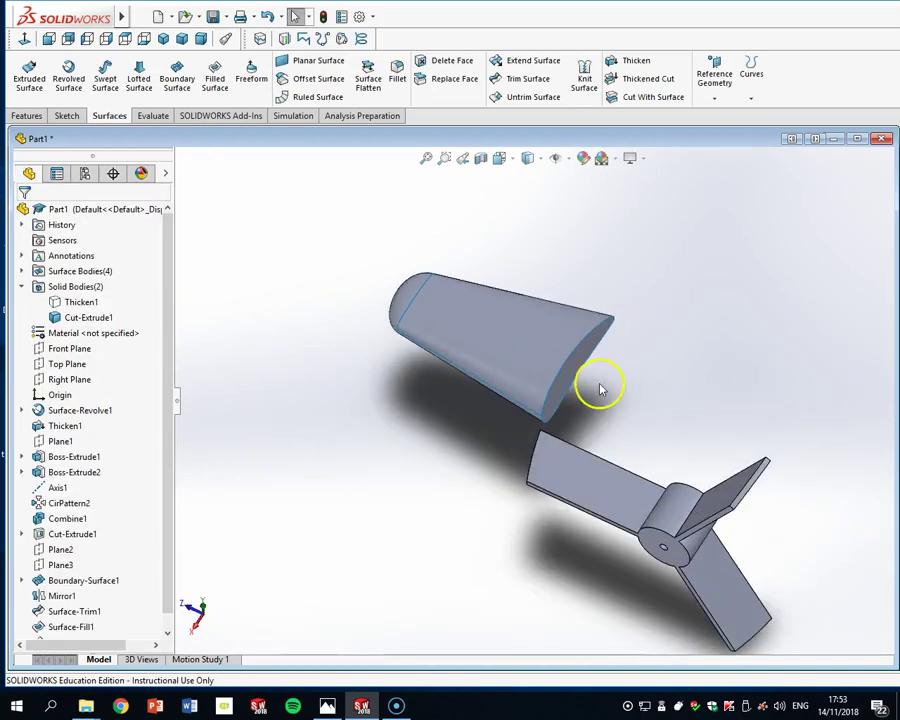
scroll(600, 385, "down", 5)
middle_click_drag(603, 341, 599, 302)
scroll(581, 372, "up", 7)
middle_click_drag(581, 373, 514, 424)
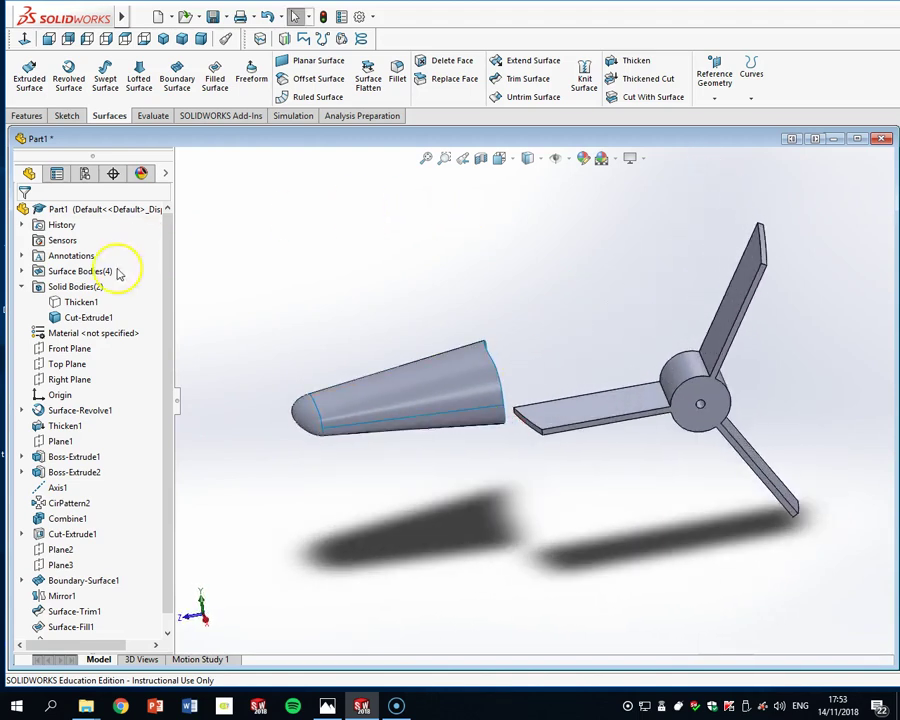
left_click(66, 301)
left_click(94, 287)
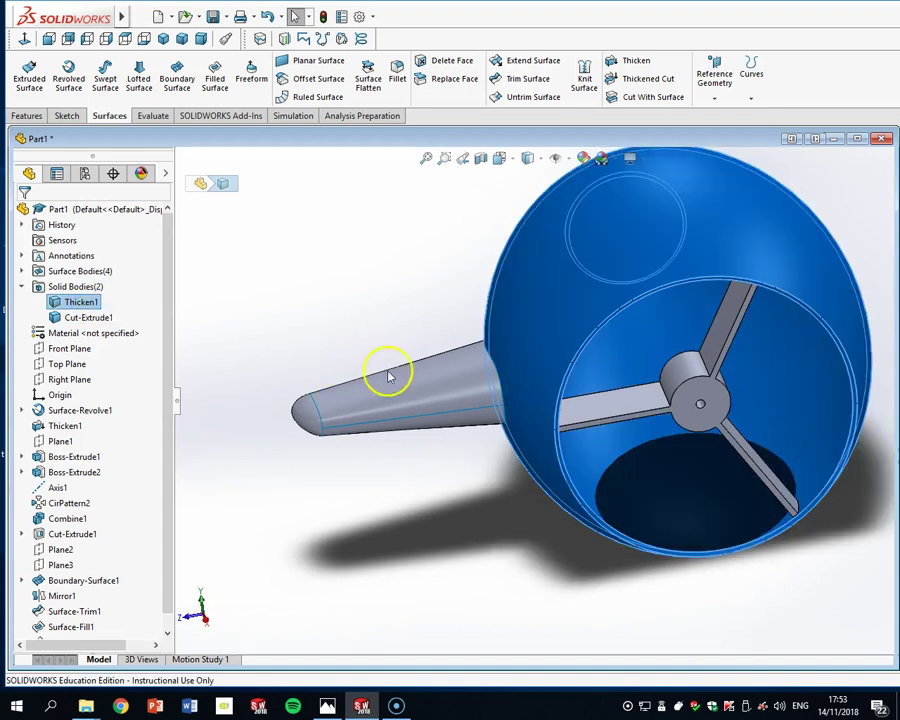
middle_click_drag(520, 569, 487, 479)
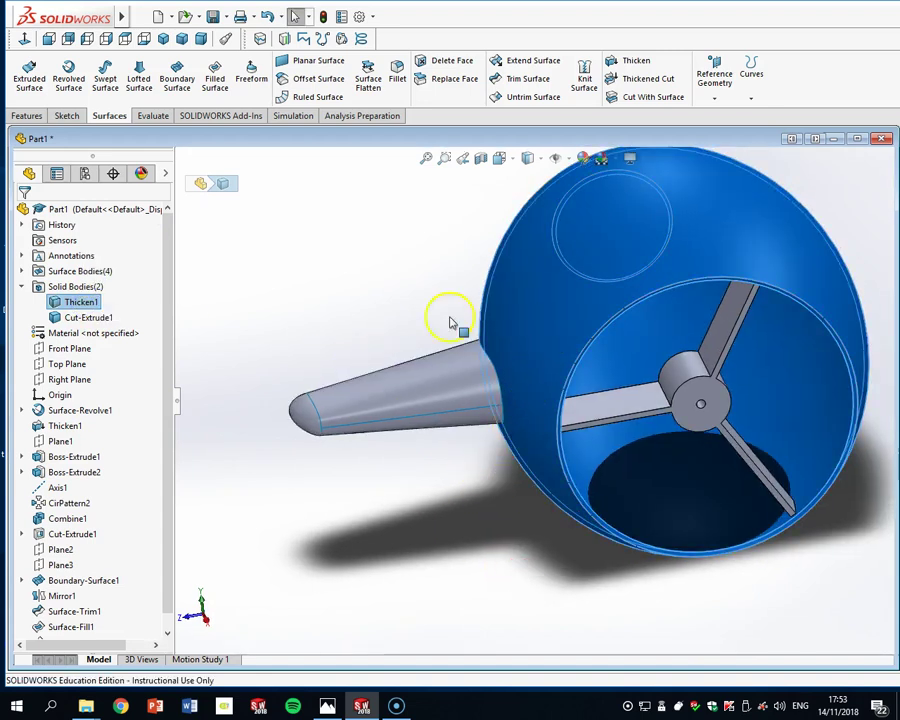
left_click(110, 303)
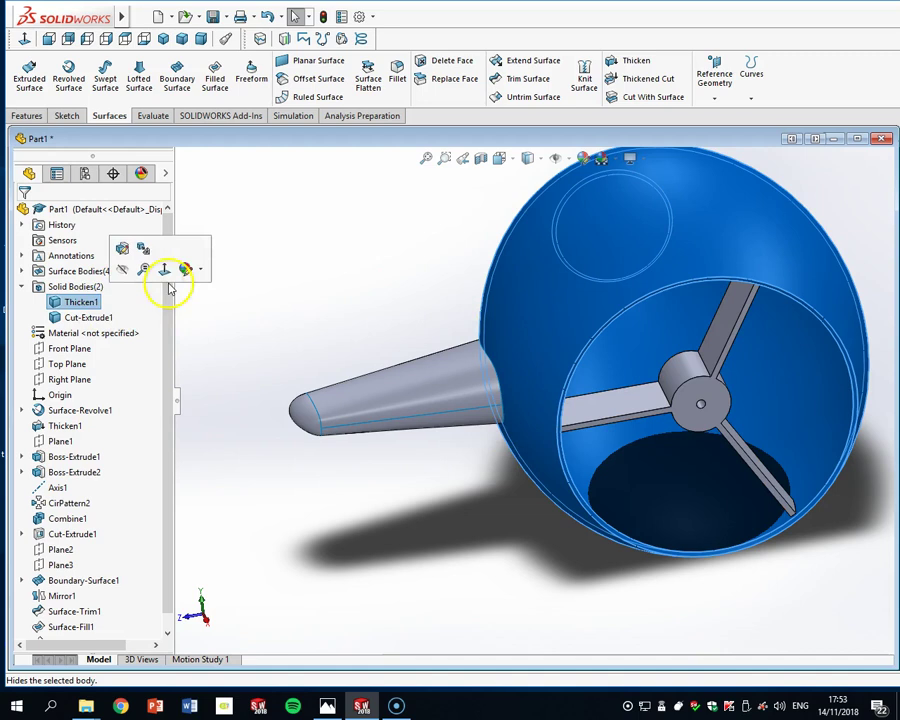
right_click(77, 311)
left_click(88, 274)
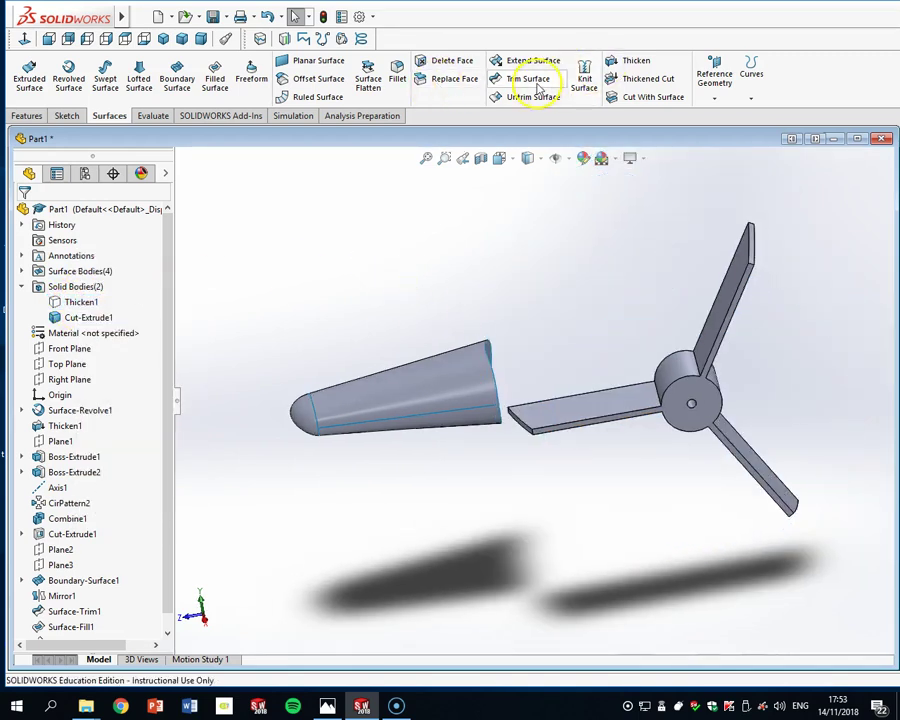
Knit the two trimmed arm surfaces and both end fills together with Create solid enabled
left_click(583, 80)
left_click(402, 376)
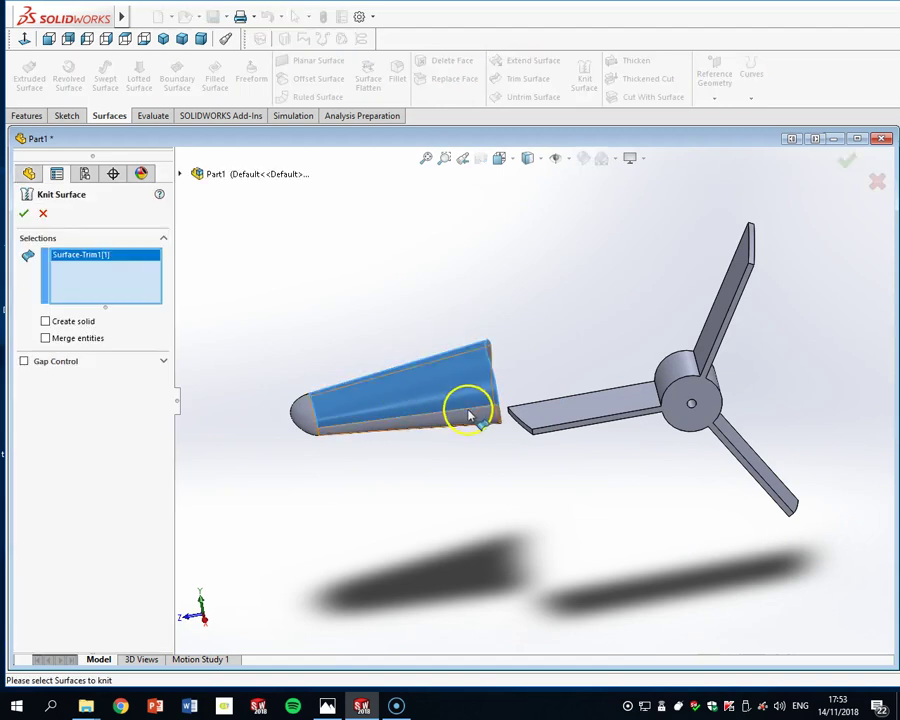
left_click(386, 422)
left_click(310, 425)
middle_click_drag(310, 425, 488, 381)
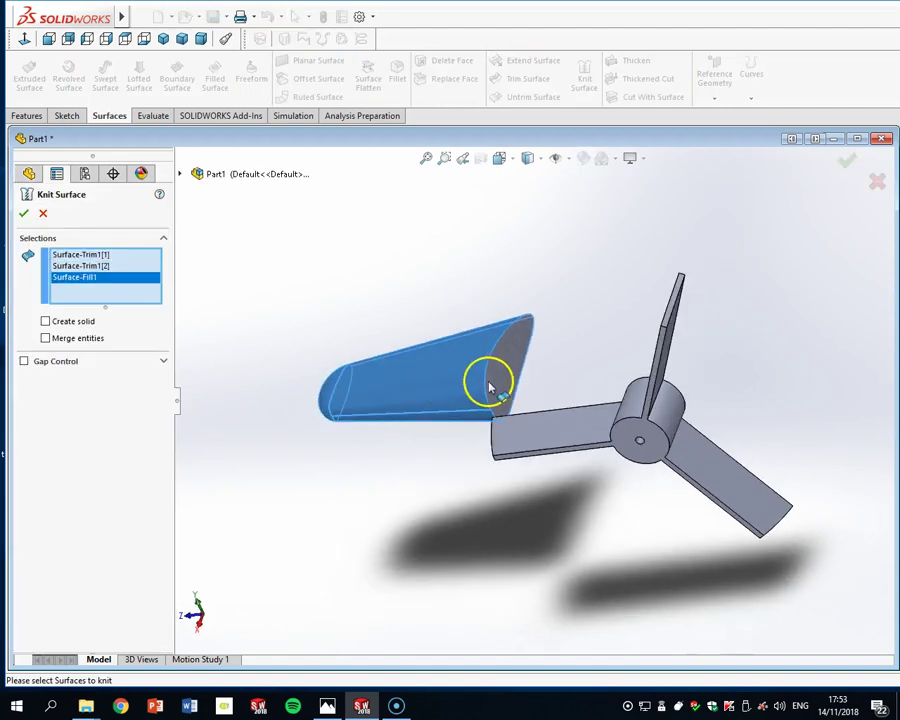
left_click(490, 383)
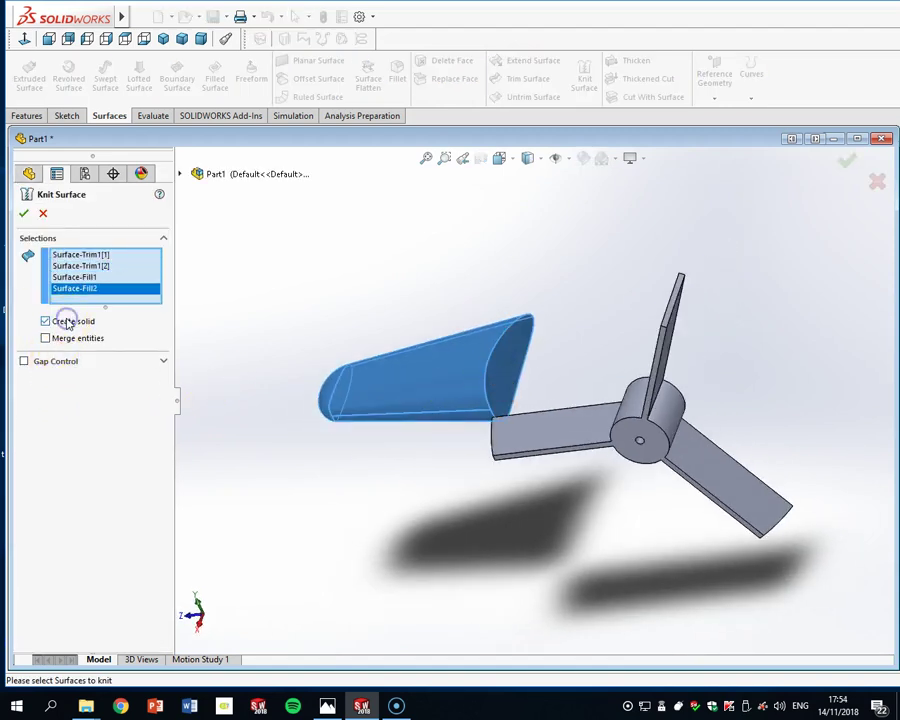
middle_click_drag(364, 263, 376, 258)
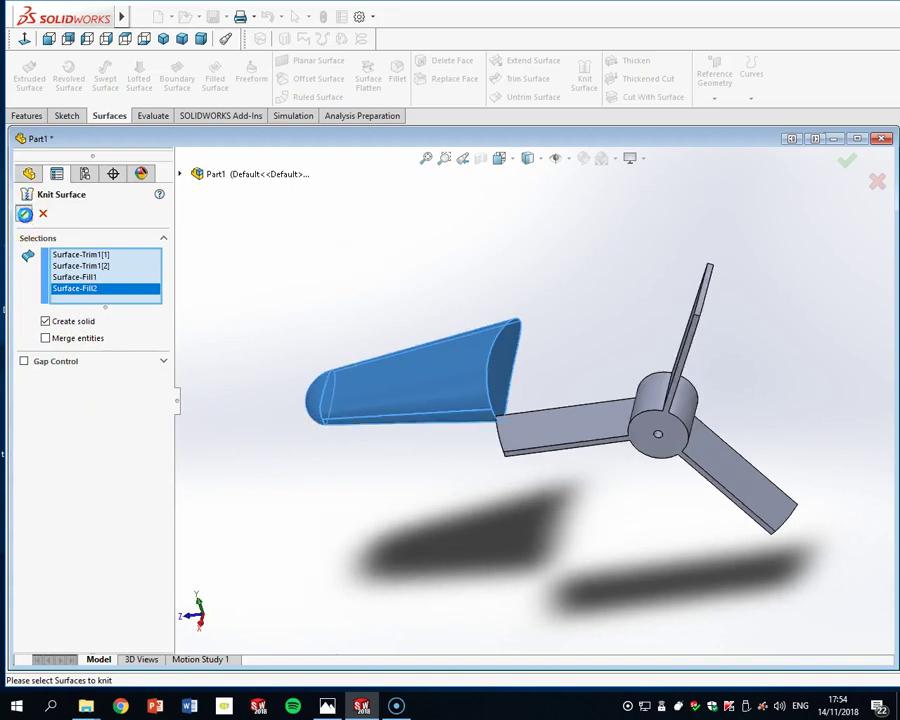
left_click(25, 214)
Show the thickened shell body again alongside the solid arm
middle_click_drag(395, 305, 310, 280)
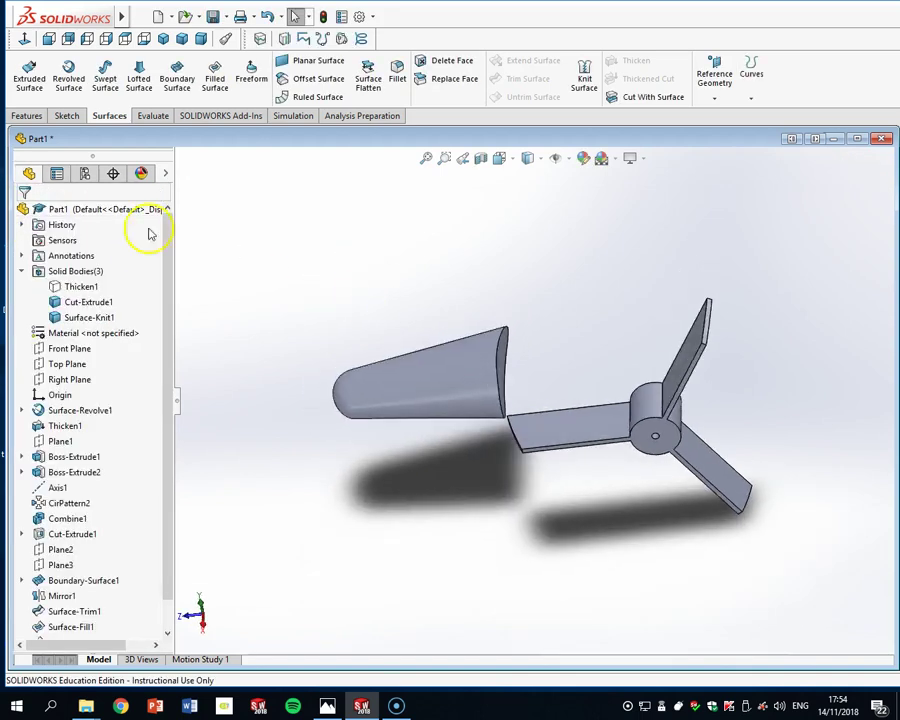
left_click(84, 286)
left_click(94, 268)
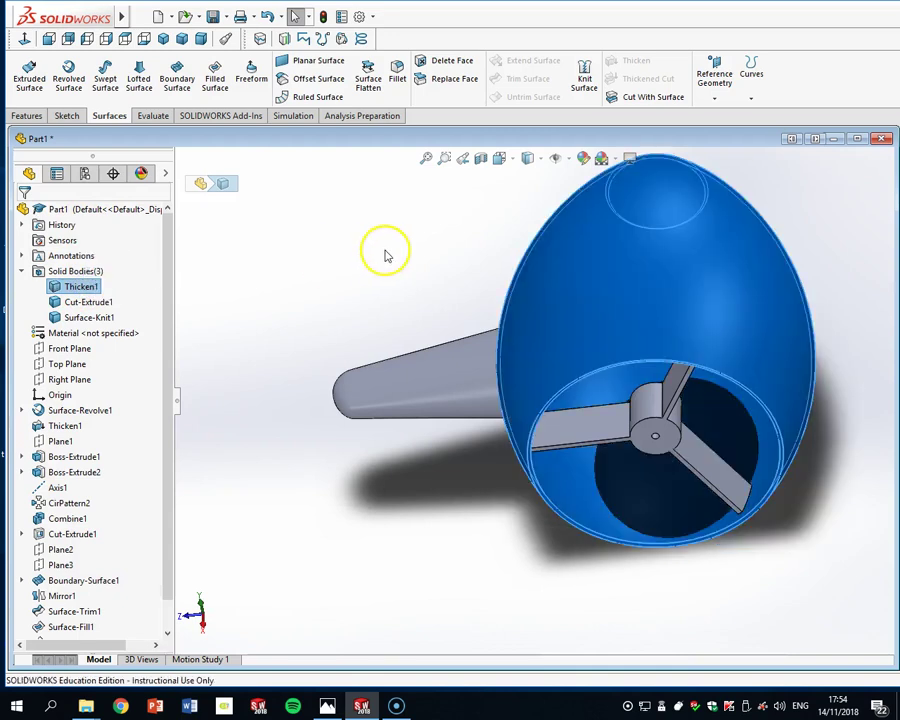
left_click(385, 255)
Examine the complete fan from several angles, including the junction between the solid arm and the shell
middle_click_drag(683, 360, 721, 322)
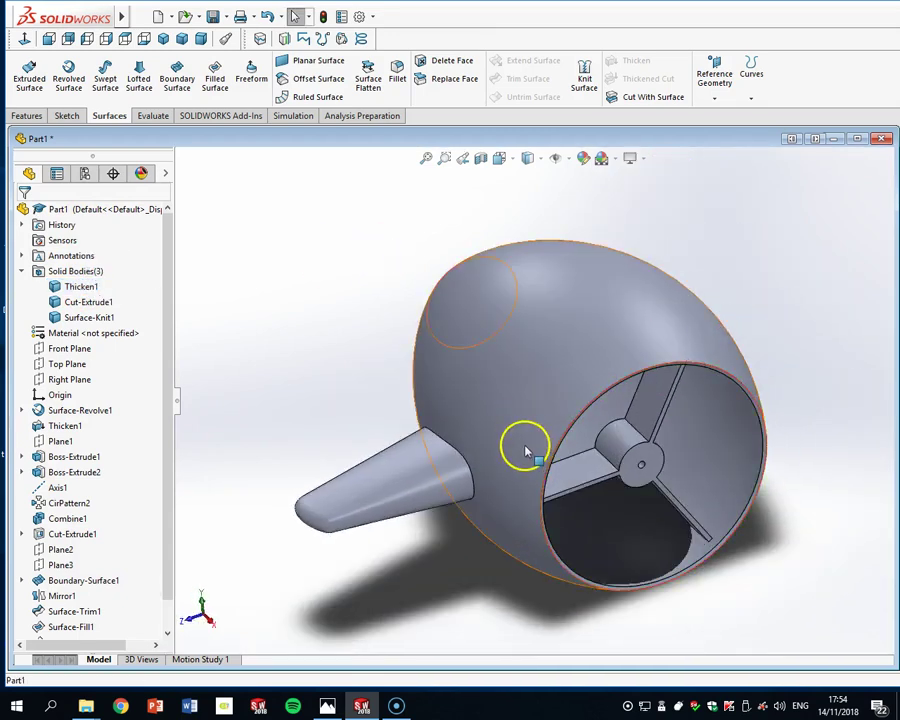
scroll(523, 448, "up", 2)
scroll(520, 448, "down", 3)
scroll(519, 448, "up", 4)
middle_click_drag(519, 448, 545, 424)
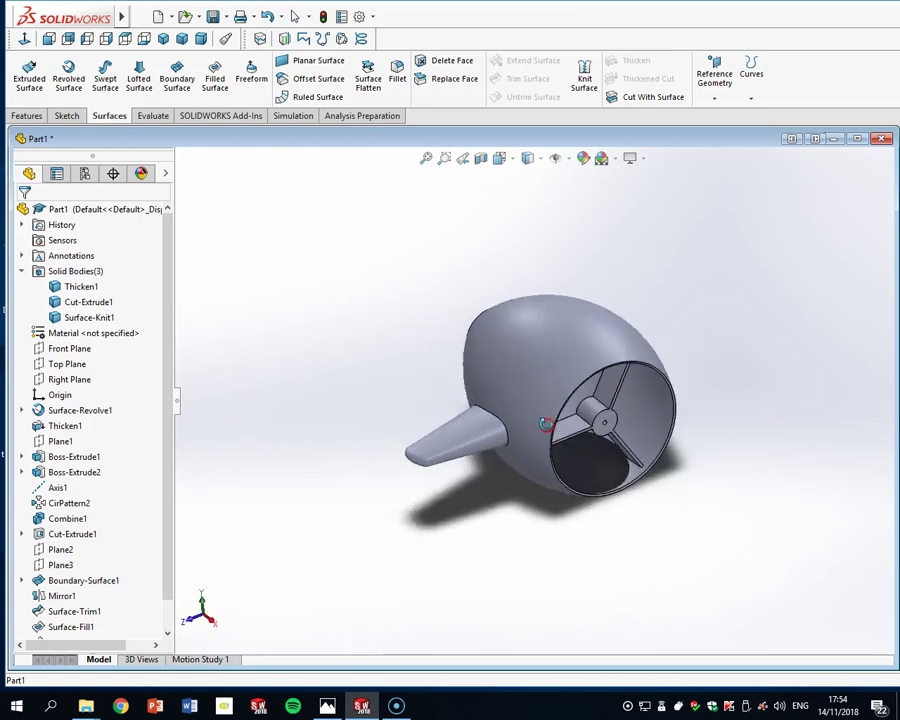
scroll(595, 486, "down", 5)
middle_click_drag(572, 486, 501, 424)
scroll(484, 412, "down", 5)
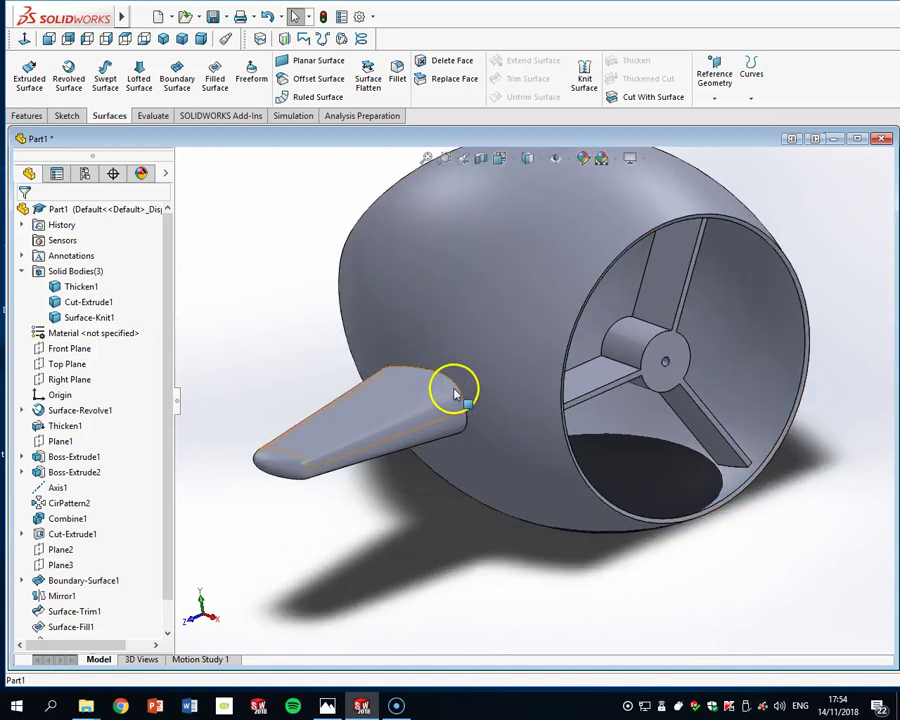
Combine the solid side arm and the thickened shell into one body with the Add operation
mouse_move(121, 16)
left_click(222, 16)
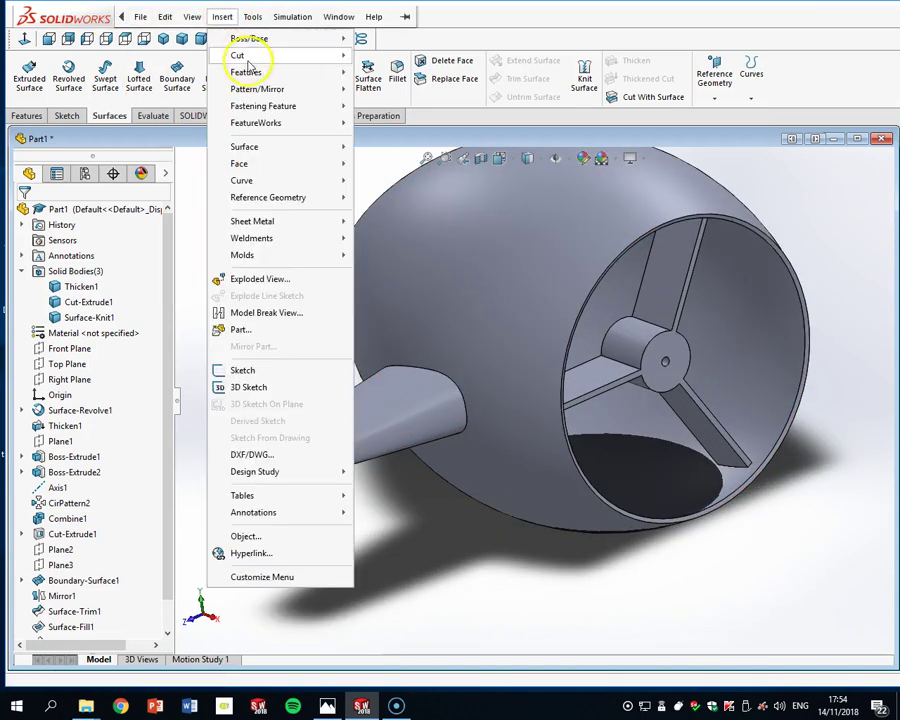
mouse_move(245, 72)
left_click(392, 396)
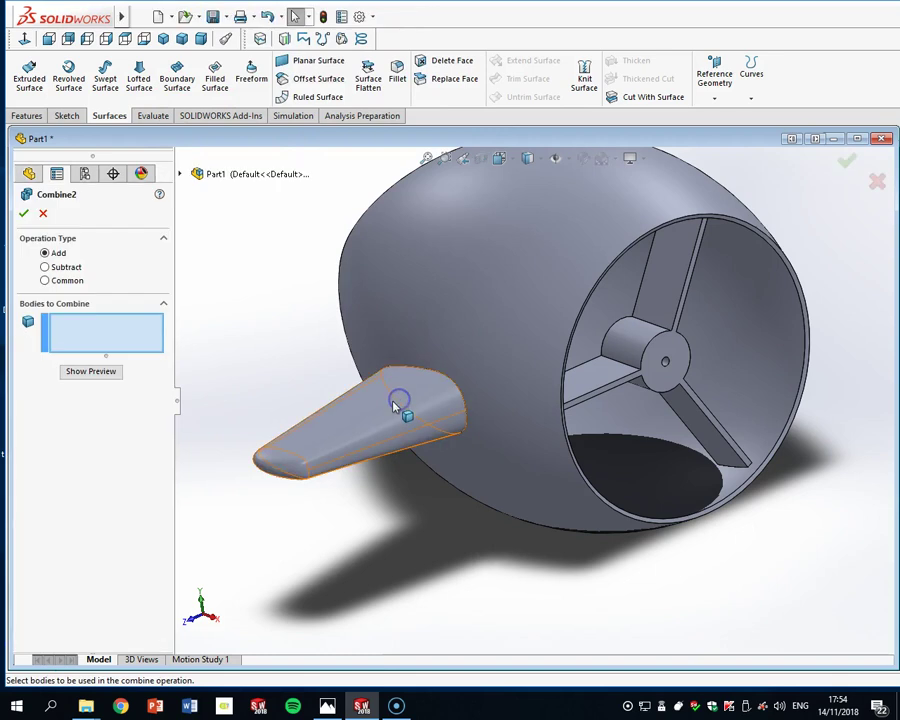
left_click(400, 402)
left_click(519, 279)
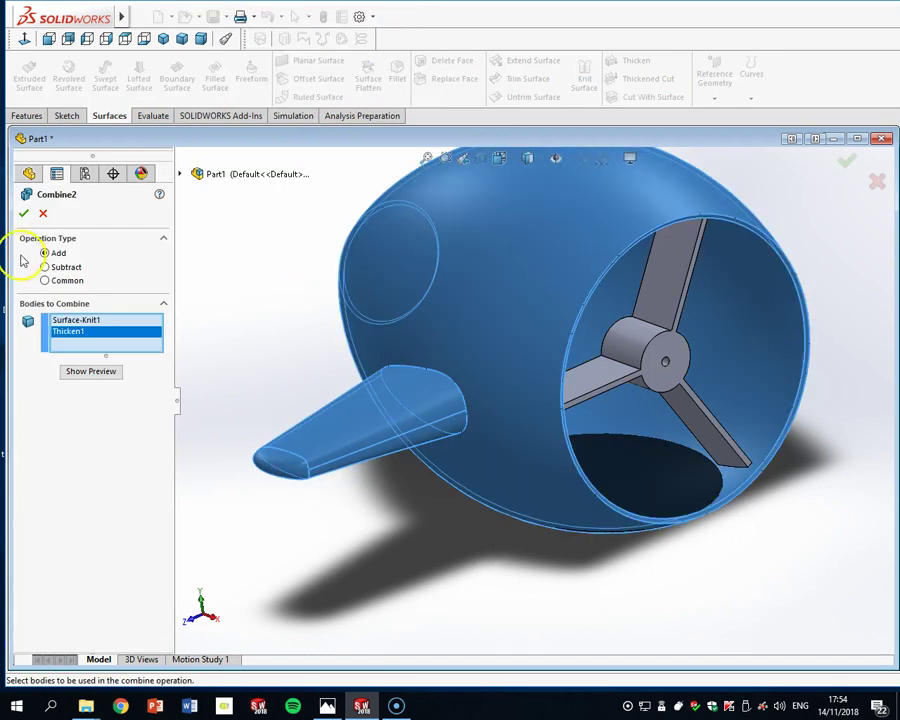
left_click(24, 215)
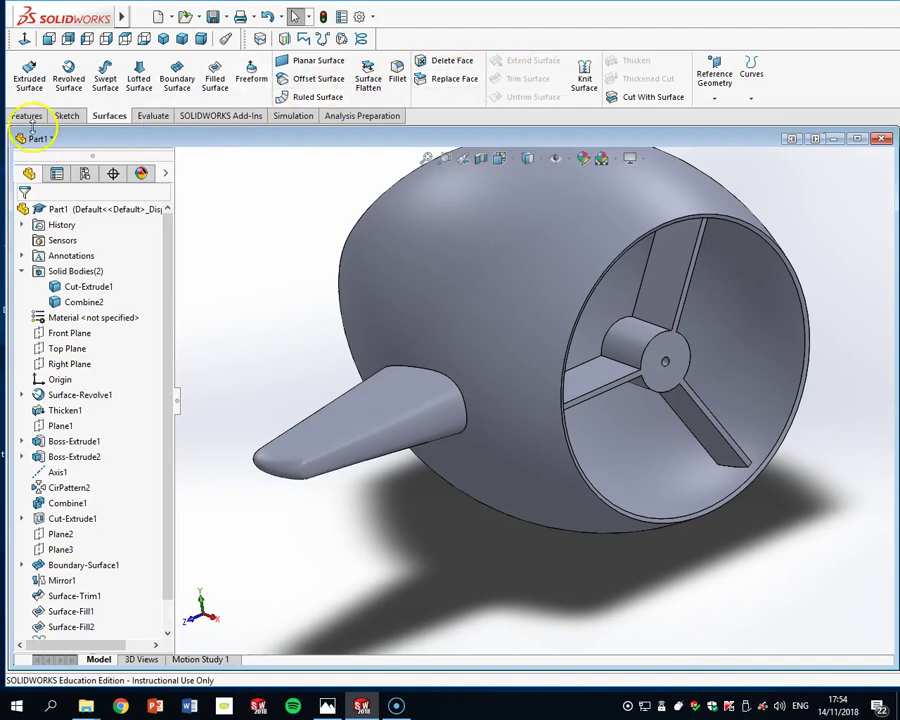
Fillet the edge where the side arm meets the shell with a symmetric 20 mm radius
left_click(30, 116)
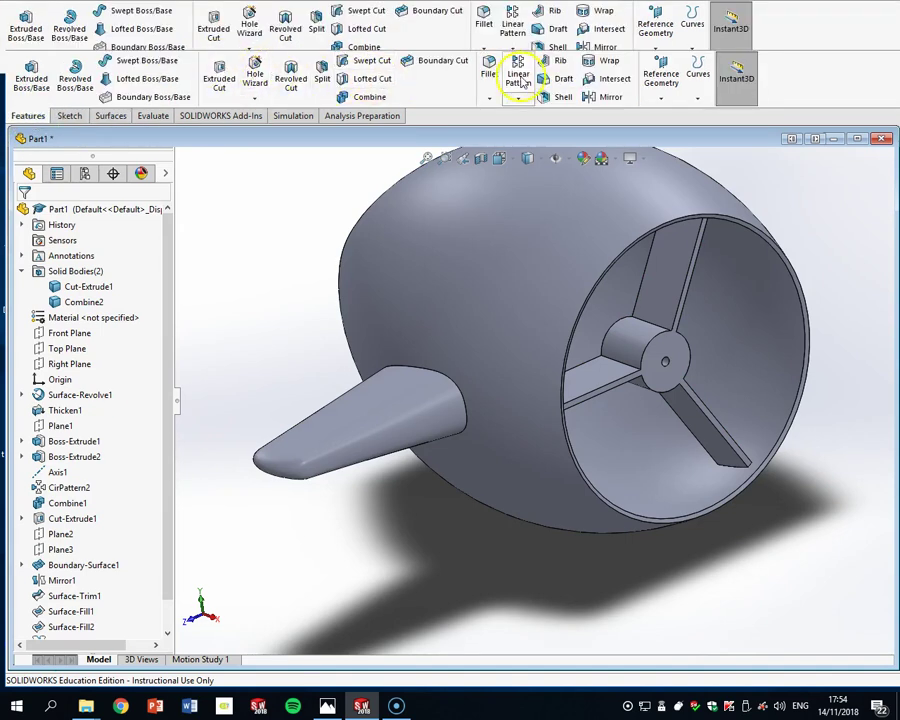
left_click(432, 373)
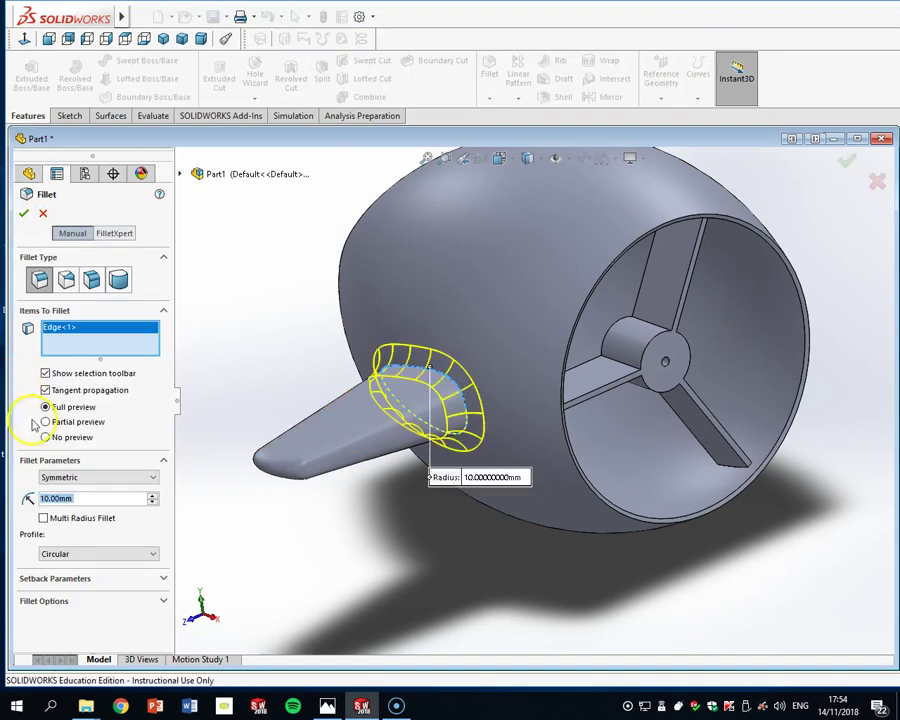
type("20")
key("Return")
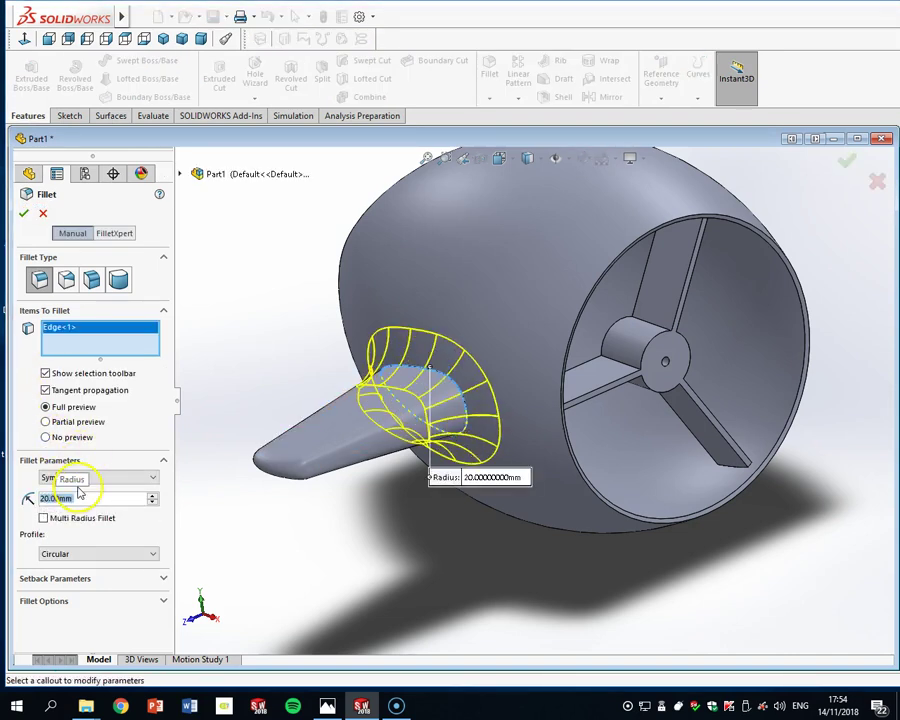
scroll(520, 430, "up", 5)
mouse_move(611, 343)
middle_mouse_down()
mouse_move(603, 356)
mouse_move(603, 344)
middle_mouse_up()
scroll(605, 350, "down", 3)
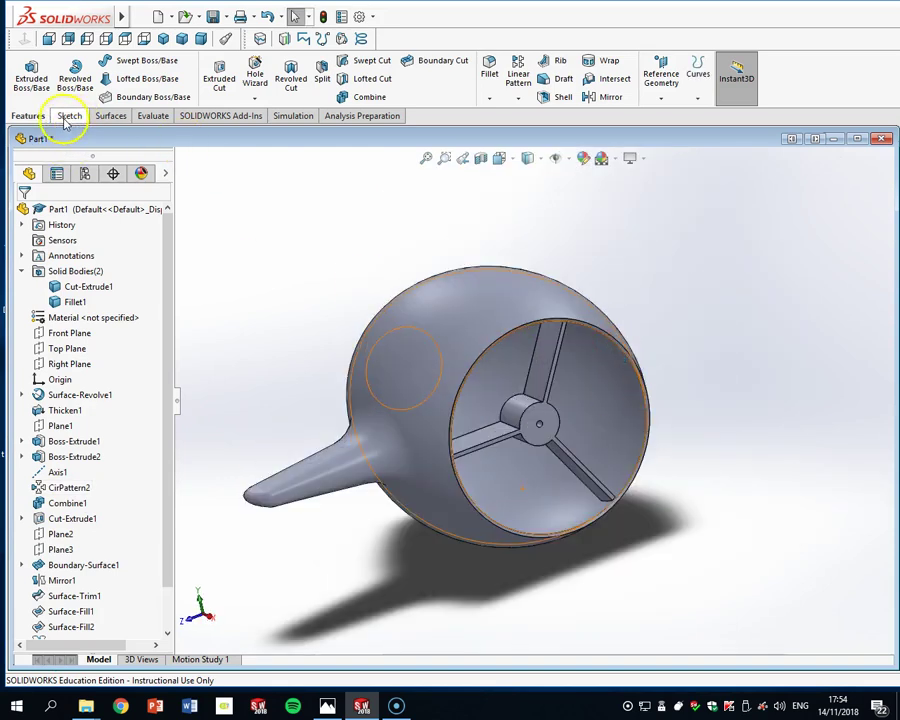
Mirror the filleted shell-and-arm body about the Front Plane, leaving Merge solids off
left_click(607, 97)
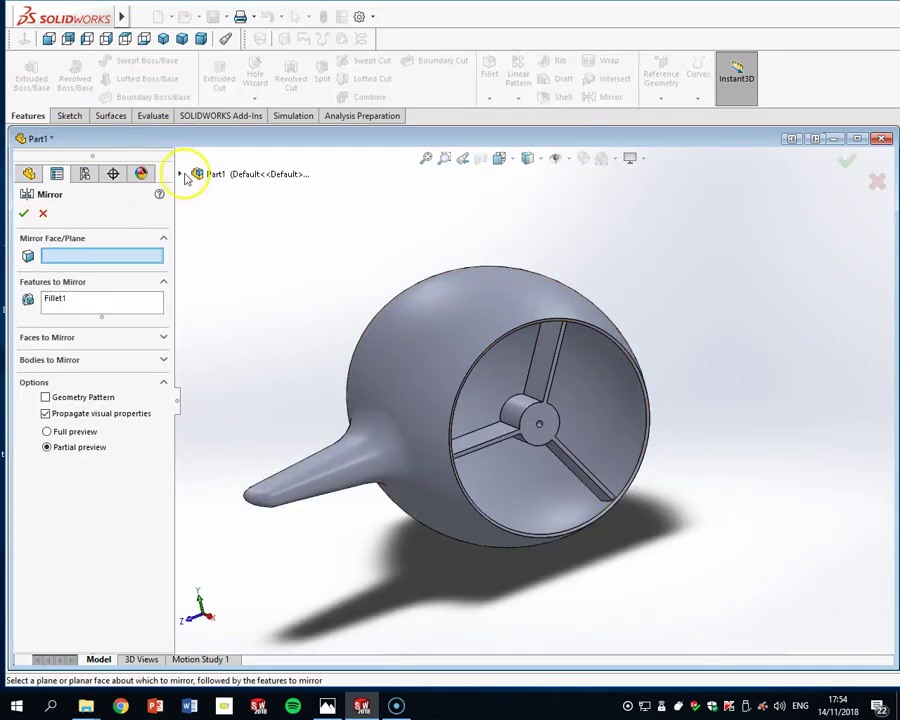
left_click(181, 174)
left_click(212, 298)
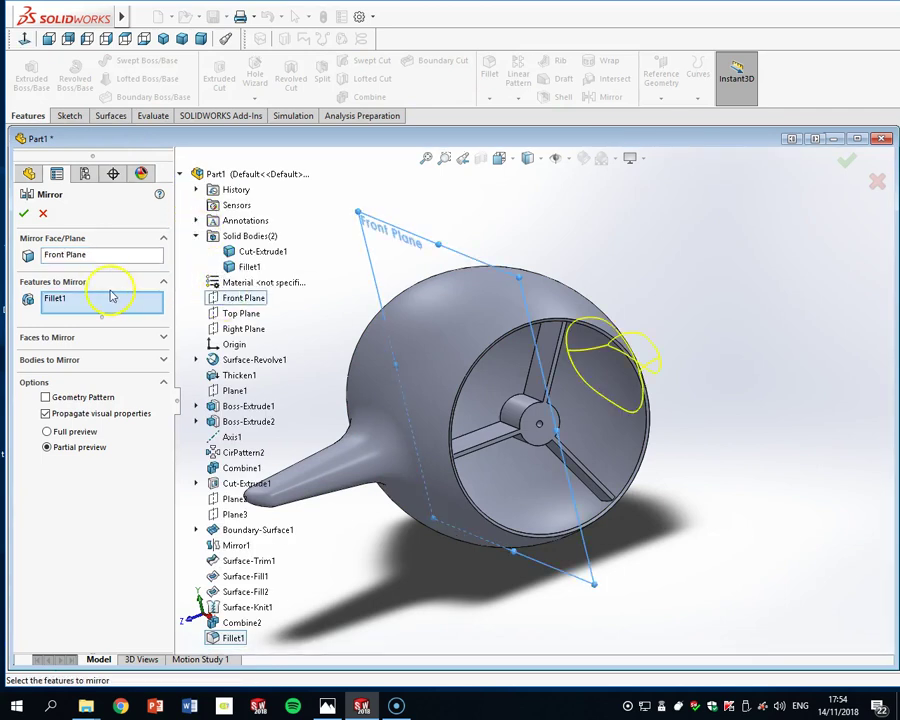
left_click(310, 487)
right_click(48, 302)
left_click(62, 305)
left_click(67, 362)
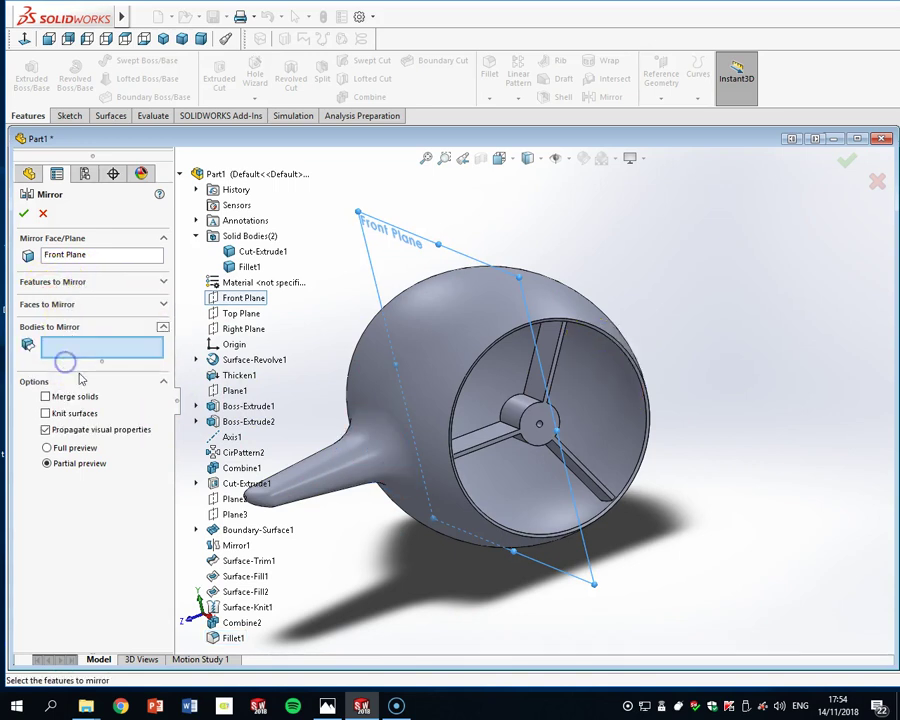
left_click(325, 477)
middle_click_drag(687, 316, 816, 316)
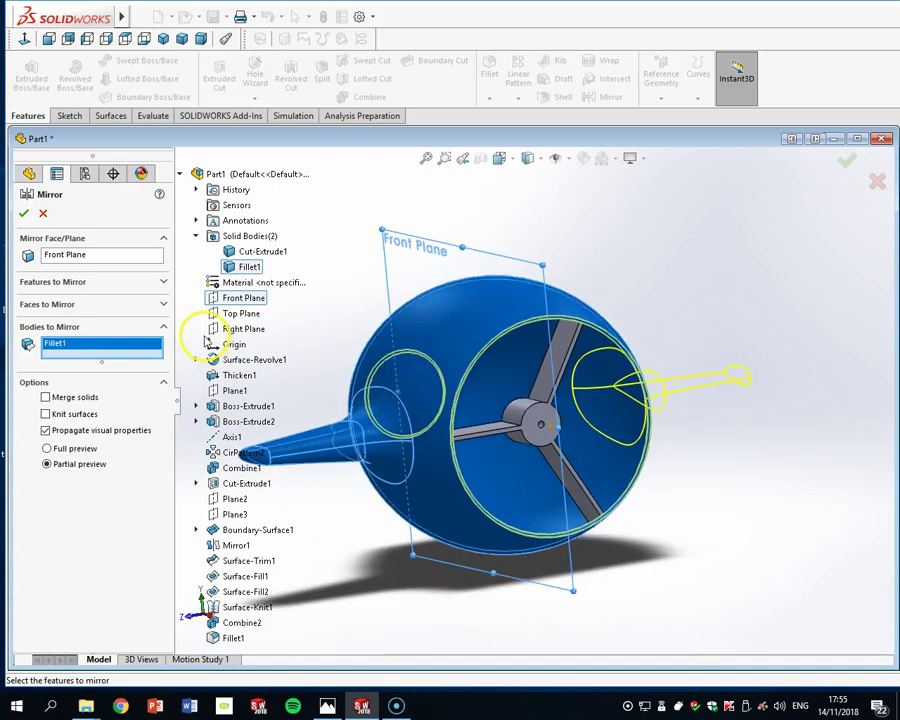
Hide the mirrored shell-and-arm body and show it again
left_click(426, 364)
left_click(494, 322)
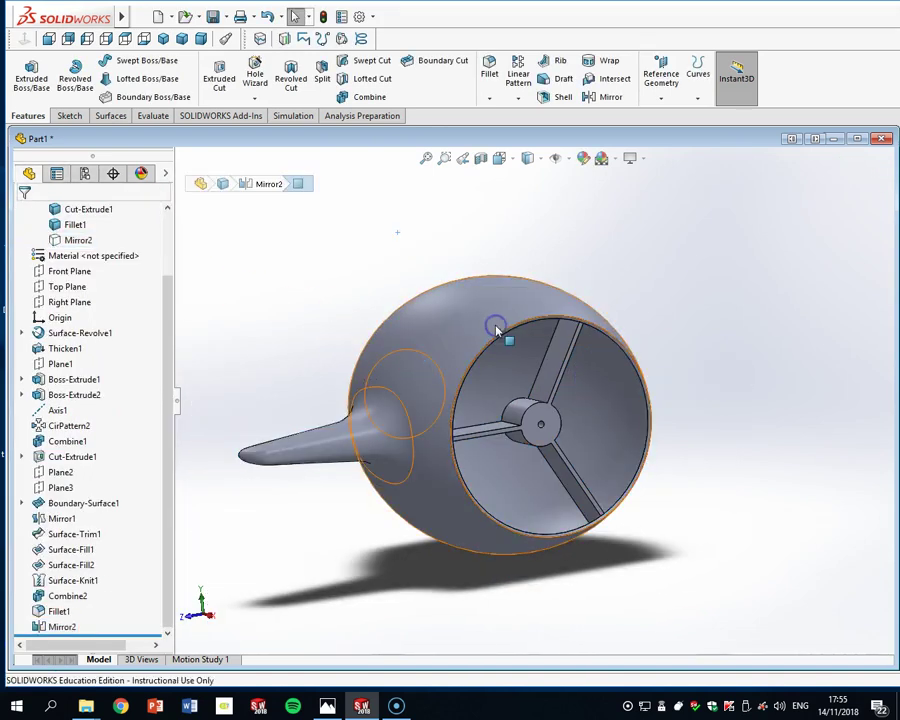
left_click(582, 320)
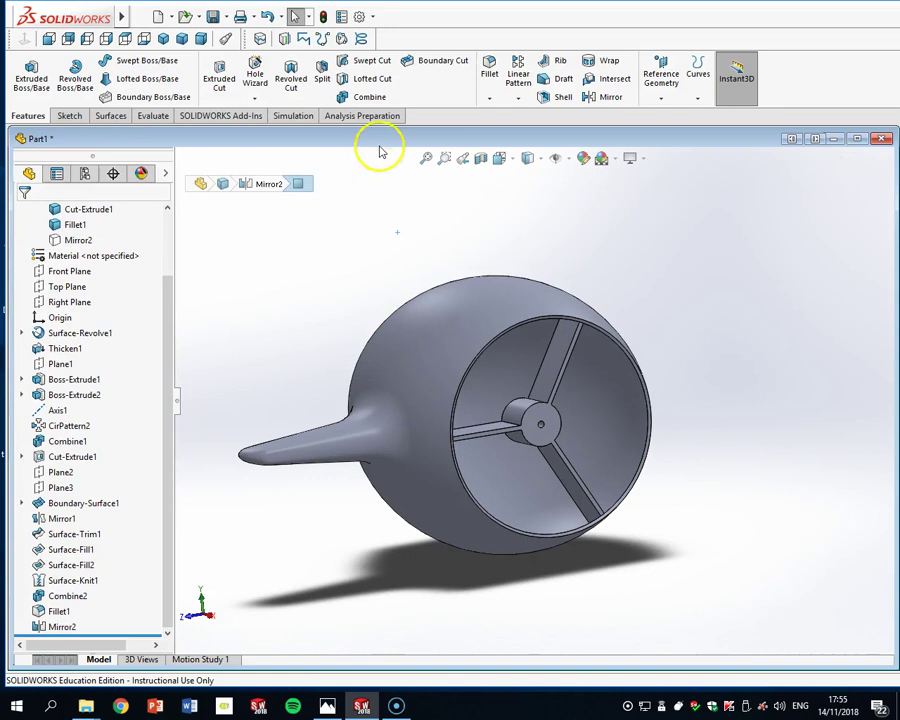
left_click(268, 18)
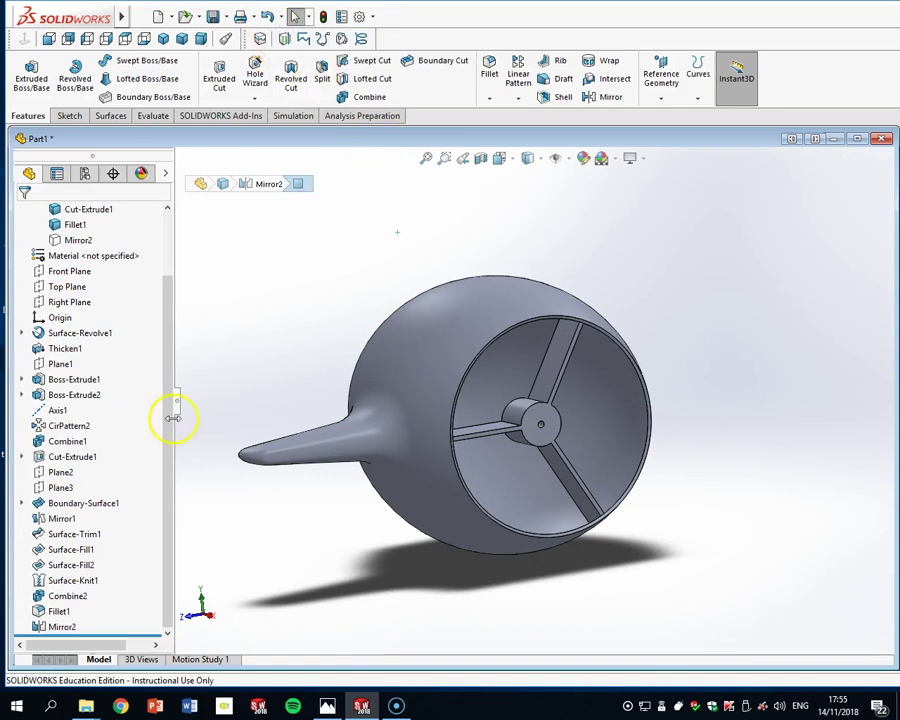
scroll(26, 305, "up", 2)
left_click(75, 301)
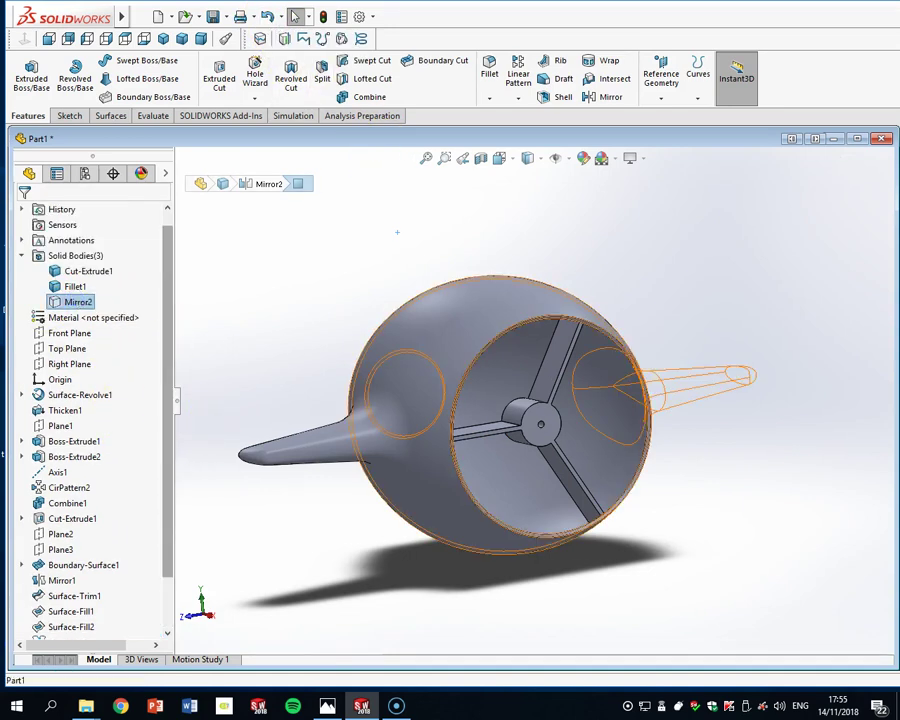
left_click(86, 281)
left_click(295, 260)
Examine the extent of the hub, original shell-and-arm and mirrored bodies by highlighting each one
left_click(98, 270)
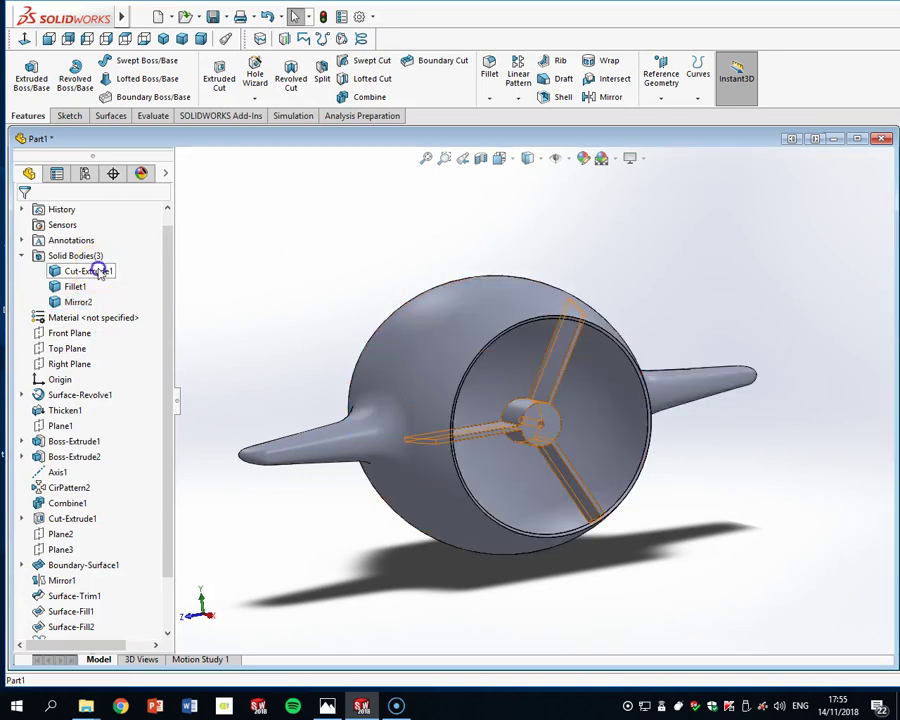
left_click(76, 287)
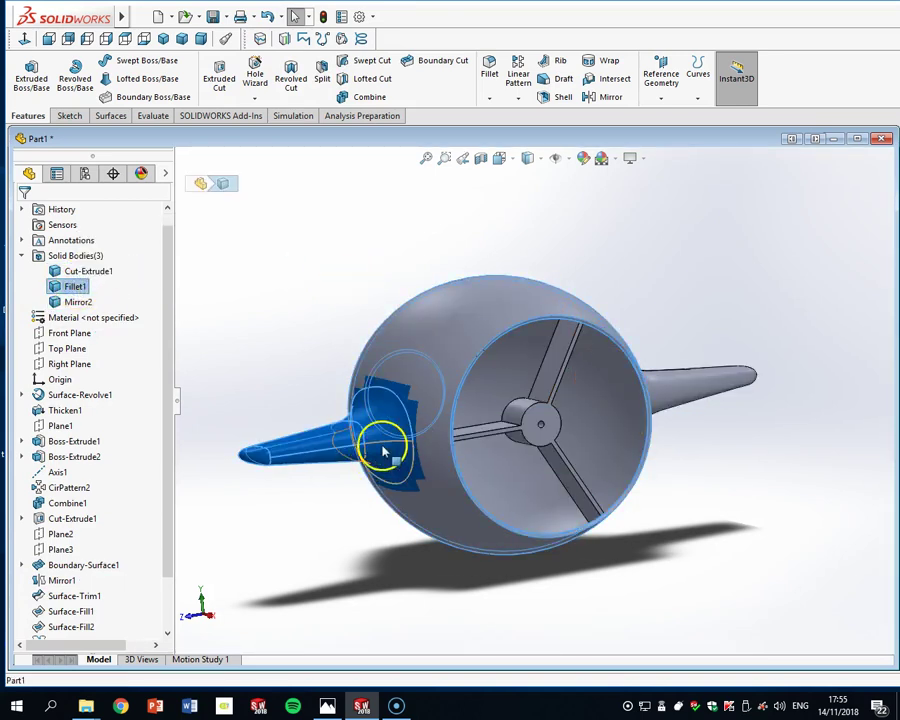
left_click(79, 302)
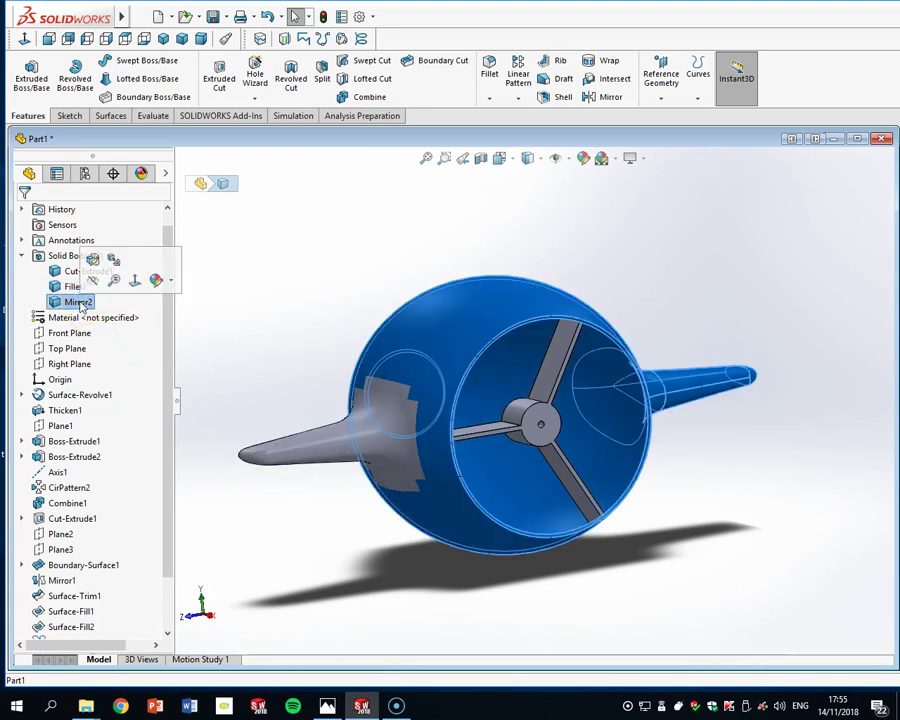
right_click(80, 303)
left_click(166, 572)
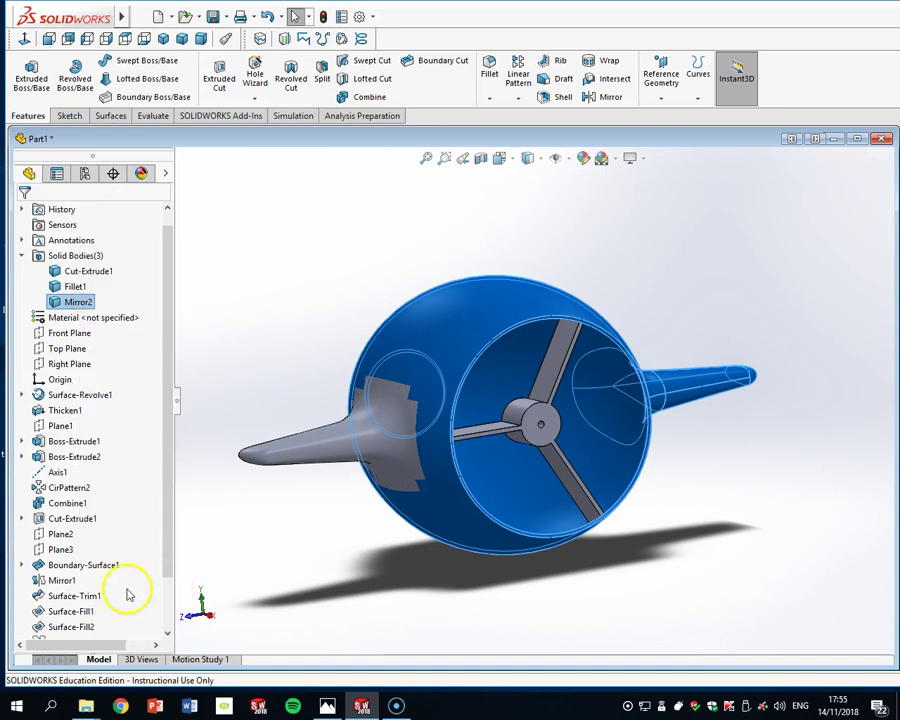
scroll(122, 594, "down", 2)
right_click(63, 624)
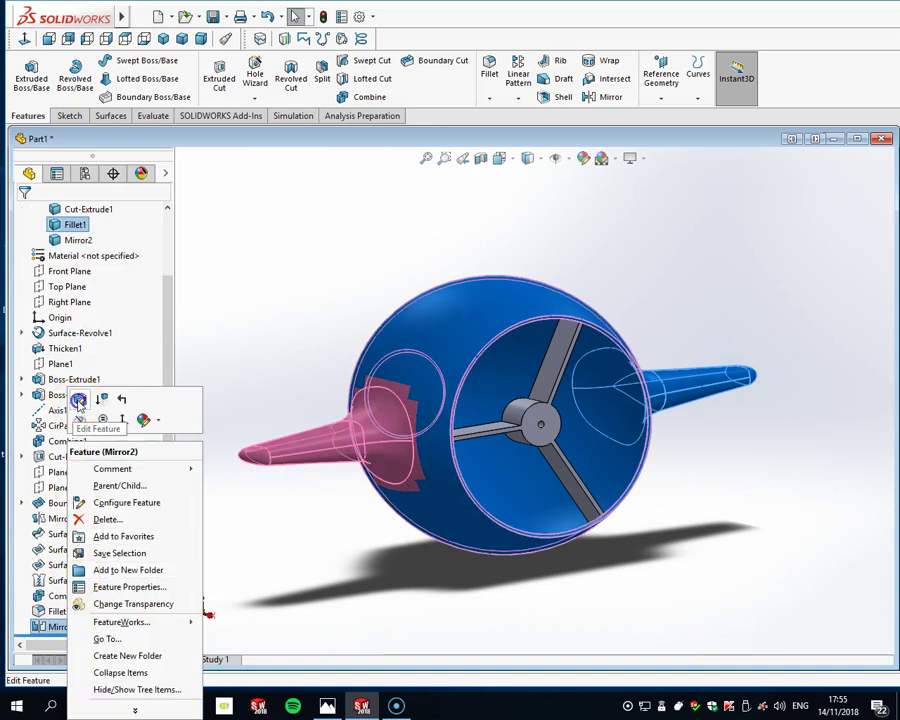
left_click(78, 395)
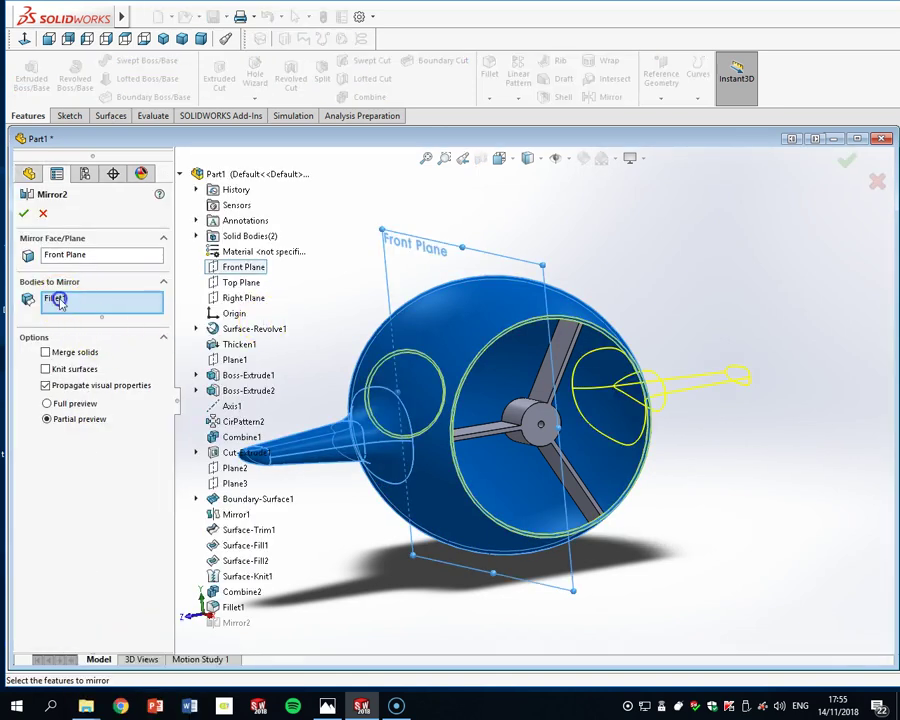
right_click(60, 302)
left_click(82, 324)
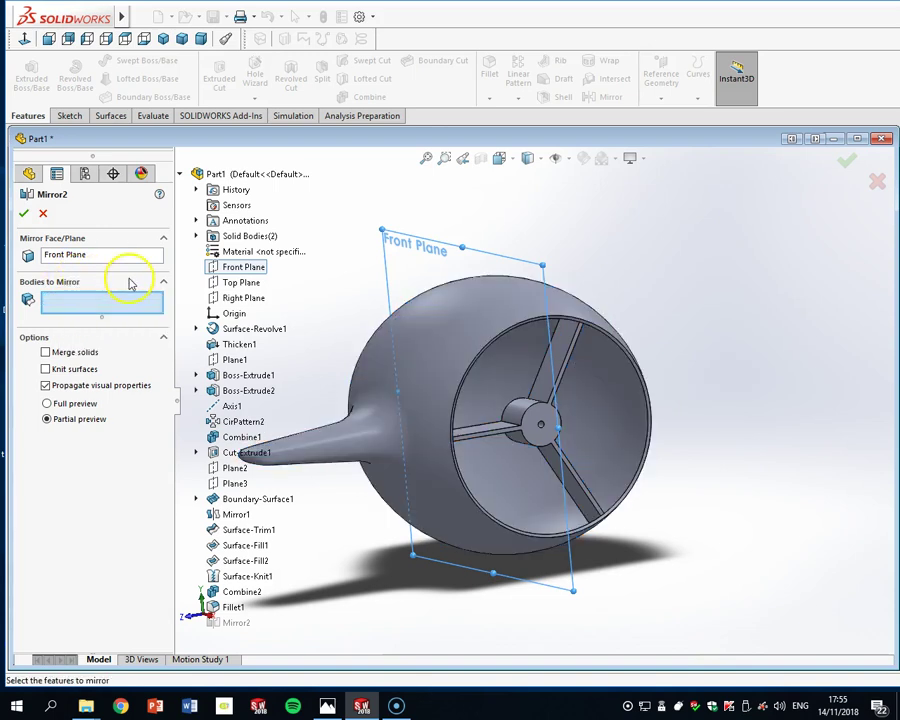
left_click(164, 283)
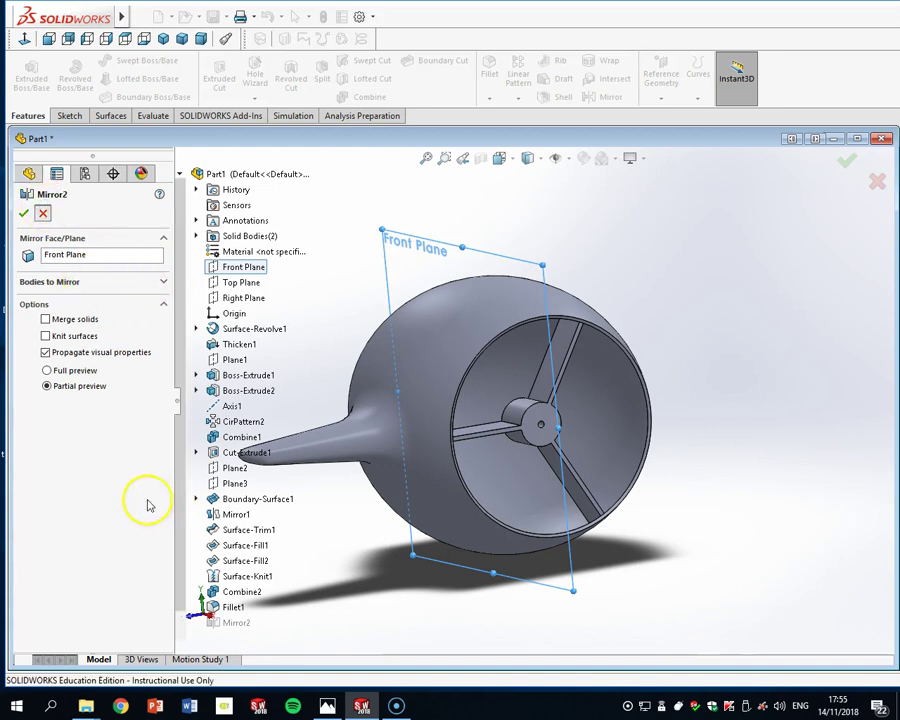
key("Return")
Delete the Mirror2 feature that duplicates the shell-and-arm body
left_click(66, 626)
right_click(66, 626)
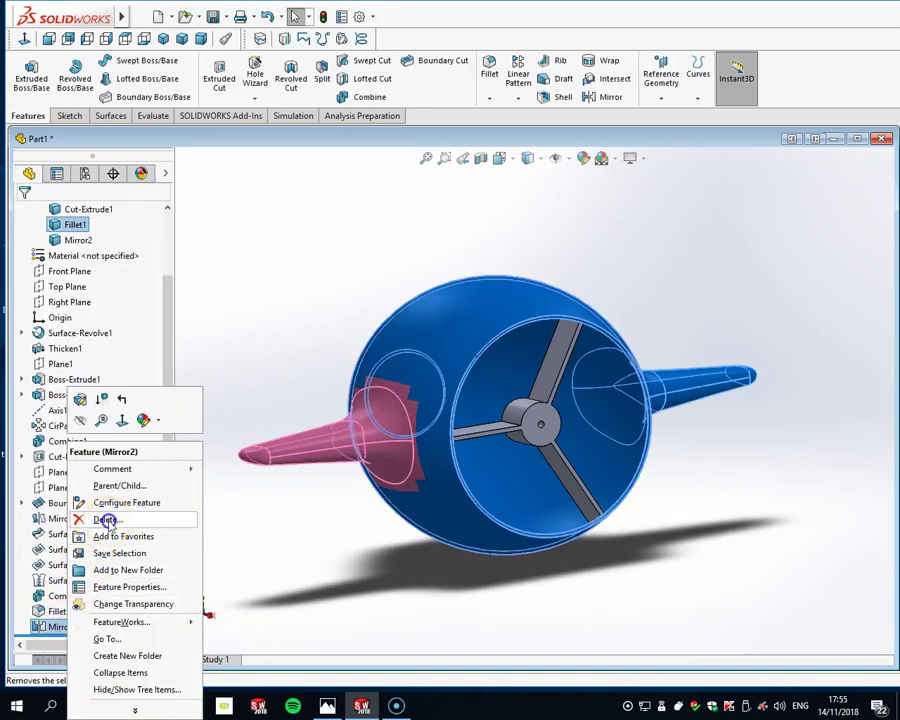
key("Escape")
key("Return")
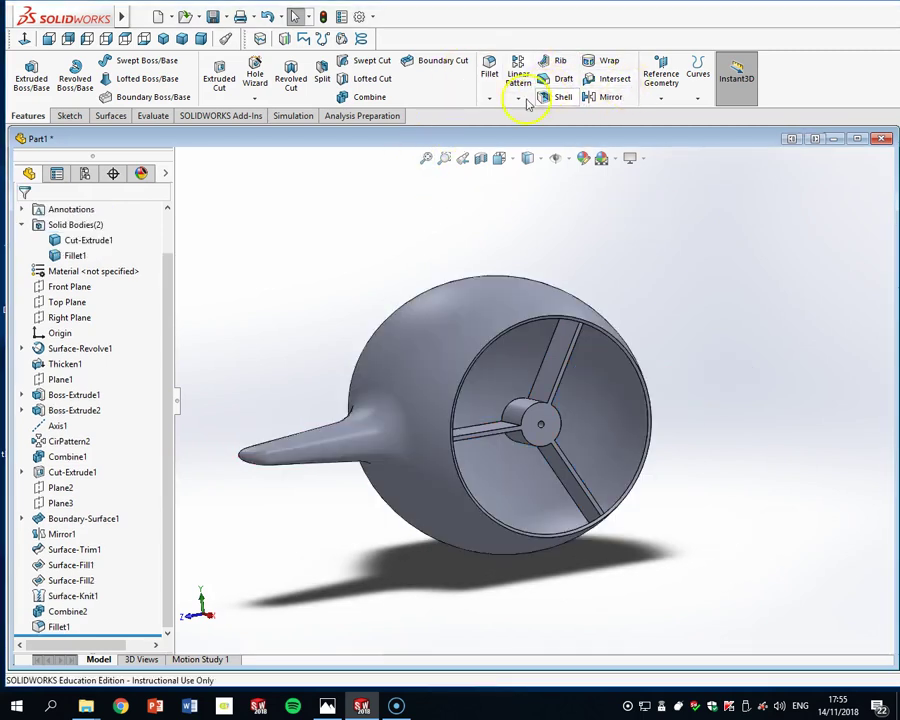
Try to mirror the arm's root fillet as a feature about the Front Plane
left_click(612, 98)
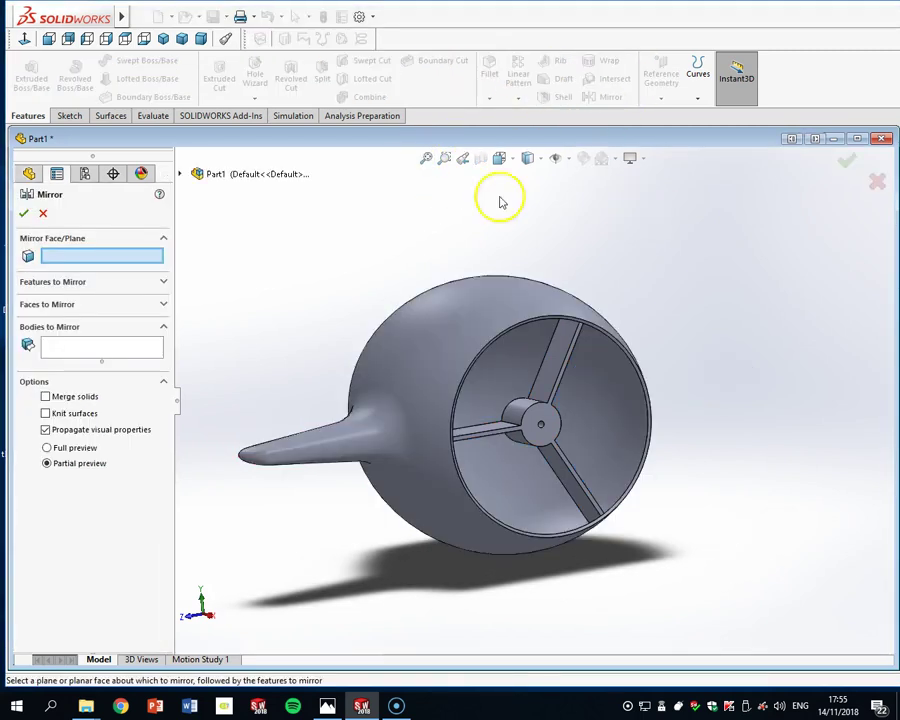
left_click(106, 282)
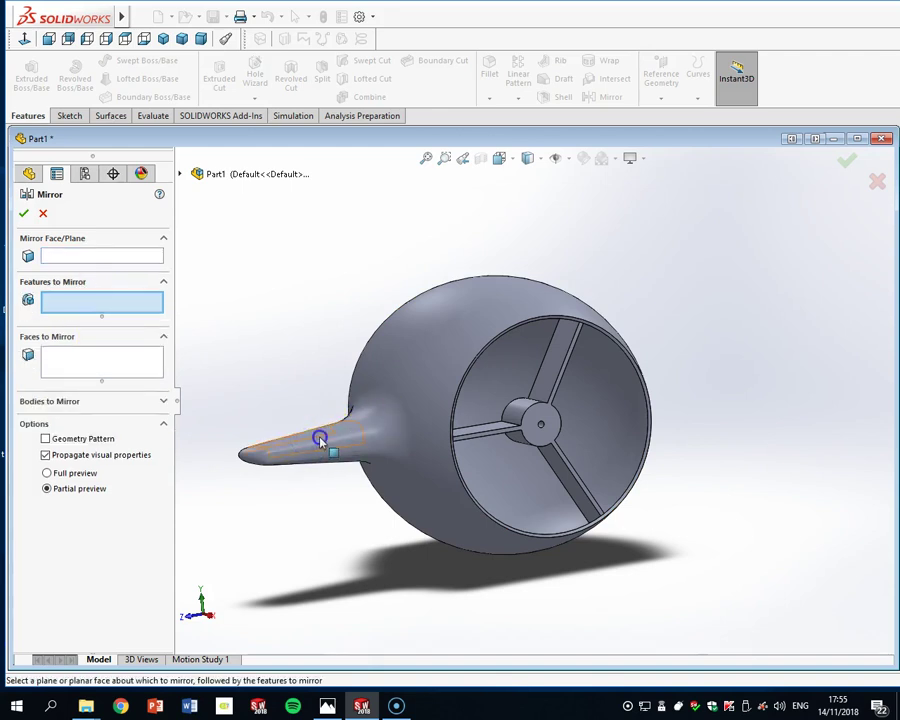
left_click(98, 256)
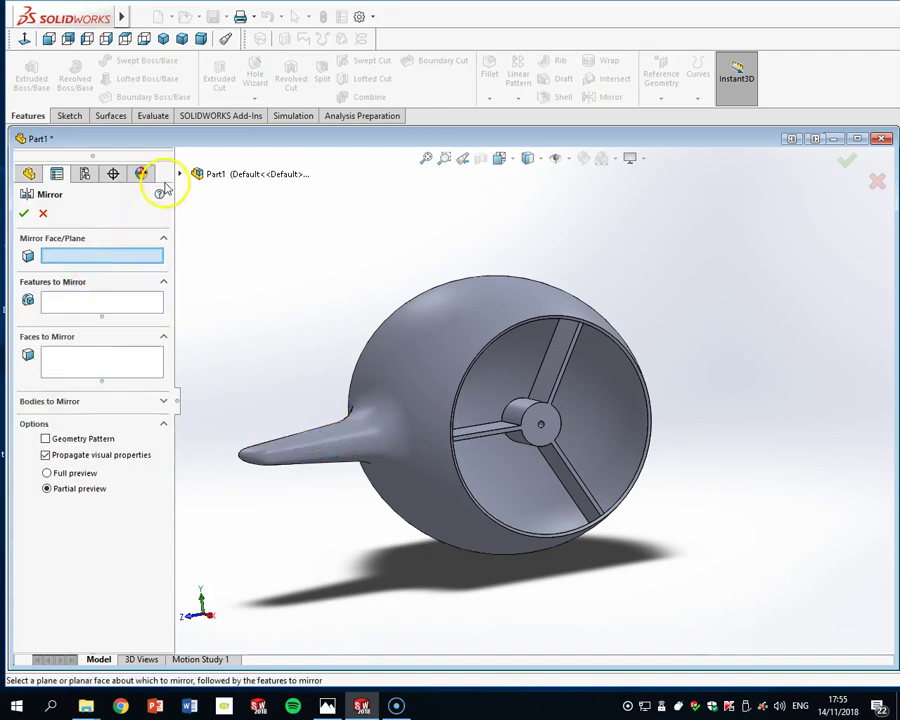
left_click(180, 174)
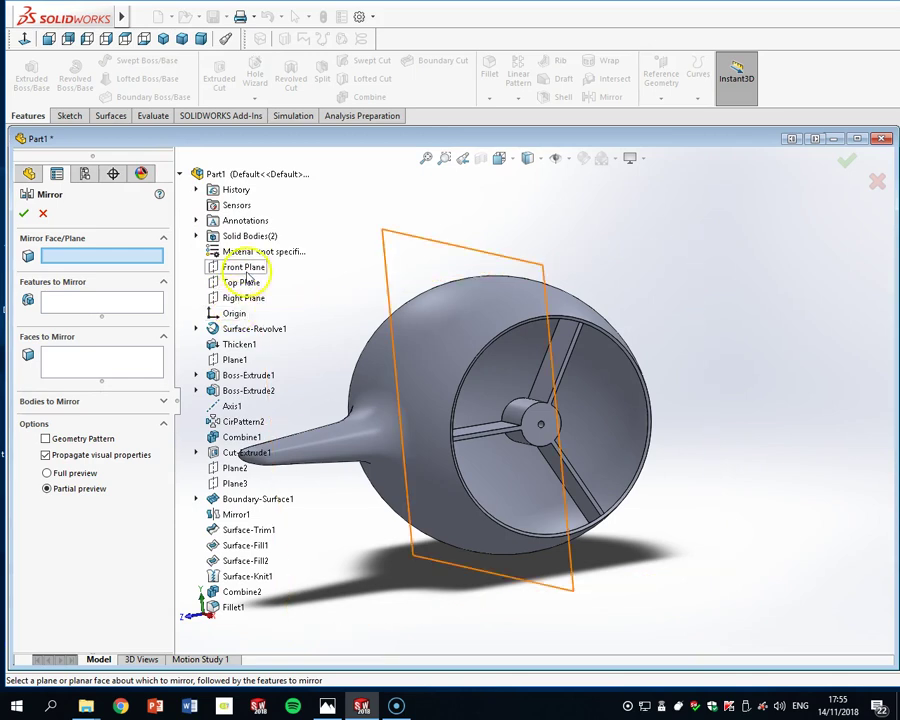
left_click(245, 270)
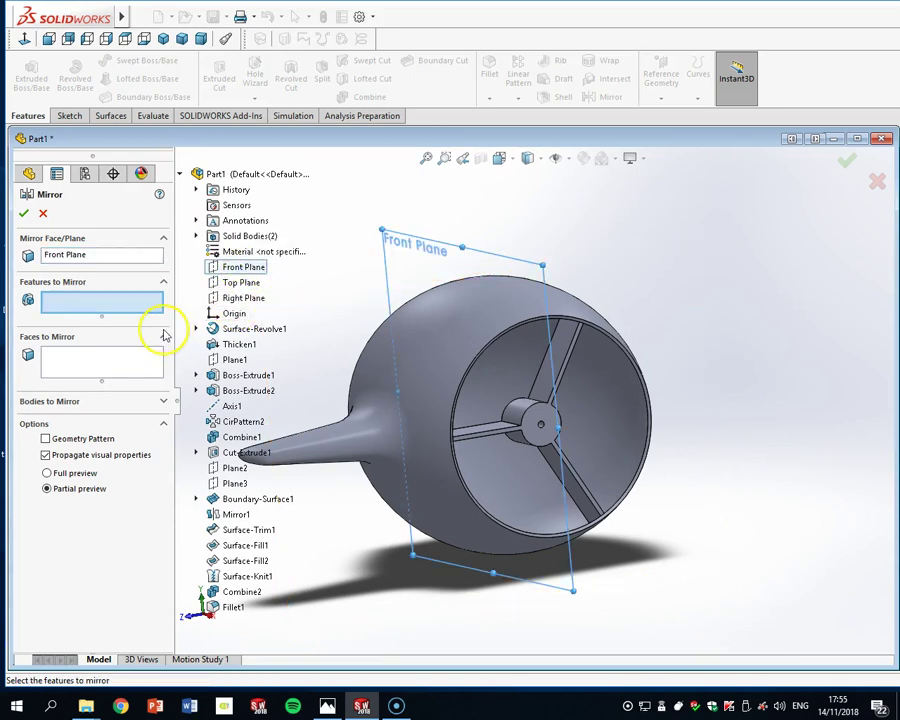
left_click(370, 432)
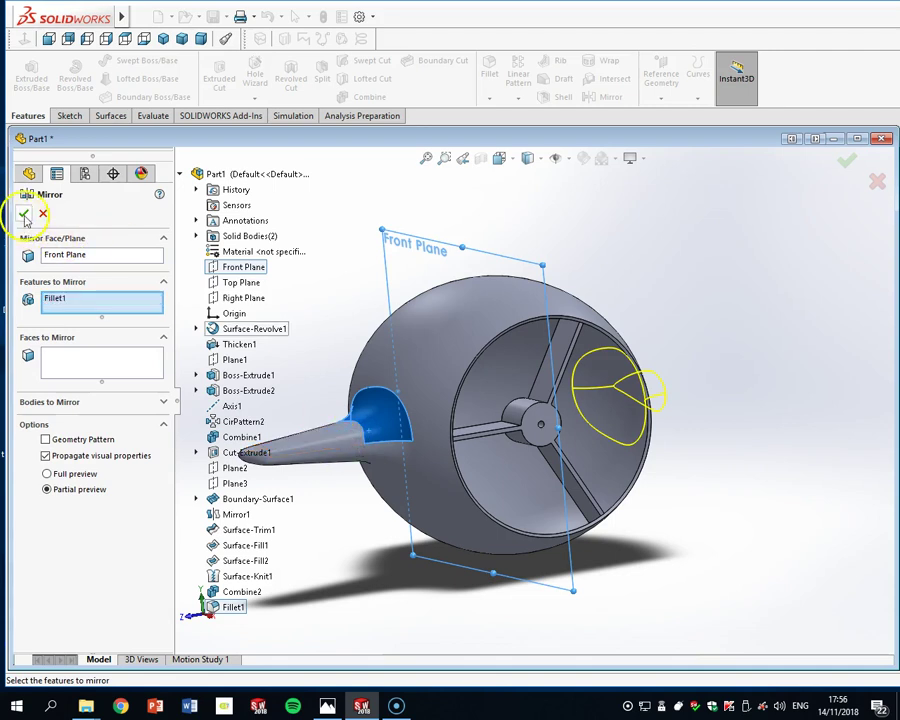
scroll(600, 455, "up", 4)
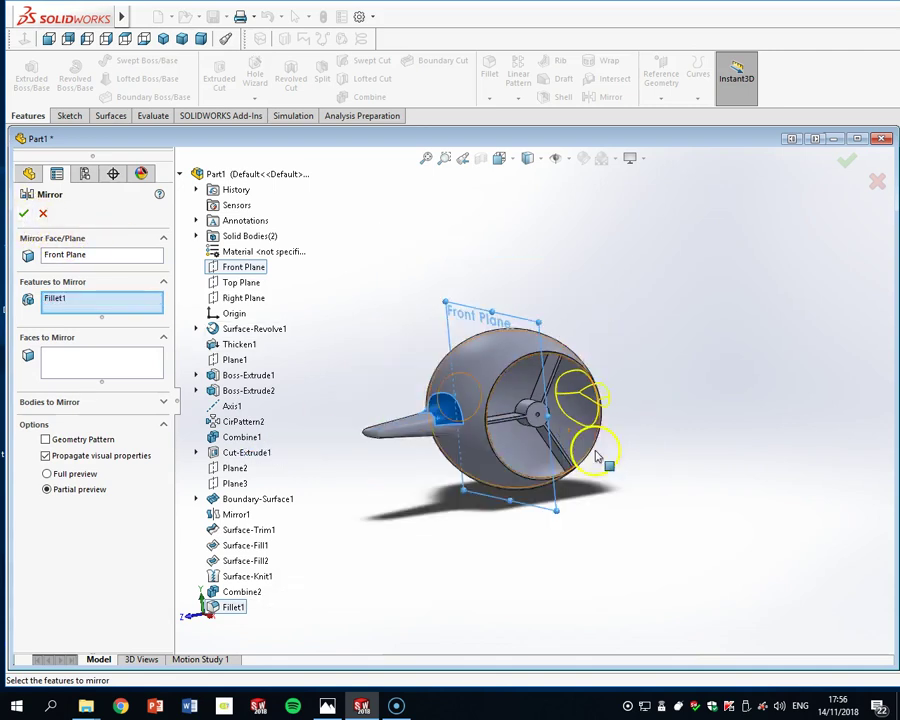
left_click(27, 213)
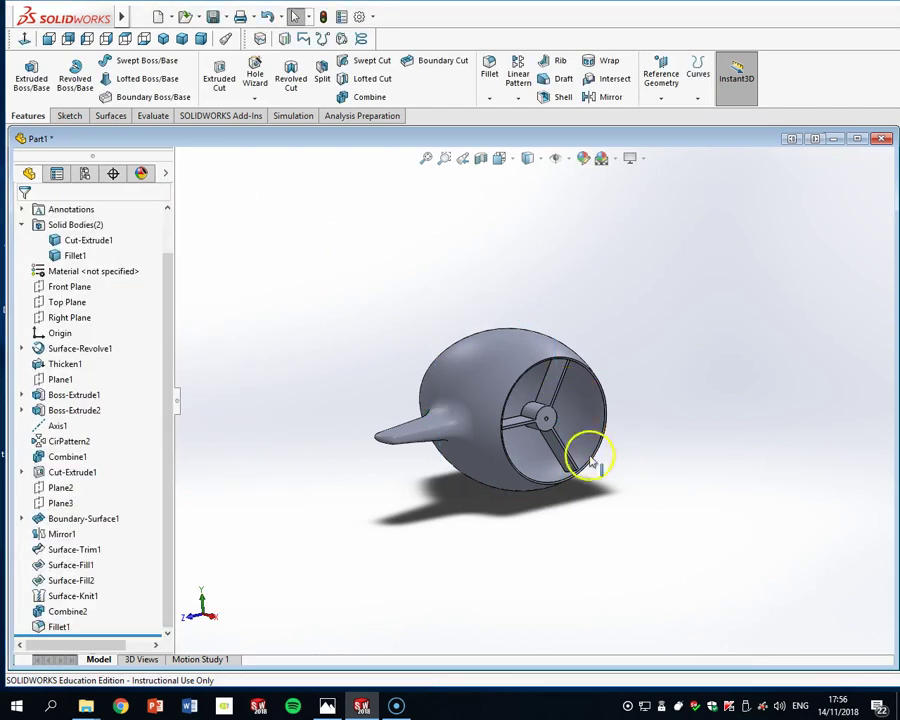
scroll(583, 506, "down", 2)
scroll(505, 318, "down", 3)
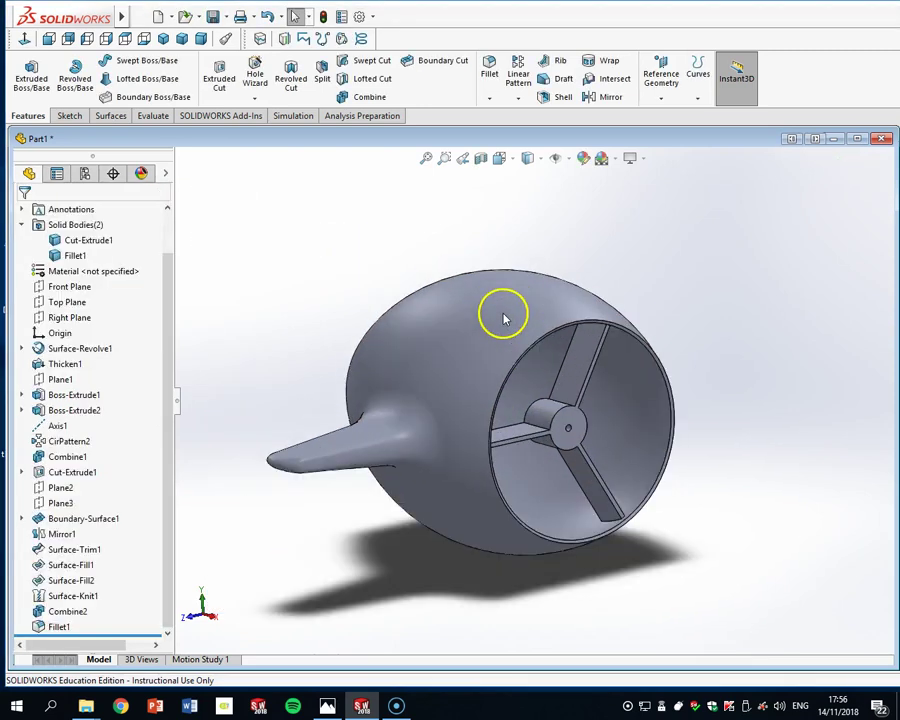
scroll(600, 365, "down", 2)
scroll(735, 428, "up", 2)
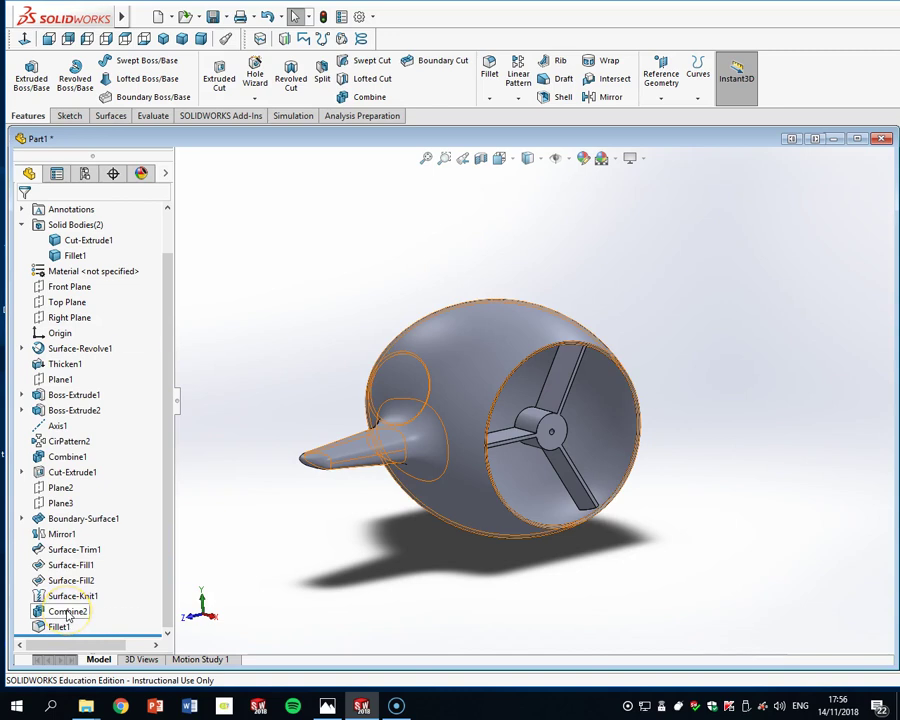
left_click(135, 597)
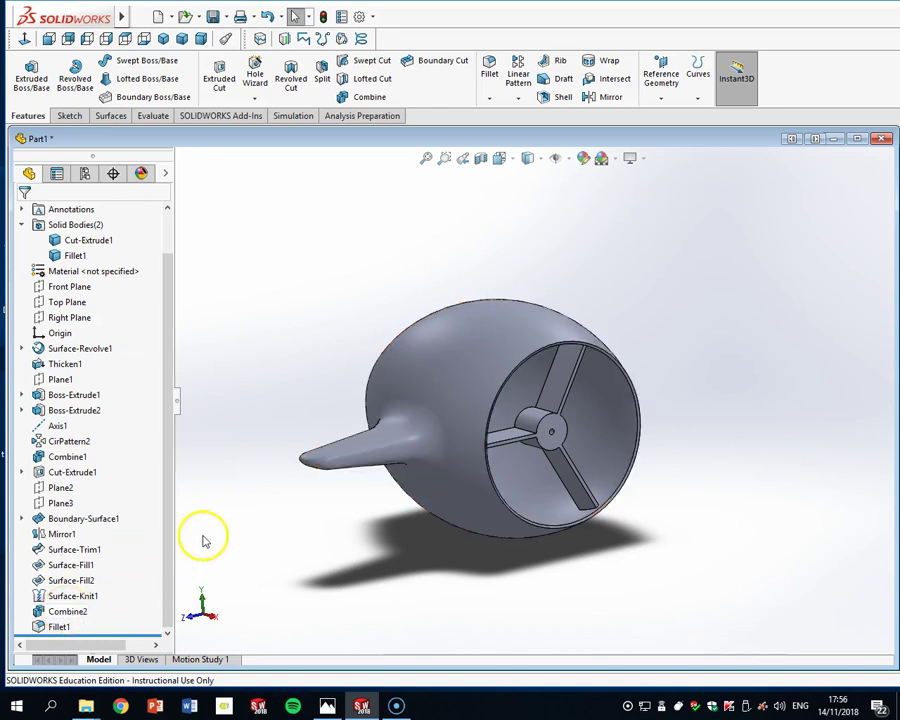
left_click(598, 99)
left_click(232, 268)
left_click(92, 305)
left_click(365, 456)
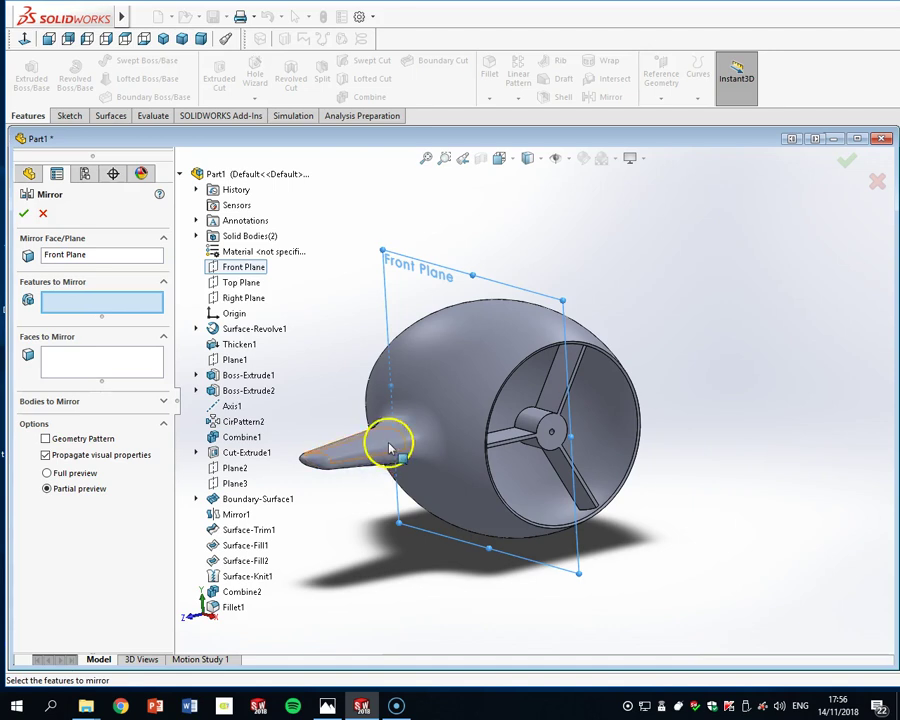
left_click(43, 213)
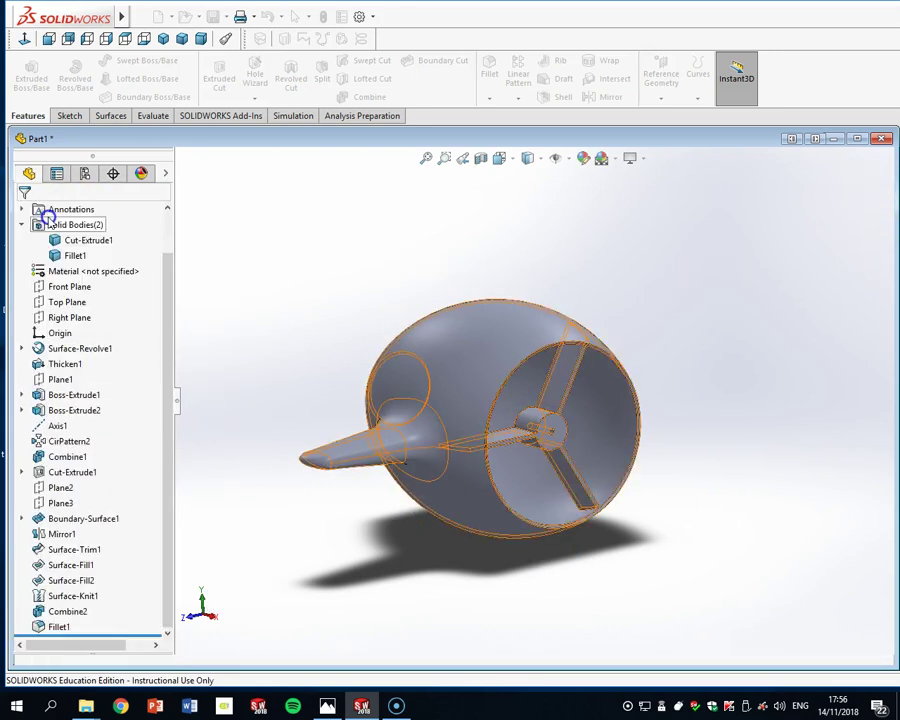
Delete the fillet feature that rounds the root of the arm where it meets the shell
right_click(58, 626)
left_click(264, 498)
key("Return")
key("Escape")
right_click(50, 624)
left_click(104, 519)
key("Delete")
left_click(803, 231)
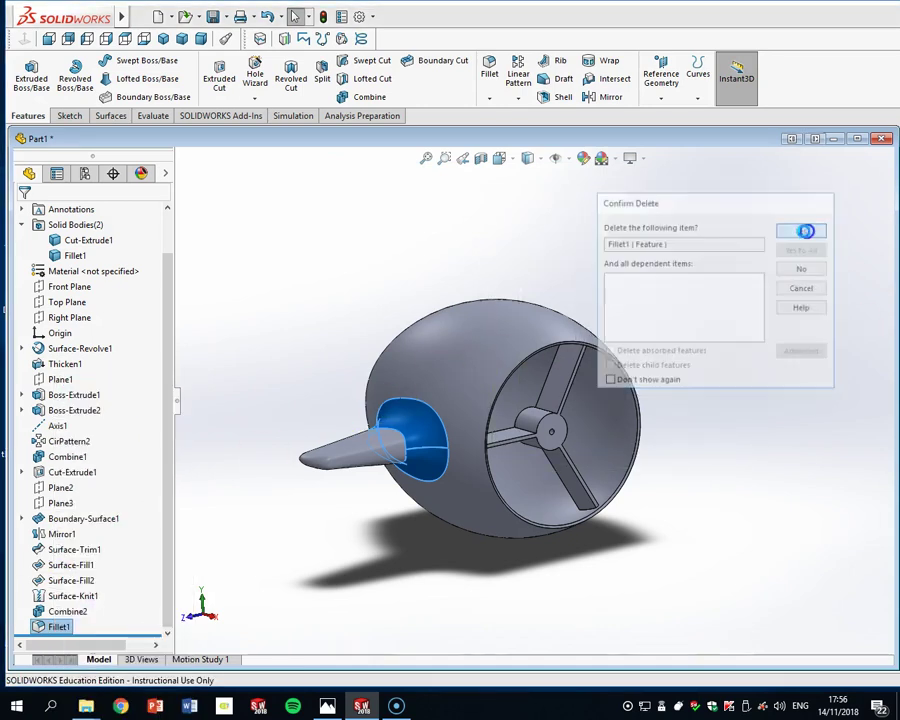
Delete the Combine2 feature that joins the arm to the shell
left_click(48, 625)
right_click(48, 625)
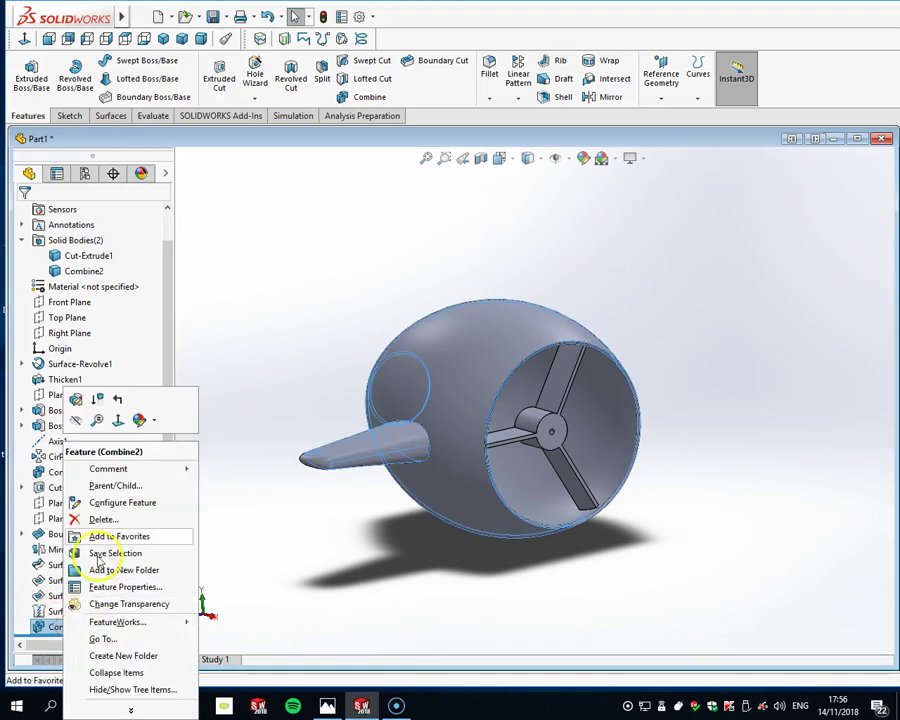
left_click(100, 519)
left_click(800, 230)
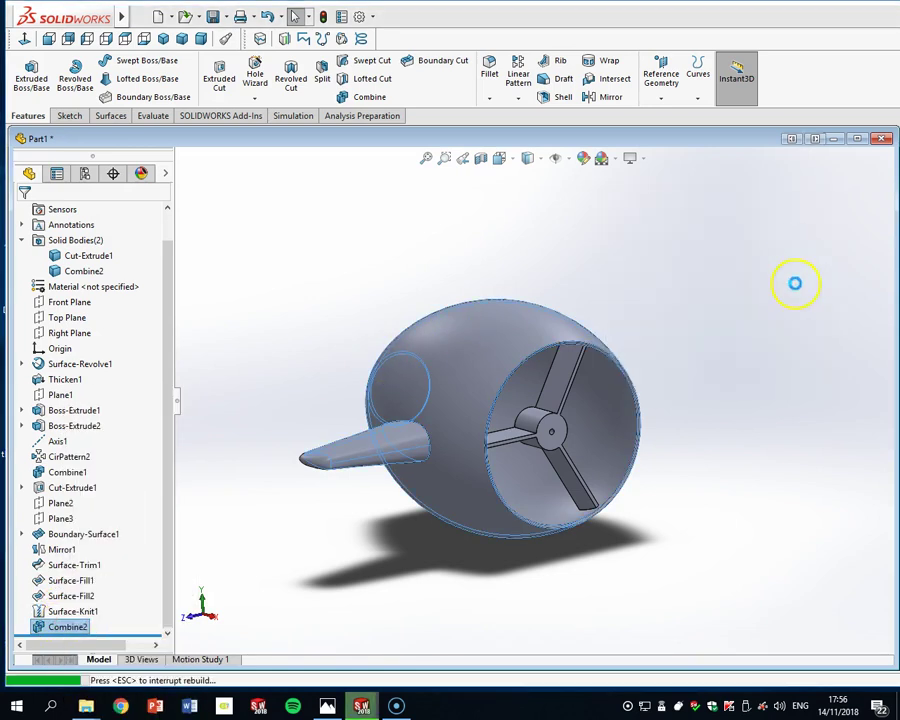
left_click(612, 98)
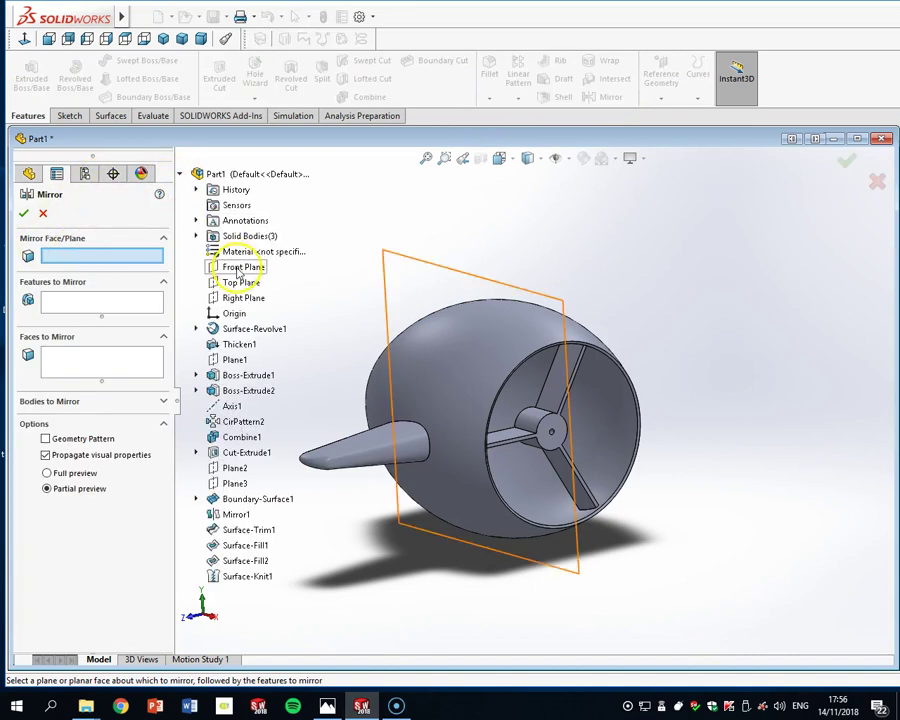
left_click(238, 268)
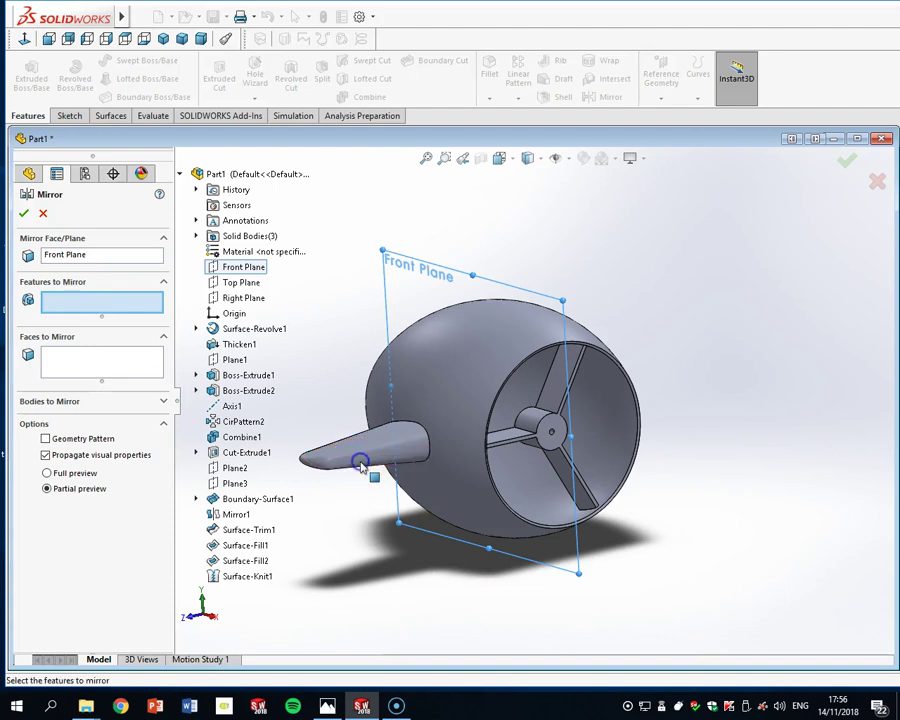
key("Escape")
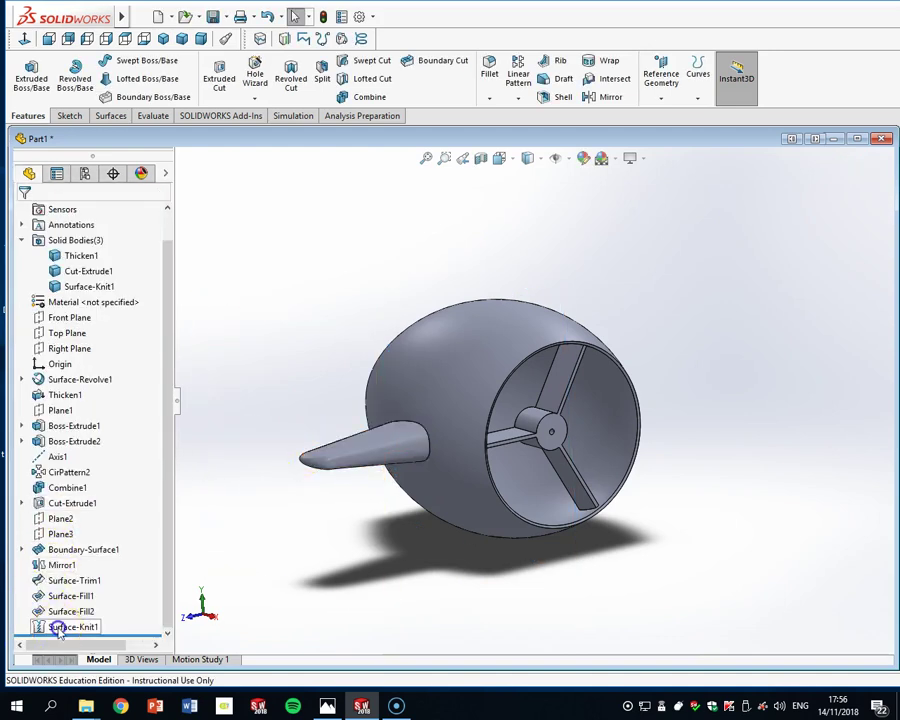
Highlight the knitted wing's feature, its face and its Surface-Knit1 solid body to check what the body includes
left_click(60, 627)
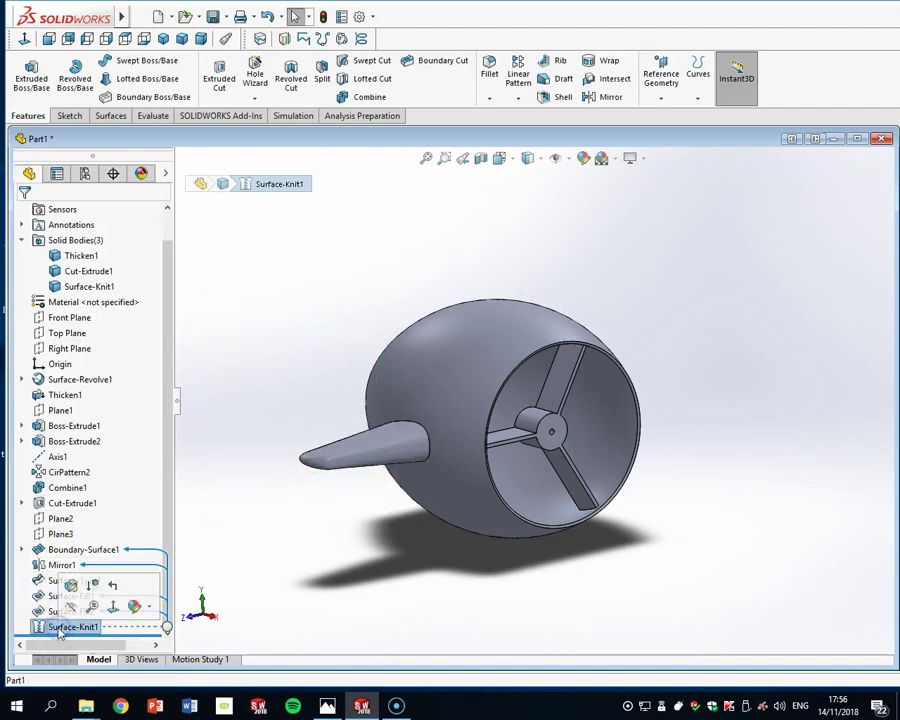
left_click(372, 455)
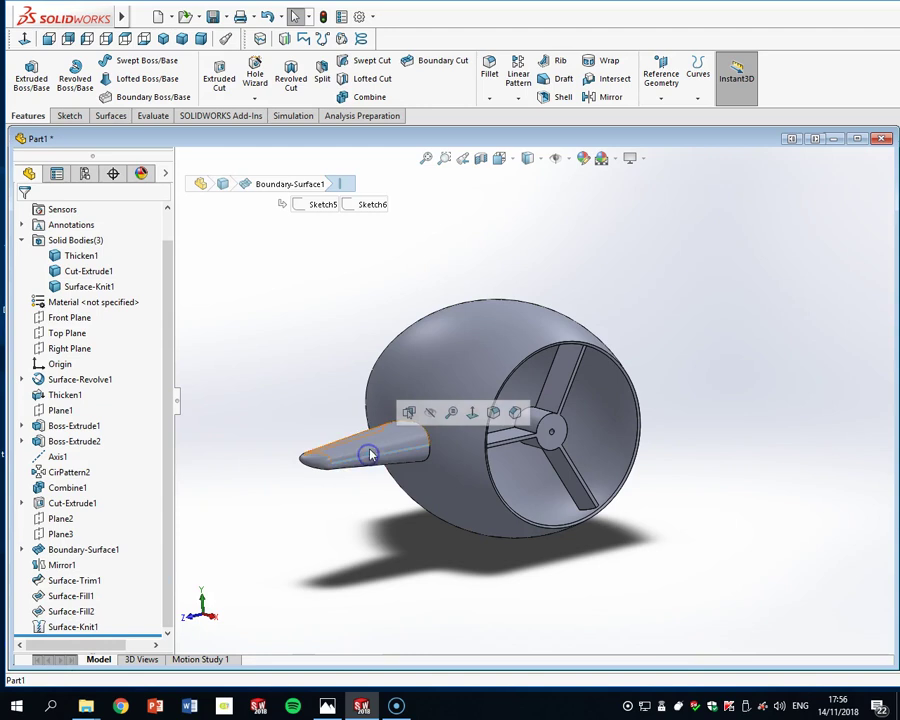
left_click(88, 287)
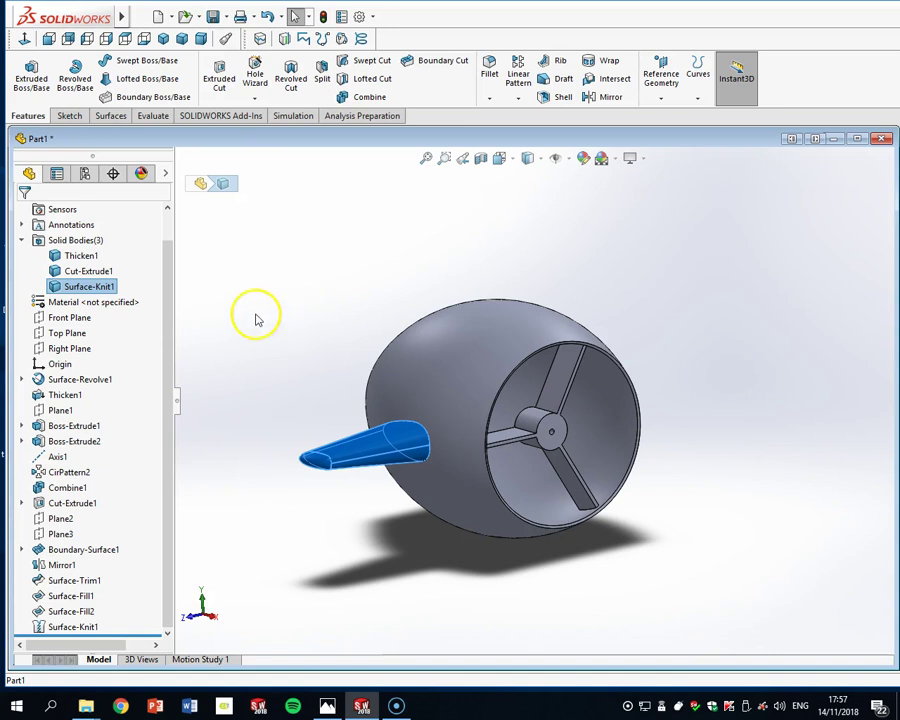
Section the model along the Top Plane, examine where the wing meets the shell wall, and turn the section view off
left_click(483, 157)
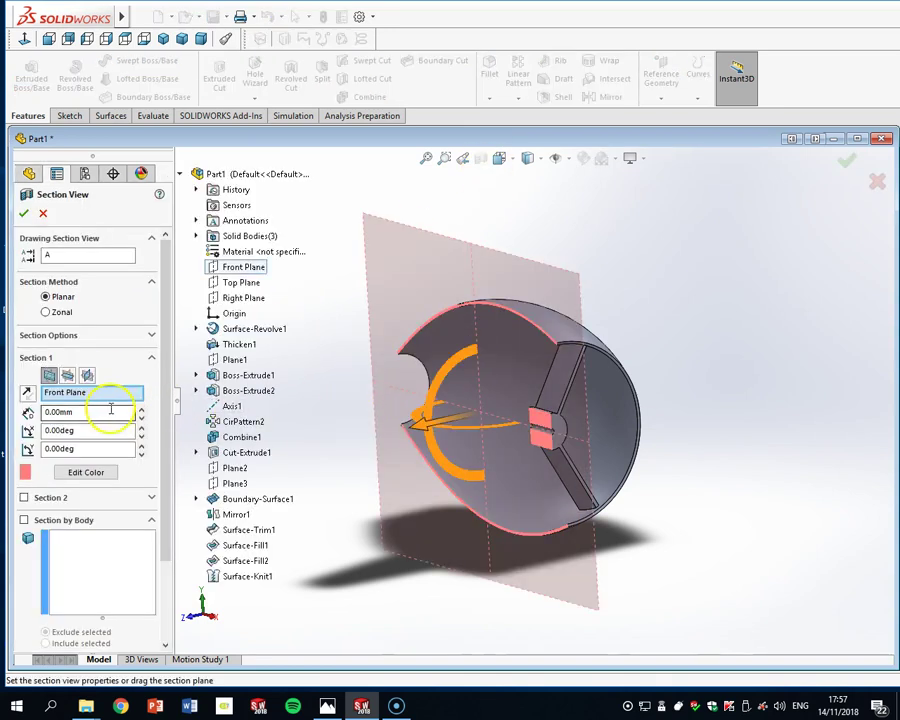
left_click(87, 375)
left_click(66, 376)
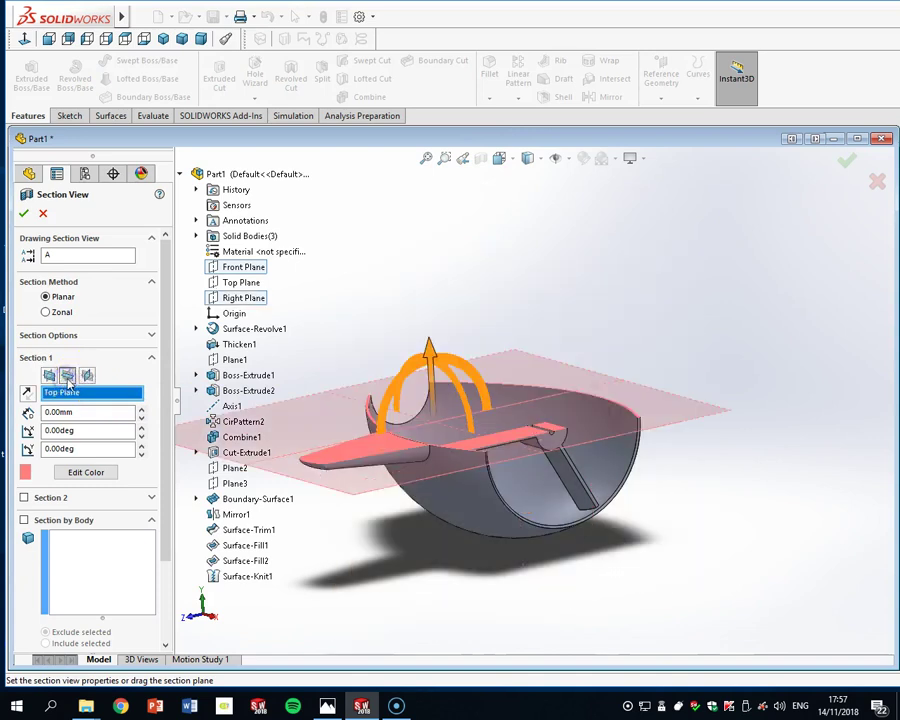
left_click(838, 164)
scroll(404, 473, "down", 2)
middle_click_drag(467, 389, 482, 486)
scroll(466, 488, "down", 1)
scroll(465, 490, "down", 5)
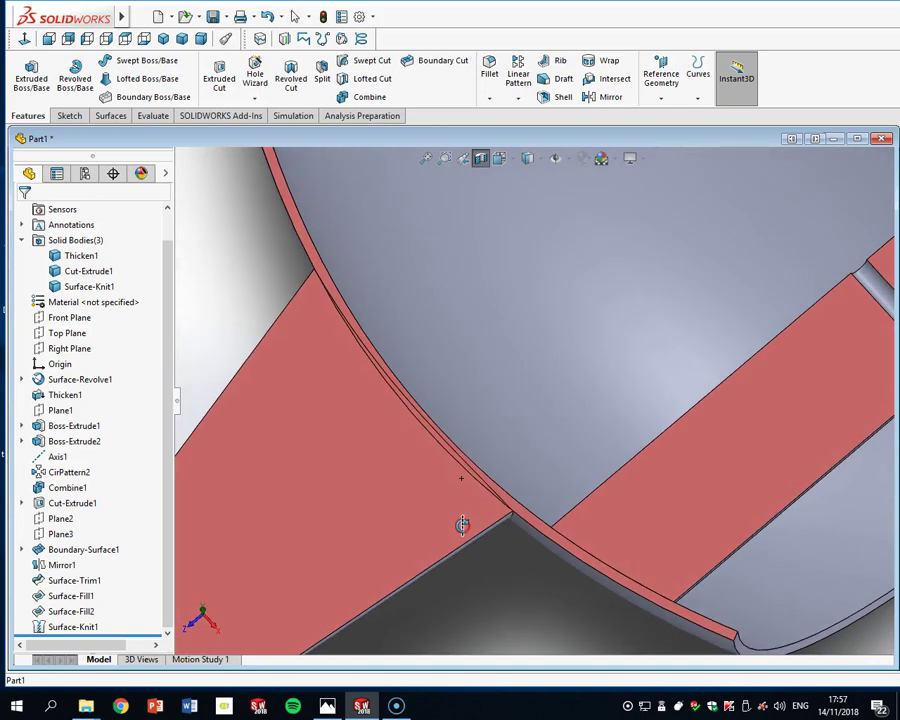
scroll(545, 485, "up", 10)
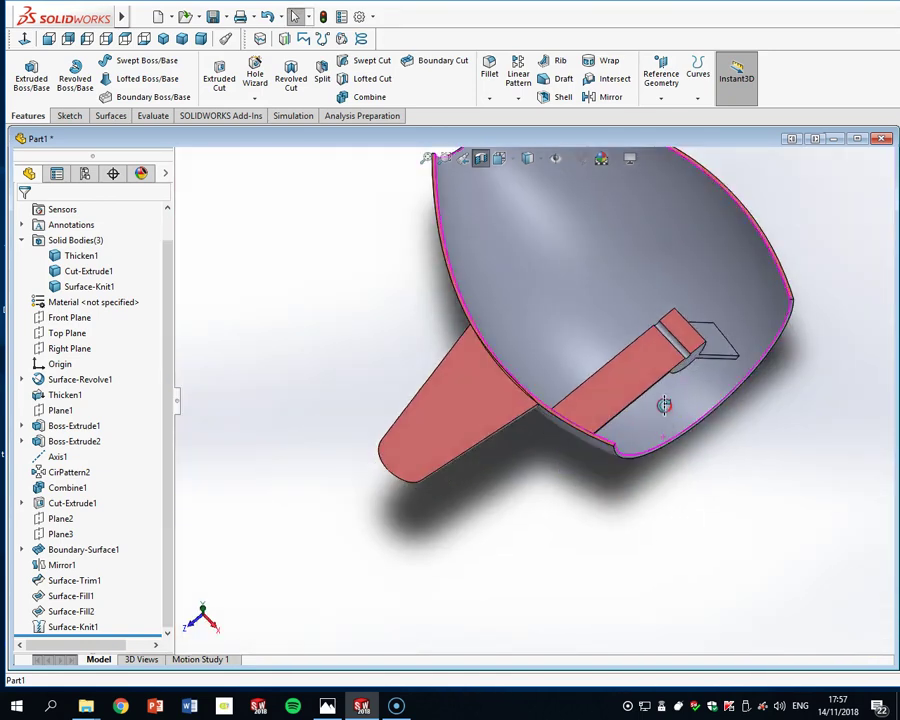
middle_click_drag(664, 405, 630, 326)
scroll(662, 320, "up", 3)
left_click(481, 162)
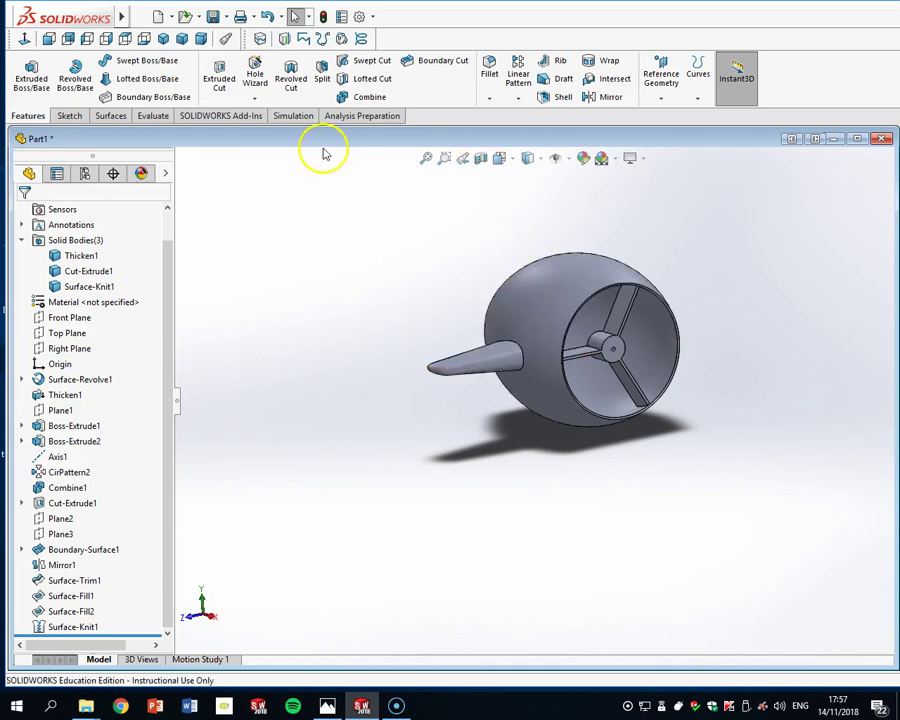
Mirror the Surface-Knit1 wing body about the Front Plane to the opposite side of the shell
left_click(605, 97)
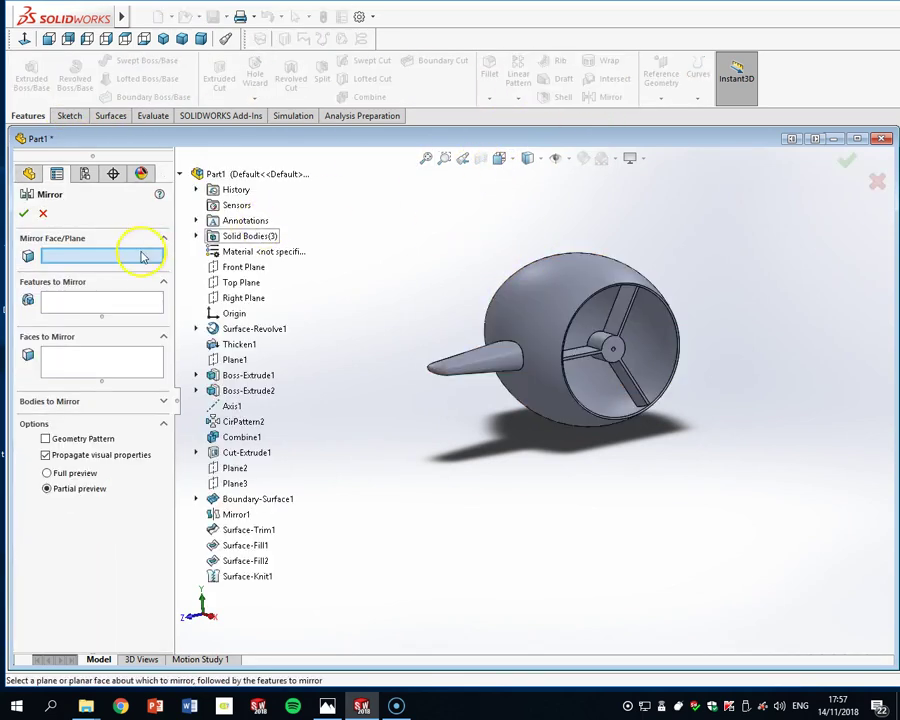
left_click(240, 267)
left_click(104, 401)
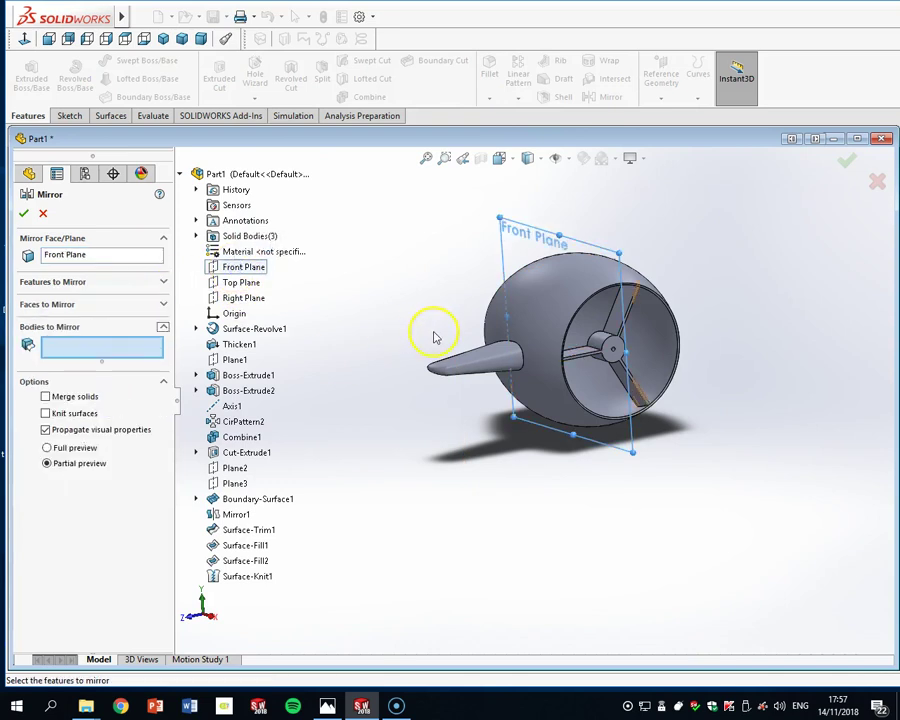
left_click(477, 359)
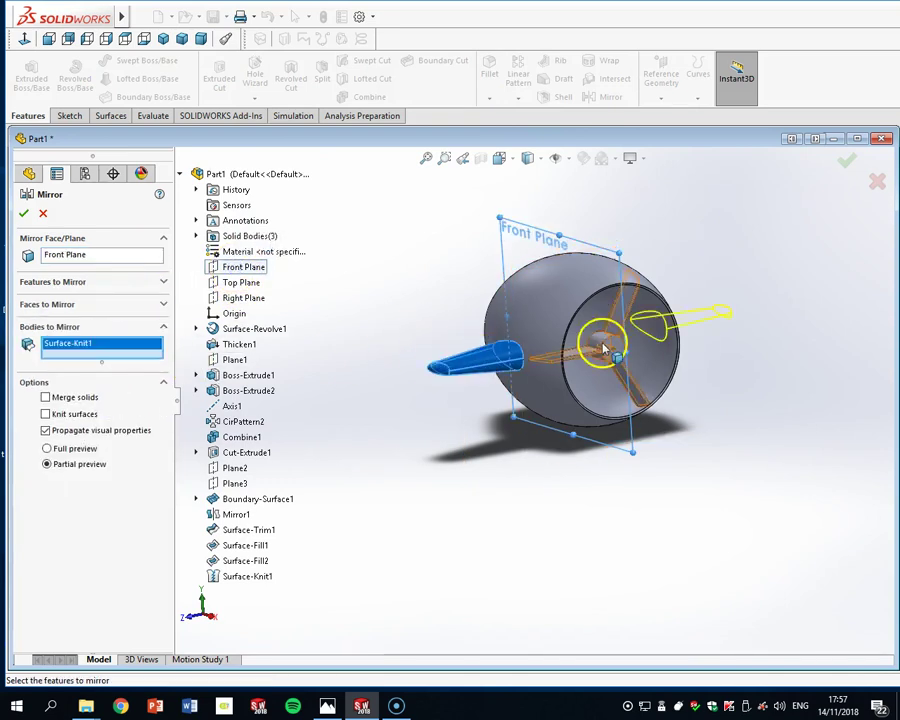
scroll(806, 316, "down", 1)
left_click(848, 165)
Combine both wing bodies with the Thicken1 shell body using the Add operation
middle_click_drag(812, 263, 615, 320)
mouse_move(121, 16)
left_click(222, 16)
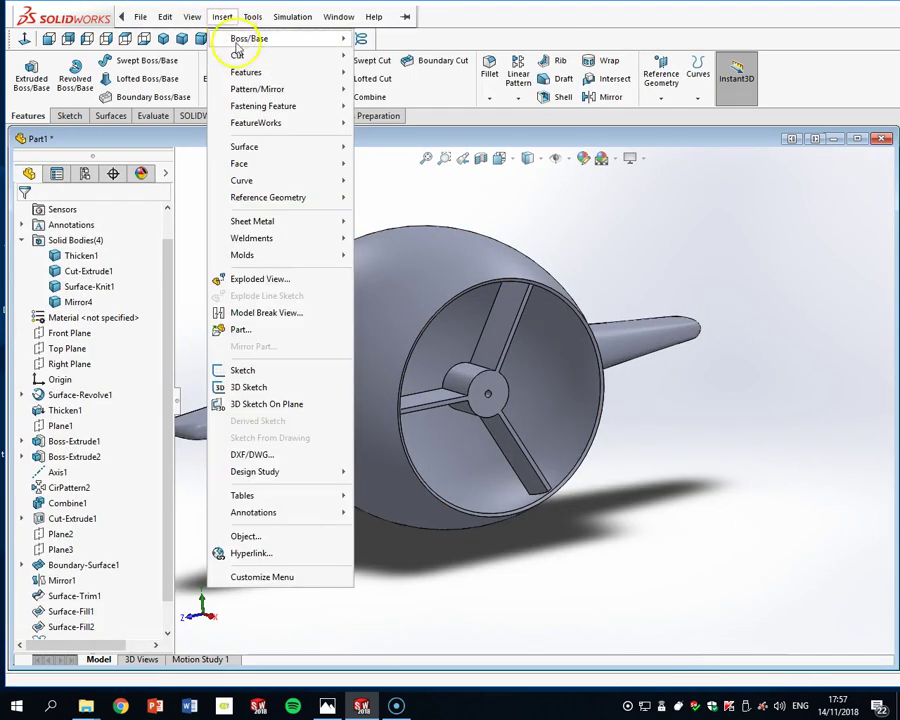
mouse_move(246, 72)
left_click(392, 397)
left_click(322, 386)
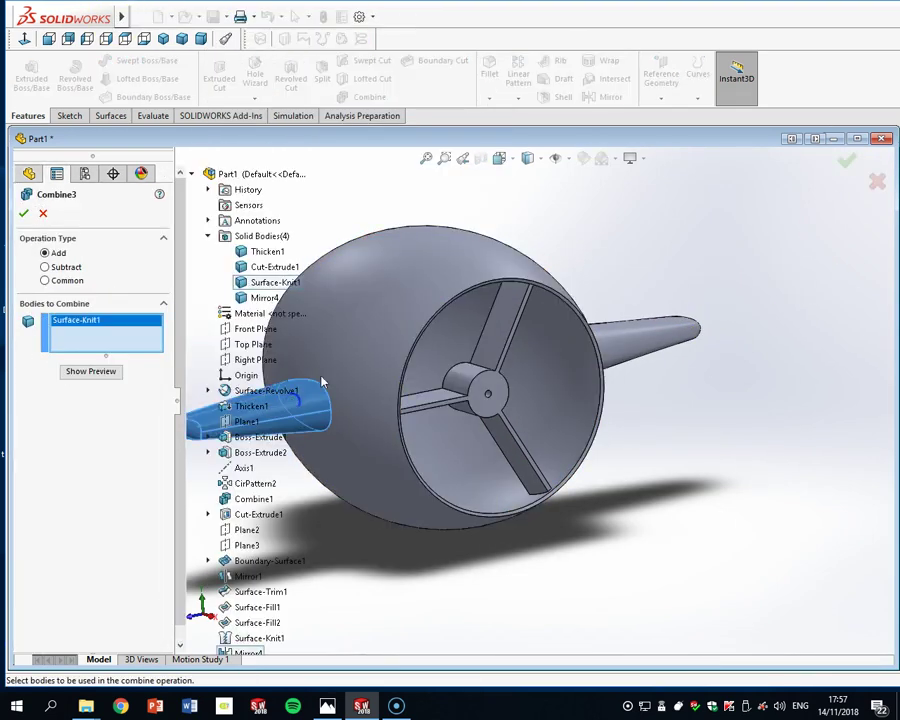
left_click(495, 318)
left_click(645, 347)
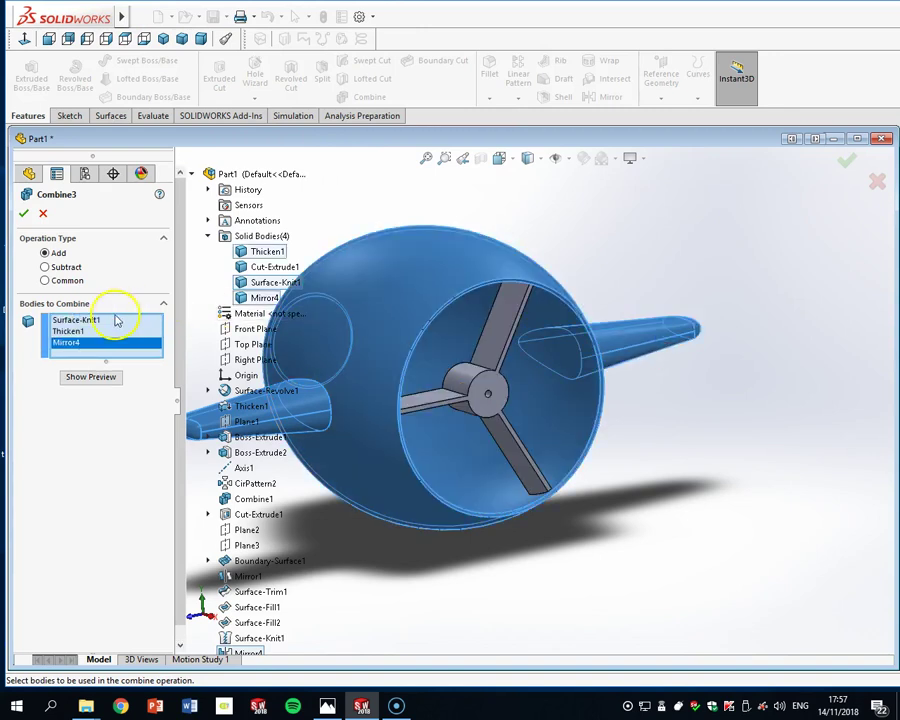
left_click(24, 215)
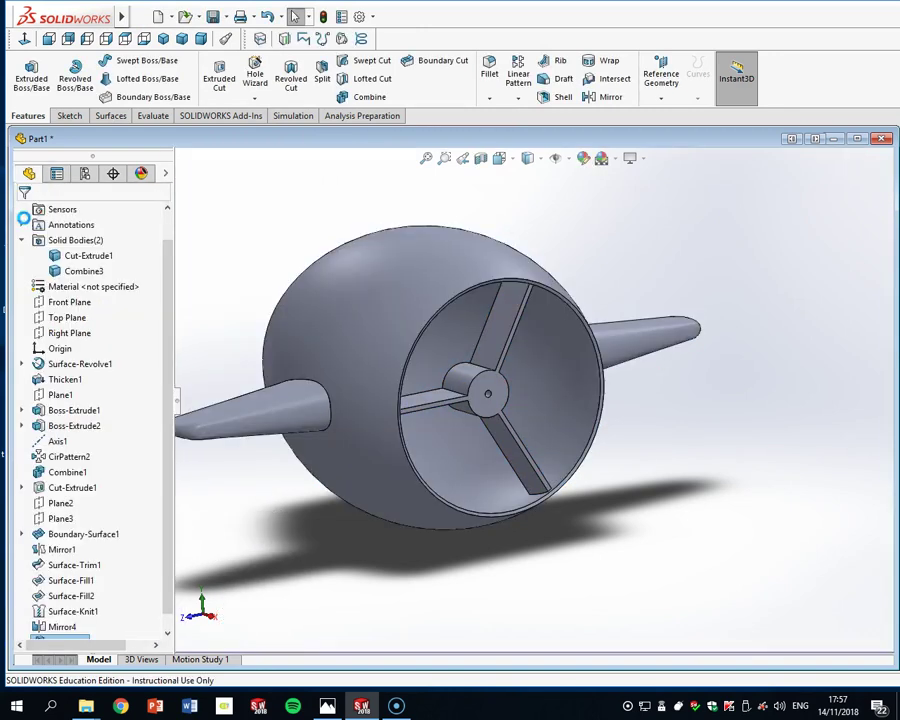
Fillet the edges where the two wings join the shell with a symmetric 20 mm radius
left_click(490, 72)
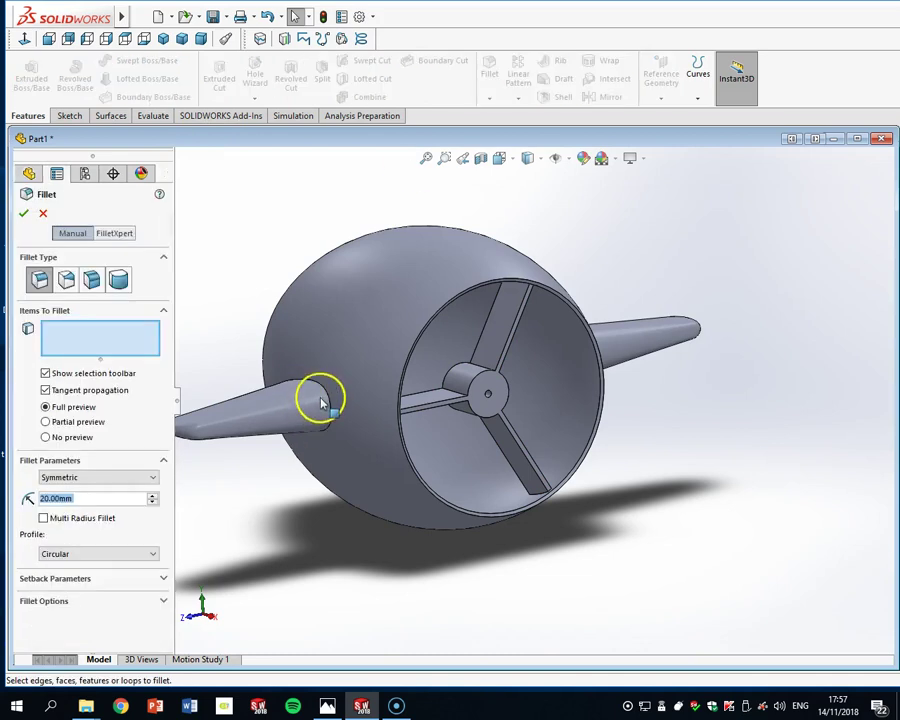
left_click(320, 385)
middle_click_drag(320, 385, 504, 375)
left_click(508, 386)
middle_click_drag(597, 381, 282, 338)
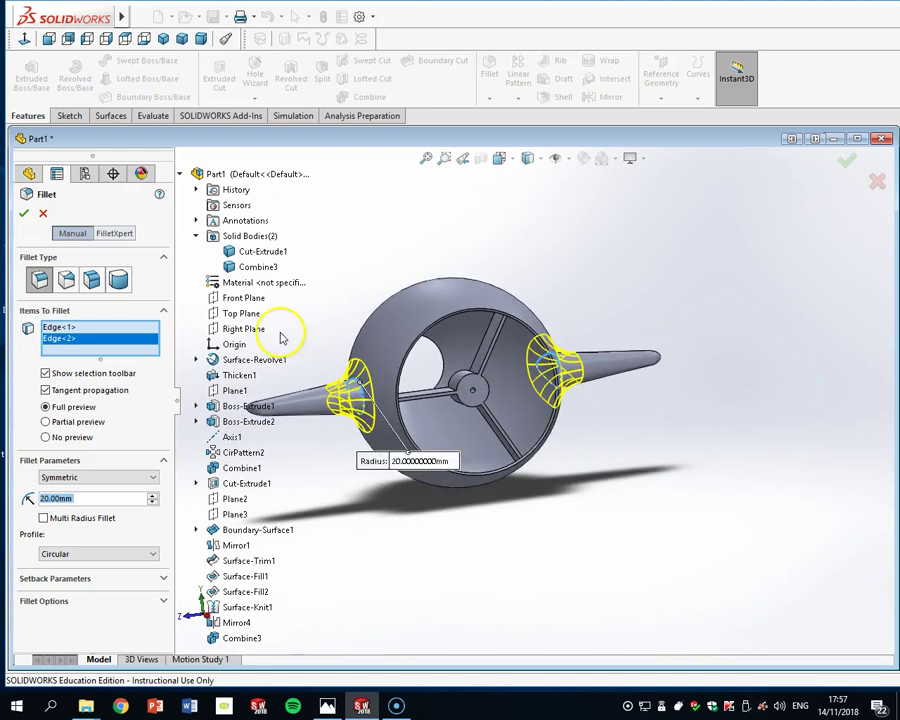
left_click(24, 216)
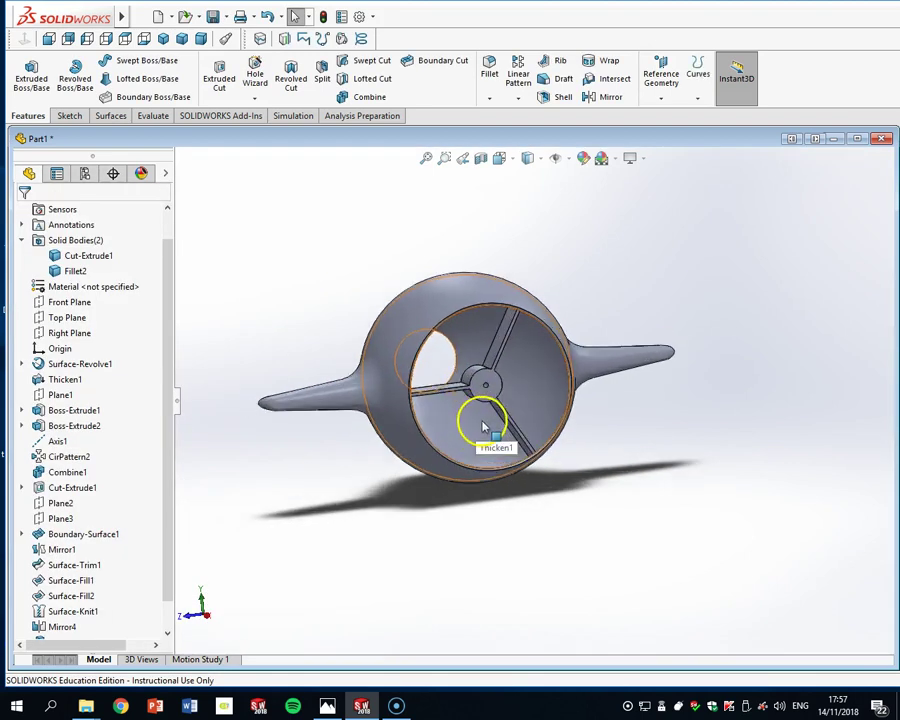
Inspect the filleted wing joints and review the Fillet2 definition without changing it
scroll(483, 428, "down", 2)
middle_click_drag(743, 438, 536, 361)
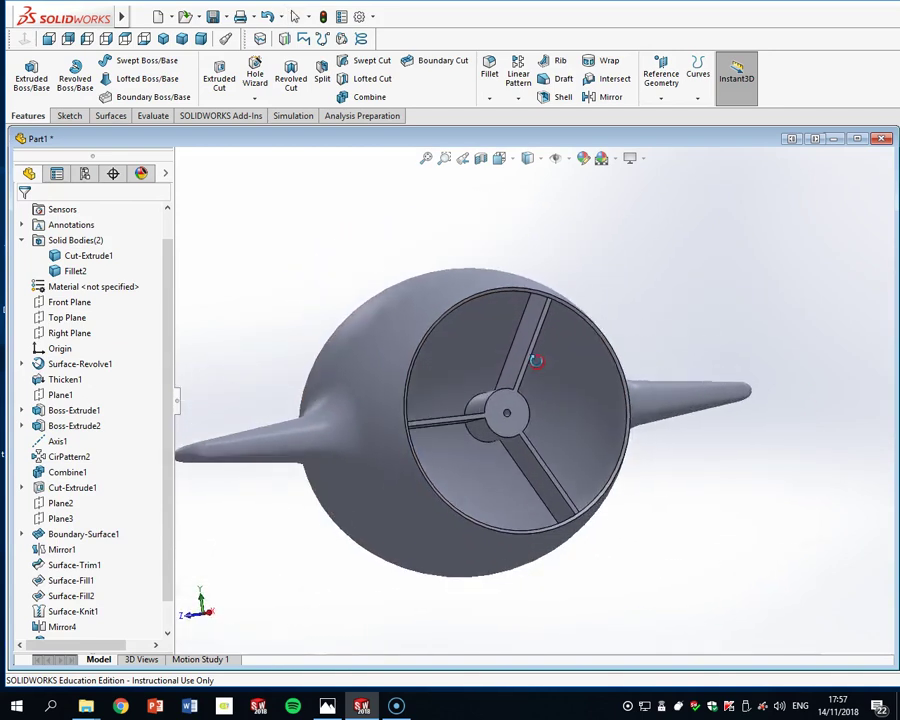
scroll(538, 395, "up", 3)
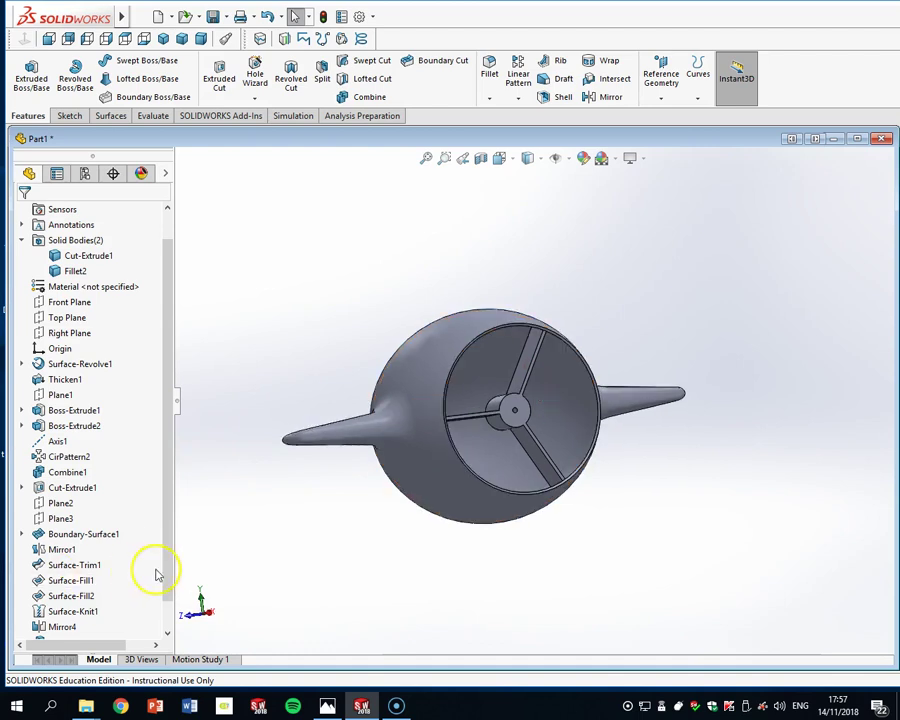
scroll(160, 585, "down", 2)
right_click(48, 626)
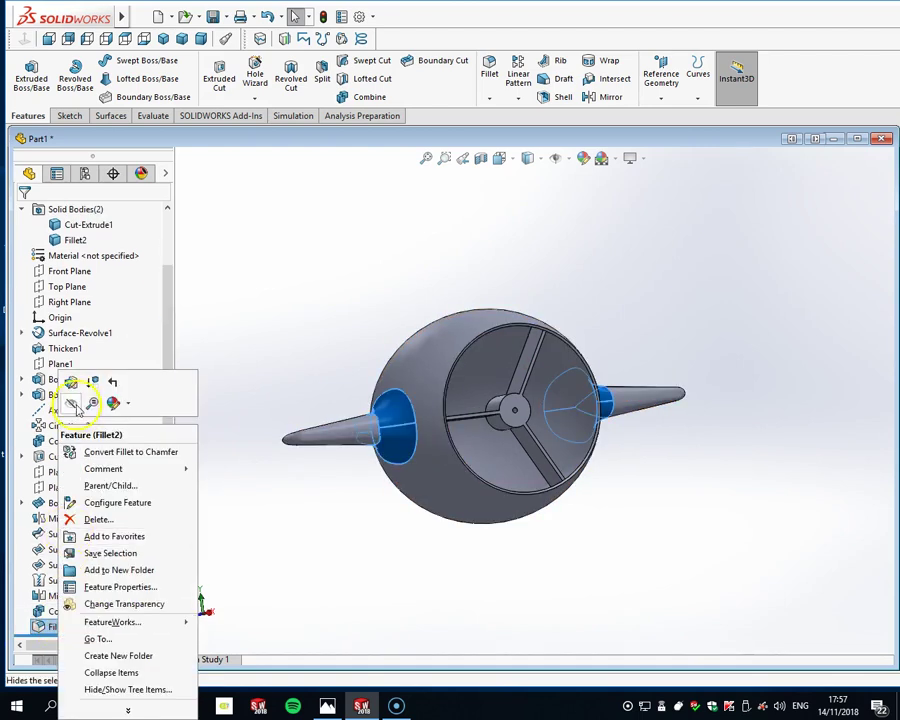
left_click(71, 382)
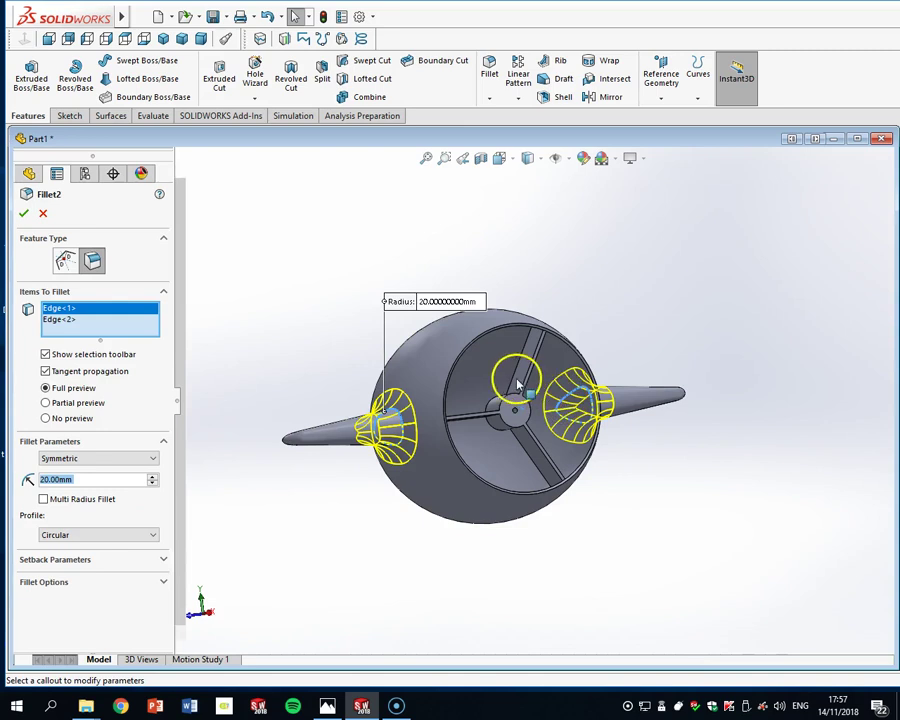
key("Return")
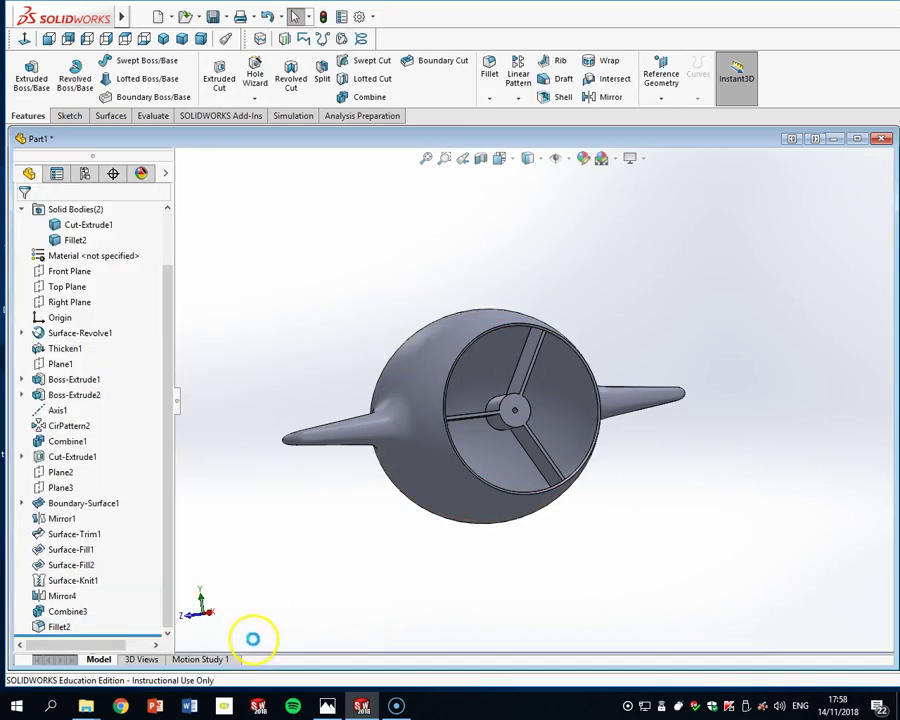
Edit the Combine3 feature to include the Cut-Extrude1 hub-and-blades body, and rebuild the part
right_click(68, 610)
right_click(68, 610)
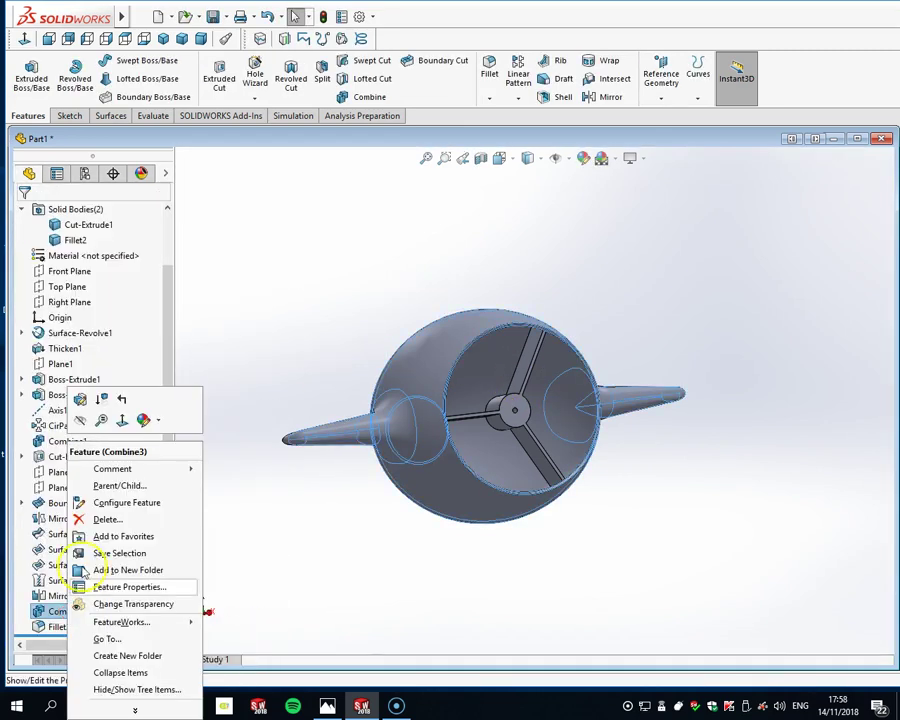
left_click(79, 399)
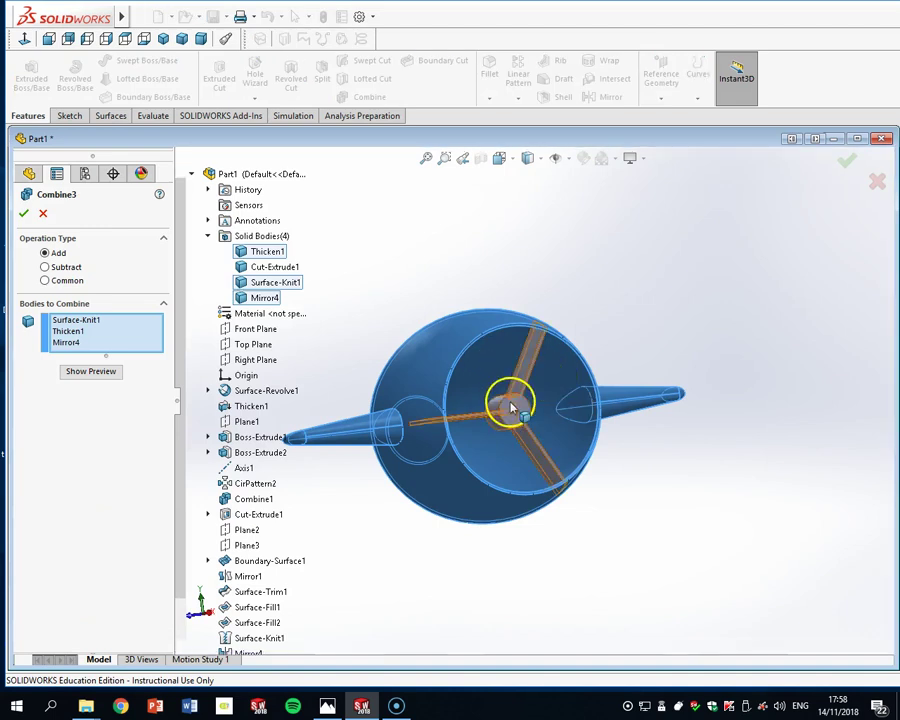
left_click(512, 407)
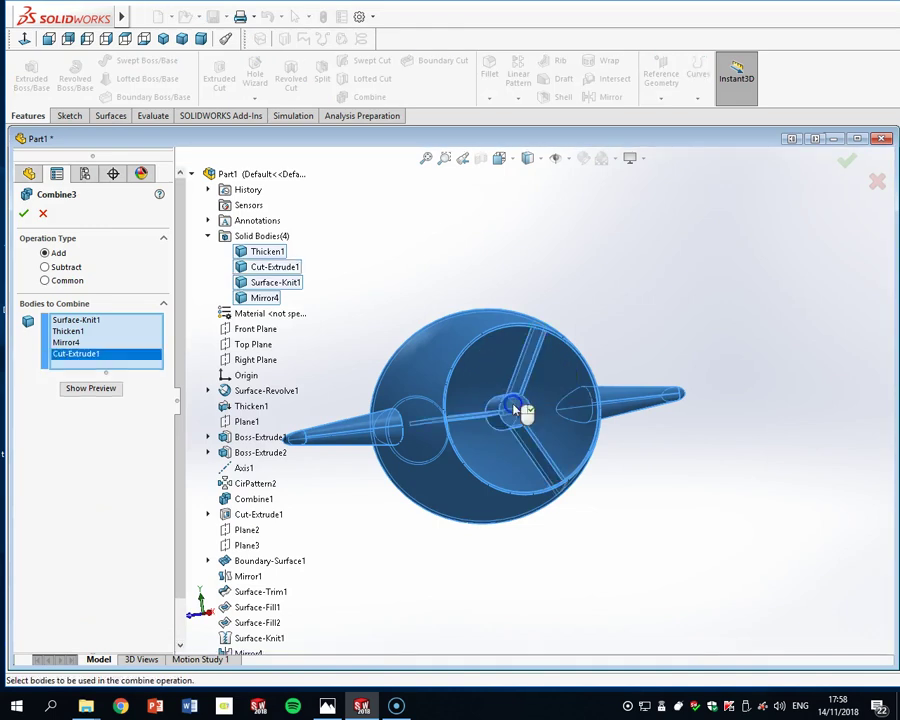
left_click(24, 214)
middle_click_drag(731, 403, 848, 377)
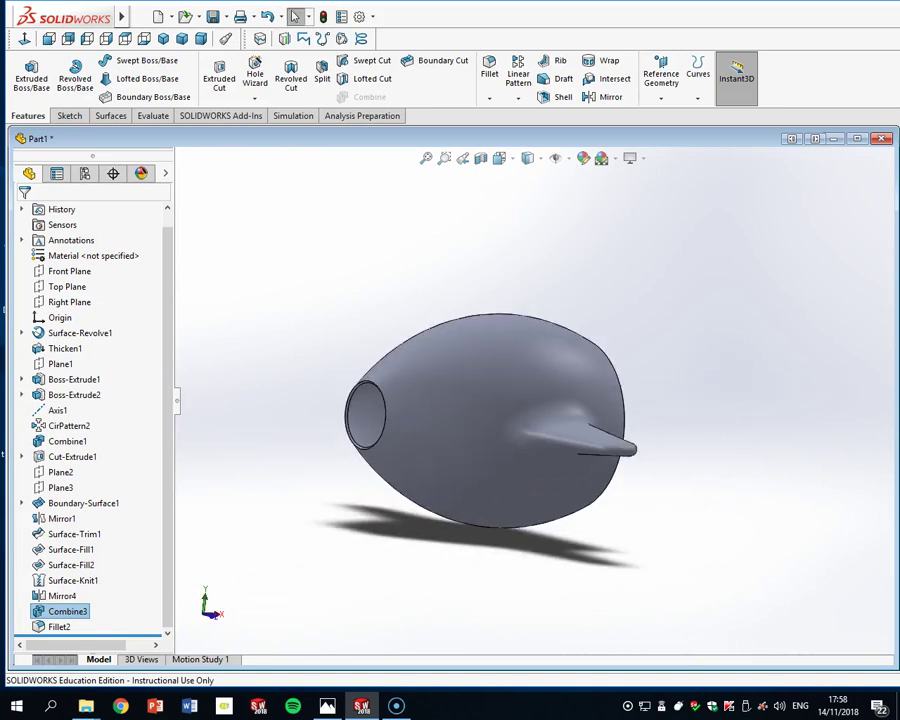
key("ctrl+b")
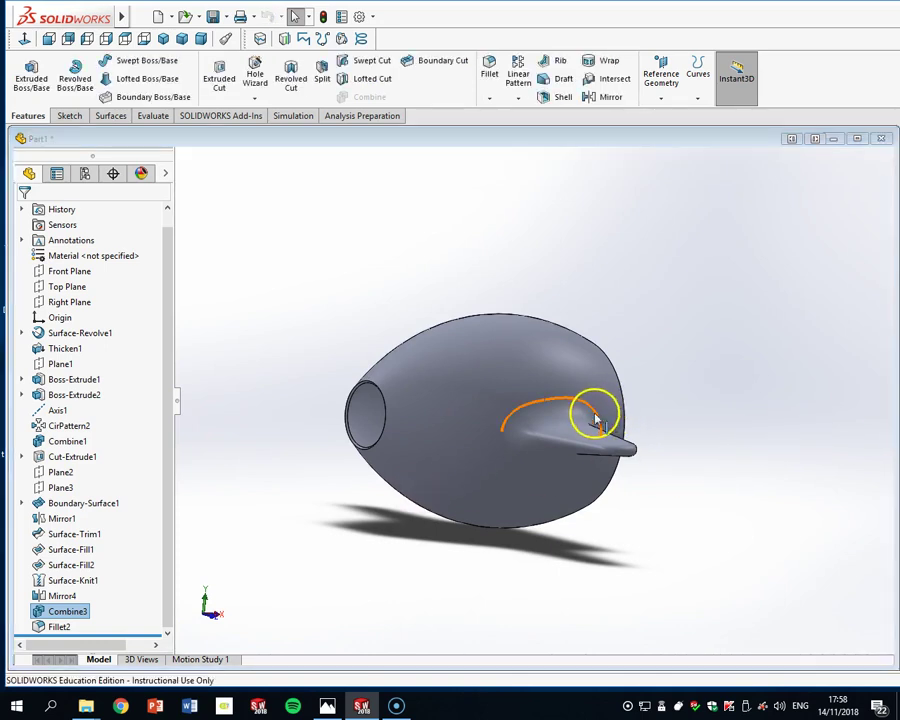
Create a reference plane coincident with the circular outer edge of the small opening
middle_click_drag(573, 438, 789, 390)
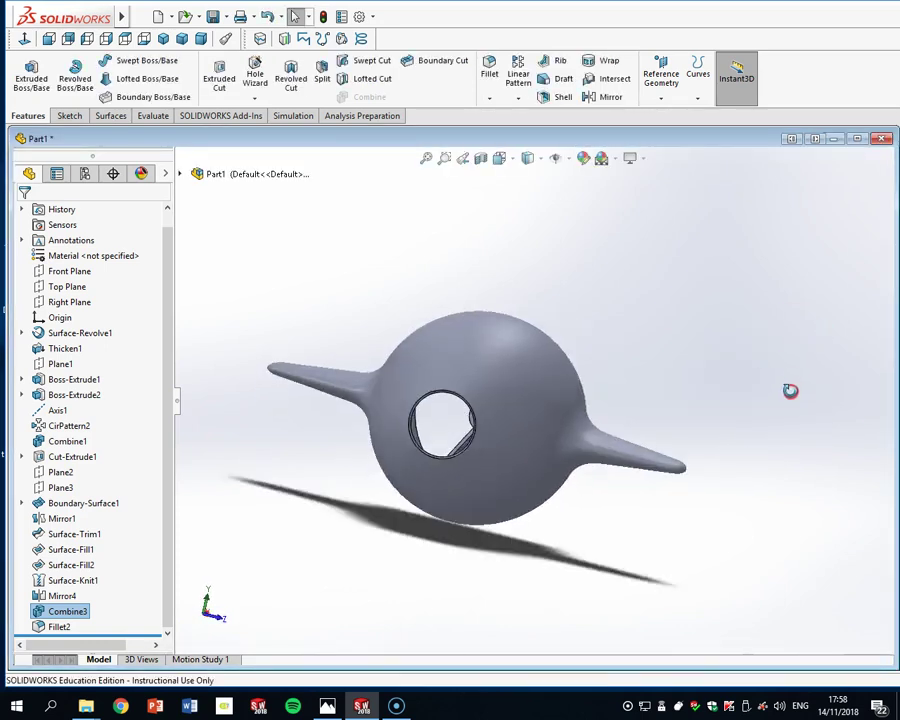
scroll(434, 407, "down", 5)
left_click(660, 97)
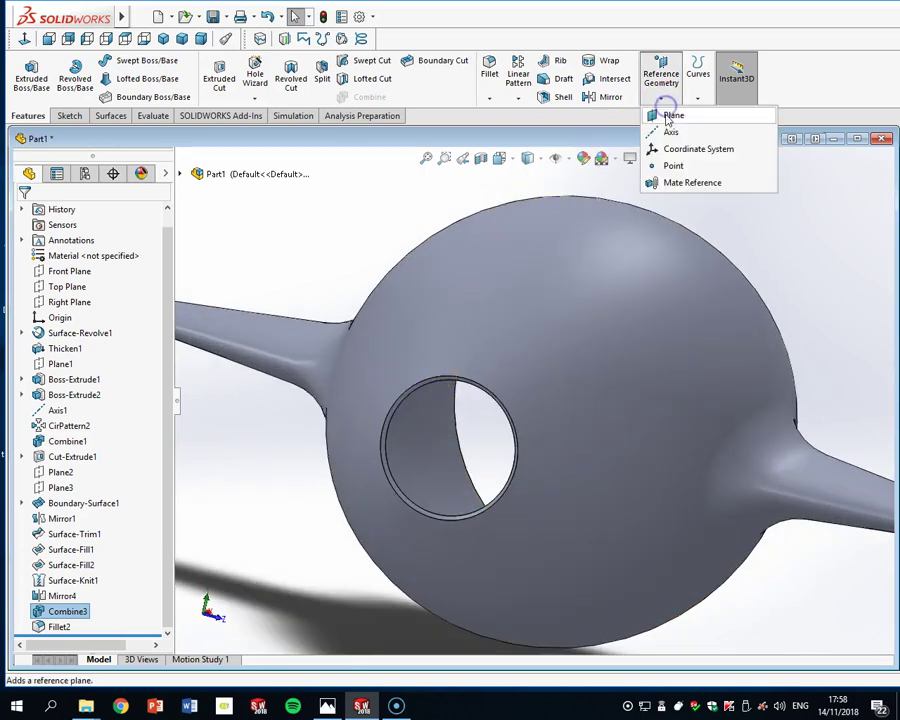
left_click(668, 115)
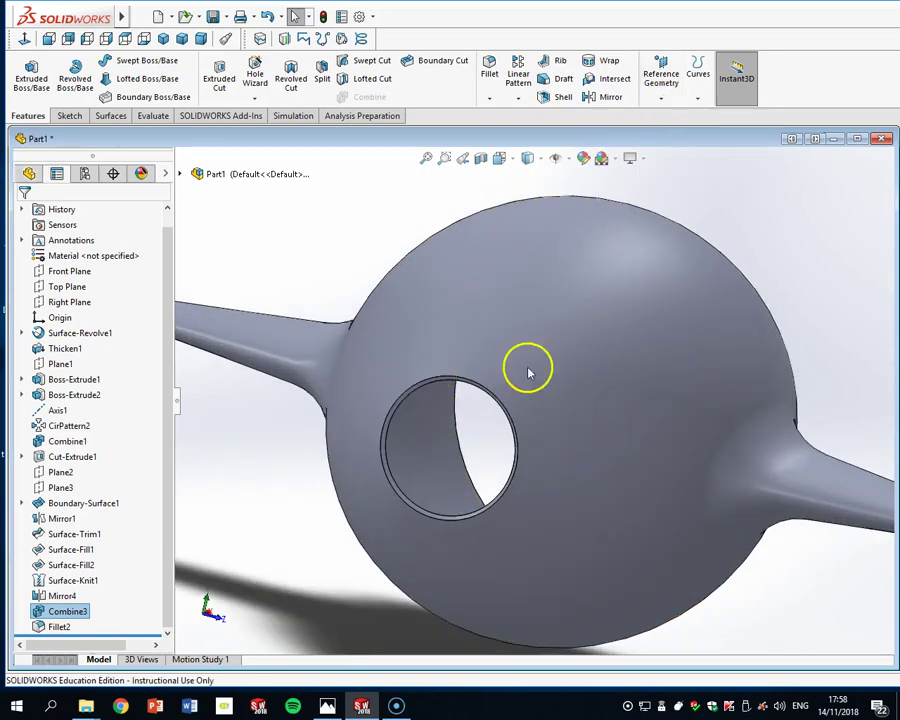
left_click(450, 383)
scroll(456, 380, "up", 5)
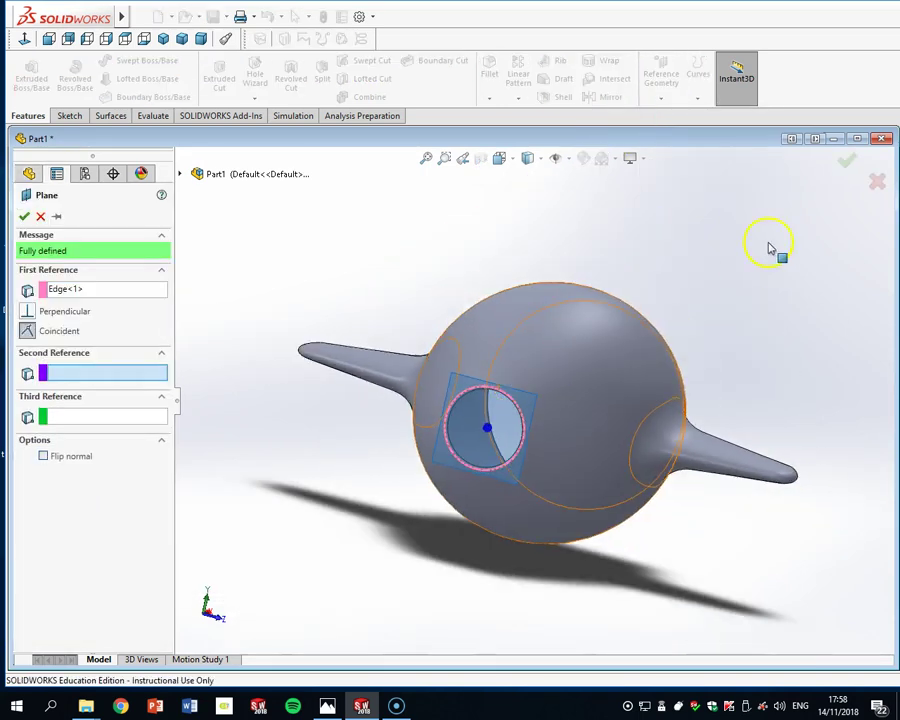
left_click(847, 164)
Sketch on the new plane by converting the small opening's outer circular edge into a sketch circle, and close the sketch
middle_click_drag(763, 320, 738, 298)
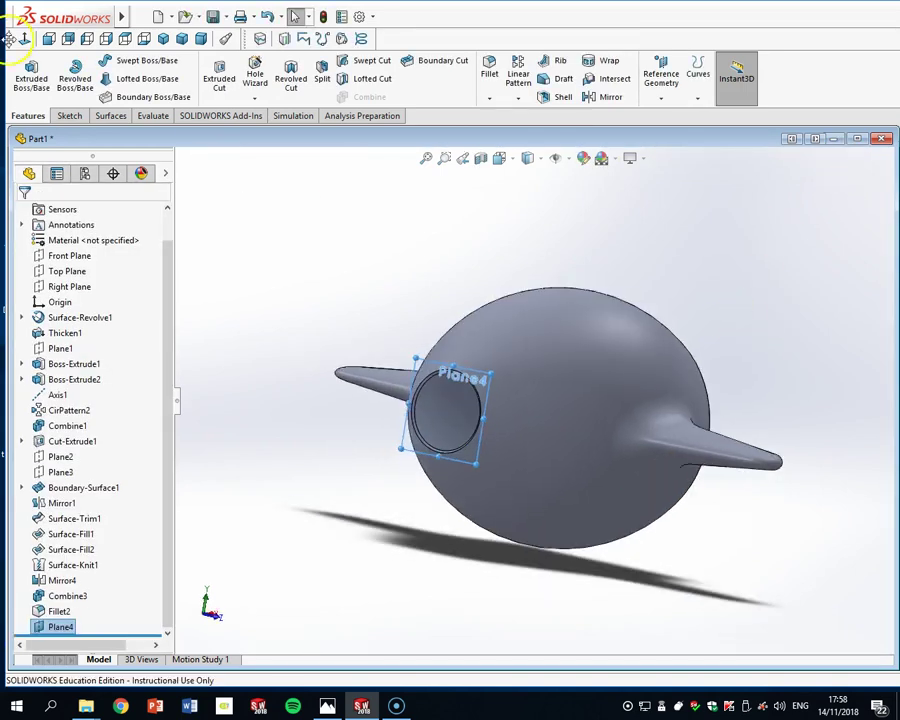
left_click(22, 38)
left_click(22, 38)
scroll(499, 545, "down", 2)
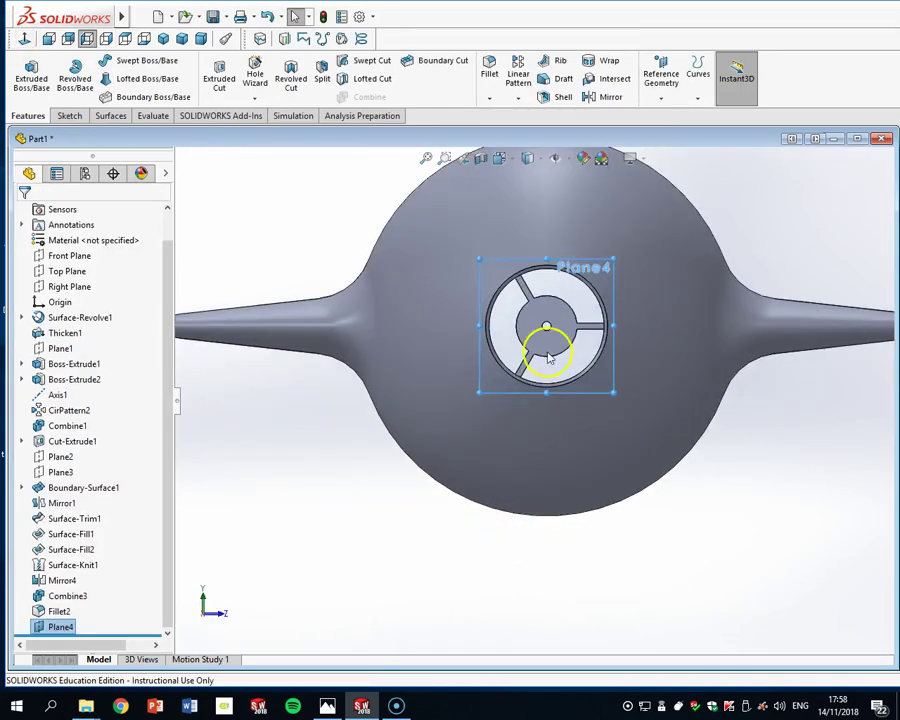
scroll(570, 295, "down", 4)
left_click(69, 115)
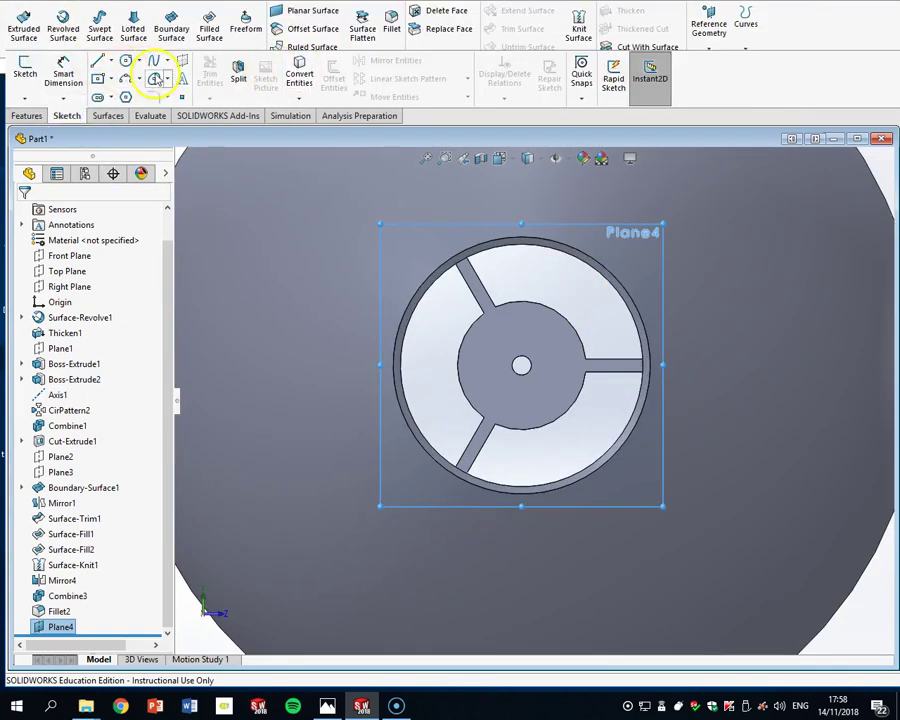
left_click(99, 66)
left_click(299, 72)
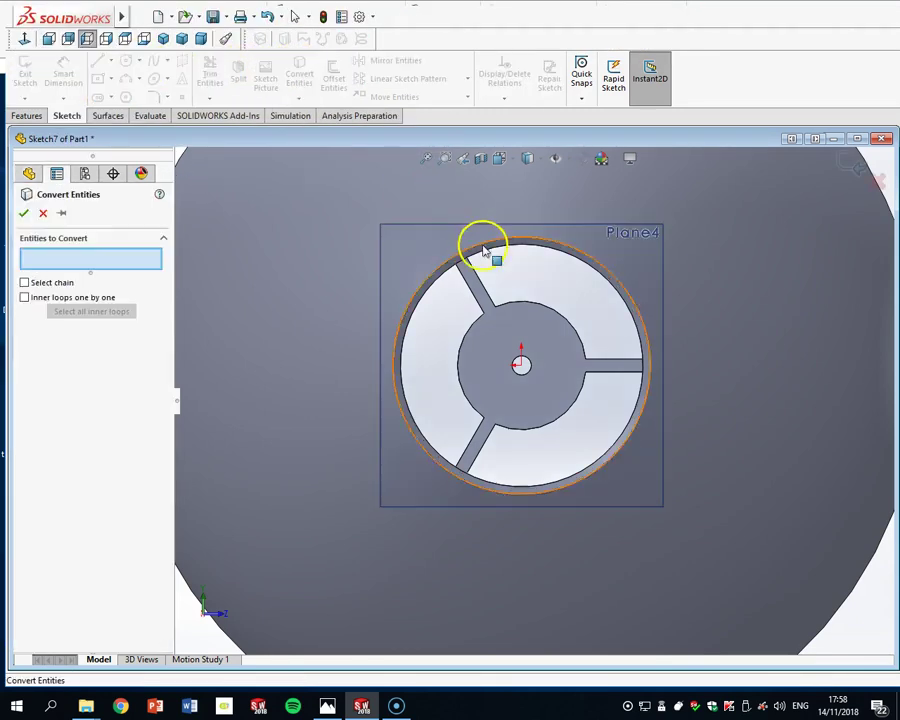
left_click(492, 249)
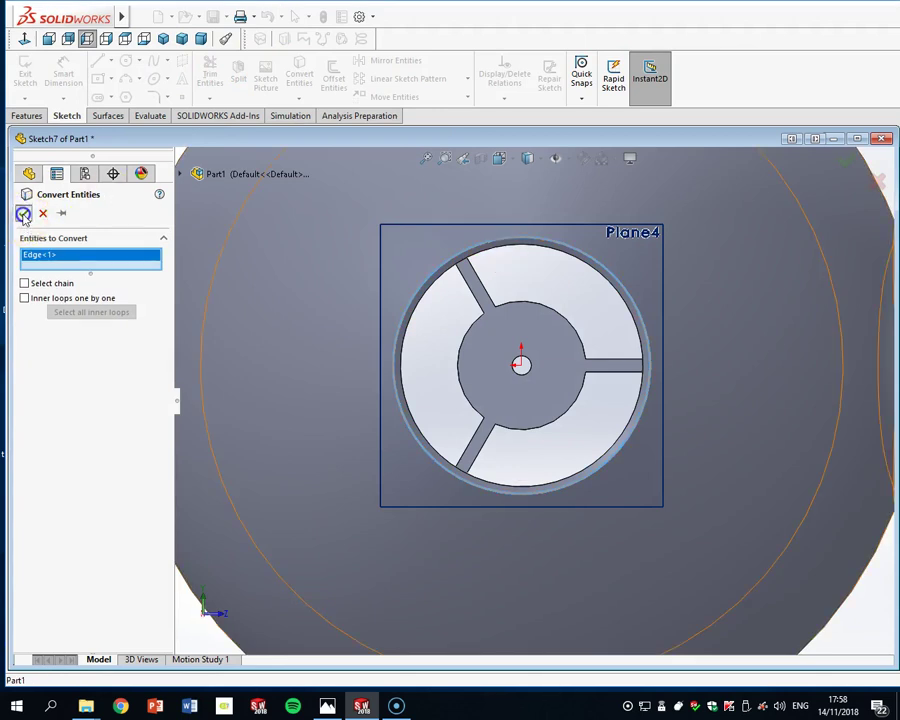
left_click(23, 214)
left_click(877, 178)
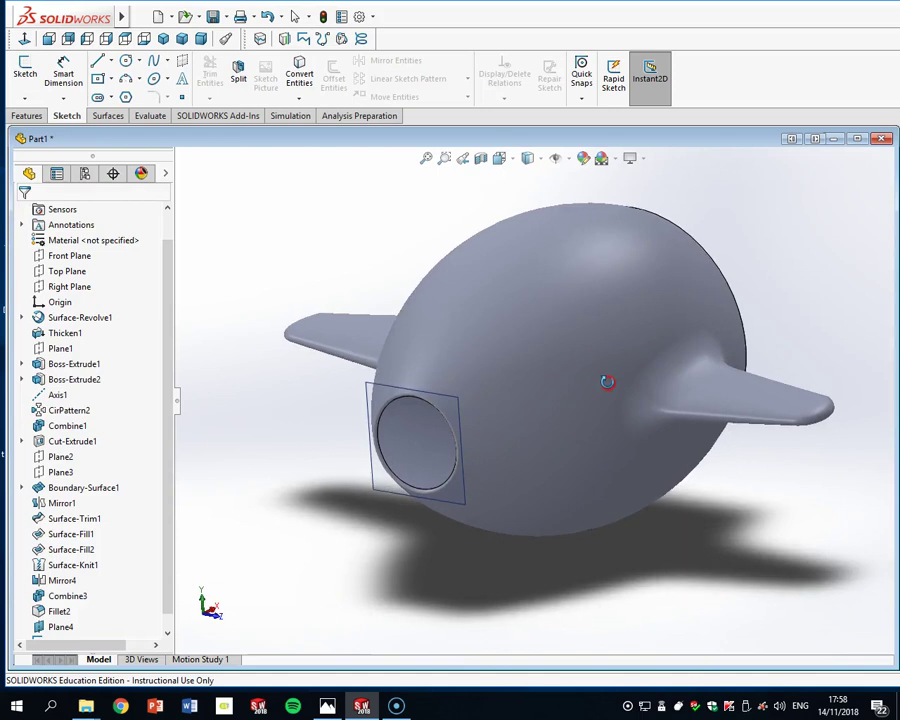
Extrude the converted circle as a blind boss 3 mm deep with Merge result on, closing the small opening
scroll(448, 414, "down", 5)
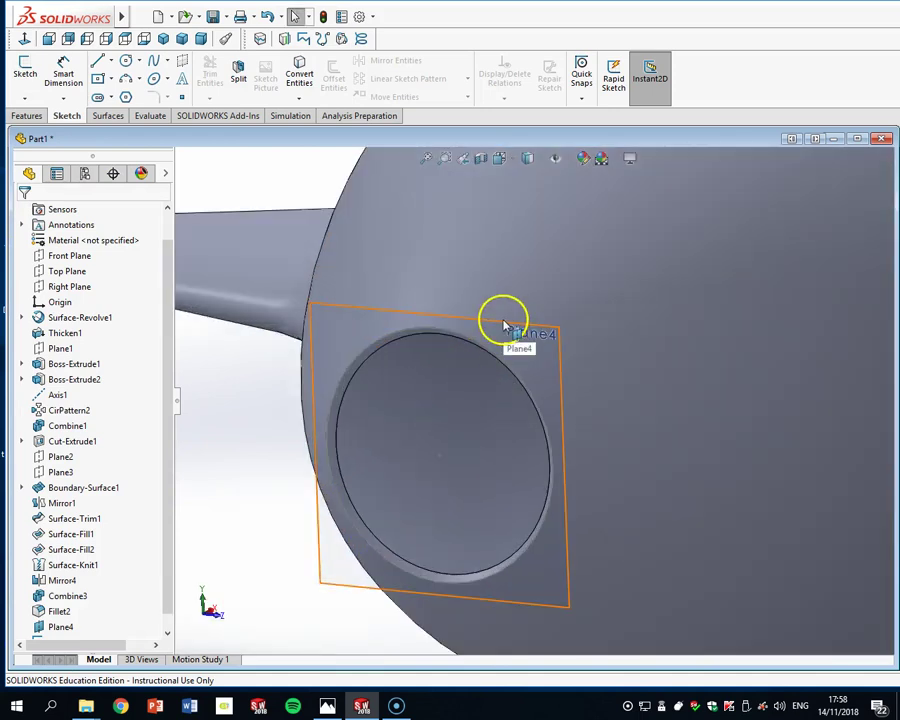
left_click(22, 116)
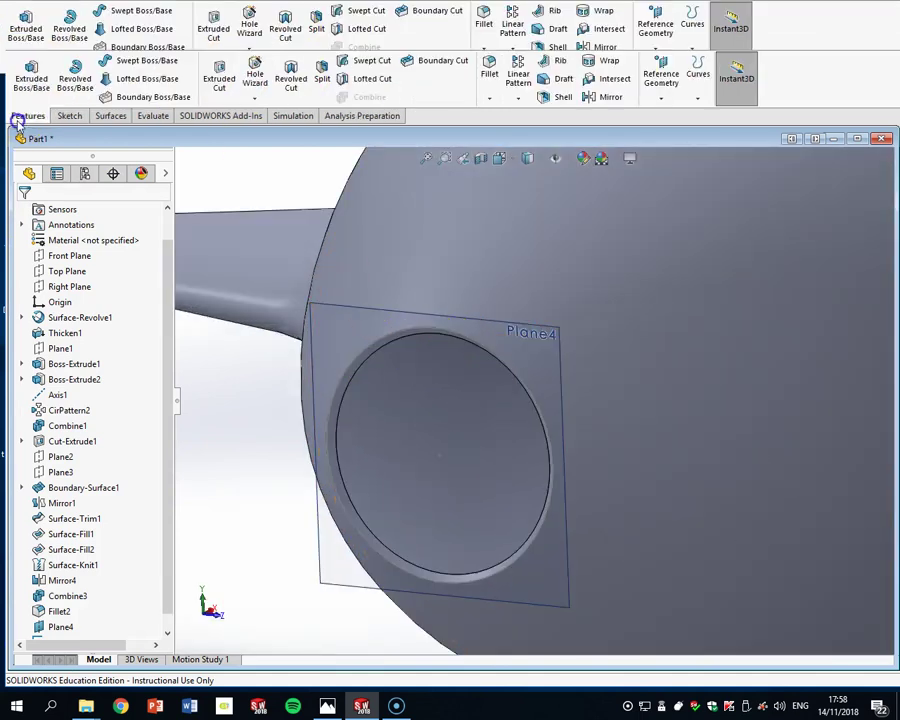
left_click(30, 88)
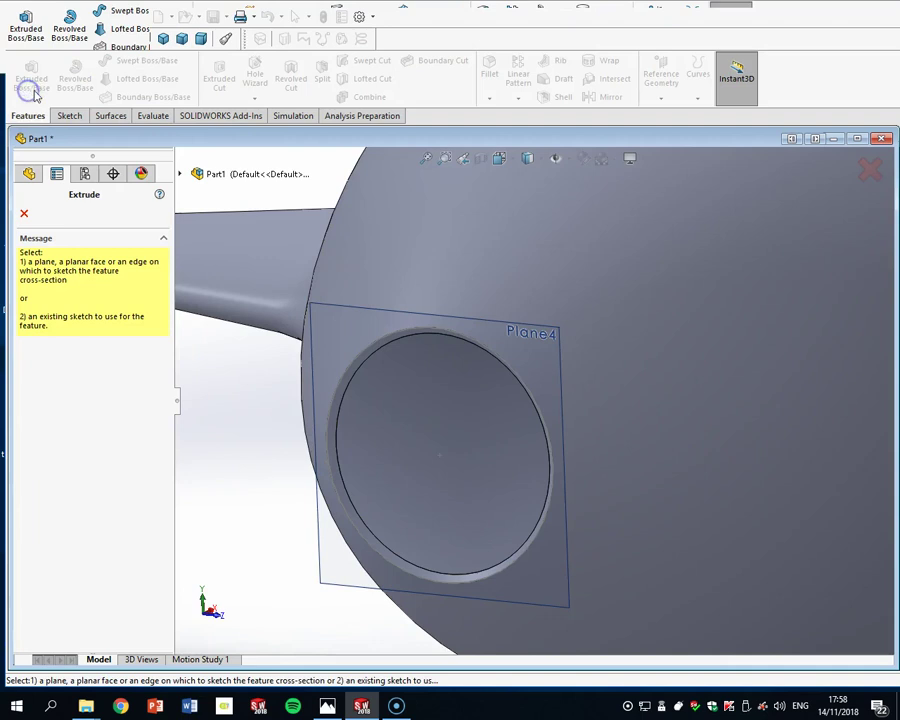
left_click(379, 343)
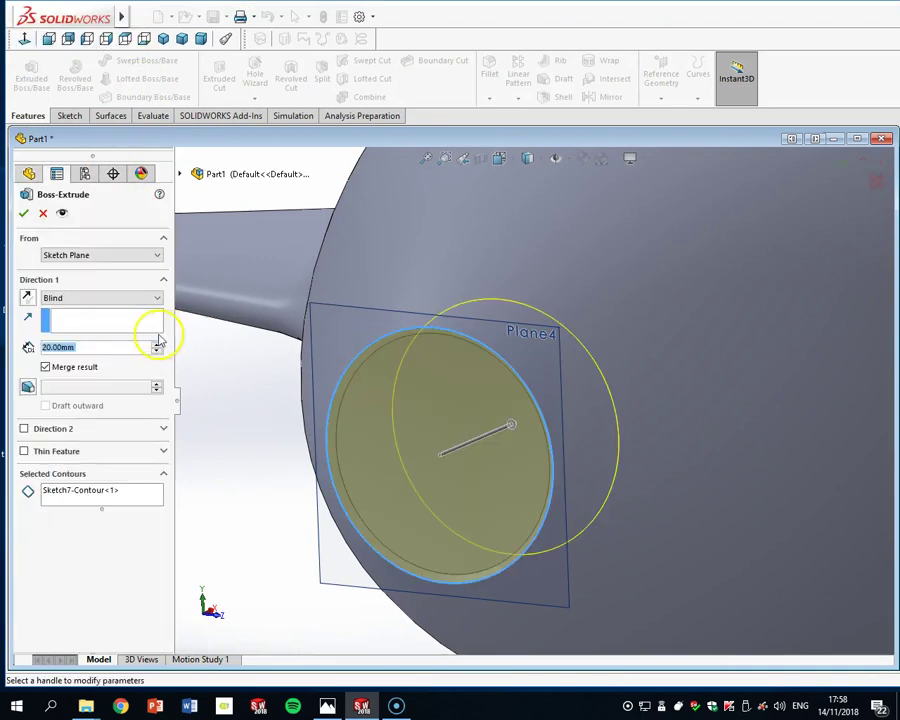
type("3")
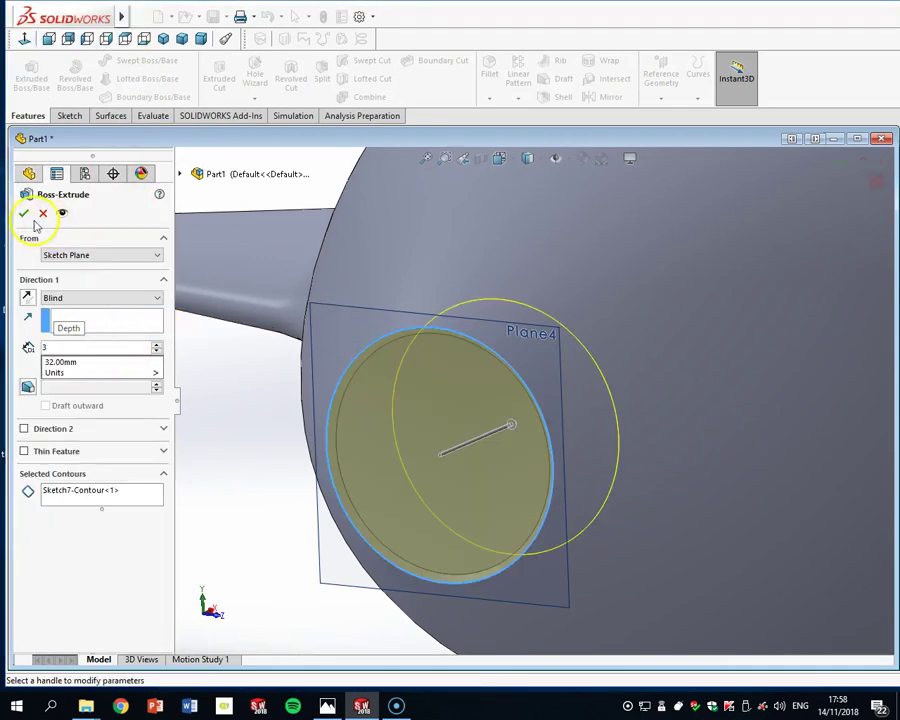
key("Return")
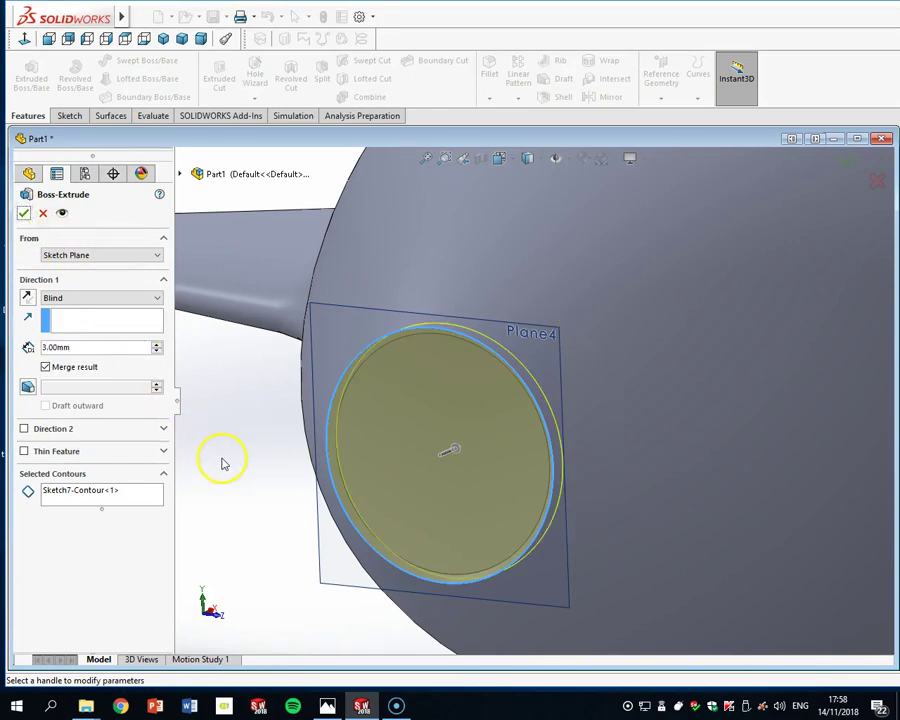
left_click(24, 213)
Hide the reference plane at the small opening
scroll(598, 418, "up", 1)
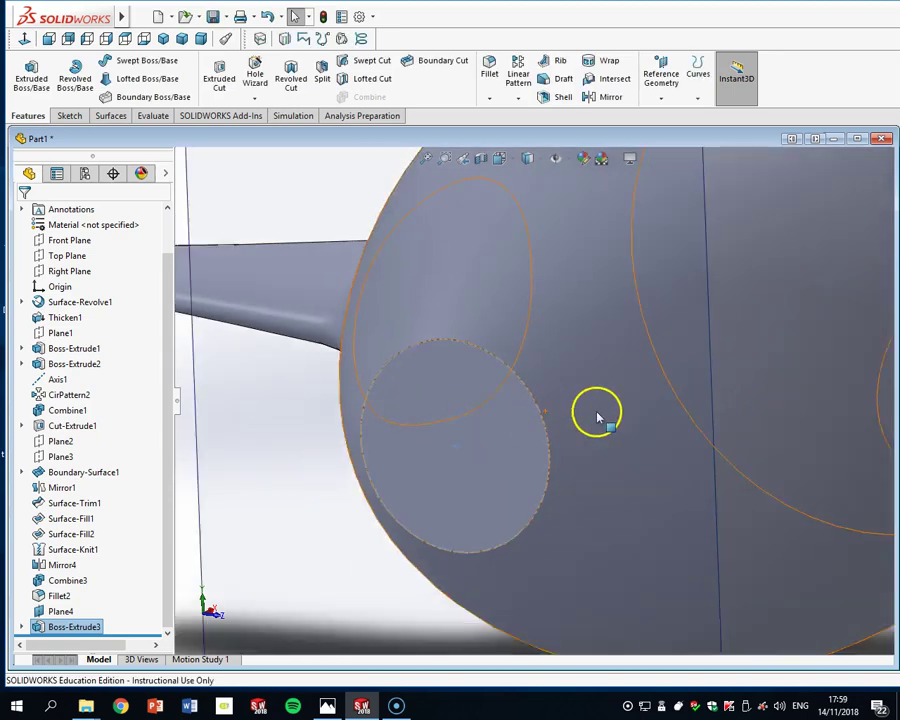
scroll(598, 418, "up", 5)
left_click(561, 569)
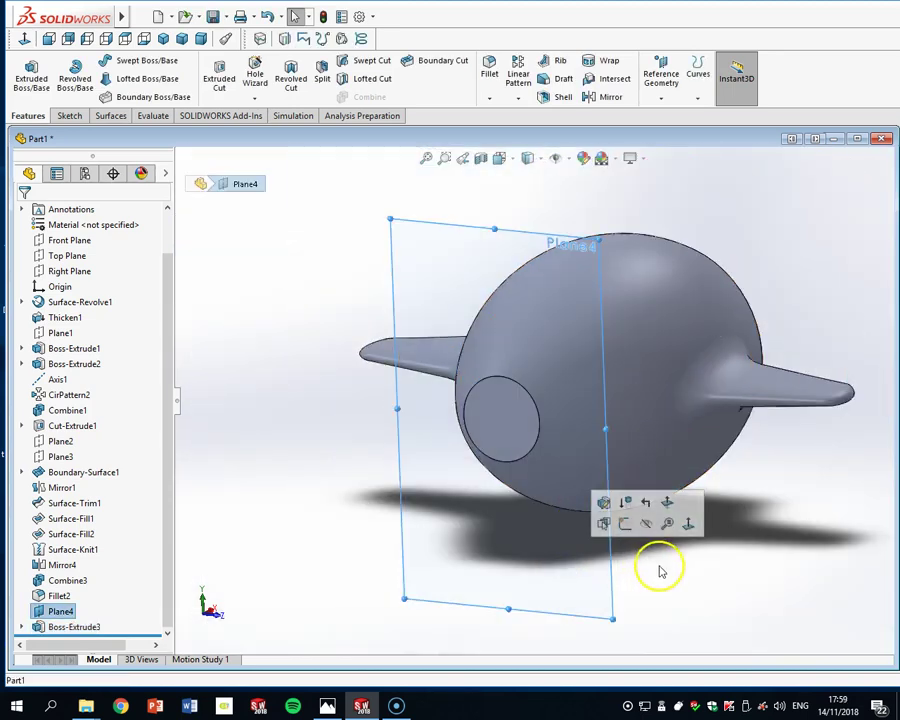
left_click(646, 523)
middle_click_drag(659, 494, 806, 472)
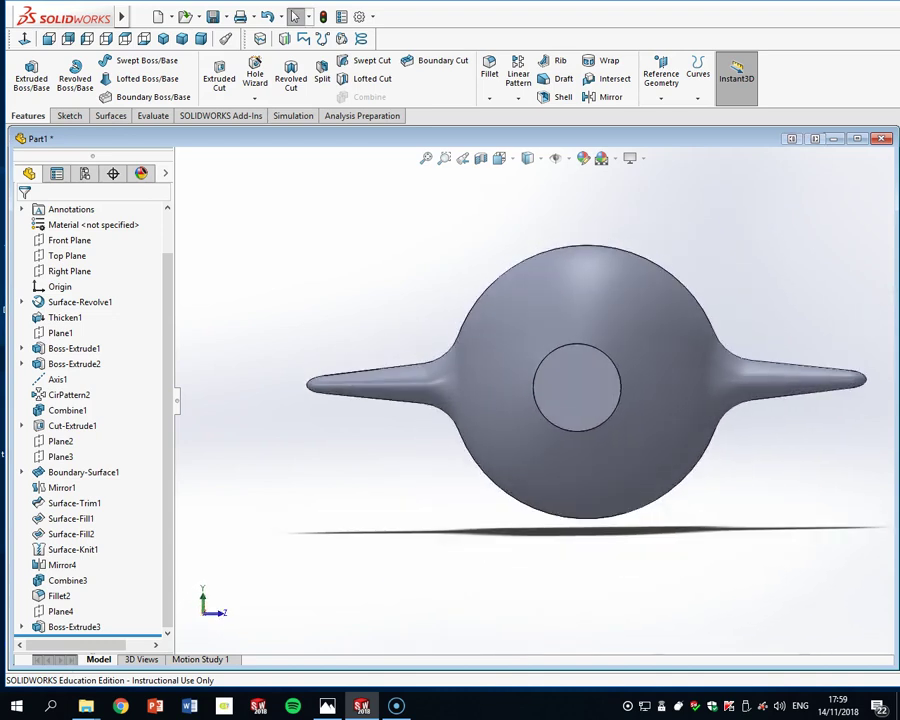
key("ctrl+s")
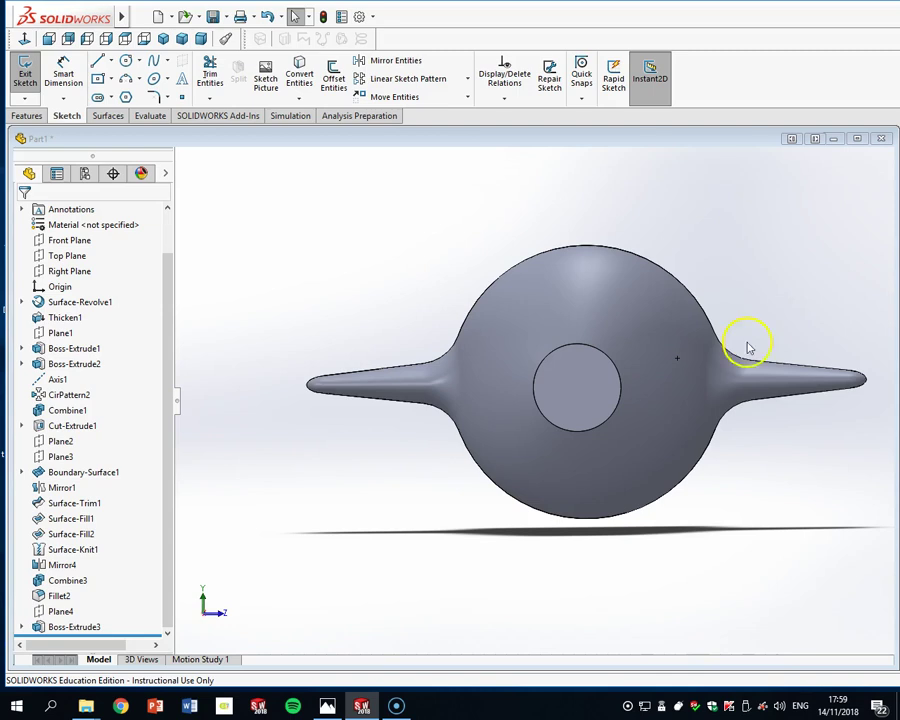
scroll(599, 378, "up", 4)
left_click(580, 380)
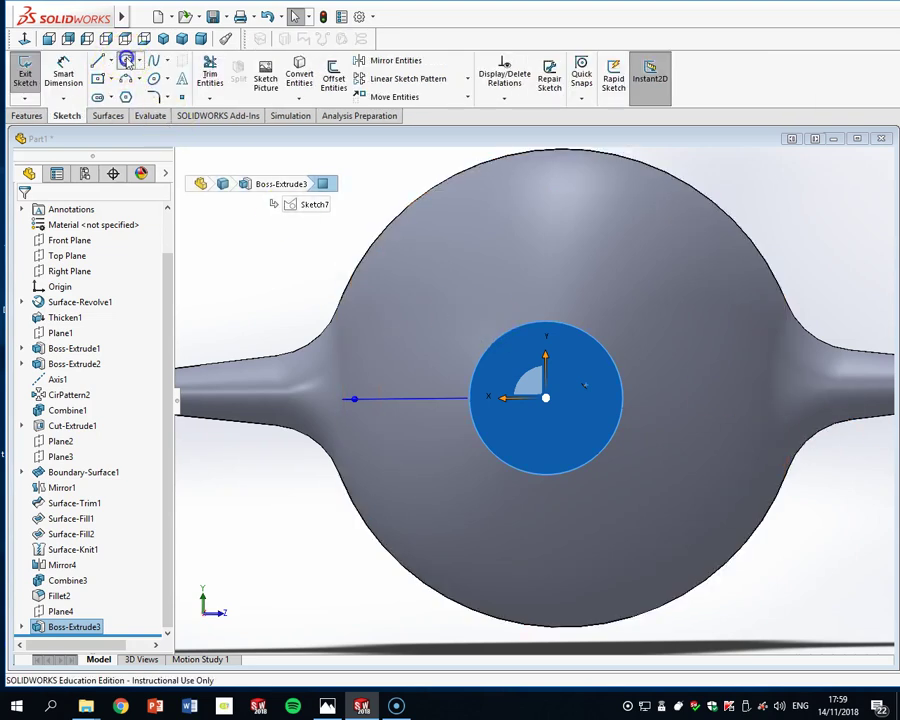
left_click(126, 61)
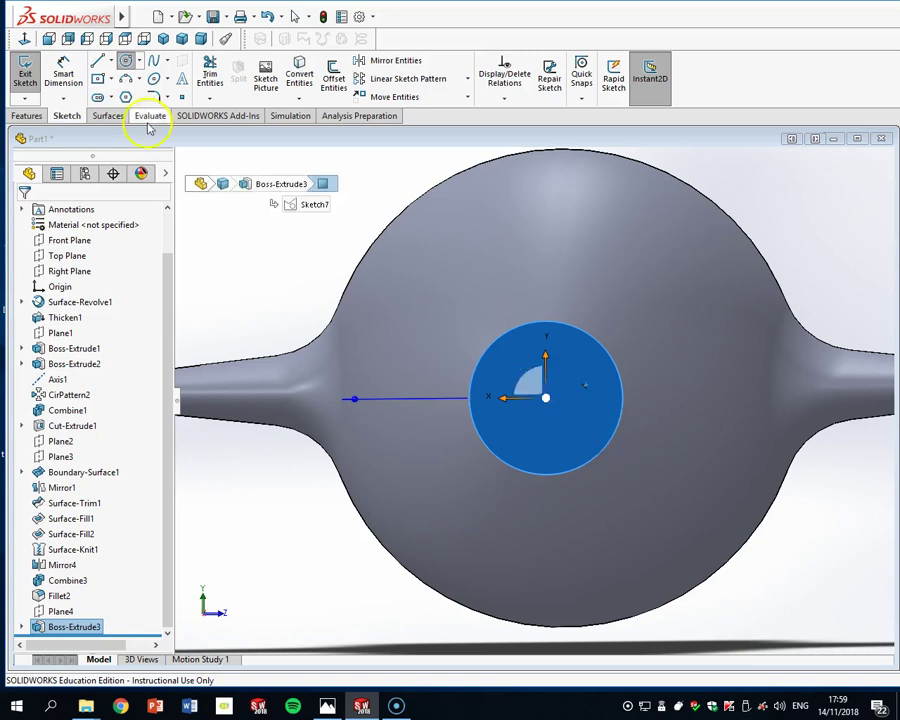
key("Escape")
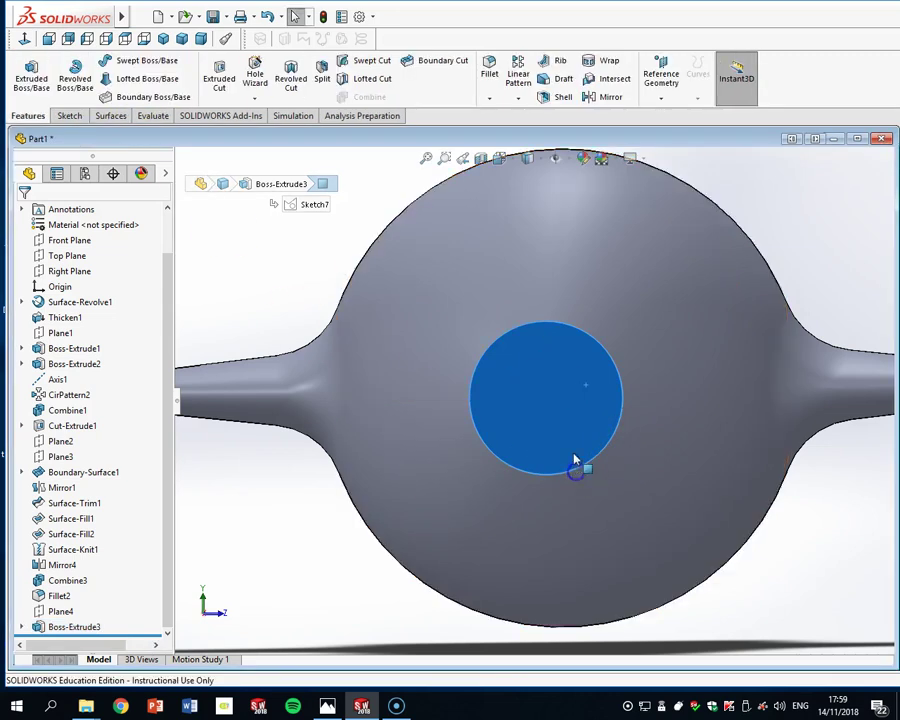
Start a sketch on the flat disc face at the small opening and draw a circle about 28 mm in diameter centred on the origin
left_click(70, 115)
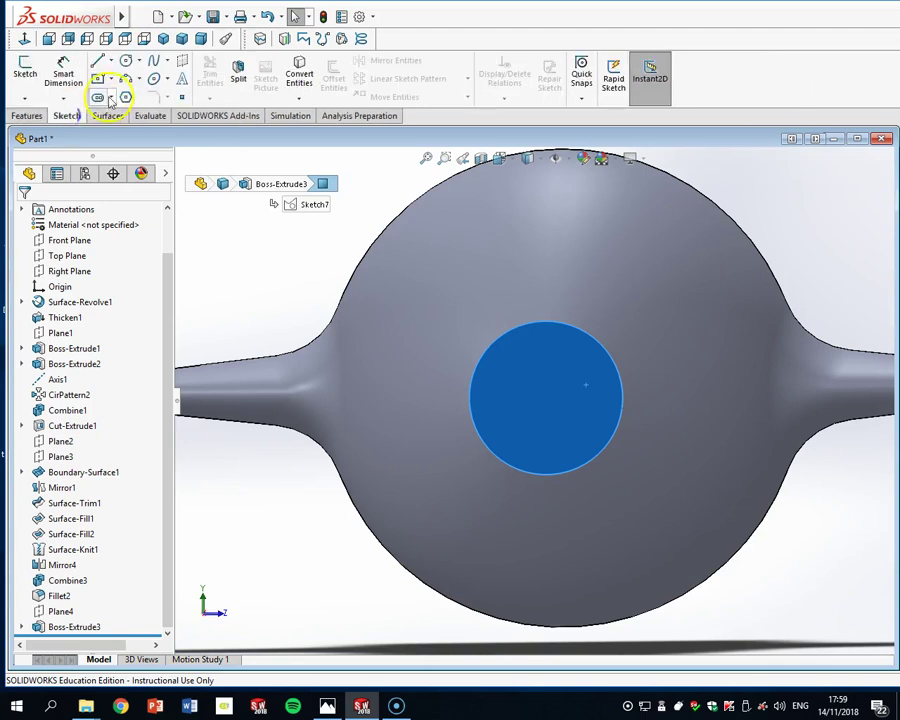
left_click(130, 63)
left_click(516, 421)
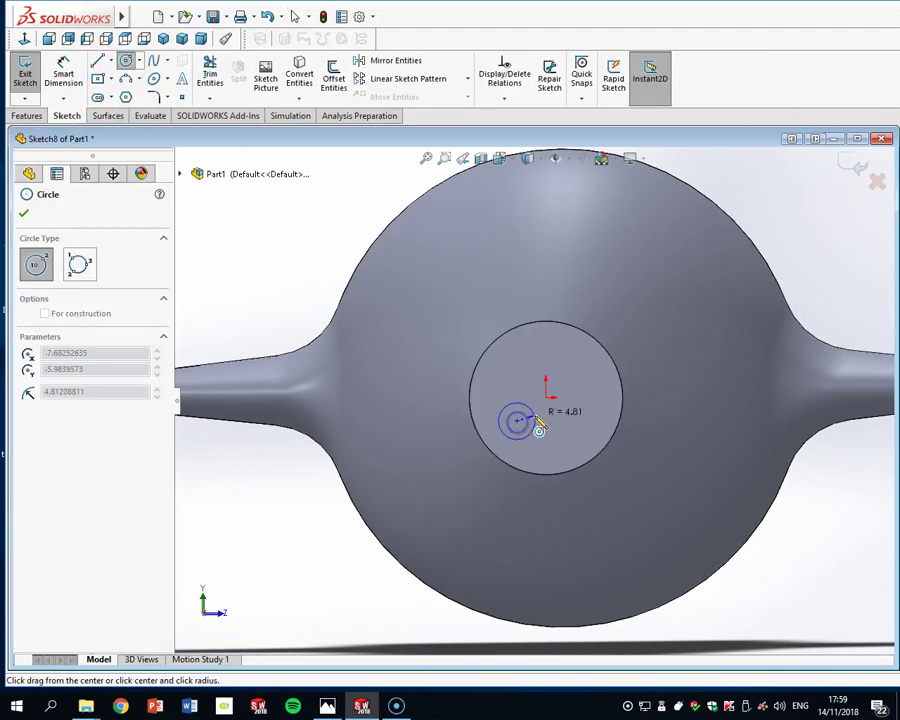
key("Escape")
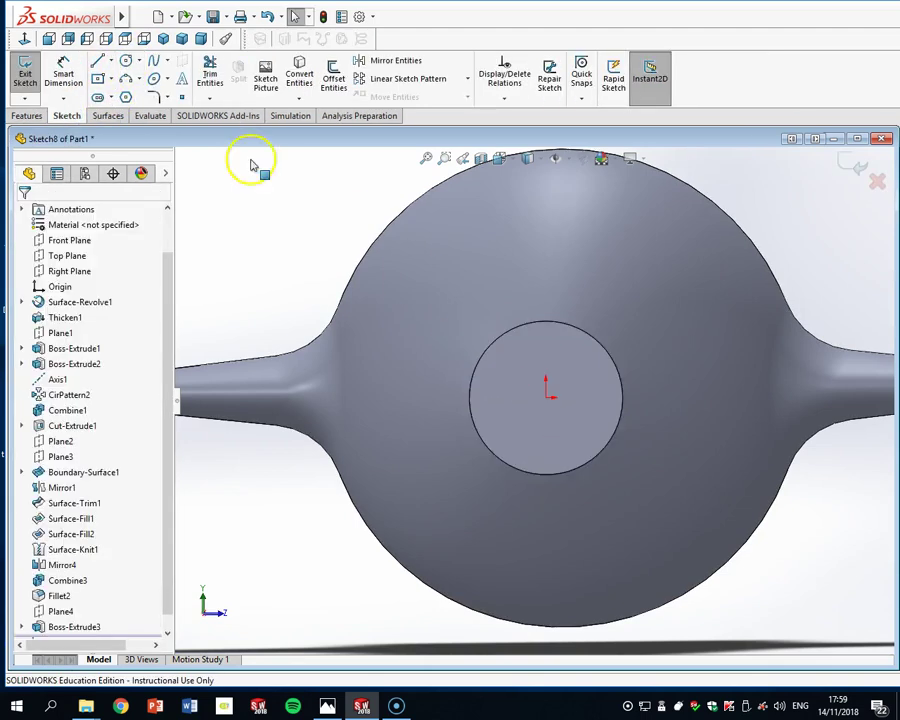
left_click(127, 60)
left_click(545, 398)
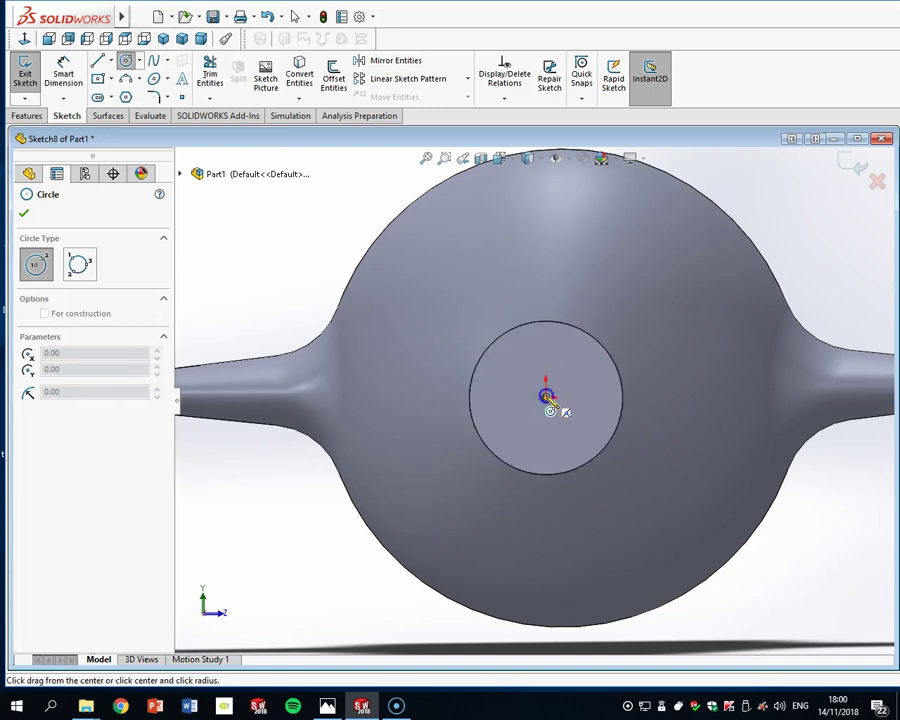
left_click(566, 446)
key("Escape")
Dimension the new circle's diameter as 35 mm
left_click(78, 86)
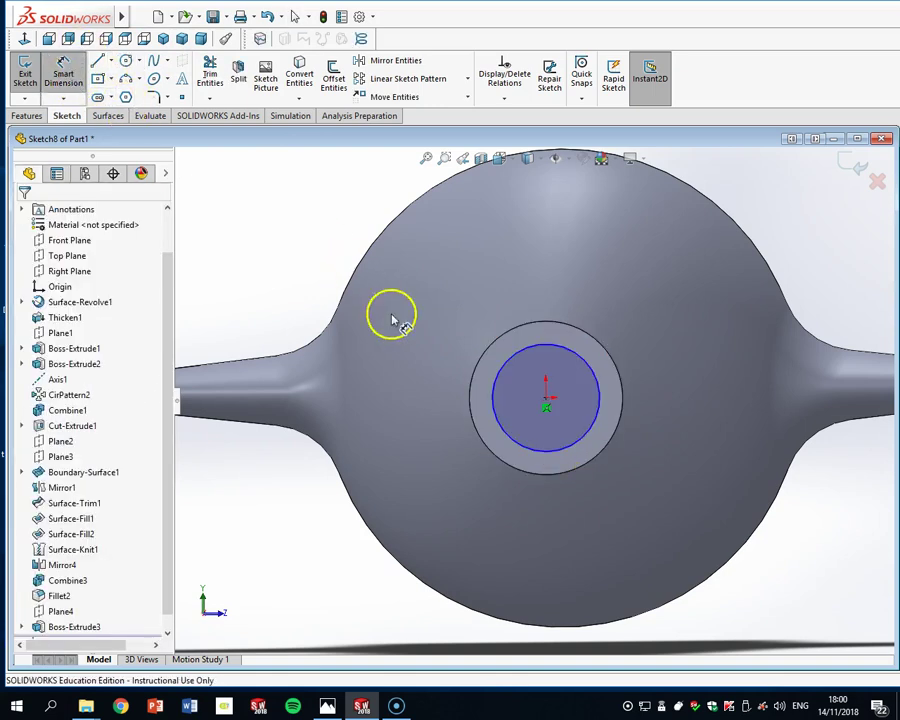
left_click(495, 406)
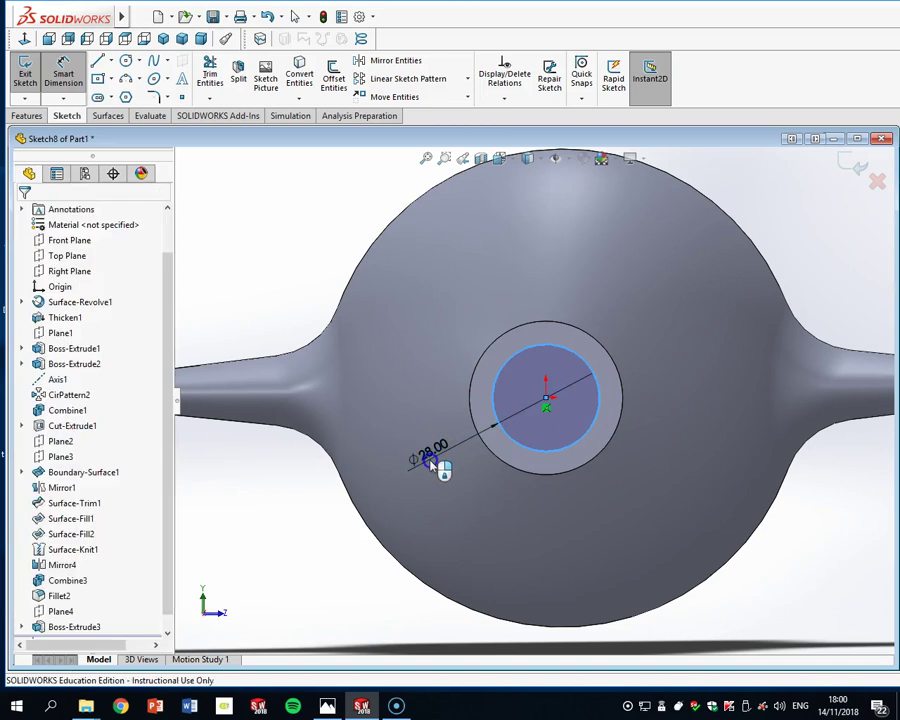
left_click(437, 459)
type("3")
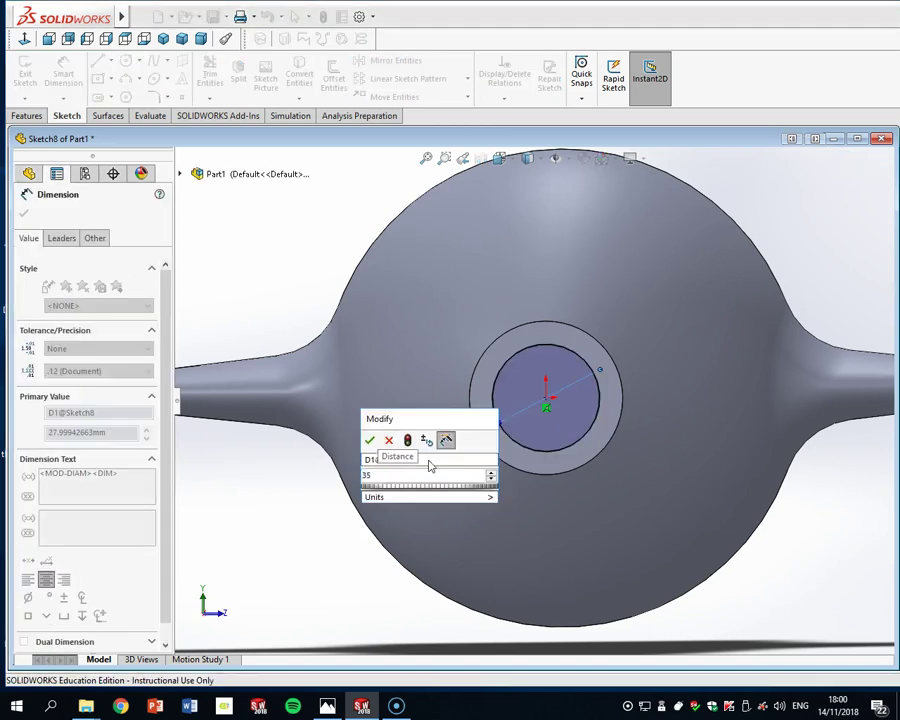
type("5")
key("Return")
scroll(669, 462, "down", 2)
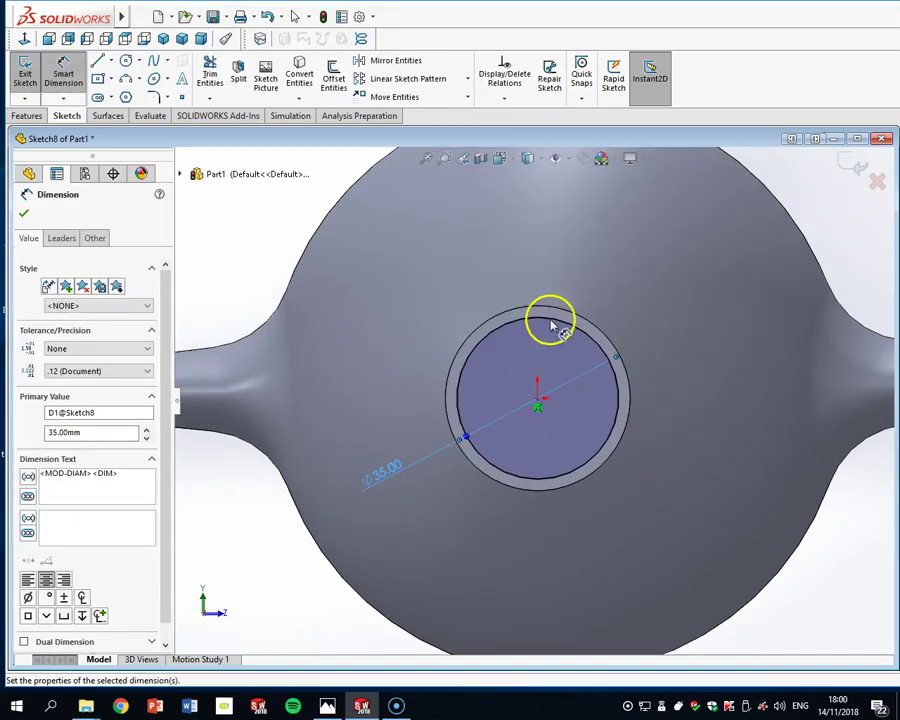
key("Escape")
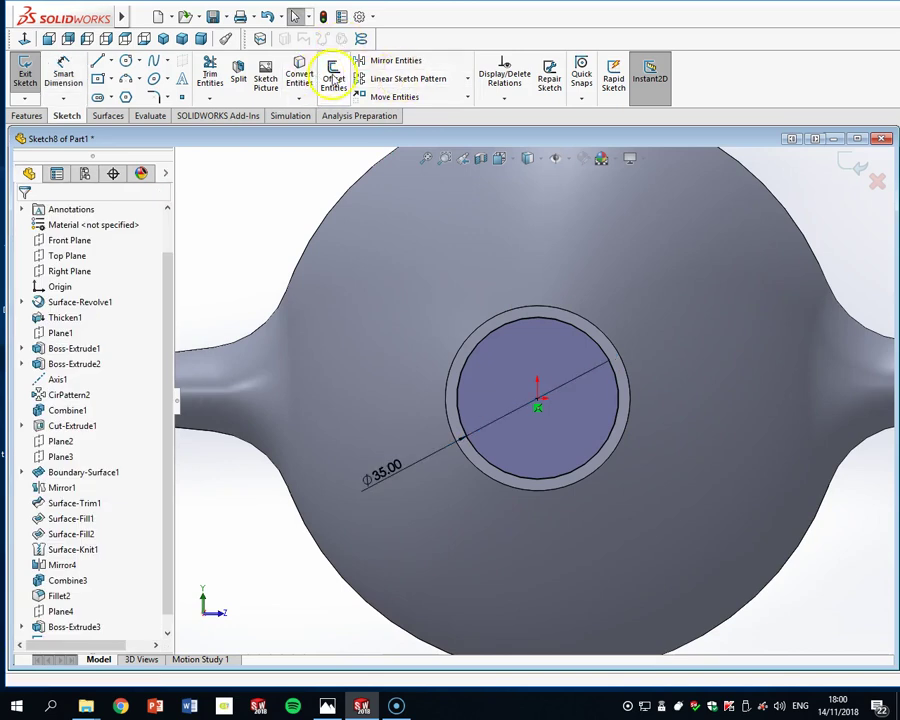
Offset the 35 mm circle inward by 6 mm, using the Reverse option, to add a smaller concentric circle
left_click(333, 80)
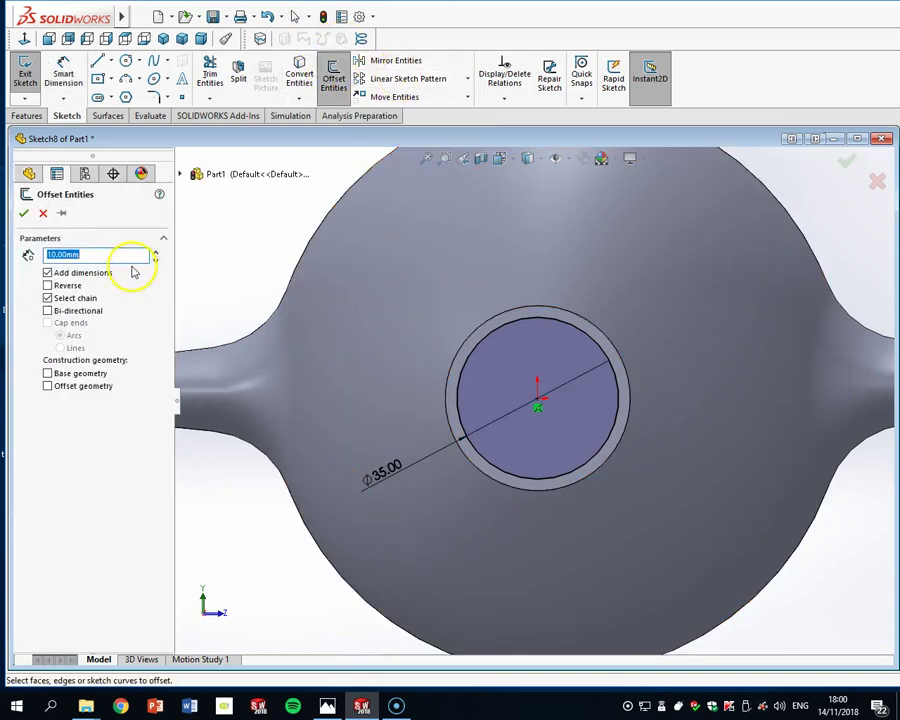
left_click(489, 466)
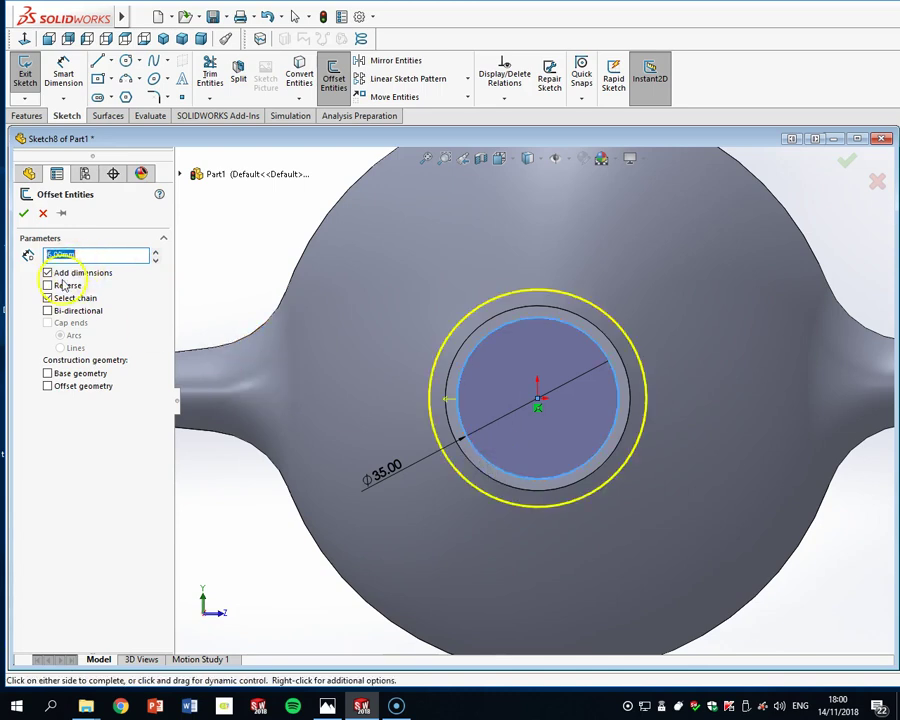
left_click(60, 285)
left_click(24, 213)
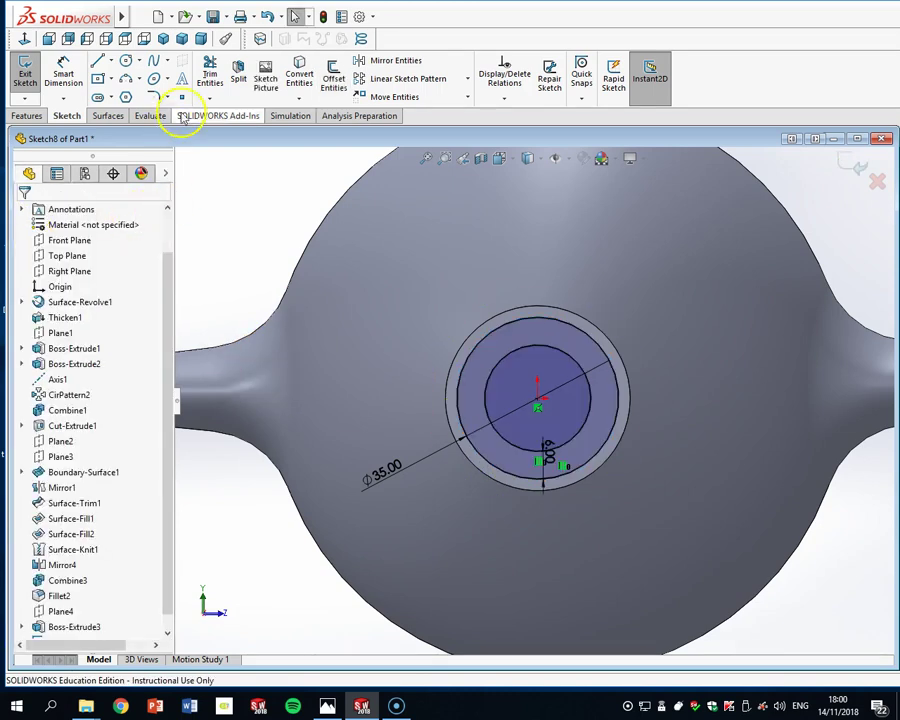
Offset the inner concentric circle inward by 5 mm, using the Reverse option, to add a third circle
left_click(333, 80)
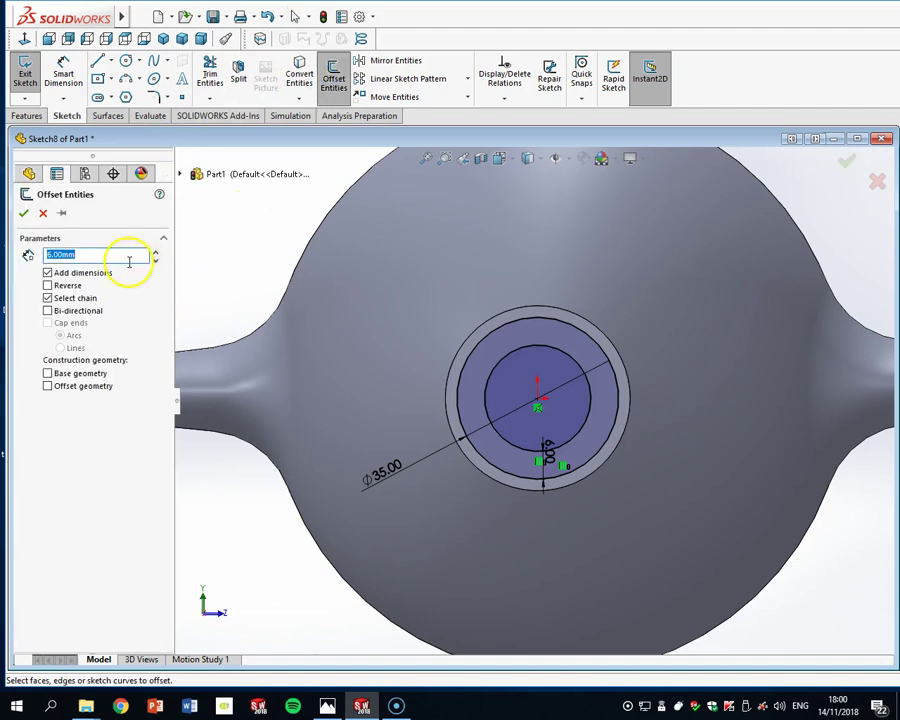
type("5")
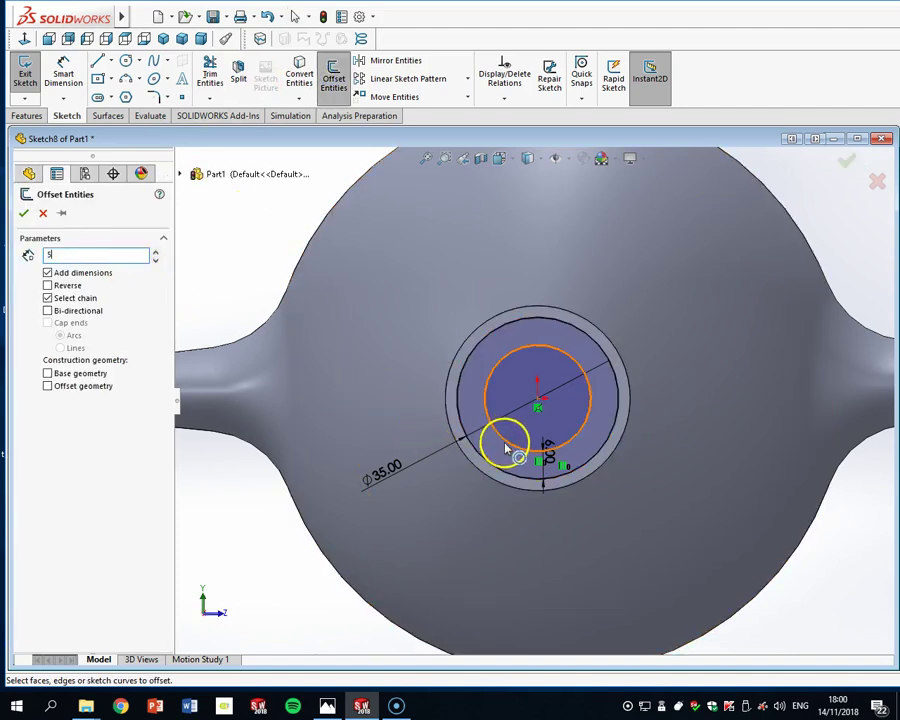
left_click(511, 446)
left_click(48, 286)
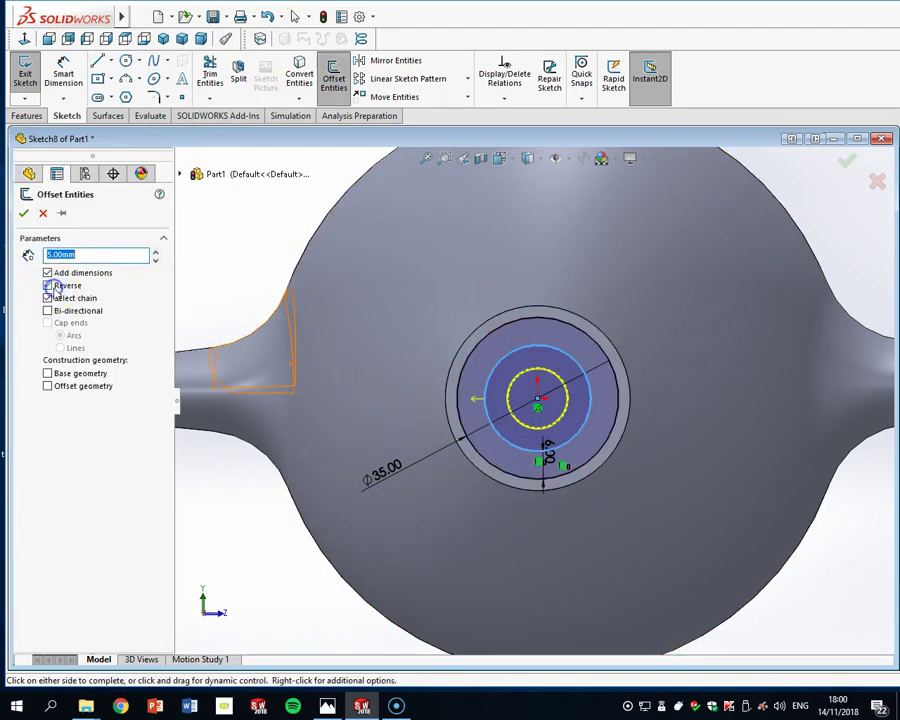
left_click(21, 213)
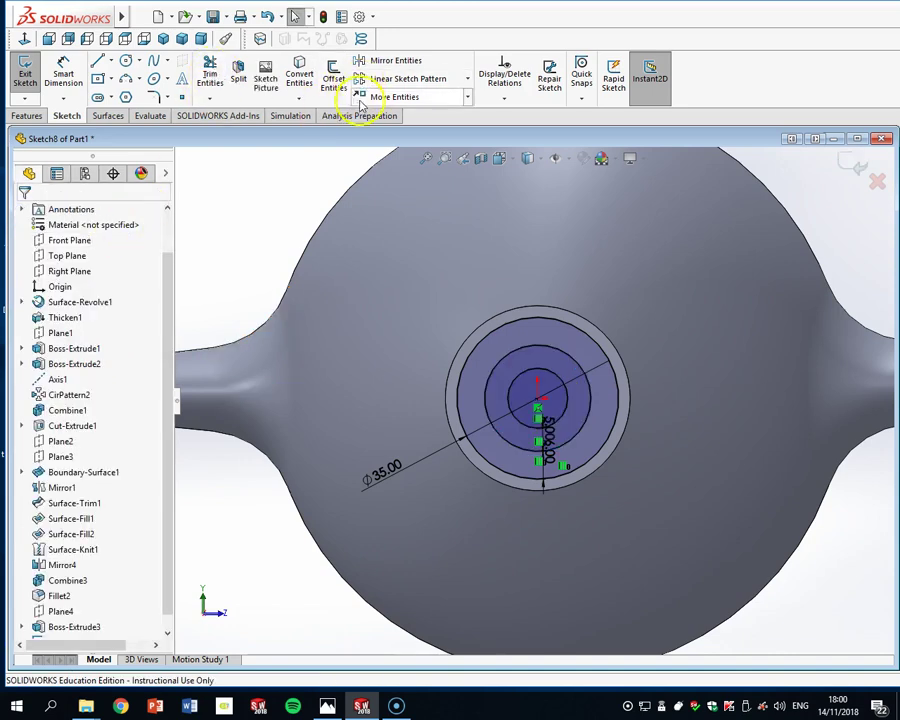
Offset the third, smallest circle inward by another 5 mm with Reverse to add a tiny circle at the centre
left_click(333, 80)
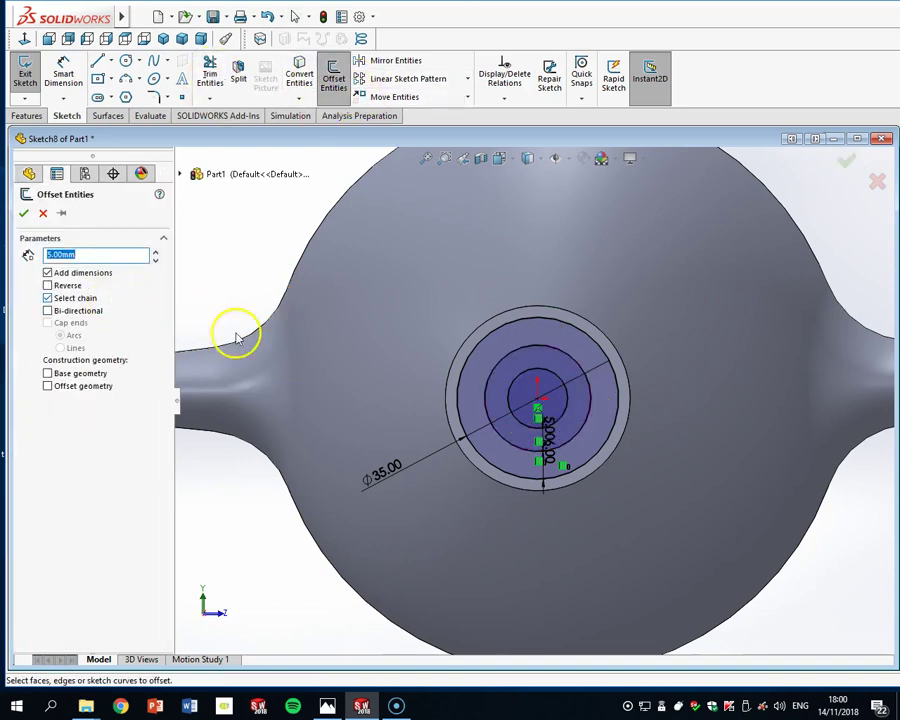
left_click(530, 426)
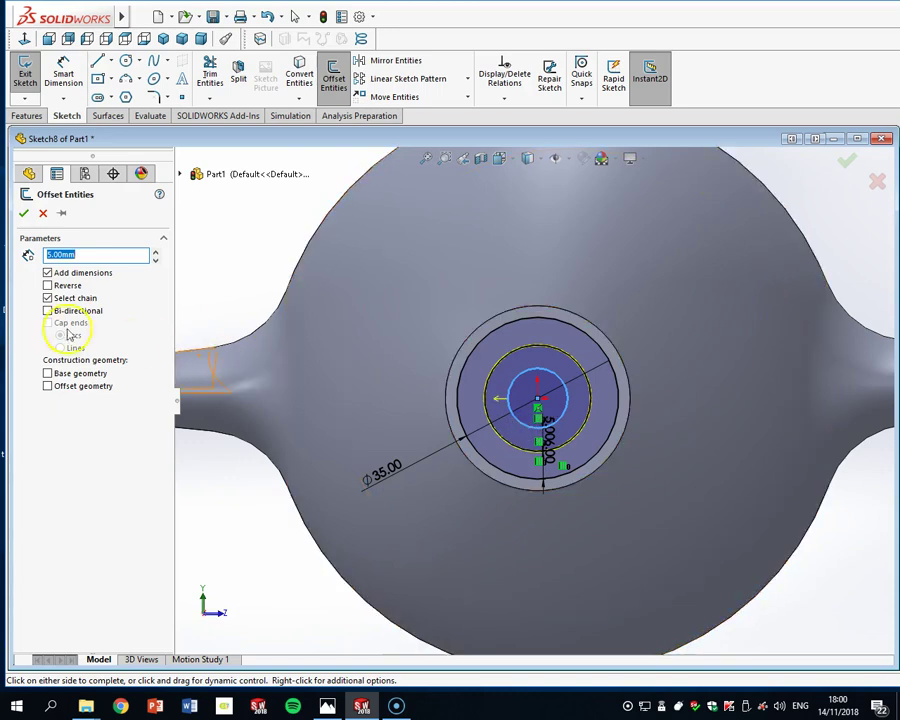
left_click(67, 287)
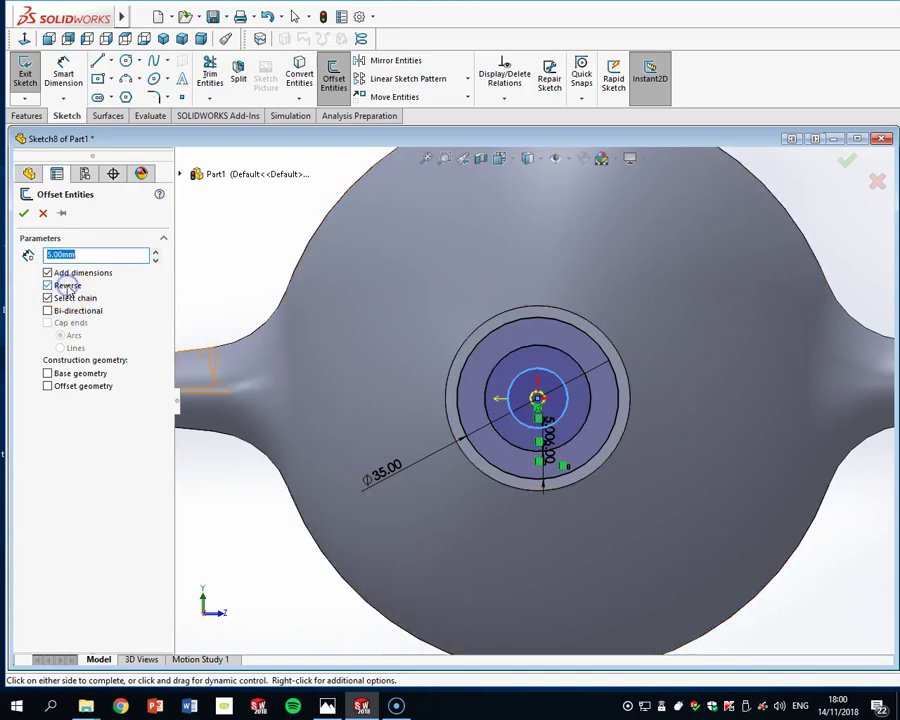
left_click(20, 215)
Draw a vertical line through the centre, spanning the full diameter of the 35 mm circle
scroll(632, 424, "down", 3)
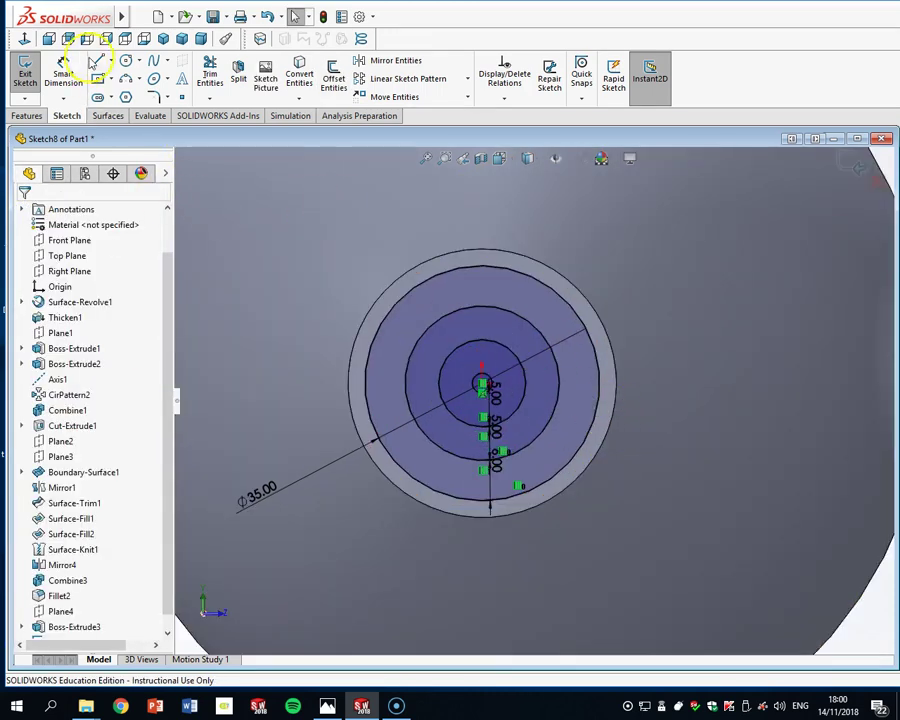
left_click(482, 266)
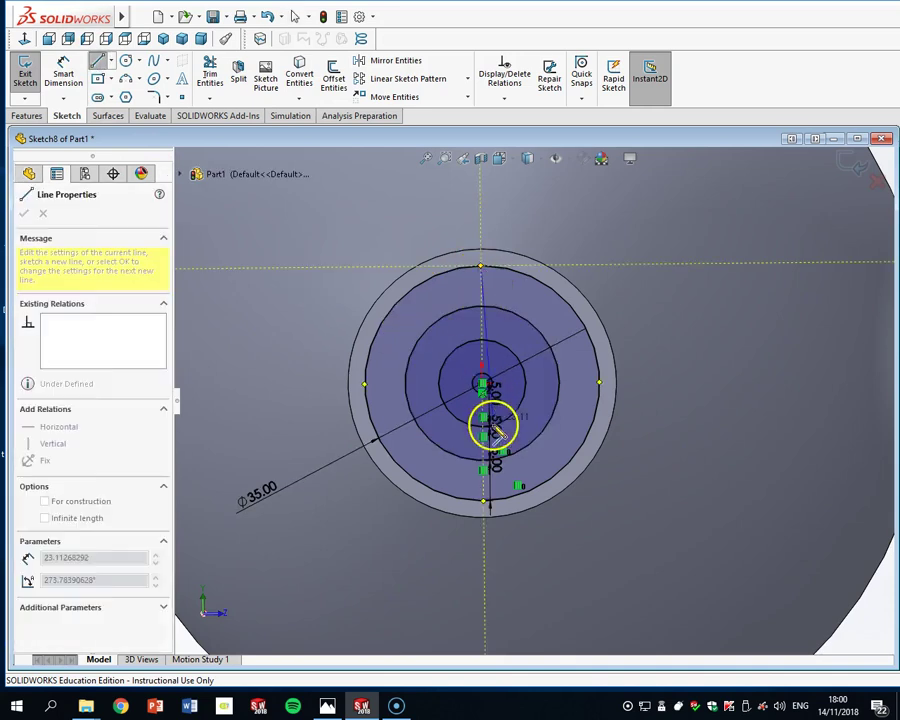
left_click(484, 502)
key("Escape")
Draw a horizontal line across the full diameter of the 35 mm circle and close the sketch
left_click(97, 61)
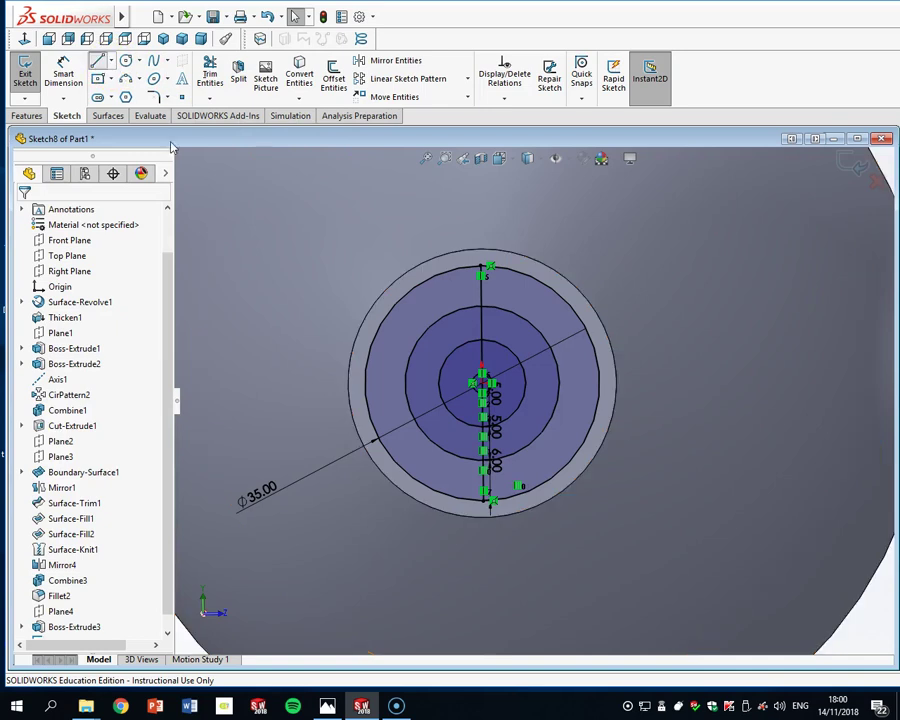
left_click(364, 384)
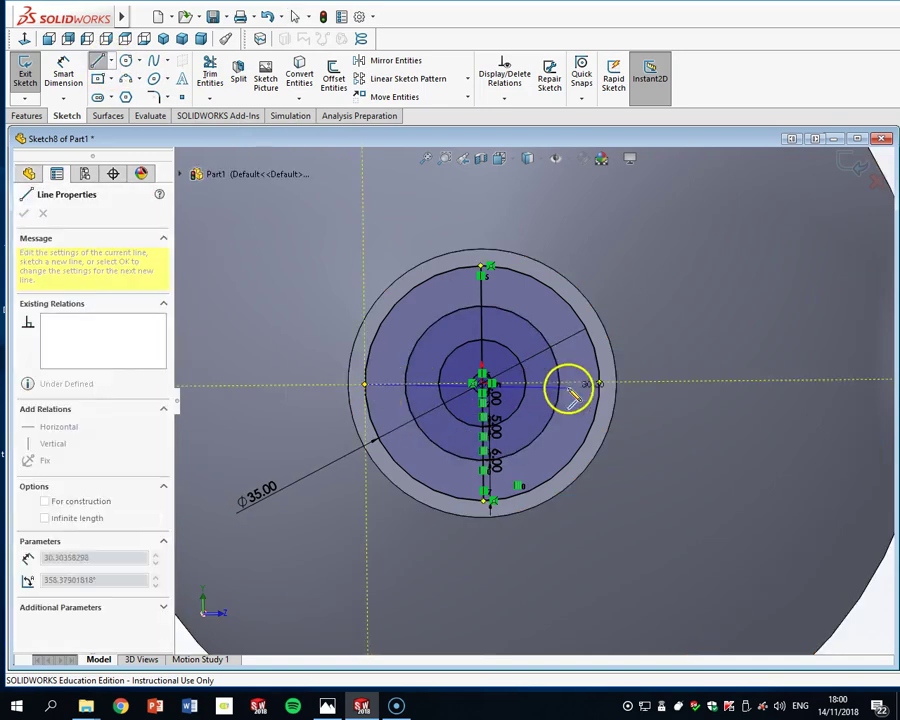
left_click(602, 384)
key("Escape")
scroll(590, 462, "down", 3)
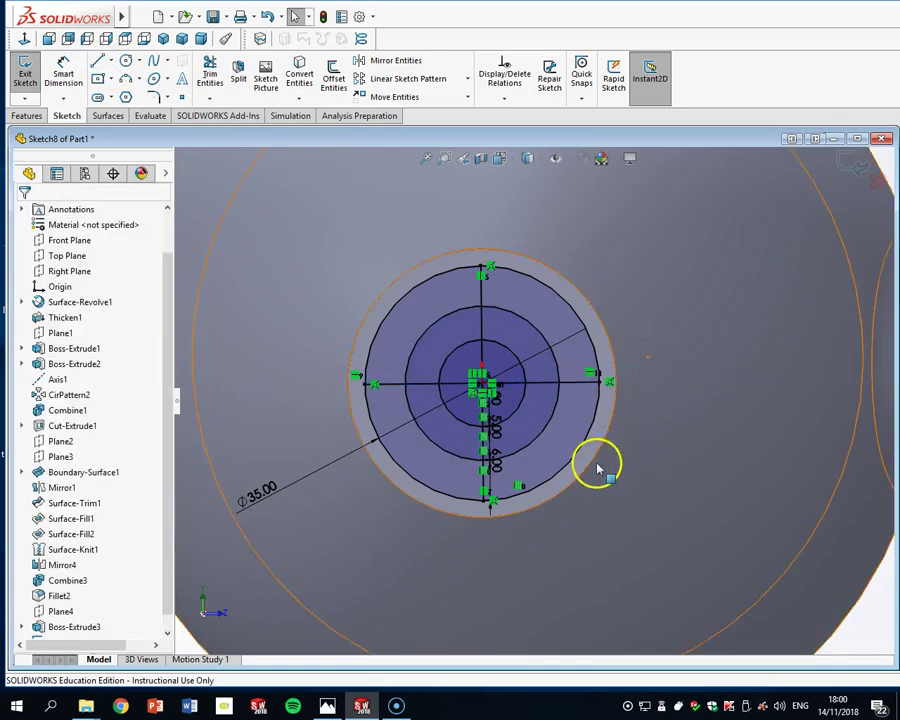
scroll(540, 420, "up", 4)
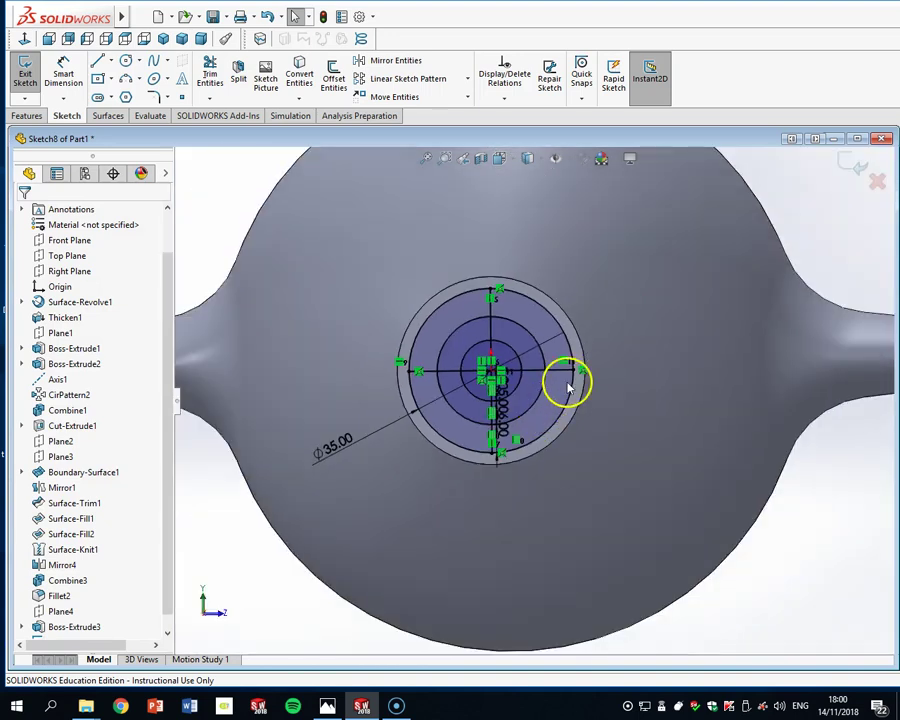
left_click(856, 170)
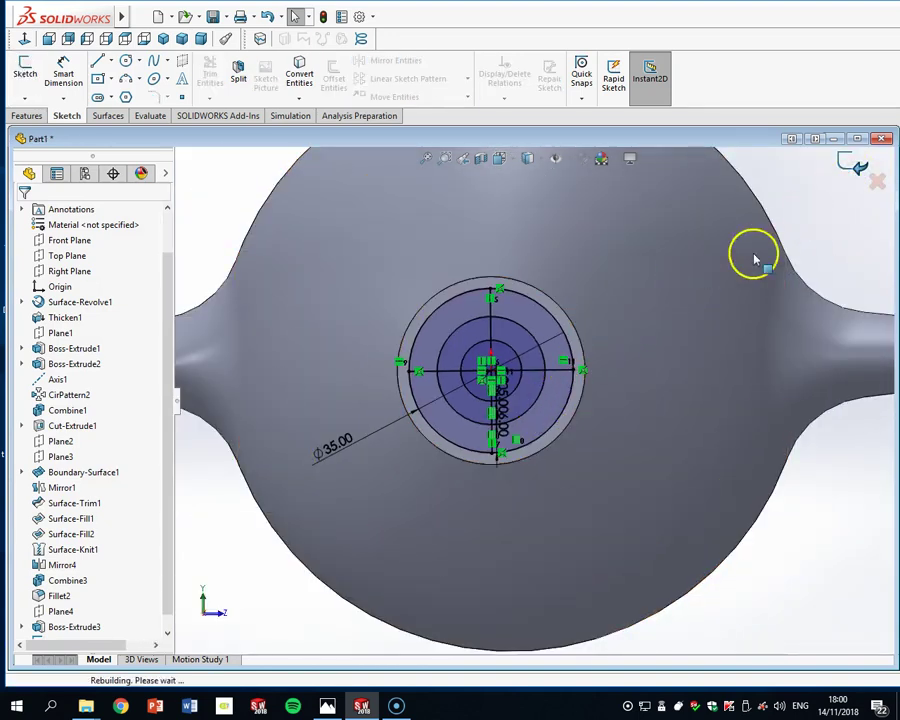
Start a Vent feature on the disc face with the outer 35 mm sketch circle as its boundary
mouse_move(121, 16)
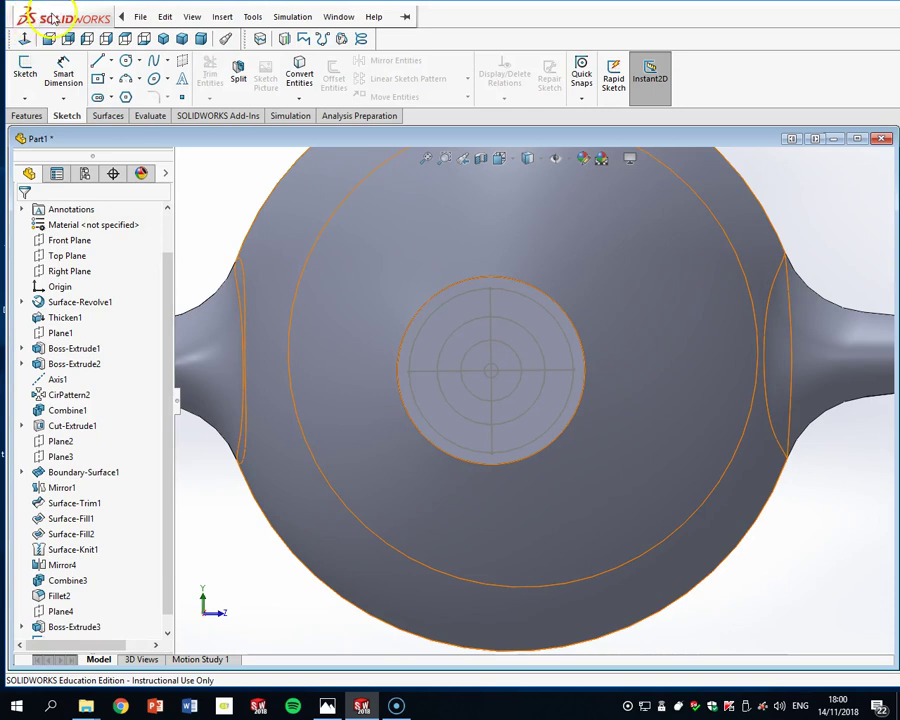
left_click(191, 16)
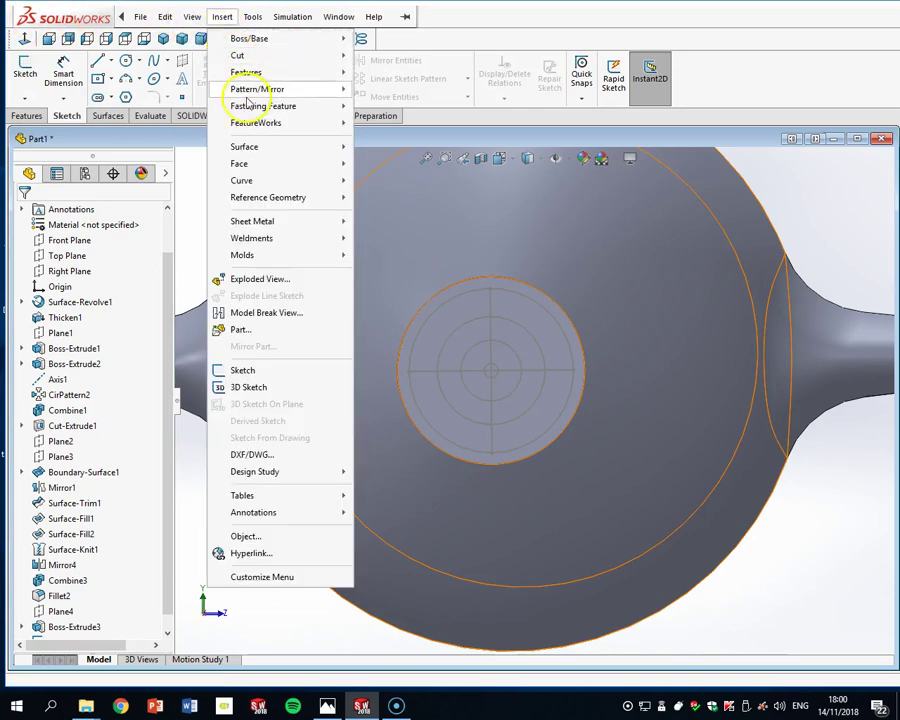
mouse_move(253, 110)
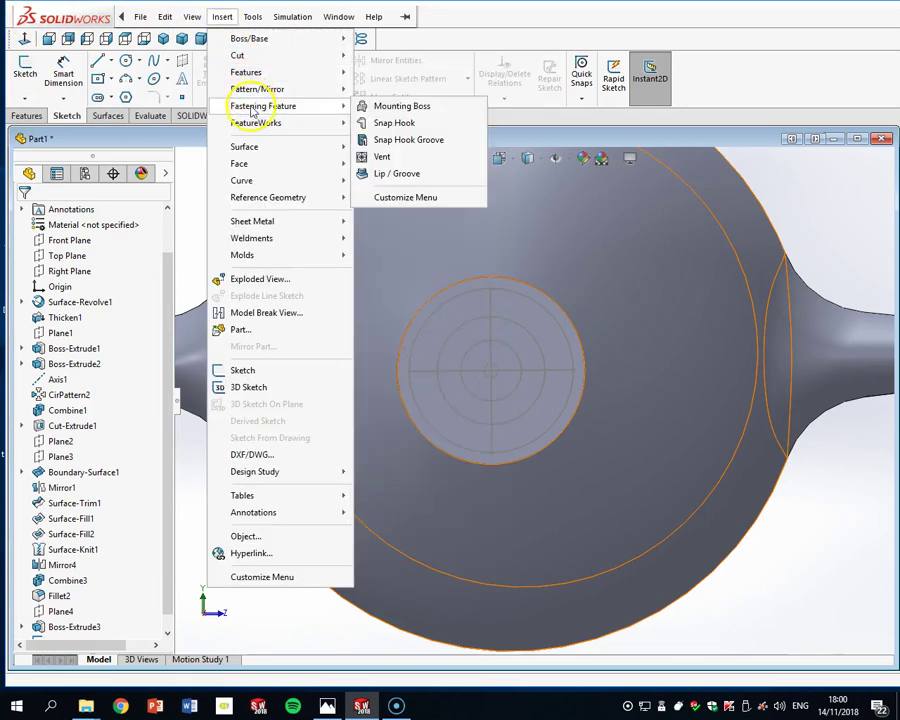
left_click(390, 156)
scroll(491, 371, "down", 3)
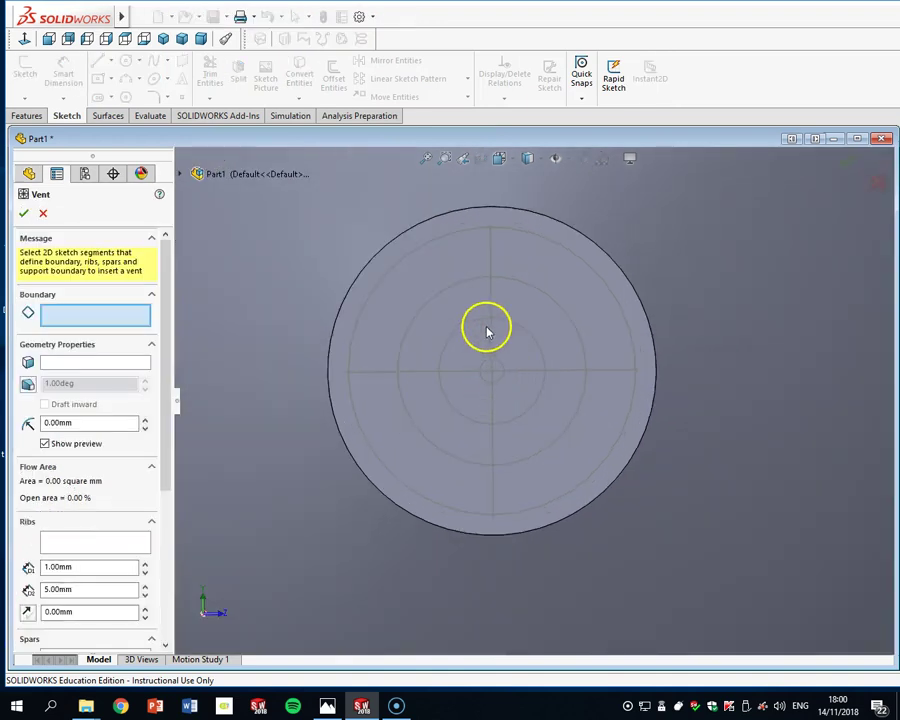
left_click(445, 243)
scroll(505, 380, "up", 3)
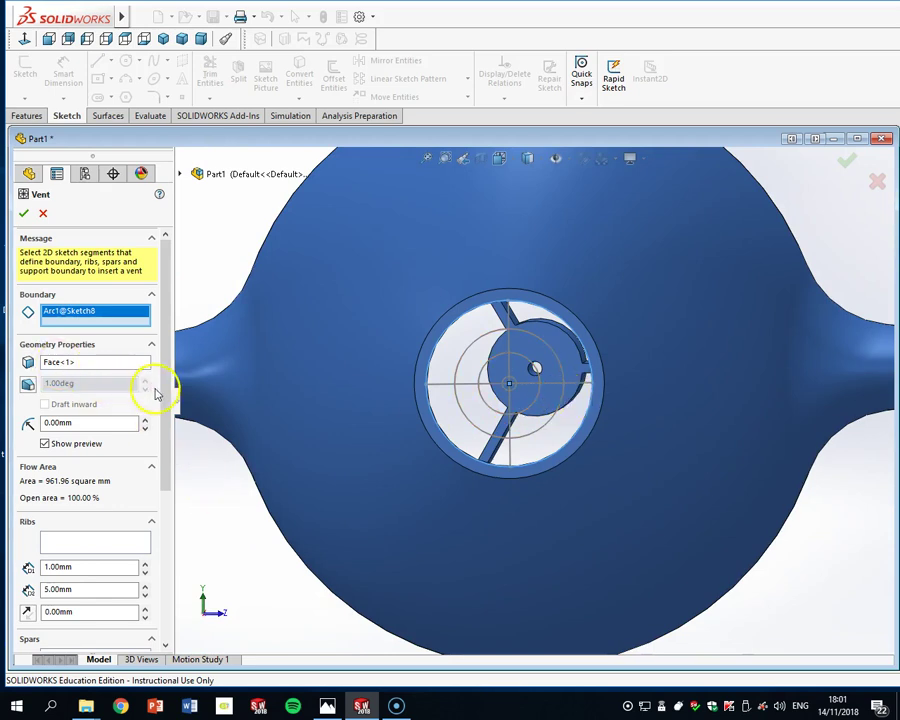
Add the horizontal and vertical sketch lines as vent ribs, 3 mm deep and 1 mm wide
scroll(160, 393, "down", 5)
left_click(94, 326)
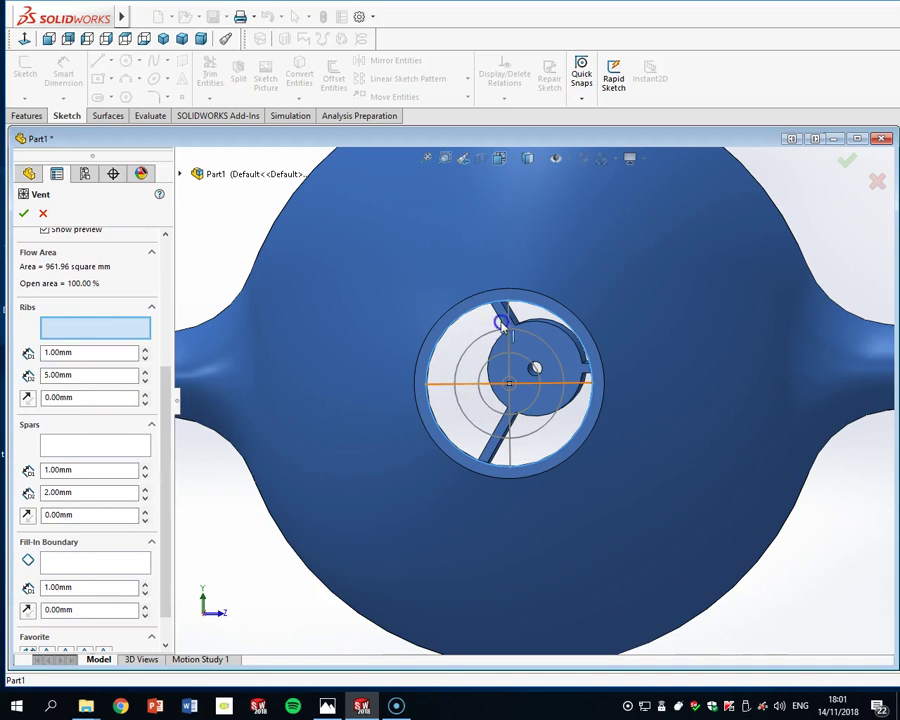
left_click(503, 322)
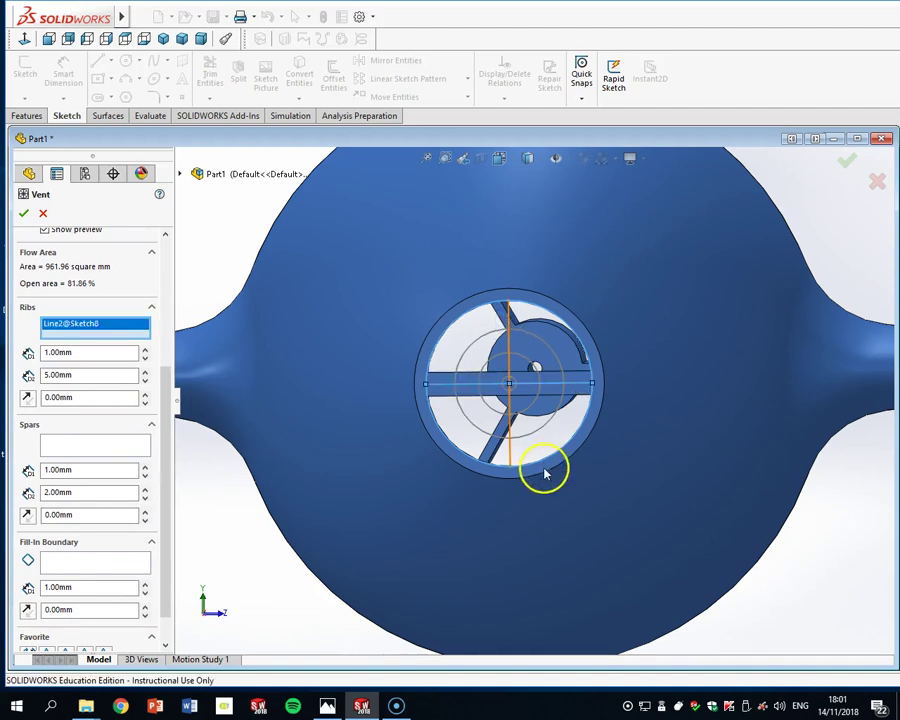
left_click(514, 455)
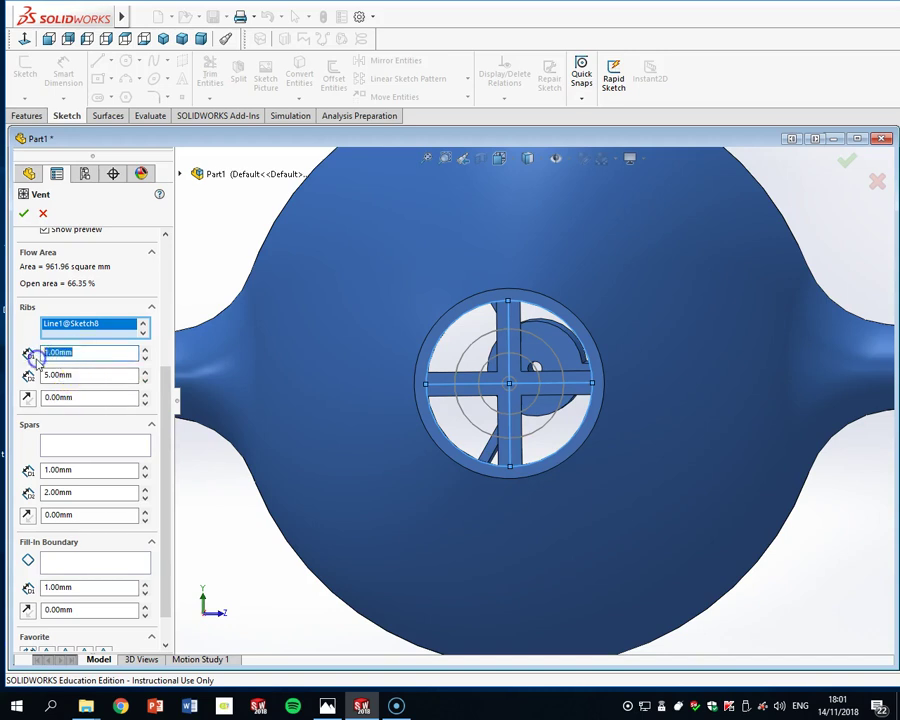
left_click(66, 373)
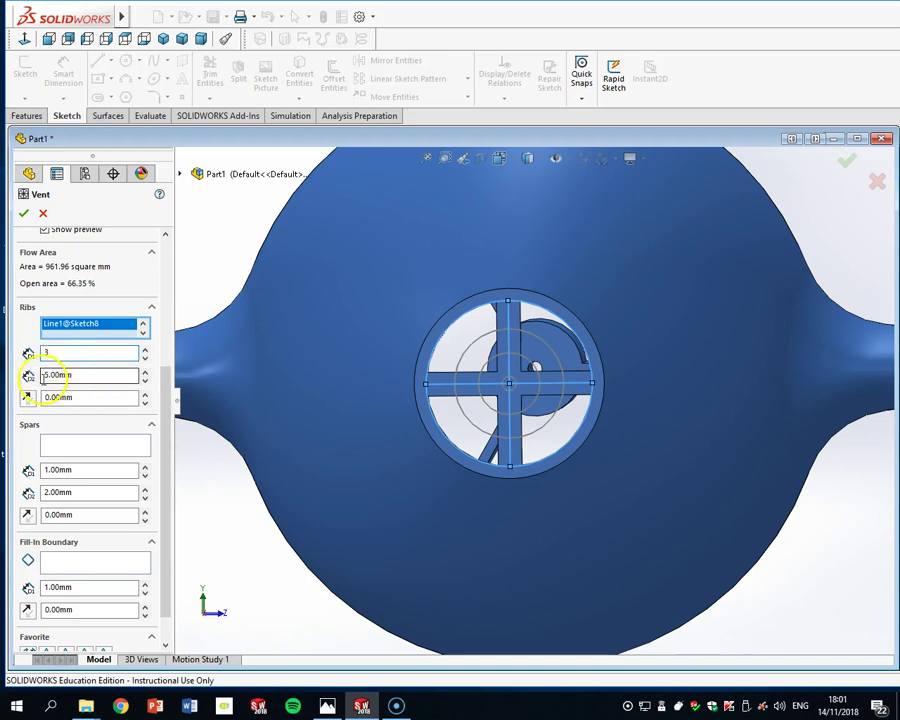
double_click(82, 373)
type("1")
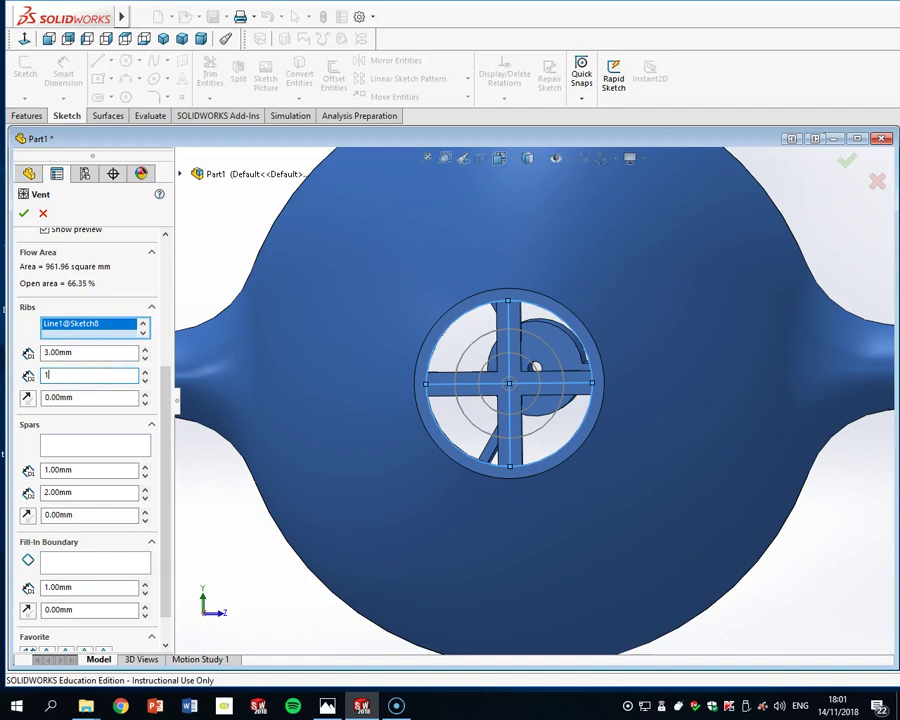
Add the two middle concentric circles as vent spars, 3 mm deep and 1 mm wide
left_click(107, 447)
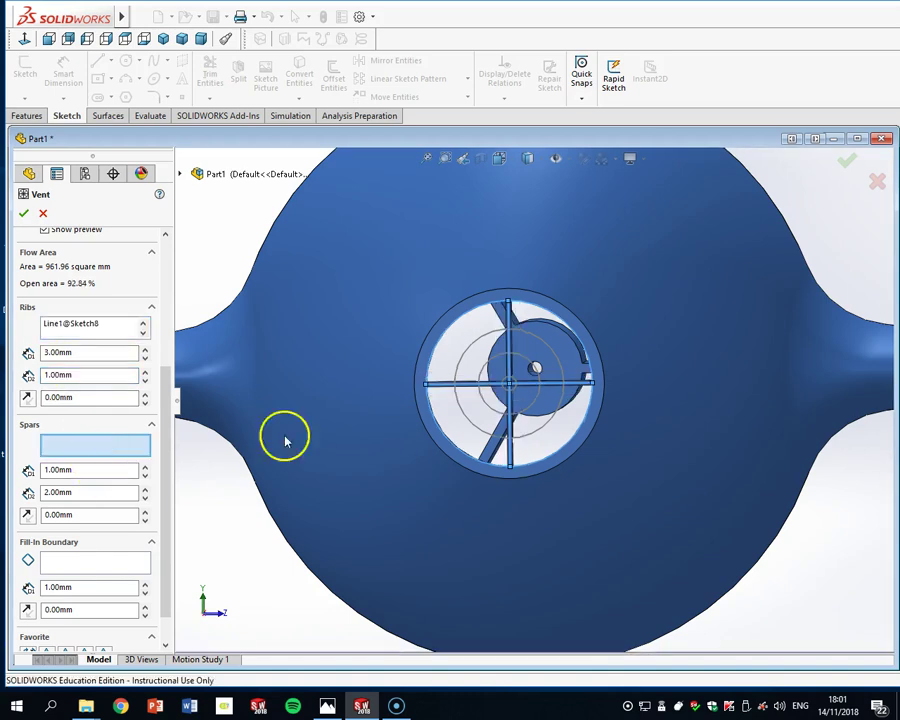
left_click(464, 420)
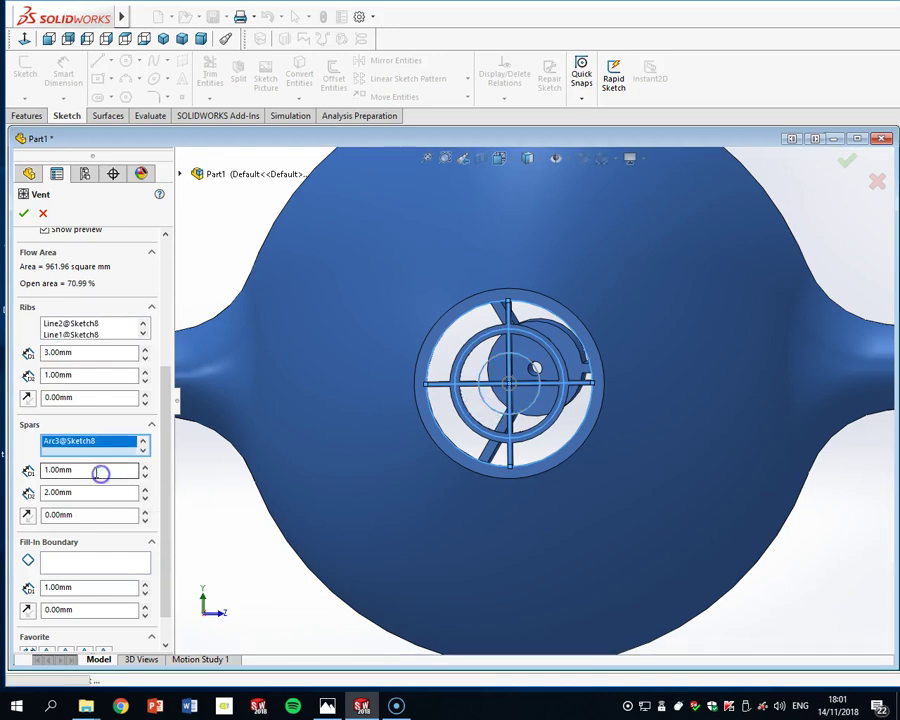
left_click_drag(78, 470, 29, 472)
type("3")
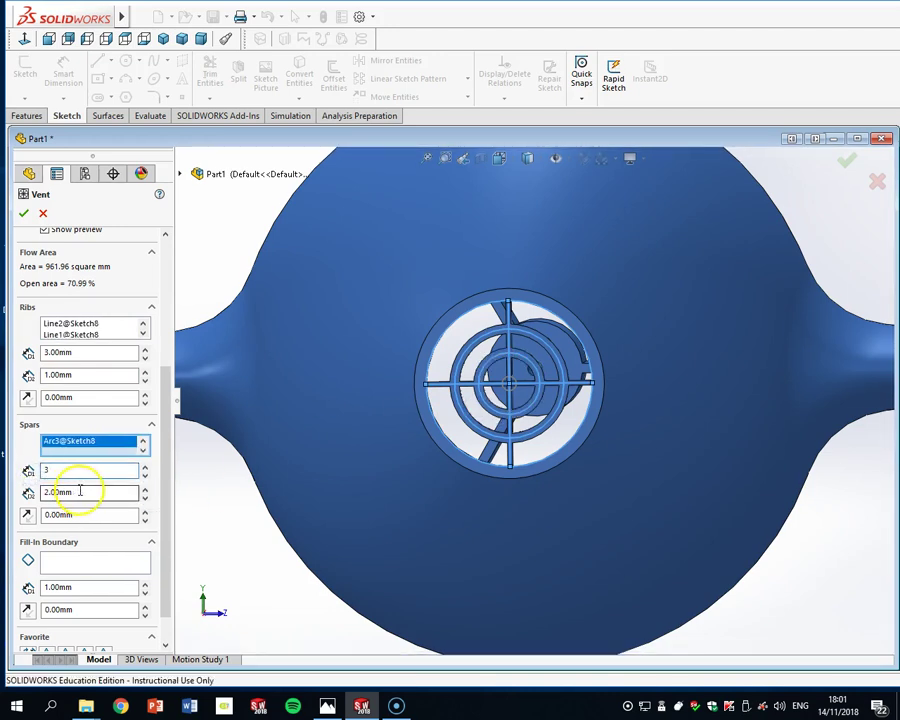
double_click(80, 490)
type("1")
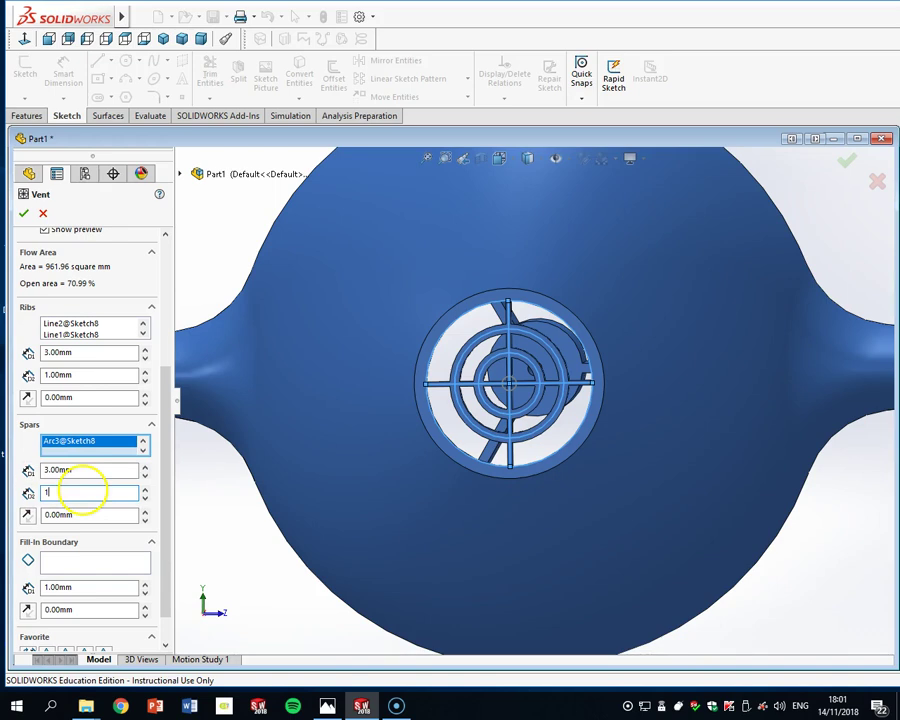
Use the tiny central circle as the vent's fill-in boundary with a 3 mm depth and create the vent
left_click(100, 565)
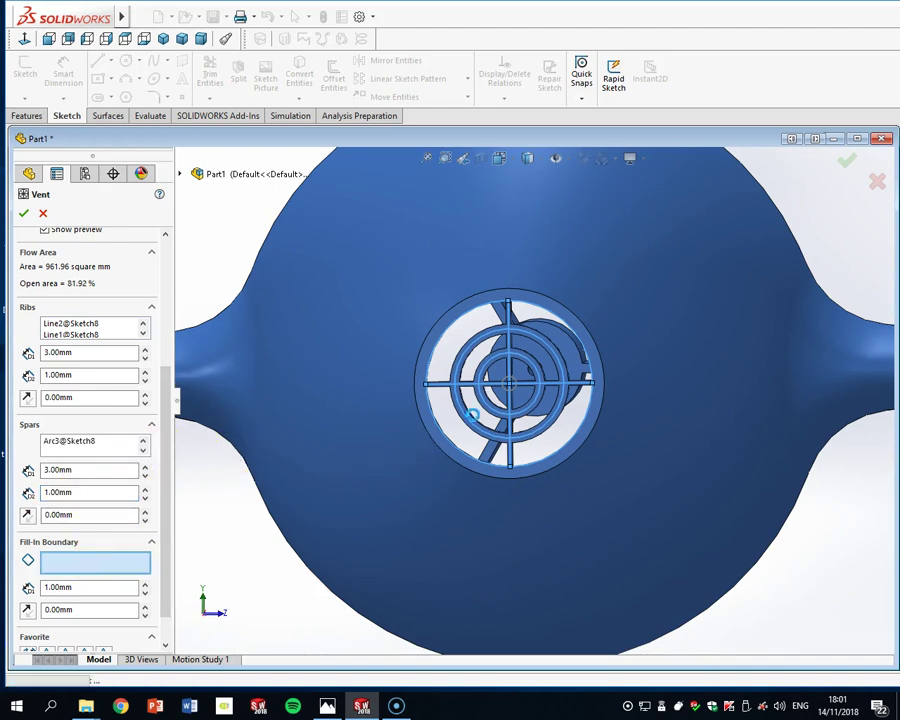
scroll(510, 382, "down", 3)
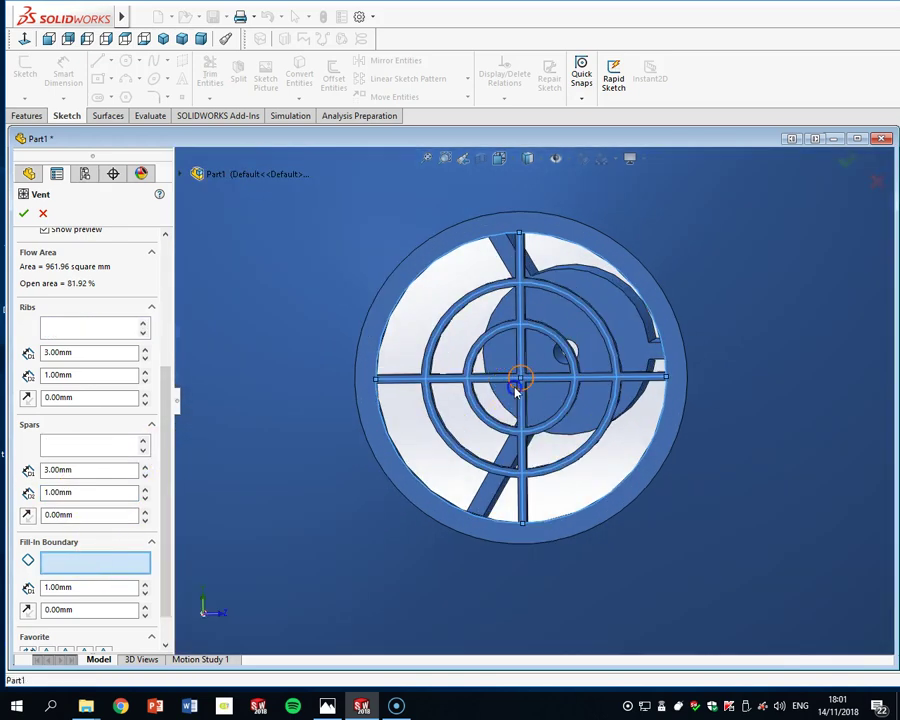
left_click(517, 392)
scroll(556, 404, "up", 3)
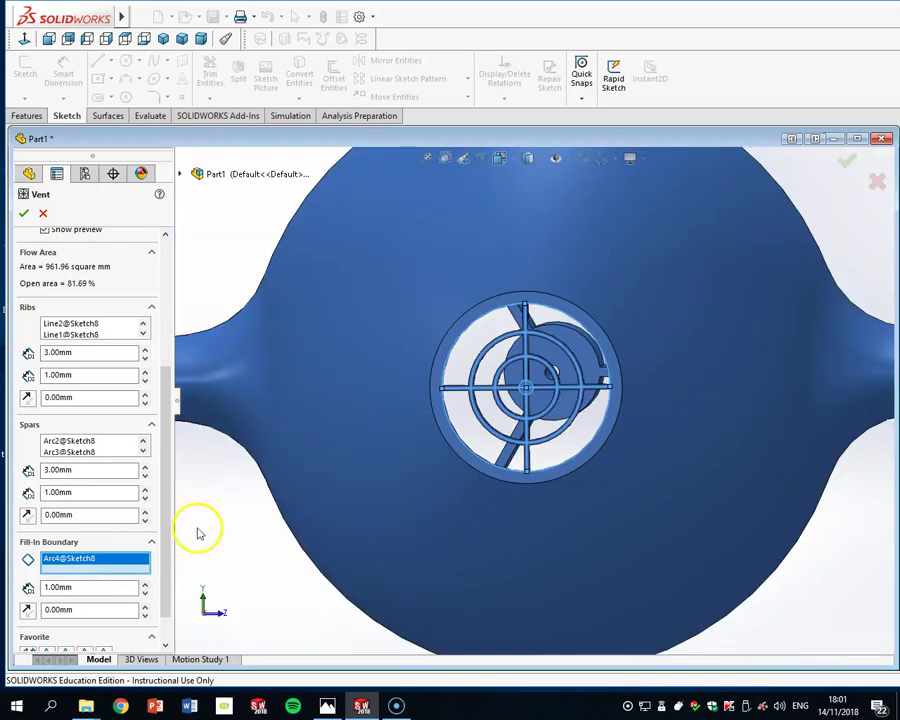
left_click(100, 585)
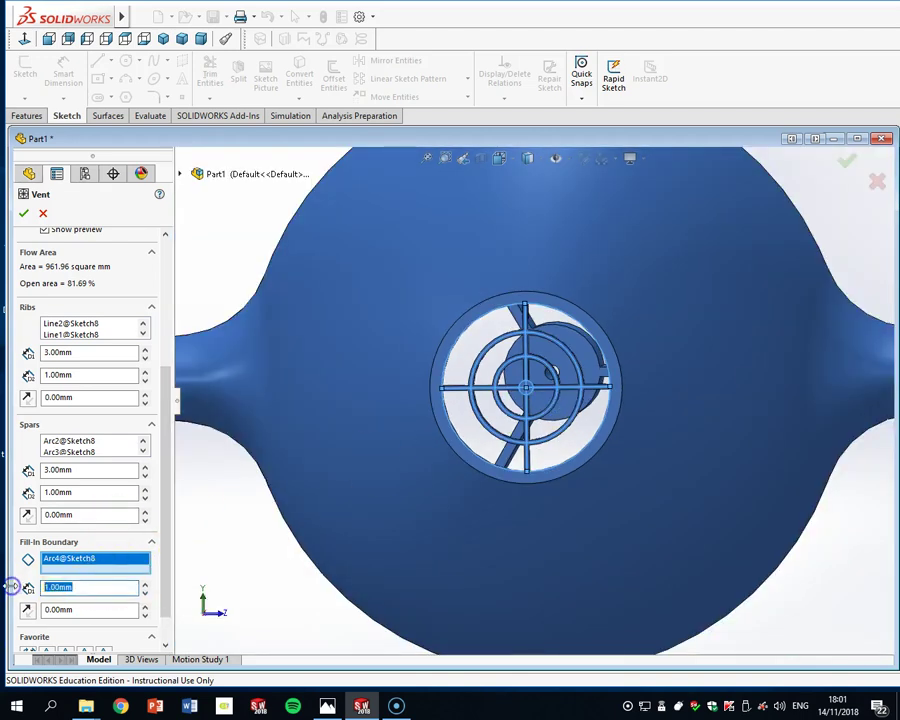
type("3")
key("Return")
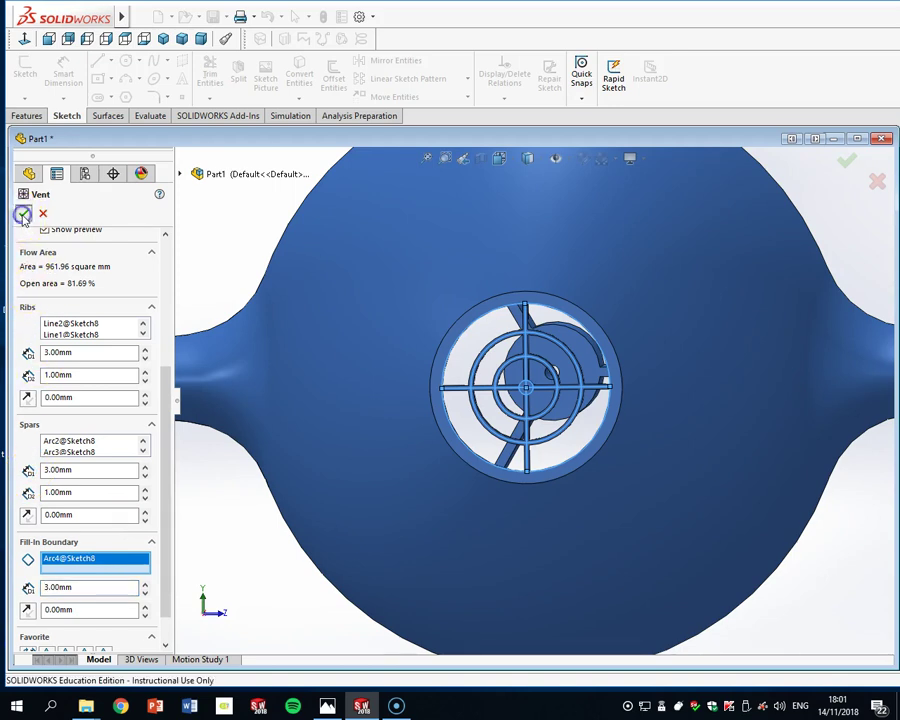
left_click(588, 372)
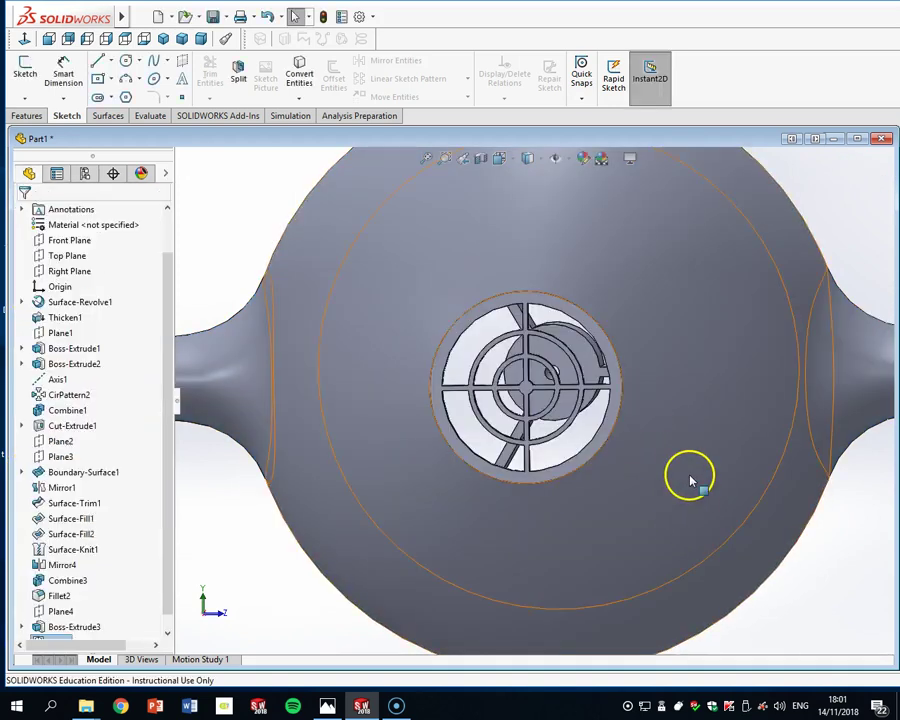
mouse_move(689, 462)
middle_mouse_down()
mouse_move(651, 450)
mouse_move(635, 456)
mouse_move(709, 482)
mouse_move(668, 482)
mouse_move(701, 450)
mouse_move(689, 460)
mouse_move(600, 405)
middle_mouse_up()
left_click(578, 390)
scroll(586, 380, "down", 5)
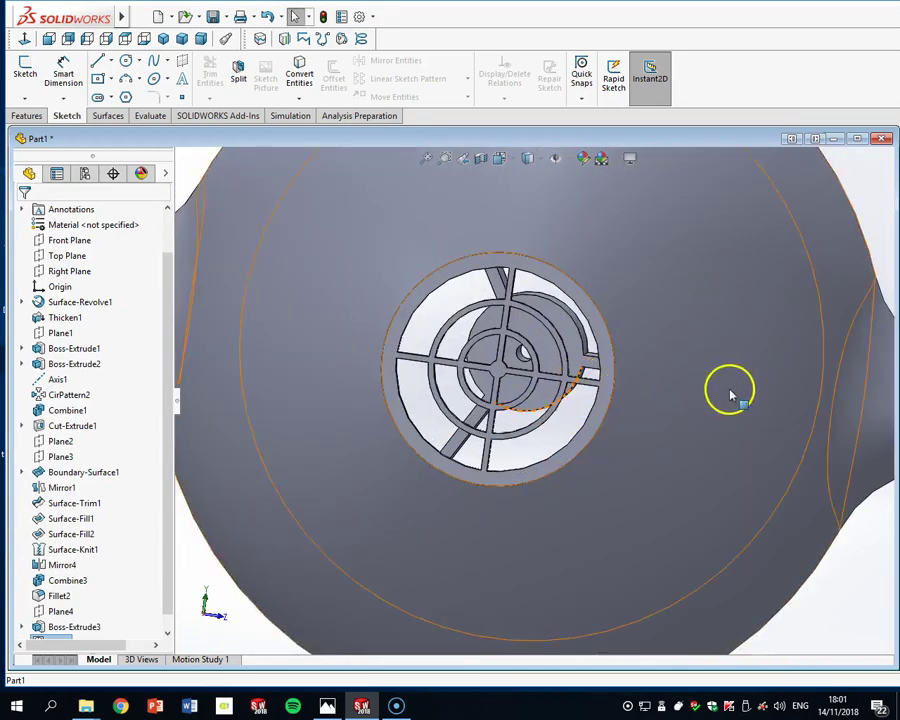
scroll(731, 397, "up", 5)
middle_click_drag(733, 402, 609, 413)
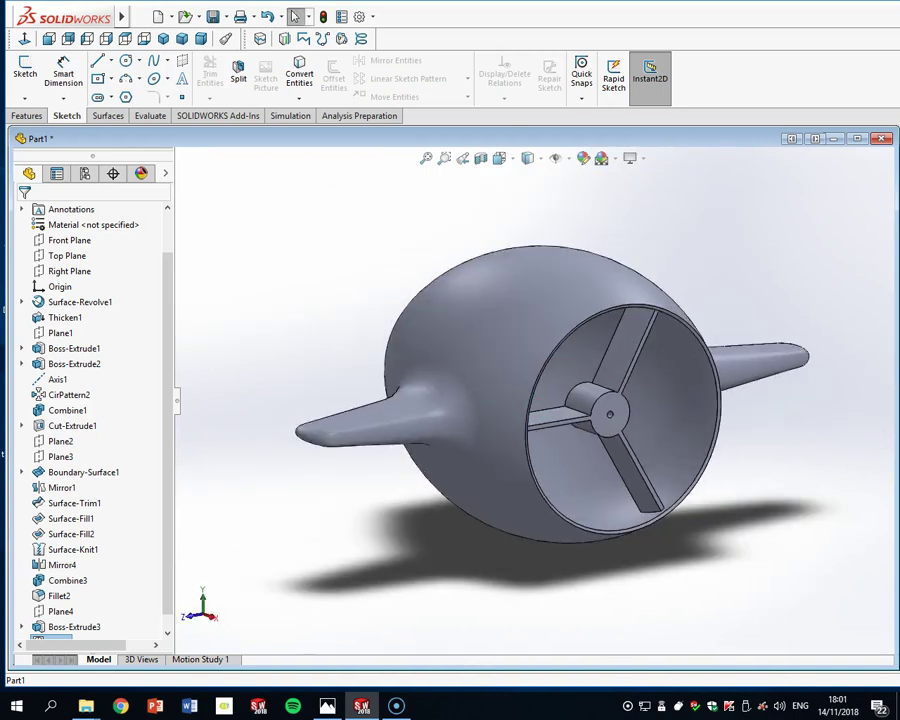
left_click(25, 70)
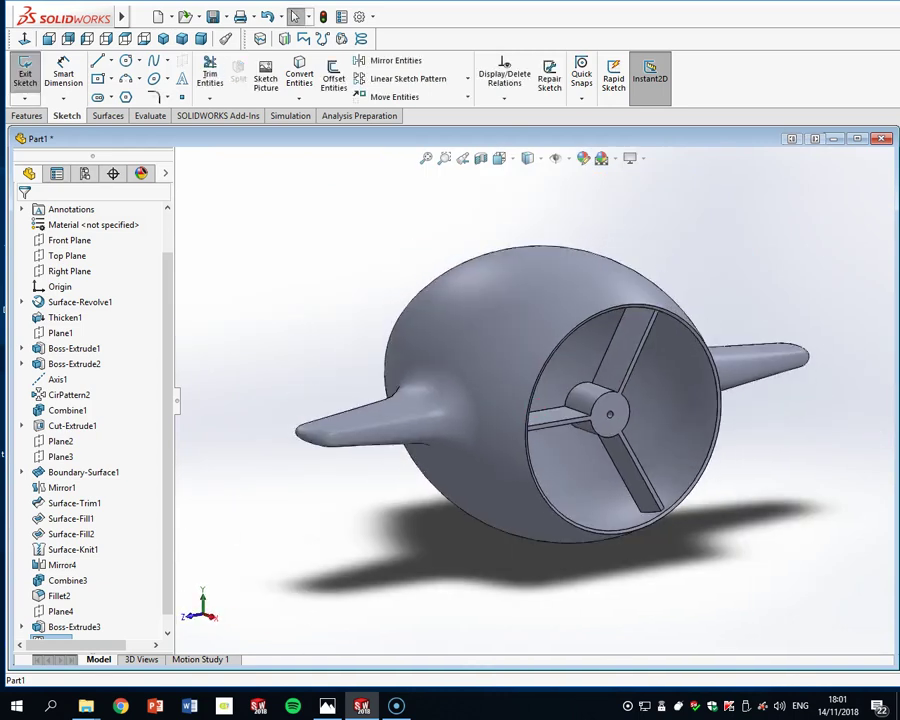
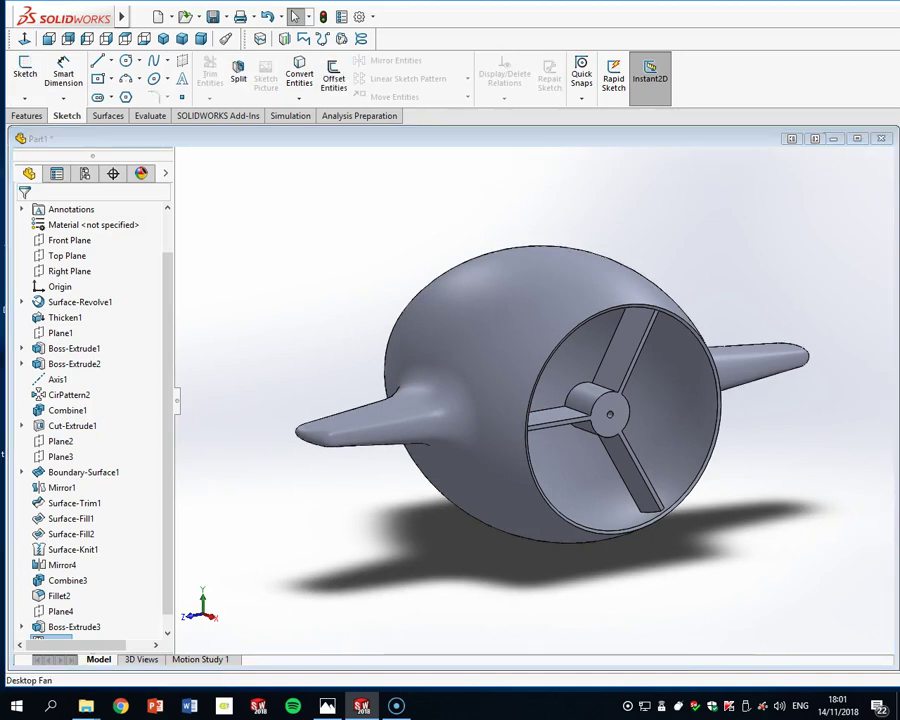
middle_click_drag(753, 412, 670, 300)
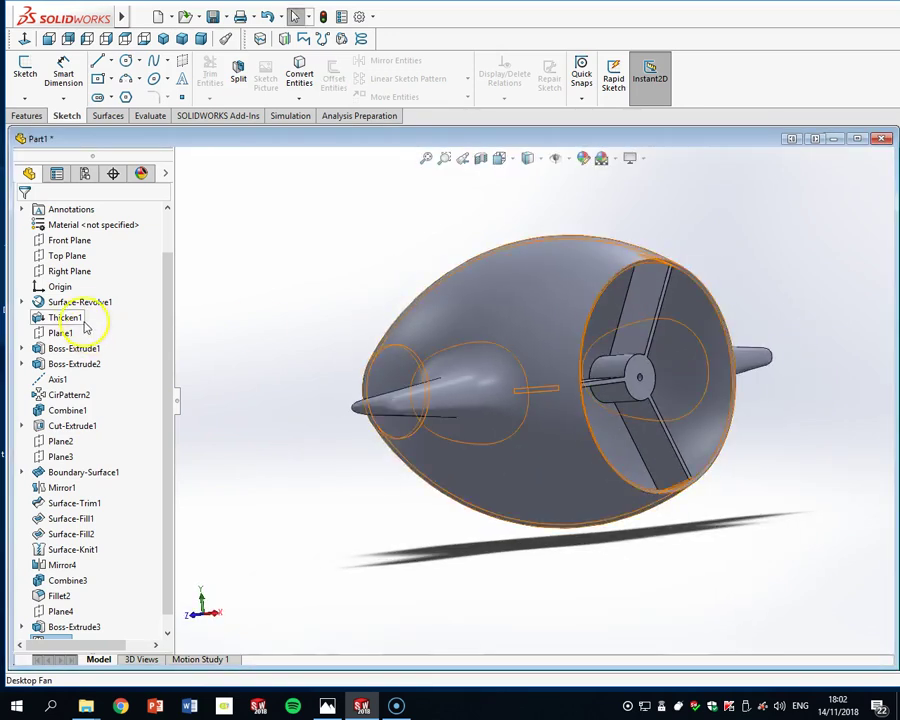
Start a sketch on the Front Plane and draw a centerline about 150 mm long from the origin to the body's small end
left_click(70, 241)
left_click(25, 66)
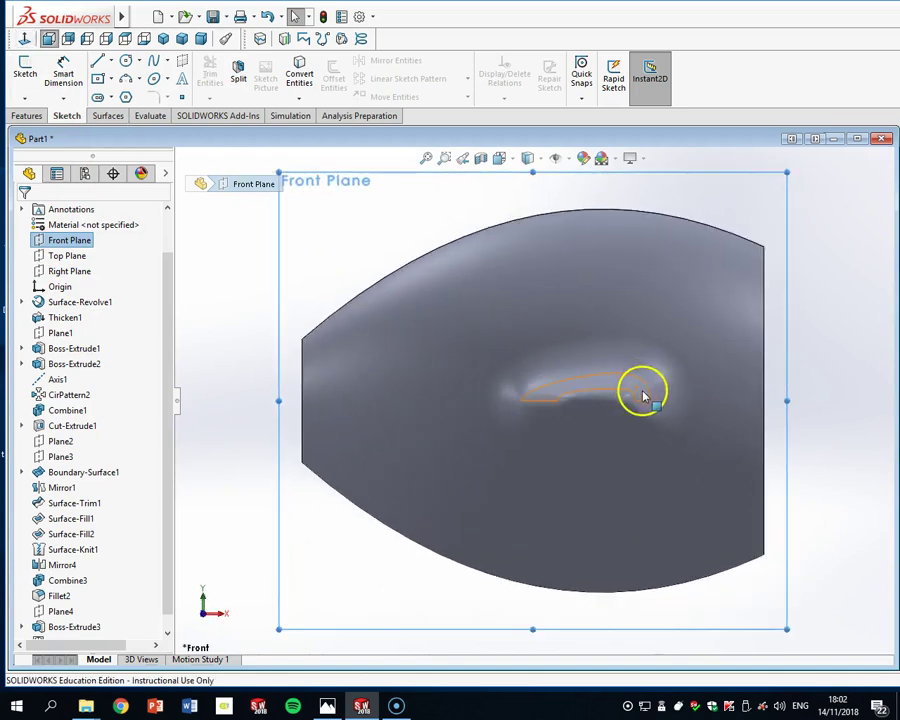
left_click(111, 61)
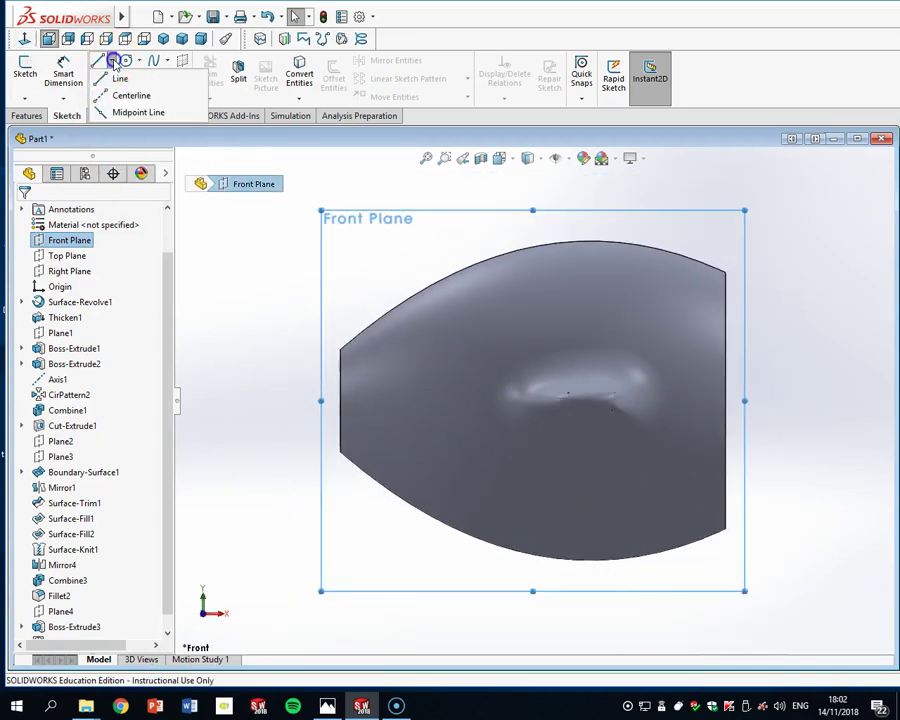
left_click(126, 94)
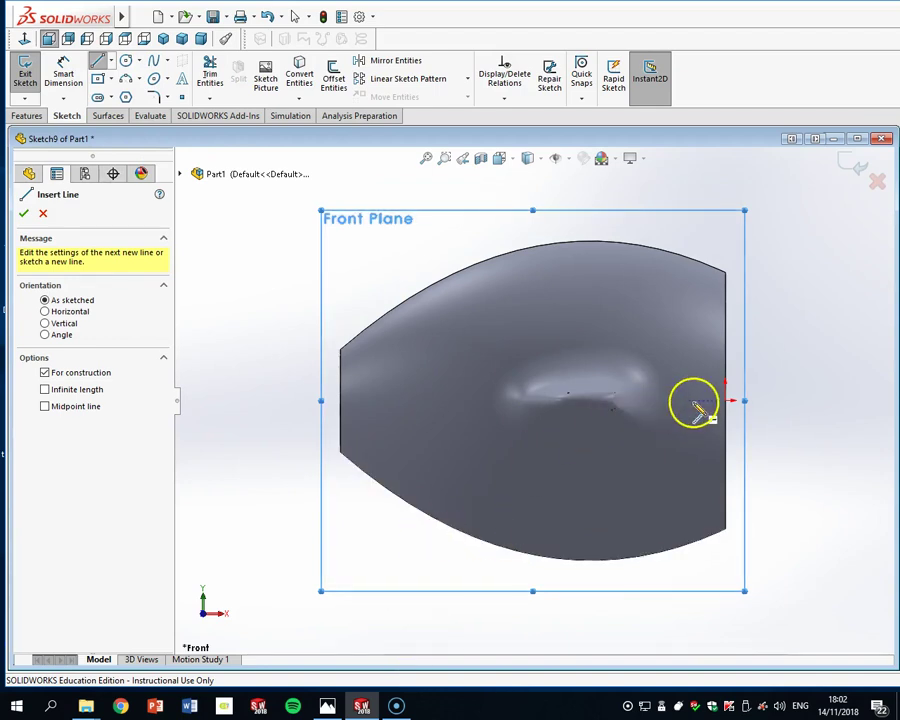
left_click(728, 401)
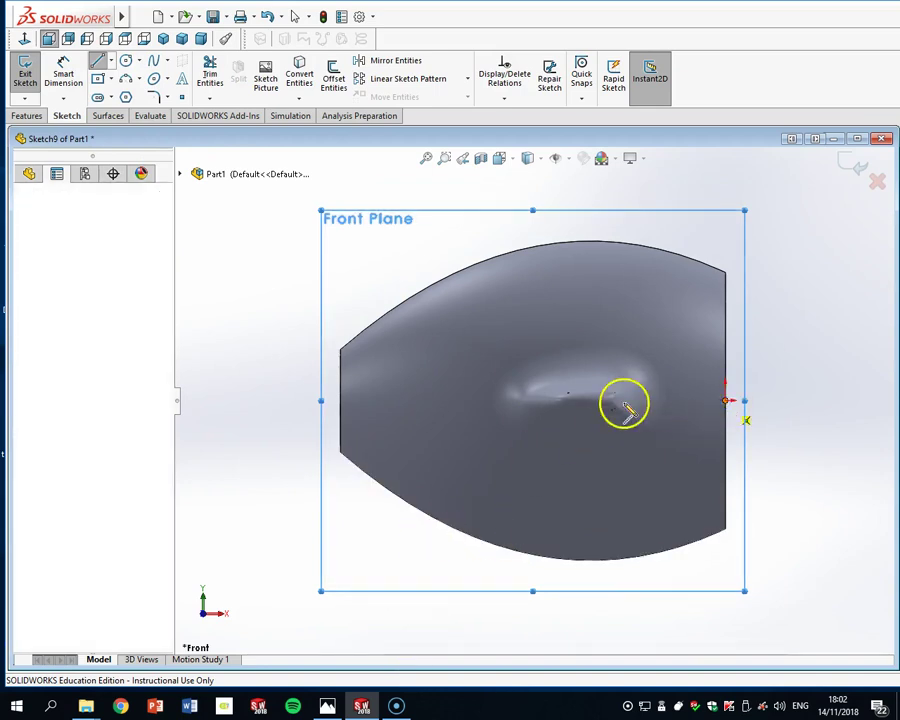
left_click(340, 401)
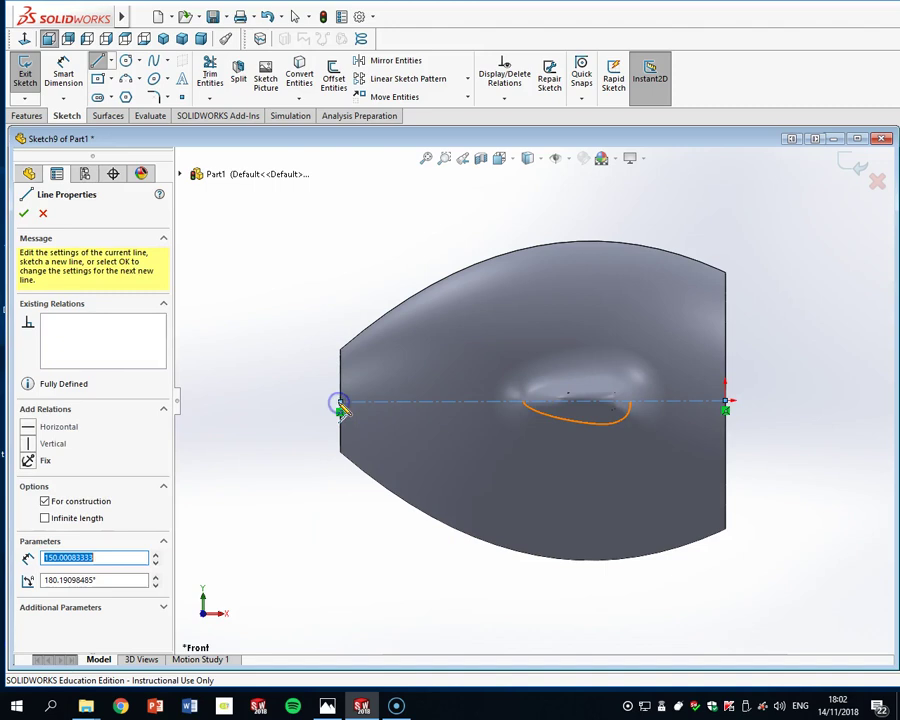
key("Escape")
Try a horizontal relation on the centerline, remove the conflicting relation, and try moving the centerline's small-end endpoint
left_click(375, 403)
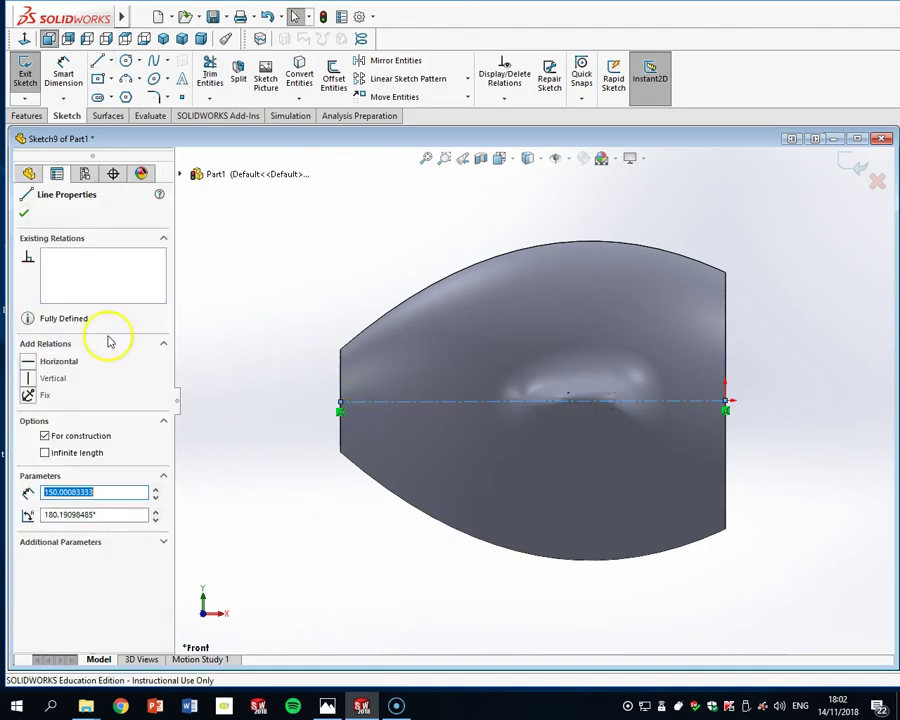
left_click(30, 362)
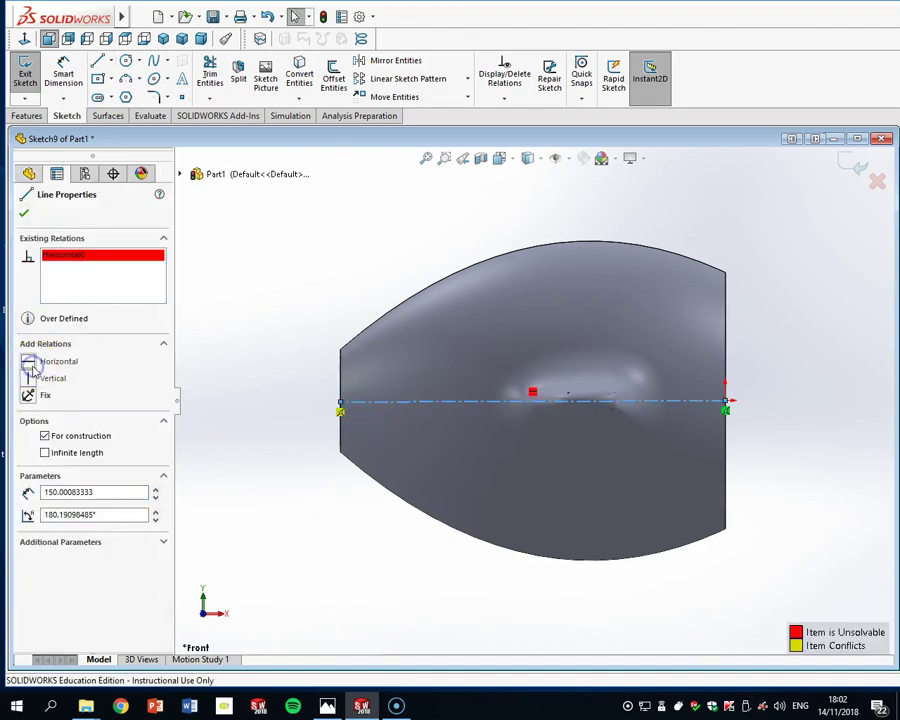
right_click(89, 254)
left_click(116, 280)
left_click_drag(340, 403, 482, 415)
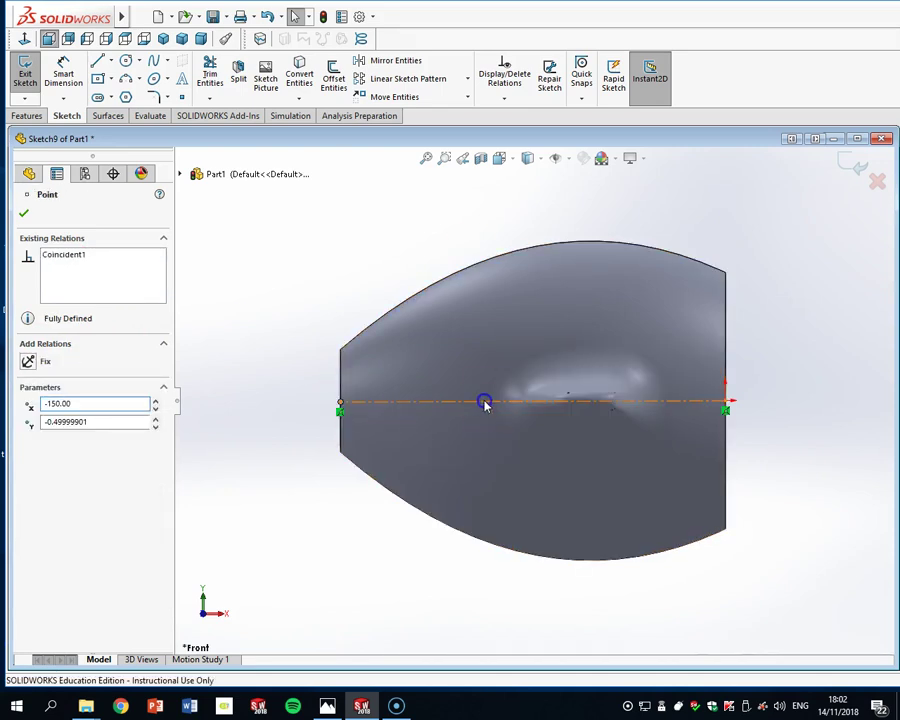
Delete the centerline and redraw it about 150 mm long from the origin to the small end's edge
left_click(484, 402)
key("Delete")
left_click(111, 61)
left_click(128, 95)
left_click(726, 401)
left_click_drag(726, 401, 340, 401)
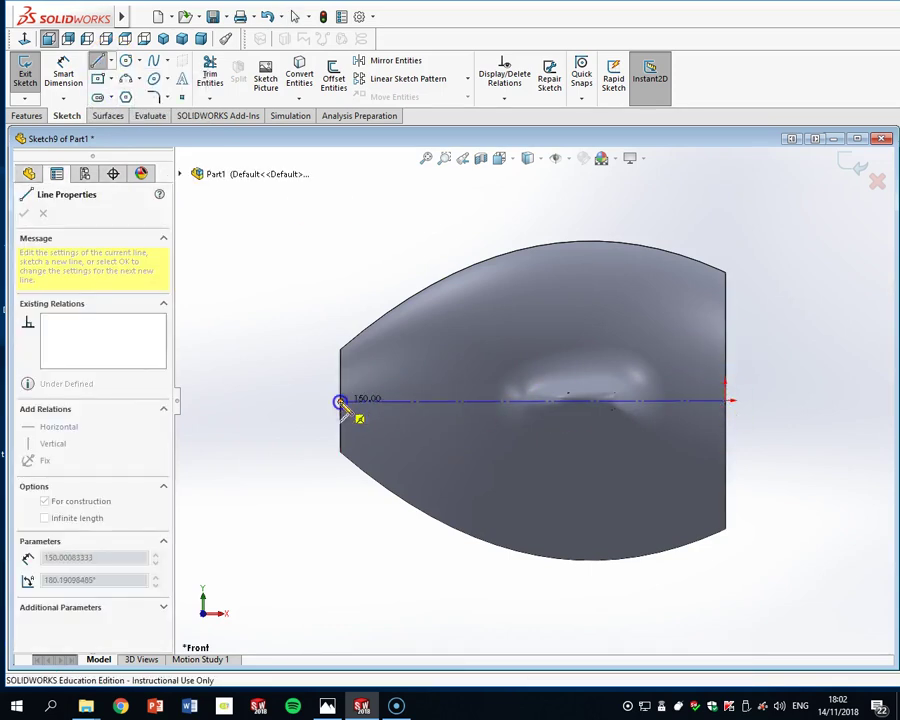
key("Escape")
Add a horizontal relation to the redrawn centerline
left_click(430, 403)
scroll(456, 470, "down", 3)
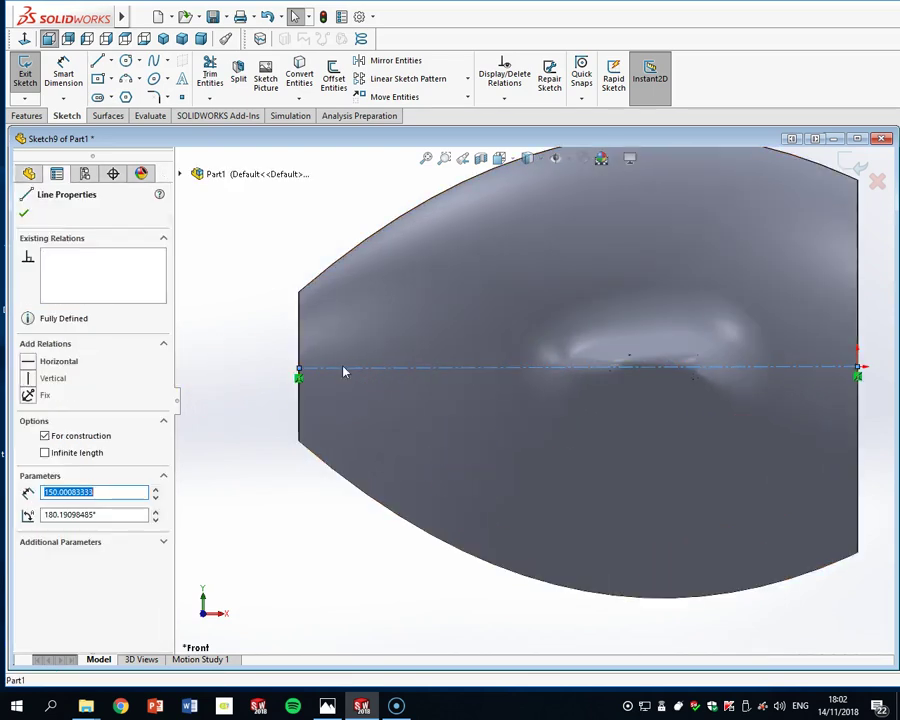
left_click(29, 362)
left_click(406, 342)
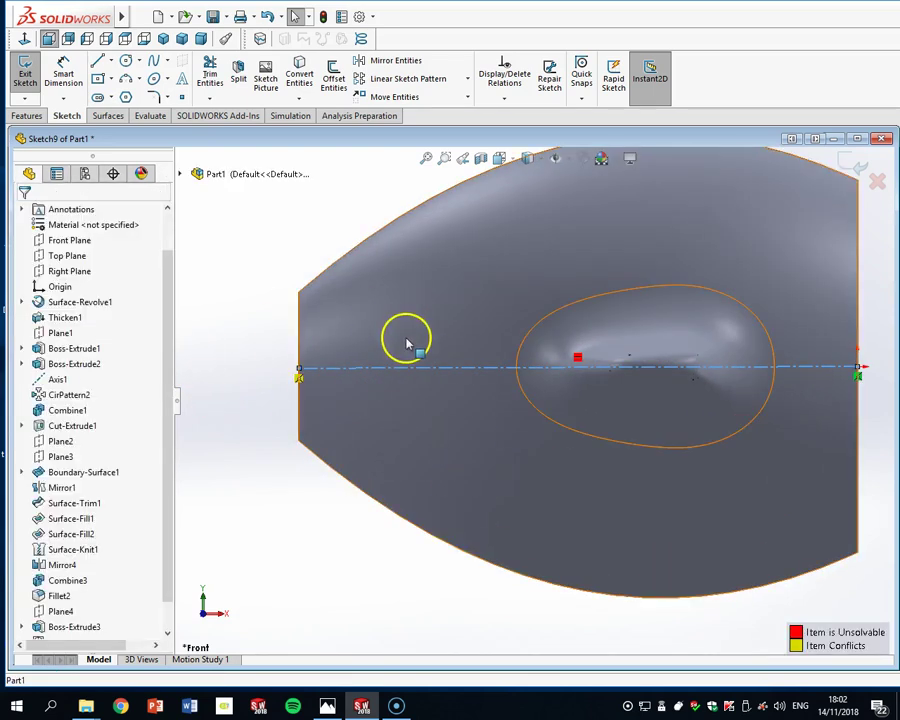
Delete the coincident relation at the centerline's small-end endpoint and reattach that endpoint to the body's end edge
left_click_drag(298, 375, 408, 382)
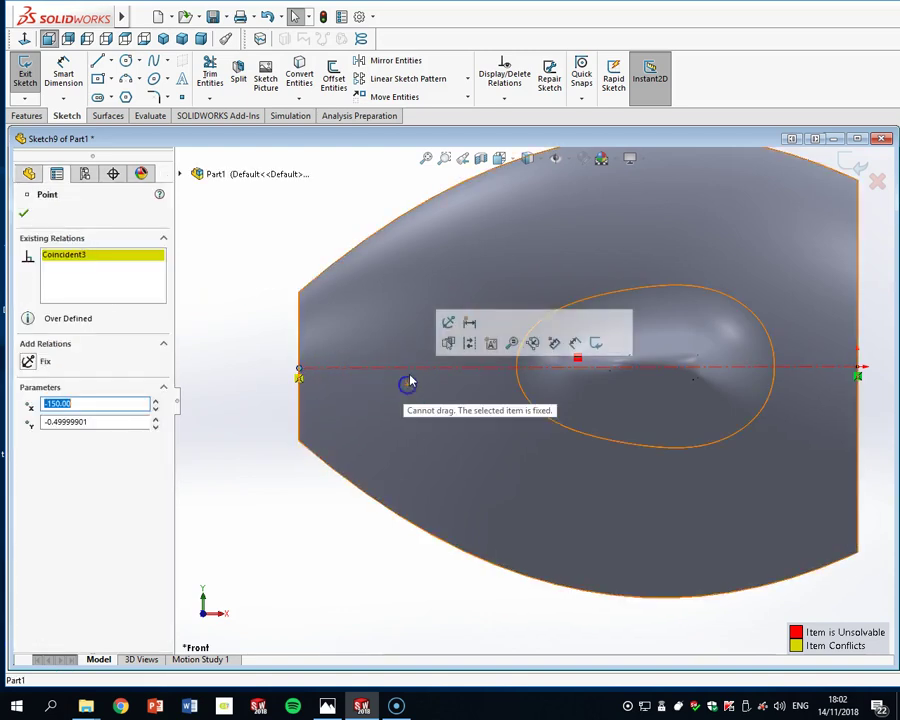
left_click(110, 255)
right_click(107, 252)
left_click(141, 274)
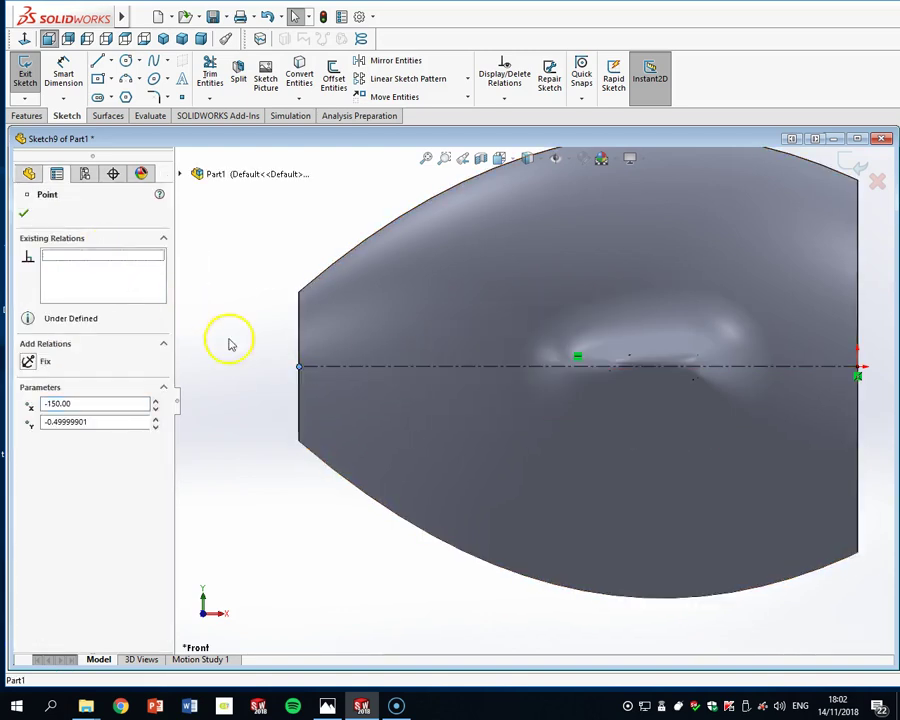
left_click_drag(297, 368, 450, 435)
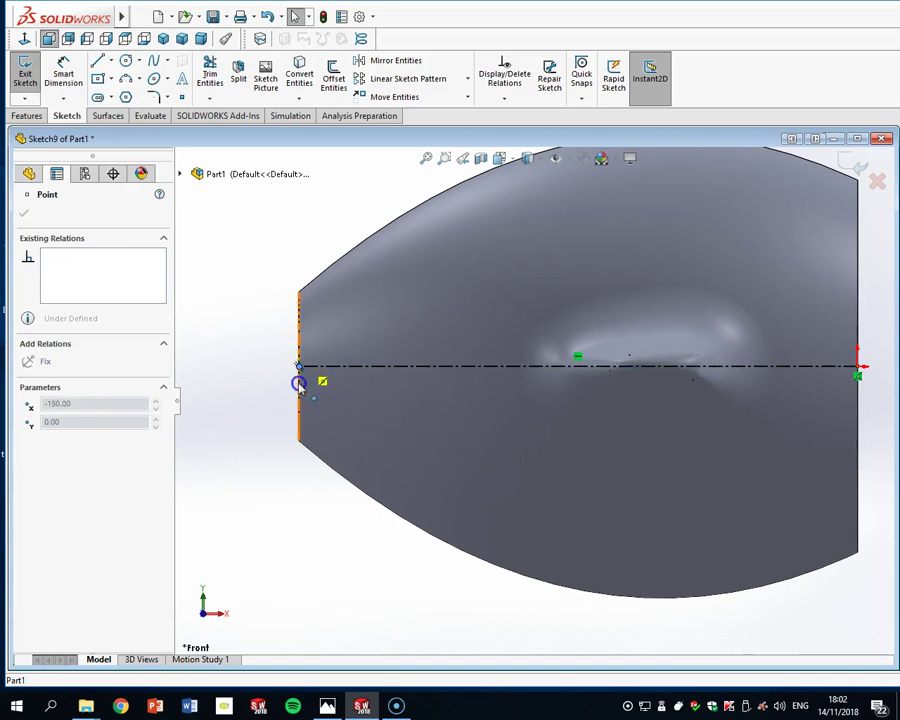
key("Escape")
scroll(582, 345, "up", 4)
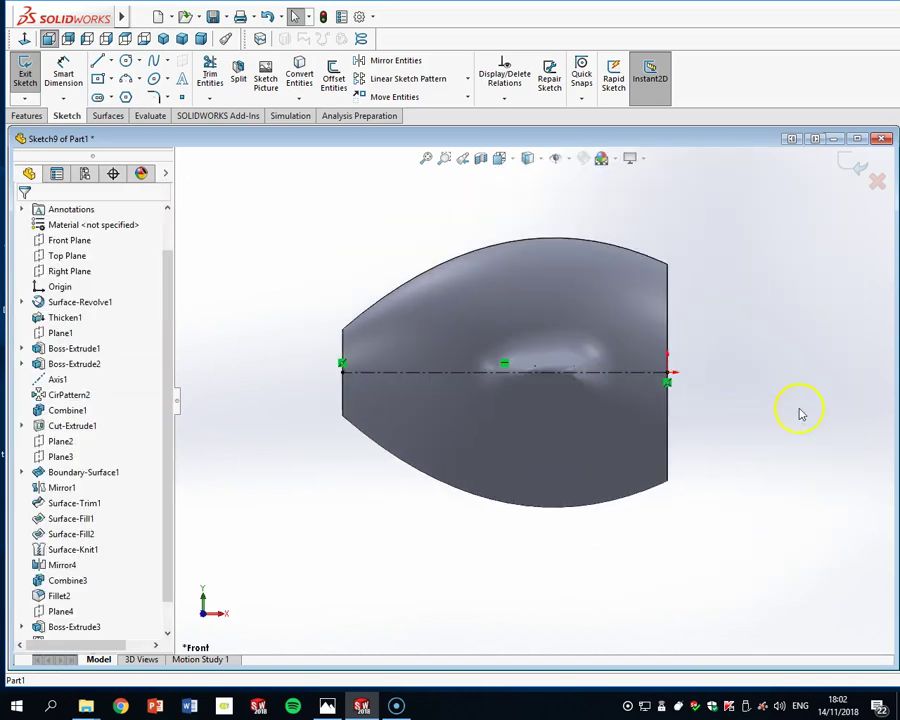
Sketch an inclined centerline about 58 mm long from the horizontal centerline's midpoint down to the body's lower outline
left_click(113, 62)
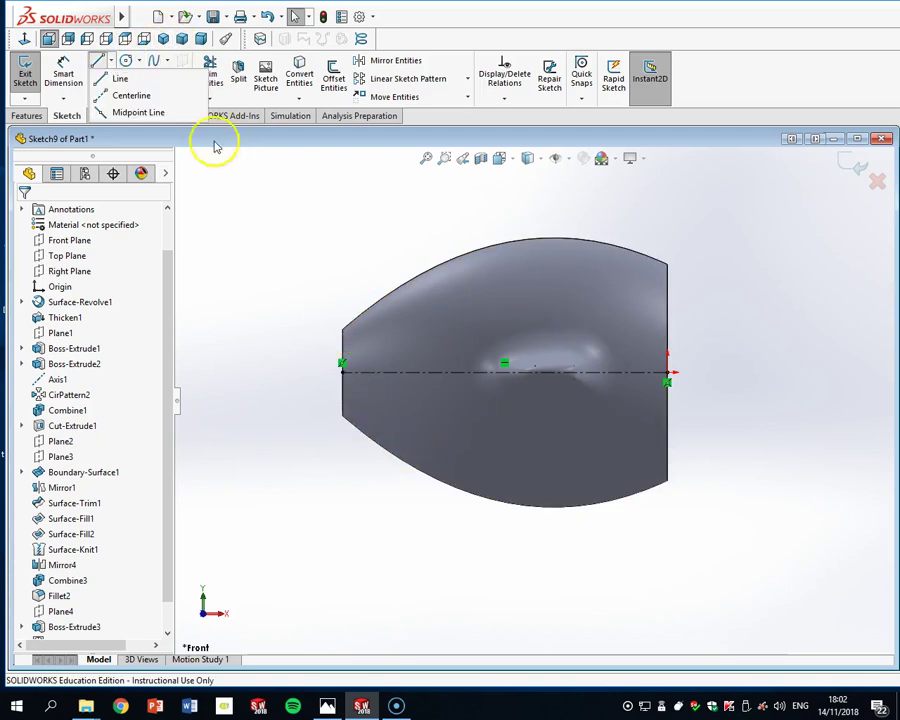
left_click(130, 95)
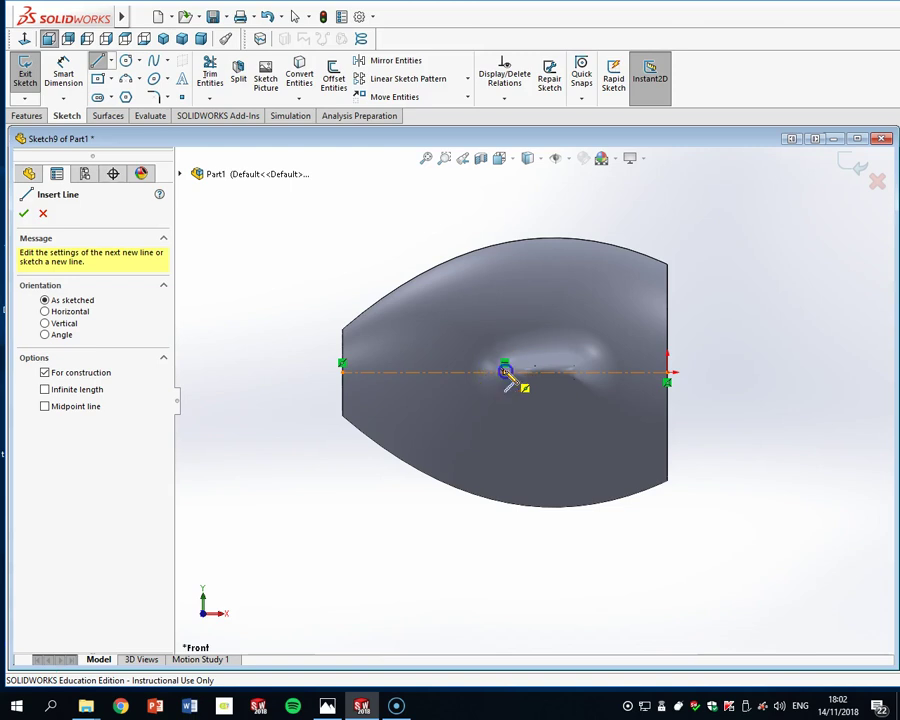
left_click(505, 372)
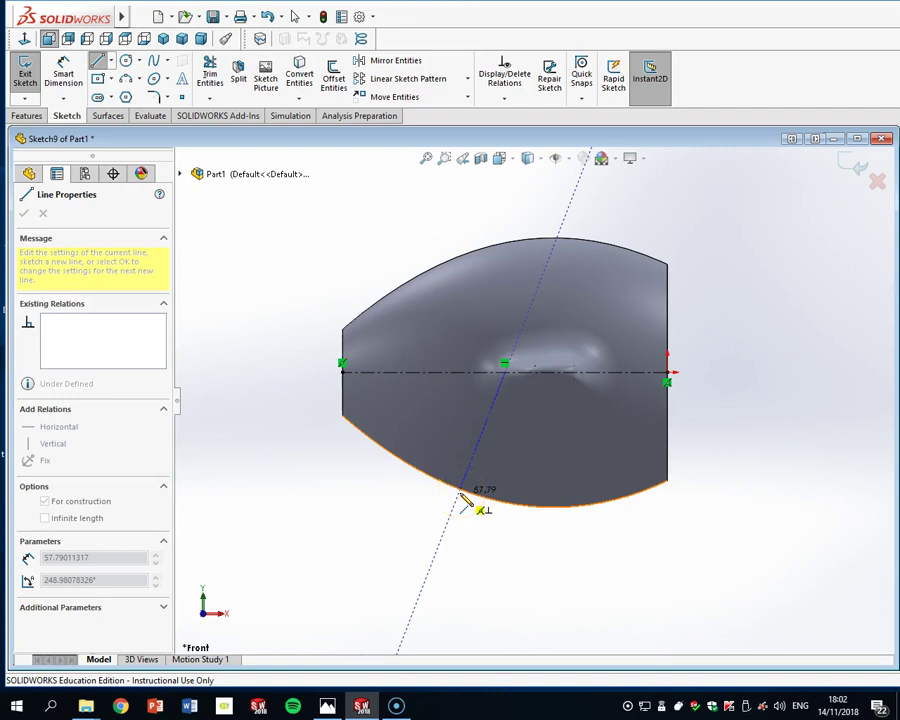
scroll(465, 500, "down", 3)
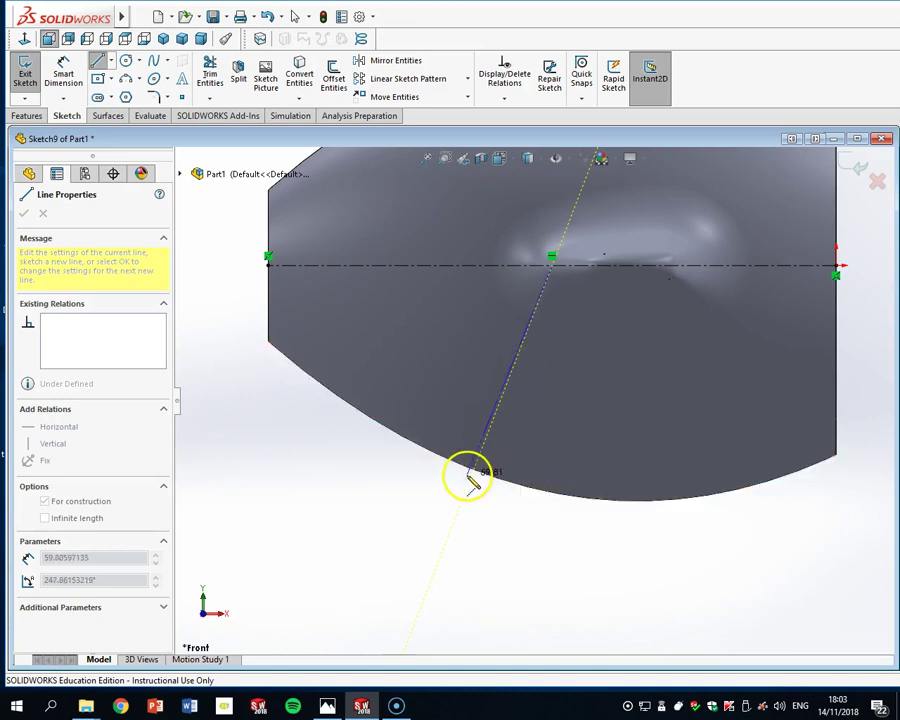
left_click(462, 474)
key("Escape")
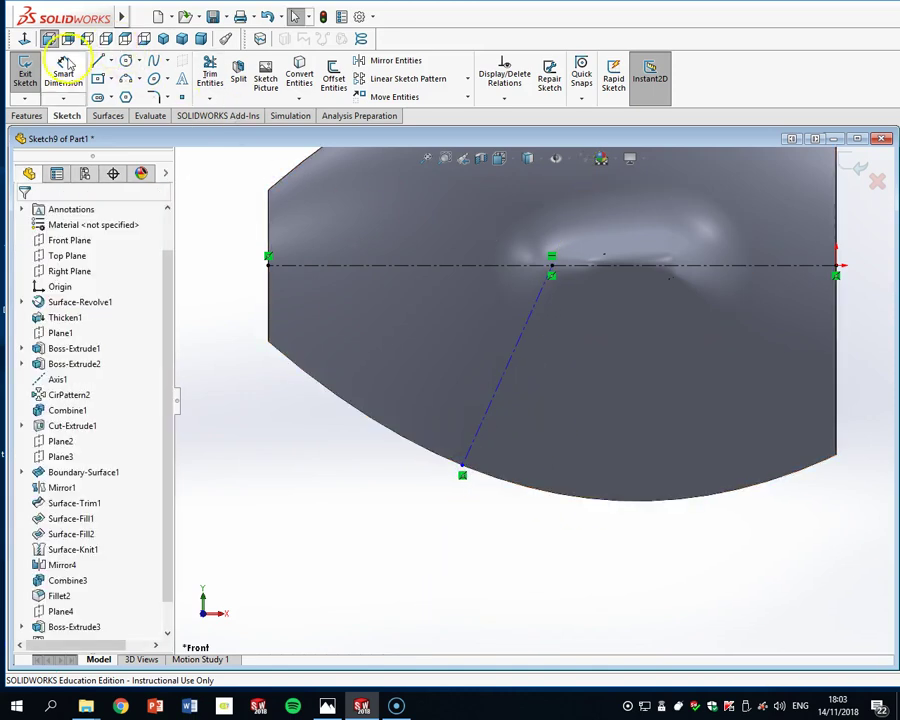
Dimension the angle between the horizontal and inclined centerlines to 70° and finish the sketch
left_click(64, 66)
left_click(482, 268)
left_click(530, 324)
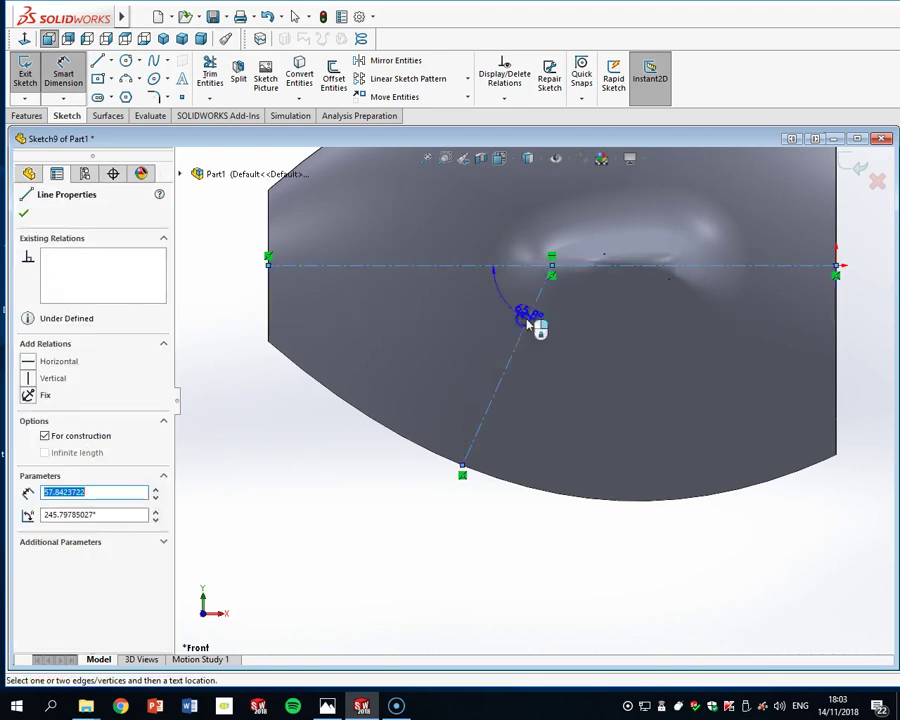
left_click(480, 328)
key("Return")
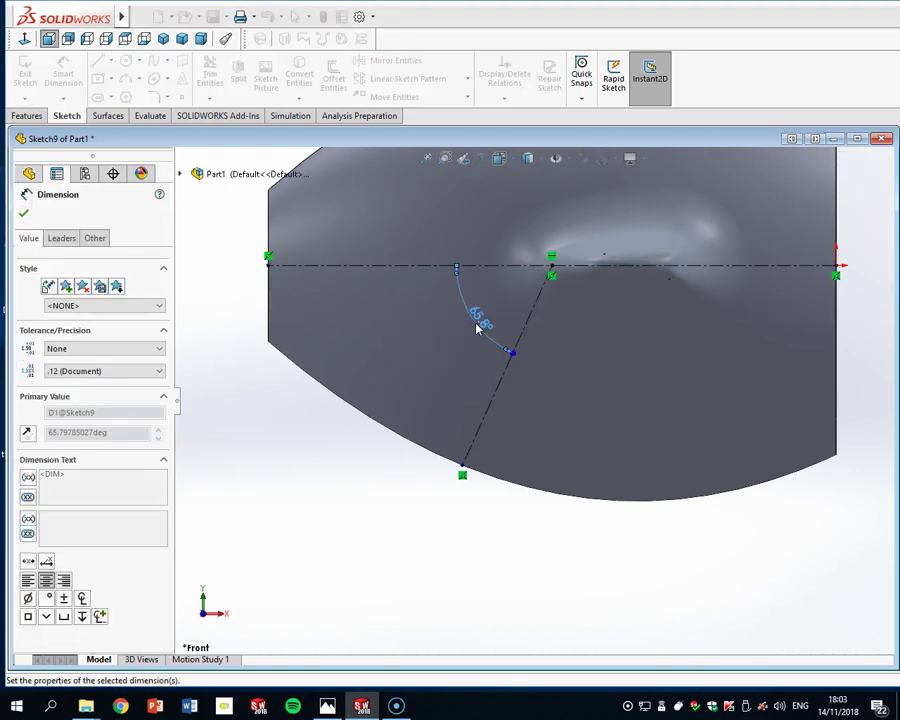
scroll(610, 318, "up", 3)
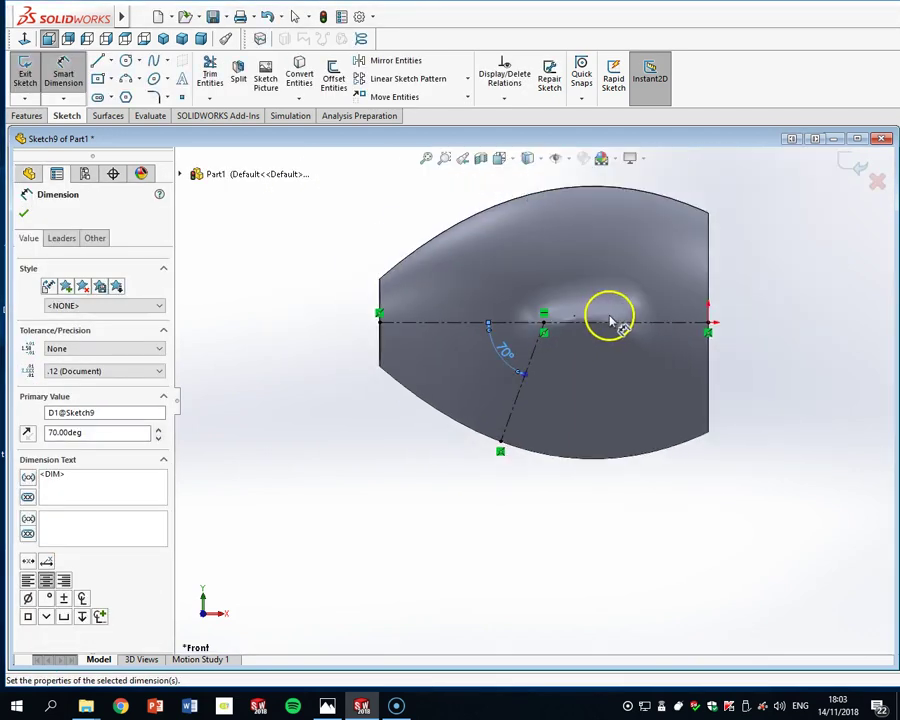
left_click(852, 168)
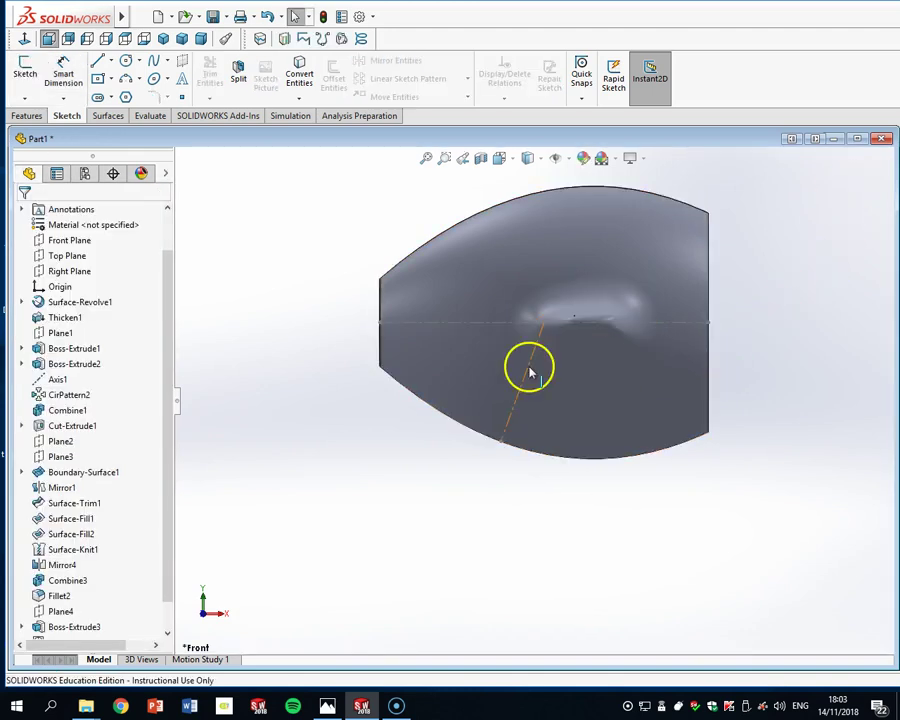
Create a reference plane perpendicular to the inclined centerline and coincident with its lower endpoint
left_click(26, 115)
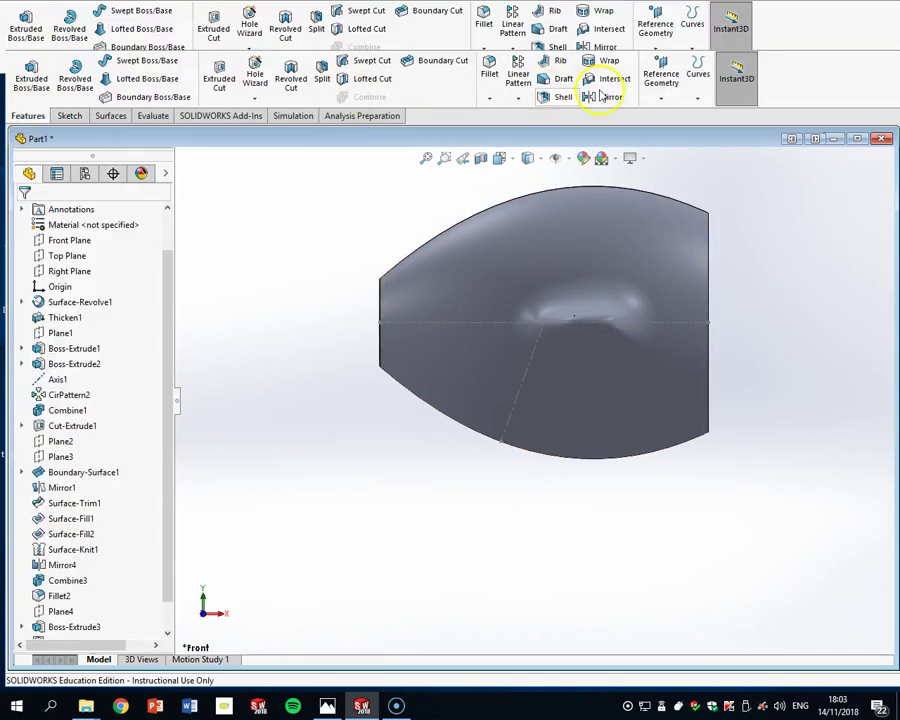
left_click(661, 98)
left_click(662, 115)
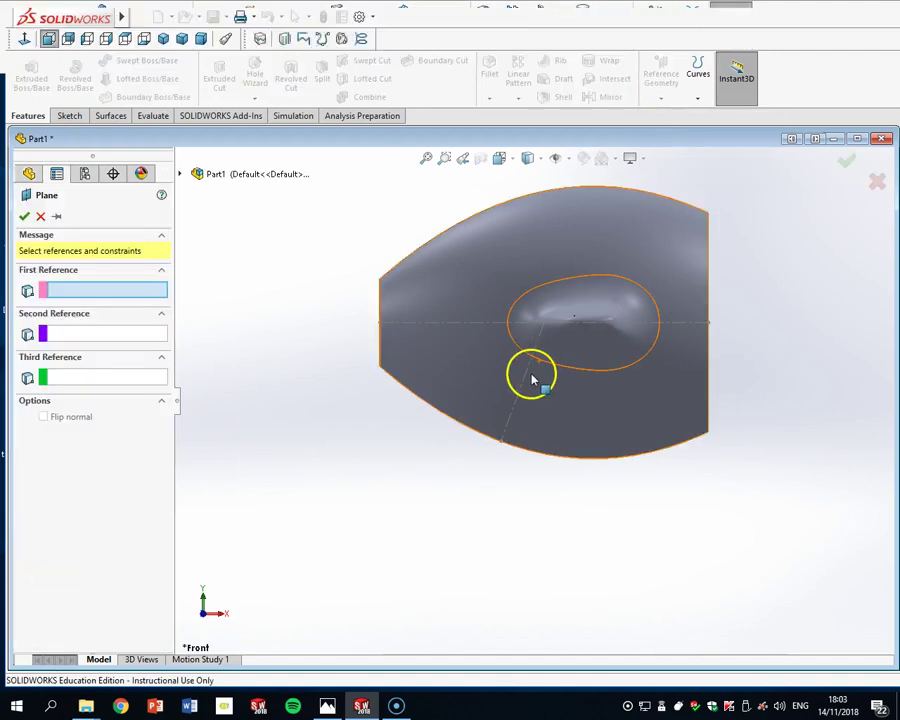
left_click(522, 432)
mouse_move(573, 427)
middle_mouse_down()
mouse_move(540, 400)
mouse_move(560, 378)
middle_mouse_up()
scroll(497, 437, "down", 5)
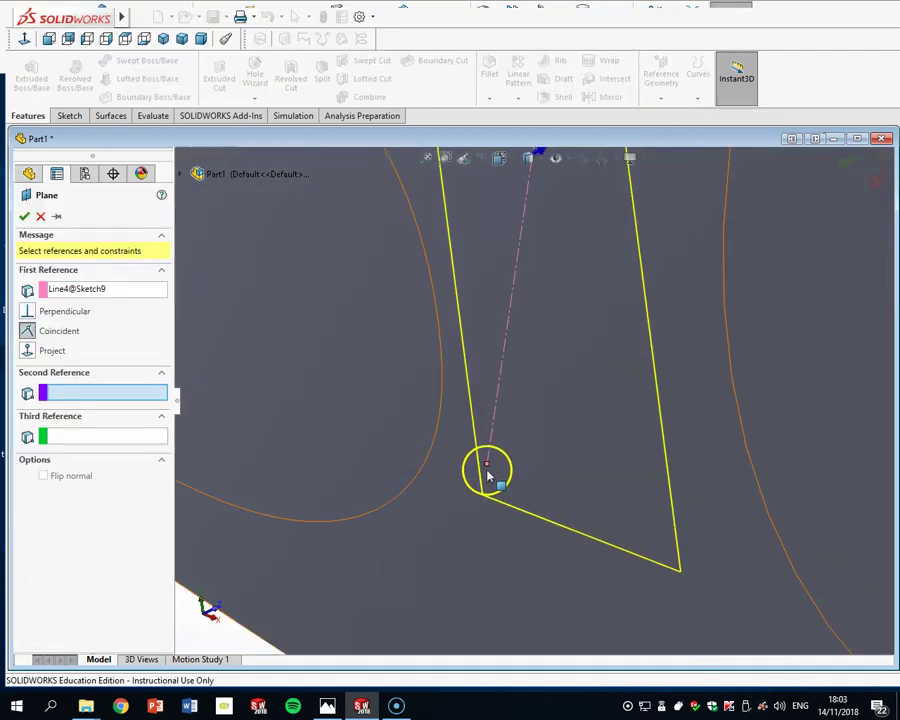
left_click(486, 470)
scroll(545, 416, "up", 10)
mouse_move(546, 416)
middle_mouse_down()
mouse_move(590, 450)
mouse_move(556, 480)
mouse_move(793, 195)
middle_mouse_up()
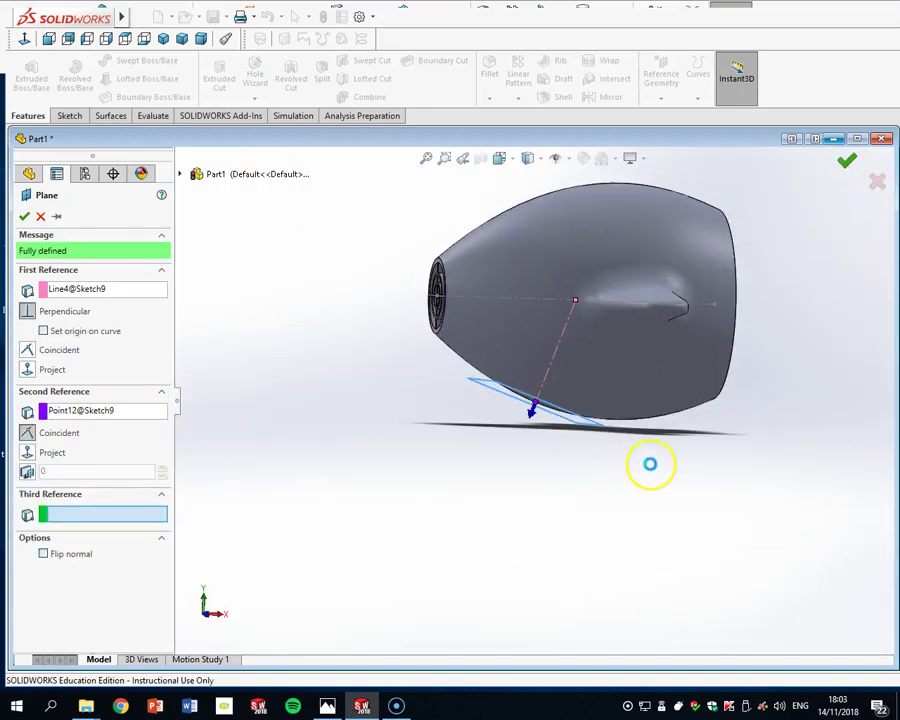
middle_click_drag(650, 464, 667, 442)
Sketch a circle about 29 mm in diameter on the new angled plane, centered on the inclined centerline's lower endpoint
left_click(23, 38)
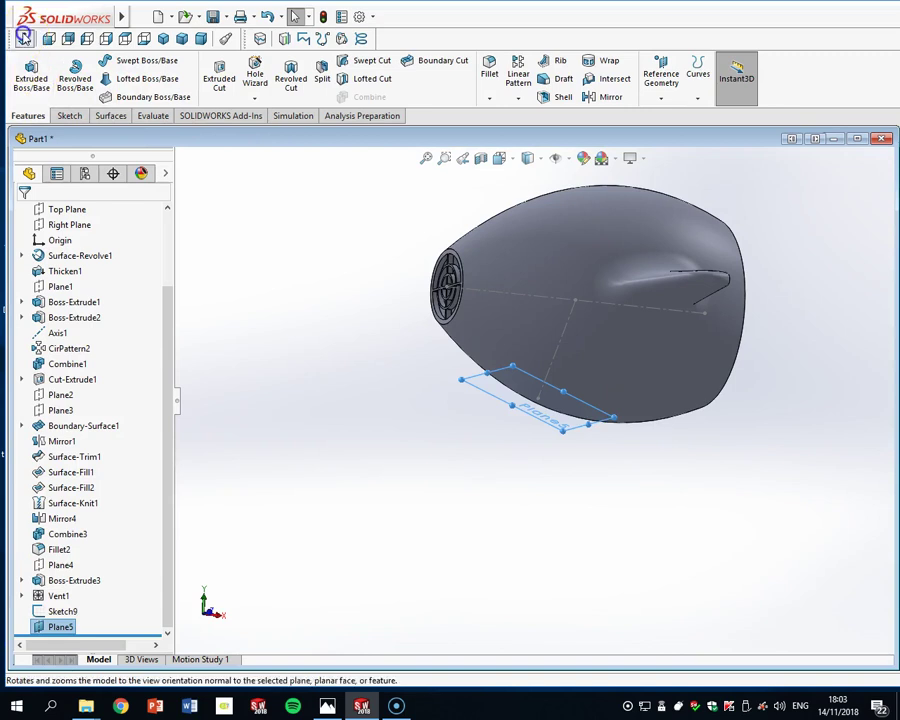
left_click(23, 37)
left_click(67, 115)
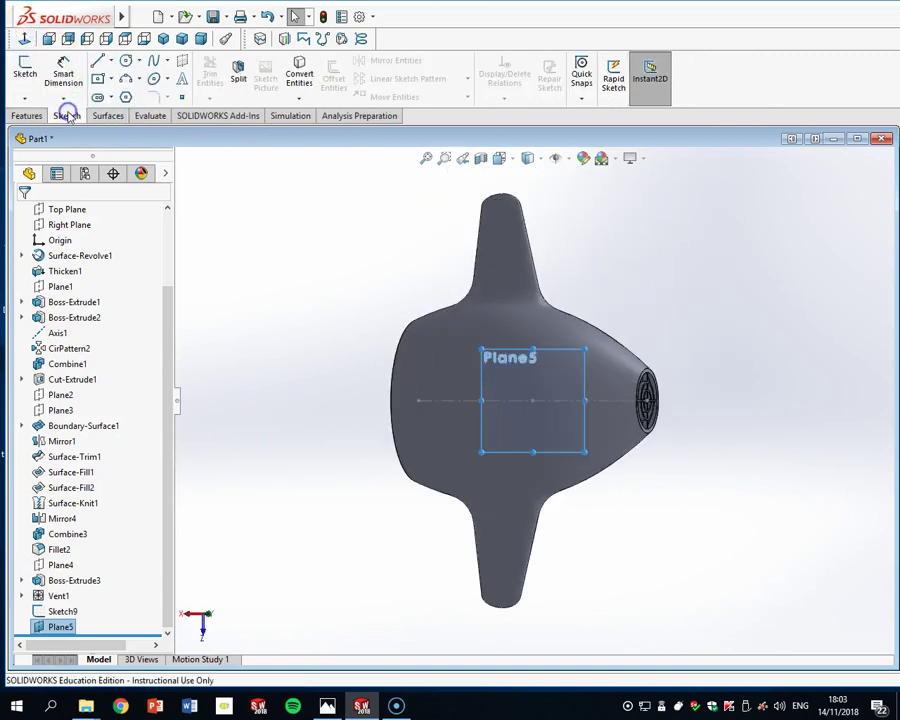
left_click(126, 62)
left_click(533, 400)
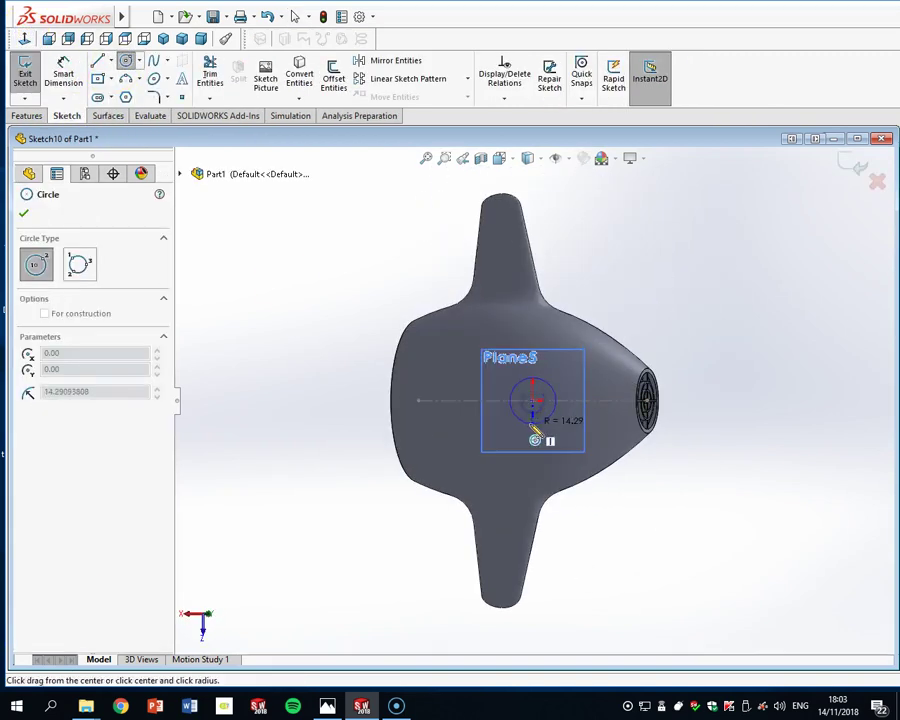
left_click(531, 424)
Set the circle's diameter to 10 mm and finish the sketch
left_click(63, 74)
left_click(549, 456)
left_click(632, 524)
type("10")
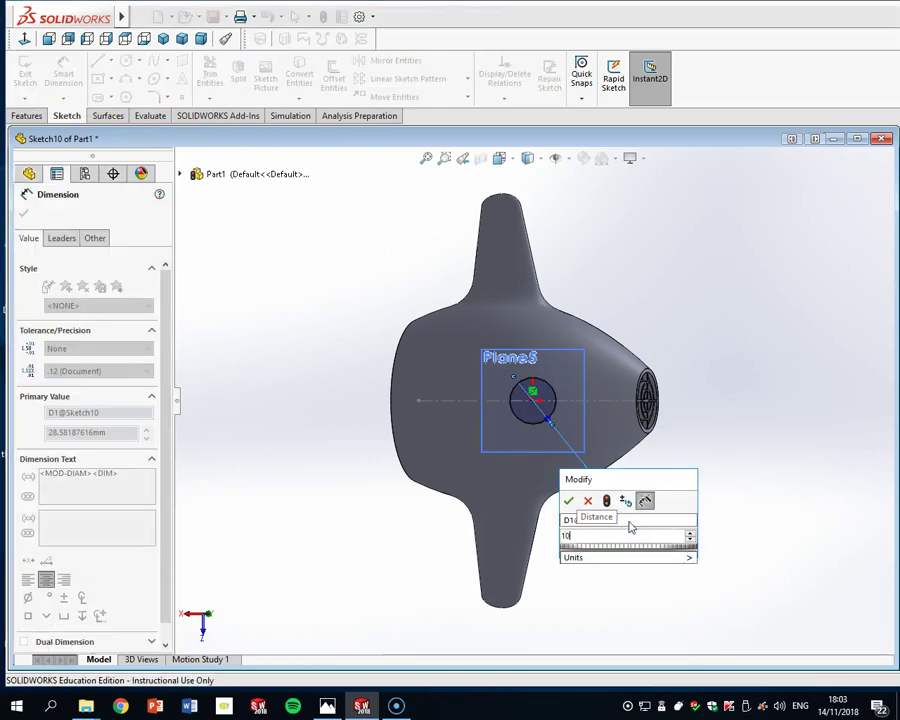
key("Return")
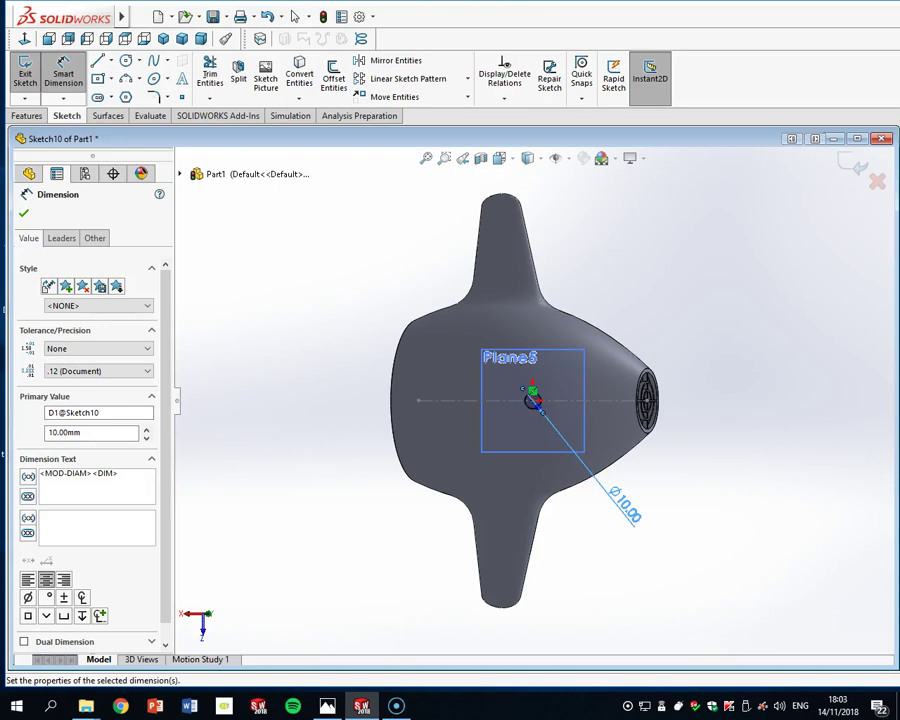
key("ctrl+b")
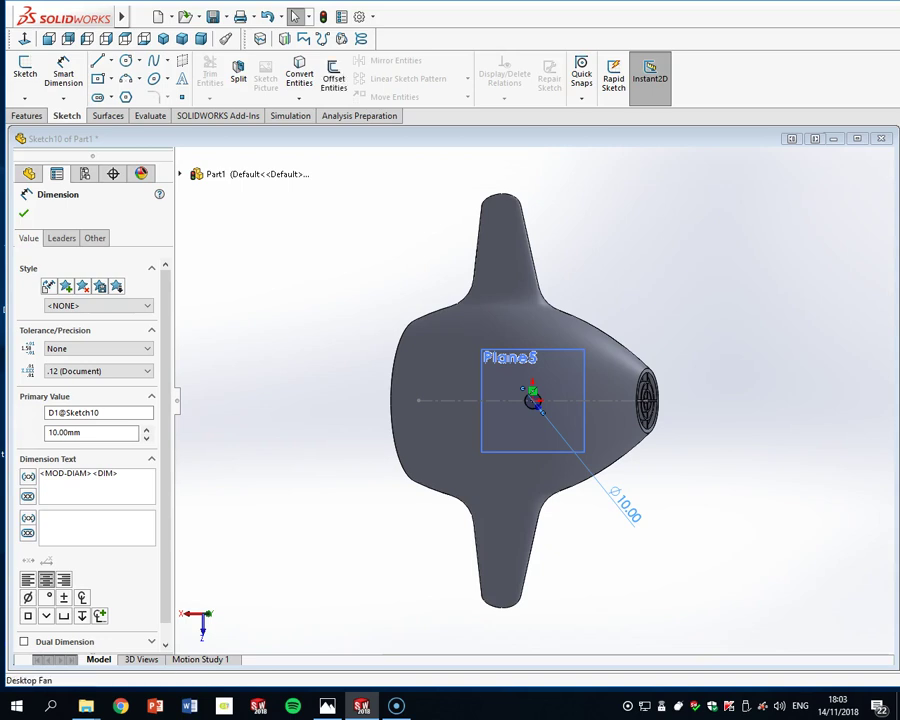
mouse_move(725, 474)
middle_mouse_down()
mouse_move(741, 337)
mouse_move(843, 193)
middle_mouse_up()
left_click(851, 163)
Set up a boss extrude of the 10 mm circle with the Up To Body end condition, ending at the fan body
mouse_move(814, 381)
middle_mouse_down()
mouse_move(792, 405)
mouse_move(775, 384)
middle_mouse_up()
scroll(502, 438, "down", 10)
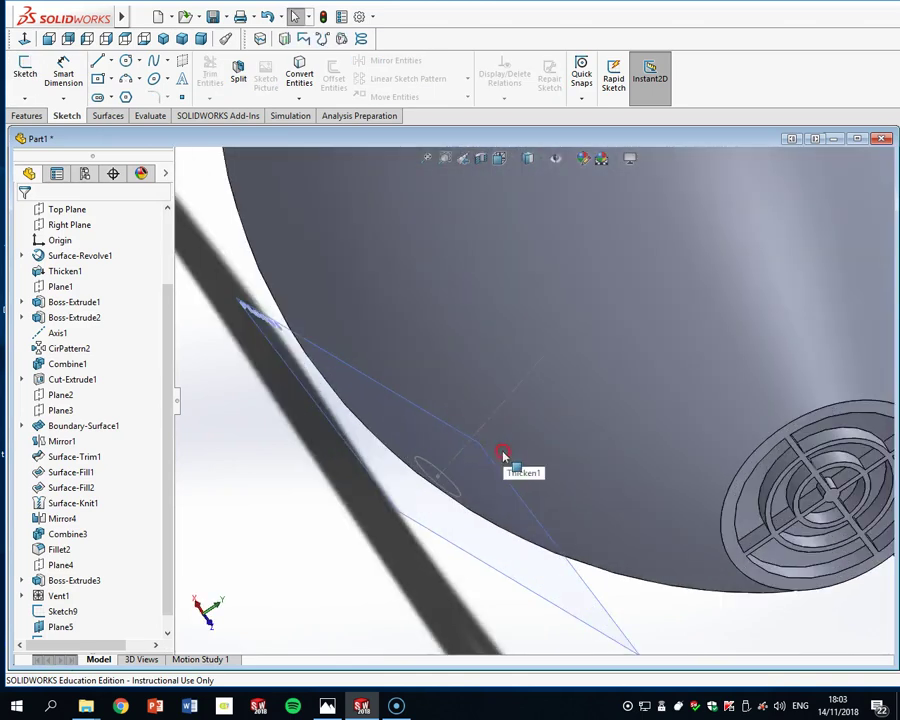
scroll(446, 442, "down", 4)
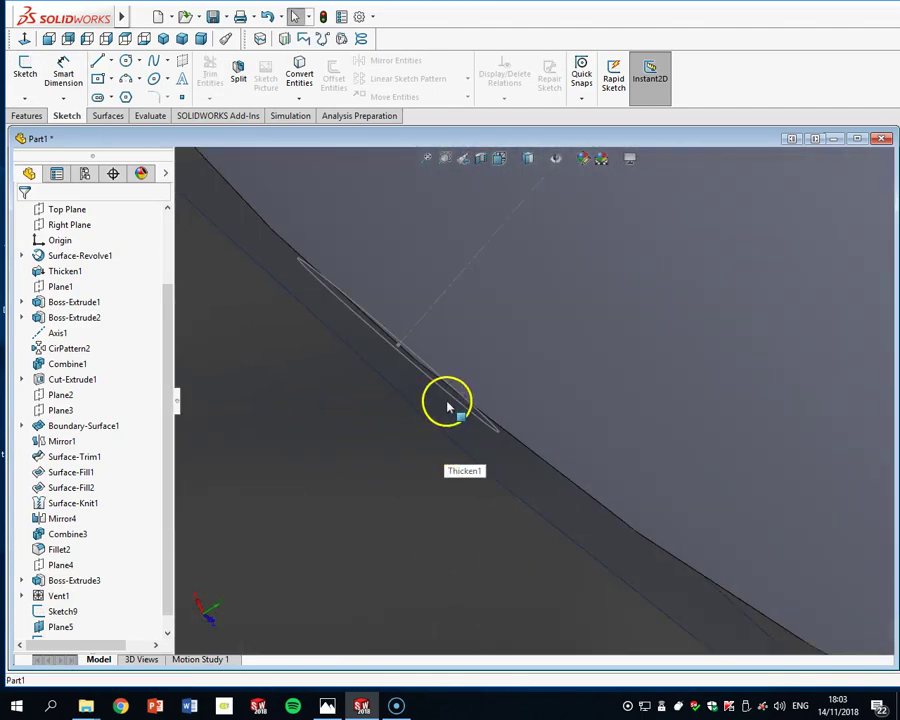
scroll(500, 368, "up", 6)
scroll(745, 362, "up", 6)
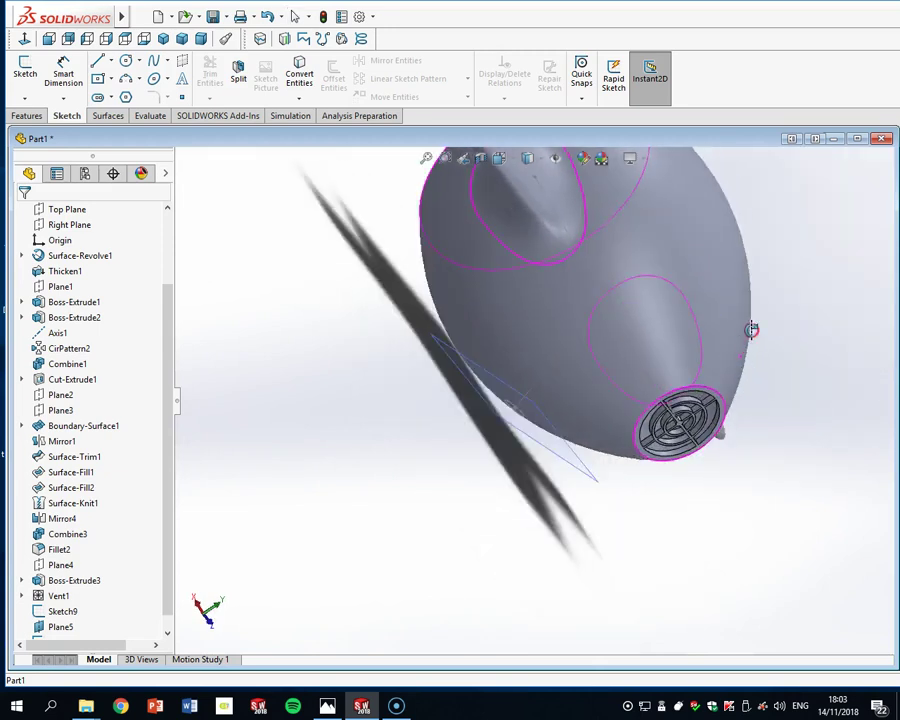
left_click(26, 115)
left_click(31, 75)
scroll(487, 390, "down", 5)
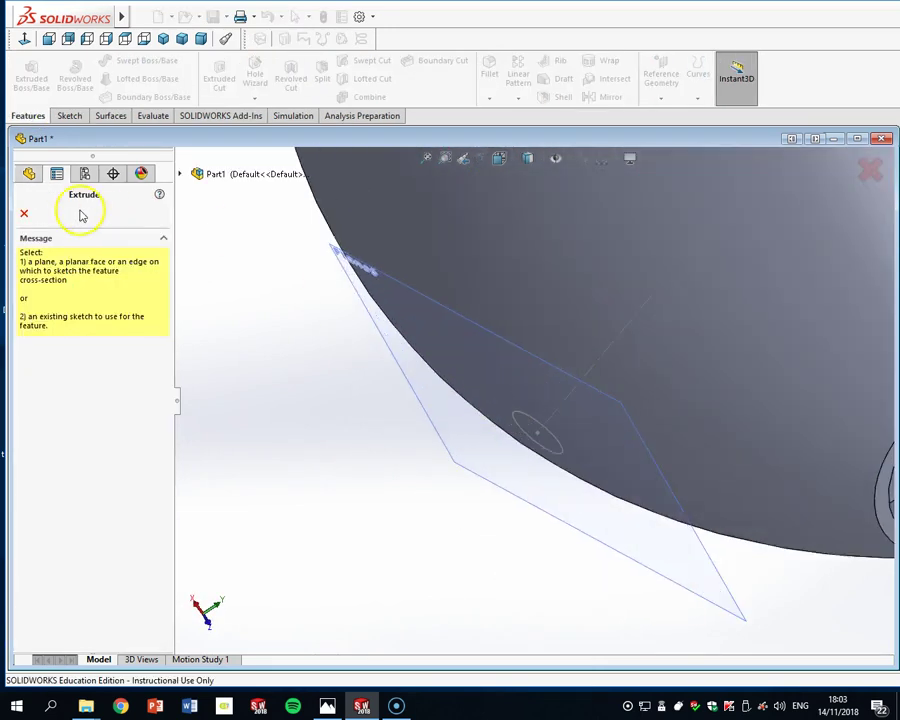
left_click(527, 420)
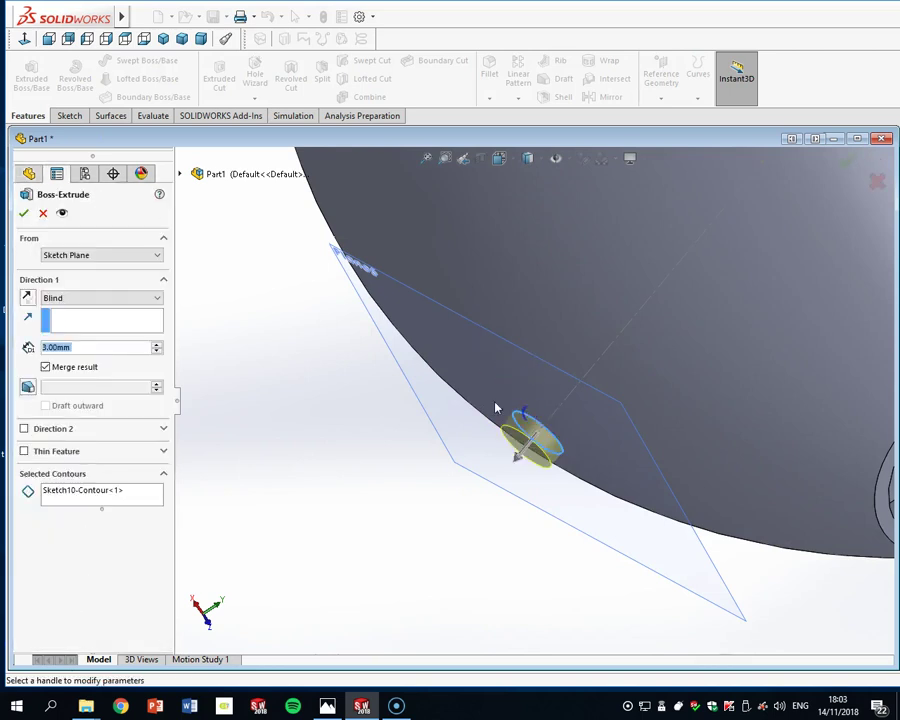
left_click(58, 298)
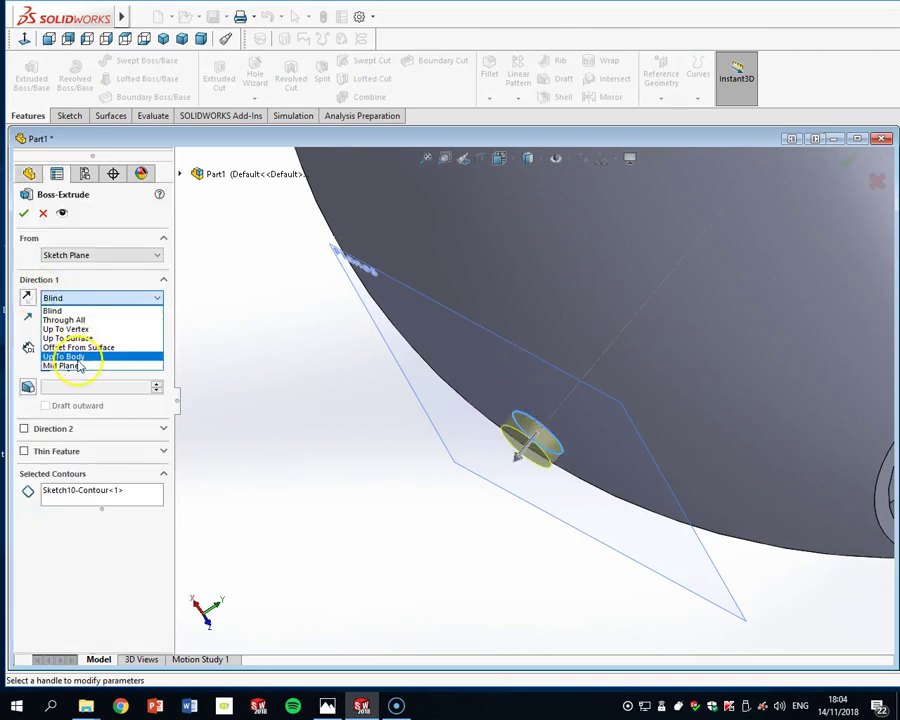
left_click(64, 364)
left_click(495, 267)
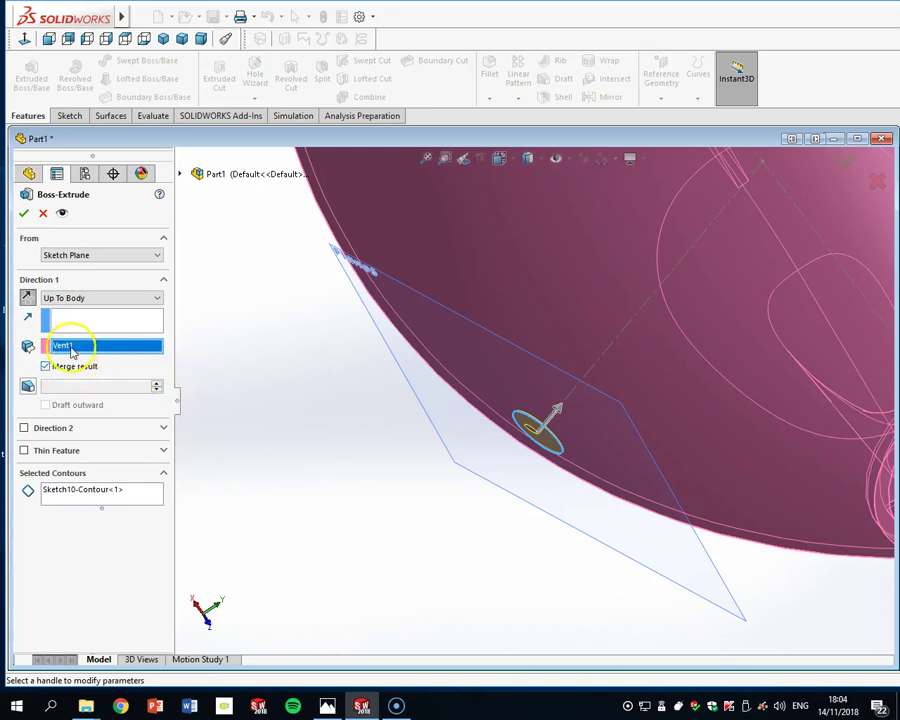
Add a second extrude direction, Blind 10 mm away from the body, and complete the boss
left_click(24, 428)
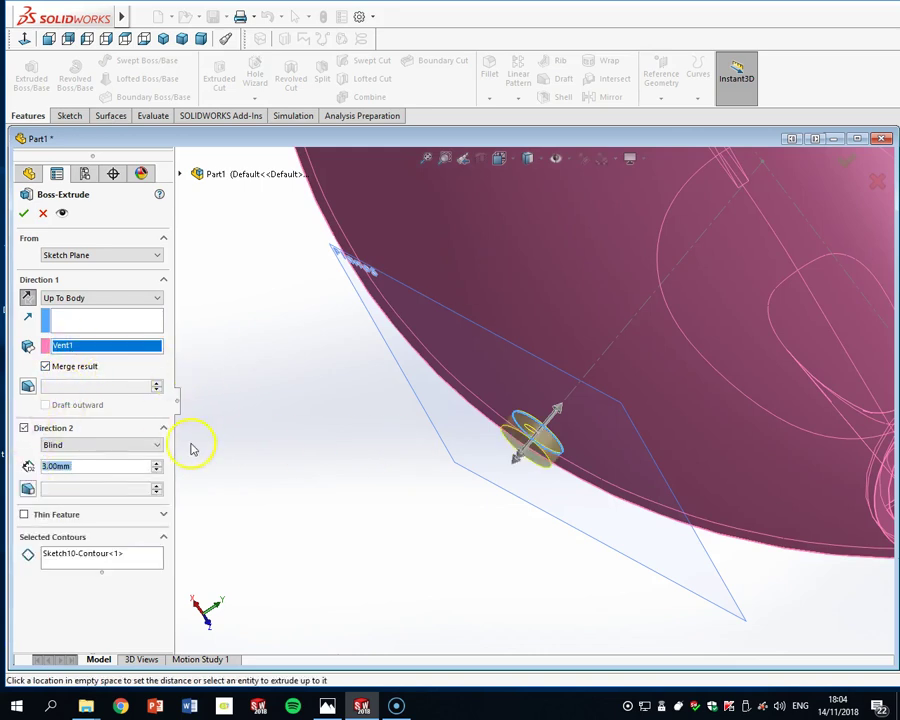
type("10")
key("Return")
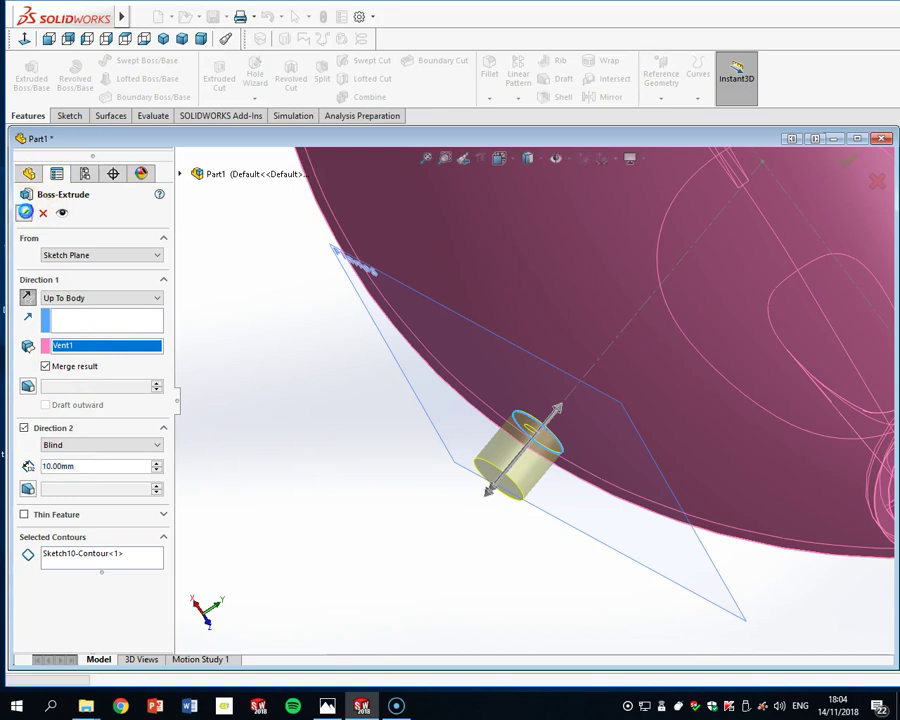
Hide the angled reference plane and the centerline sketch beneath the body
scroll(524, 341, "up", 6)
middle_click_drag(655, 380, 625, 460)
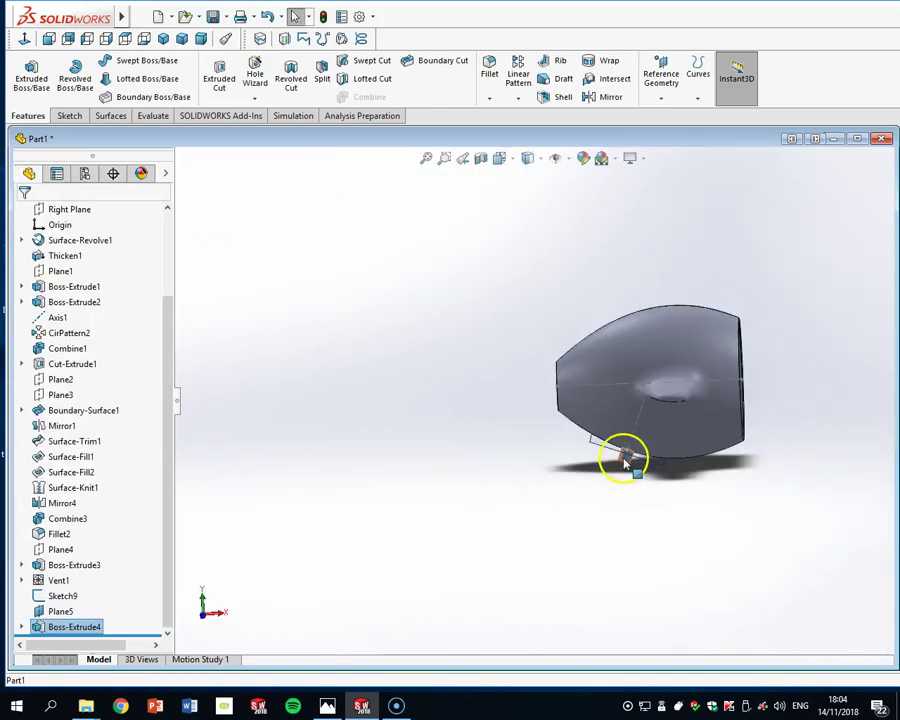
scroll(625, 460, "down", 5)
left_click(712, 414)
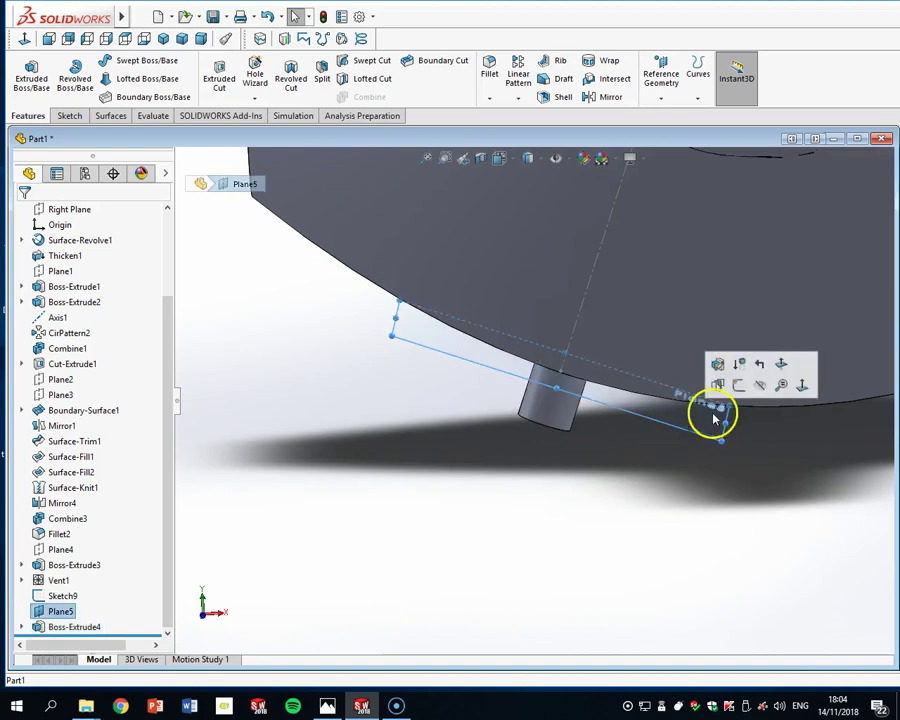
left_click(757, 382)
middle_click_drag(757, 450, 558, 297)
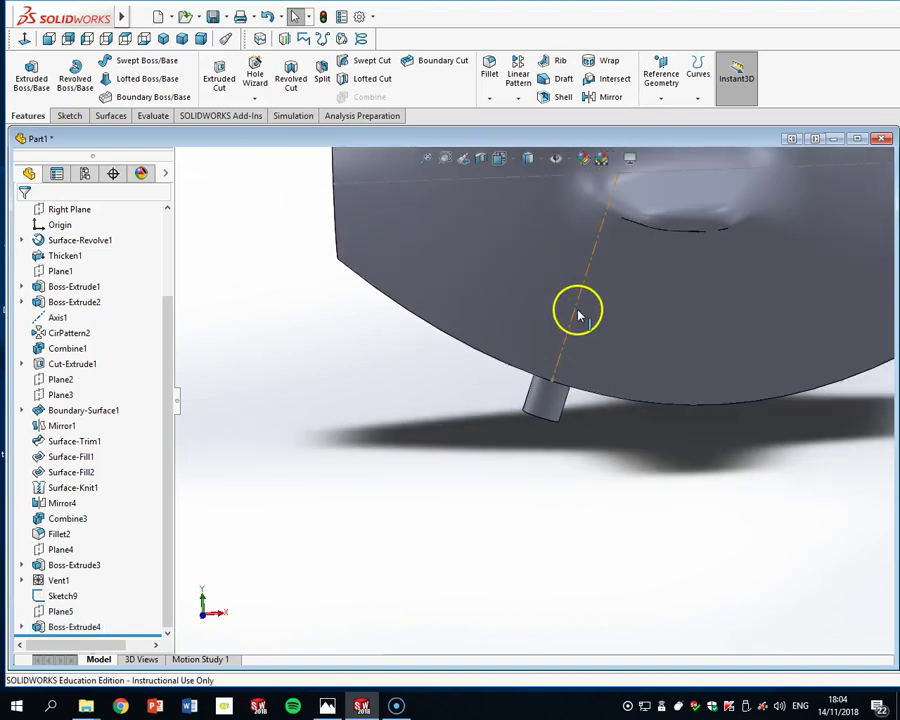
left_click(579, 311)
left_click(638, 274)
scroll(655, 321, "up", 3)
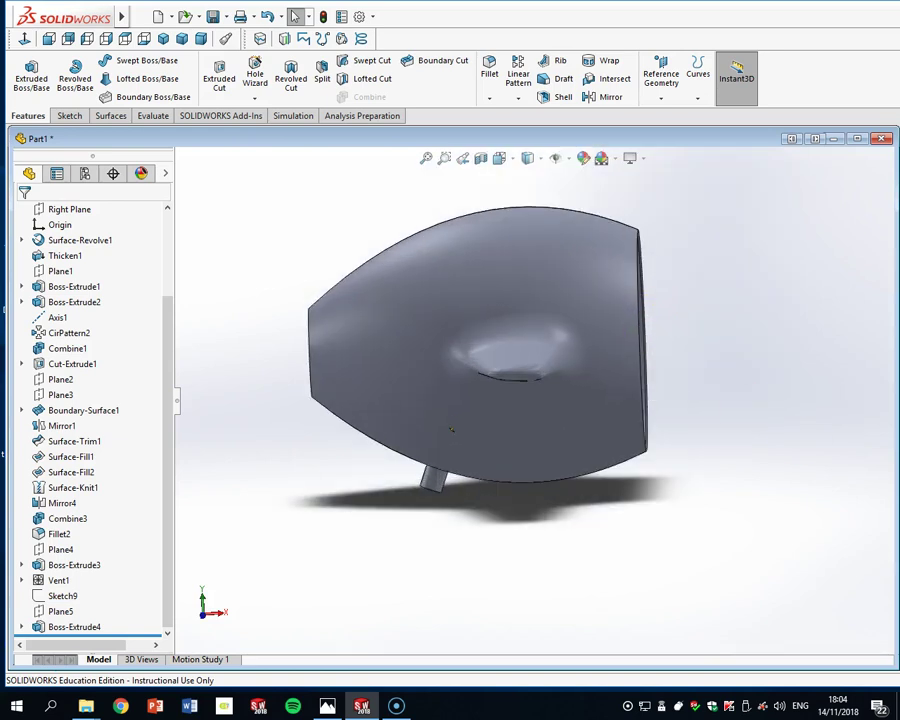
Examine the reference image Desktop Fan Render 2.jpg in Photos for the front rim's design, and return to SOLIDWORKS
key("ctrl+s")
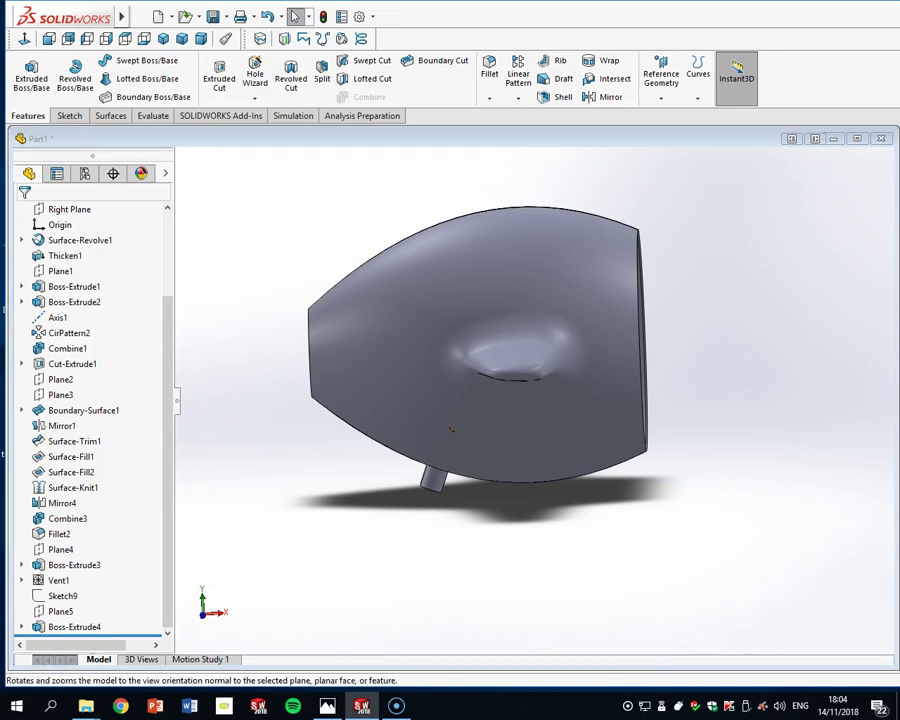
left_click(721, 312)
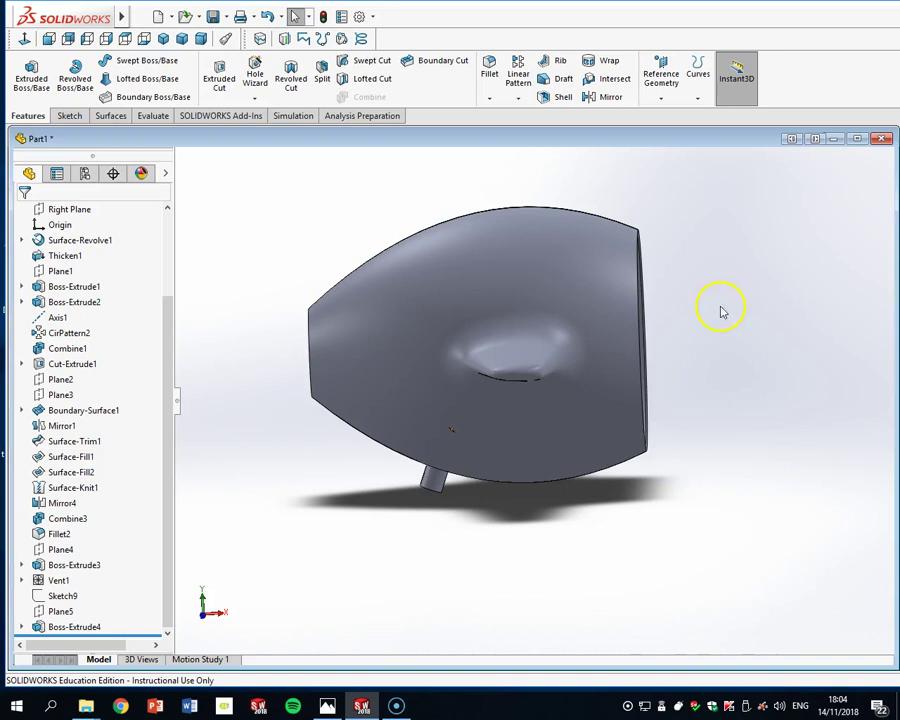
middle_click_drag(656, 325, 785, 315)
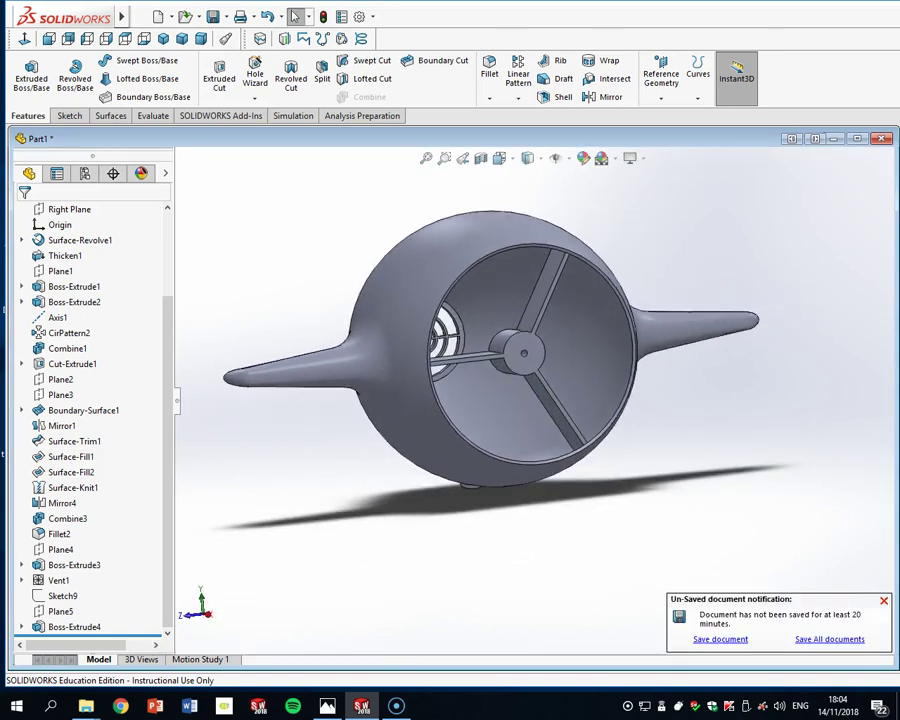
left_click(333, 707)
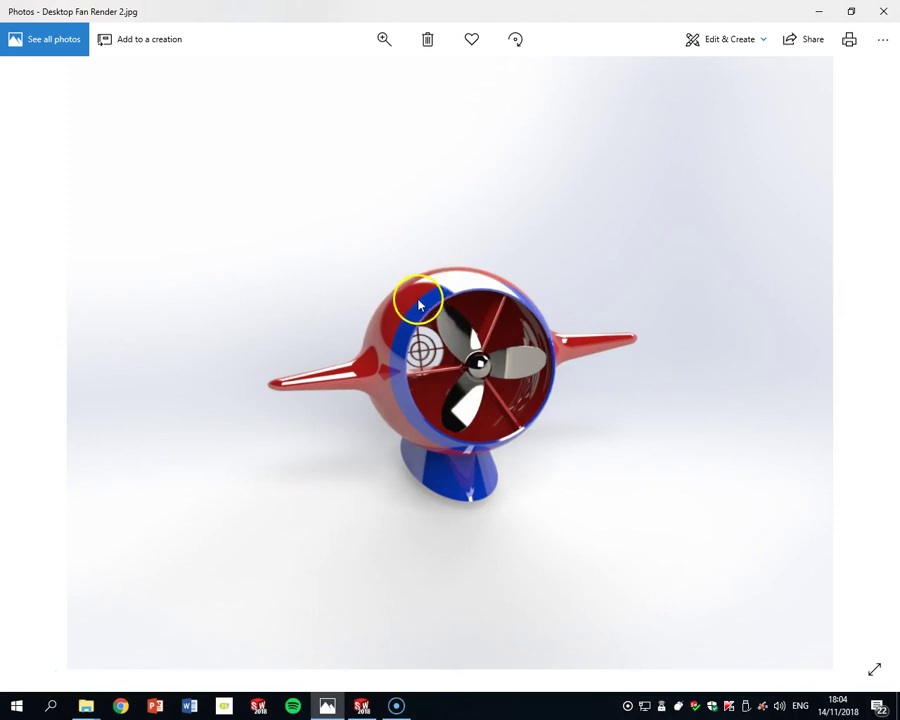
left_click(822, 12)
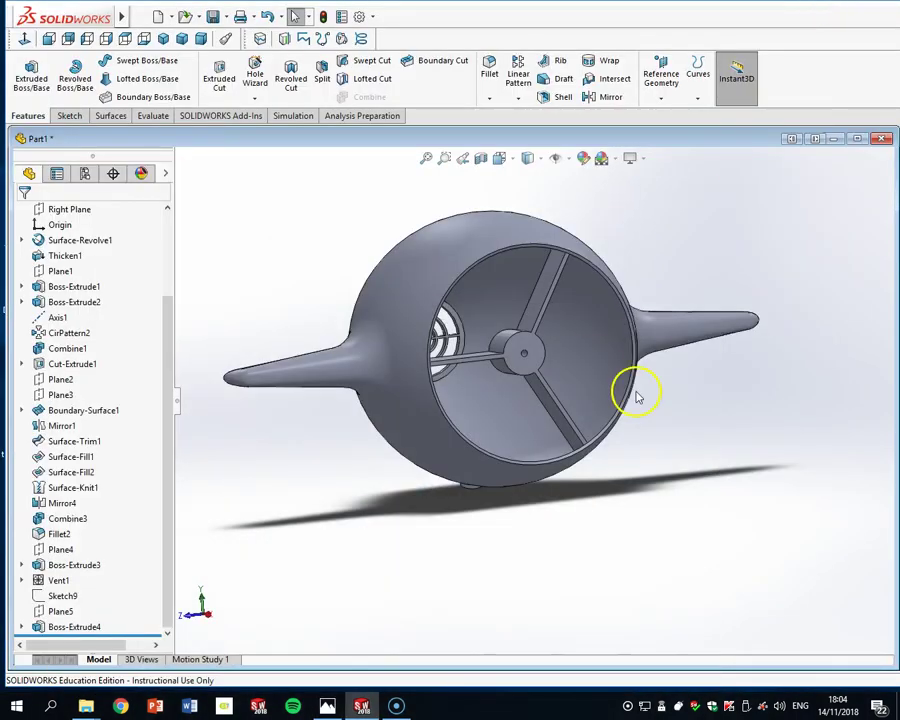
Sketch a circle about 113 mm in diameter on the Right Plane, centered on the origin around the fan opening
left_click_drag(172, 347, 166, 230)
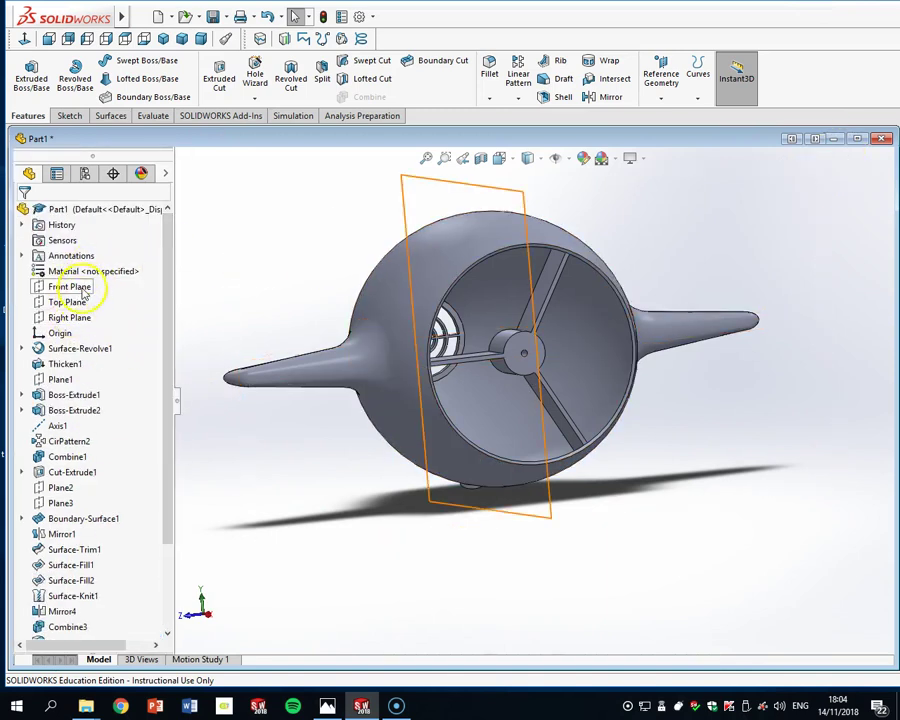
left_click(70, 316)
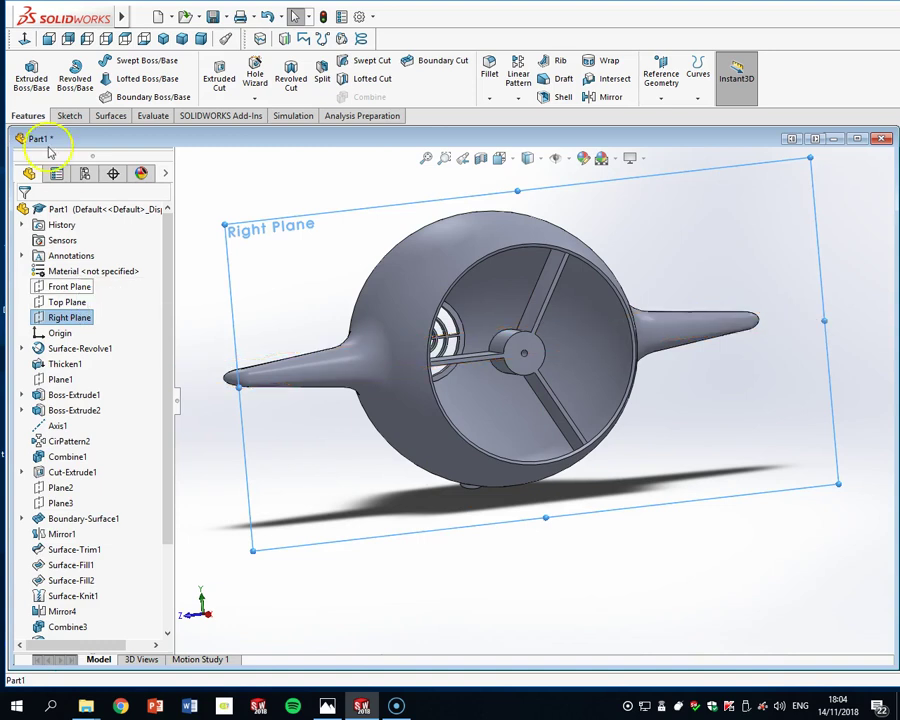
left_click(30, 60)
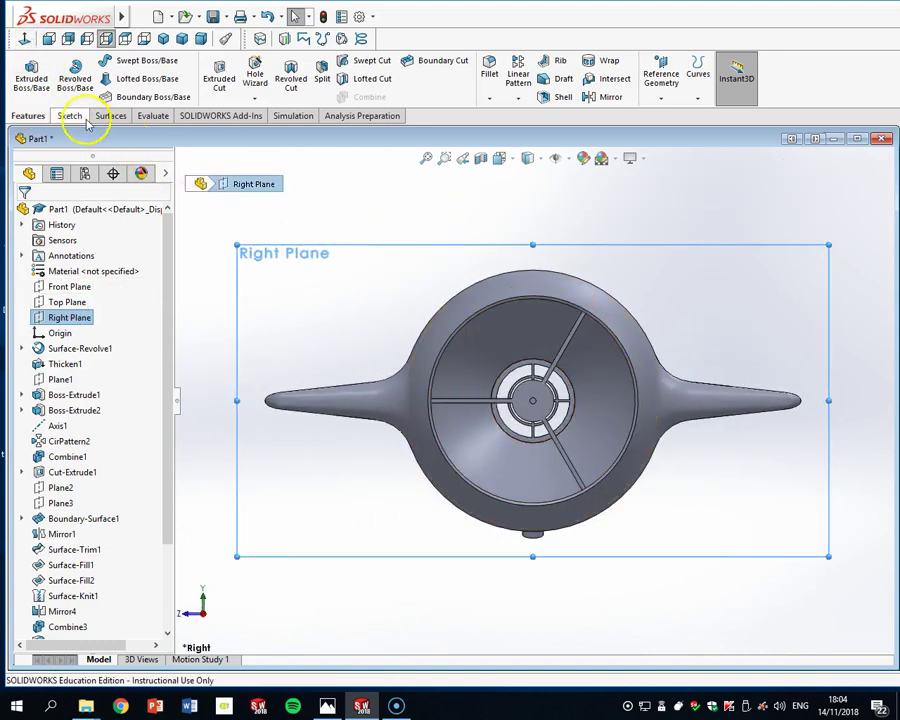
left_click(70, 116)
left_click(126, 61)
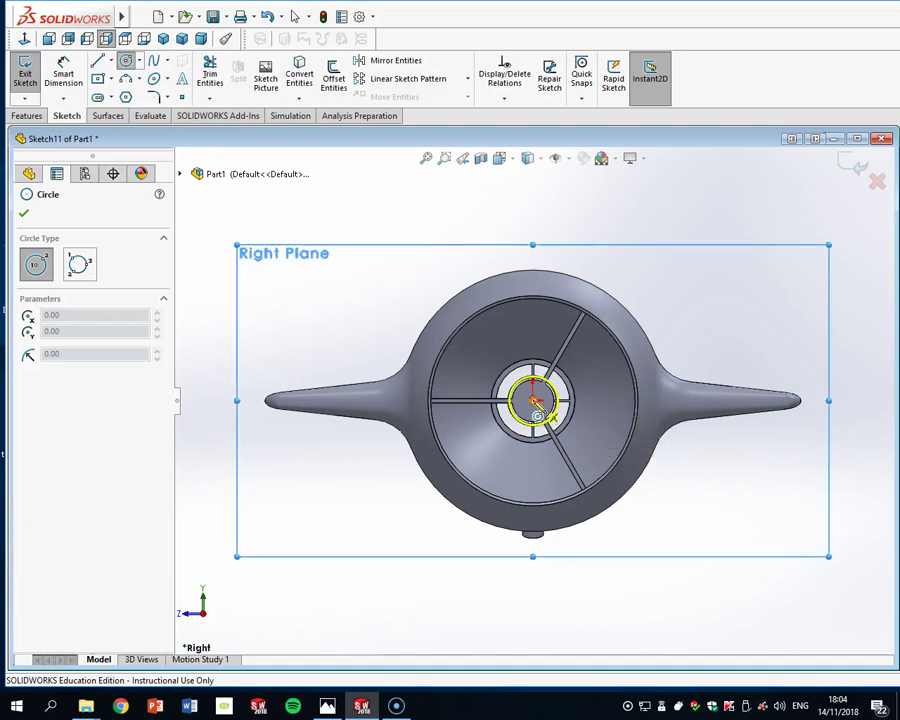
scroll(538, 405, "down", 6)
left_click(527, 376)
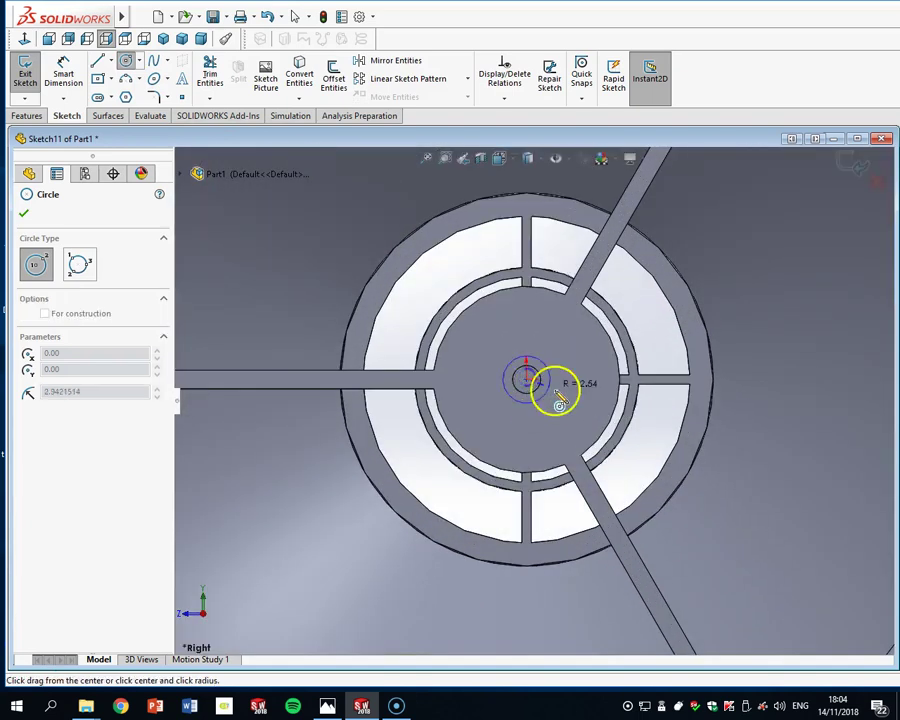
scroll(565, 405, "up", 4)
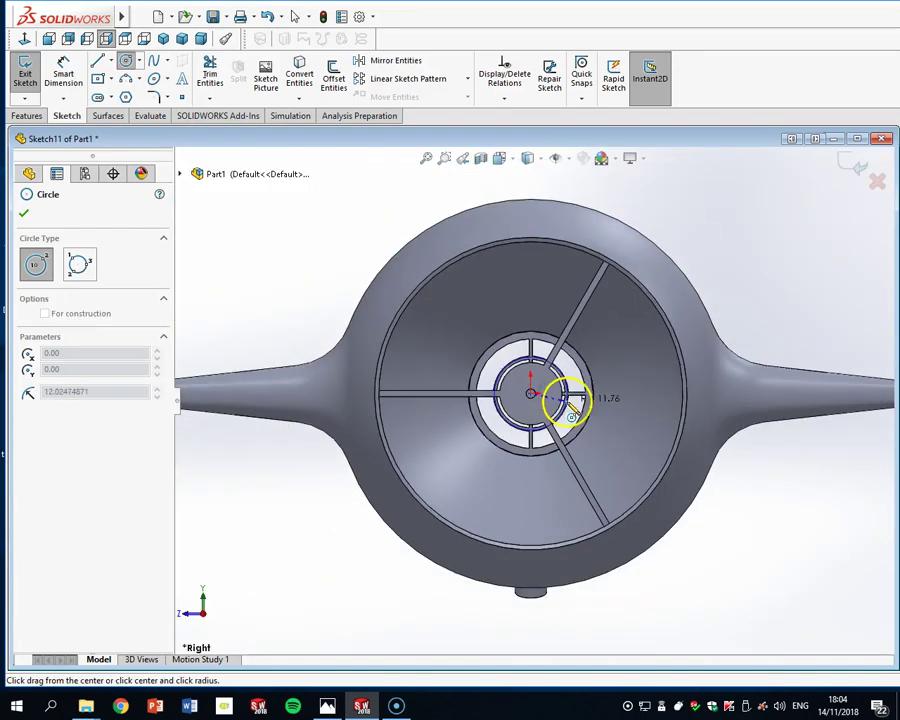
left_click(688, 326)
key("Escape")
Set the large circle's diameter to 110 mm and finish the sketch
left_click(63, 73)
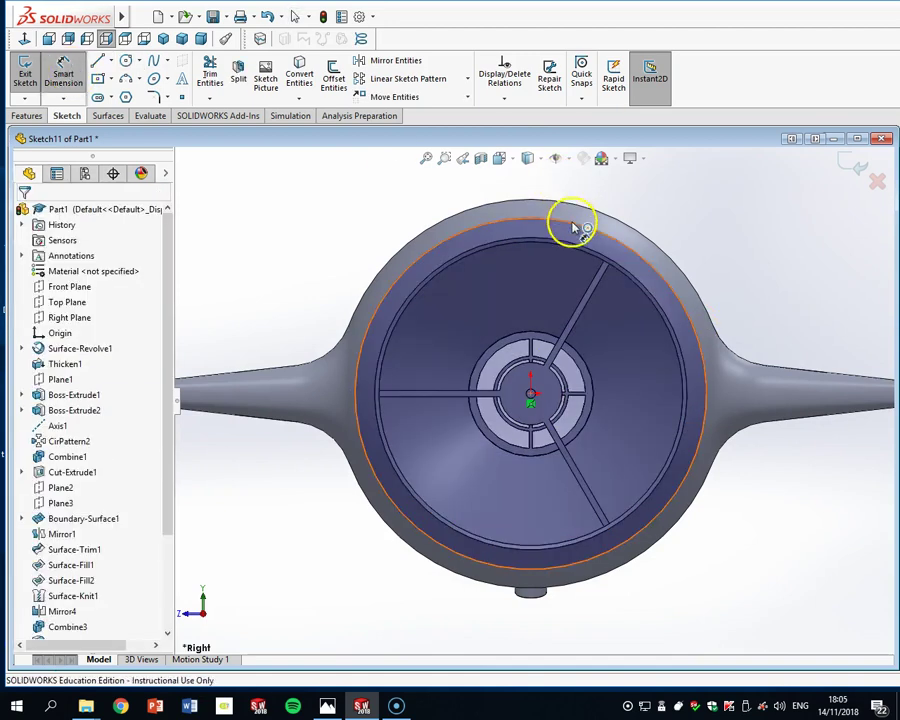
left_click(577, 225)
left_click(740, 228)
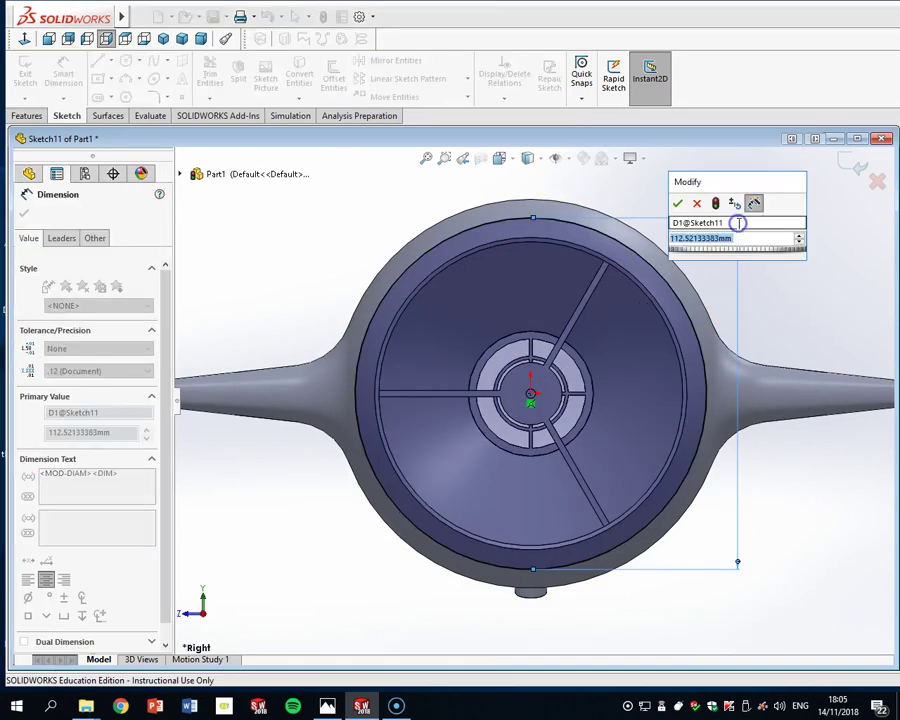
type("110")
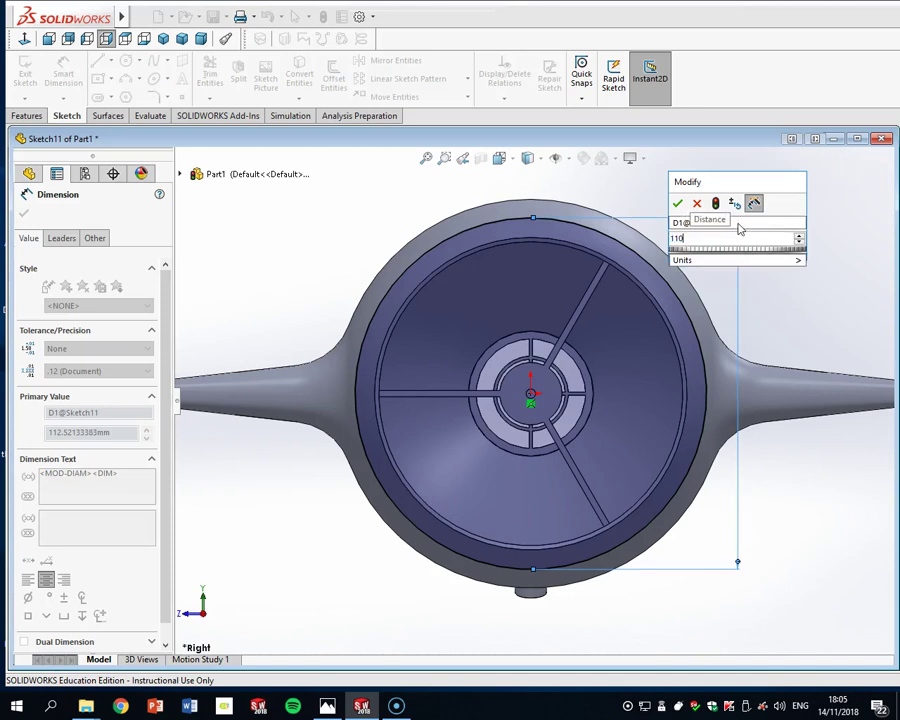
key("Return")
scroll(728, 318, "up", 4)
middle_click_drag(696, 335, 796, 297)
key("Escape")
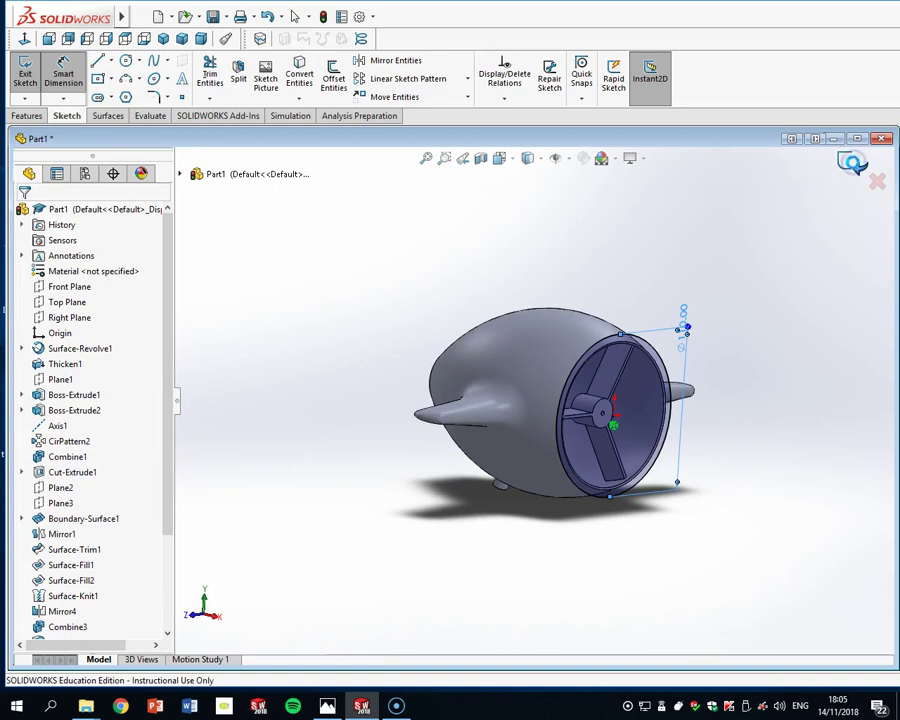
key("ctrl+b")
middle_click_drag(831, 263, 806, 274)
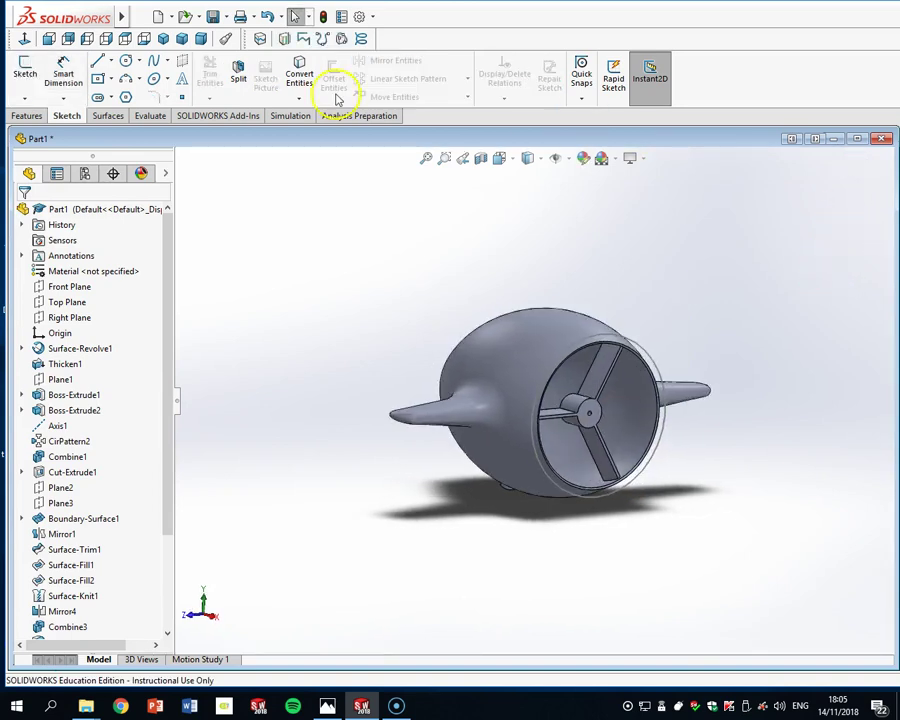
Create a projection split line from the 110 mm circle sketch onto the fan body's outer face
left_click(12, 117)
left_click(696, 101)
left_click(705, 114)
scroll(687, 296, "down", 5)
middle_click_drag(395, 378, 437, 407)
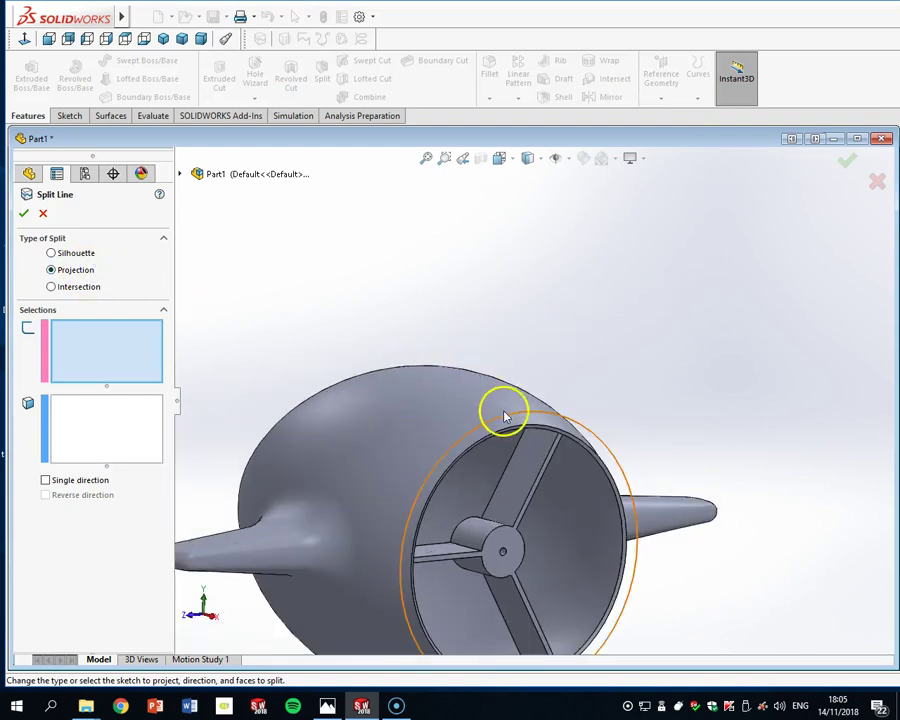
left_click(505, 416)
left_click(437, 425)
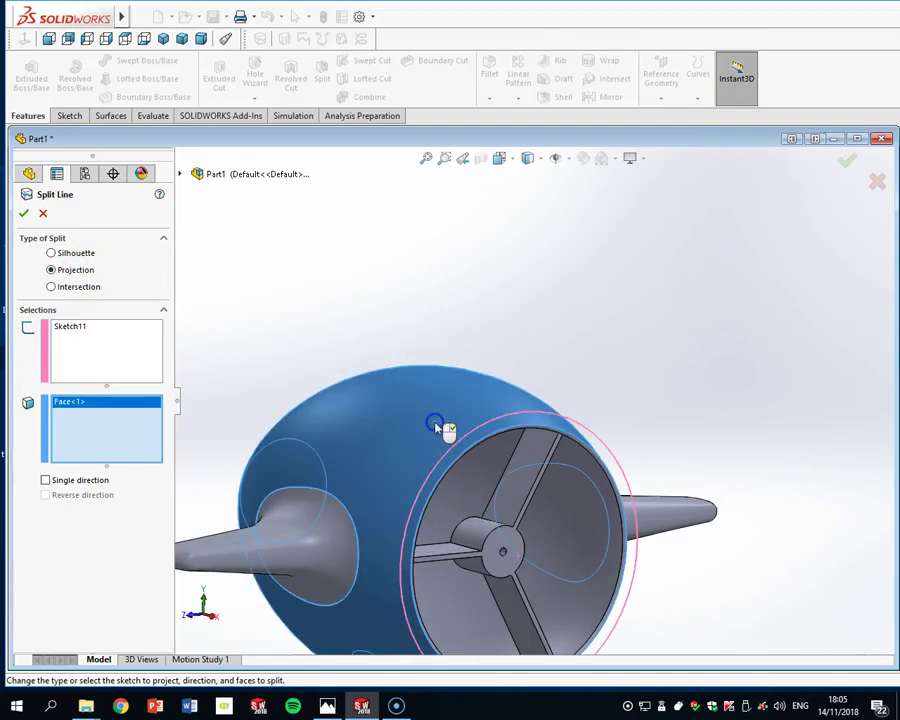
left_click(26, 212)
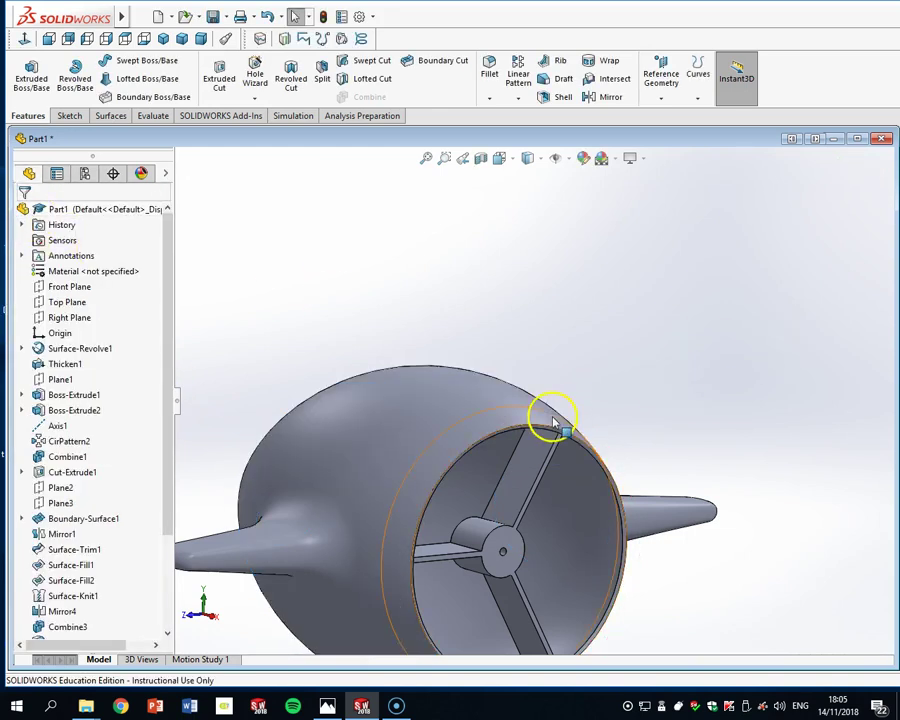
Examine the split band around the front opening against the rest of the outer body face
scroll(555, 426, "up", 3)
middle_click_drag(577, 428, 558, 458)
scroll(558, 460, "down", 5)
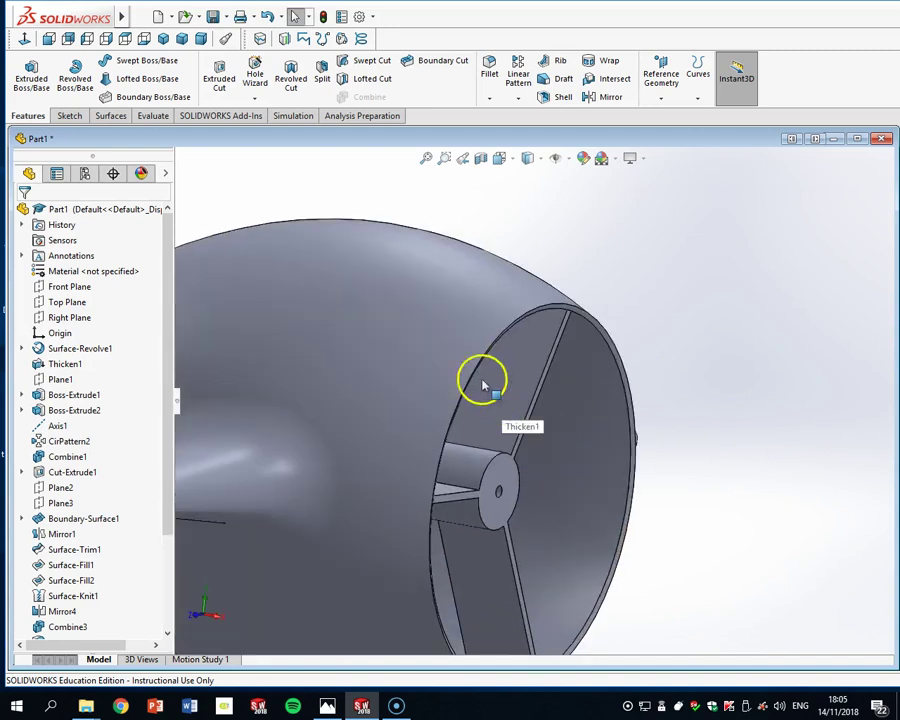
left_click(462, 364)
left_click(406, 352)
left_click(441, 365)
left_click(399, 346)
left_click(440, 365)
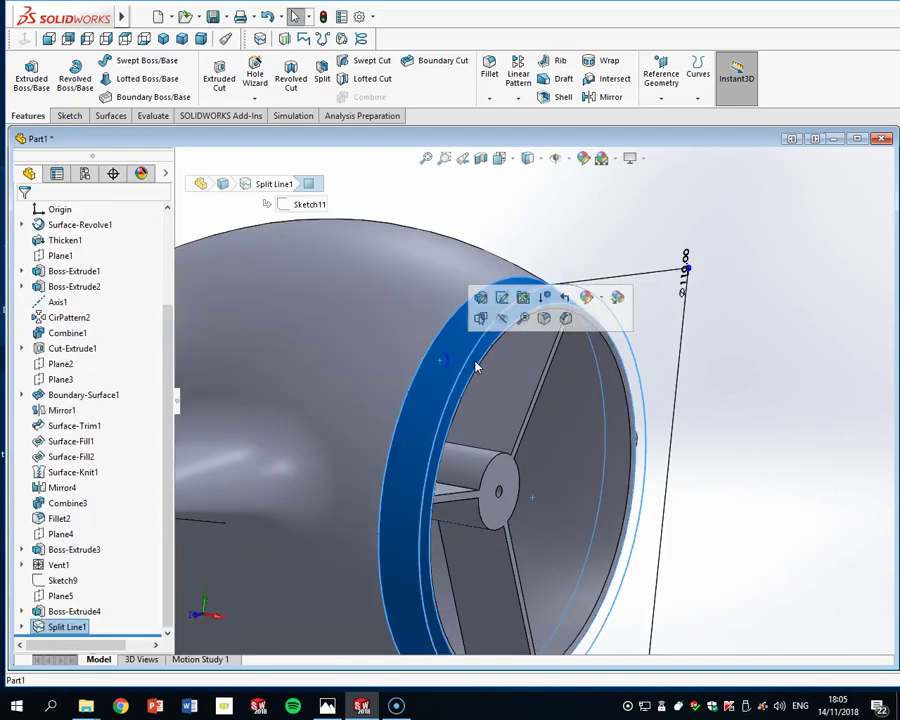
scroll(532, 398, "up", 1)
scroll(795, 376, "up", 3)
middle_click_drag(788, 378, 733, 390)
scroll(740, 440, "up", 1)
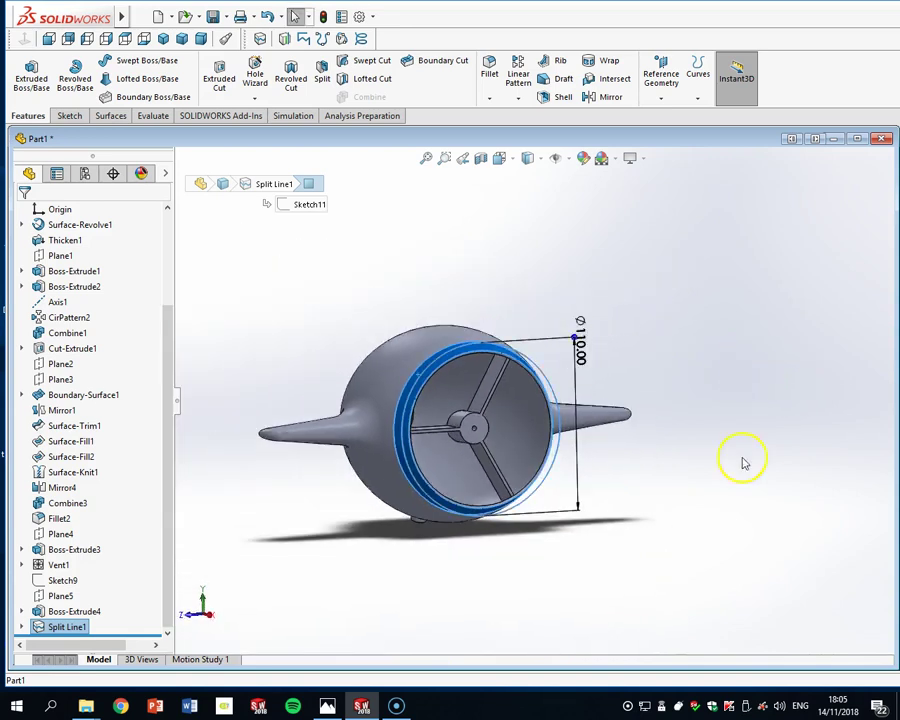
left_click(742, 462)
scroll(649, 476, "down", 2)
scroll(548, 454, "up", 2)
scroll(434, 396, "down", 1)
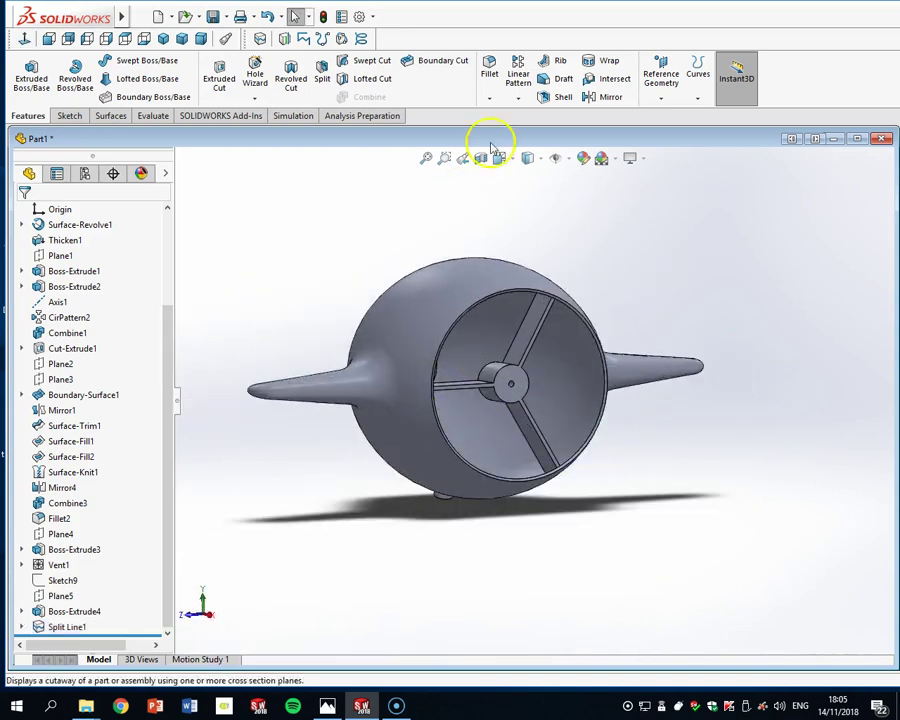
Start a symmetric 1 mm fillet and select the front face of the hub and spokes
left_click(484, 76)
scroll(540, 399, "down", 1)
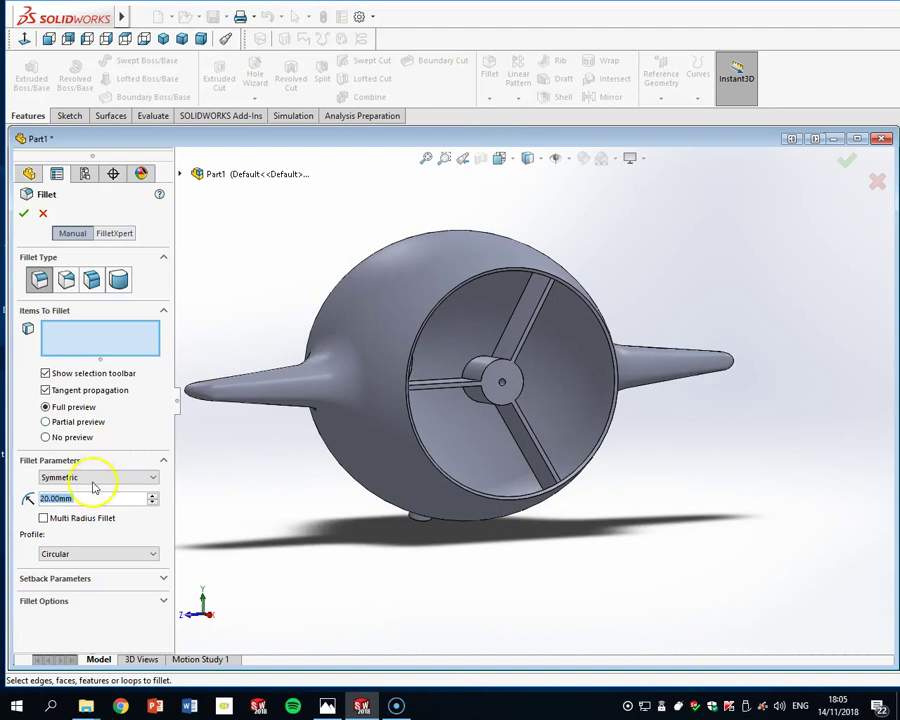
type("1")
key("Return")
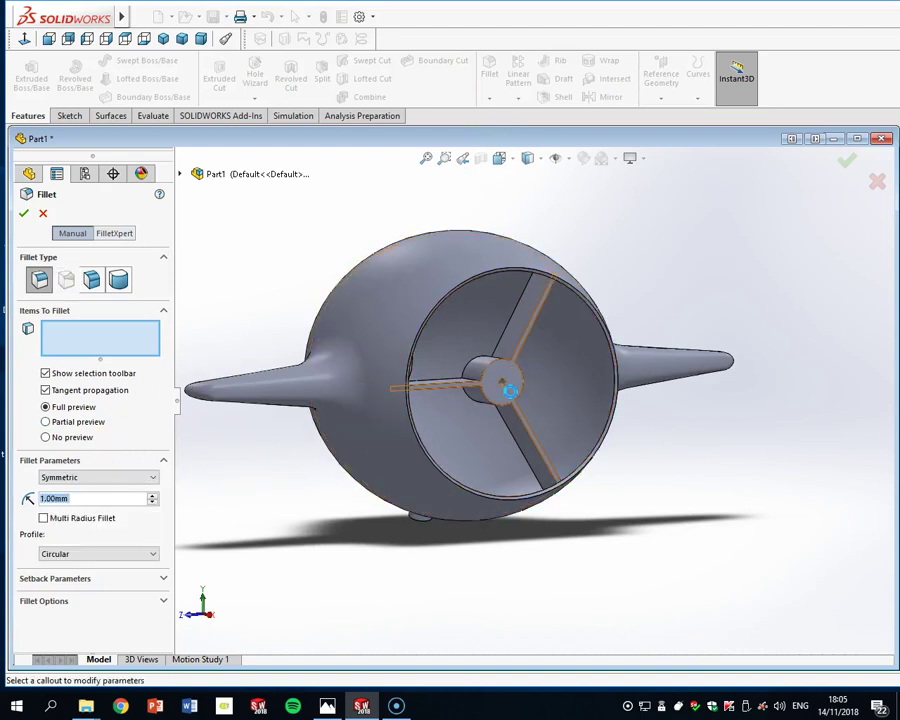
left_click(510, 390)
scroll(510, 390, "down", 3)
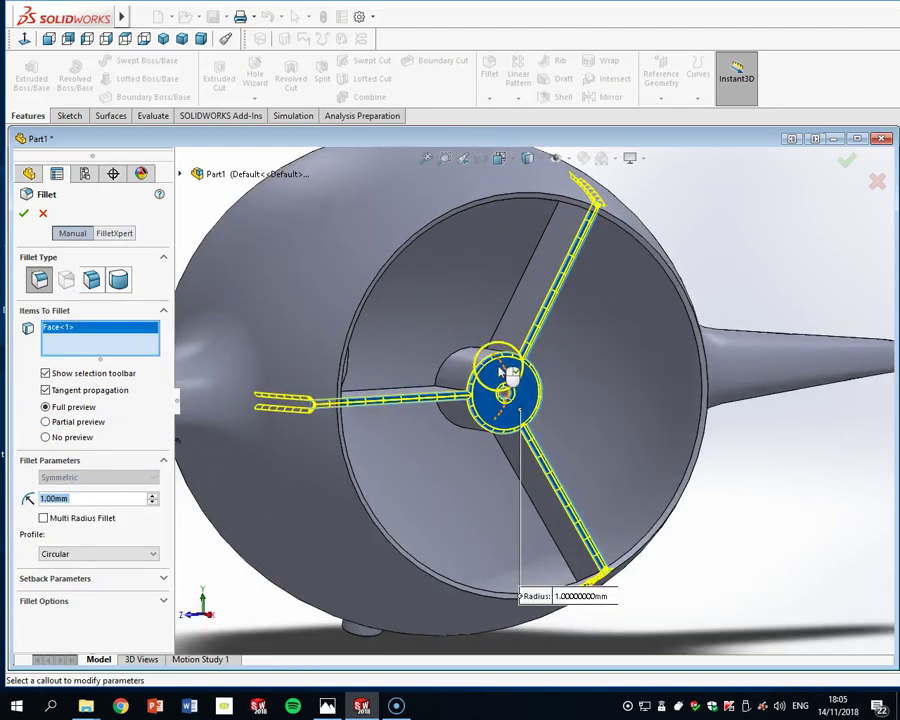
Add the rear face of the hub and spokes to the fillet selection
middle_click_drag(382, 391, 238, 504)
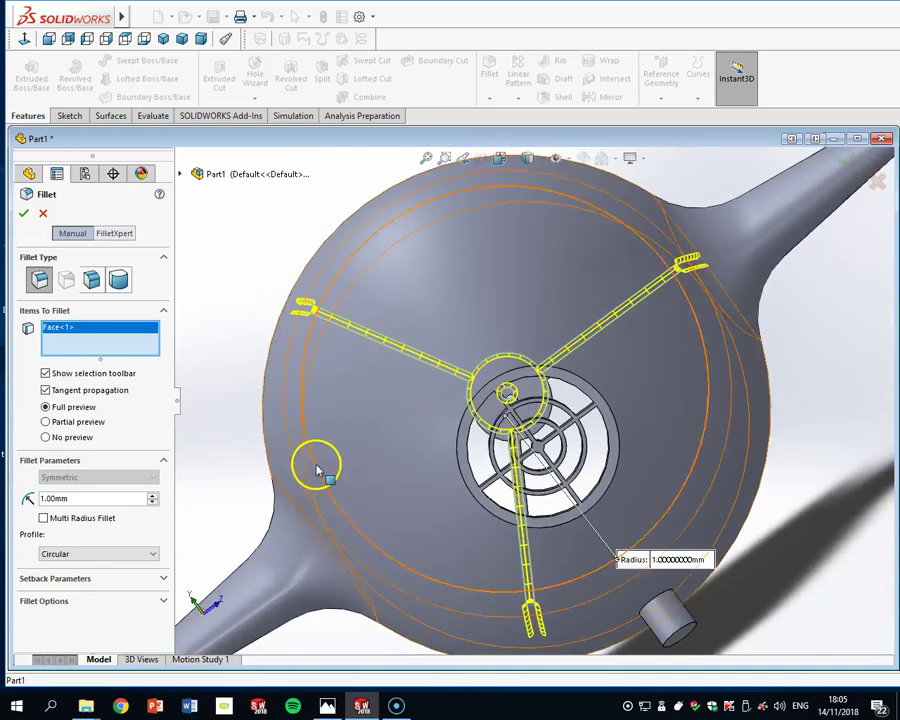
scroll(375, 455, "down", 3)
middle_click_drag(668, 395, 701, 381)
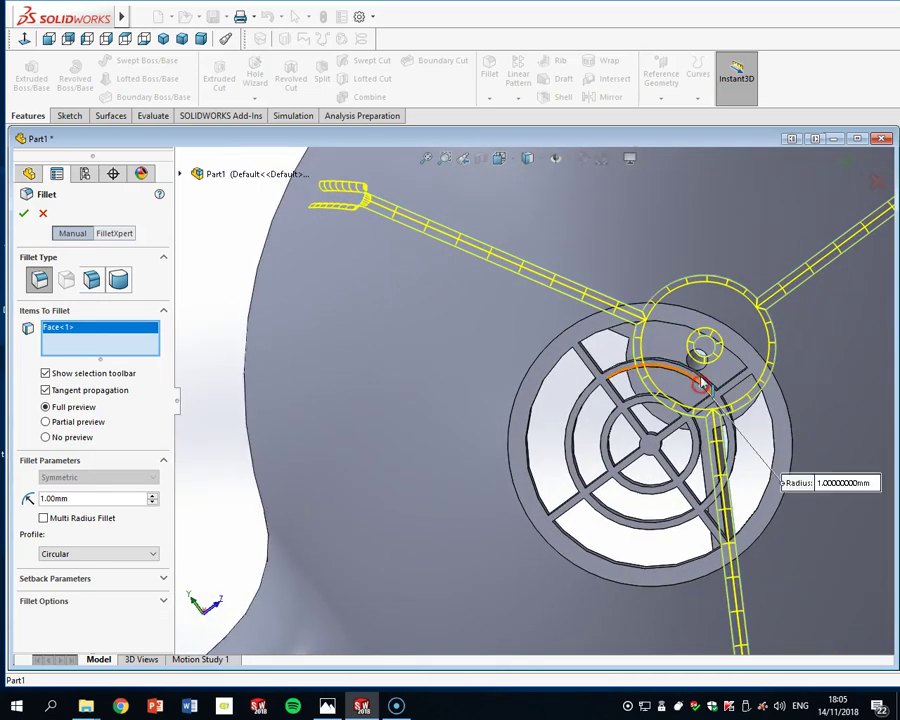
left_click(678, 352)
scroll(678, 358, "up", 5)
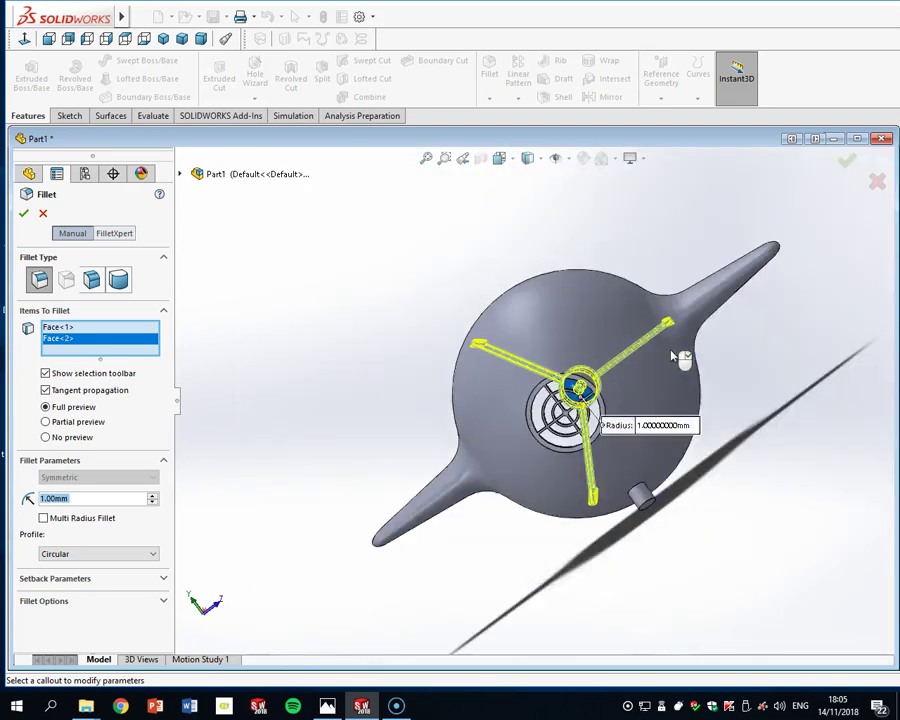
Add three of the edges where the spokes meet the central hub to the 1 mm fillet
middle_click_drag(636, 370, 482, 376)
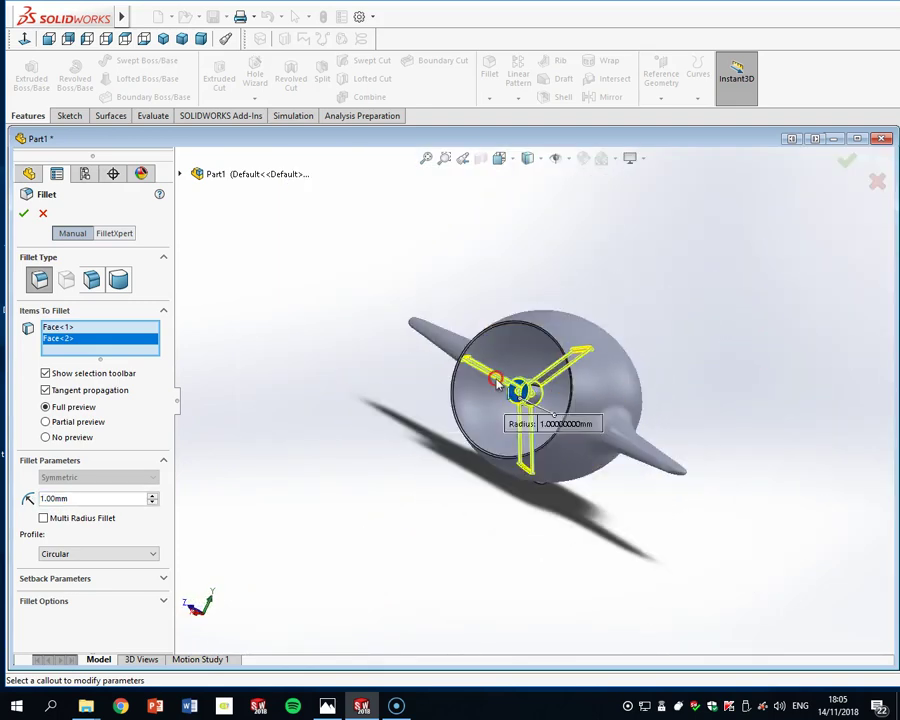
scroll(490, 355, "down", 5)
scroll(496, 330, "down", 3)
middle_click_drag(542, 398, 603, 460)
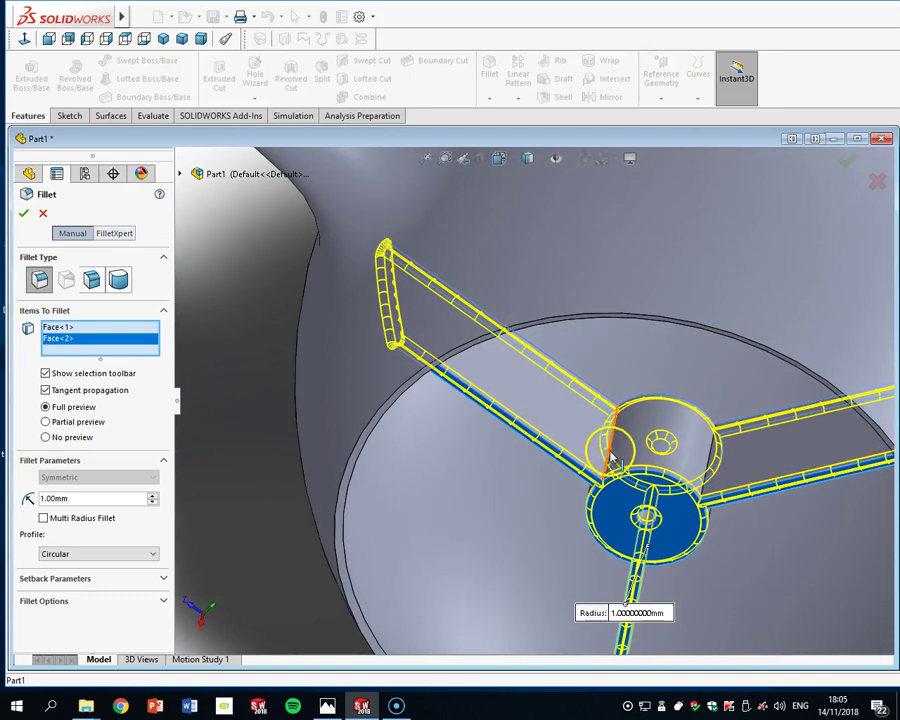
left_click(613, 458)
scroll(700, 440, "down", 5)
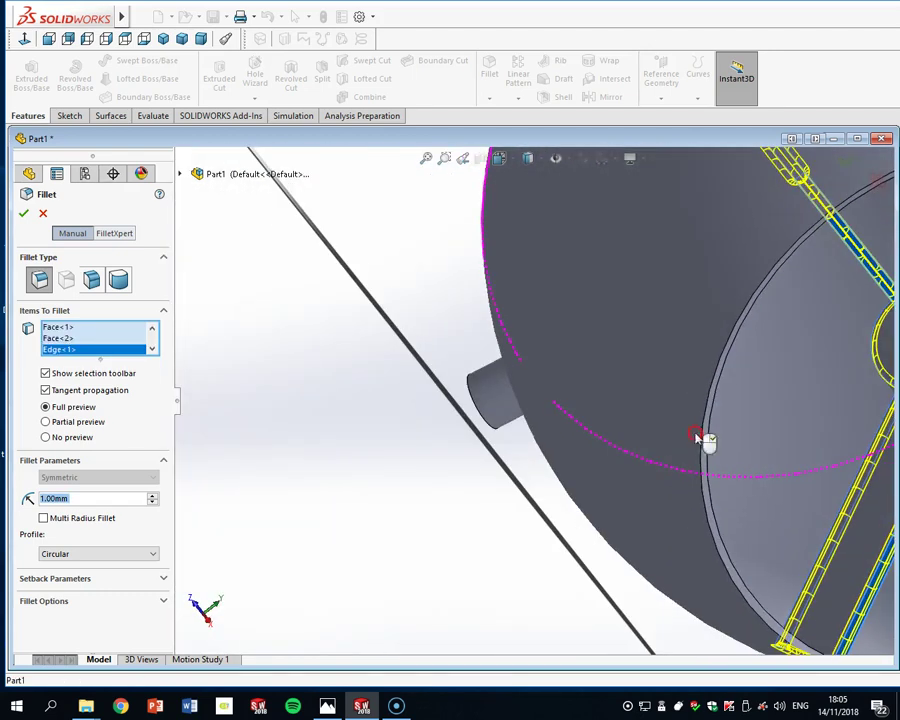
scroll(700, 438, "up", 5)
middle_click_drag(760, 362, 742, 357)
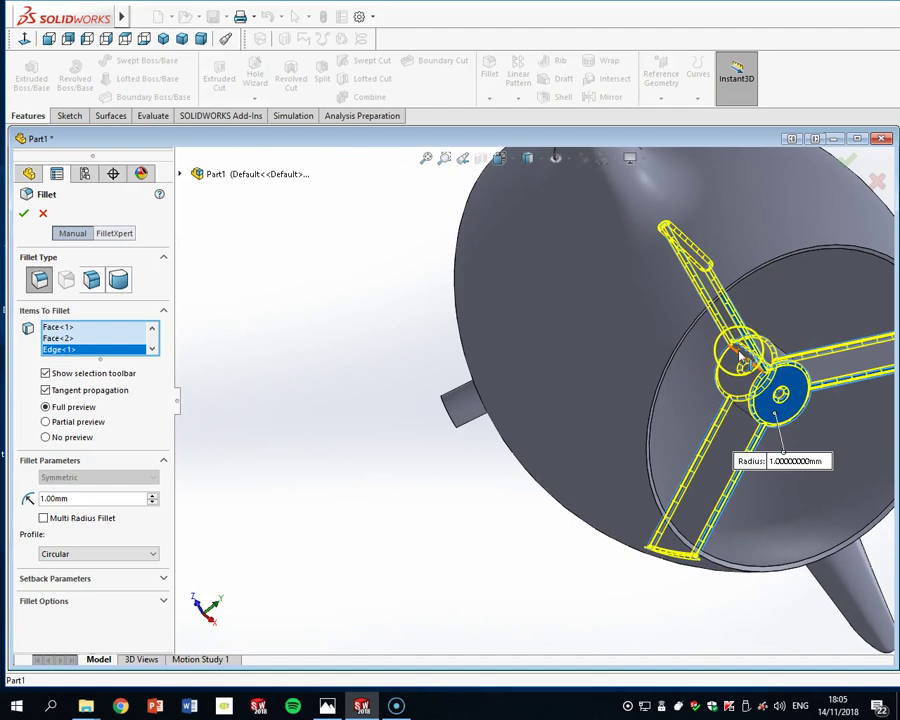
left_click(740, 357)
scroll(750, 420, "down", 6)
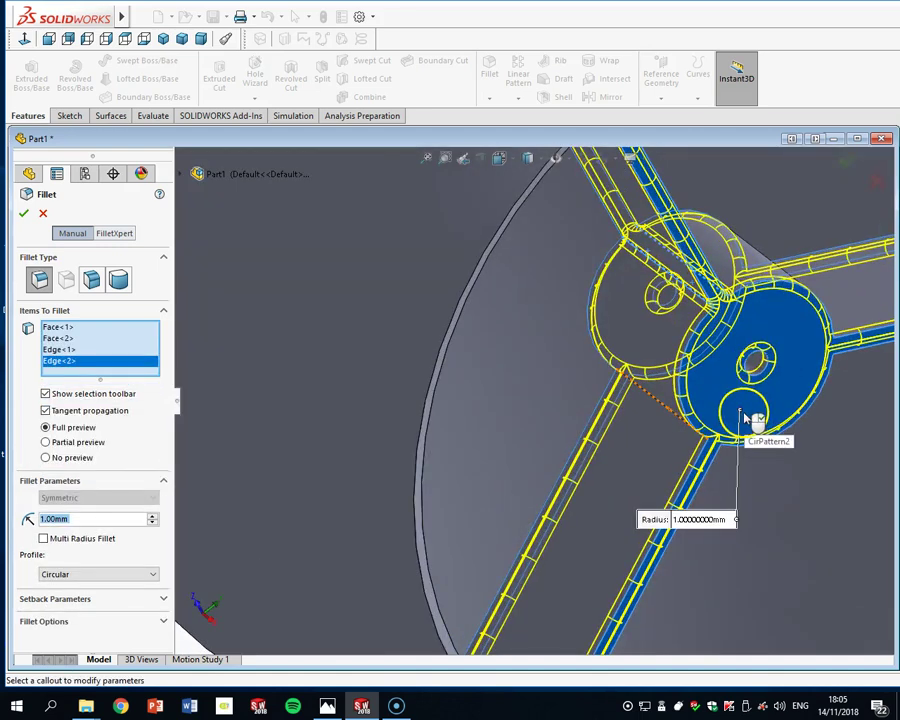
left_click(576, 417)
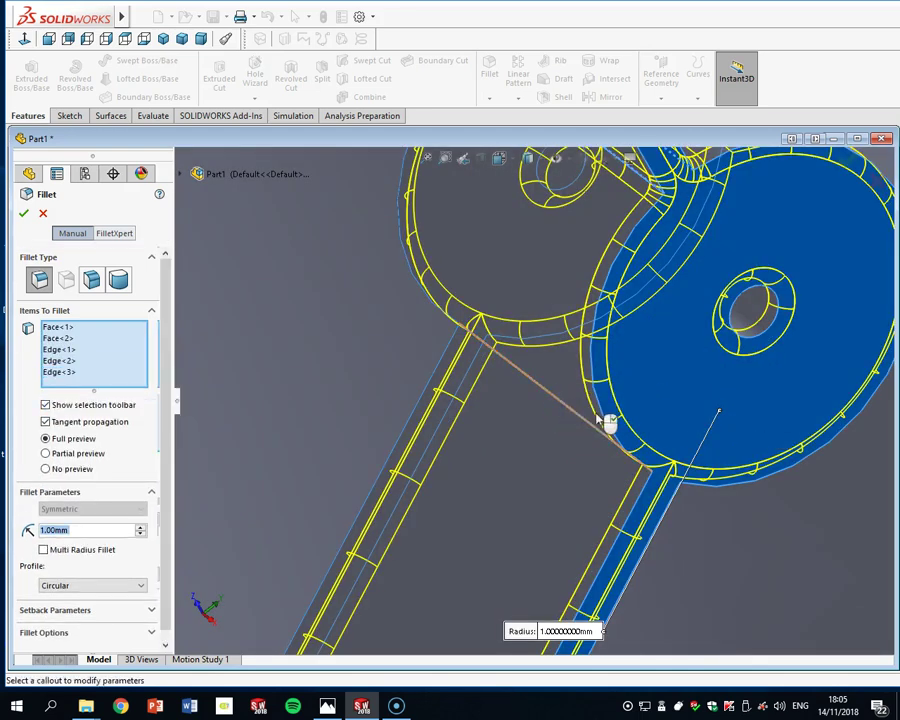
Add the remaining three spoke-to-hub junction edges to the 1 mm fillet
middle_click_drag(608, 422, 567, 277)
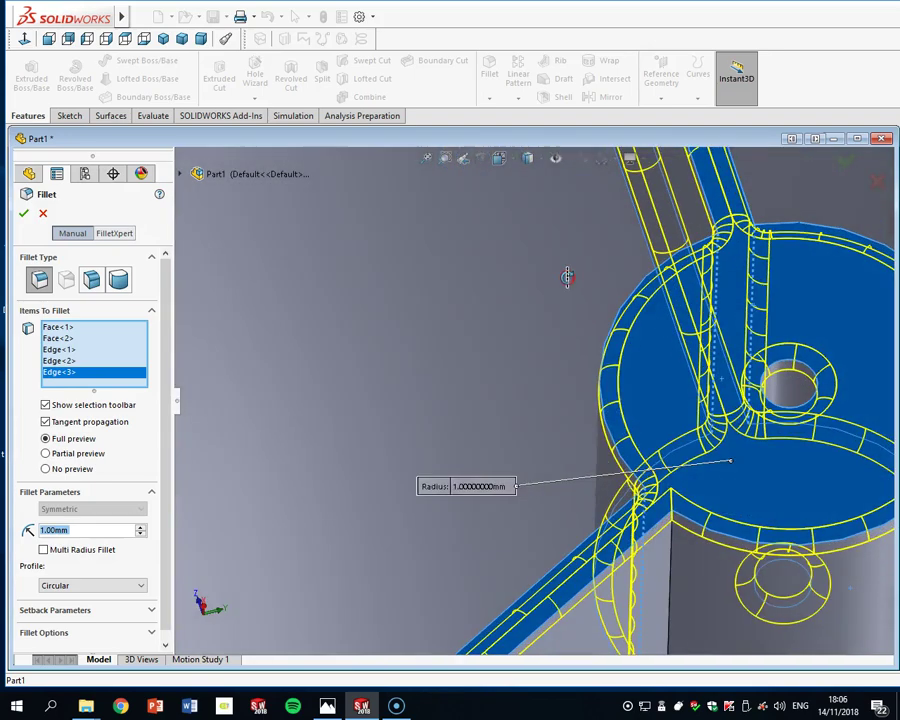
left_click(672, 560)
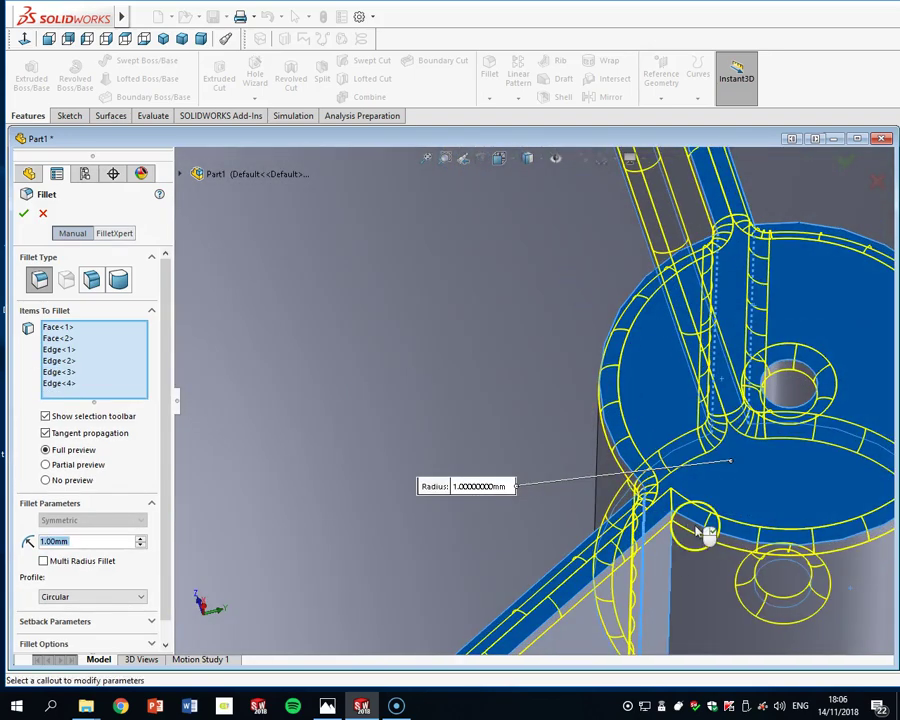
scroll(706, 530, "up", 3)
middle_click_drag(703, 526, 748, 458)
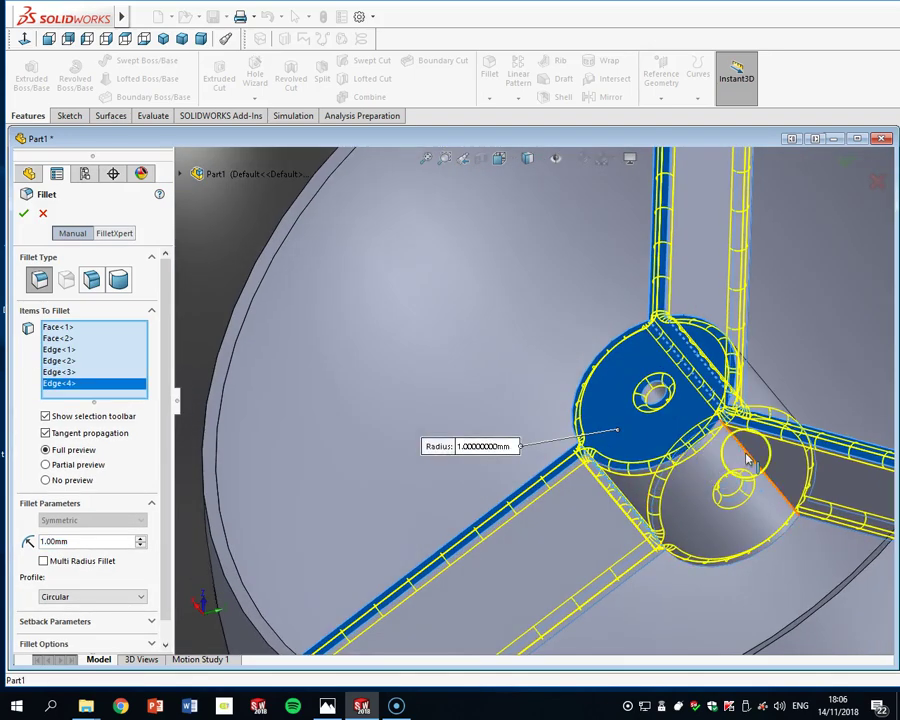
left_click(748, 458)
middle_click_drag(797, 358, 762, 402)
scroll(530, 308, "up", 4)
middle_click_drag(582, 476, 420, 492)
scroll(619, 461, "up", 2)
middle_click_drag(620, 462, 663, 416)
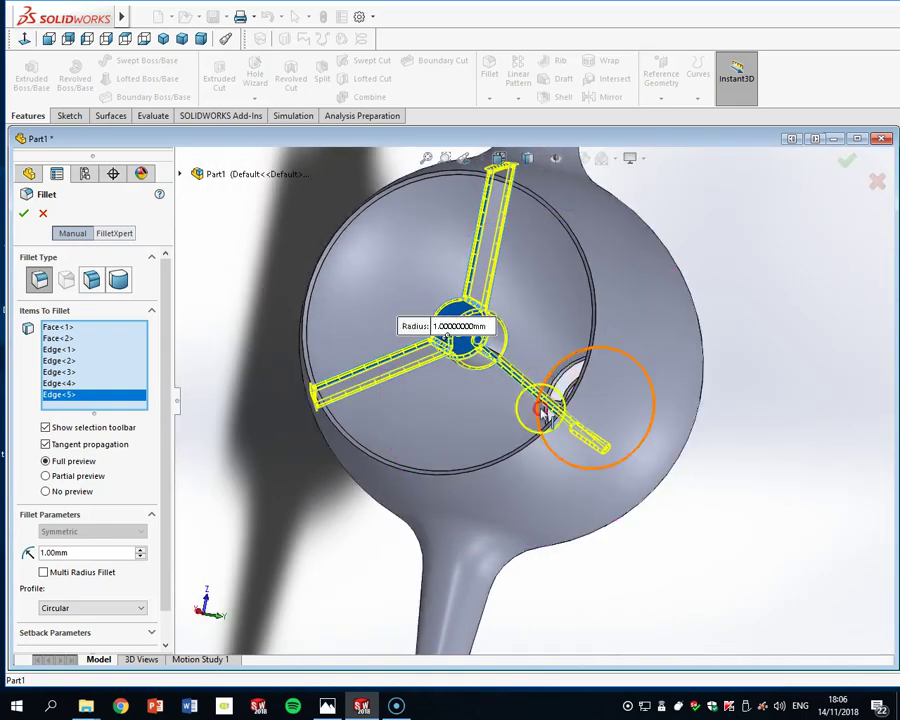
scroll(520, 430, "down", 5)
scroll(432, 476, "down", 2)
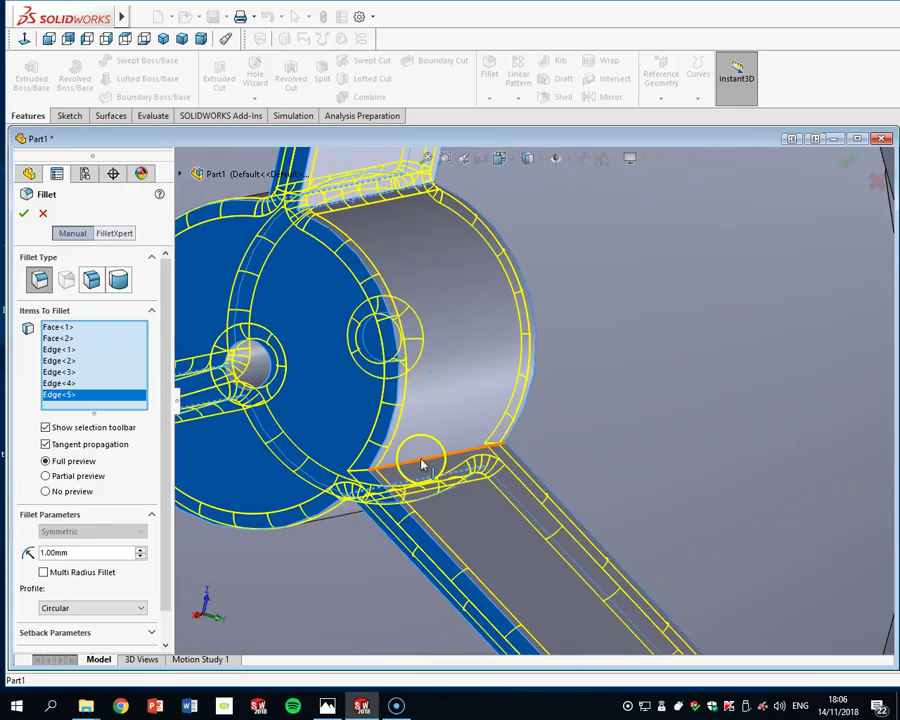
left_click(422, 465)
scroll(446, 457, "up", 6)
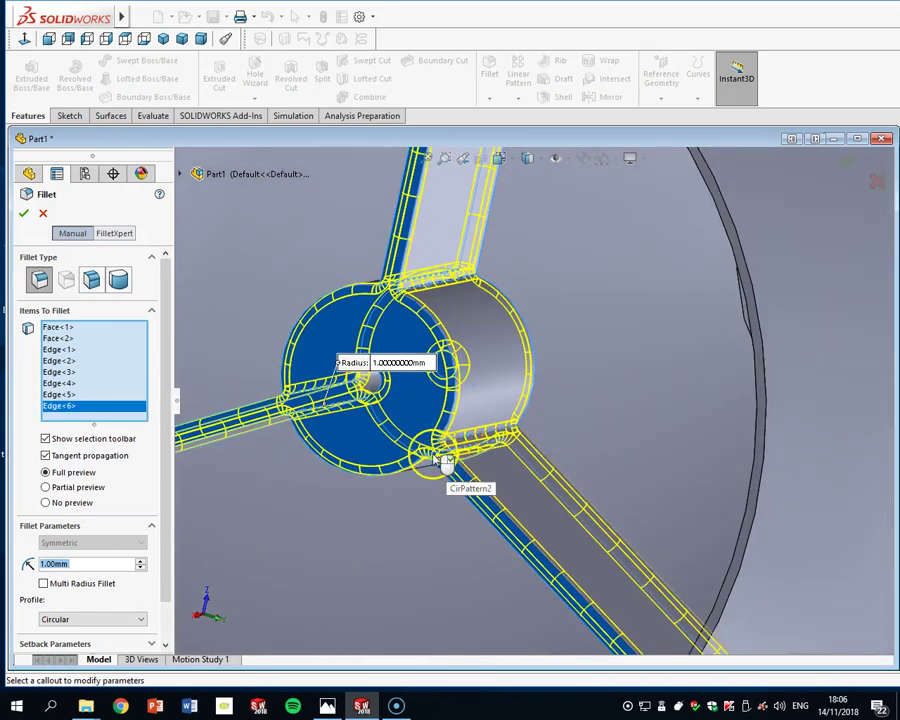
scroll(545, 423, "up", 4)
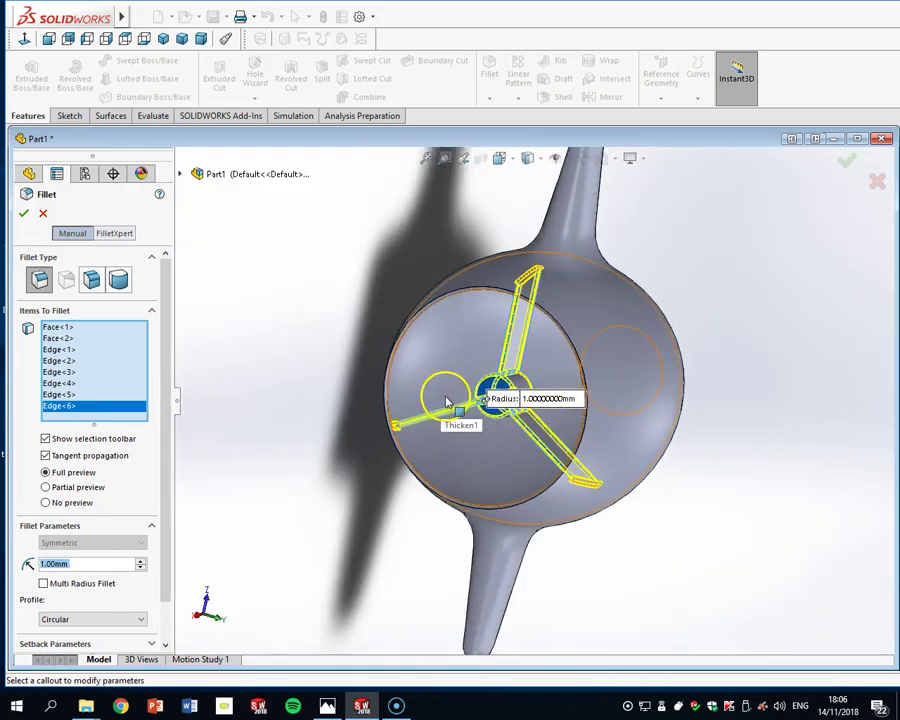
Replace the front face in the fillet selection with the hub's three front arc edges
scroll(462, 400, "down", 10)
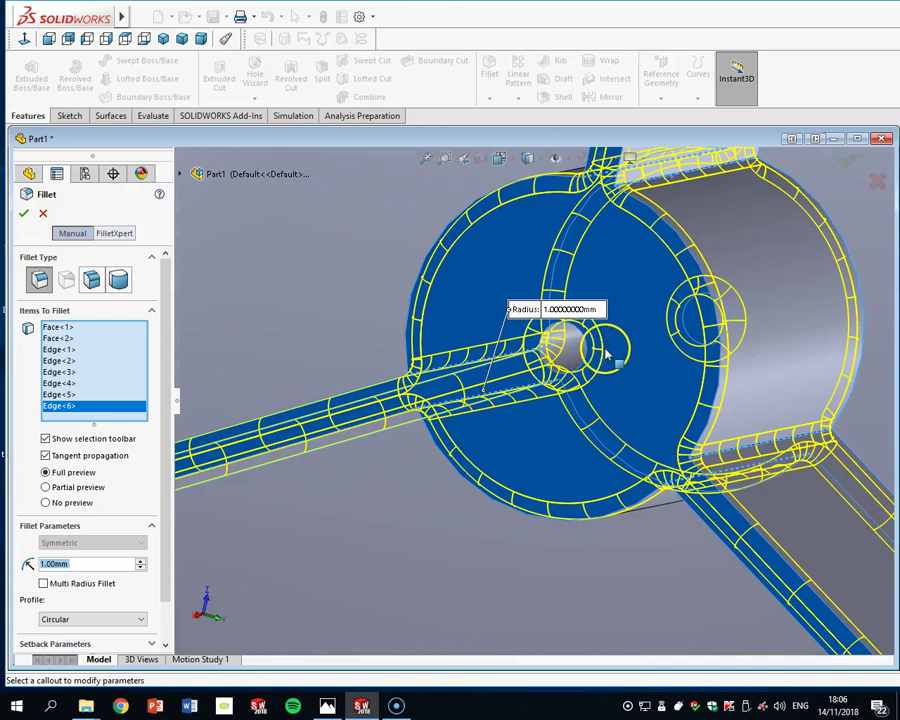
left_click(610, 350)
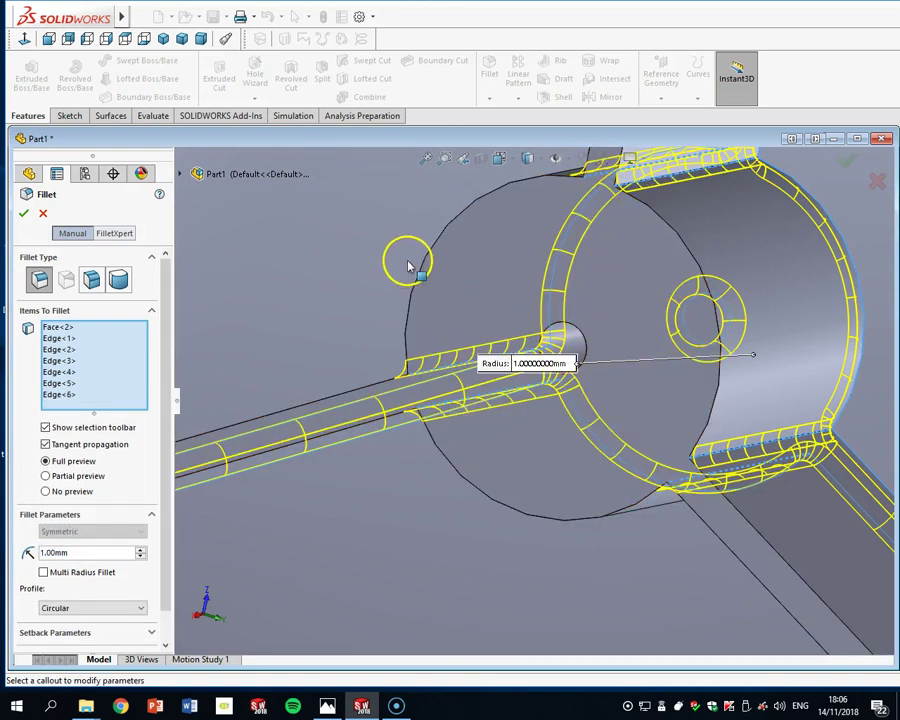
left_click(423, 268)
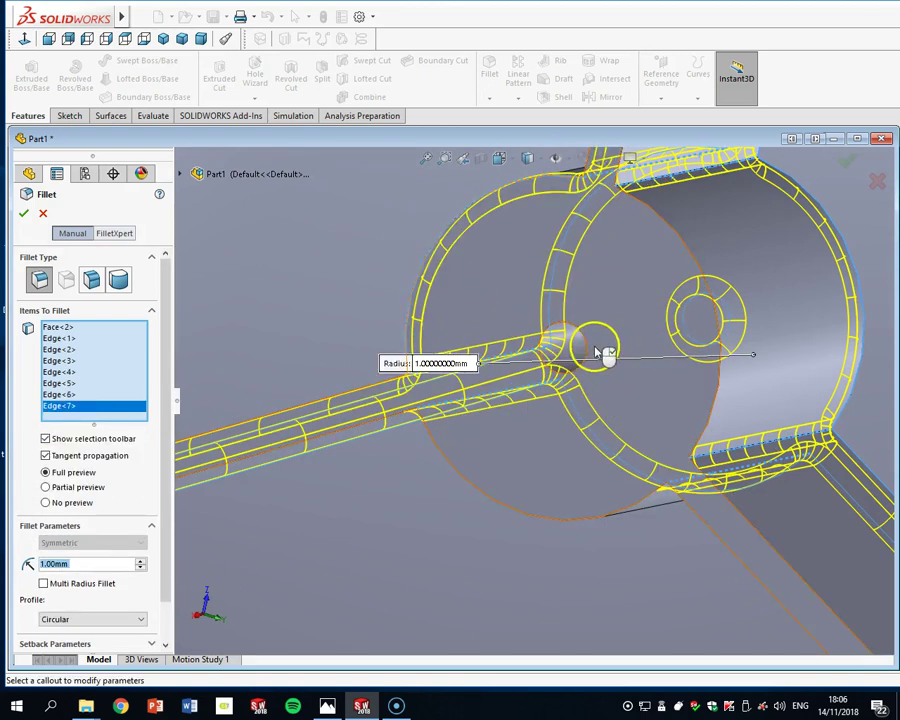
left_click(552, 519)
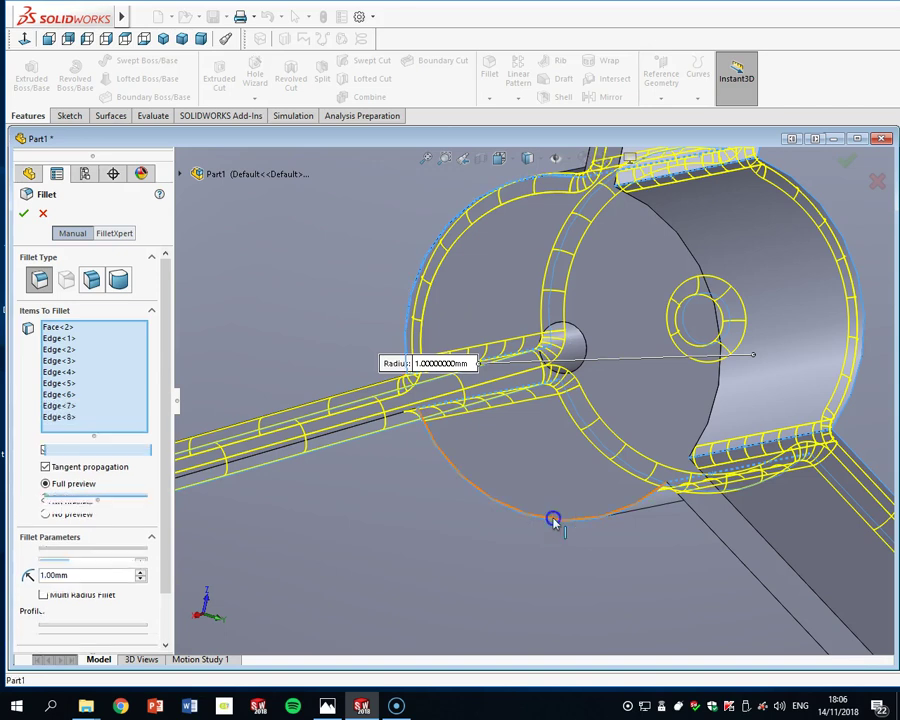
left_click(709, 424)
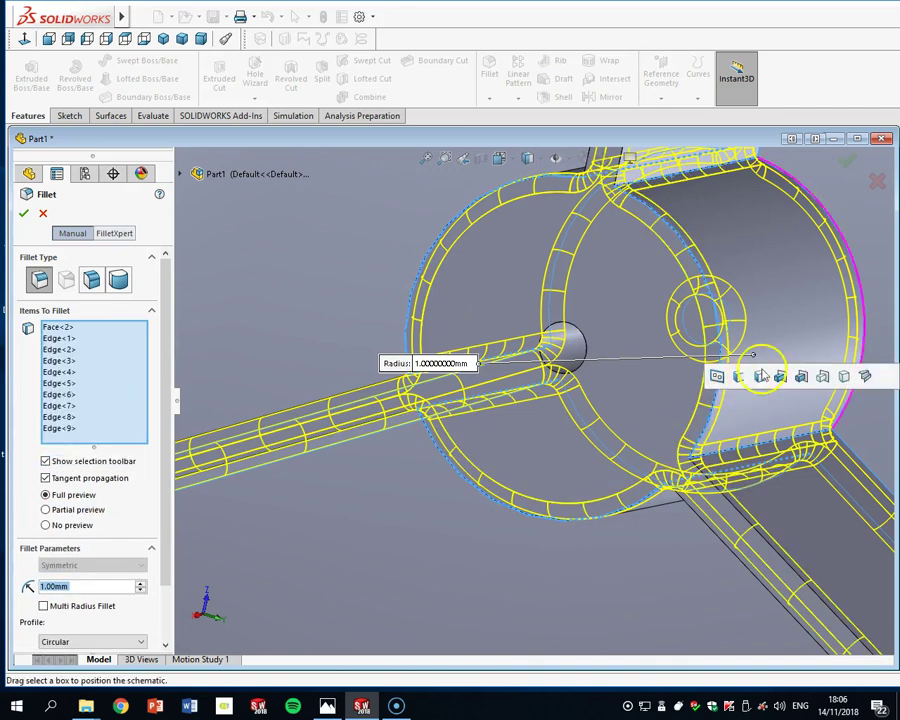
Remove the rear hub-and-spoke face from the fillet selection
right_click(73, 327)
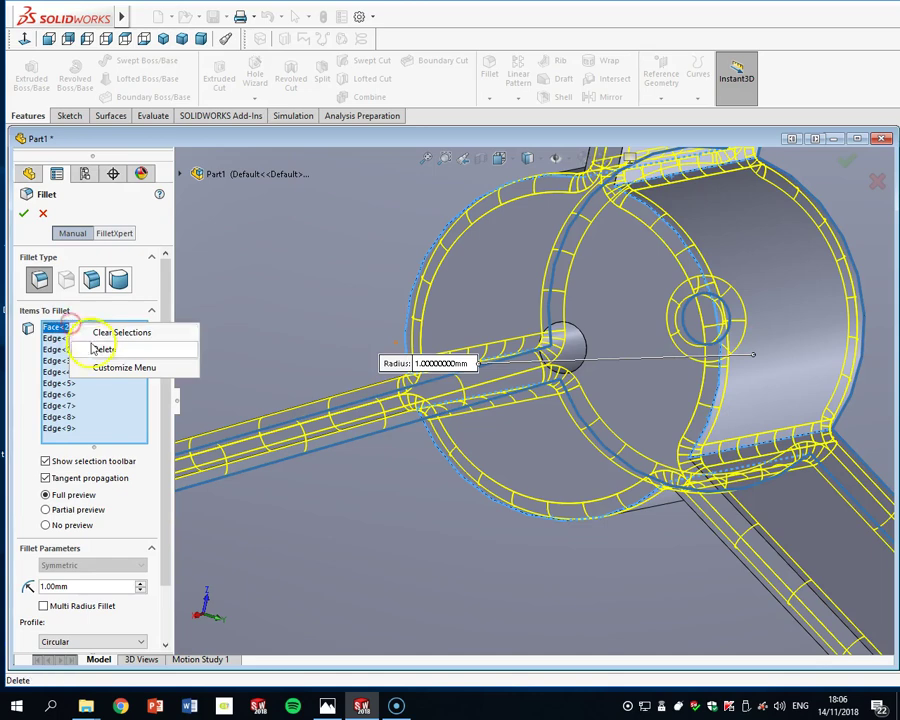
left_click(82, 347)
scroll(633, 330, "up", 10)
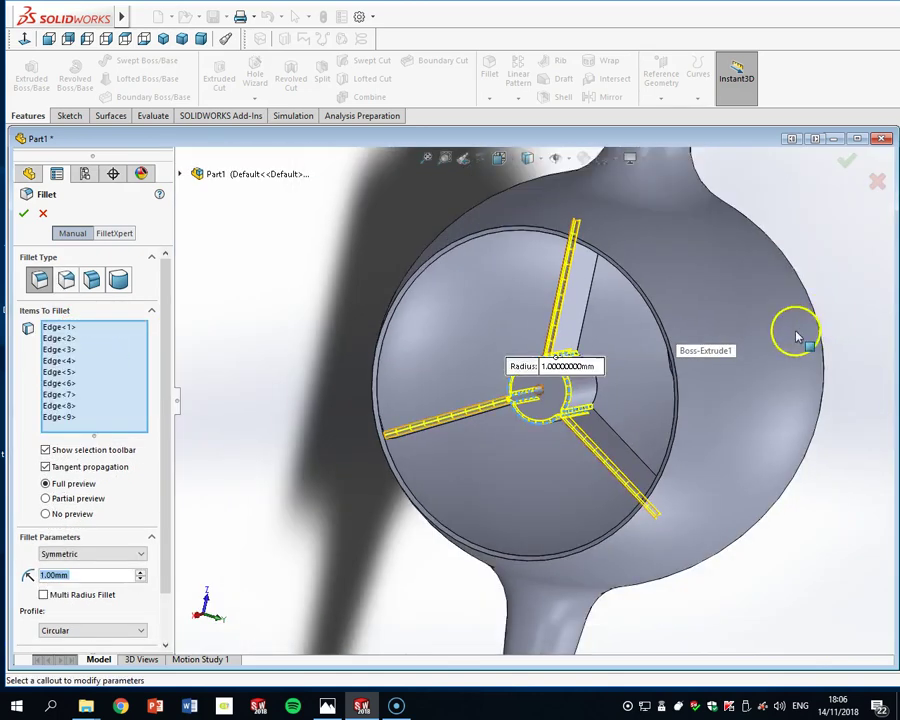
scroll(783, 365, "down", 10)
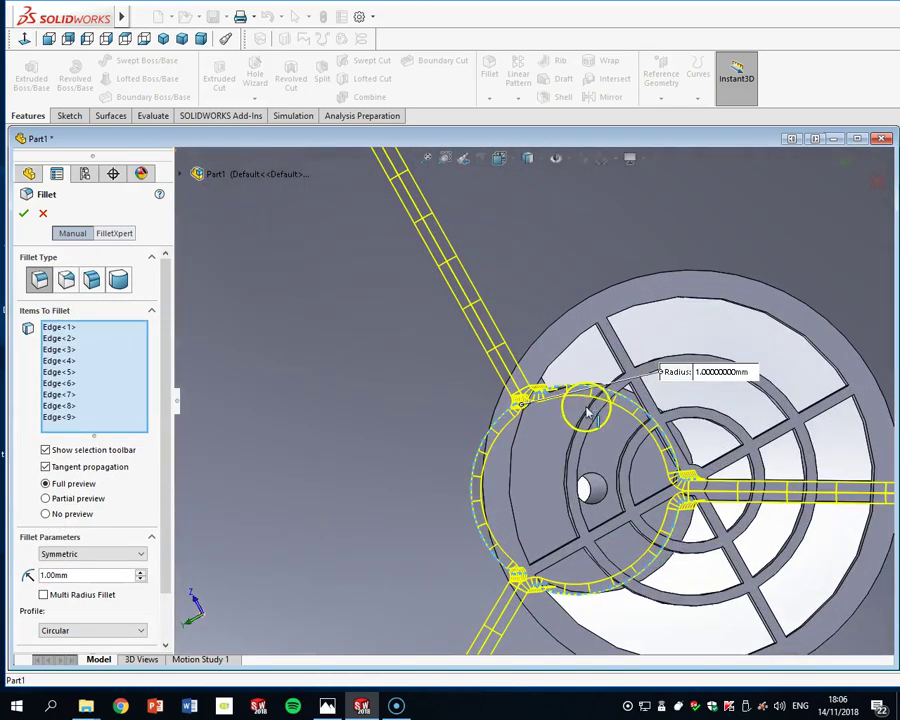
scroll(660, 408, "down", 4)
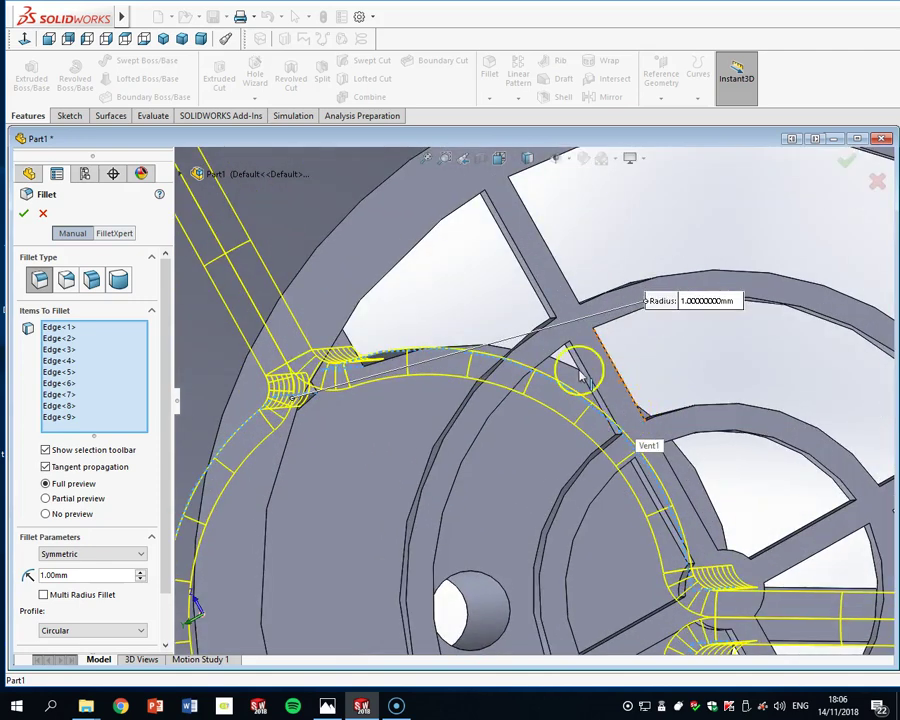
Add the hub's three rear arc edges between the spokes to the 1 mm fillet
left_click(567, 364)
scroll(458, 412, "up", 6)
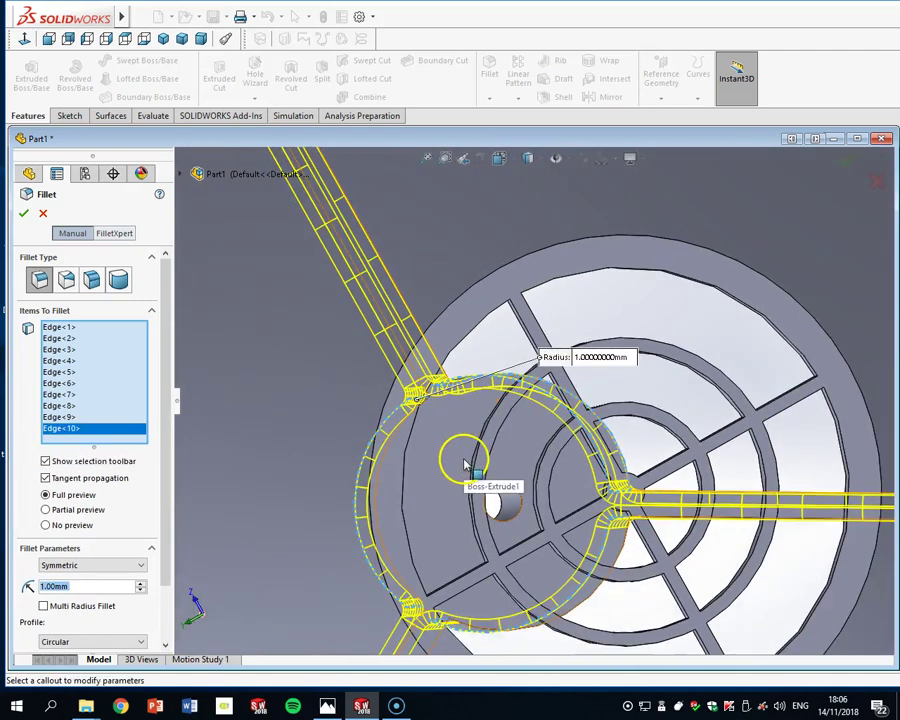
middle_click_drag(458, 460, 592, 533)
left_click(385, 467)
scroll(592, 533, "up", 4)
scroll(585, 522, "down", 10)
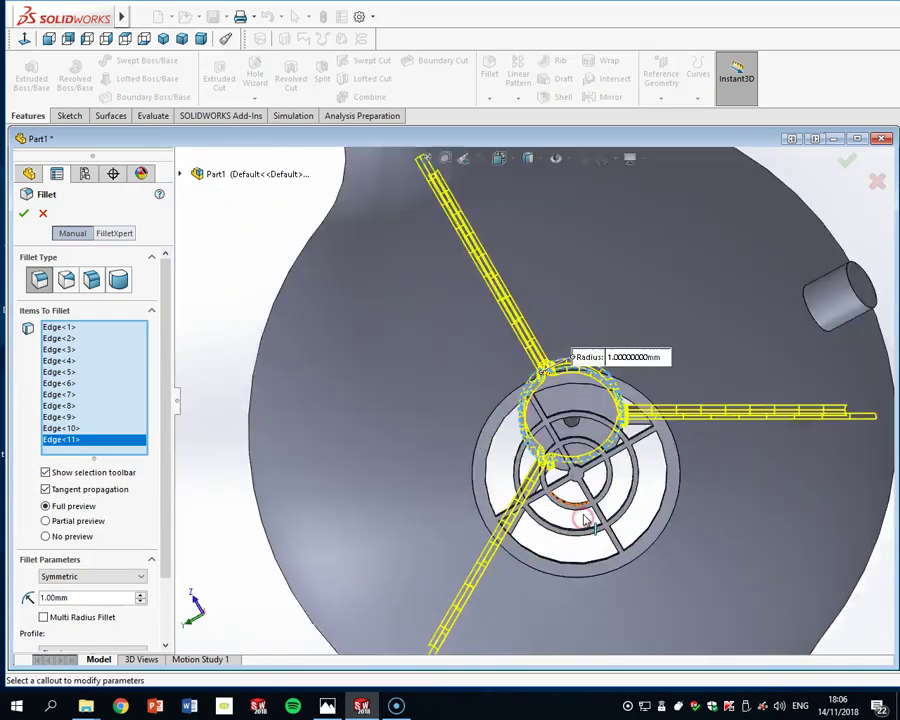
left_click(481, 347)
scroll(470, 344, "up", 1)
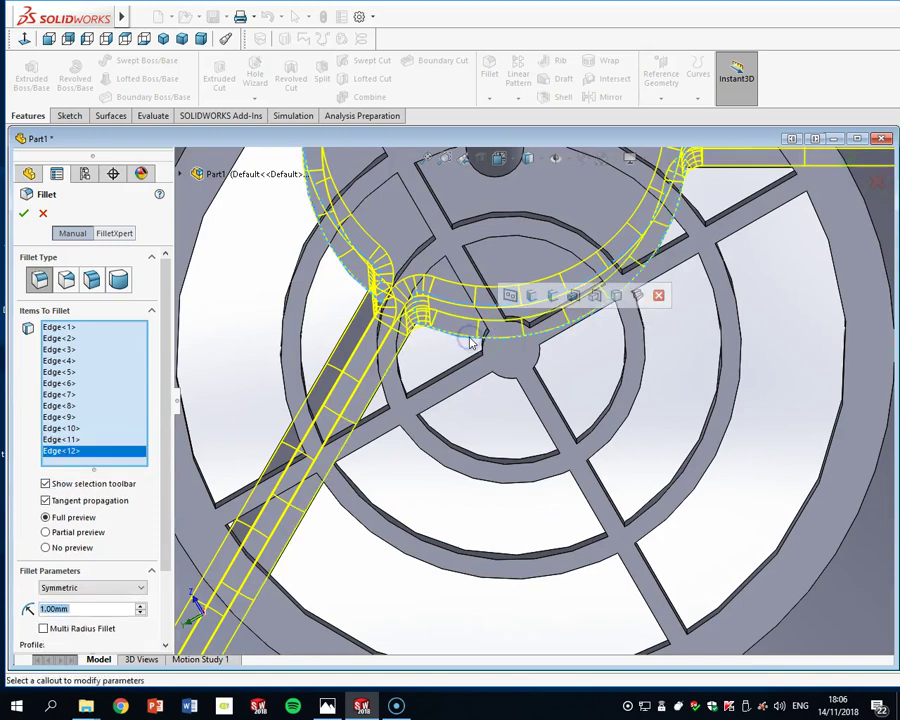
Add the outer end edges of two spokes, where they meet the fan body, to the 1 mm fillet
scroll(475, 344, "up", 5)
middle_click_drag(470, 338, 605, 372)
scroll(488, 372, "up", 6)
middle_click_drag(440, 370, 523, 380)
scroll(398, 322, "down", 8)
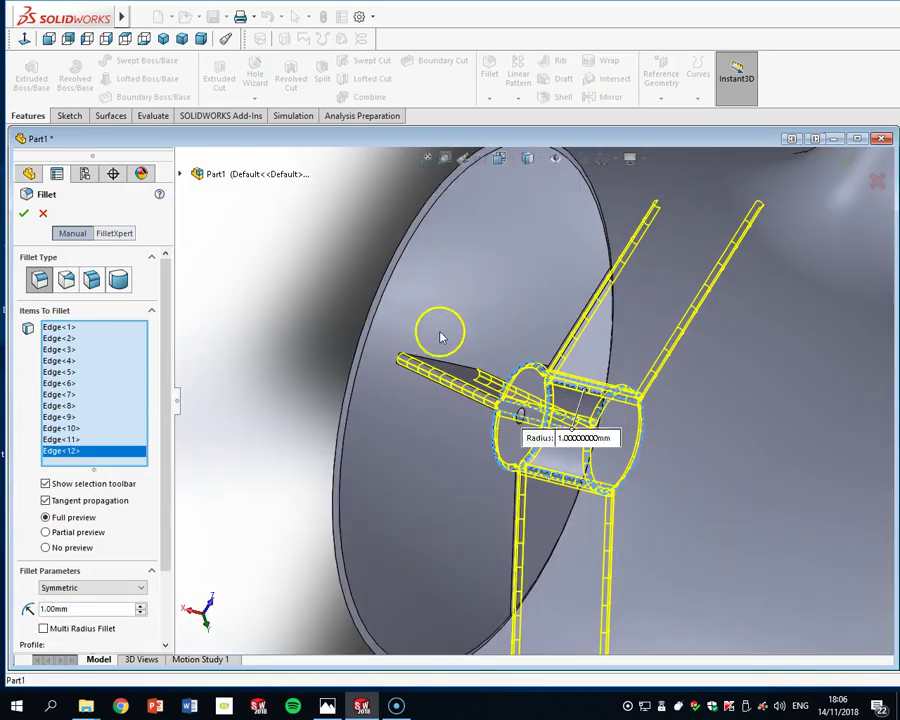
left_click(442, 362)
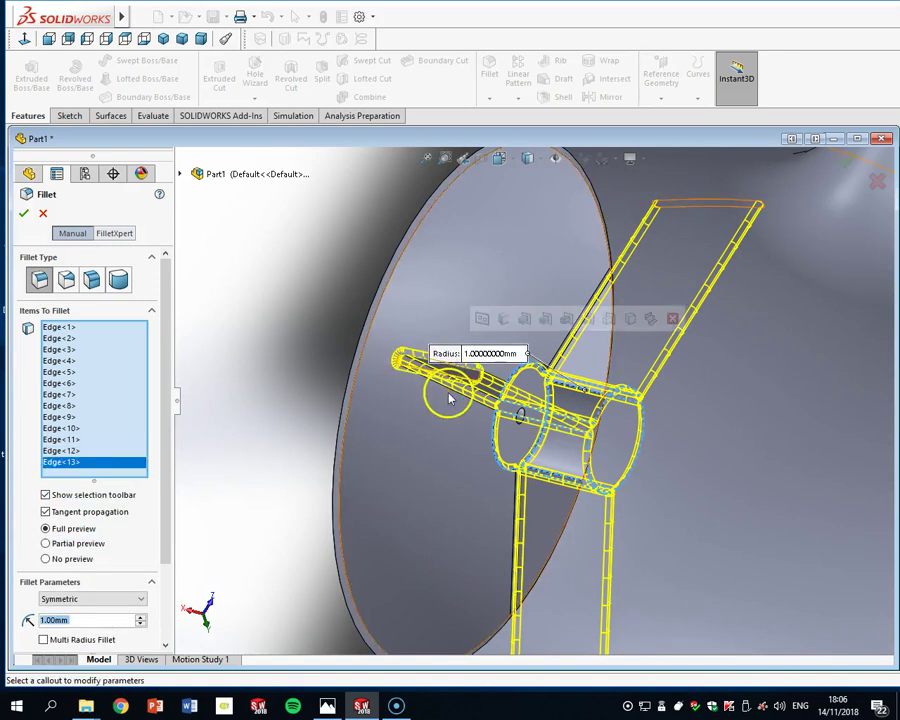
middle_click_drag(450, 396, 462, 372)
scroll(558, 398, "up", 5)
middle_click_drag(556, 402, 590, 487)
left_click(587, 488)
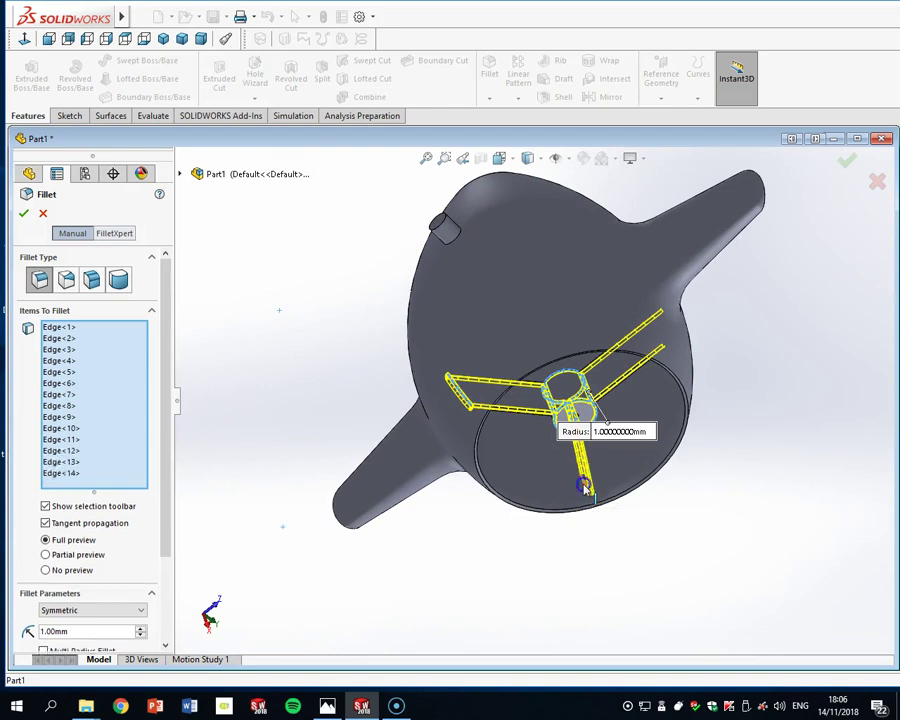
Add the third spoke's outer end edge at the body wall to the 1 mm fillet
scroll(617, 474, "up", 2)
scroll(489, 378, "down", 6)
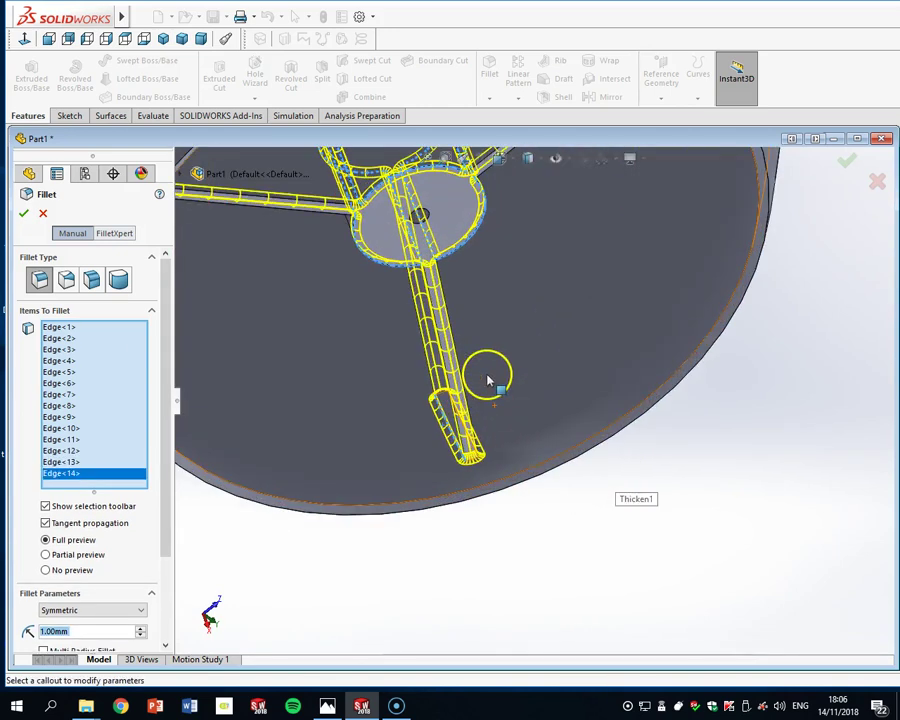
scroll(549, 284, "up", 6)
scroll(587, 390, "down", 4)
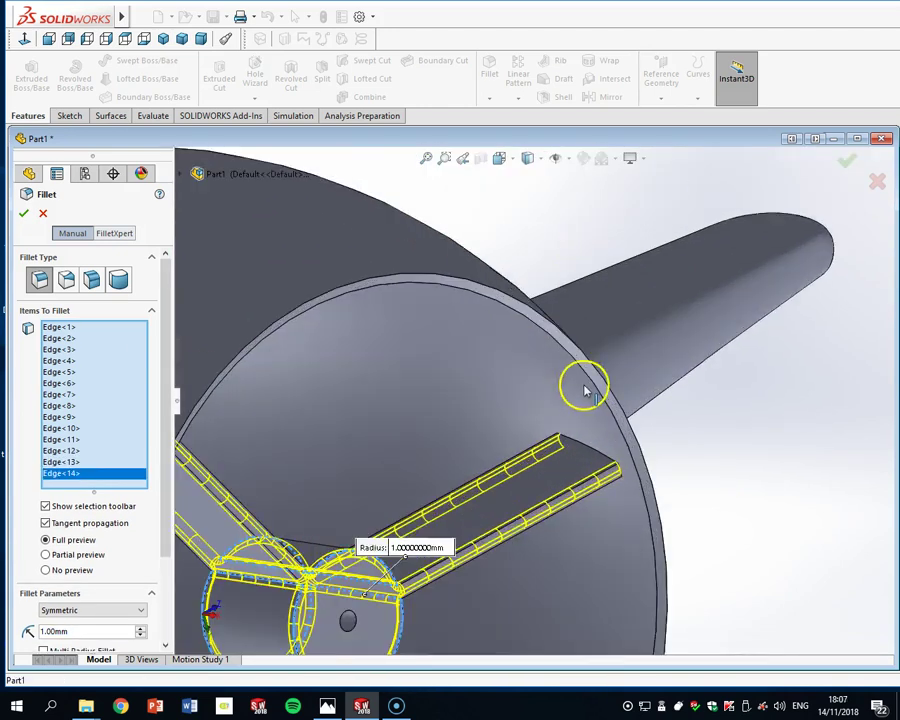
left_click(598, 457)
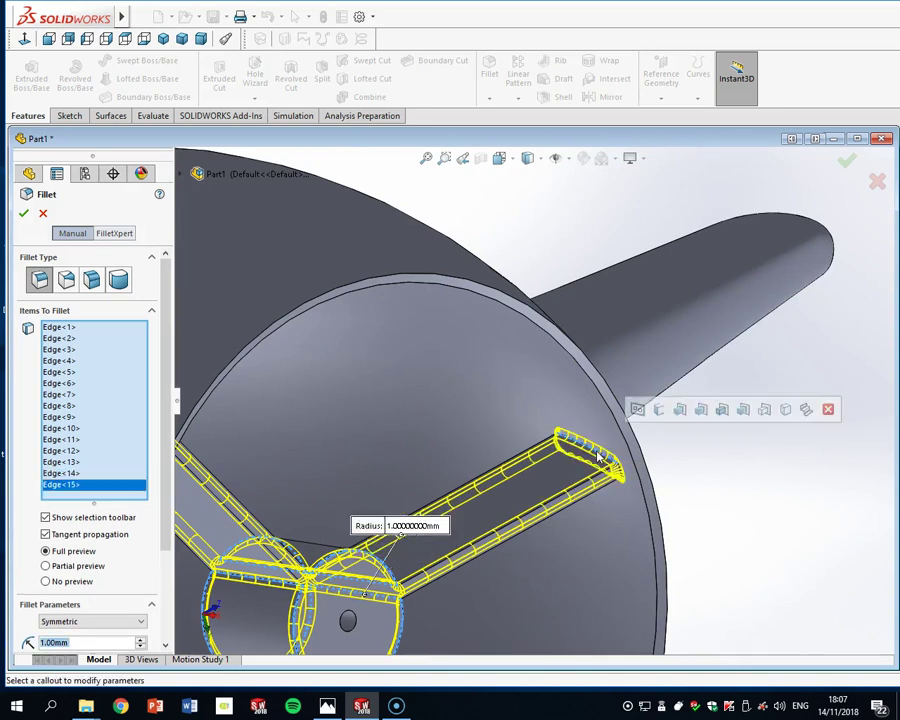
Add the outer and inner edges of the body's circular front rim to the 1 mm fillet
scroll(592, 454, "up", 6)
middle_click_drag(589, 454, 519, 474)
scroll(405, 390, "down", 6)
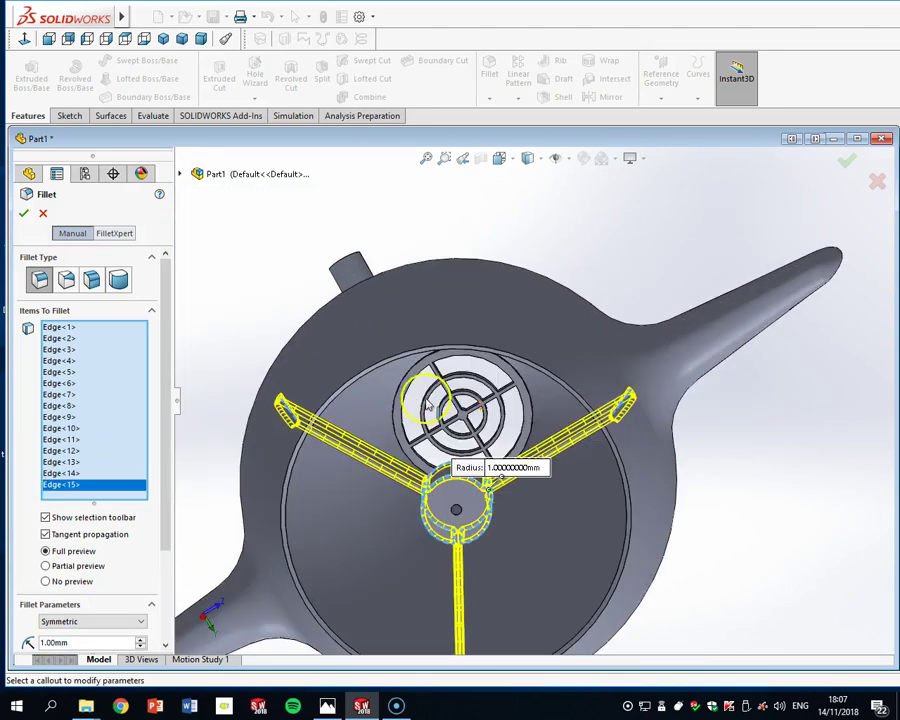
left_click(389, 343)
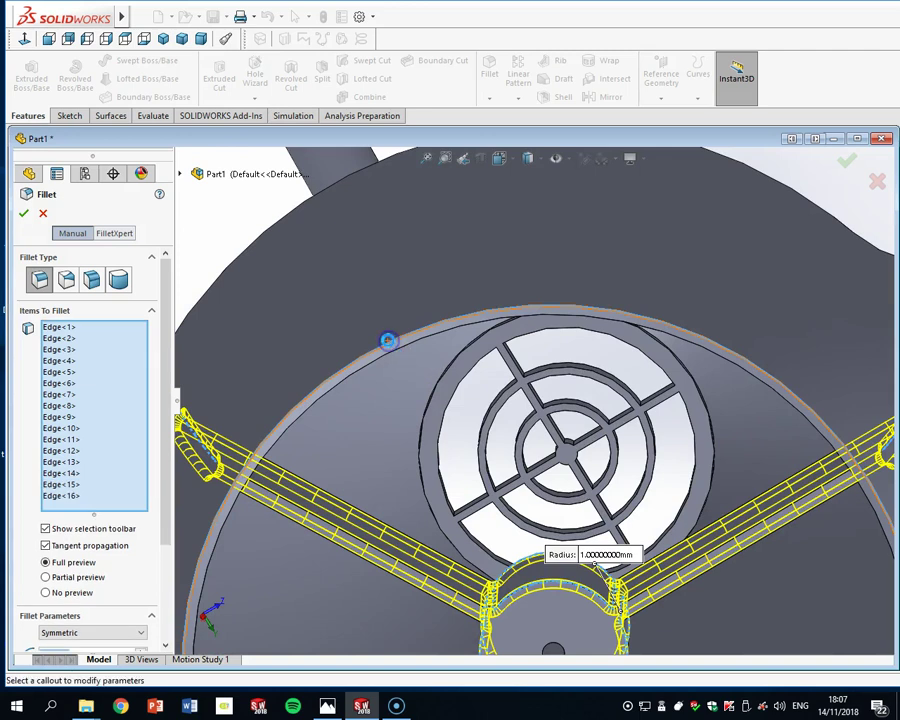
left_click(397, 350)
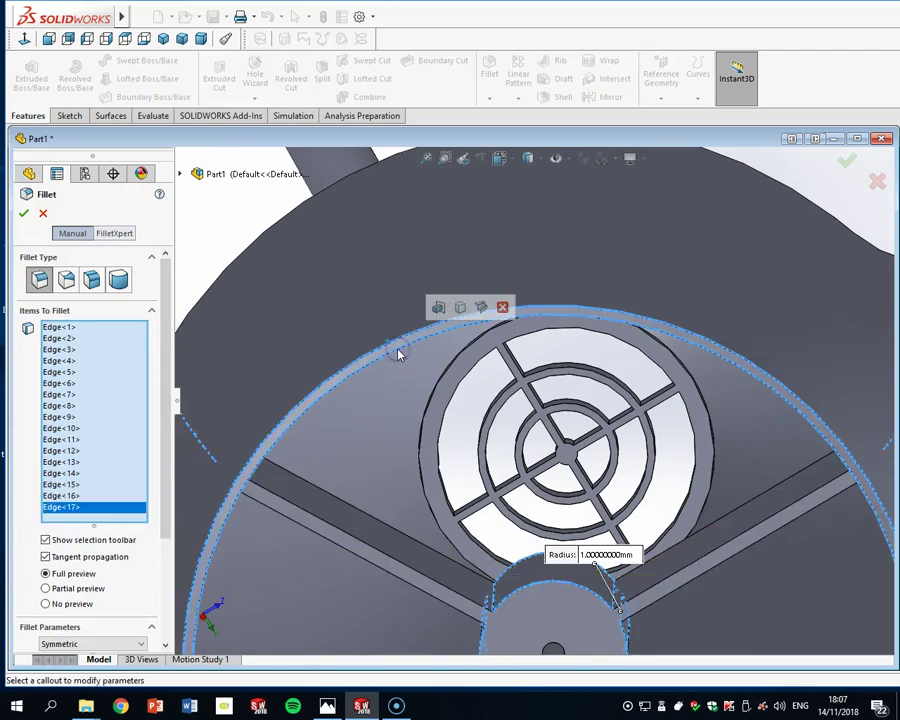
Clear all edges from the fillet selection
left_click(133, 528)
left_click(333, 378)
right_click(60, 496)
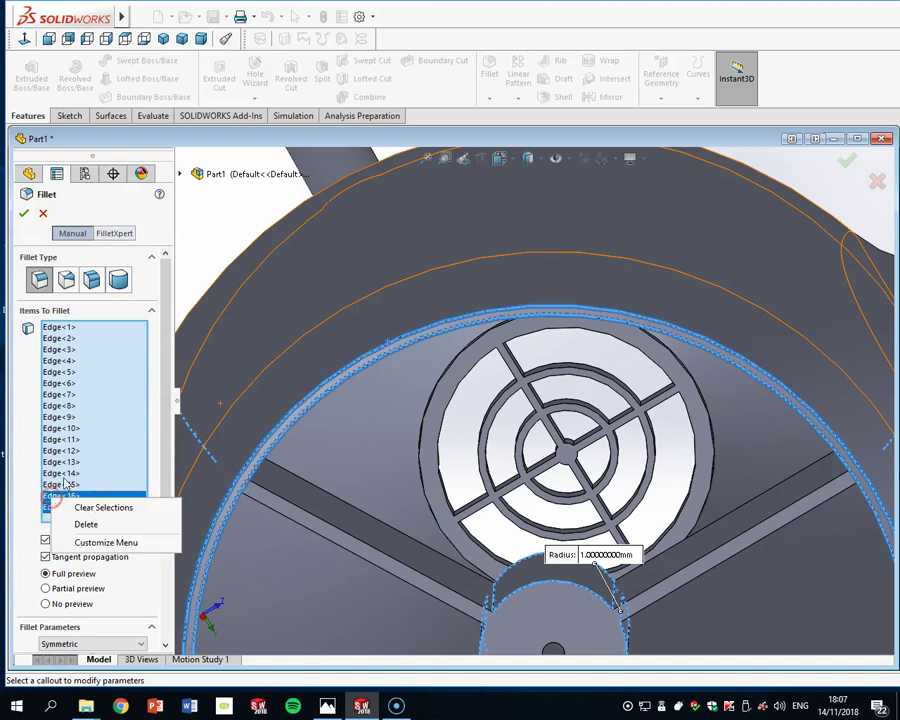
left_click(78, 507)
Select the two long front edges of the spoke opposite the vent for the 1 mm fillet
scroll(340, 441, "up", 5)
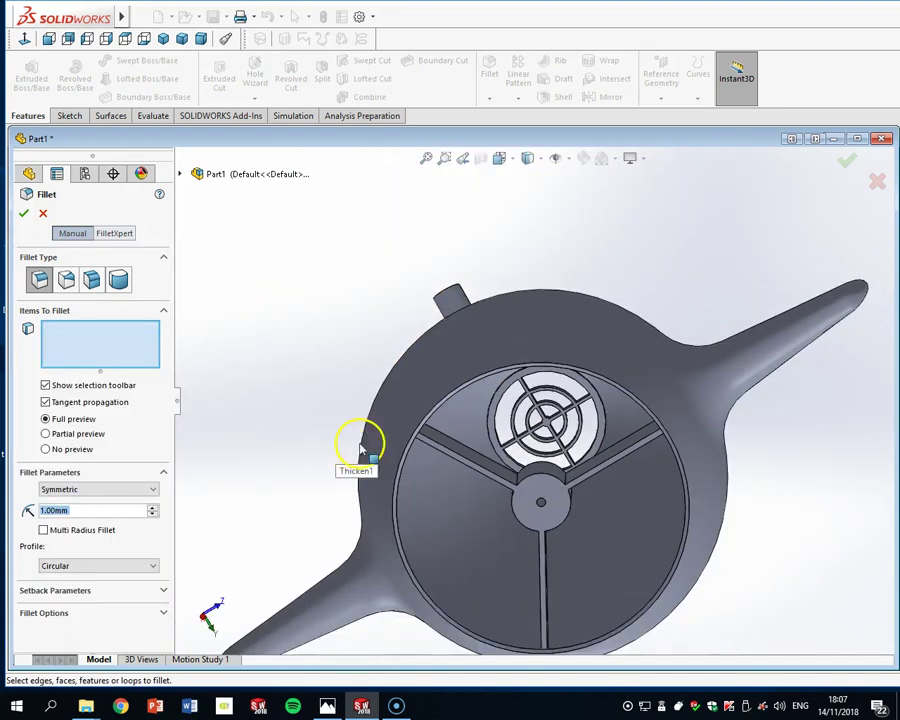
scroll(512, 477, "down", 4)
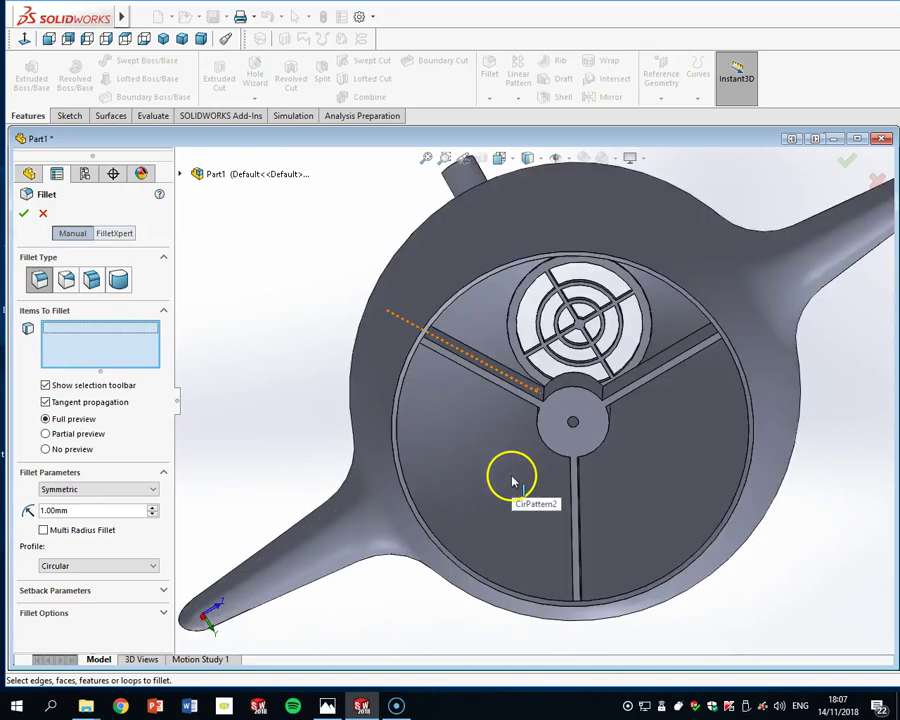
scroll(553, 452, "up", 5)
middle_click_drag(591, 428, 543, 410)
scroll(540, 405, "down", 6)
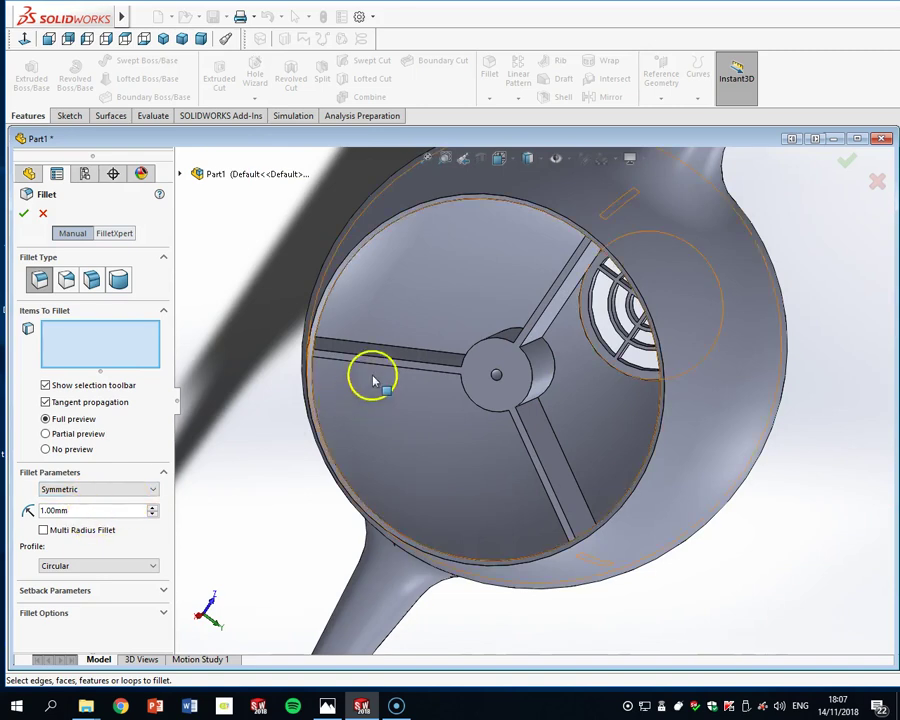
left_click(416, 363)
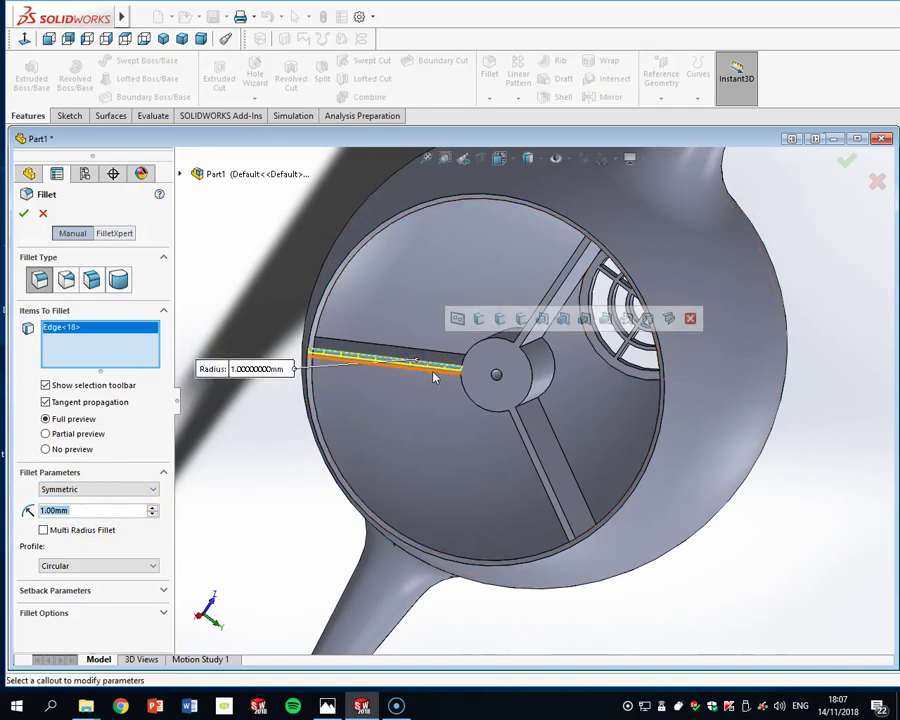
left_click(450, 376)
Add the three arc edges around the hub's front face to the 1 mm fillet
left_click(470, 402)
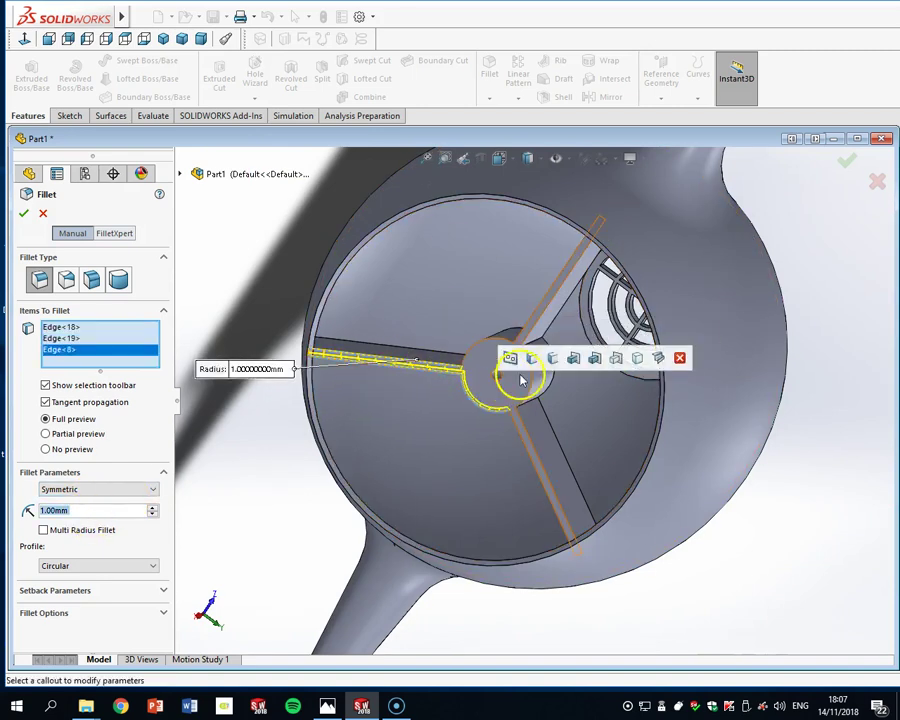
left_click(534, 391)
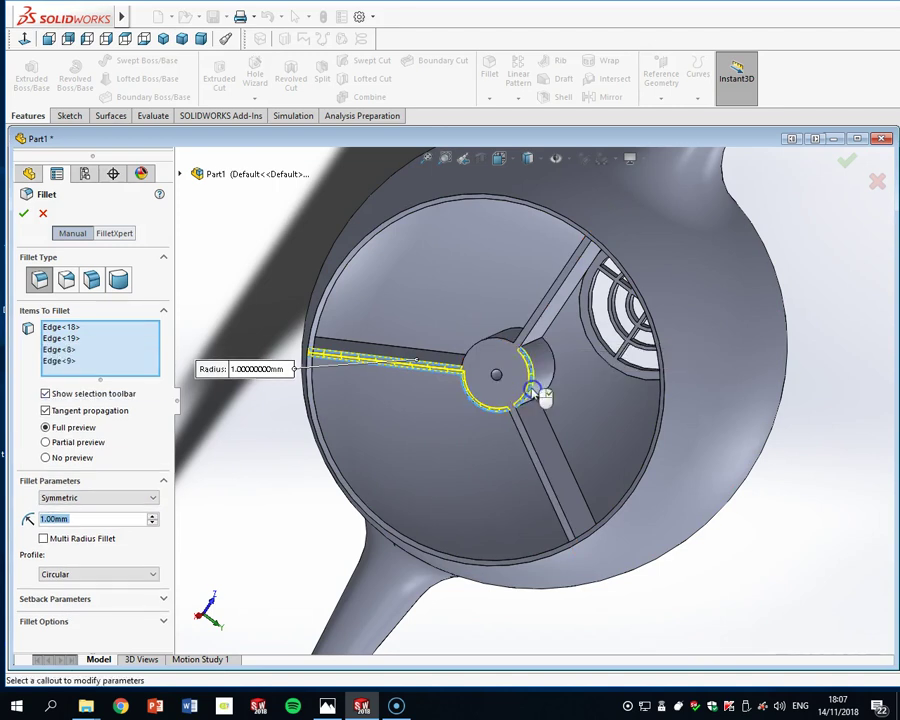
left_click(492, 340)
left_click(492, 340)
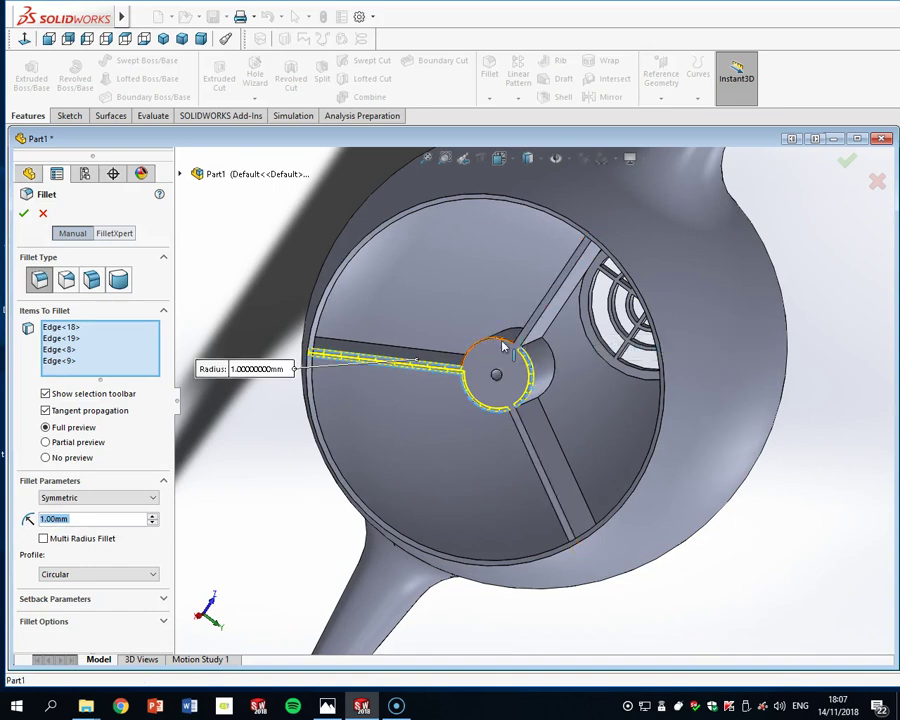
left_click(502, 343)
Add the downward spoke's two front edges, its vent-side rear edge and the adjoining rear hub arc to the fillet
left_click(520, 432)
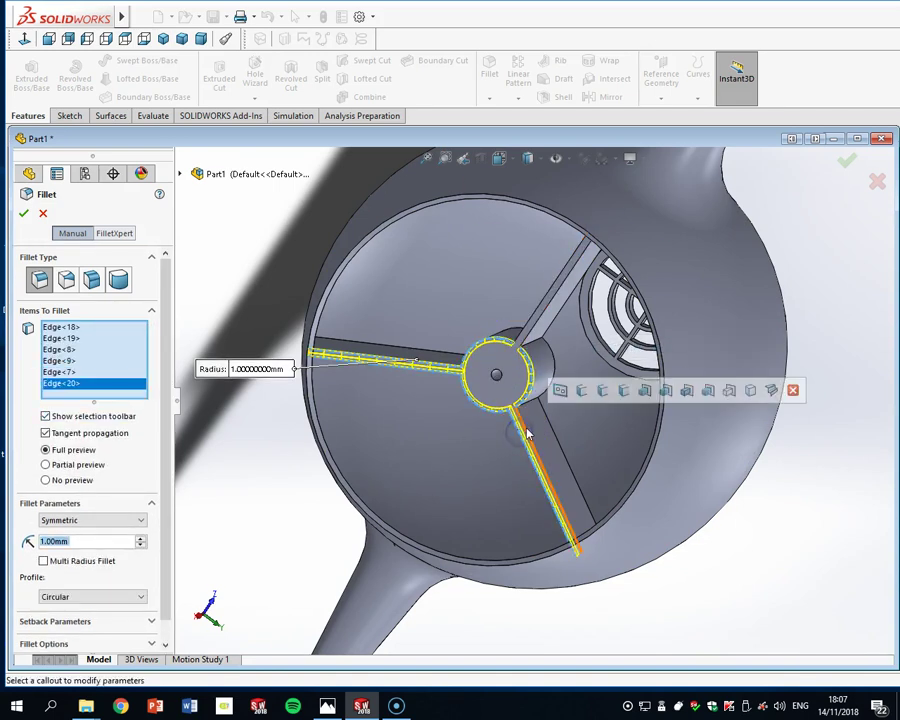
left_click(530, 425)
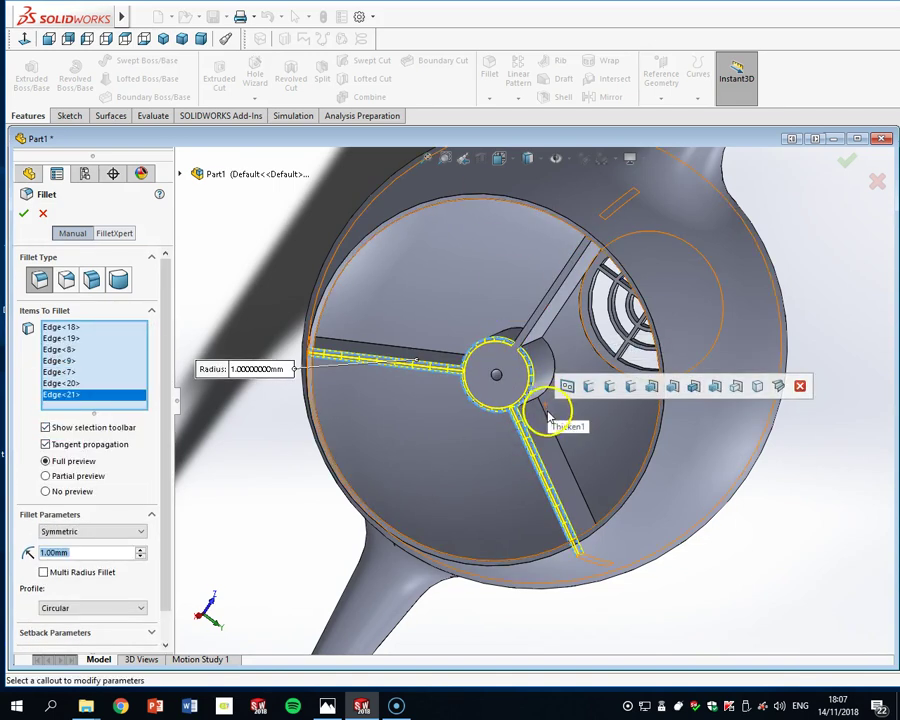
left_click(556, 366)
left_click(550, 342)
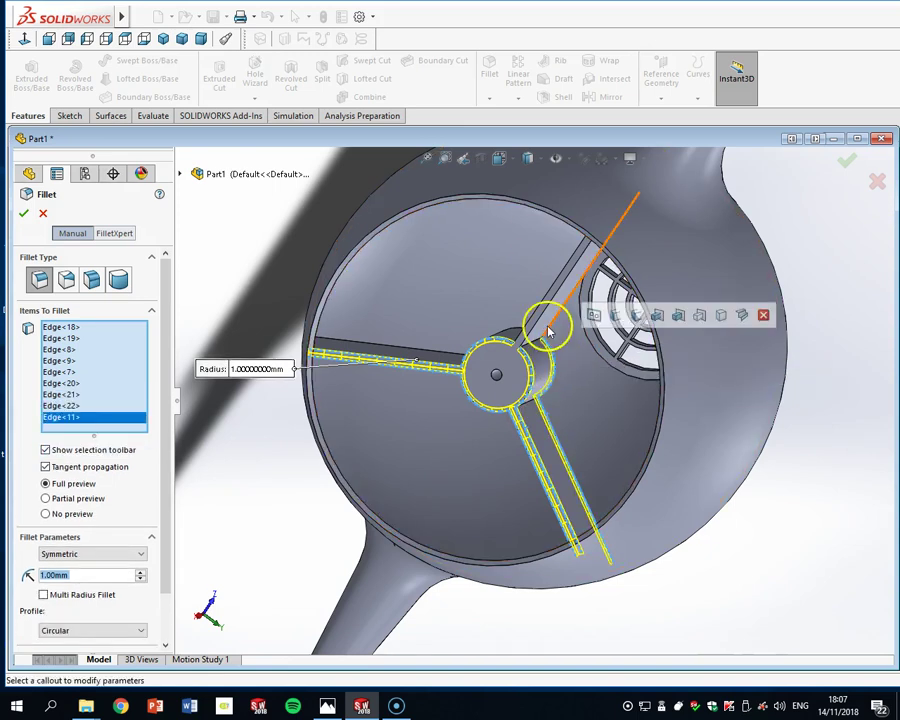
Add one rear edge and both front edges of the upper spoke beside the vent to the 1 mm fillet
left_click(544, 330)
left_click(533, 335)
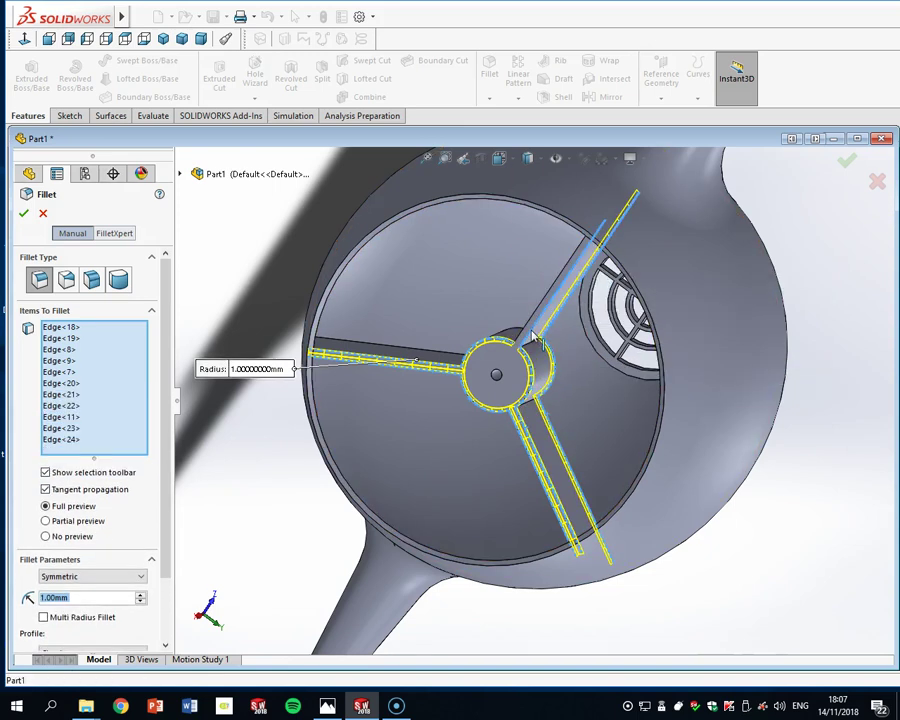
left_click(524, 330)
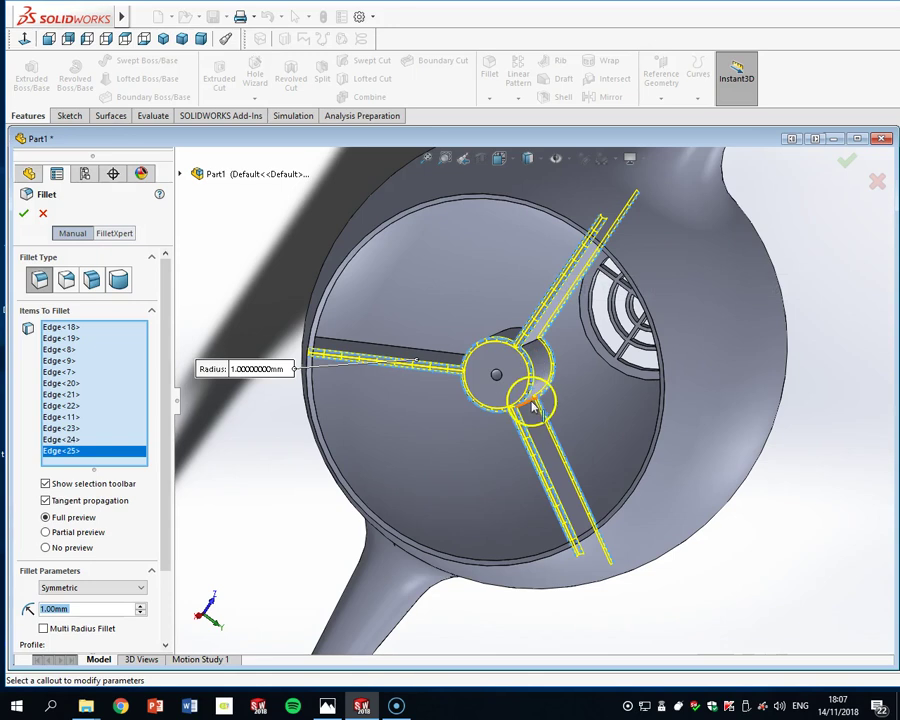
Add a spoke-to-hub junction edge, the upper rear edge of the spoke opposite the vent and the adjoining rear hub arc to the fillet
left_click(532, 401)
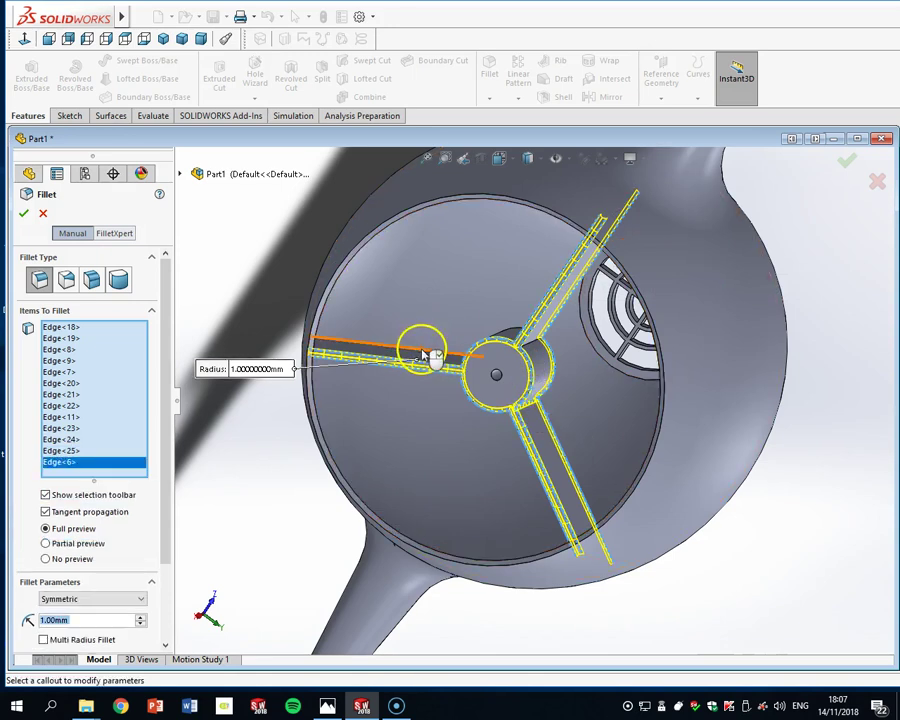
left_click(422, 350)
middle_click_drag(507, 339, 501, 322)
scroll(510, 324, "down", 4)
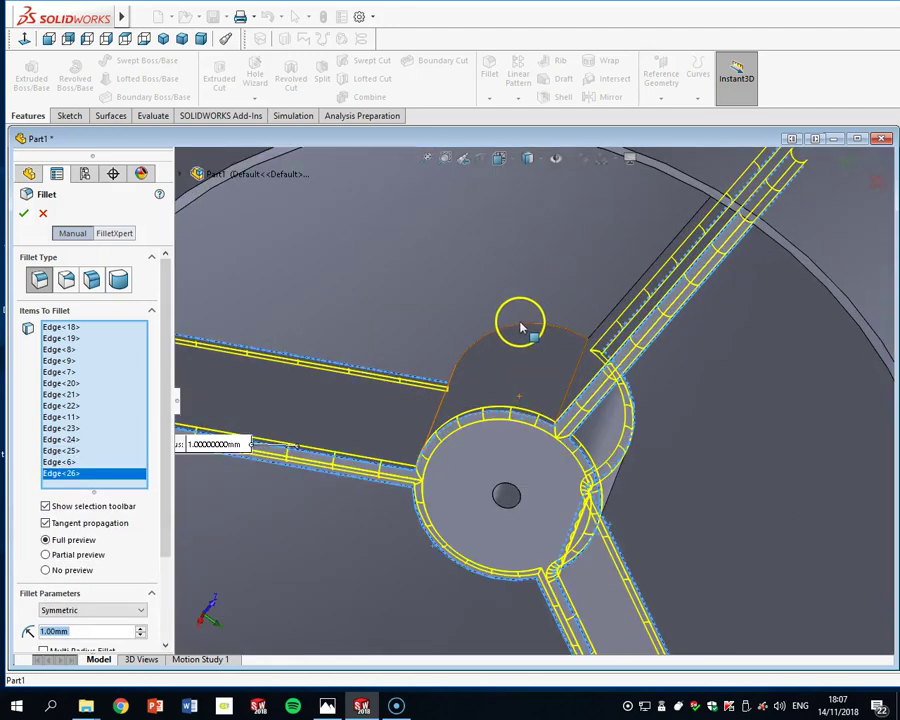
left_click(606, 314)
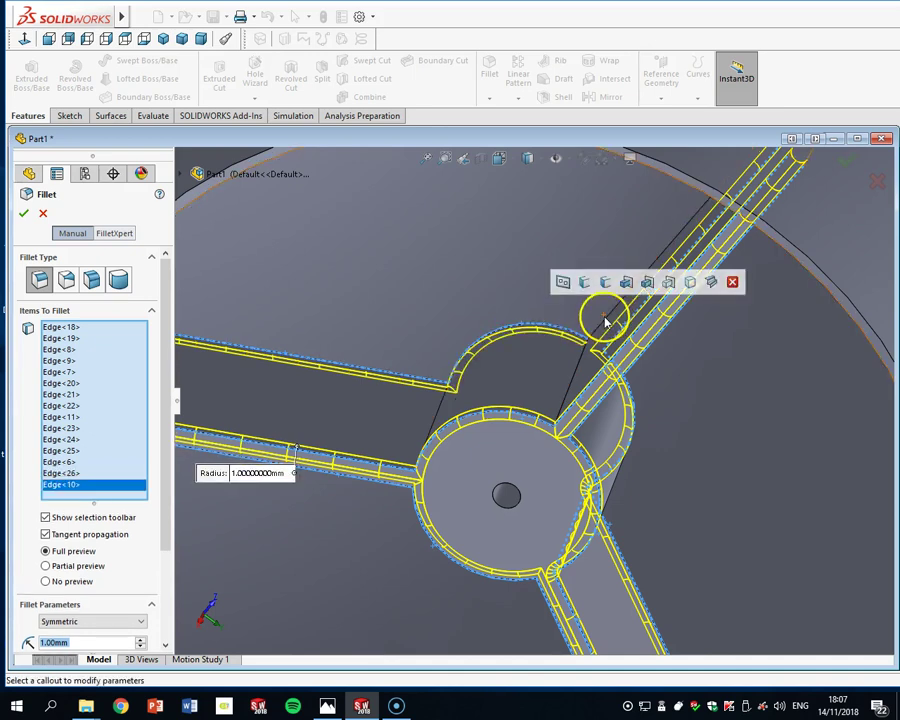
Add the remaining rear edge of the spoke beside the vent and four more spoke-to-hub junction edges to the fillet
left_click(583, 367)
left_click(576, 375)
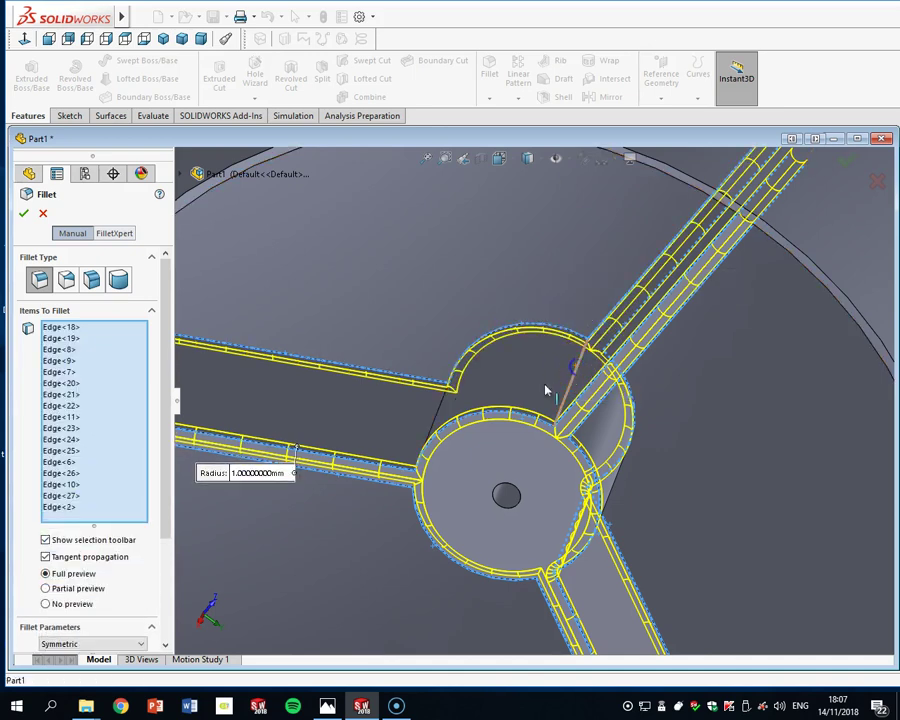
left_click(439, 405)
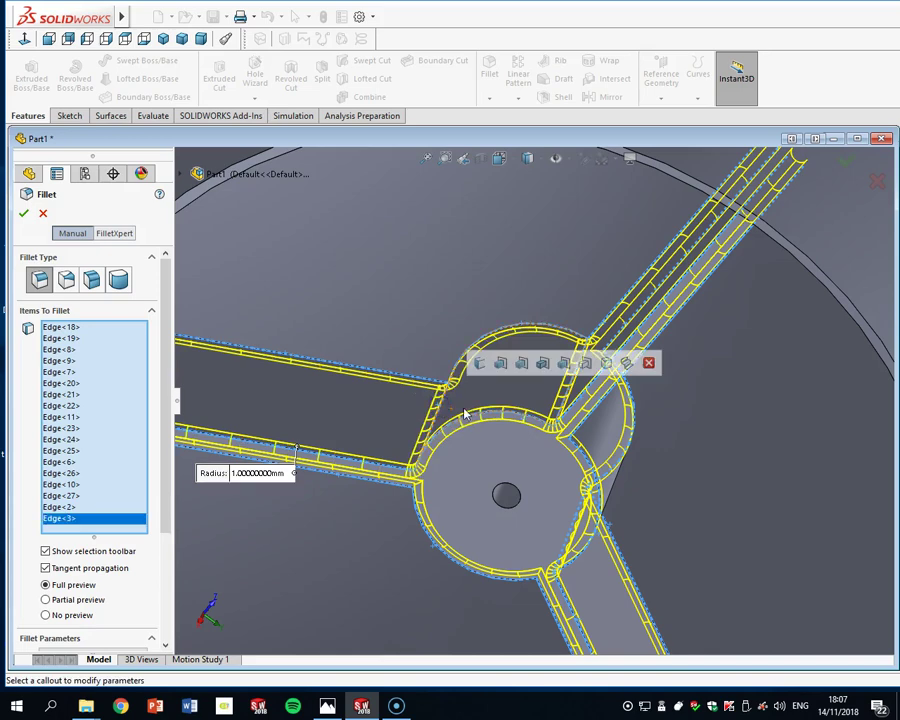
scroll(538, 400, "up", 4)
middle_click_drag(558, 394, 518, 378)
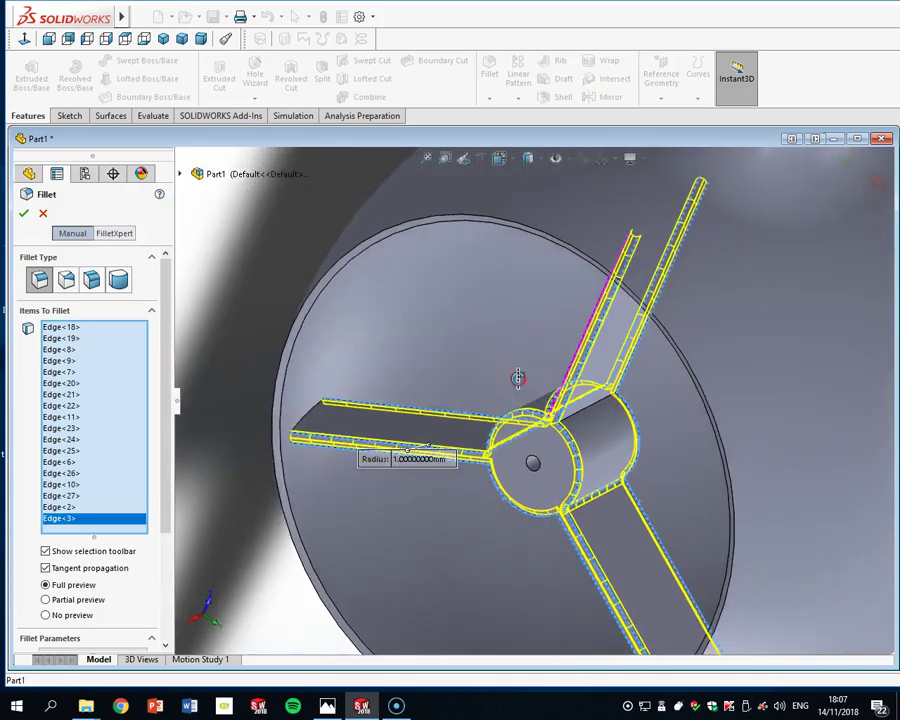
left_click(578, 415)
middle_click_drag(578, 415, 549, 494)
left_click(530, 500)
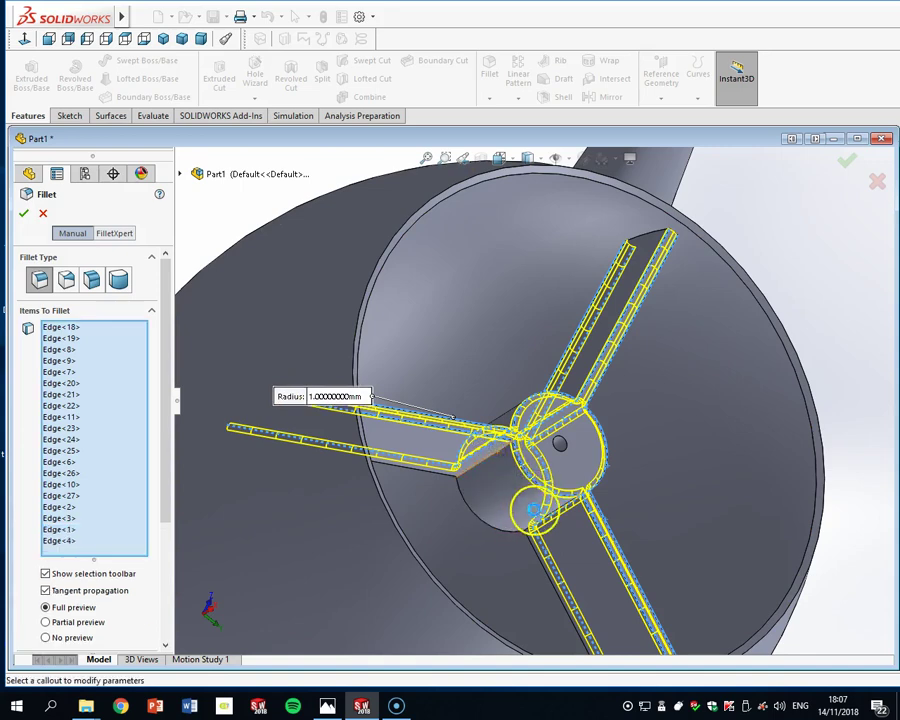
Add the last spoke-to-hub junction edge and the remaining rear hub arc to the 1 mm fillet
scroll(556, 490, "down", 6)
middle_click_drag(567, 463, 555, 465)
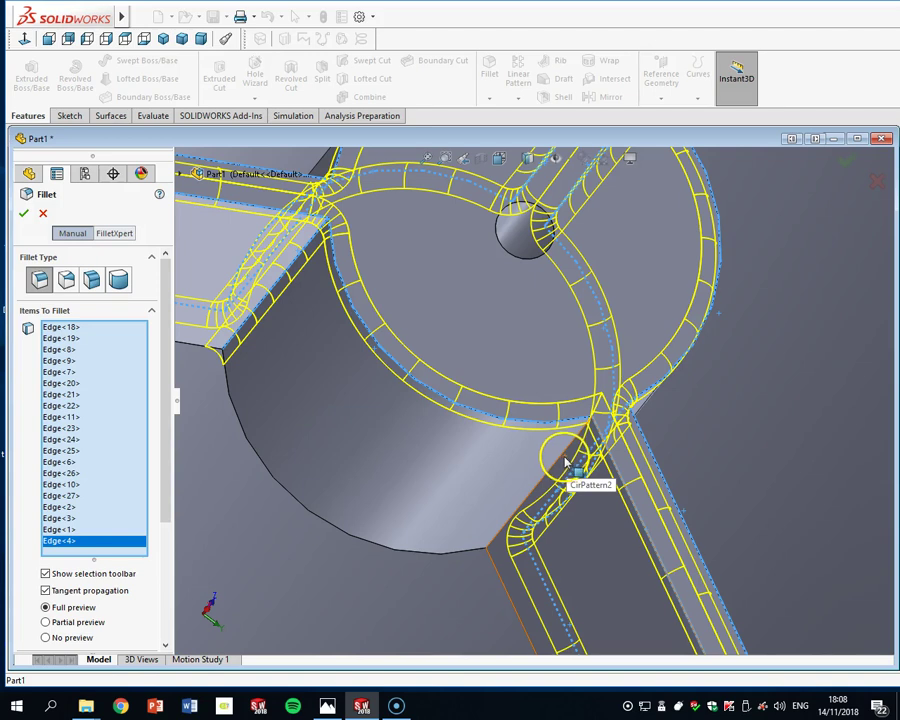
left_click(562, 457)
left_click(446, 557)
Add the outer end edge of the spoke opposite the vent, where it meets the body, to the fillet
middle_click_drag(503, 585, 362, 358)
scroll(368, 336, "down", 3)
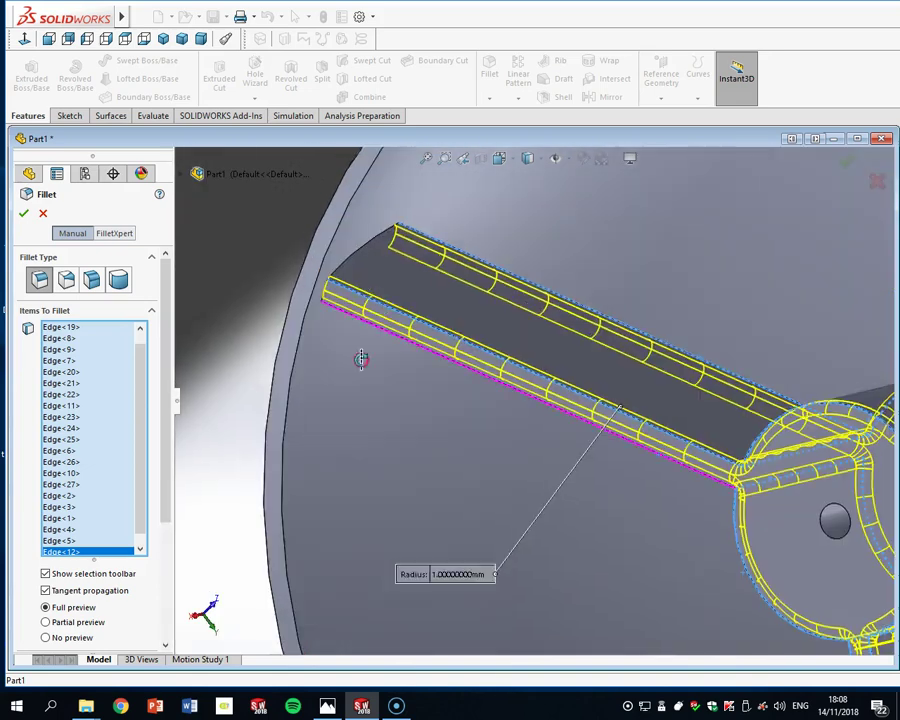
left_click(372, 241)
scroll(556, 320, "up", 2)
scroll(562, 320, "up", 3)
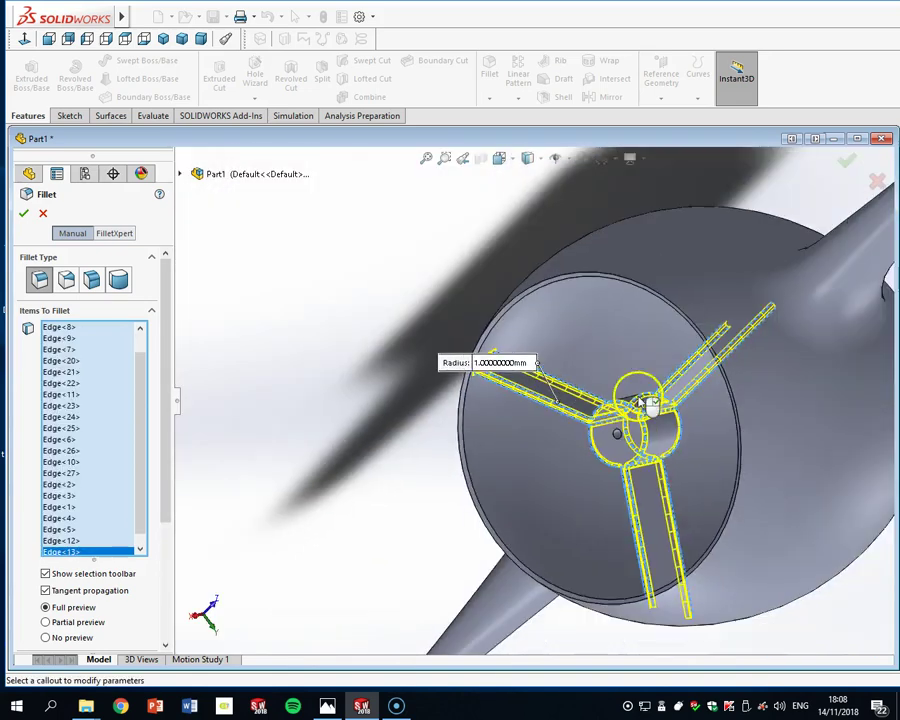
Add the outer end edges of the two remaining spokes, where they meet the body, to the fillet
middle_click_drag(670, 525, 693, 563)
scroll(691, 566, "up", 2)
scroll(630, 500, "down", 4)
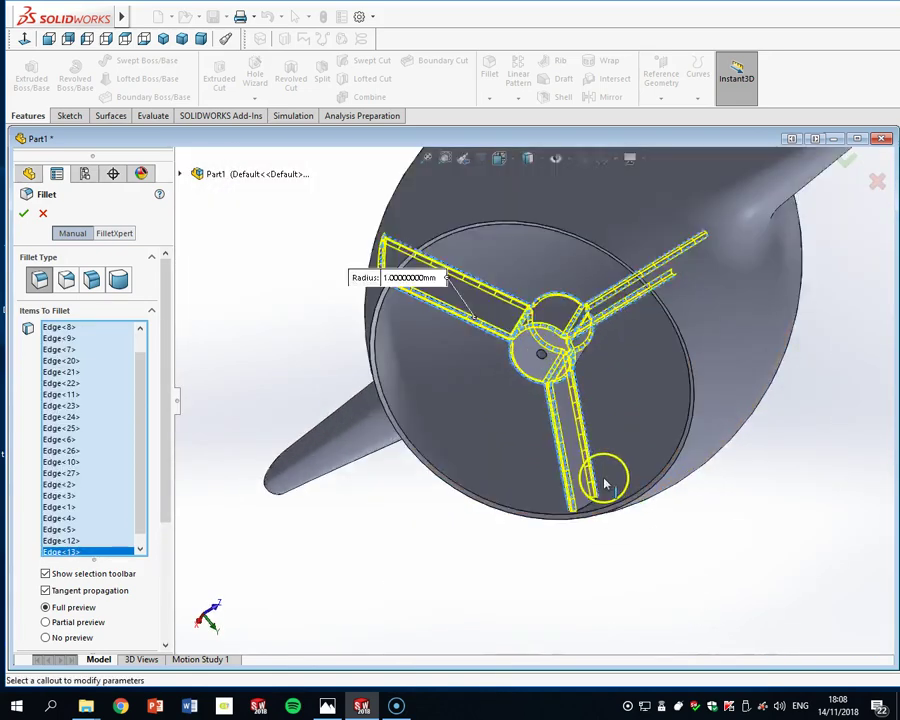
left_click(566, 517)
scroll(629, 353, "up", 1)
middle_click_drag(629, 353, 693, 237)
scroll(670, 243, "down", 3)
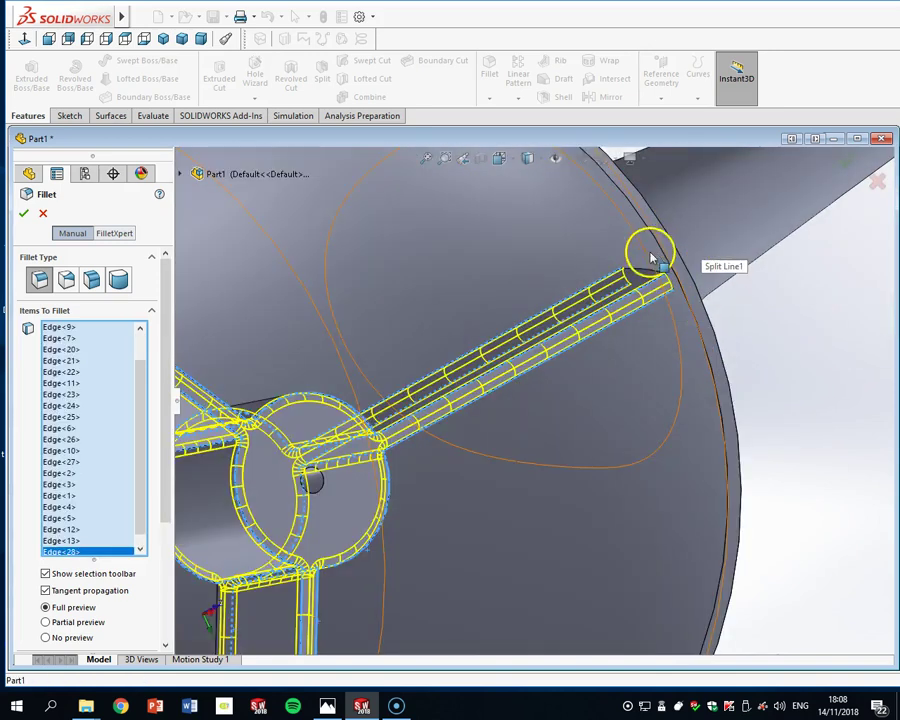
left_click(640, 273)
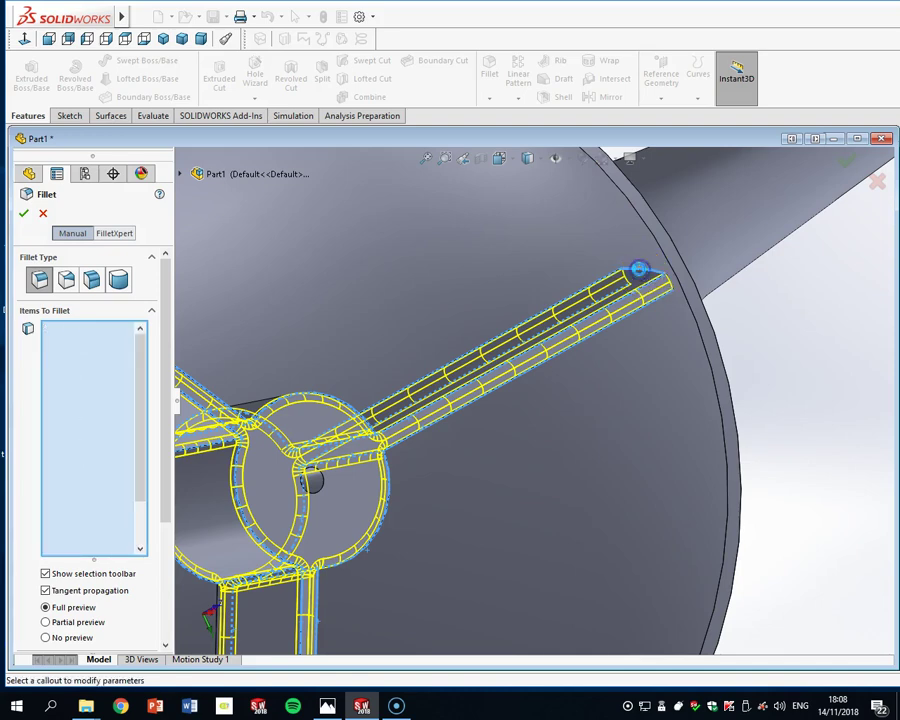
Apply the 1 mm fillet to the selected hub and spoke edges and inspect the rounded junctions
scroll(641, 333, "up", 2)
middle_click_drag(520, 452, 576, 426)
scroll(576, 426, "up", 3)
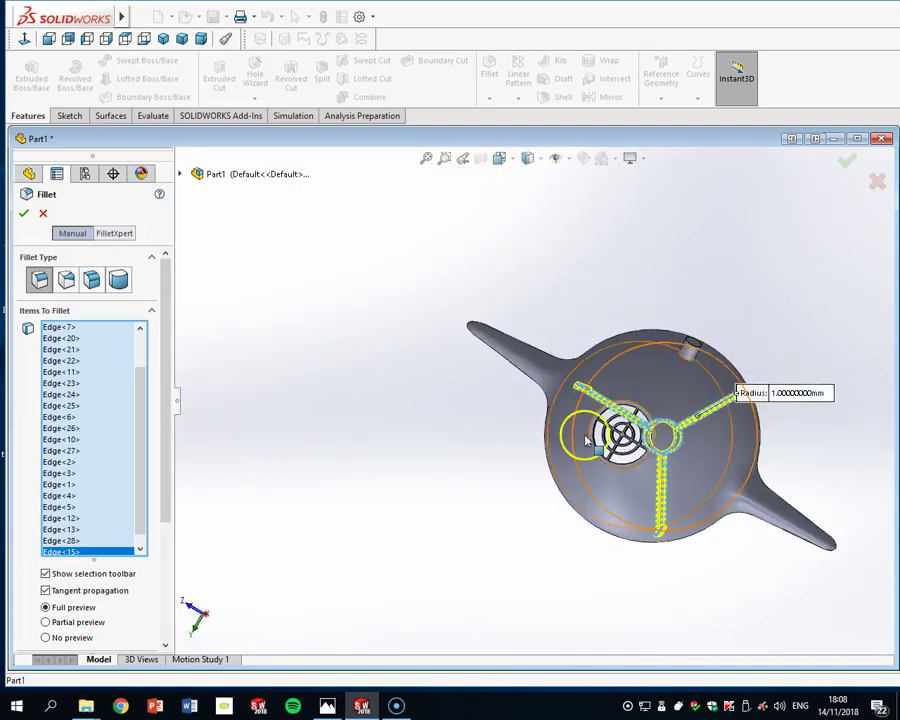
scroll(617, 436, "down", 5)
middle_click_drag(662, 424, 793, 148)
scroll(676, 430, "up", 3)
scroll(660, 428, "down", 5)
scroll(680, 474, "up", 6)
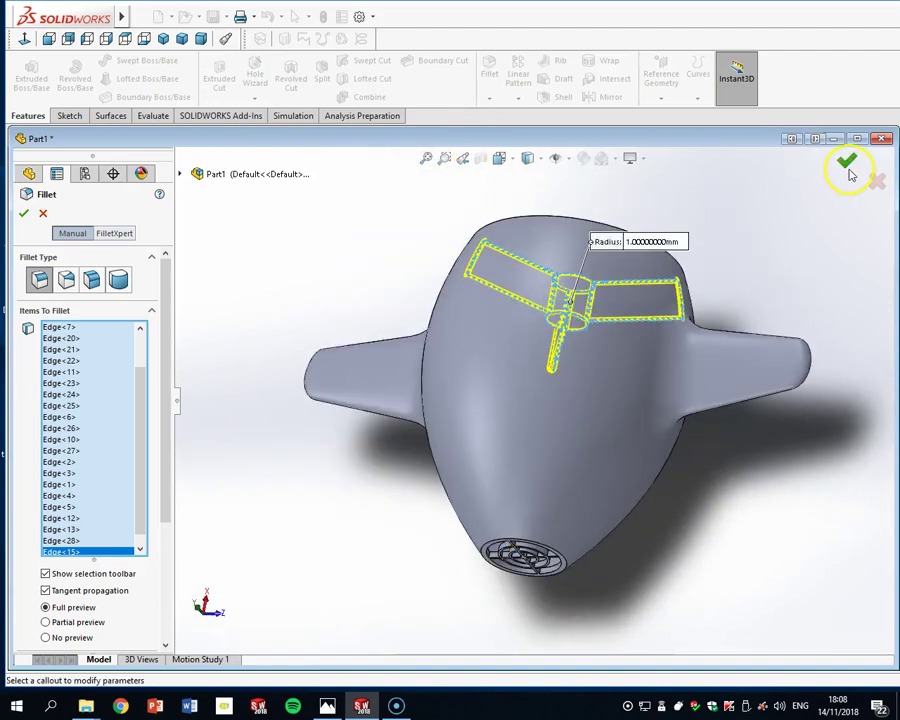
right_click(749, 424)
middle_click_drag(747, 504, 566, 422)
scroll(584, 424, "down", 8)
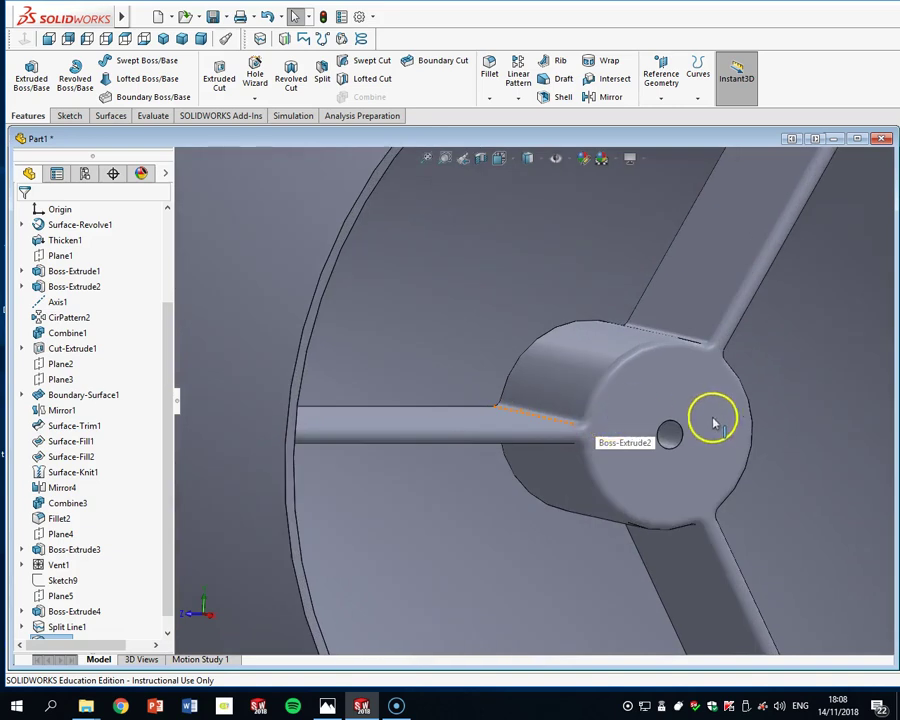
middle_click_drag(664, 413, 797, 265)
scroll(636, 432, "up", 6)
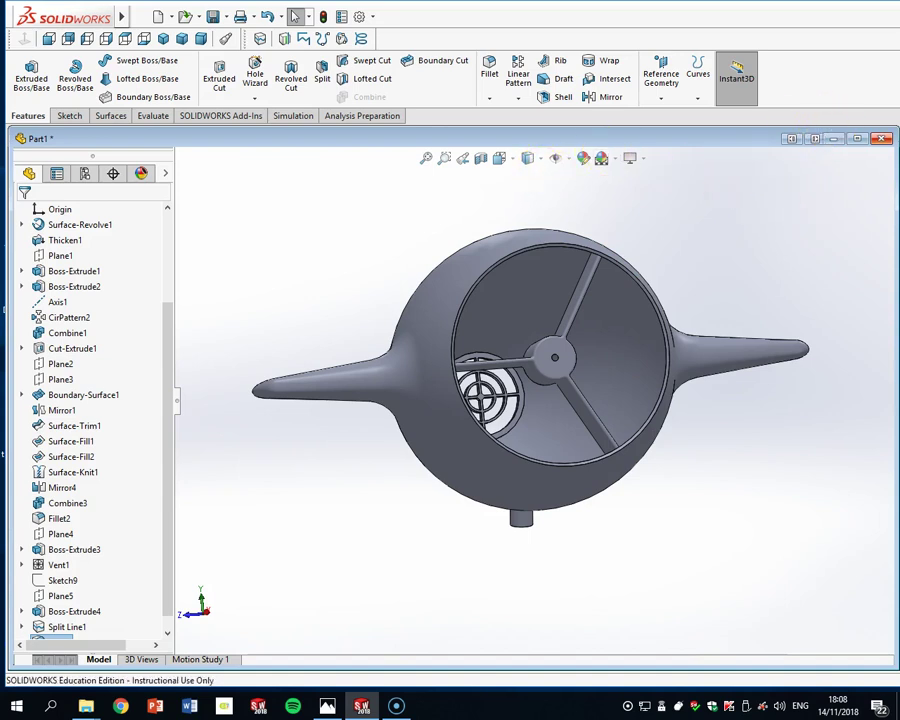
Apply the red high gloss plastic appearance to the whole part
left_click_drag(898, 180, 750, 222)
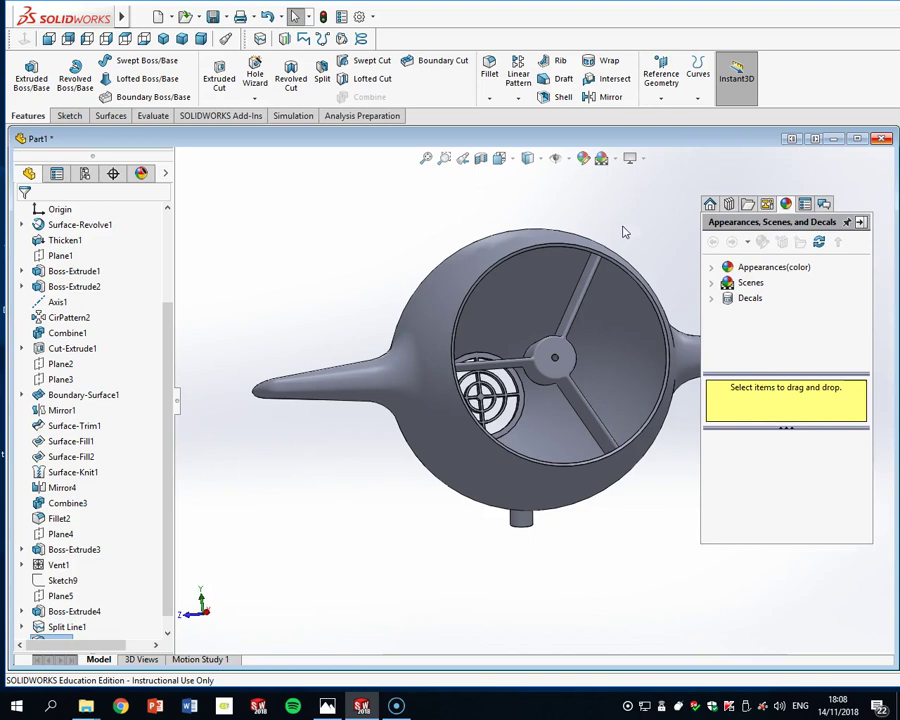
scroll(700, 262, "down", 4)
scroll(442, 315, "up", 4)
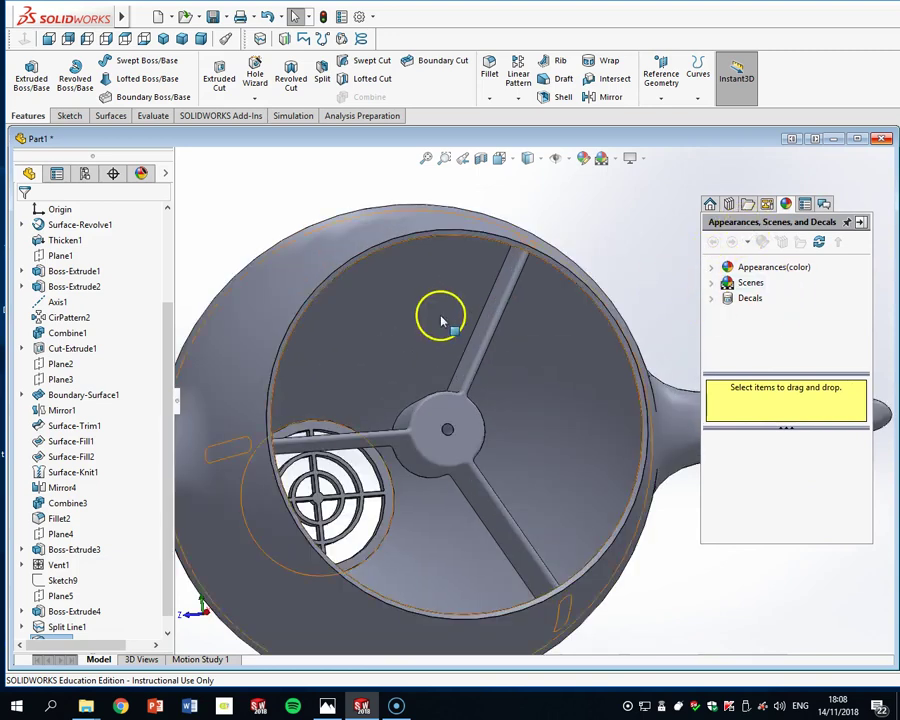
left_click(711, 268)
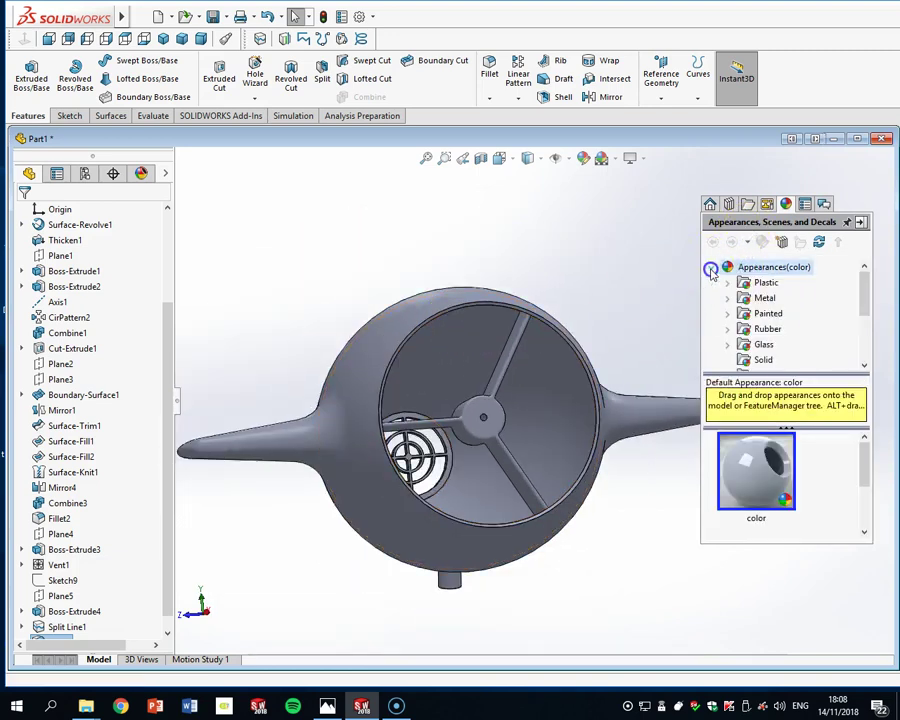
left_click(727, 284)
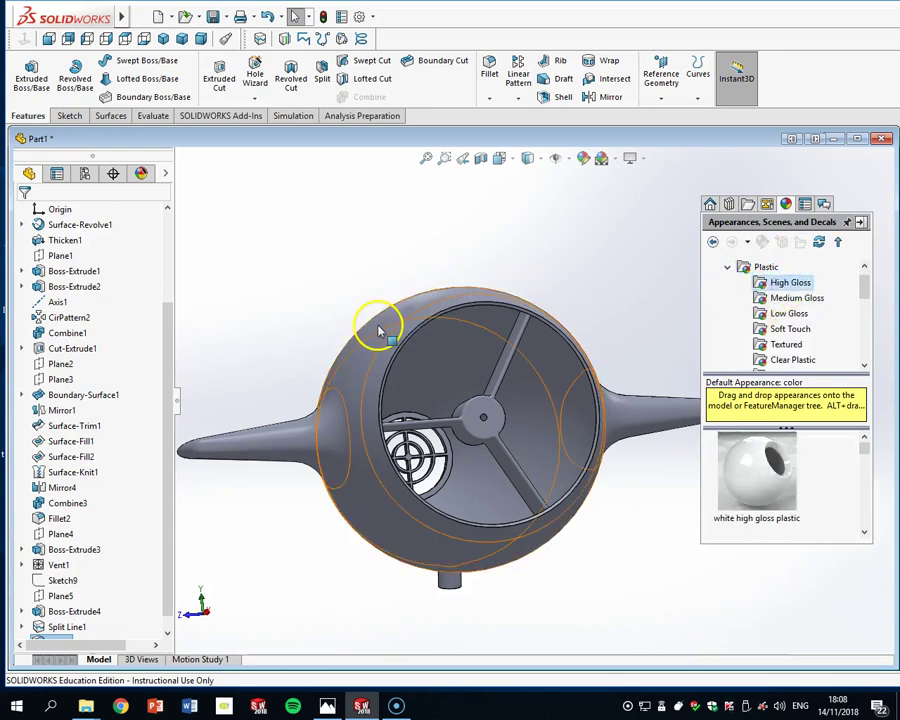
scroll(770, 460, "down", 3)
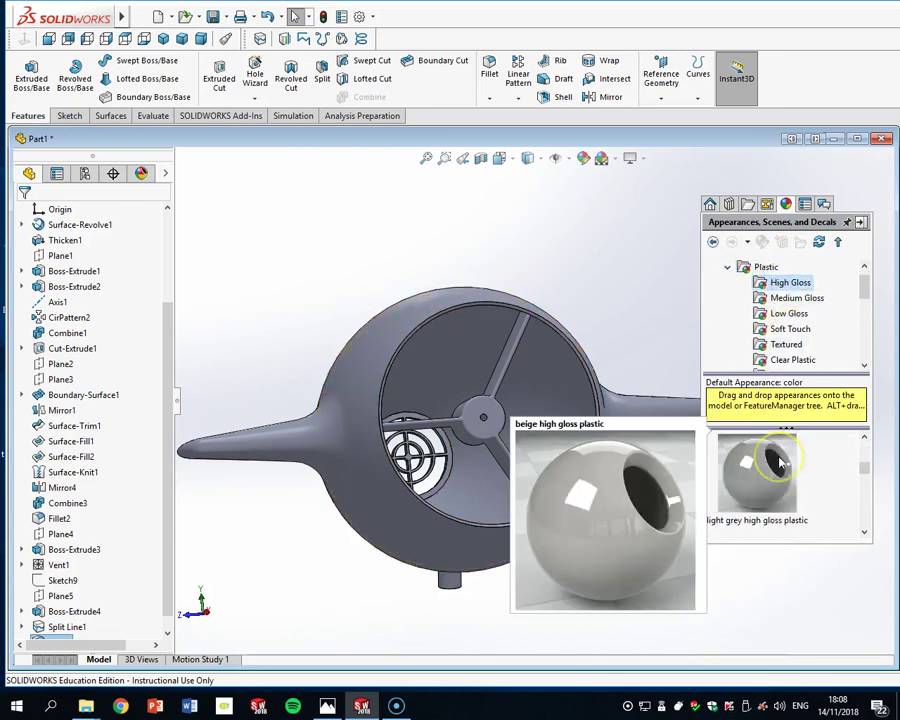
left_click_drag(745, 470, 411, 362)
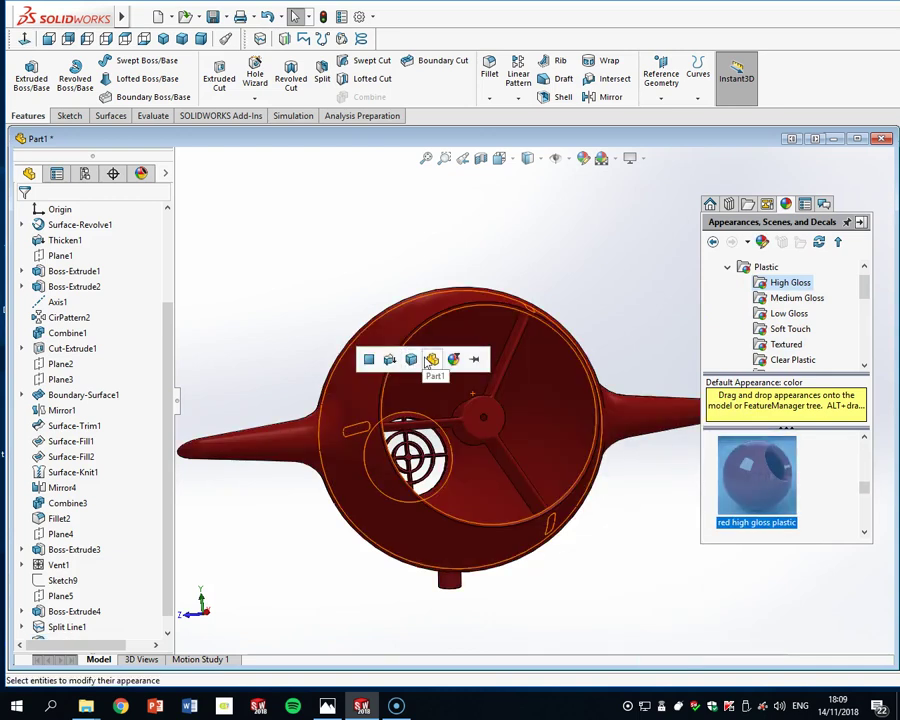
left_click(427, 362)
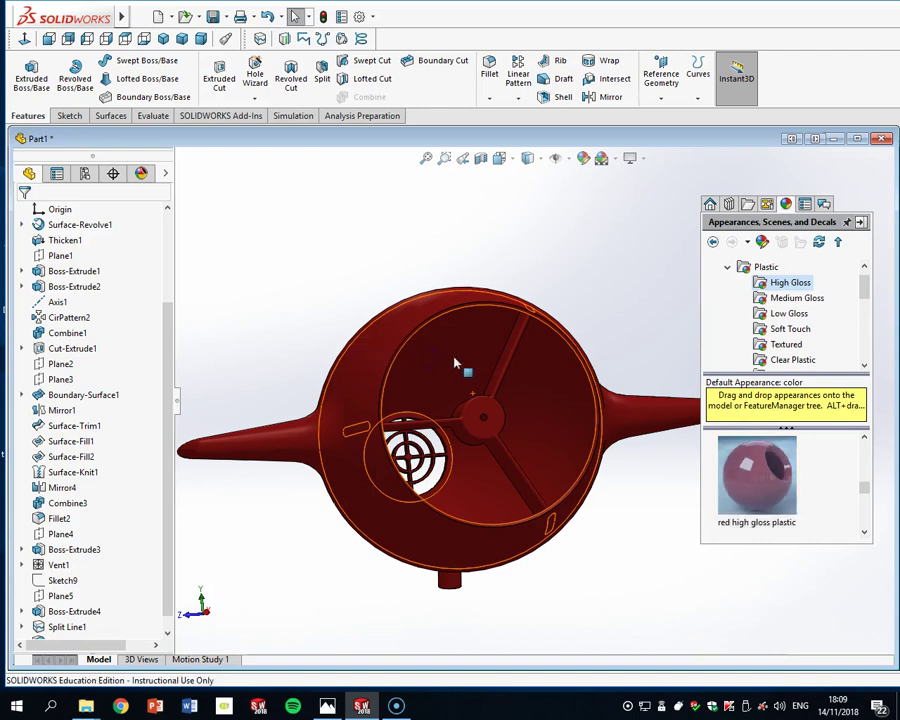
Apply the blue high gloss plastic appearance only to the split-line face around the body's open end
scroll(753, 285, "down", 2)
scroll(786, 477, "down", 2)
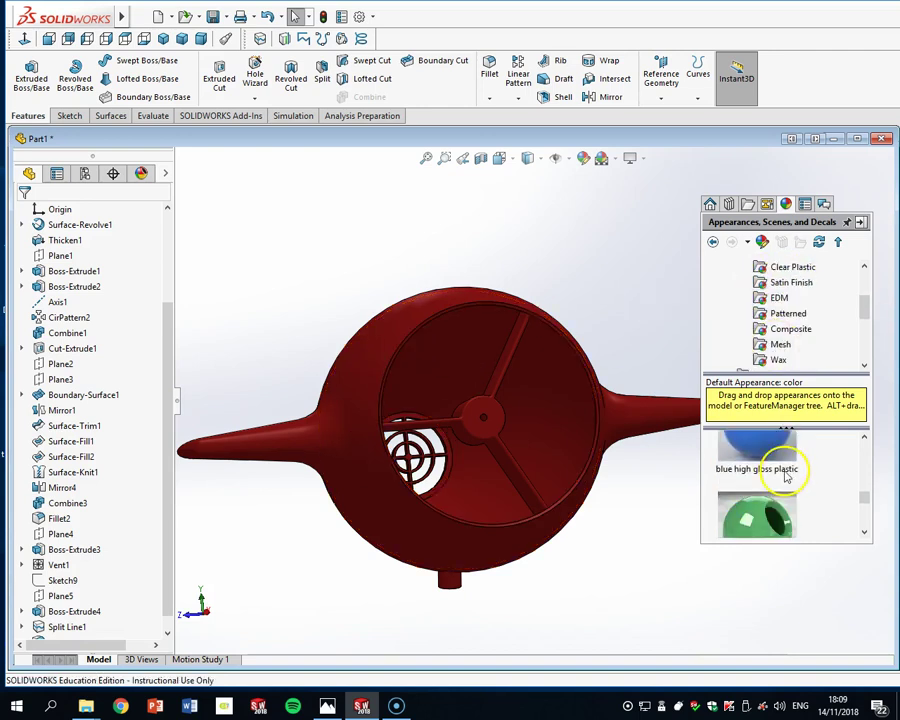
left_click_drag(783, 472, 373, 432)
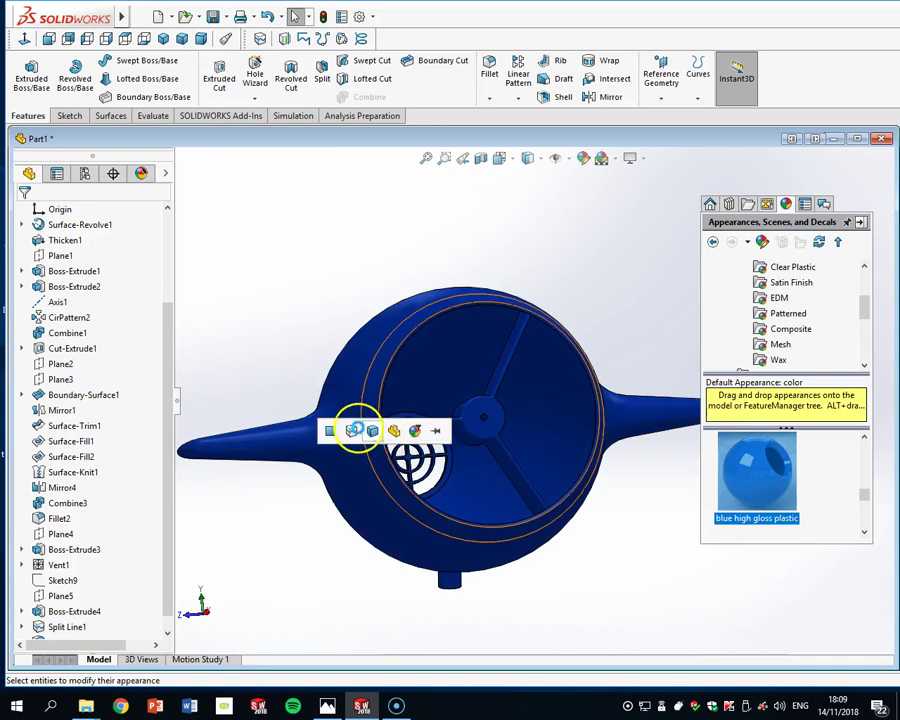
left_click(333, 431)
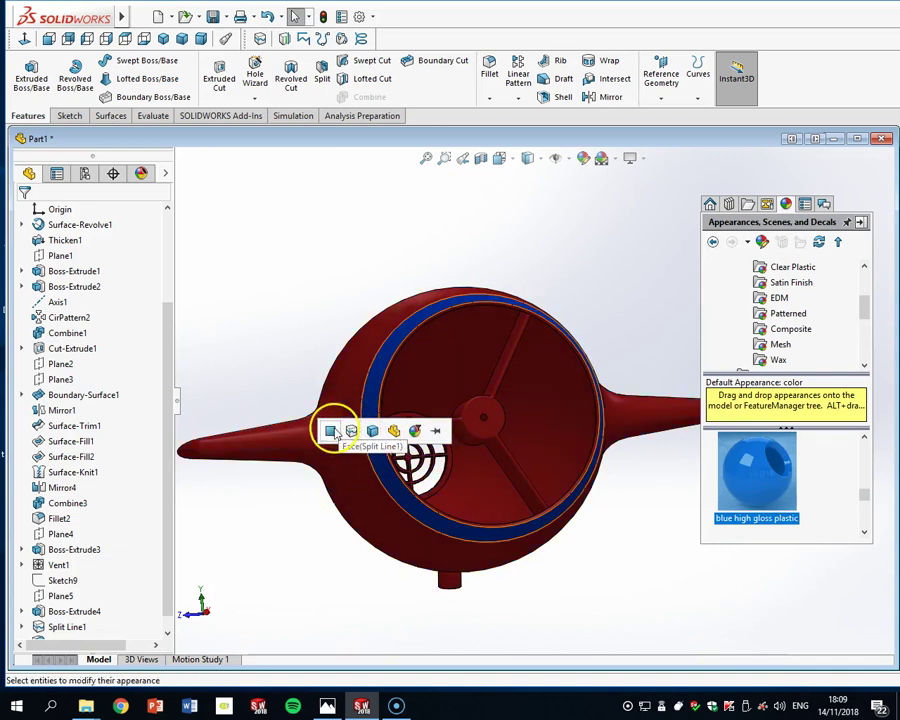
scroll(554, 494, "up", 4)
middle_click_drag(605, 492, 585, 434)
scroll(585, 450, "down", 3)
scroll(577, 447, "up", 3)
scroll(481, 374, "down", 2)
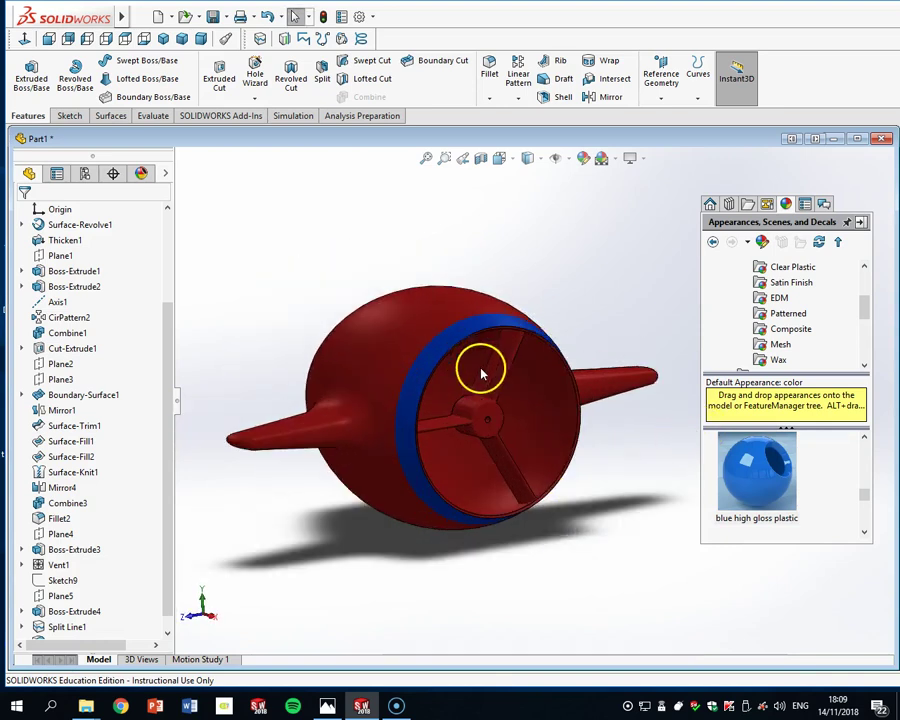
Save the part as Fan Body in a new Desktop folder named Desk Fan
left_click(224, 18)
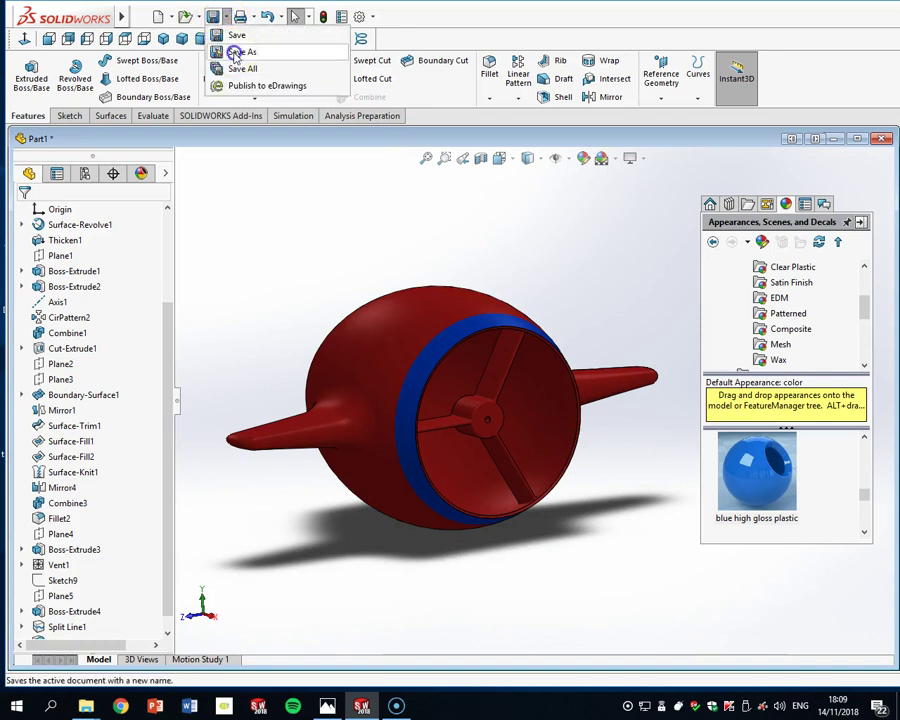
left_click(233, 51)
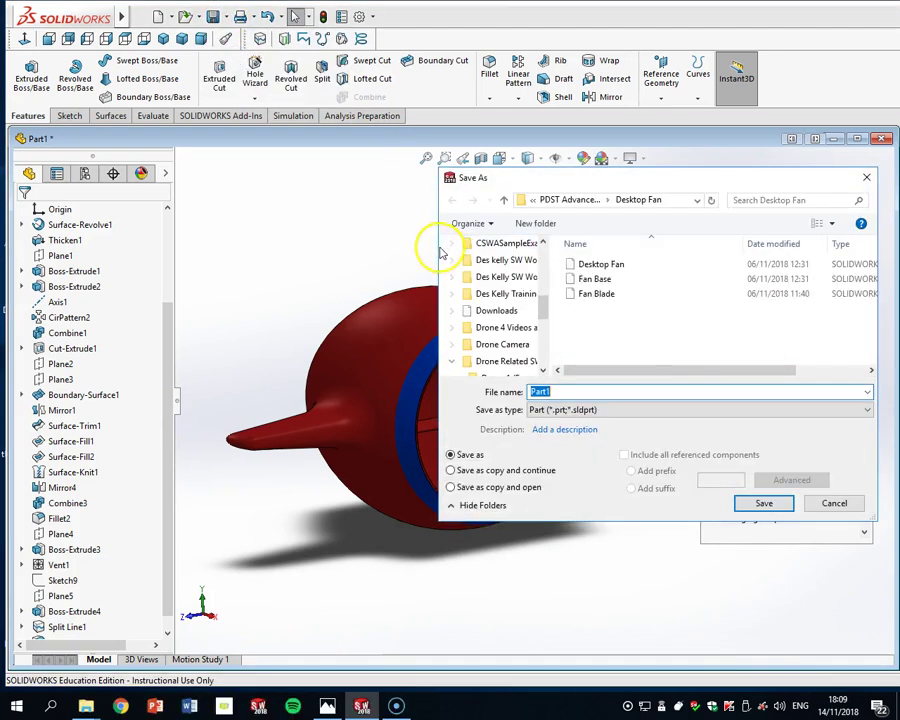
scroll(536, 318, "up", 6)
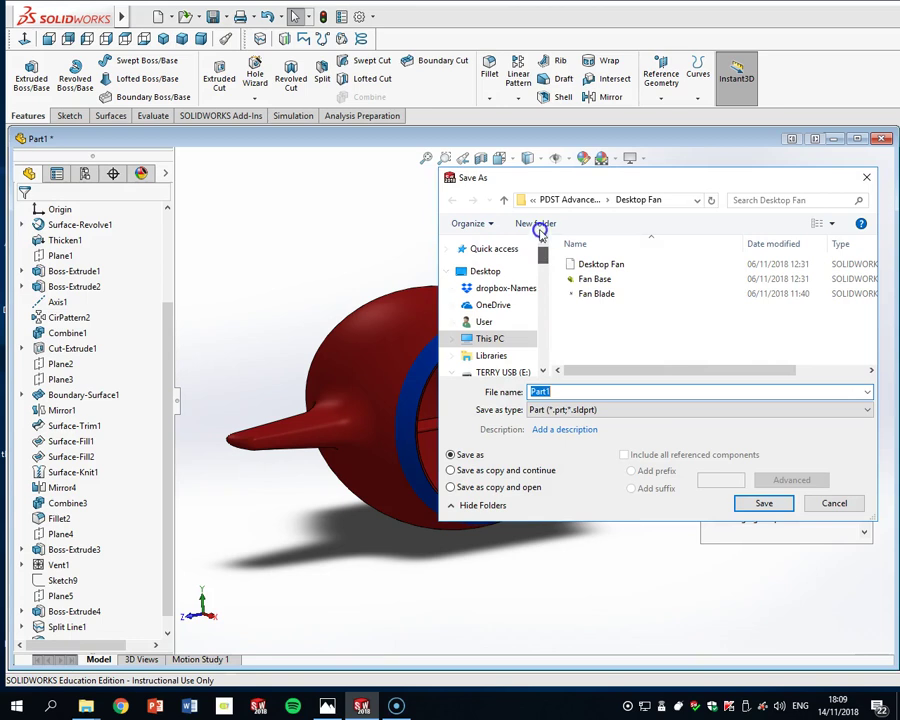
left_click(496, 270)
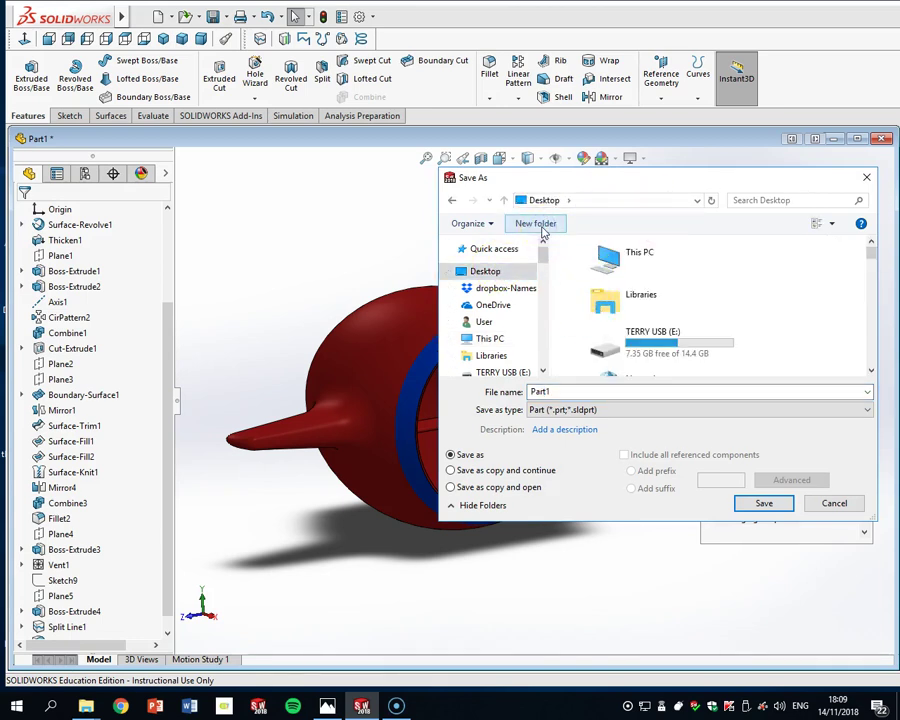
left_click(537, 224)
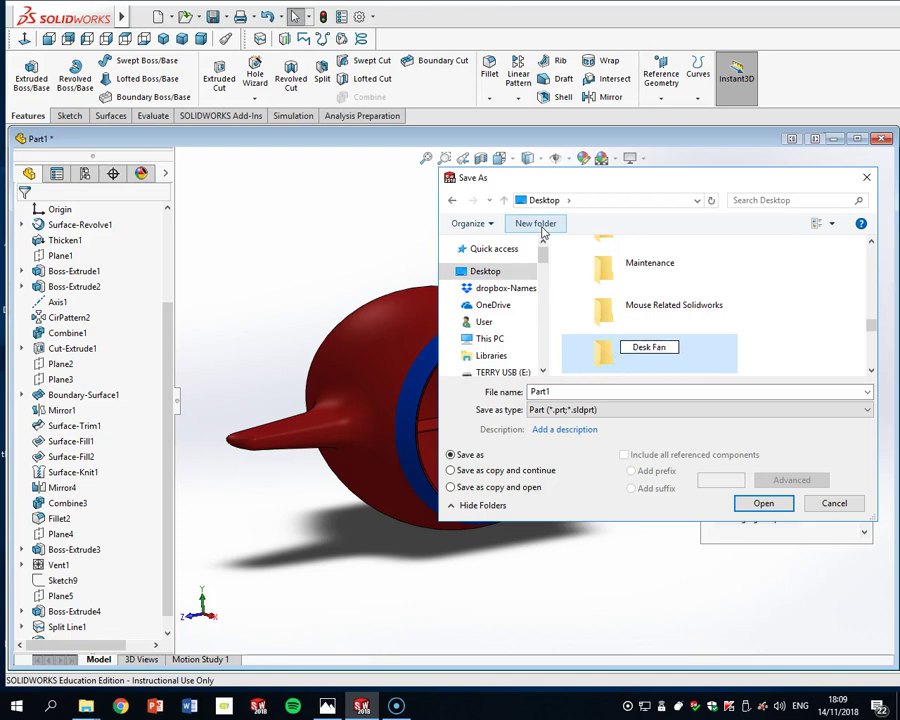
key("Return")
double_click(652, 348)
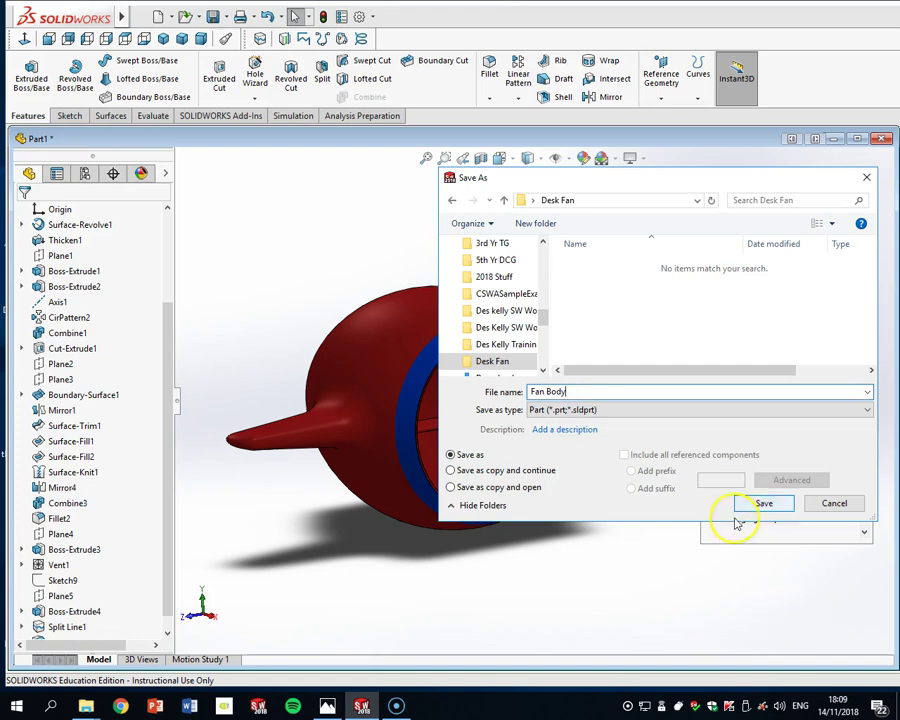
left_click(762, 504)
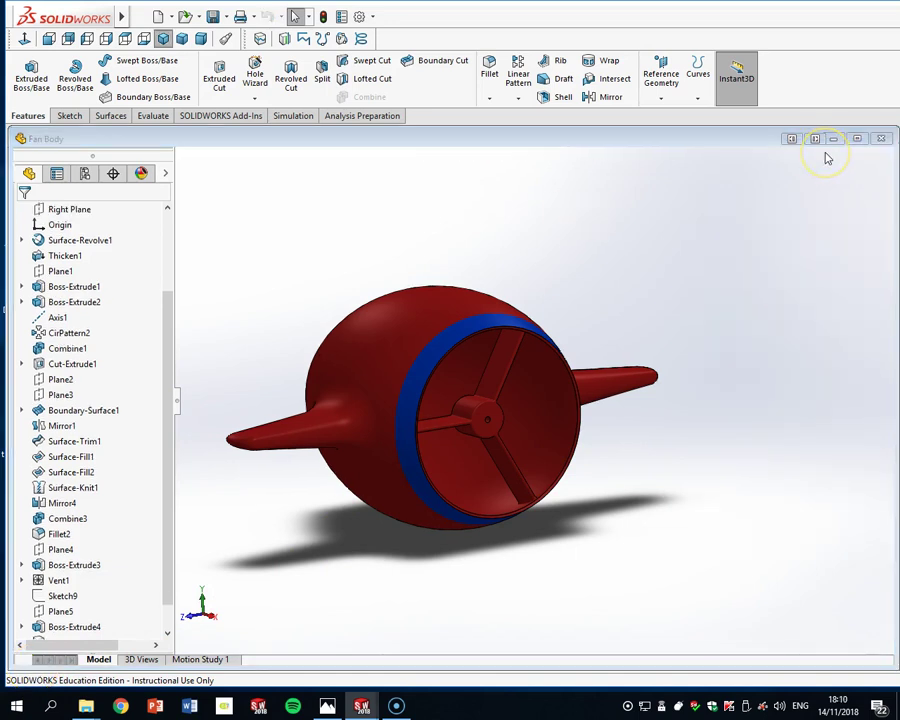
Close the fan body part and create a new part document
left_click(880, 140)
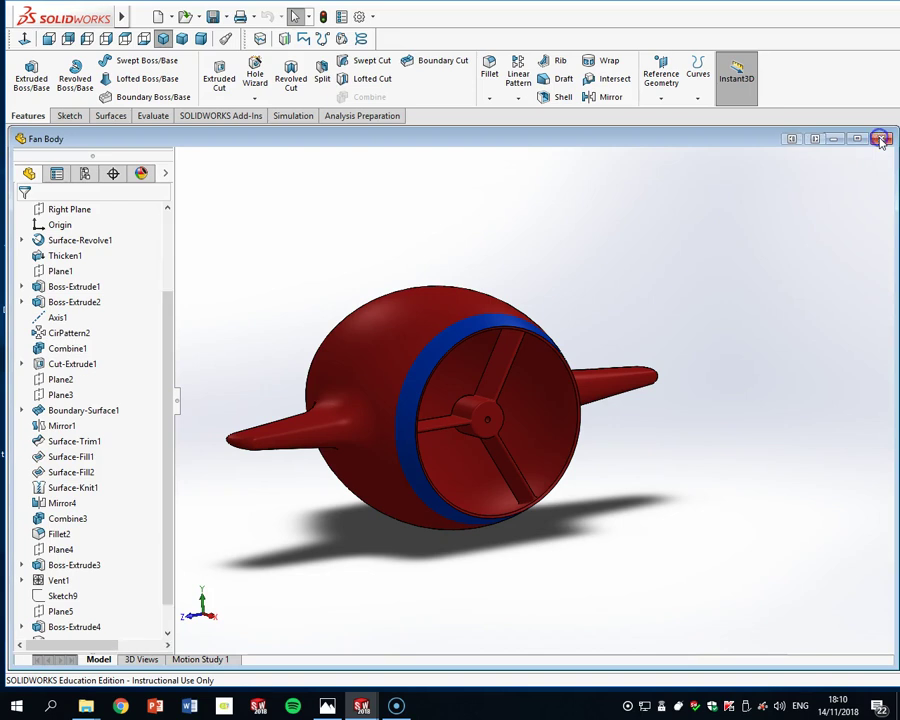
left_click(160, 17)
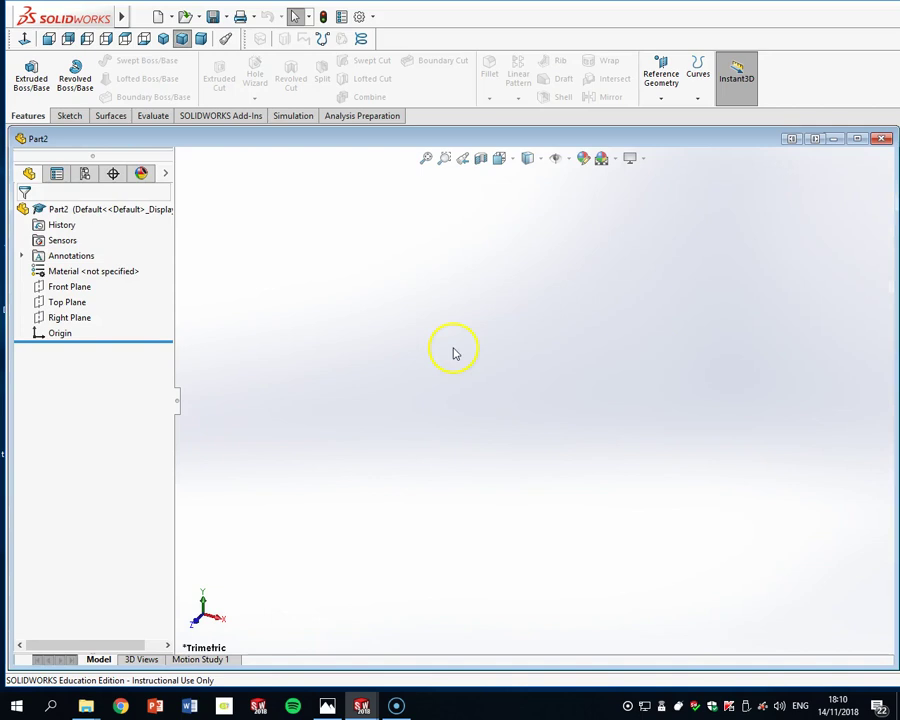
left_click(337, 692)
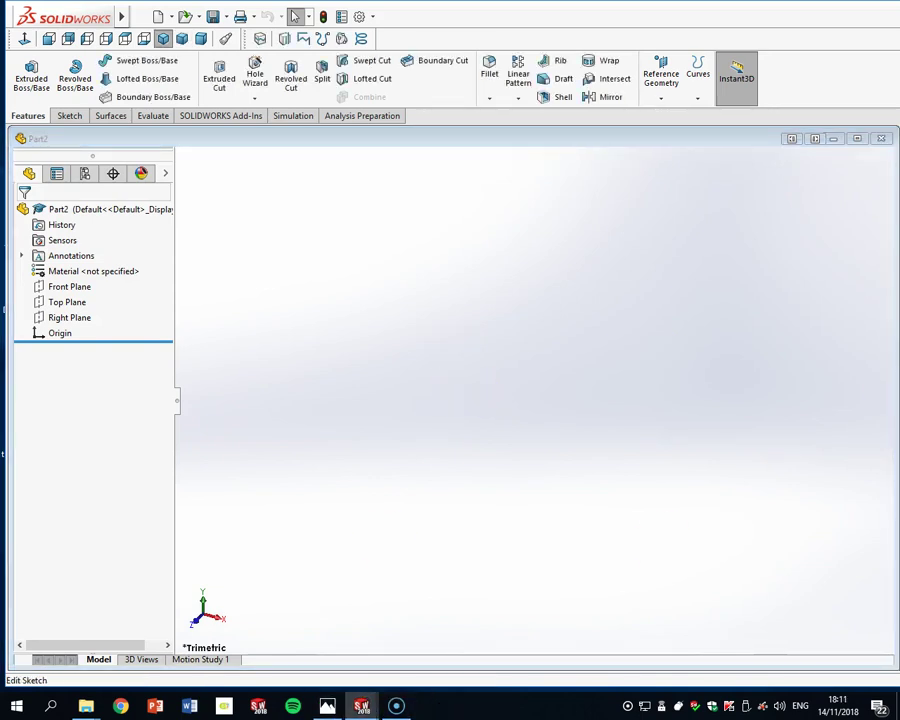
left_click(755, 363)
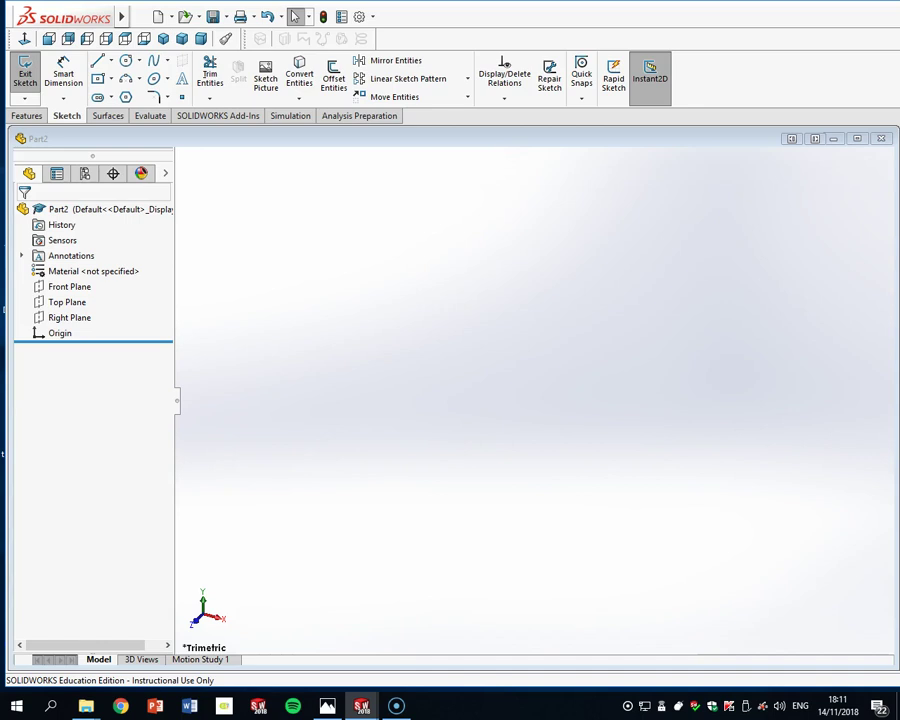
Start a sketch on the Front Plane, viewed normal to the plane
left_click(70, 287)
left_click(25, 39)
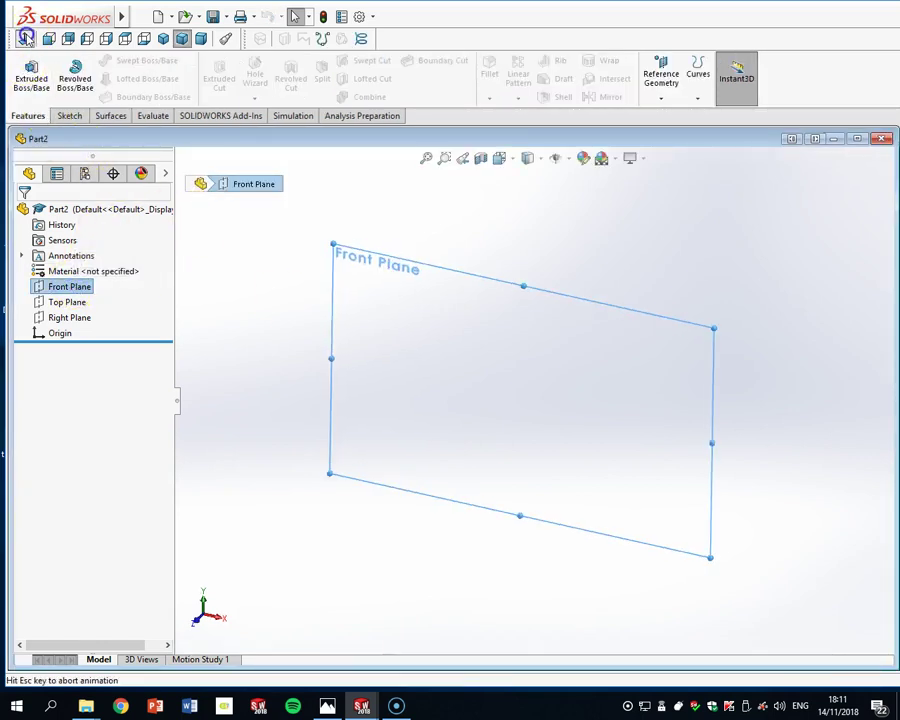
left_click(69, 116)
left_click(111, 61)
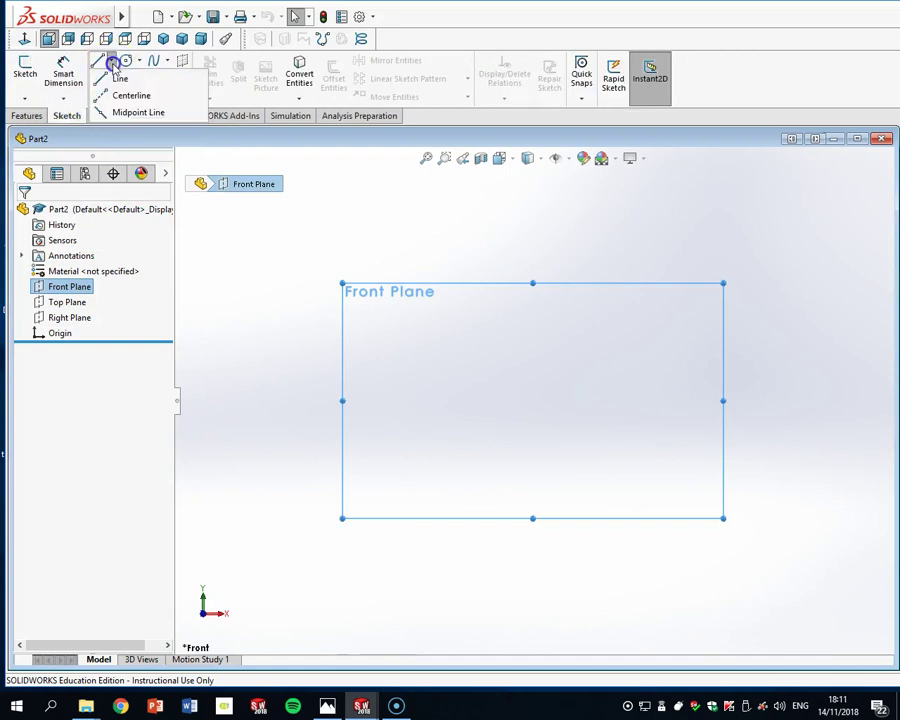
left_click(128, 96)
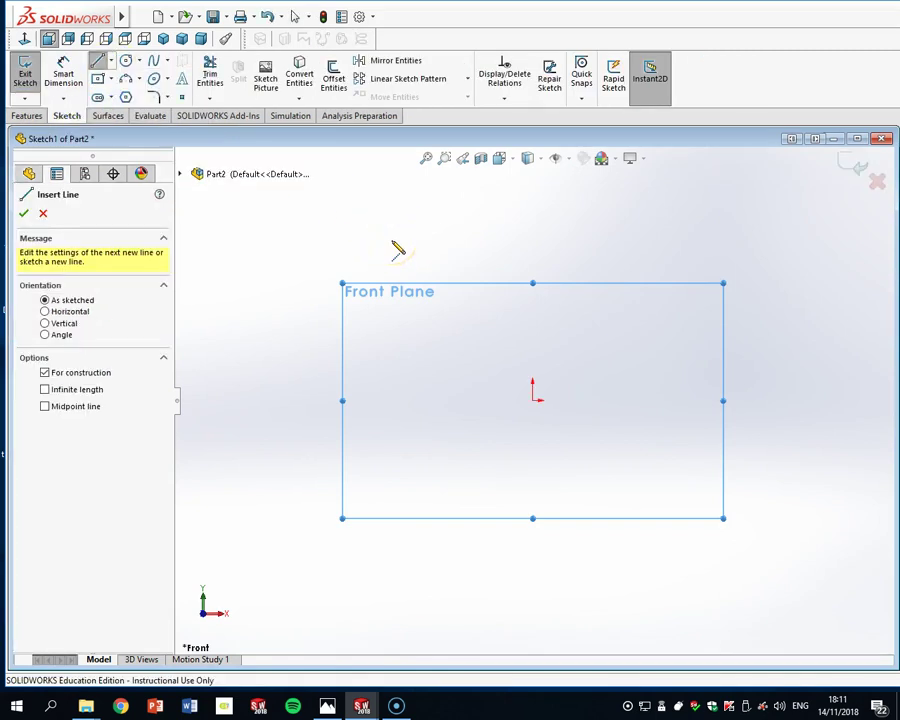
key("Escape")
Draw a horizontal solid line about 141 mm long from the origin towards positive X
left_click(111, 60)
left_click(117, 79)
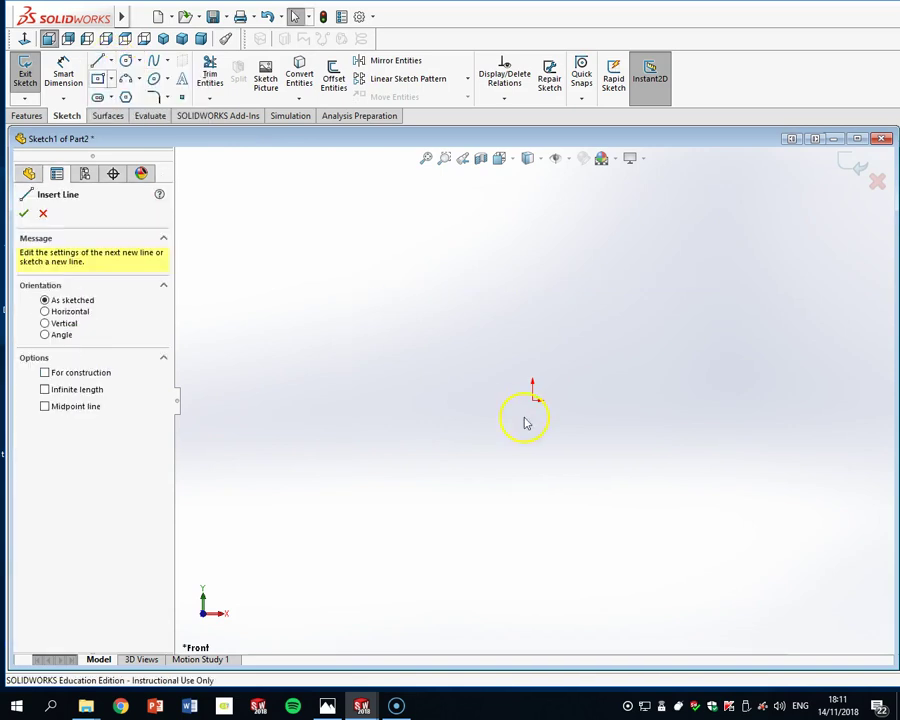
left_click(480, 402)
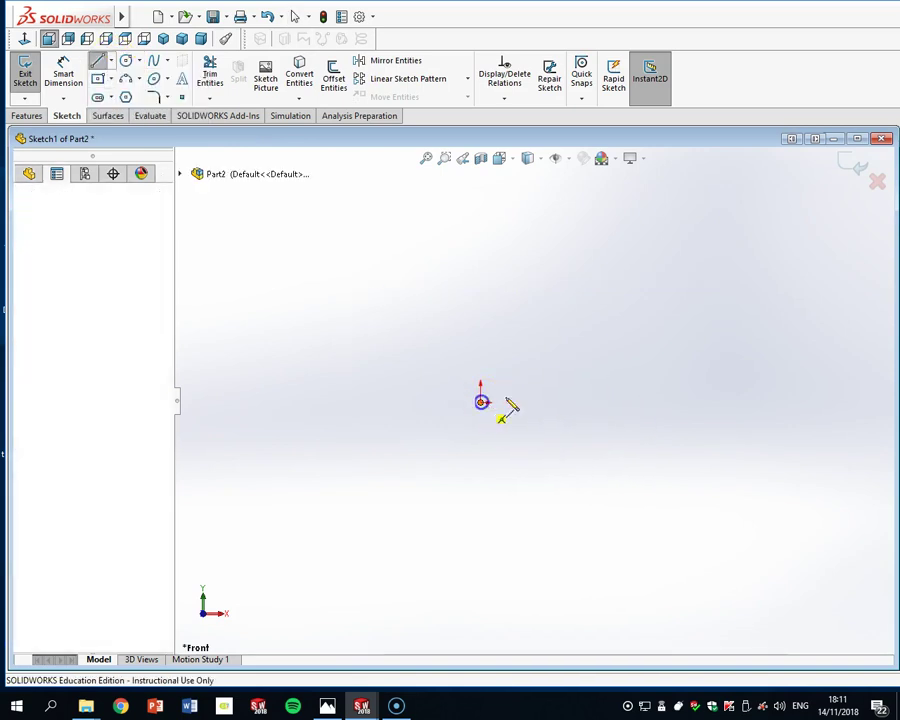
left_click(735, 403)
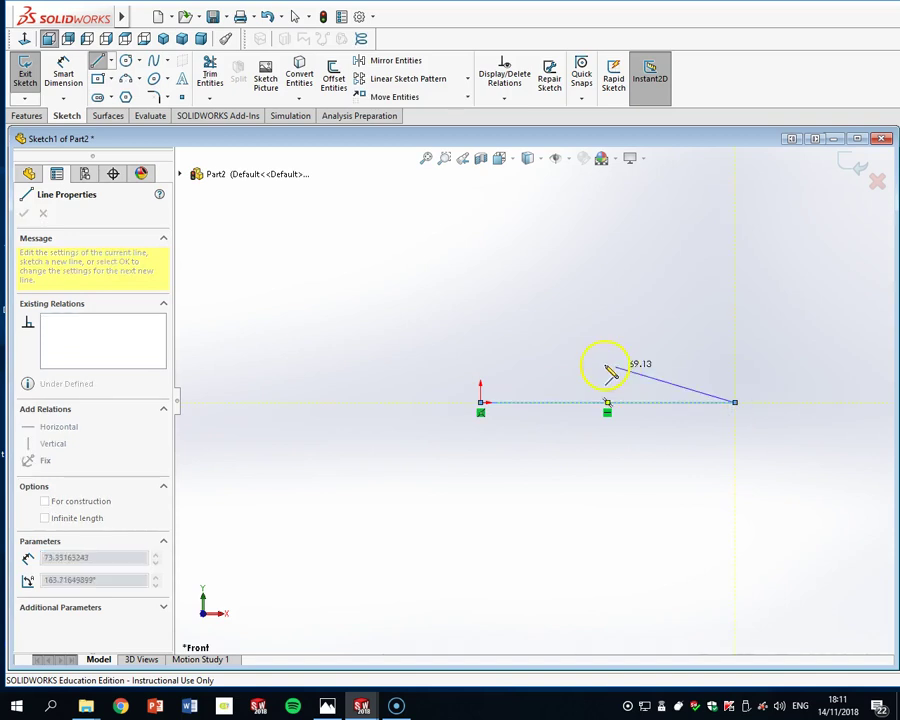
key("Escape")
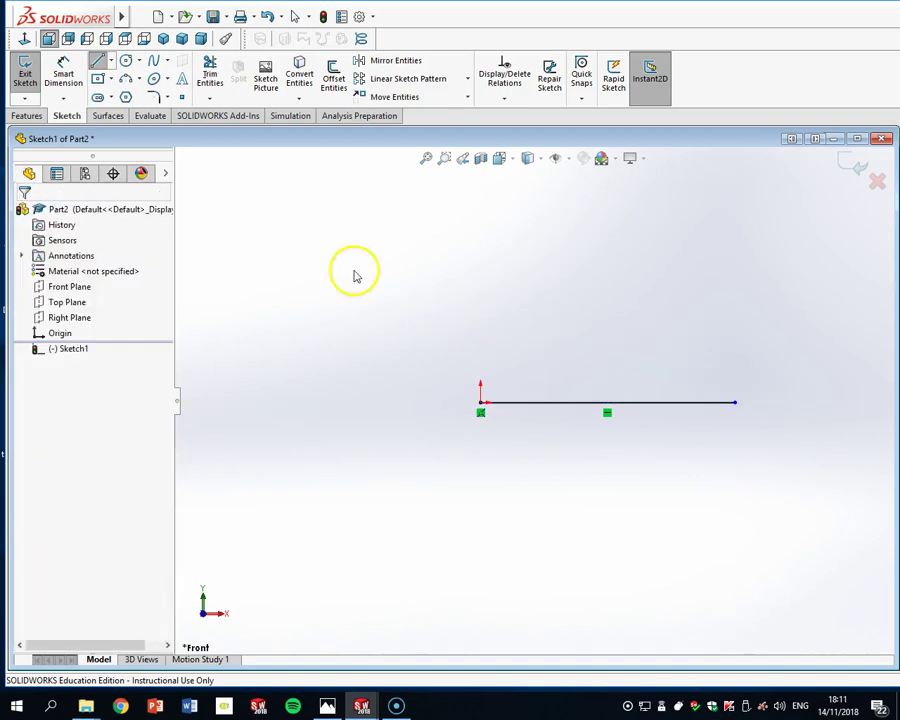
Sketch a chain from the origin: about 17 mm down, about 141 mm horizontally beneath the first line, and about 44 mm down
left_click(97, 62)
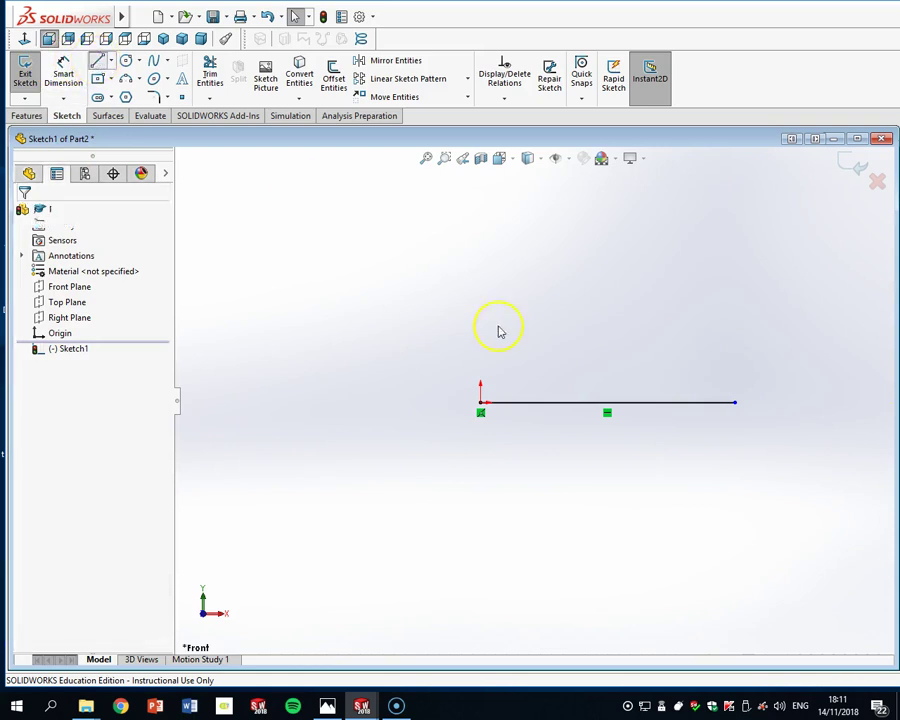
left_click(481, 410)
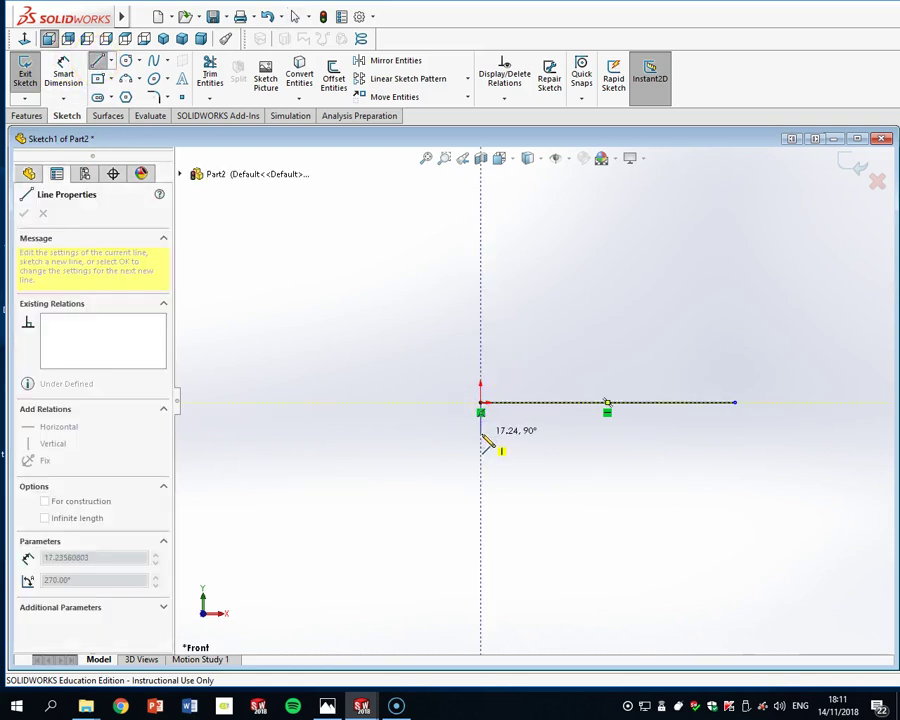
left_click(481, 432)
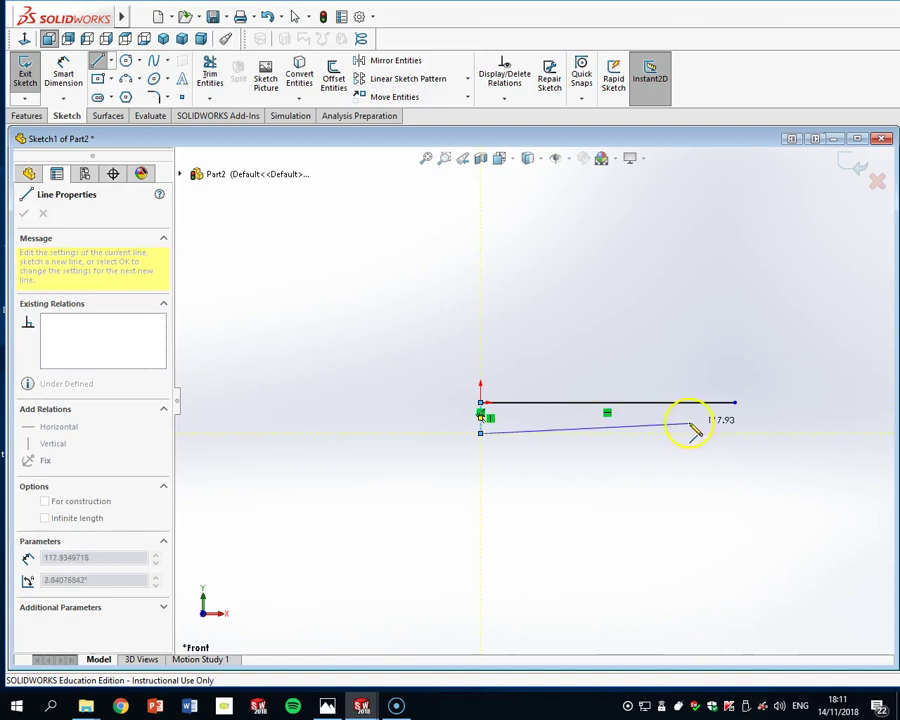
left_click(736, 434)
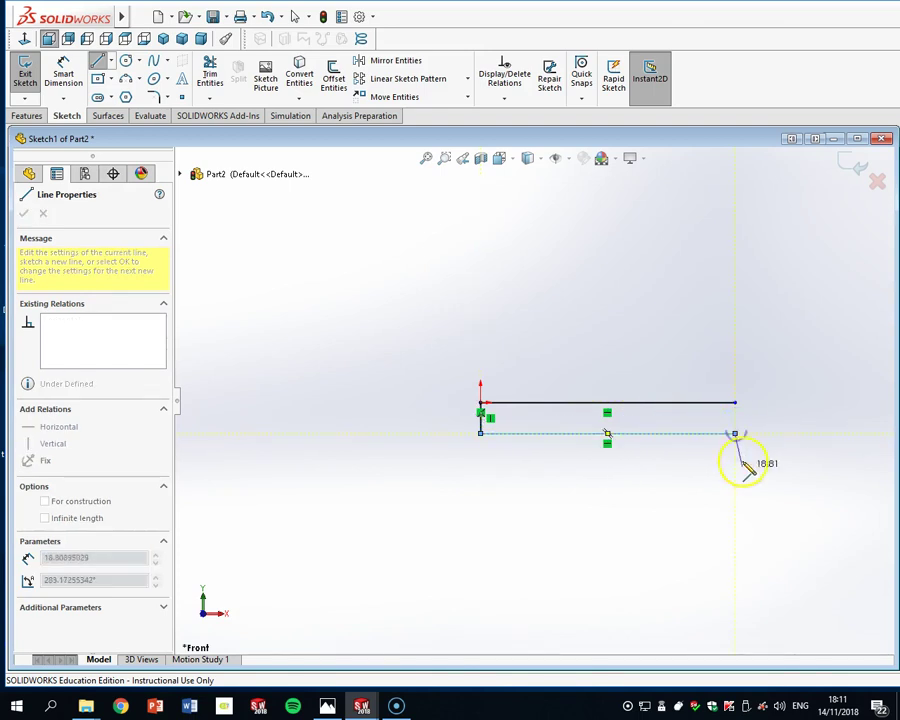
left_click(736, 512)
key("Escape")
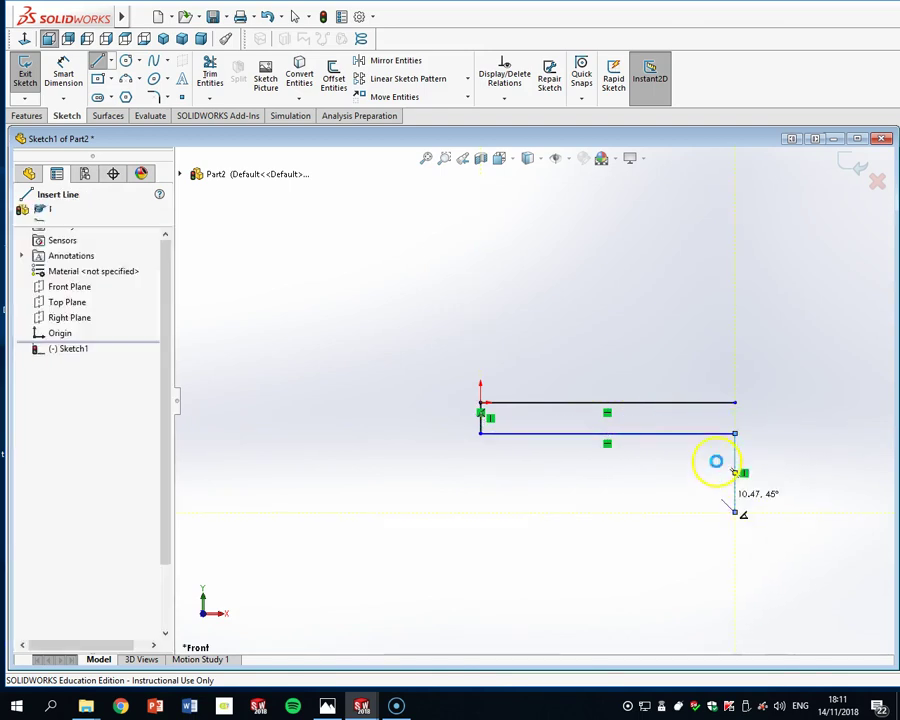
left_click_drag(735, 405, 851, 402)
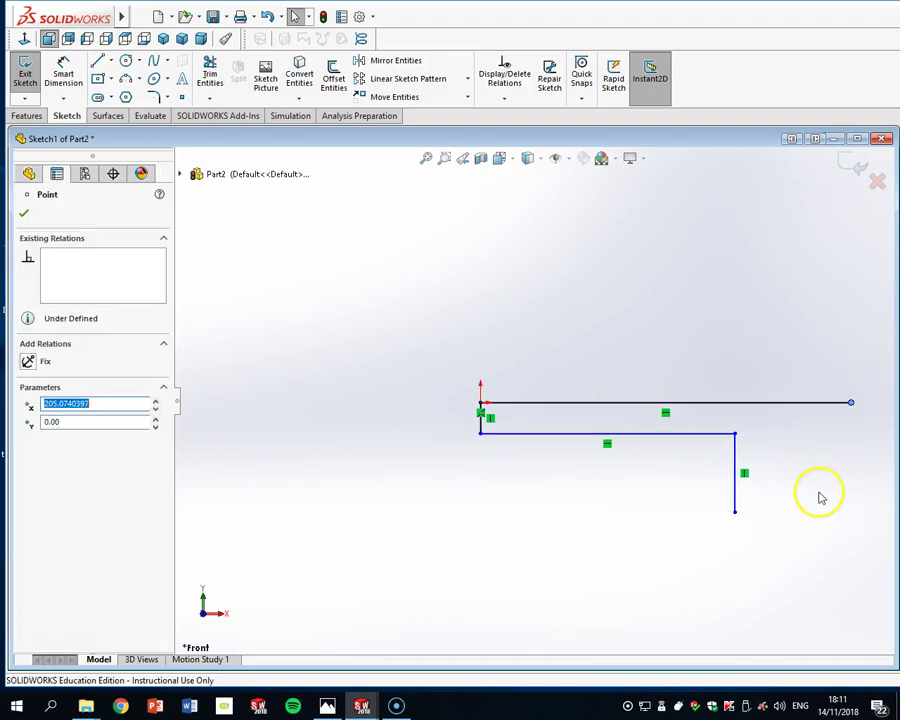
left_click_drag(851, 404, 724, 408)
left_click(97, 60)
left_click(734, 513)
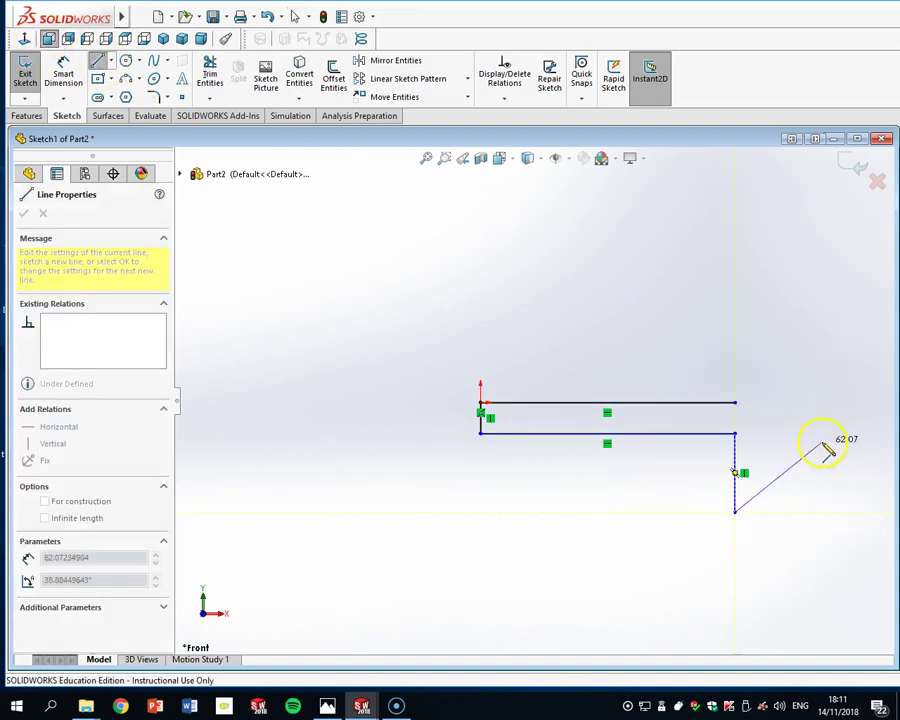
mouse_move(734, 512)
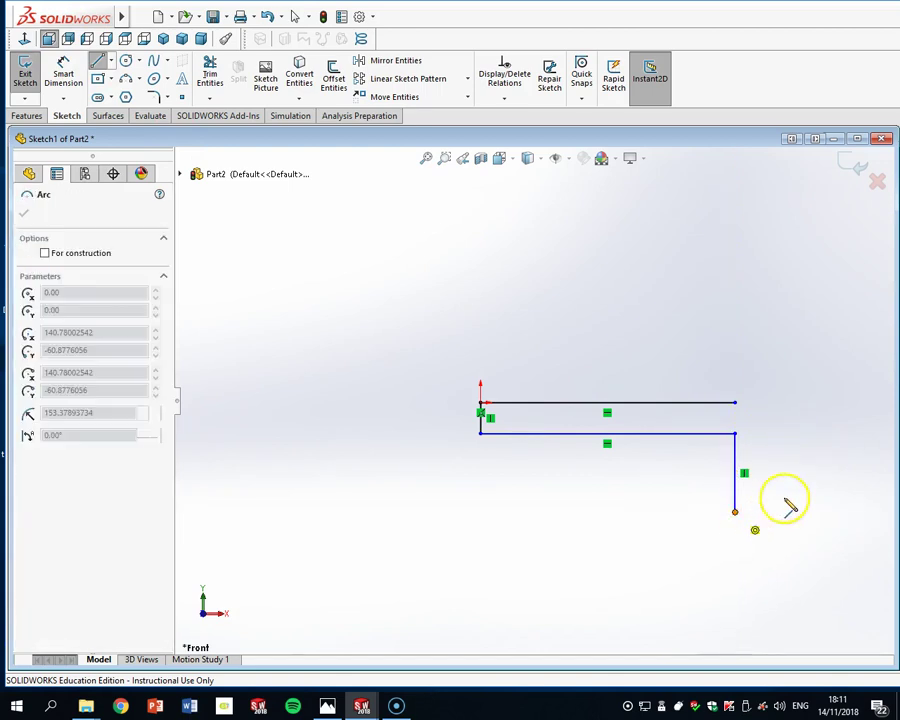
key("Escape")
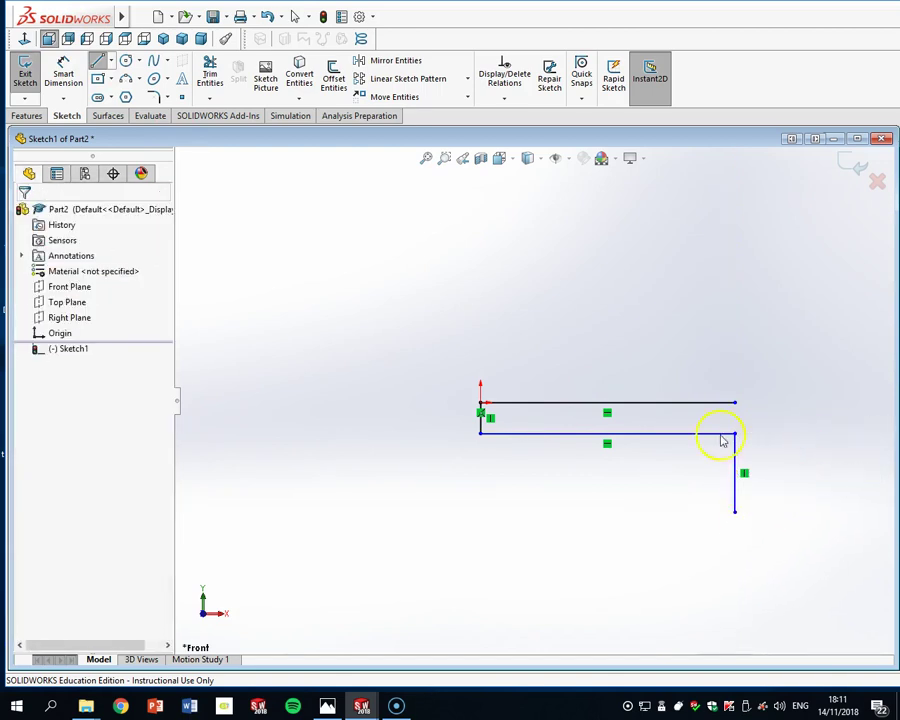
Sketch a tangent arc of about 49 mm radius from the lower vertical line's free end, and join it to the top line with its centre on that line
left_click(95, 62)
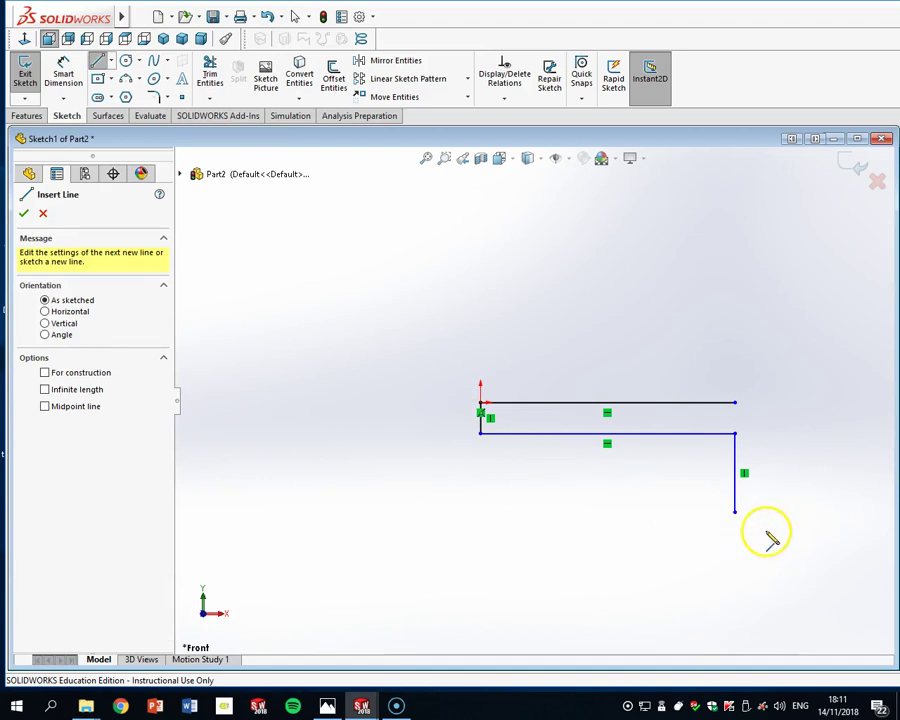
mouse_move(737, 516)
left_mouse_down()
mouse_move(758, 528)
mouse_move(790, 466)
mouse_move(737, 432)
mouse_move(766, 468)
mouse_move(756, 510)
mouse_move(741, 514)
mouse_move(751, 522)
mouse_move(814, 498)
mouse_move(830, 466)
mouse_move(817, 451)
mouse_move(812, 400)
mouse_move(791, 403)
mouse_move(822, 460)
mouse_move(820, 451)
left_mouse_up()
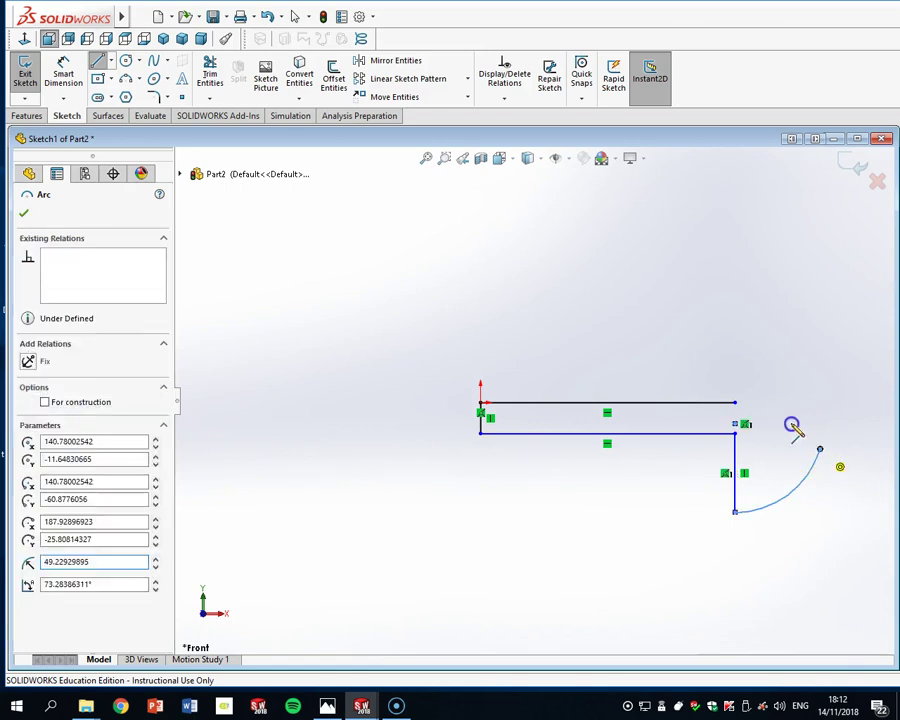
key("Escape")
mouse_move(735, 428)
left_mouse_down()
mouse_move(717, 404)
mouse_move(832, 408)
mouse_move(824, 403)
left_mouse_up()
left_click(794, 405)
scroll(805, 461, "up", 3)
scroll(705, 472, "down", 1)
scroll(585, 446, "down", 1)
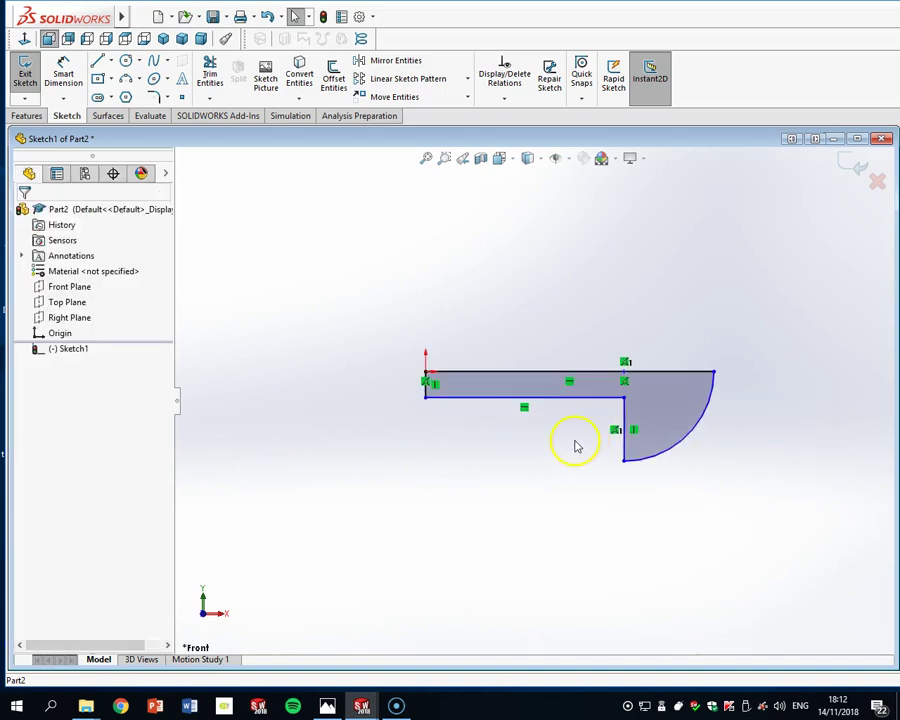
Dimension the lower horizontal line to 22 mm and the short vertical edge at the origin to 1.5 mm
left_click(63, 74)
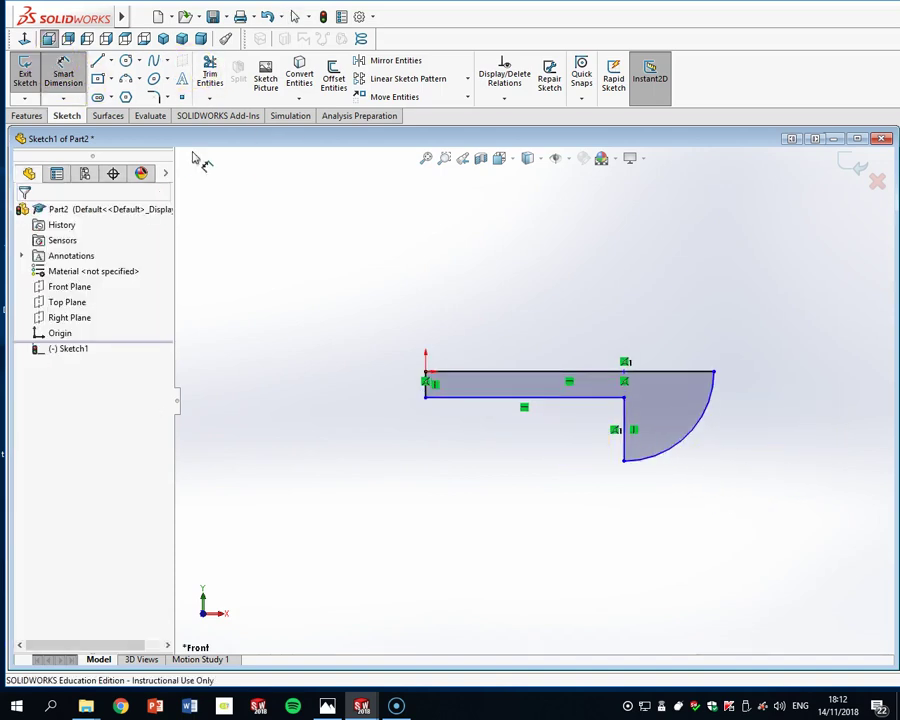
left_click(475, 418)
left_click(508, 492)
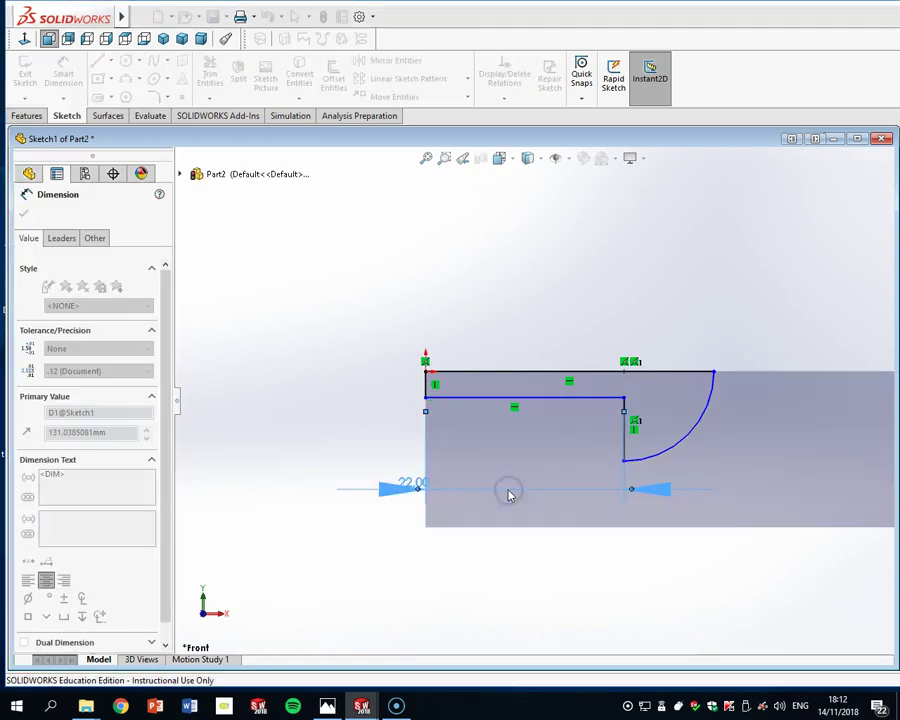
left_click(426, 385)
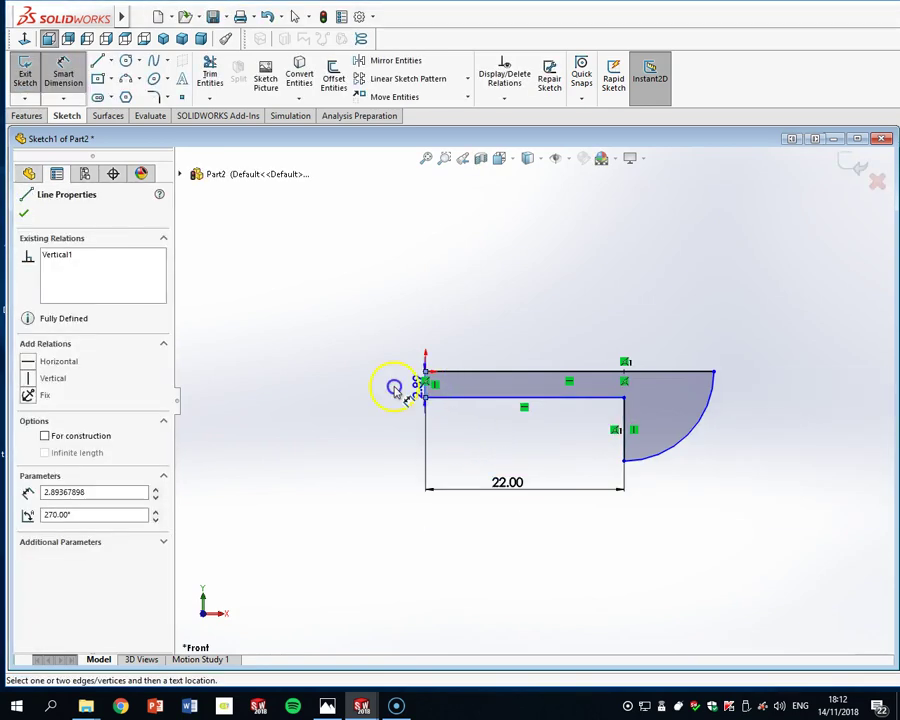
left_click(393, 388)
type("1.5")
key("Return")
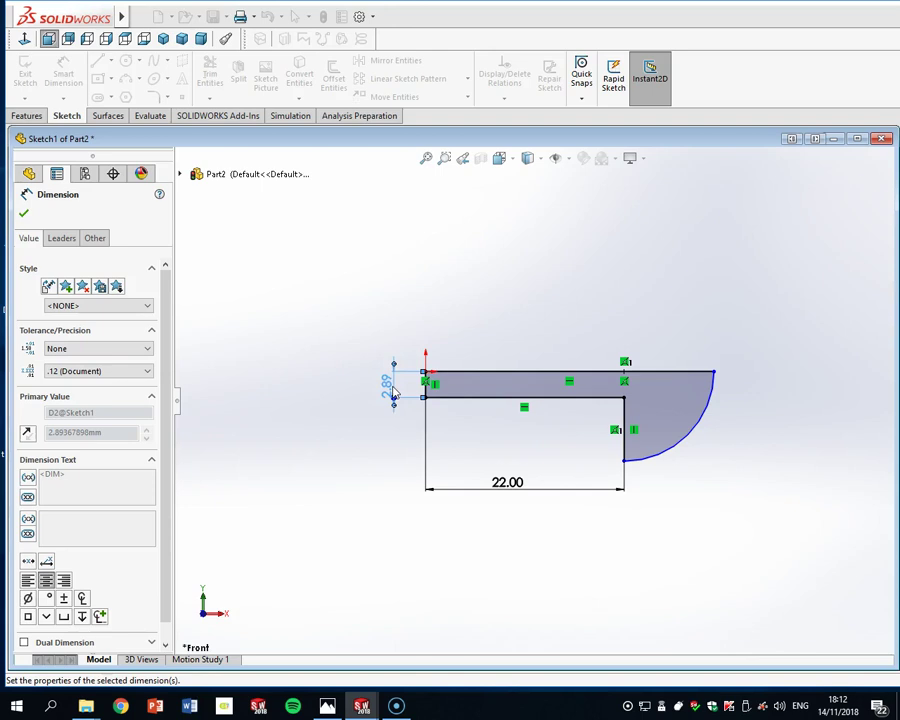
Delete the vertical line between the bar's lower edge and the arc, along with the 22 mm dimension
scroll(700, 451, "down", 3)
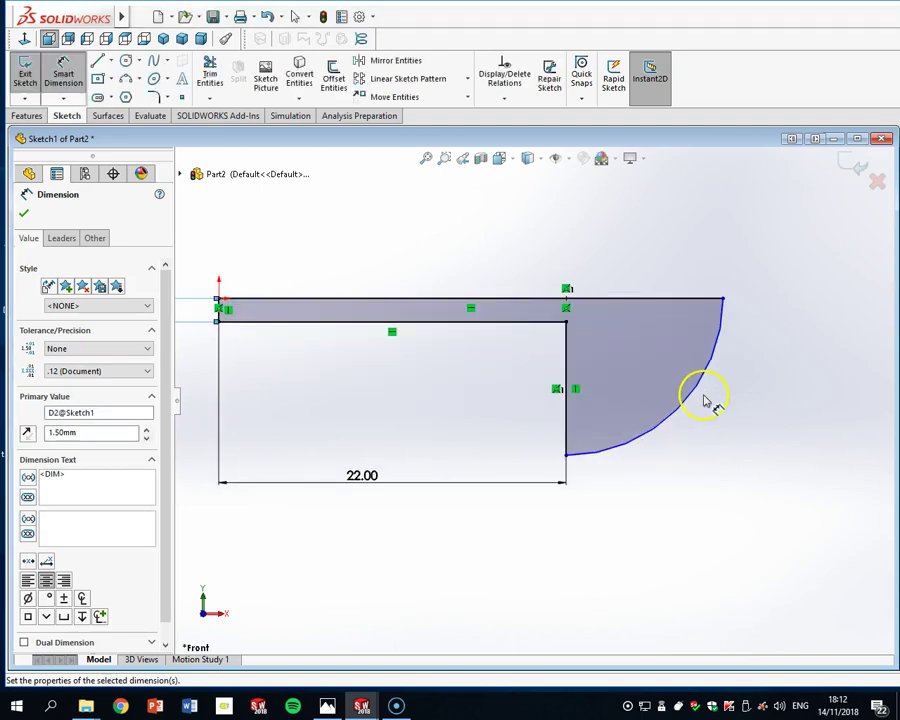
scroll(705, 396, "up", 2)
scroll(707, 399, "down", 3)
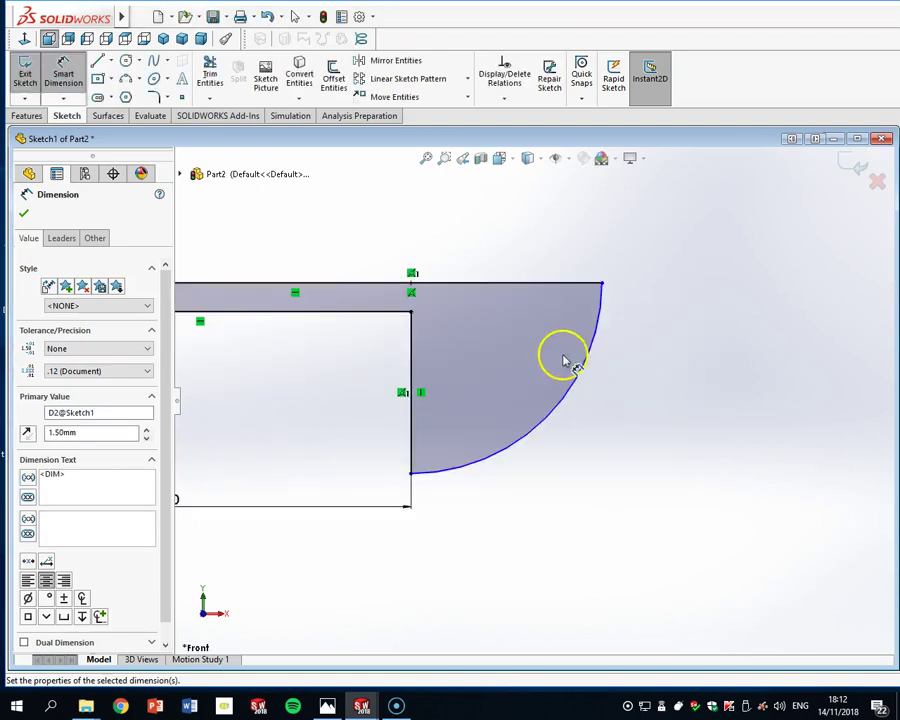
key("Escape")
left_click(411, 473)
key("Escape")
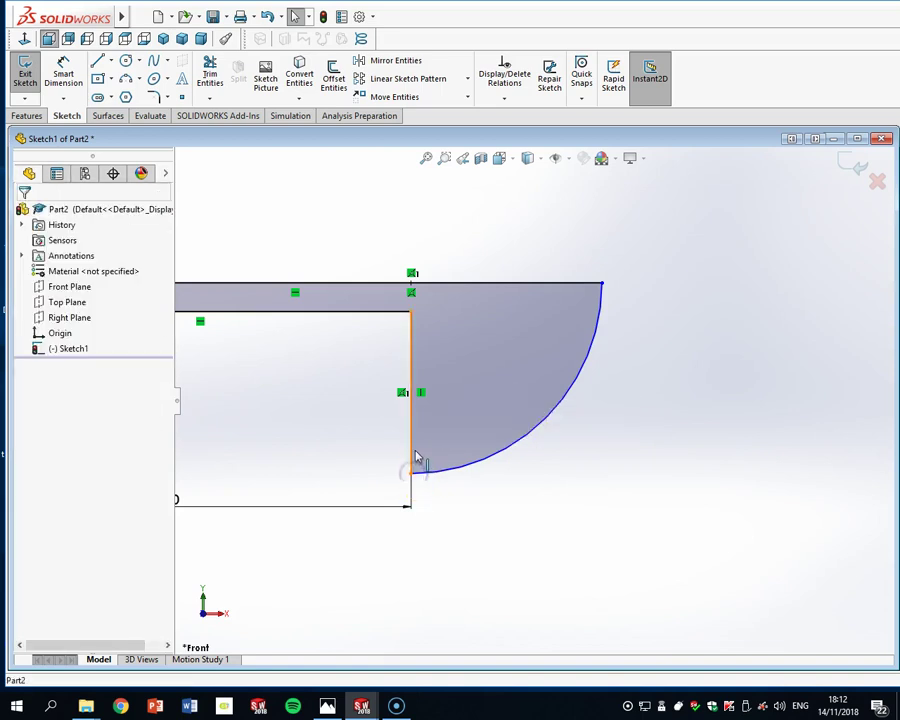
left_click(409, 440)
key("Escape")
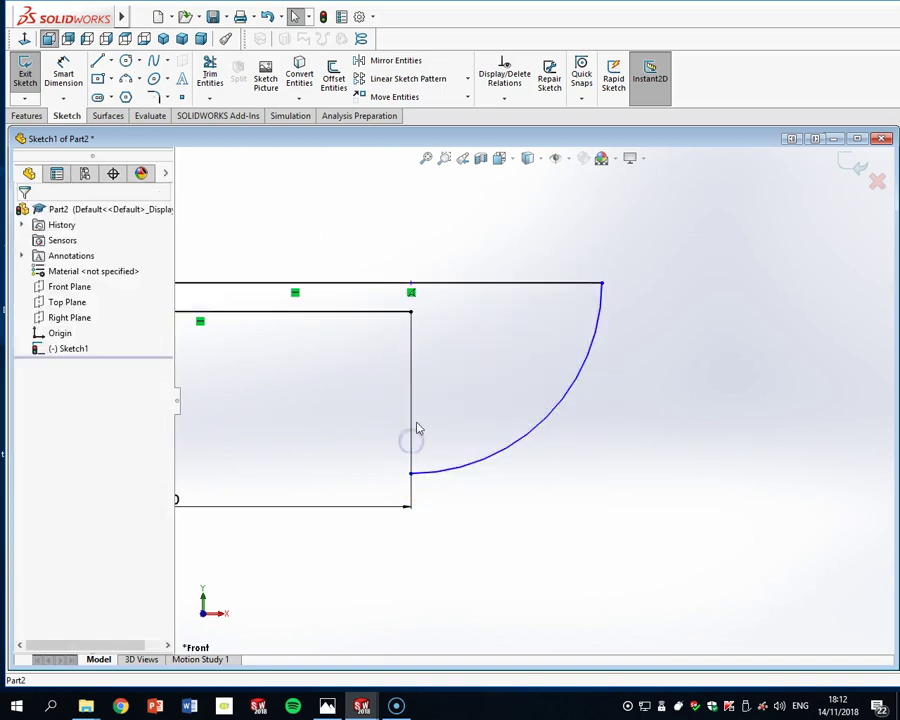
left_click(414, 450)
key("Delete")
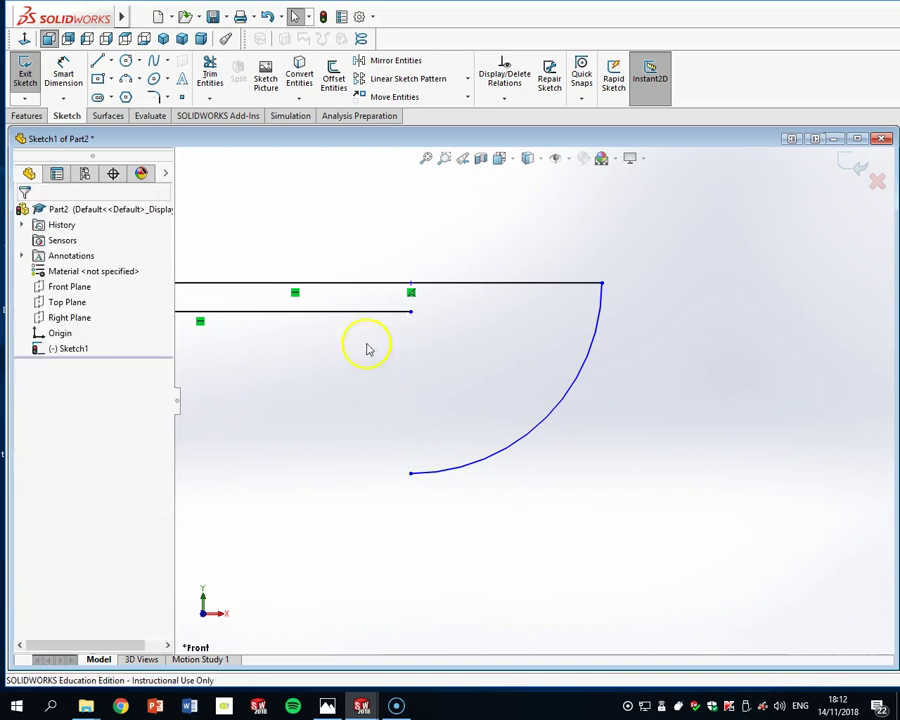
Draw a horizontal line about 2.6 mm long from the arc's lower end towards the origin side, and a vertical line up to the bar's lower edge
left_click(97, 61)
left_click(411, 473)
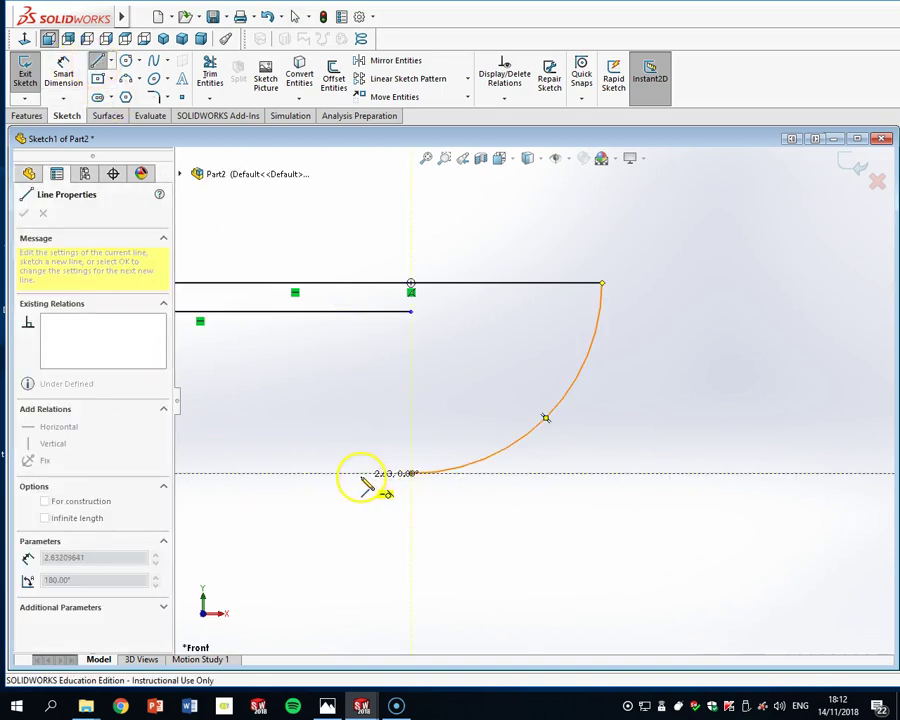
left_click(361, 473)
left_click(361, 313)
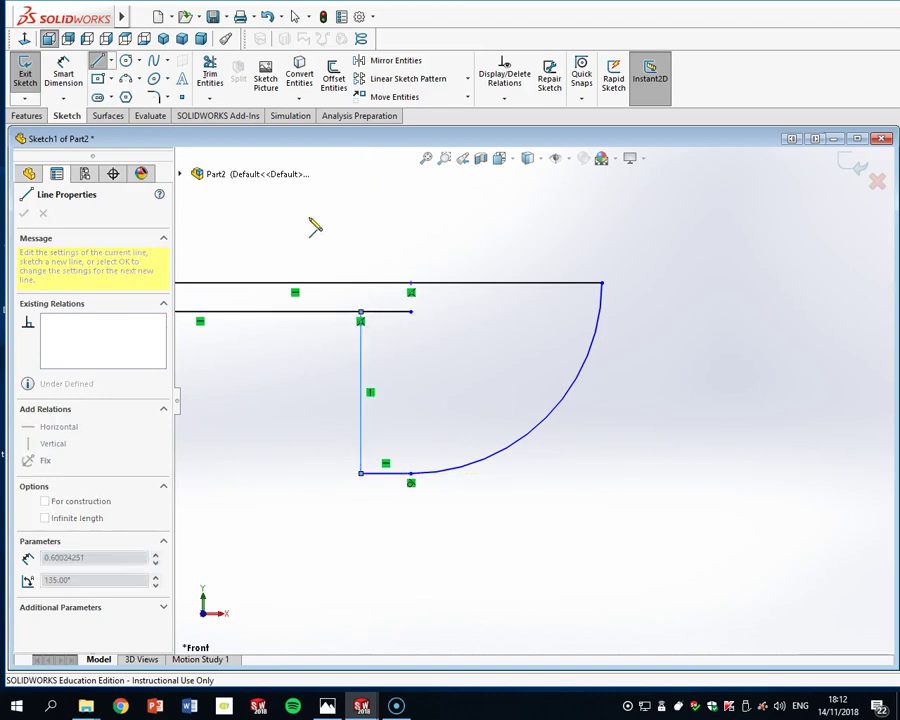
Trim the bar's lower line beyond the new vertical line using Trim to closest
left_click(212, 75)
left_click(78, 476)
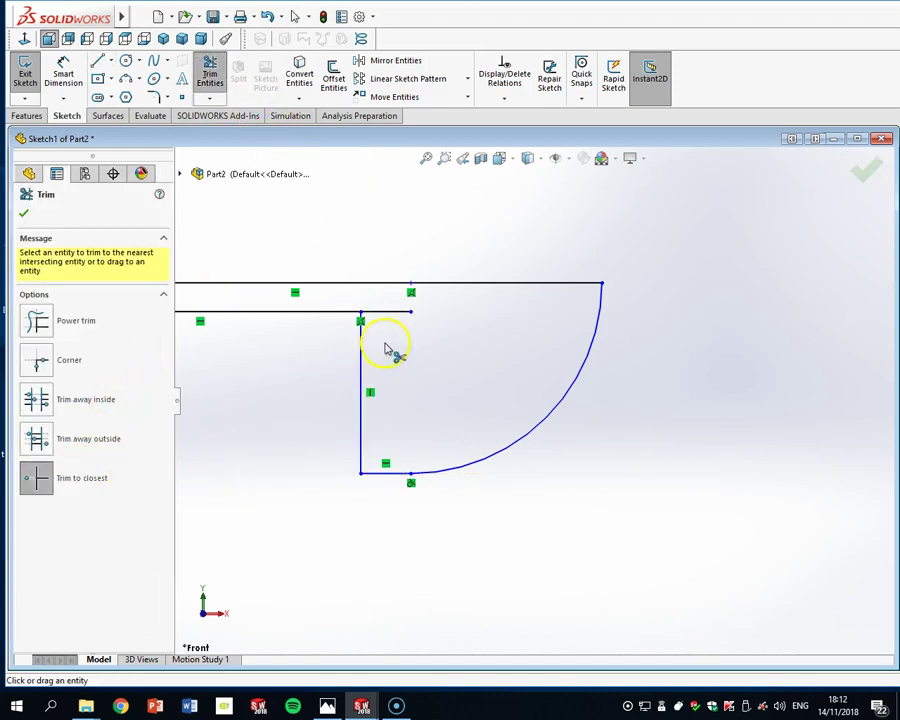
left_click(383, 312)
key("Escape")
key("z")
key("z")
key("z")
key("z")
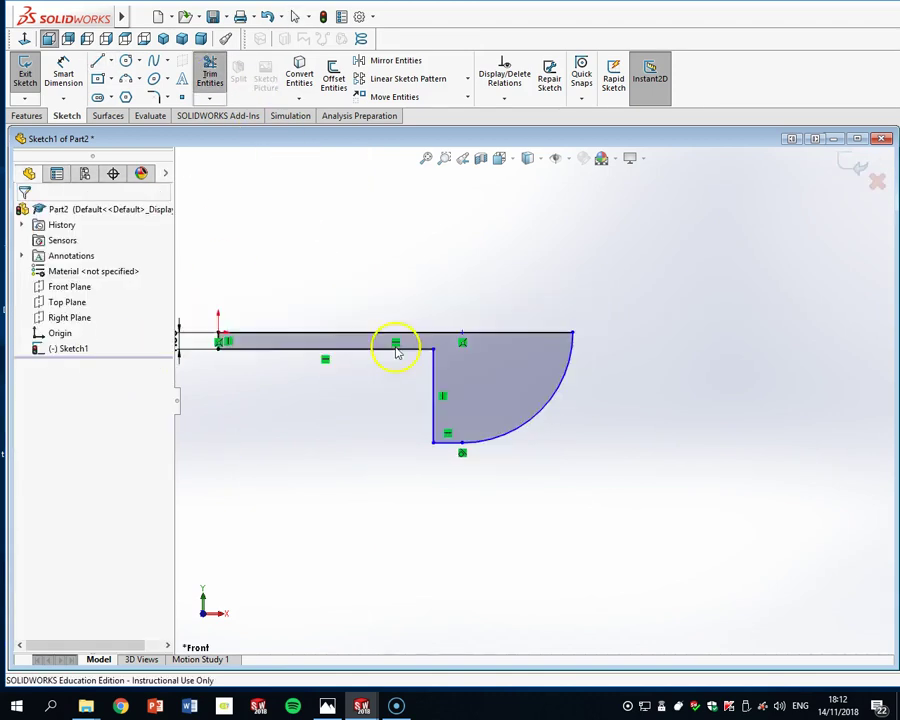
Dimension the short line beside the arc's lower end to 2 mm and the bar's lower edge to 22 mm
left_click(63, 72)
left_click(462, 436)
left_click(457, 474)
type("2")
key("Return")
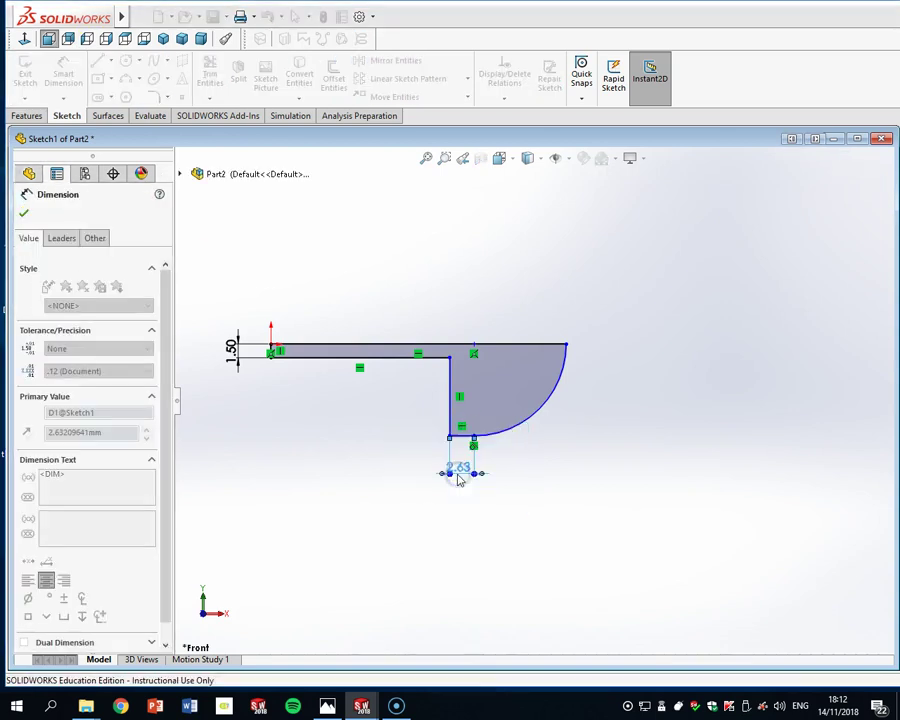
left_click(382, 352)
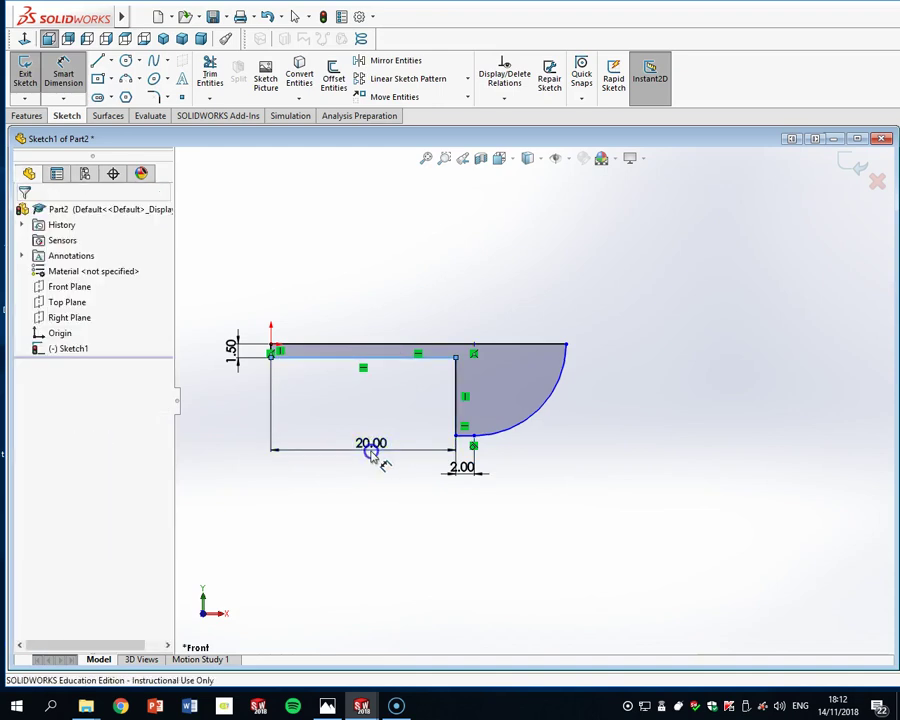
left_click(369, 448)
type("22")
key("Return")
Dimension the arc's radius as 10 mm and exit the sketch
left_click(546, 422)
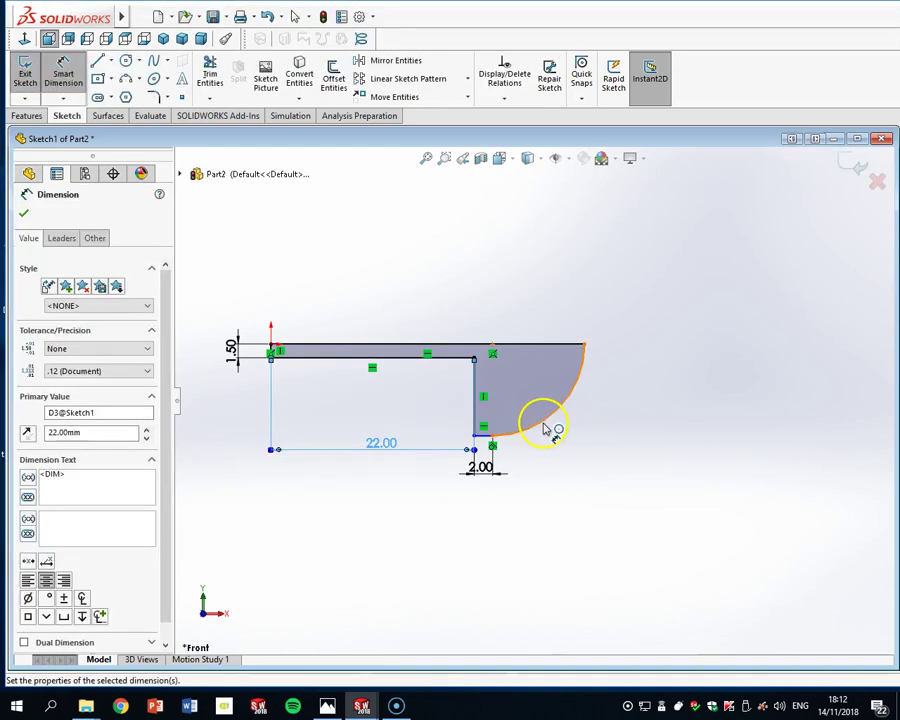
left_click(597, 470)
type("10")
key("Return")
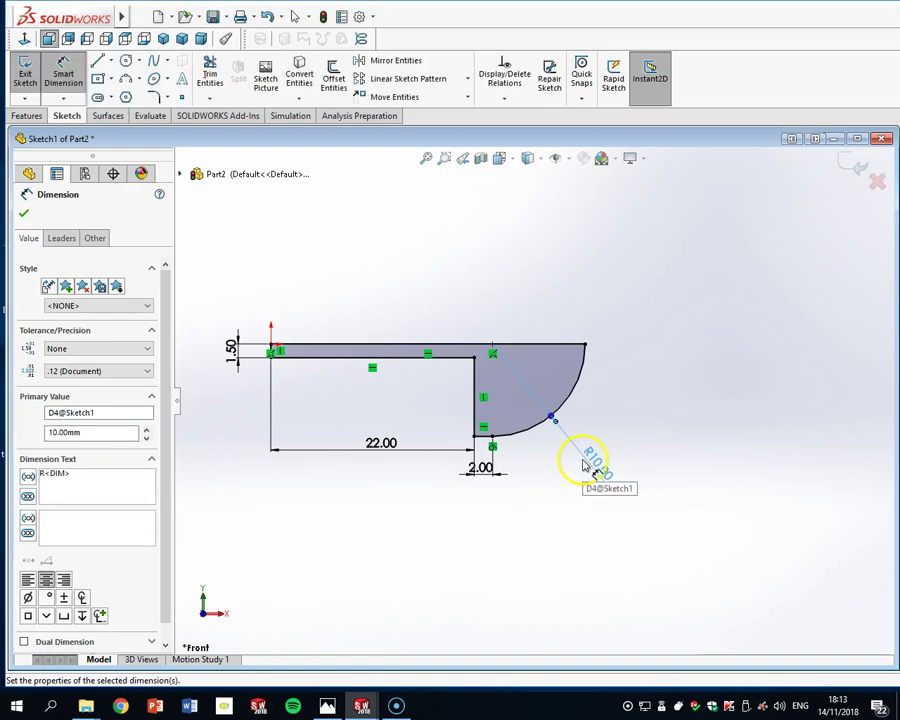
key("Escape")
scroll(560, 450, "down", 4)
scroll(480, 430, "up", 5)
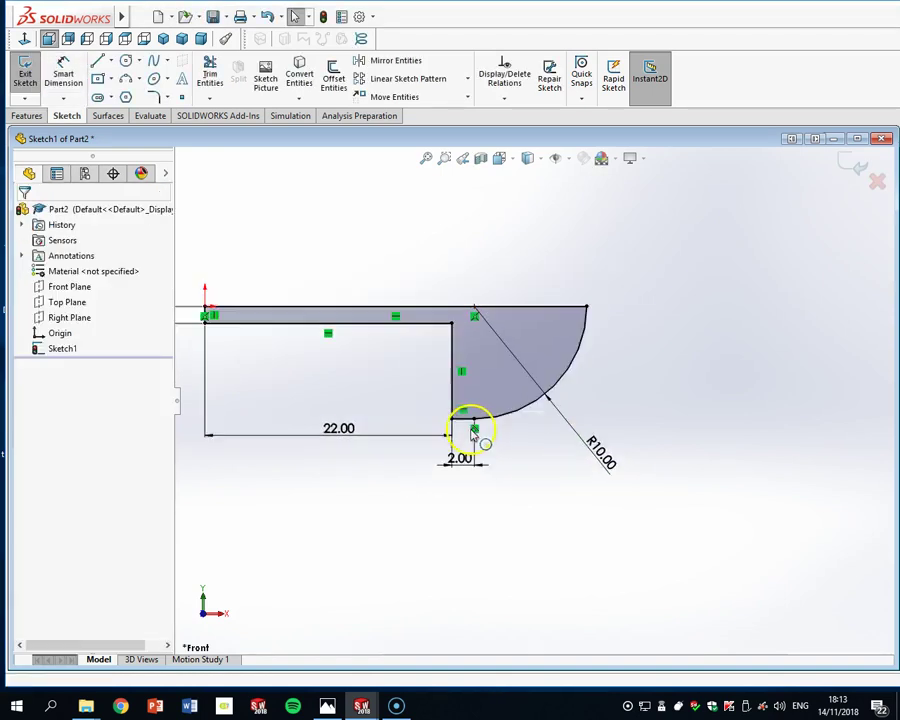
left_click(852, 163)
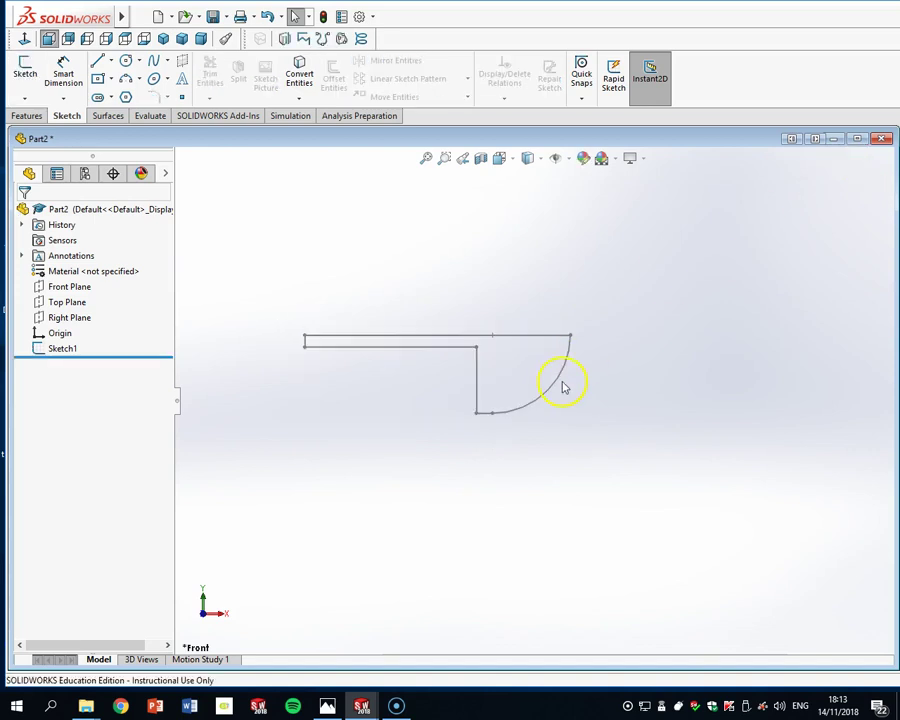
Revolve the bar-and-arc profile 360° about its long upper line to form the shaft with the domed hub
left_click(162, 38)
left_click(27, 115)
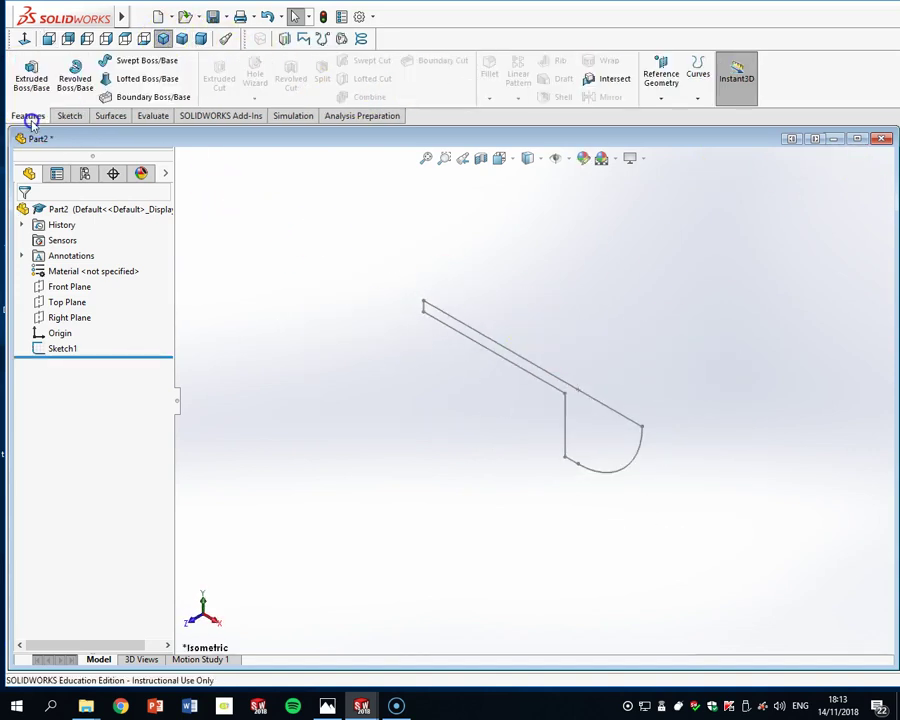
left_click(74, 79)
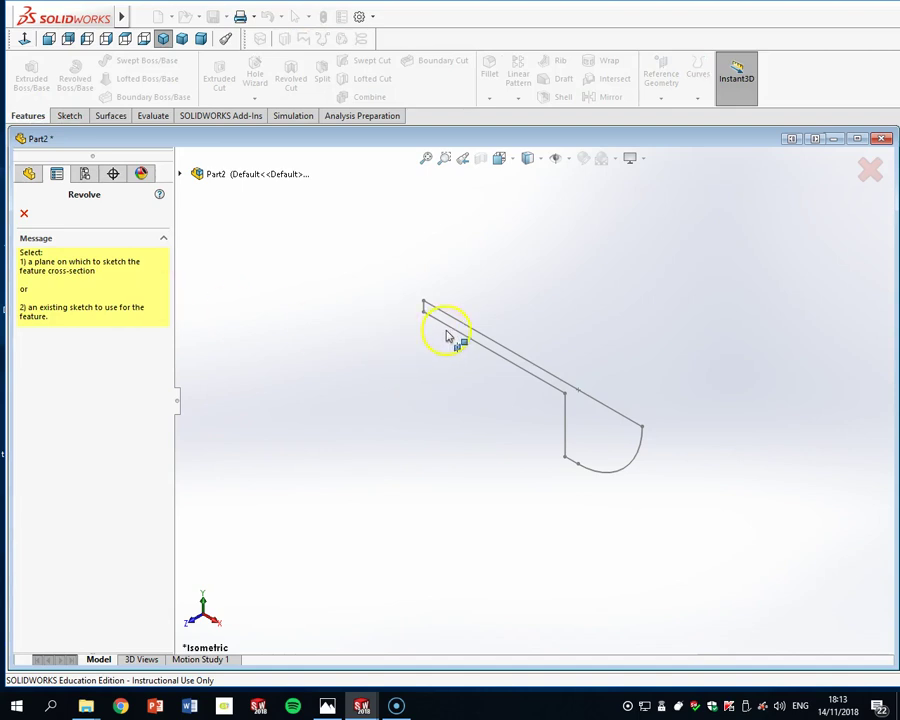
left_click(450, 335)
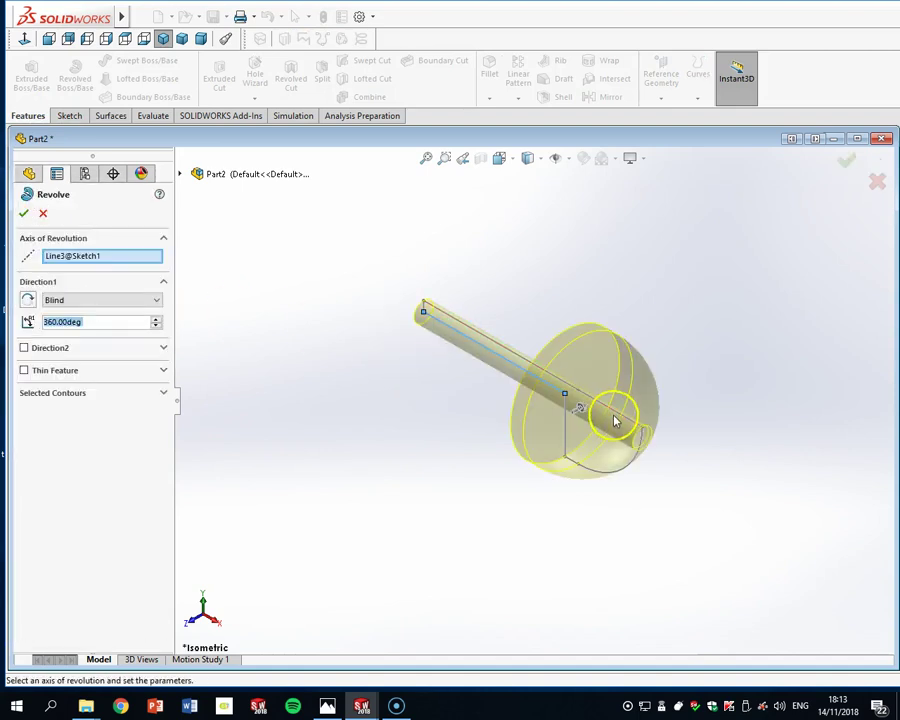
mouse_move(700, 379)
middle_mouse_down()
mouse_move(735, 318)
mouse_move(748, 336)
mouse_move(717, 341)
mouse_move(708, 322)
middle_mouse_up()
right_click(104, 258)
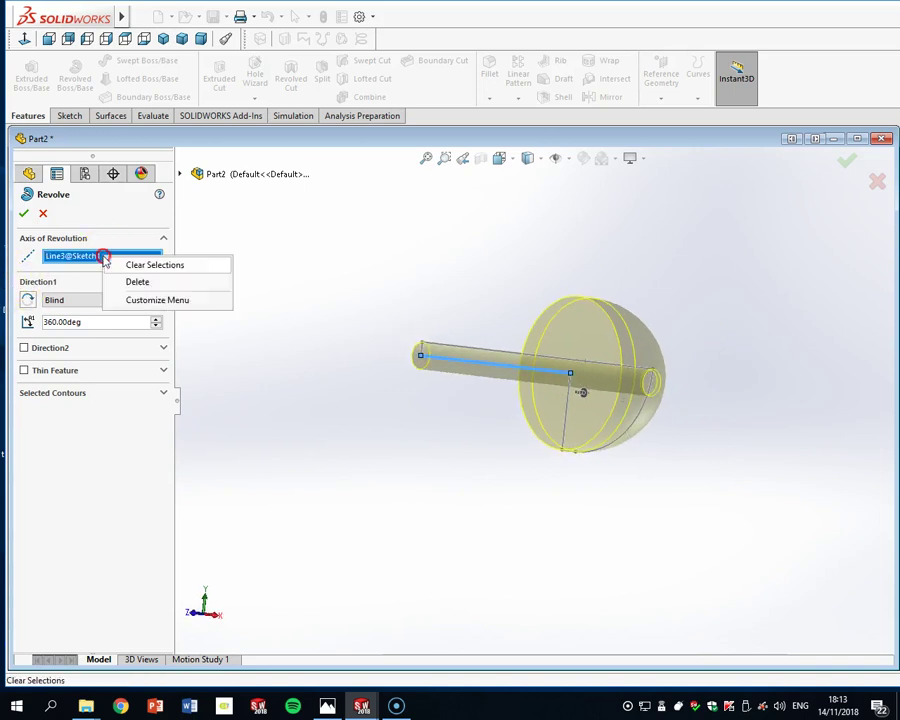
left_click(126, 282)
left_click(594, 362)
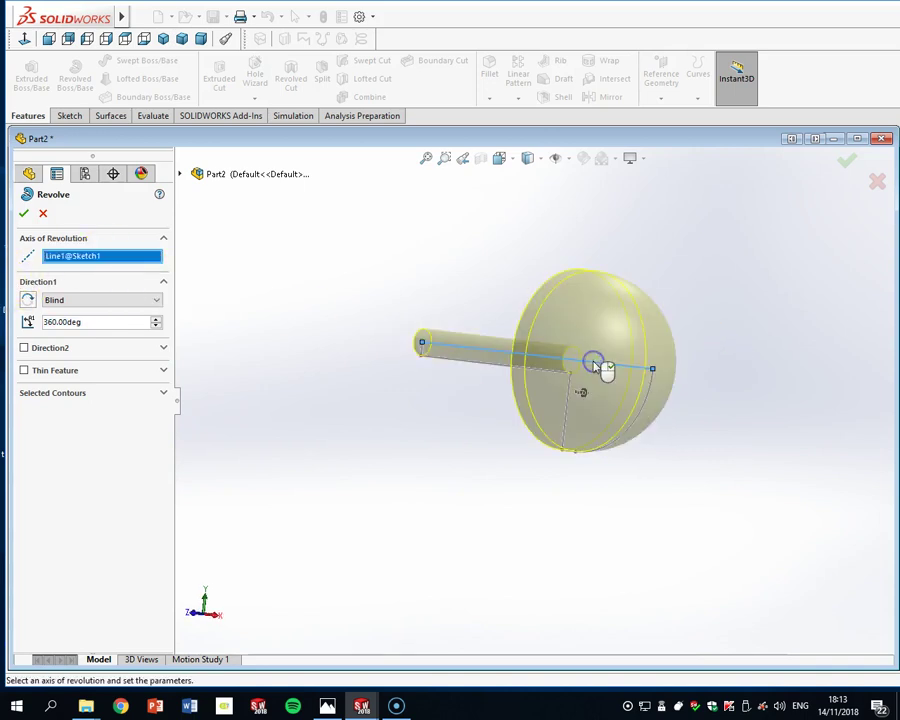
middle_click_drag(690, 366, 713, 376)
left_click(24, 213)
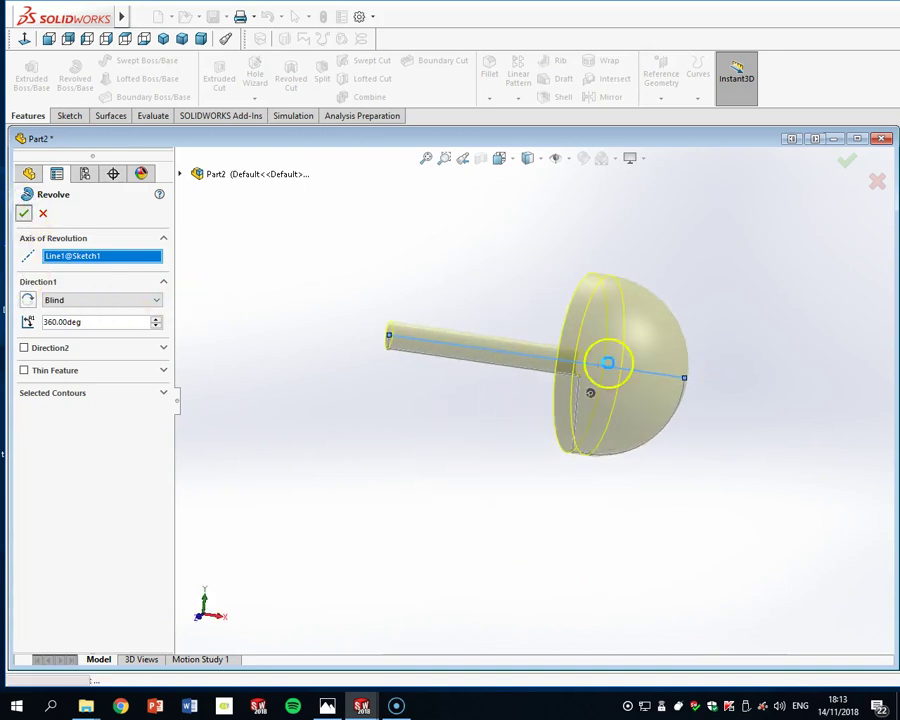
left_click(717, 470)
middle_click_drag(737, 450, 840, 449)
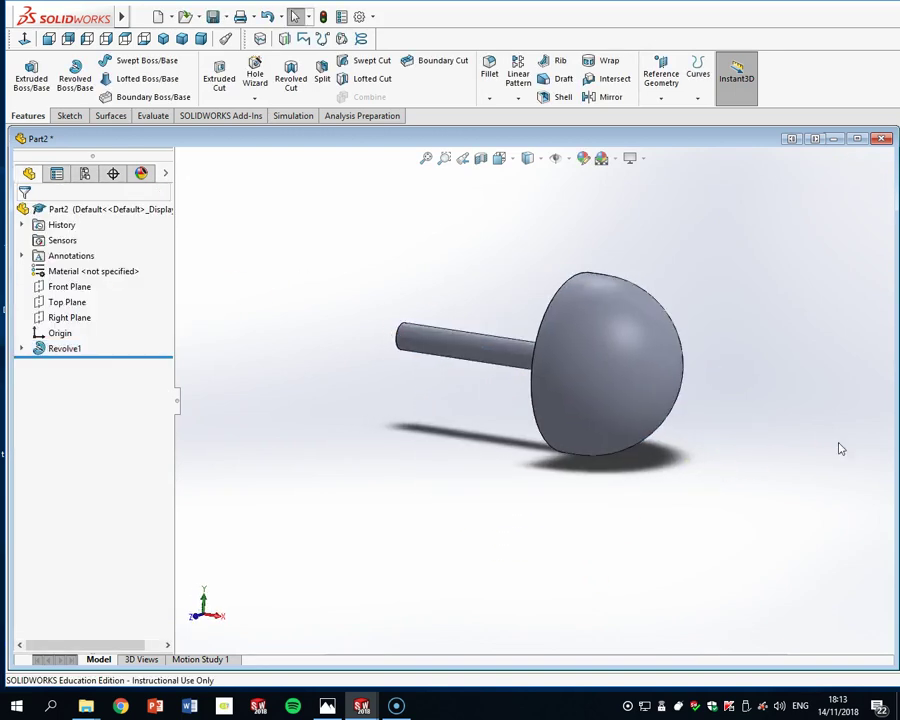
key("ctrl+s")
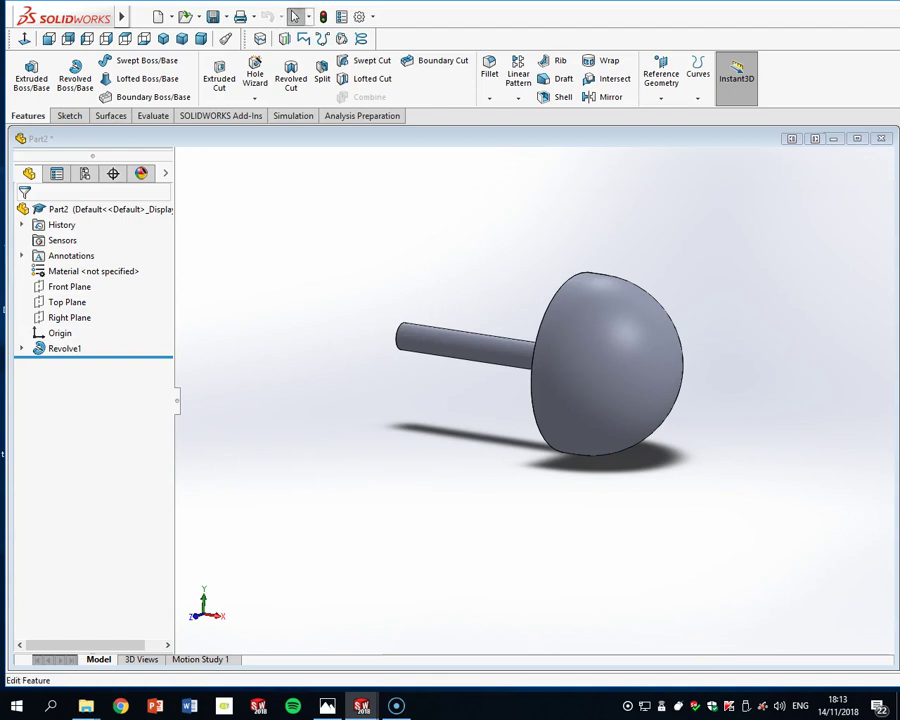
key("ctrl+b")
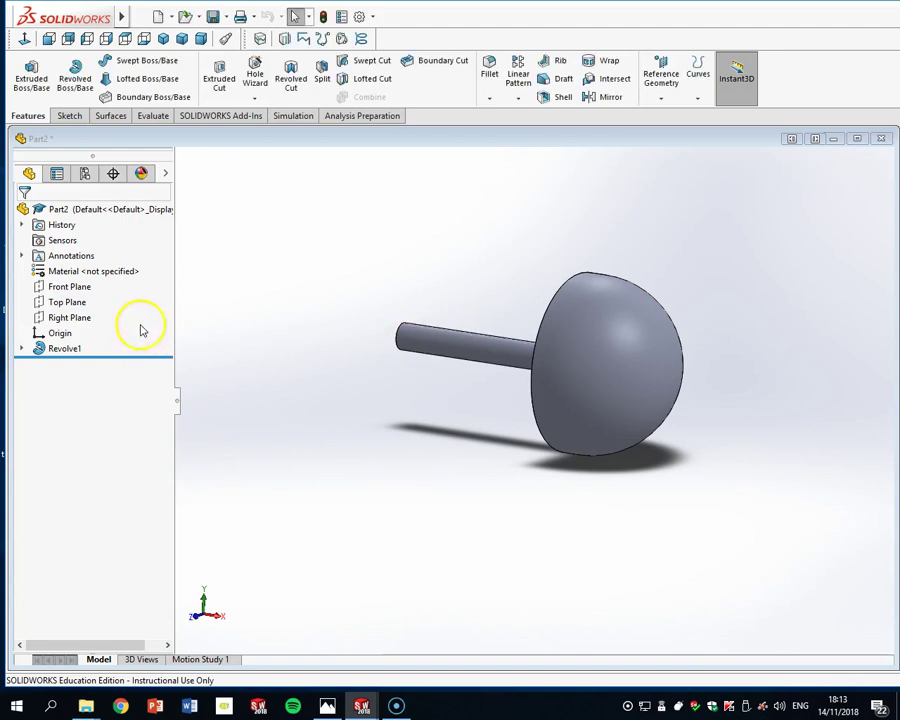
Create a reference plane offset 45 mm from the Front Plane
left_click(70, 287)
left_click(660, 77)
left_click(666, 115)
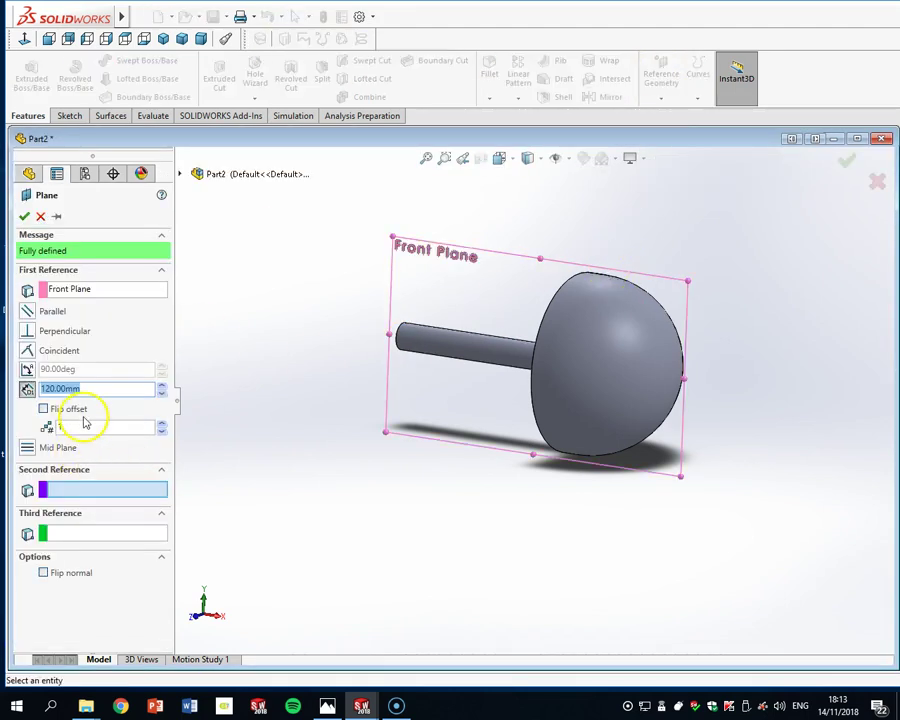
type("45")
key("Return")
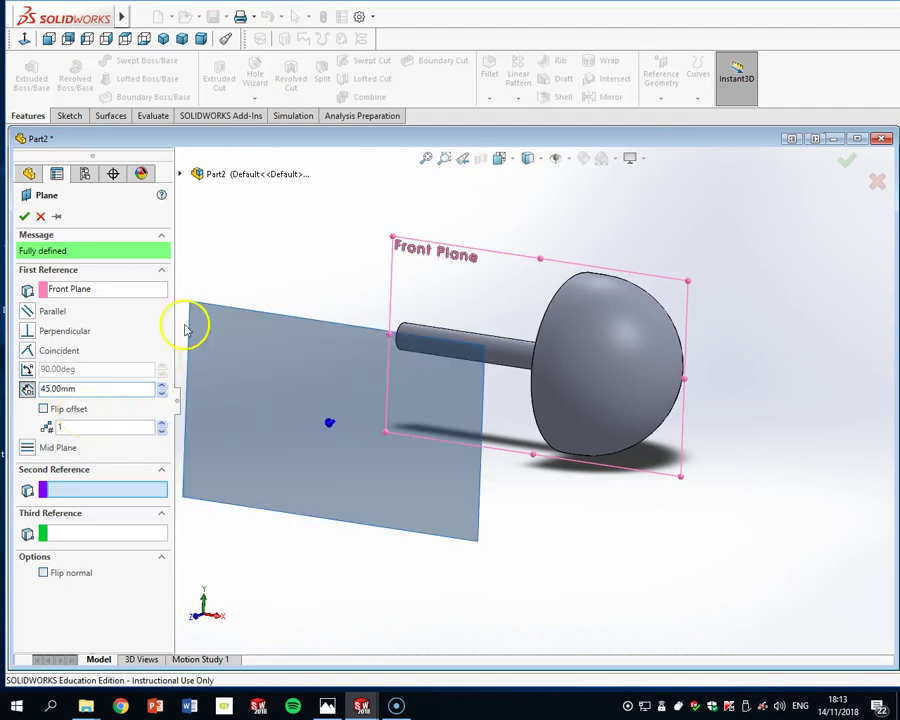
left_click(24, 216)
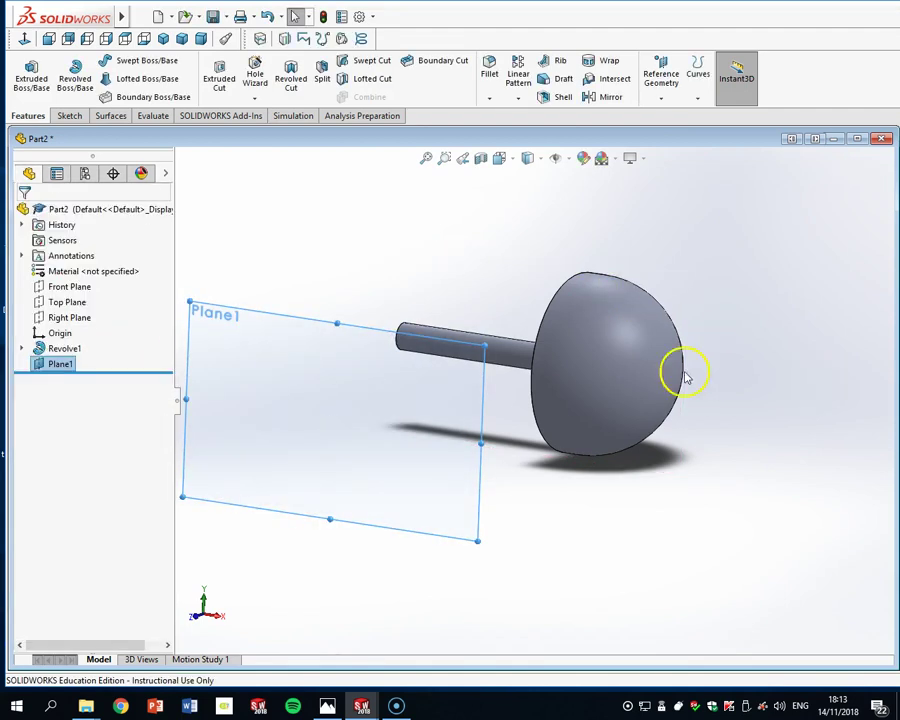
key("ctrl+s")
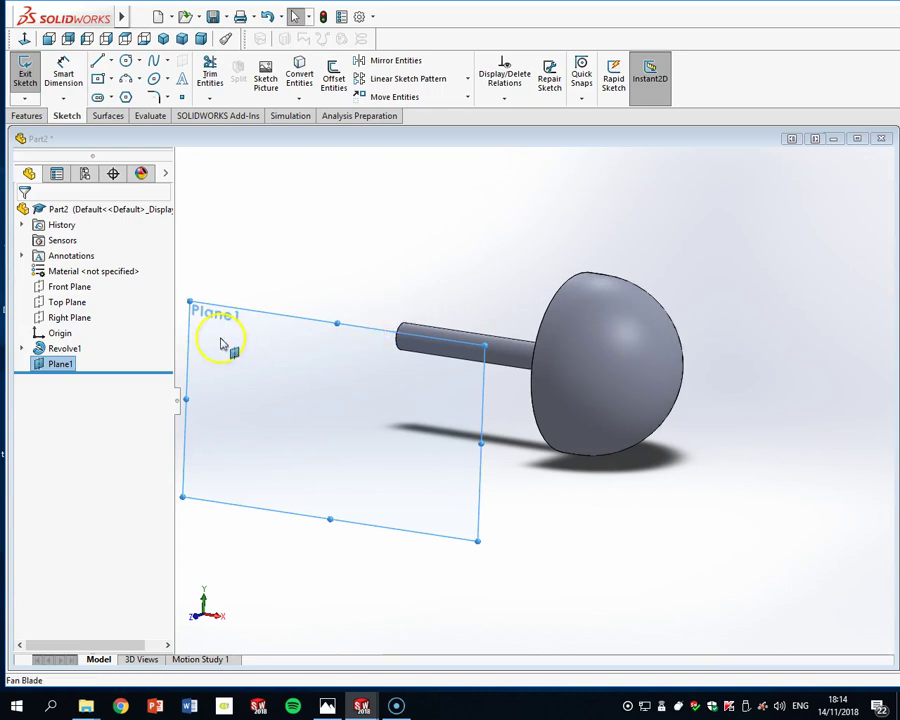
left_click(90, 288)
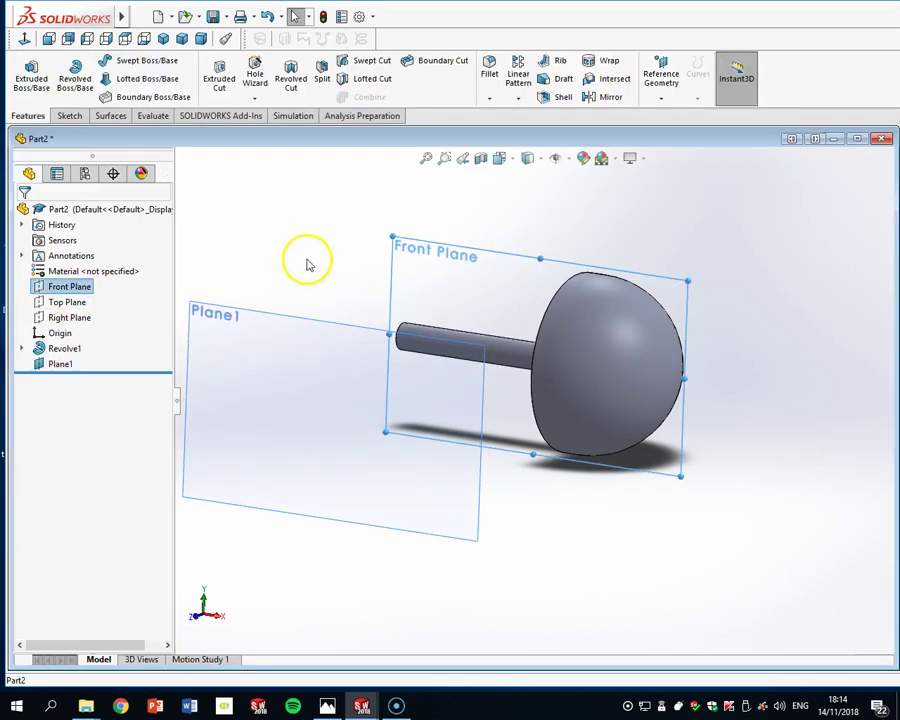
left_click(67, 116)
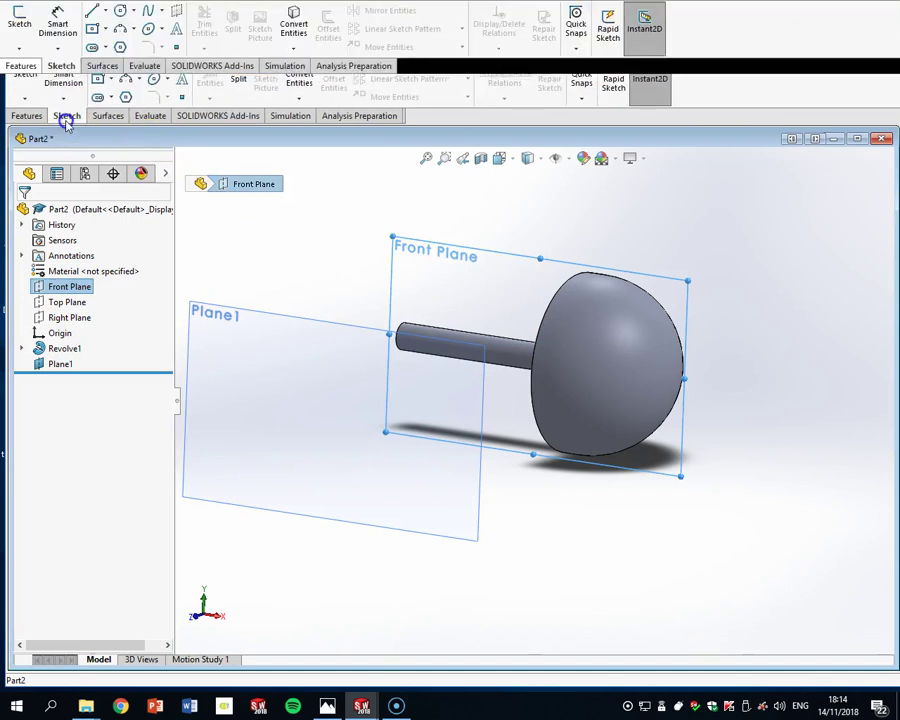
left_click(24, 39)
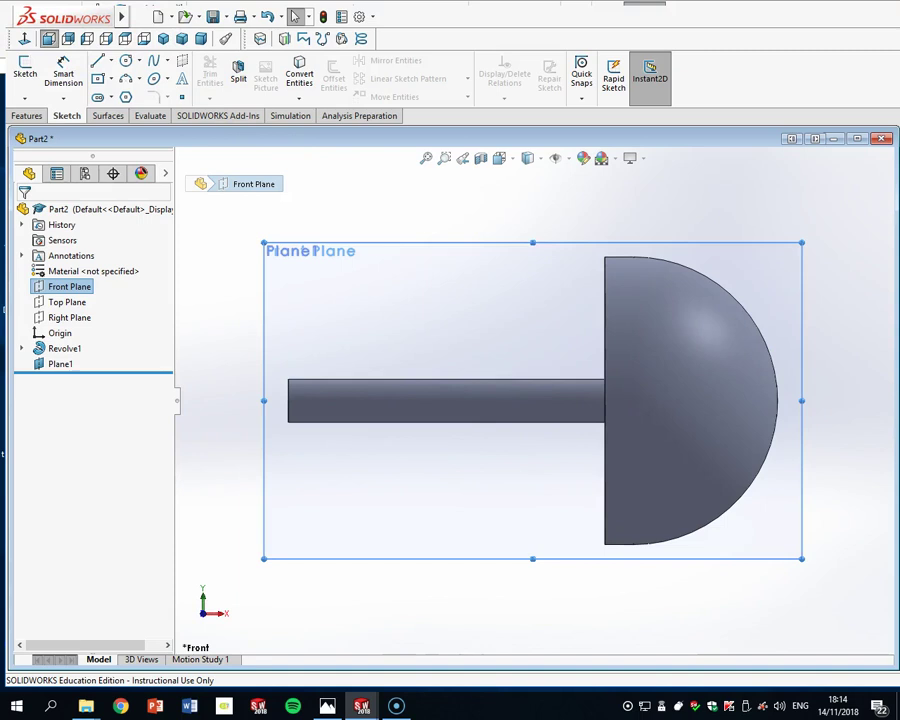
left_click(25, 70)
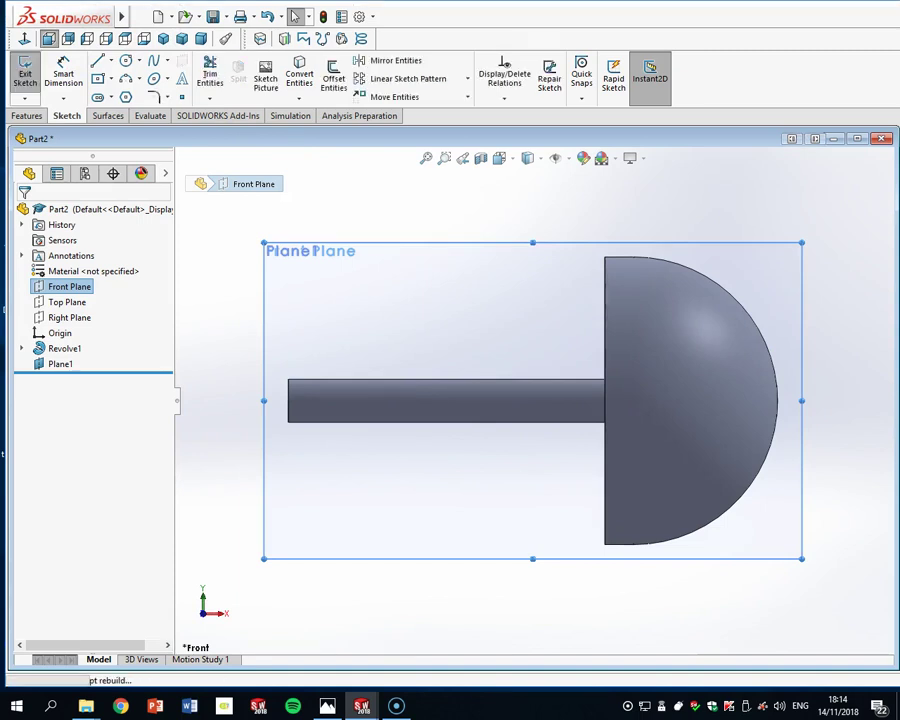
left_click(25, 68)
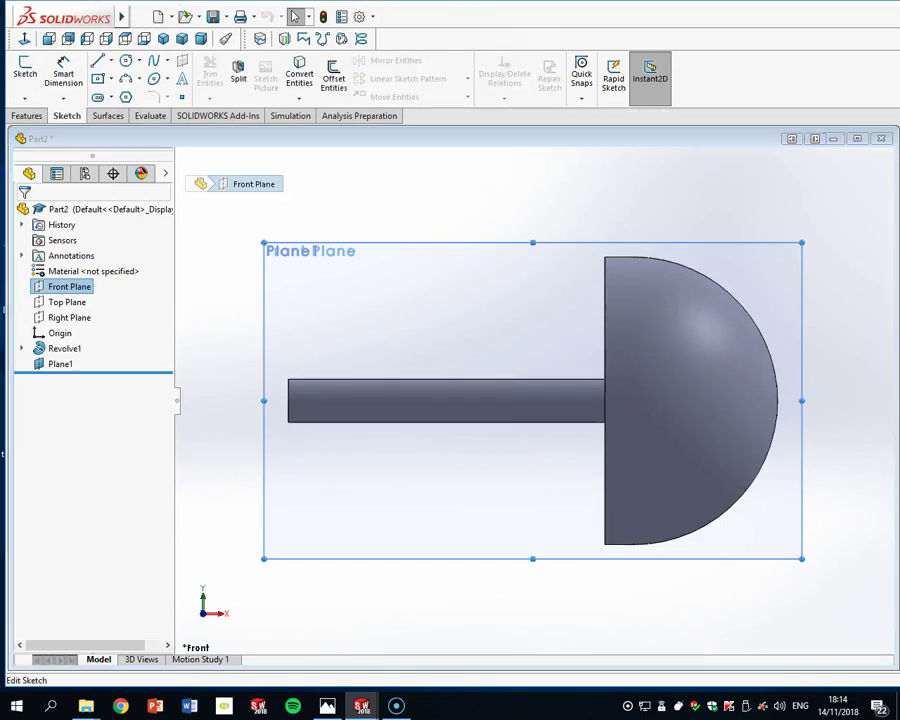
left_click(25, 68)
left_click(25, 39)
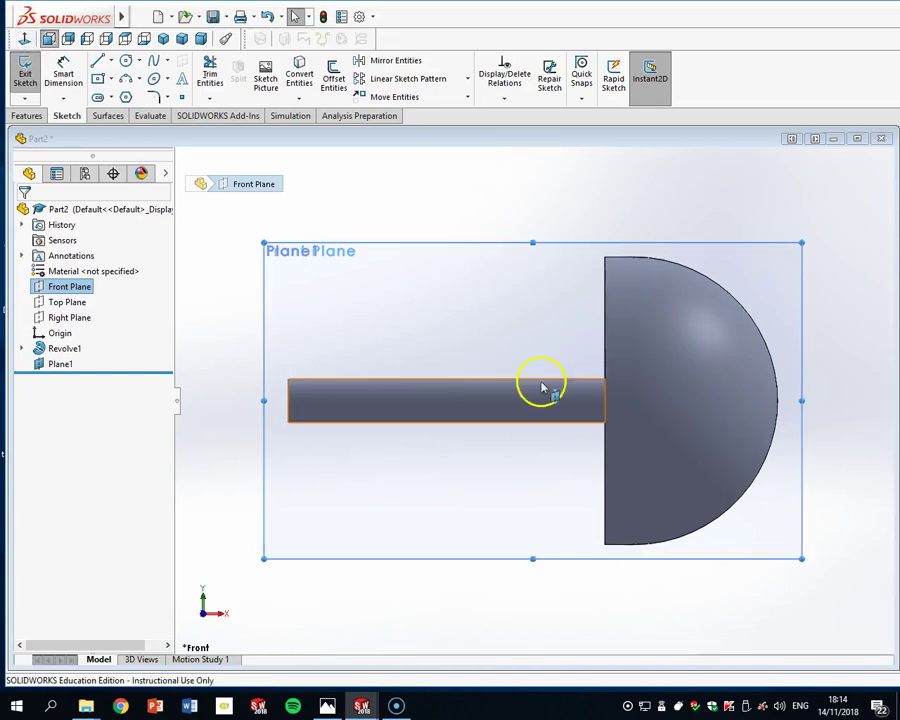
left_click(111, 62)
left_click(132, 95)
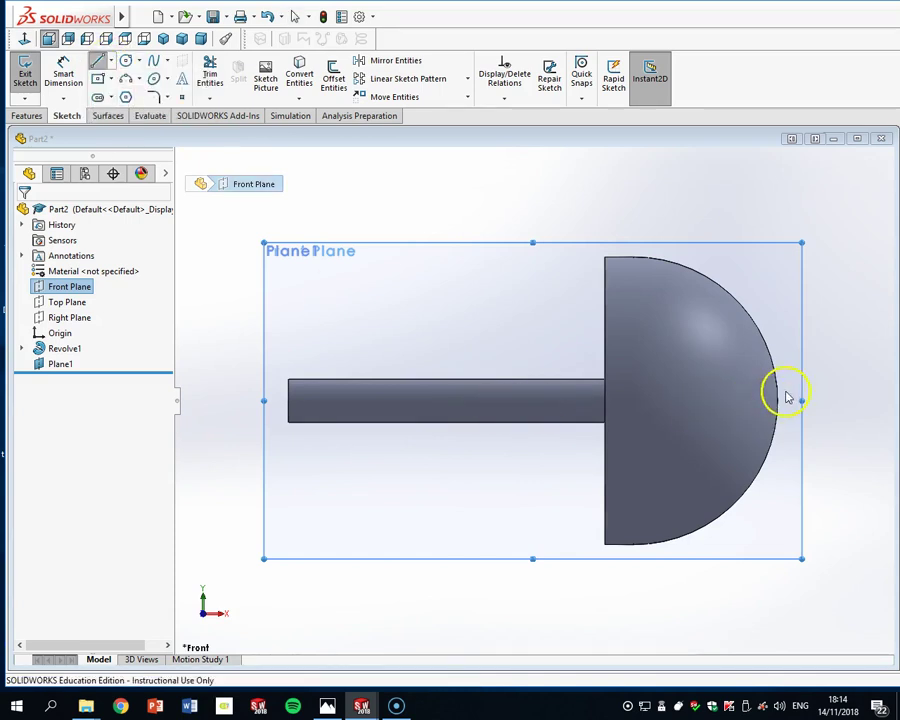
left_click(111, 62)
left_click(126, 96)
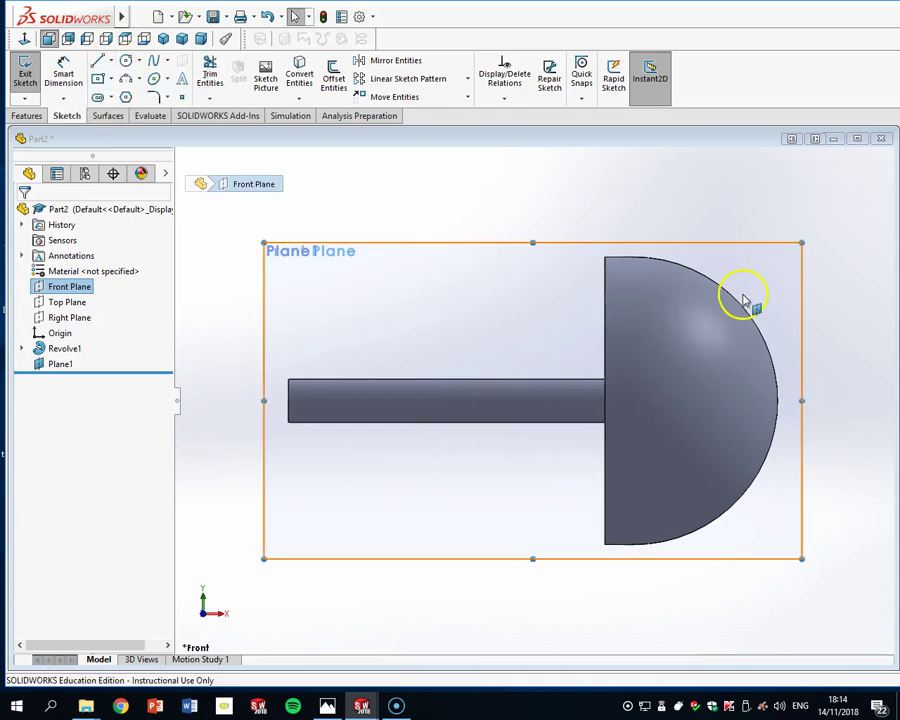
Start a sketch on Plane1 and draw a horizontal centerline from the origin to the dome's tip
left_click(745, 300)
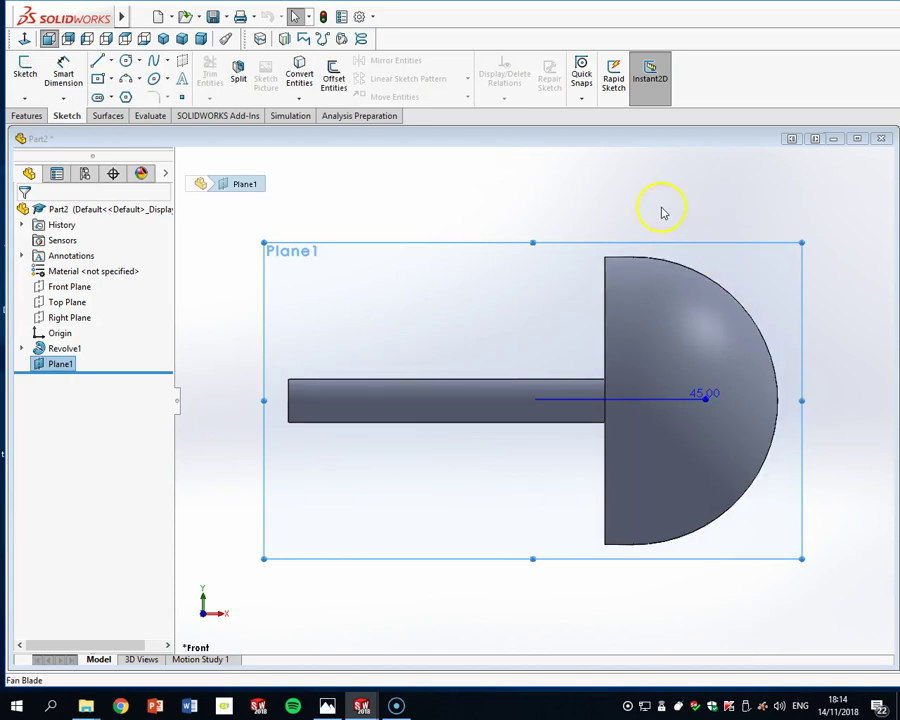
left_click(110, 62)
left_click(122, 96)
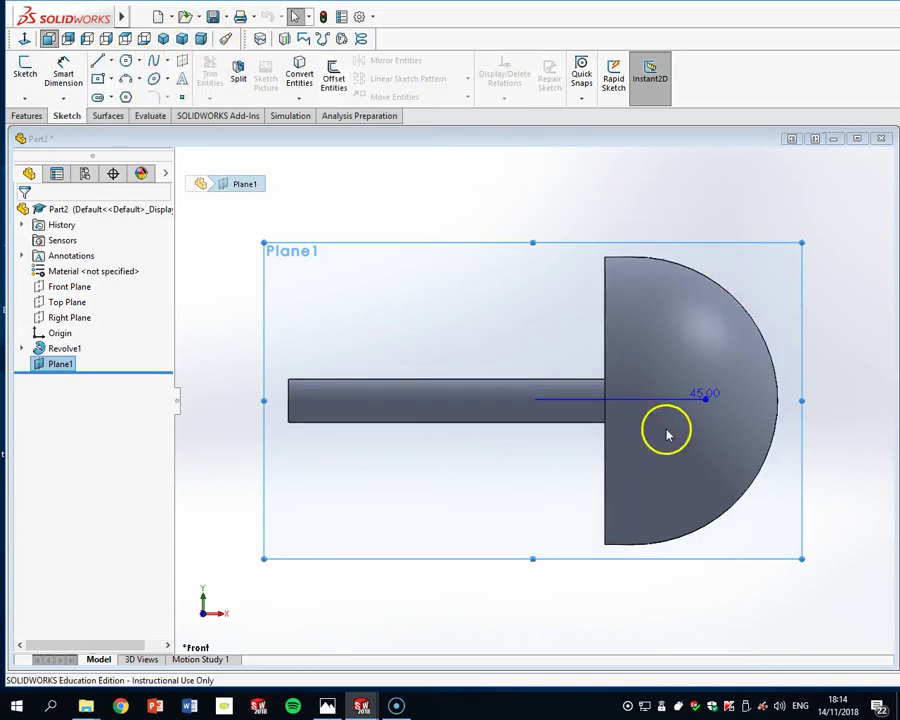
key("Escape")
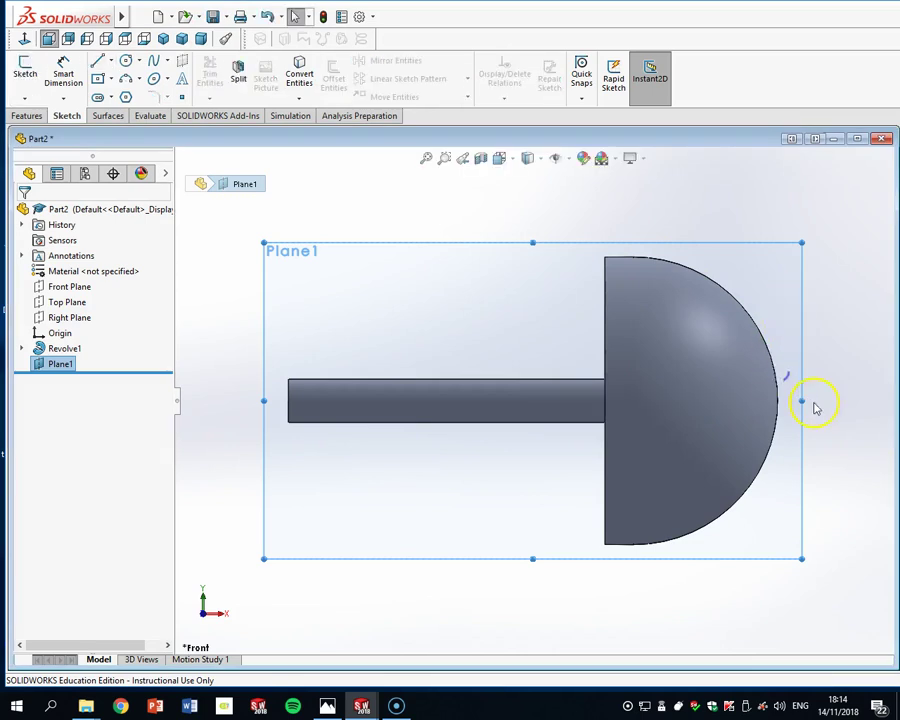
left_click(110, 62)
left_click(122, 93)
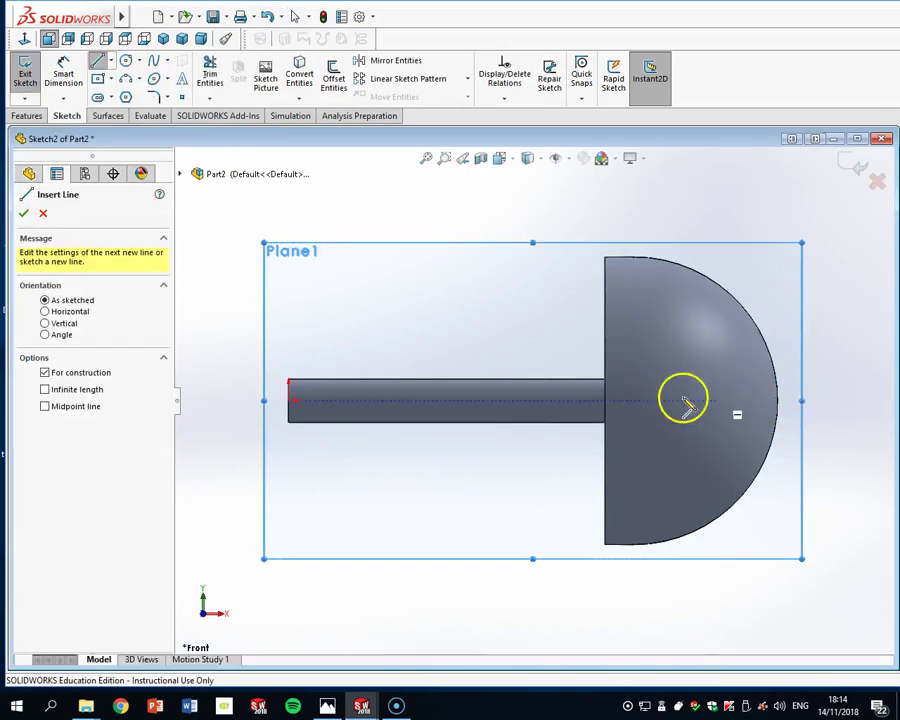
left_click(290, 401)
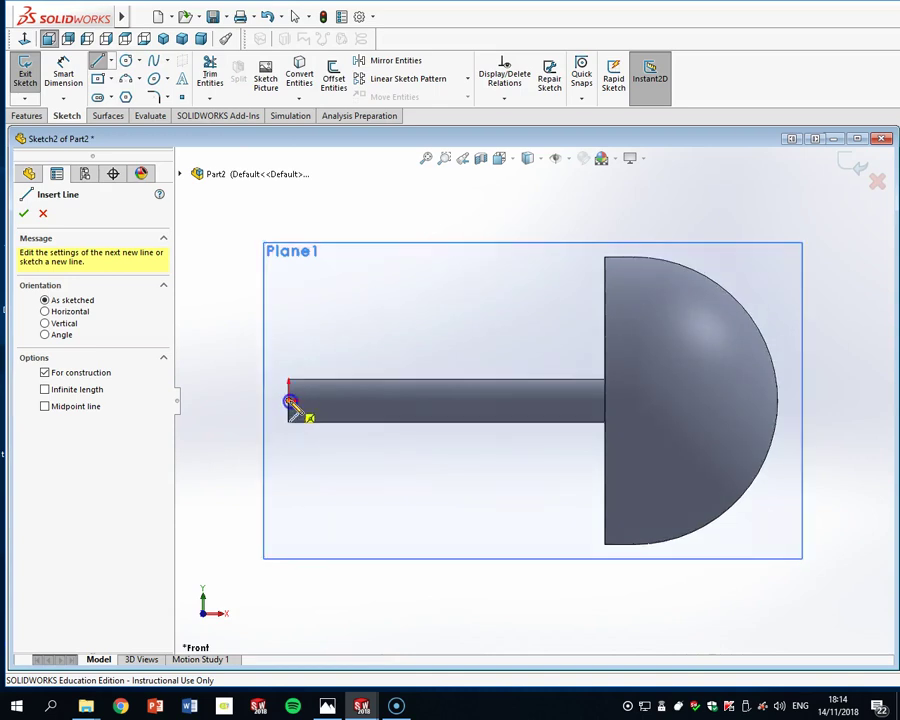
left_click(778, 400)
key("Escape")
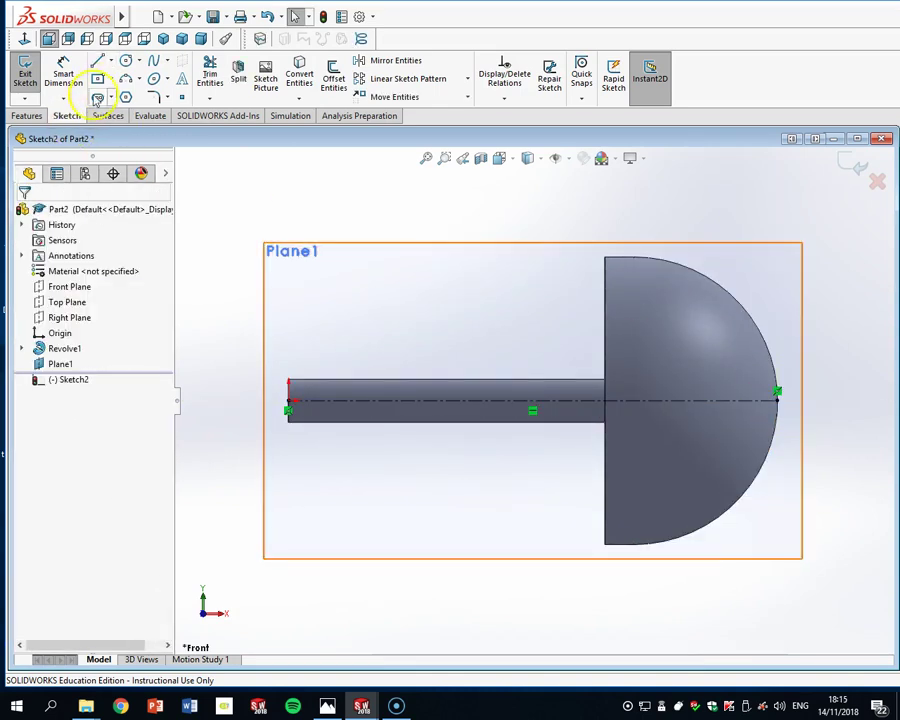
Draw a center rectangle about 1.6 mm wide and 10 mm high on the centerline inside the dome, centred about 26 mm from the origin
left_click(97, 78)
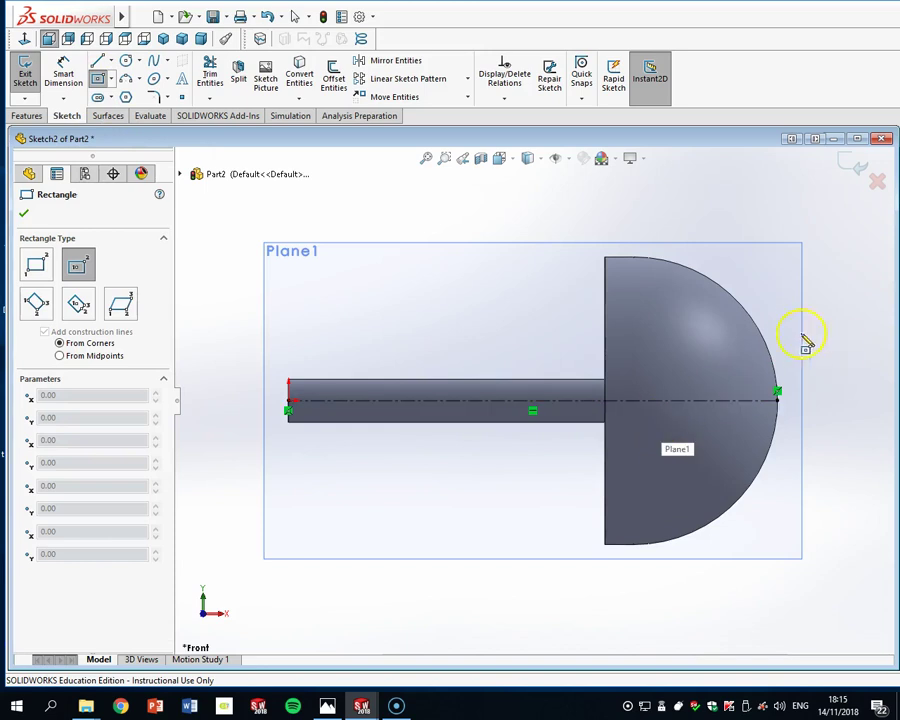
left_click(662, 401)
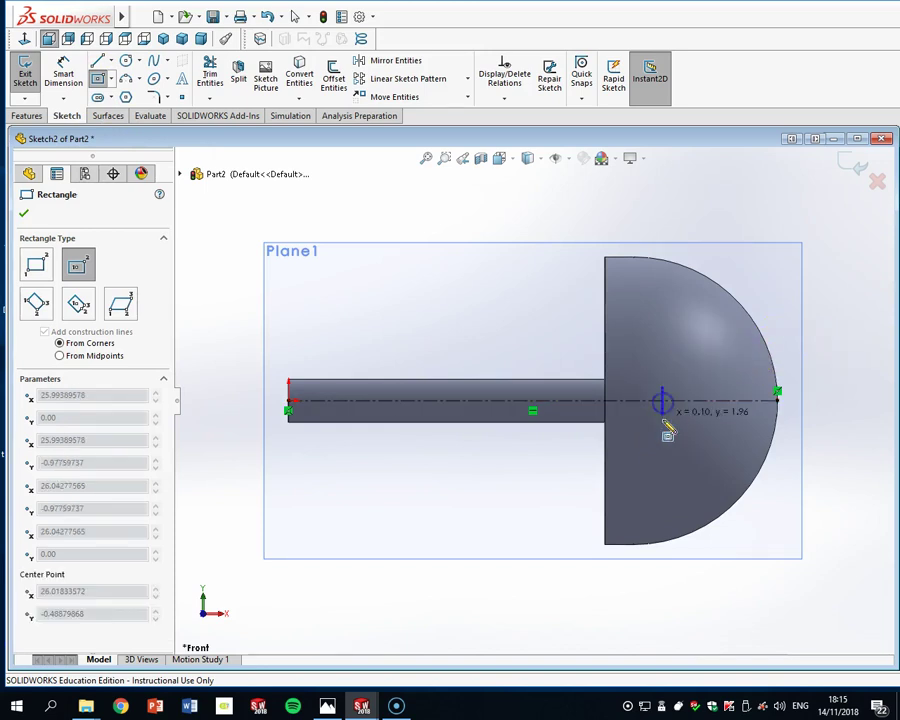
left_click(674, 472)
key("Escape")
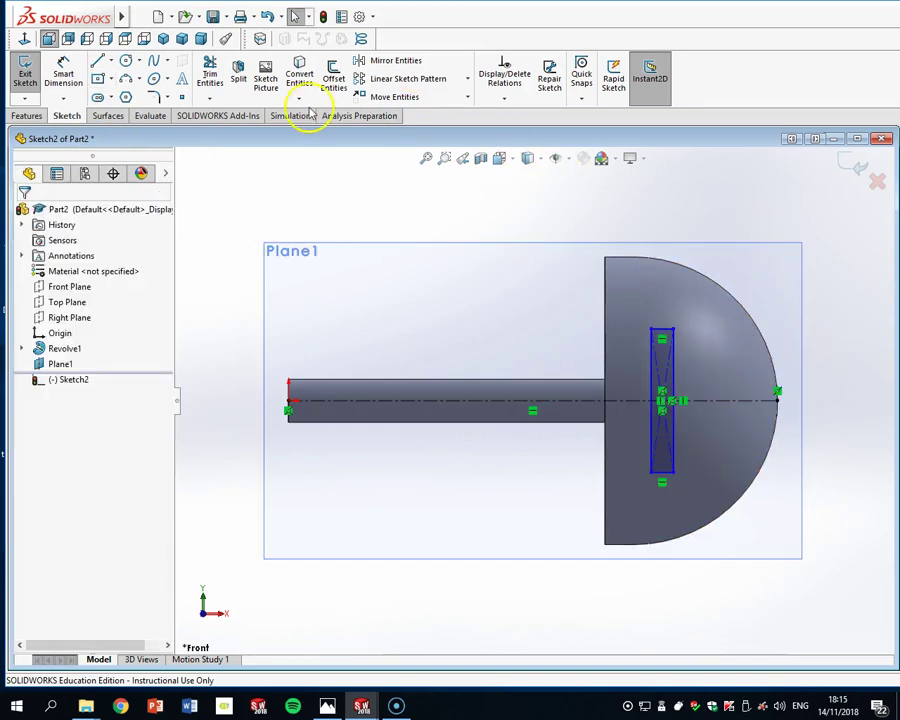
Dimension the rectangle's height to 8 mm and its width to 1 mm
left_click(63, 75)
left_click(676, 452)
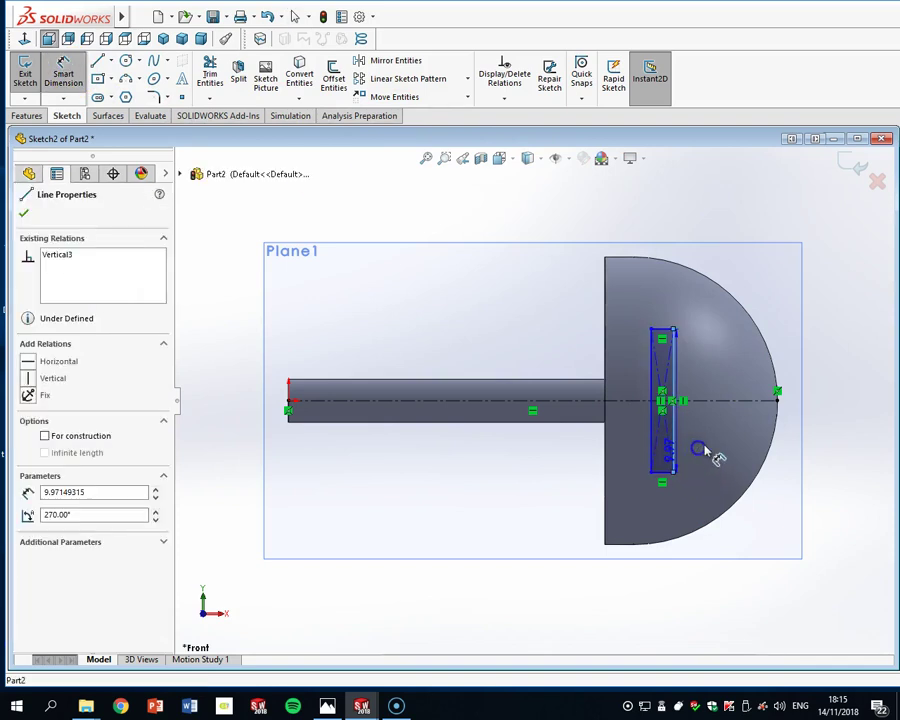
left_click(713, 420)
type("8")
key("Return")
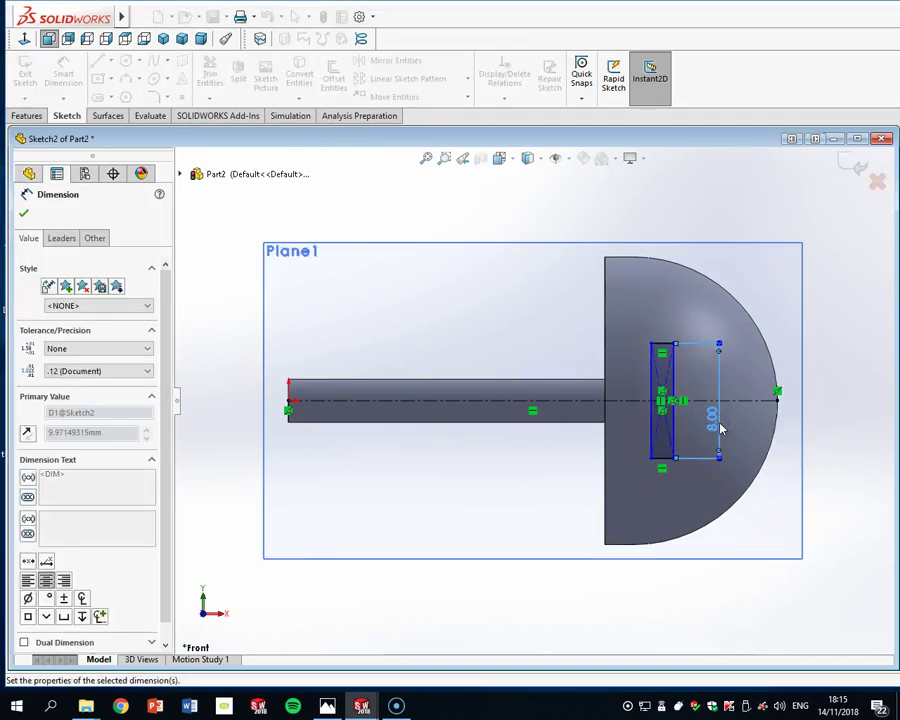
left_click(659, 343)
left_click(665, 321)
type("1")
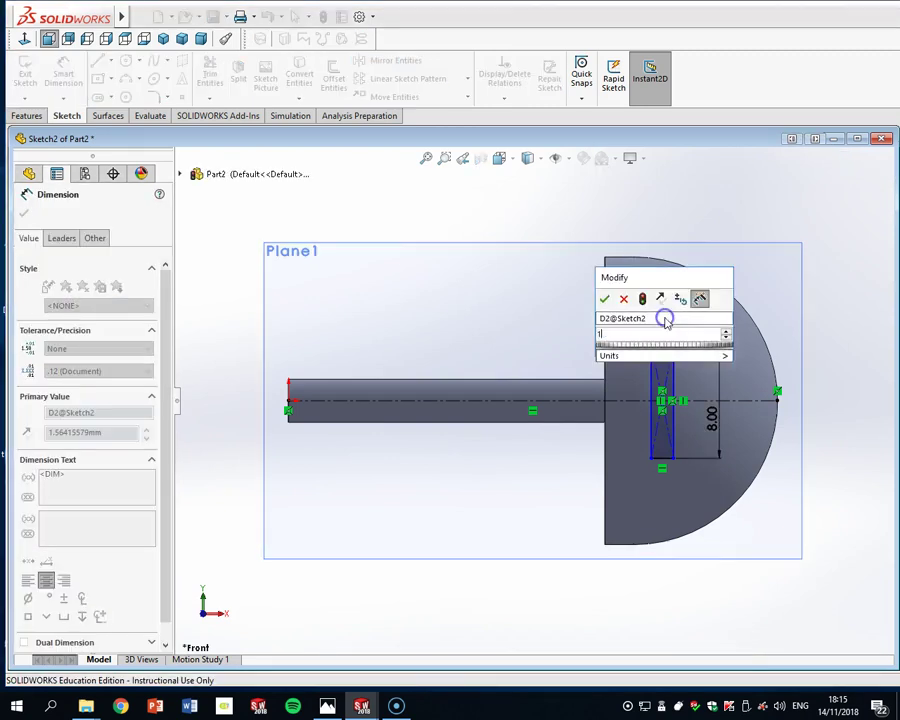
key("Return")
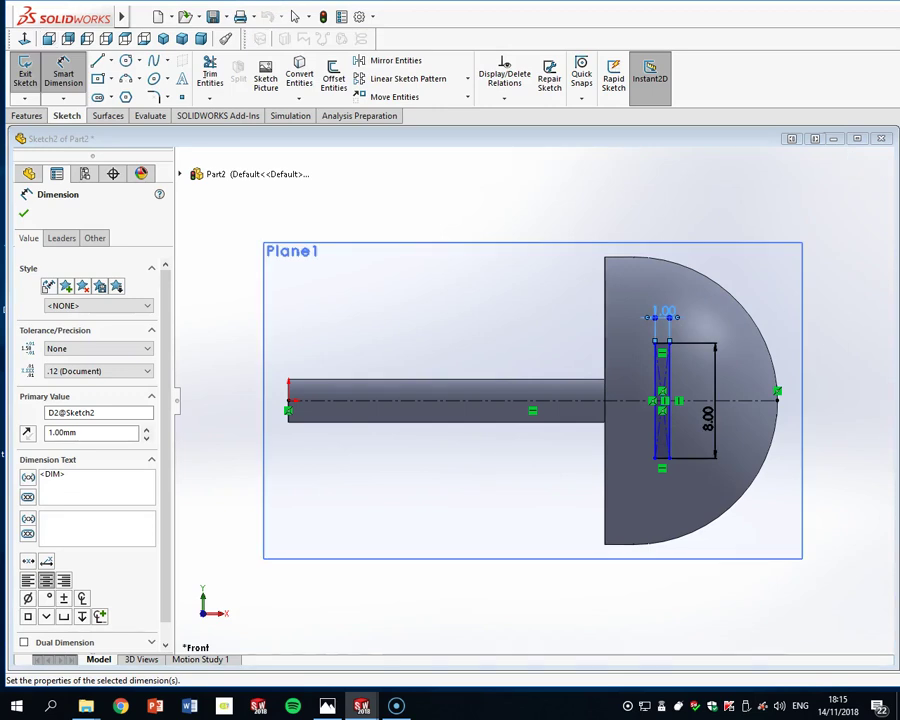
left_click(48, 38)
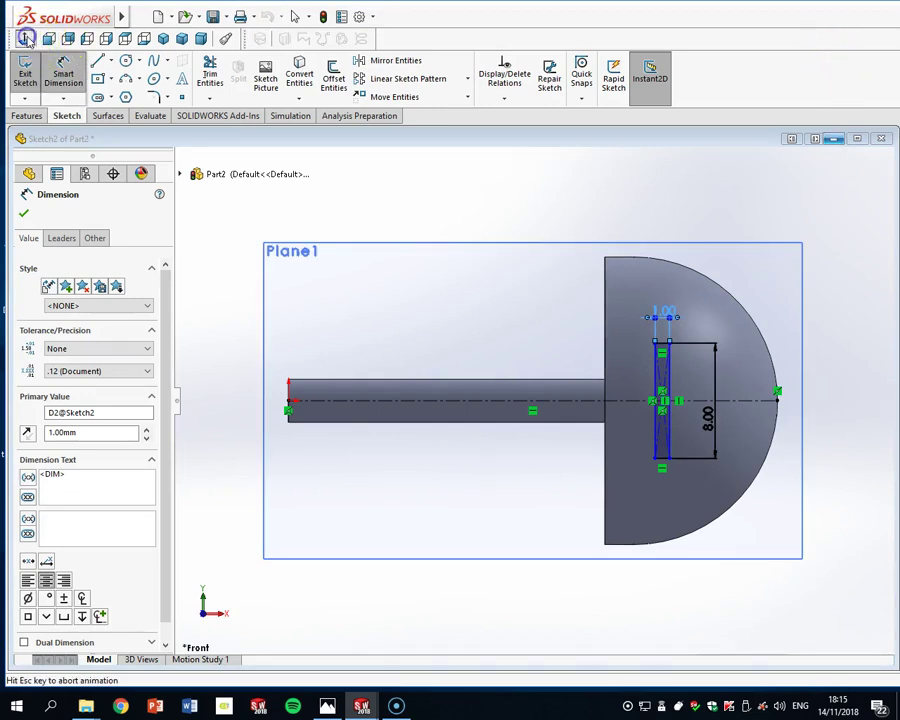
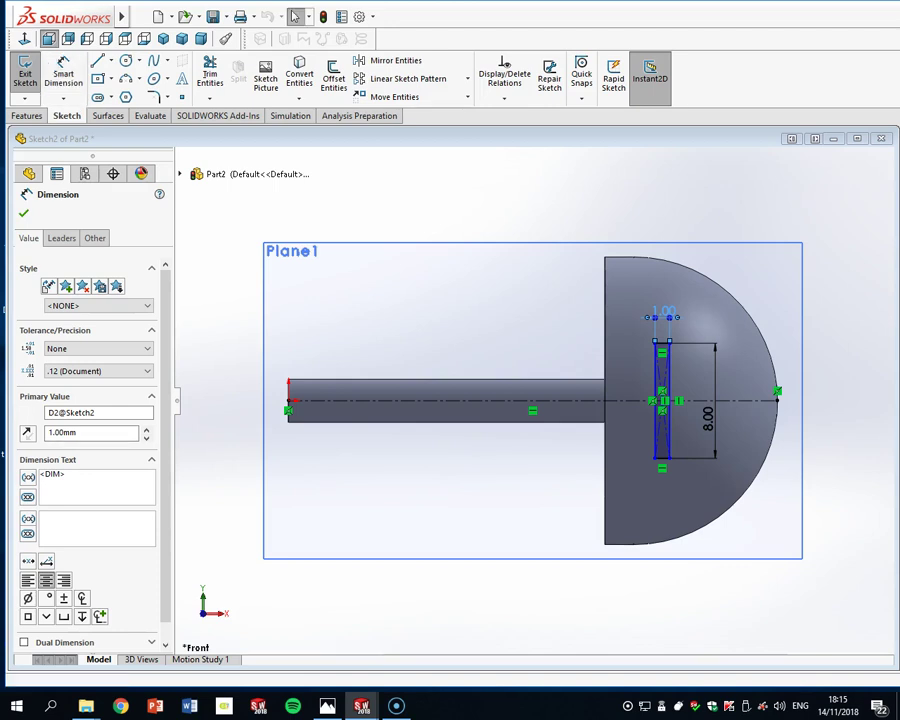
Dimension the rectangle's shaft-side edge 4 mm from the dome's flat face and finish the sketch
key("ctrl+b")
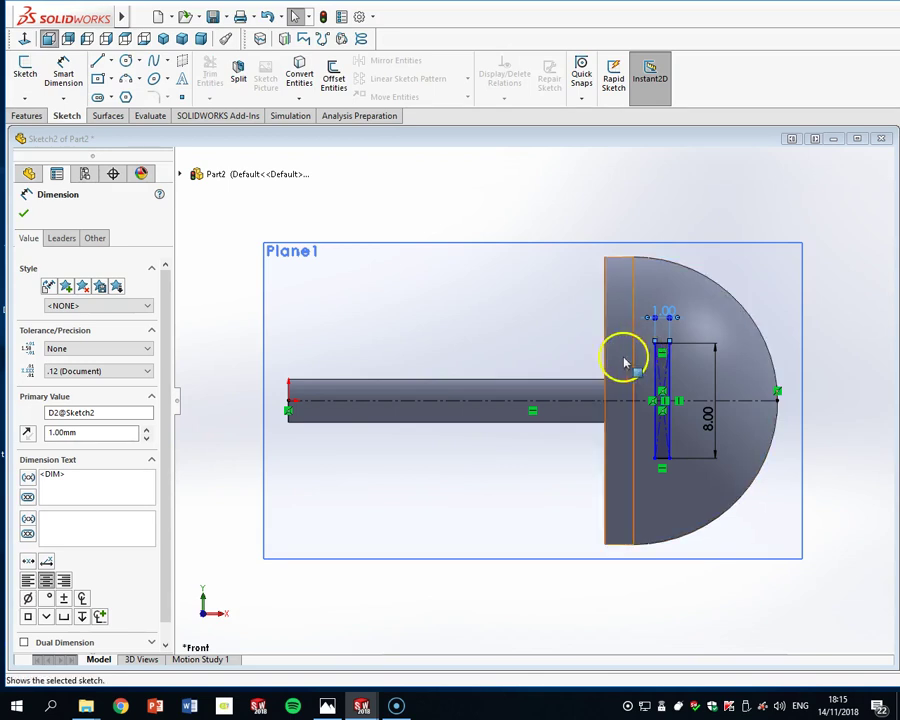
scroll(620, 356, "down", 2)
left_click(64, 70)
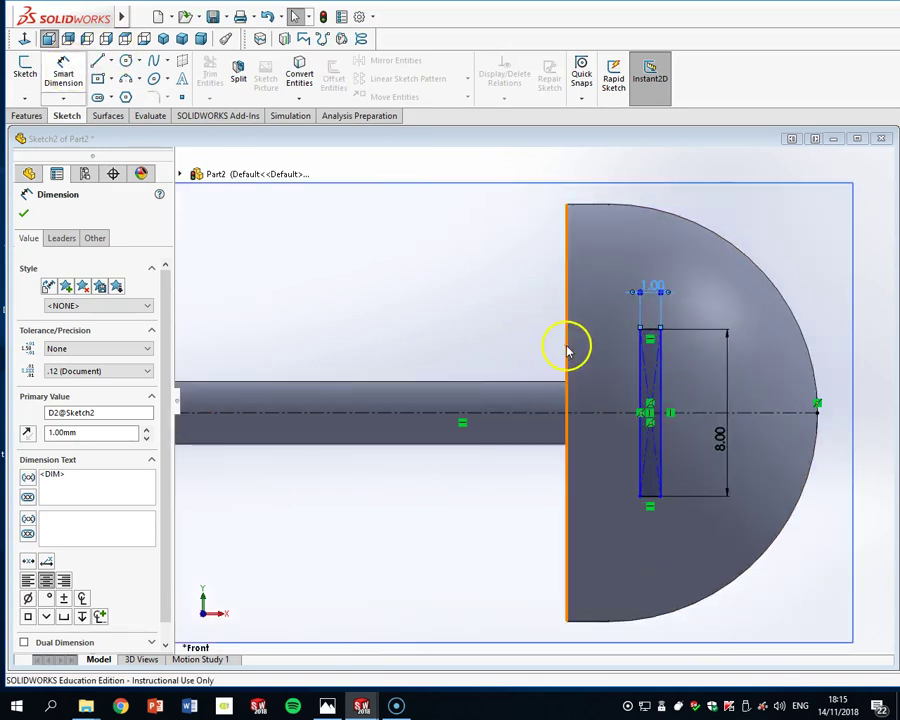
left_click(630, 449)
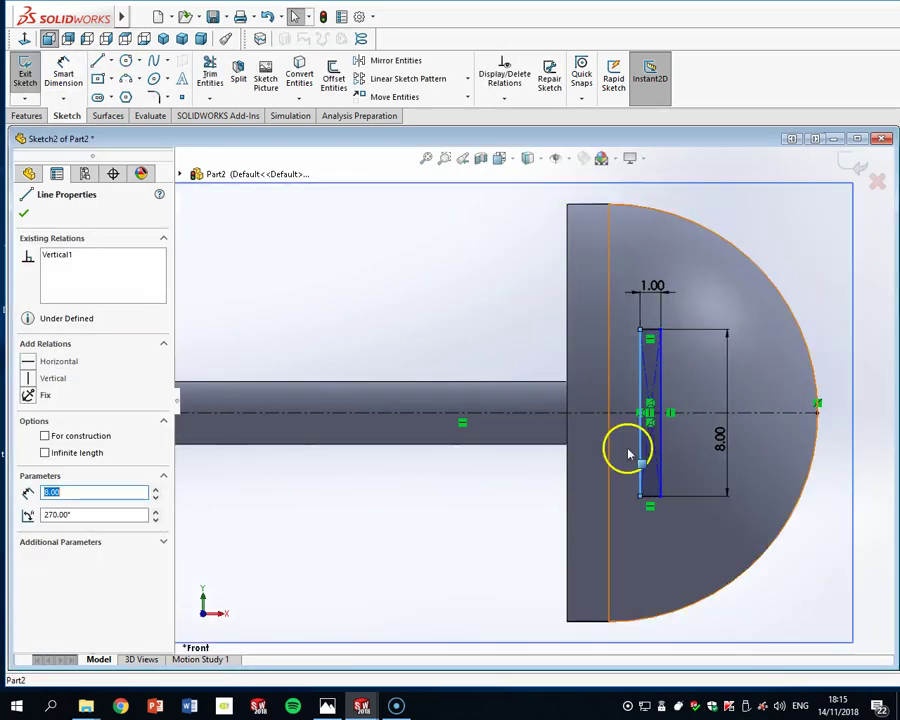
left_click(46, 72)
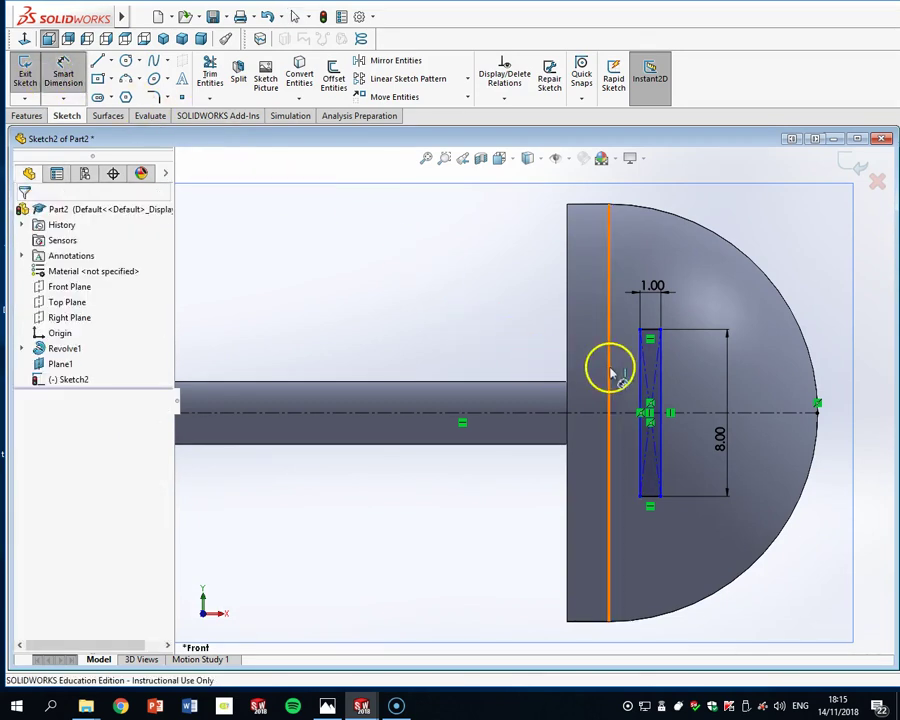
left_click(639, 349)
left_click(567, 343)
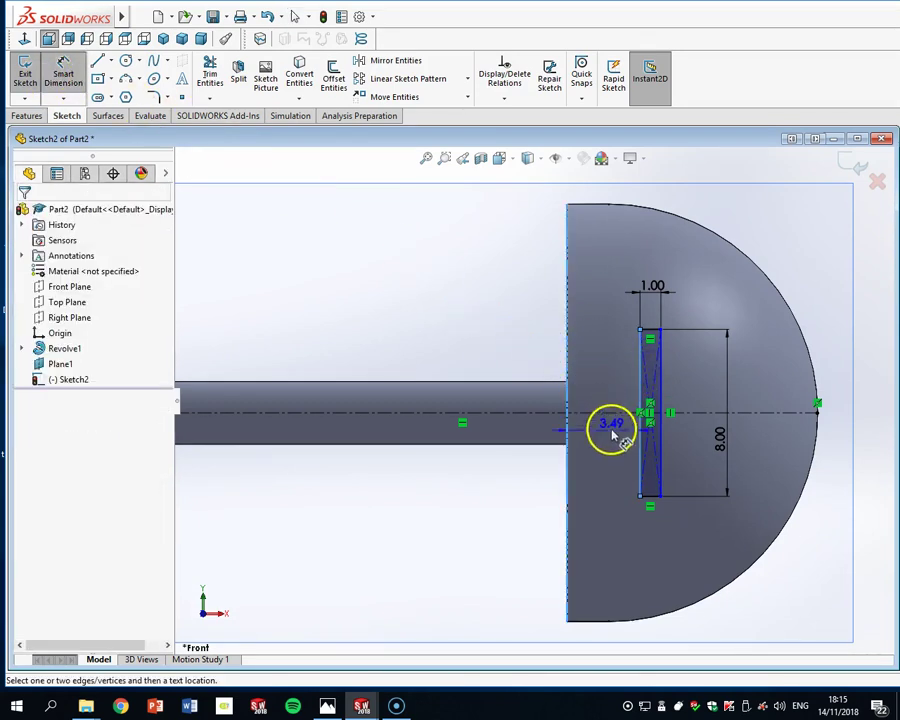
left_click(606, 483)
type("4")
key("Return")
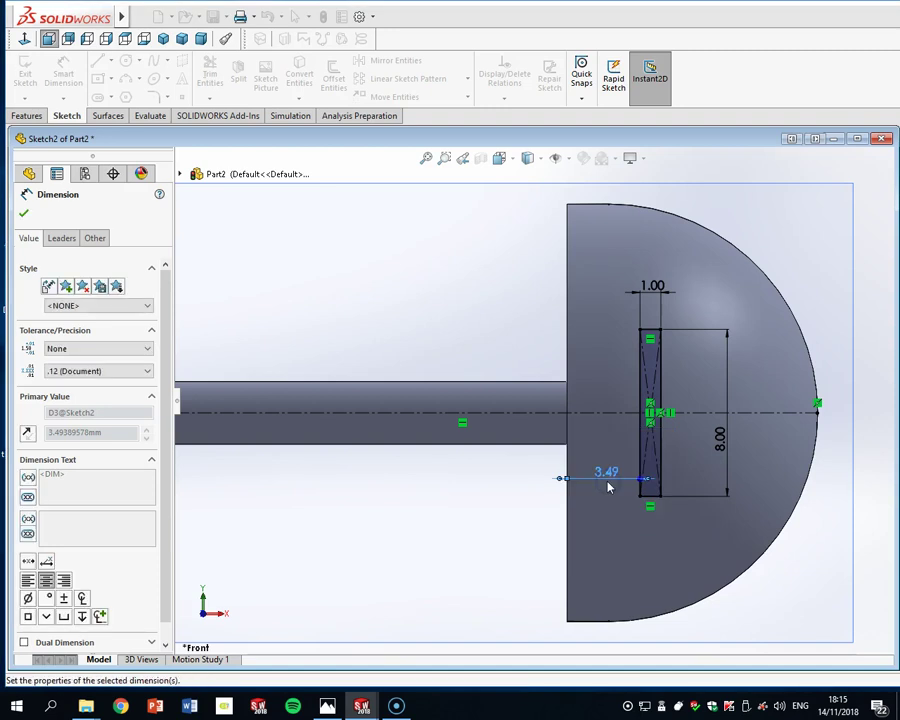
left_click(850, 165)
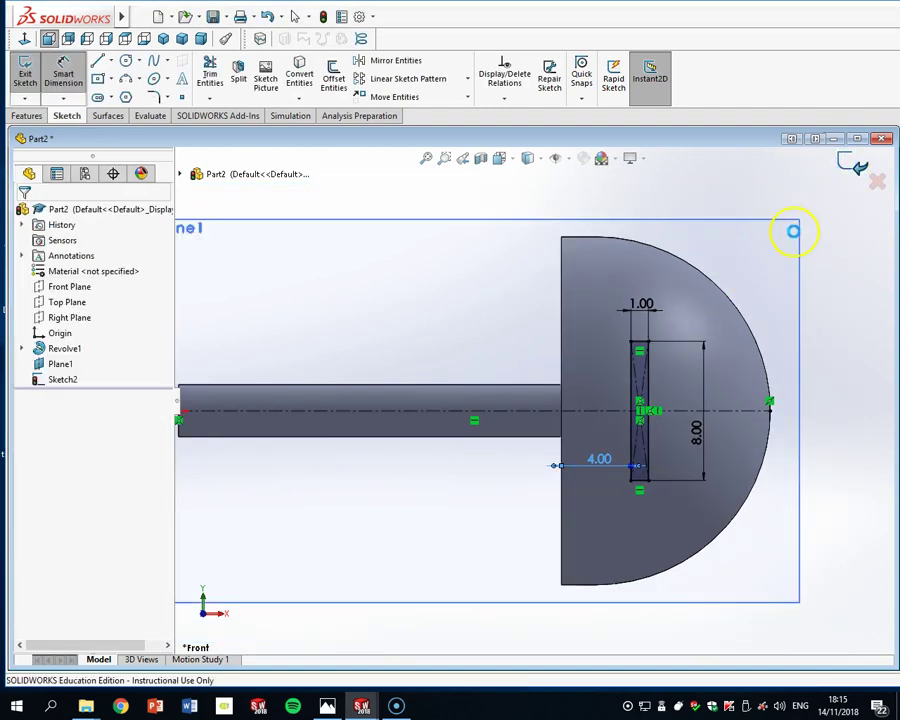
Change the sketch plane of the 8 mm high rectangle sketch from Plane1 to the Front Plane
mouse_move(765, 399)
middle_mouse_down()
mouse_move(746, 394)
mouse_move(746, 424)
middle_mouse_up()
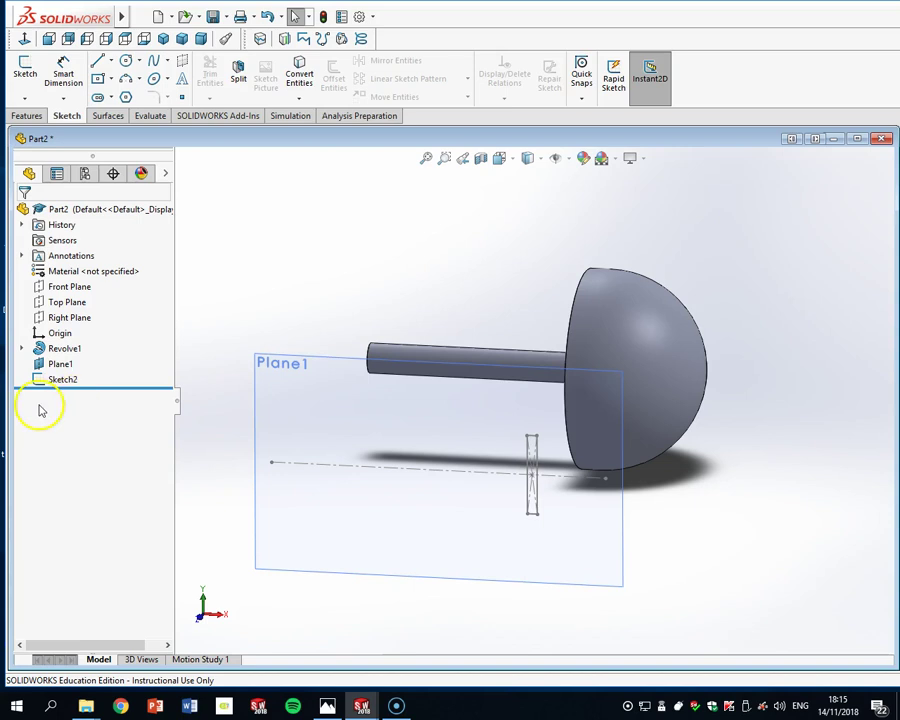
mouse_move(815, 445)
middle_mouse_down()
mouse_move(812, 426)
mouse_move(800, 430)
middle_mouse_up()
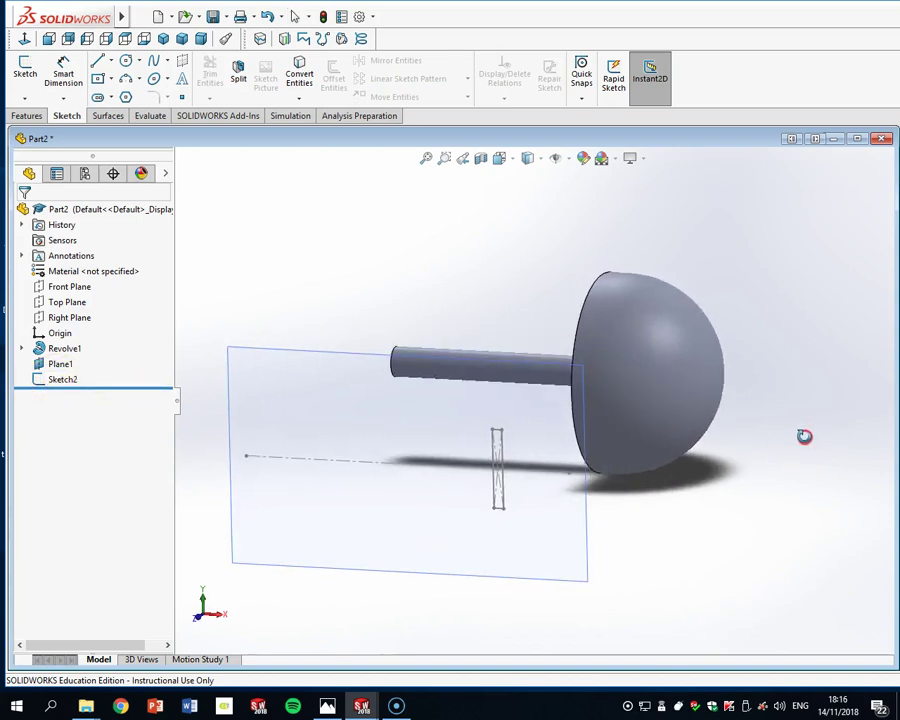
right_click(63, 384)
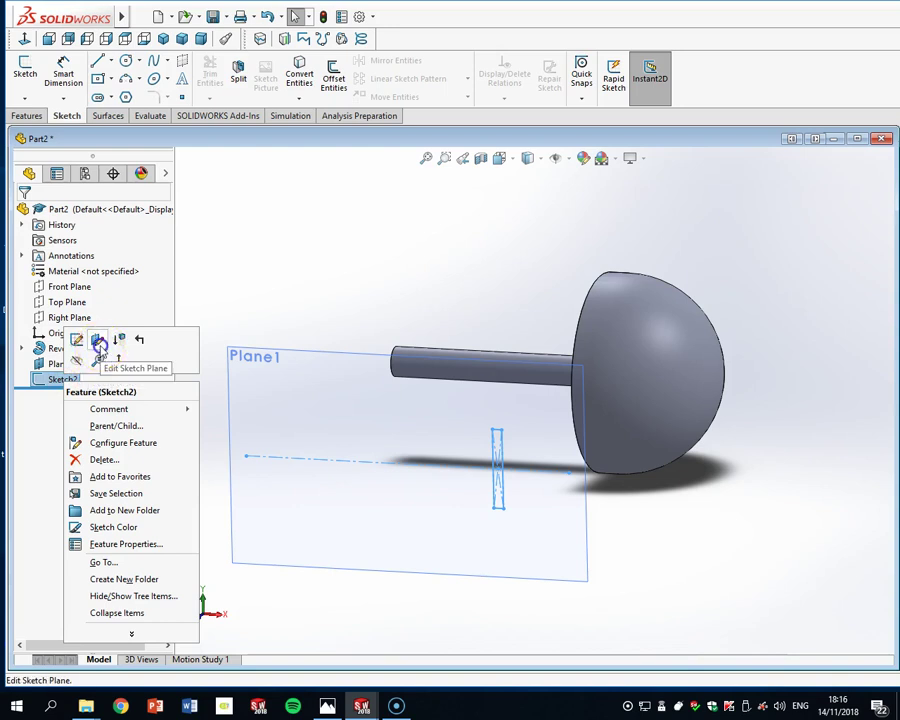
left_click(100, 345)
left_click(60, 257)
right_click(60, 257)
left_click(80, 280)
left_click(180, 175)
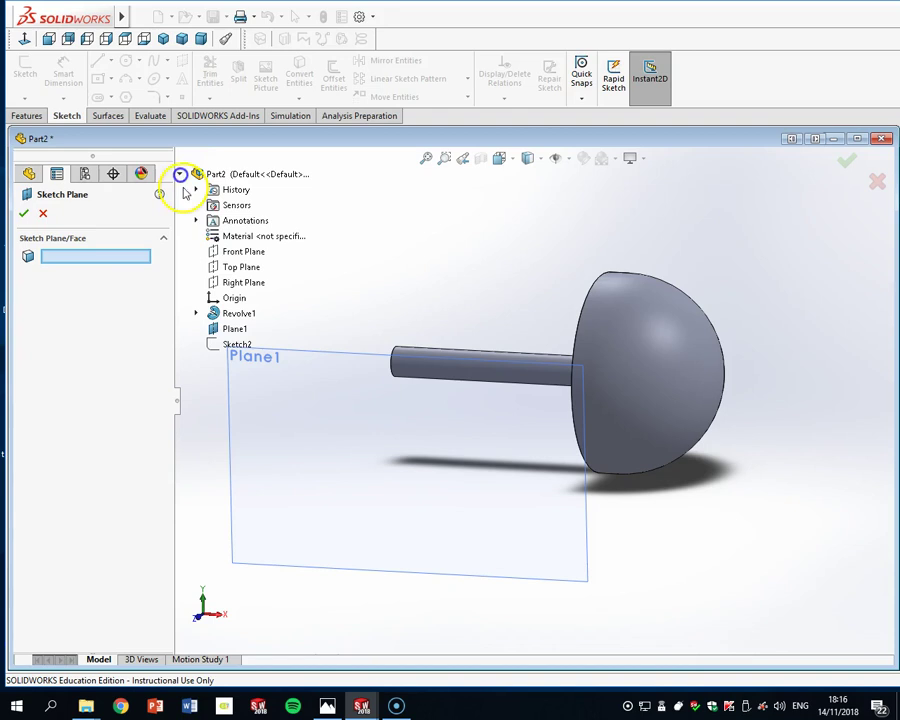
left_click(212, 251)
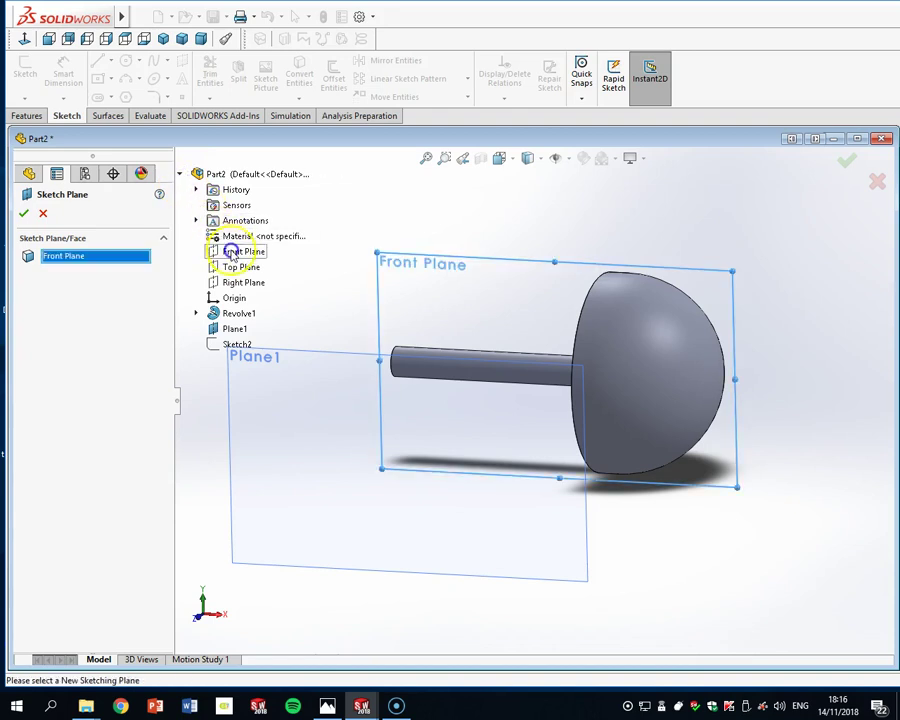
left_click(24, 216)
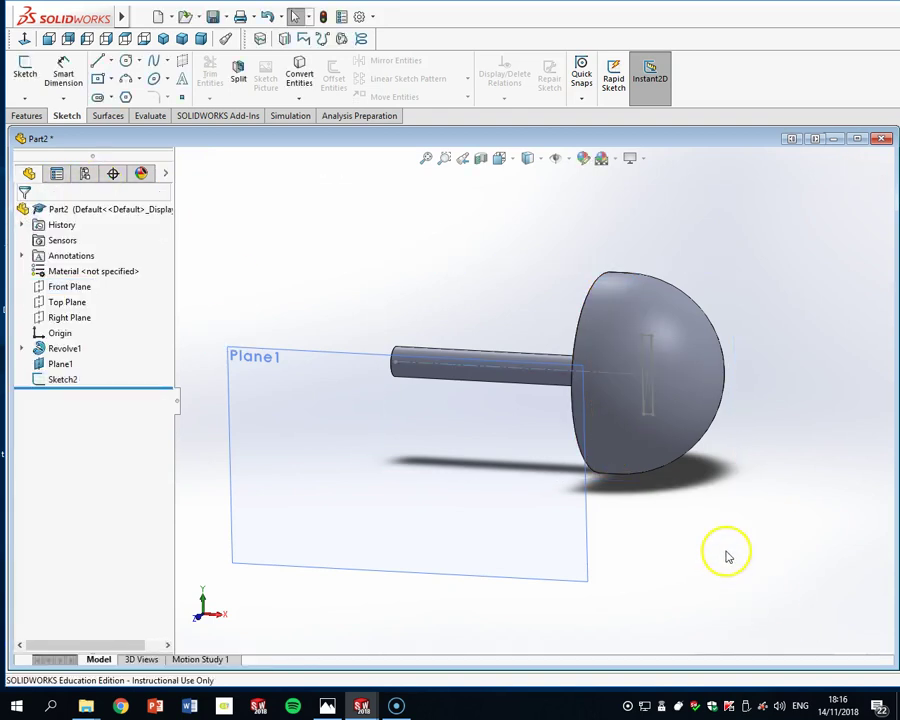
On Plane1, sketch a center rectangle about 3.7 mm high, centred on the existing rectangle and matching its width
left_click(432, 502)
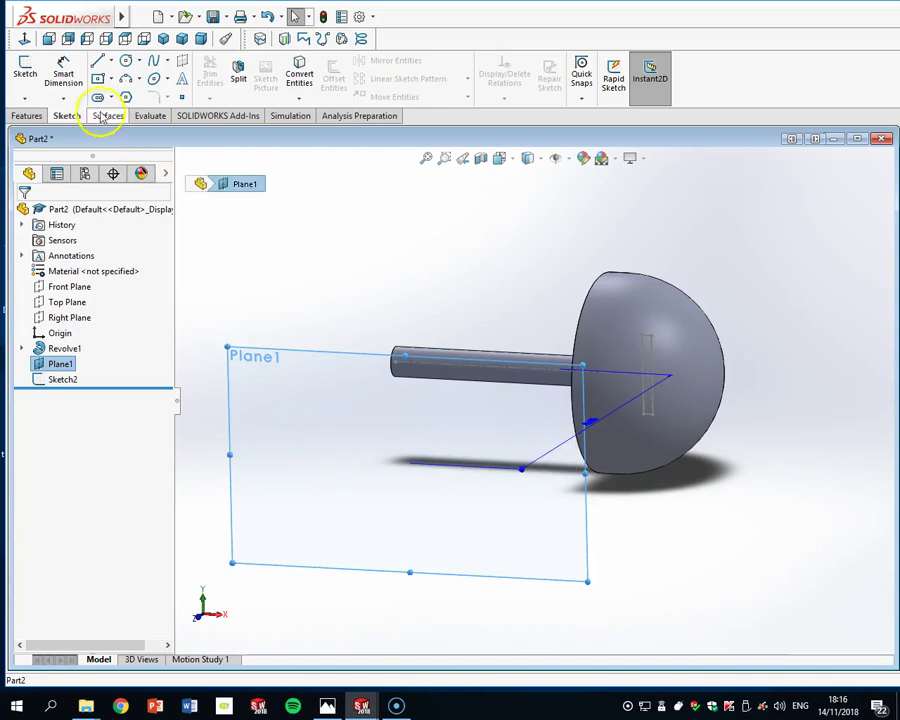
left_click(22, 40)
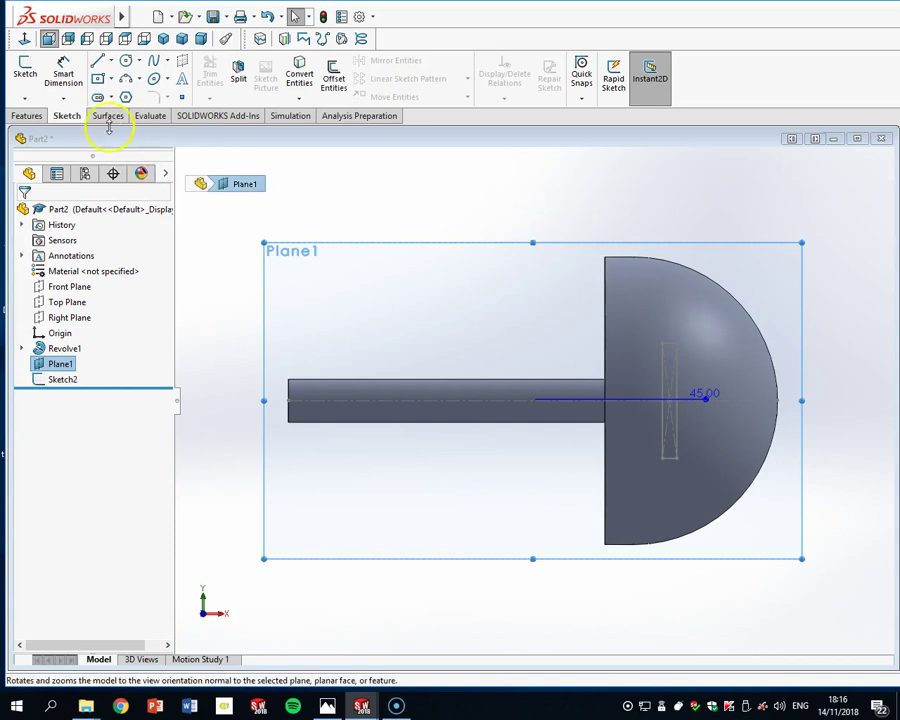
scroll(717, 398, "down", 4)
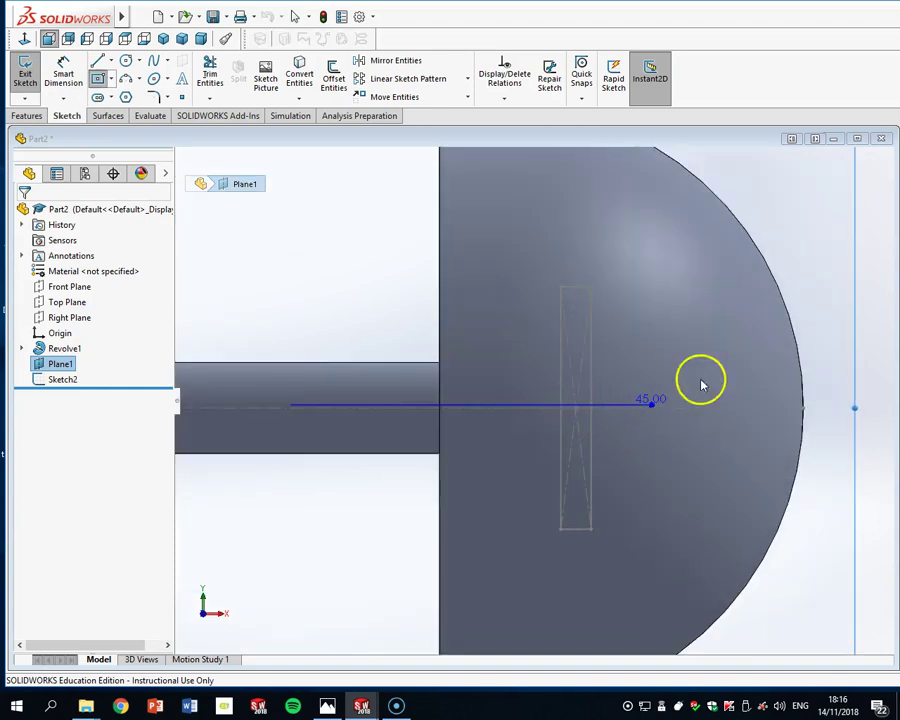
left_click(826, 336)
left_click(97, 78)
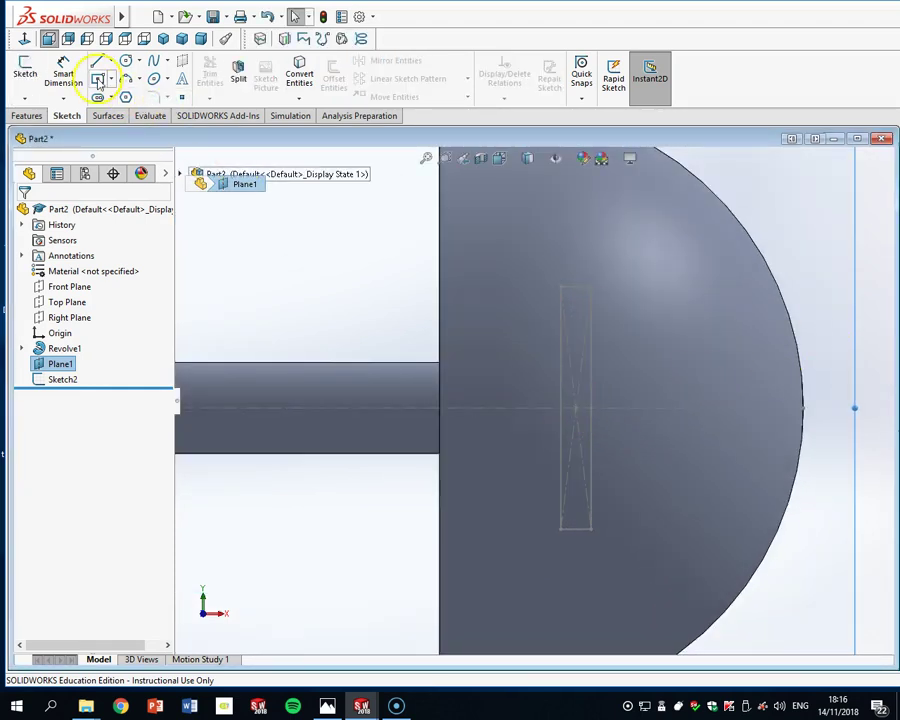
left_click(576, 408)
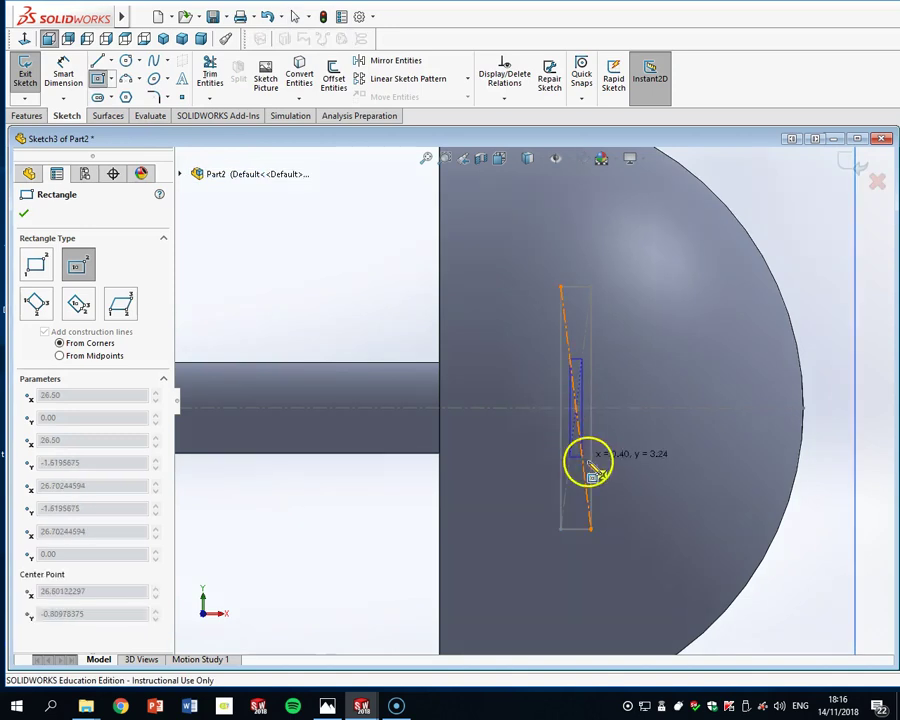
left_click_drag(598, 460, 597, 478)
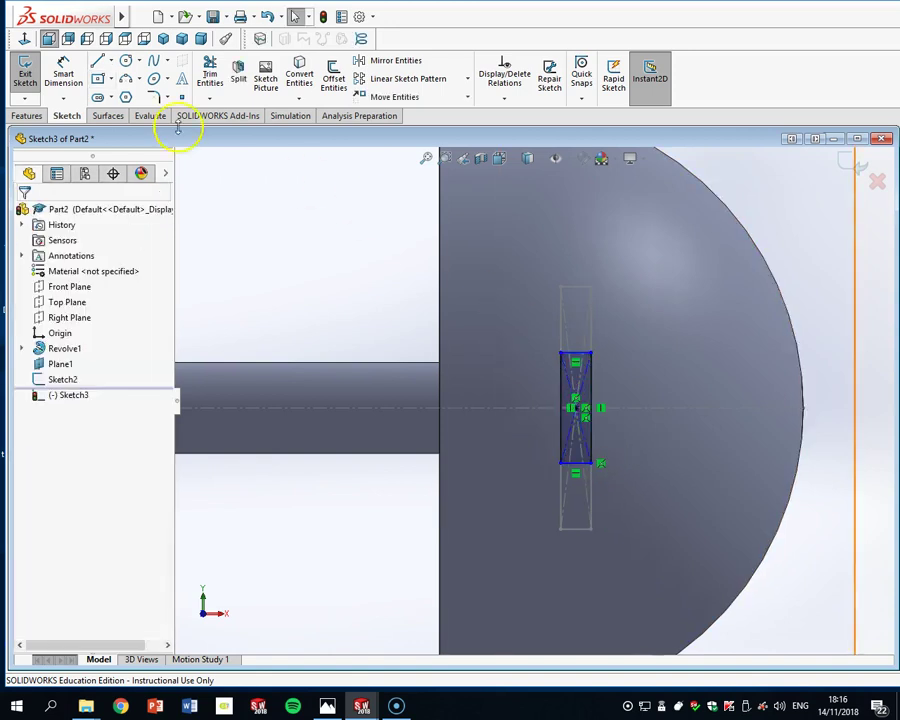
Dimension the Plane1 rectangle's height to 3 mm and finish the sketch
left_click(590, 443)
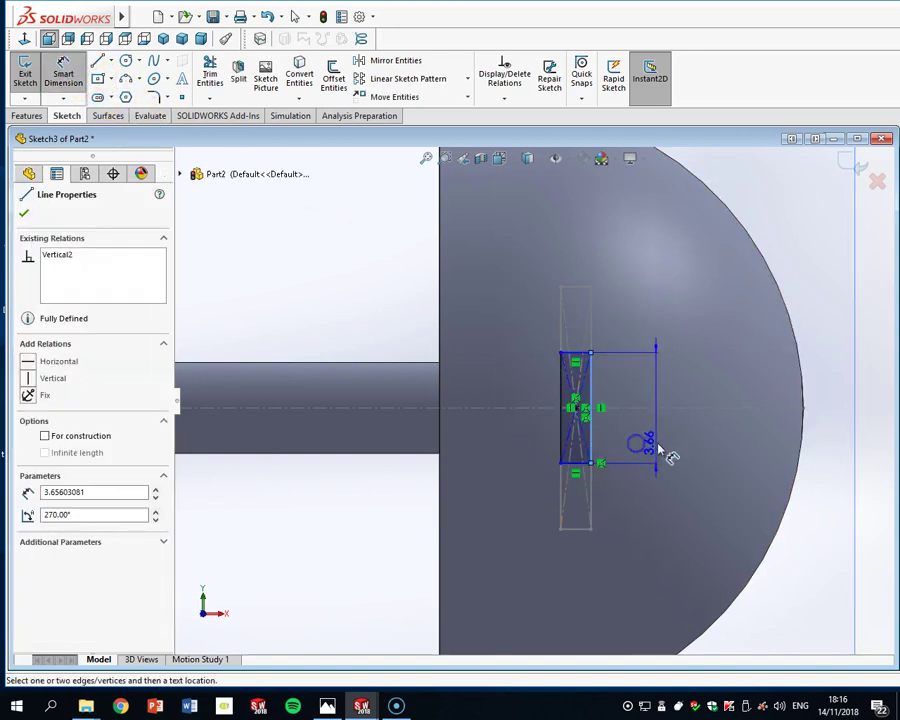
left_click(668, 437)
type("3")
key("Return")
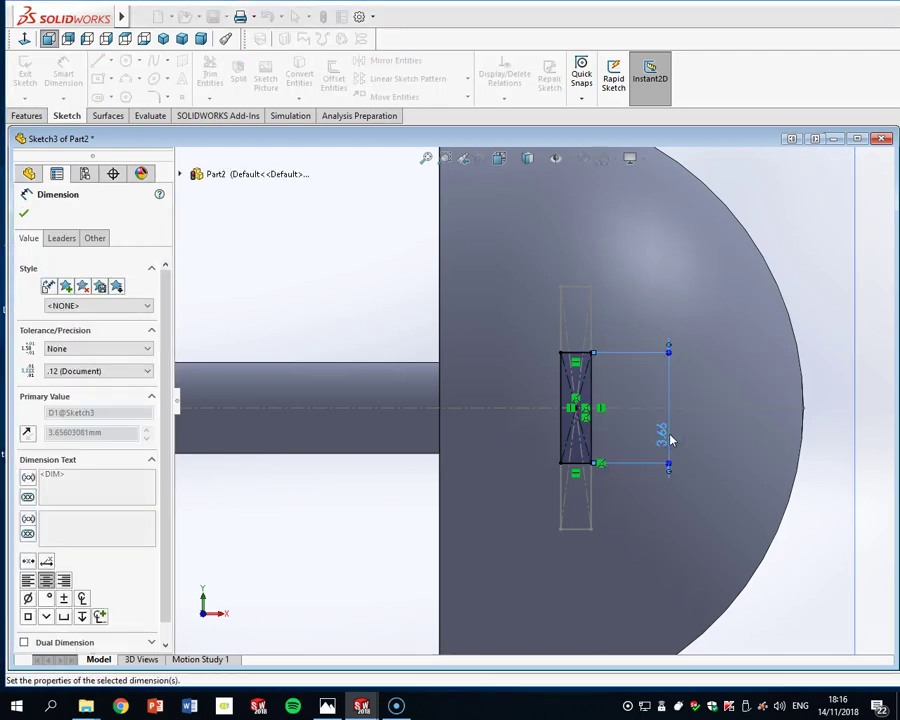
scroll(701, 404, "up", 2)
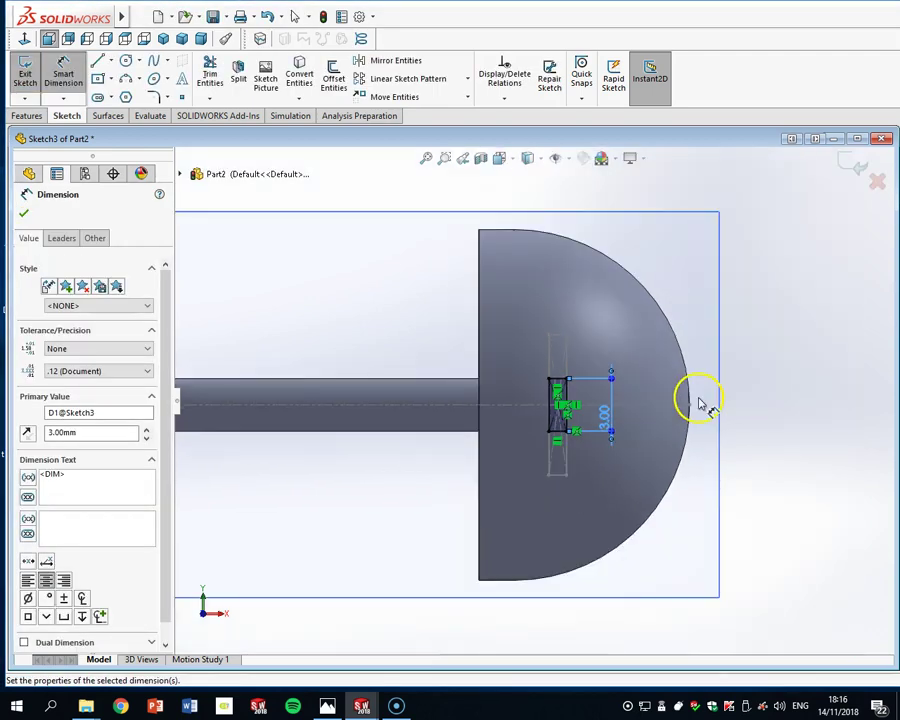
left_click(850, 170)
left_click(852, 170)
middle_click_drag(757, 357, 717, 372)
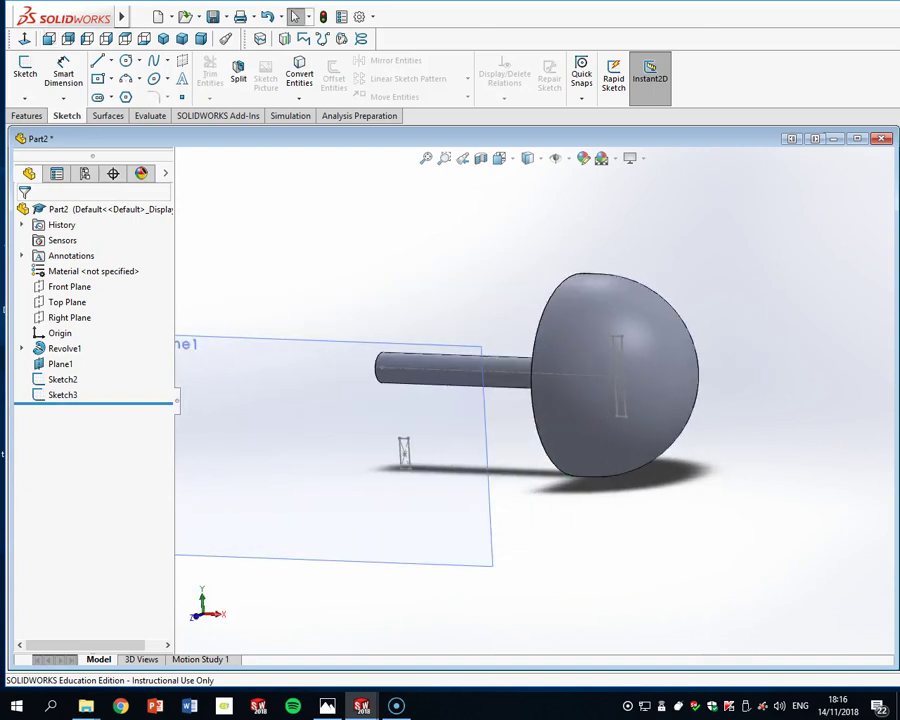
left_click(24, 68)
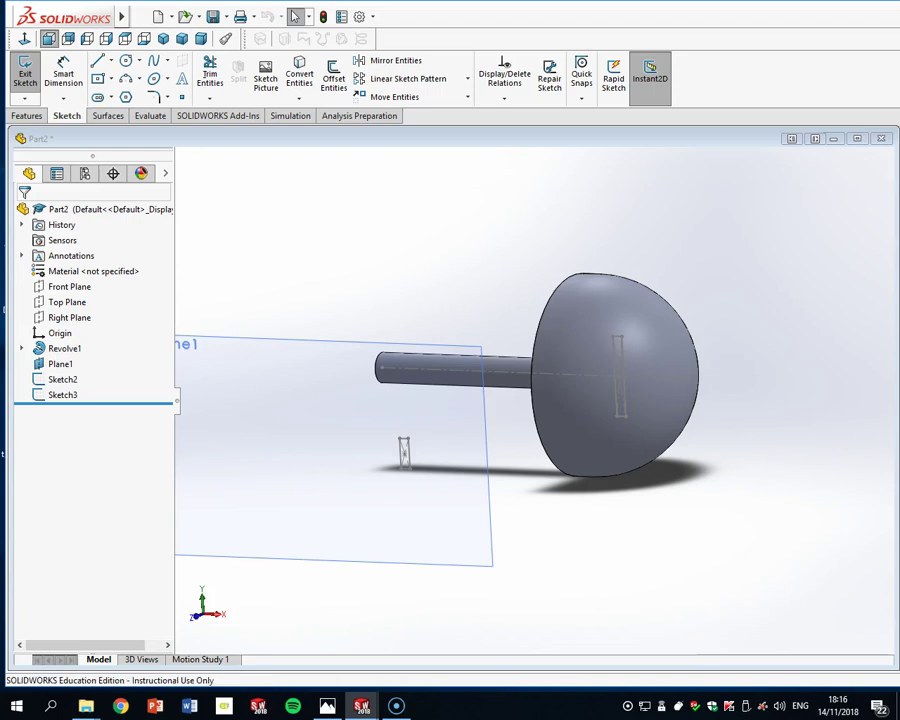
left_click(24, 68)
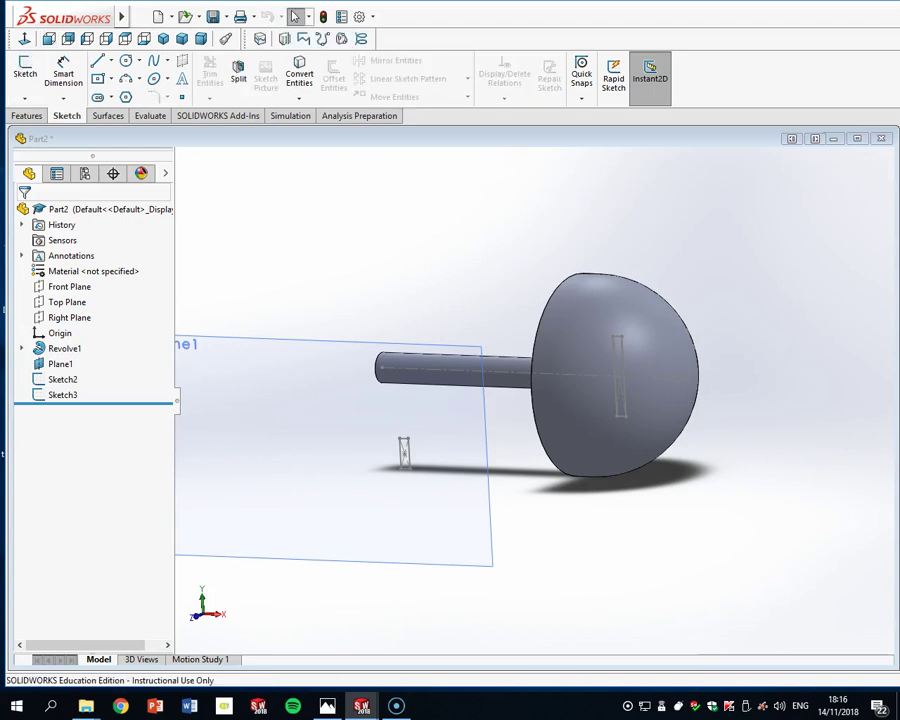
left_click(748, 453)
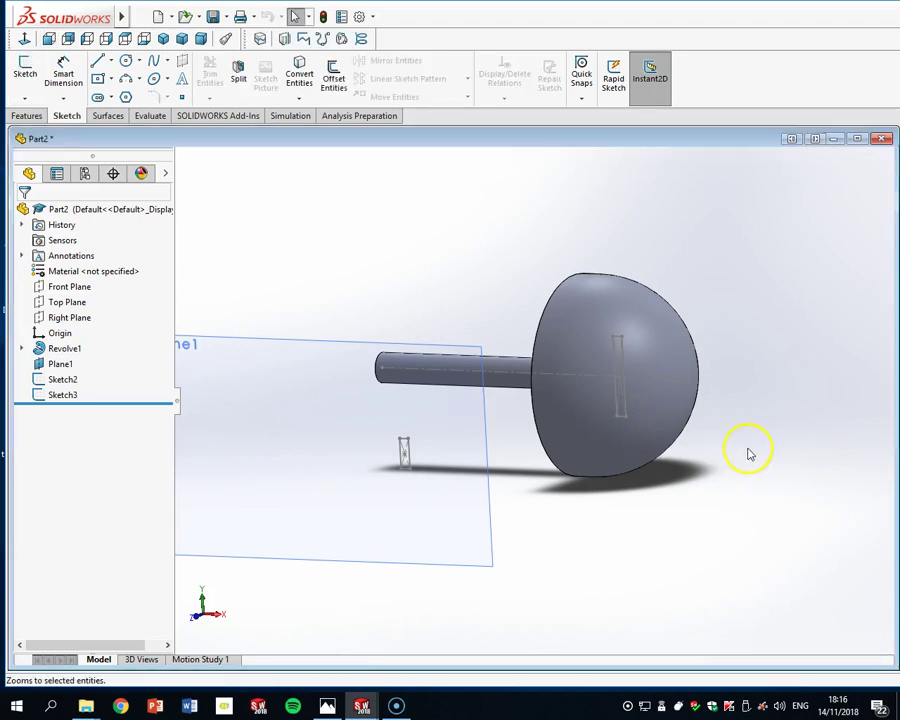
Examine how the two rectangle profiles lie on the Front Plane and Plane1 relative to the dome
middle_click_drag(748, 454, 762, 444)
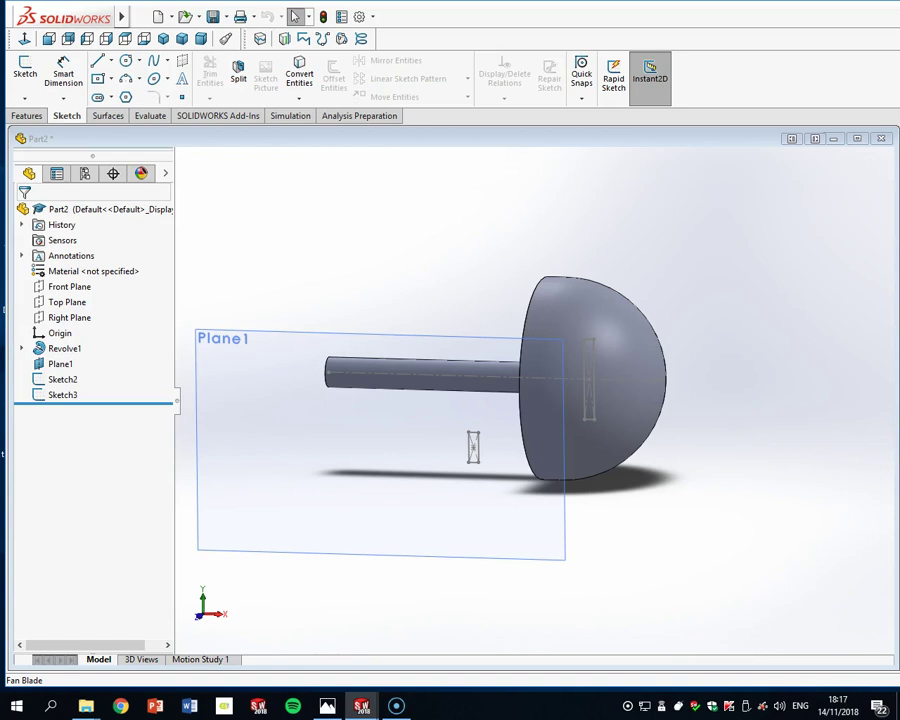
middle_click_drag(749, 424, 665, 410)
scroll(665, 410, "up", 4)
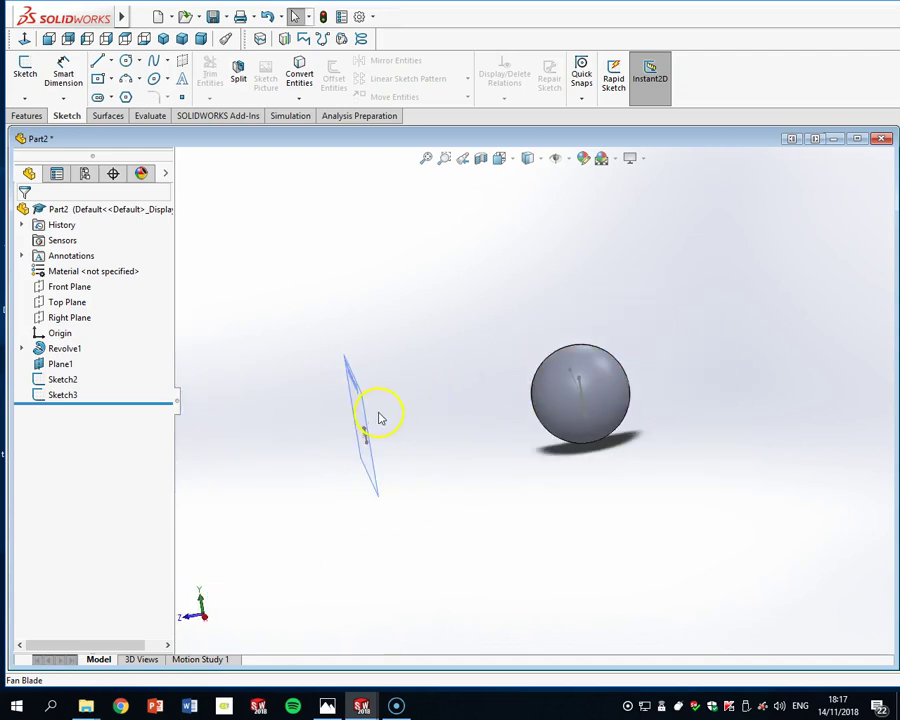
left_click(82, 286)
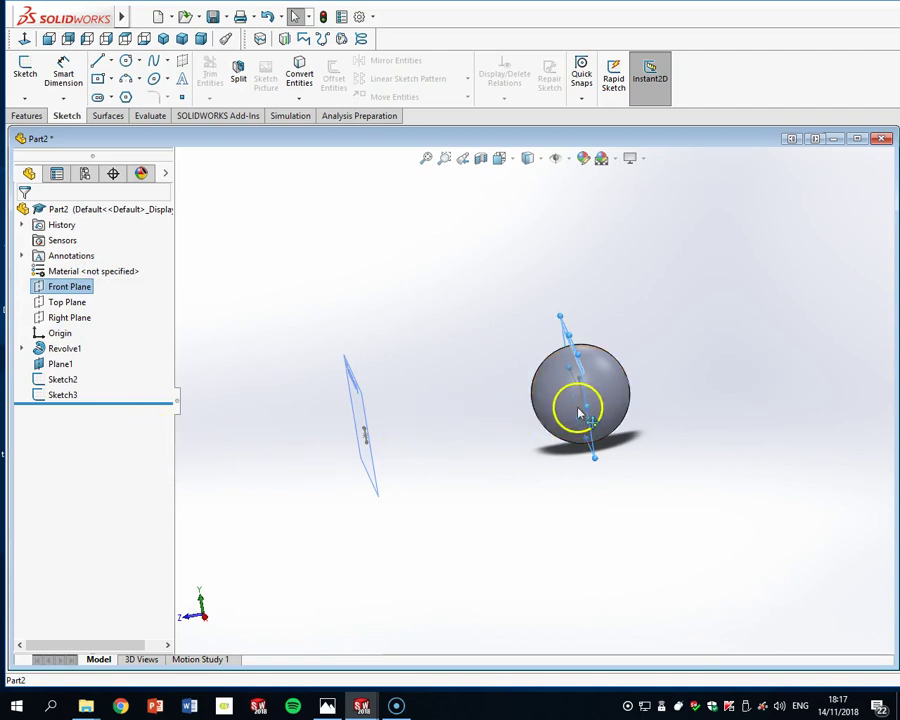
middle_click_drag(612, 428, 518, 408)
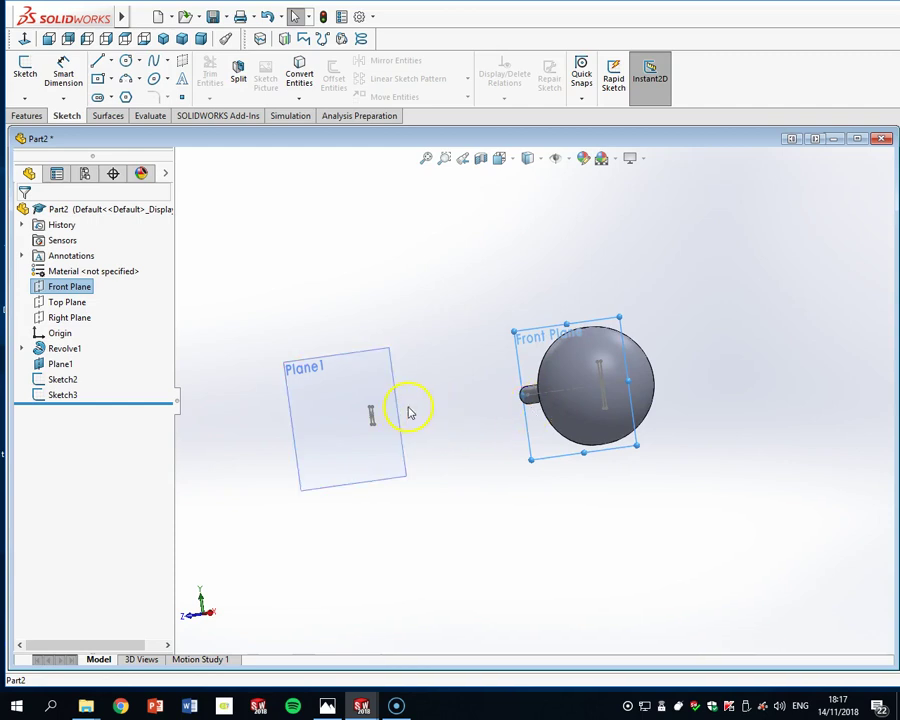
scroll(412, 414, "down", 3)
left_click(530, 282)
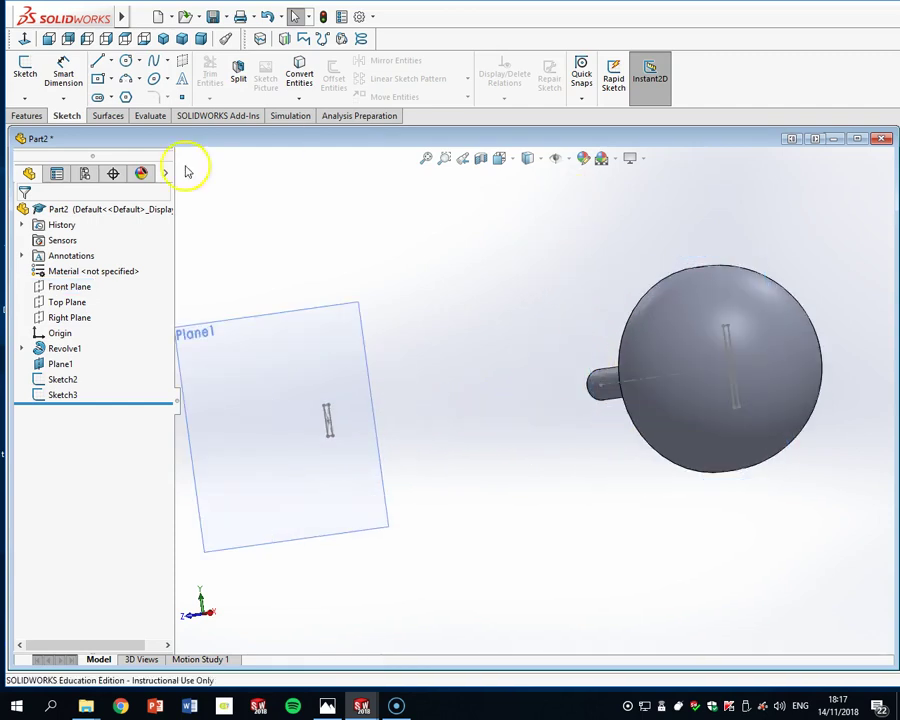
Create a reference plane parallel to the Right Plane, passing through the centre point of the rectangle sketched on the Front Plane
left_click(26, 115)
left_click(664, 97)
left_click(679, 116)
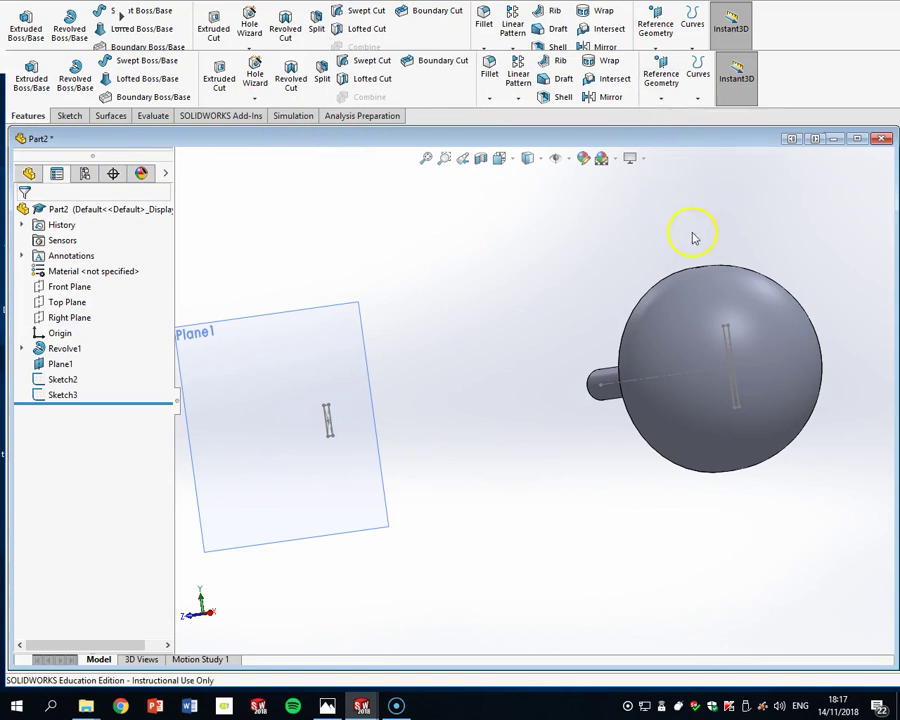
scroll(725, 370, "down", 3)
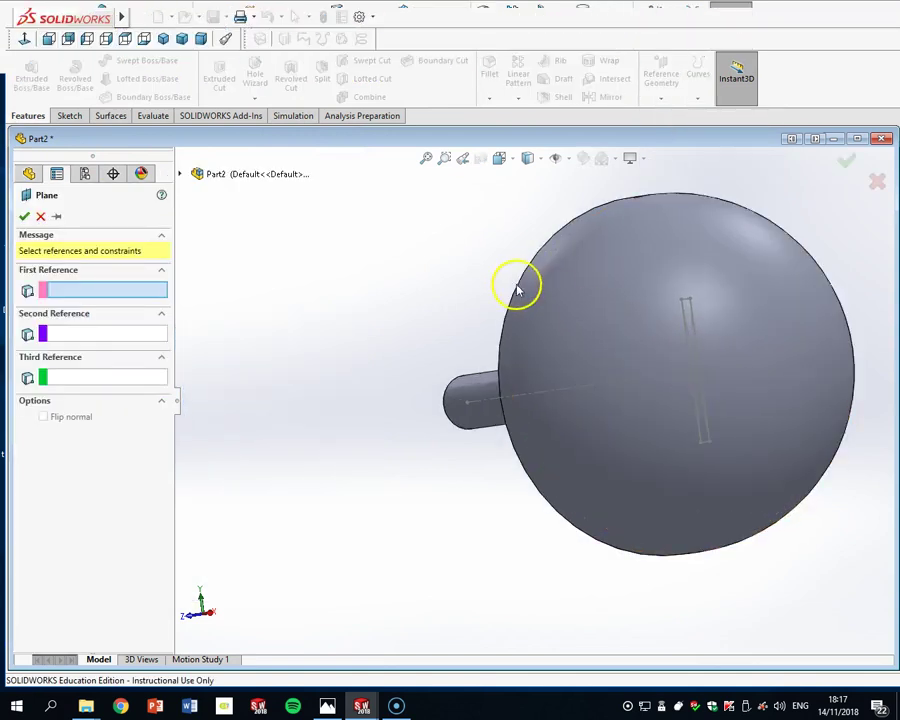
scroll(512, 285, "up", 5)
left_click(182, 173)
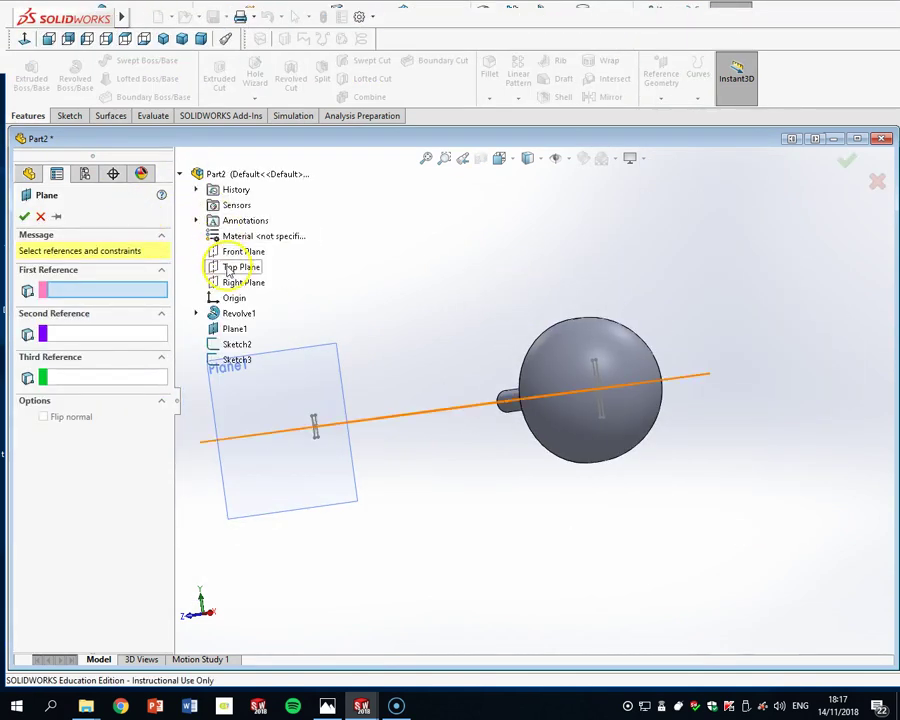
scroll(510, 349, "up", 4)
middle_click_drag(510, 349, 533, 436)
left_click(240, 282)
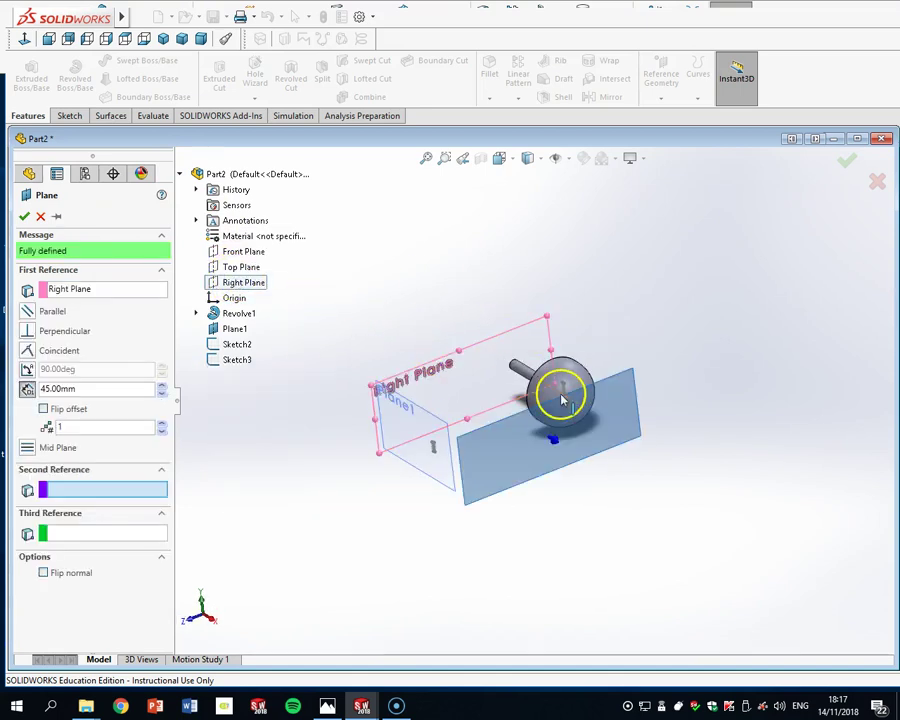
scroll(560, 395, "down", 3)
scroll(562, 402, "down", 5)
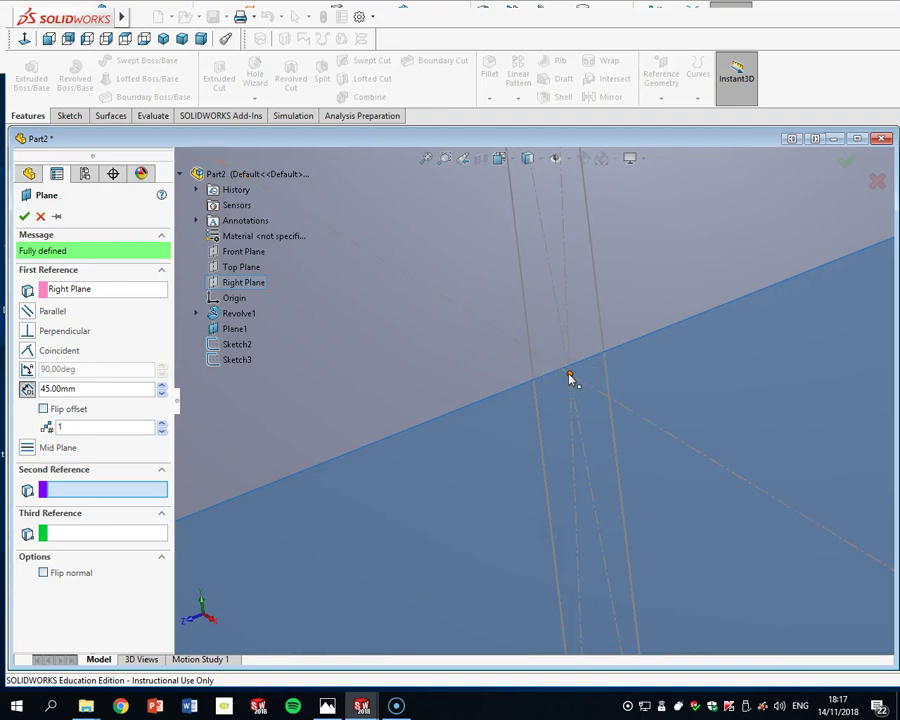
left_click(570, 378)
scroll(570, 377, "up", 8)
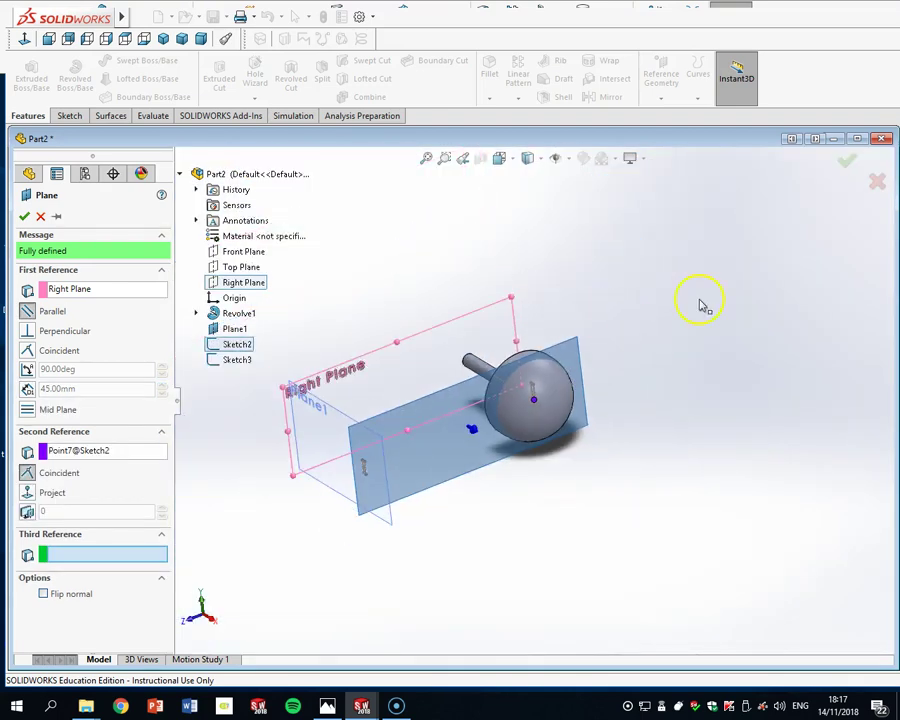
left_click(846, 170)
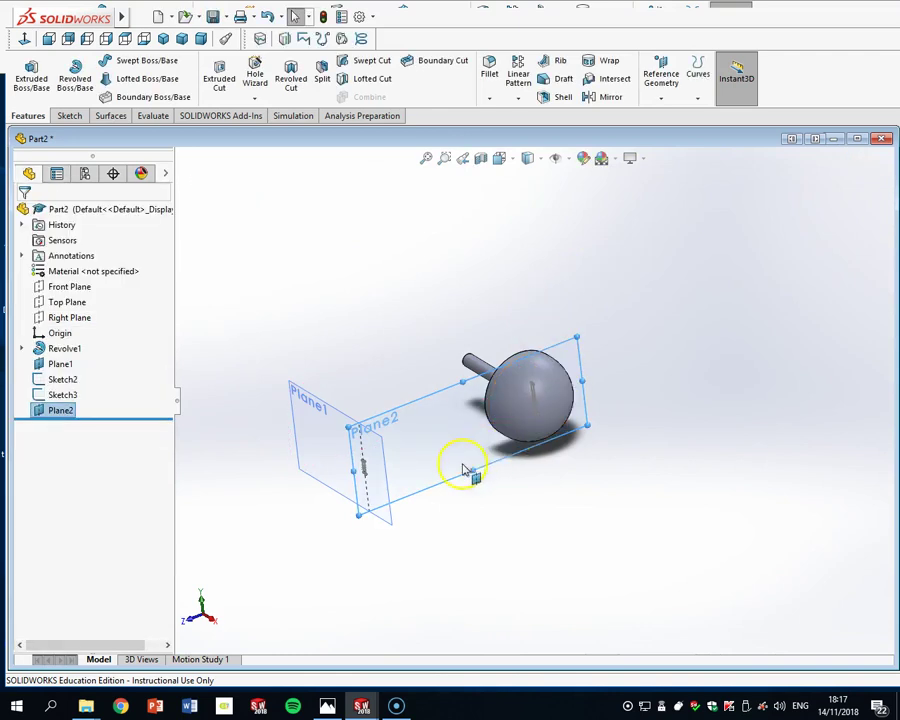
left_click(106, 38)
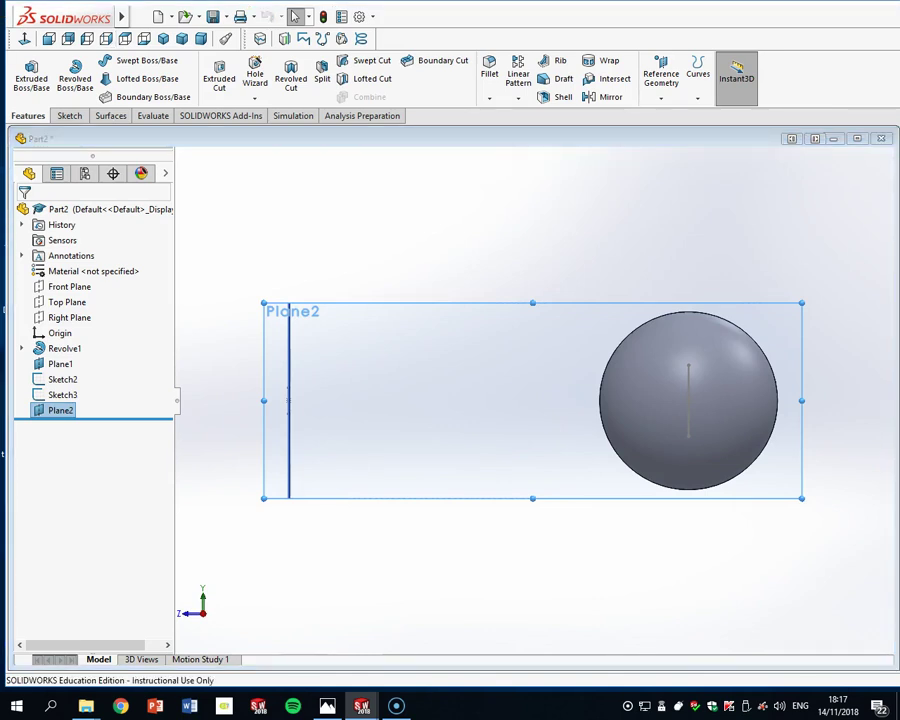
left_click(24, 38)
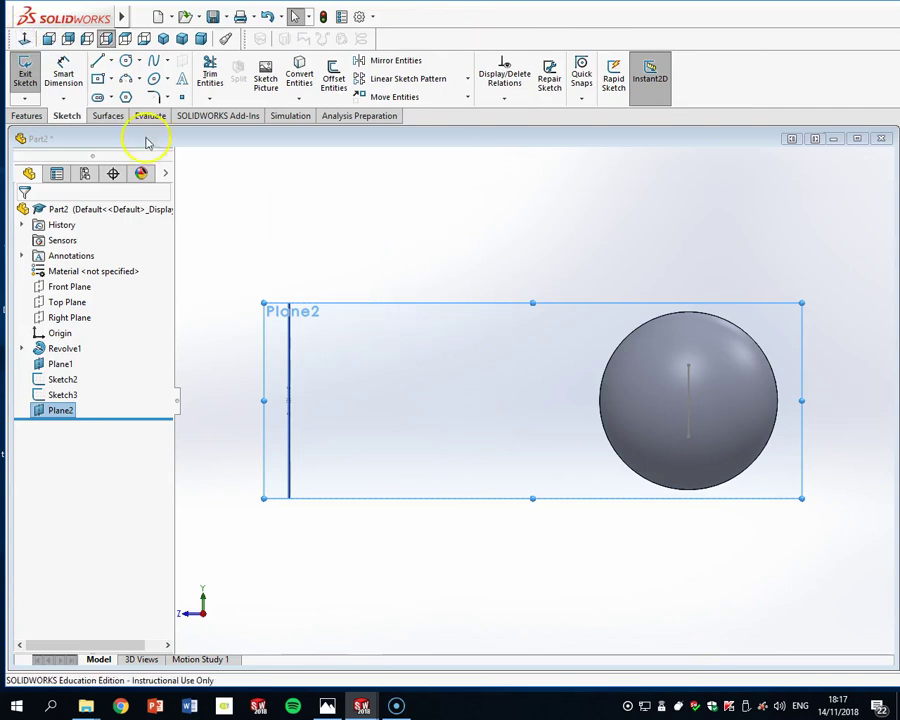
left_click(110, 61)
left_click(118, 76)
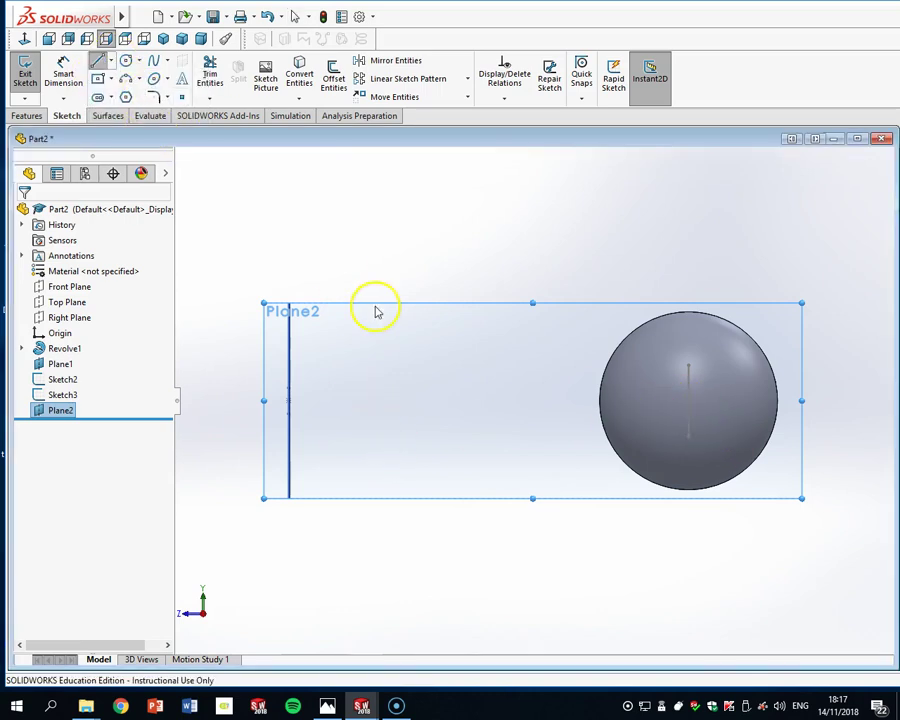
left_click(25, 75)
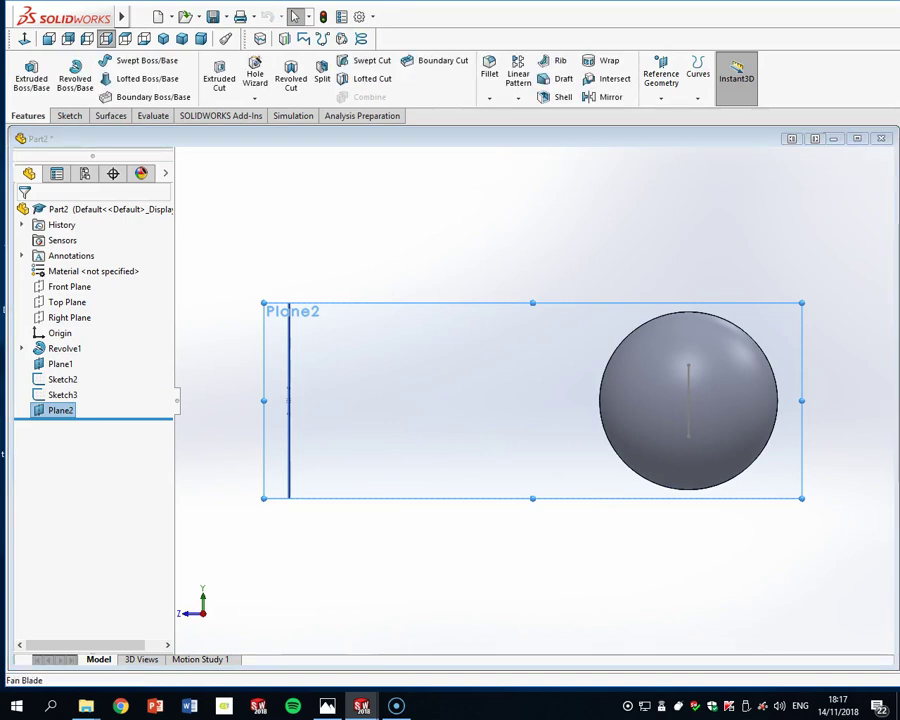
Start a sketch on Plane2 for drawing a line between the two rectangle profiles
left_click(66, 117)
left_click(110, 61)
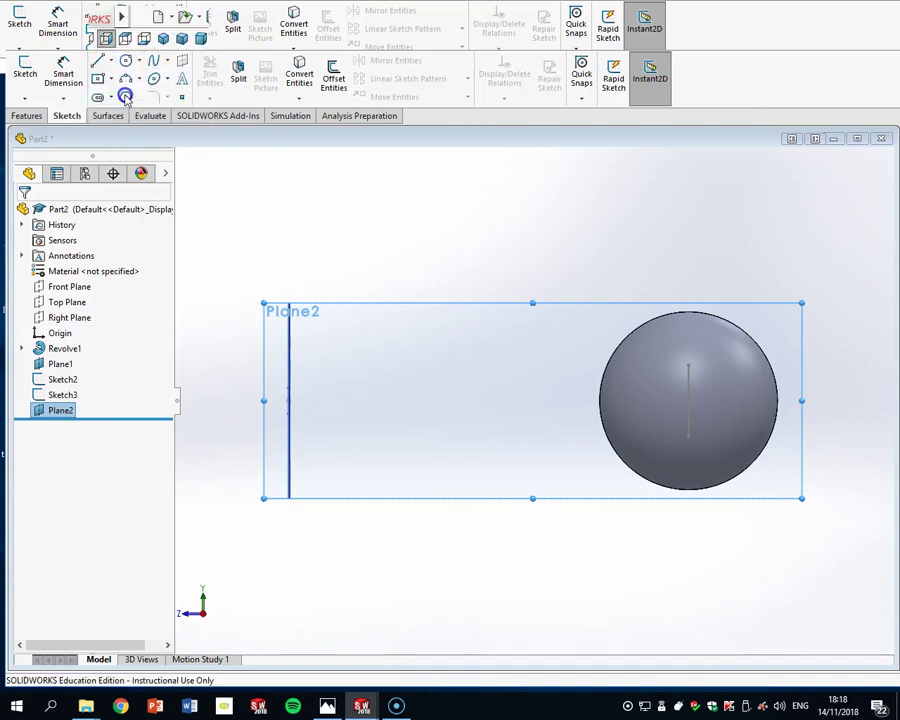
Start a sketch on Plane2 and draw a horizontal construction centreline from the origin to the Plane1 profile
left_click(403, 340)
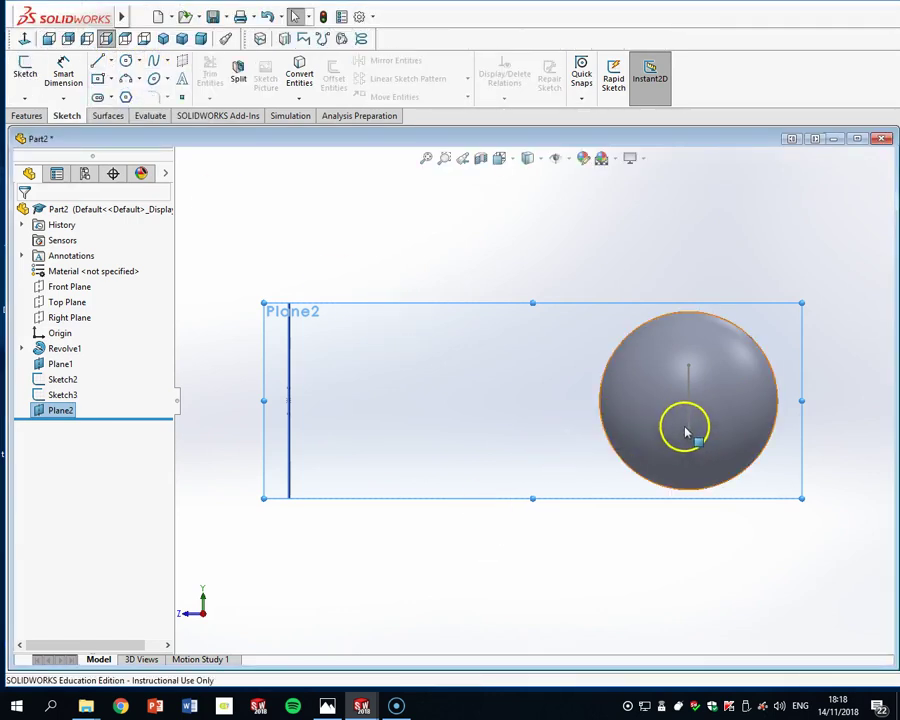
left_click(110, 61)
left_click(120, 94)
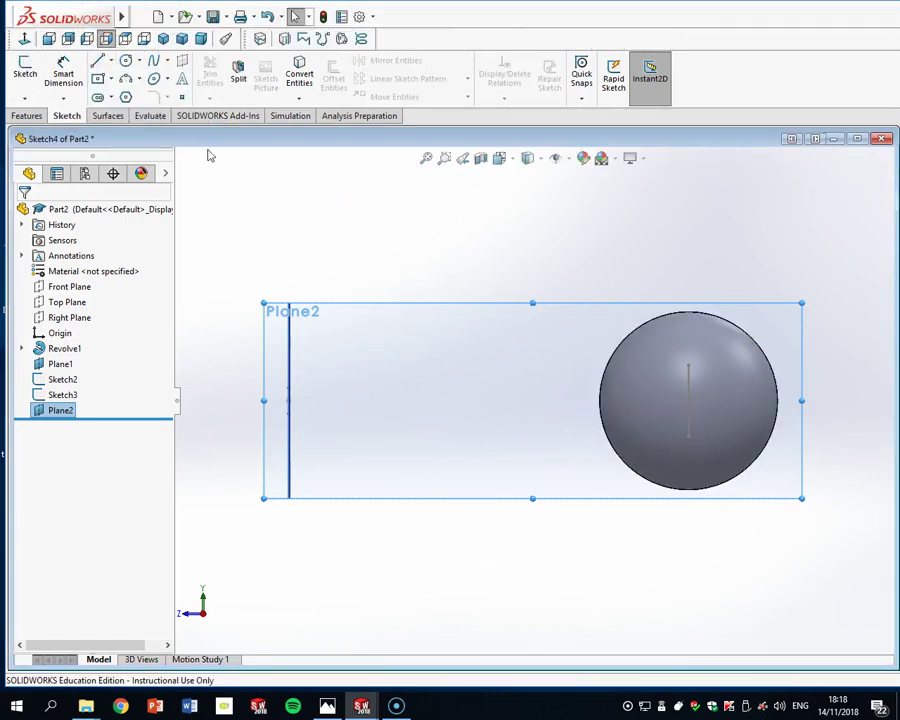
left_click(688, 401)
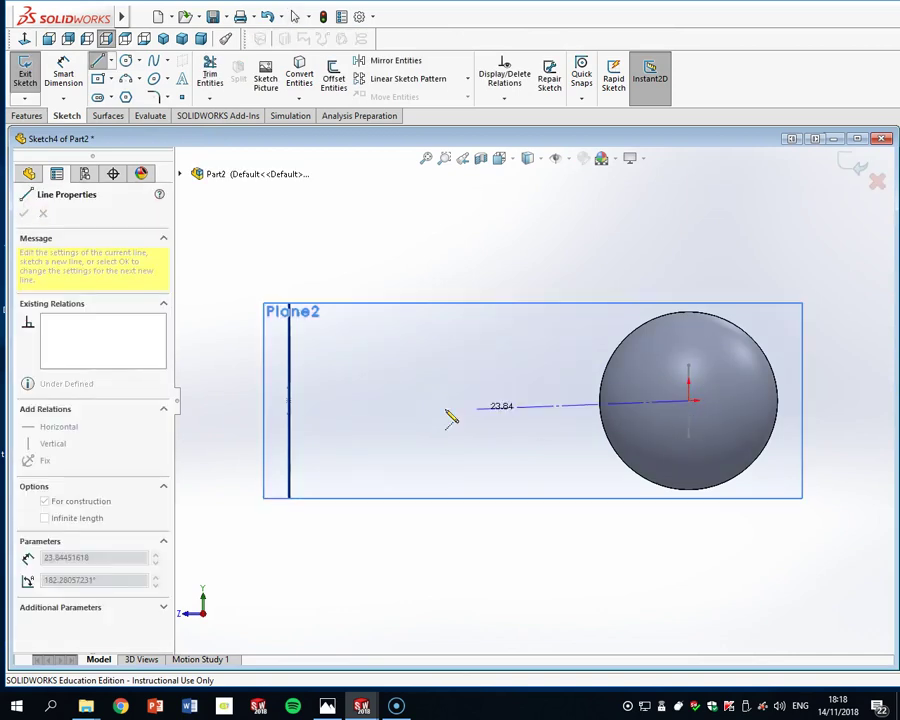
left_click(292, 401)
key("Escape")
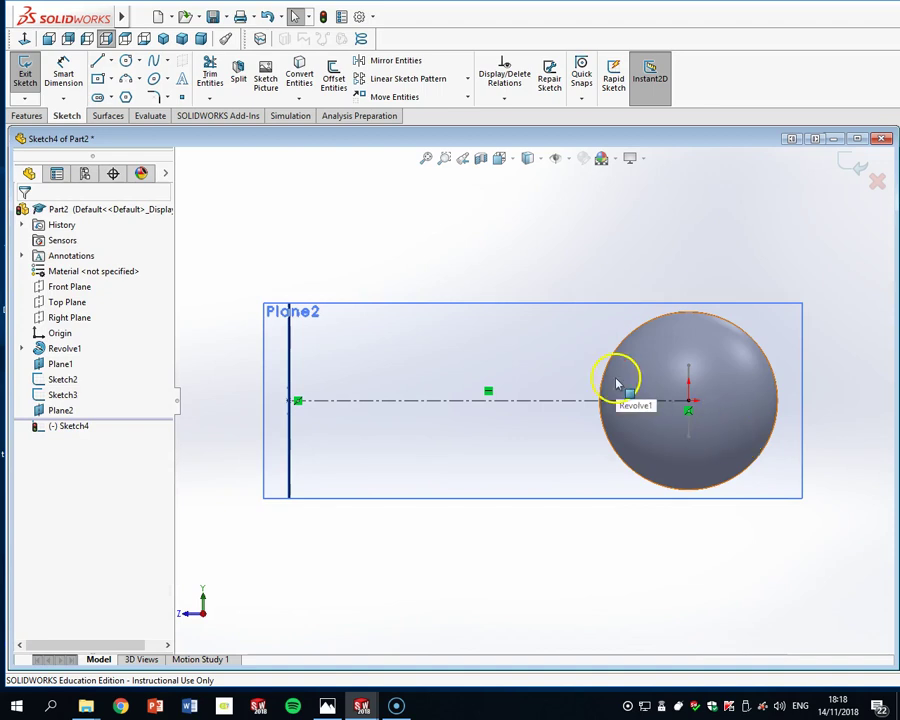
Draw a two-point spline above the centreline, from near Plane1 to a point over the sphere
left_click(153, 62)
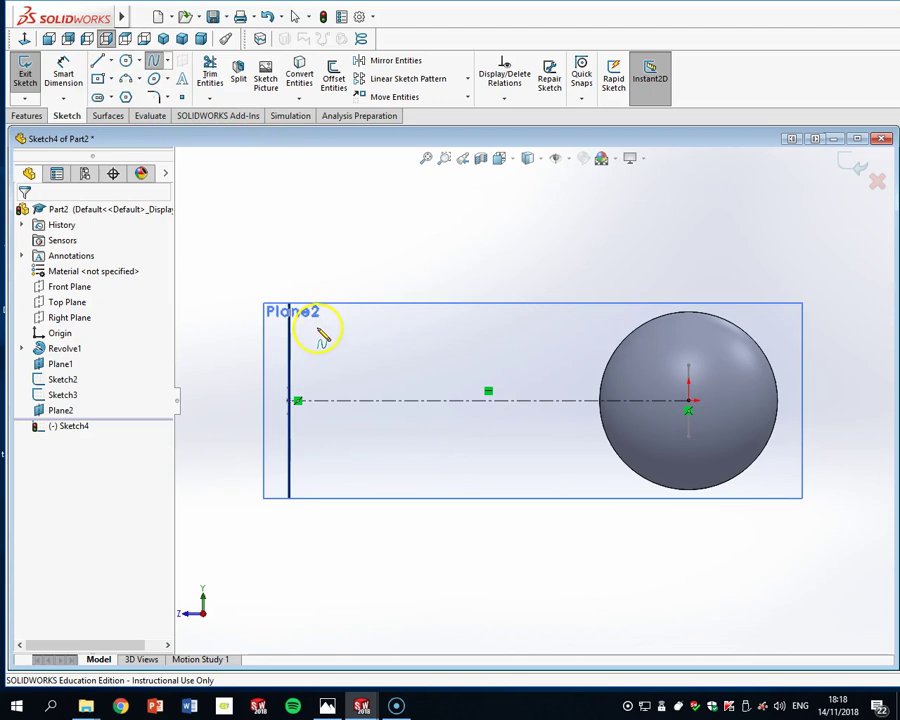
left_click(310, 345)
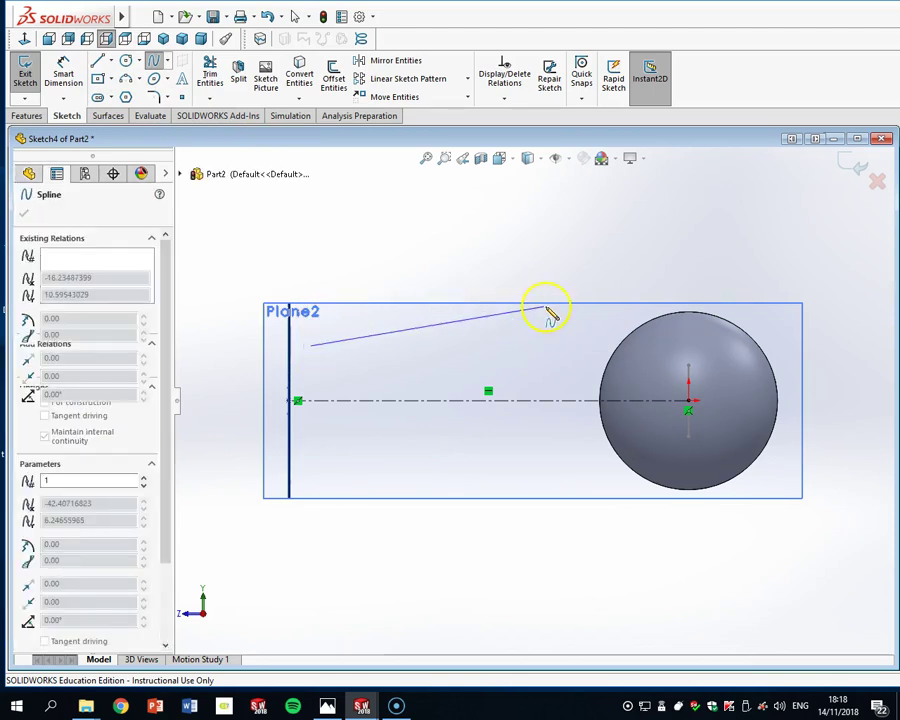
double_click(659, 349)
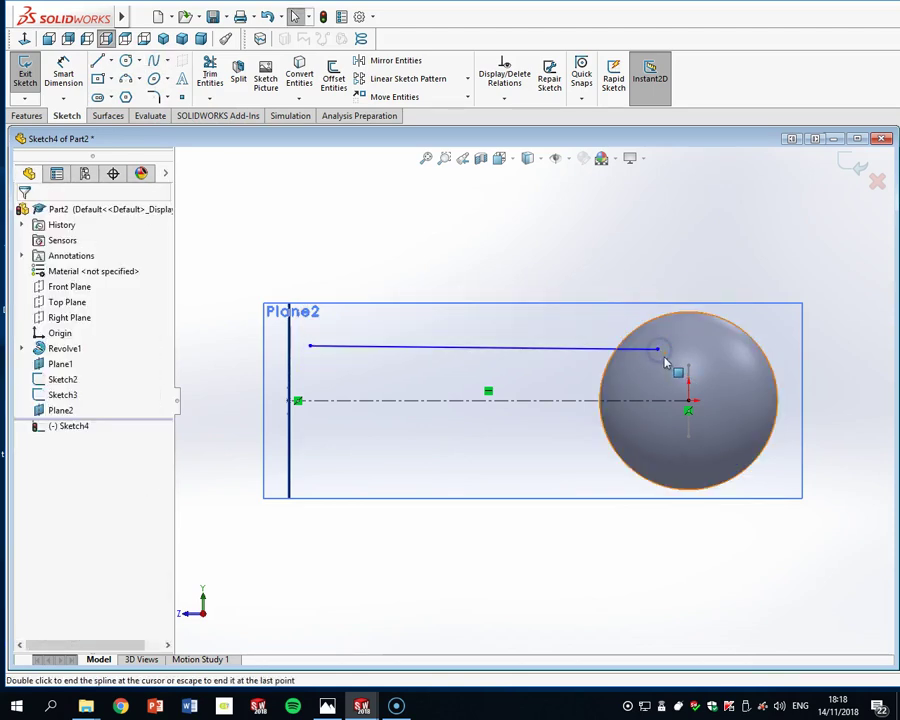
Bow the spline upward with both end tangency handles and make the handle at the Plane1 end vertical
left_click(658, 349)
left_click_drag(561, 350, 573, 300)
left_click_drag(381, 322, 337, 264)
left_click(52, 377)
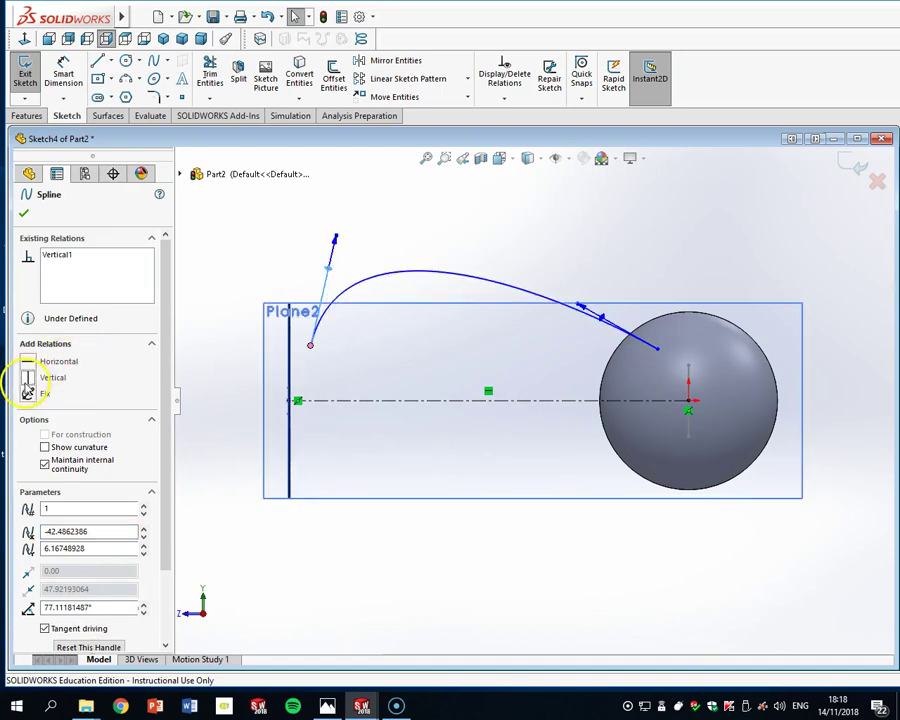
left_click(366, 349)
Add a Pierce relation between the spline's endpoint near Plane1 and the line of Sketch3
scroll(372, 350, "up", 1)
middle_click_drag(372, 350, 374, 359)
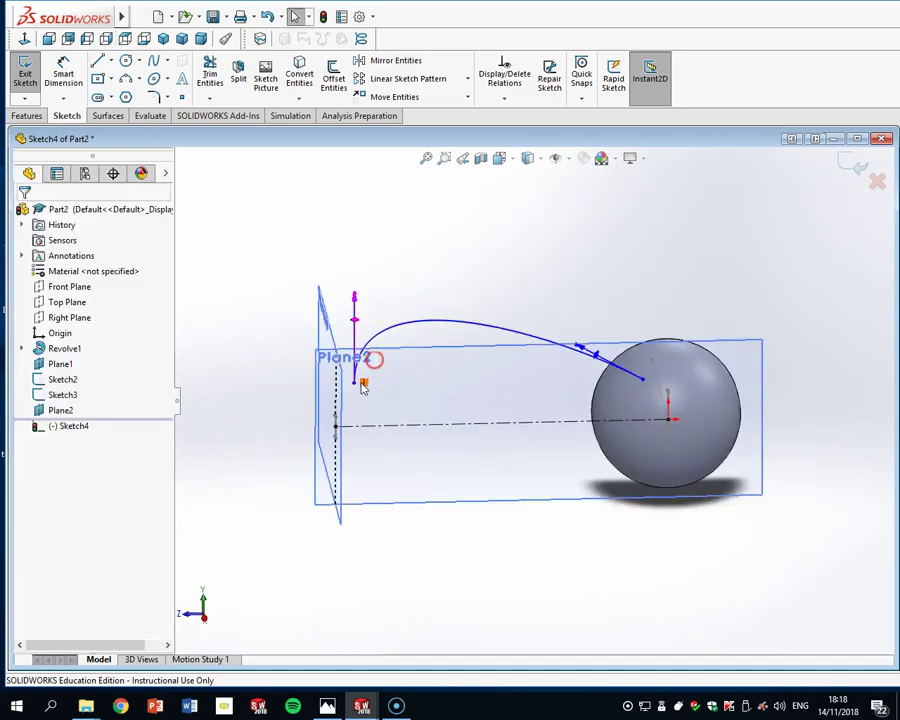
scroll(356, 388, "down", 3)
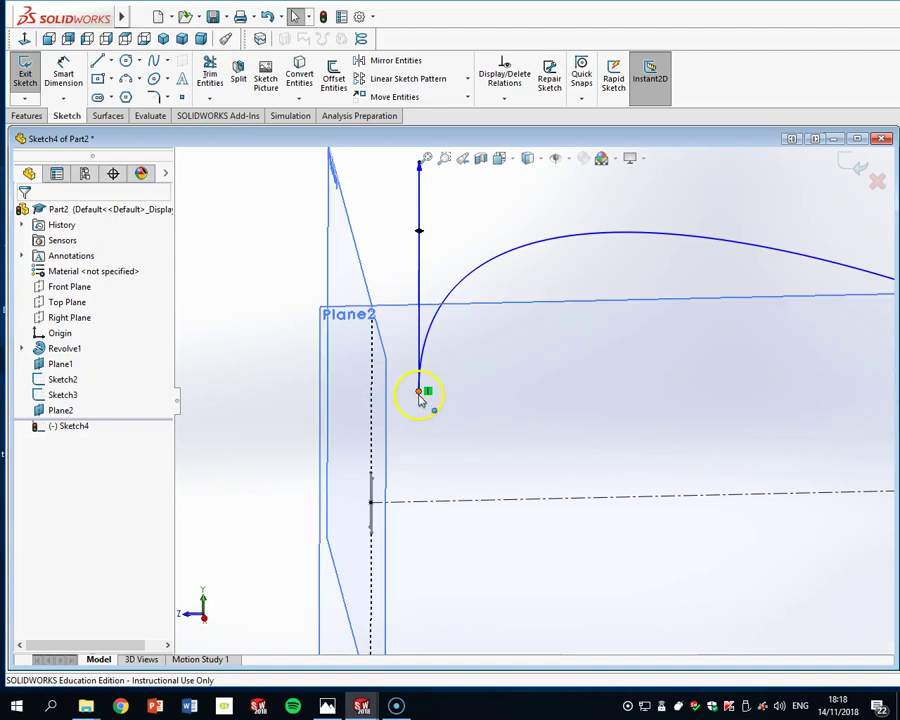
left_click(420, 398)
mouse_move(438, 450)
middle_mouse_down()
mouse_move(414, 428)
mouse_move(342, 462)
mouse_move(436, 372)
mouse_move(520, 324)
middle_mouse_up()
left_click(405, 376, "ctrl")
left_click(30, 443)
Dimension the spline's vertical tangency handle at the Plane1 end with a magnitude of 32
mouse_move(275, 416)
middle_mouse_down()
mouse_move(629, 372)
mouse_move(790, 388)
middle_mouse_up()
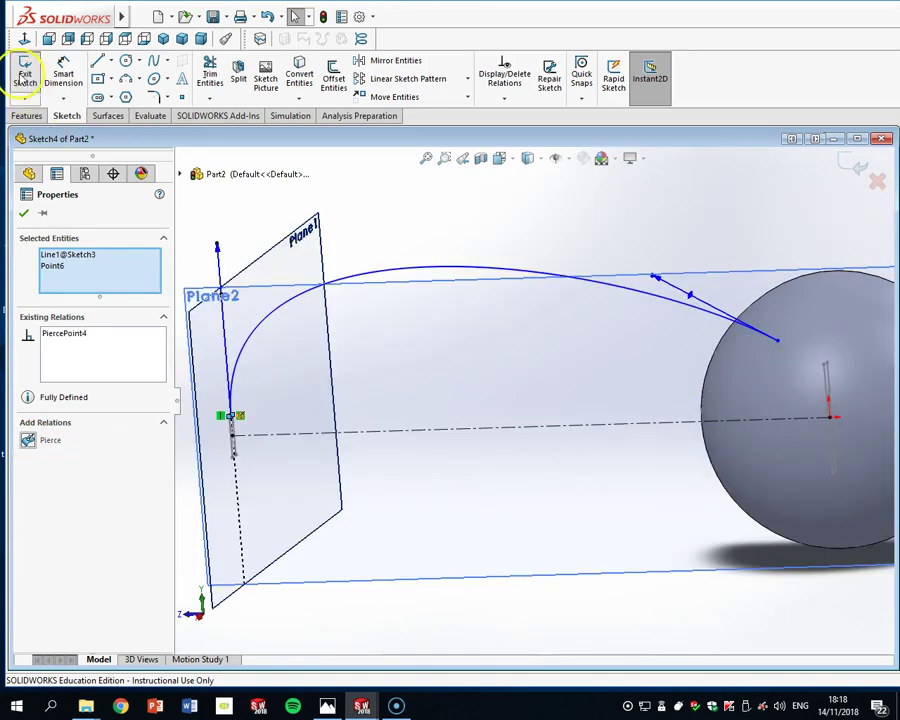
left_click(25, 38)
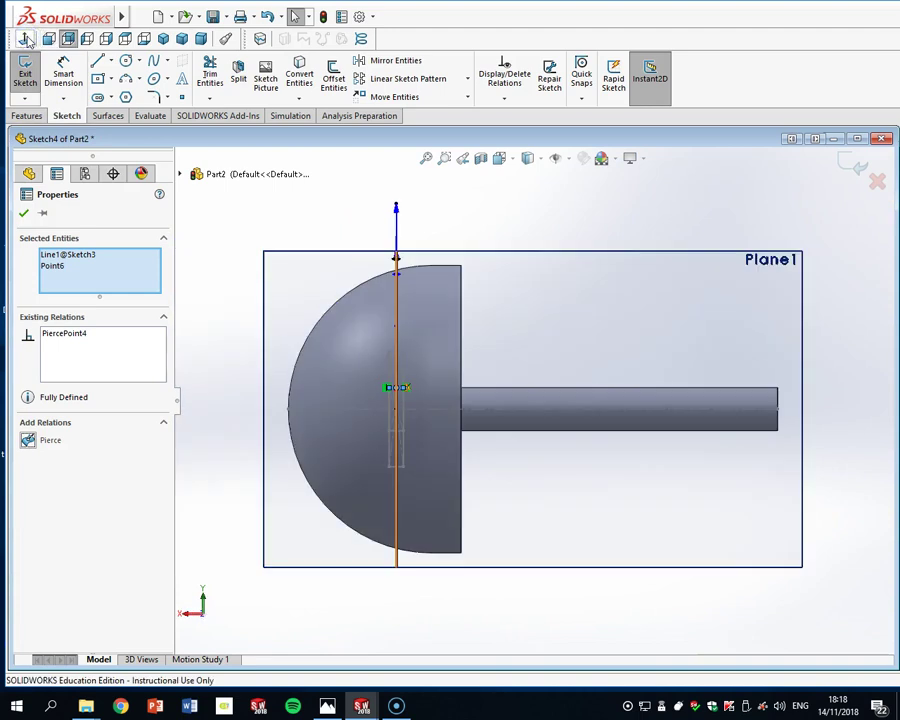
left_click(68, 38)
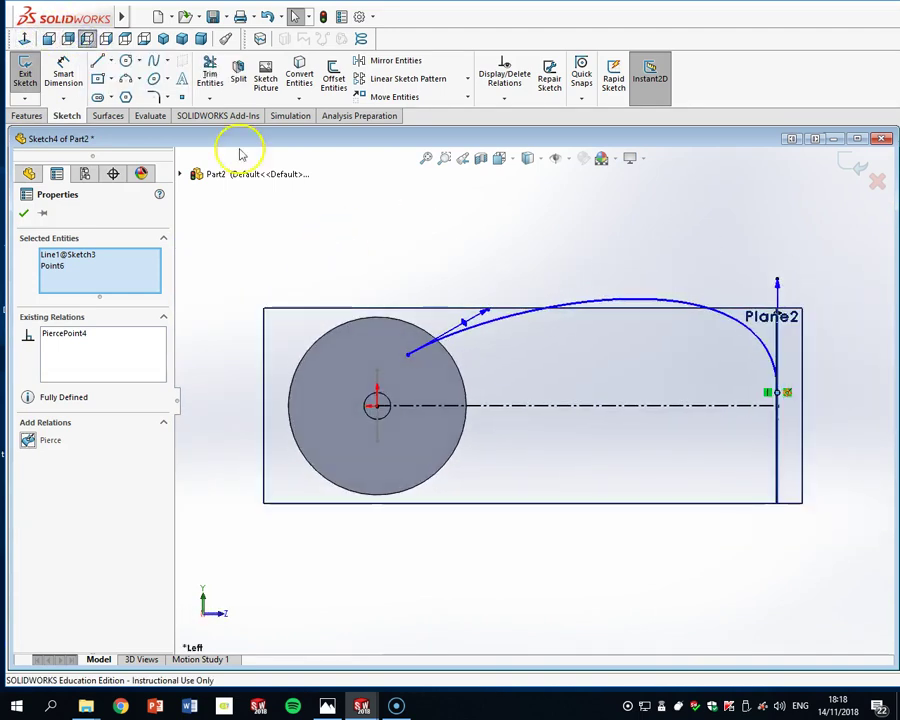
left_click(106, 38)
scroll(595, 392, "down", 1)
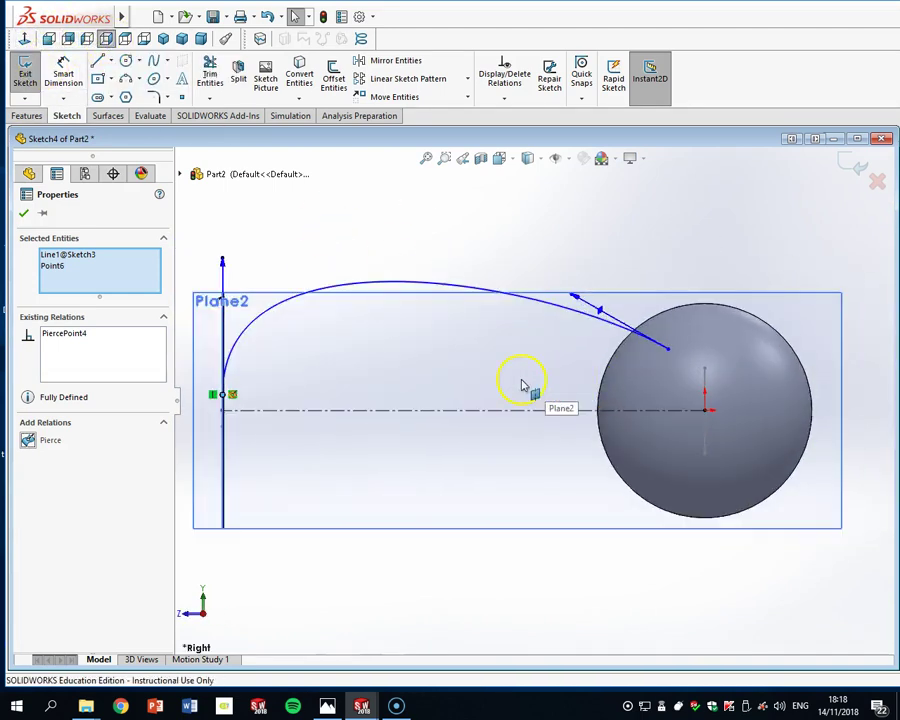
scroll(520, 400, "up", 2)
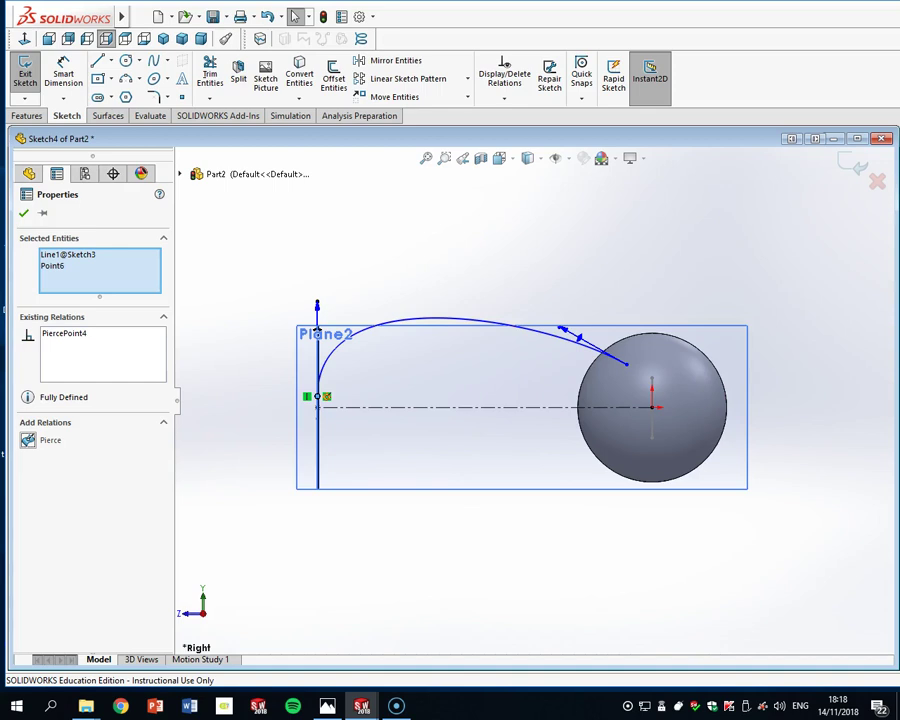
key("Escape")
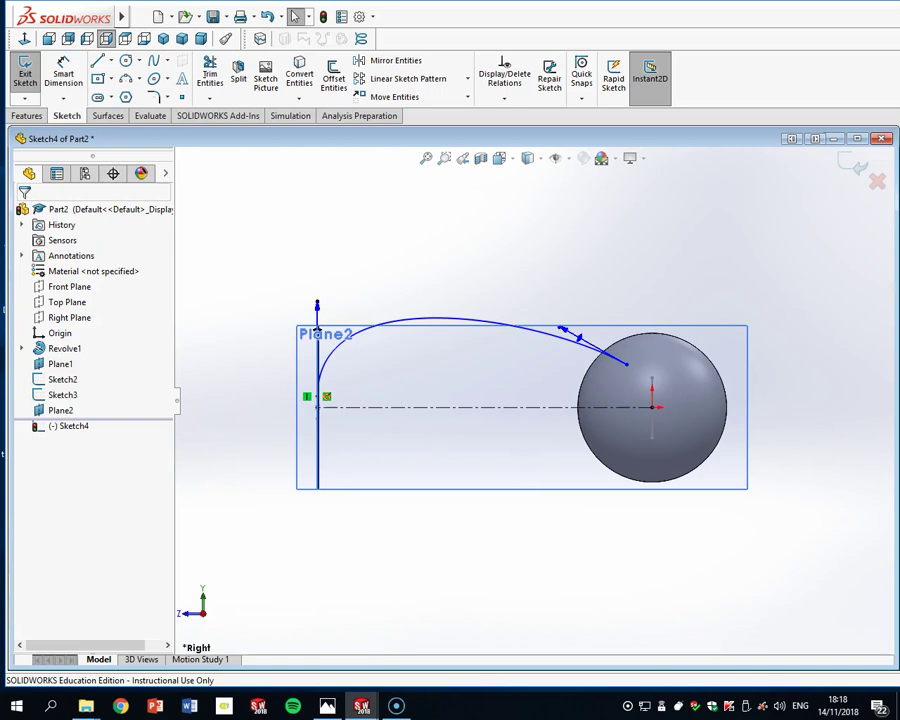
left_click(63, 72)
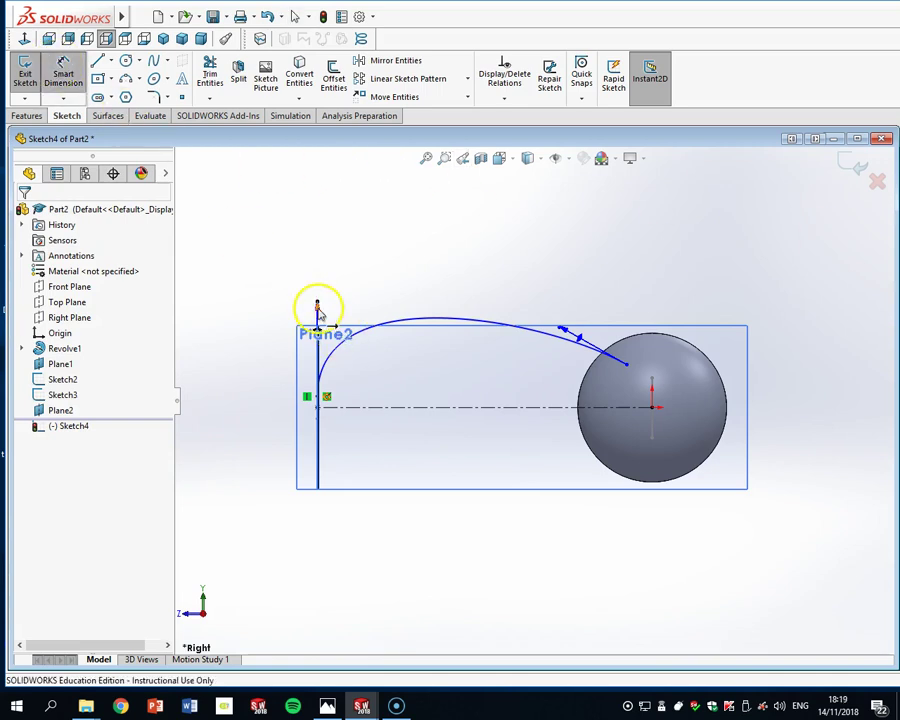
left_click(317, 308)
left_click(357, 262)
type("32")
key("Return")
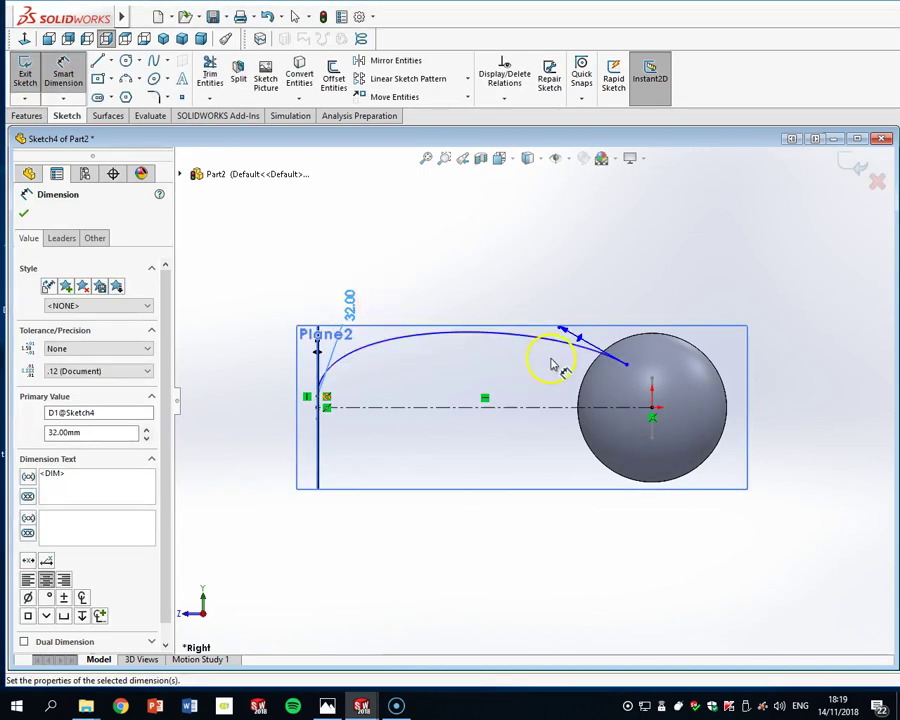
scroll(550, 364, "down", 1)
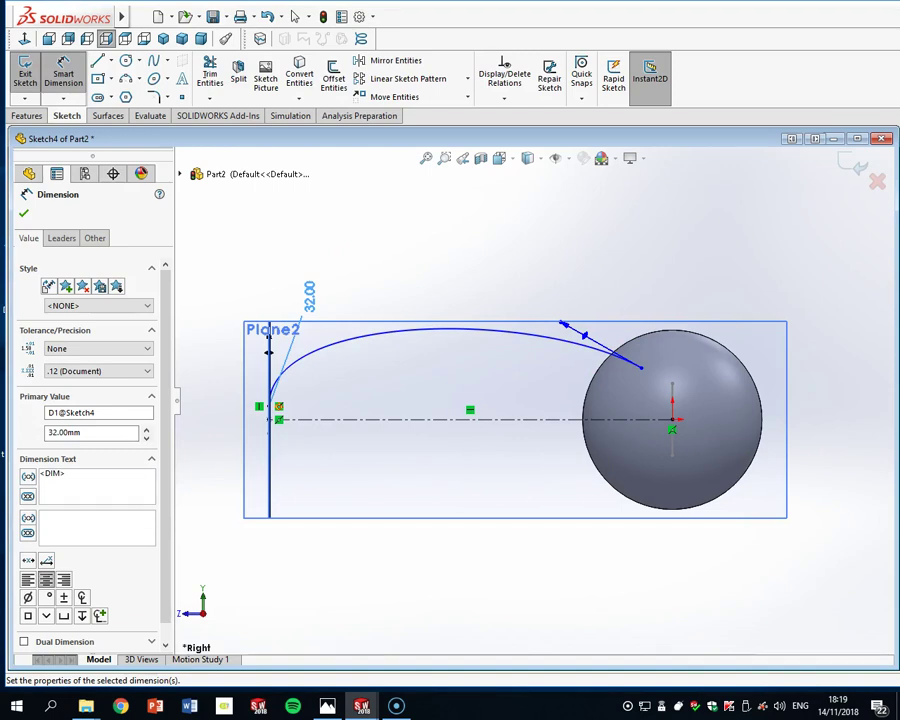
key("Escape")
key("Escape")
Add a Pierce relation between the spline's endpoint over the sphere and the upper line of Sketch2
left_click(643, 370)
middle_click_drag(710, 380, 707, 408)
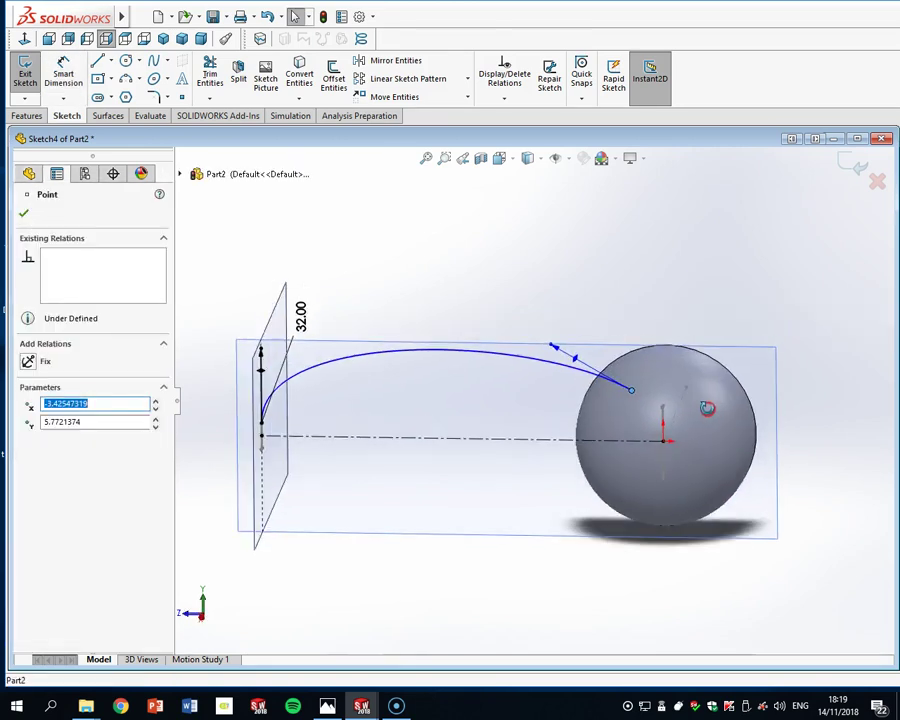
scroll(700, 415, "down", 7)
middle_click_drag(608, 426, 632, 408)
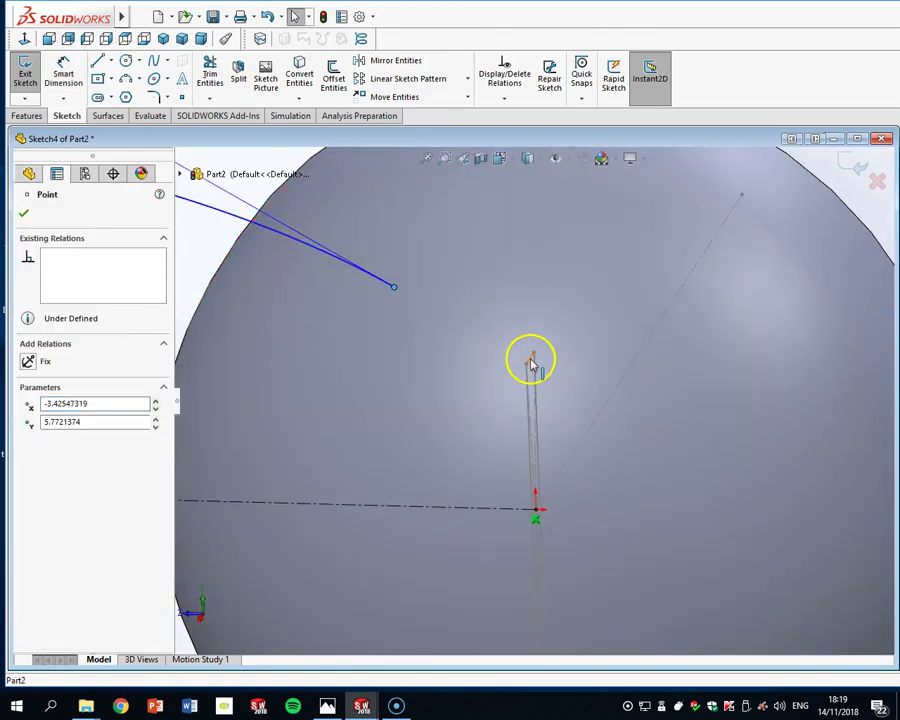
left_click(531, 363, "ctrl")
left_click(28, 441)
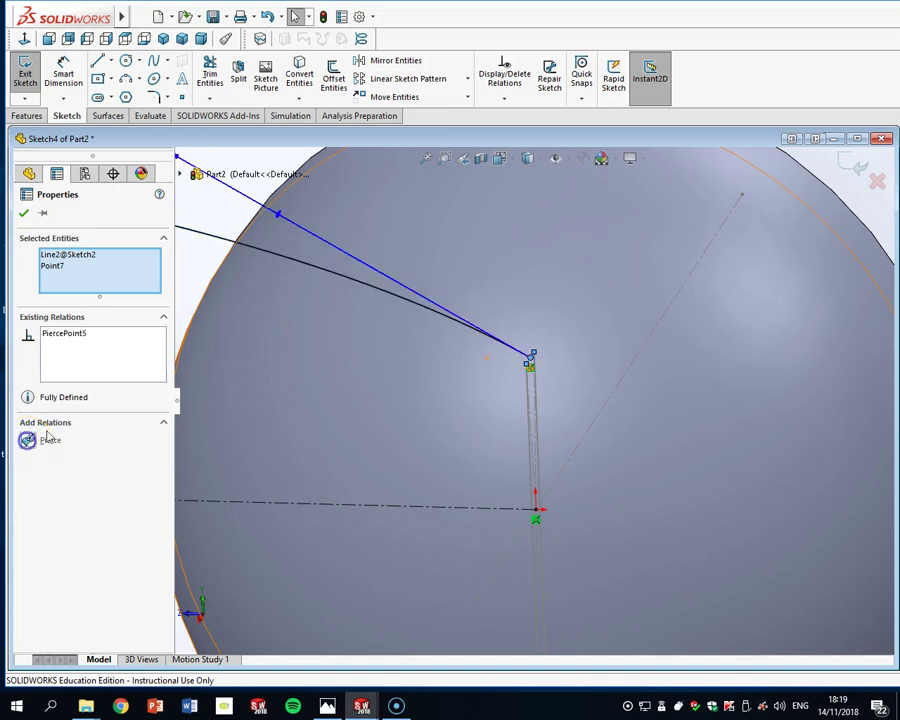
Dimension the spline's tangency handle at the sphere end with a magnitude of 70
key("f")
left_click(106, 38)
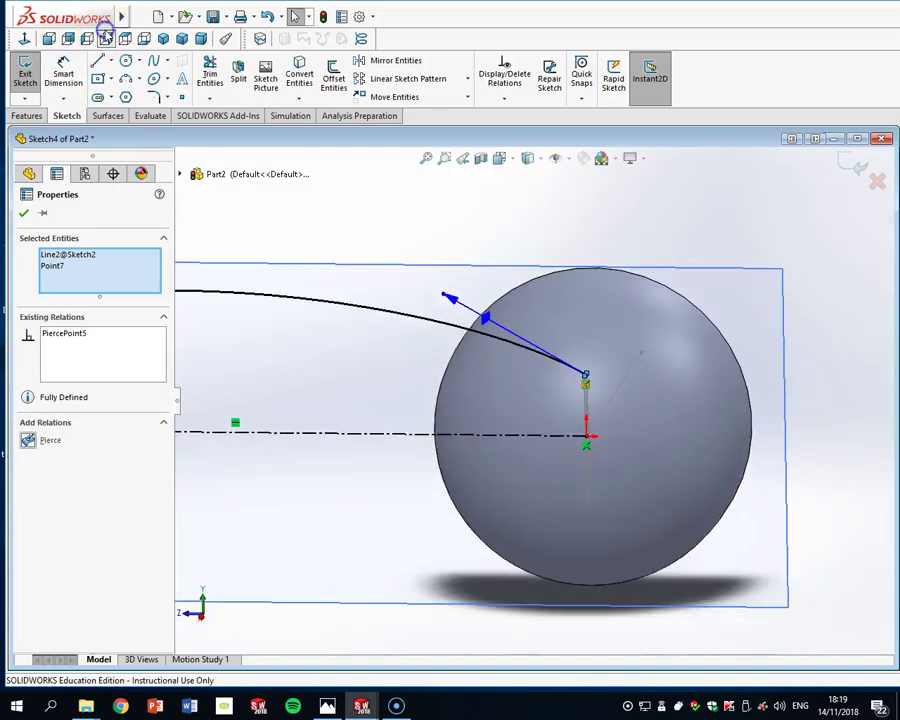
key("Escape")
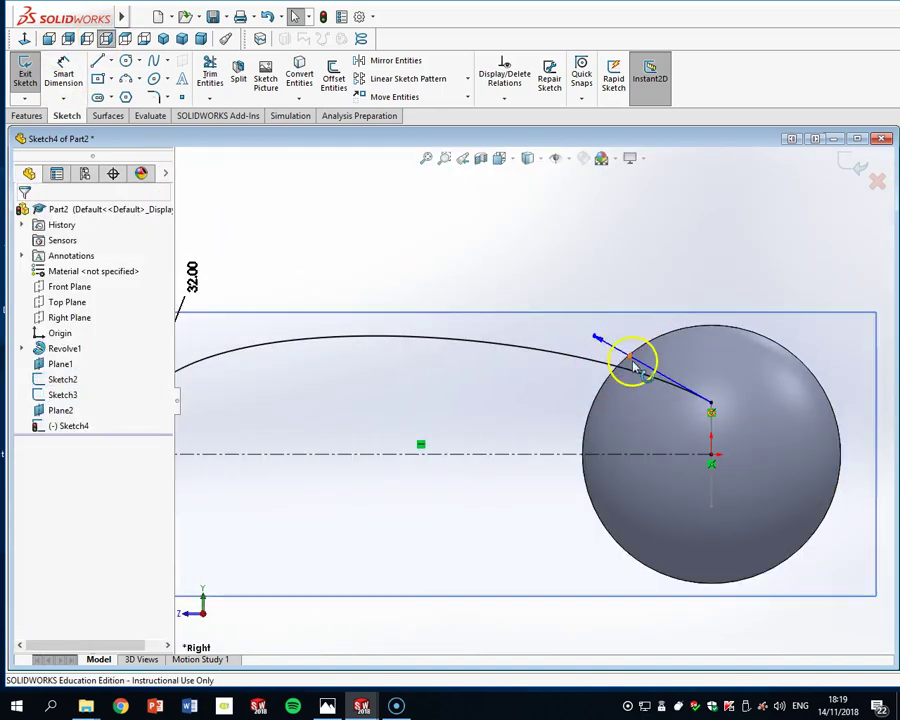
left_click(62, 70)
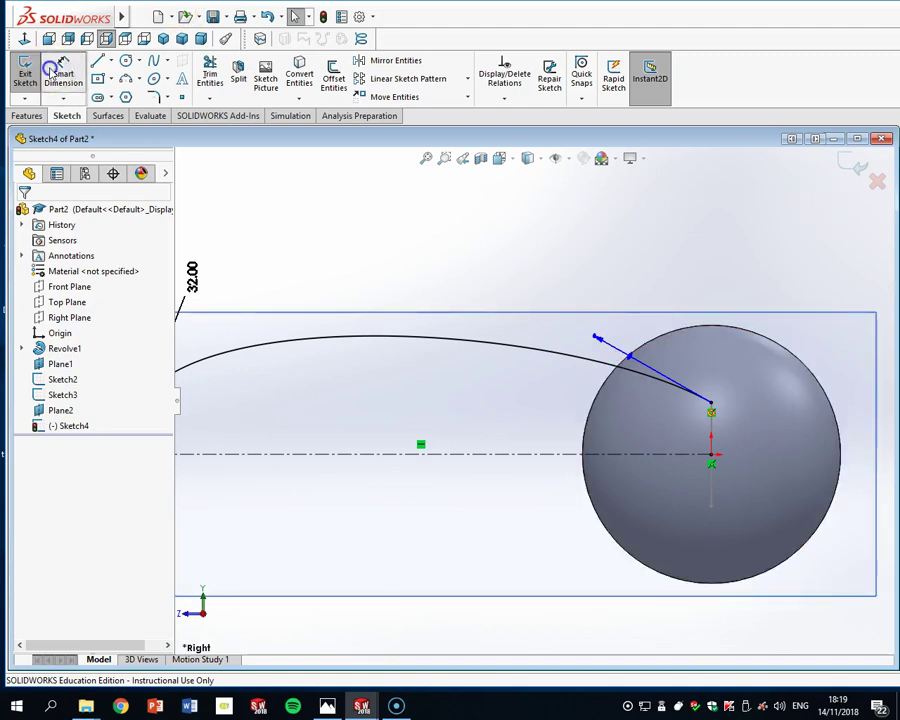
left_click(597, 342)
left_click(642, 266)
type("7")
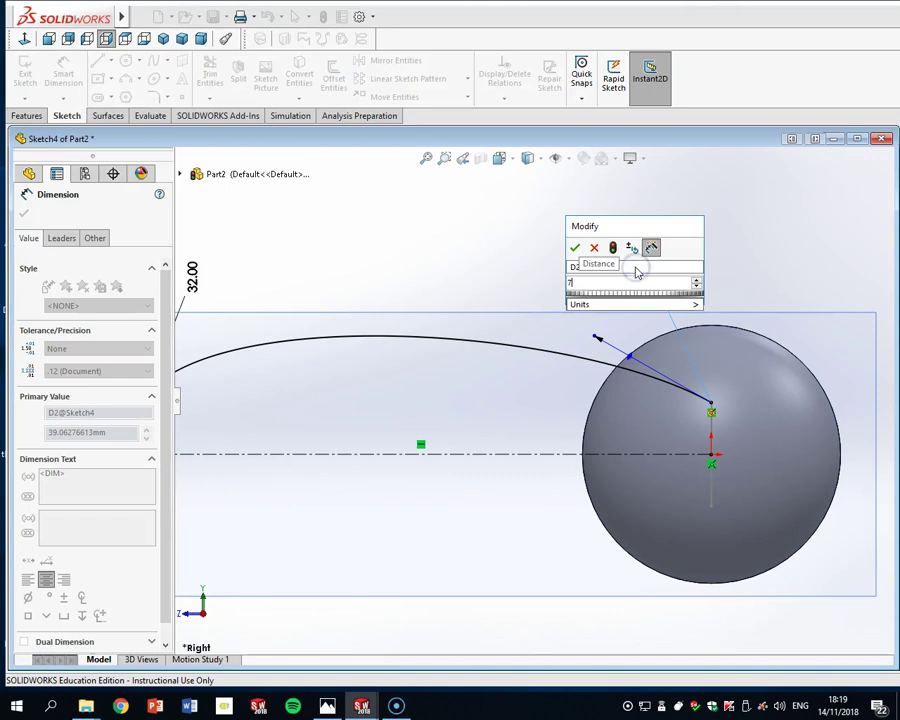
type("0")
key("Return")
Draw a horizontal construction line about 14 mm long from the spline's sphere-side endpoint toward Plane1
scroll(641, 380, "down", 2)
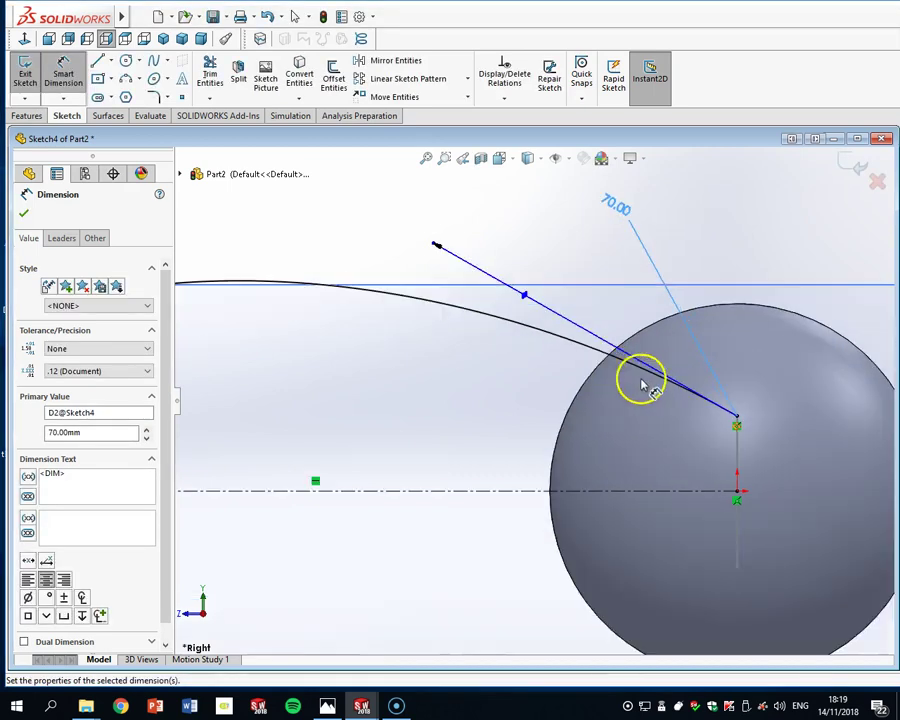
left_click(113, 60)
left_click(128, 92)
left_click(736, 414)
left_click(476, 415)
left_click(139, 66)
Add an angle dimension between the sphere-side tangency handle and the short horizontal construction line
left_click(63, 72)
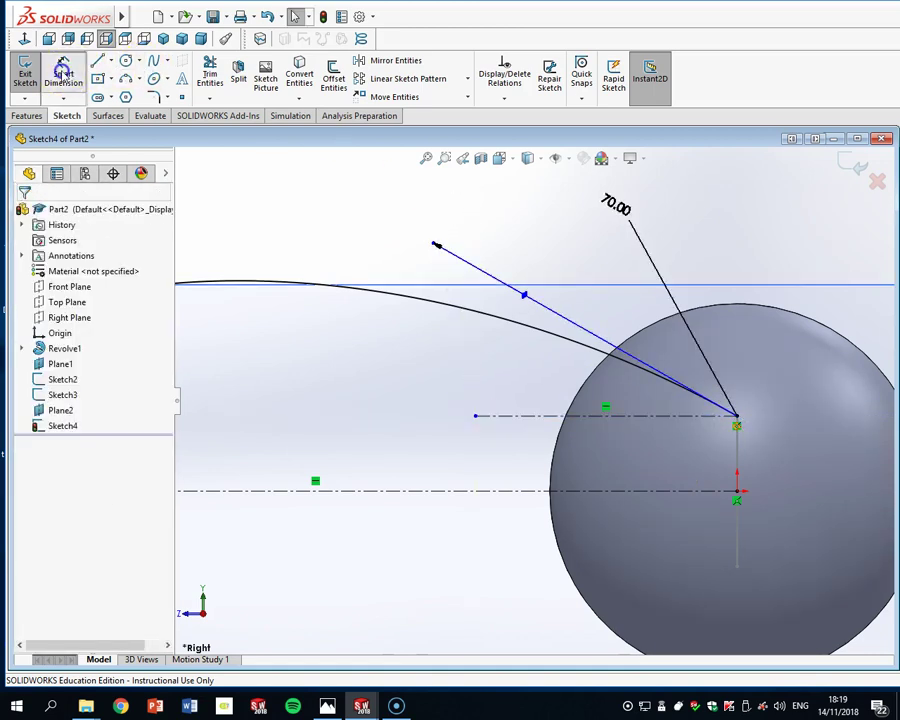
left_click(527, 295)
left_click(530, 415)
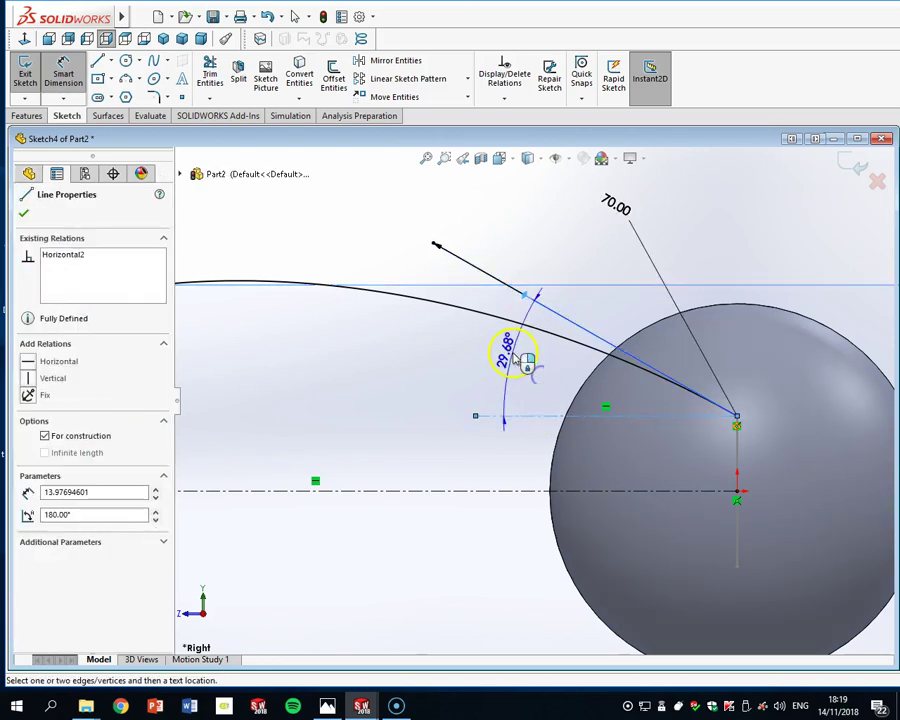
left_click(519, 352)
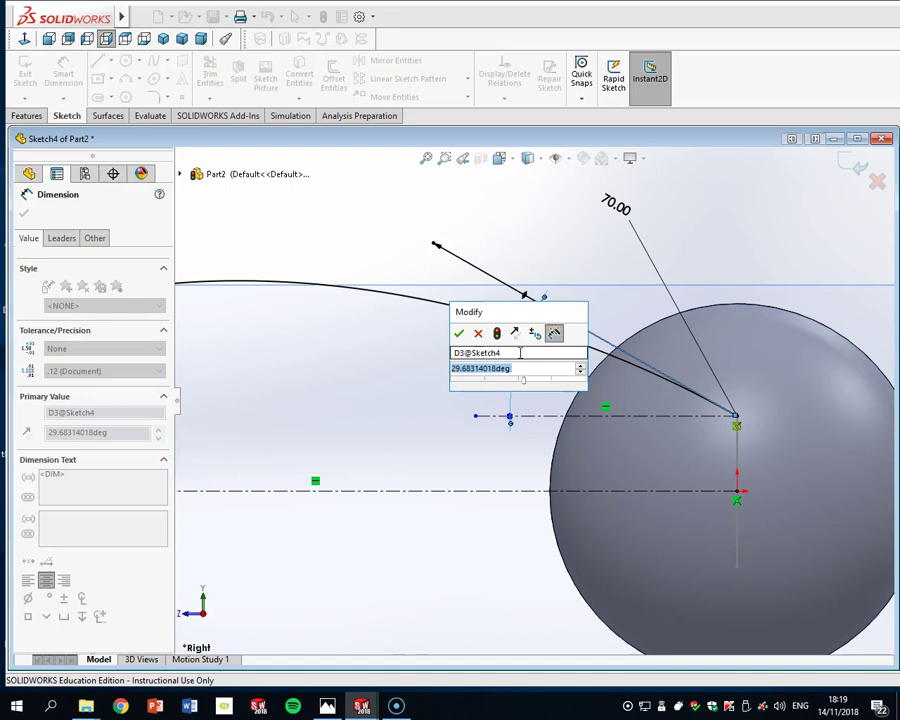
Try an angle of 70° for the sphere-side tangency handle and undo that angle change
type("70")
key("Return")
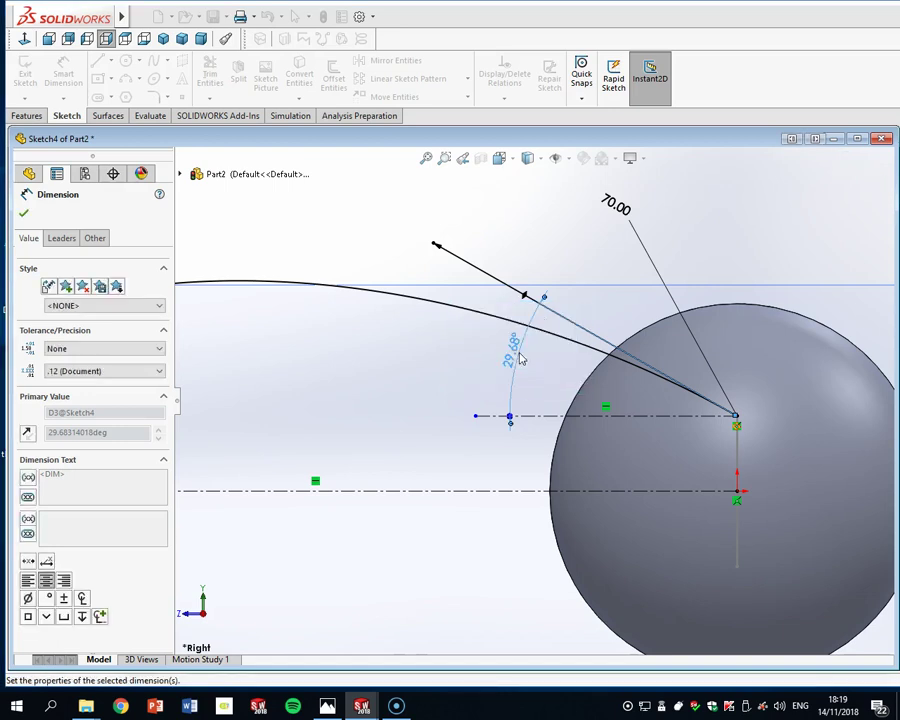
scroll(583, 382, "up", 4)
scroll(565, 384, "down", 4)
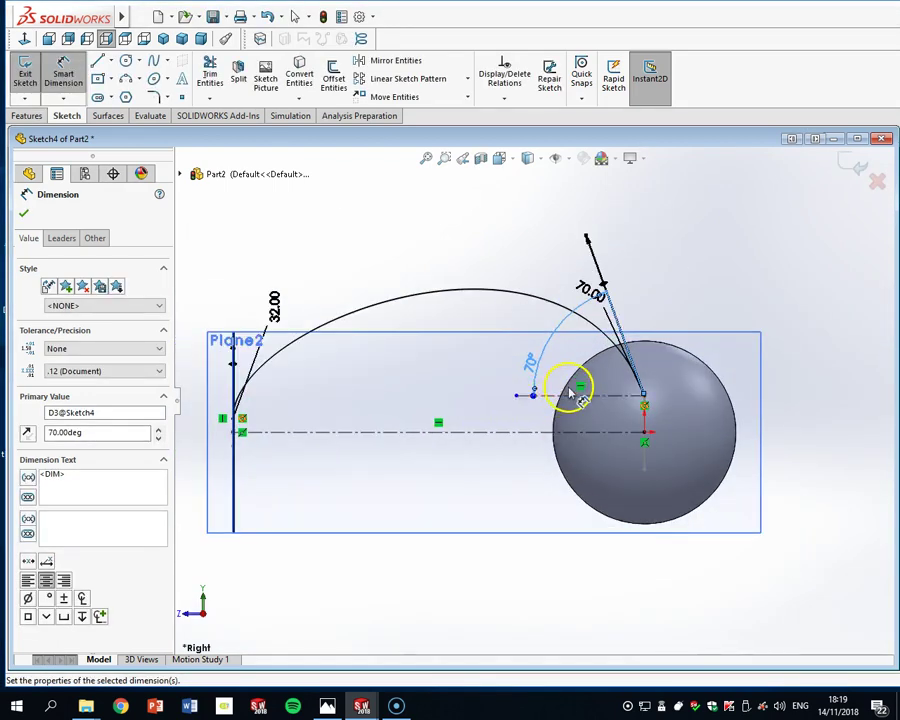
key("Escape")
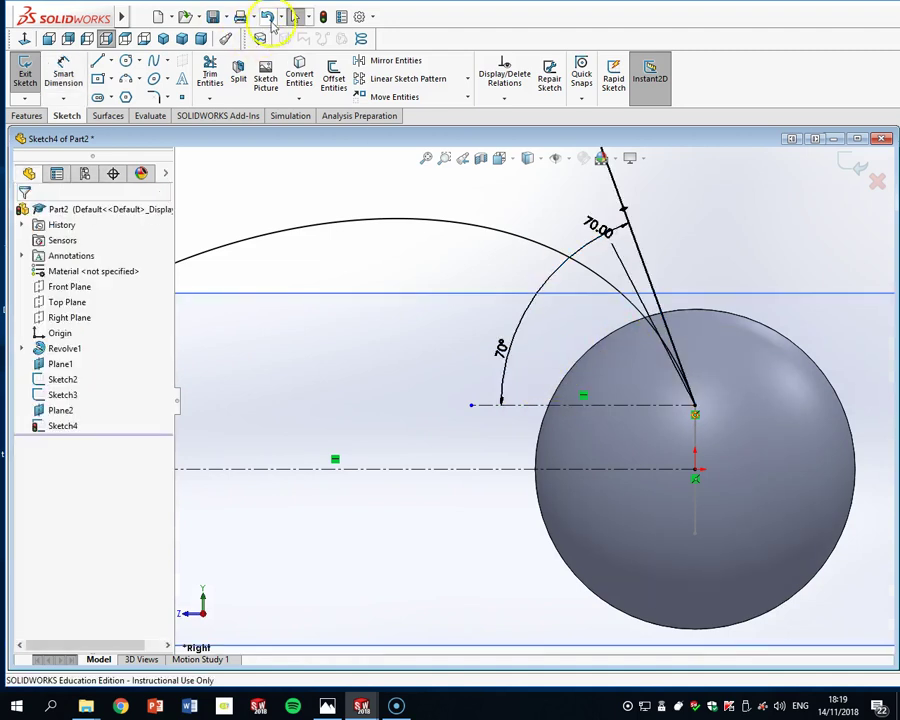
left_click(269, 17)
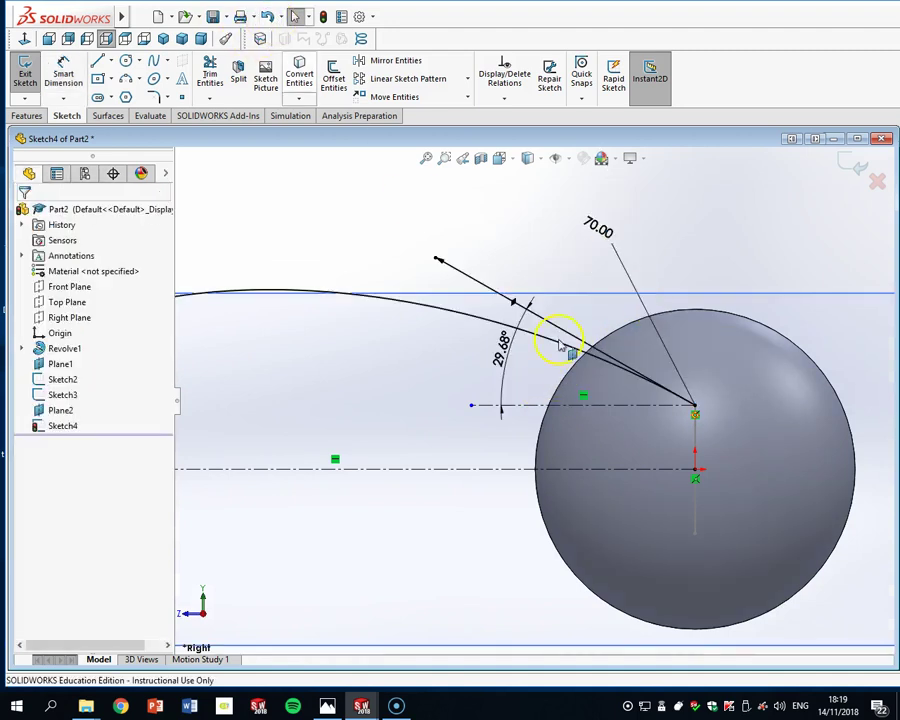
left_click(504, 403)
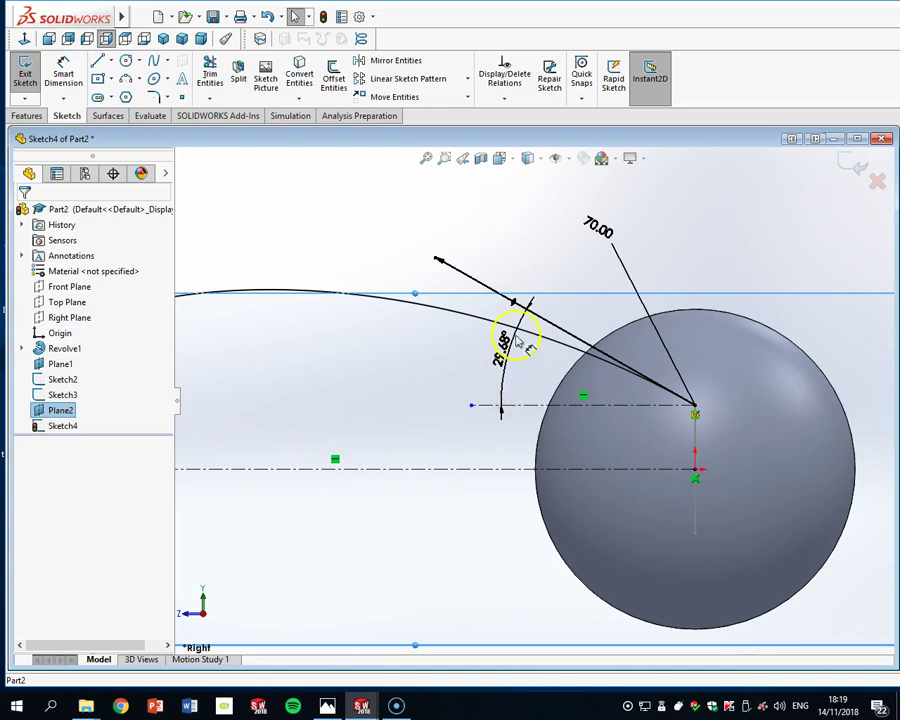
Undo the angle dimension on the sphere-side tangency handle and delete the short horizontal construction line at the spline's endpoint
left_click(308, 13)
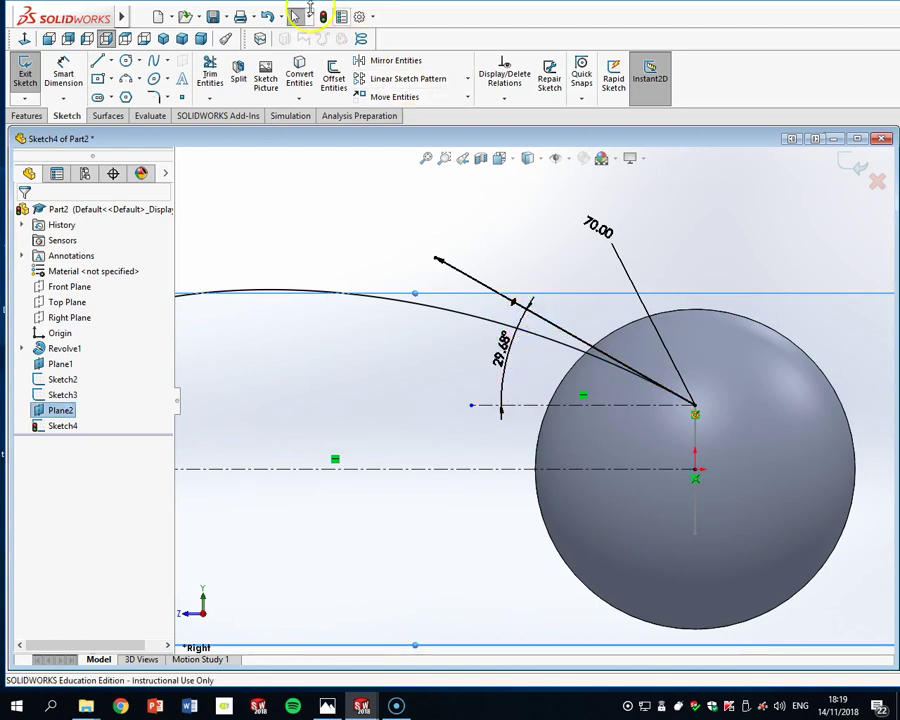
left_click(271, 20)
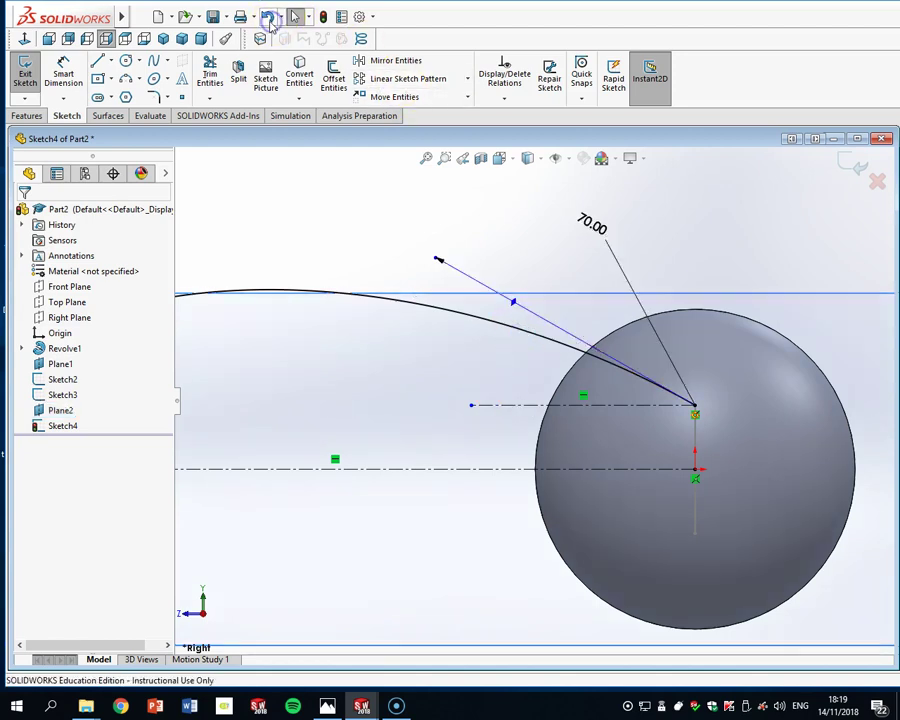
left_click(608, 405)
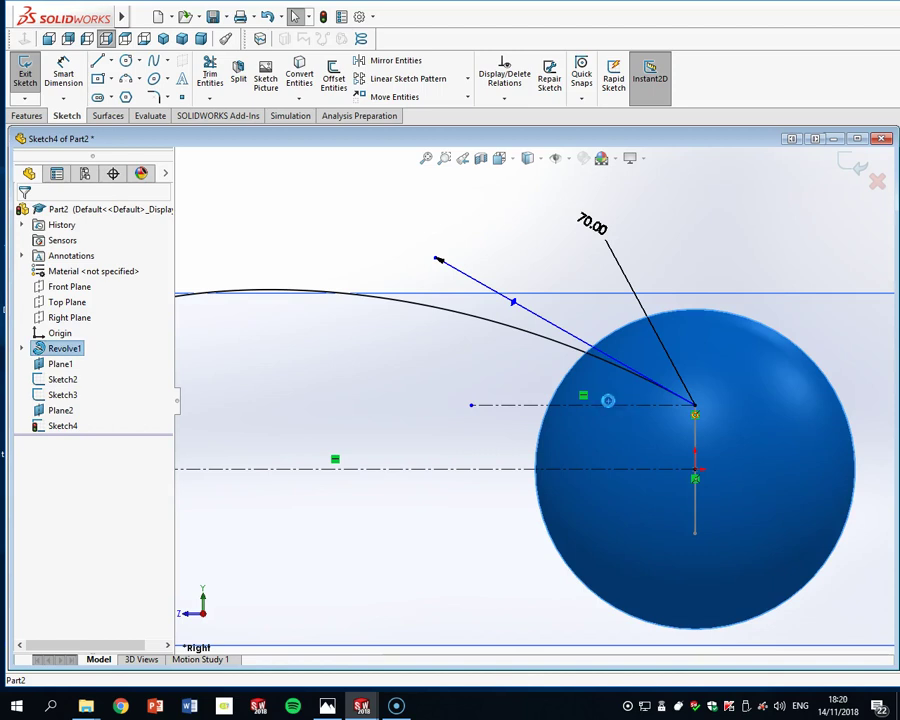
key("Delete")
left_click(422, 262)
left_click(557, 406)
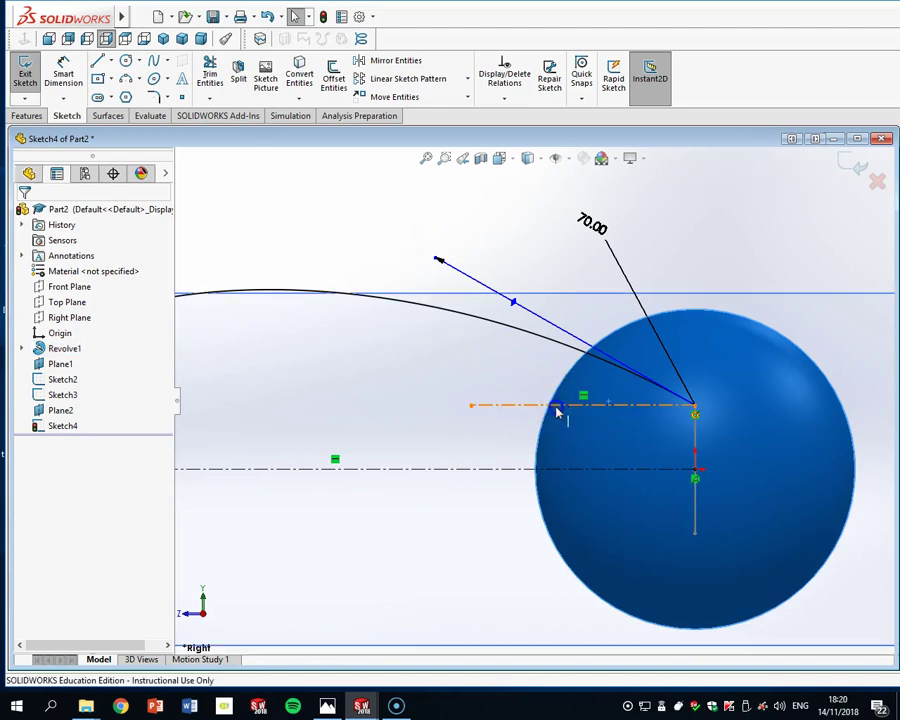
key("Delete")
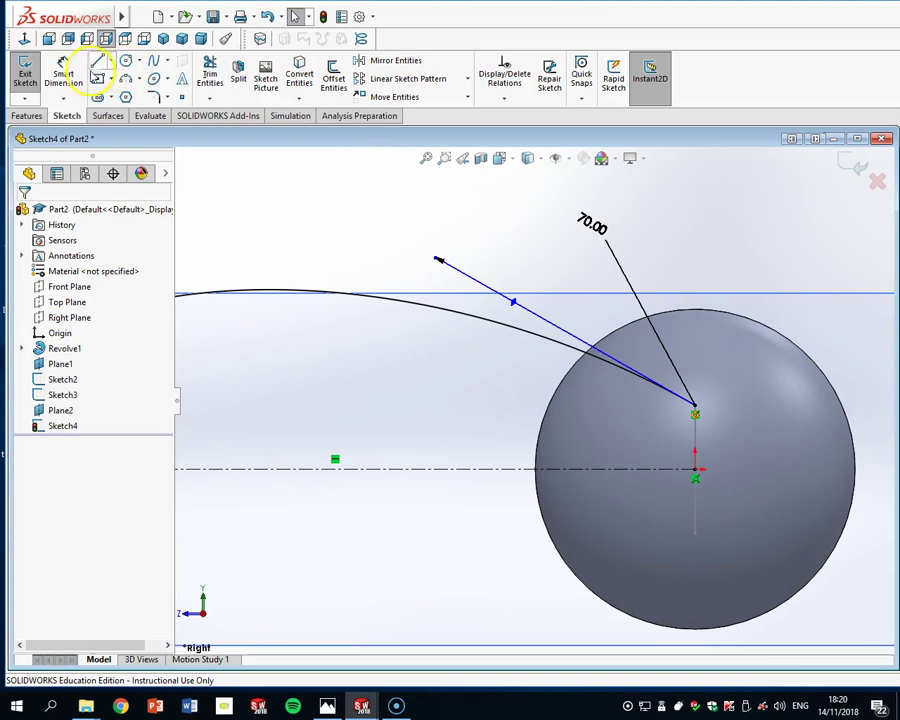
Dimension the angle between the sphere-side tangency handle and the long horizontal centerline as 28°
left_click(64, 68)
left_click(515, 305)
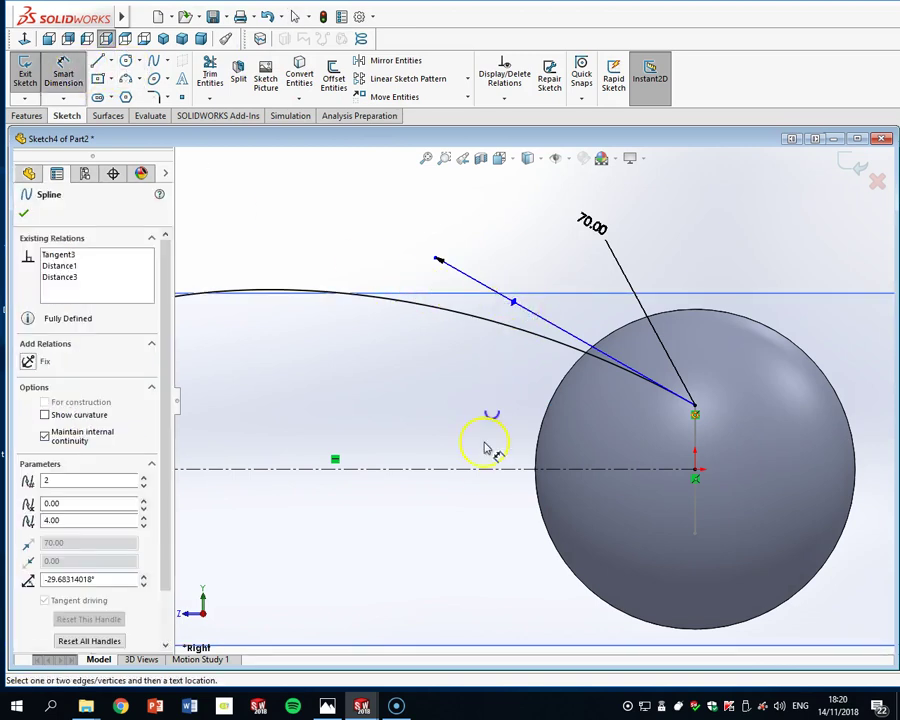
left_click(486, 468)
left_click(428, 393)
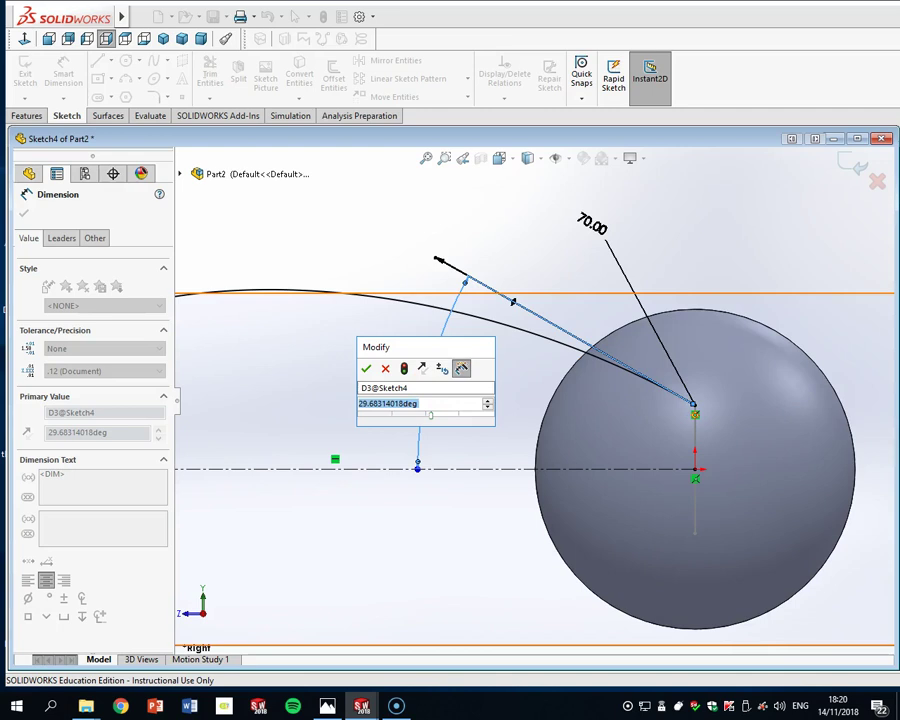
type("28")
key("Return")
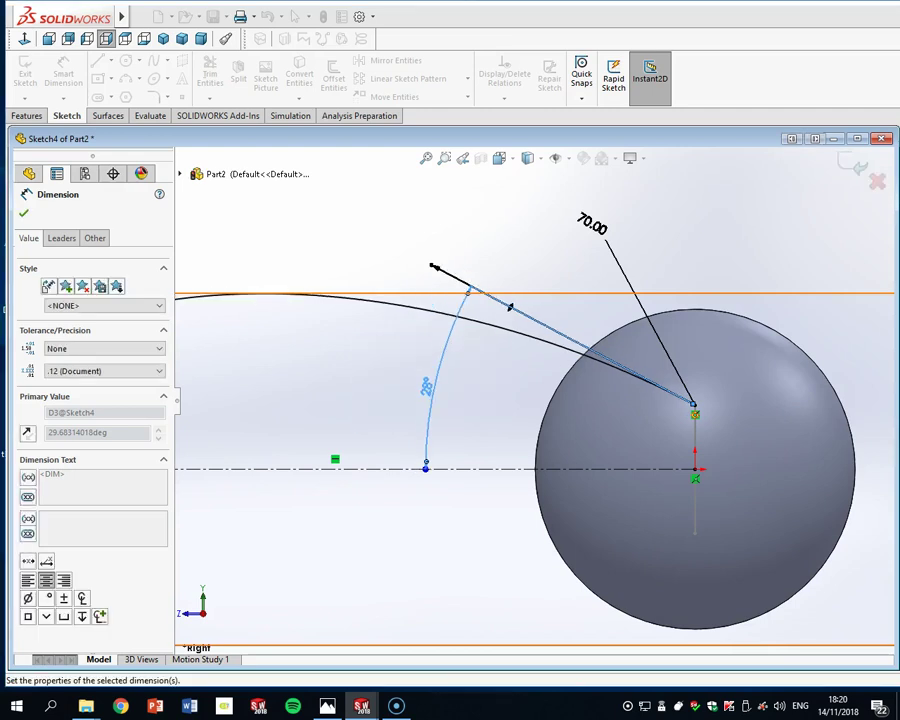
Check whether the spline's tangency handle at the Plane1 end can still be moved and inspect its relations
scroll(325, 393, "up", 3)
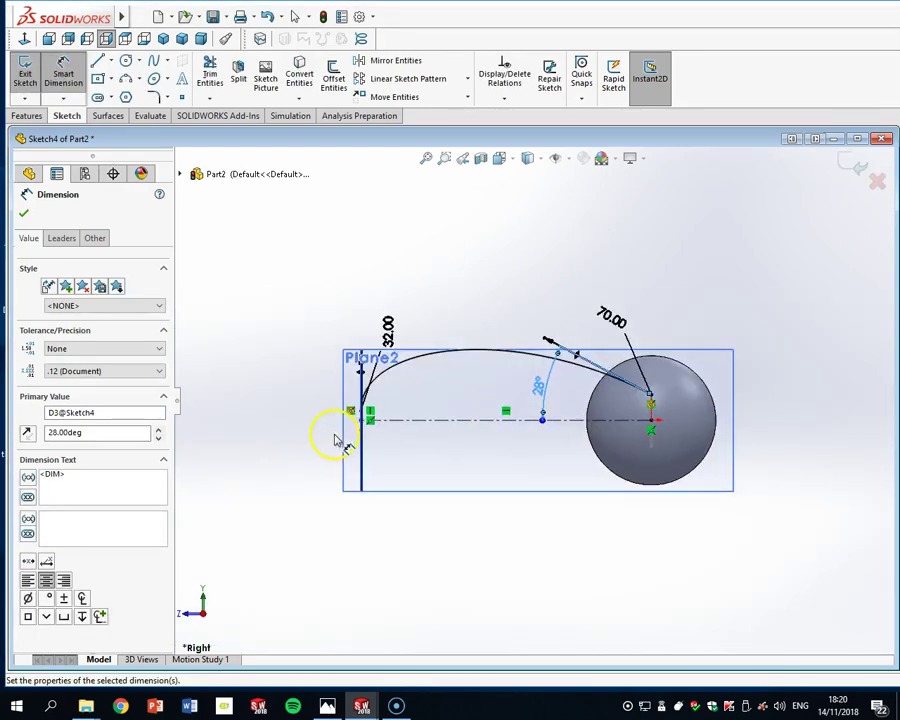
scroll(440, 390, "down", 6)
scroll(500, 370, "up", 5)
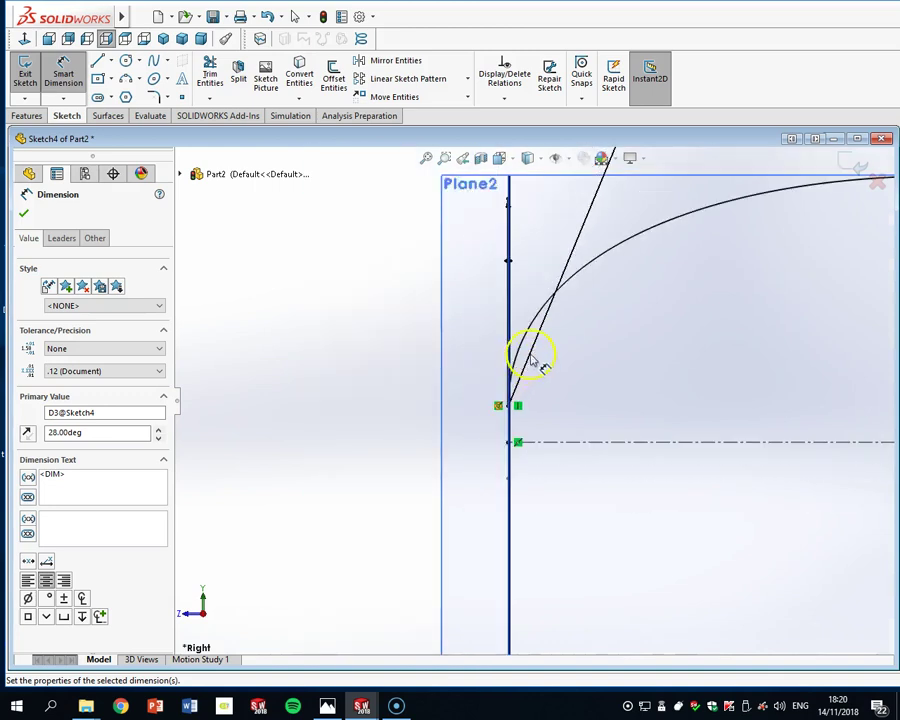
key("Escape")
left_click_drag(519, 319, 92, 295)
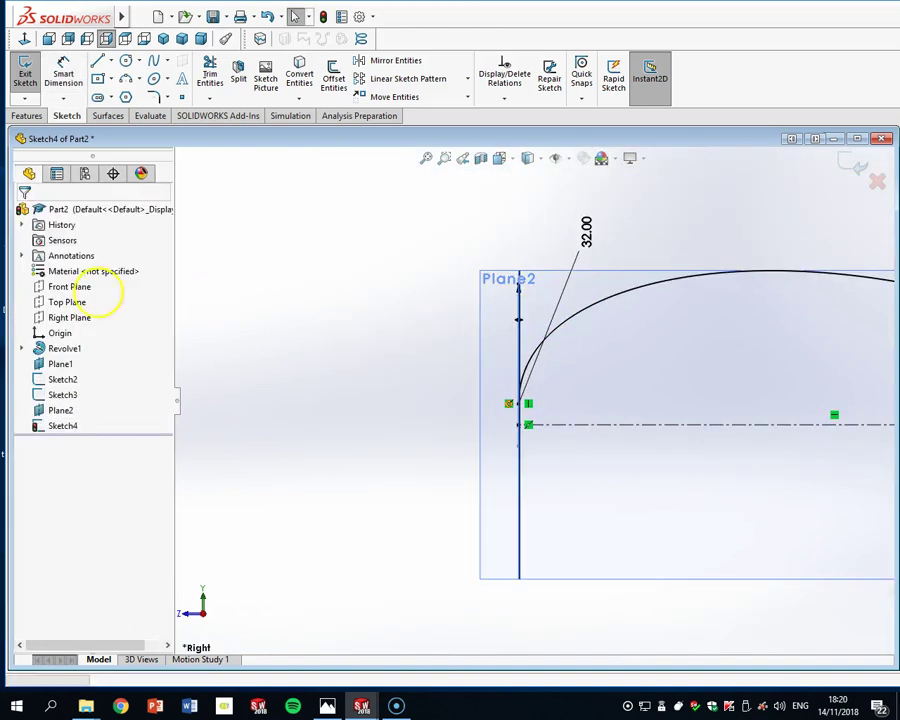
mouse_move(520, 320)
left_mouse_down()
mouse_move(552, 341)
mouse_move(492, 351)
left_mouse_up()
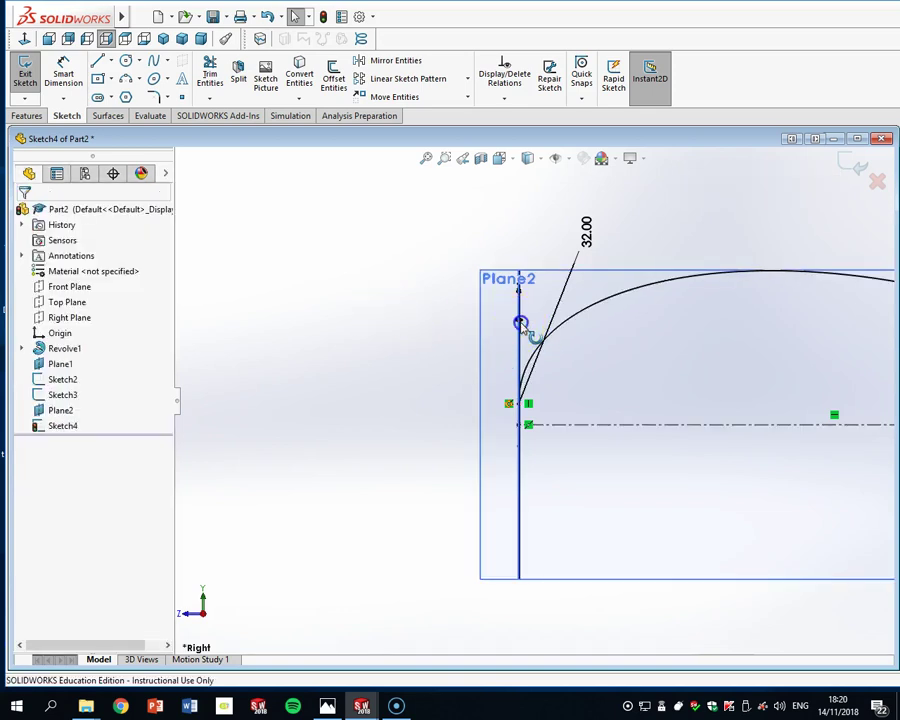
left_click(520, 322)
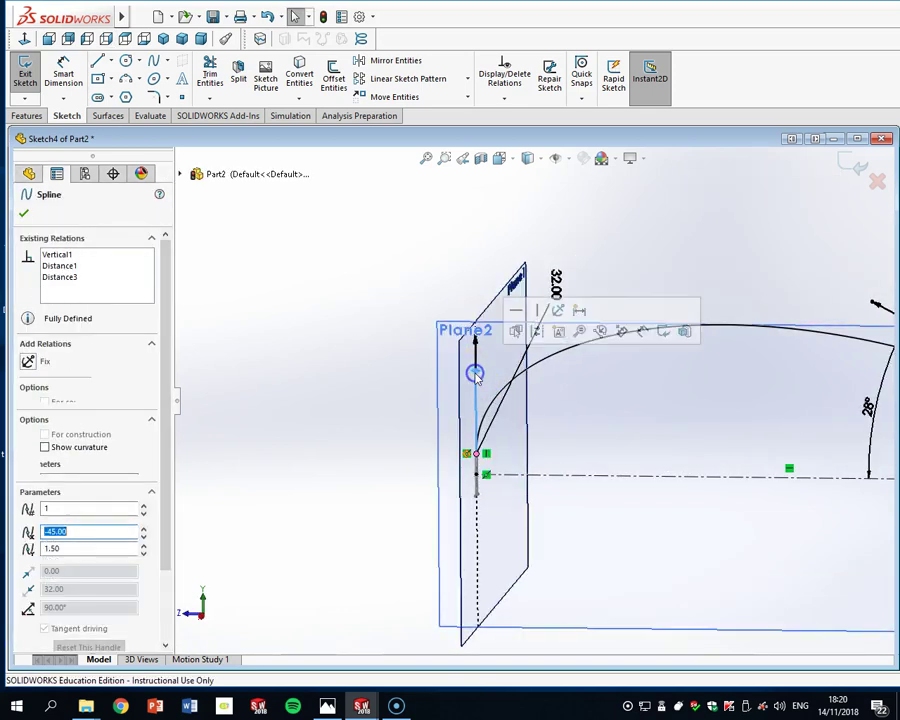
scroll(639, 408, "up", 4)
scroll(834, 404, "down", 3)
scroll(820, 275, "up", 3)
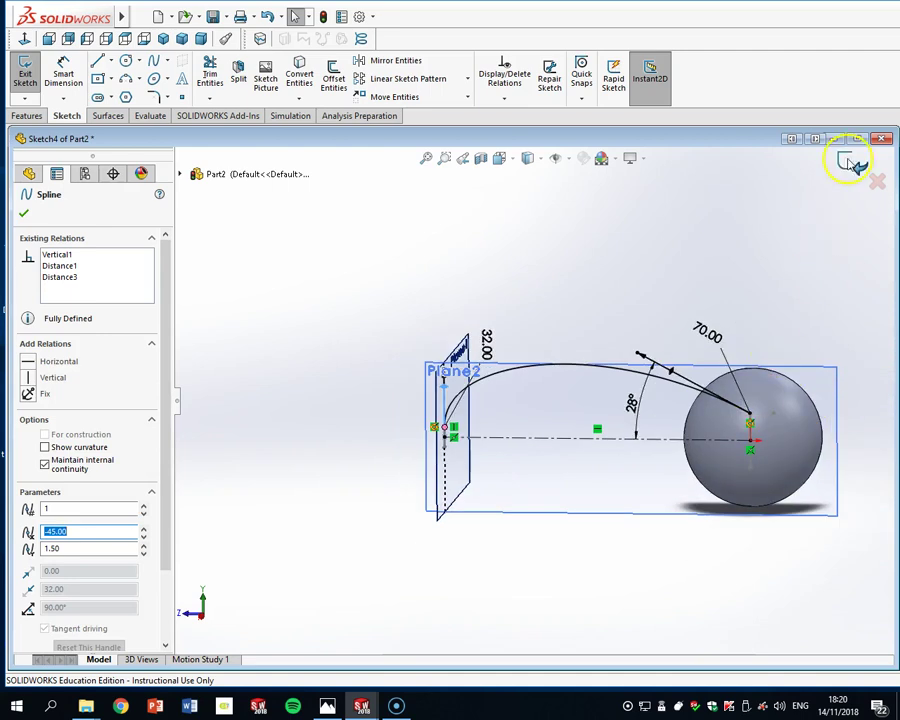
Mirror the spline about the horizontal centerline, keeping the original, and exit the sketch
left_click(27, 115)
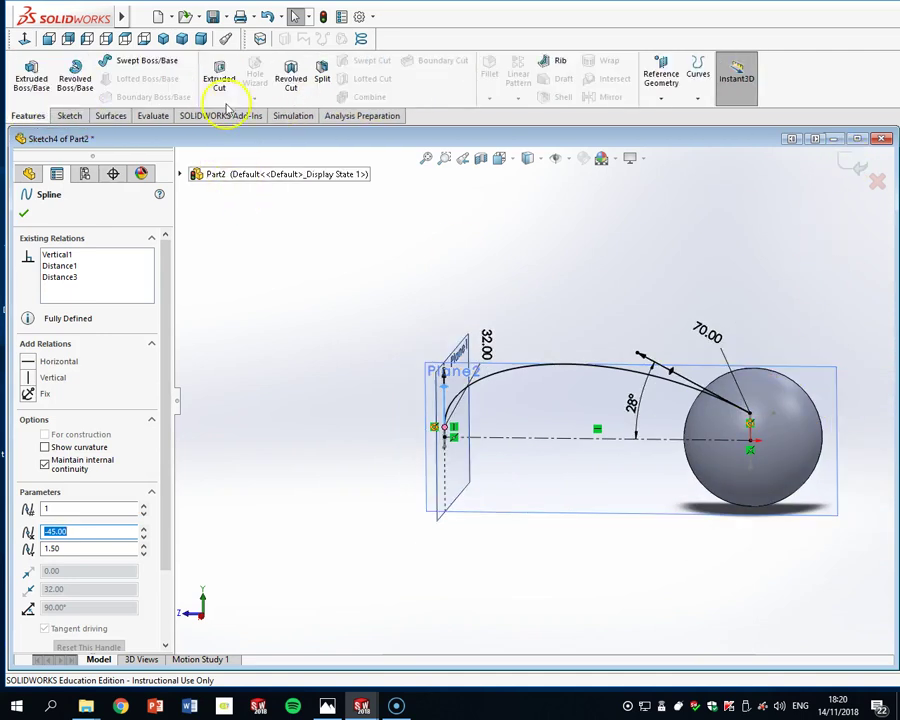
left_click(67, 115)
left_click(392, 62)
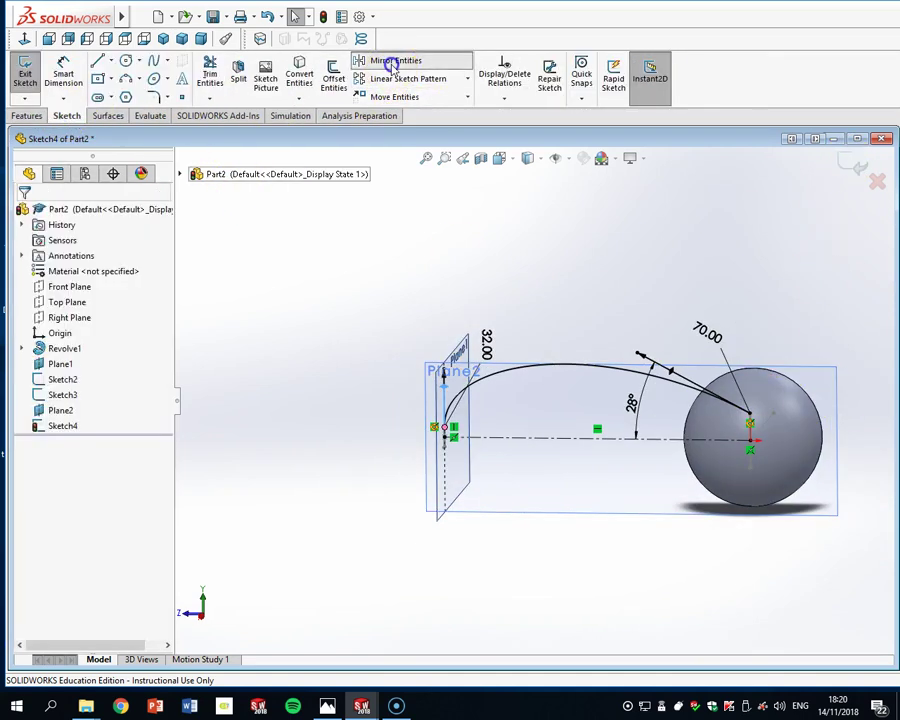
left_click(492, 374)
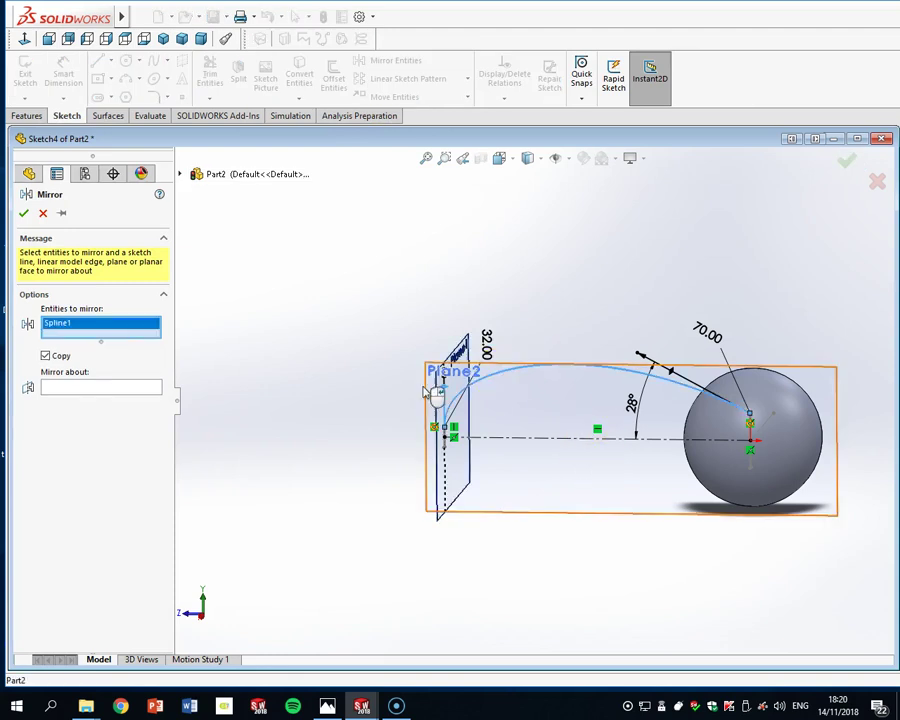
left_click(122, 389)
left_click(550, 437)
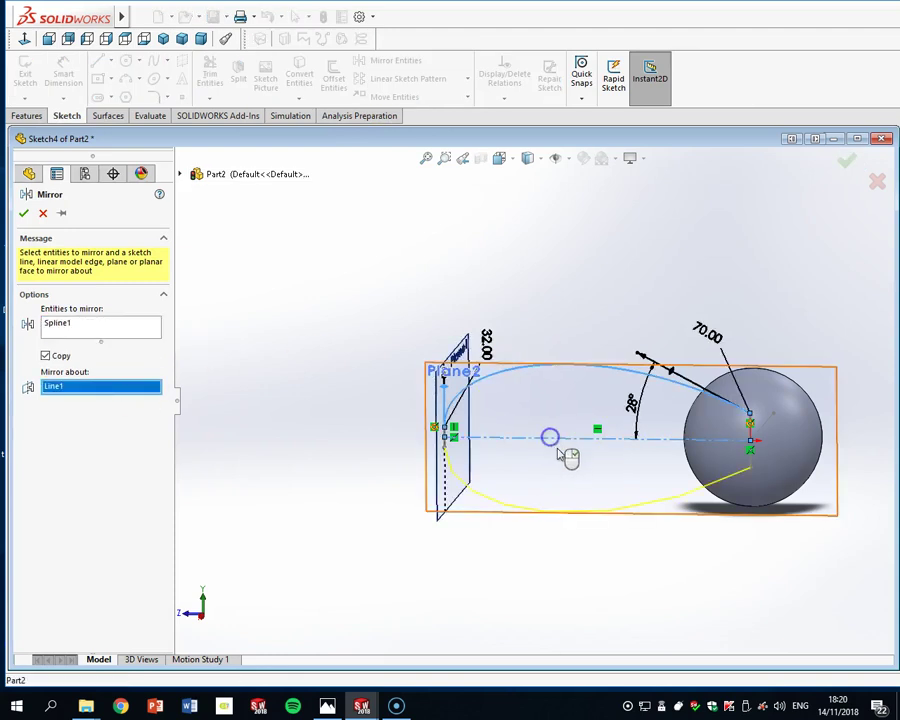
left_click(23, 218)
scroll(640, 395, "up", 3)
mouse_move(718, 465)
middle_mouse_down()
mouse_move(727, 335)
mouse_move(765, 424)
middle_mouse_up()
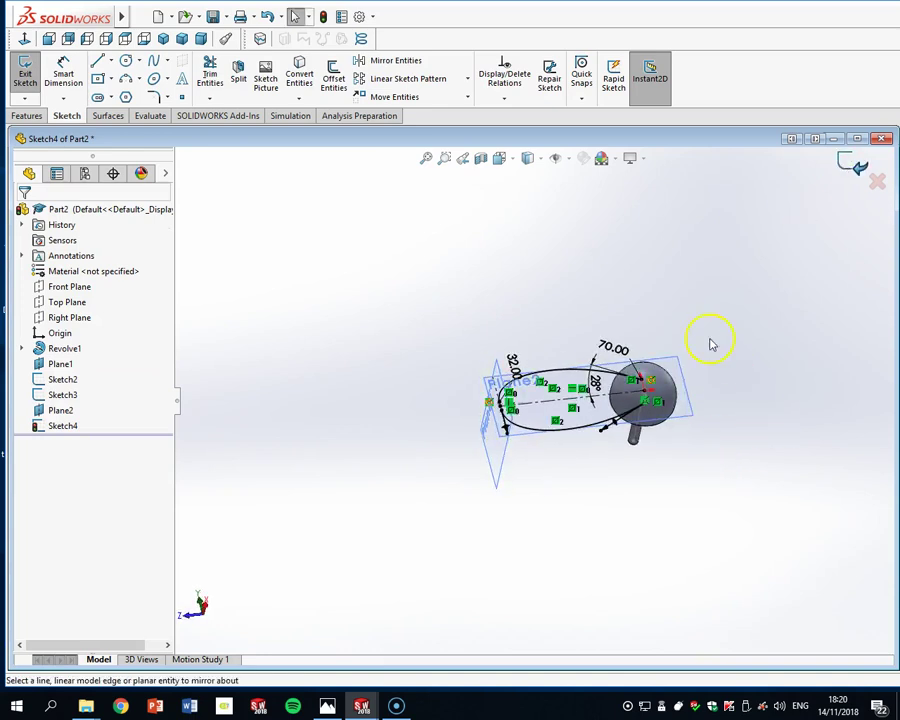
key("ctrl+b")
Hide Plane2 and Plane1
left_click(478, 437)
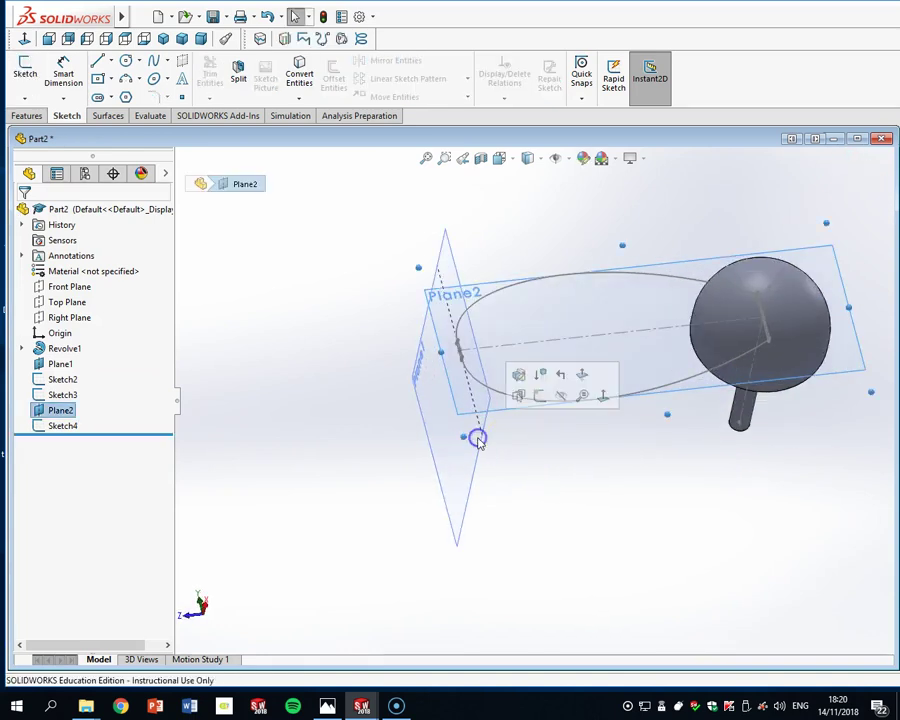
left_click(560, 400)
left_click(478, 418)
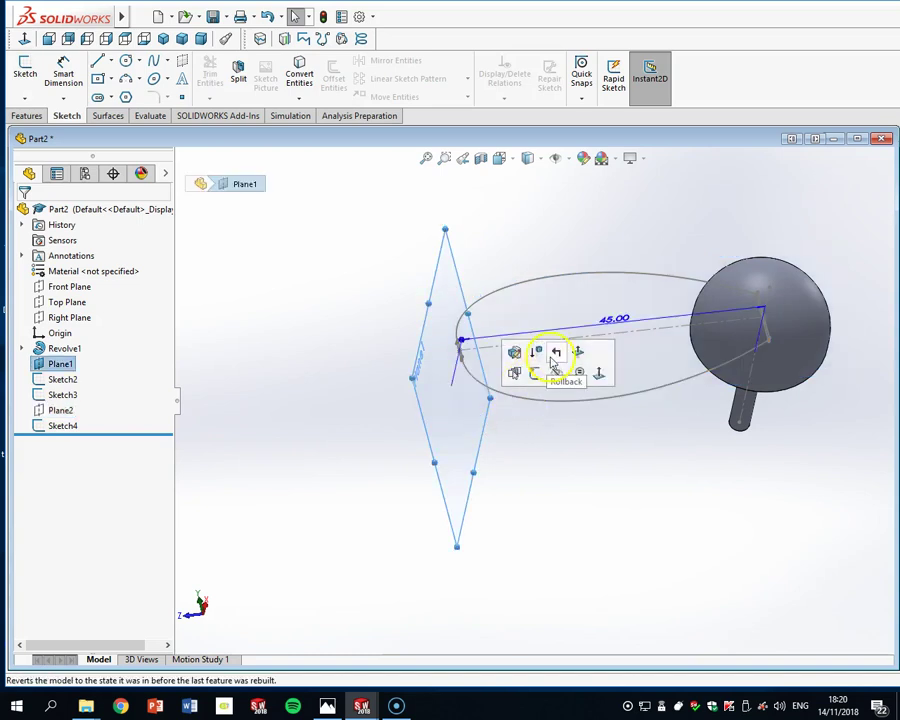
left_click(558, 372)
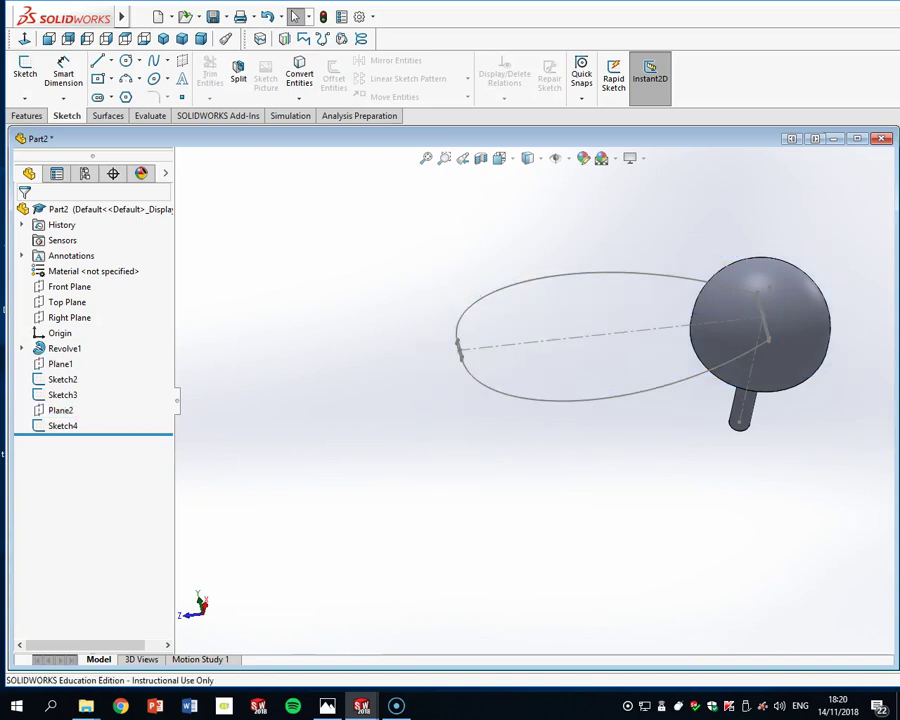
Start a lofted surface with the small Plane1 profile (Sketch3) and the profile inside the sphere (Sketch2) as its profiles
left_click(108, 116)
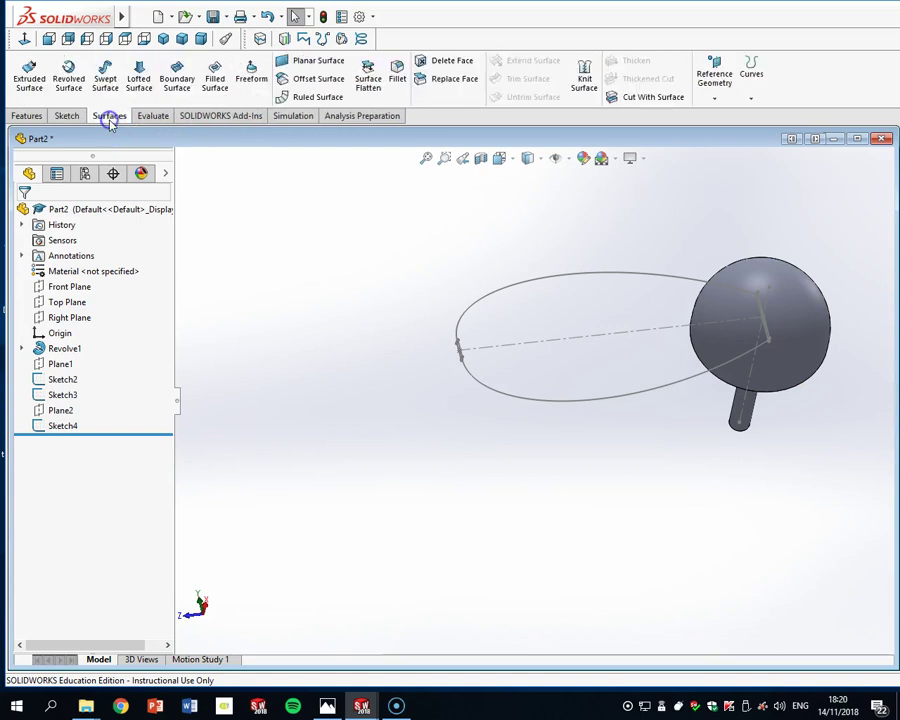
middle_click_drag(717, 432, 734, 394)
scroll(641, 350, "down", 3)
scroll(326, 365, "up", 4)
scroll(382, 368, "down", 6)
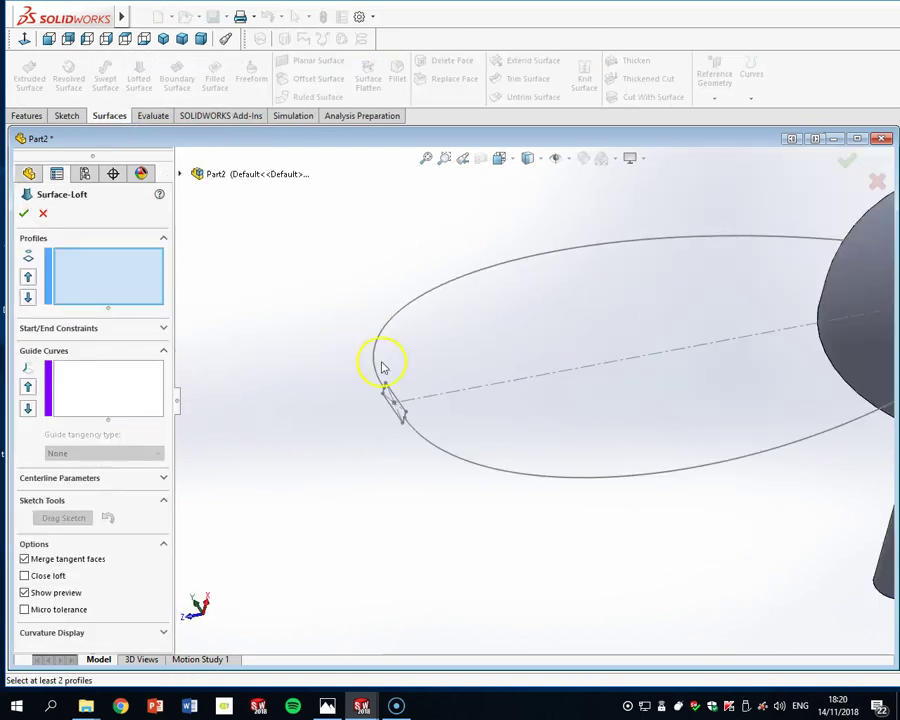
left_click(414, 405)
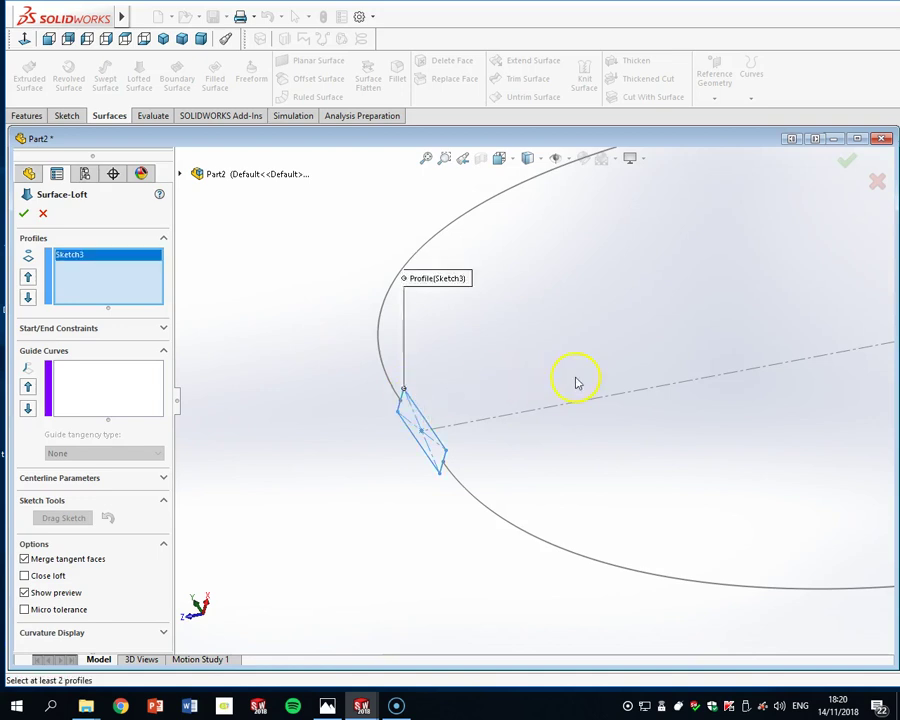
scroll(576, 382, "up", 6)
scroll(800, 322, "down", 5)
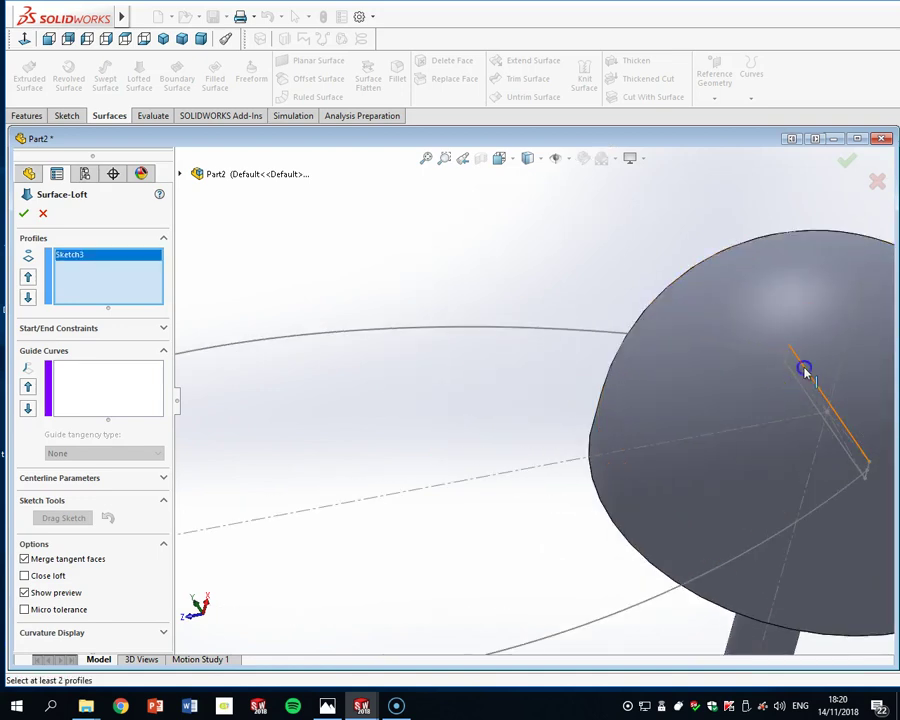
left_click(806, 370)
scroll(527, 401, "up", 3)
middle_click_drag(380, 458, 532, 432)
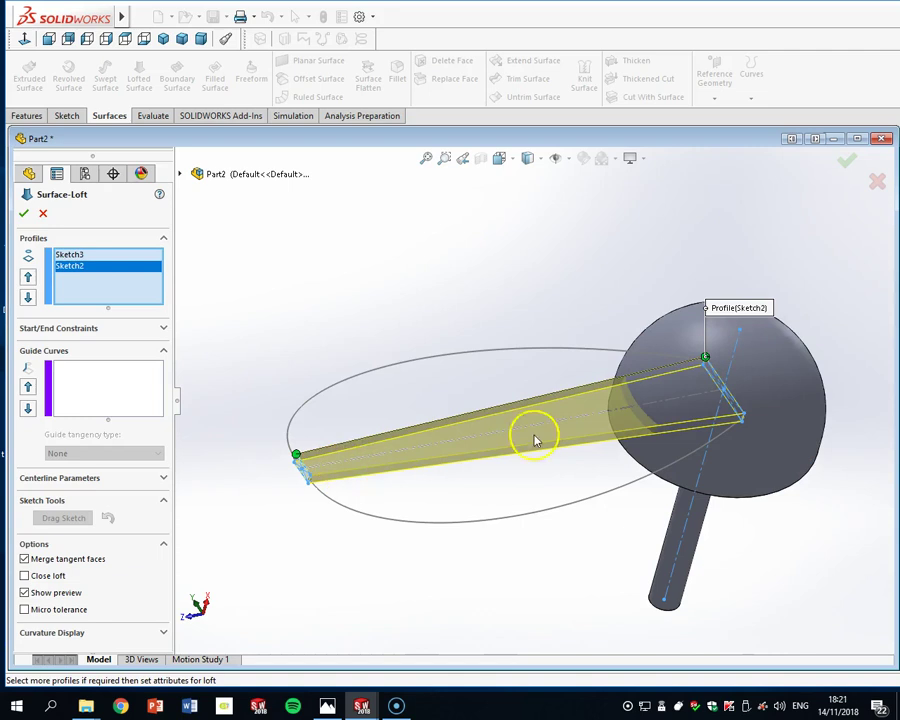
Add the original and mirrored splines as separate open-loop guide curves and create the lofted surface
scroll(573, 440, "down", 1)
left_click(120, 387)
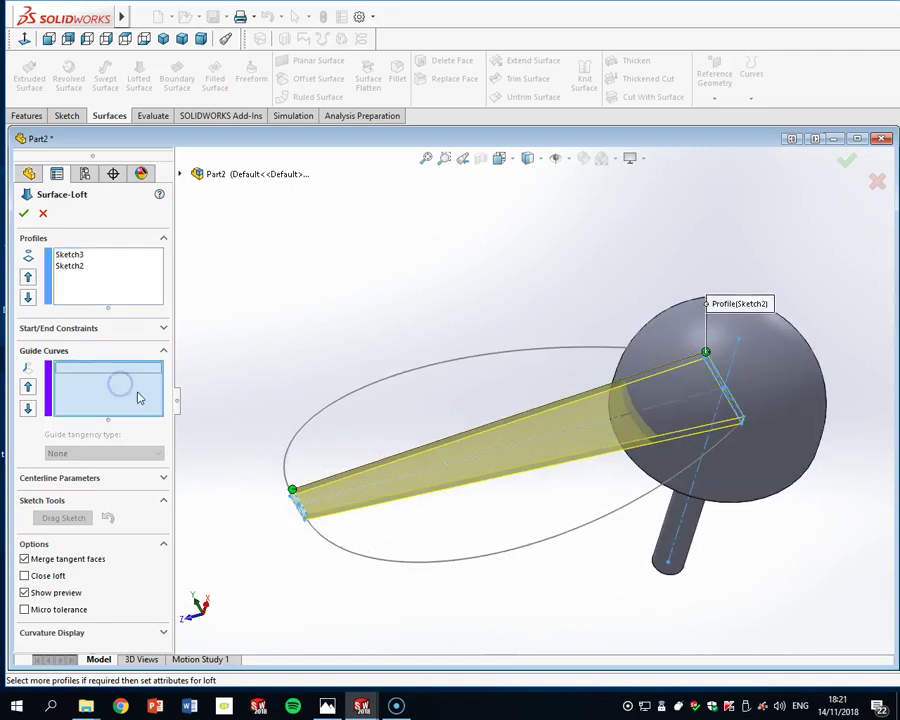
left_click(343, 400)
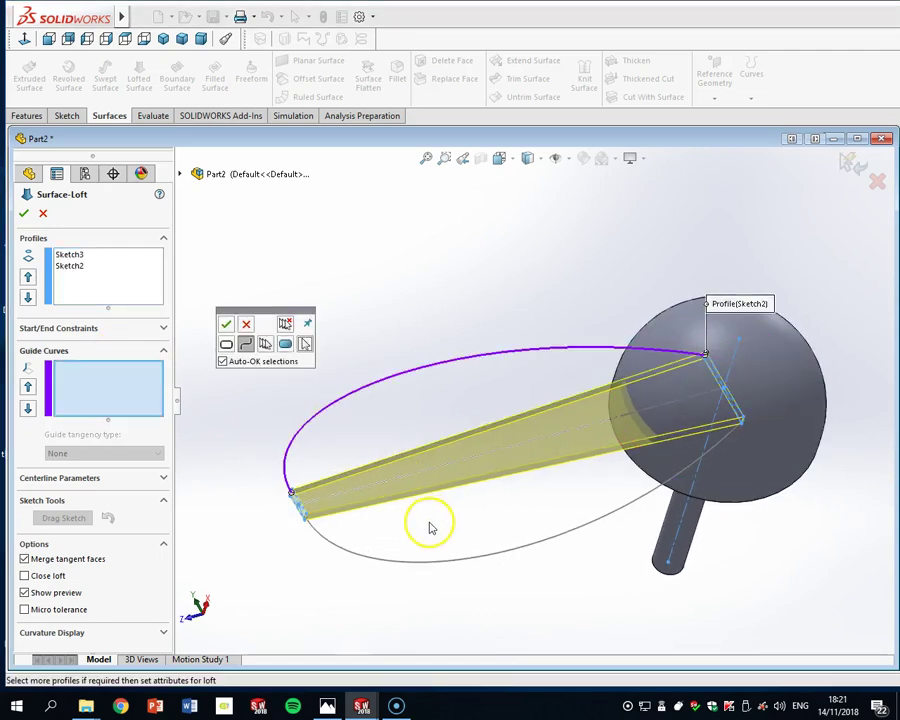
left_click(245, 345)
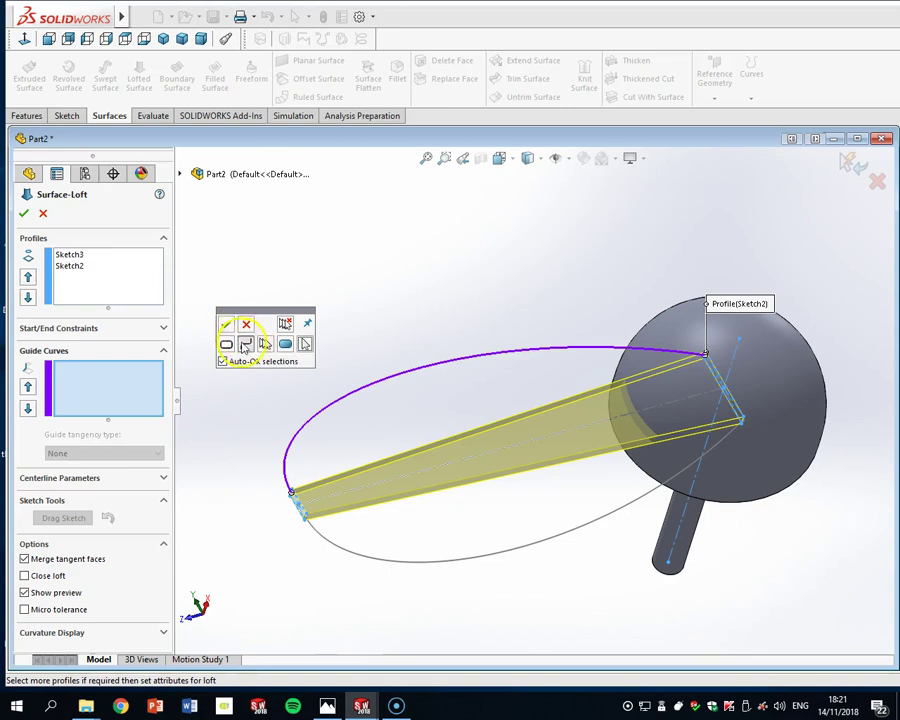
left_click(227, 327)
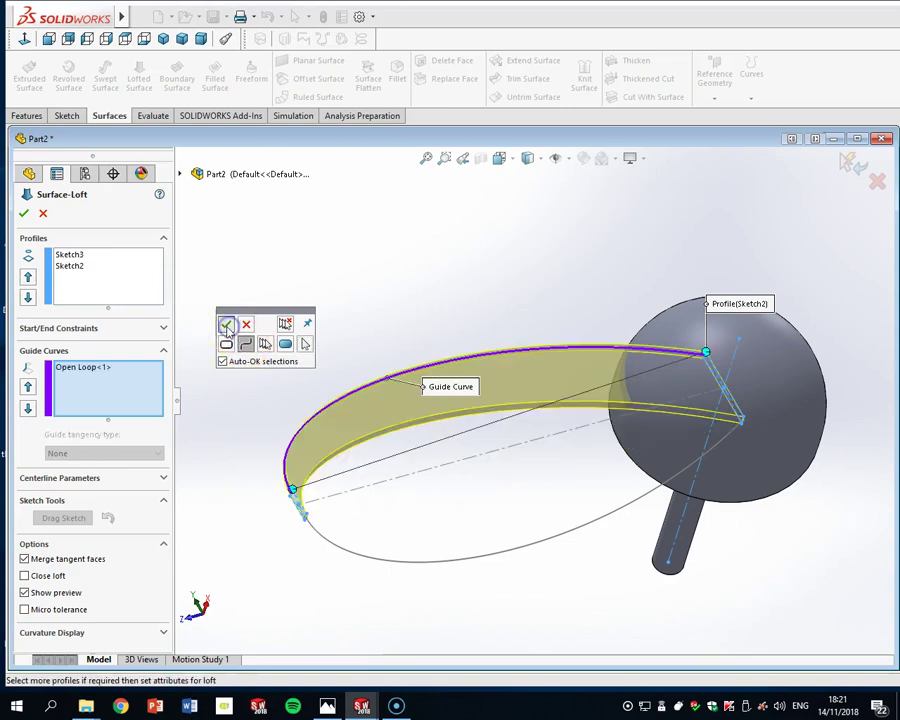
left_click(410, 561)
left_click(247, 345)
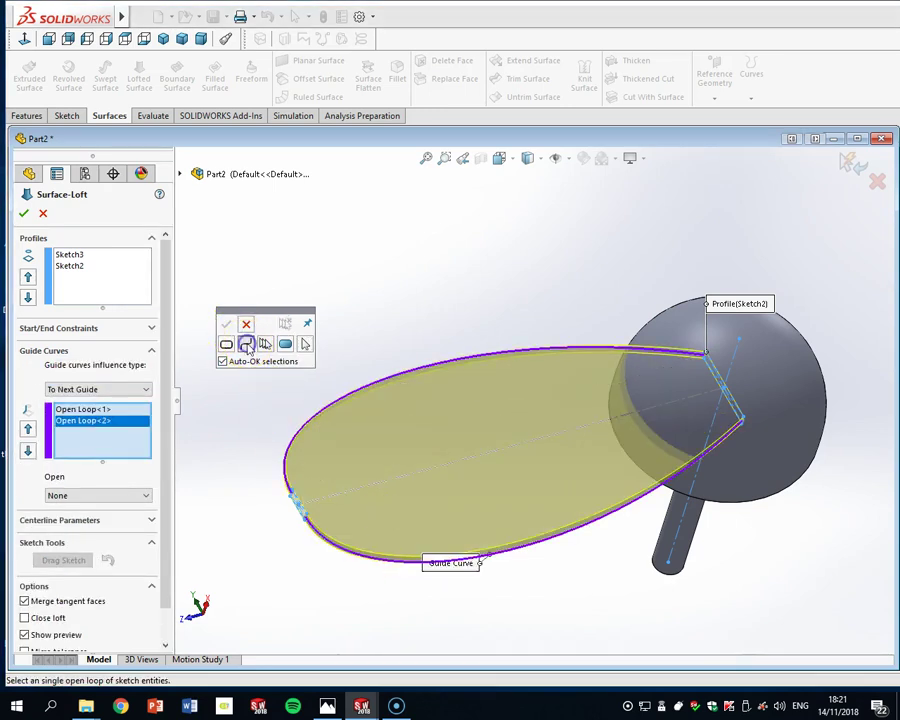
left_click(224, 342)
left_click(142, 310)
middle_click_drag(641, 481, 637, 436)
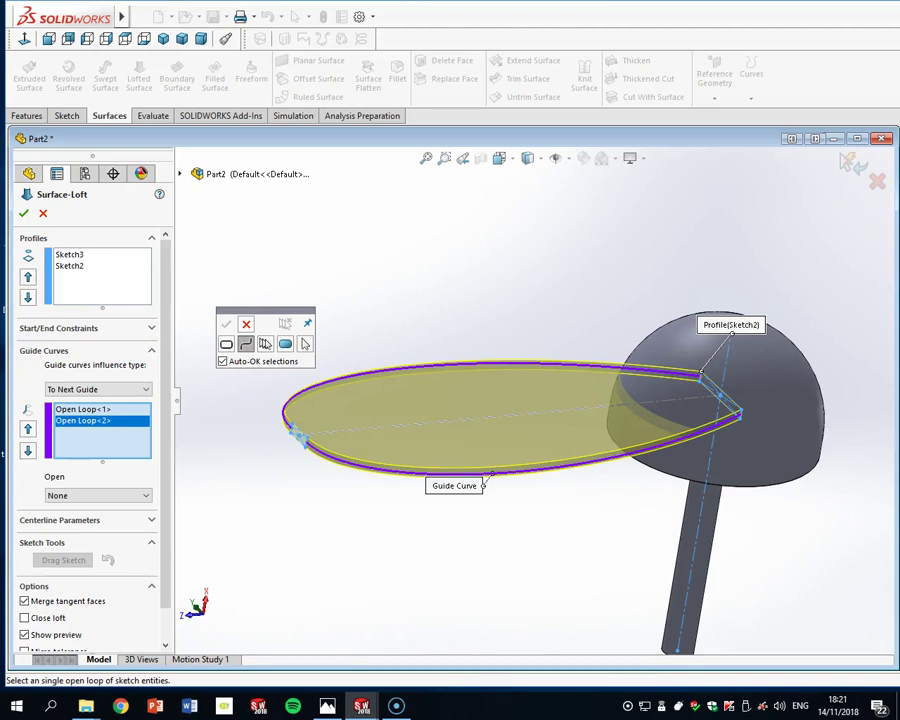
left_click(25, 212)
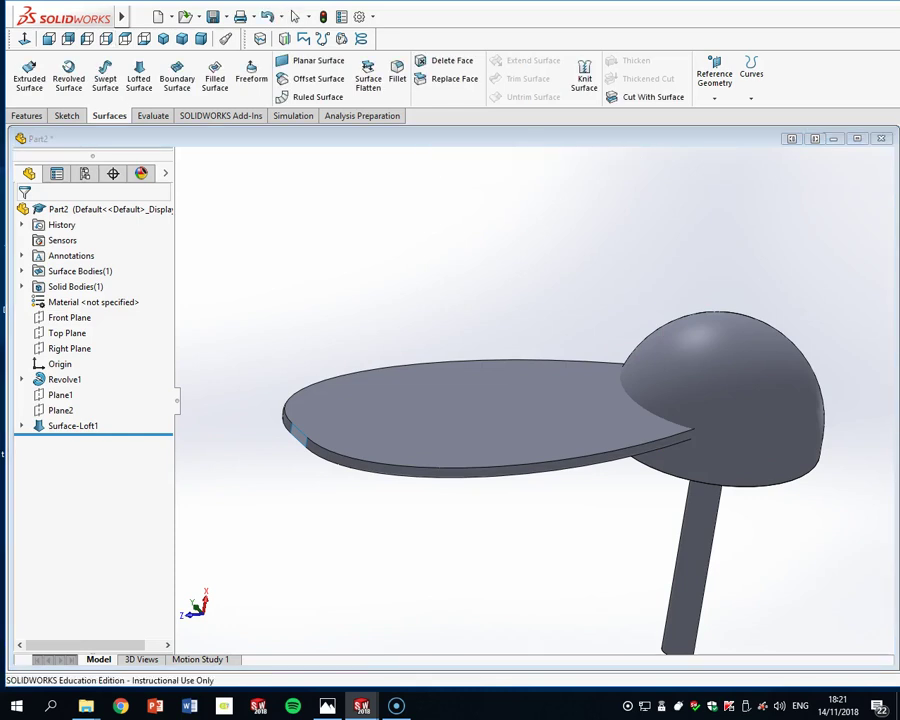
middle_click_drag(727, 458, 353, 262)
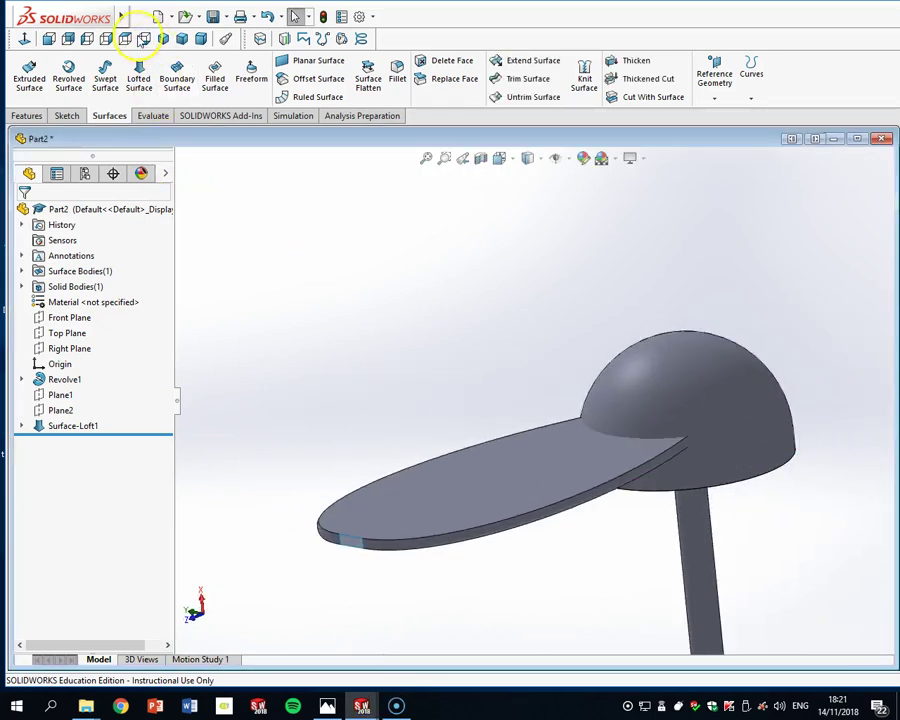
Start a Flex feature on the lofted blade surface and set the Trim Plane 1 distance to 10 mm
left_click(196, 17)
mouse_move(222, 17)
mouse_move(246, 72)
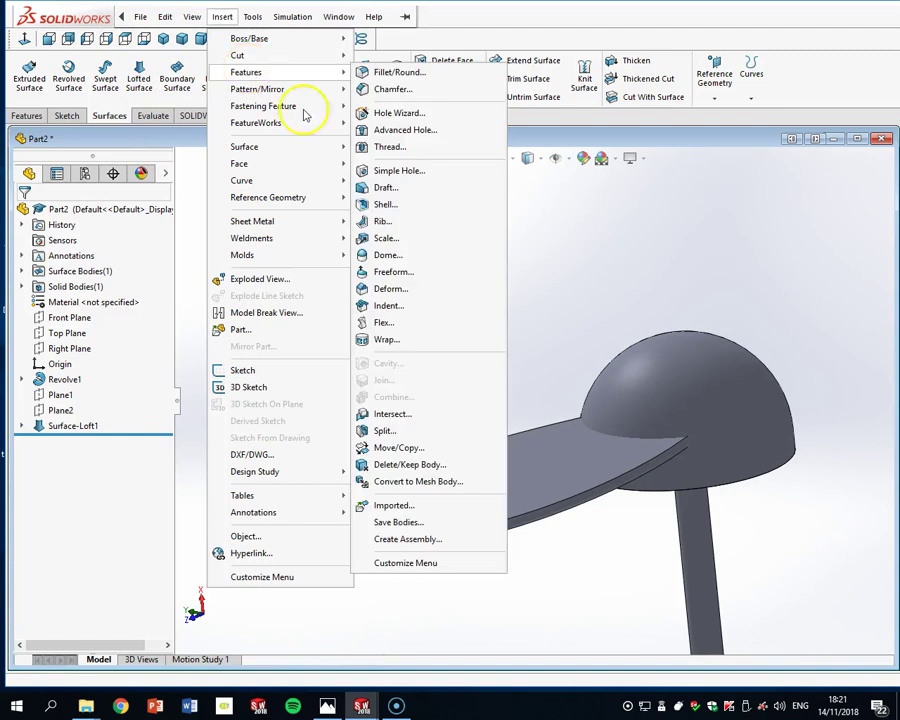
left_click(388, 322)
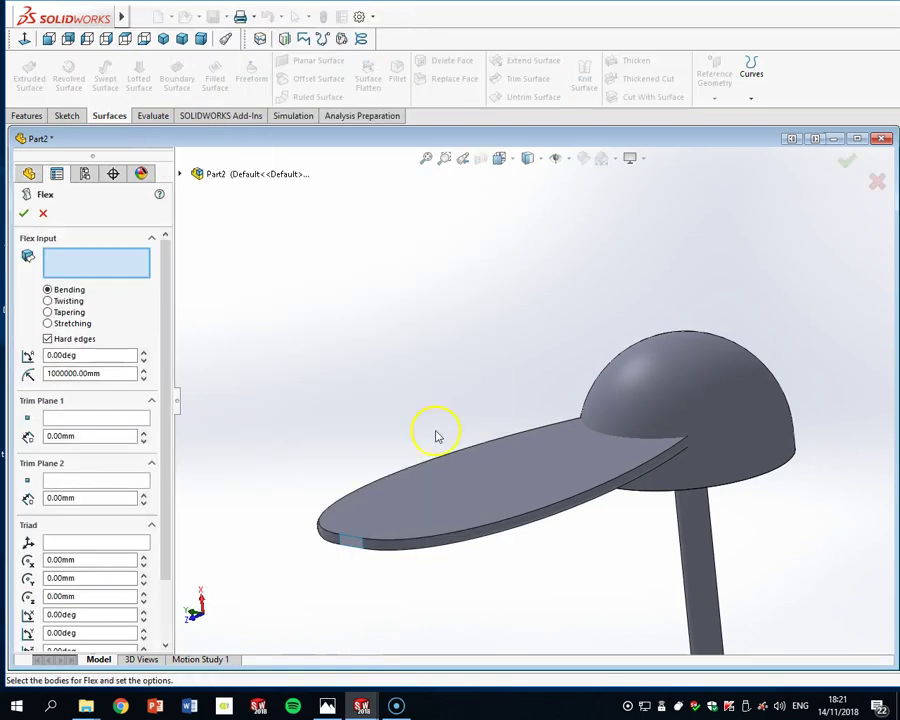
left_click(430, 490)
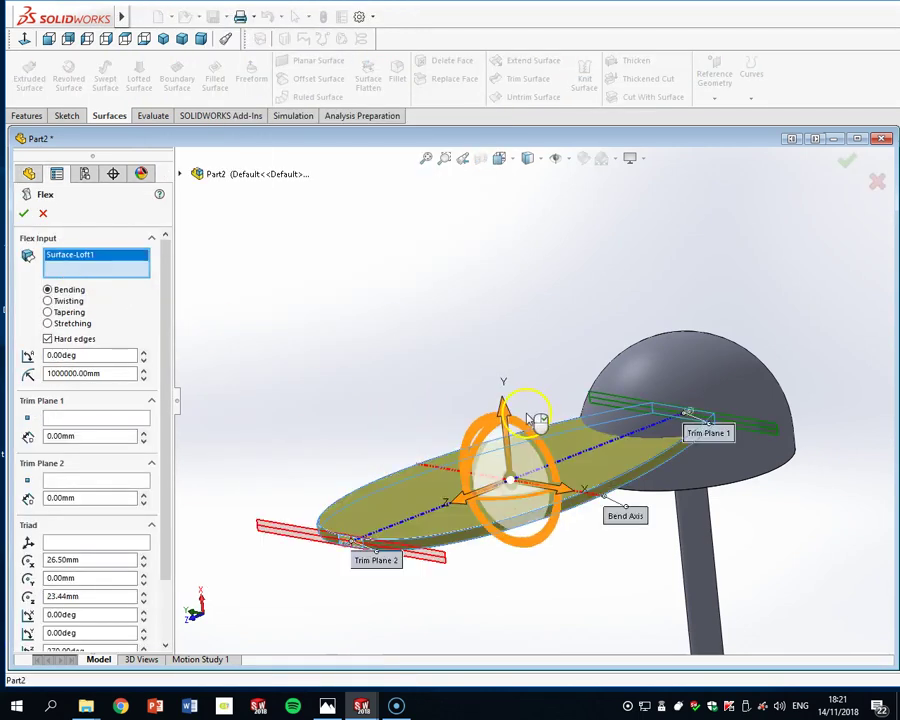
middle_click_drag(600, 325, 640, 465)
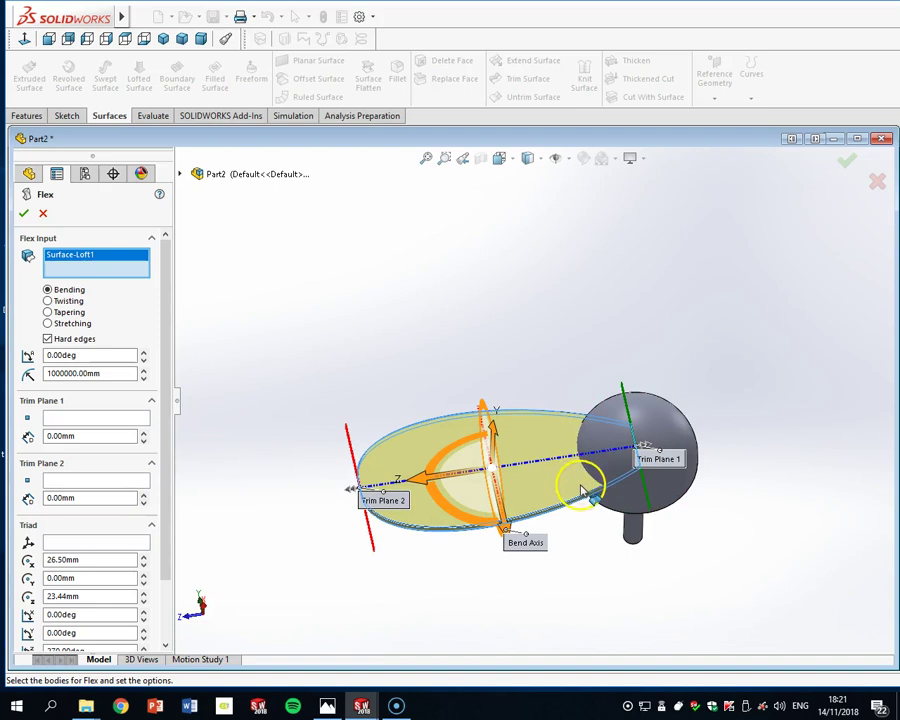
left_click(66, 436)
type("20")
key("Return")
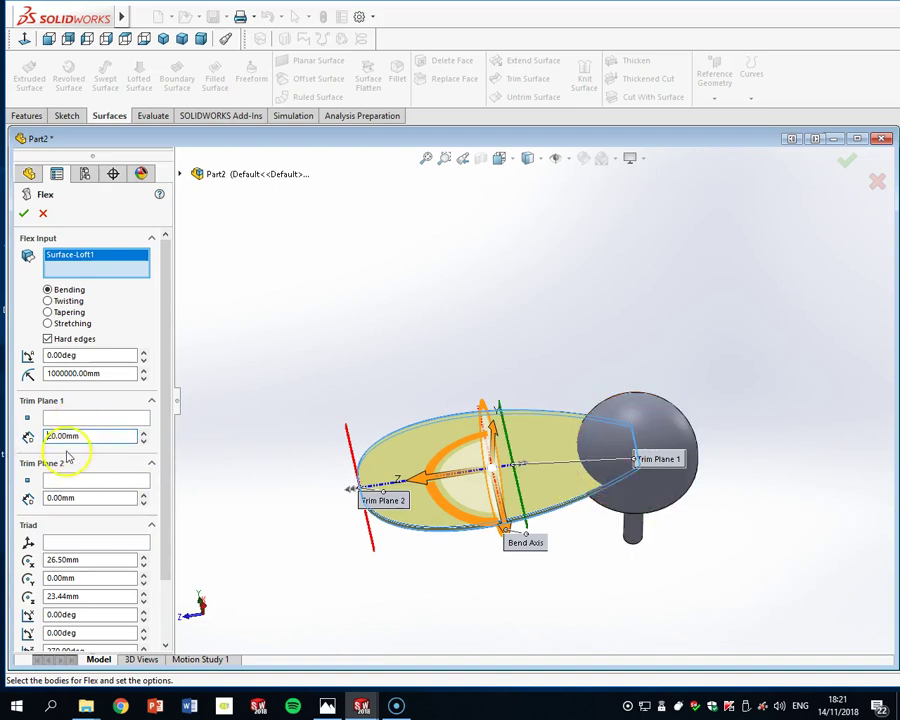
type("1")
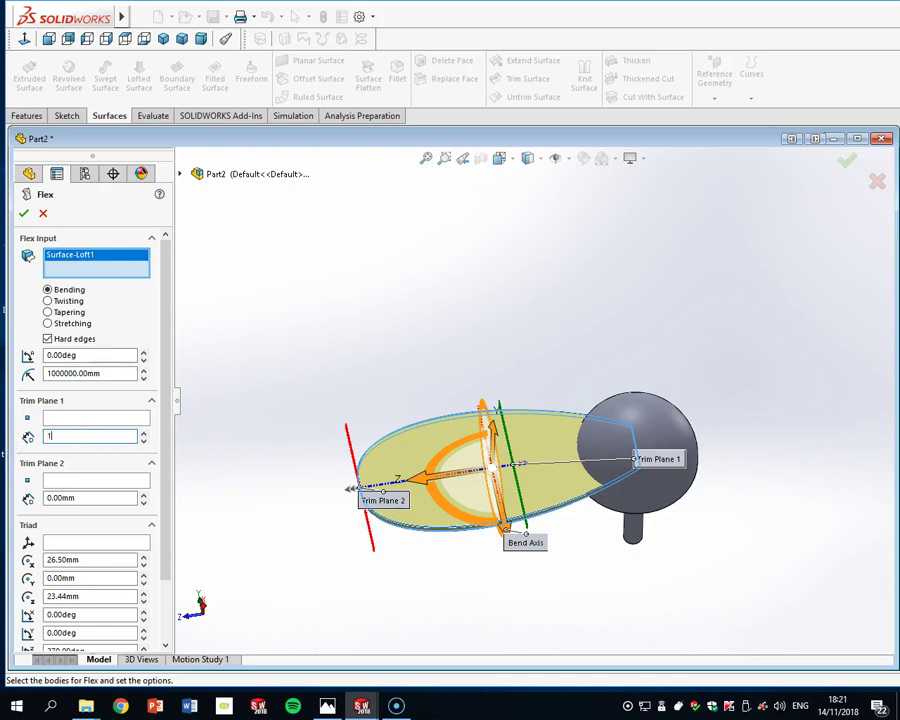
type("0")
key("Return")
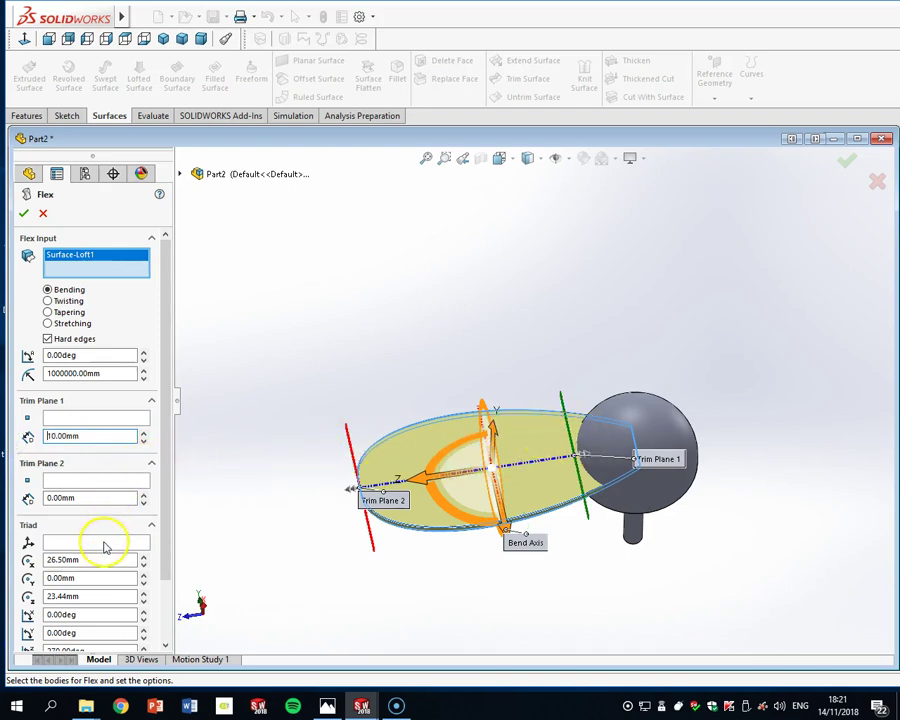
Switch the flex type to twisting, set the twist angle to 25 degrees and create the flex feature
left_click(67, 300)
left_click(86, 357)
type("2")
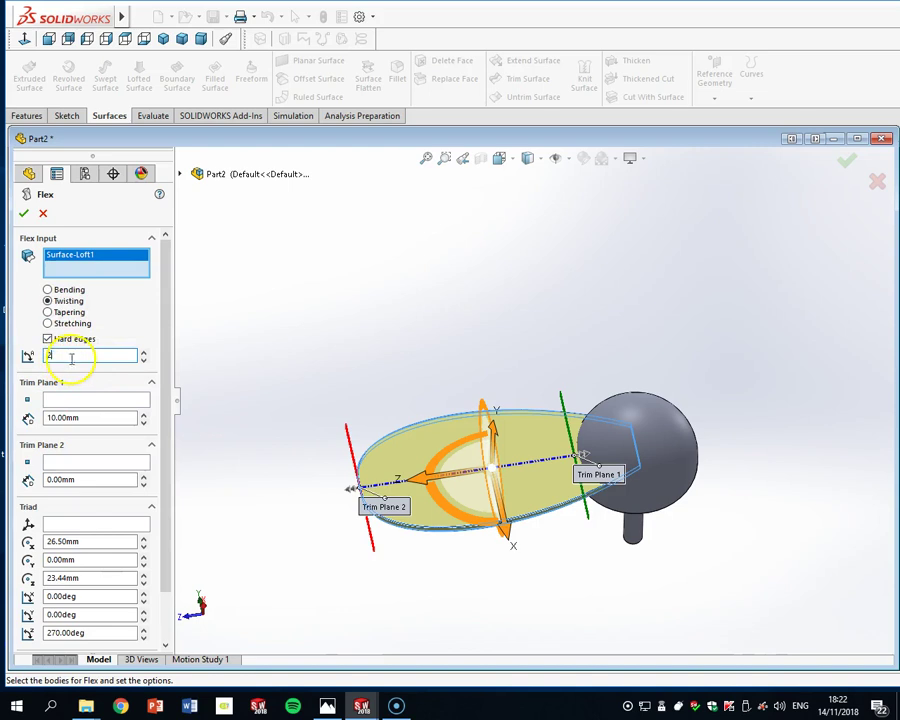
type("5")
key("Return")
middle_click_drag(462, 322, 812, 263)
middle_click_drag(847, 176, 720, 315)
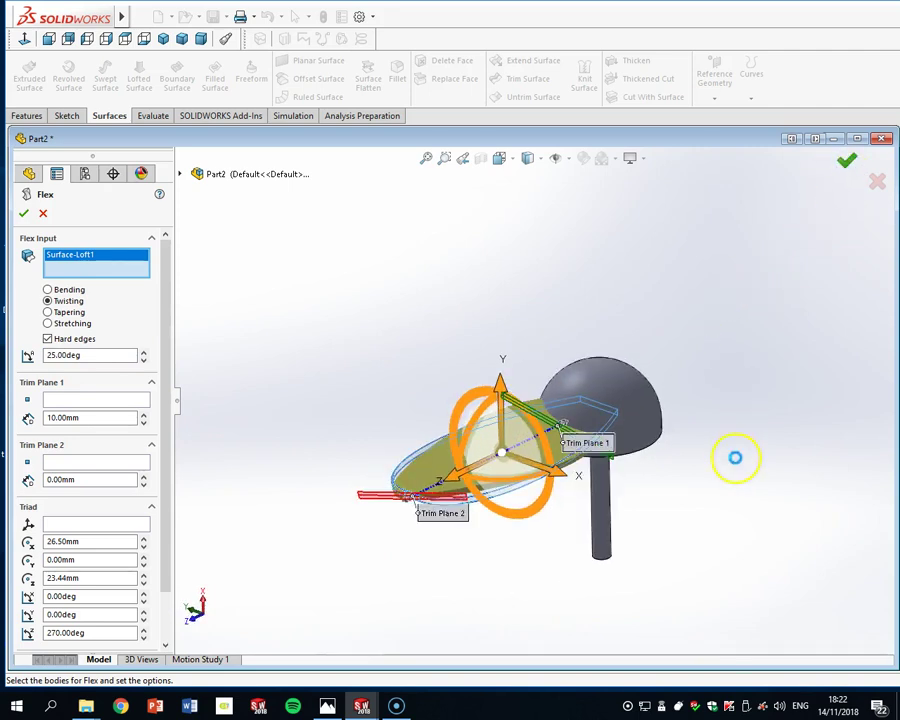
mouse_move(788, 486)
middle_mouse_down()
mouse_move(780, 442)
mouse_move(828, 440)
mouse_move(804, 496)
mouse_move(811, 516)
mouse_move(757, 476)
mouse_move(771, 488)
middle_mouse_up()
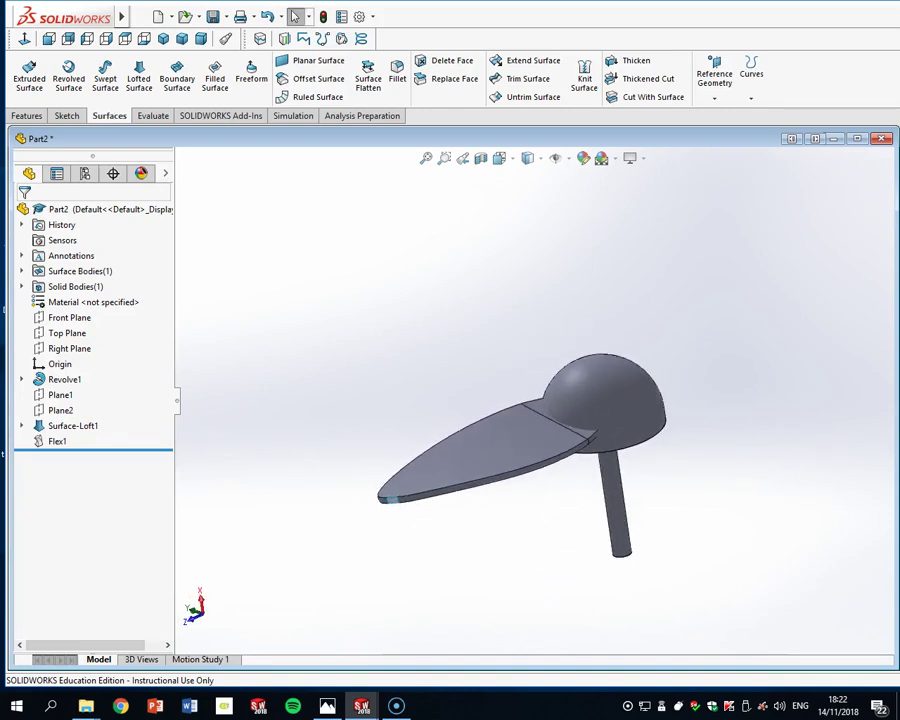
key("ctrl+s")
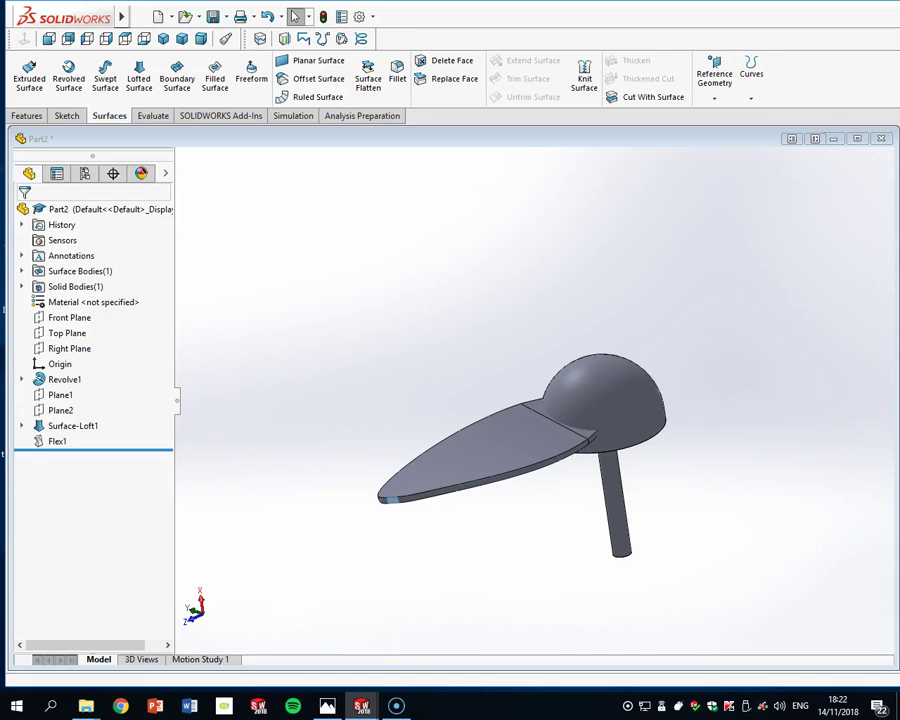
left_click(217, 139)
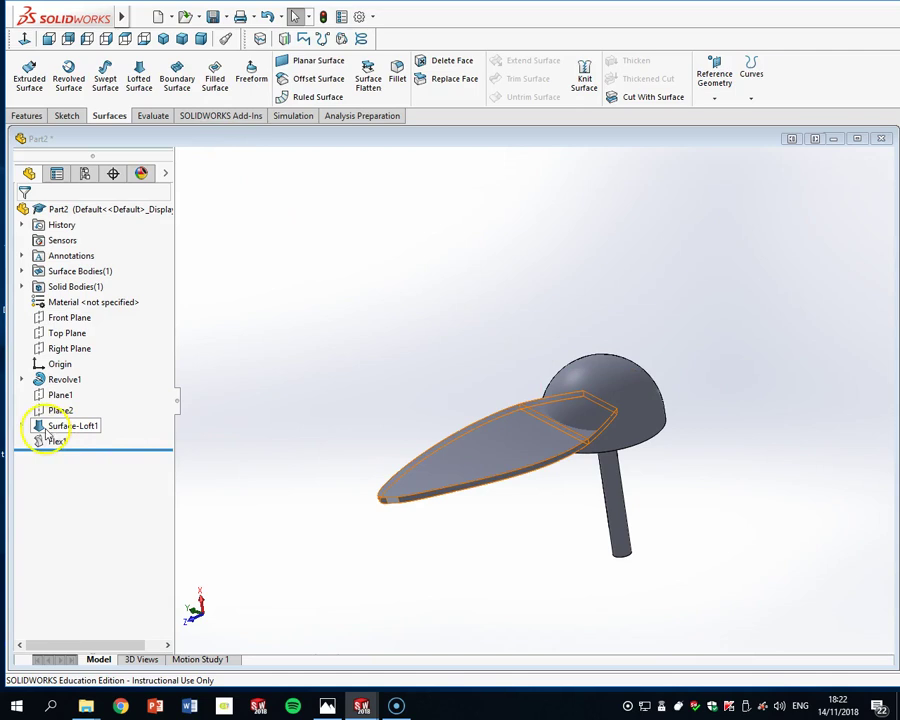
mouse_move(52, 430)
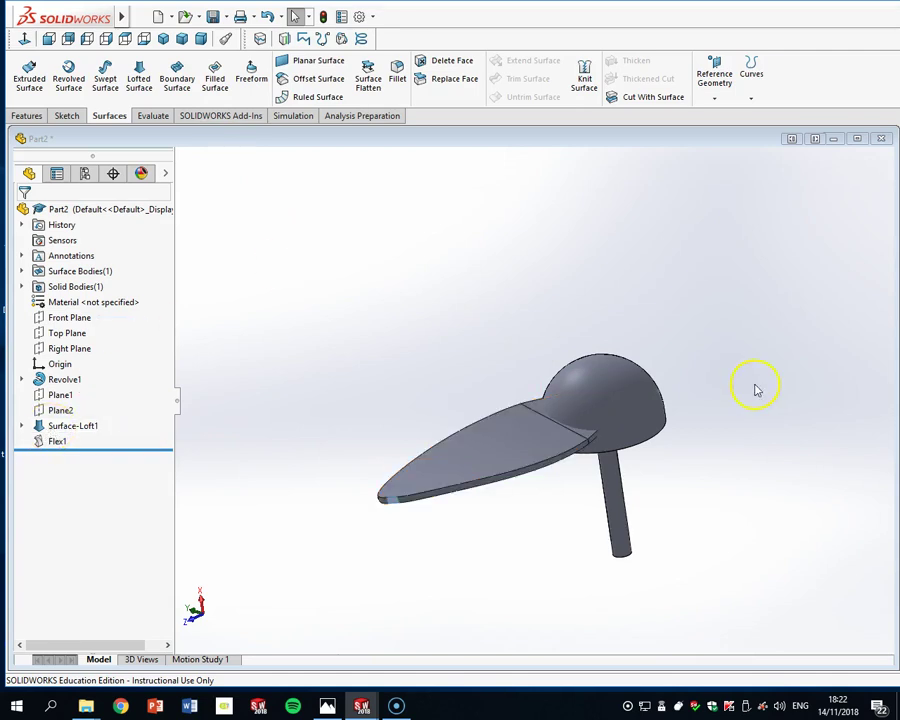
Try to fillet the broad faces of the twisted blade with a 0.25 mm radius
left_click(28, 115)
left_click(489, 70)
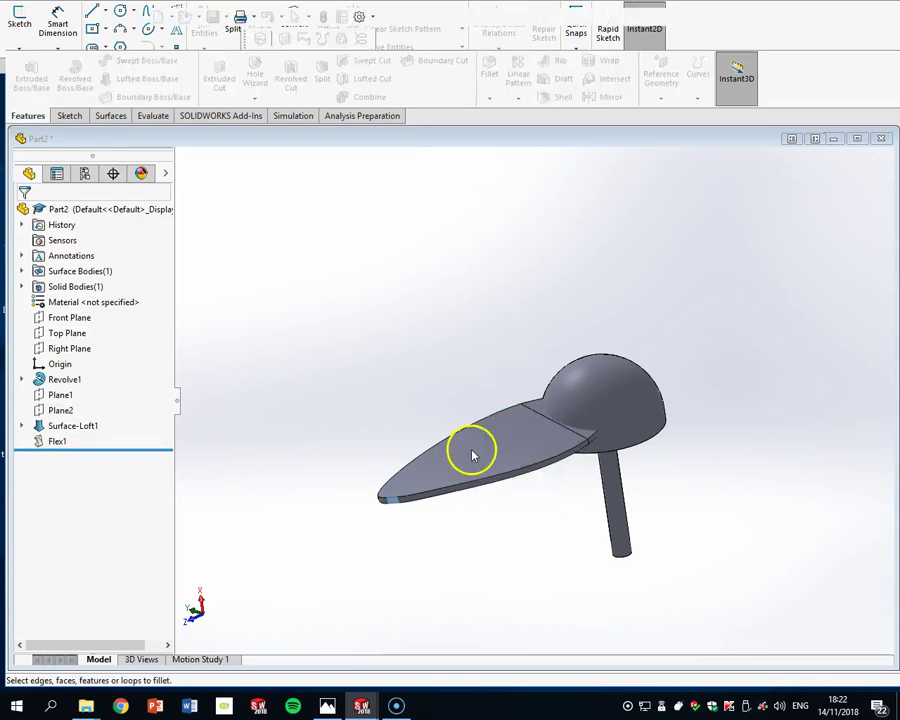
key("Escape")
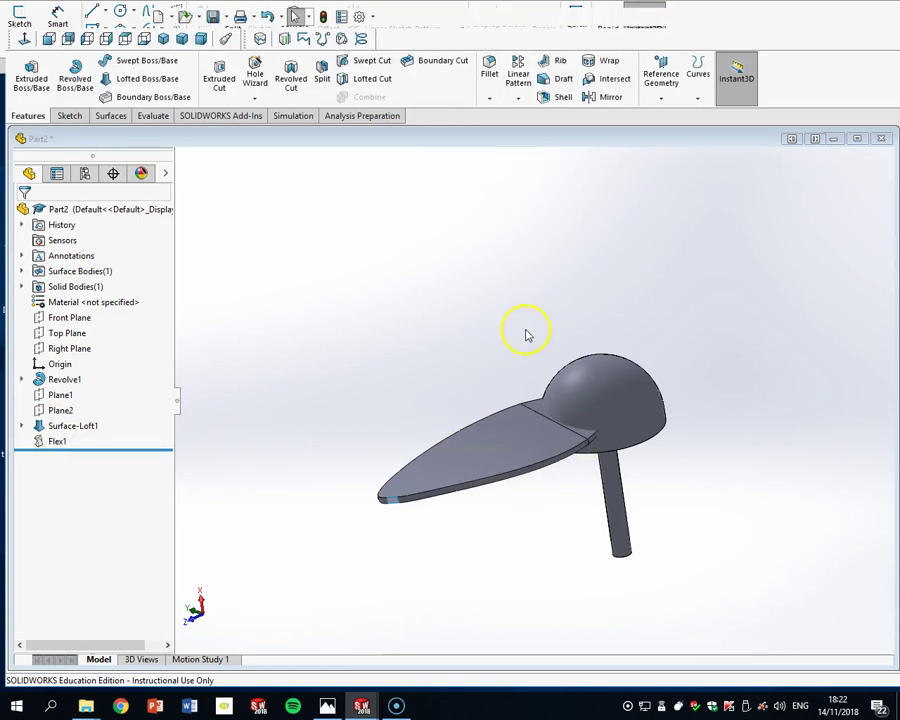
left_click(489, 68)
type("0.")
left_click(482, 454)
scroll(492, 476, "down", 3)
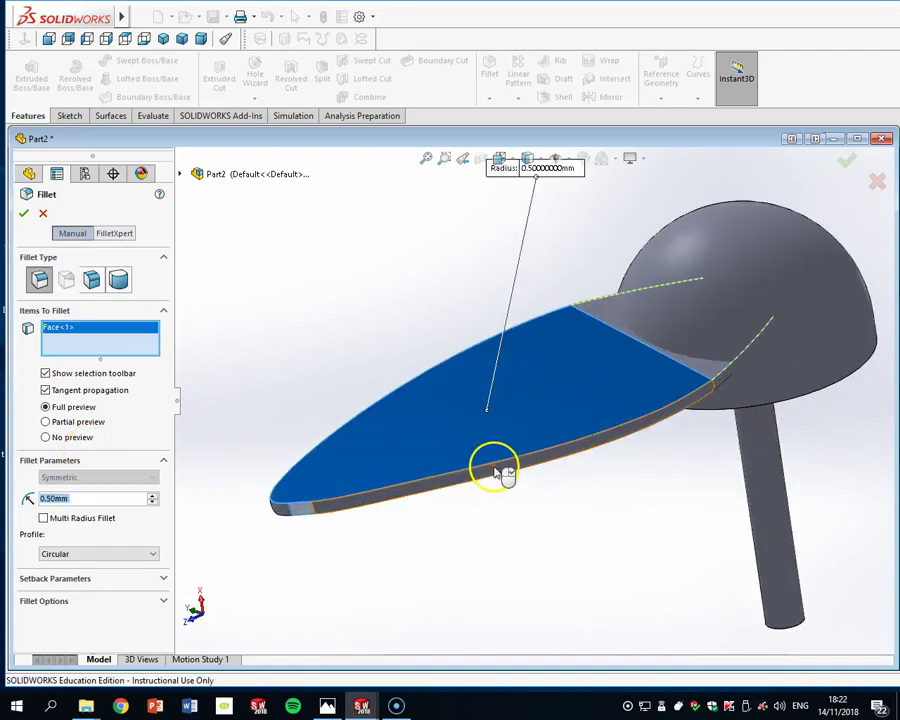
type("0.25")
key("Return")
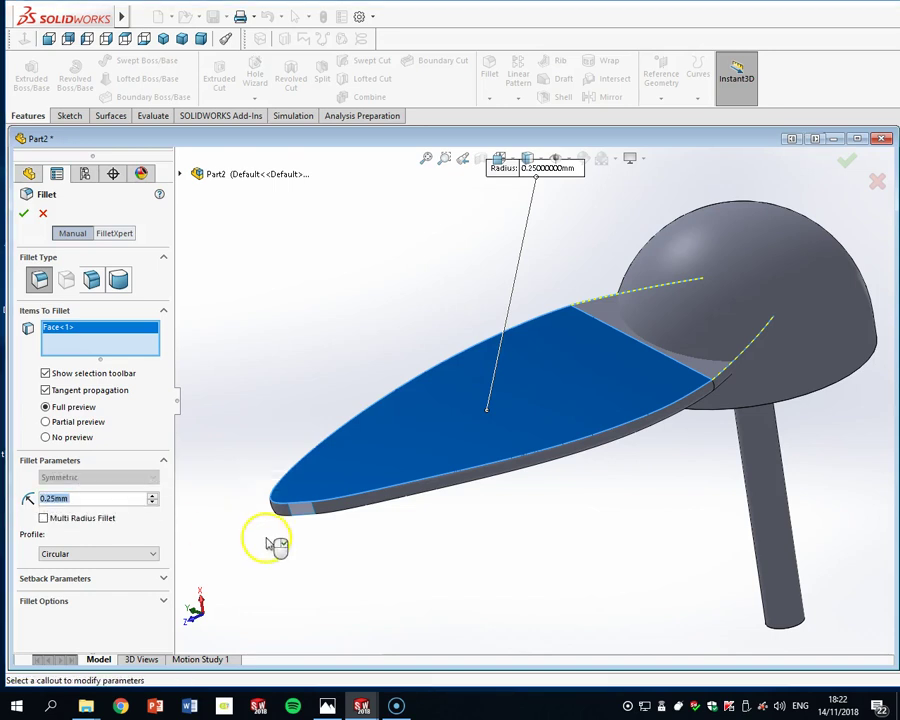
left_click(424, 448)
left_click(429, 450)
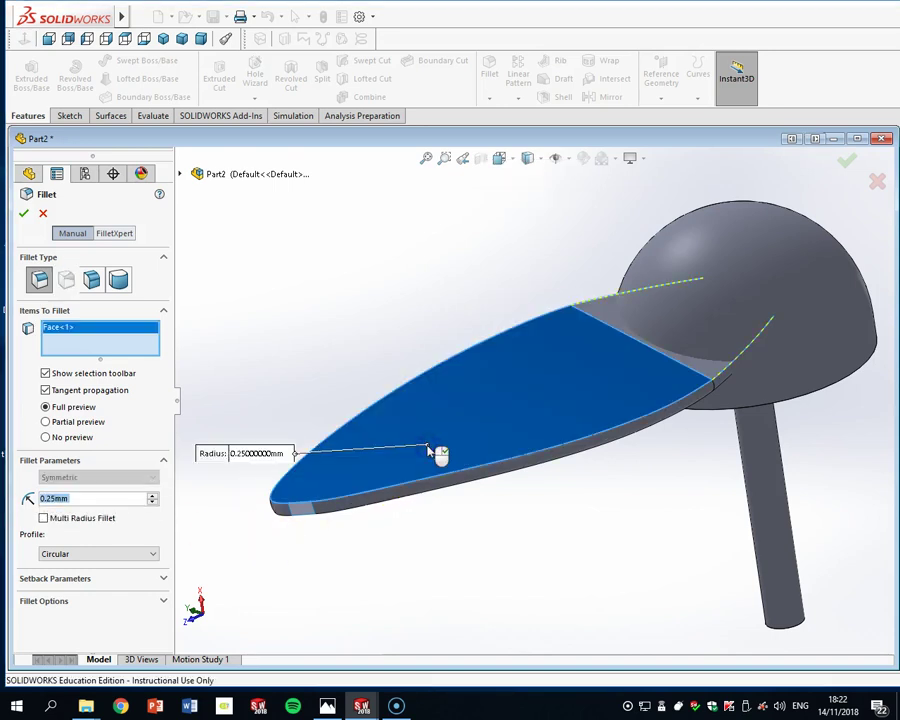
middle_click_drag(518, 516, 524, 484)
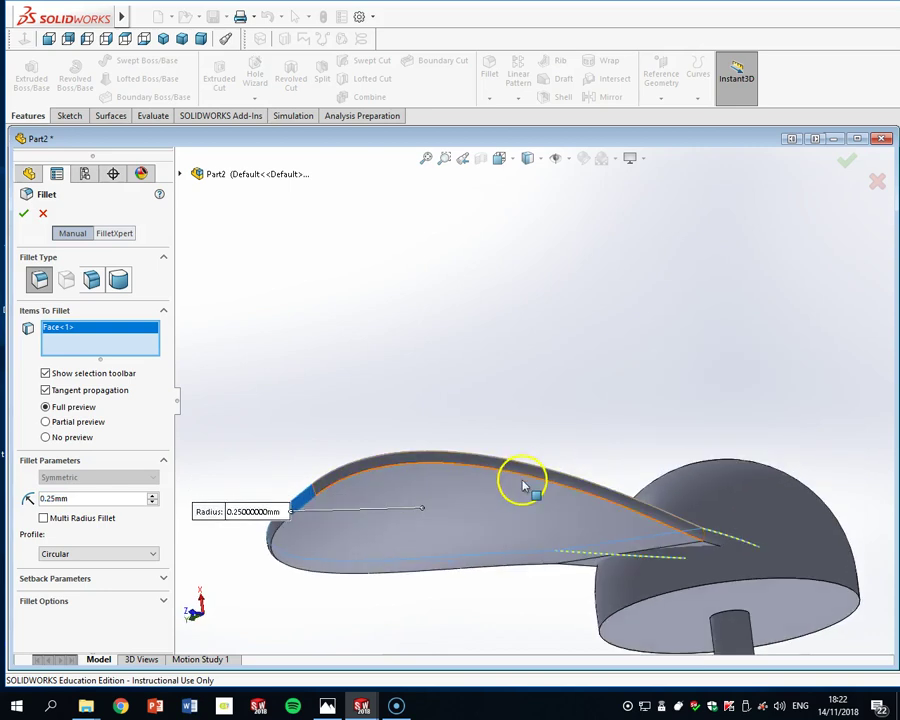
left_click(520, 488)
middle_click_drag(526, 432, 508, 518)
key("Escape")
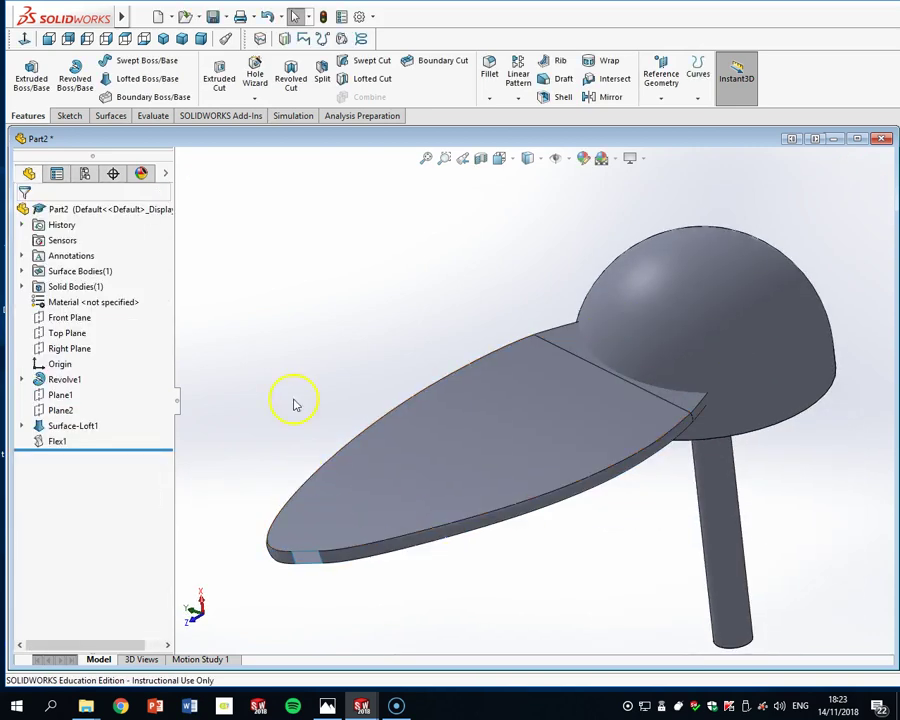
Try to fillet the blade's long upper edge with a symmetric 0.25 mm radius
left_click(490, 64)
left_click(538, 495)
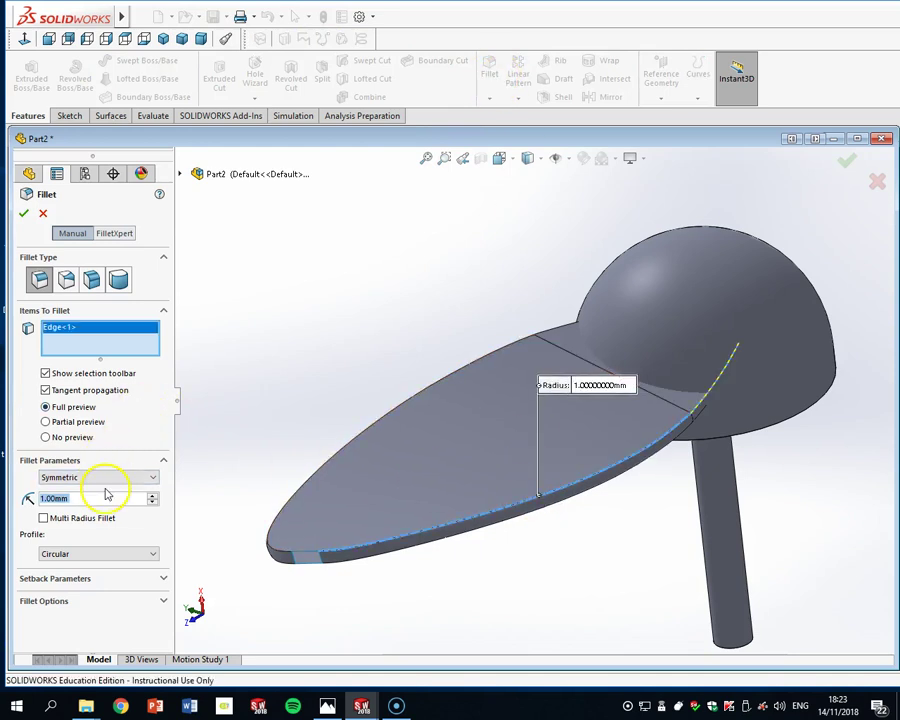
type("0.25")
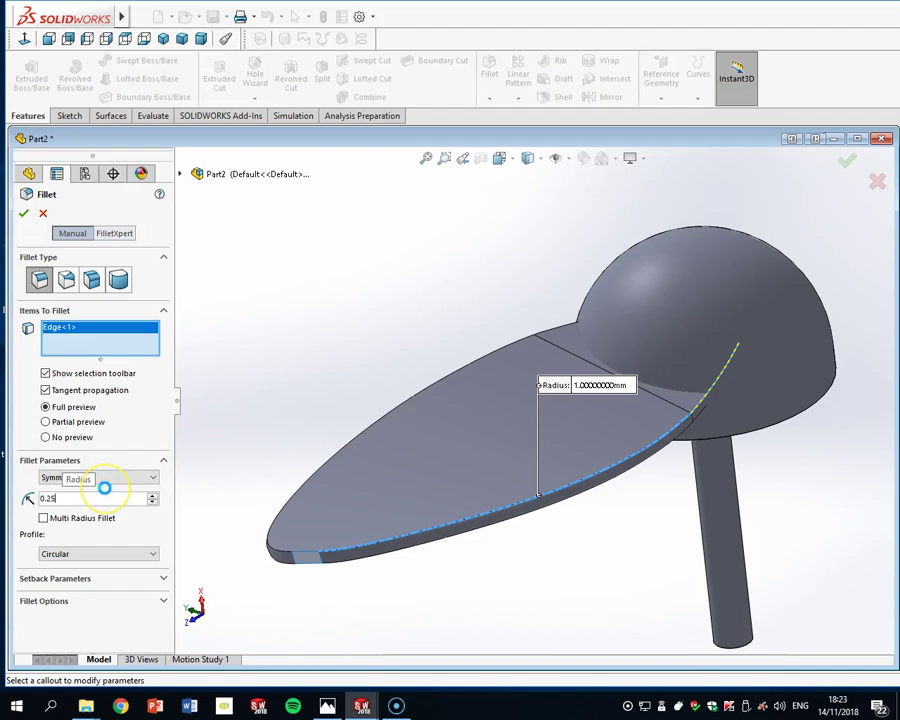
key("Return")
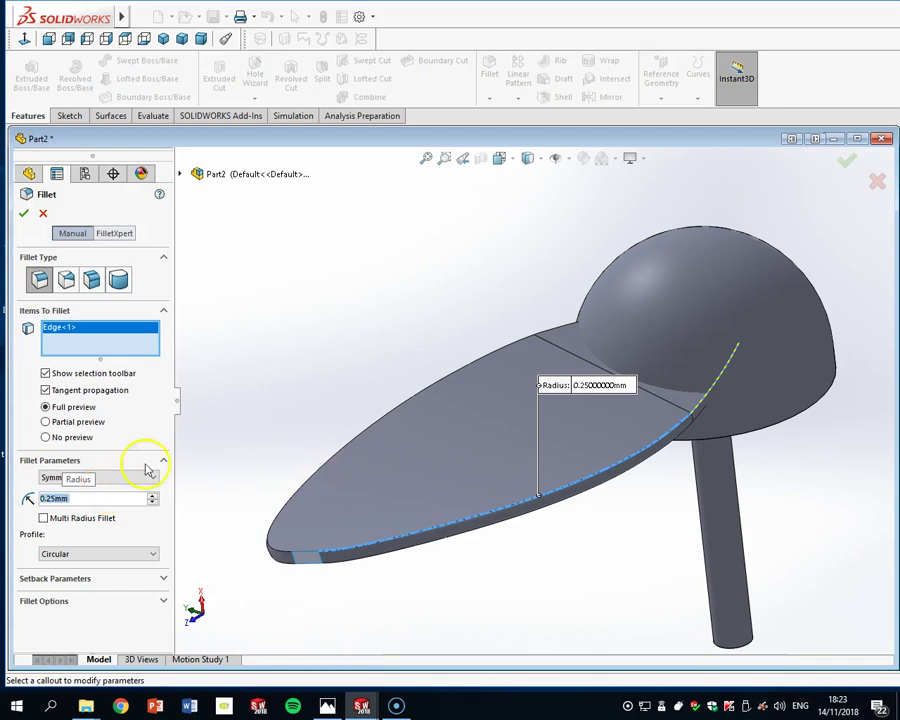
key("Escape")
scroll(719, 459, "up", 2)
middle_click_drag(719, 459, 716, 393)
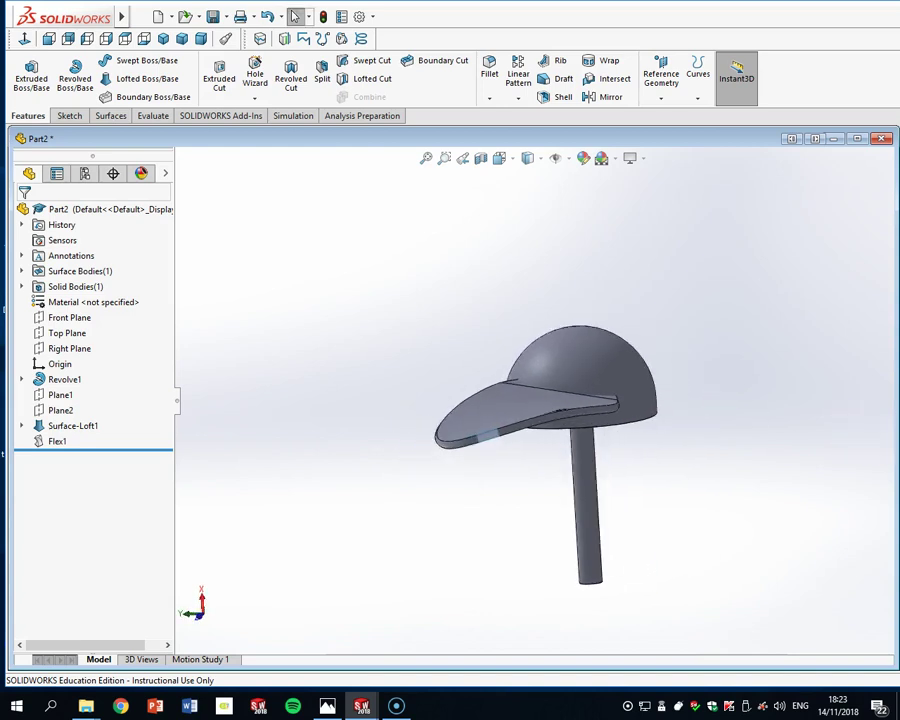
Examine the settings of the blade's flex feature and the options of its surface loft without changing them
right_click(52, 441)
left_click(63, 402)
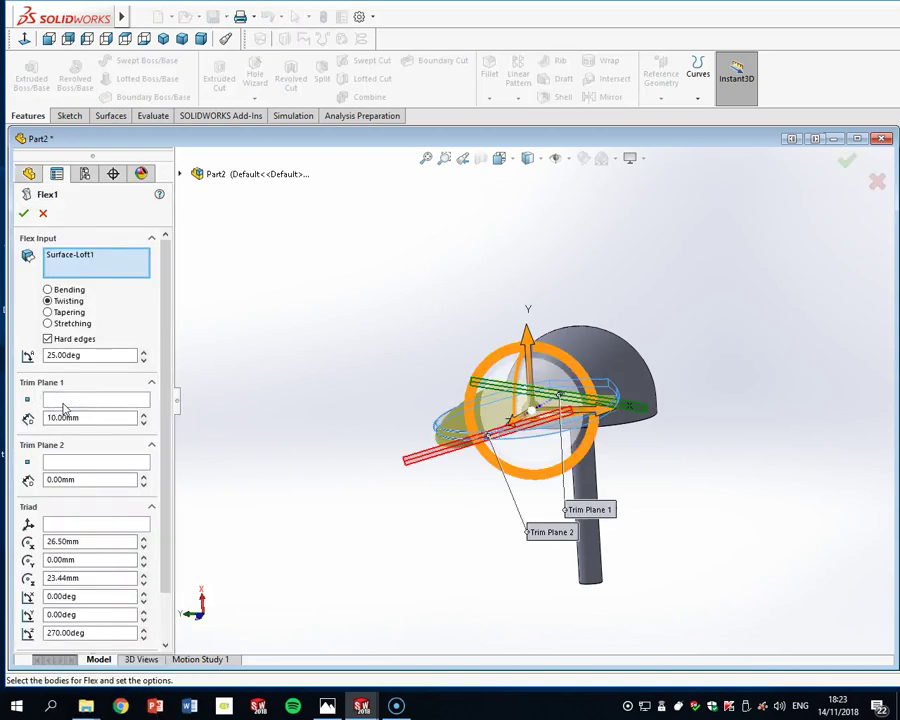
scroll(169, 428, "down", 2)
scroll(105, 280, "up", 2)
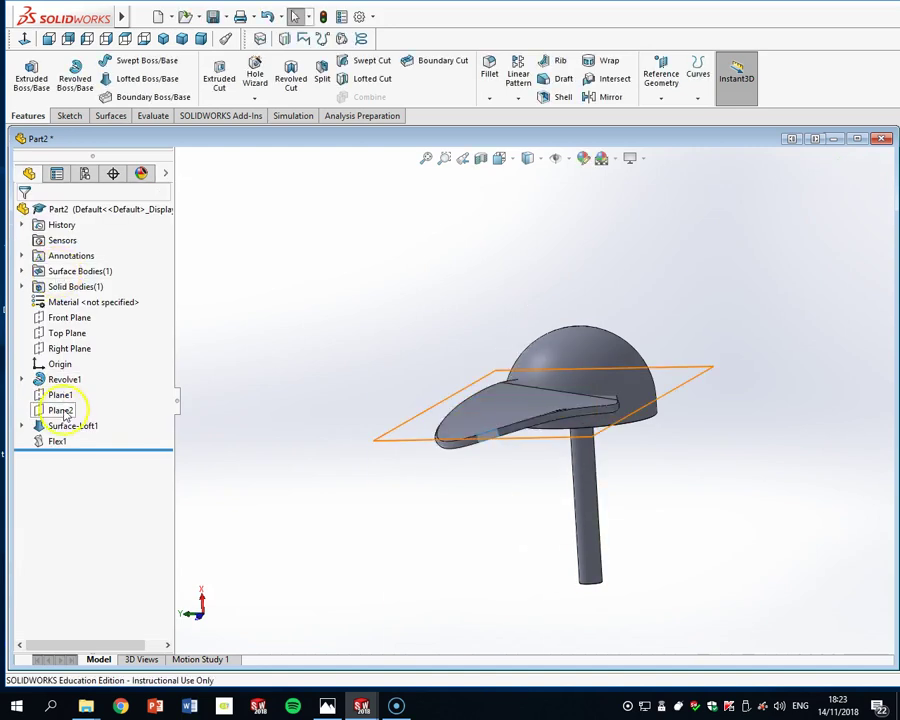
left_click(62, 428)
left_click(76, 386)
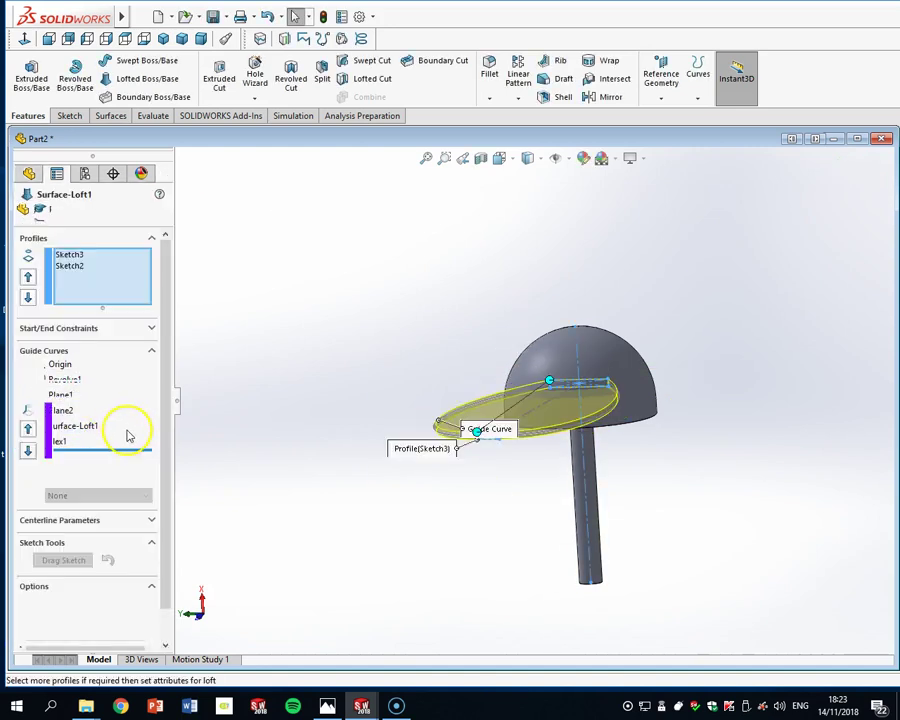
left_click_drag(165, 543, 165, 594)
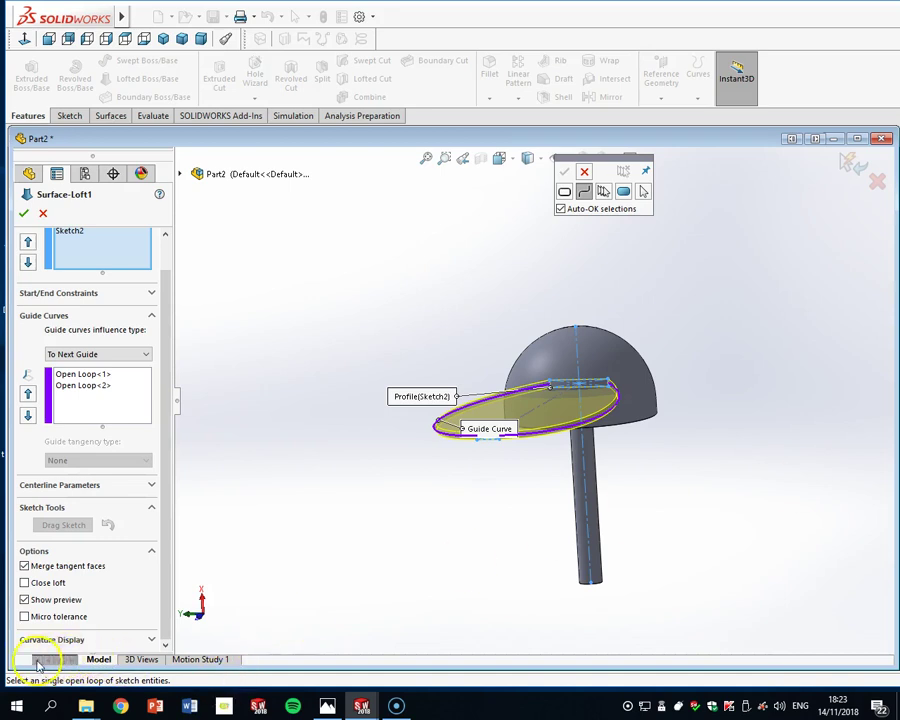
key("Return")
left_click(218, 18)
mouse_move(241, 74)
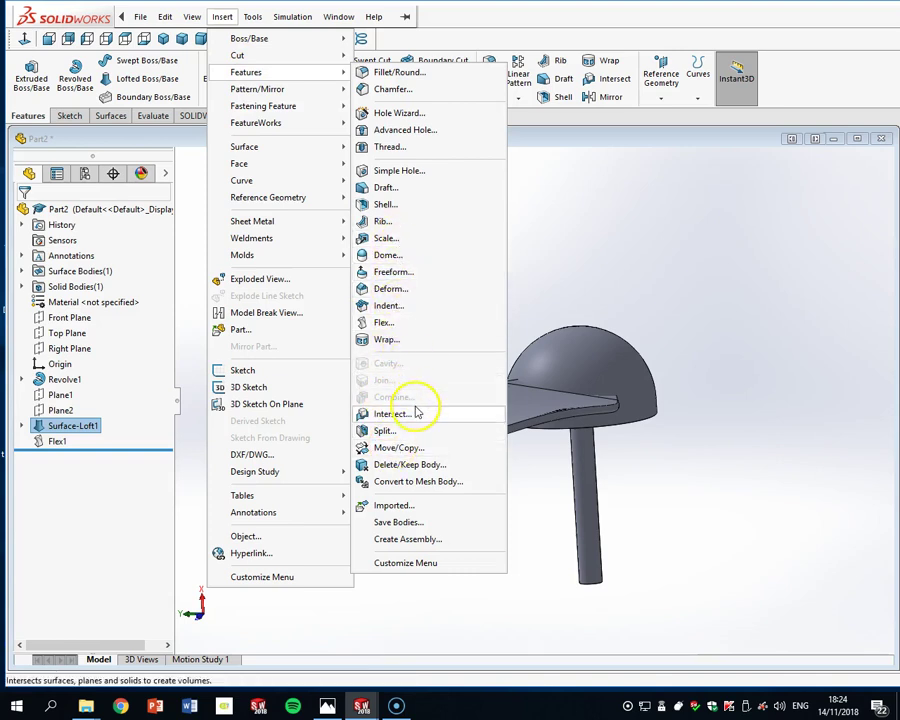
left_click(595, 266)
left_click(637, 291)
scroll(655, 349, "up", 3)
mouse_move(655, 349)
middle_mouse_down()
mouse_move(693, 378)
mouse_move(665, 365)
middle_mouse_up()
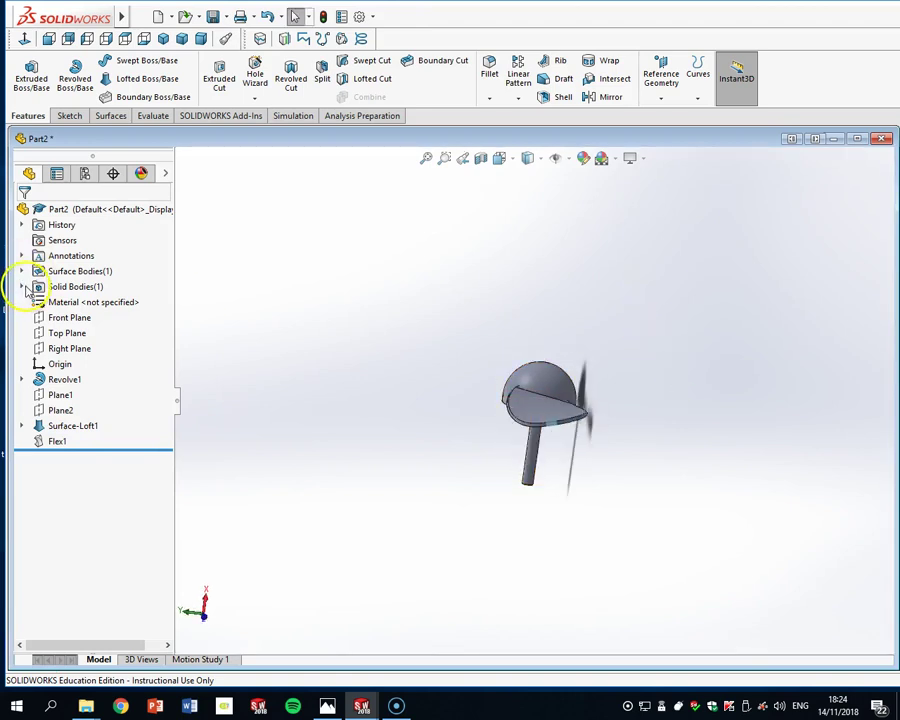
Examine which features are listed as solid bodies and look over the blade and dome
left_click(23, 287)
left_click(62, 300)
middle_click_drag(381, 346, 683, 368)
scroll(615, 424, "down", 2)
middle_click_drag(543, 440, 720, 412)
left_click(720, 412)
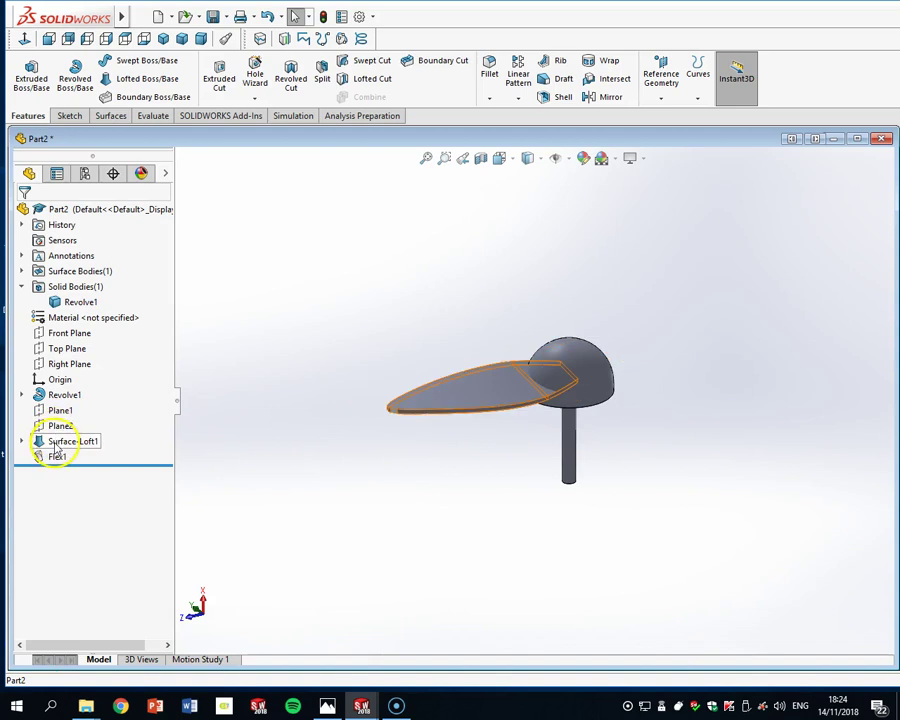
Delete the surface loft together with its dependent flex feature, keeping the profile and guide-curve sketches
left_click(56, 446)
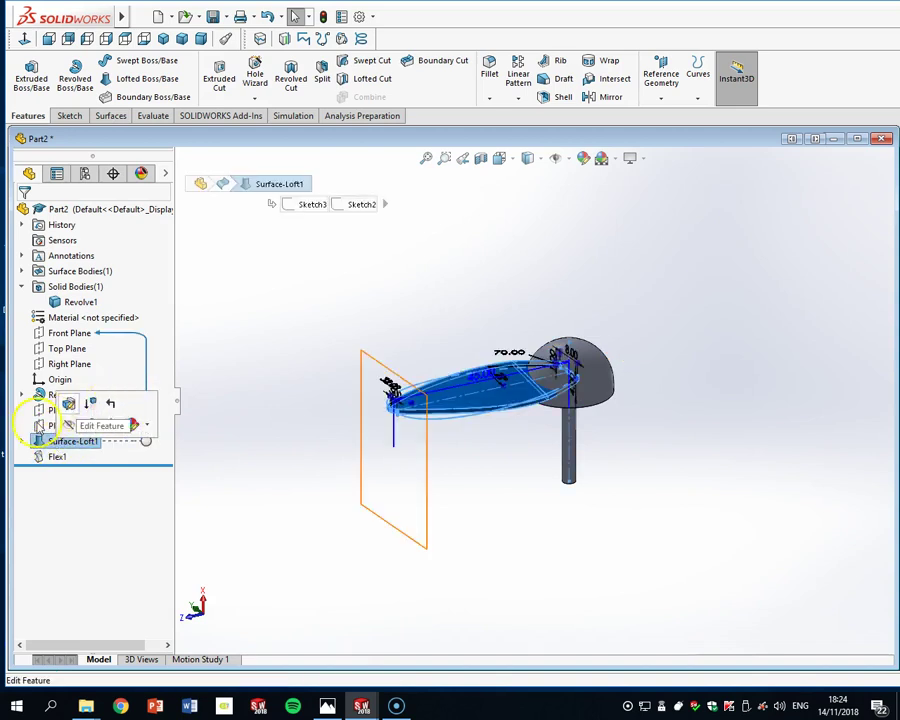
right_click(53, 441)
left_click(90, 518)
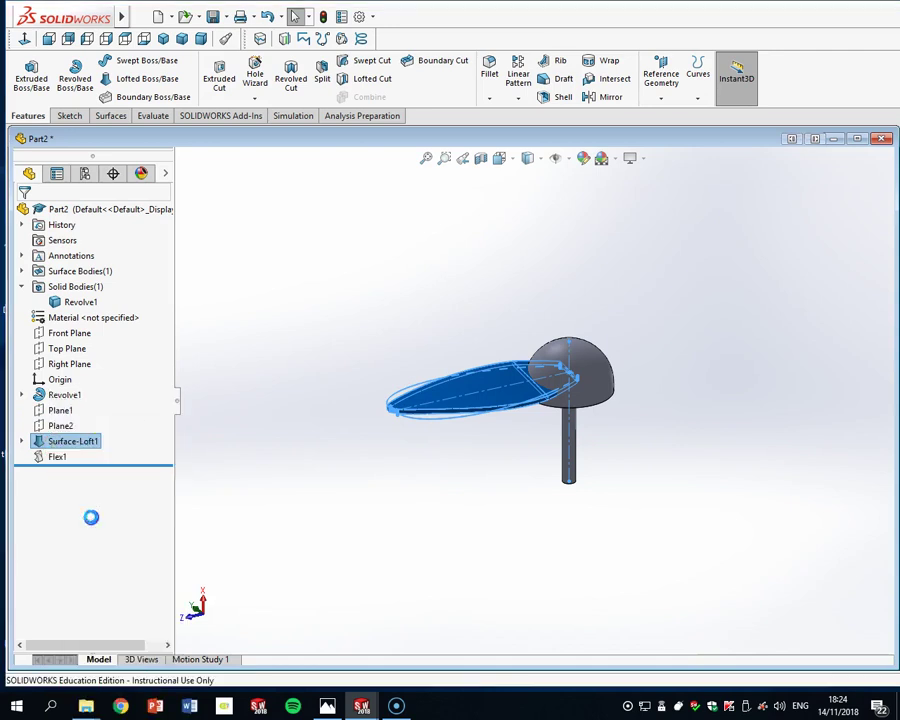
left_click(796, 227)
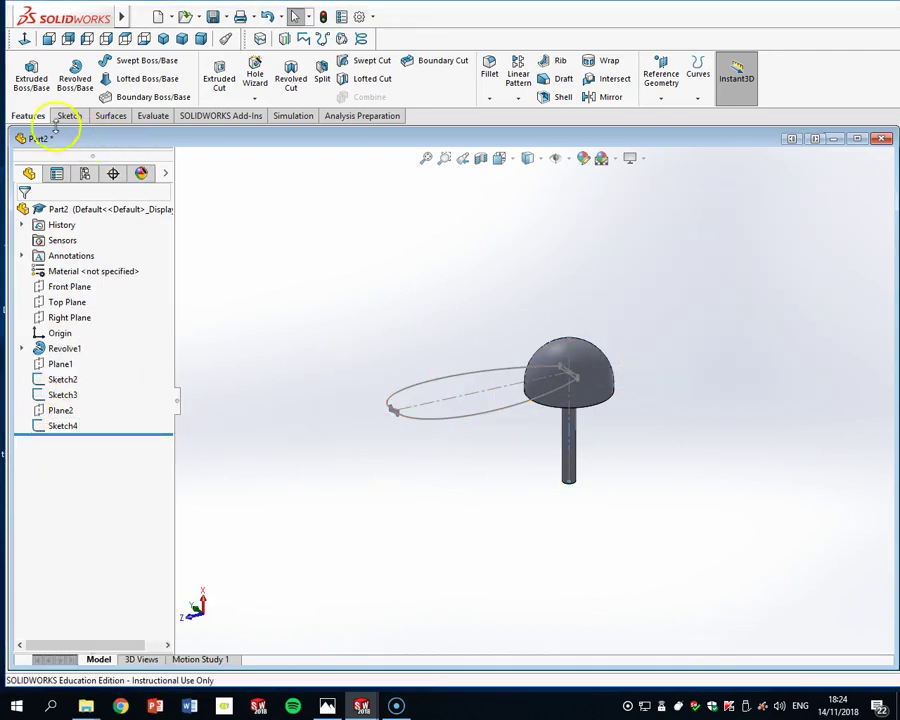
Start a solid loft using the closed rectangular profiles at the blade tip and inside the dome
left_click(142, 78)
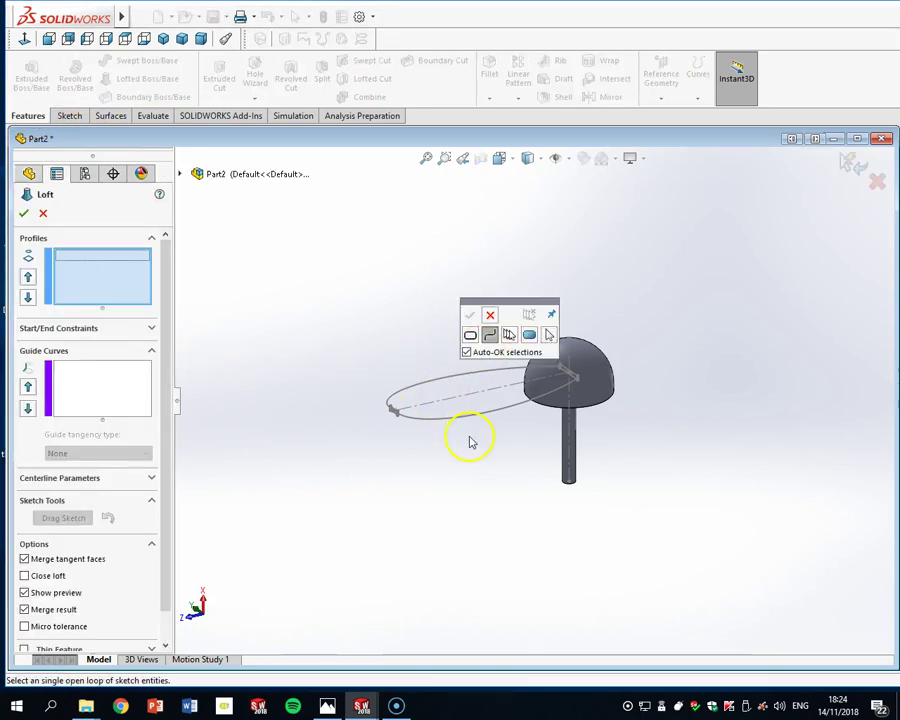
scroll(444, 427, "down", 1)
scroll(382, 400, "down", 3)
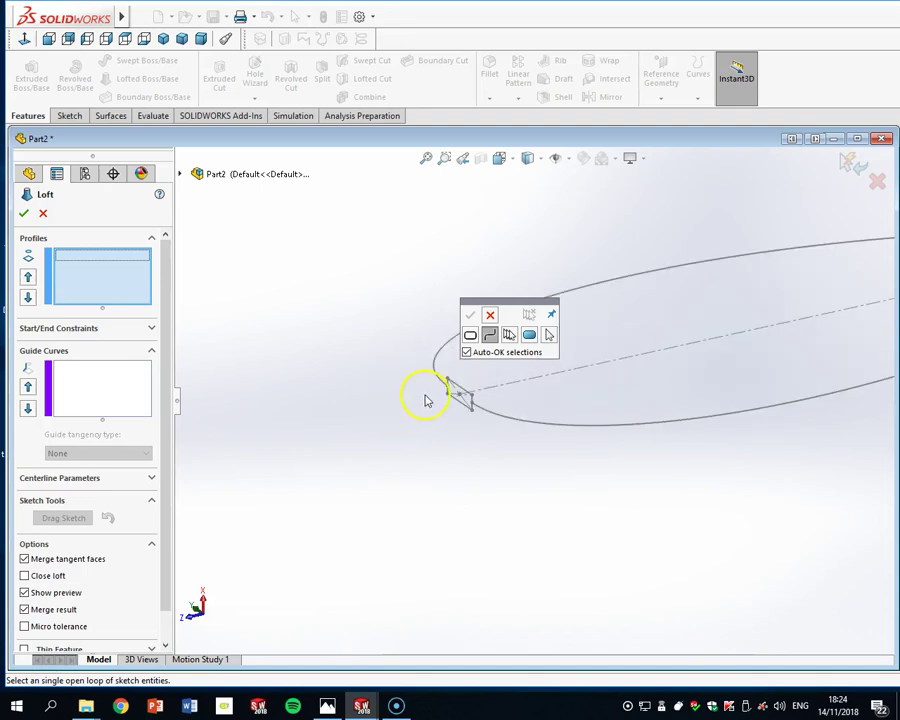
left_click(463, 392)
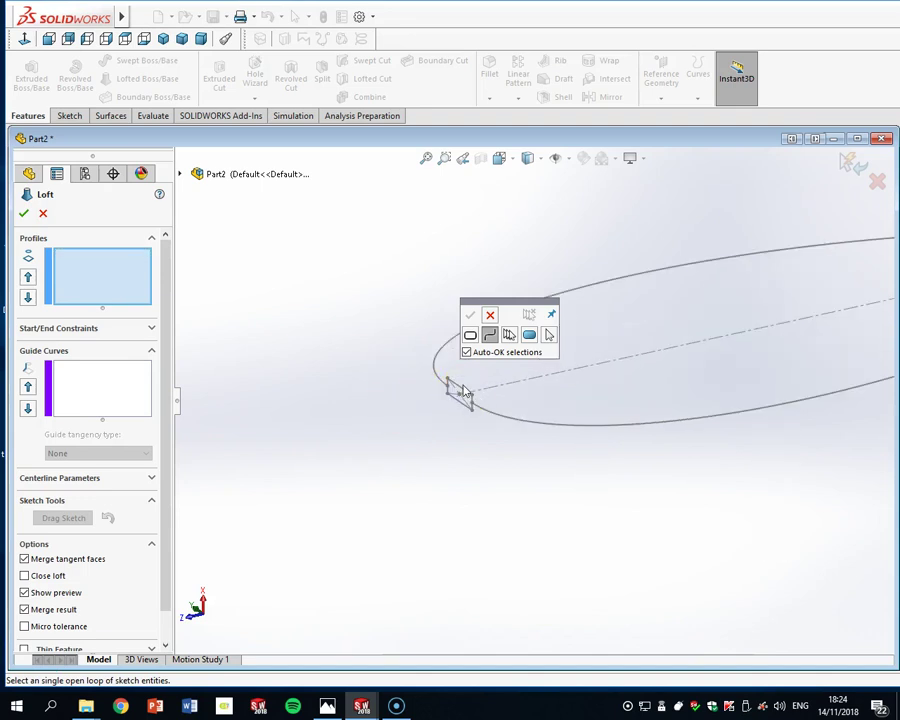
scroll(682, 362, "up", 3)
left_click(470, 336)
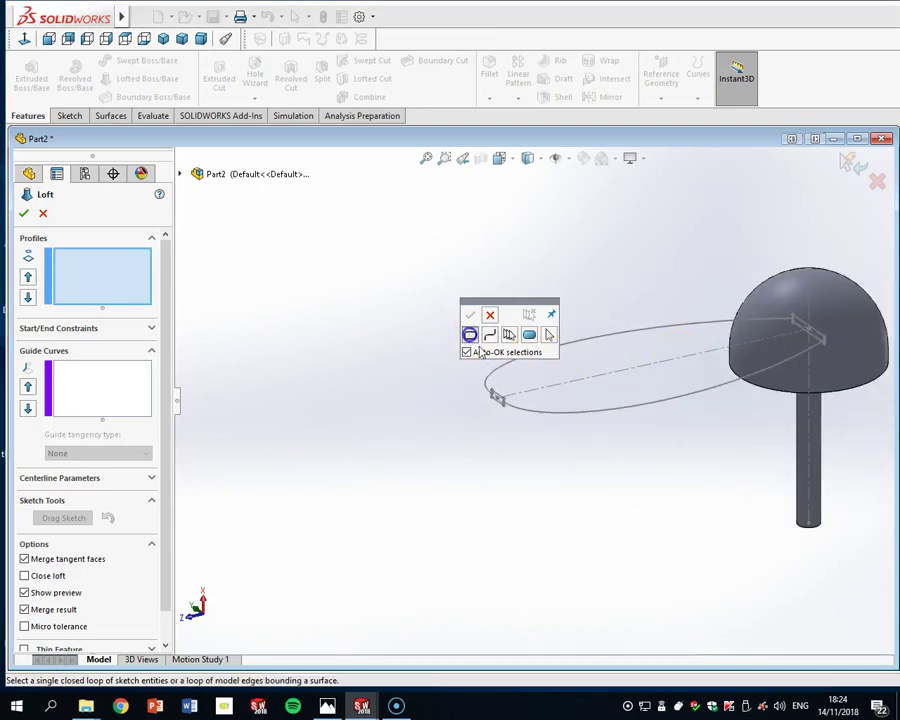
left_click(500, 400)
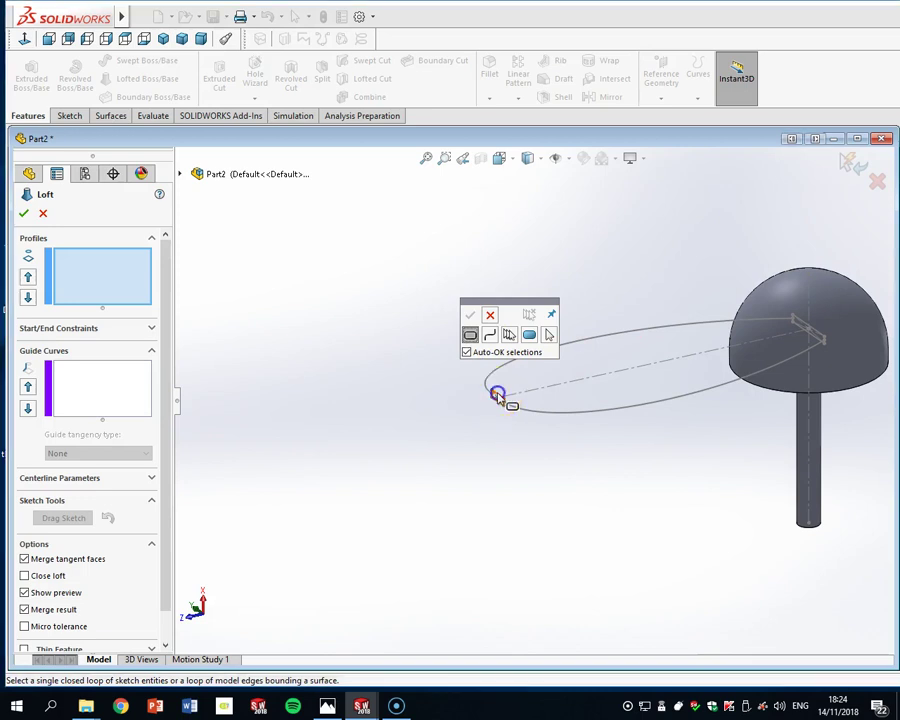
left_click(807, 327)
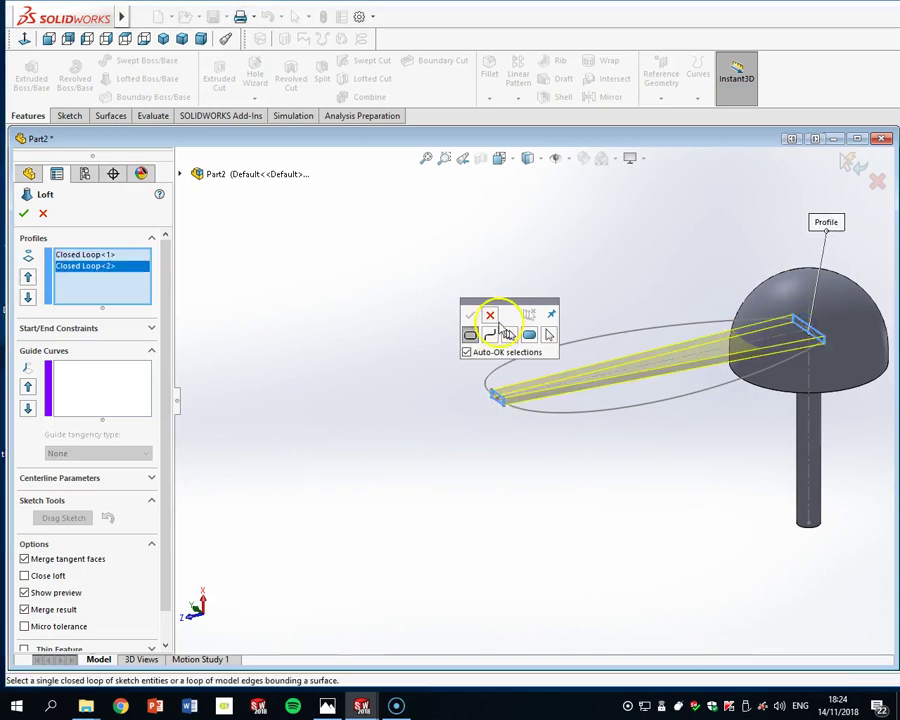
Add the two curved blade outlines as open-loop guide curves and finish the solid loft with its result merged
left_click(150, 397)
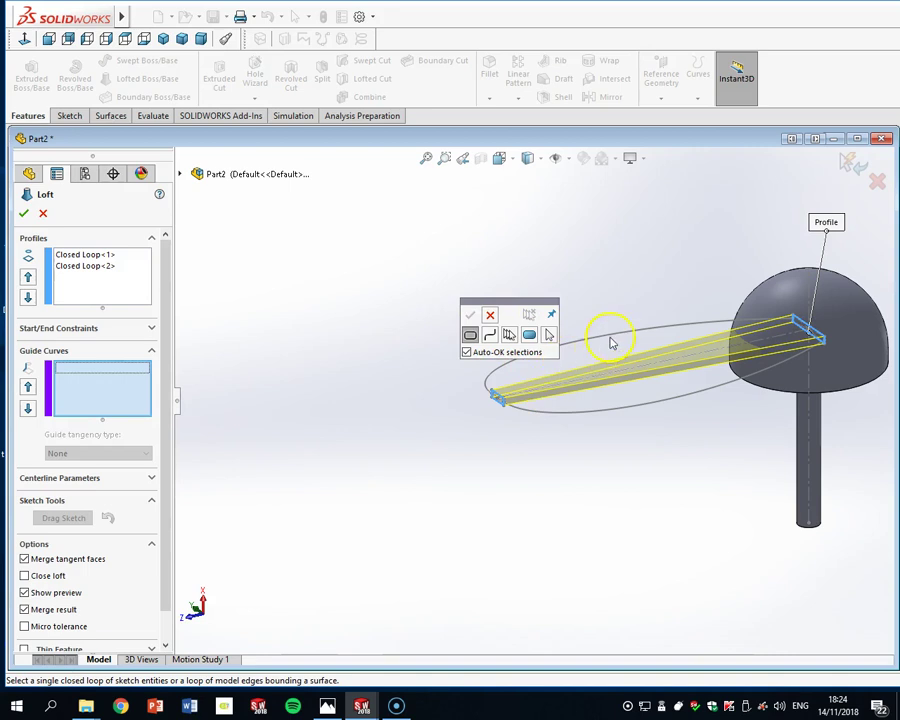
left_click(490, 338)
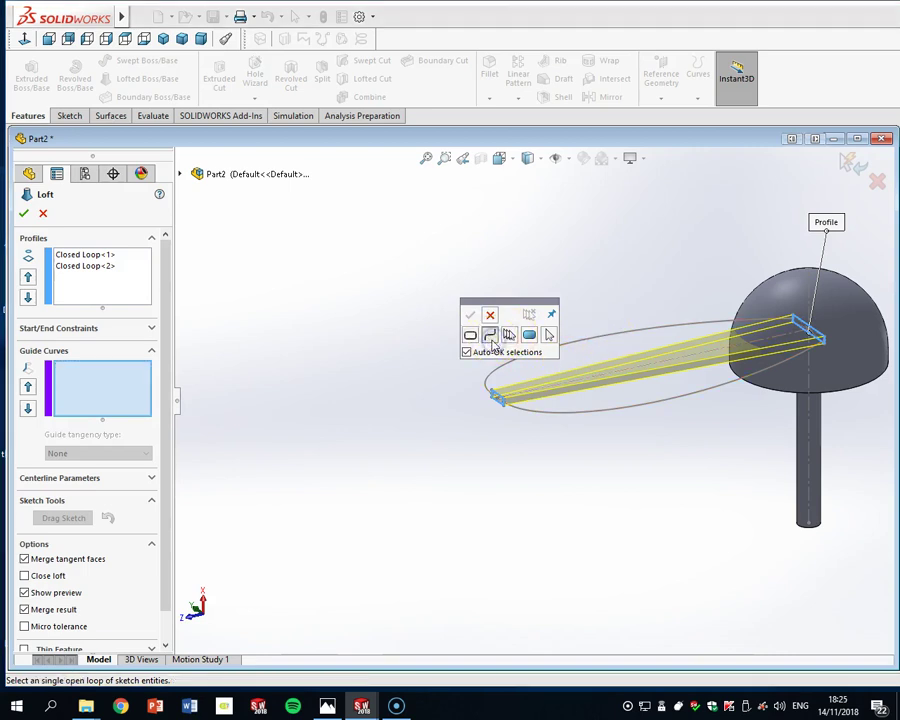
left_click(608, 334)
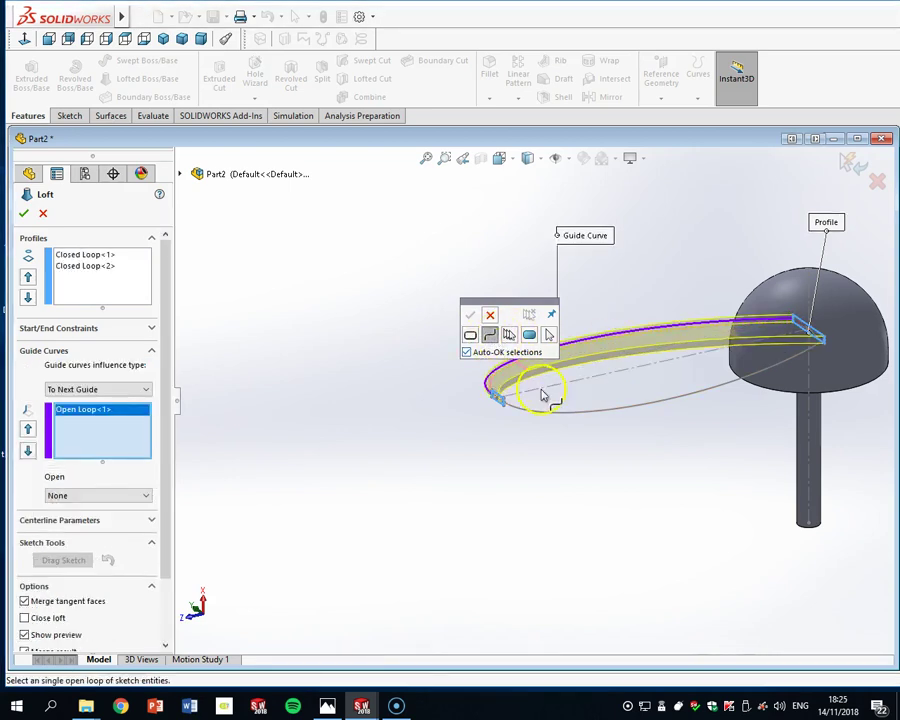
left_click(562, 414)
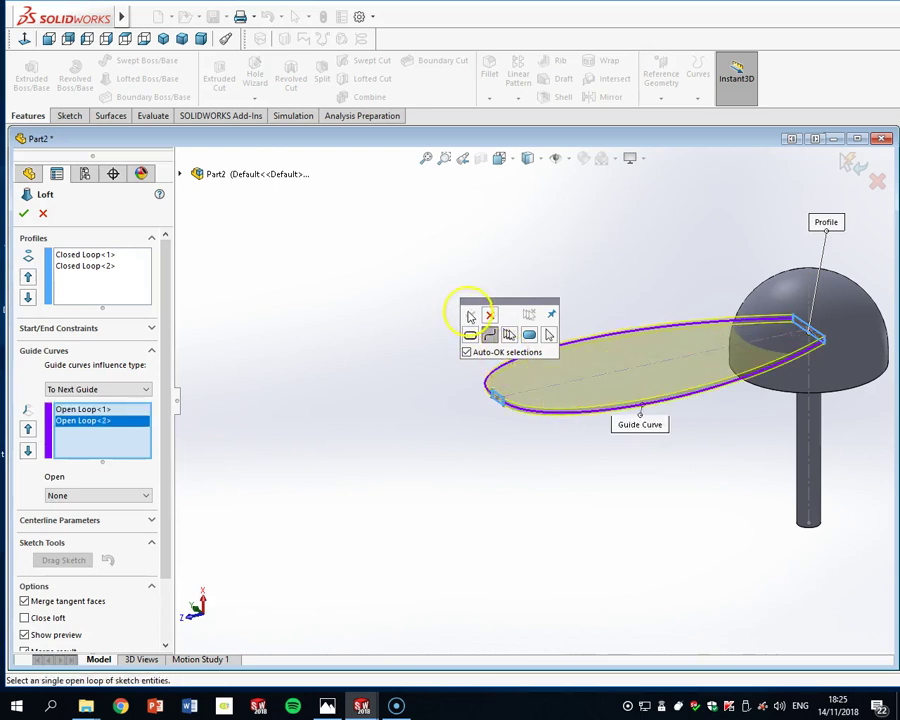
left_click_drag(167, 518, 169, 577)
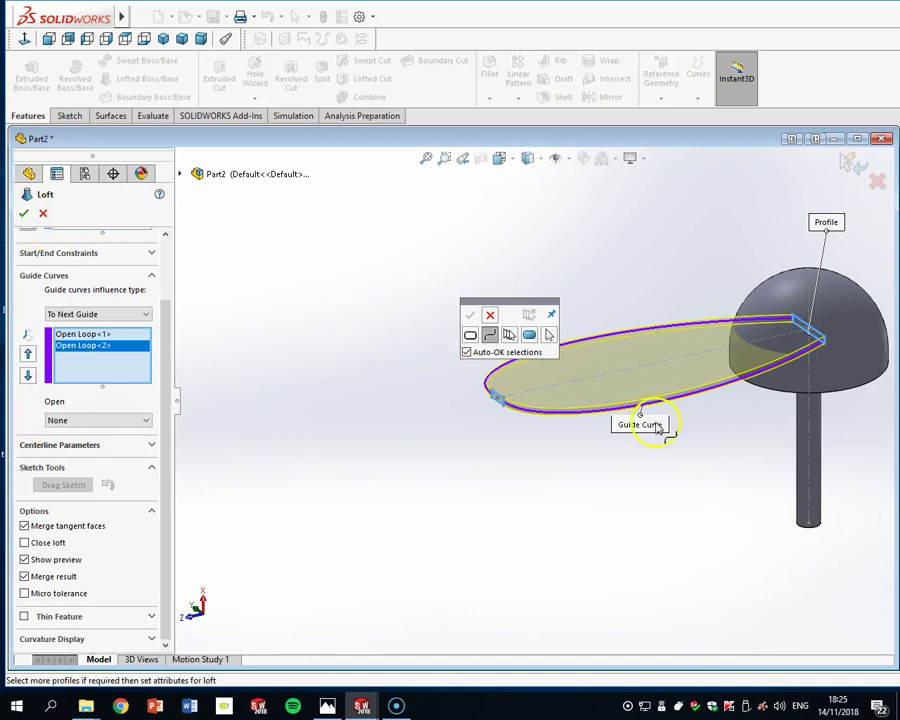
left_click(23, 213)
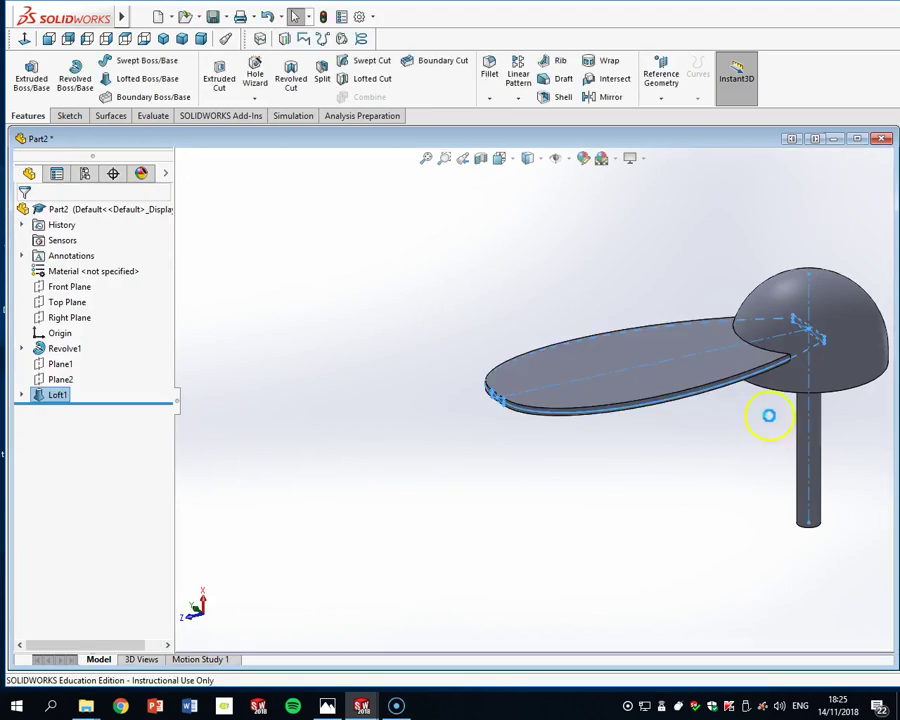
Try to fillet the blade's whole upper face with a 0.25 mm and a 0.5 mm radius
left_click(489, 72)
type("0.25")
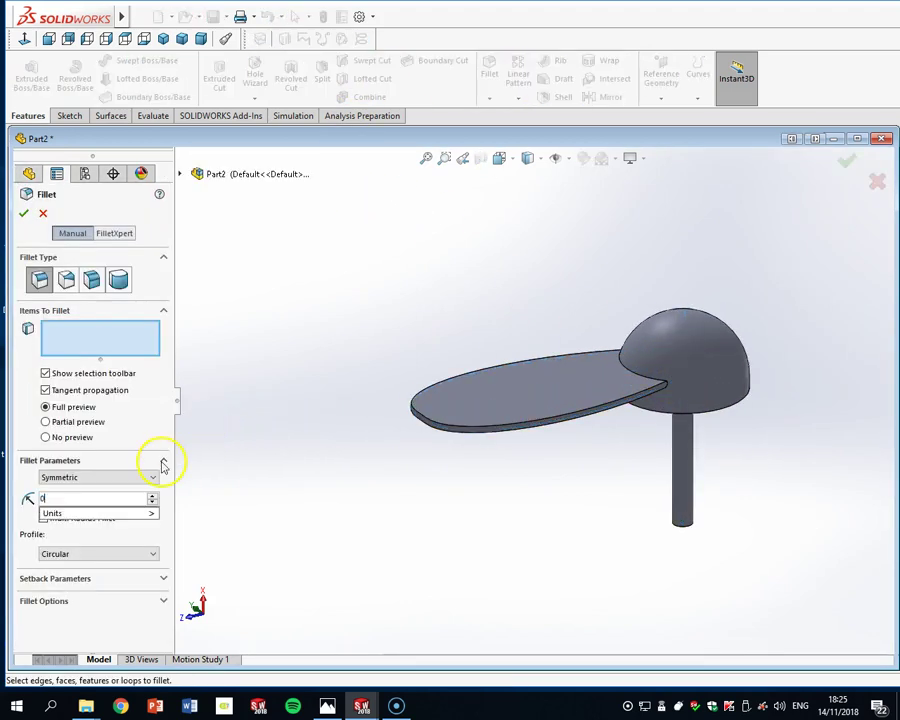
key("Return")
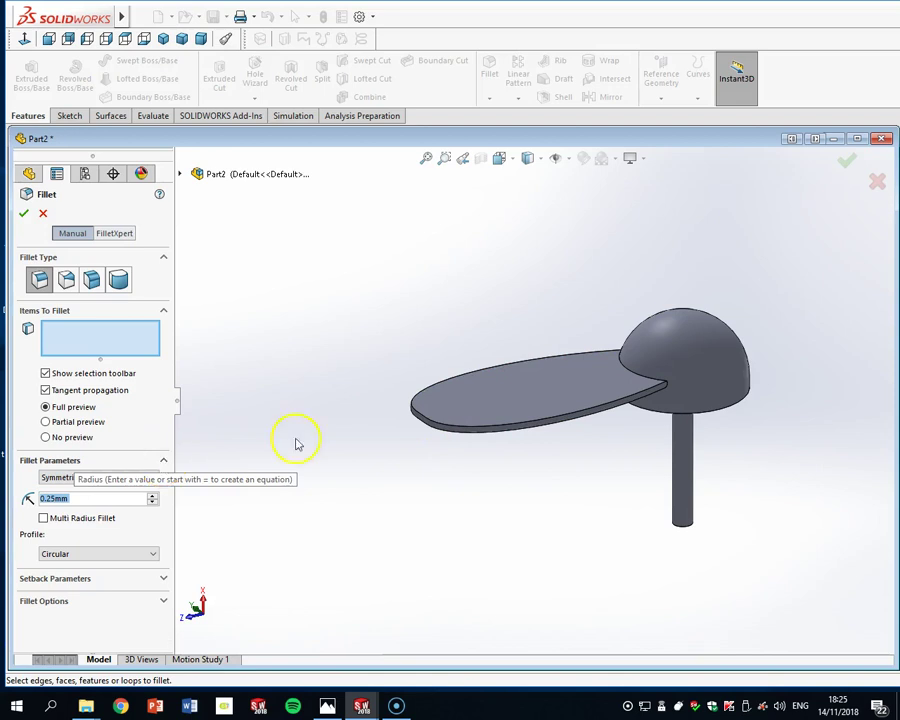
left_click(480, 400)
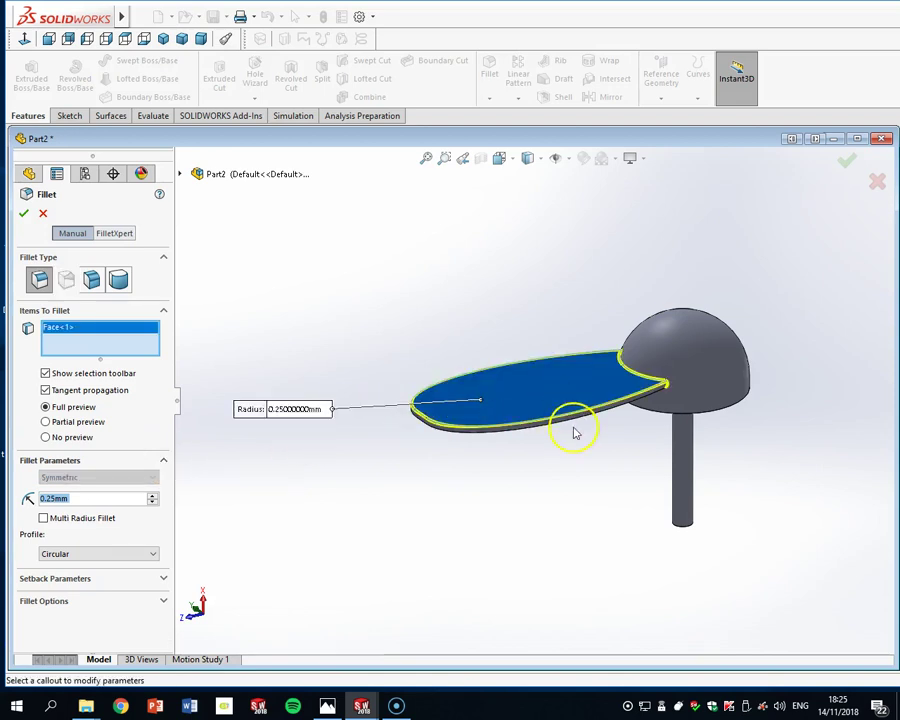
middle_click_drag(573, 450, 582, 415)
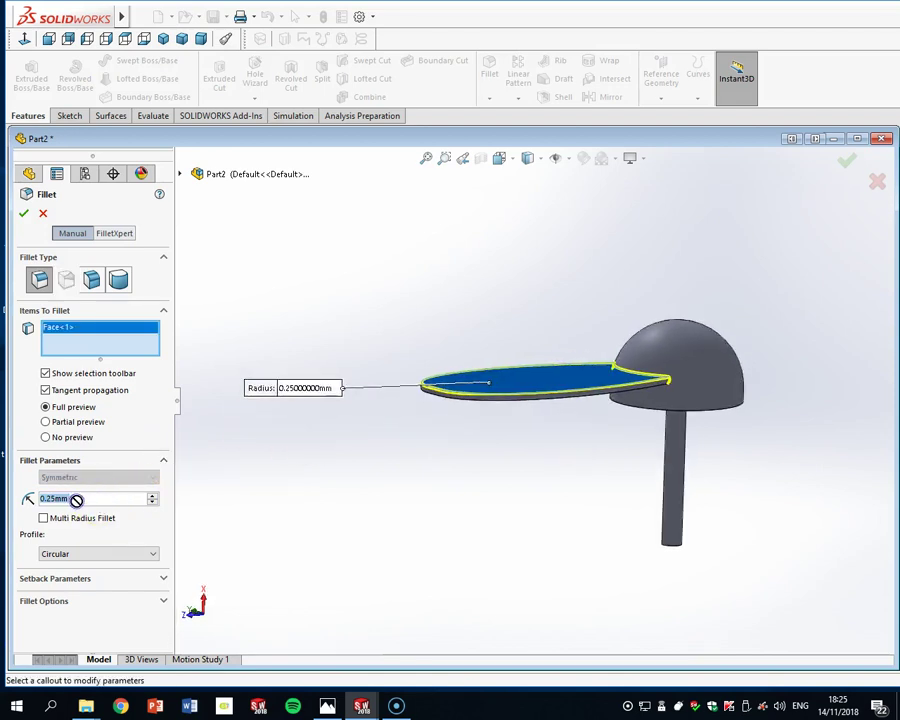
type("0.5")
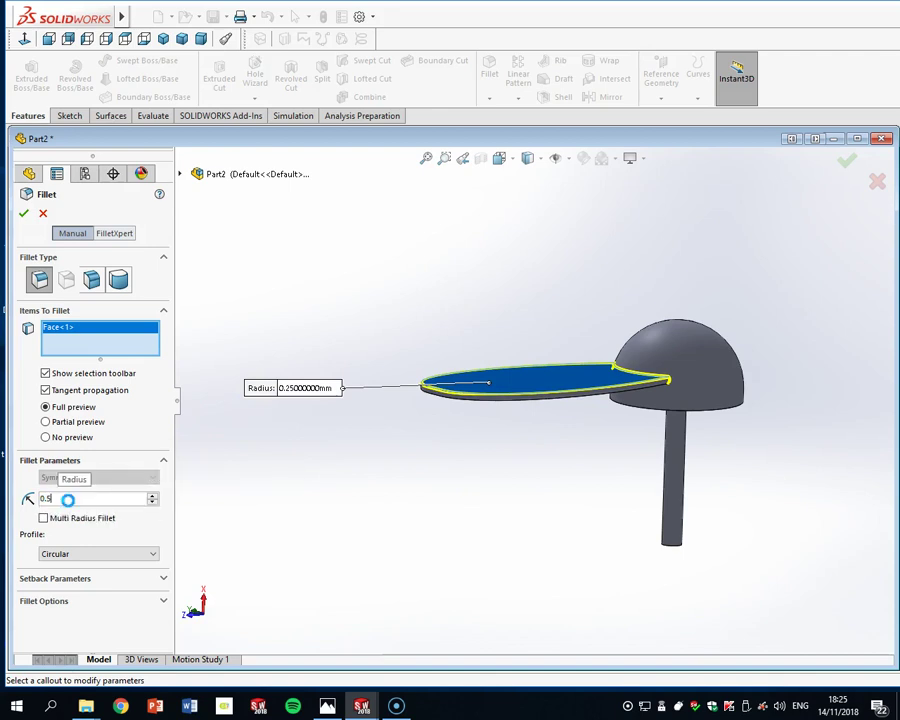
key("Return")
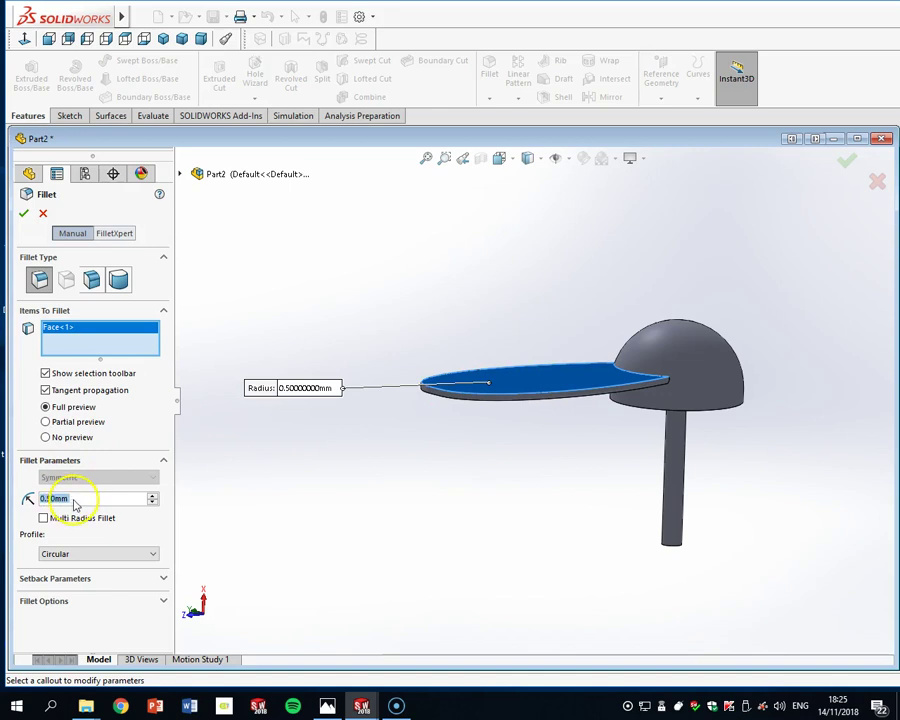
Fillet the blade's long upper and lower outline edges, instead of the upper face, with a symmetric 0.25 mm radius
type("0.25")
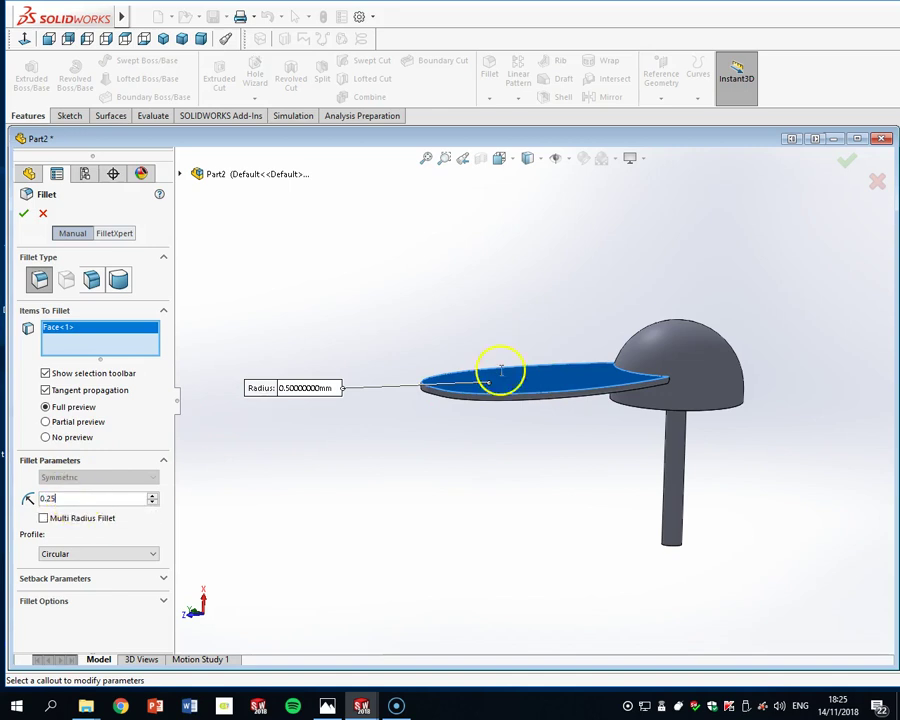
key("Return")
left_click(603, 382)
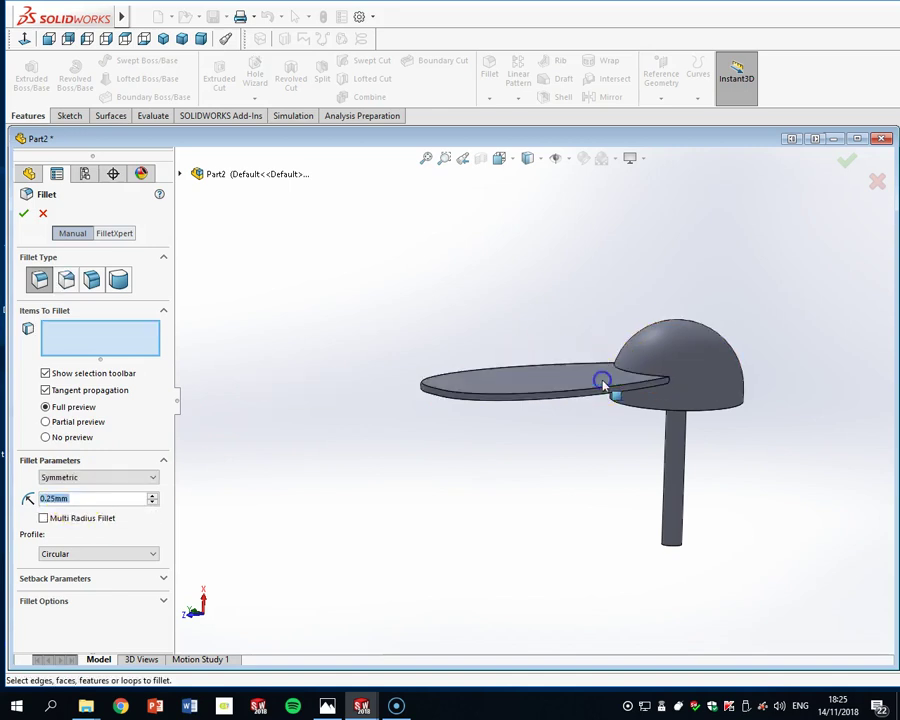
left_click(590, 387)
left_click(590, 387)
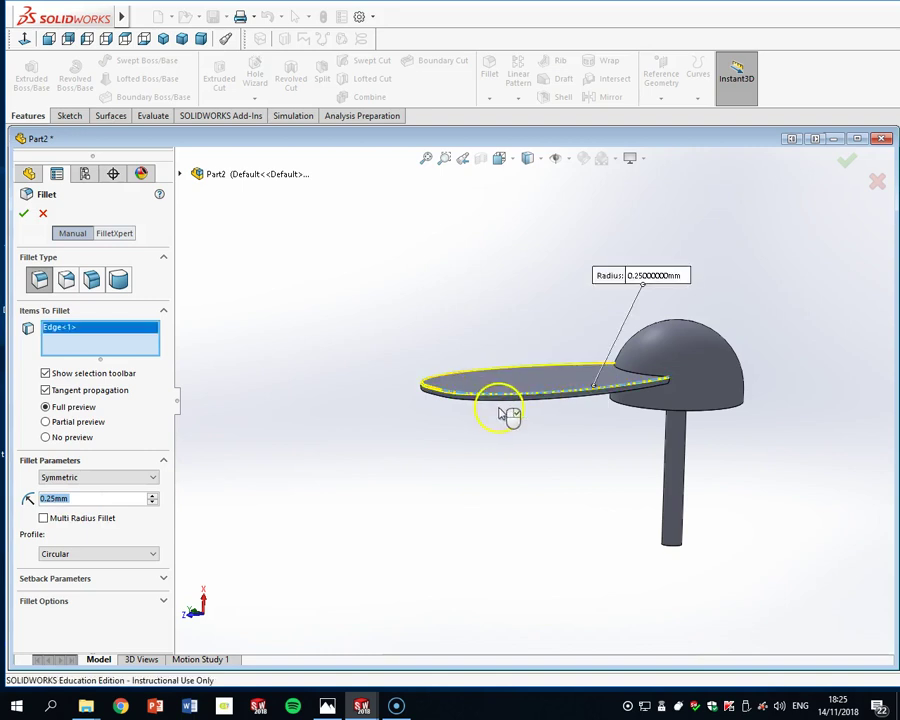
left_click(505, 401)
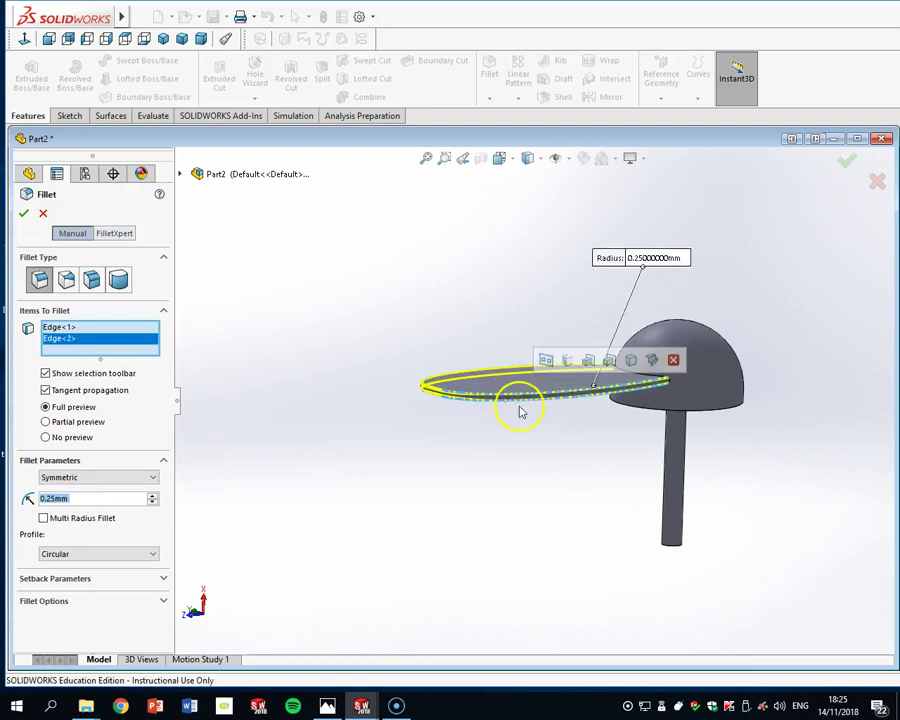
left_click(27, 211)
Fillet the edge where the blade meets the dome with a symmetric 2 mm radius
middle_click_drag(543, 365, 530, 414)
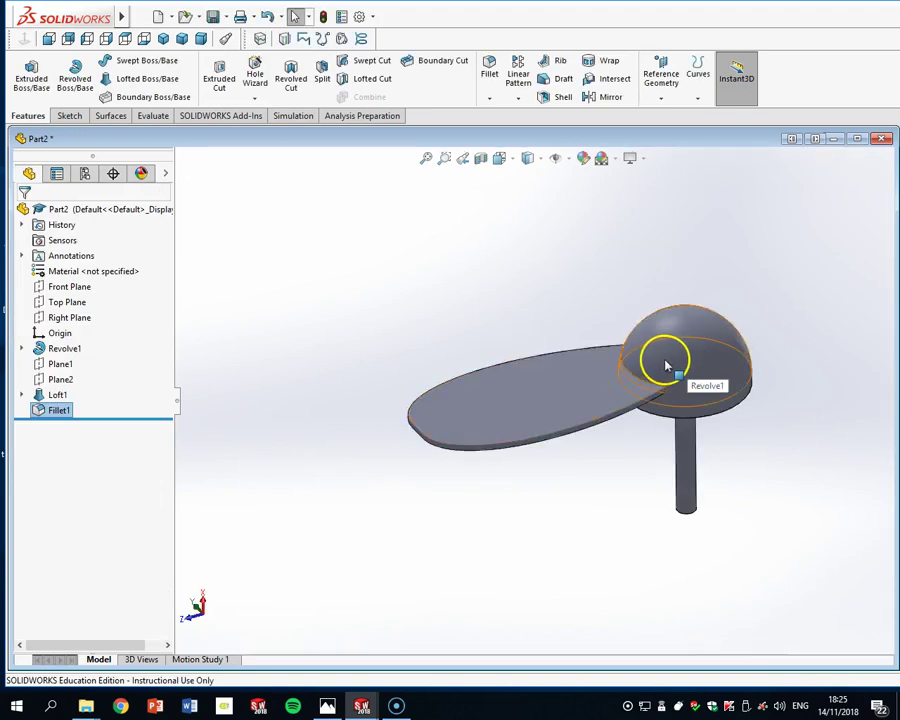
scroll(668, 376, "down", 3)
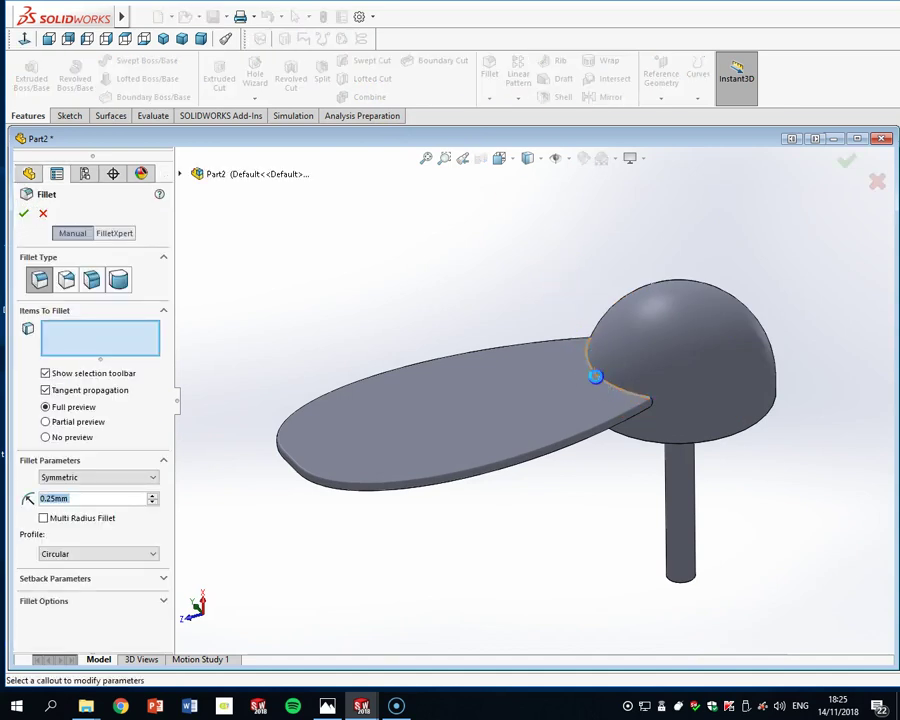
left_click(593, 376)
type("2")
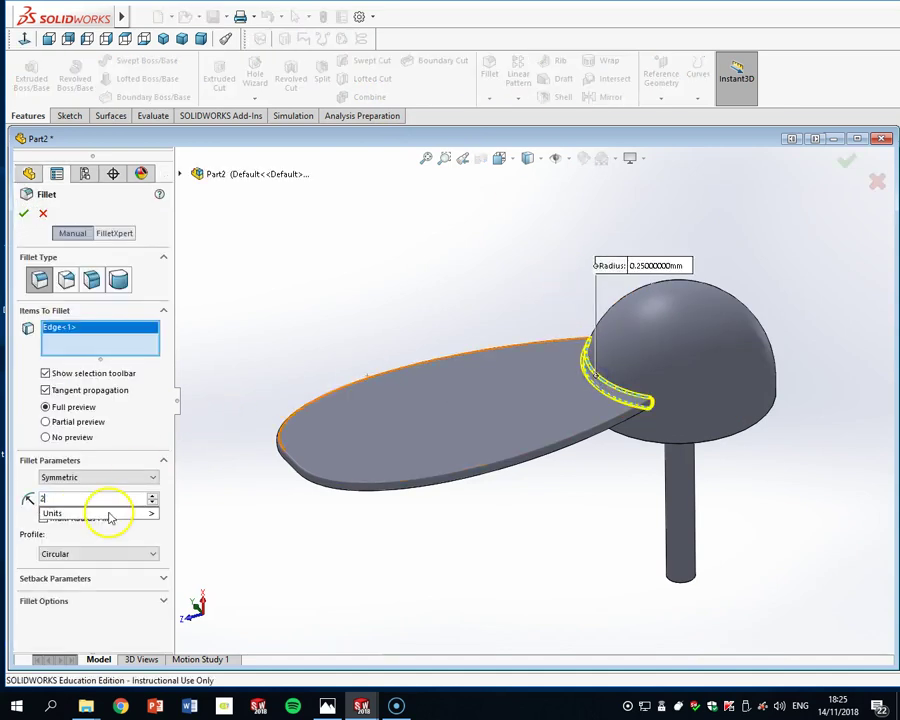
key("Return")
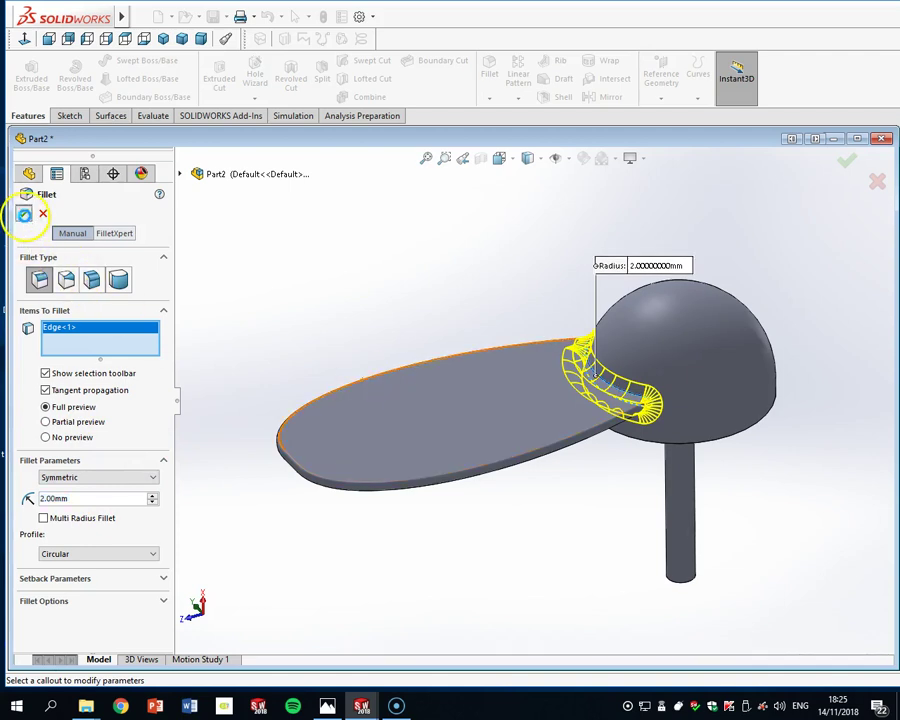
left_click(24, 214)
middle_click_drag(529, 354, 683, 406)
scroll(721, 400, "up", 3)
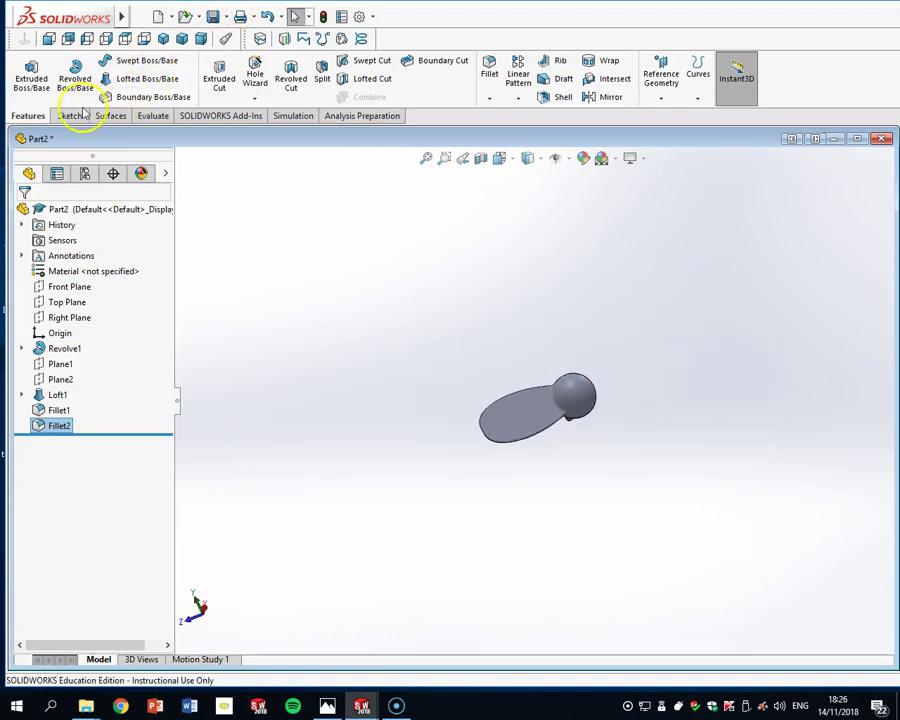
left_click(517, 98)
left_click(522, 133)
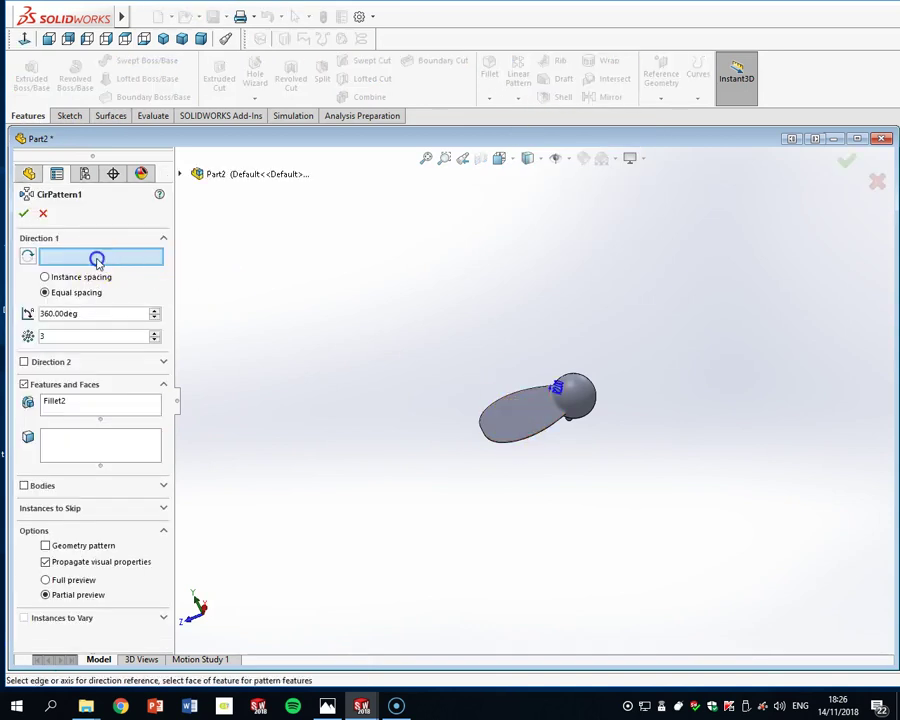
key("Escape")
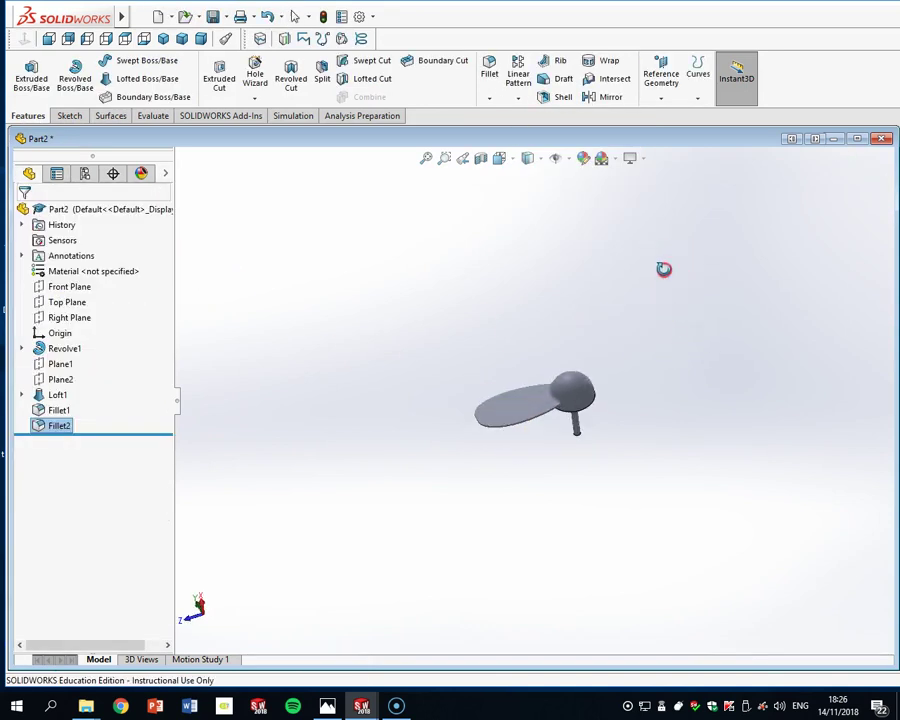
Create a reference axis through the hub from the cylindrical face at the dome's lower rim
left_click(690, 99)
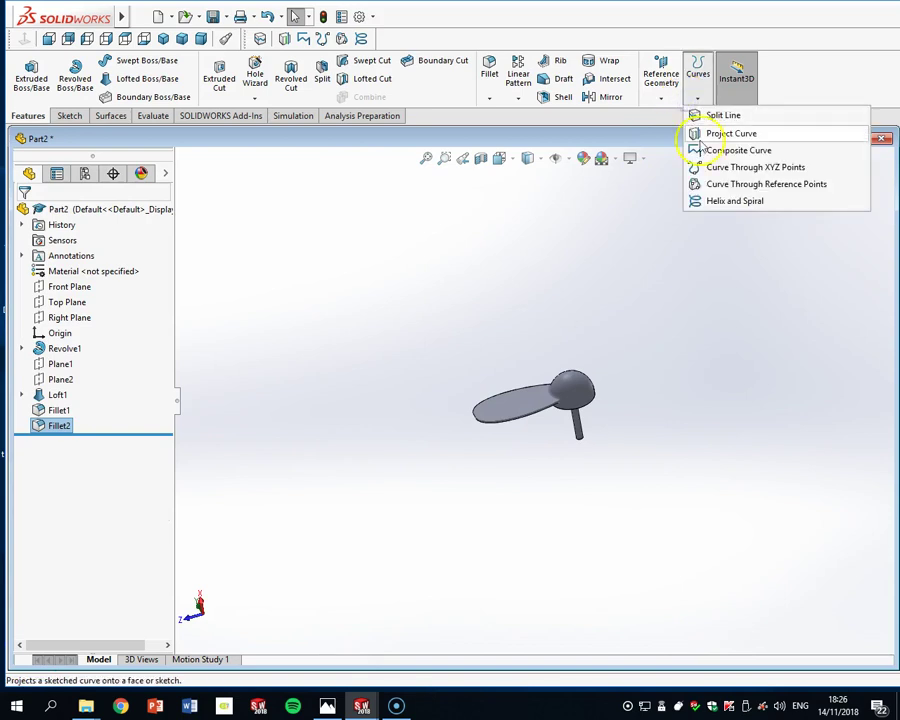
left_click(660, 98)
left_click(668, 131)
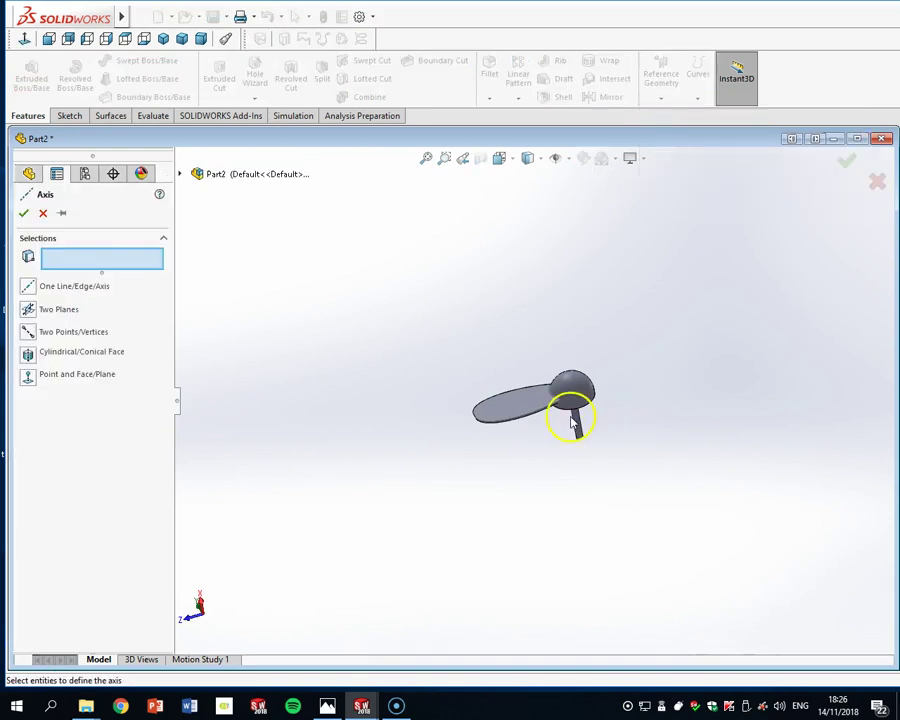
scroll(578, 420, "down", 5)
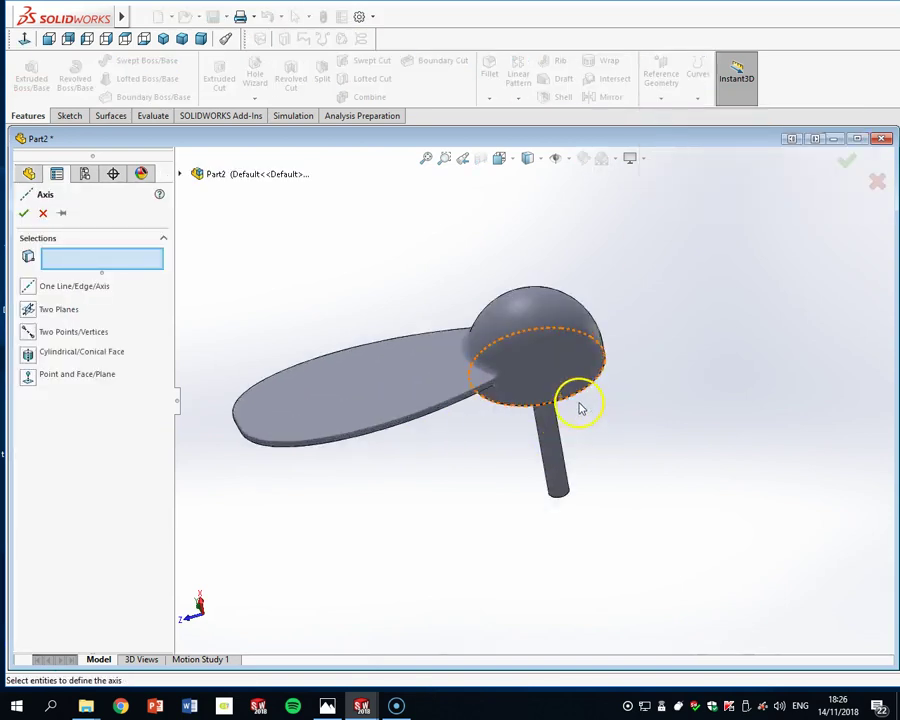
scroll(575, 388, "up", 2)
left_click(576, 393)
scroll(583, 396, "up", 4)
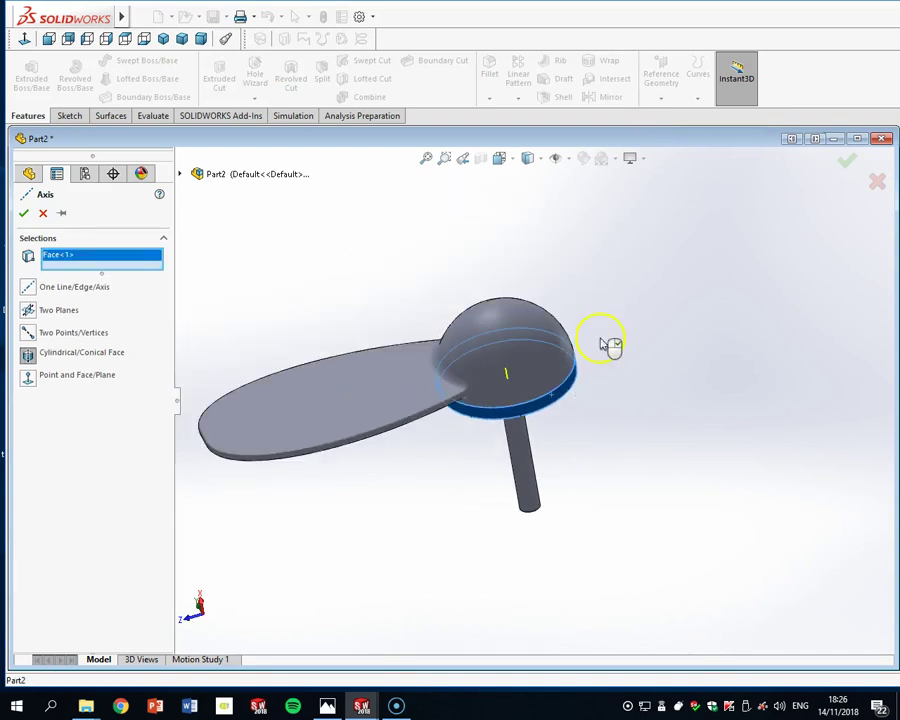
left_click(845, 165)
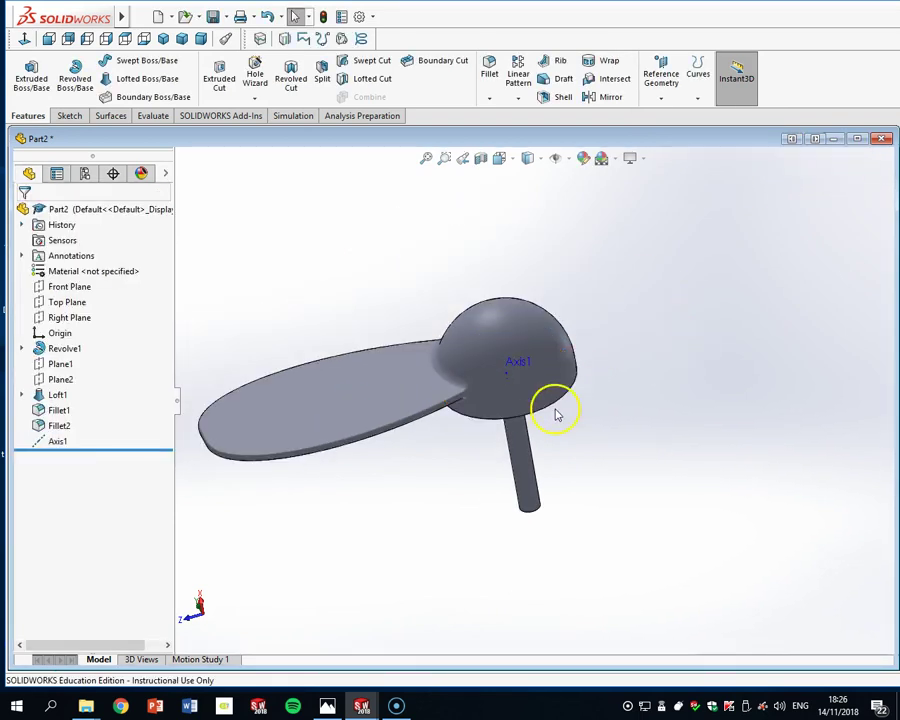
Circularly pattern the blade loft and its root fillet around Axis1 with 3 equally spaced instances over 360 degrees
scroll(517, 377, "down", 3)
scroll(516, 380, "up", 3)
left_click(517, 98)
left_click(540, 132)
left_click(380, 436)
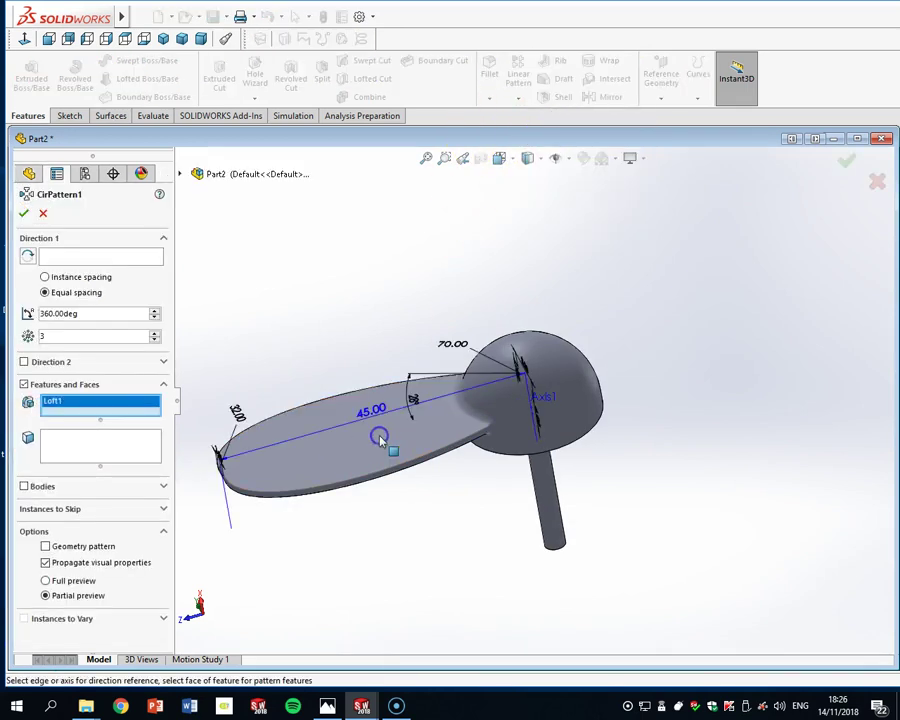
left_click(476, 416)
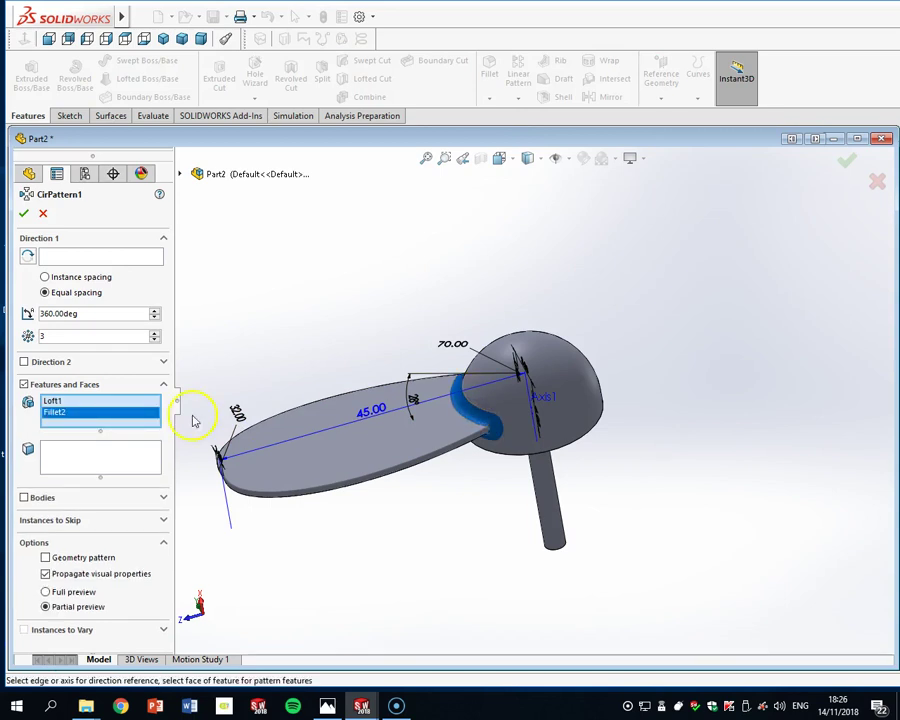
left_click(70, 258)
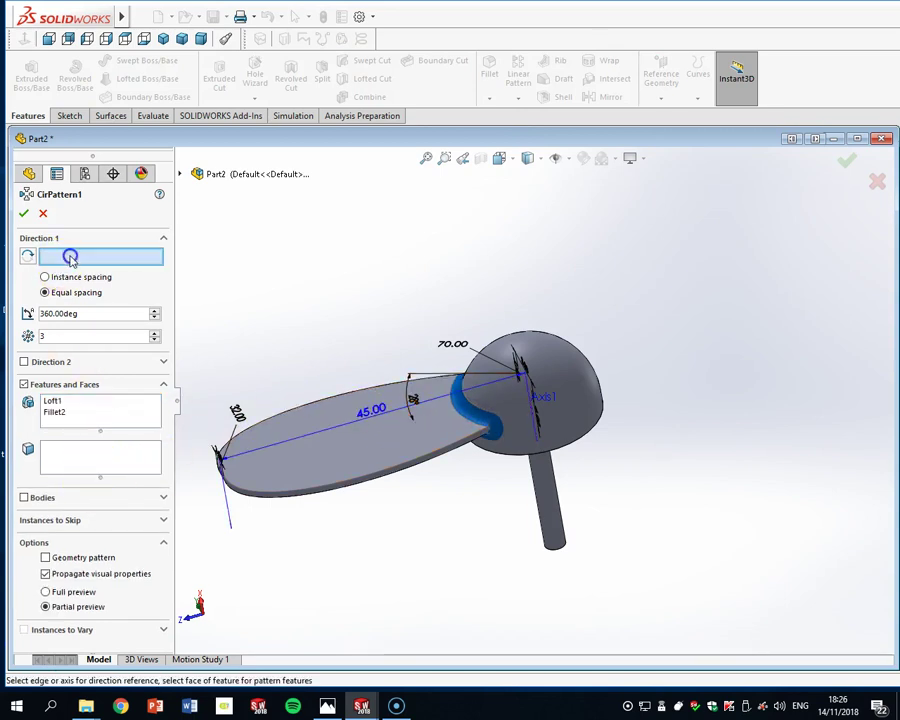
scroll(540, 418, "down", 3)
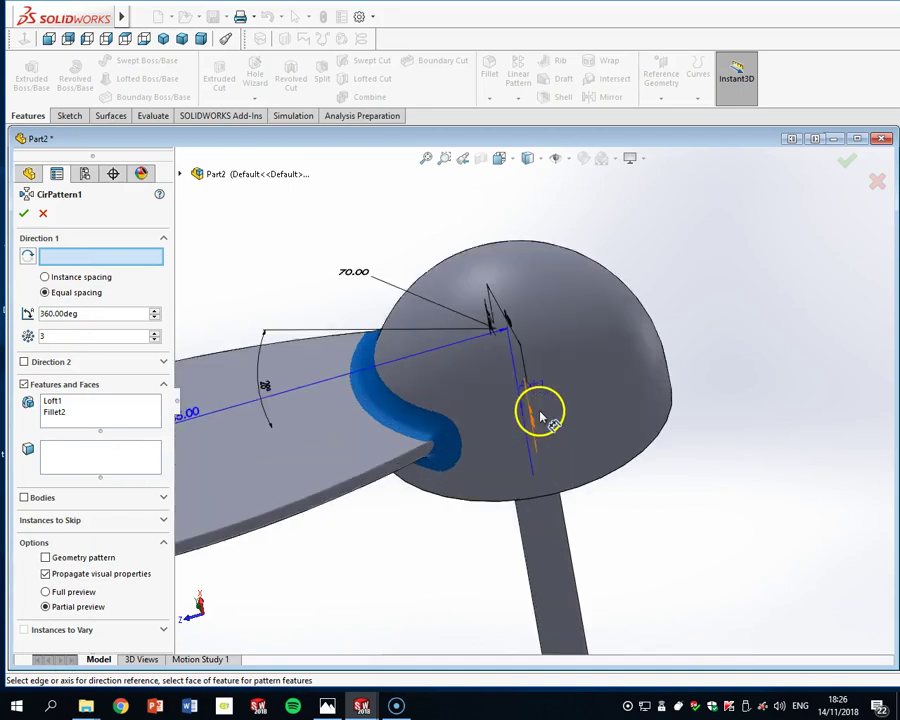
scroll(540, 418, "down", 3)
left_click(497, 398)
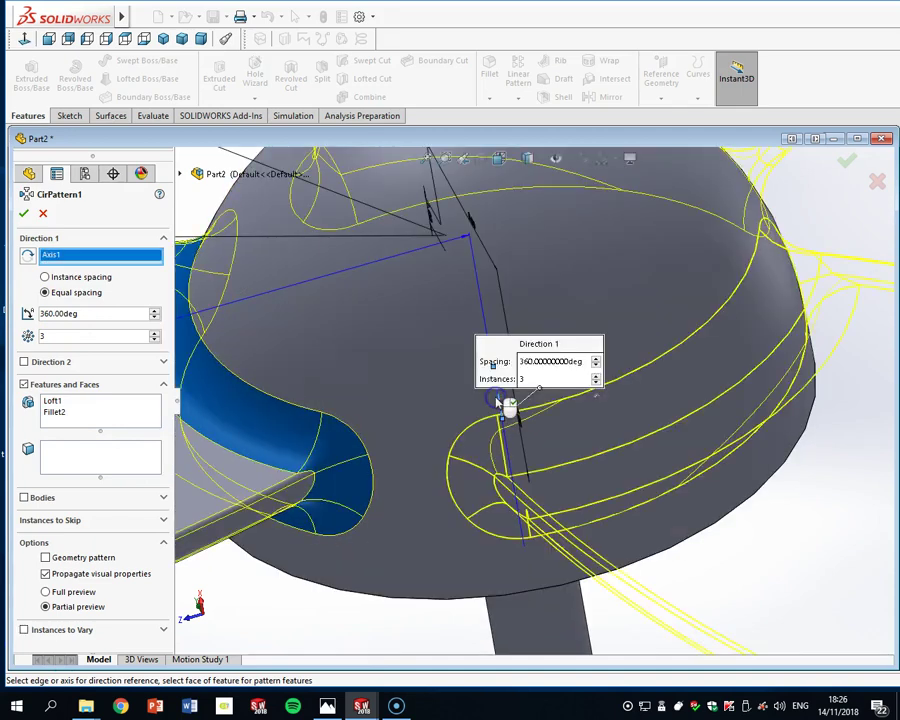
scroll(497, 398, "up", 5)
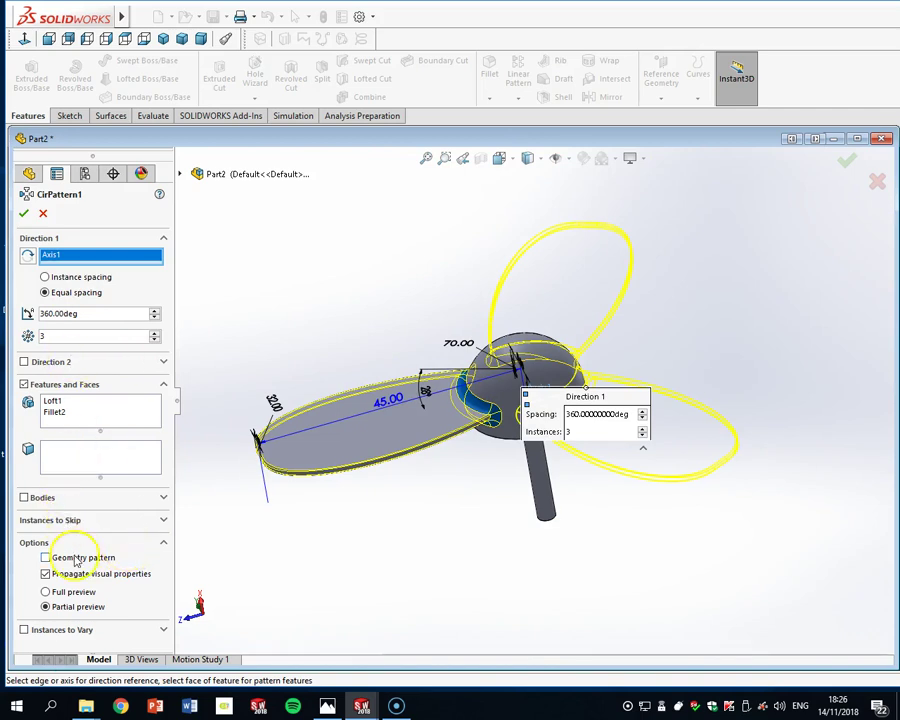
left_click(24, 215)
scroll(368, 368, "up", 2)
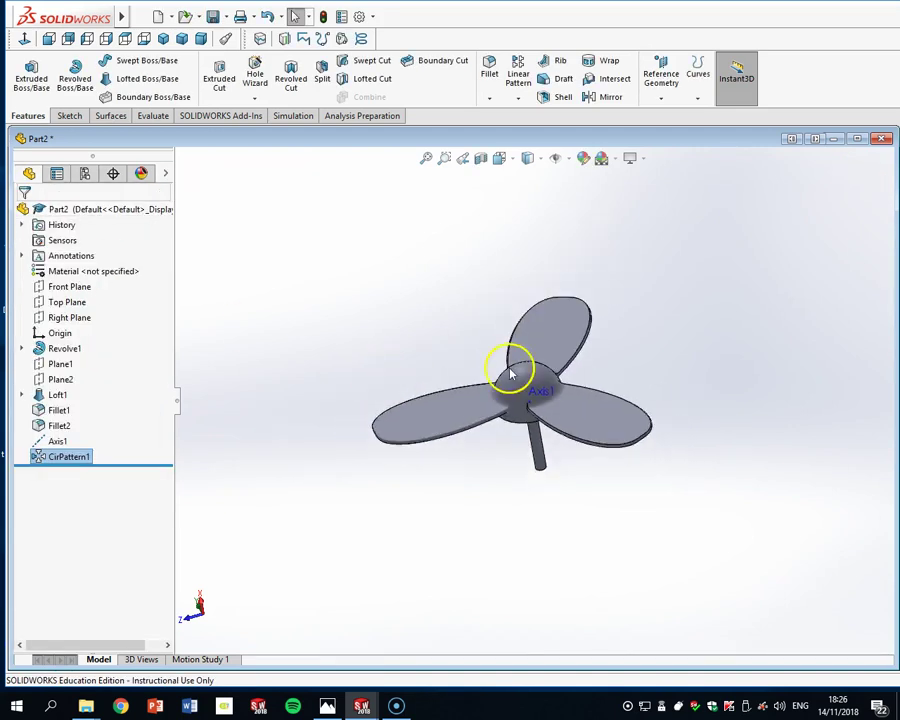
Fillet the lower outer edge of the hub, on the shaft side, with a symmetric 0.5 mm radius
middle_click_drag(510, 373, 555, 404)
middle_click_drag(517, 362, 454, 119)
left_click(489, 70)
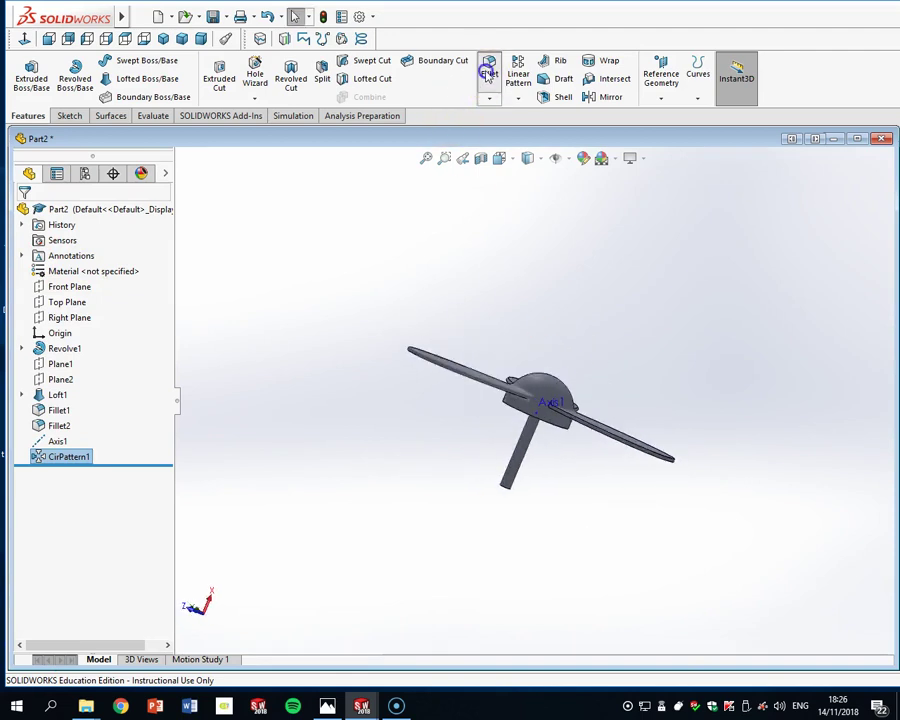
left_click(565, 427)
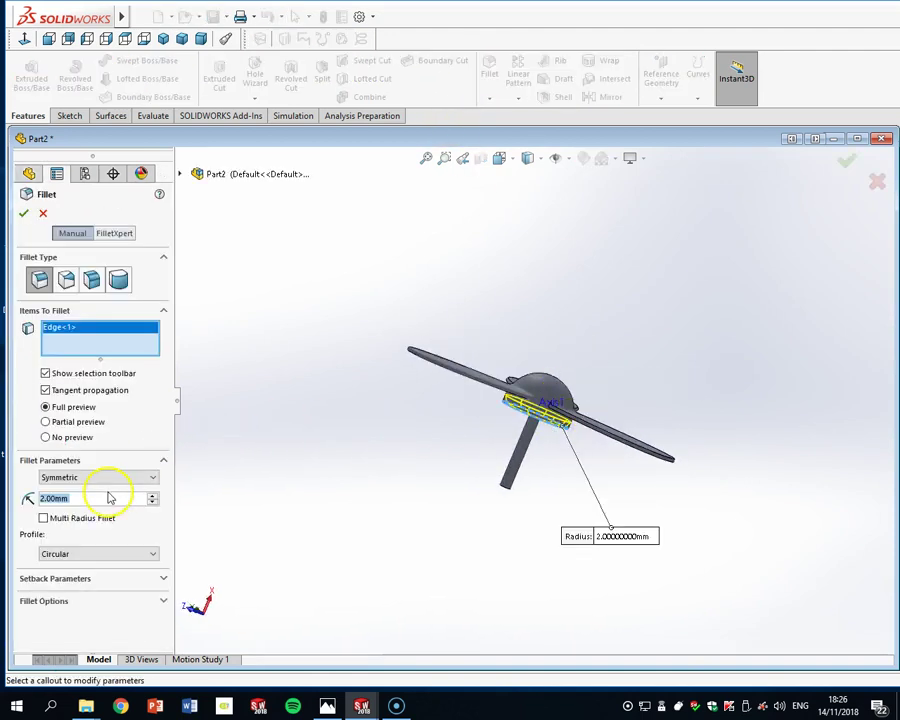
type("0.5")
key("Return")
key("Return")
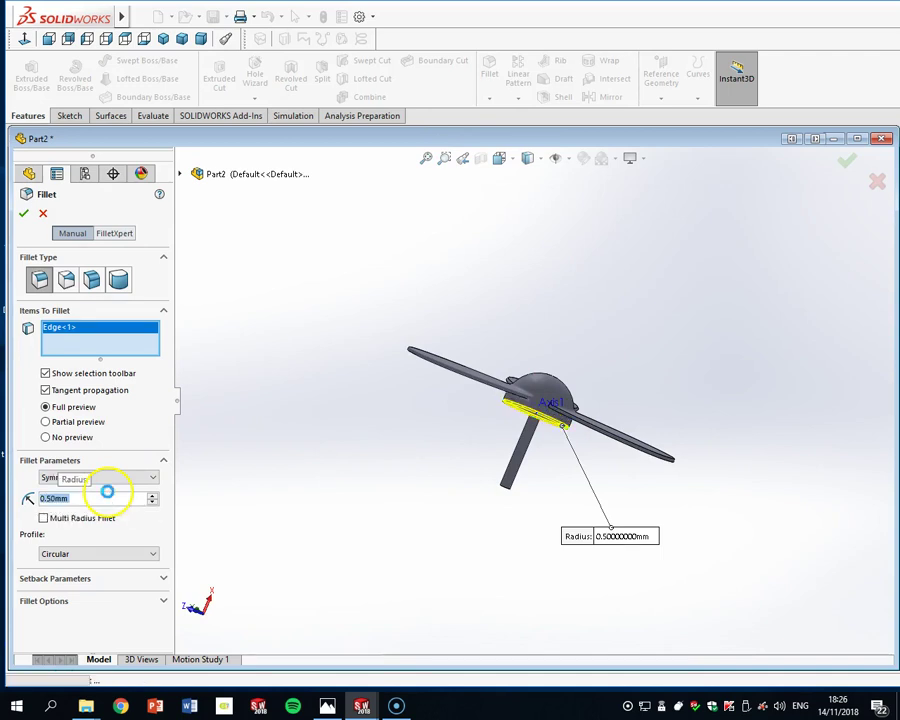
Inspect the patterned blades, their outline edges and their blends into the hub from several angles
middle_click_drag(450, 468, 528, 408)
scroll(505, 418, "down", 5)
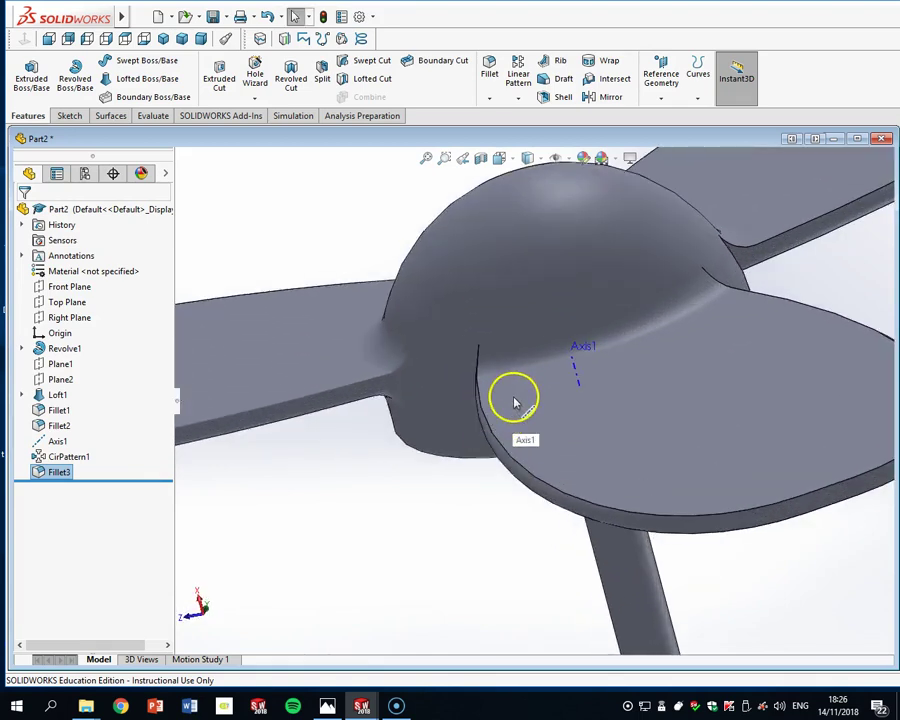
scroll(516, 396, "up", 3)
scroll(523, 399, "up", 1)
middle_click_drag(707, 427, 777, 410)
scroll(821, 352, "down", 4)
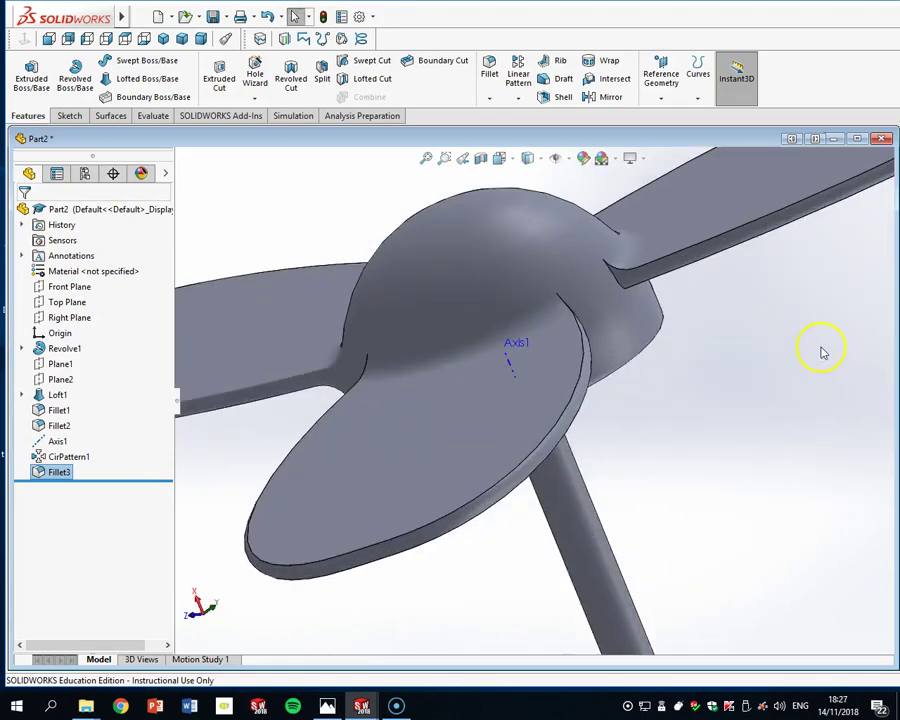
middle_click_drag(718, 314, 729, 348)
scroll(707, 367, "up", 4)
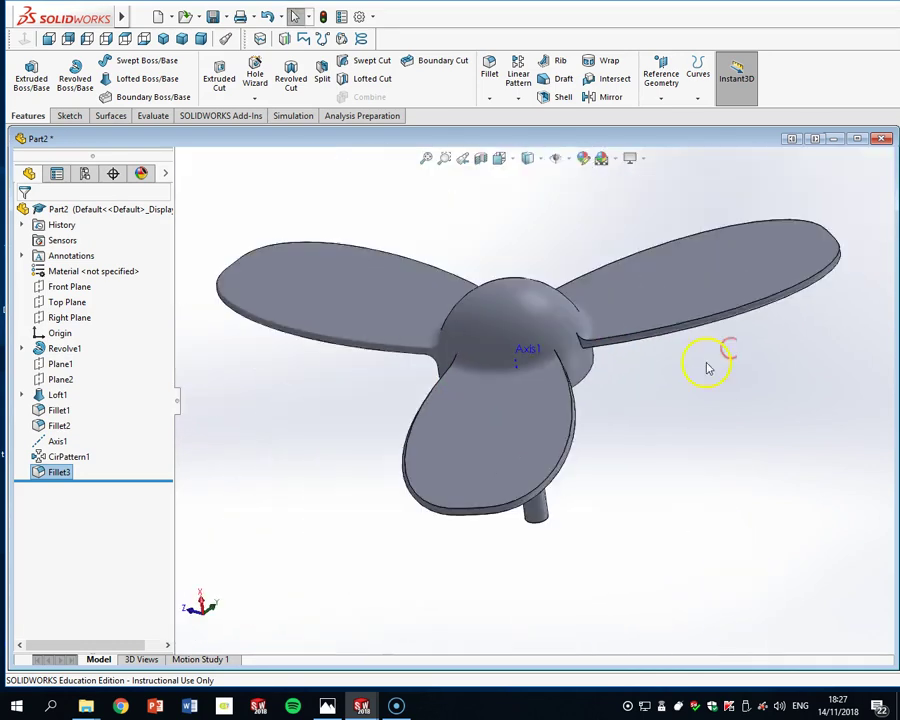
Edit the circular pattern to also include the blade's outline edge fillet, Fillet1
right_click(42, 457)
left_click(63, 397)
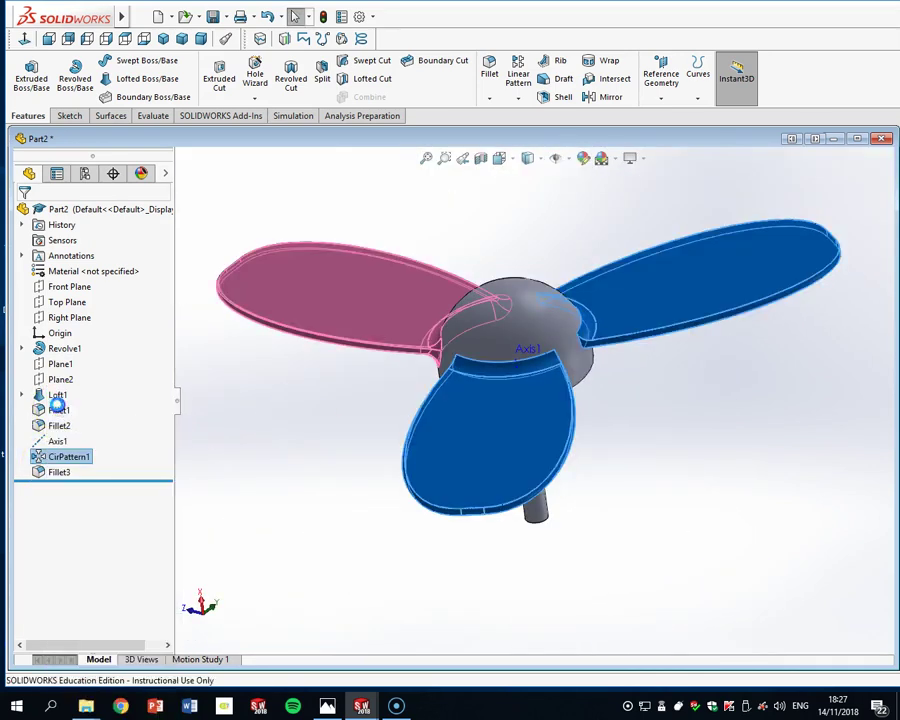
scroll(376, 342, "down", 2)
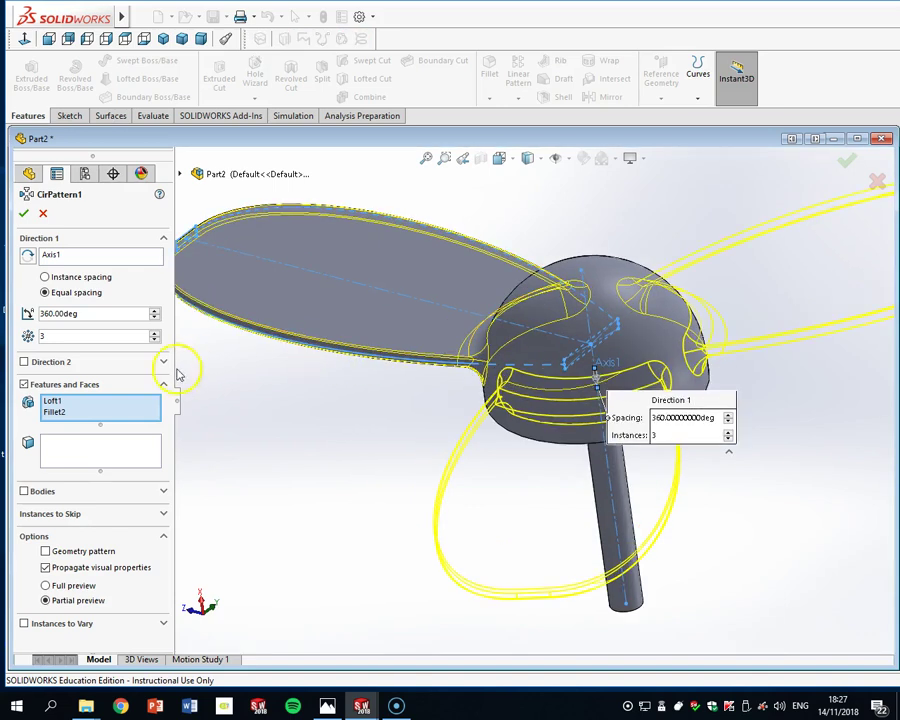
left_click(82, 414)
scroll(295, 342, "down", 8)
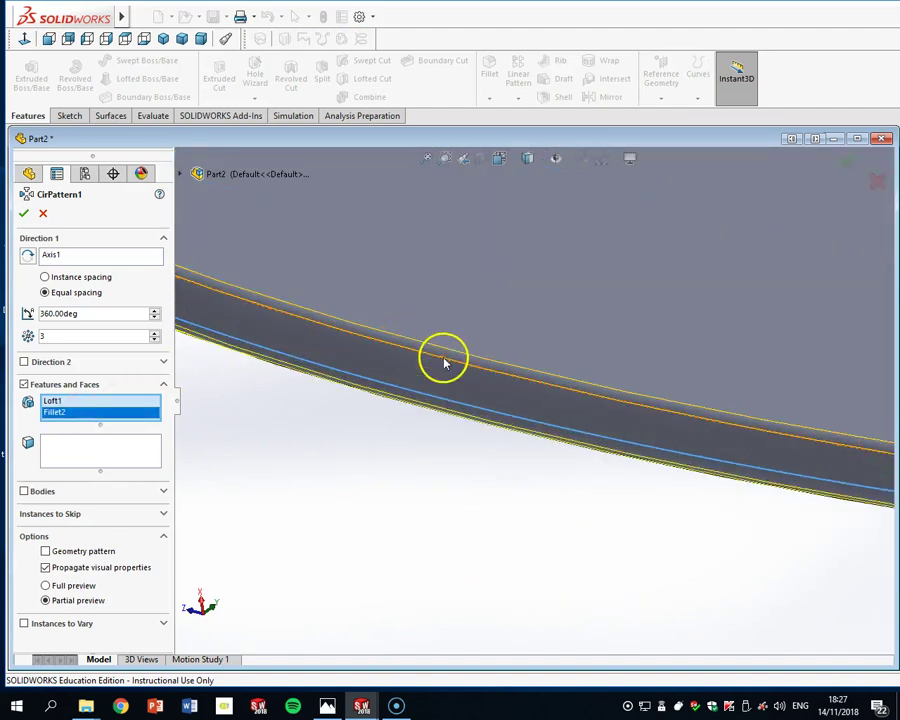
left_click(460, 358)
scroll(466, 364, "up", 5)
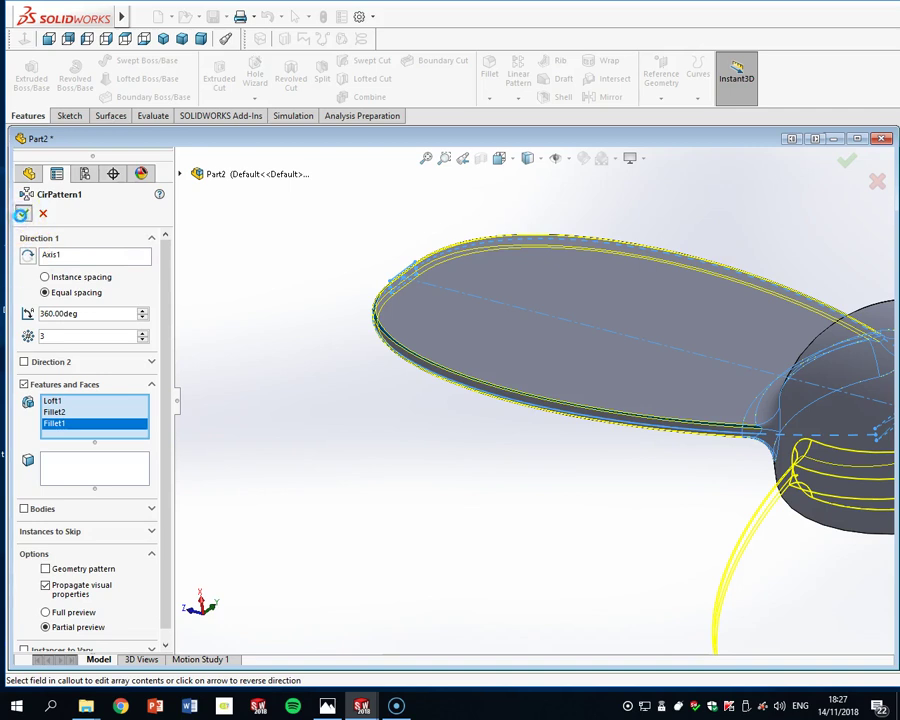
scroll(570, 378, "down", 2)
key("Return")
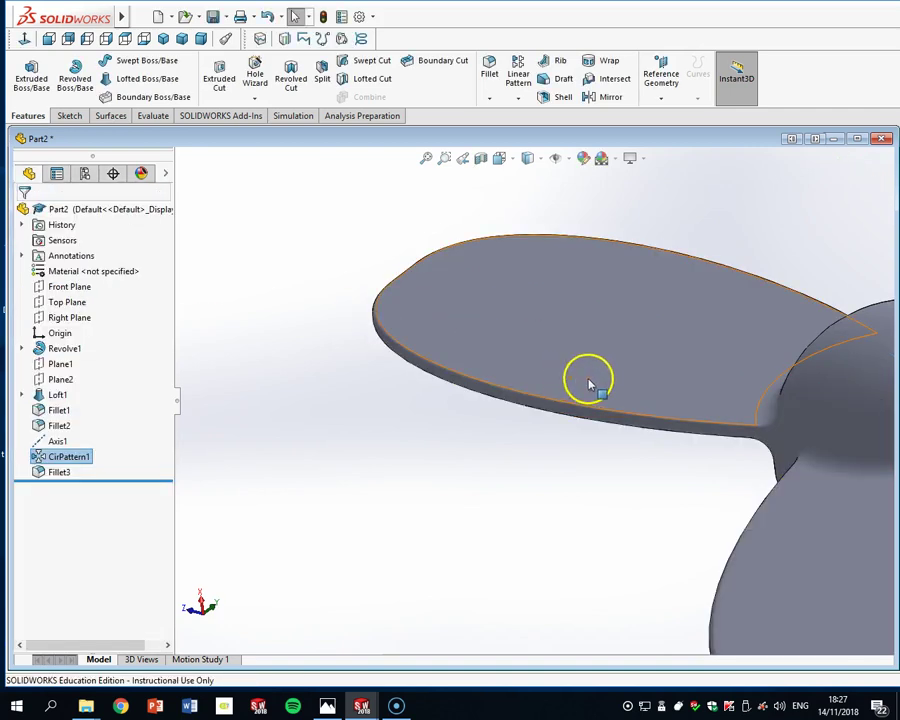
Apply the brushed steel metal appearance to the whole part and hide the reference axes in the view
scroll(590, 380, "up", 6)
middle_click_drag(704, 450, 745, 490)
scroll(745, 488, "up", 4)
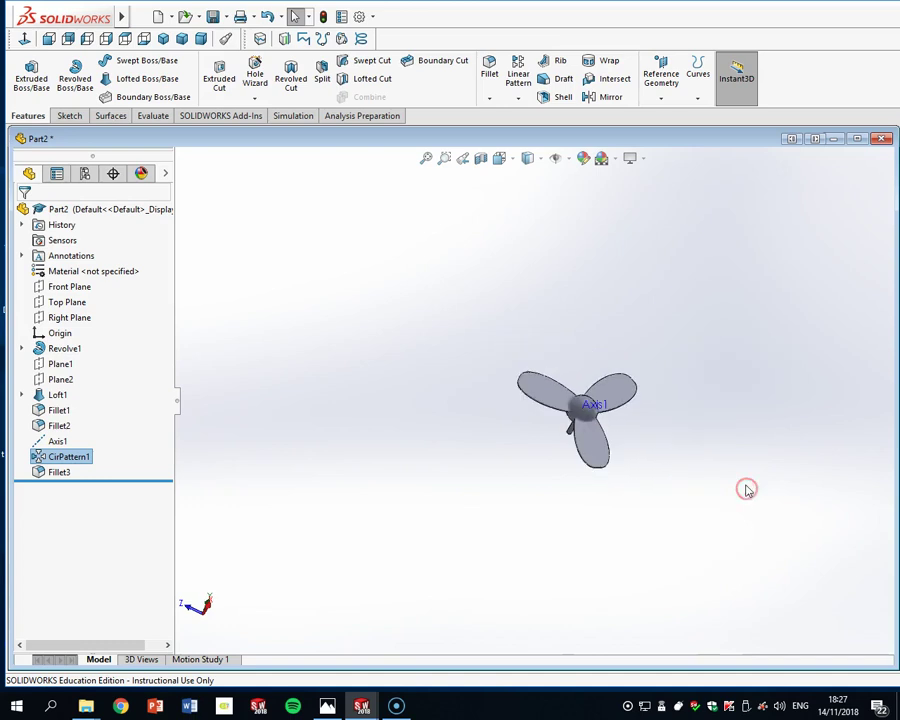
scroll(758, 452, "down", 3)
middle_click_drag(429, 403, 431, 409)
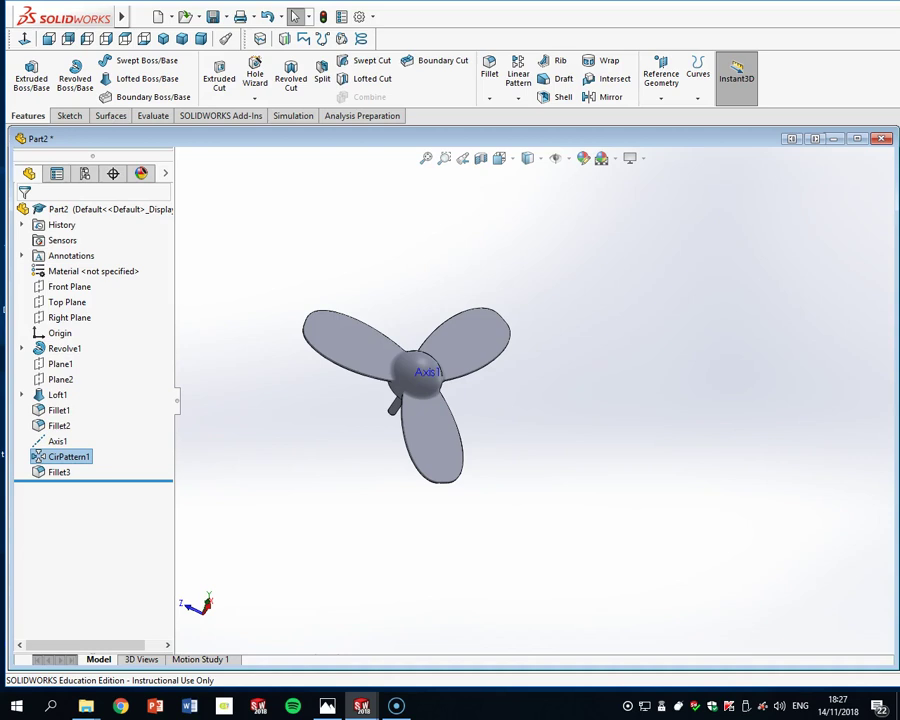
left_click_drag(899, 265, 794, 207)
left_click(780, 298)
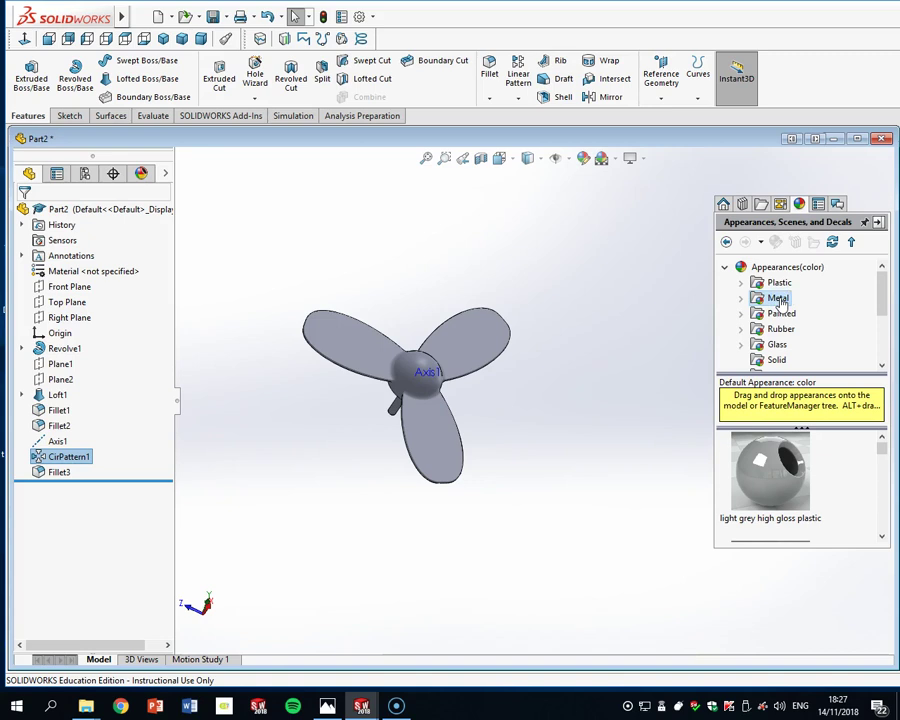
left_click(796, 283)
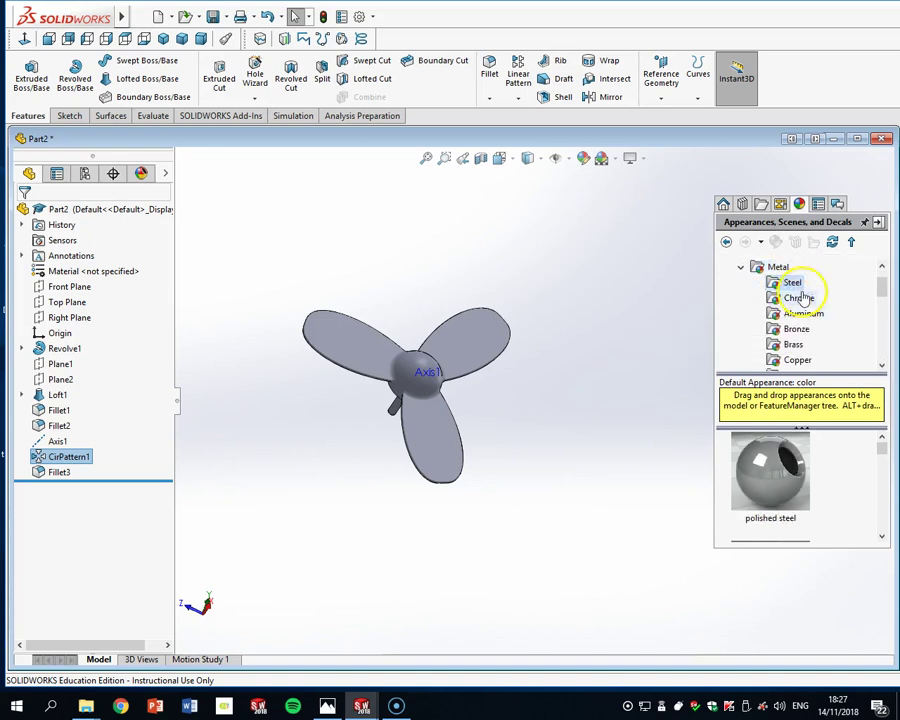
left_click(789, 284)
scroll(770, 470, "down", 1)
mouse_move(780, 462)
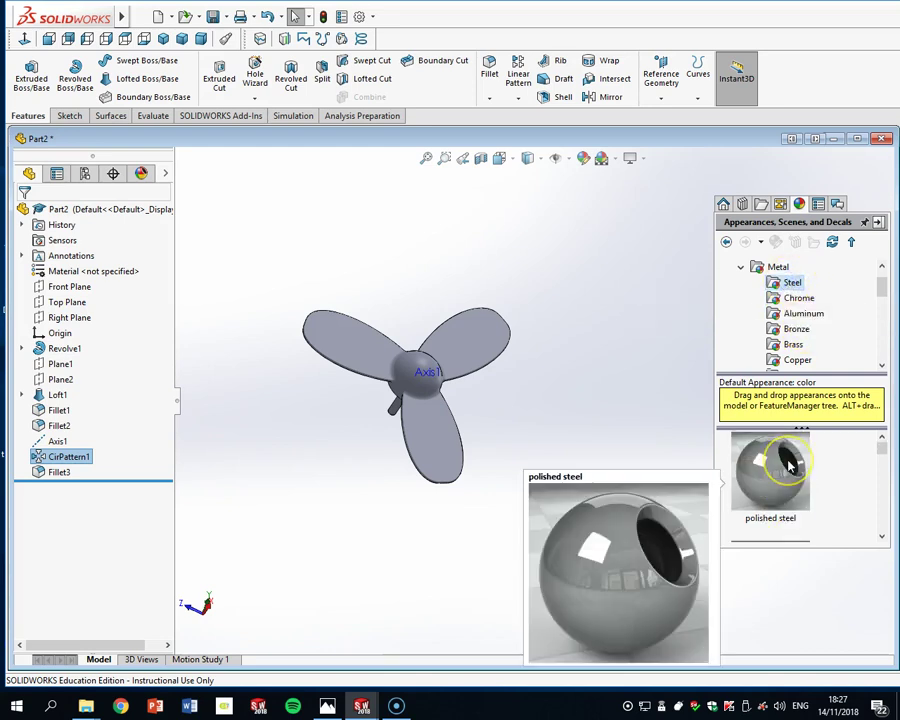
scroll(789, 465, "down", 1)
mouse_move(762, 512)
left_mouse_down()
mouse_move(558, 452)
mouse_move(443, 449)
mouse_move(447, 456)
left_mouse_up()
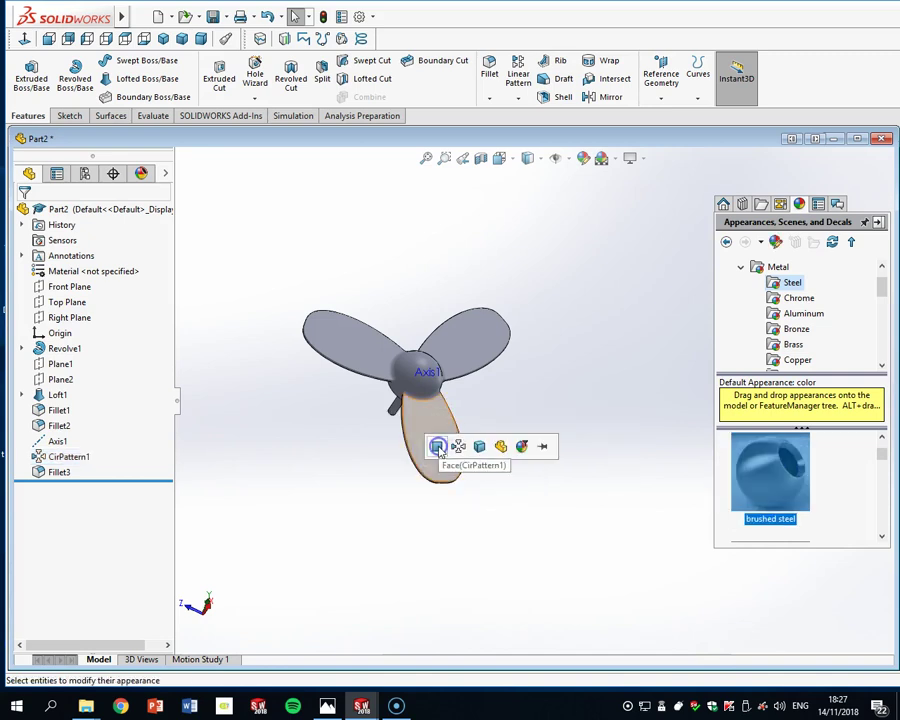
left_click(478, 448)
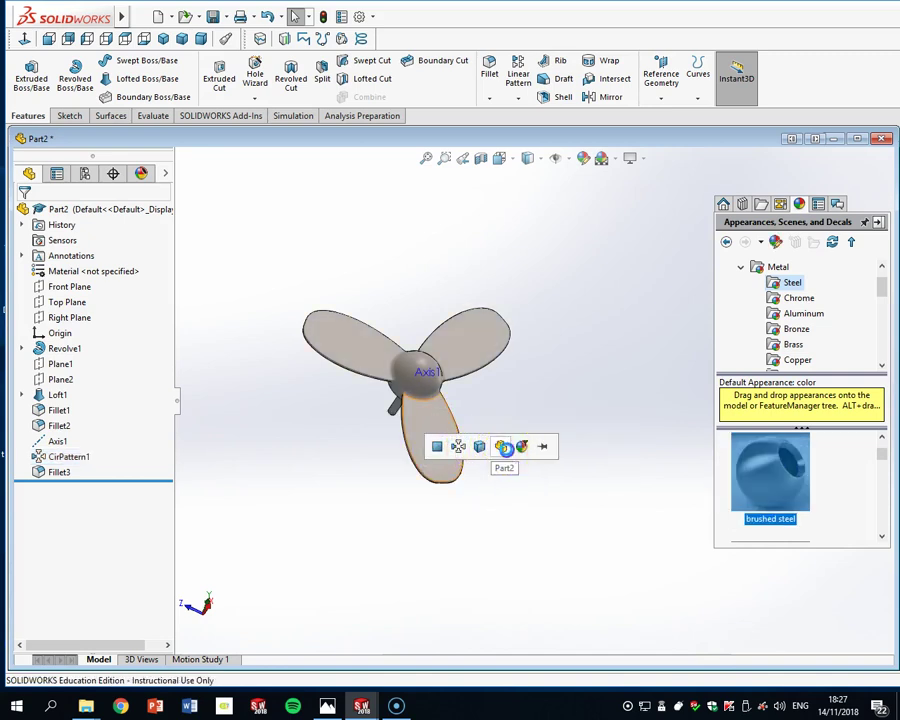
left_click(500, 447)
left_click(555, 158)
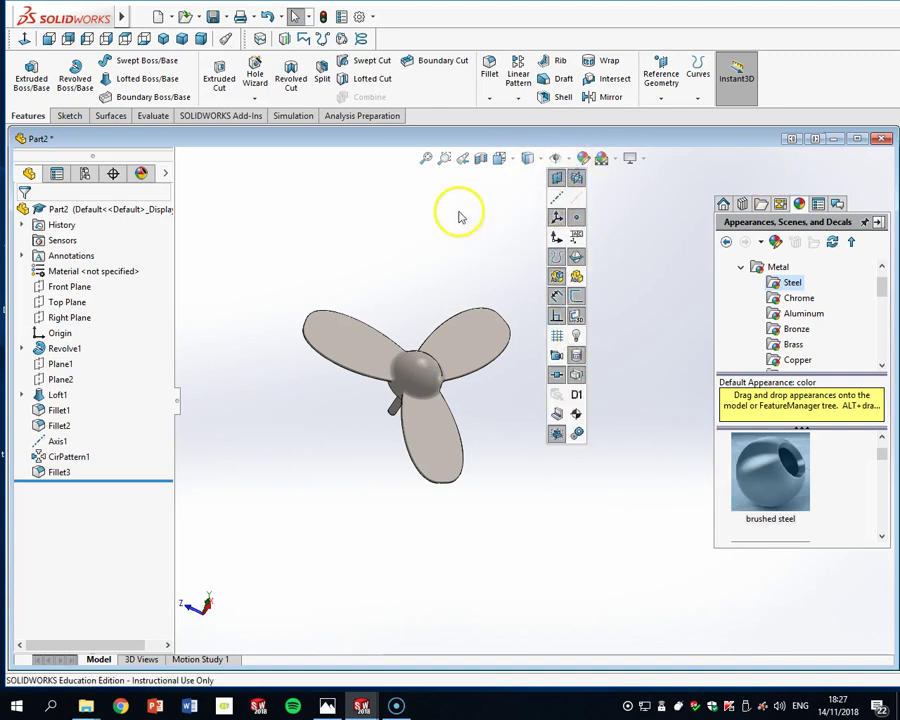
Set the isometric view, then save the part as Propeller in the Desk Fan folder and close it
left_click(164, 38)
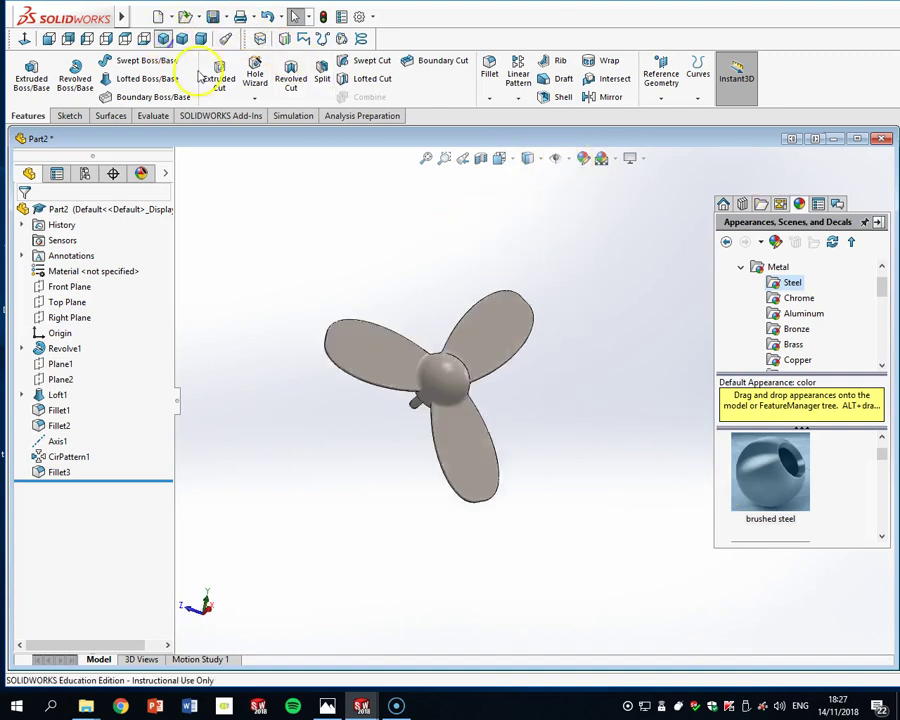
left_click(228, 18)
left_click(250, 52)
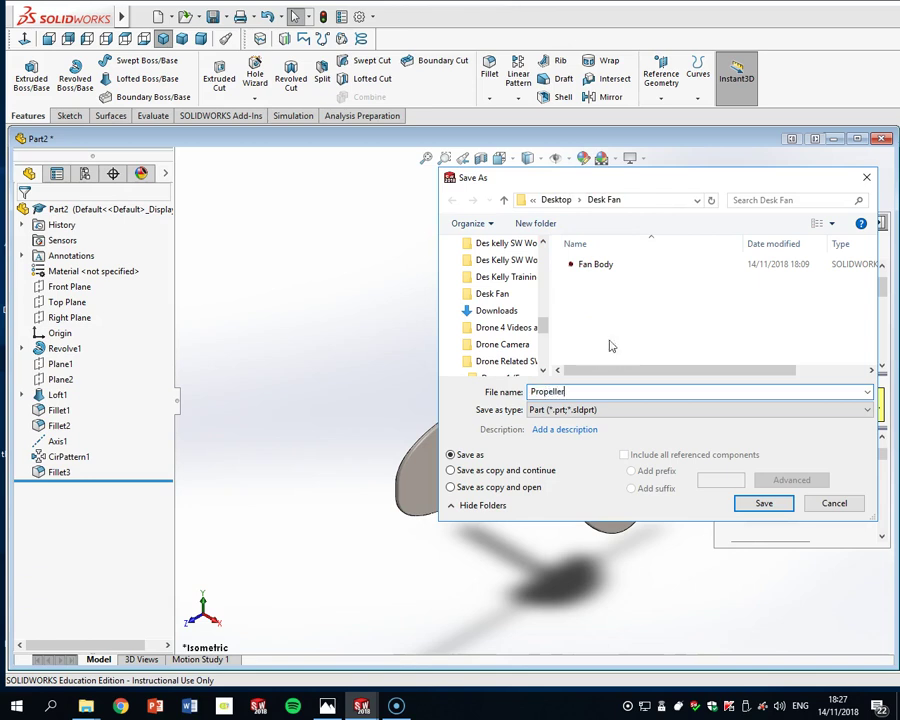
left_click(765, 505)
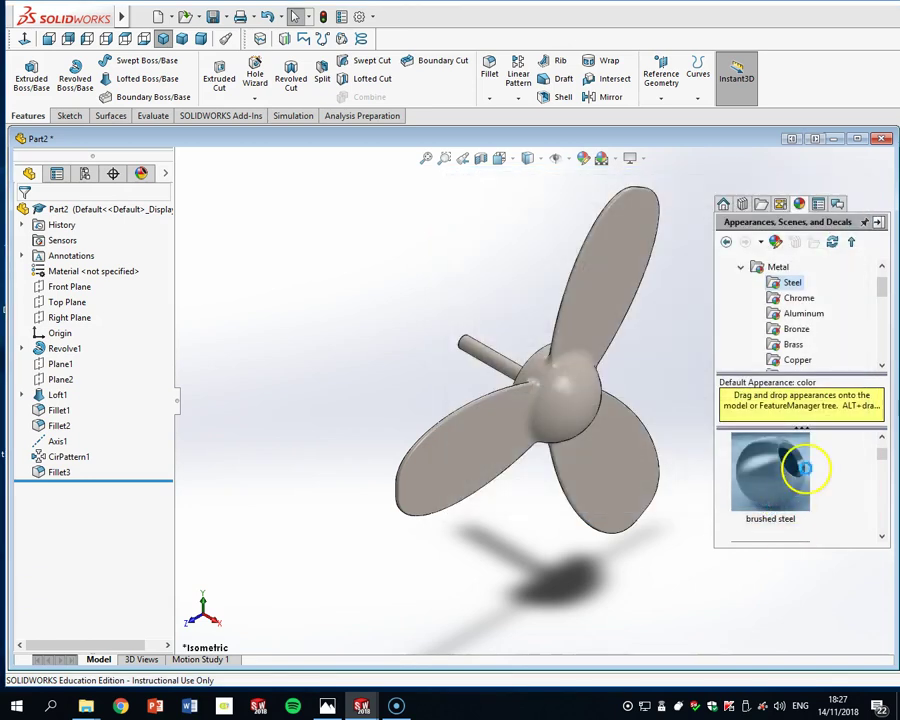
left_click(884, 140)
Create a new part and start an ellipse sketch on the Top Plane, viewed normal to the plane
left_click(160, 16)
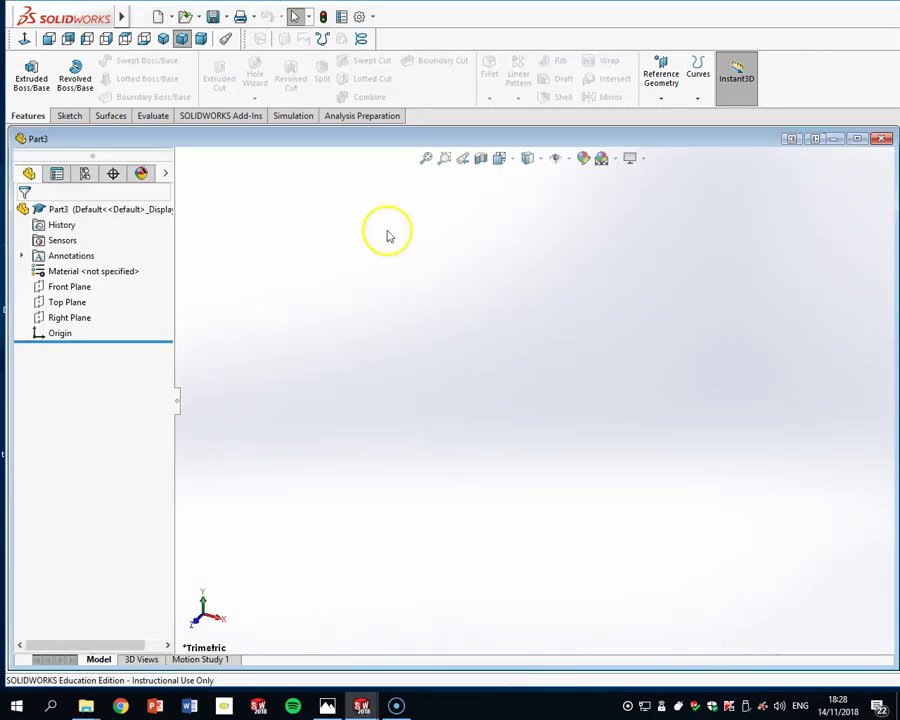
left_click(72, 303)
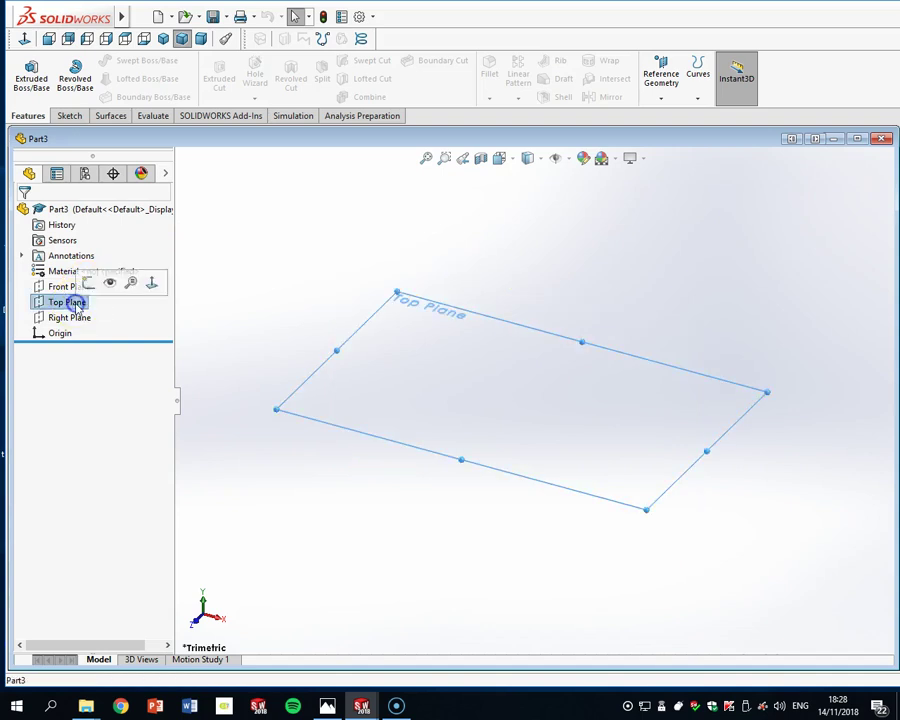
left_click(69, 115)
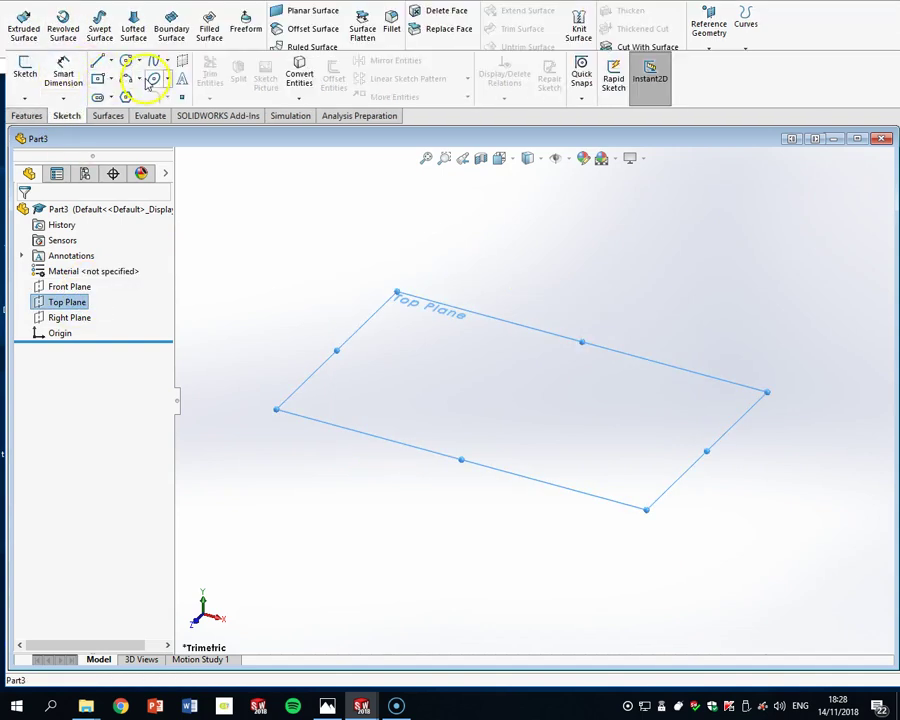
left_click(153, 79)
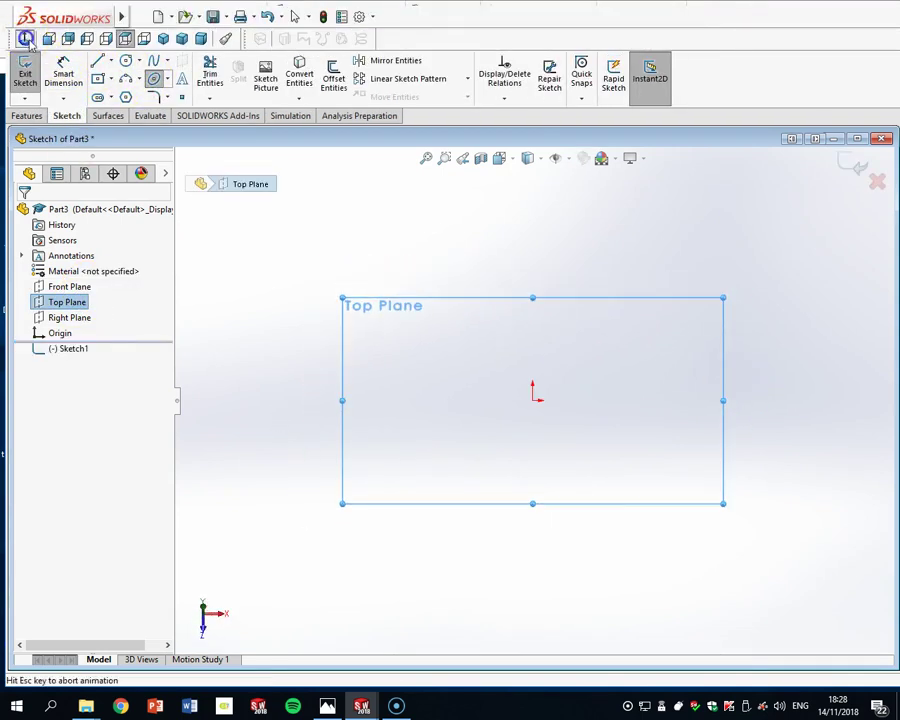
scroll(617, 428, "down", 2)
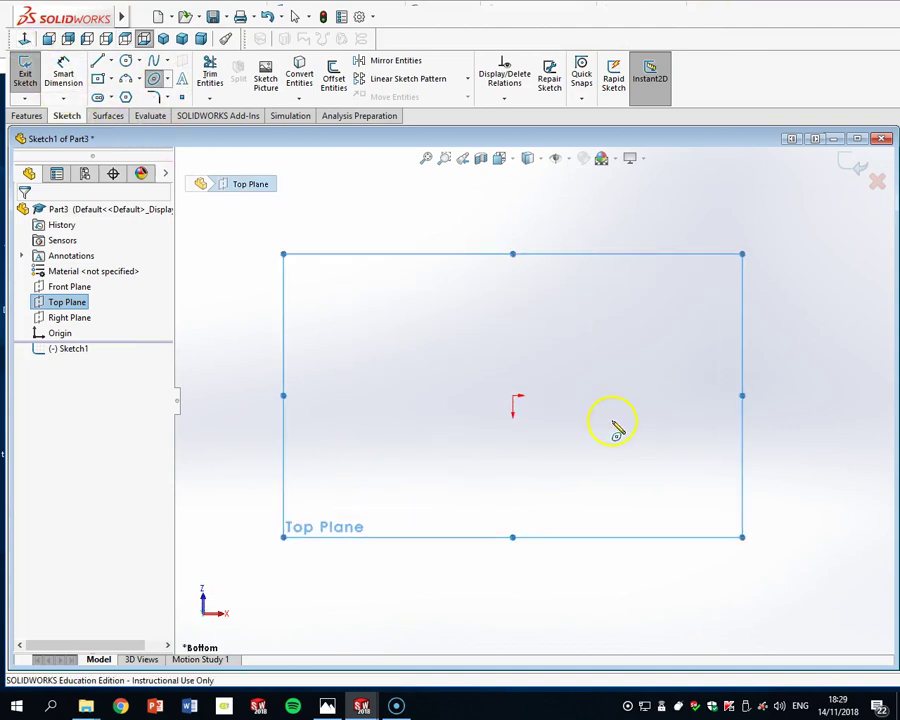
left_click(22, 38)
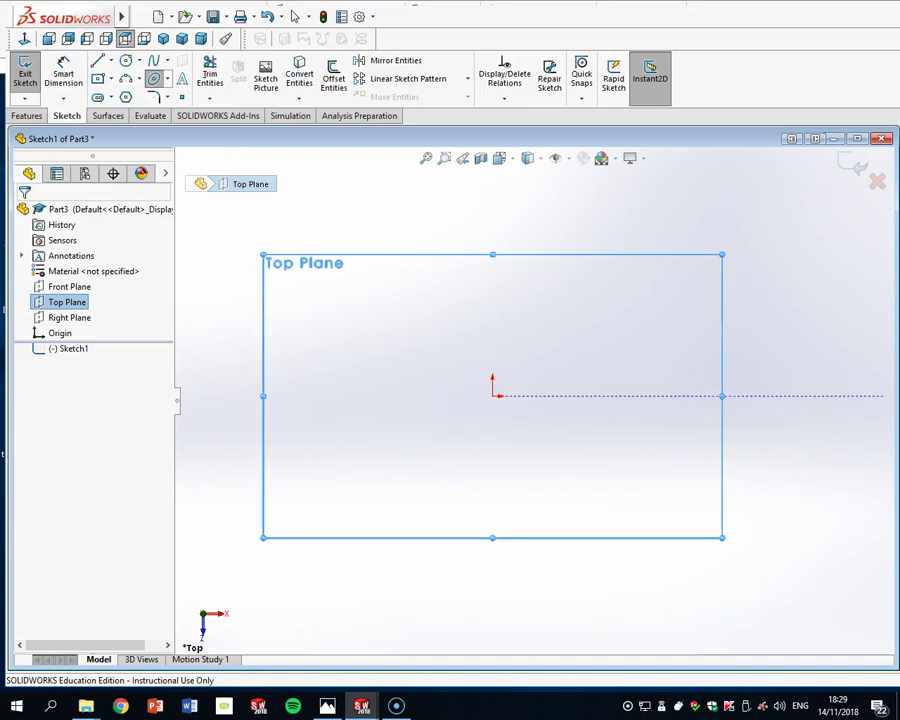
Sketch a horizontal ellipse about 157 mm wide, centred on the origin
key("ctrl+Tab")
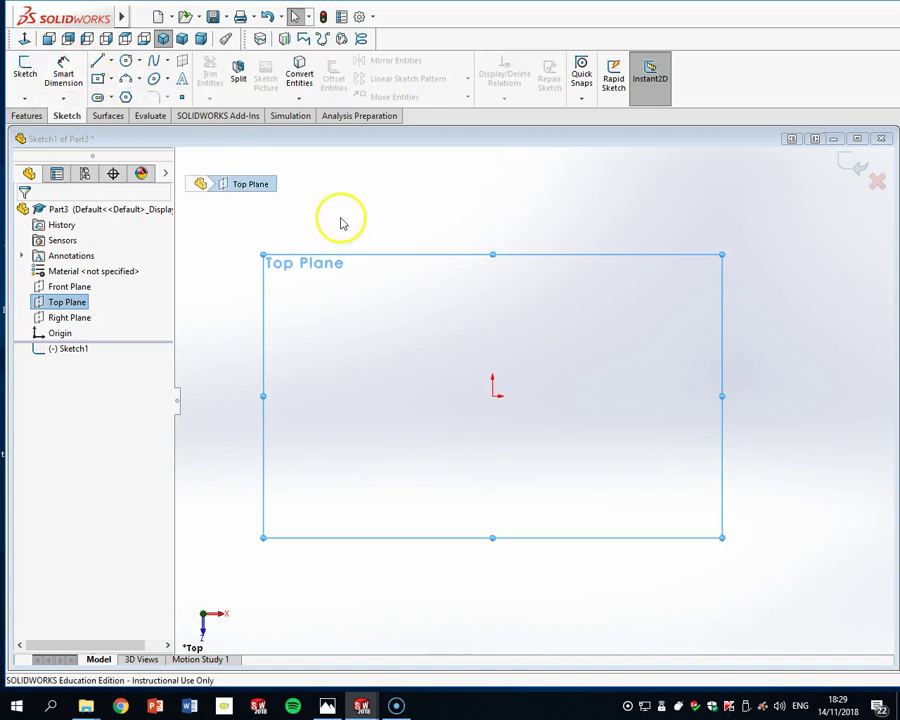
left_click(152, 82)
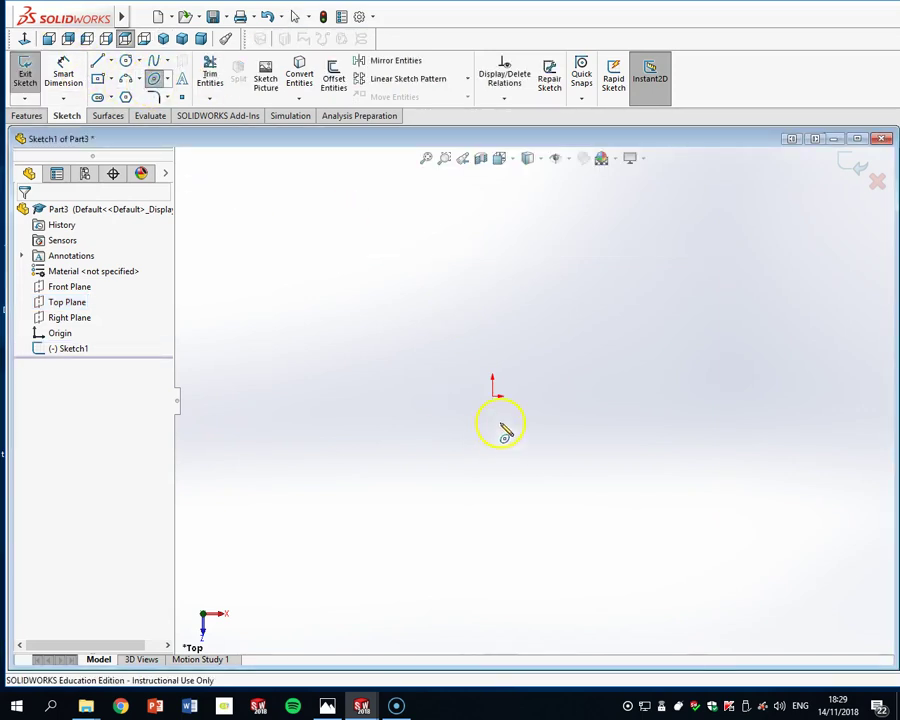
left_click(494, 396)
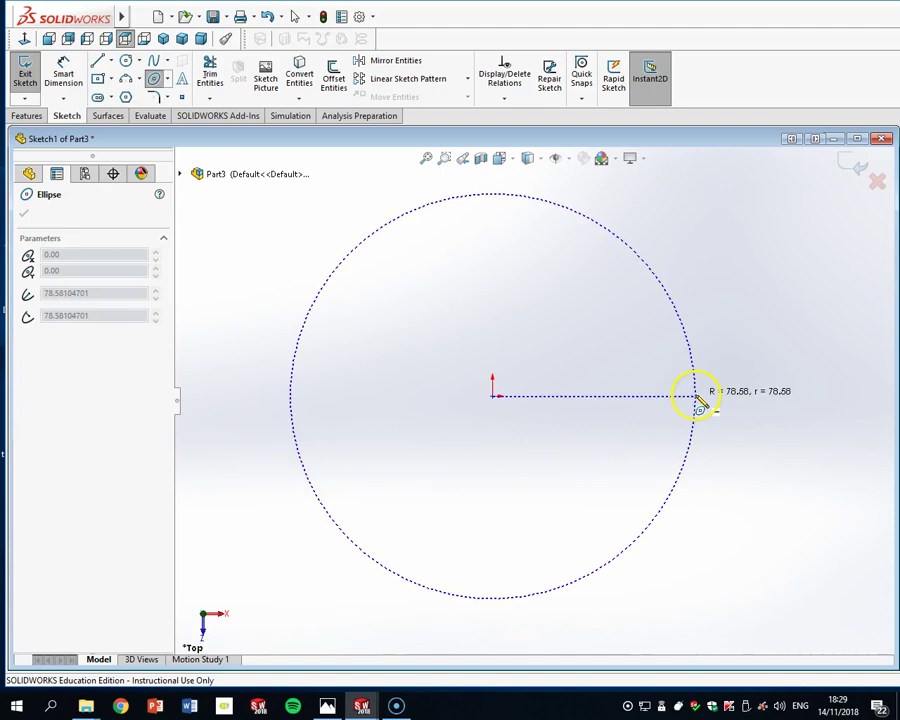
left_click(695, 396)
left_click(573, 474)
key("Escape")
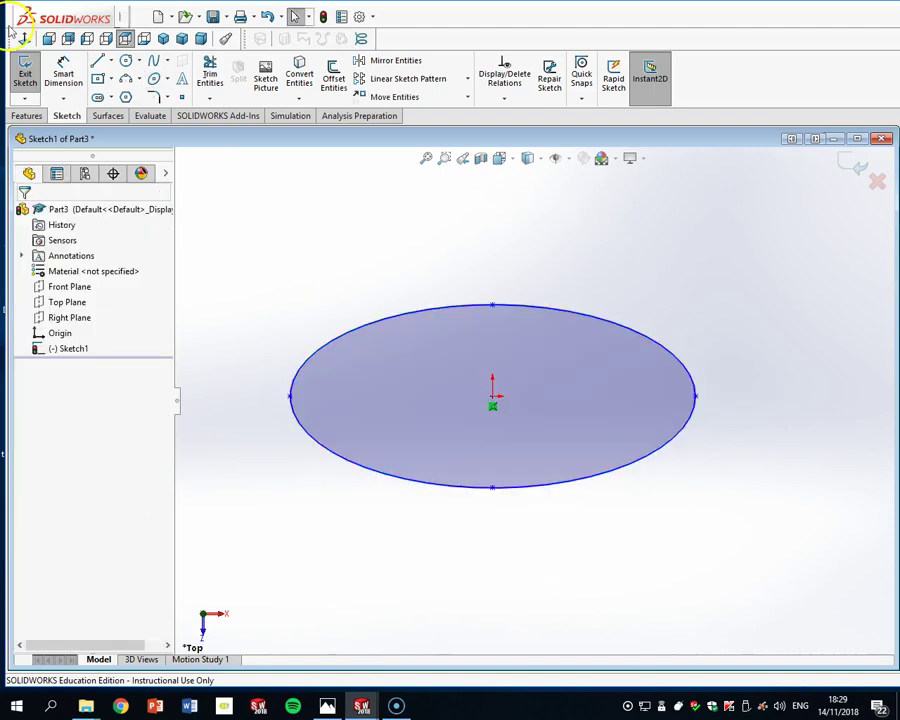
Dimension the ellipse's full width between its two side points as 120 mm
left_click(290, 399)
left_click(695, 397)
left_click(512, 256)
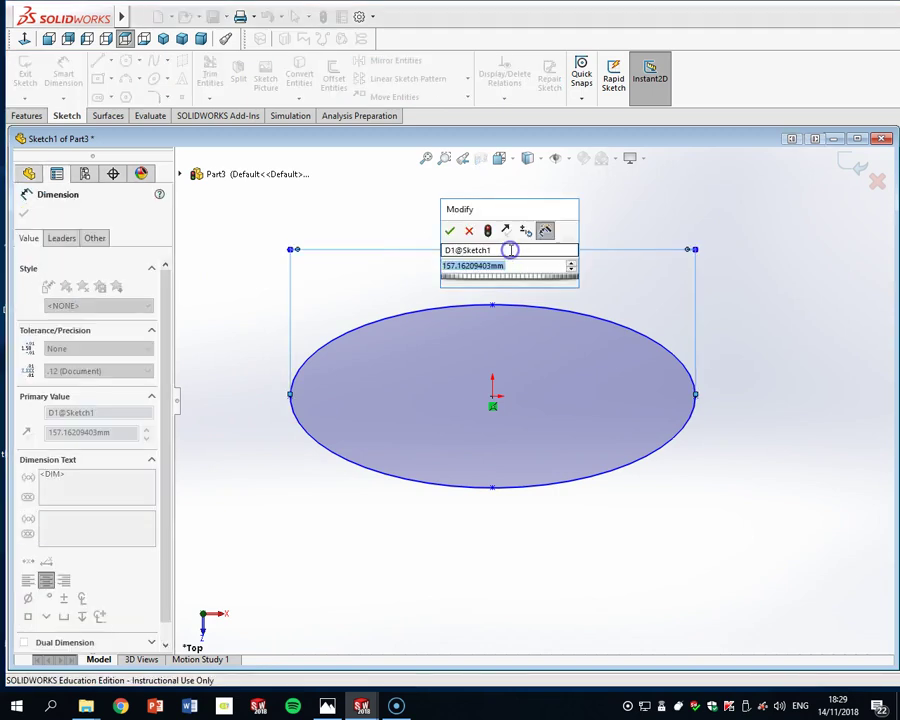
type("120")
key("Return")
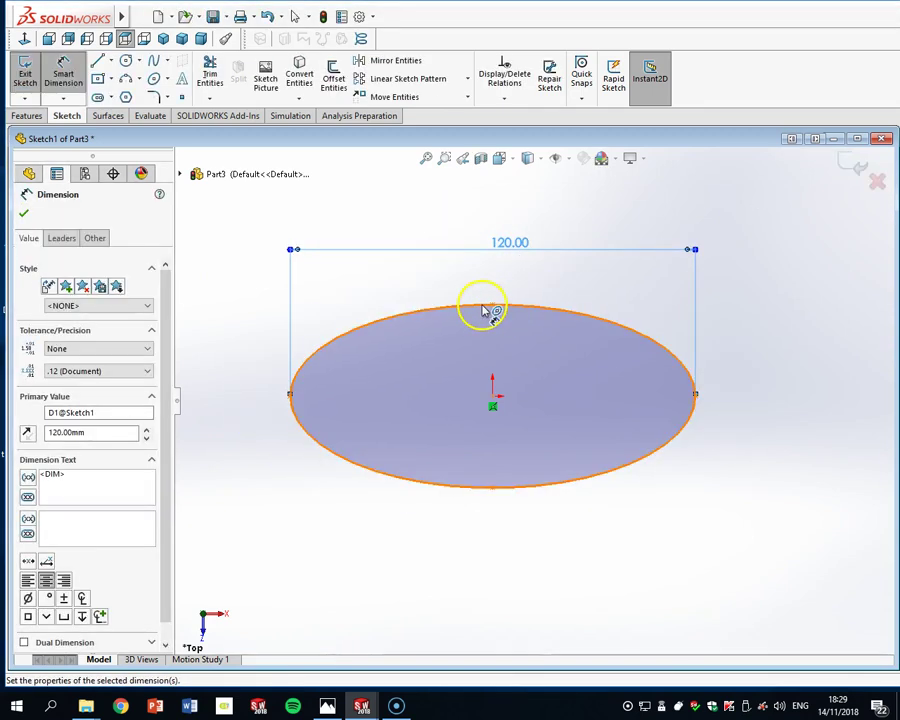
Dimension the ellipse's full height between its upper and lower points as 60 mm
left_click(492, 305)
left_click(490, 487)
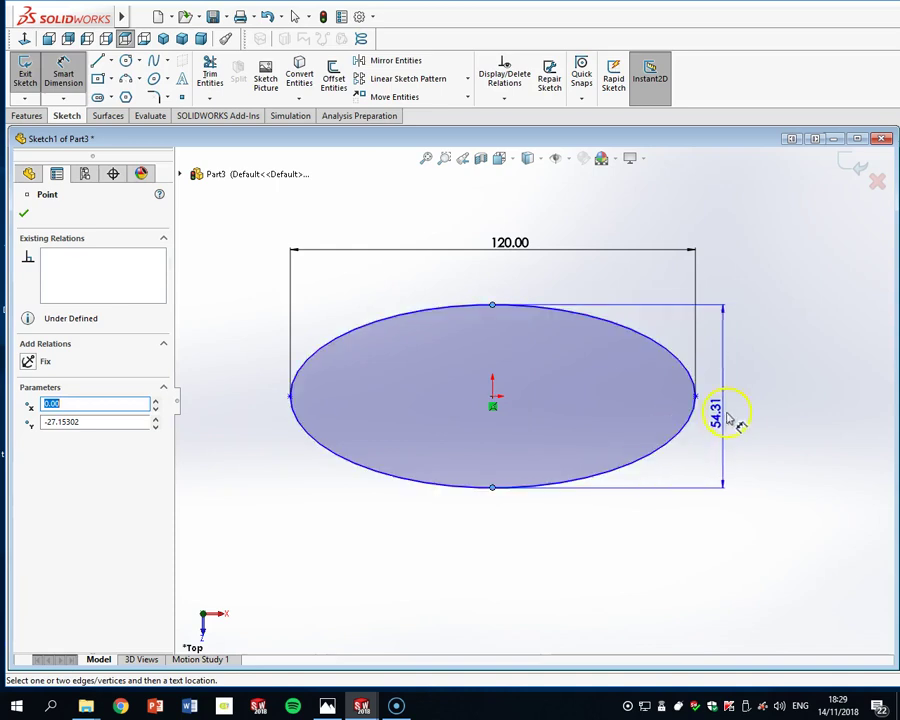
left_click(745, 412)
type("60")
key("Return")
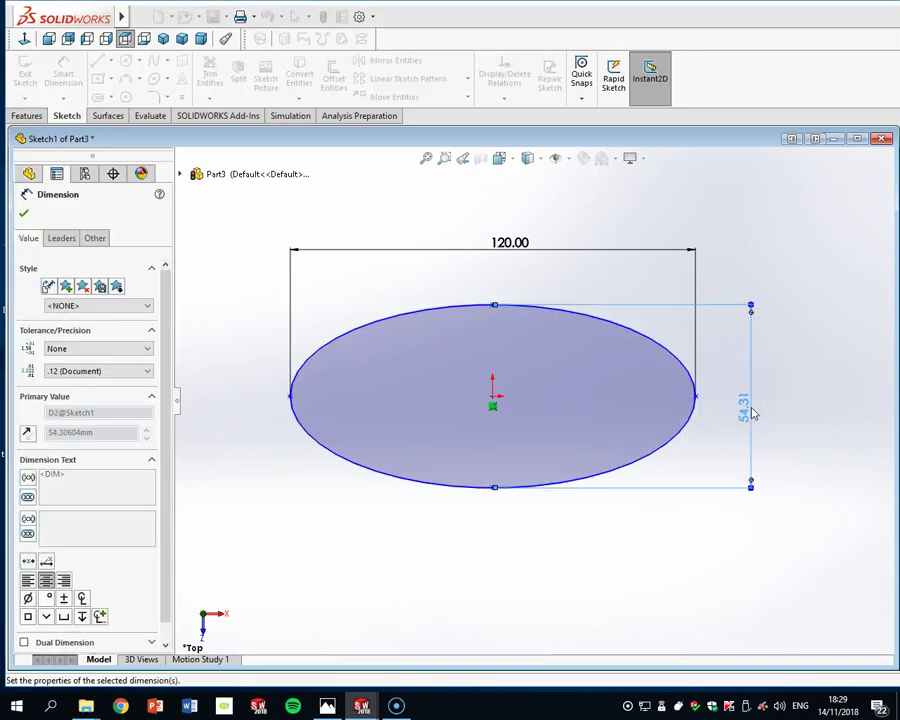
scroll(746, 377, "up", 1)
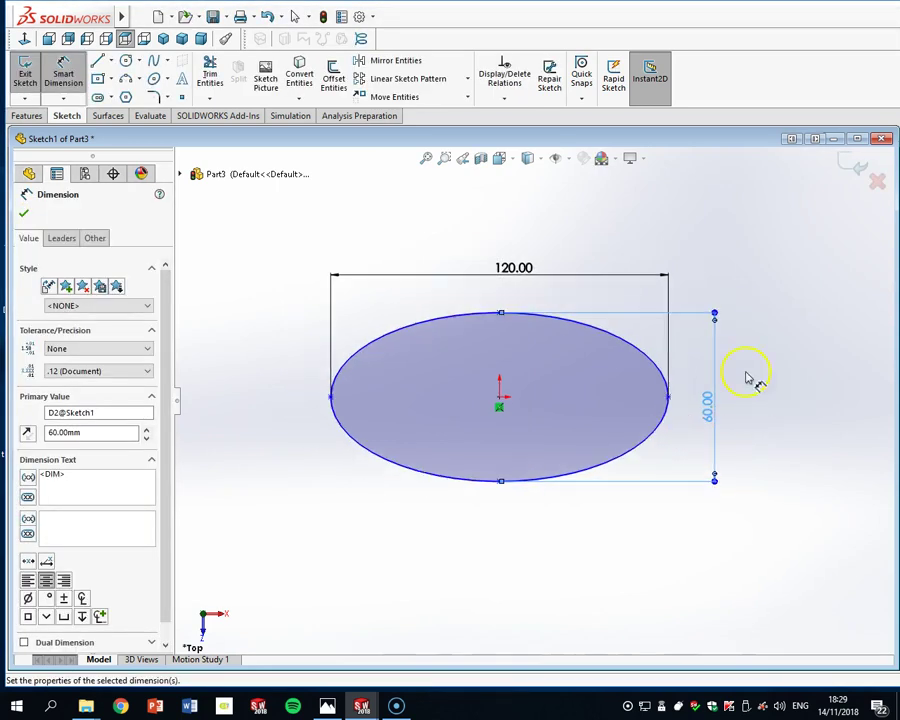
Add a Horizontal relation between the ellipse's two side points and exit the sketch
key("Escape")
left_click(332, 398)
left_click(669, 398, "ctrl")
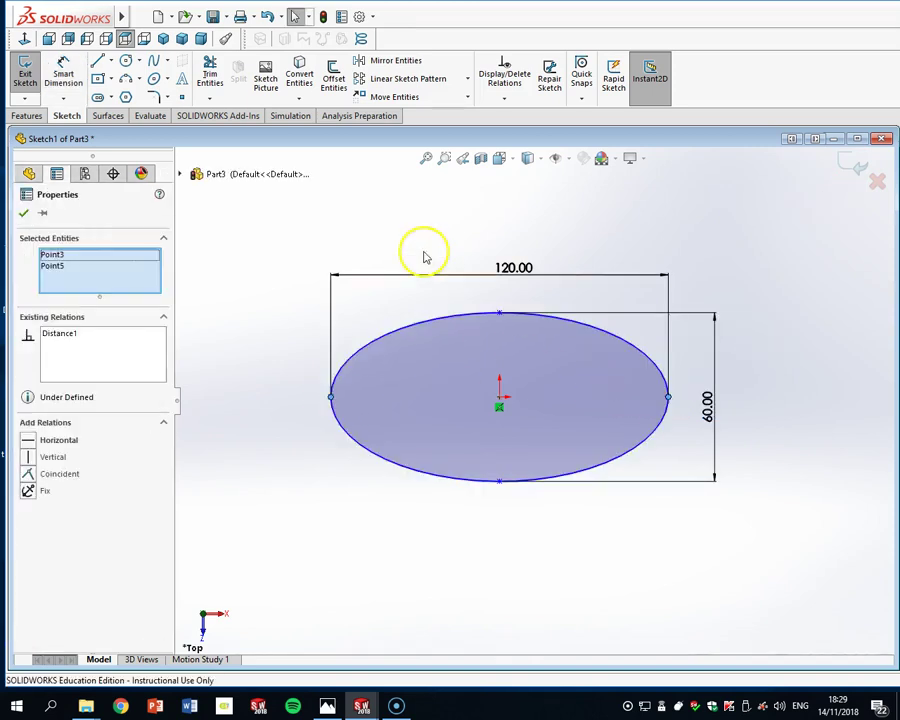
left_click(30, 441)
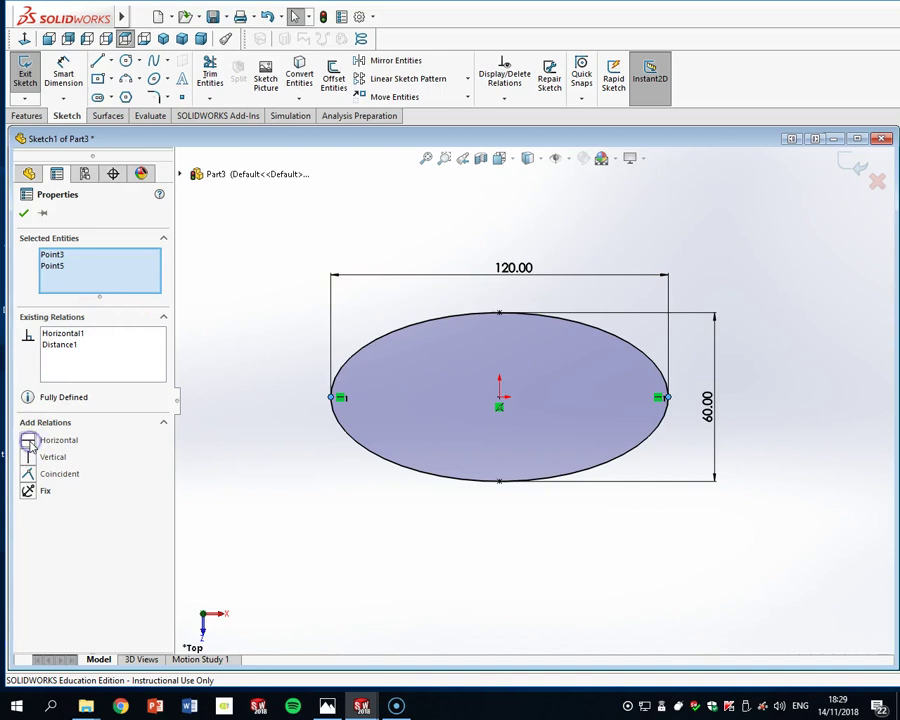
left_click(23, 213)
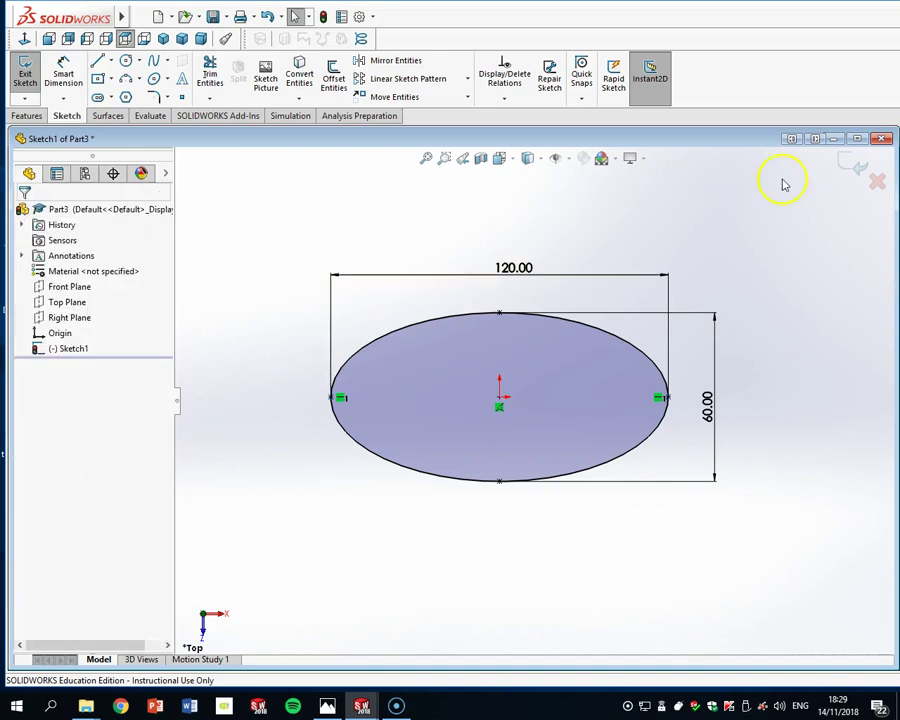
left_click(853, 166)
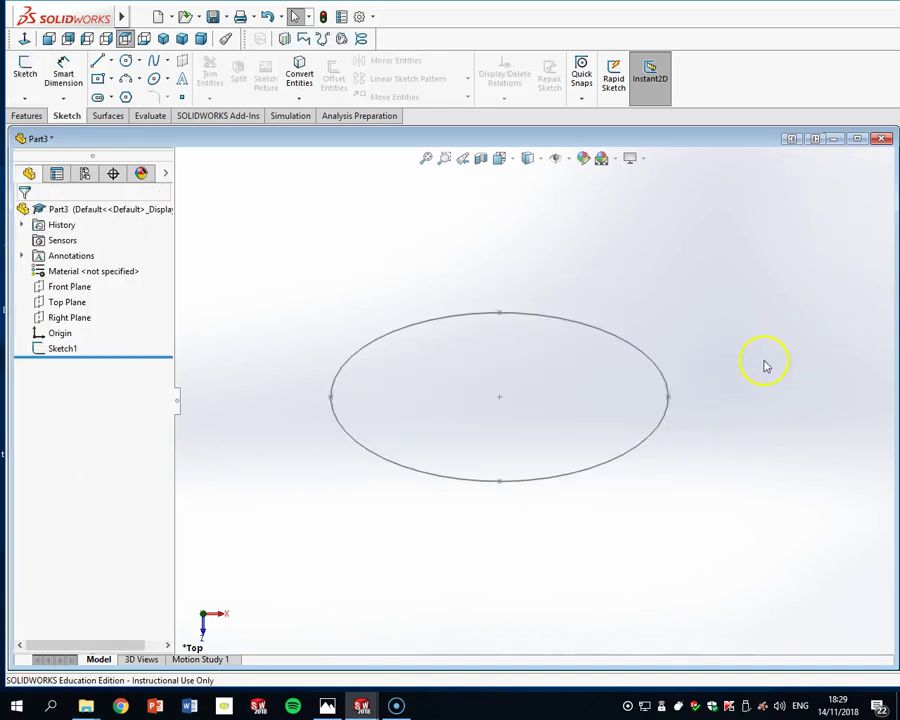
Create a reference plane offset 30 mm above the Top Plane
middle_click_drag(731, 436, 645, 307)
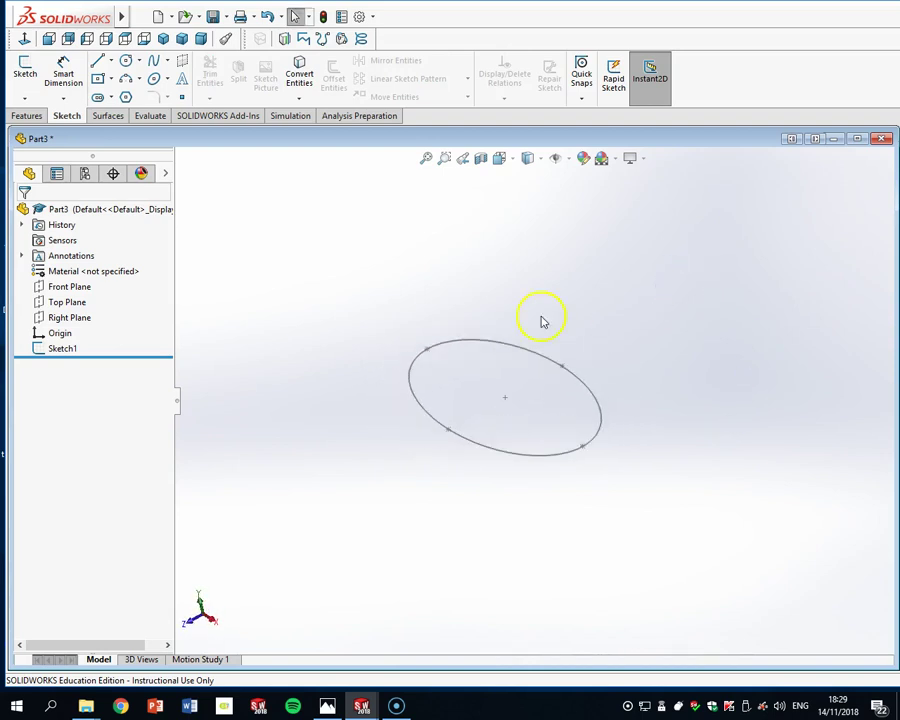
left_click(30, 116)
key("ctrl+Tab")
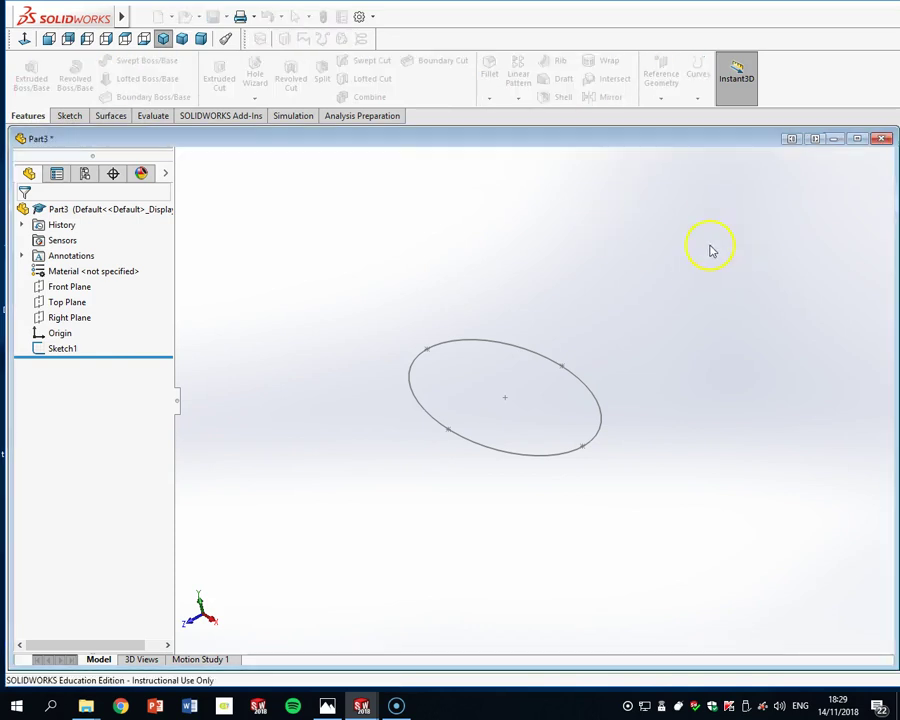
left_click(67, 302)
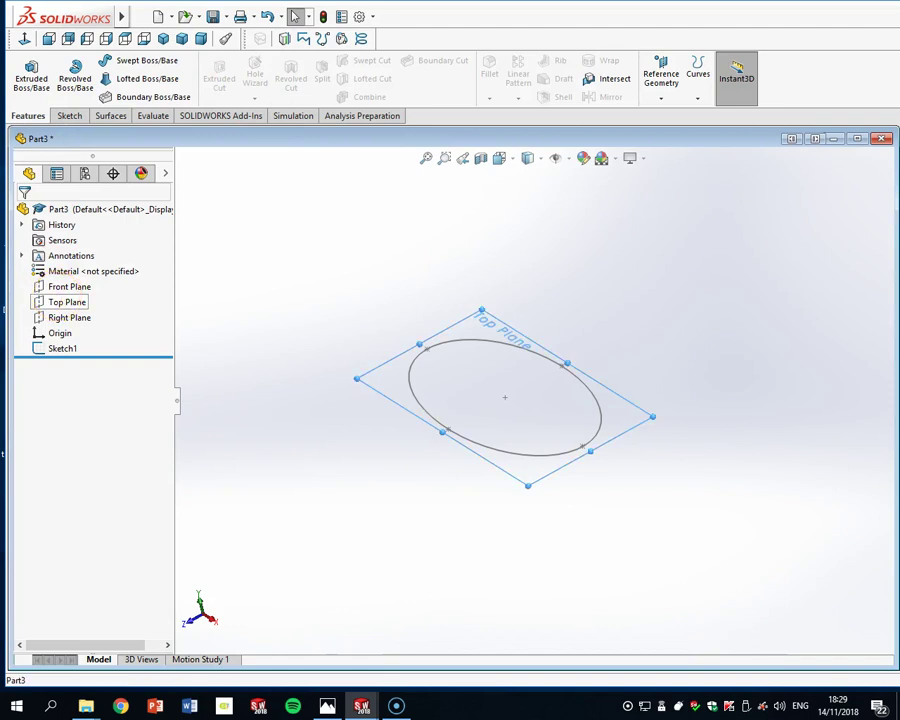
left_click(661, 78)
left_click(660, 115)
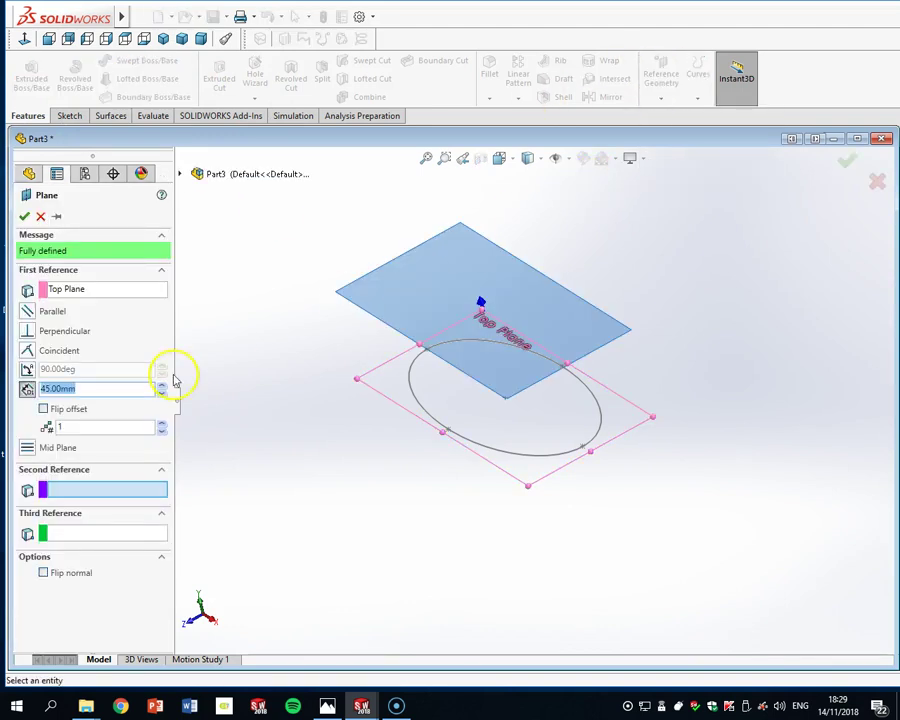
type("30")
key("Return")
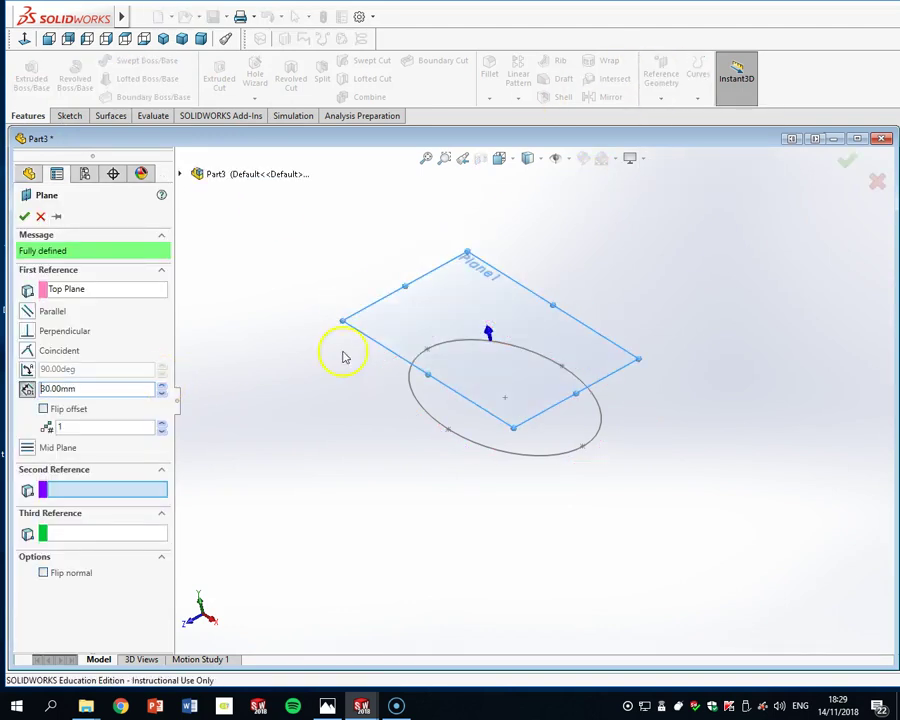
Sketch a smaller ellipse about 84 mm wide on the new offset plane, centred on the origin
left_click(428, 291)
left_click(70, 116)
left_click(26, 66)
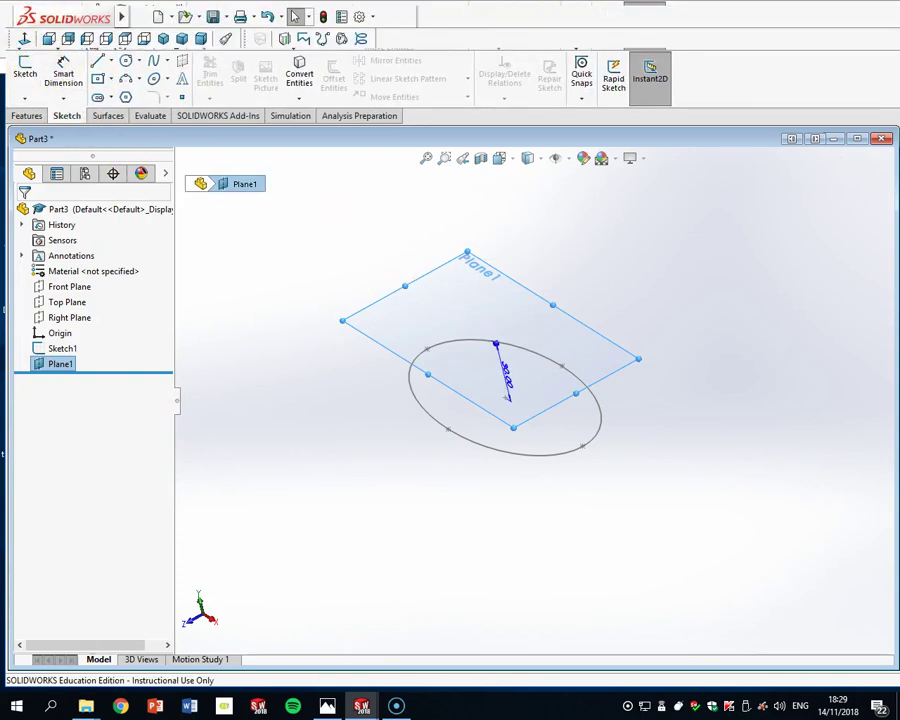
left_click(154, 79)
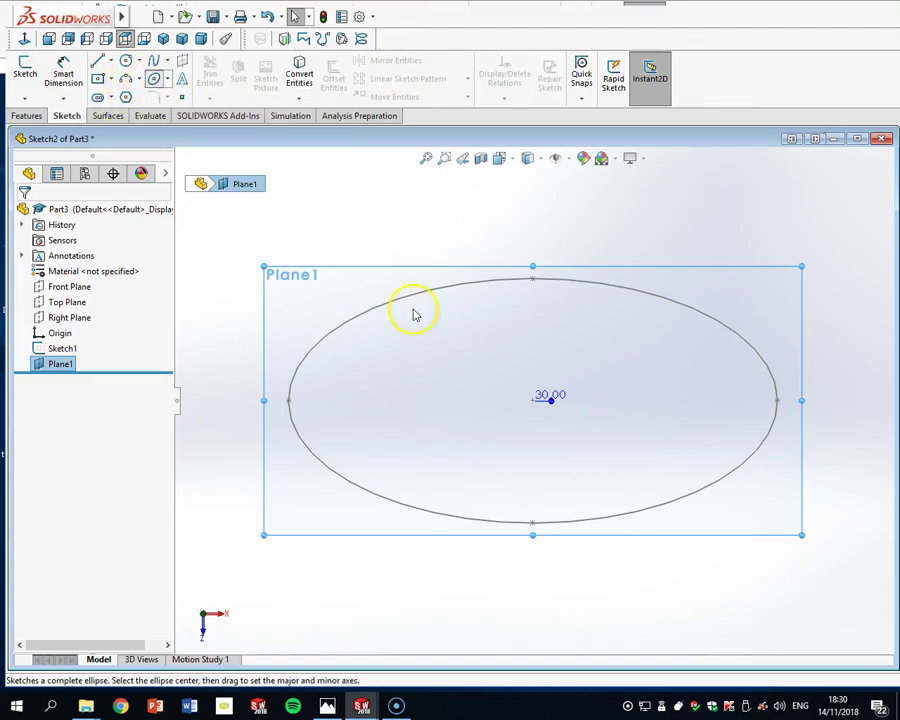
left_click(532, 399)
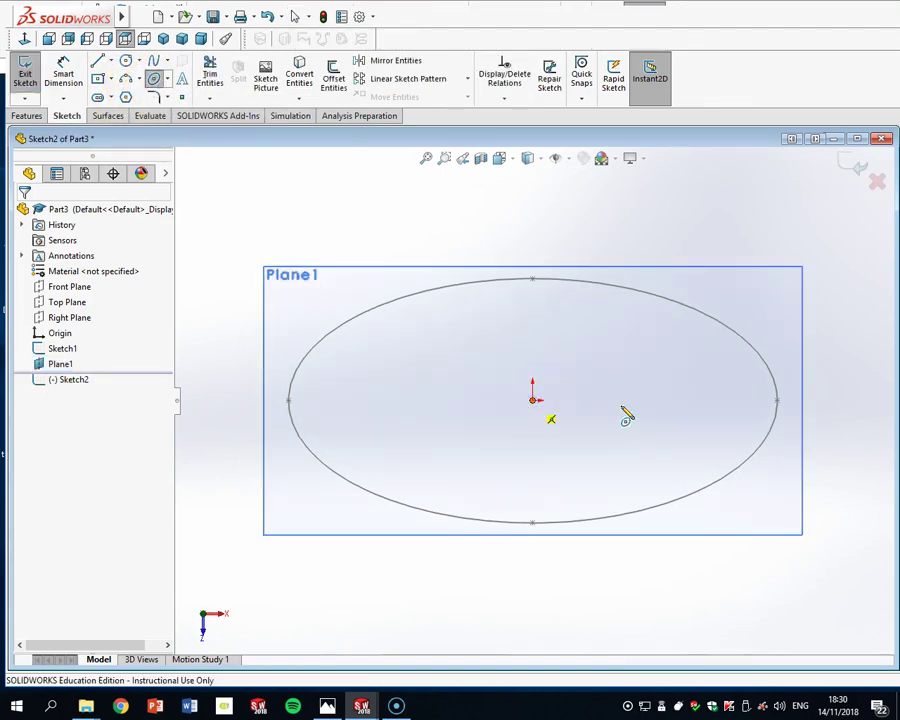
left_click(705, 400)
left_click(586, 471)
key("Escape")
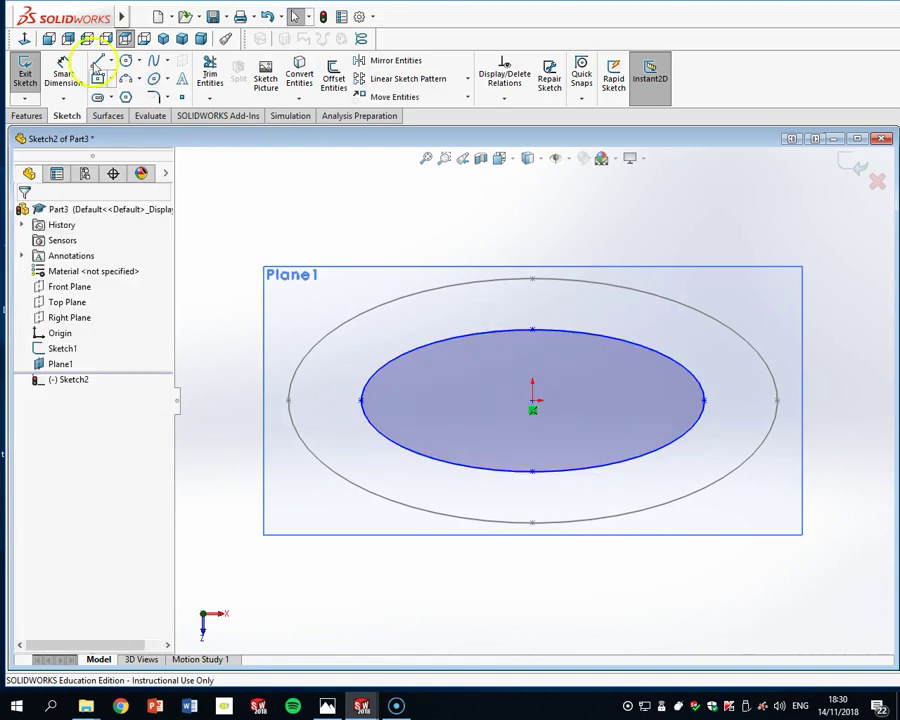
Dimension the smaller ellipse's full width between its two side points as 60 mm
left_click(63, 72)
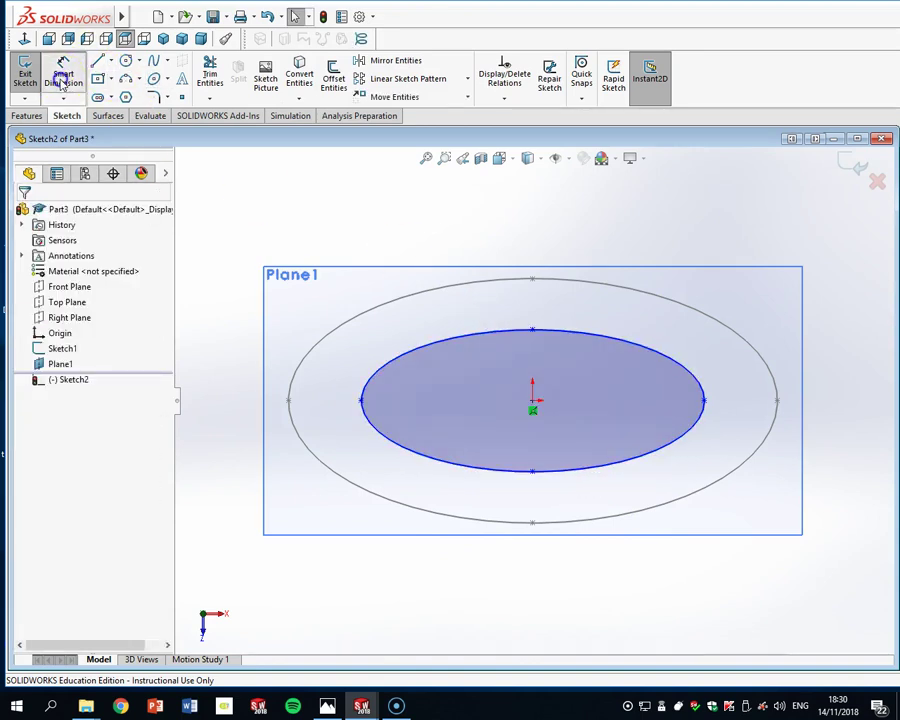
left_click(702, 406)
left_click(544, 208)
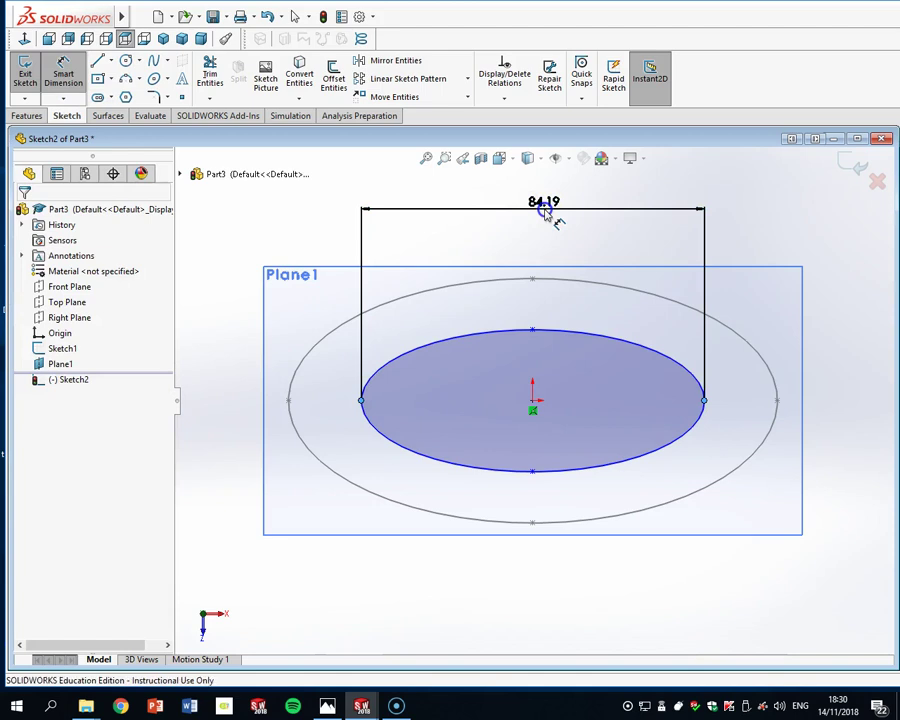
type("60")
key("Return")
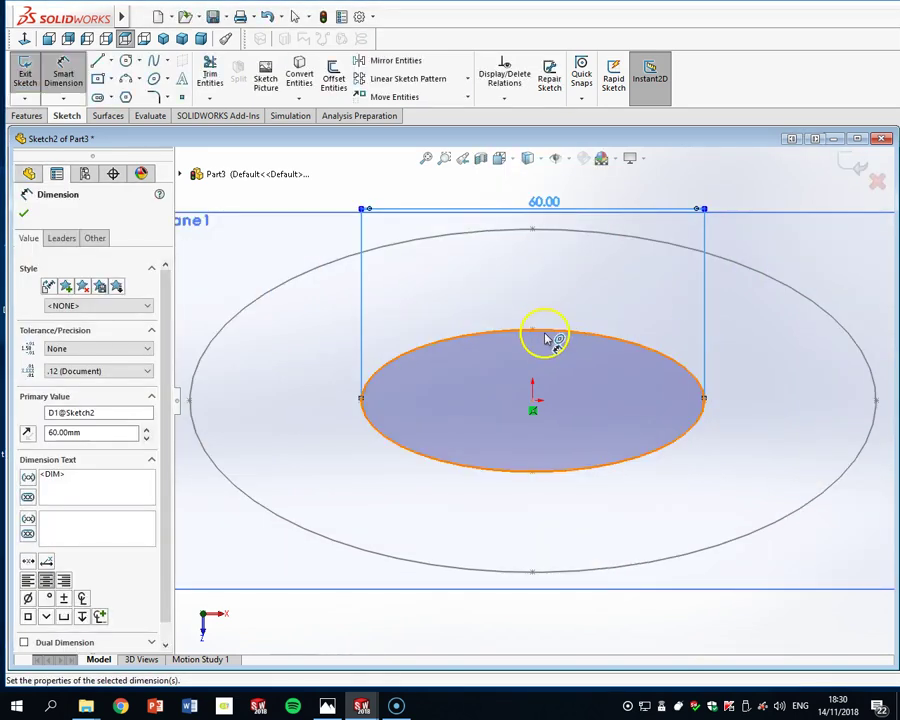
Dimension the smaller ellipse's full height between its upper and lower points as 40 mm
left_click(532, 331)
left_click(532, 471)
left_click(785, 410)
type("40")
key("Return")
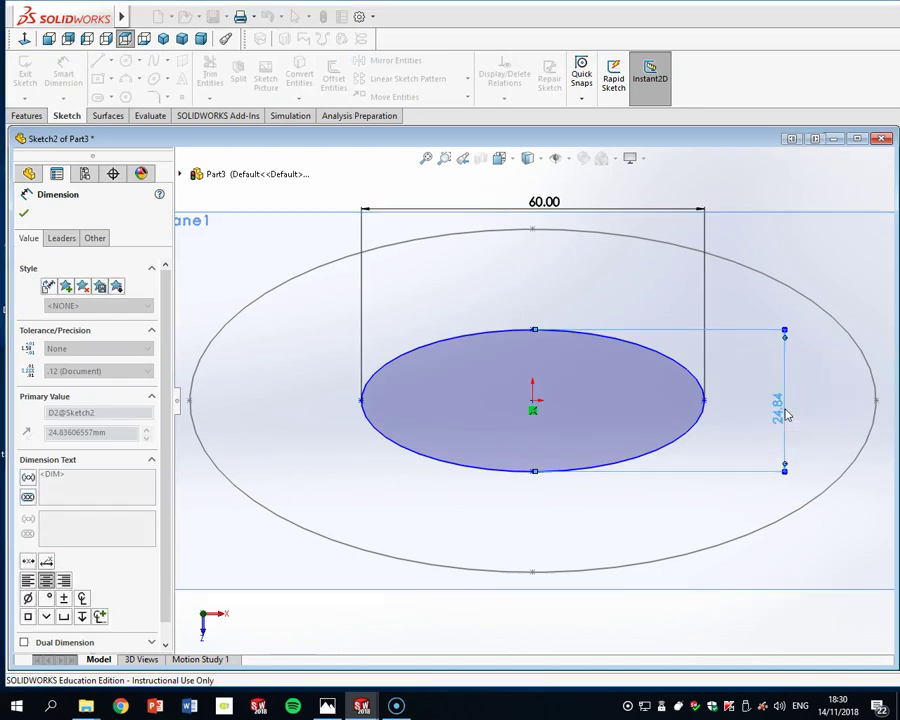
Add a Vertical relation between the smaller ellipse's upper and lower points
key("Escape")
left_click(533, 287)
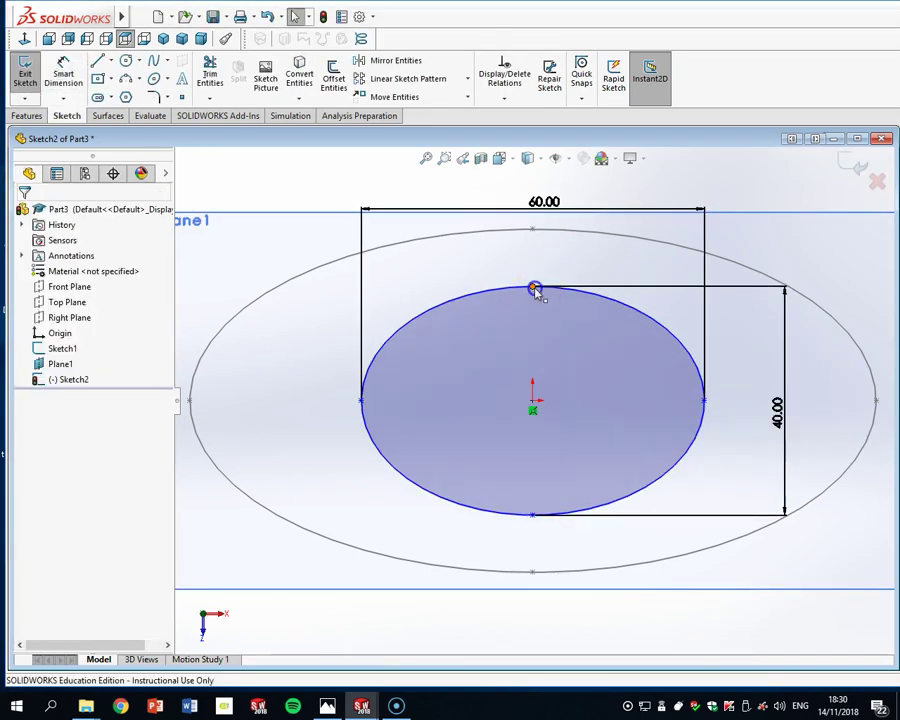
left_click(530, 515, "ctrl")
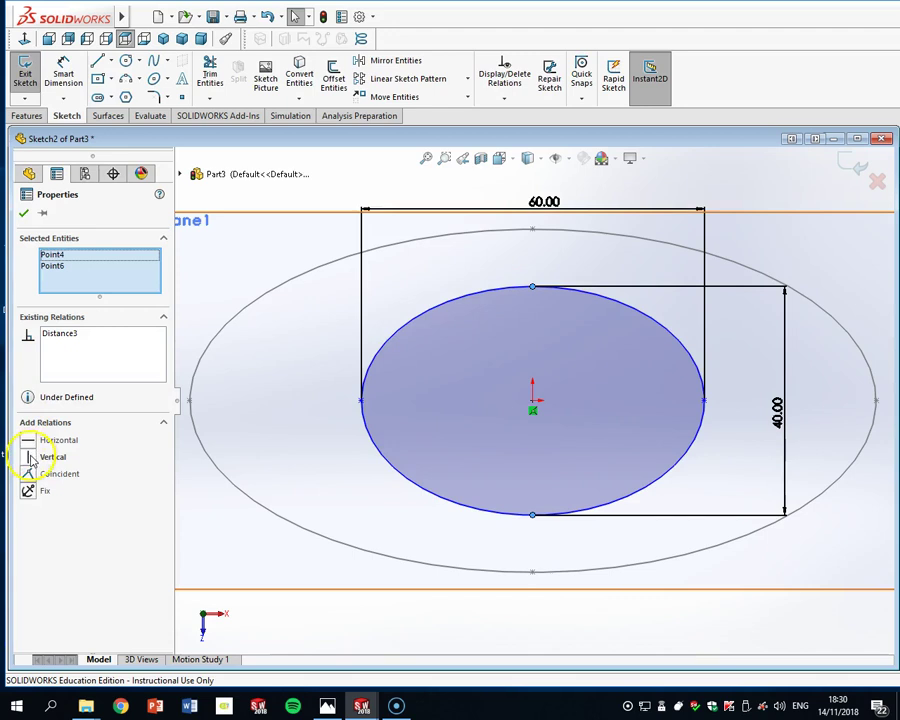
left_click(31, 458)
left_click(24, 213)
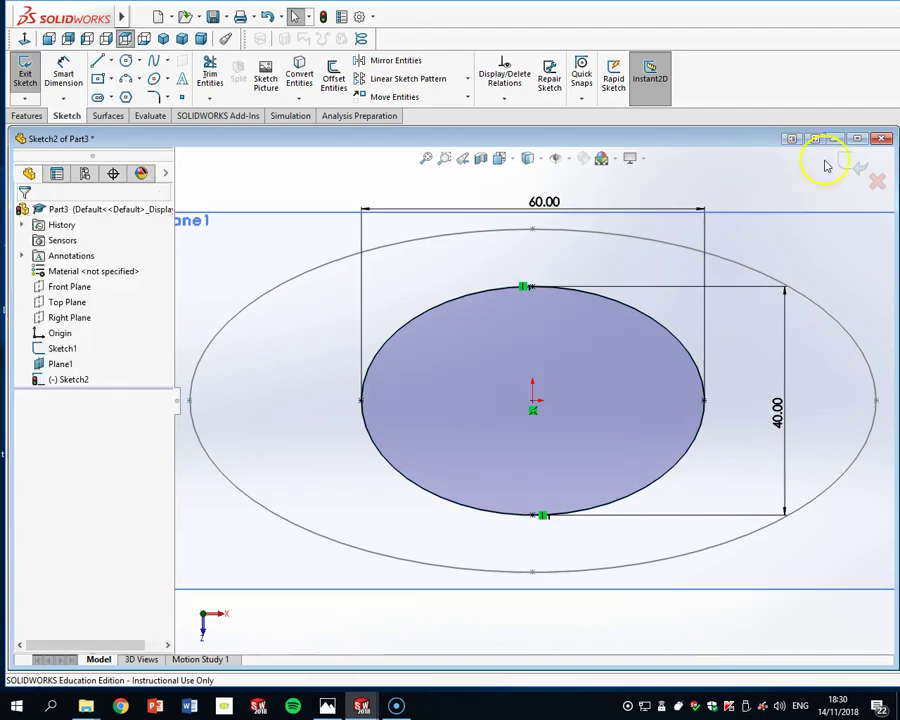
Finish the smaller ellipse's sketch and hide the offset plane
left_click(860, 167)
scroll(770, 354, "up", 7)
middle_click_drag(764, 398, 708, 329)
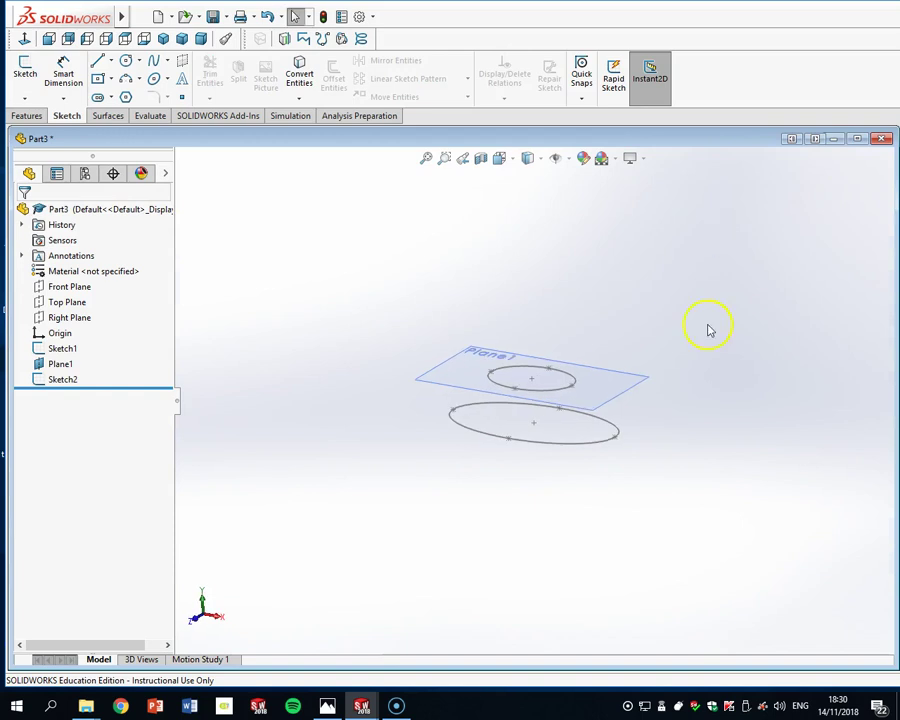
left_click(616, 397)
left_click(697, 354)
scroll(734, 381, "down", 2)
scroll(348, 414, "down", 1)
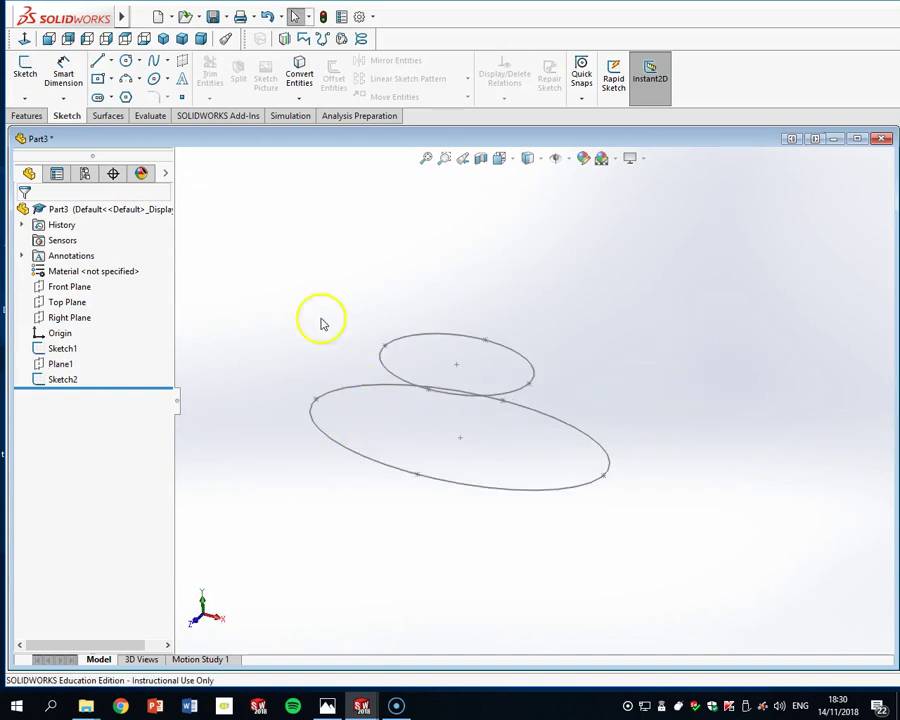
left_click(27, 117)
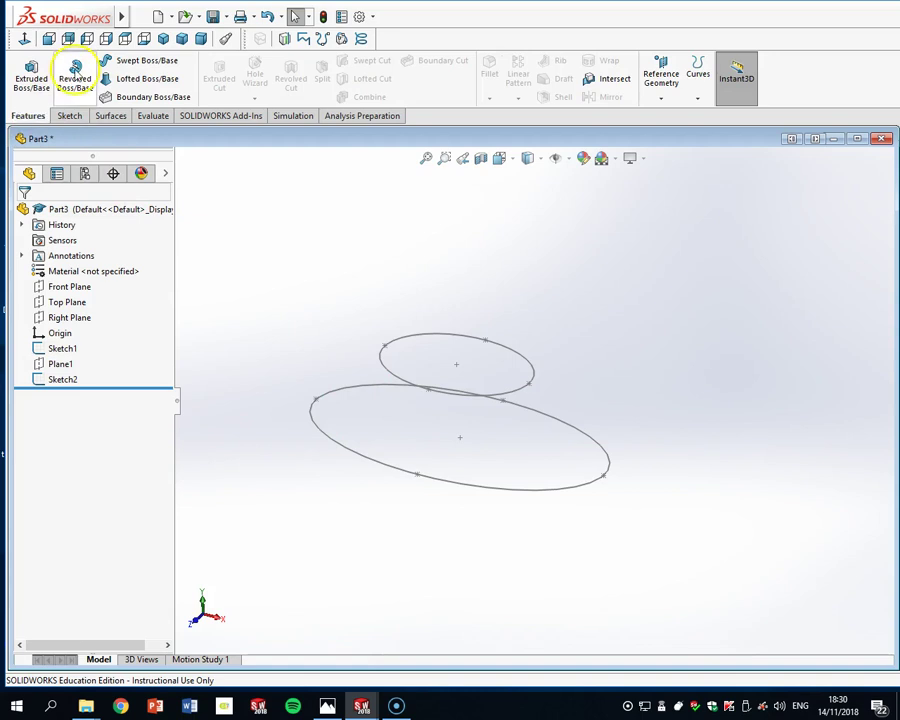
left_click(145, 78)
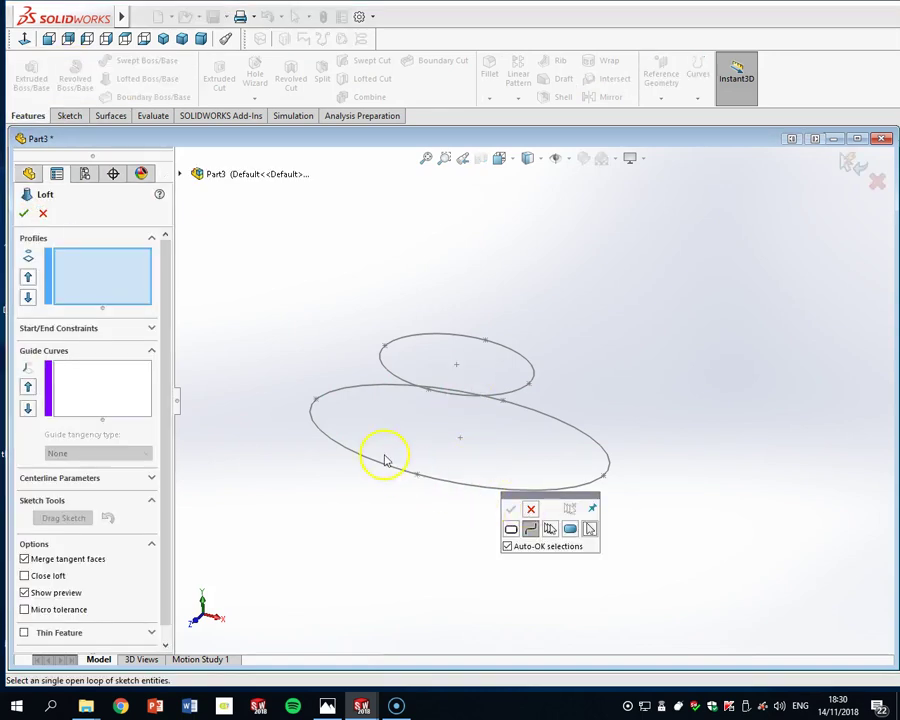
left_click(510, 528)
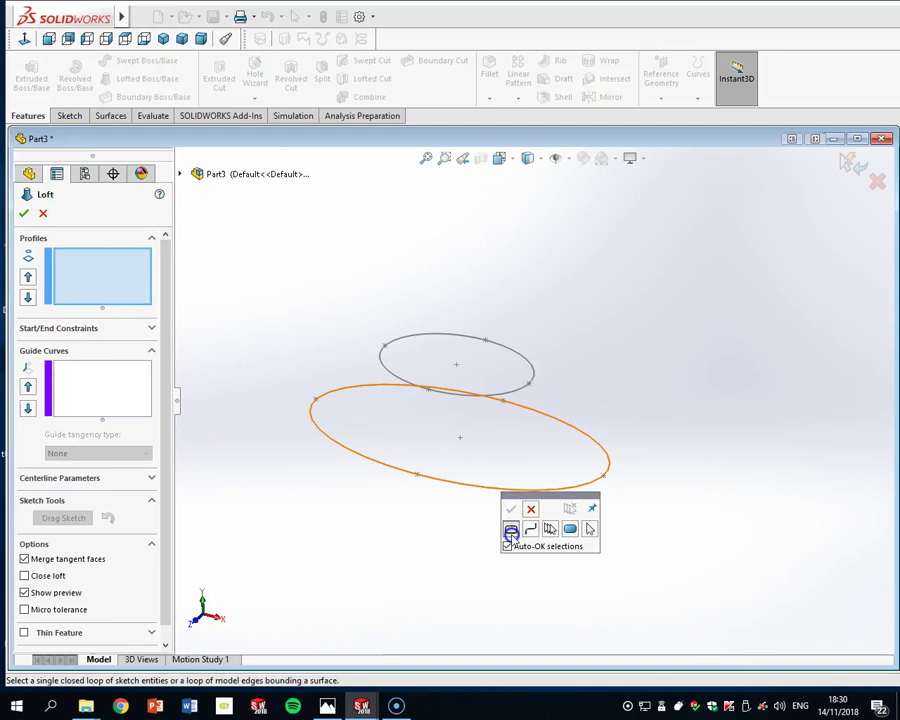
left_click(470, 473)
left_click(511, 392)
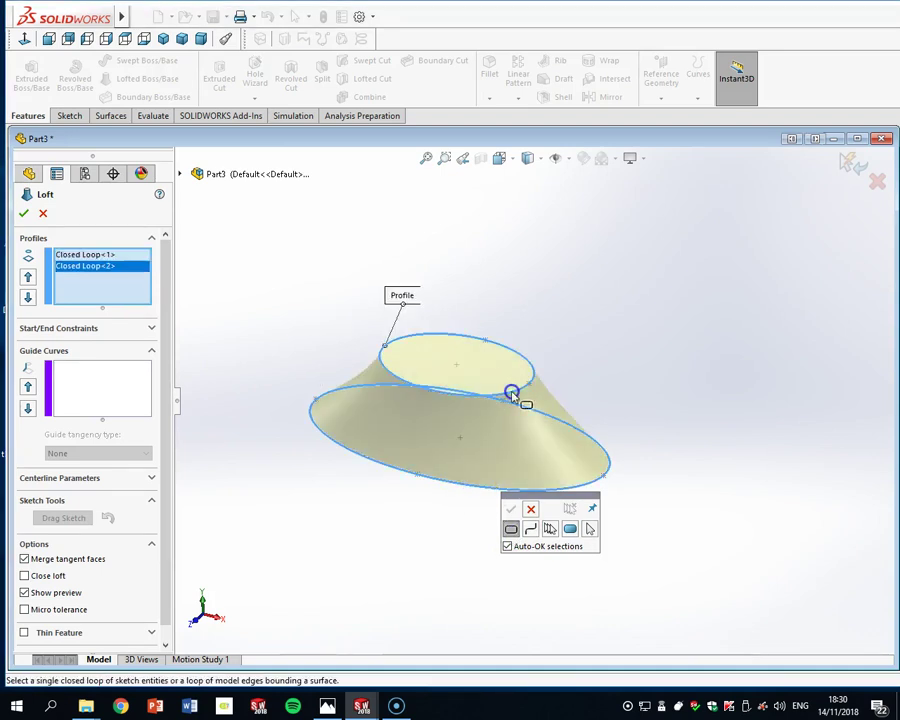
middle_click_drag(520, 414, 619, 400)
scroll(573, 382, "down", 2)
left_click_drag(518, 365, 460, 370)
left_click_drag(305, 378, 502, 367)
scroll(518, 383, "up", 3)
middle_click_drag(528, 386, 520, 420)
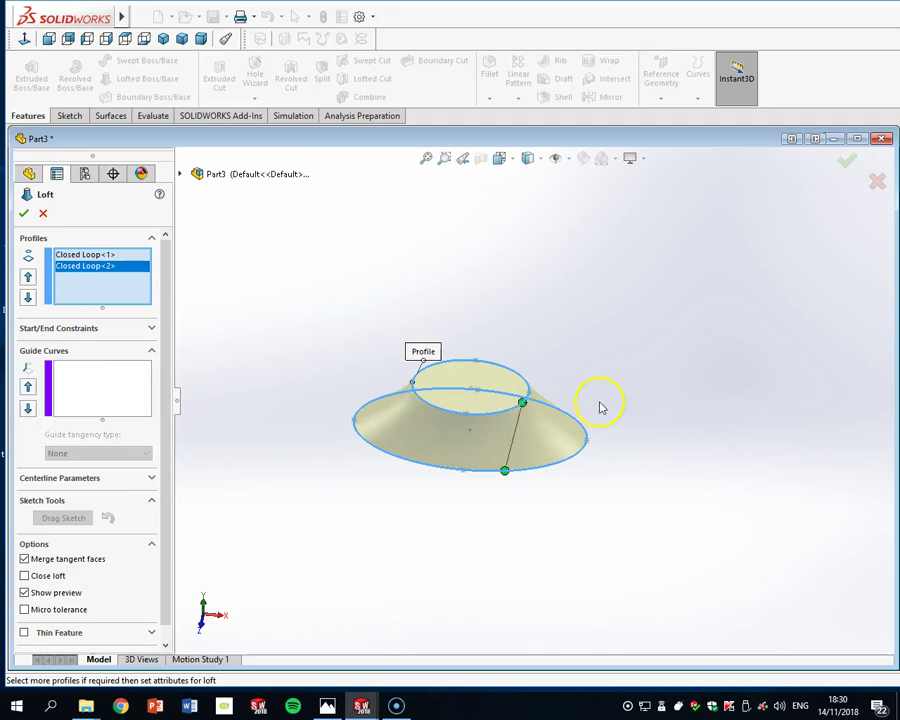
key("Escape")
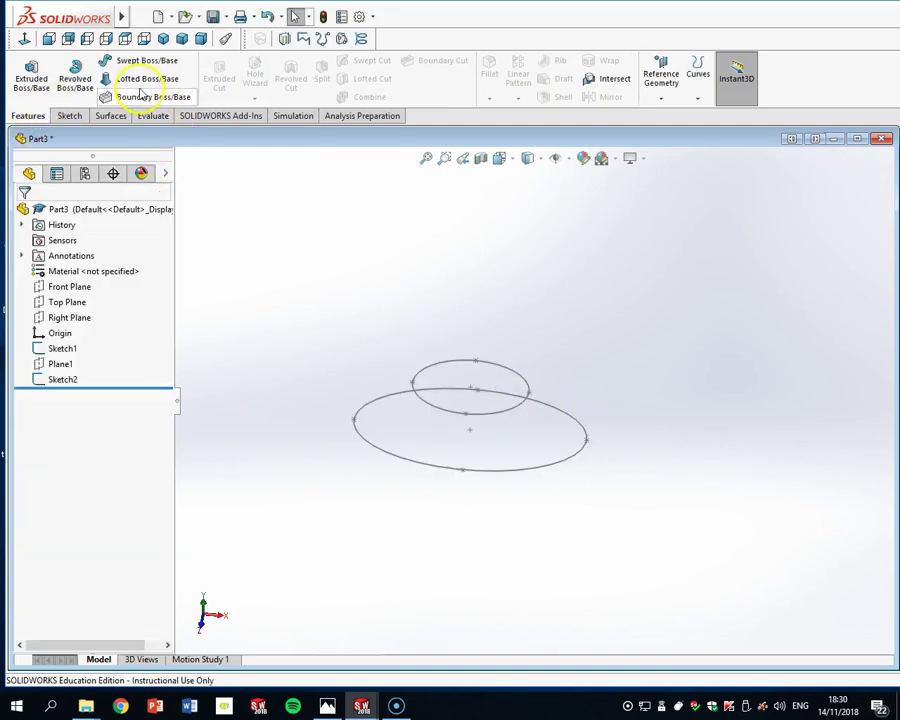
Loft a solid from the large base ellipse to the smaller upper ellipse, picking both closed loops near their matching side points
left_click(147, 78)
left_click(356, 424)
left_click(354, 424)
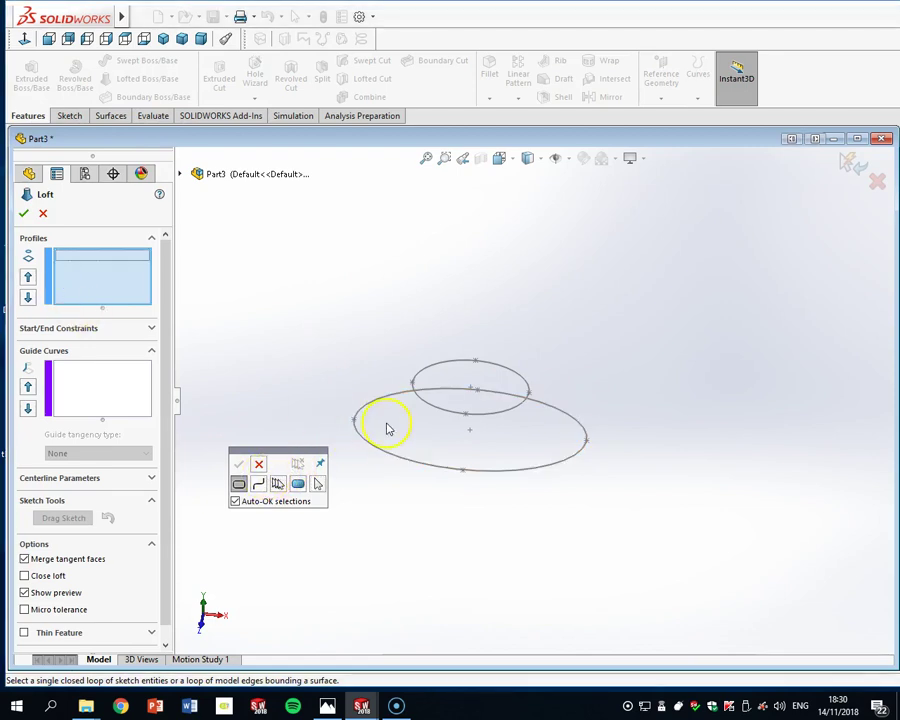
left_click(414, 390)
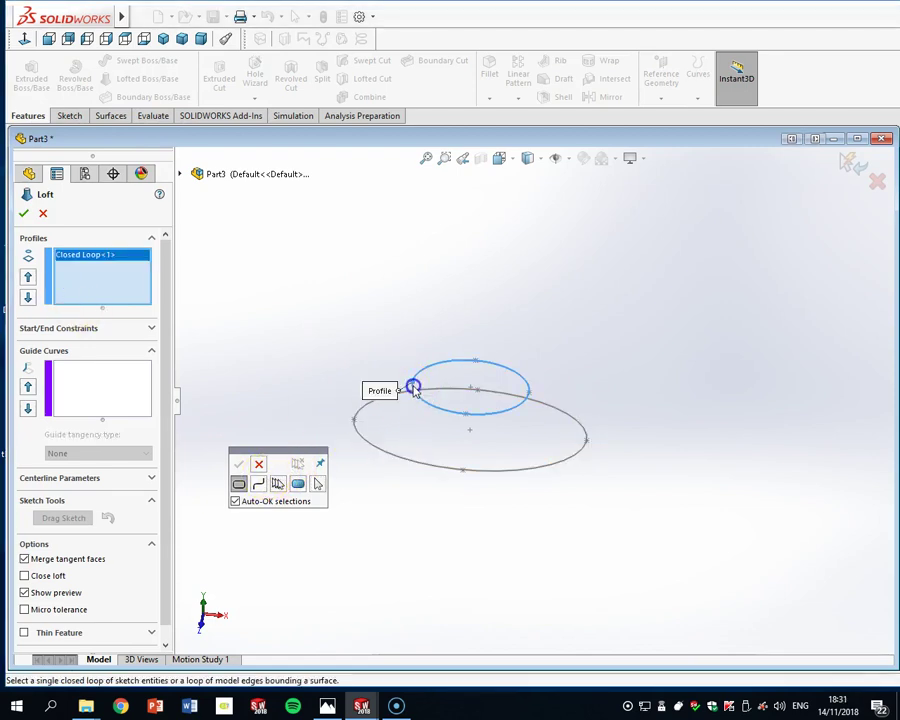
right_click(82, 262)
left_click(134, 258)
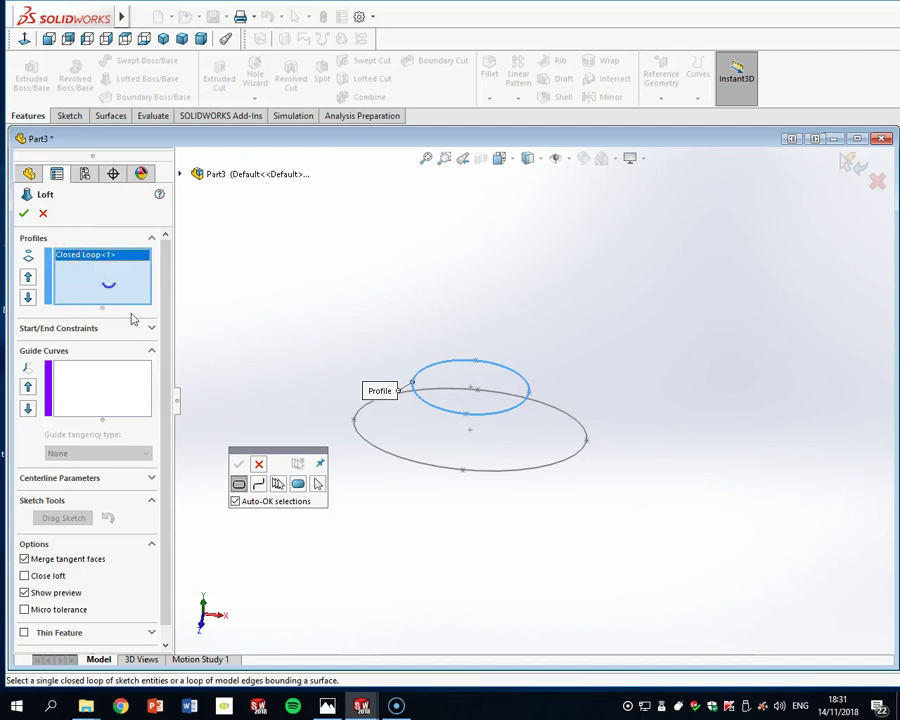
scroll(376, 418, "down", 2)
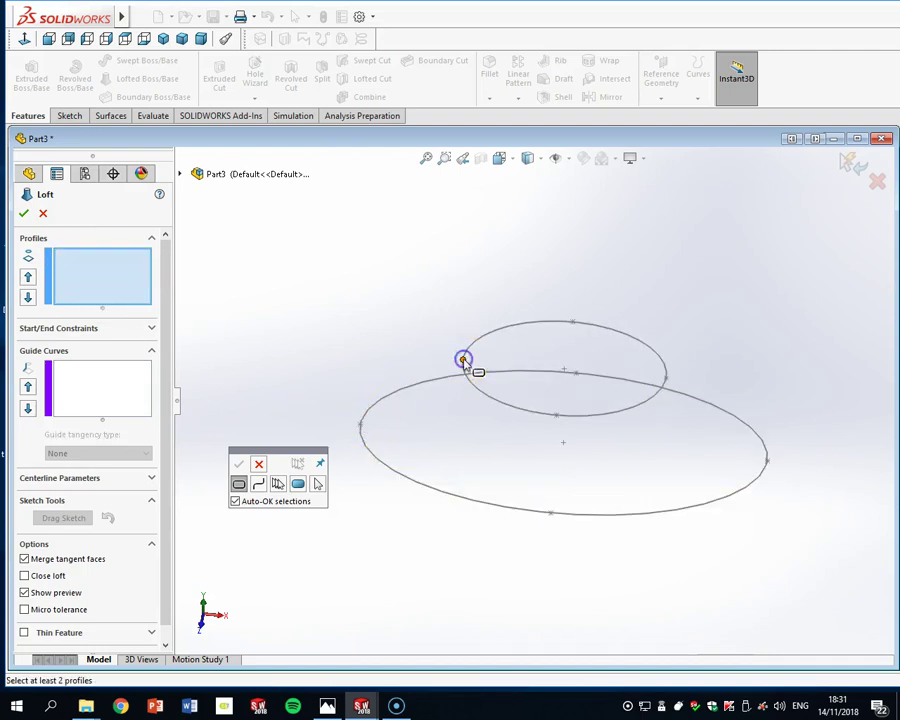
left_click(240, 483)
left_click(106, 263)
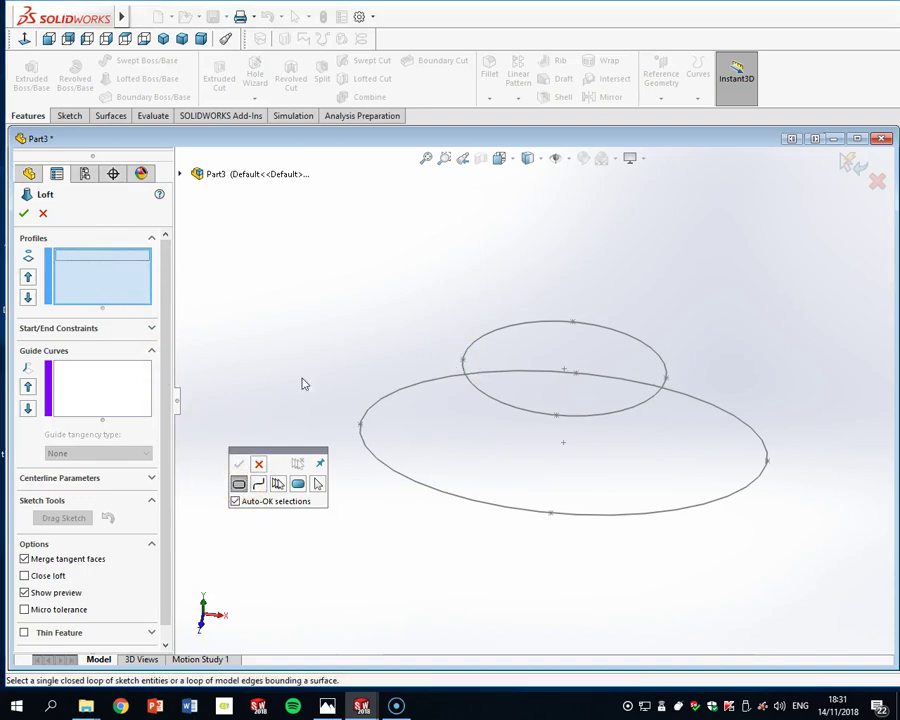
left_click(362, 437)
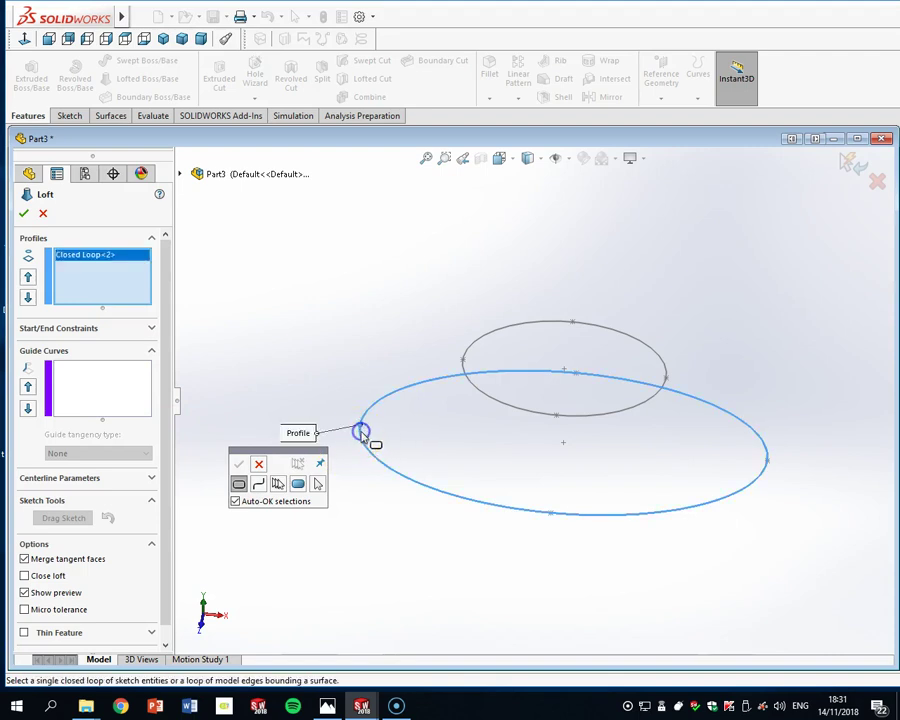
left_click(466, 373)
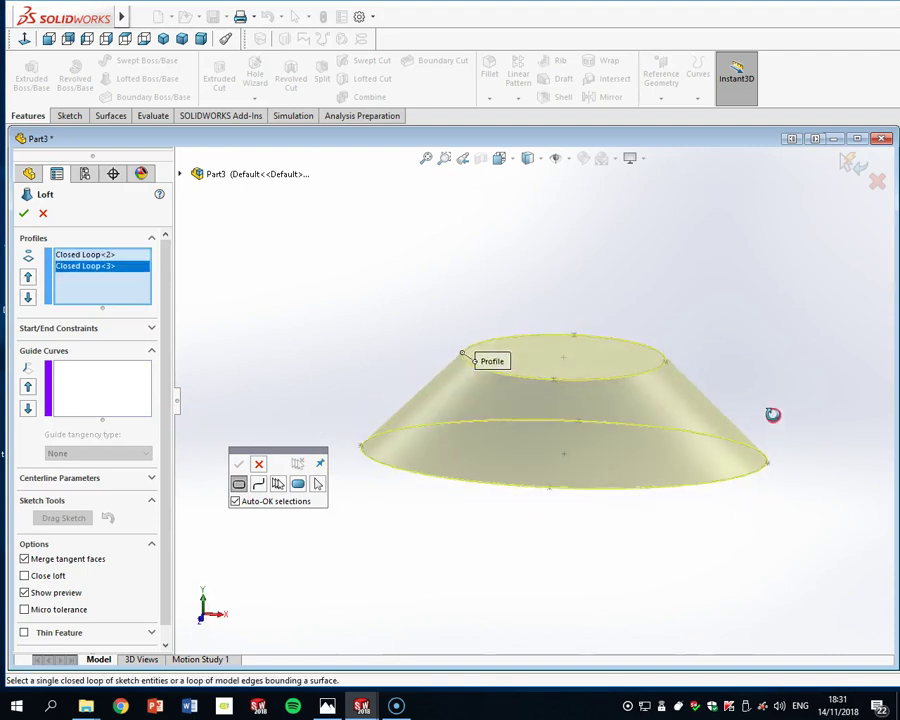
left_click(130, 295)
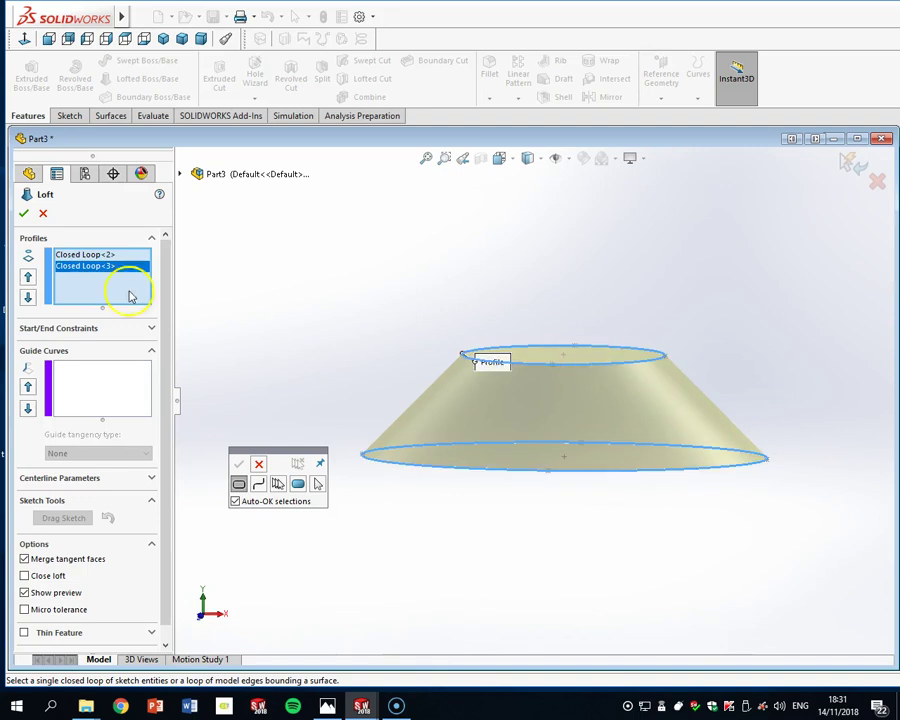
left_click(25, 213)
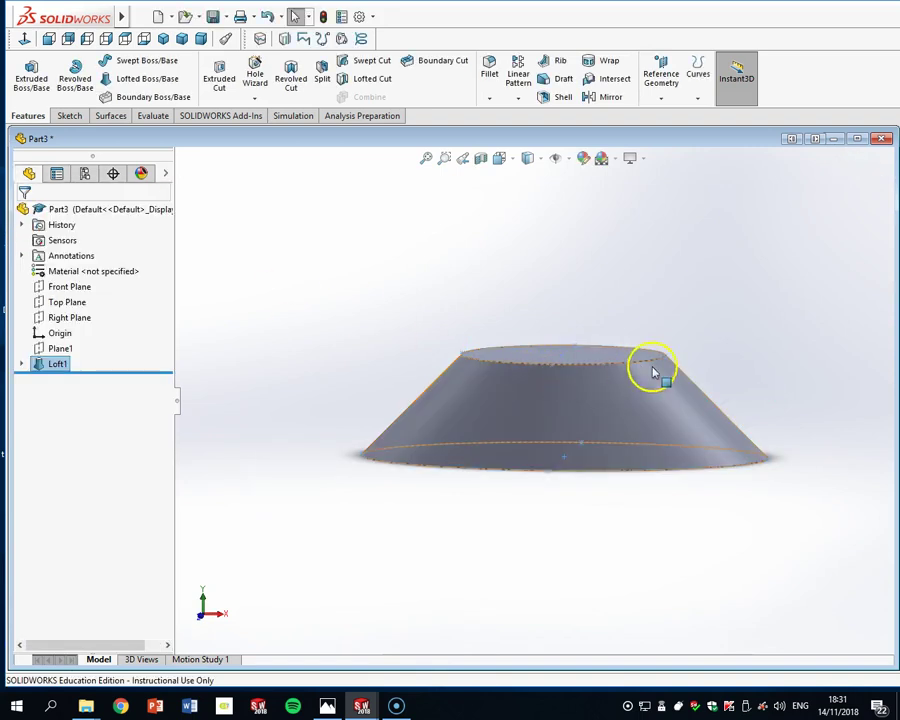
middle_click_drag(793, 362, 786, 410)
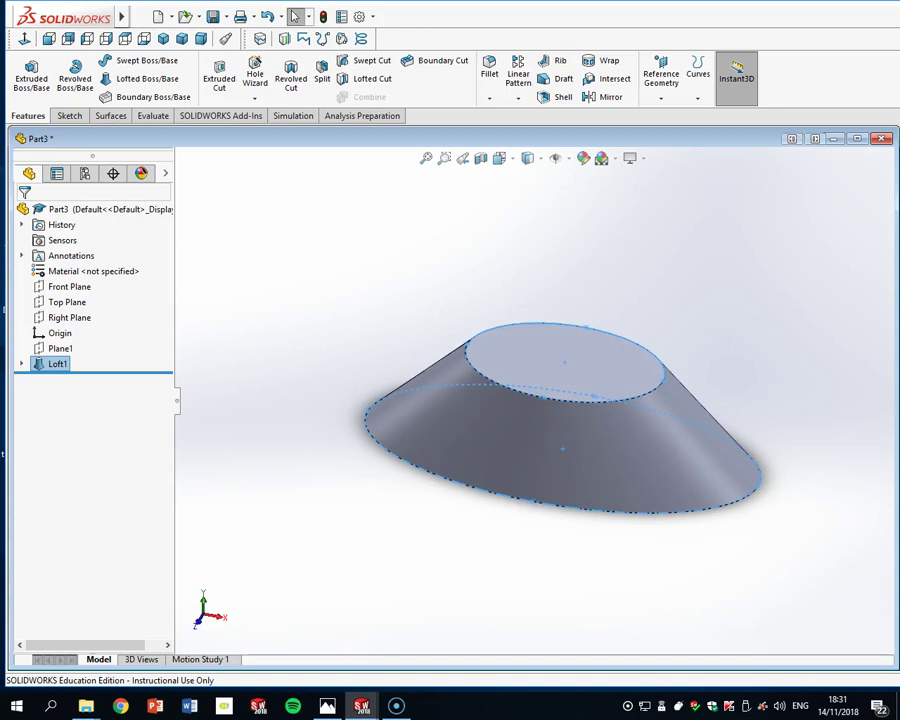
key("ctrl+n")
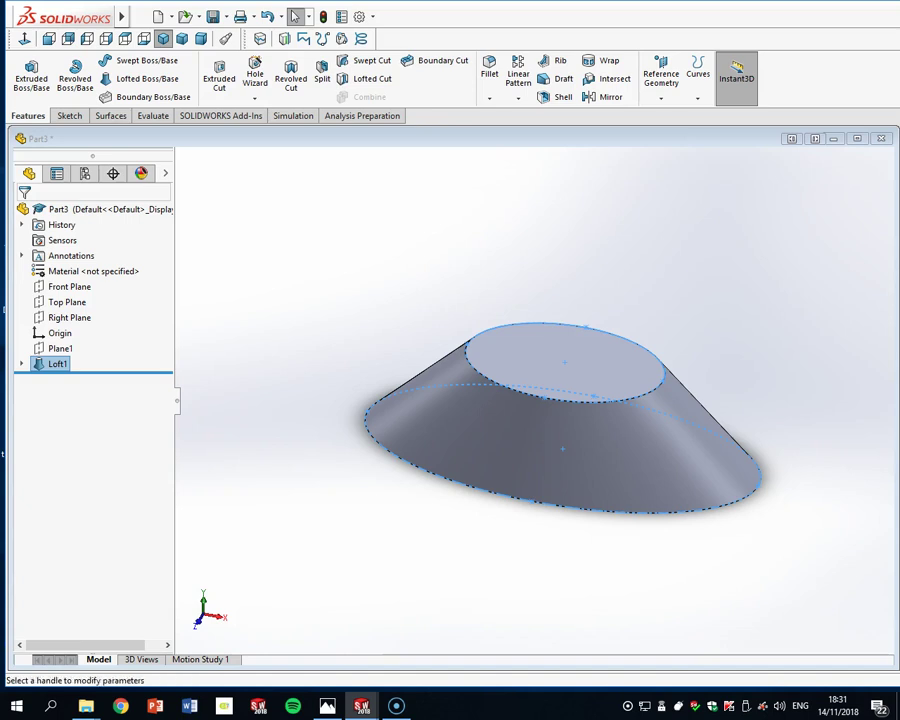
left_click(68, 115)
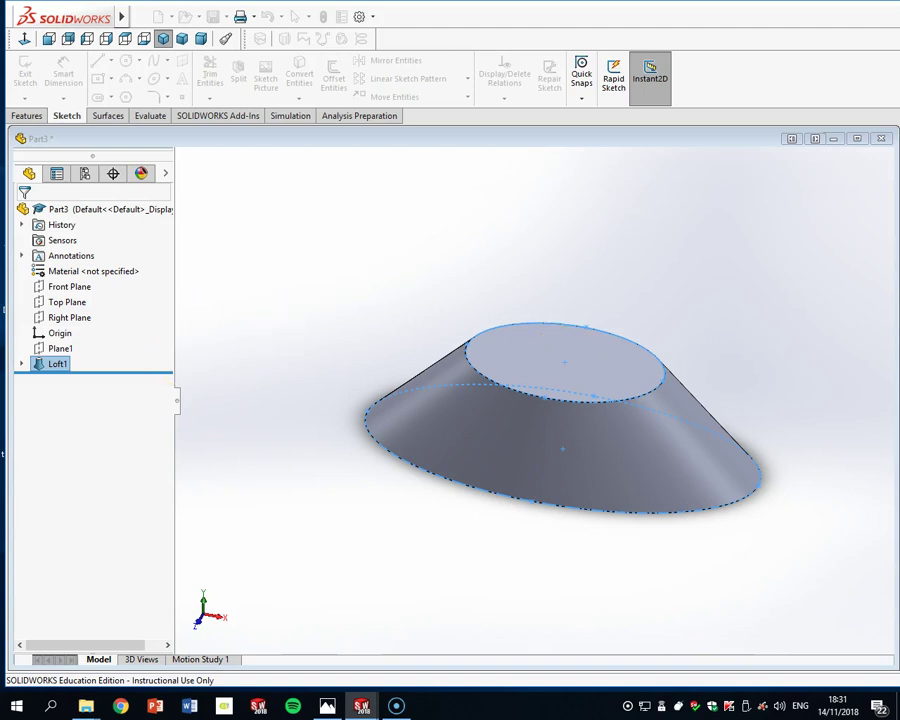
left_click(27, 115)
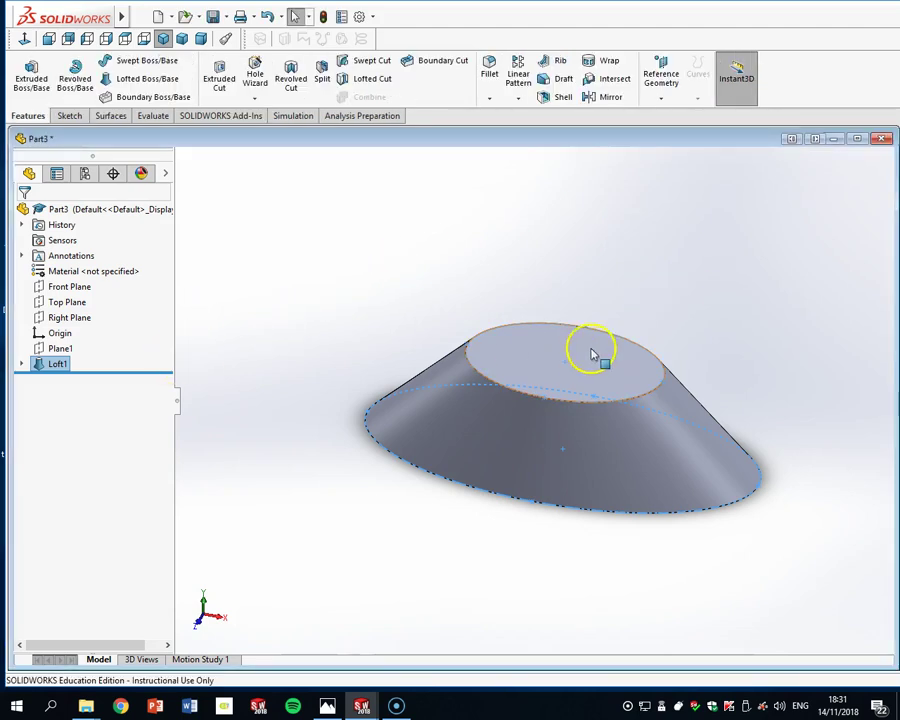
Sketch a circle about 13.7 mm in diameter on the loft's upper face, centred on the origin
left_click(598, 362)
key("Escape")
left_click(564, 352)
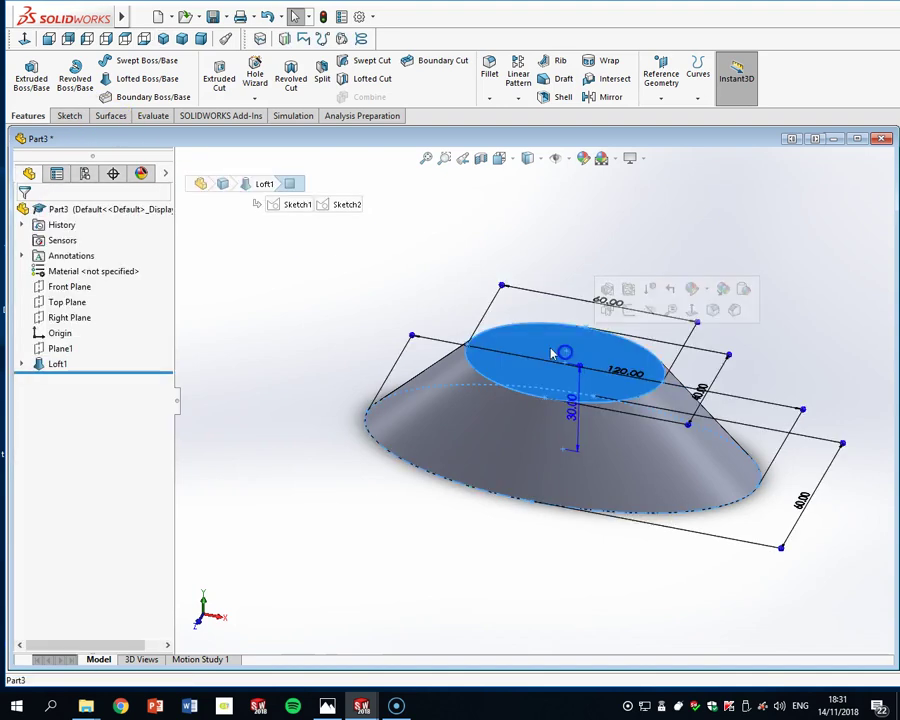
left_click(78, 117)
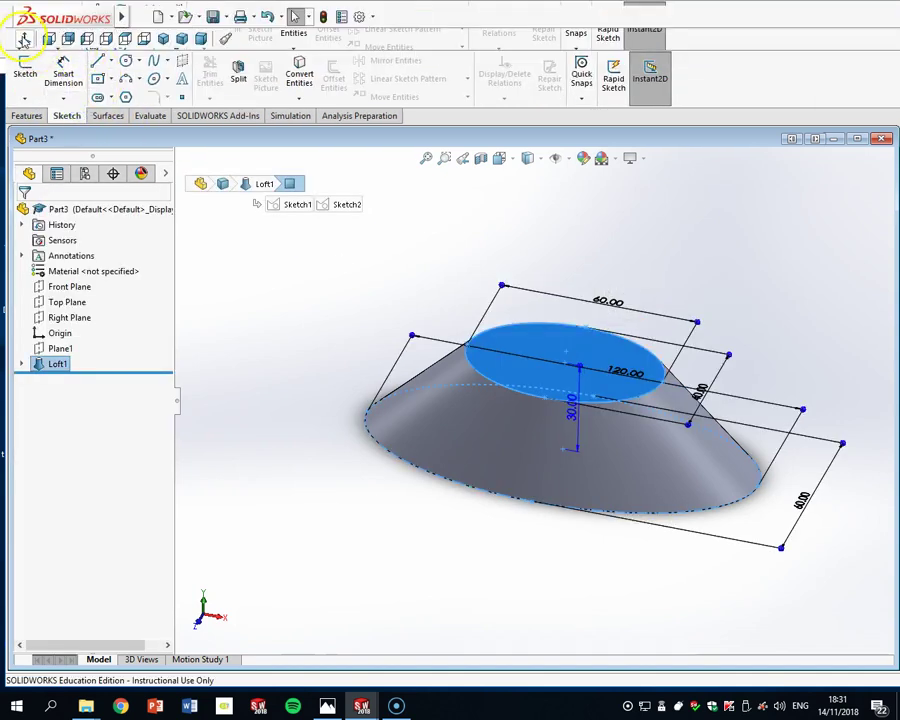
left_click(24, 39)
left_click(127, 63)
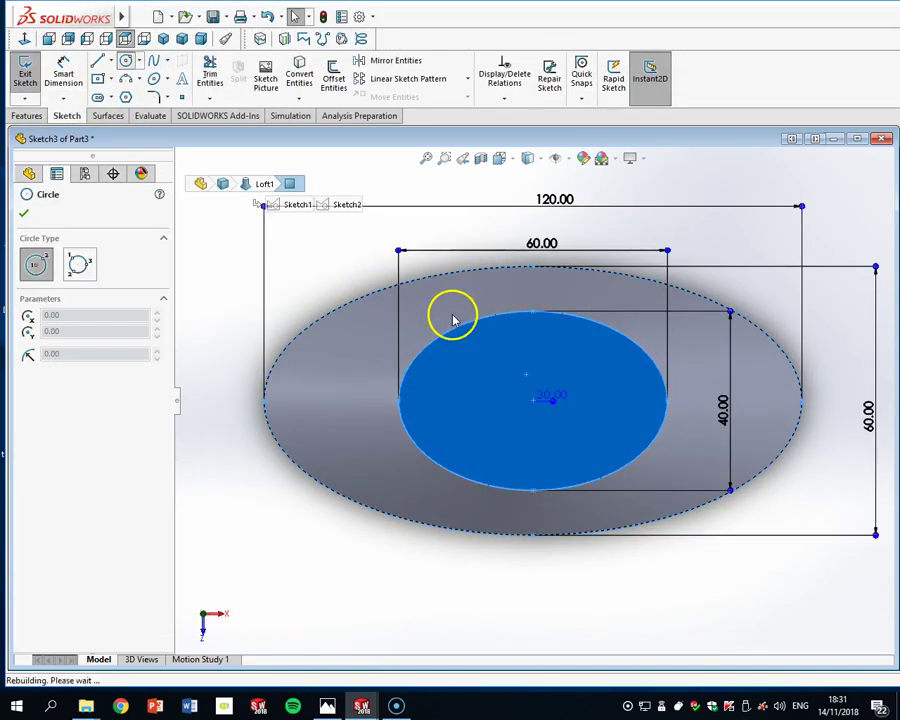
left_click(535, 403)
left_click(556, 422)
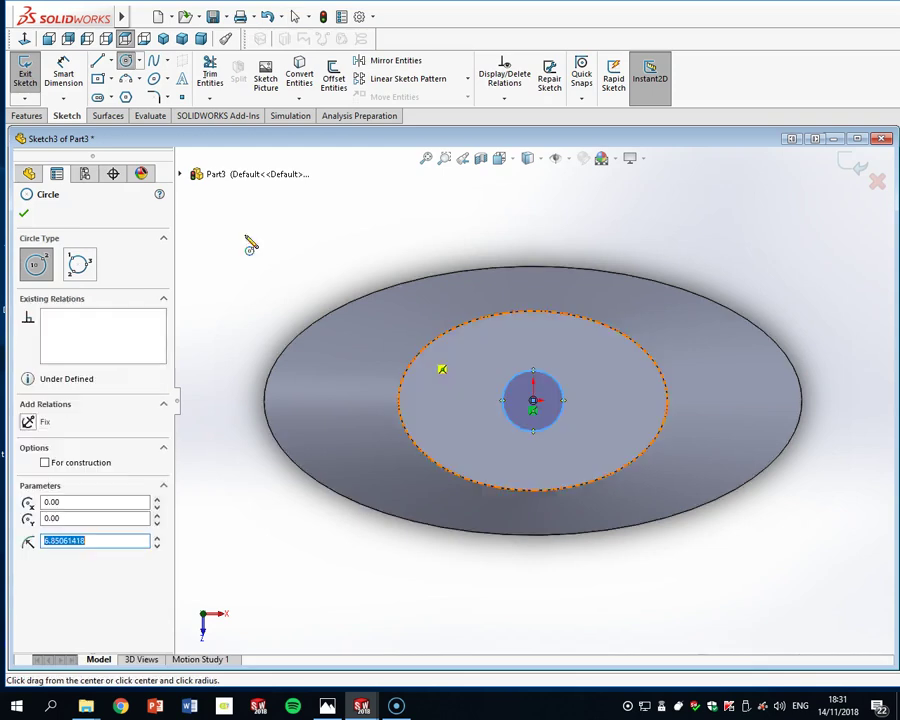
Dimension the circle's diameter as 10 mm and finish the sketch
left_click(63, 75)
left_click(552, 428)
left_click(675, 258)
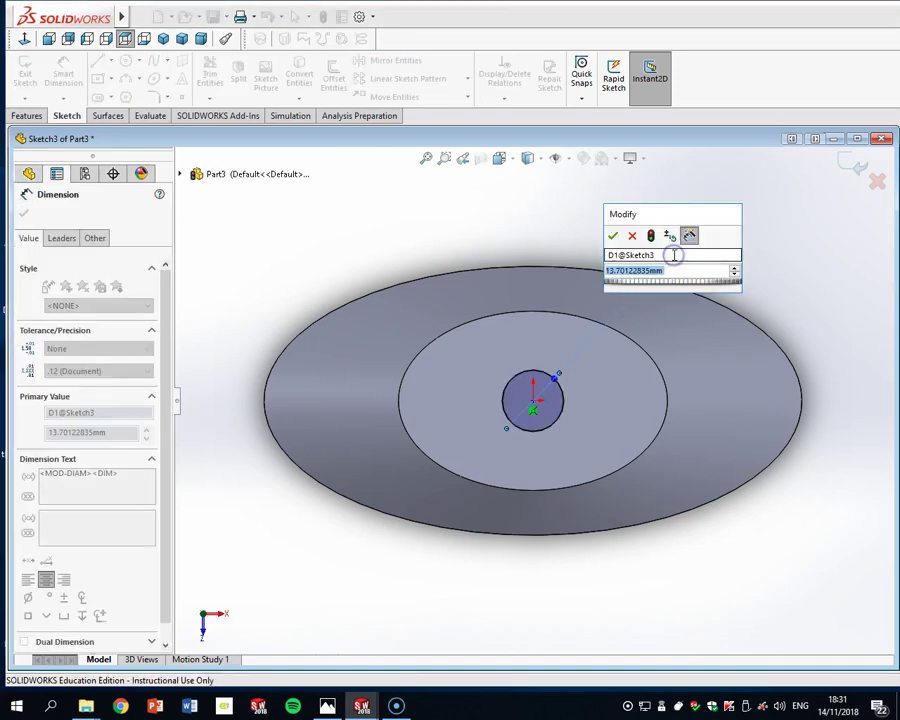
type("10")
key("Return")
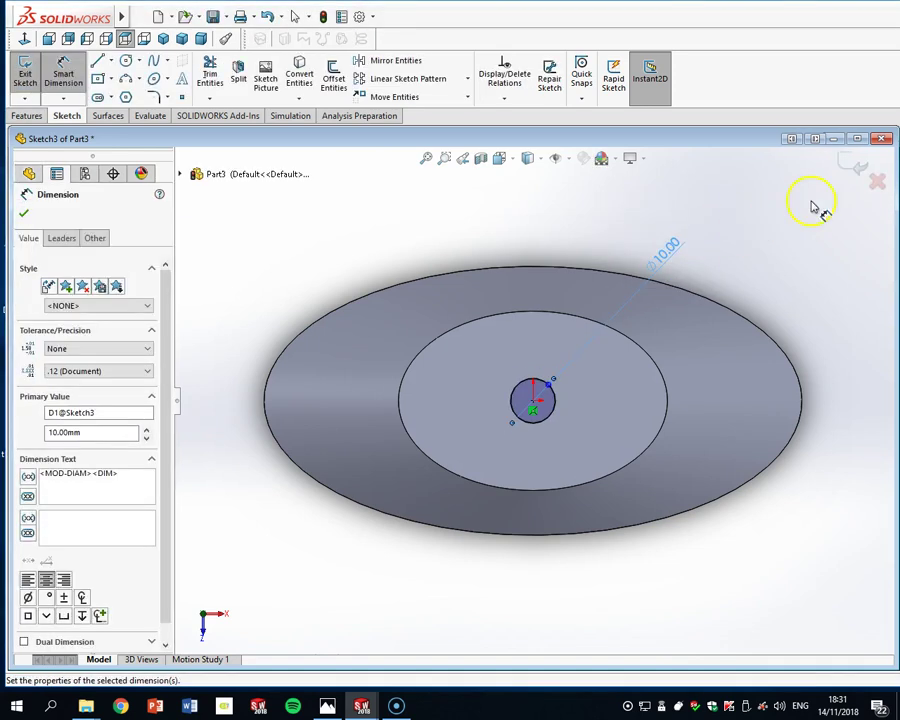
key("Escape")
left_click(25, 70)
Cut a blind hole 30 mm deep down through the loft from the circle sketch
left_click(27, 115)
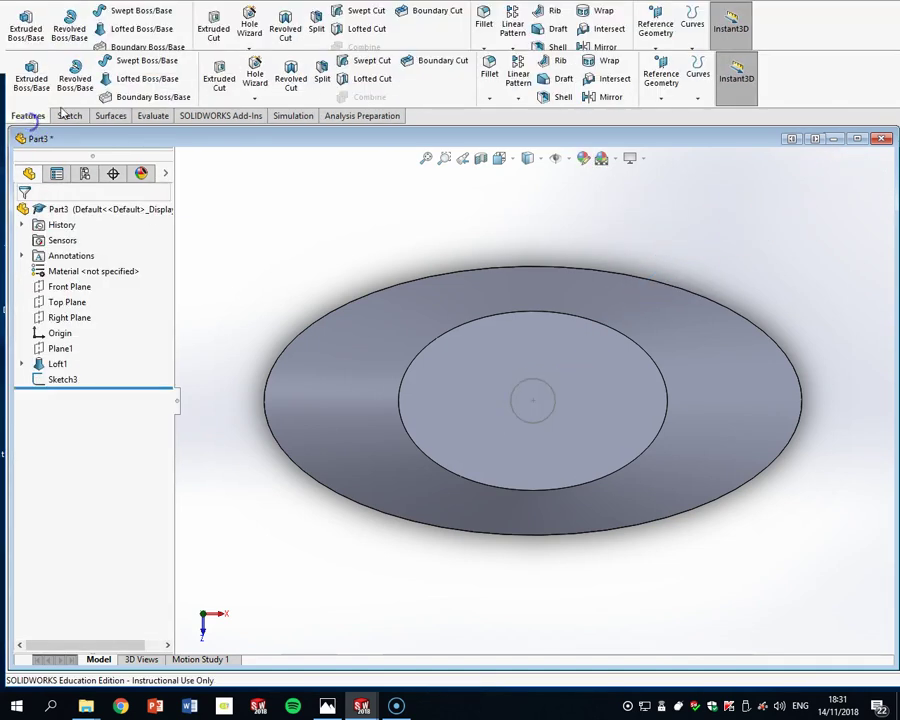
left_click(220, 79)
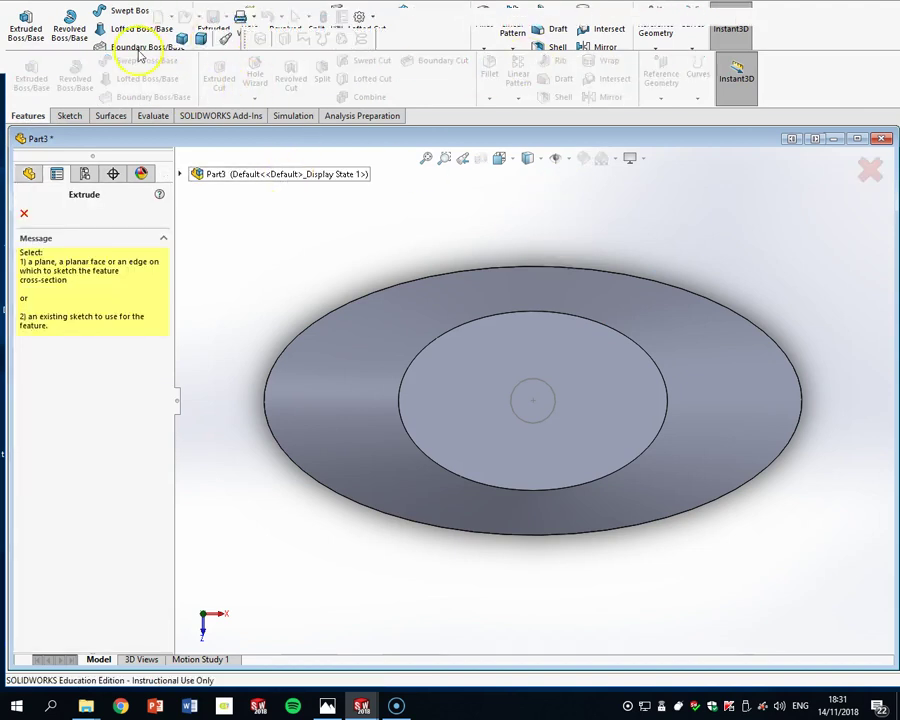
left_click(548, 385)
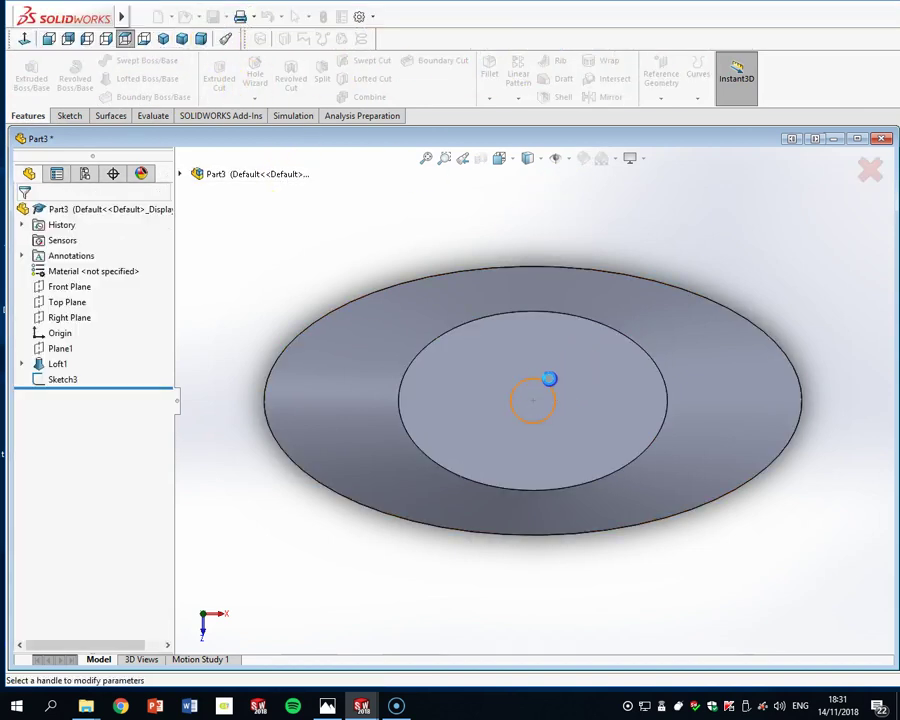
middle_click_drag(648, 408, 648, 260)
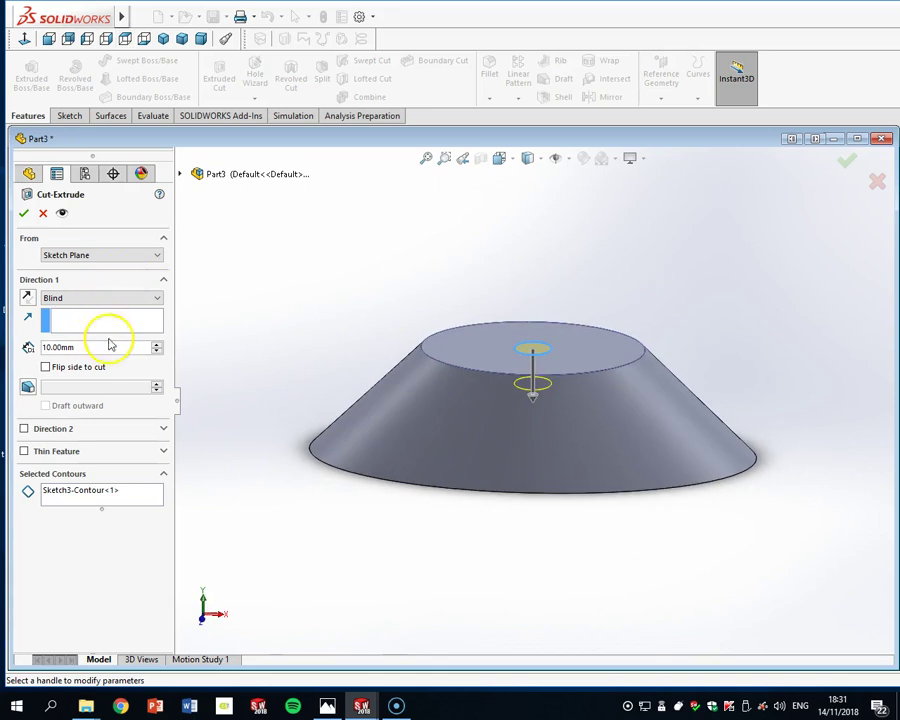
double_click(58, 347)
type("30")
key("Return")
key("Return")
Create a reference plane offset 10 mm from Plane1, flipped downward into the lofted base
scroll(703, 355, "up", 3)
middle_click_drag(703, 355, 785, 432)
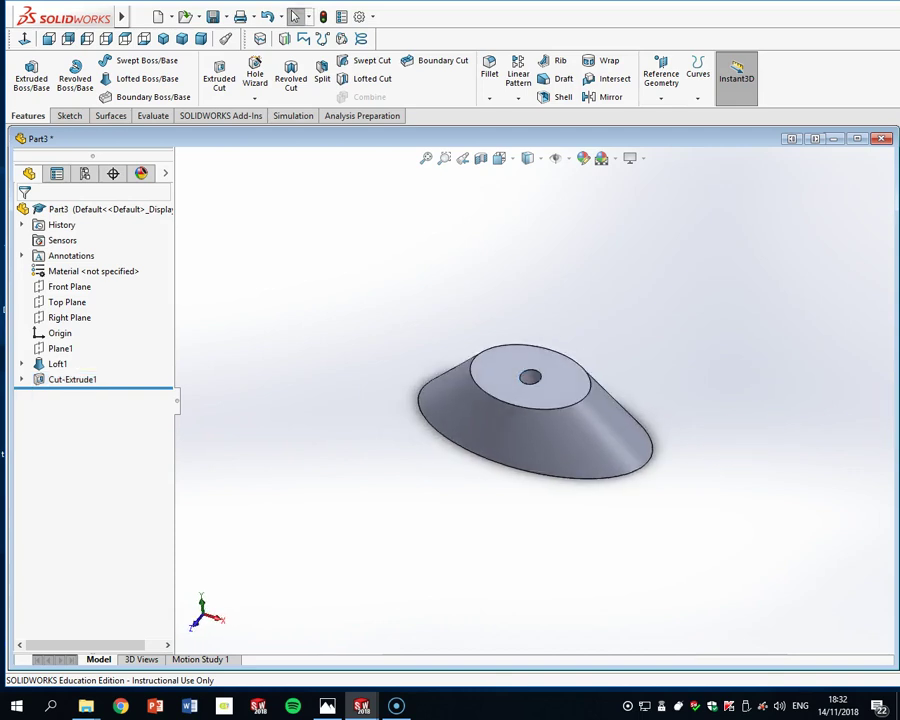
middle_click_drag(685, 410, 558, 432)
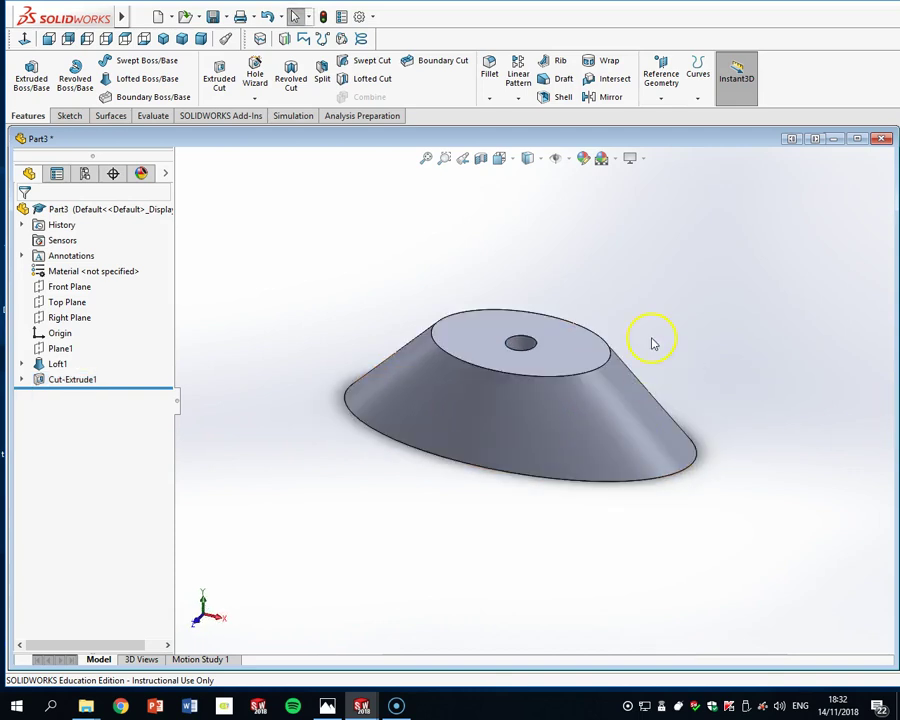
scroll(653, 342, "down", 2)
scroll(653, 346, "down", 1)
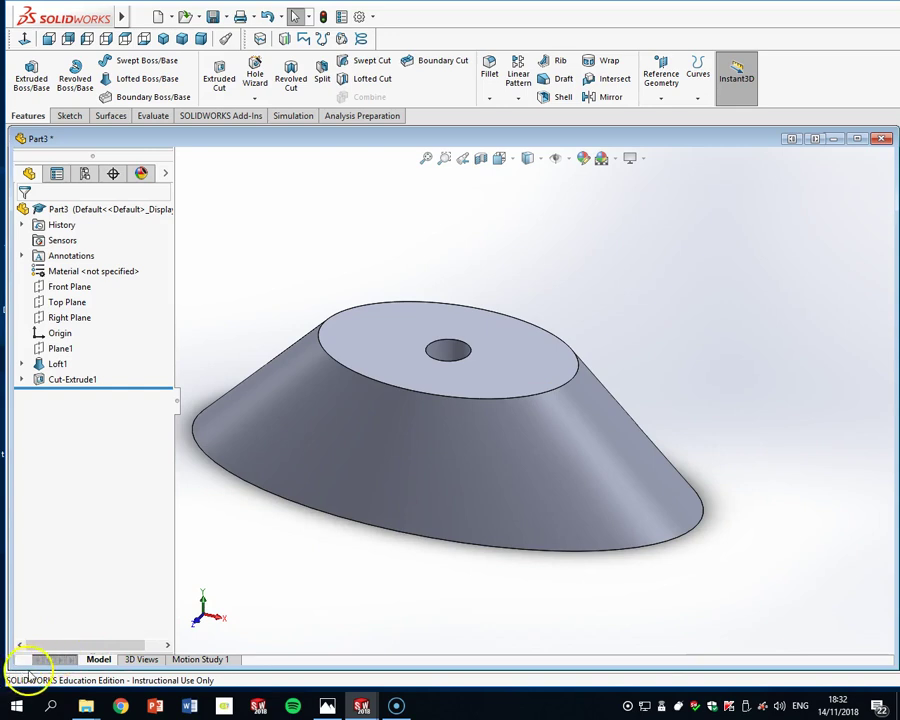
left_click(62, 350)
middle_click_drag(616, 262, 630, 170)
left_click(661, 75)
left_click(672, 116)
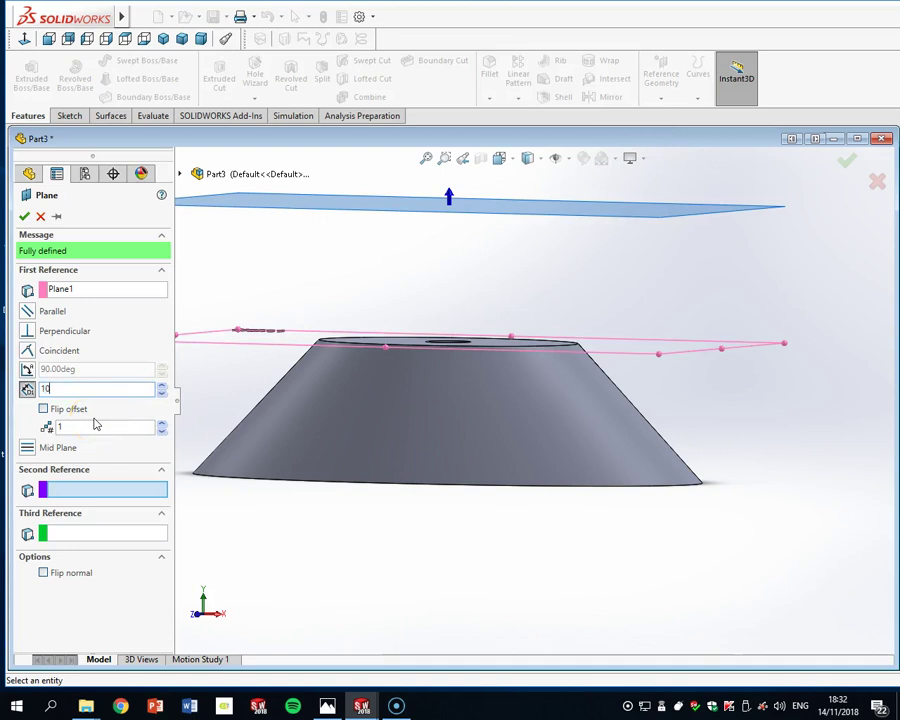
type("10")
key("Return")
left_click(45, 410)
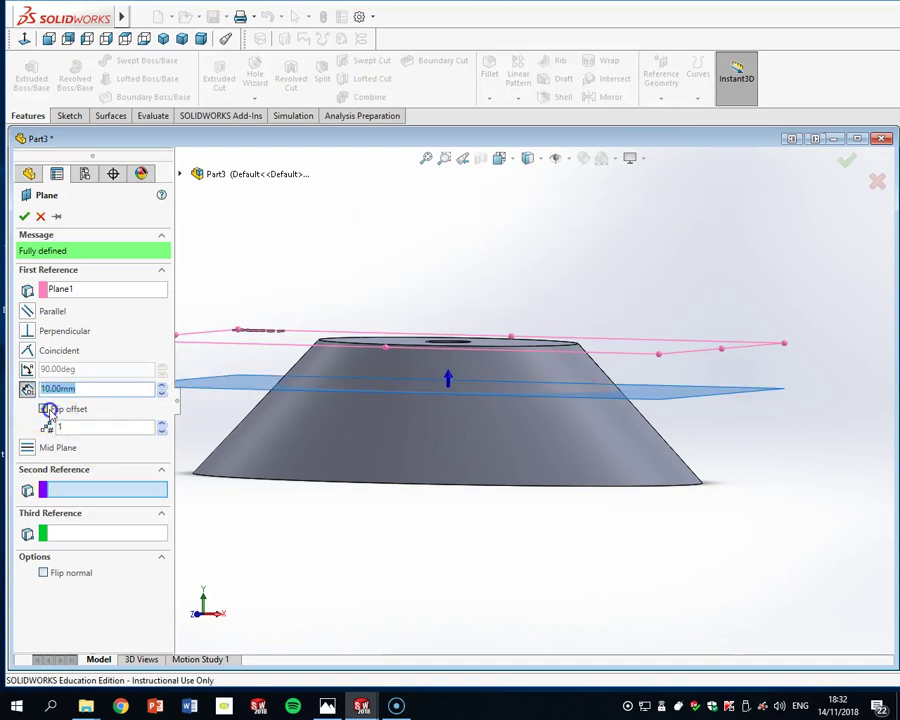
left_click(24, 216)
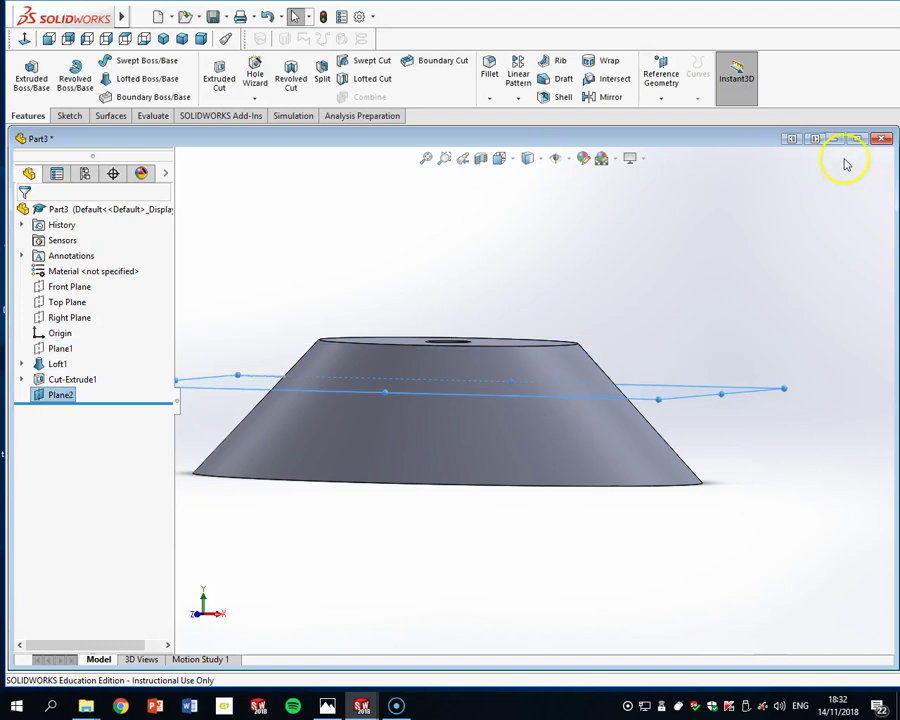
Examine the lofted base, its central hole and the new offset plane from several angles
middle_click_drag(770, 327, 762, 352)
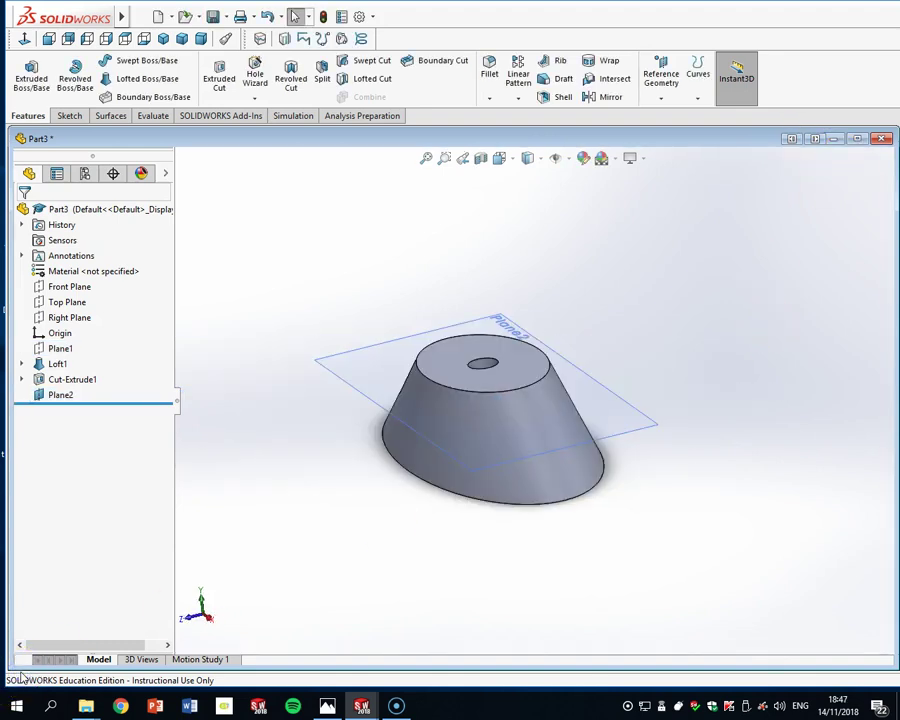
middle_click_drag(760, 505, 592, 372)
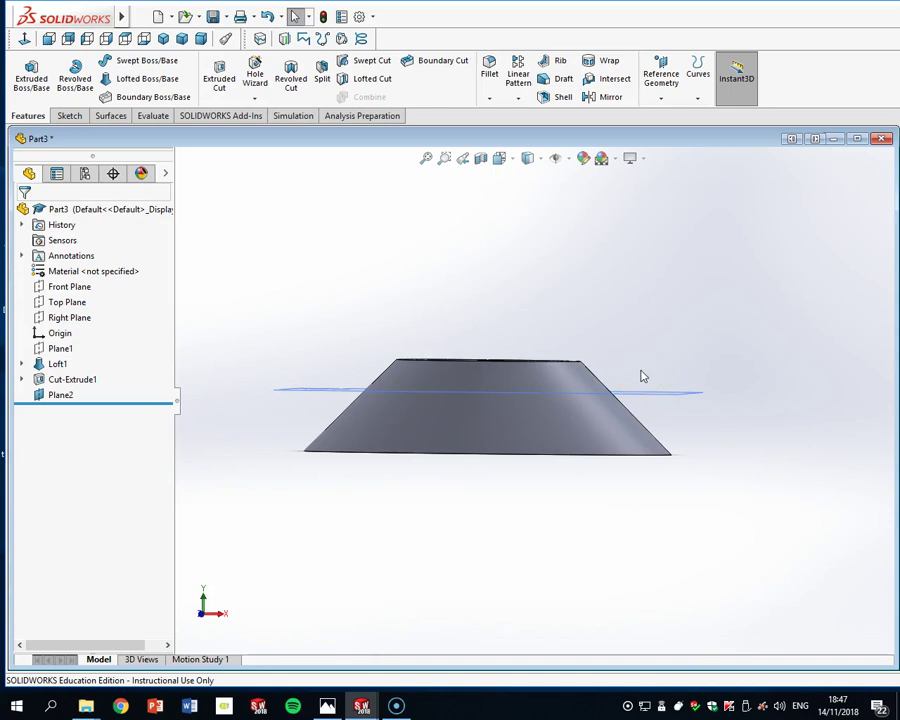
middle_click_drag(696, 360, 595, 369)
scroll(569, 384, "down", 1)
scroll(569, 384, "up", 3)
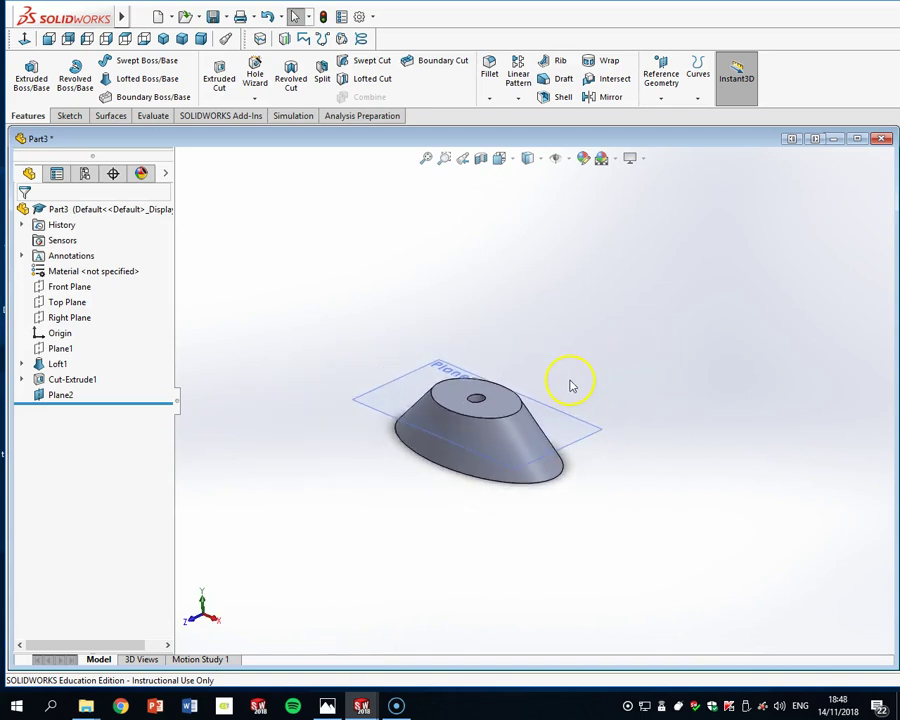
scroll(569, 384, "down", 2)
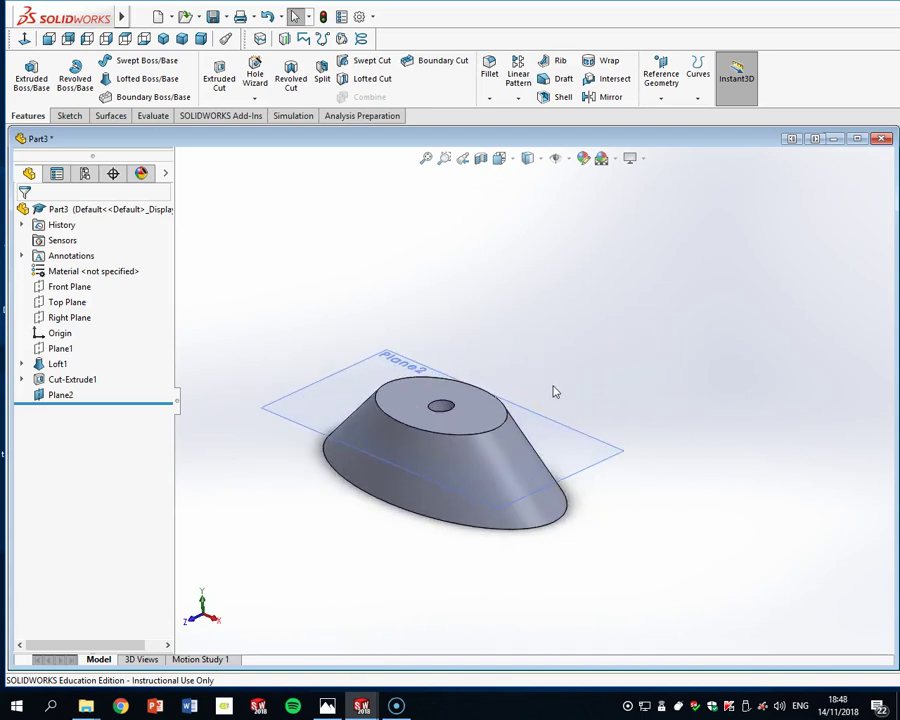
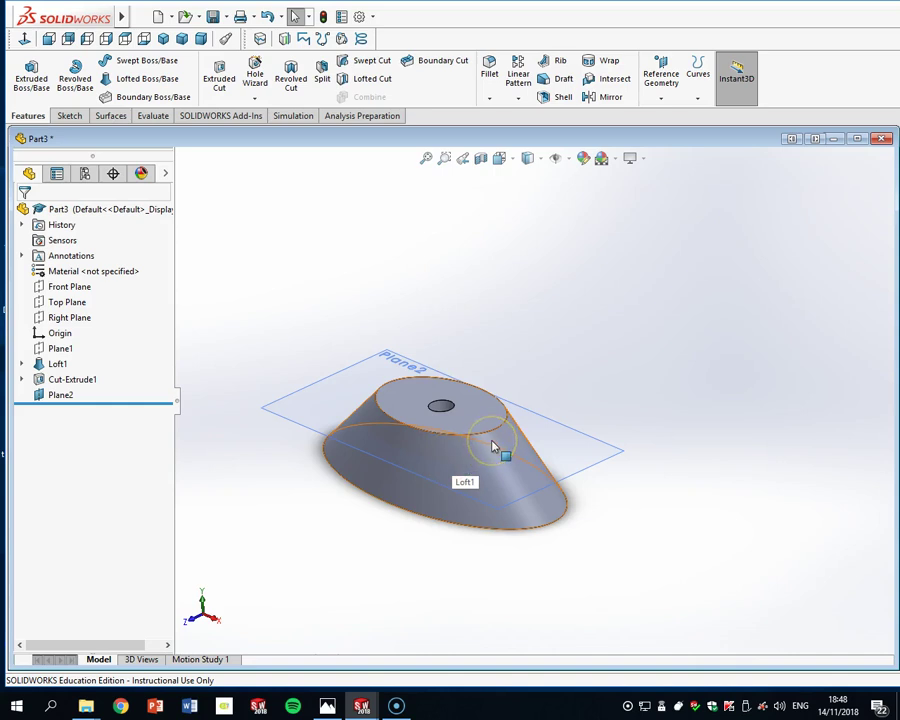
middle_click_drag(492, 447, 634, 340)
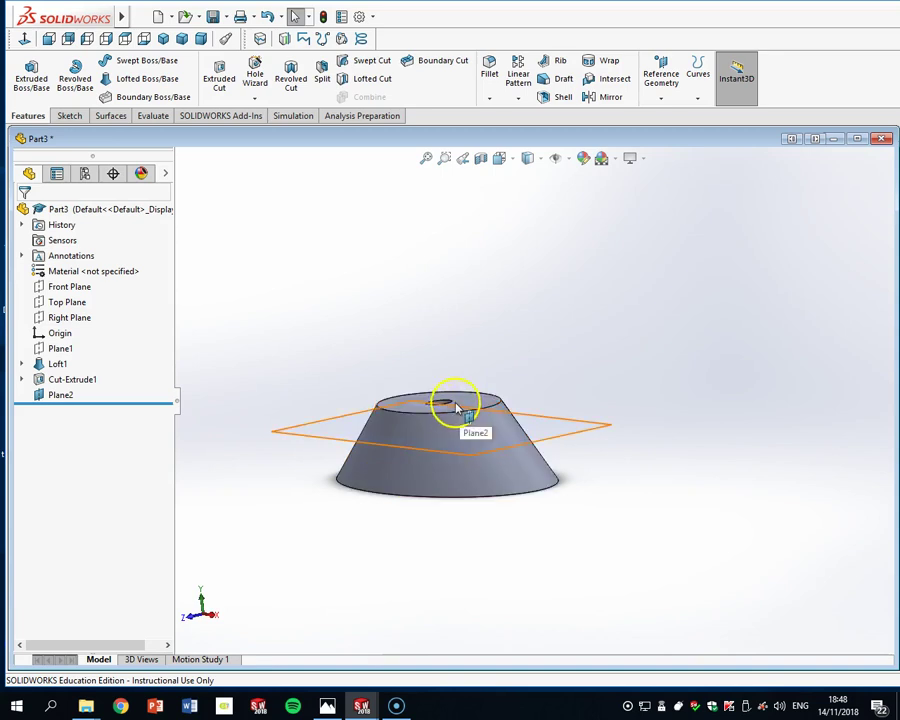
middle_click_drag(453, 420, 478, 476)
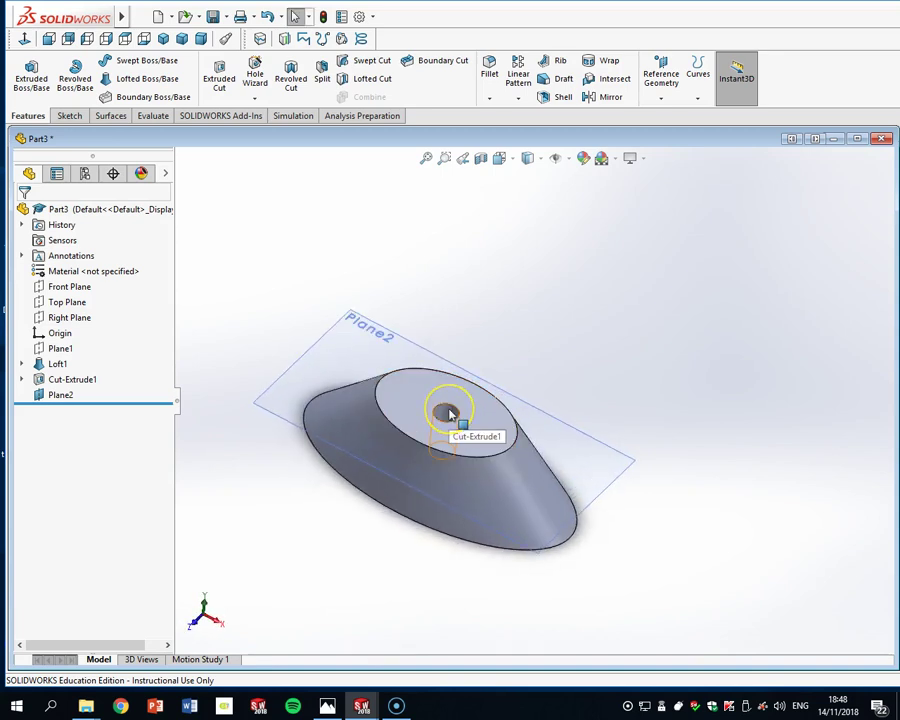
middle_click_drag(449, 414, 516, 458)
Insert the Fan Body part above the lofted base, transferring its solid bodies, planes, cosmetic threads and material
mouse_move(128, 16)
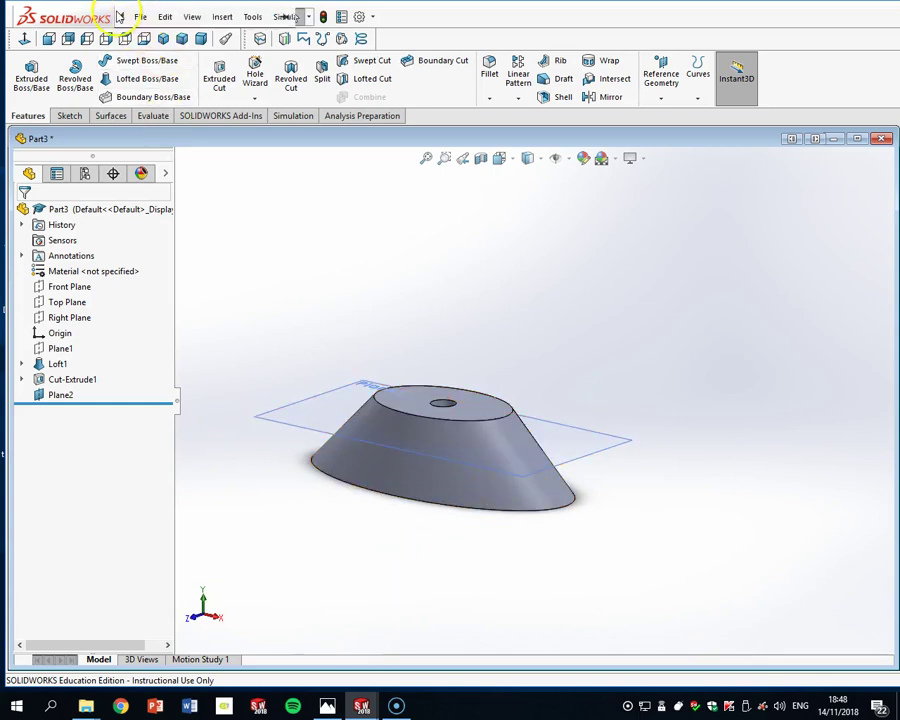
left_click(222, 16)
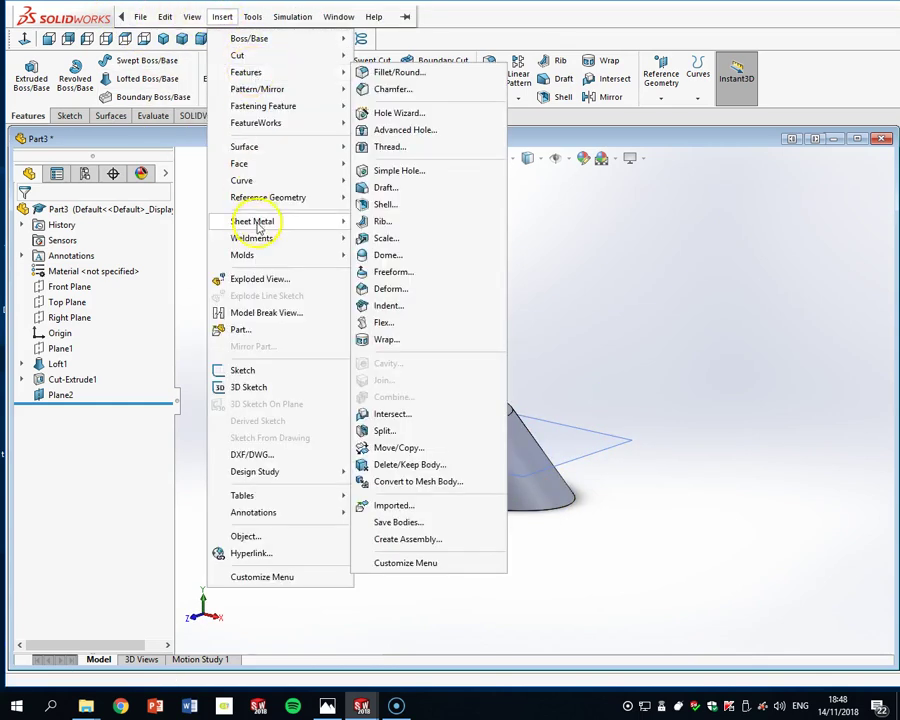
left_click(241, 329)
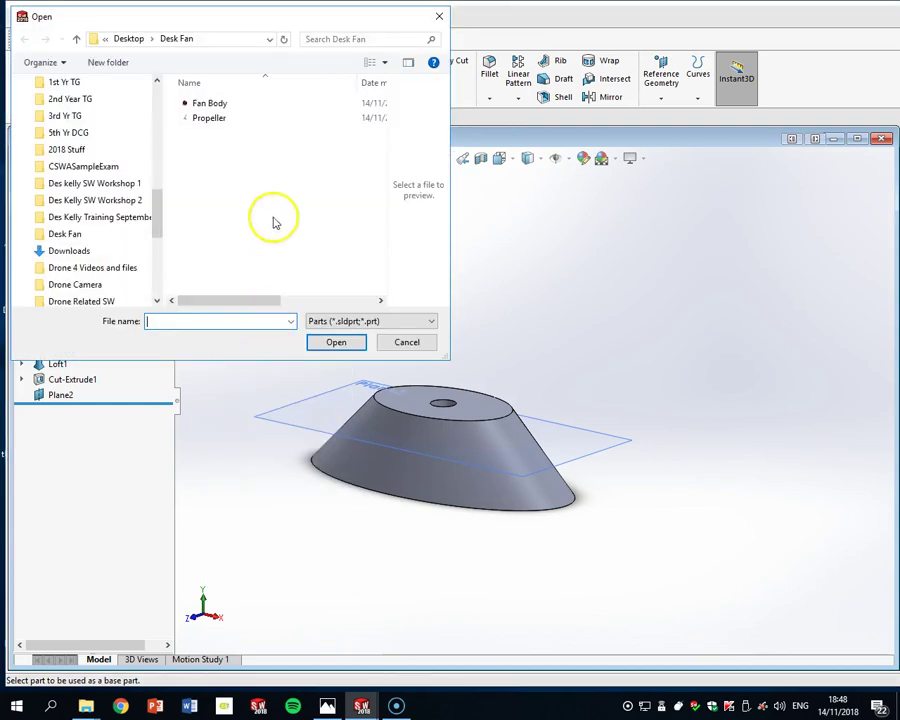
left_click(217, 102)
left_click(334, 342)
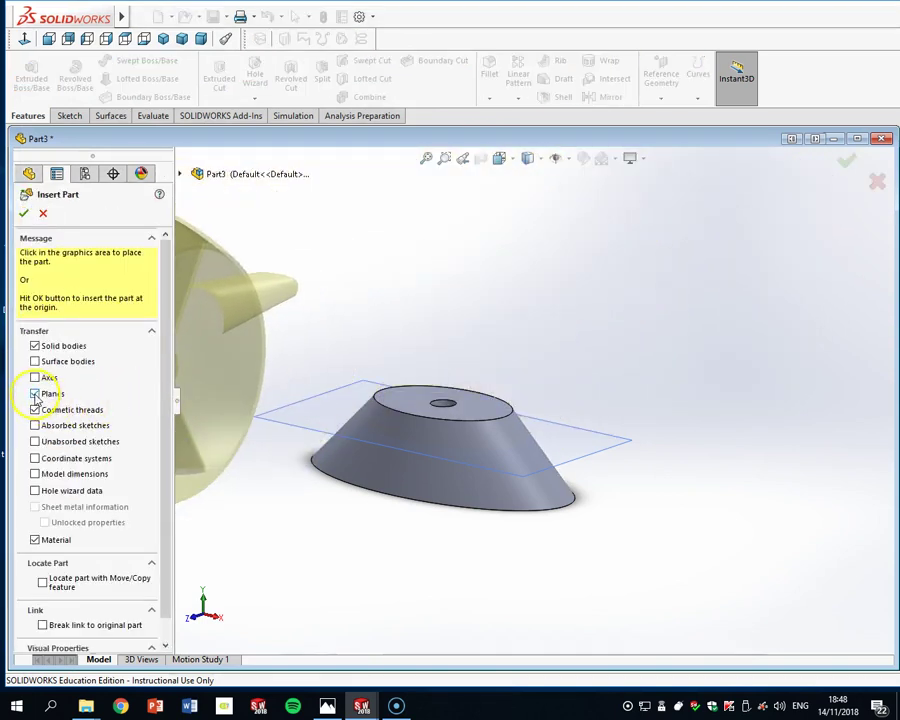
left_click(645, 298)
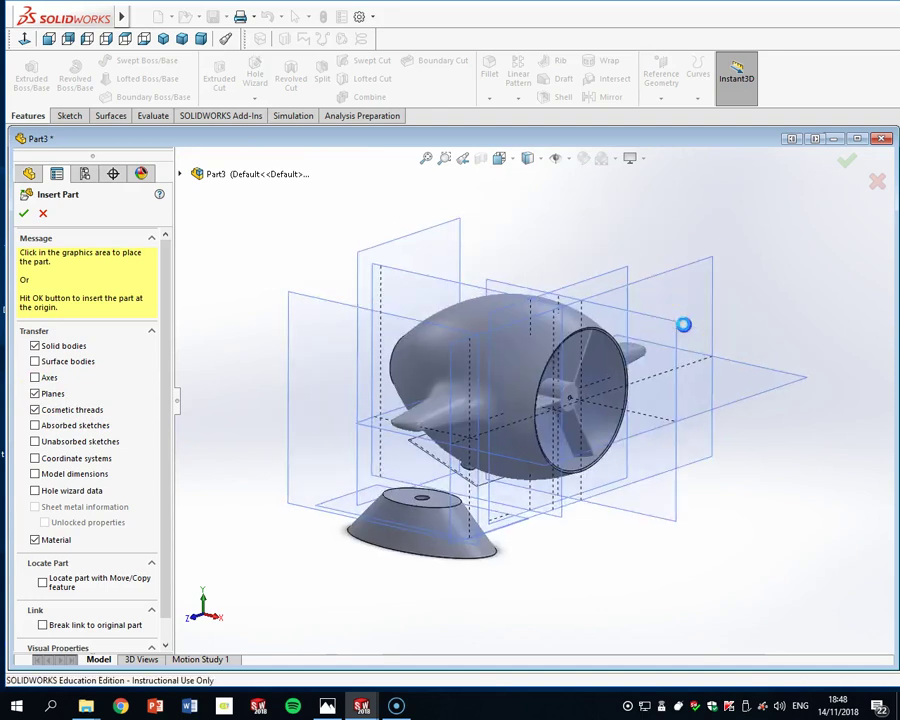
Examine the fan body's peg against the base's hole from the front with hidden lines visible, and restore the shaded-with-edges display
left_click(48, 38)
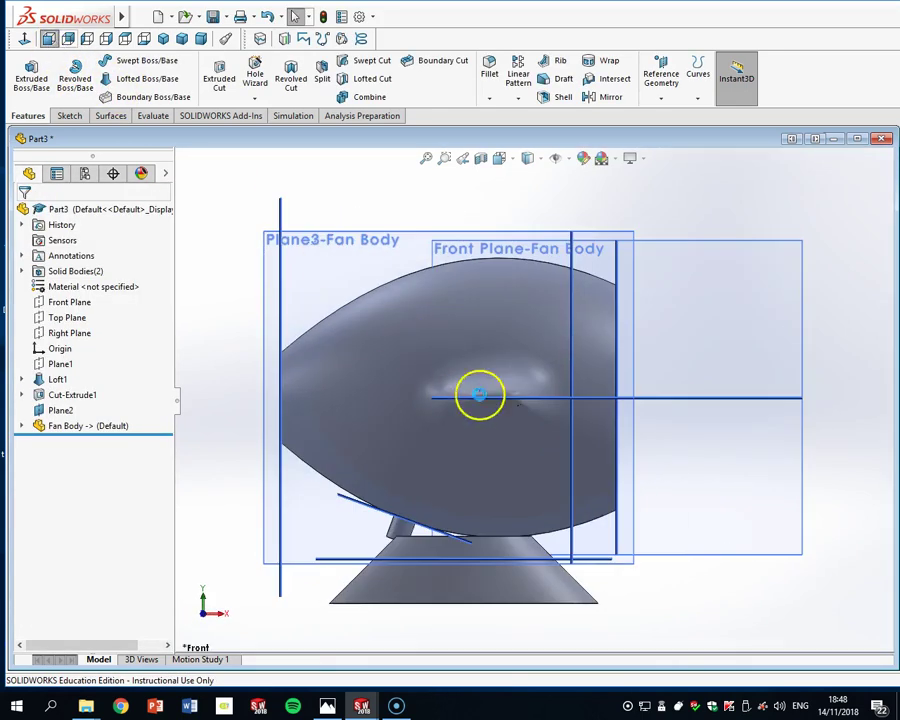
scroll(482, 454, "down", 5)
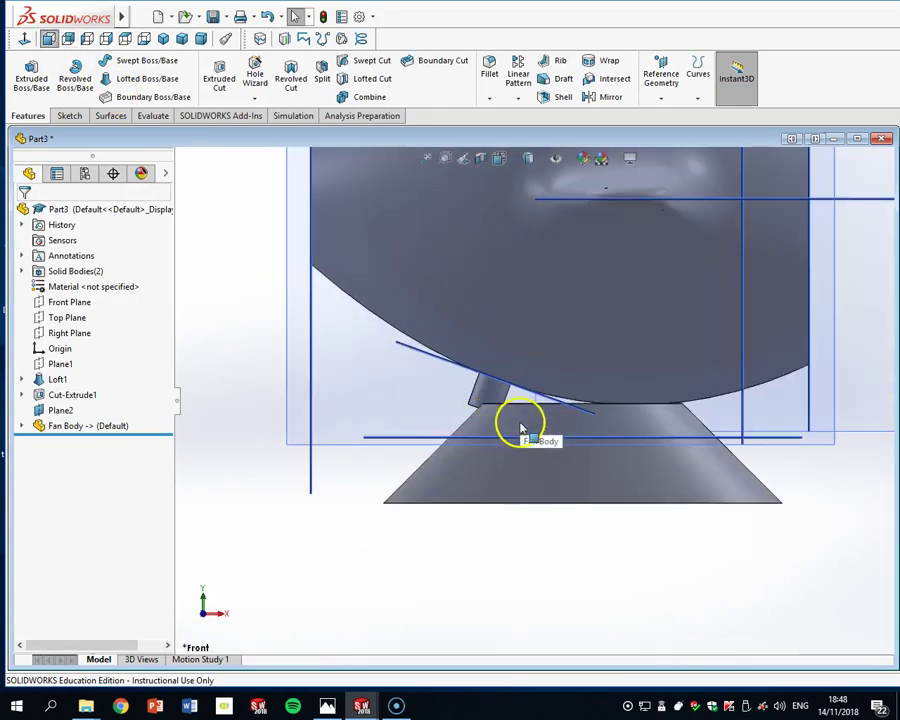
left_click(528, 158)
left_click(529, 236)
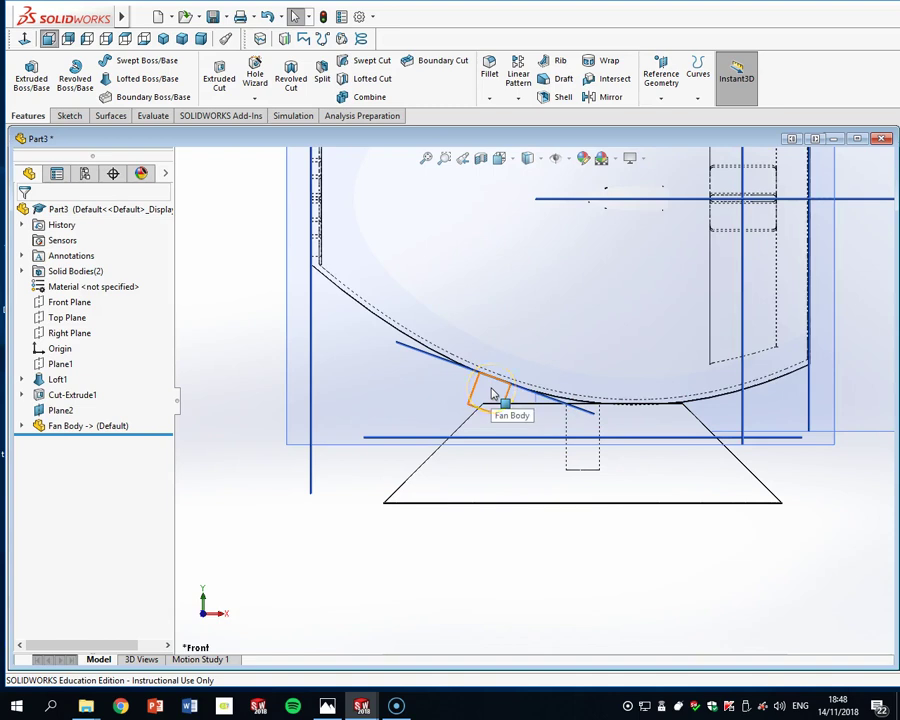
scroll(643, 327, "up", 5)
middle_click_drag(643, 327, 725, 354)
left_click(540, 161)
left_click(531, 187)
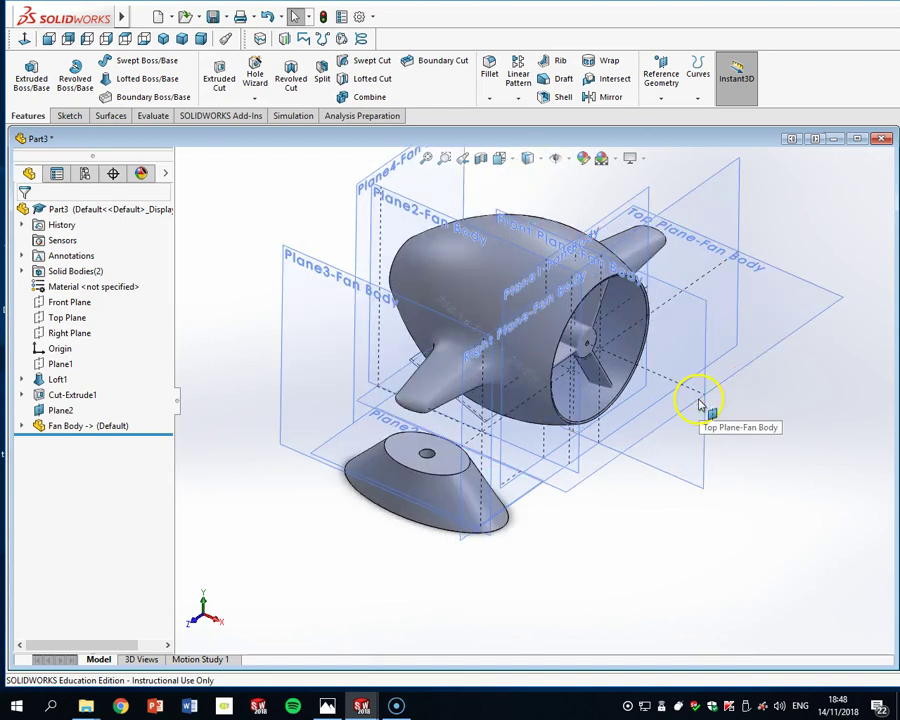
scroll(591, 368, "down", 2)
scroll(631, 324, "up", 3)
middle_click_drag(631, 324, 637, 342)
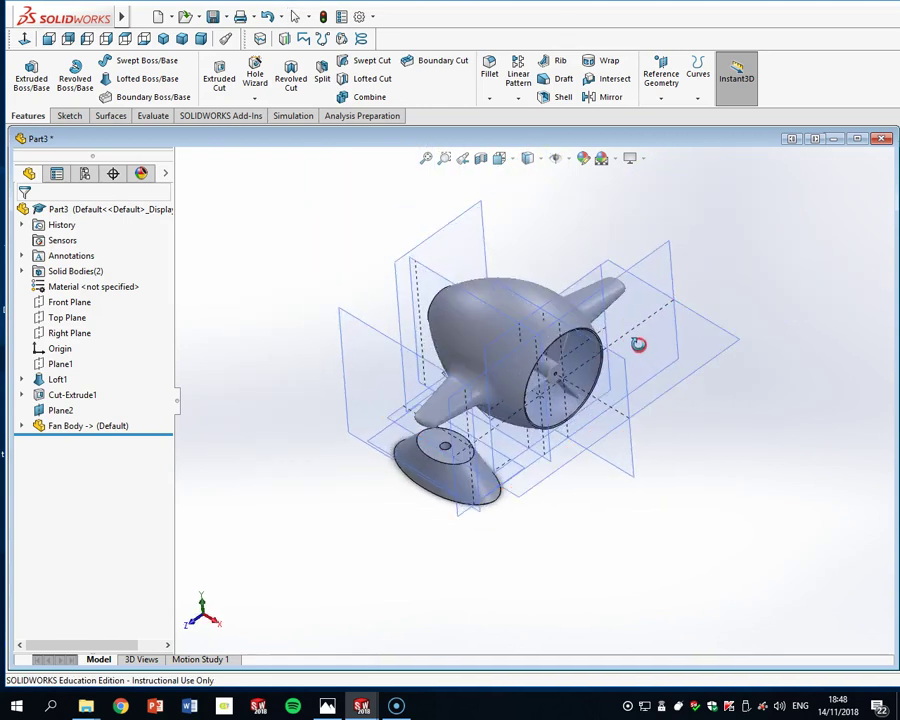
scroll(565, 364, "down", 5)
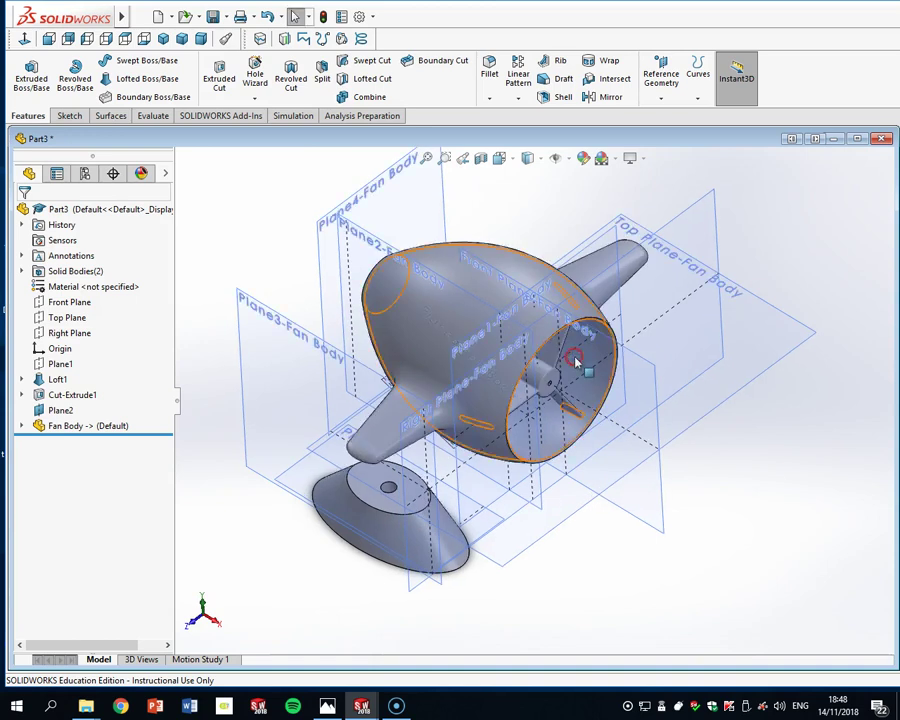
Move the fan body with Move/Copy Body, adding a concentric mate between its peg's cylindrical face and the base's hole
mouse_move(120, 12)
left_click(222, 16)
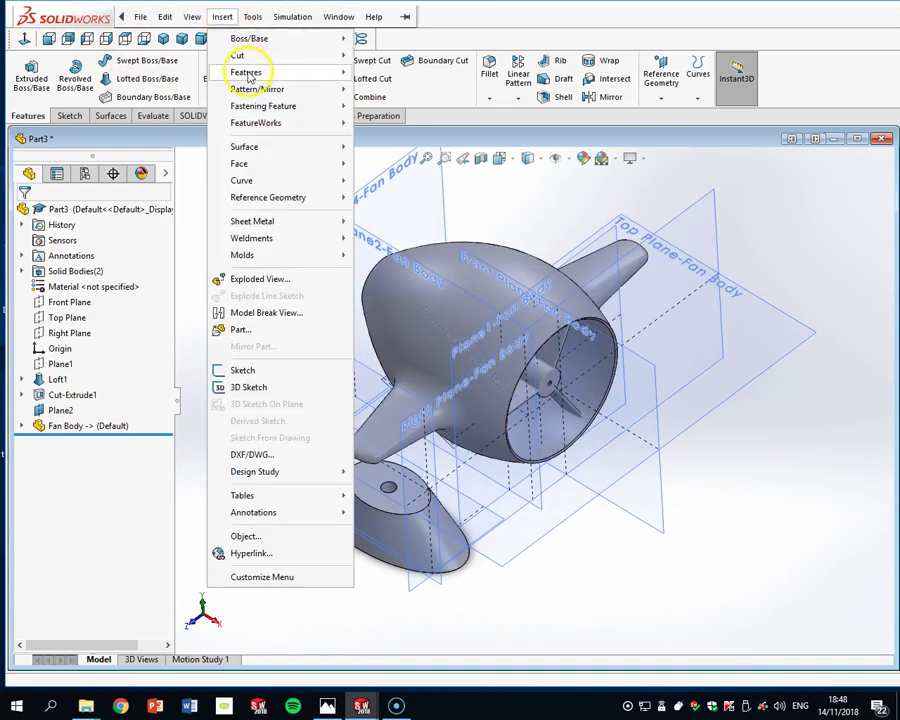
mouse_move(330, 73)
left_click(424, 450)
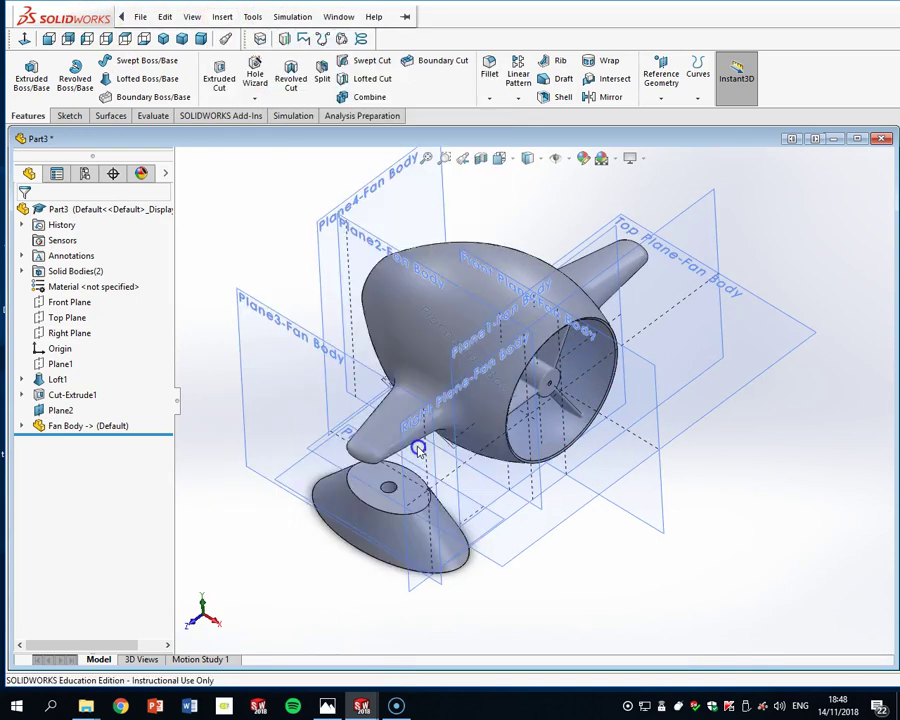
left_click(463, 305)
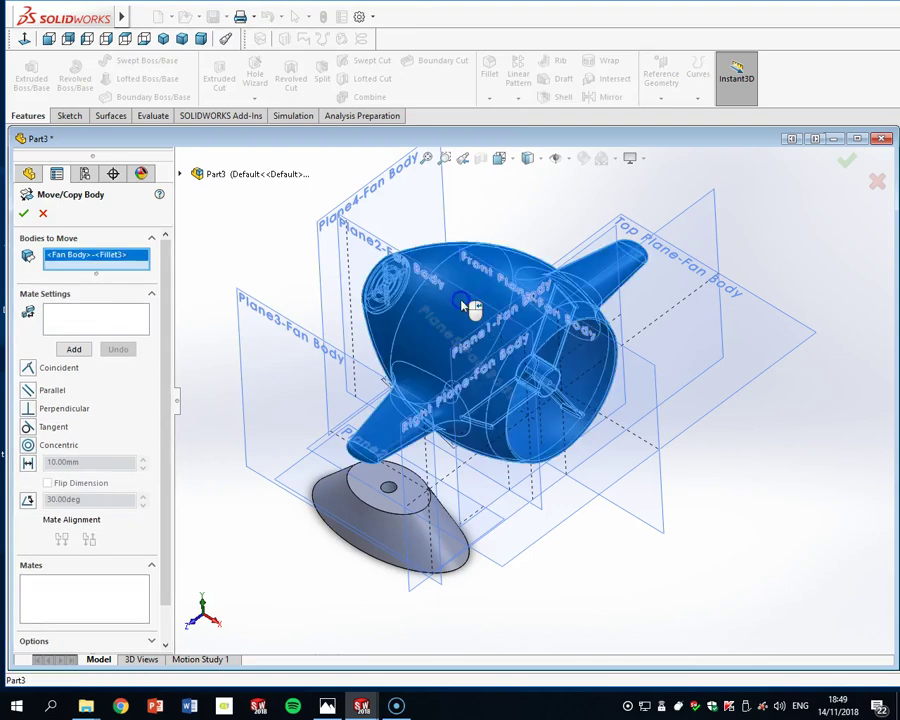
middle_click_drag(516, 426, 474, 394)
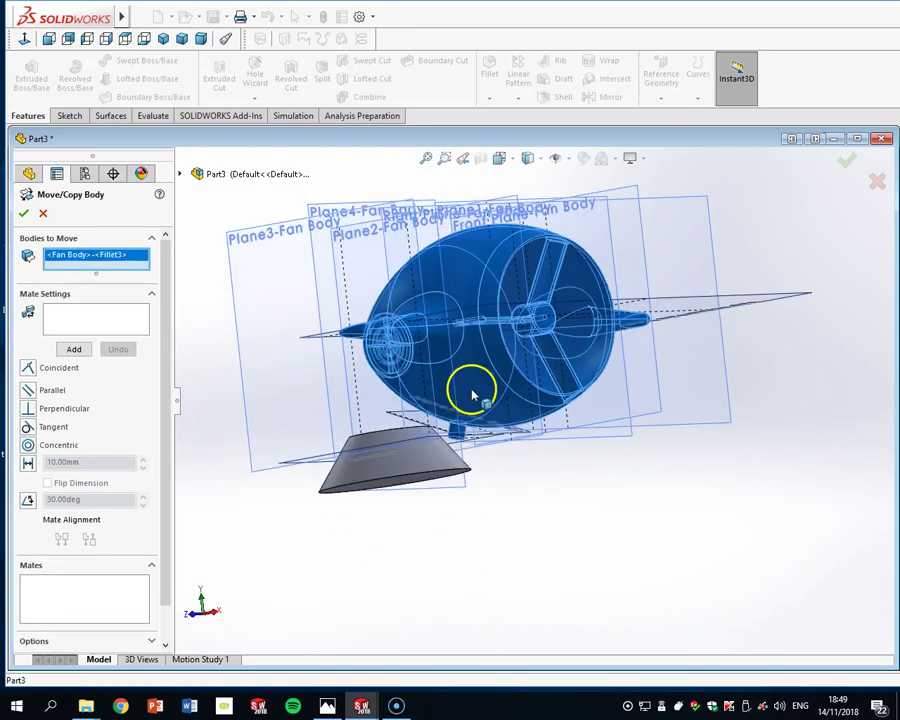
scroll(495, 457, "down", 3)
left_click(82, 316)
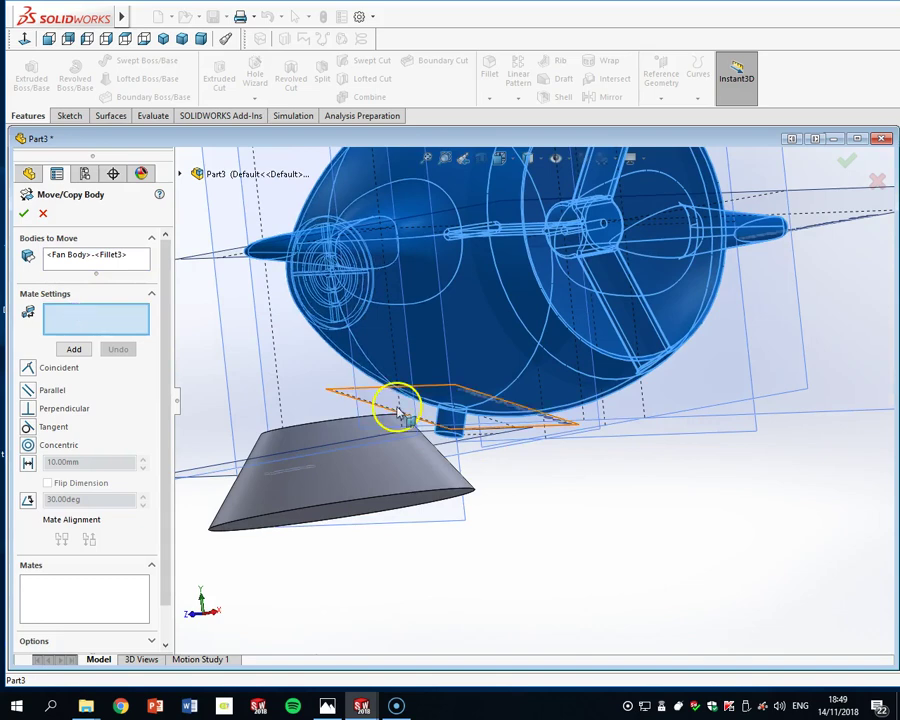
left_click(447, 420)
middle_click_drag(445, 417, 420, 492)
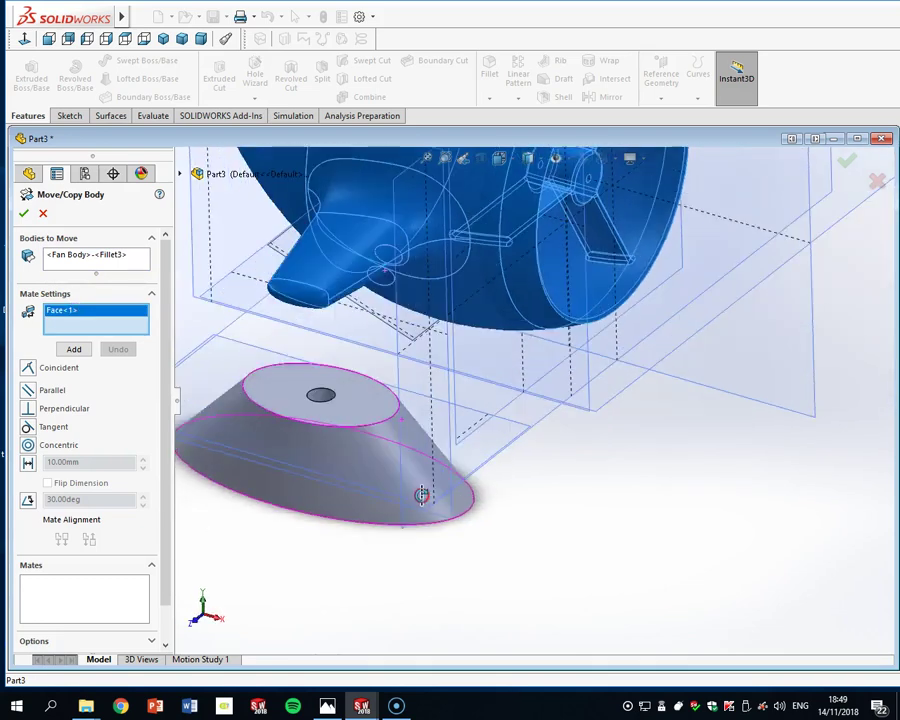
scroll(321, 392, "down", 3)
left_click(376, 400)
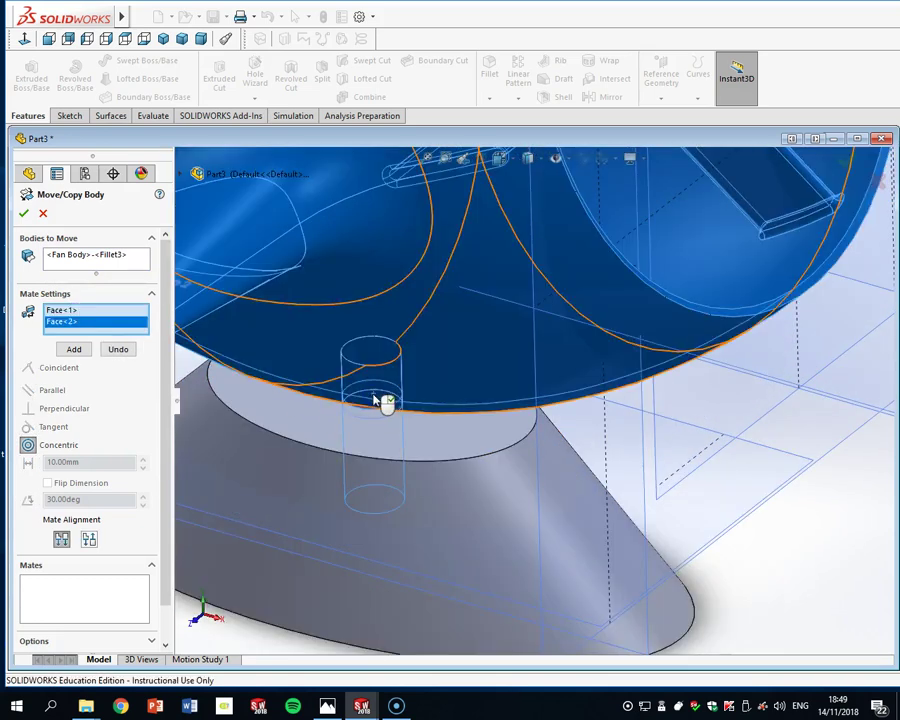
left_click(71, 353)
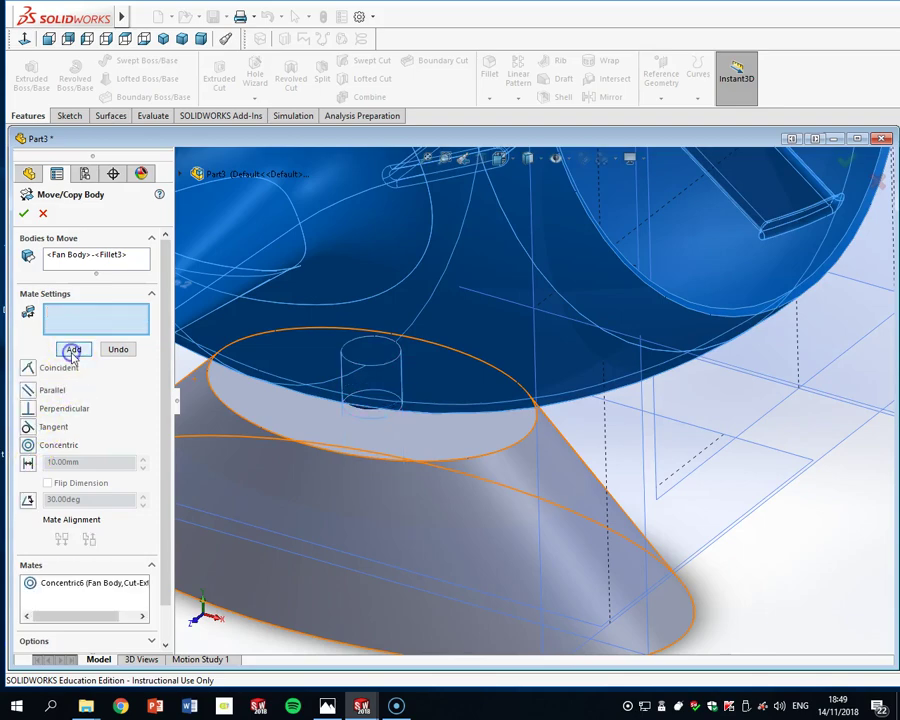
Add a coincident mate between the fan body's Plane5 and the base's offset Plane2
scroll(540, 321, "up", 5)
middle_click_drag(614, 332, 571, 263)
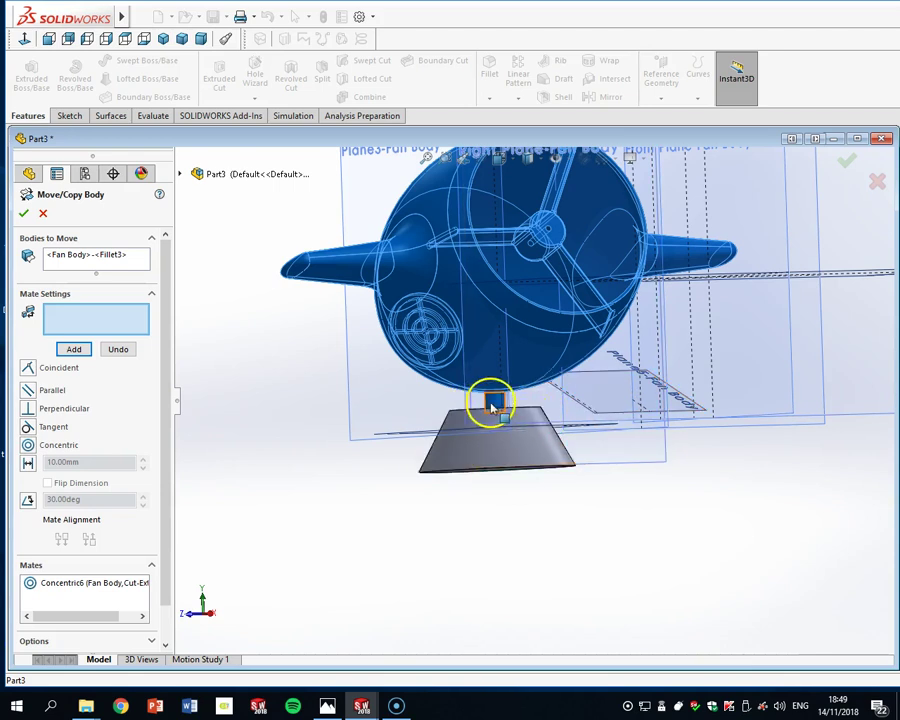
left_click(621, 420)
middle_click_drag(596, 416, 505, 410)
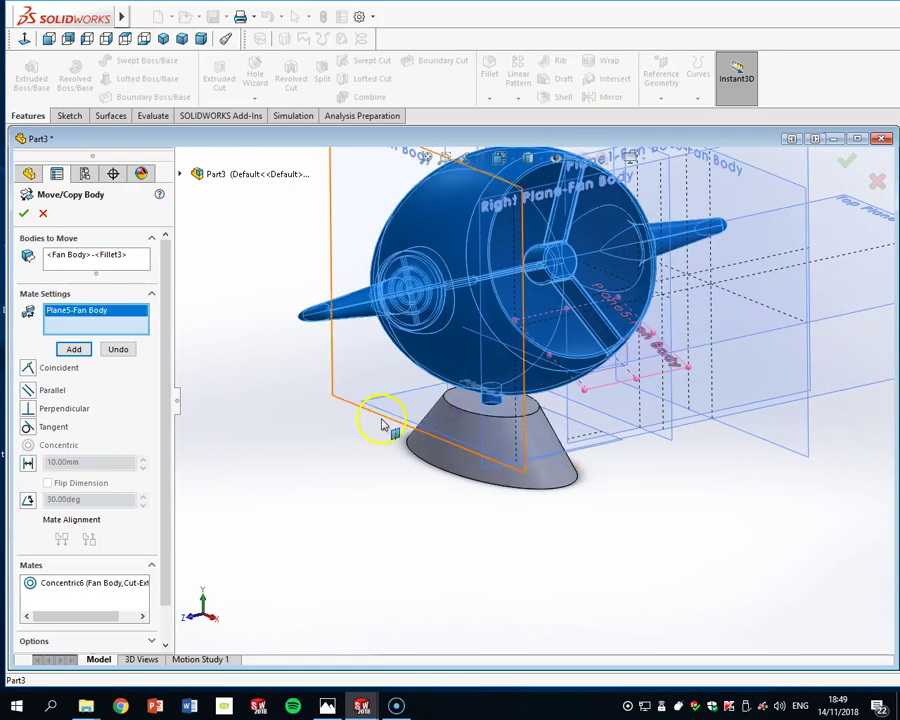
middle_click_drag(621, 462, 391, 502)
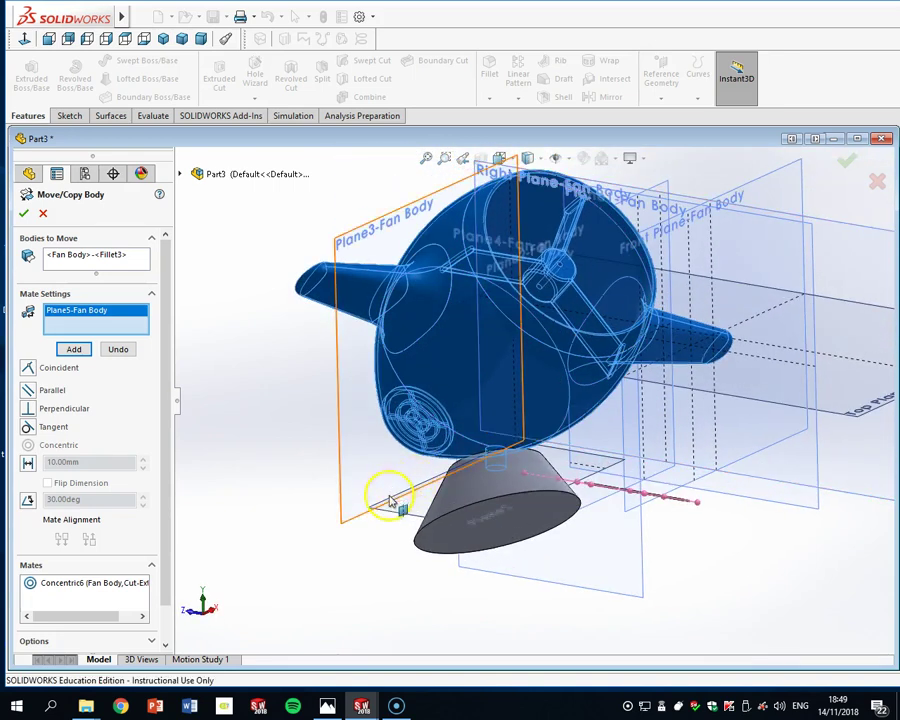
left_click(400, 520)
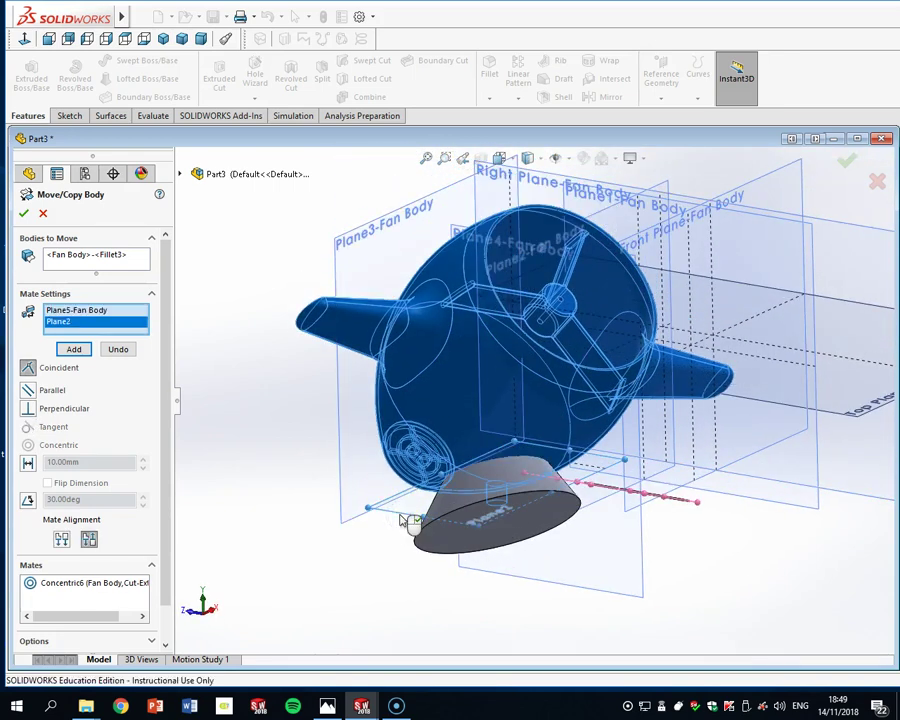
left_click(74, 349)
Add a coincident mate between the part's Front Plane and the fan body's Front Plane, and finish moving the body
scroll(512, 344, "up", 5)
middle_click_drag(497, 418, 540, 498)
middle_click_drag(561, 424, 600, 424)
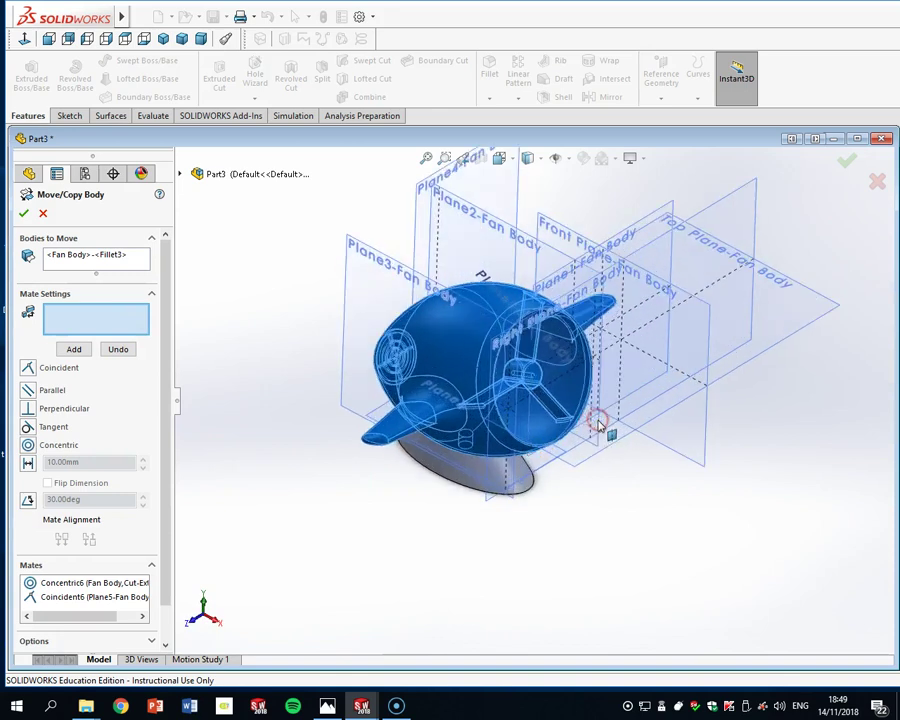
left_click(180, 173)
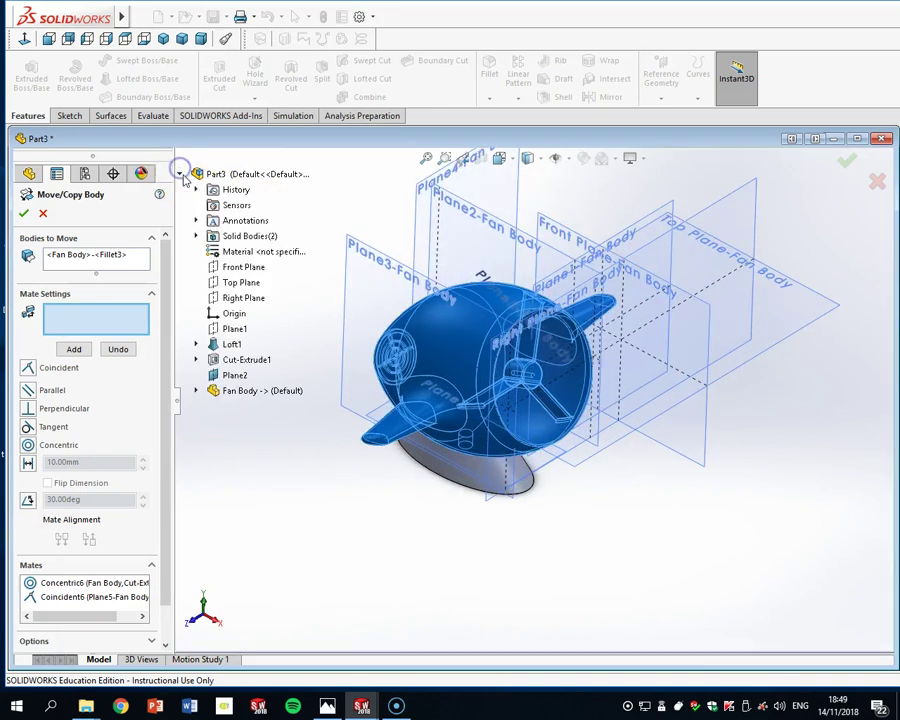
left_click(240, 267)
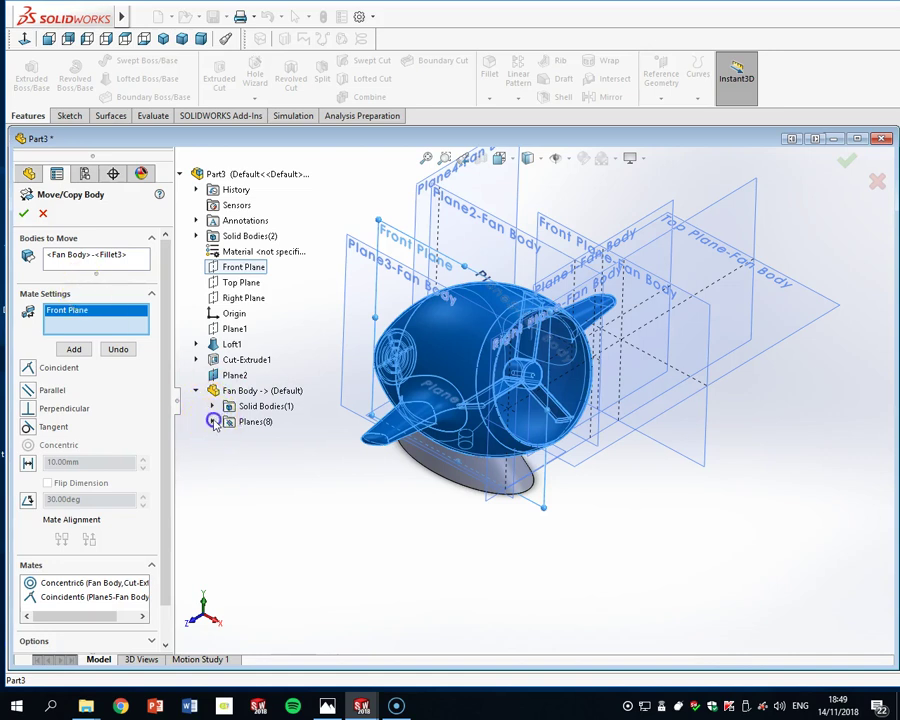
left_click(213, 421)
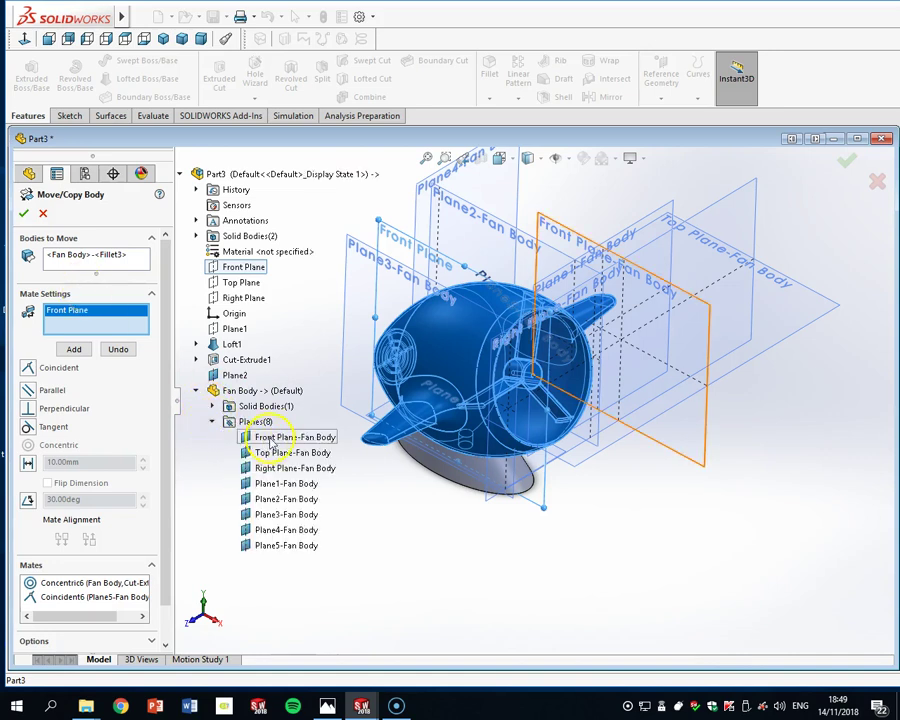
left_click(270, 440)
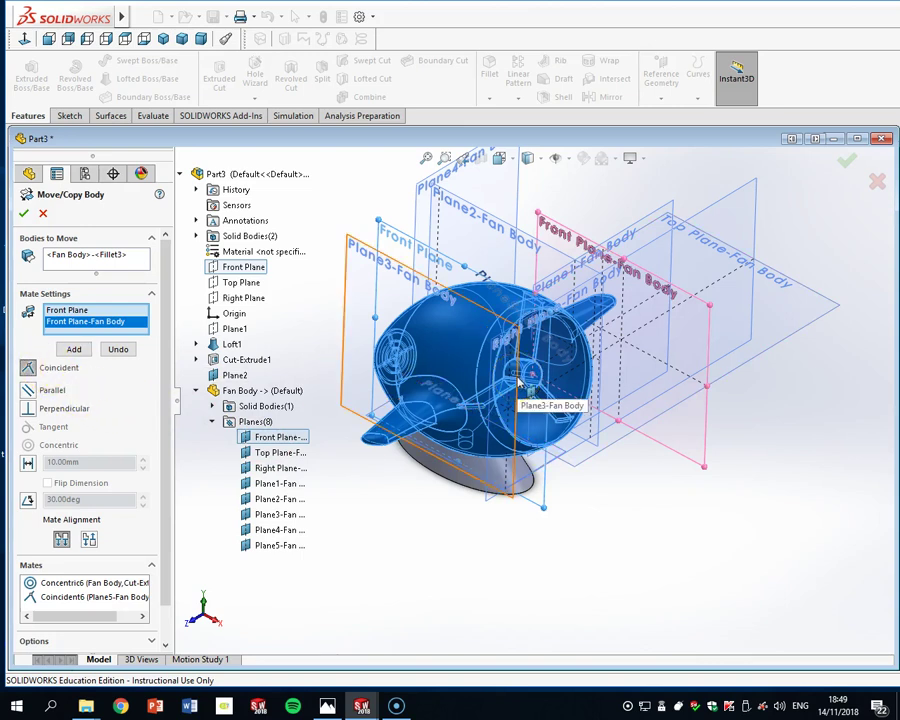
left_click(484, 366)
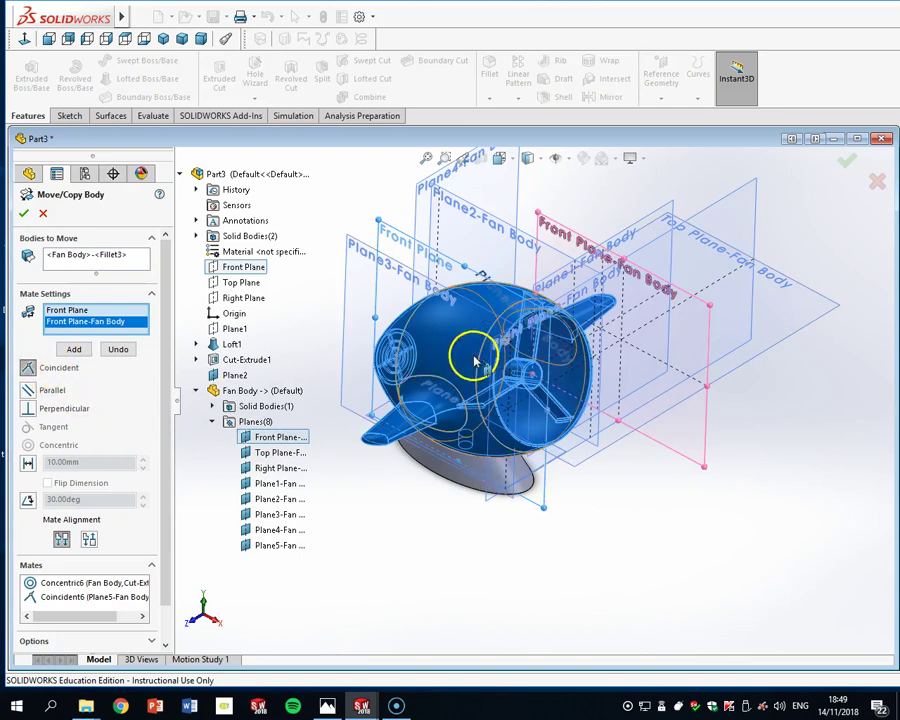
left_click(74, 349)
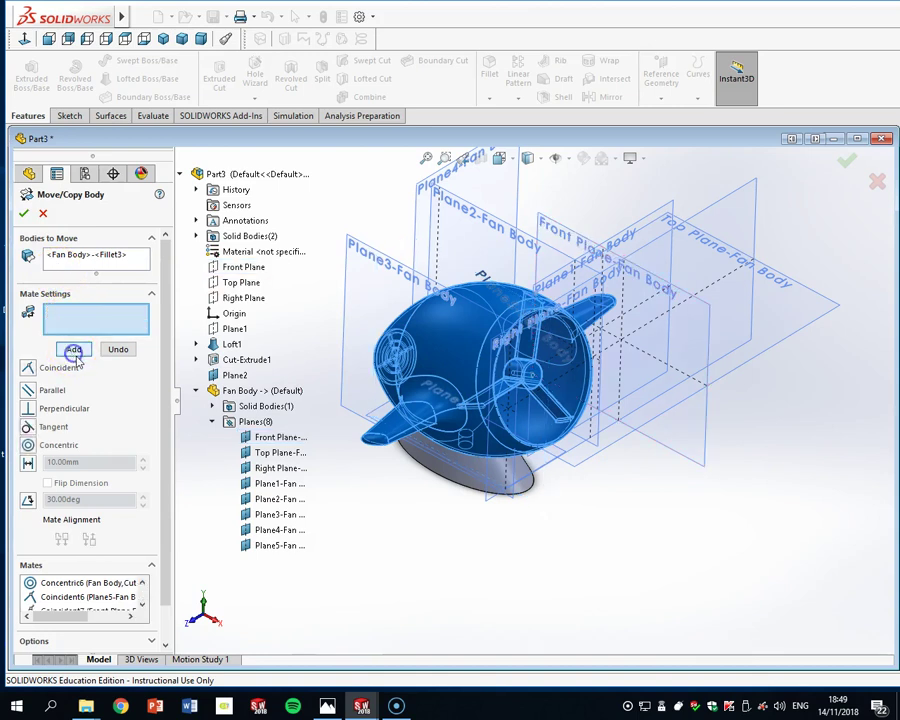
left_click(143, 605)
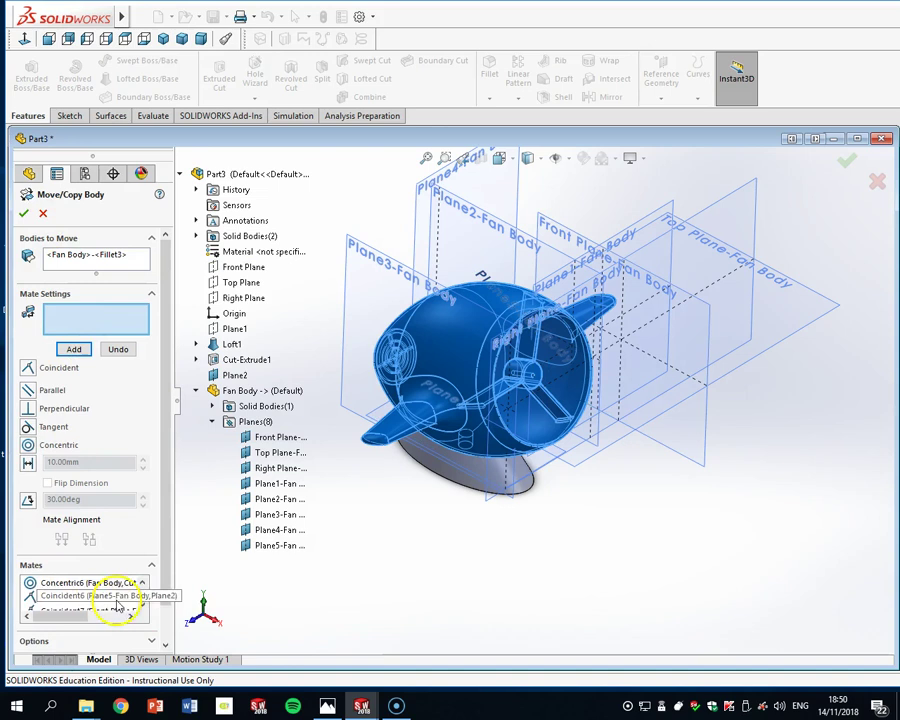
left_click(22, 213)
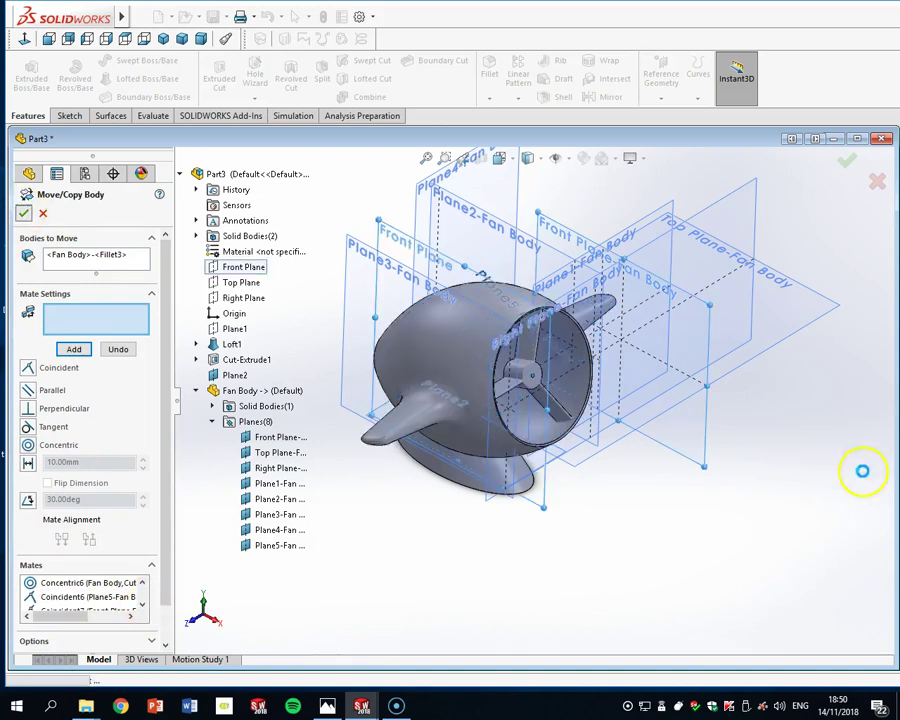
Examine the peg's fit in the base from the front with hidden lines visible, and restore the shaded-with-edges display
middle_click_drag(702, 440, 675, 388)
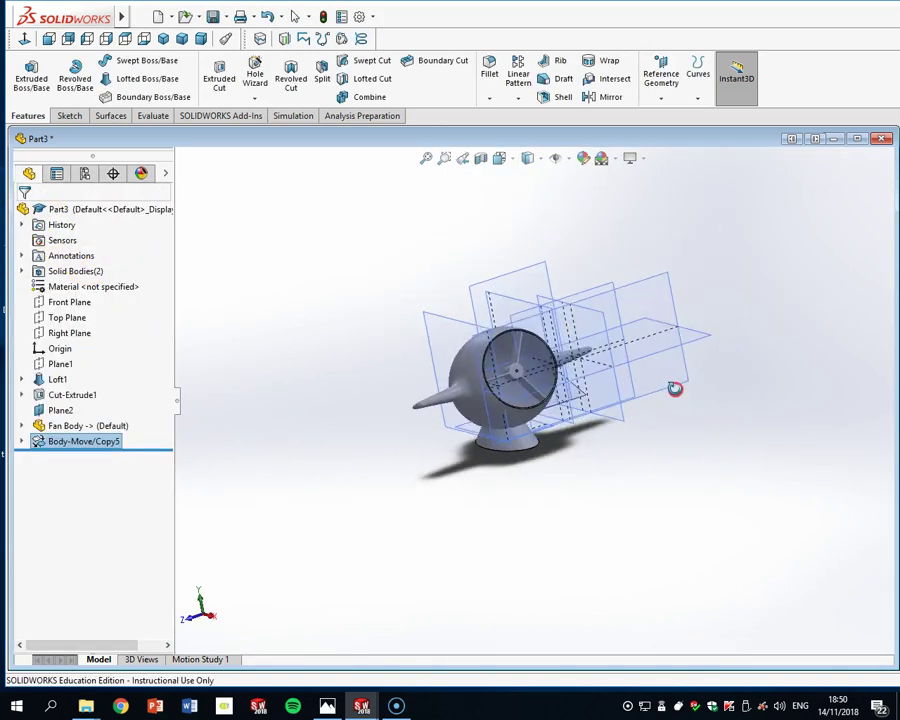
scroll(572, 410, "down", 3)
middle_click_drag(595, 416, 623, 404)
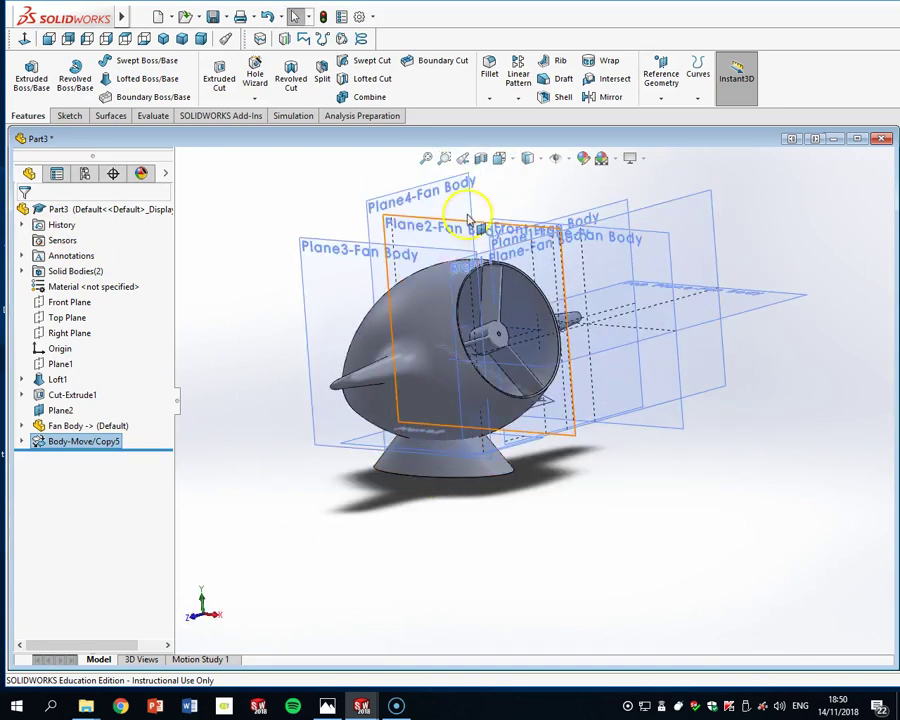
left_click(536, 159)
left_click(533, 240)
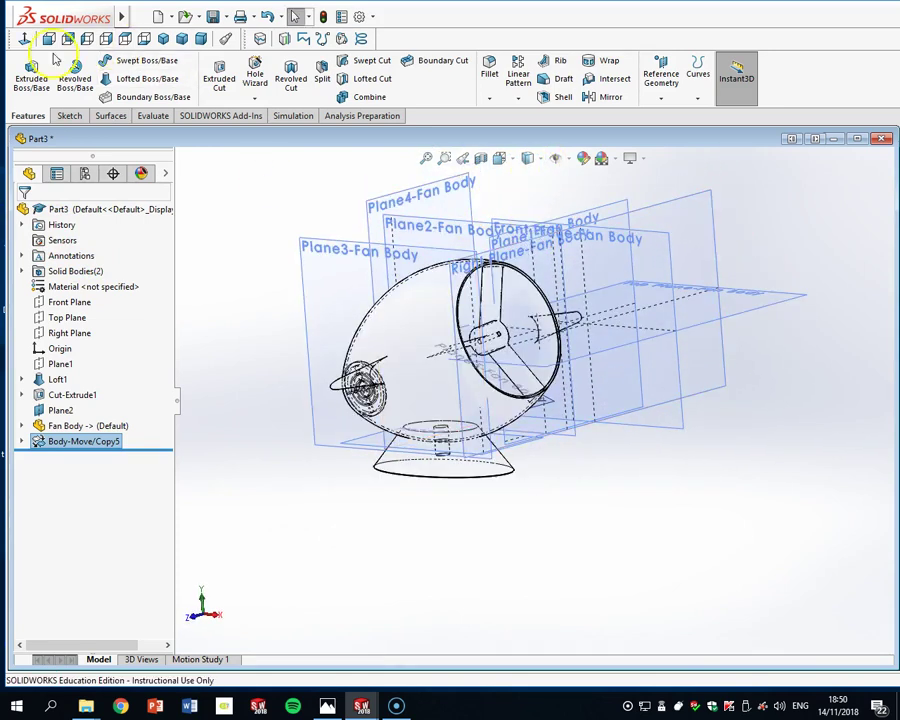
left_click(25, 39)
left_click(49, 39)
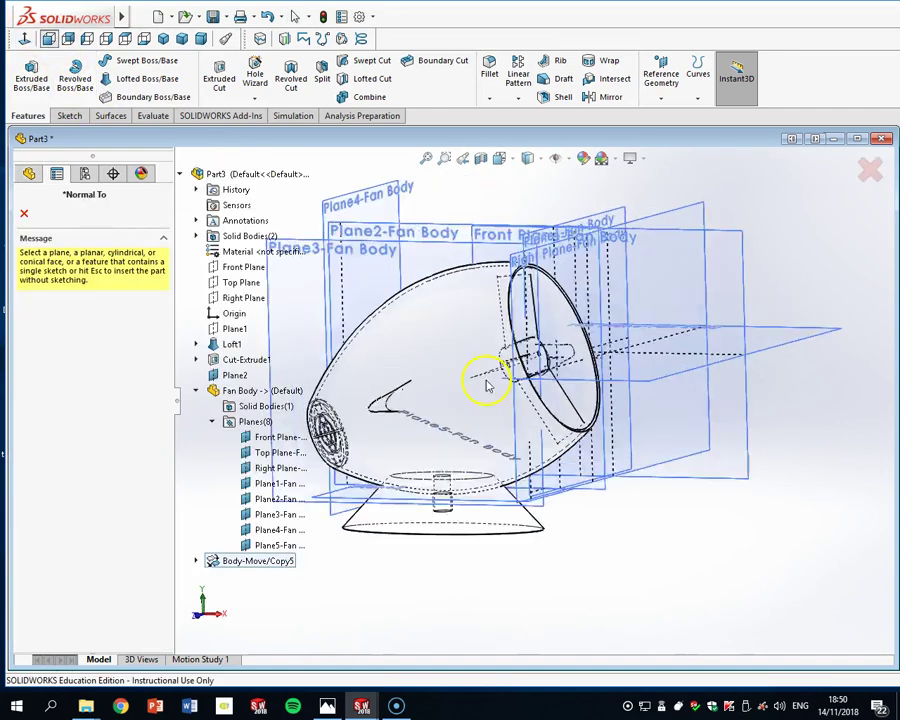
left_click(866, 172)
scroll(537, 600, "down", 1)
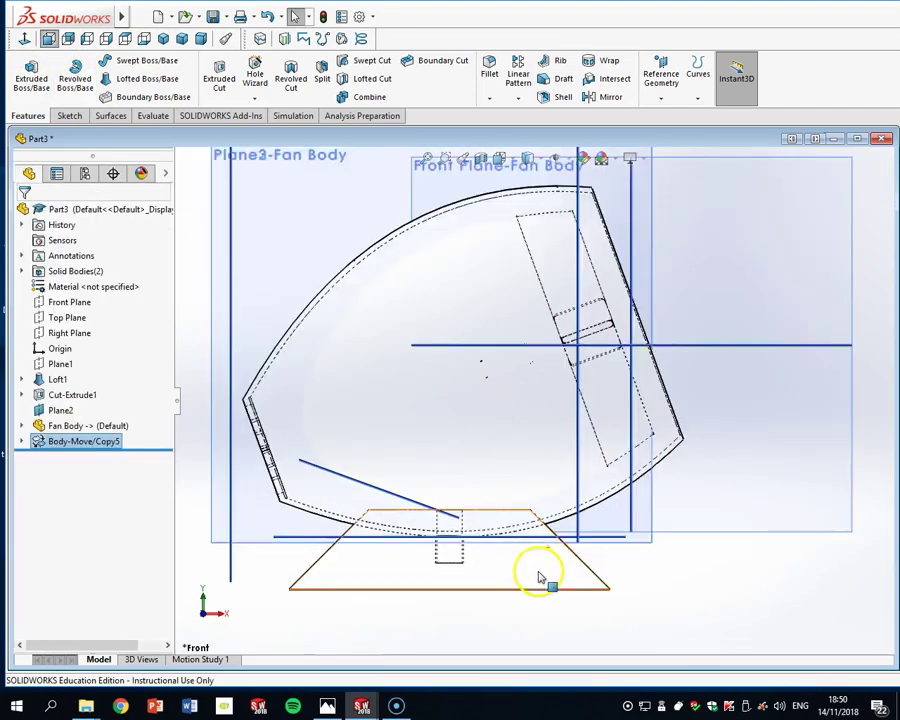
scroll(500, 520, "down", 2)
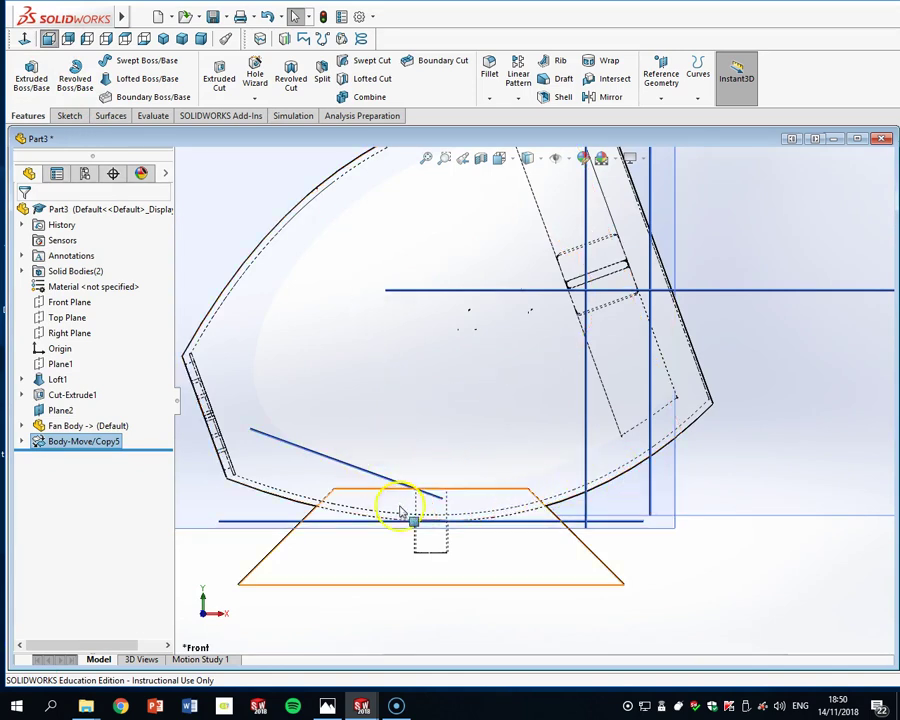
scroll(578, 474, "up", 2)
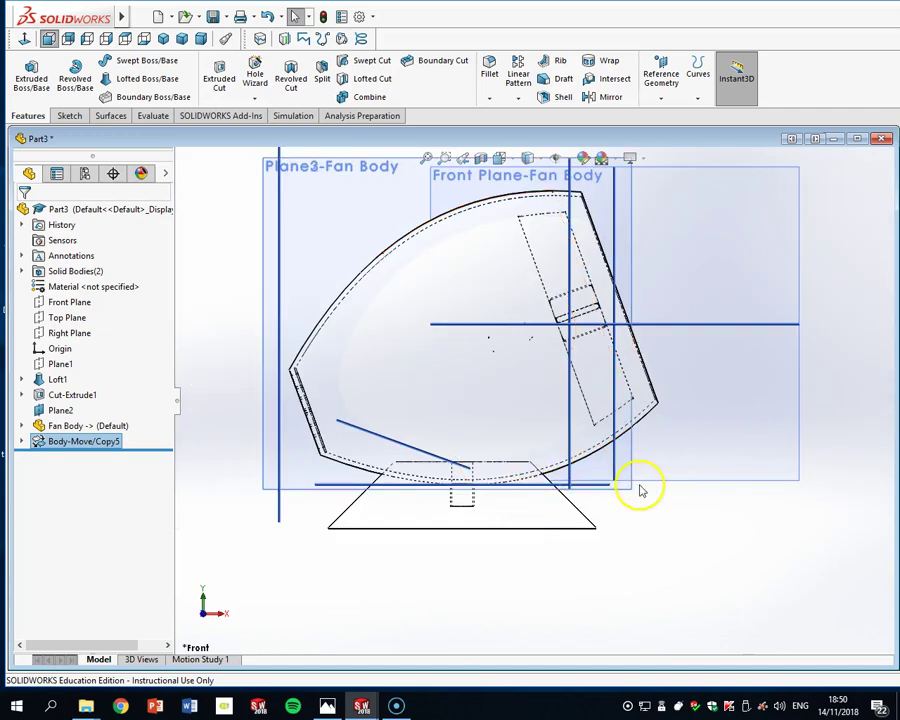
middle_click_drag(672, 497, 612, 540)
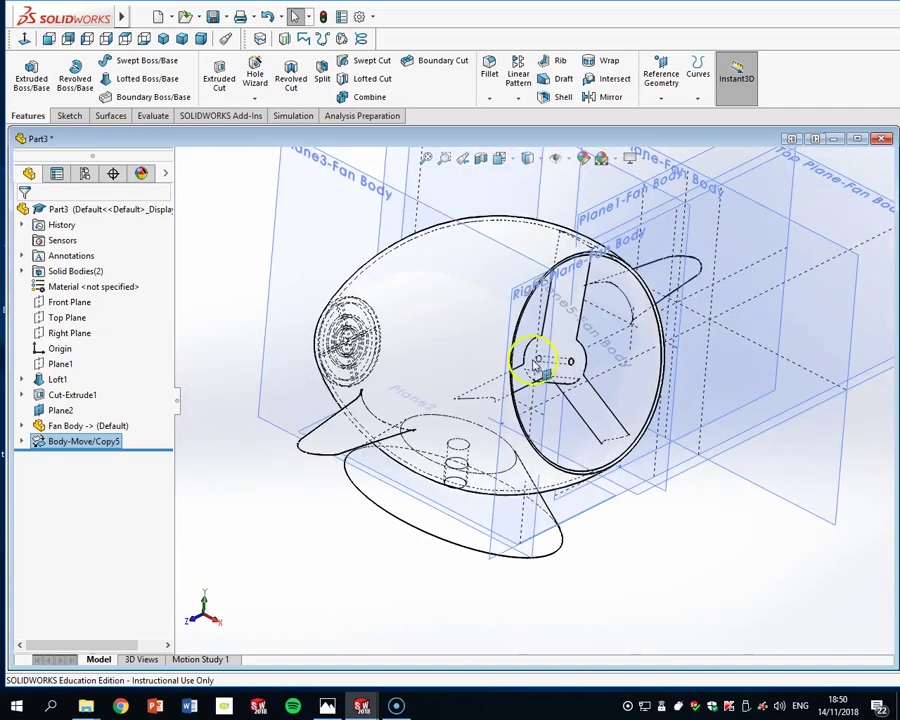
left_click(545, 160)
left_click(529, 180)
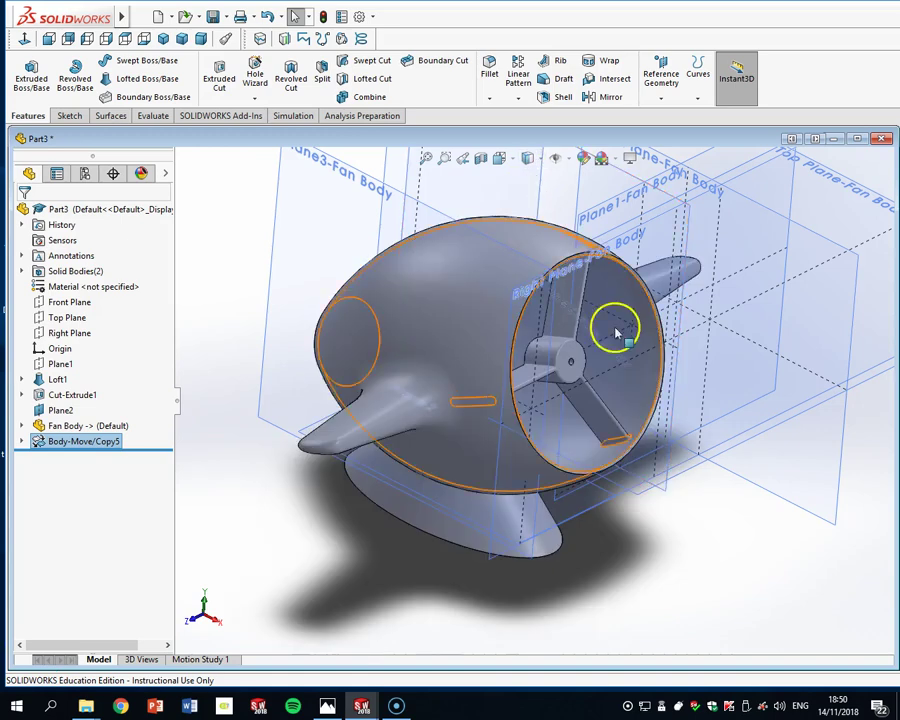
mouse_move(593, 365)
middle_mouse_down("shift")
mouse_move(596, 390)
mouse_move(629, 388)
mouse_move(627, 354)
mouse_move(603, 392)
mouse_move(569, 412)
mouse_move(586, 390)
mouse_move(591, 398)
mouse_move(589, 350)
mouse_move(590, 388)
middle_mouse_up("shift")
scroll(591, 400, "down", 1)
mouse_move(28, 32)
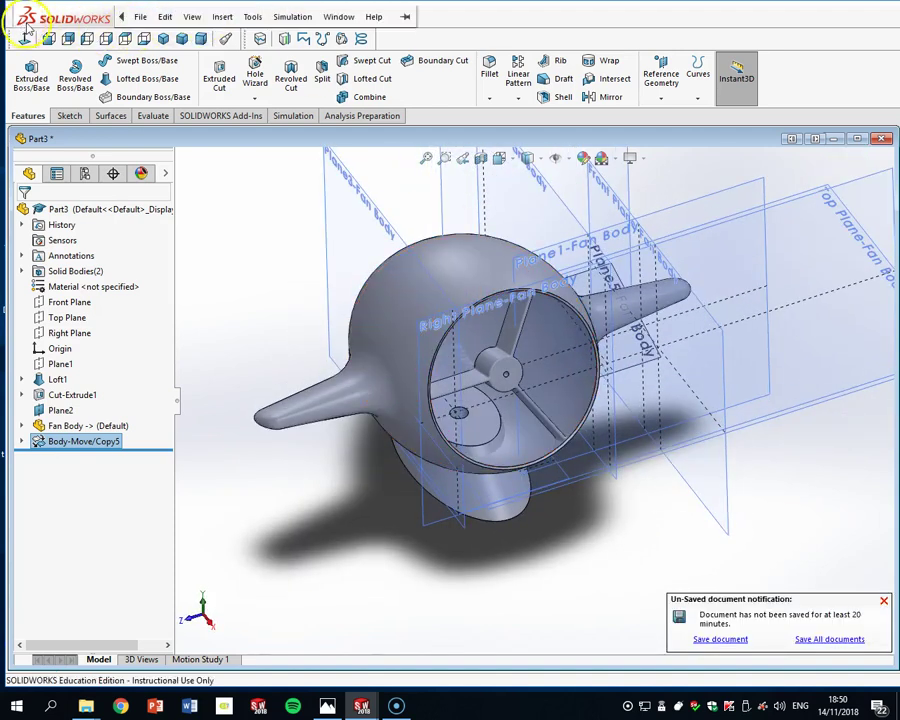
left_click(214, 20)
mouse_move(236, 72)
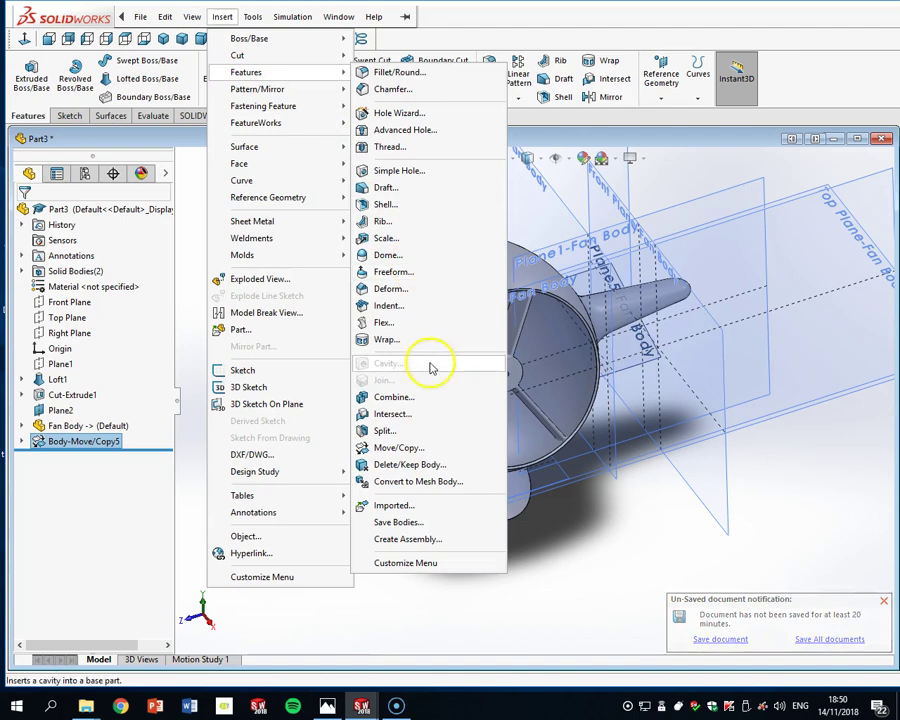
left_click(405, 410)
left_click(42, 213)
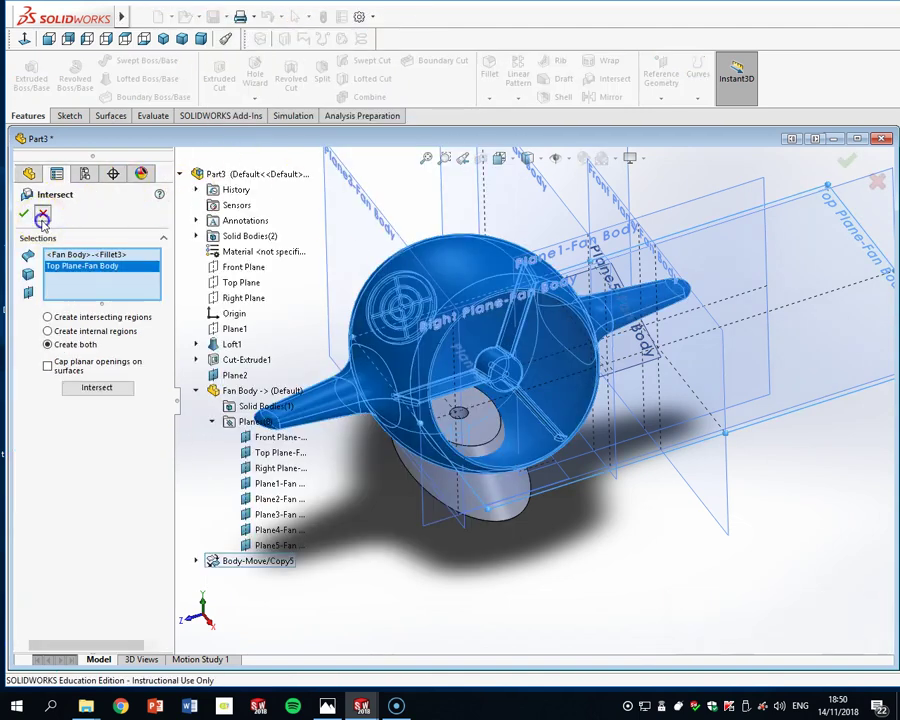
Subtract the fan body from the lofted base with Combine, using the base as the main body
left_click(222, 17)
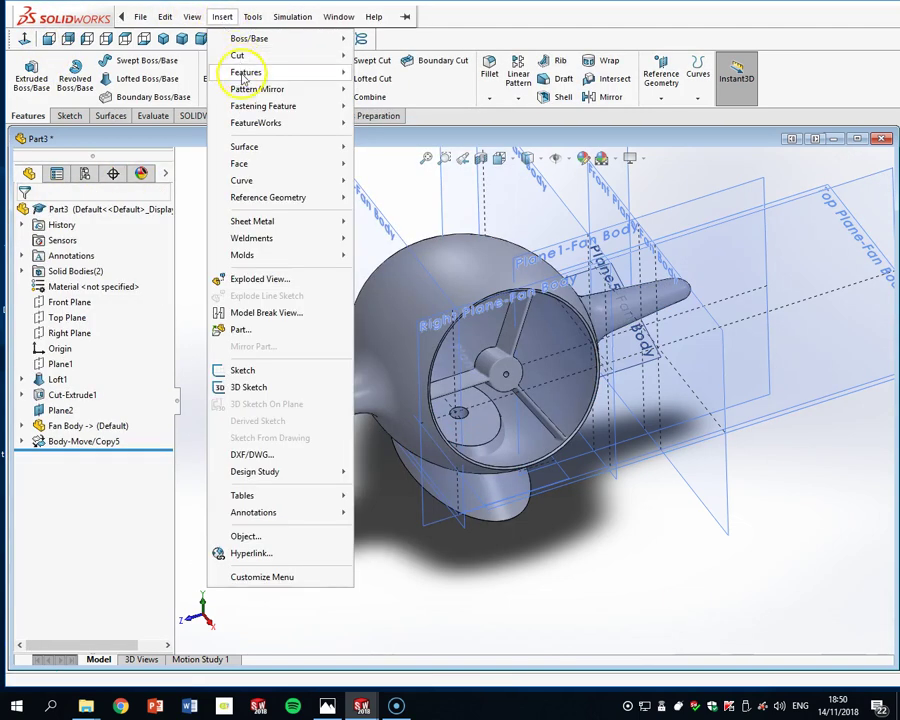
mouse_move(230, 72)
left_click(400, 397)
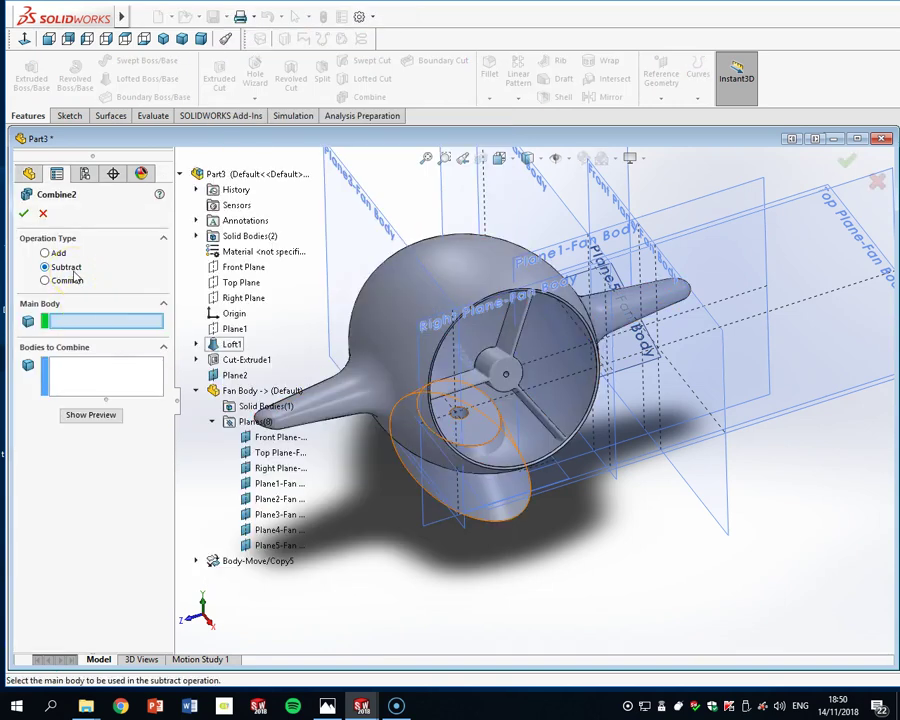
middle_click_drag(650, 598, 654, 579)
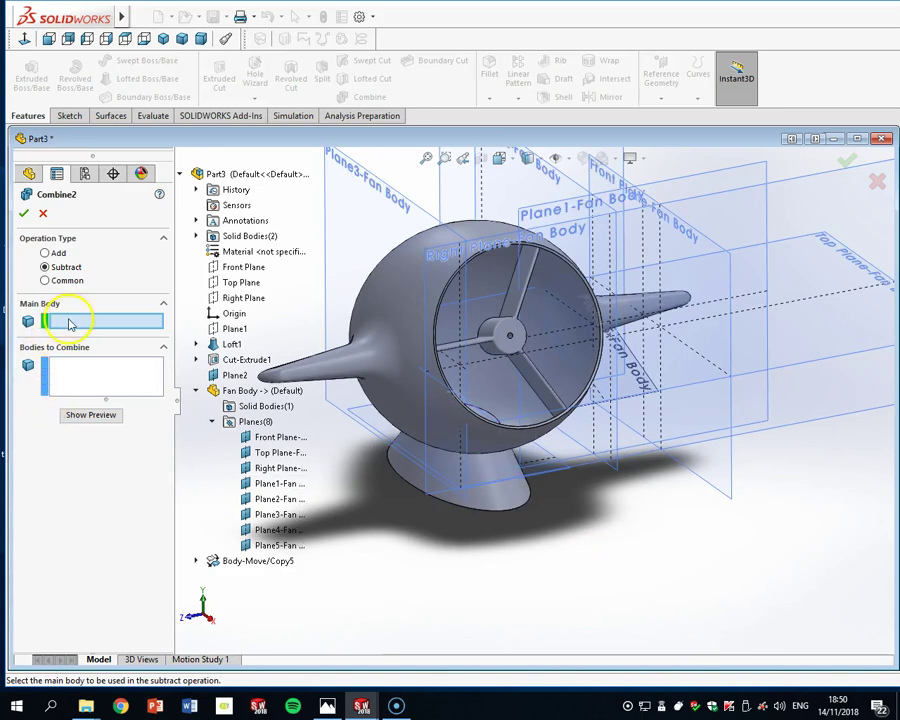
left_click(499, 503)
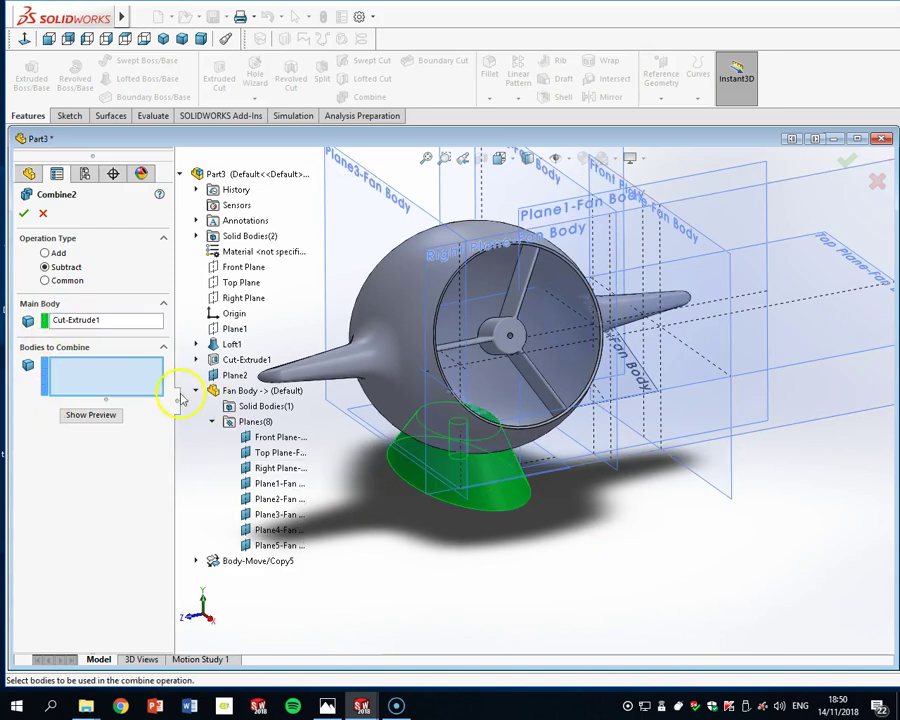
left_click(440, 395)
mouse_move(668, 552)
middle_mouse_down()
mouse_move(633, 514)
mouse_move(597, 510)
mouse_move(639, 526)
mouse_move(660, 548)
middle_mouse_up()
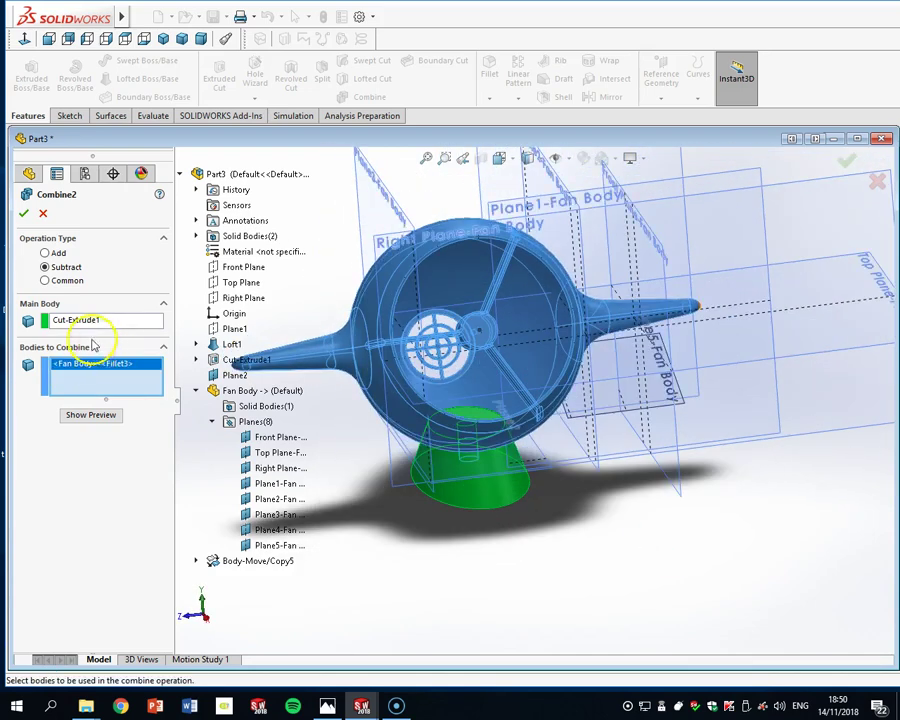
left_click(26, 214)
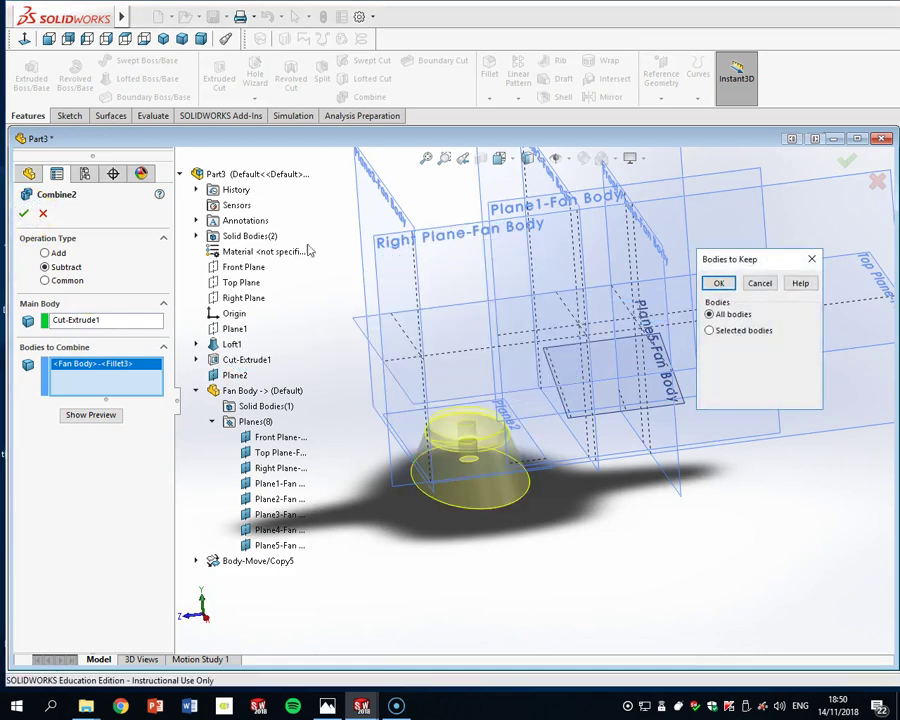
Keep only Body 1, the lower base solid, from the subtraction and finish the Combine
left_click(710, 330)
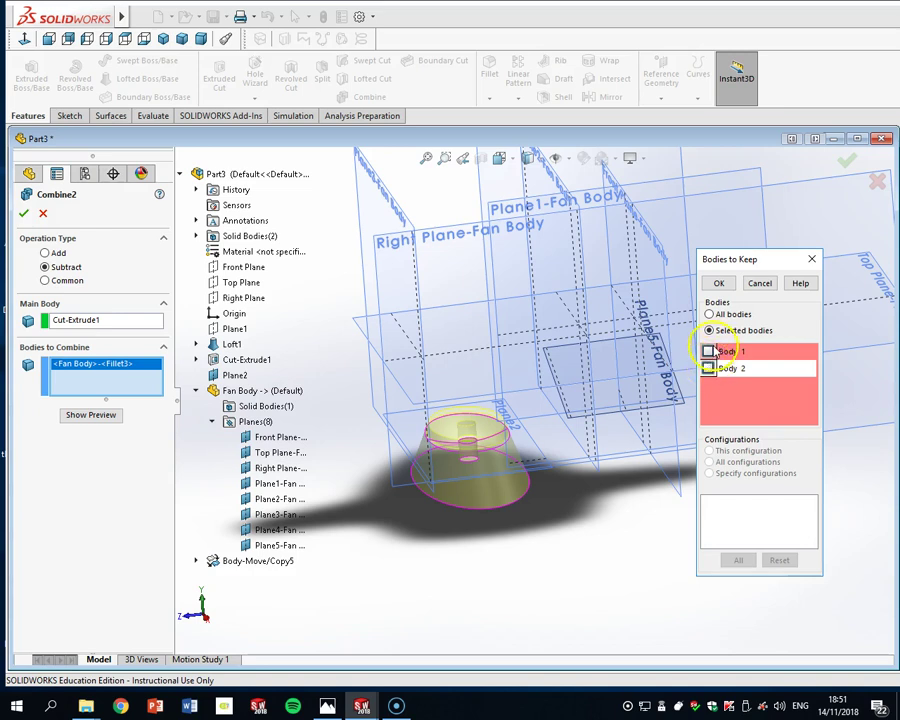
left_click(708, 351)
left_click(709, 368)
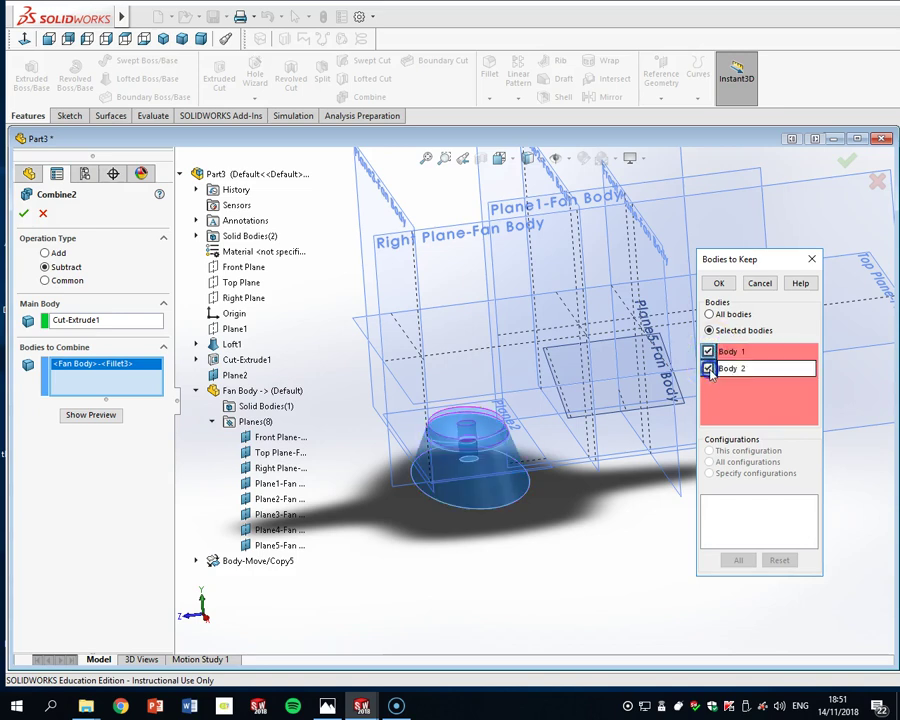
left_click(709, 351)
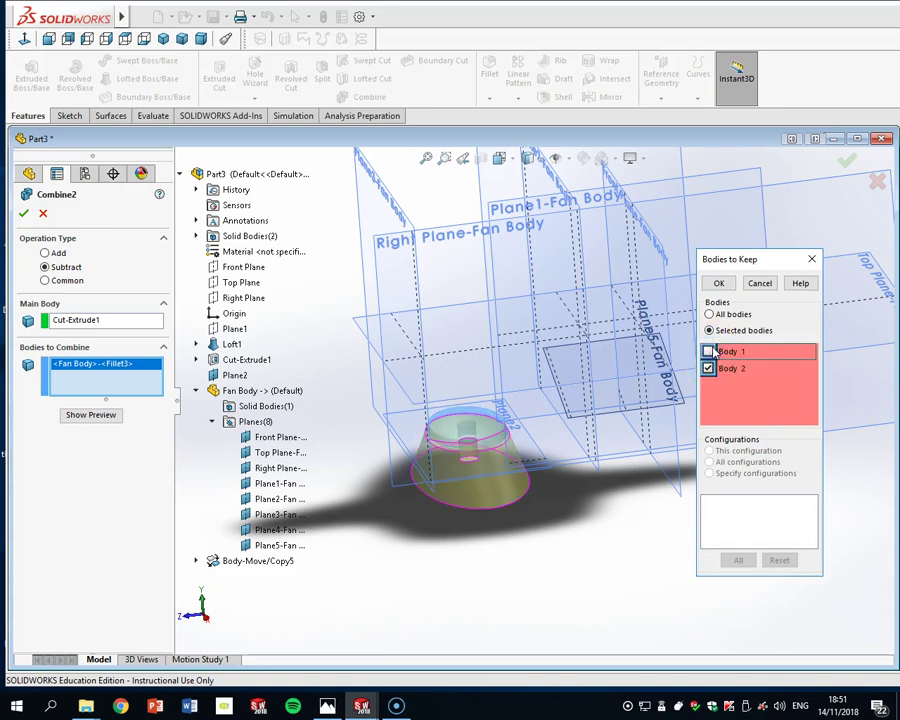
left_click(709, 368)
left_click(709, 352)
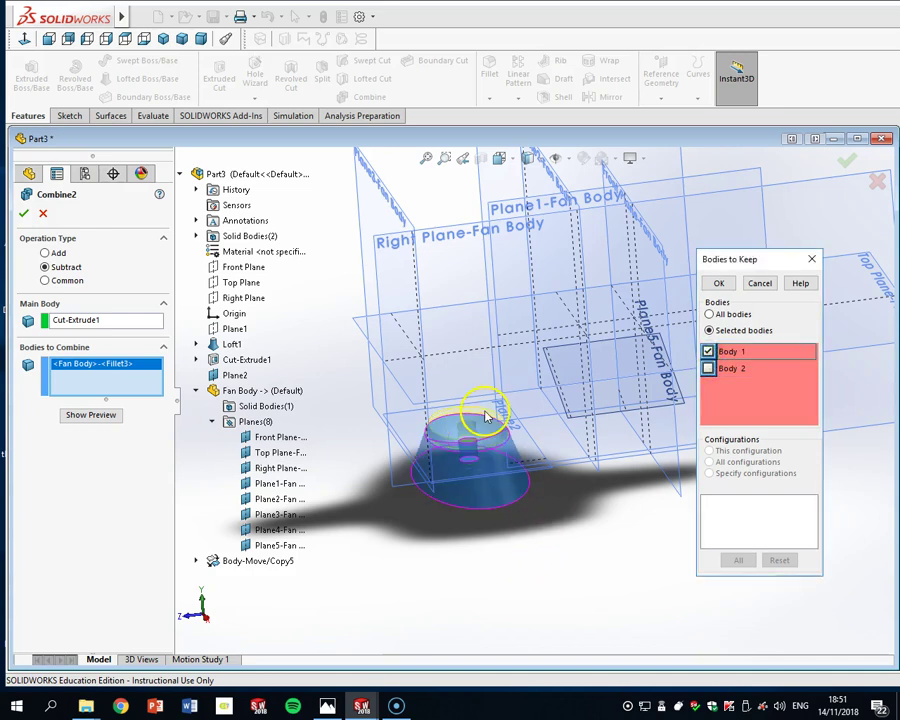
left_click(708, 288)
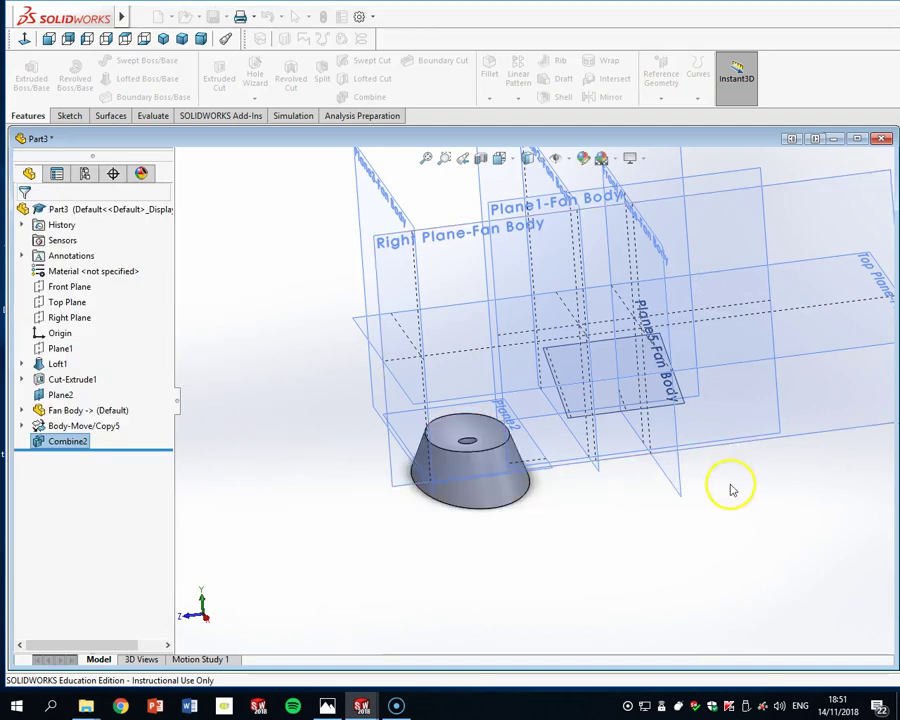
Examine the base's curved top and peg hole from the front with hidden lines visible
middle_click_drag(643, 498, 728, 444)
left_click(46, 41)
scroll(470, 558, "down", 5)
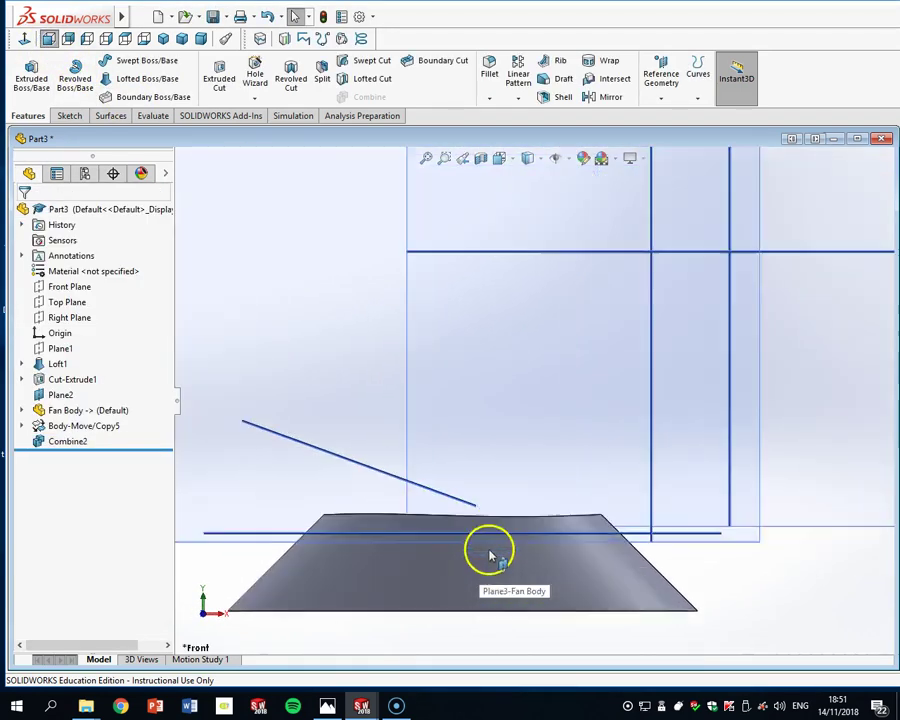
left_click(550, 160)
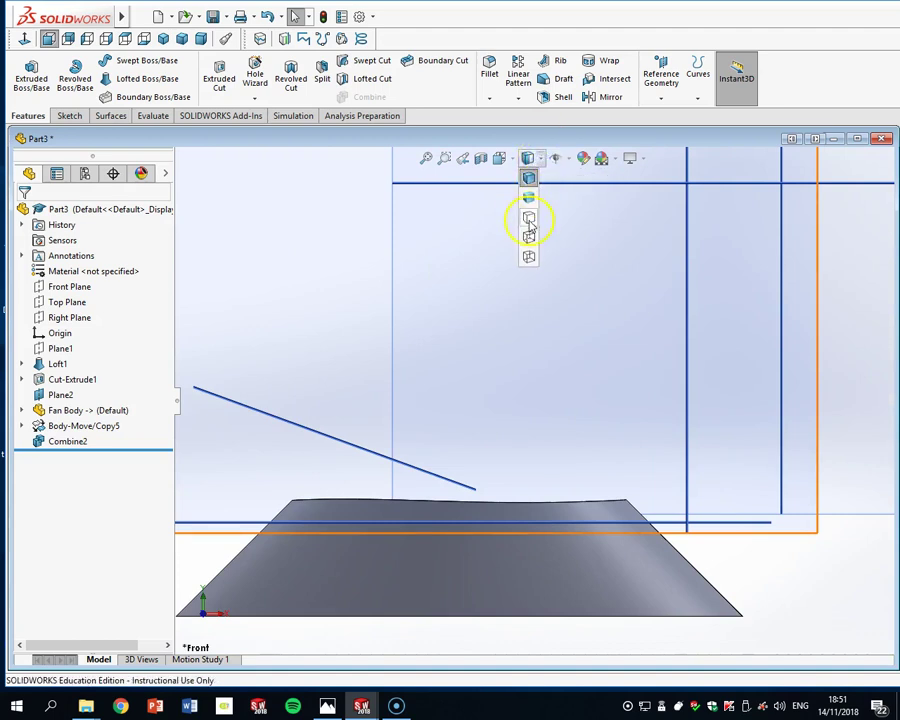
left_click(528, 221)
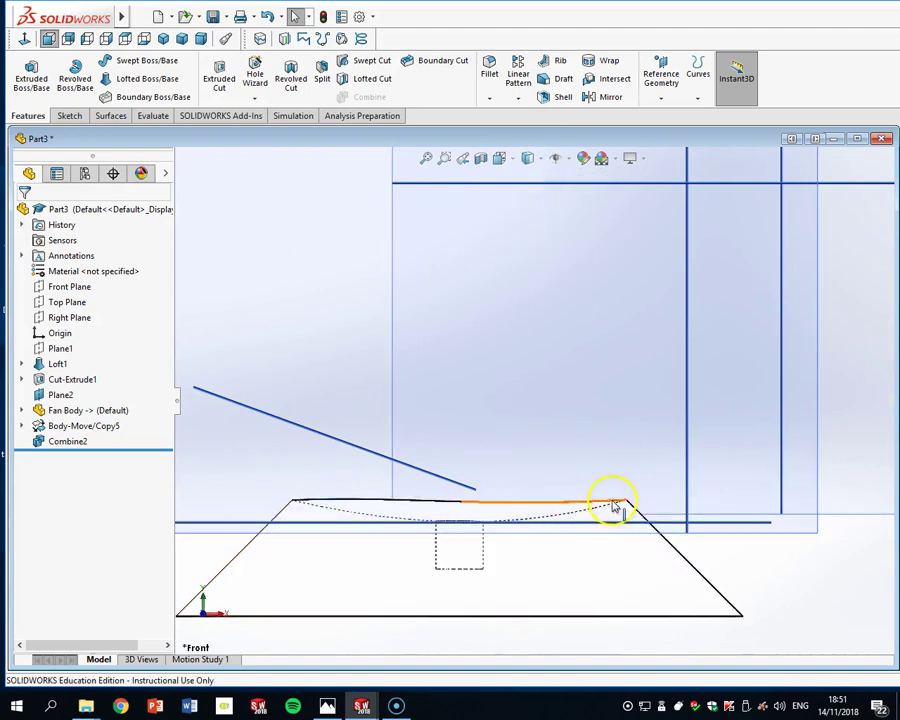
scroll(482, 526, "up", 5)
middle_click_drag(506, 474, 659, 390)
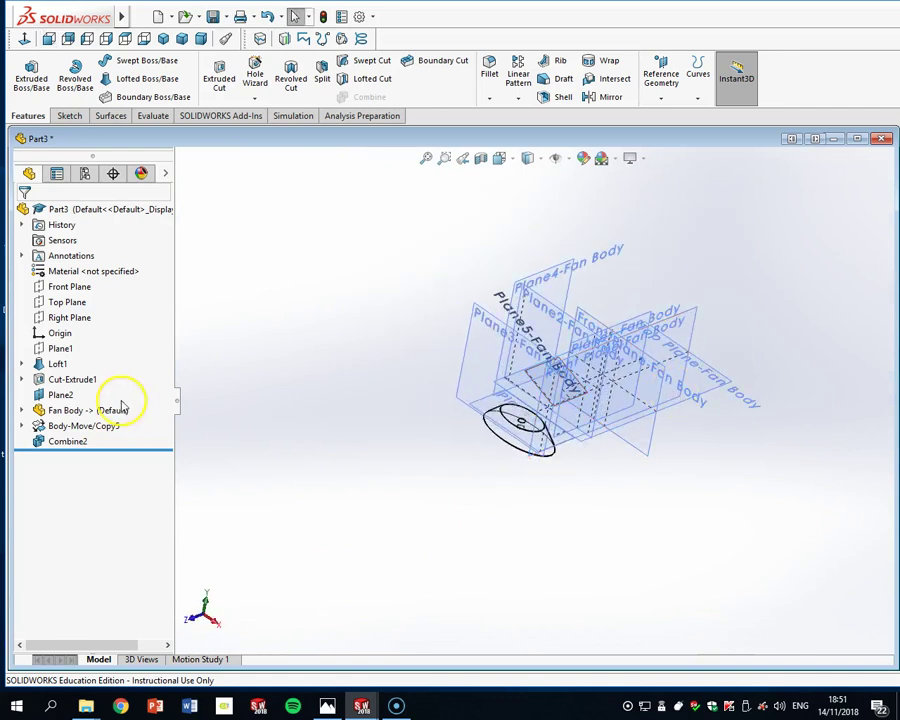
Hide all of the fan body's reference planes except Plane5
left_click(680, 373)
left_click(637, 376)
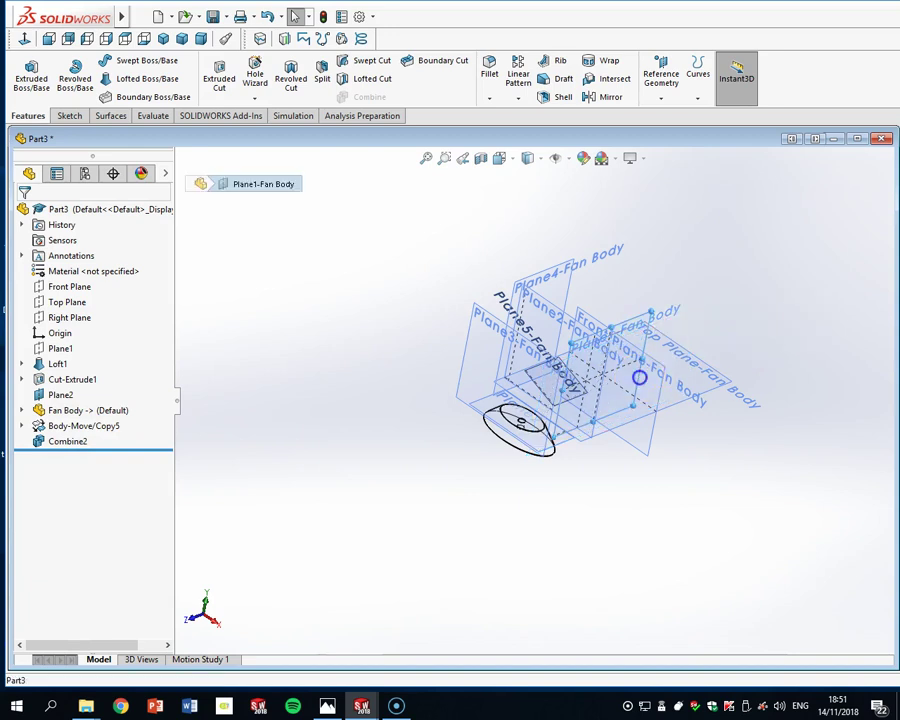
left_click(725, 334)
left_click(712, 373)
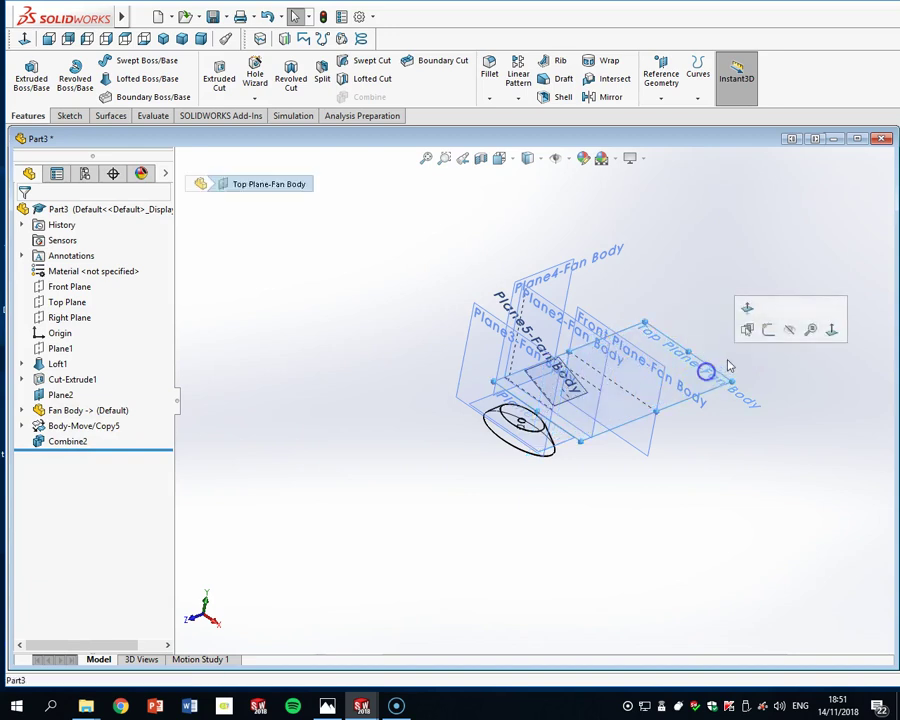
left_click(794, 328)
left_click(519, 318)
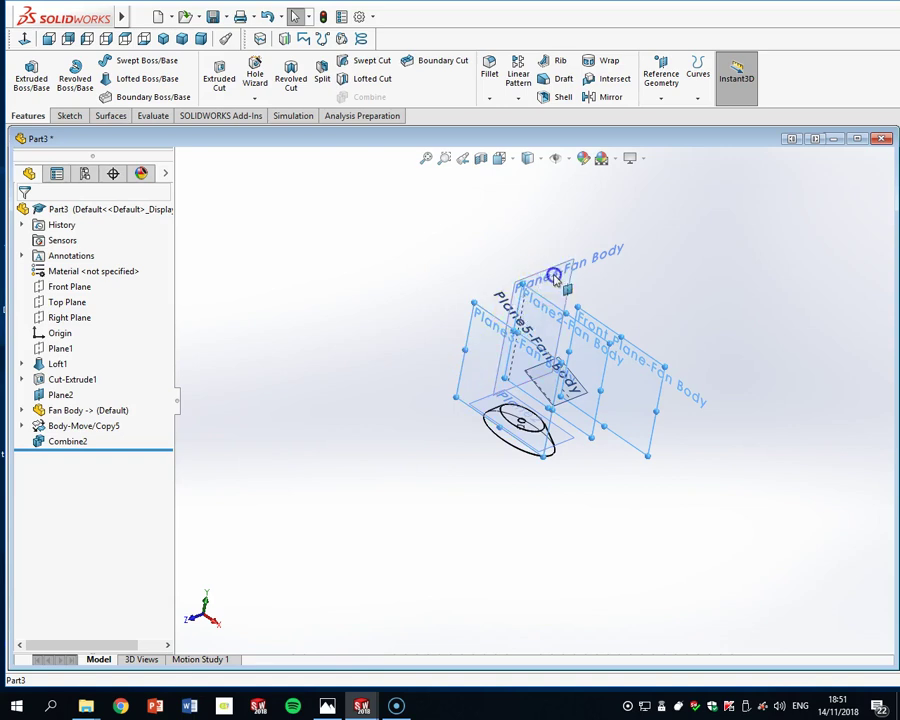
right_click(591, 342)
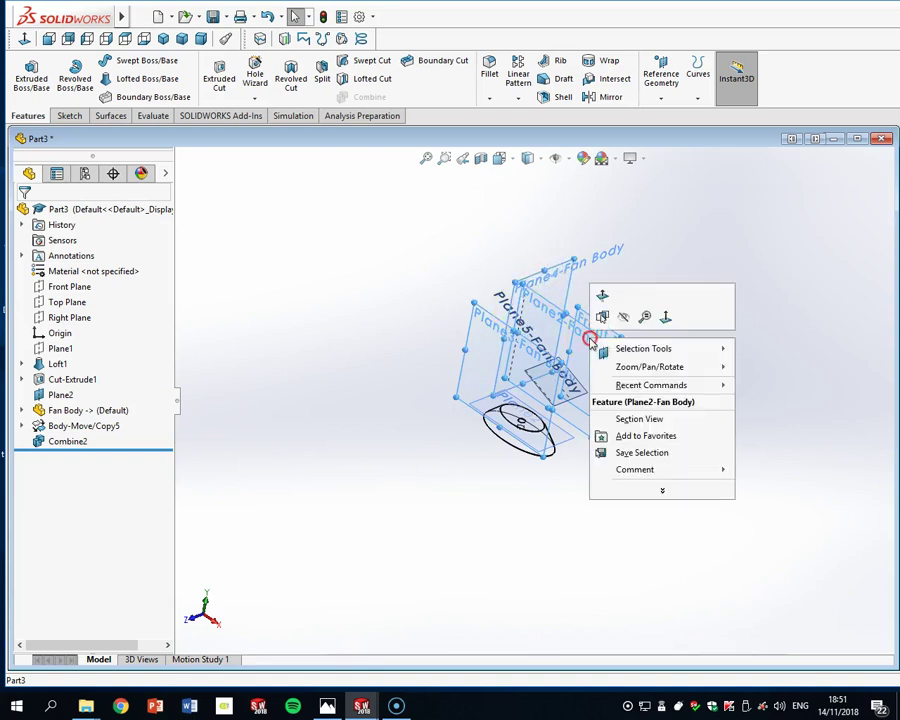
left_click(620, 323)
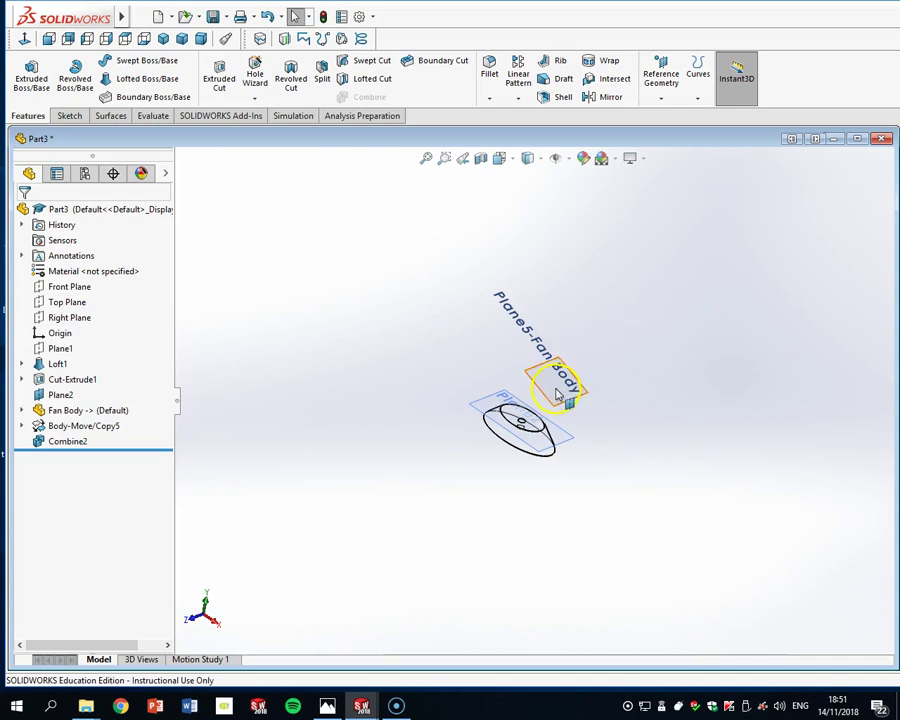
Hide the fan body's Plane5 and the base's Plane2, and restore the shaded-with-edges display in isometric view
right_click(557, 393)
left_click(625, 368)
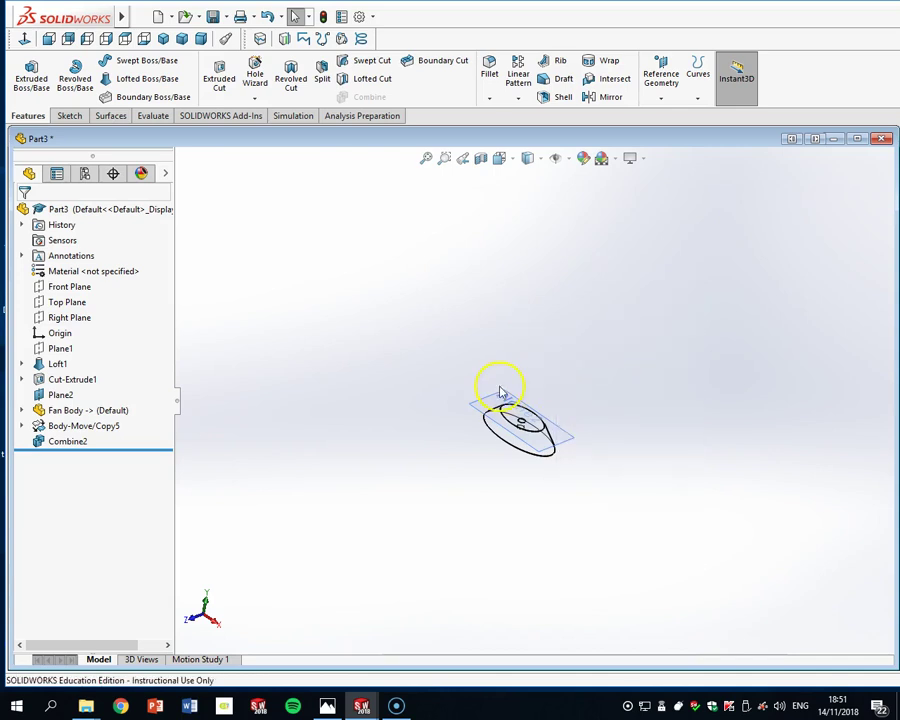
right_click(502, 392)
left_click(546, 372)
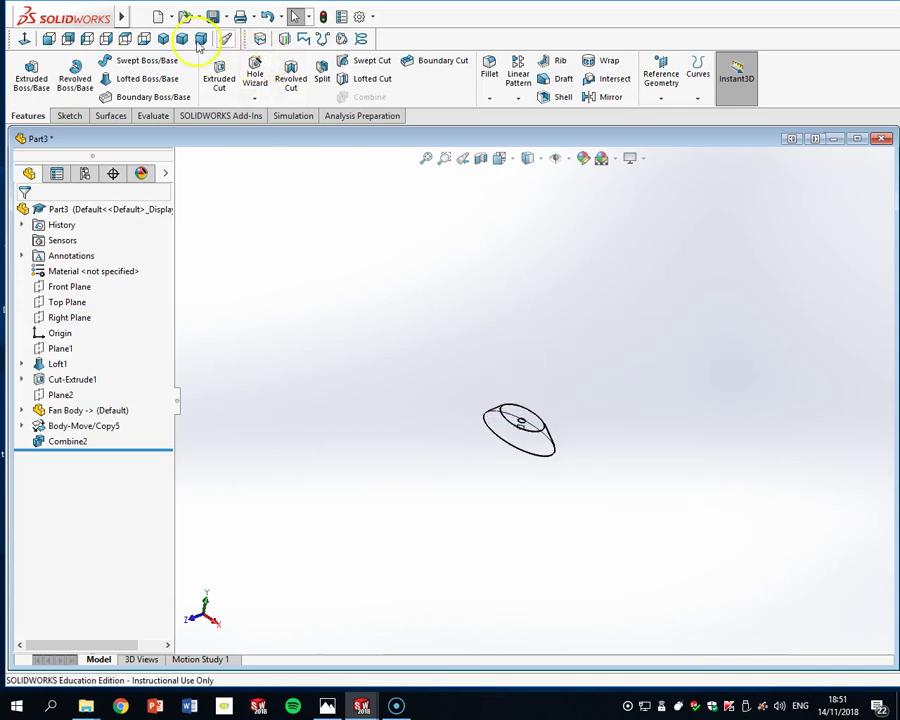
left_click(165, 38)
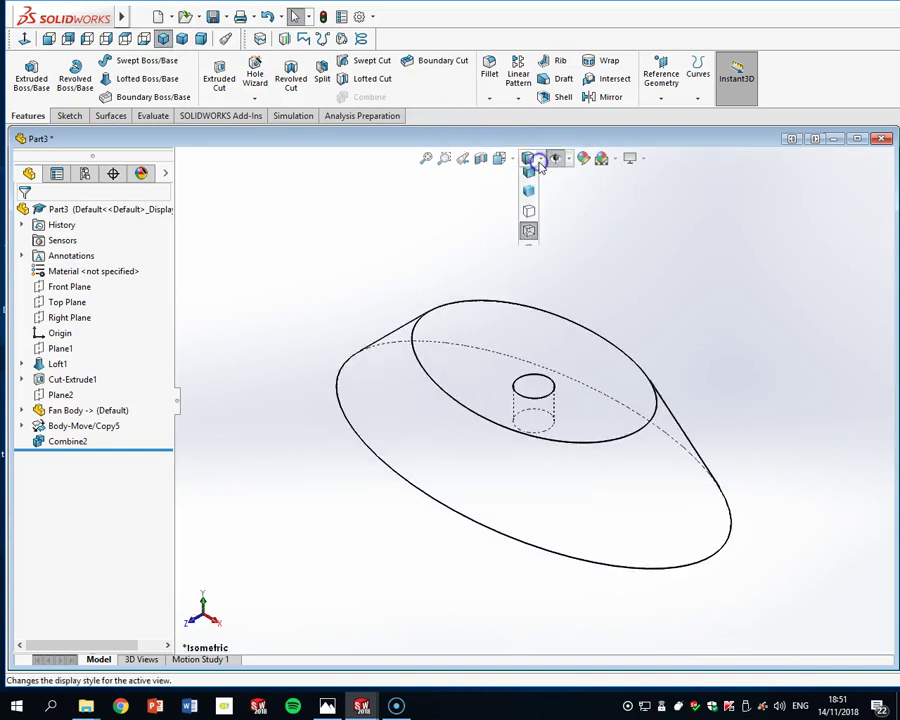
left_click(530, 181)
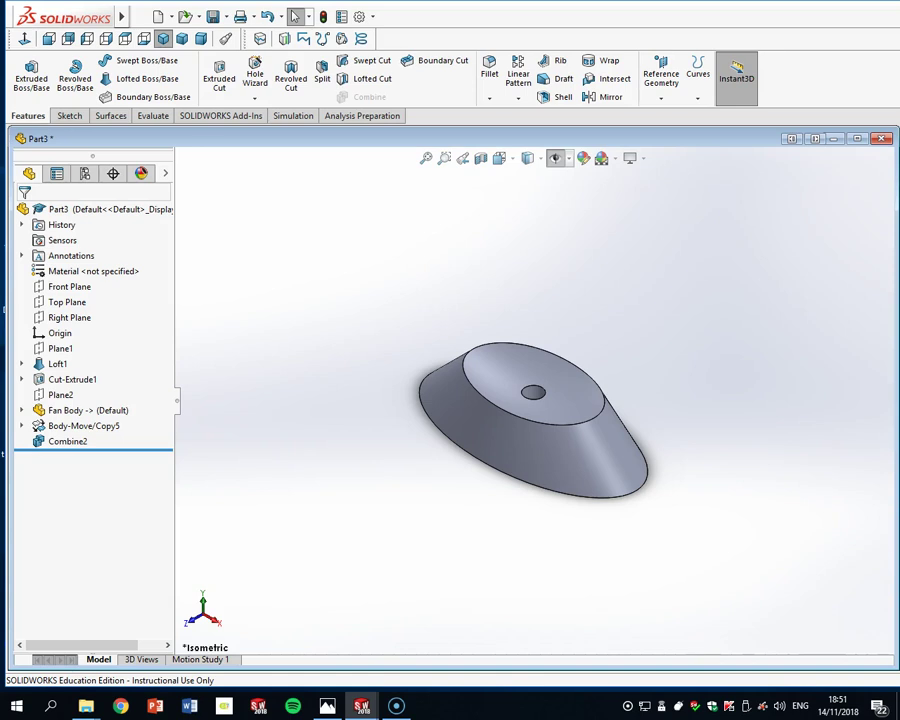
Apply the blue high gloss plastic appearance to the whole part
left_click_drag(898, 230, 751, 206)
left_click(708, 264)
scroll(712, 270, "up", 1)
left_click(735, 279)
left_click(755, 279)
scroll(788, 446, "down", 3)
scroll(786, 463, "down", 5)
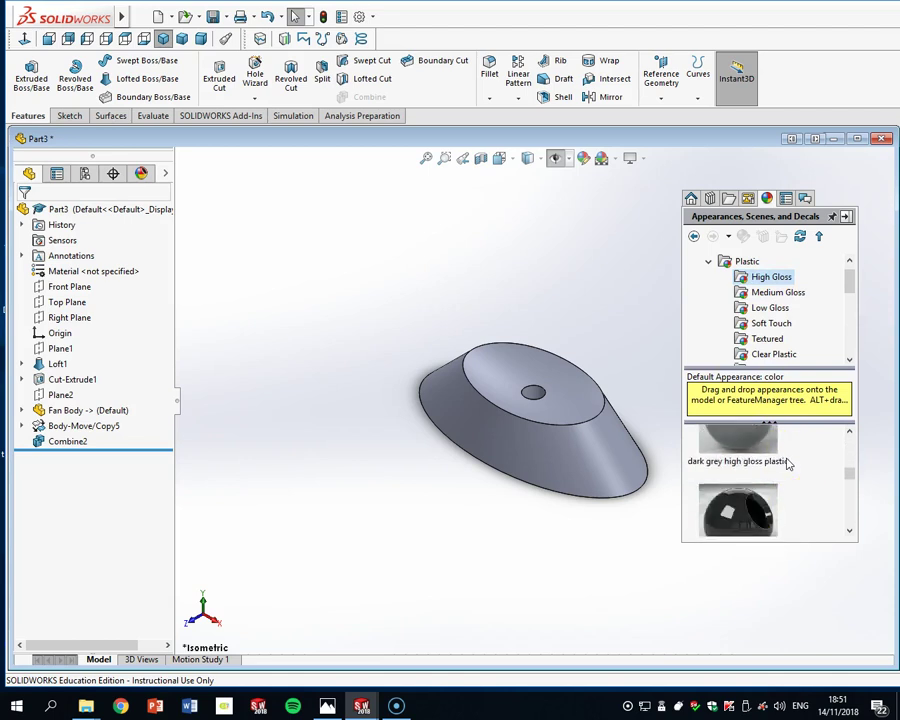
left_click_drag(738, 505, 545, 433)
left_click(566, 432)
left_click(640, 303)
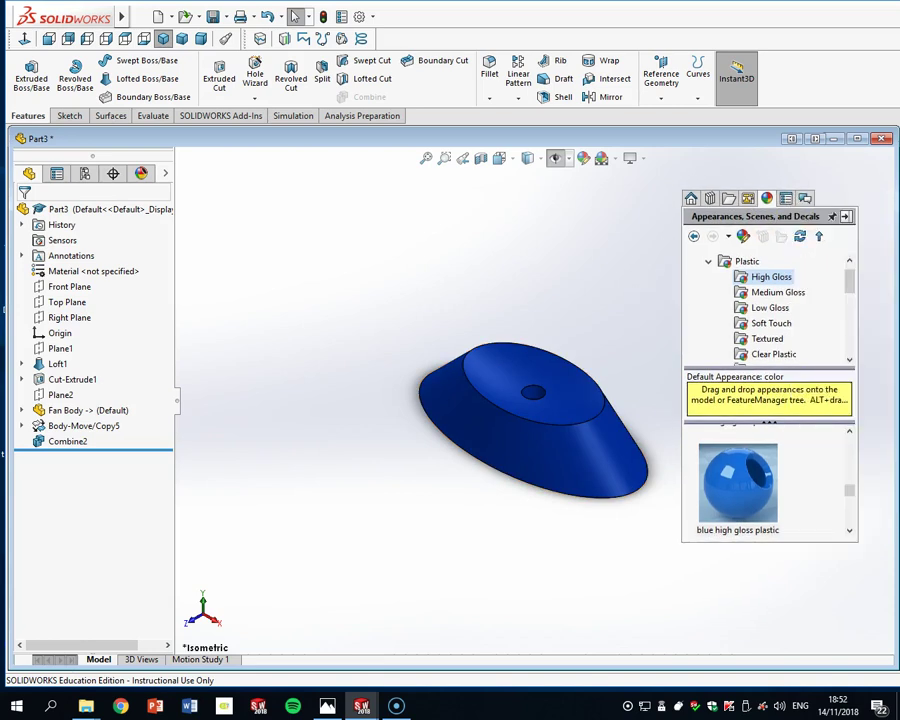
middle_click_drag(610, 505, 542, 365)
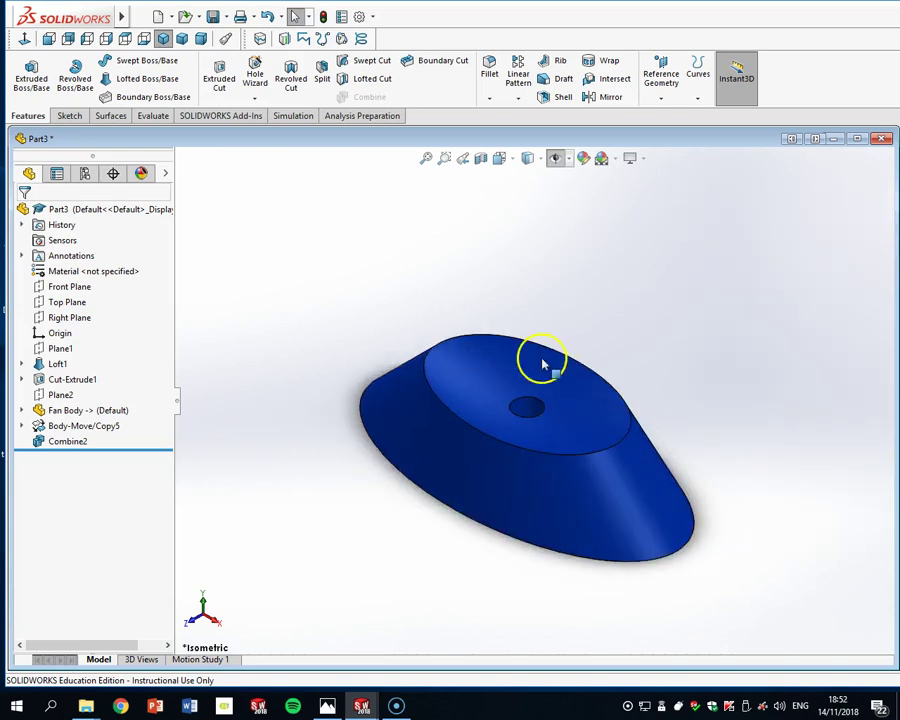
Save the part as Base in the Desk Fan folder
left_click(226, 17)
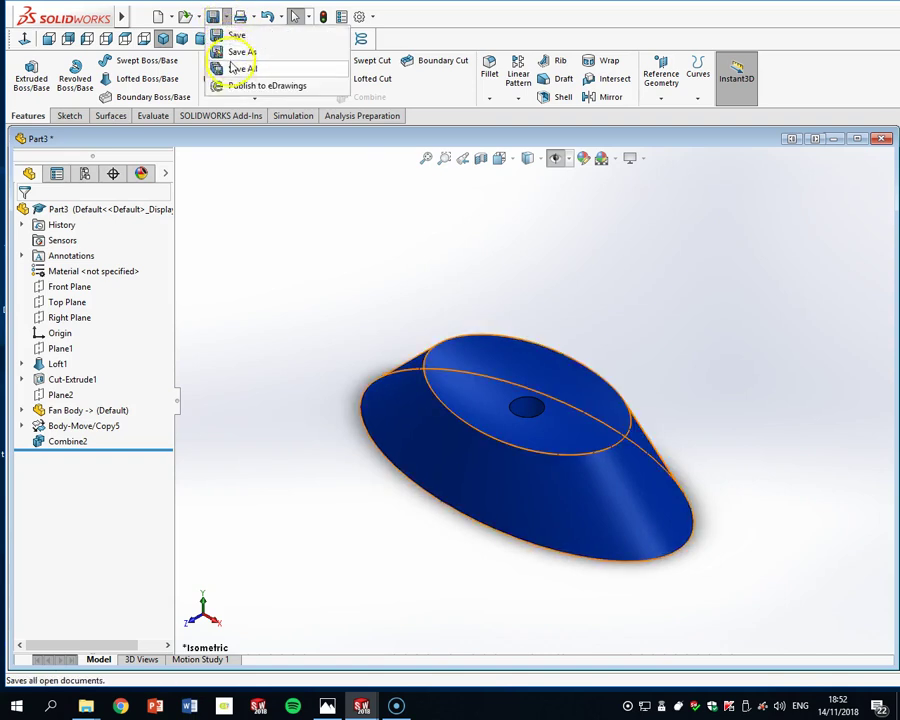
left_click(238, 51)
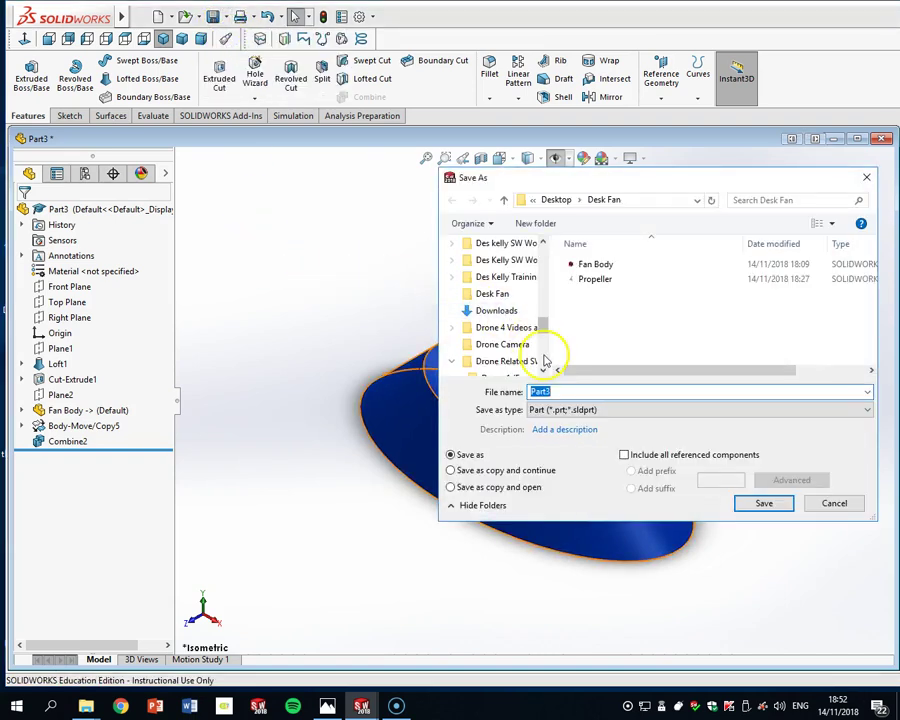
type("Fan Base")
left_click(766, 504)
left_click(537, 352)
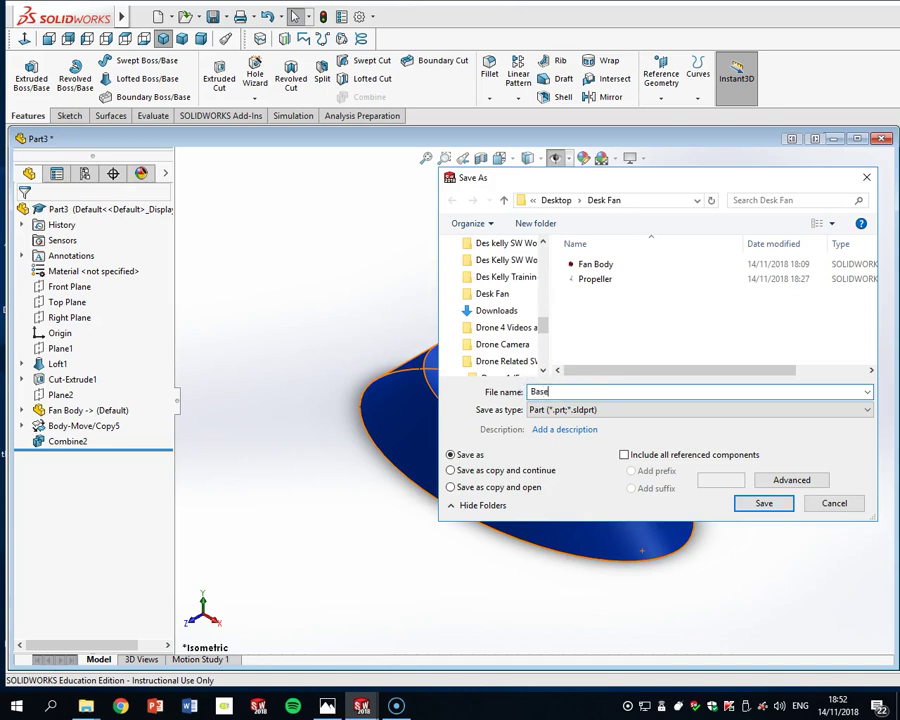
left_click(741, 501)
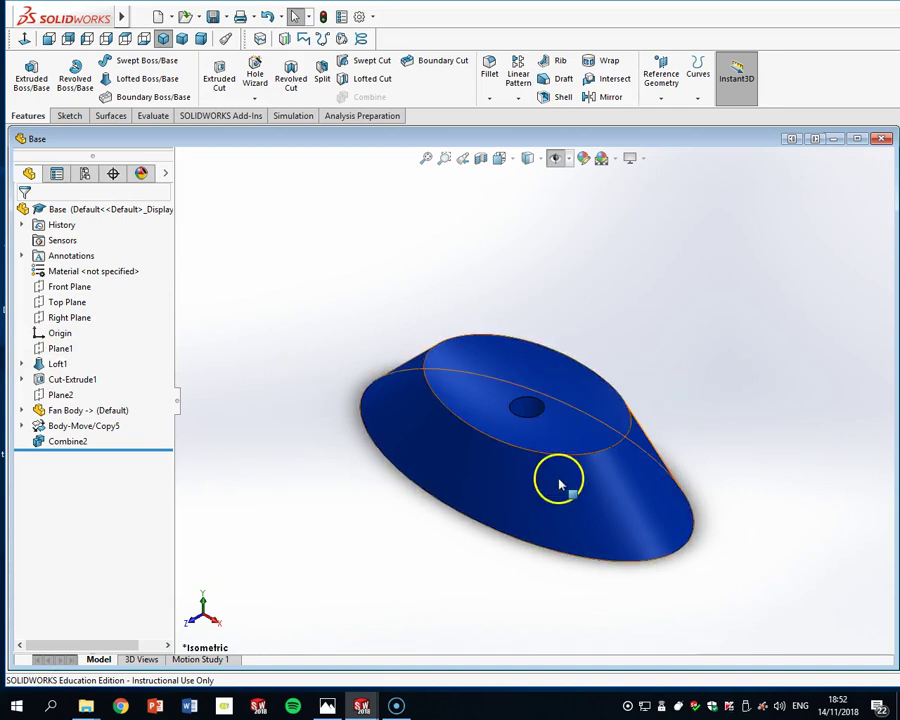
Roll the model back to before the Combine feature and view the fan body on the base
left_click_drag(140, 461, 146, 428)
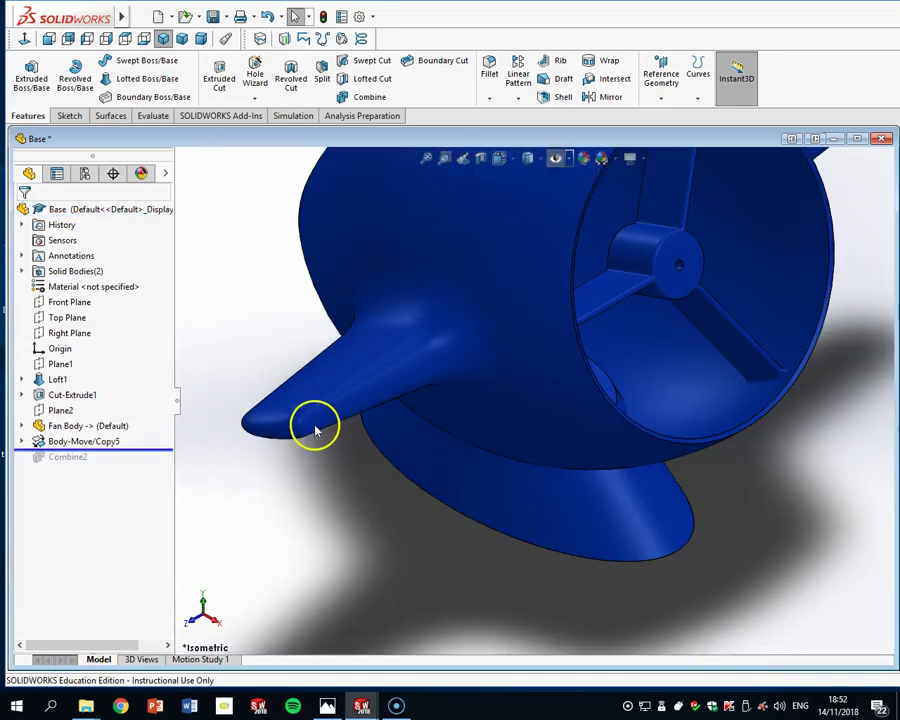
mouse_move(798, 389)
middle_mouse_down()
mouse_move(777, 342)
mouse_move(785, 372)
middle_mouse_up()
scroll(744, 362, "up", 4)
scroll(731, 353, "down", 2)
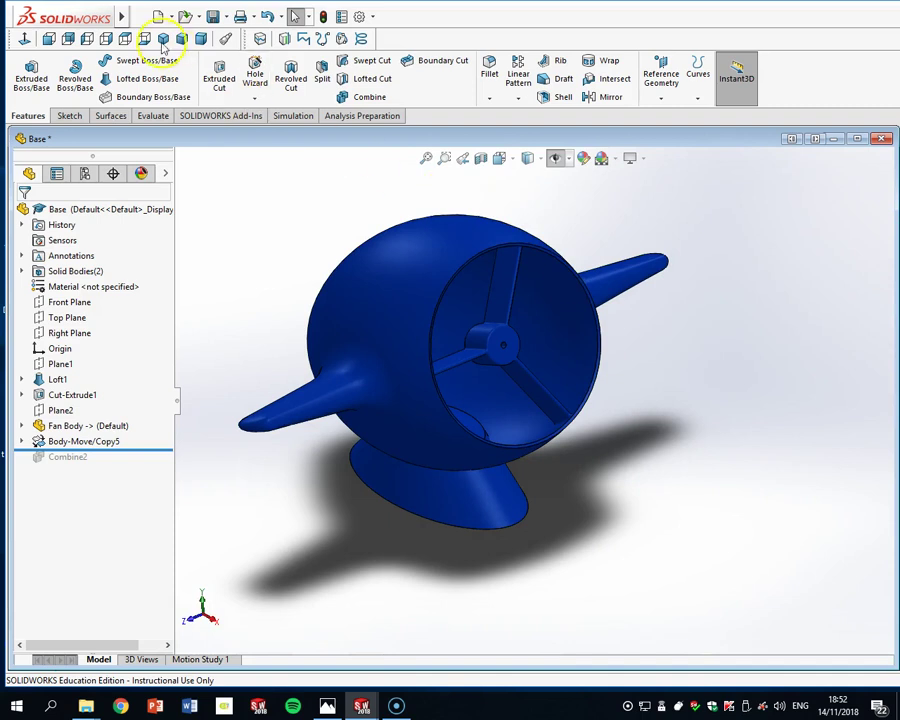
Set up a Split of the lofted base, using the fan body's outer face as the trim tool, and cut the bodies
mouse_move(190, 18)
left_click(220, 16)
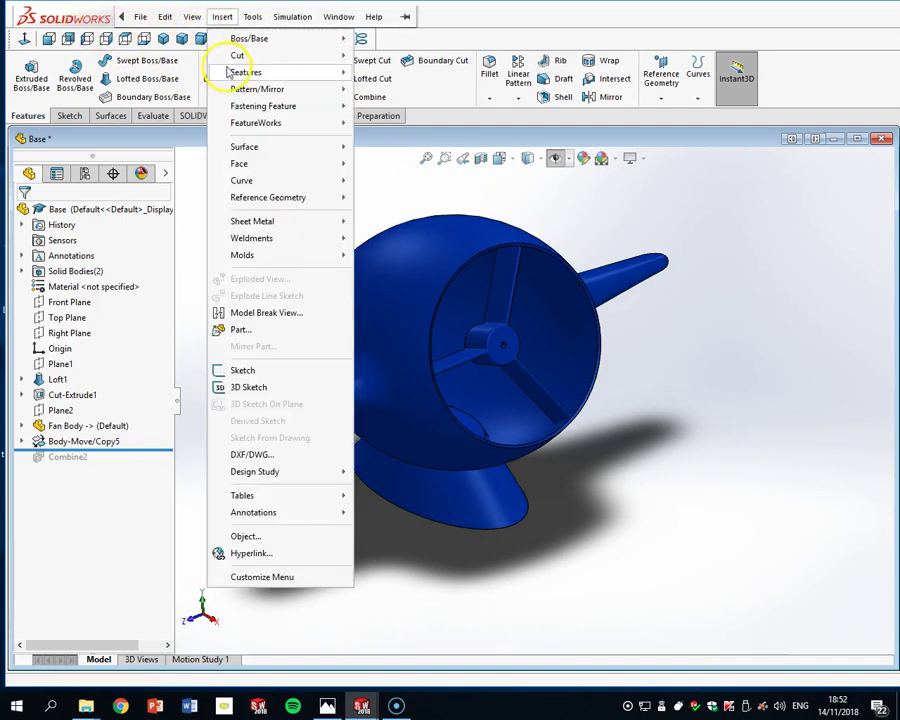
mouse_move(240, 72)
left_click(390, 428)
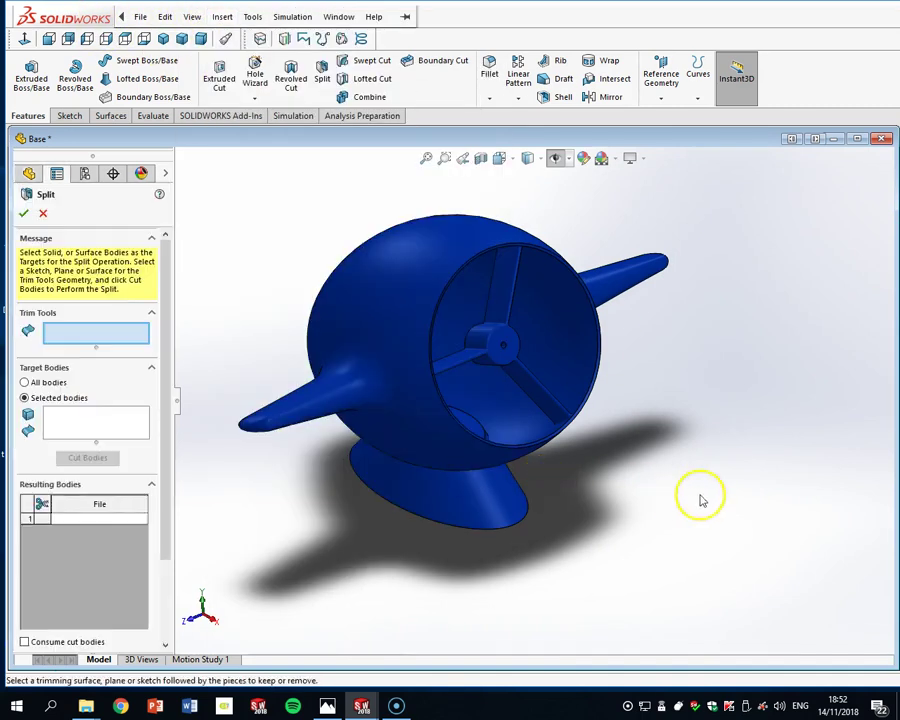
middle_click_drag(709, 488, 697, 459)
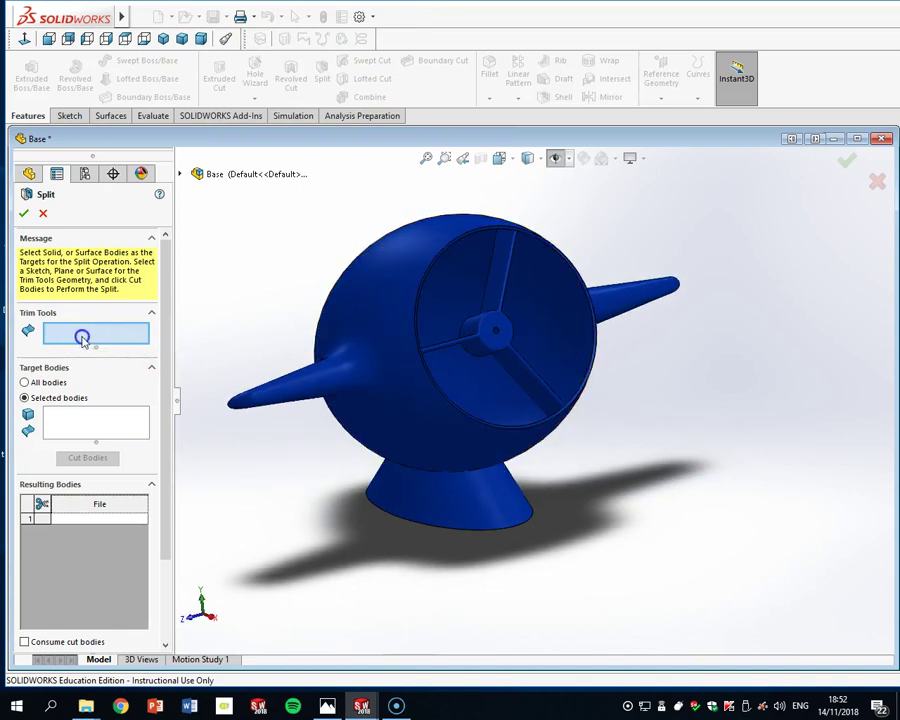
left_click(397, 432)
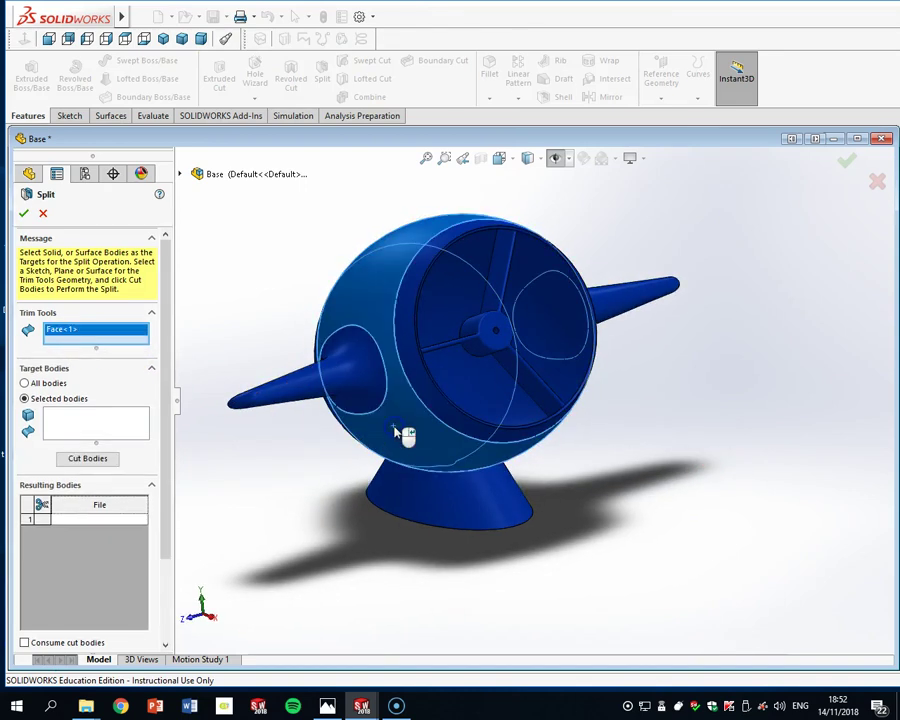
left_click(48, 428)
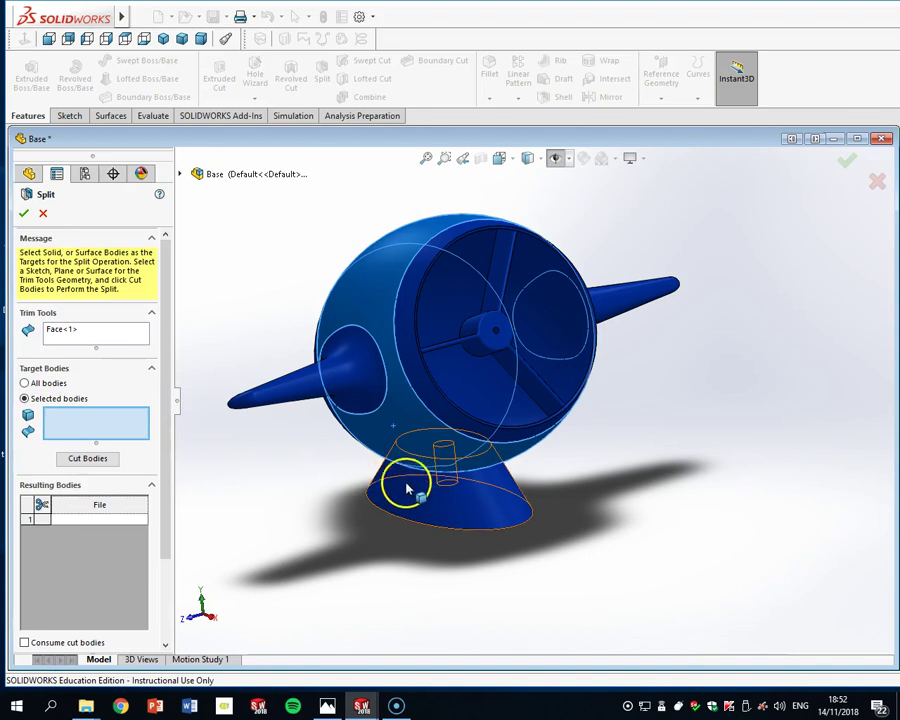
left_click(425, 493)
left_click(87, 459)
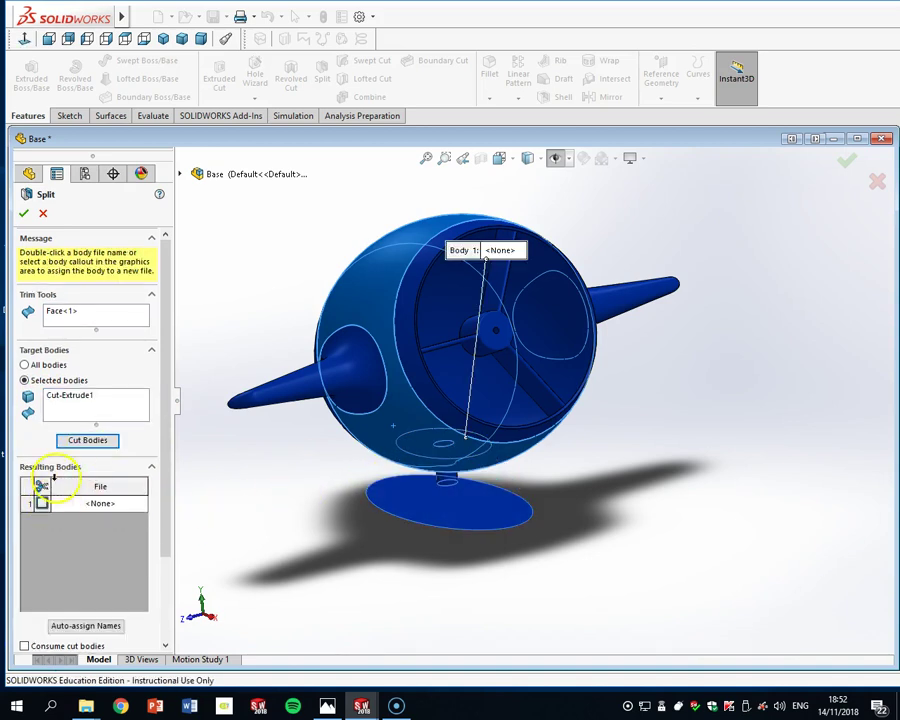
Add the fan body's rear outer face as a second trim tool for the Split and cut the bodies again
left_click_drag(169, 508, 170, 541)
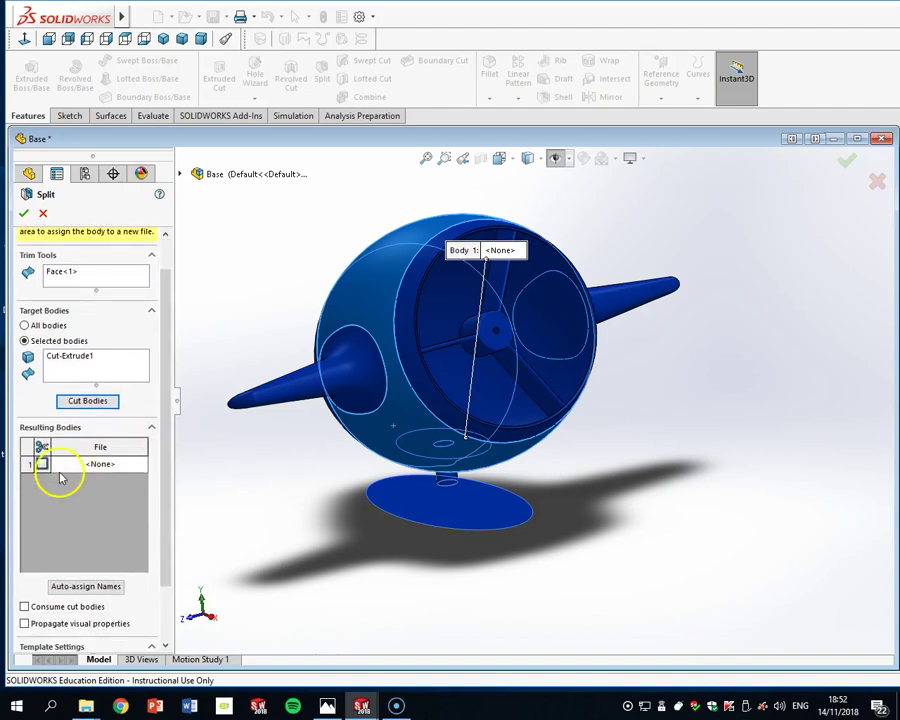
left_click(44, 465)
left_click(42, 464)
mouse_move(530, 395)
middle_mouse_down()
mouse_move(488, 376)
mouse_move(447, 377)
mouse_move(287, 416)
mouse_move(397, 398)
mouse_move(534, 396)
middle_mouse_up()
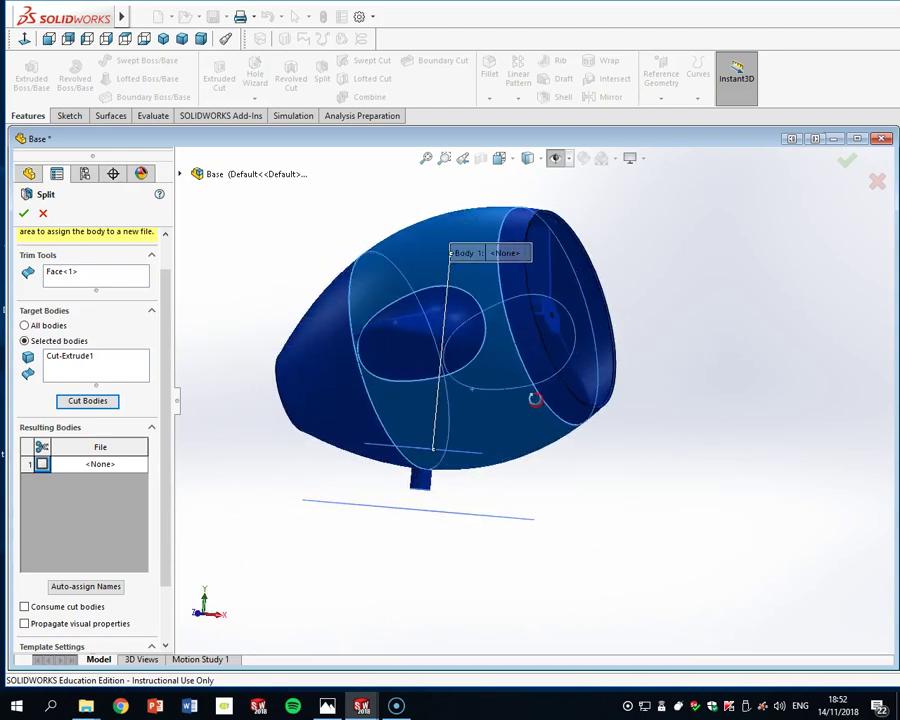
left_click(134, 370)
left_click(120, 281)
left_click(352, 404)
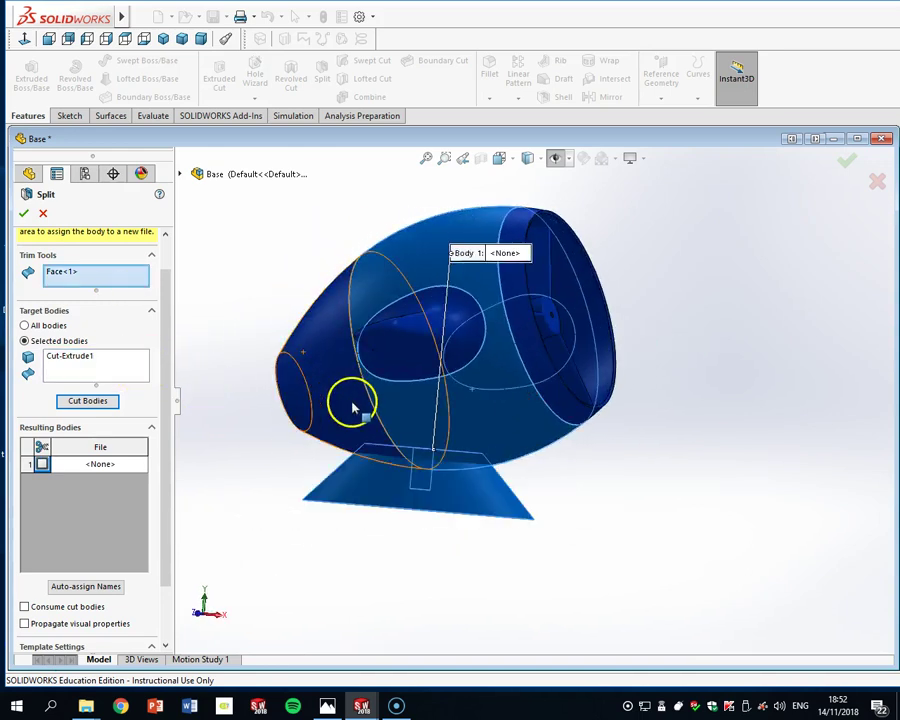
left_click(586, 425)
middle_click_drag(670, 443, 585, 430)
left_click(94, 430)
Mark only resulting body 2, turn on consuming of cut bodies and finish the Split
middle_click_drag(647, 472, 640, 438)
left_click(42, 492)
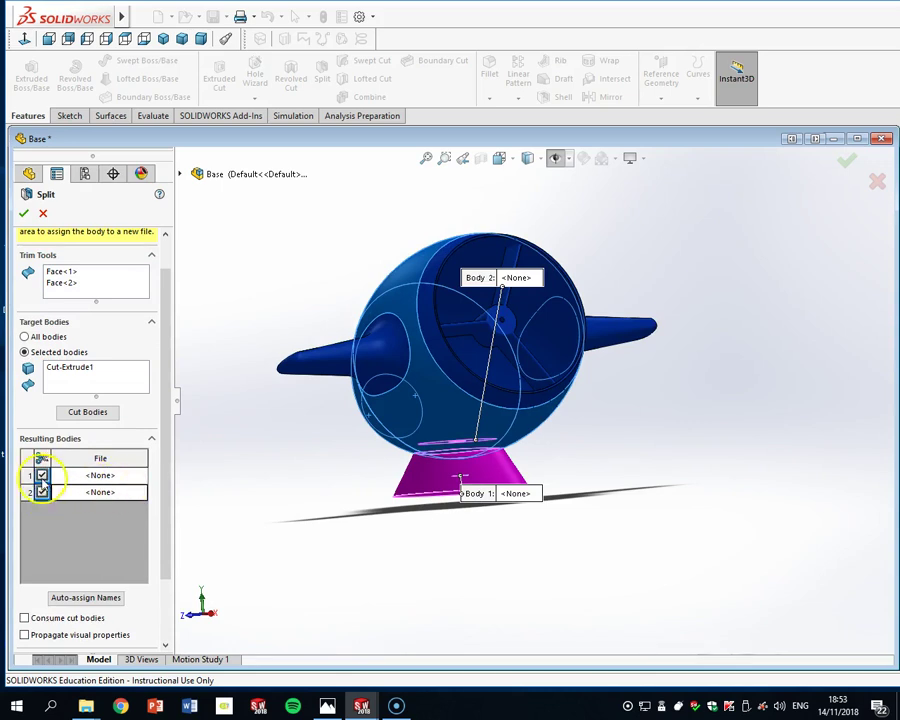
left_click(42, 476)
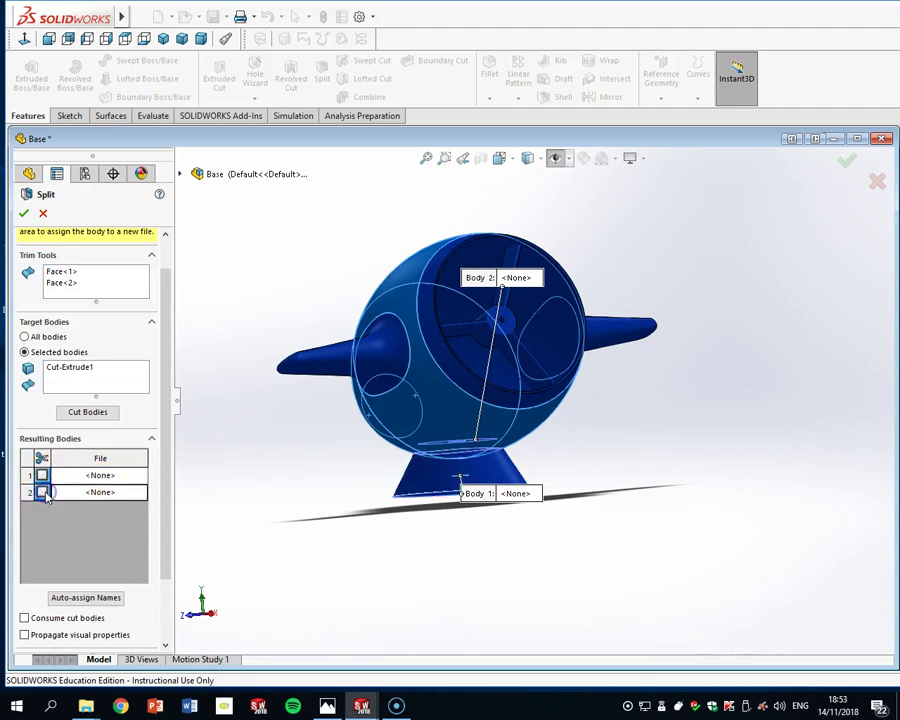
left_click(42, 492)
left_click(42, 476)
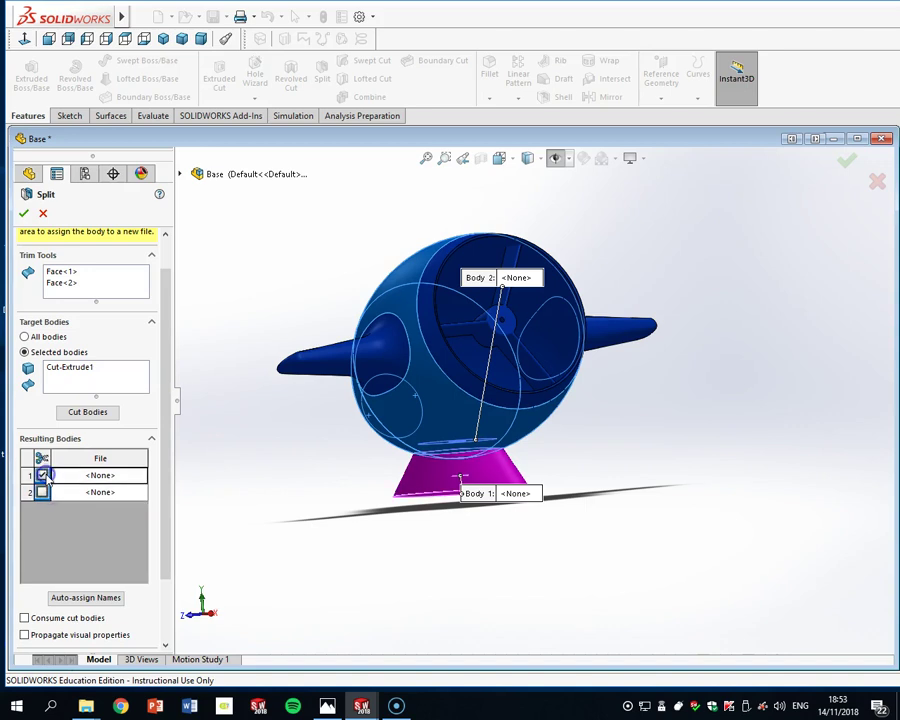
left_click(42, 475)
left_click(42, 492)
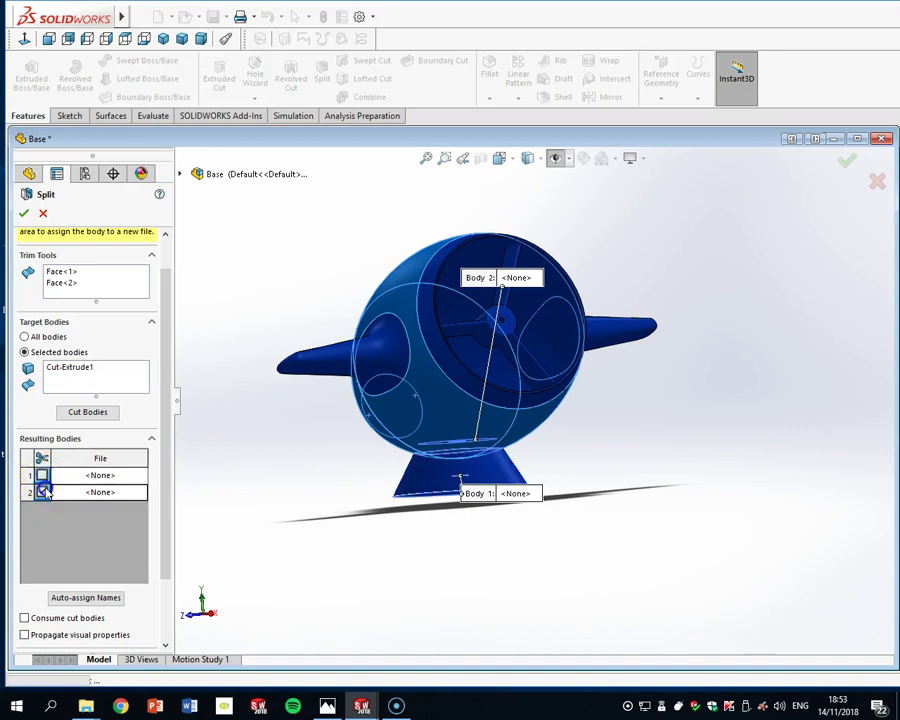
left_click(26, 618)
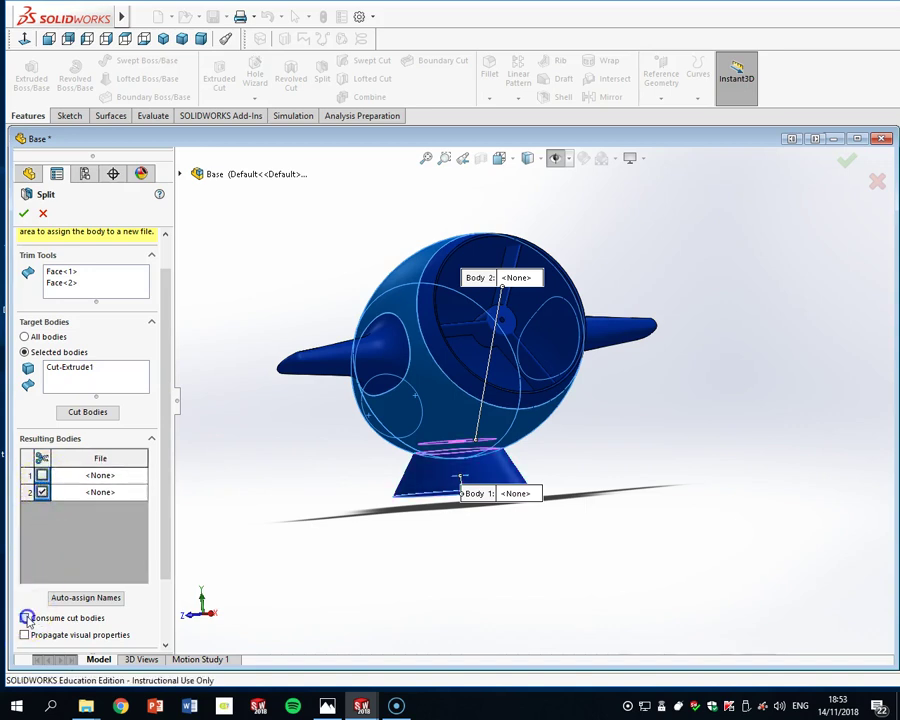
left_click(21, 211)
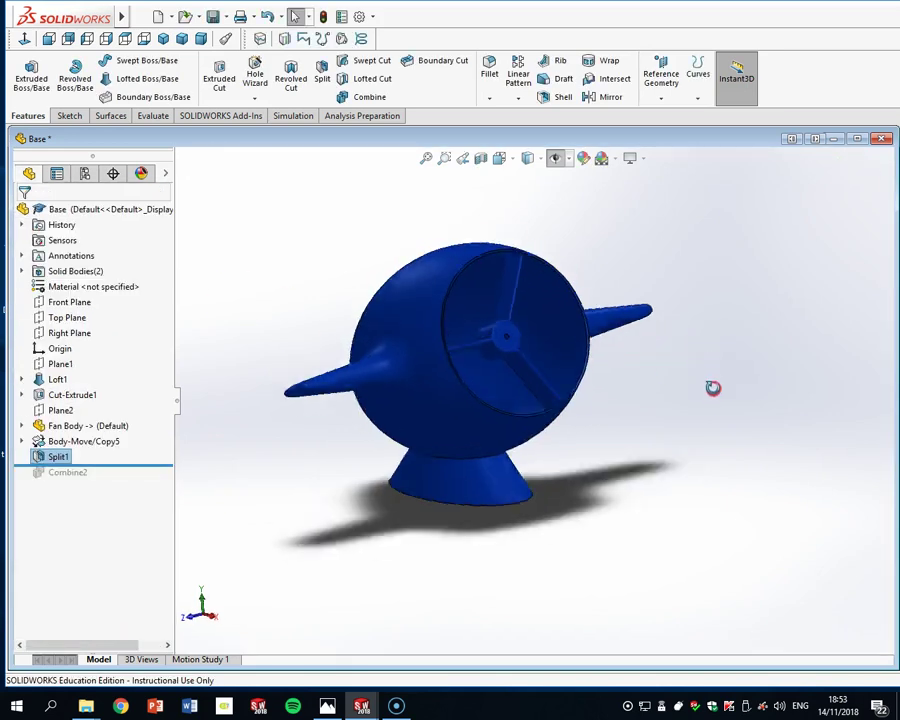
Hide the fan body and roll the model forward past the Combine feature
middle_click_drag(712, 388, 446, 421)
left_click(428, 428)
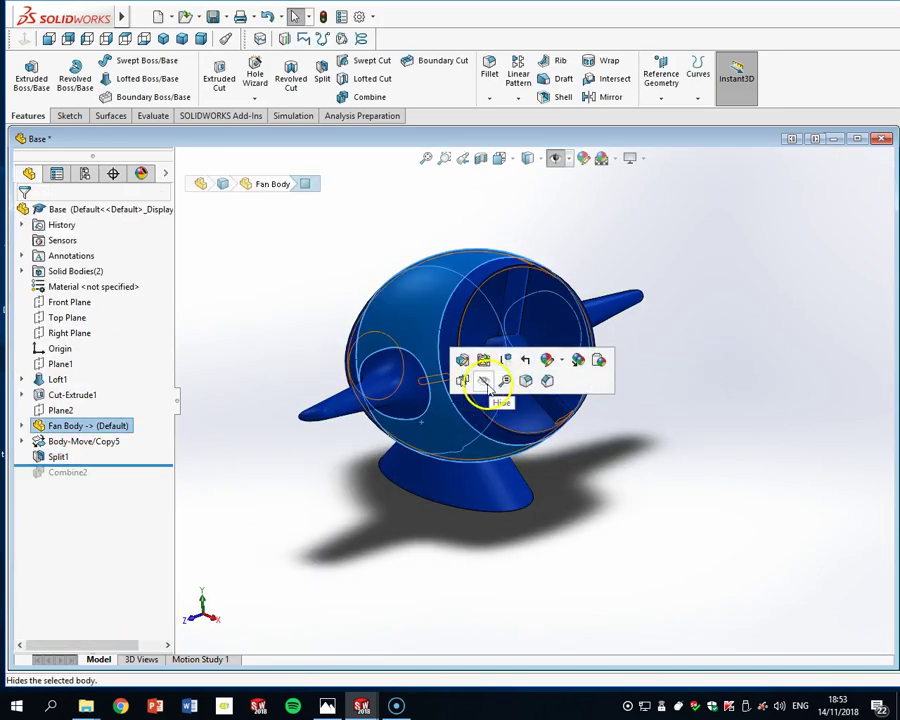
left_click(485, 383)
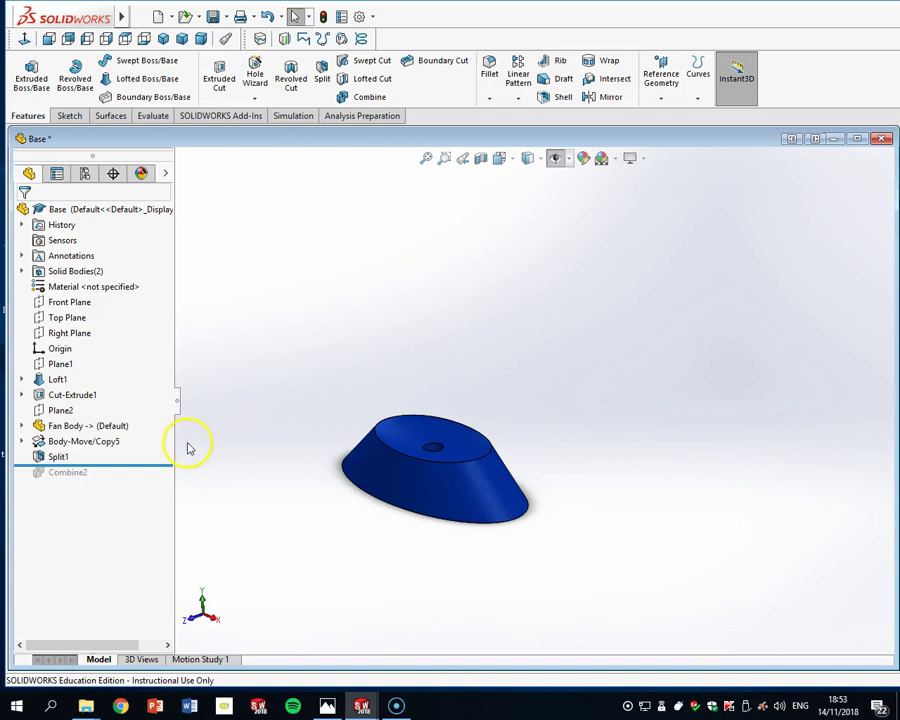
left_click_drag(145, 465, 141, 478)
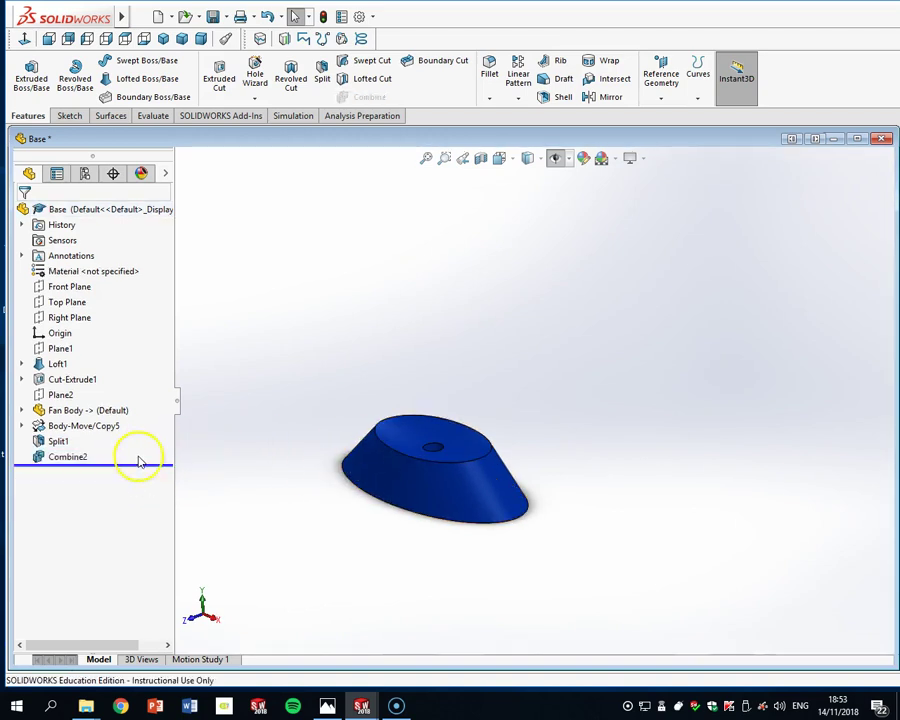
middle_click_drag(598, 385, 619, 420)
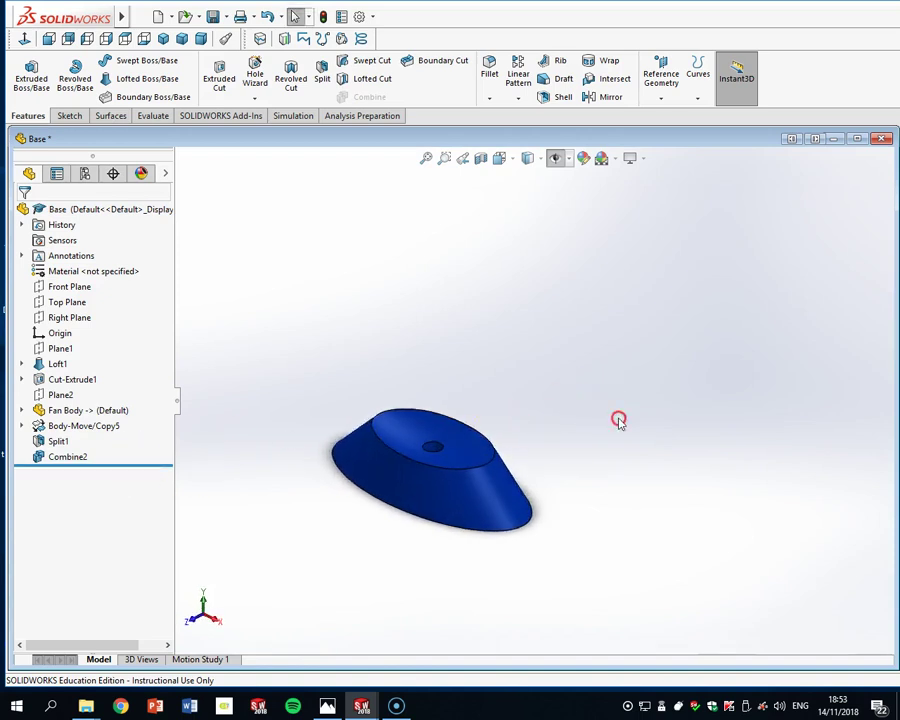
Delete the Split feature from the base part
left_click(57, 441)
right_click(57, 441)
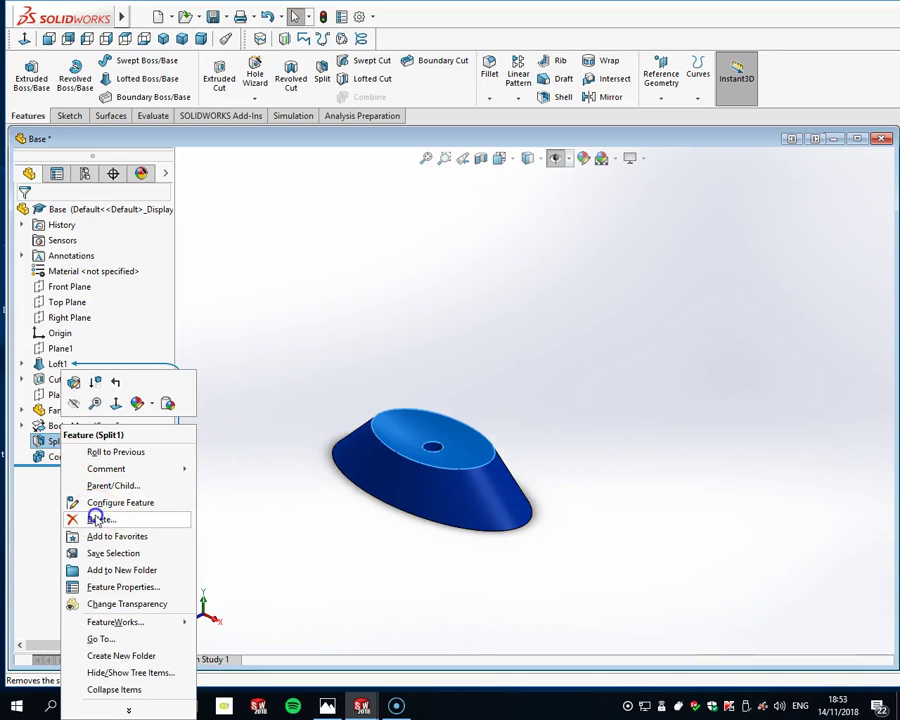
left_click(100, 519)
left_click(801, 229)
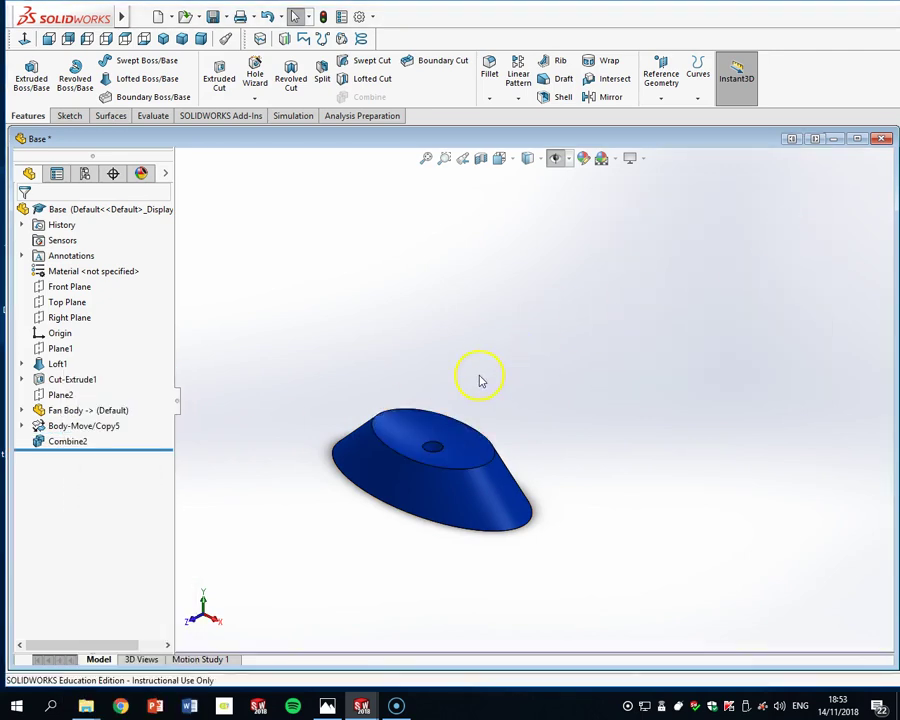
Save the base part and close it
scroll(428, 460, "down", 4)
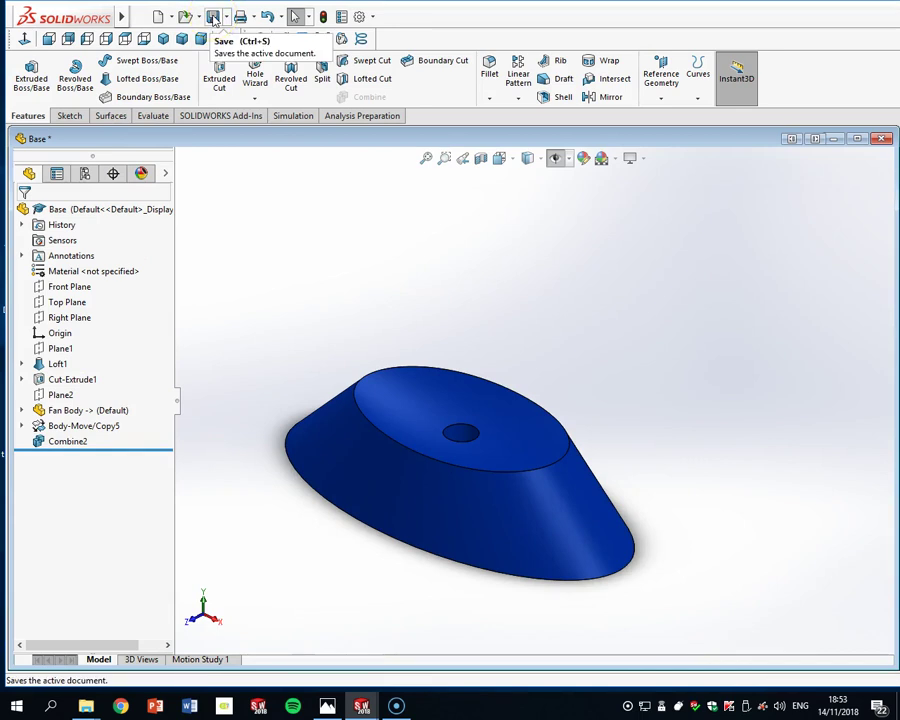
left_click(533, 425)
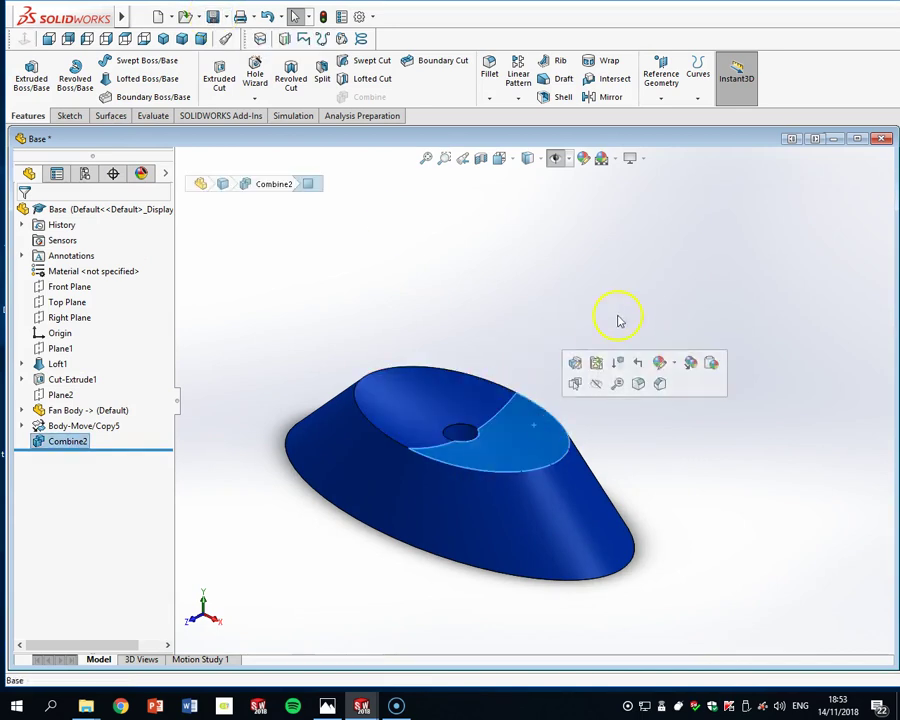
left_click(618, 318)
left_click(207, 11)
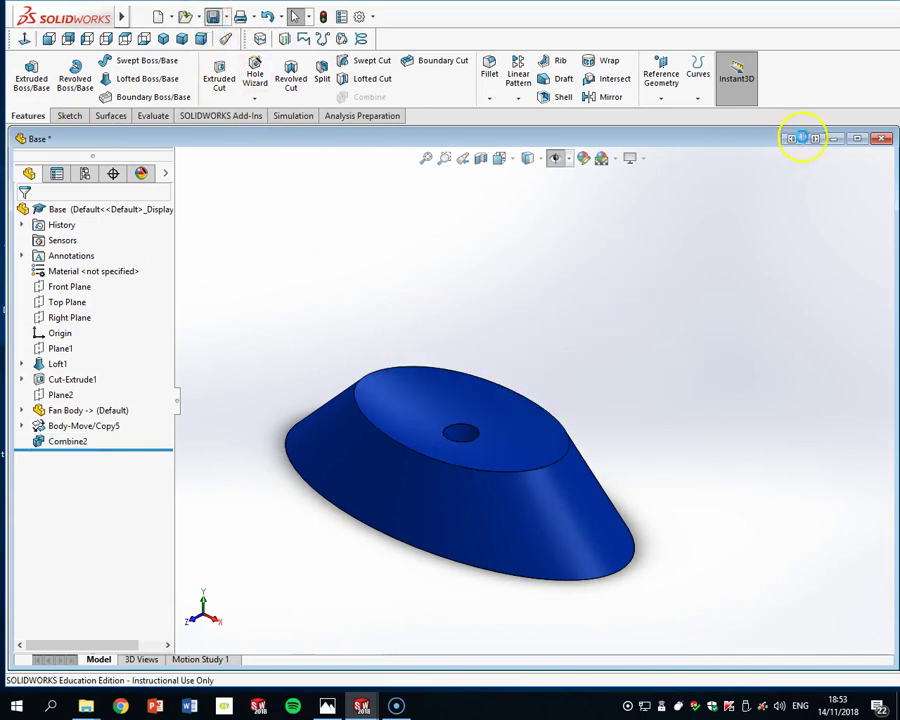
left_click(880, 140)
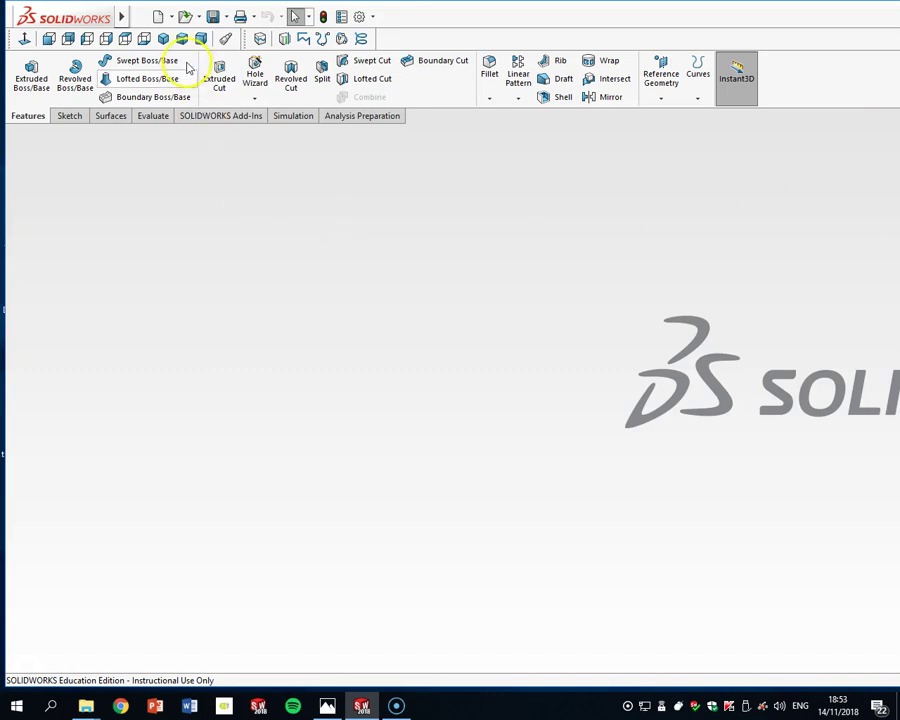
Create a new assembly document
left_click(171, 17)
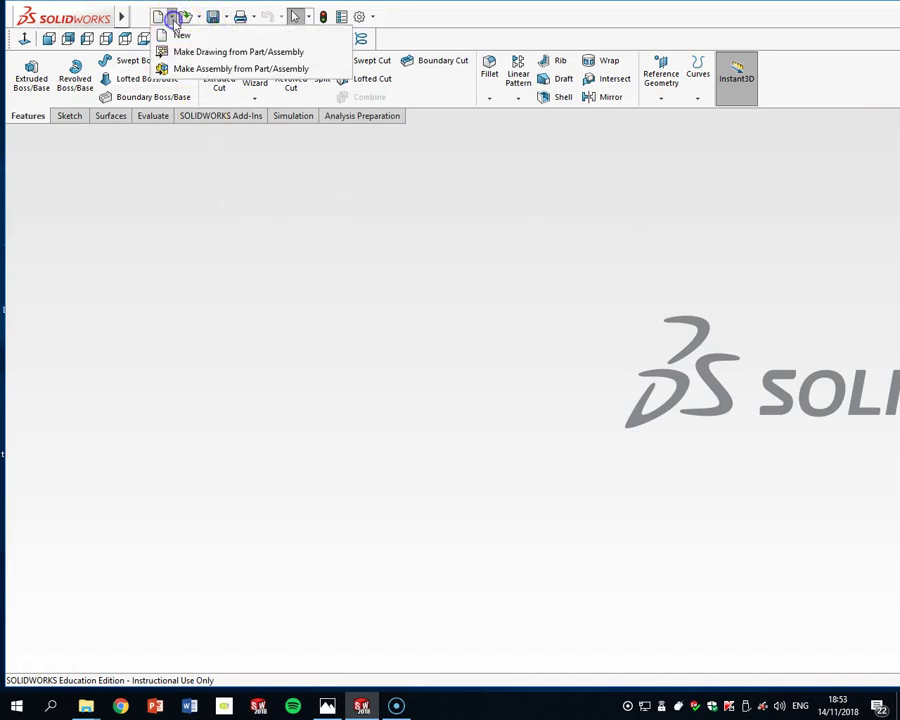
left_click(178, 33)
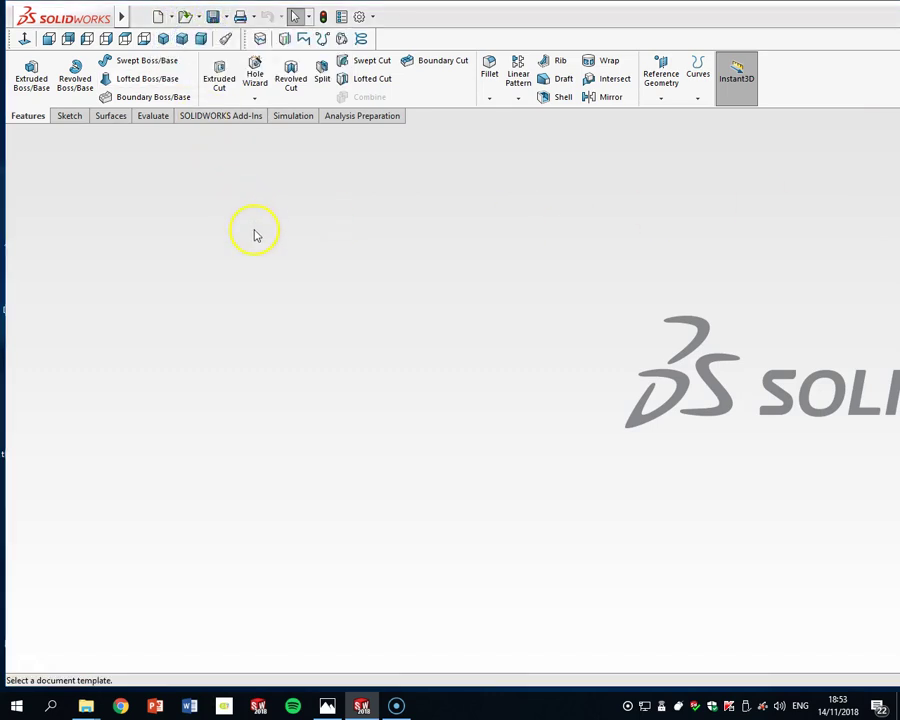
left_click(360, 303)
left_click(574, 578)
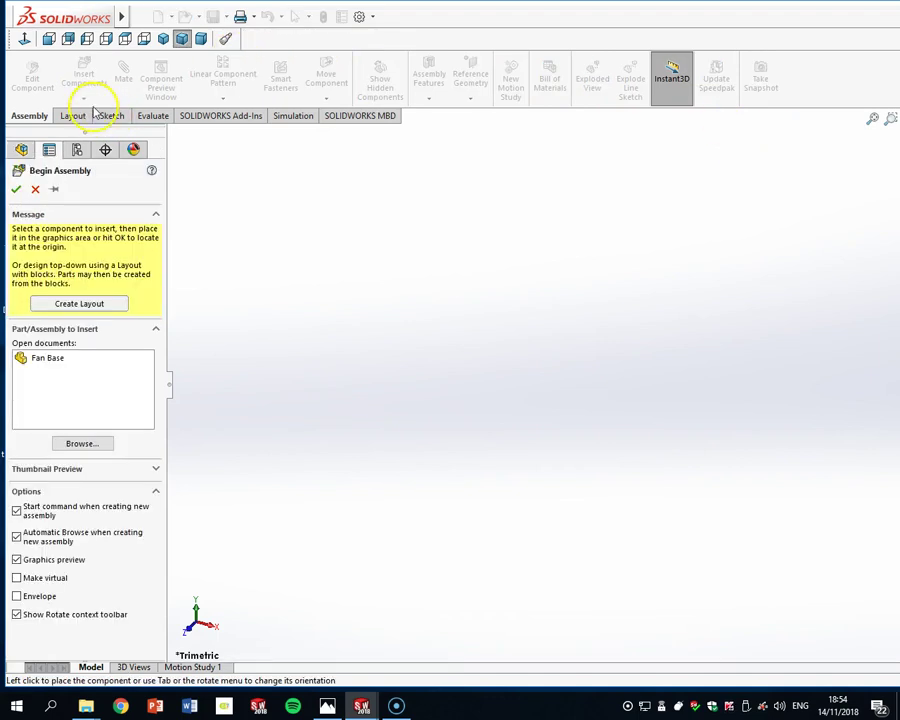
left_click(44, 358)
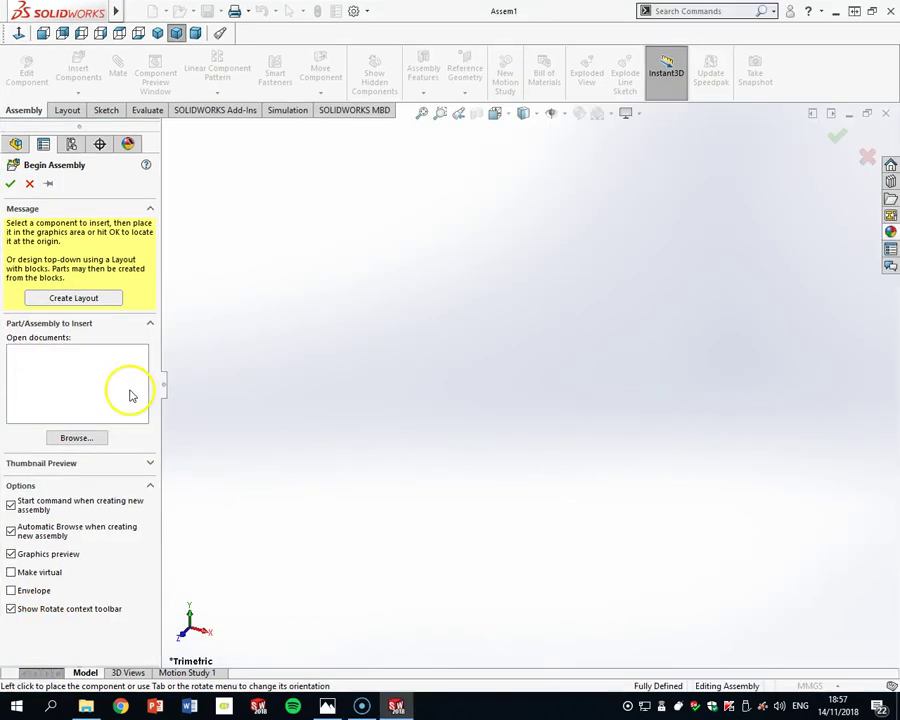
Insert the Base part from the Desk Fan folder on the desktop as the assembly's first component
left_click(72, 440)
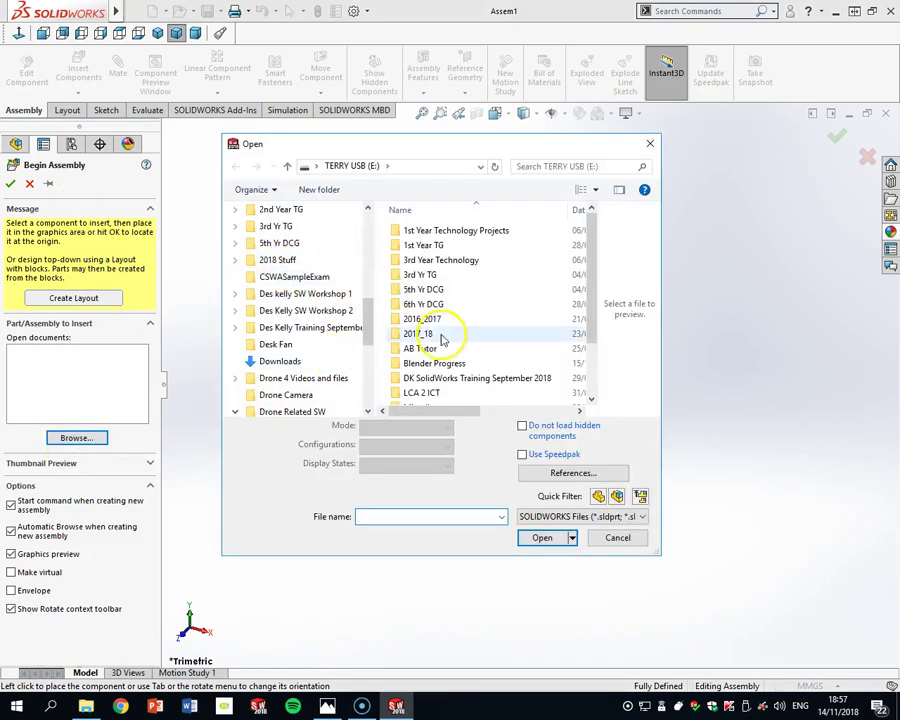
left_click_drag(368, 325, 370, 287)
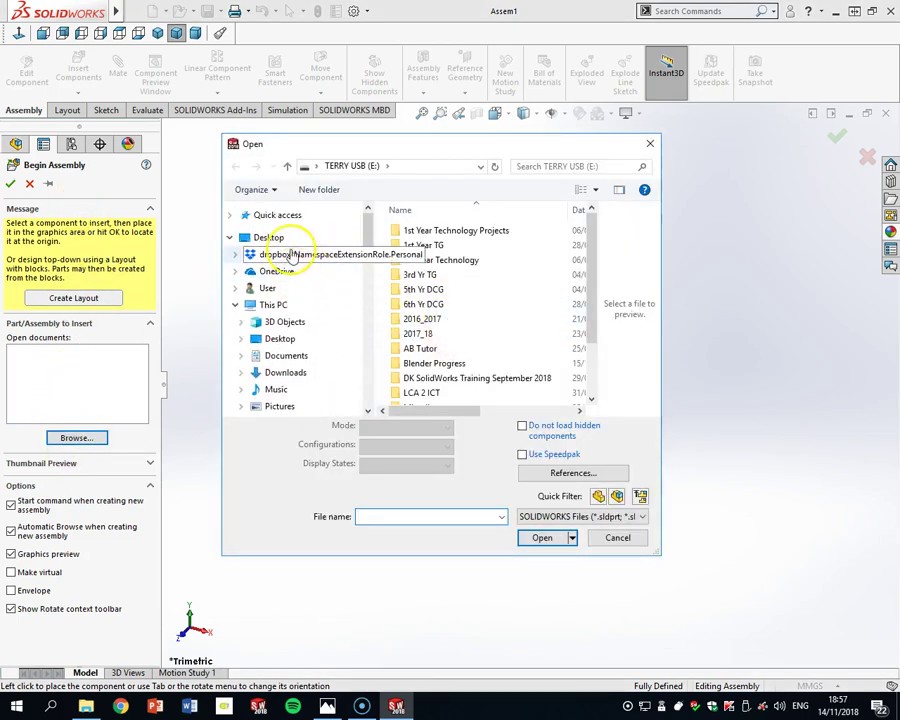
left_click(287, 237)
left_click_drag(592, 224, 593, 305)
left_click(465, 288)
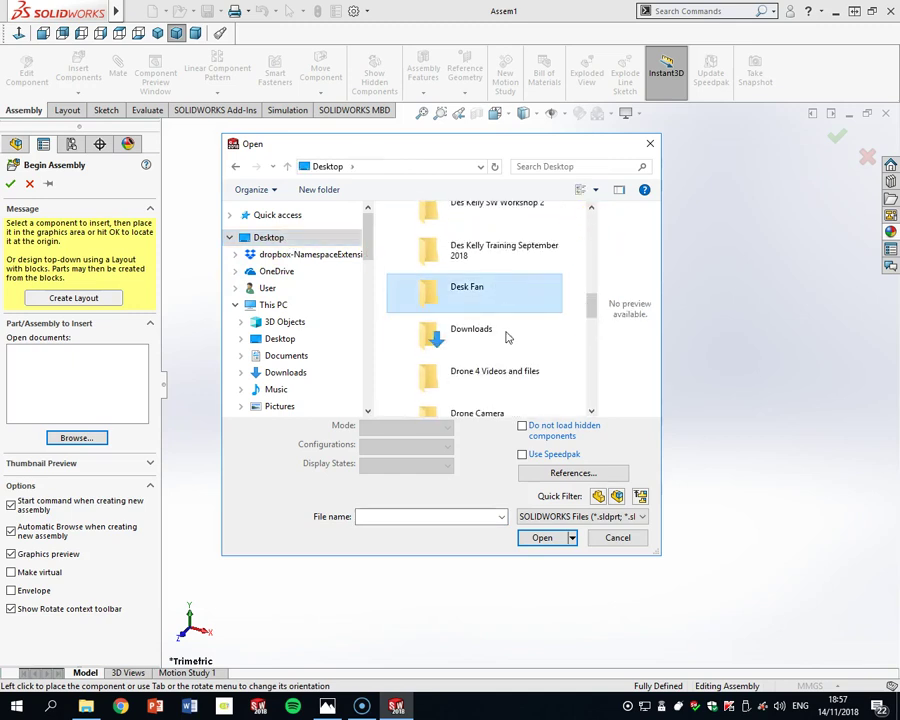
left_click(542, 538)
left_click(394, 231)
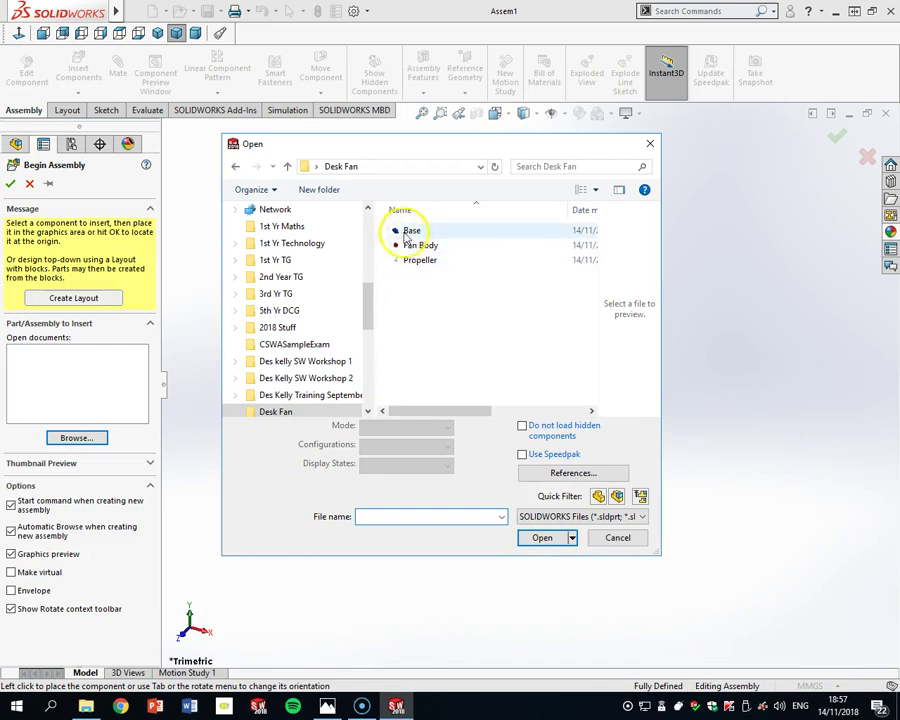
left_click(541, 526)
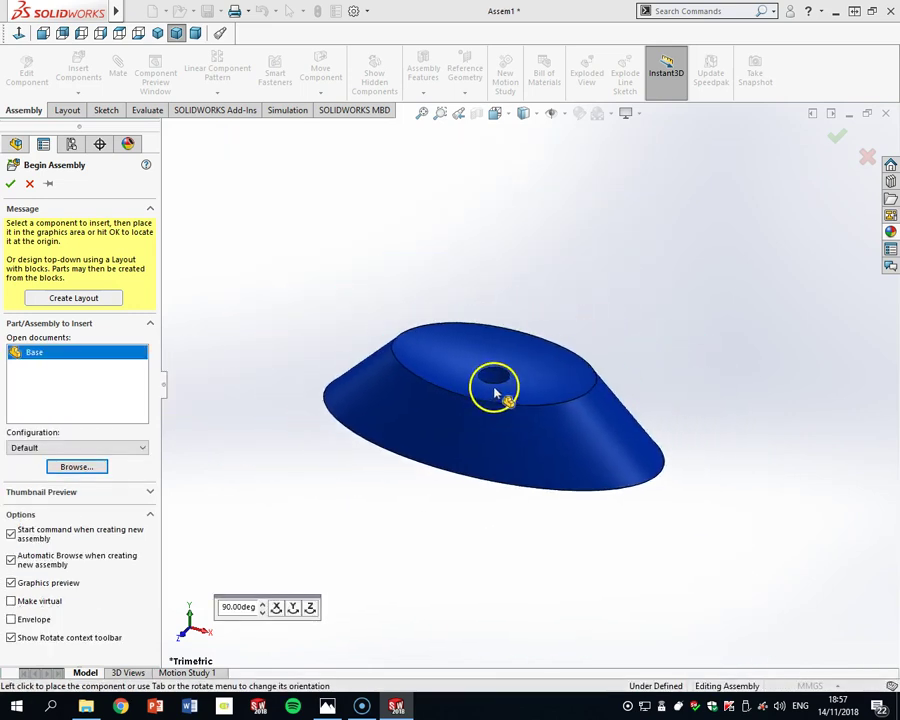
left_click(505, 401)
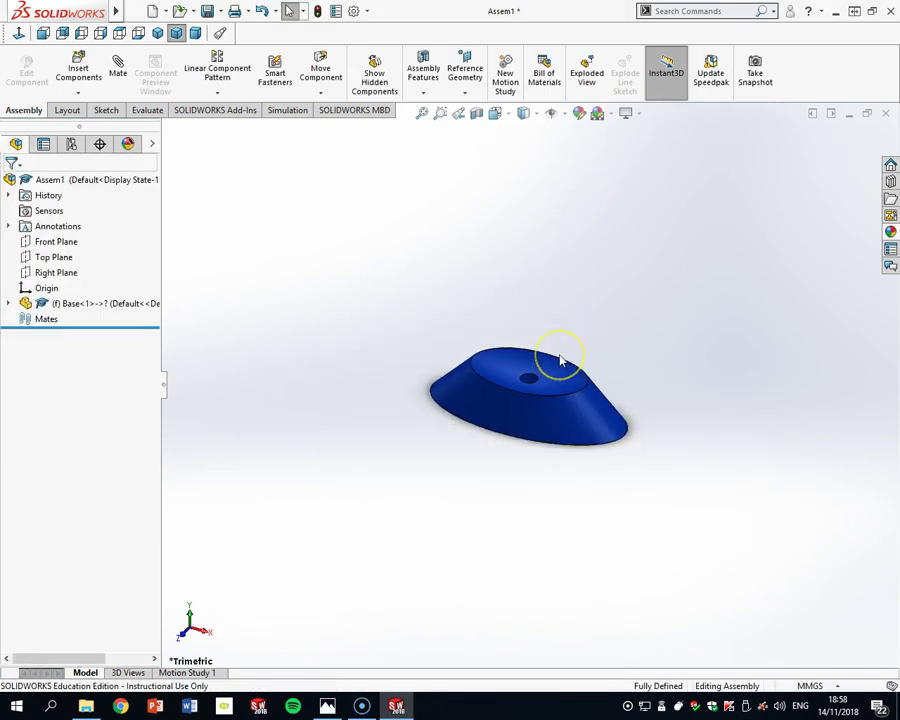
Insert the Fan Body part into the assembly and place it freely above the base
left_click(78, 92)
left_click(78, 108)
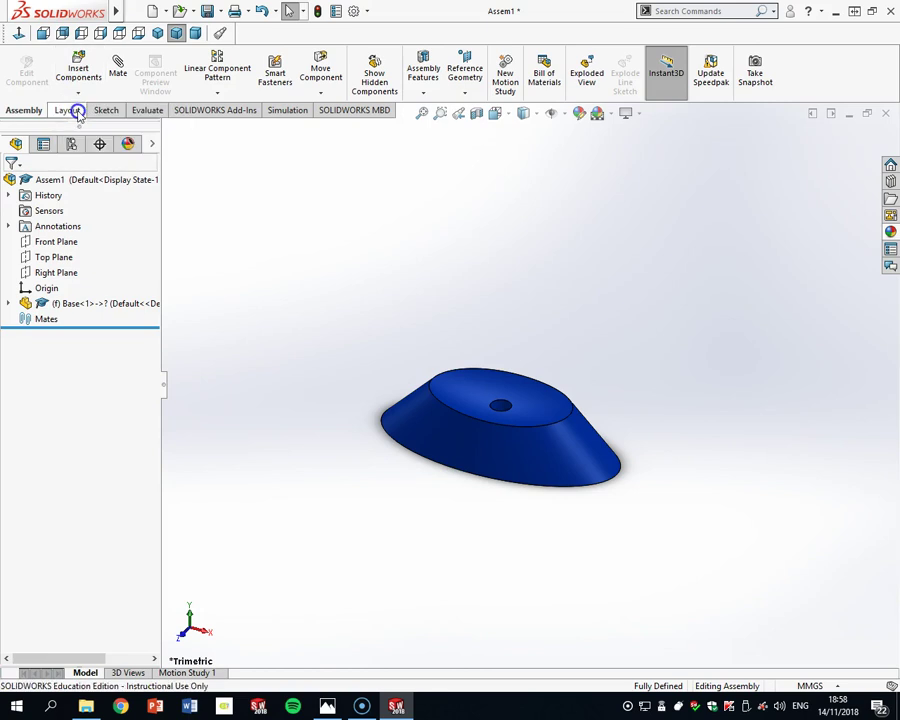
left_click(420, 245)
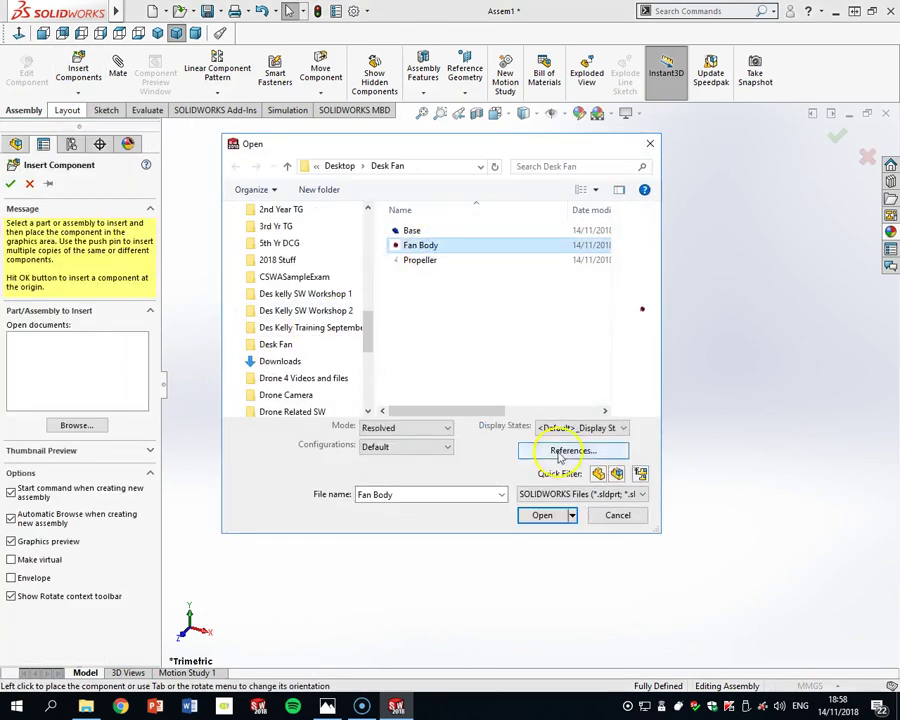
left_click(541, 537)
scroll(583, 351, "up", 5)
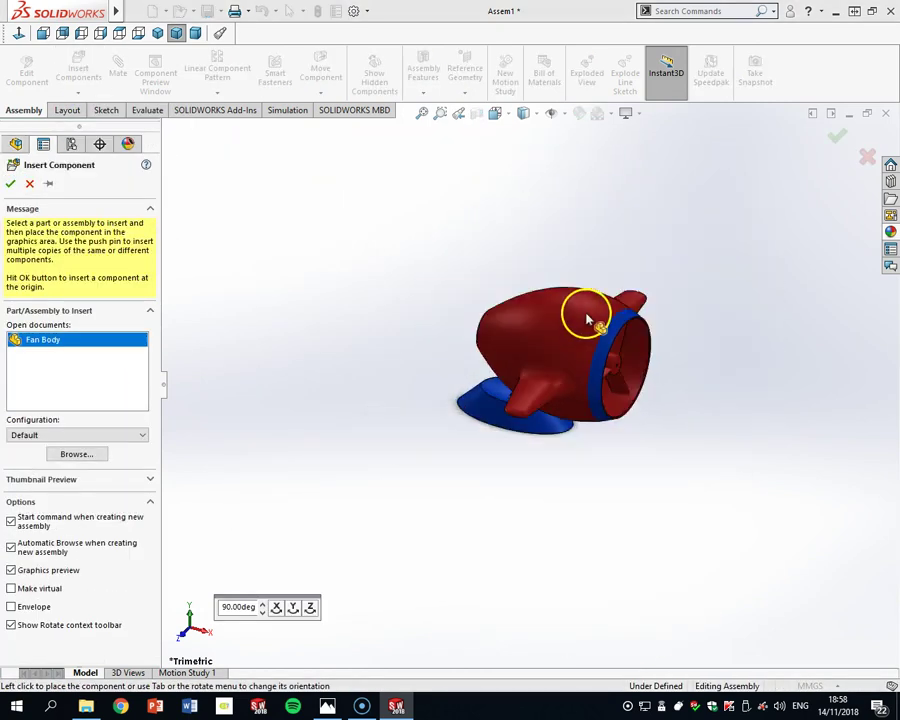
left_click(570, 274)
Mate the cylindrical peg under the fan body concentric with the round hole in the top of the base
middle_click_drag(570, 274, 693, 278)
scroll(562, 352, "down", 5)
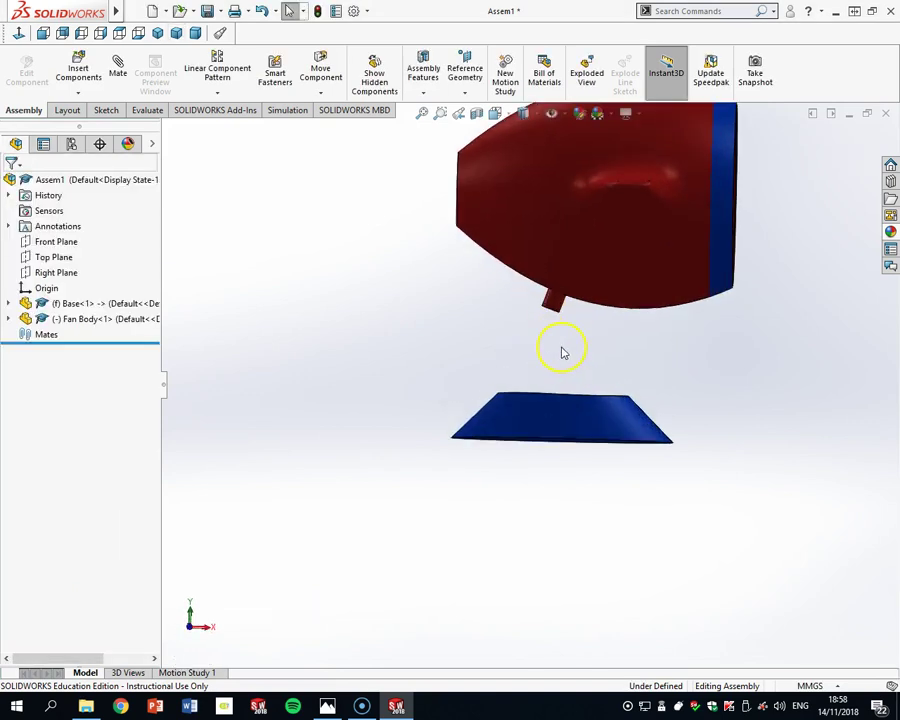
middle_click_drag(572, 429, 563, 456)
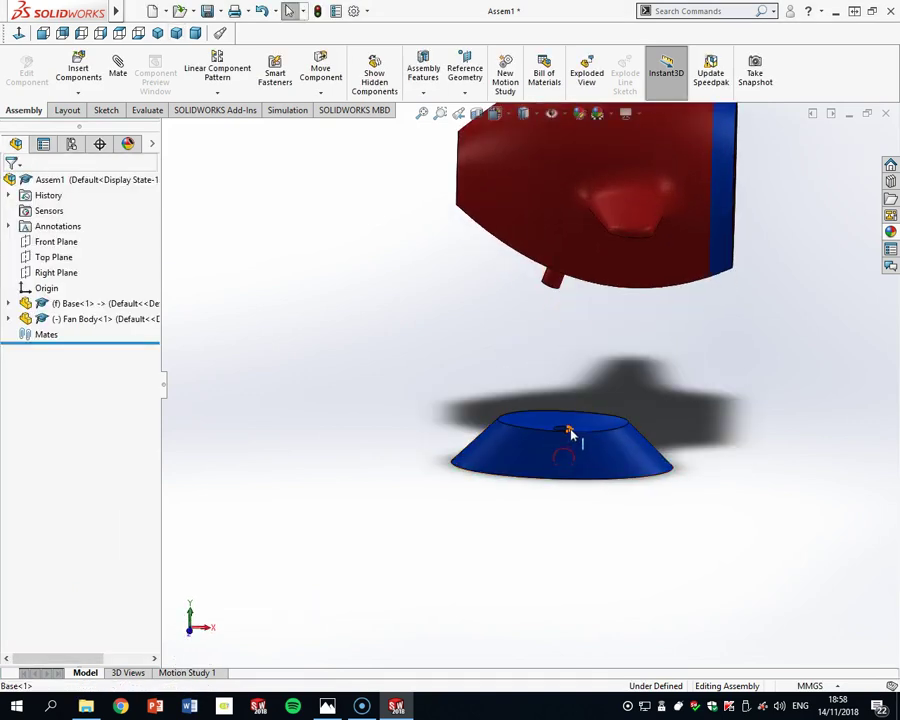
left_click(557, 287)
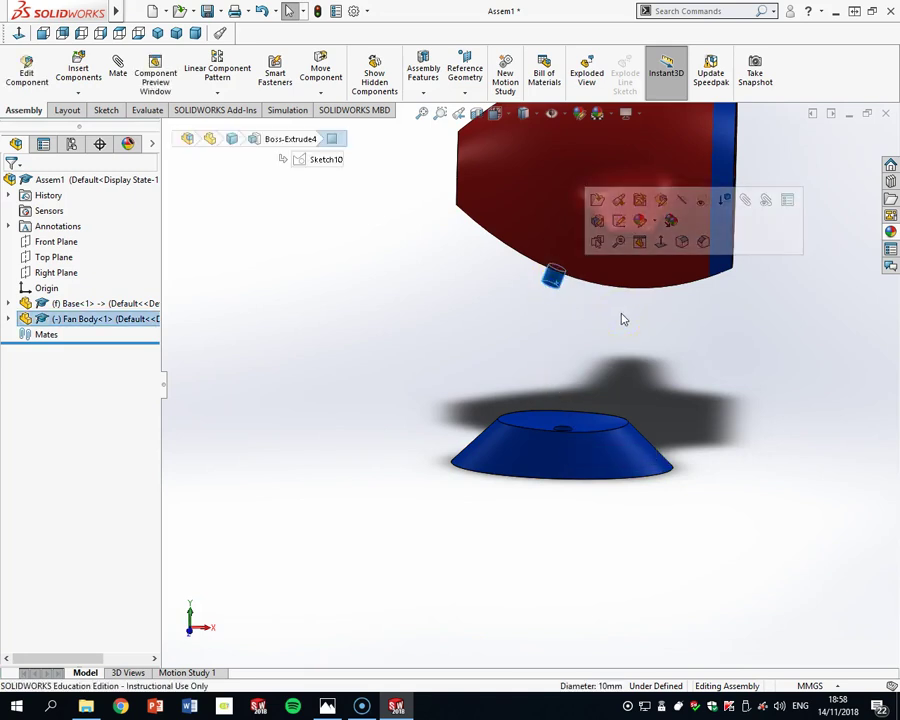
left_click(630, 378)
left_click(193, 158)
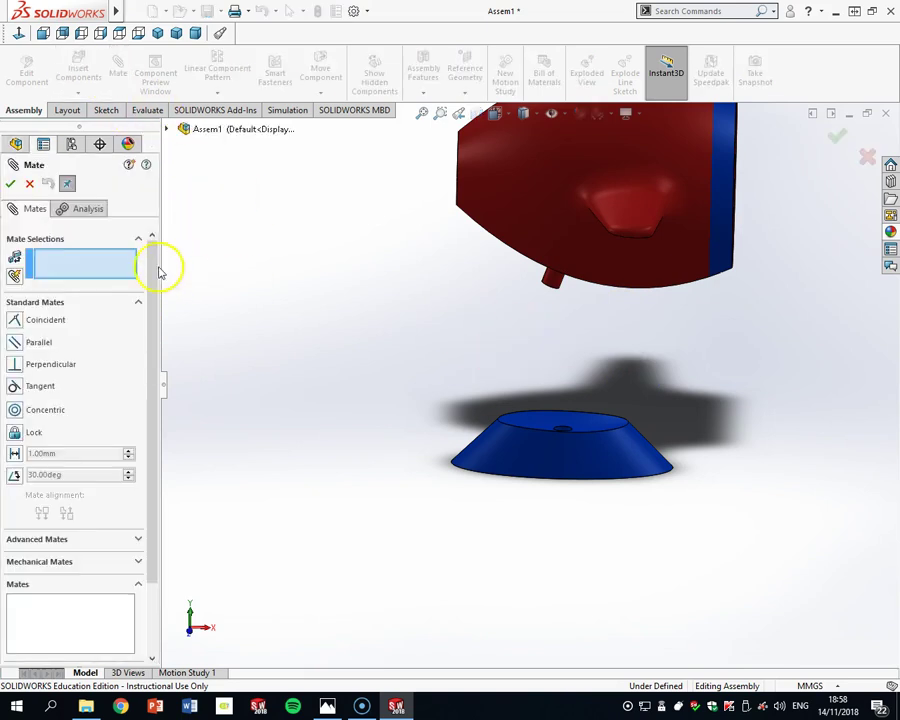
left_click(556, 280)
middle_click_drag(582, 356, 576, 386)
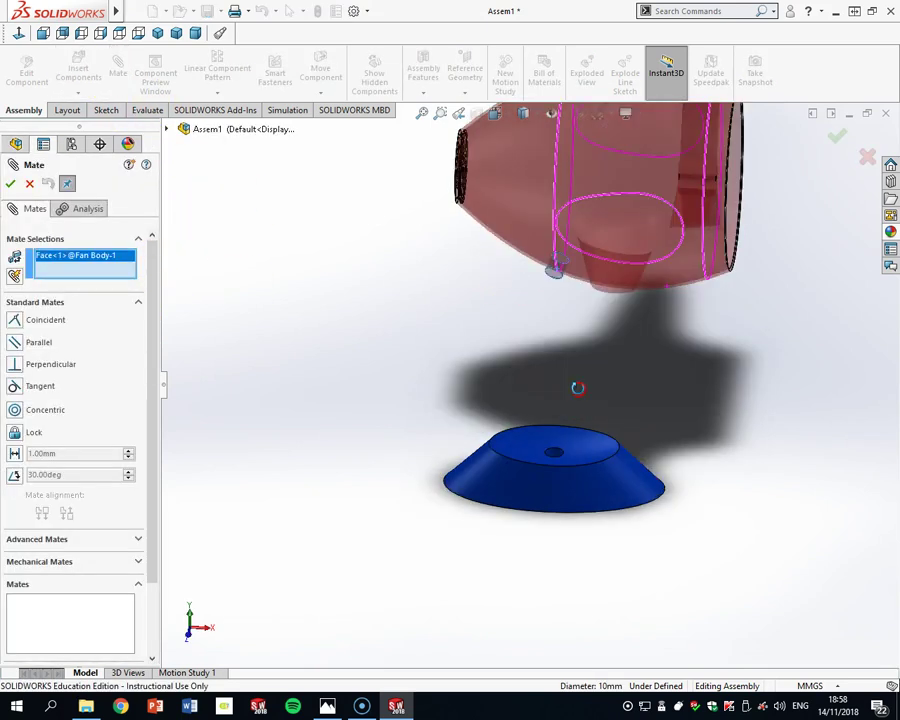
scroll(558, 452, "down", 3)
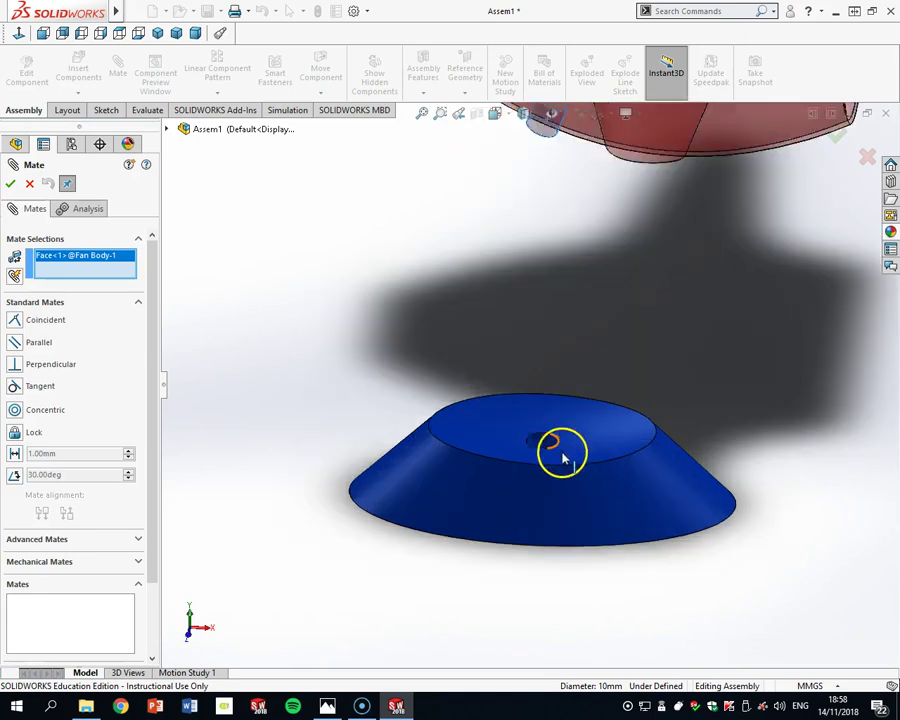
left_click(540, 445)
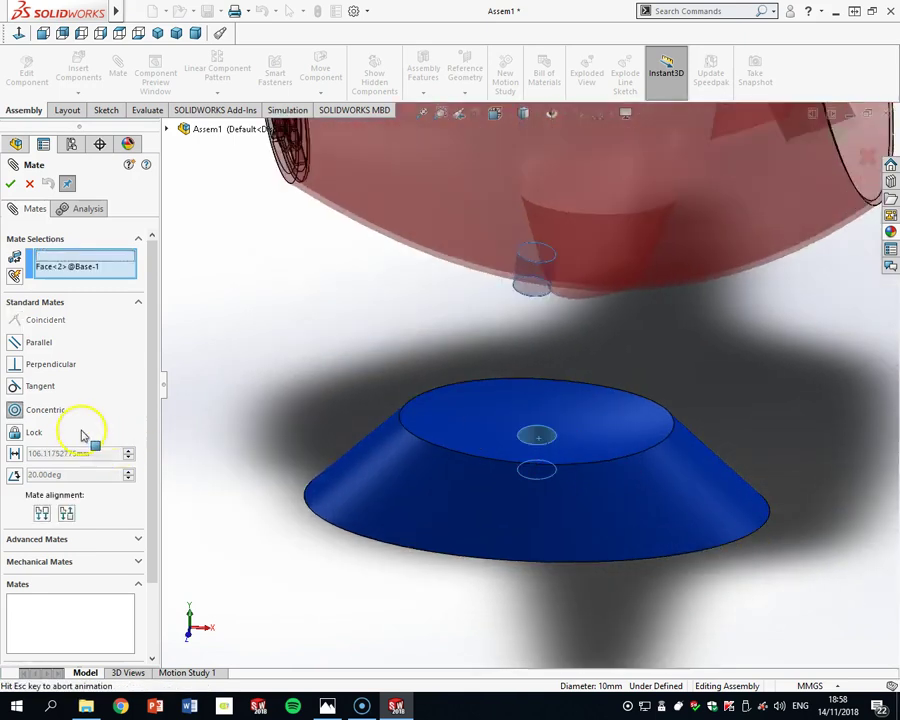
left_click(650, 350)
scroll(701, 392, "up", 4)
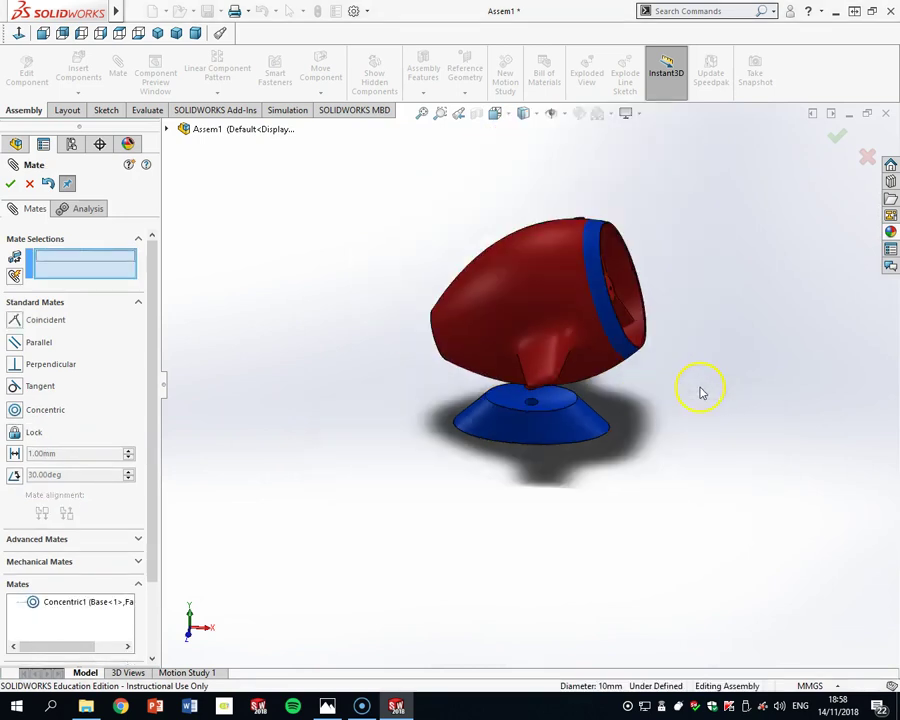
Reposition the fan body about the base's hole axis and switch the display style to Hidden Lines Visible
left_click_drag(601, 348, 579, 350)
left_click(537, 117)
left_click(533, 184)
Add a coincident mate between the bottom circular edge of the fan body's peg and the bottom edge of the base's hole
scroll(560, 347, "down", 5)
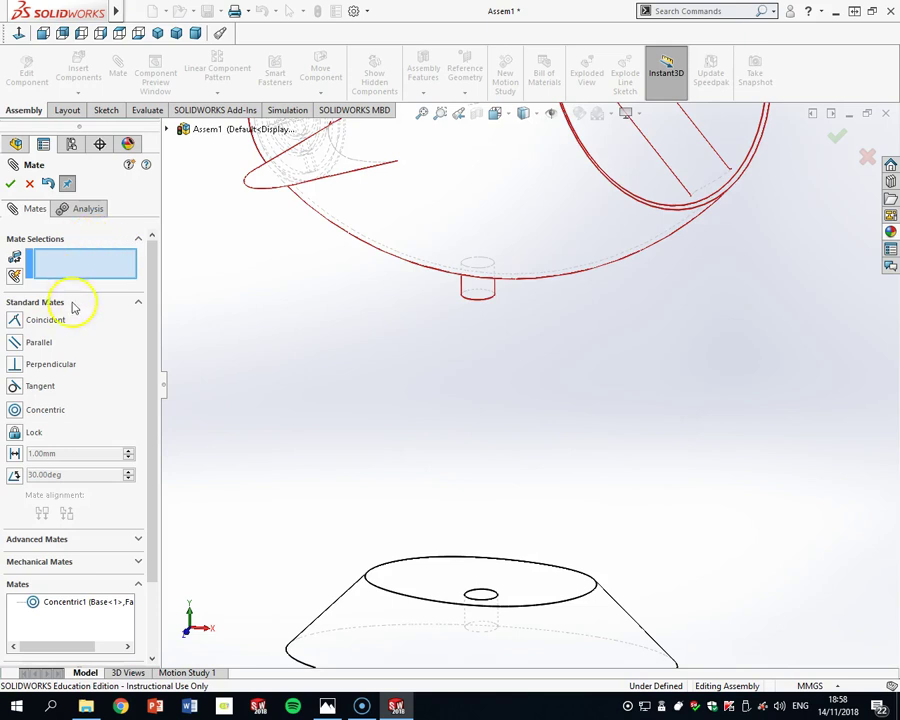
left_click(479, 306)
scroll(516, 556, "up", 3)
scroll(518, 470, "down", 6)
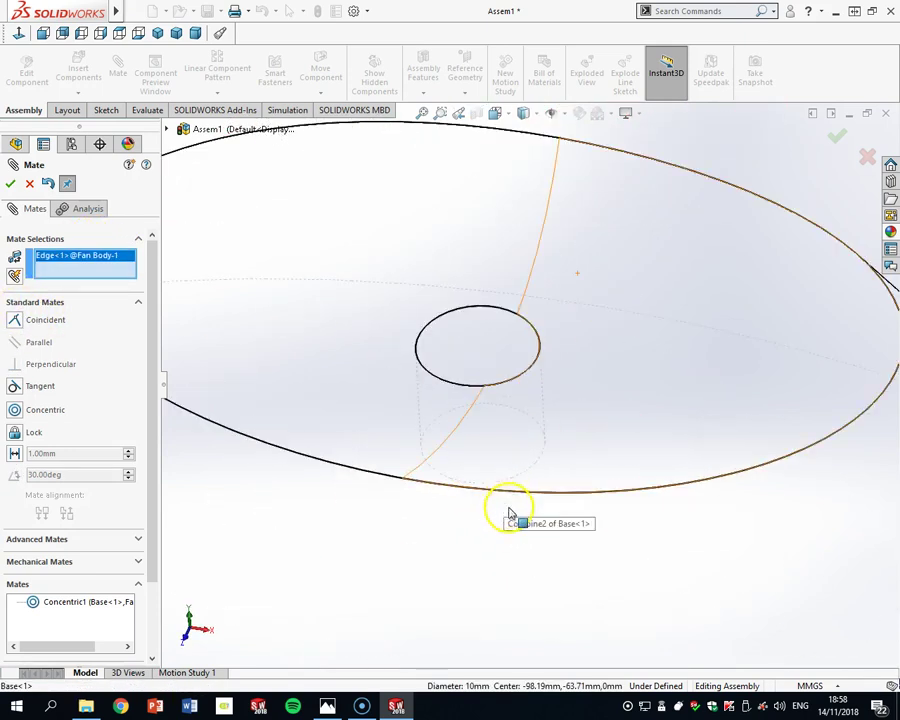
left_click(526, 472)
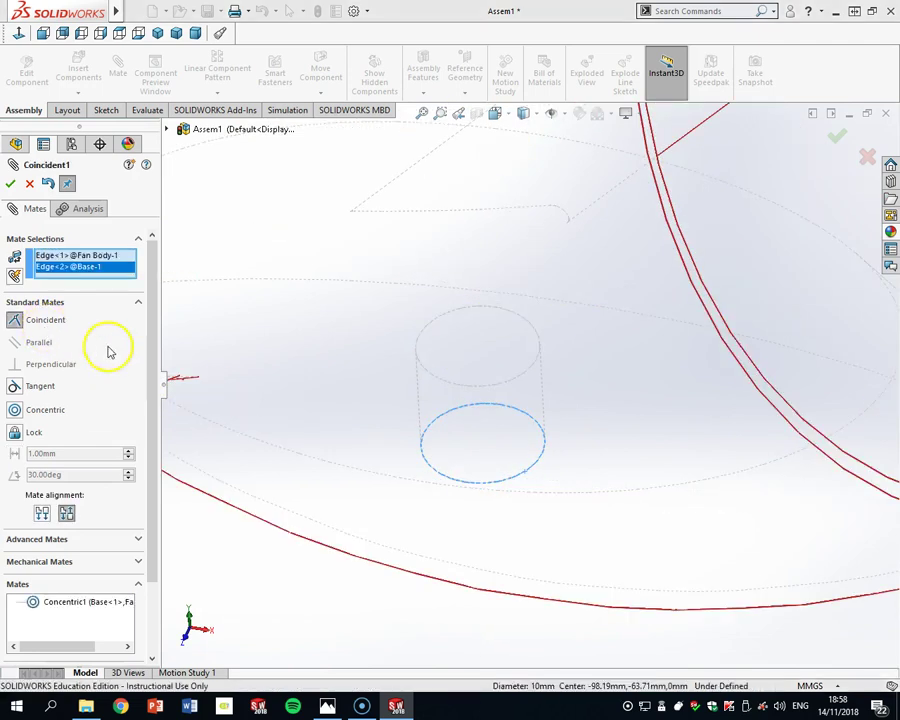
left_click(10, 184)
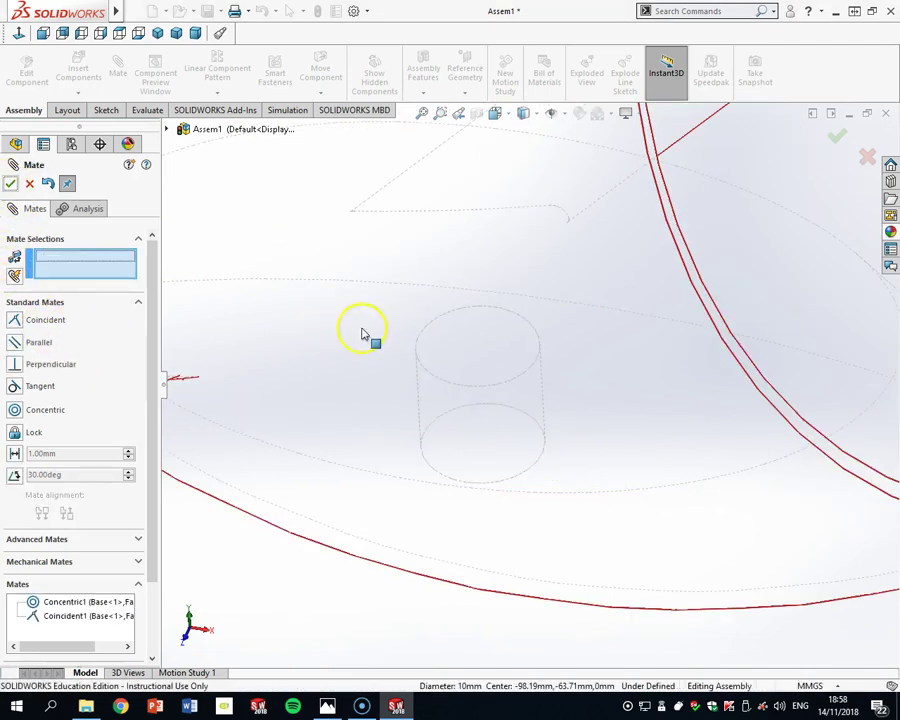
Finish the mating command and return the display style to Shaded With Edges
scroll(400, 345, "up", 5)
middle_click_drag(618, 300, 726, 299)
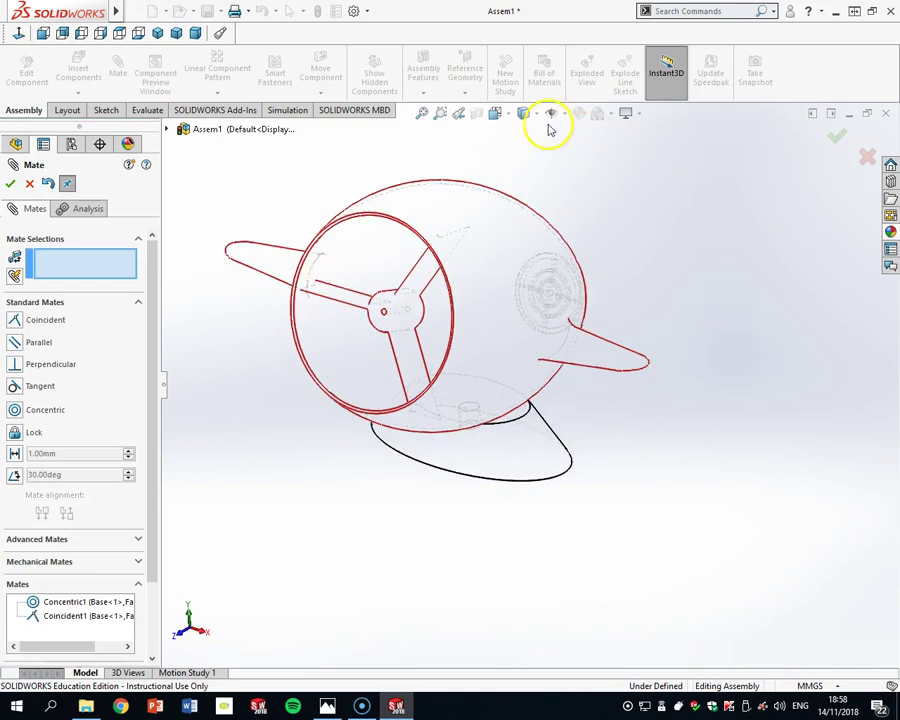
left_click(835, 137)
left_click(534, 114)
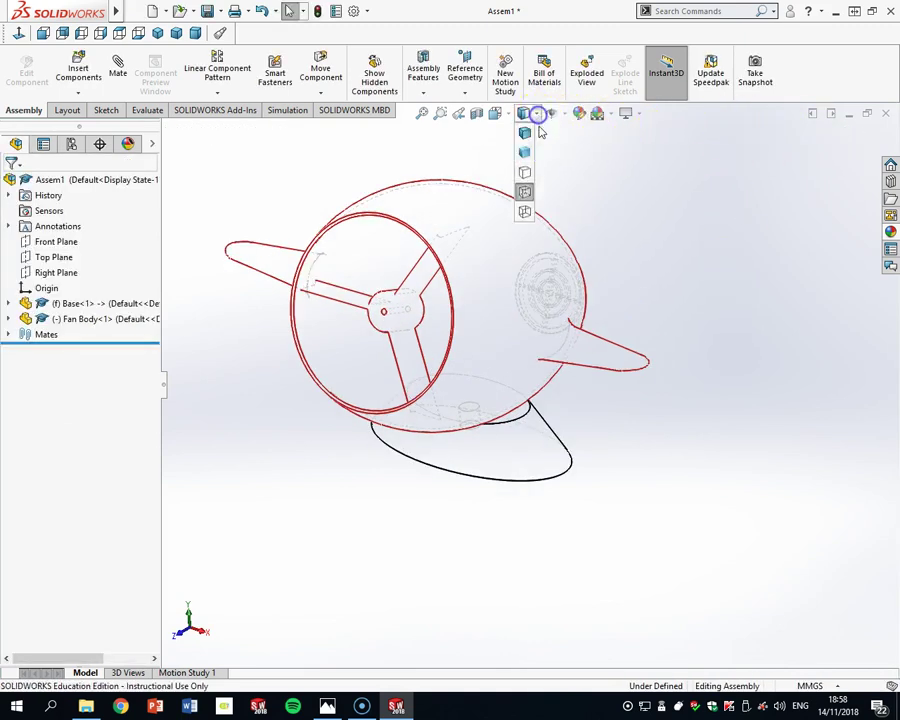
left_click(525, 137)
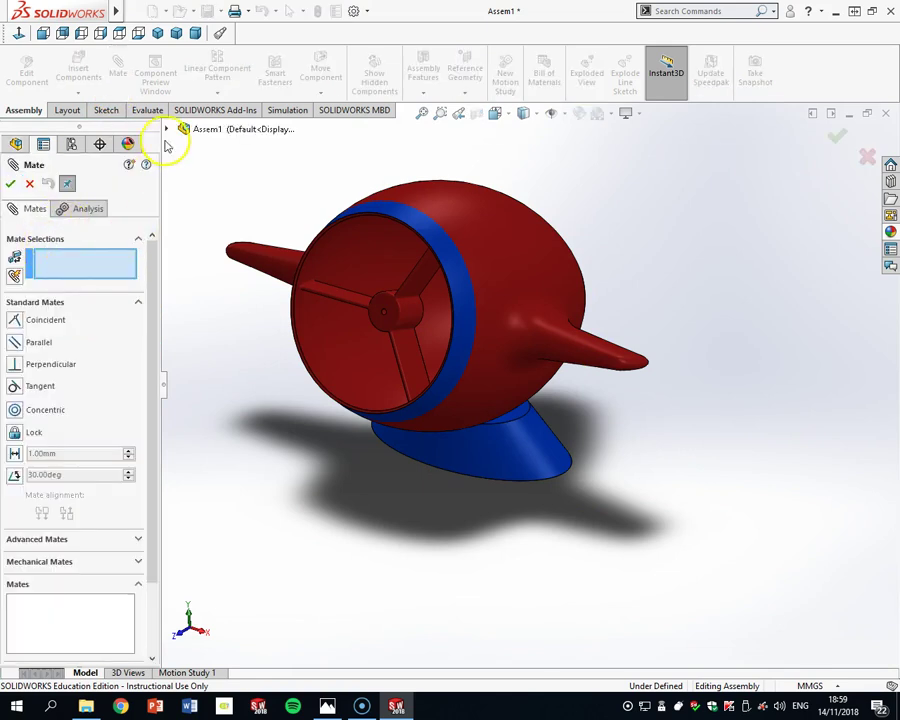
Mate the base's Front Plane coincident with the fan body's Front Plane to fix the body's rotation
left_click(166, 129)
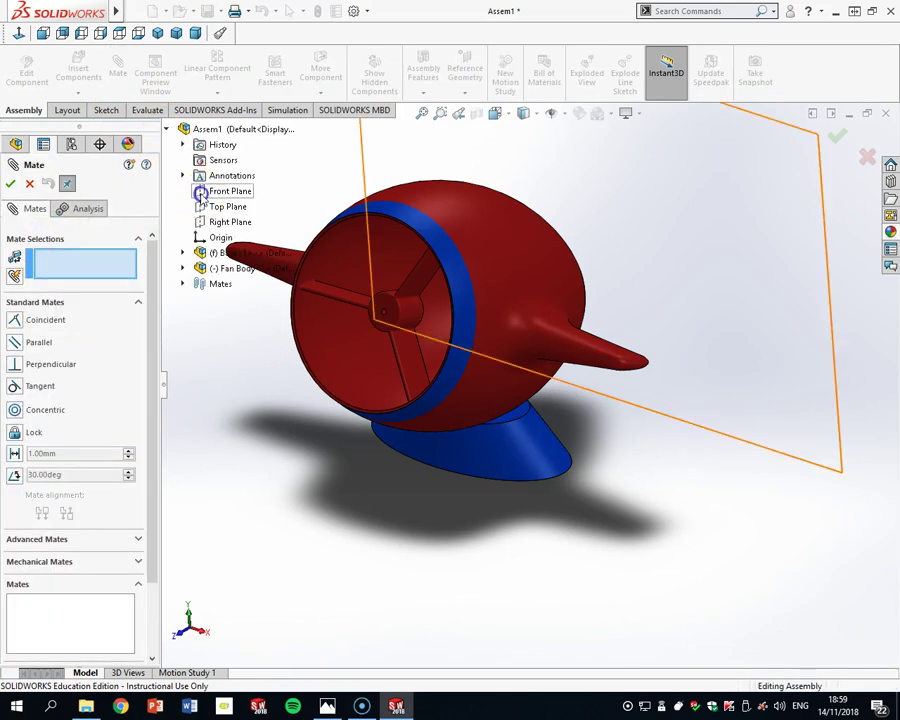
left_click(201, 193)
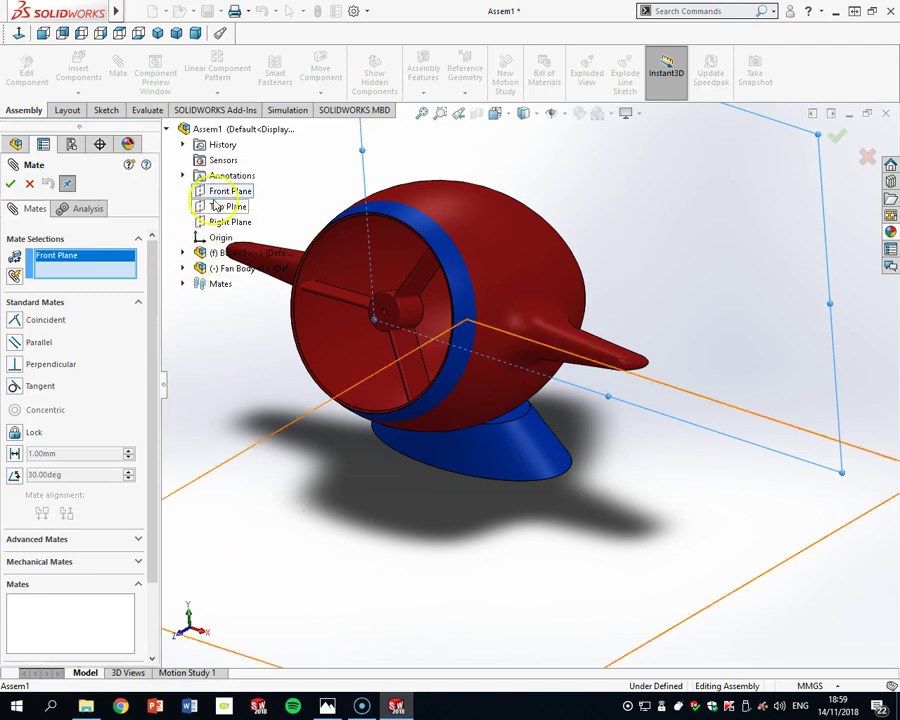
left_click(212, 191)
left_click(184, 254)
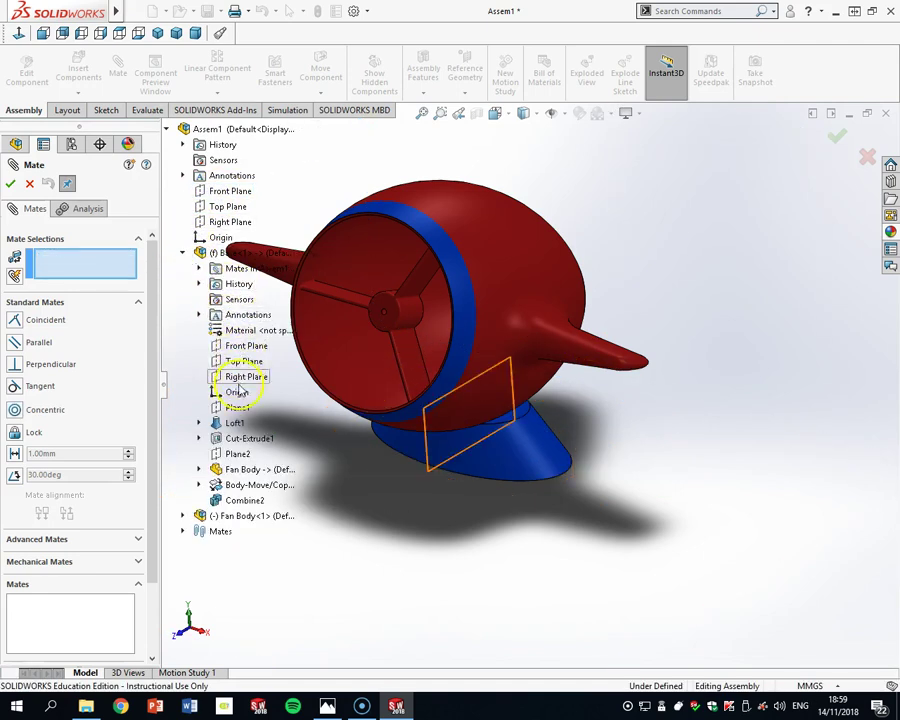
left_click(225, 345)
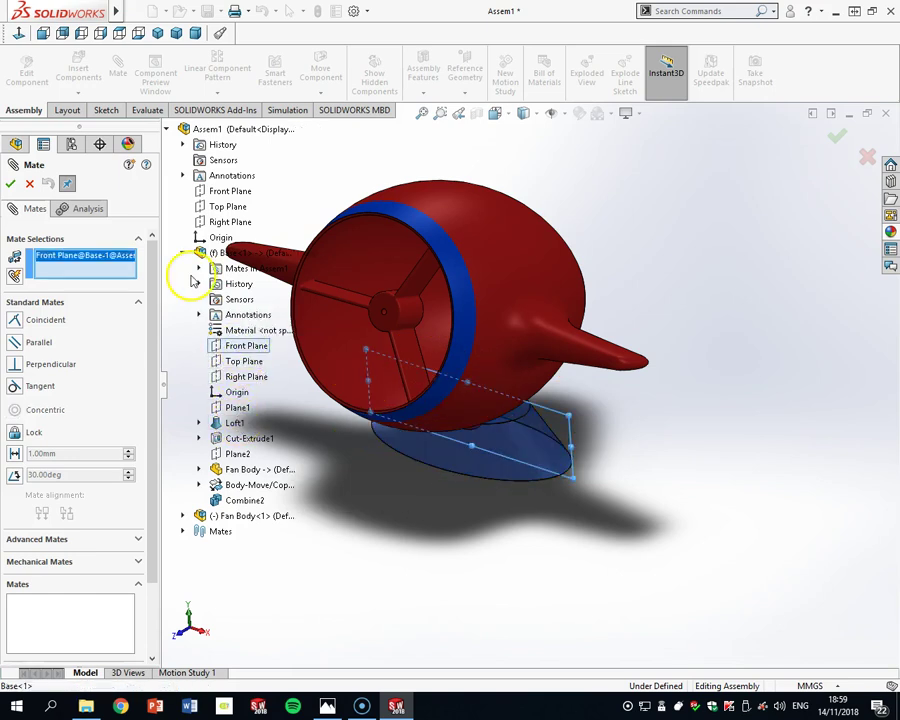
left_click(184, 515)
scroll(230, 580, "down", 1)
scroll(265, 393, "up", 4)
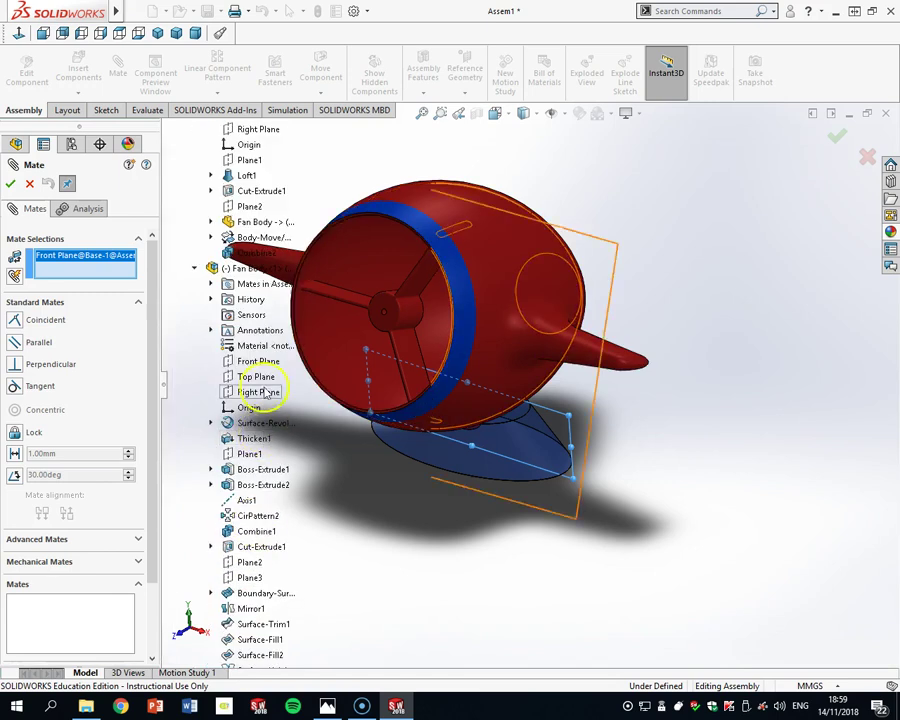
scroll(227, 342, "up", 3)
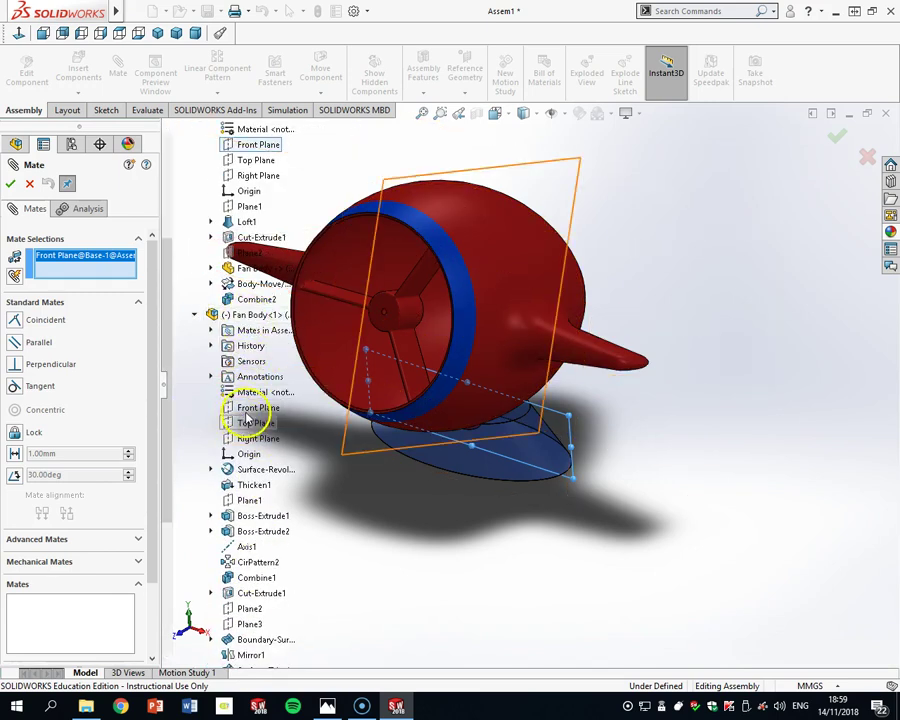
left_click(250, 409)
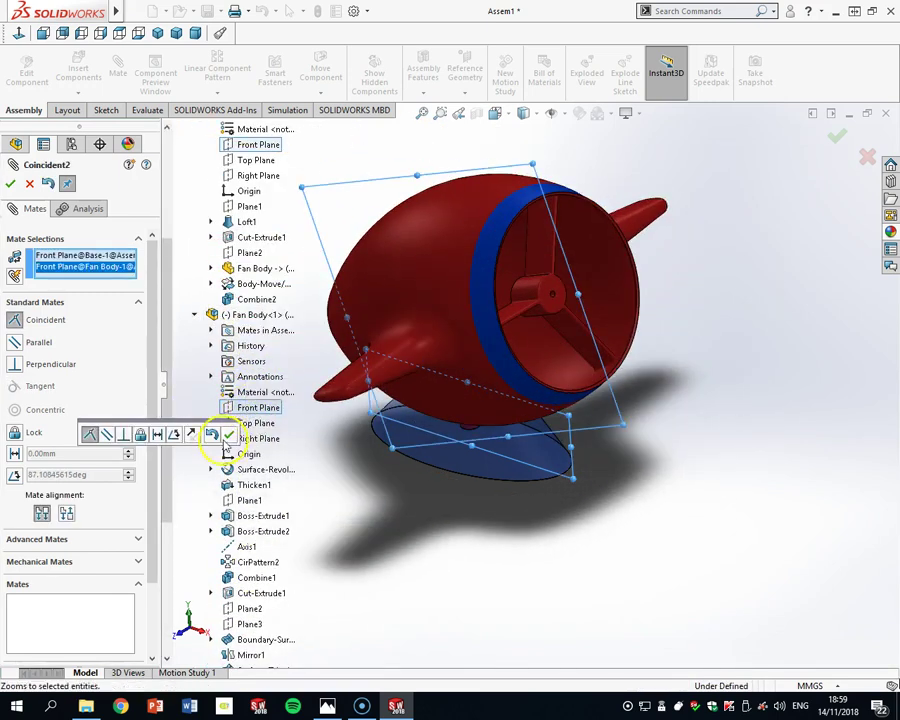
left_click(229, 435)
left_click(11, 185)
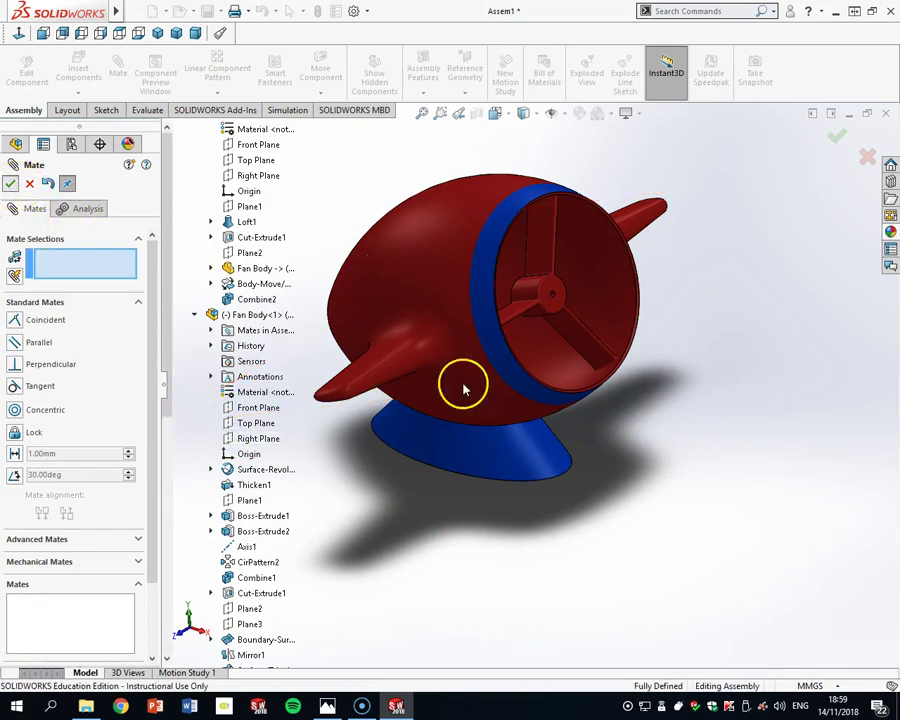
middle_click_drag(652, 411, 505, 158)
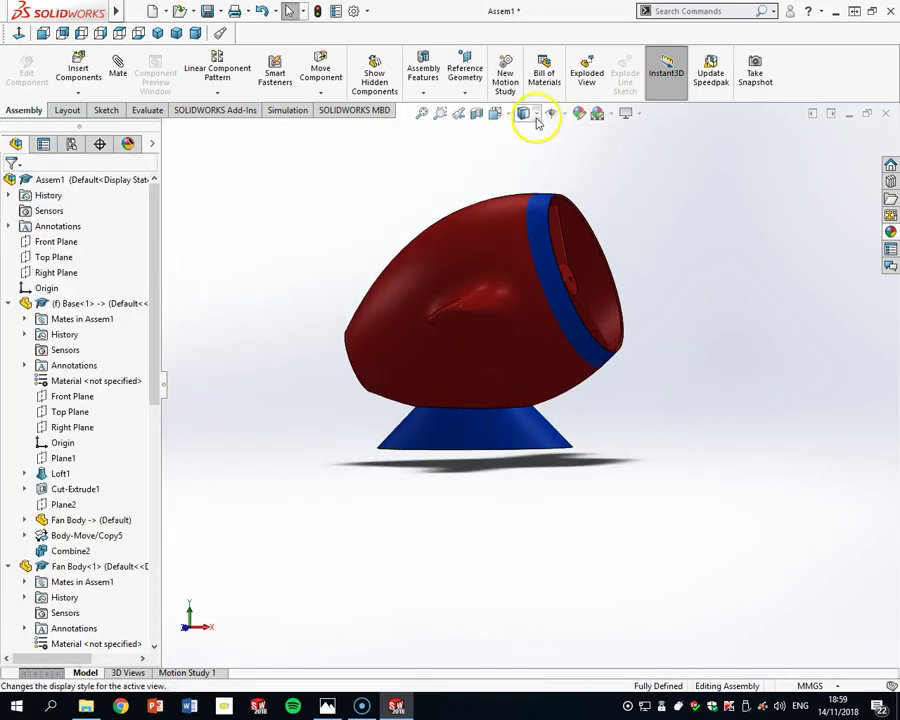